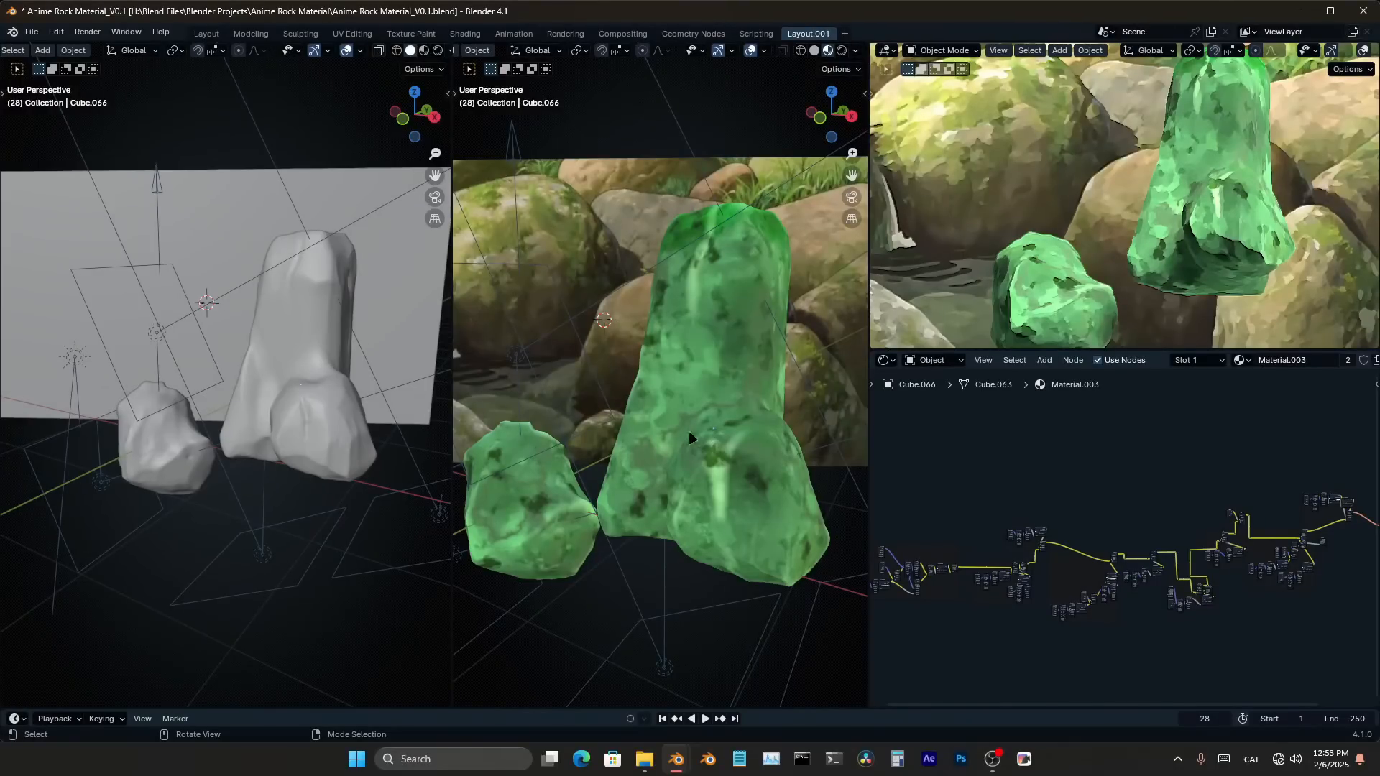
Examine the green painted rocks close up and from afar, along with their complete material node tree
scroll(709, 447, up, 1)
scroll(709, 447, up, 3)
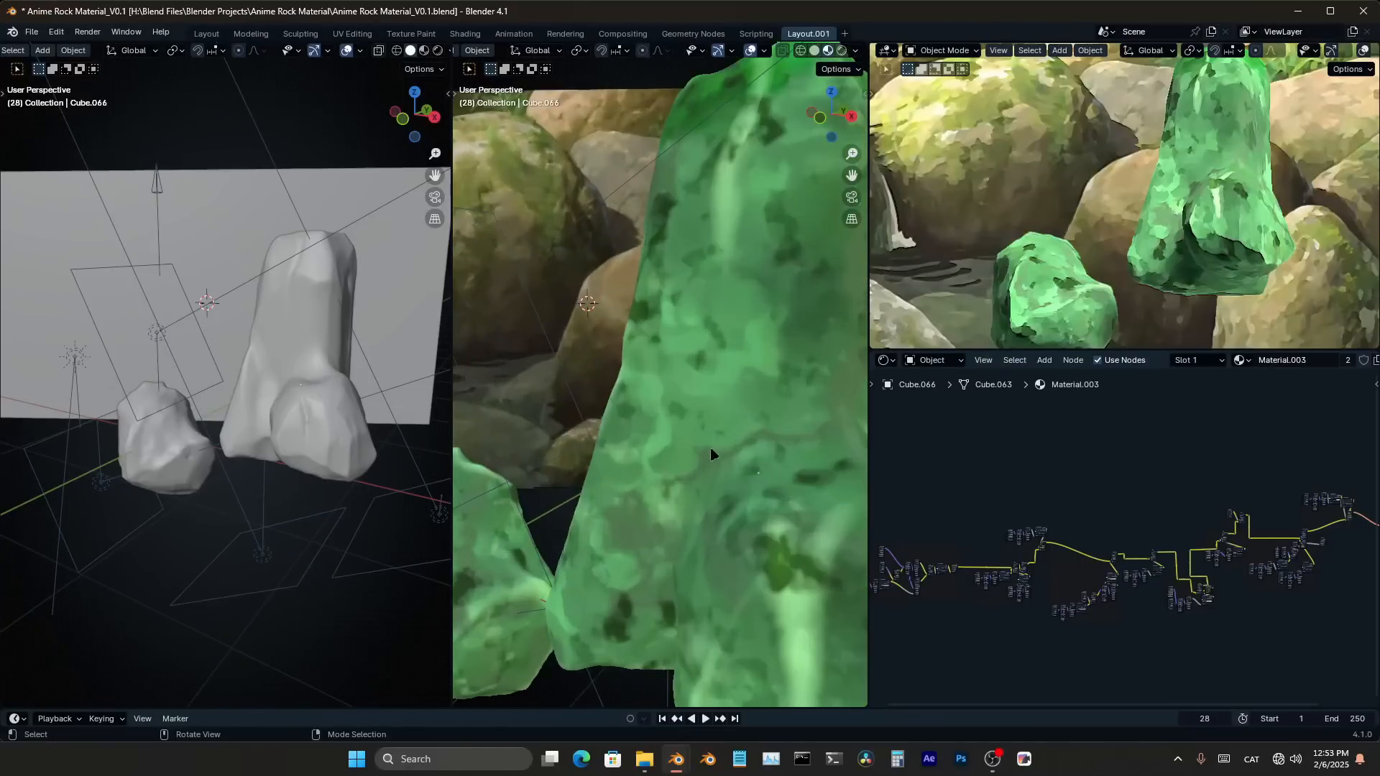
middle_drag(730, 454, 690, 454)
scroll(736, 457, down, 2)
scroll(735, 459, down, 1)
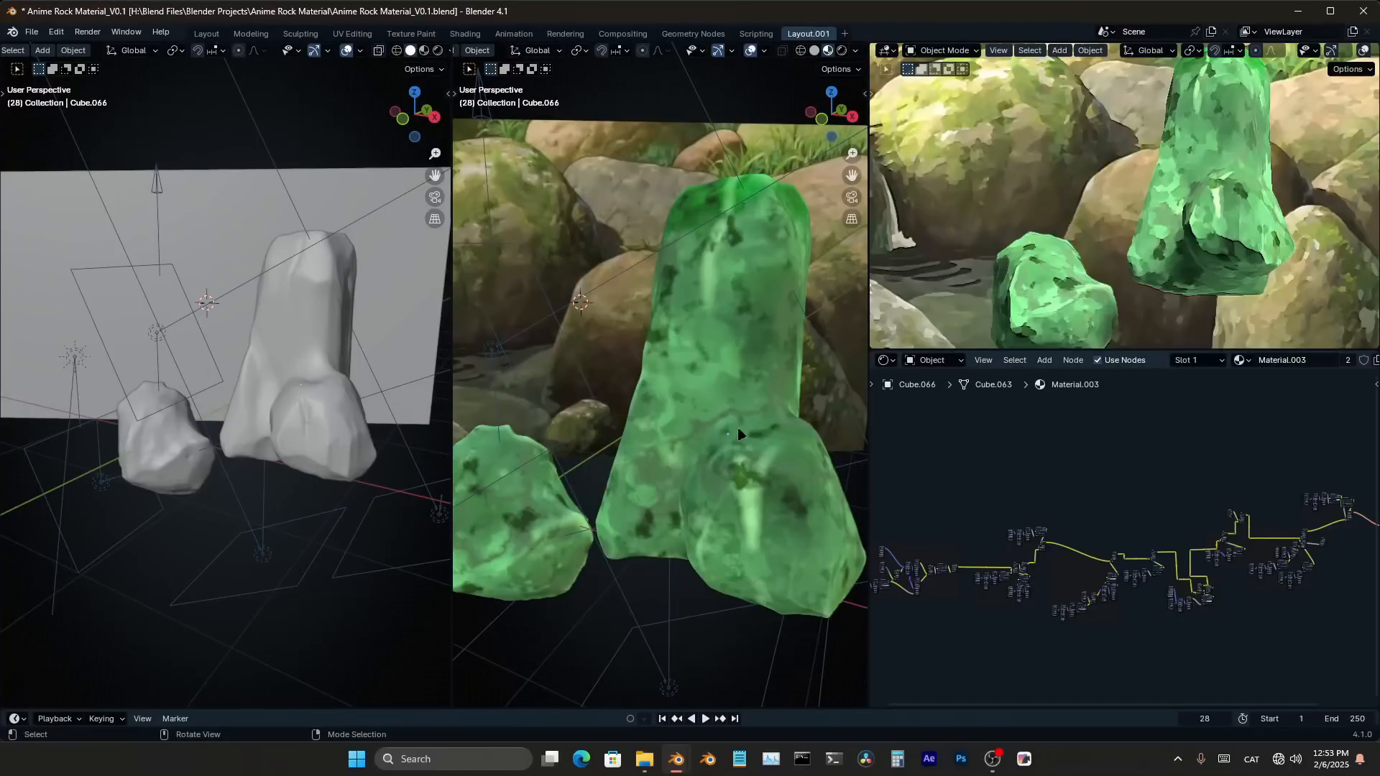
scroll(738, 430, down, 3)
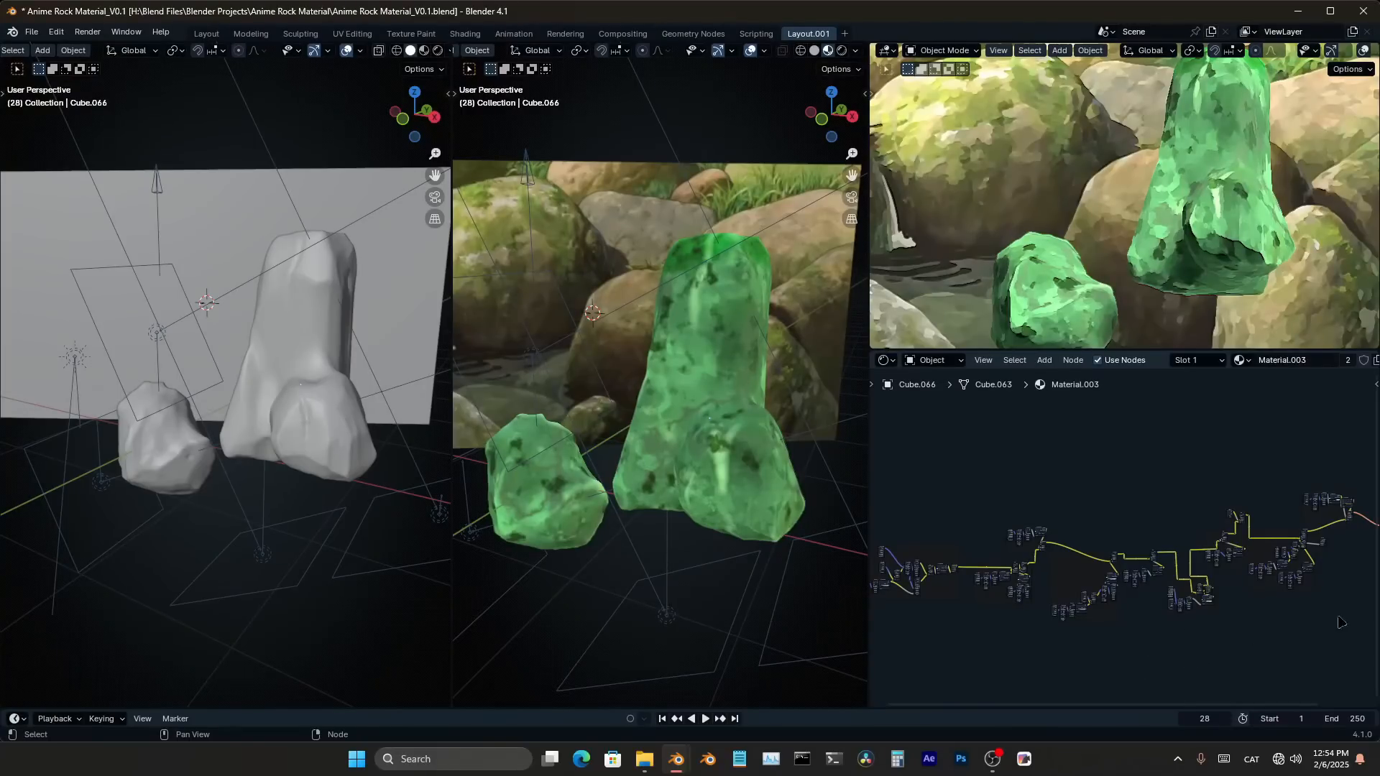
scroll(1194, 619, down, 1)
scroll(1206, 611, down, 1)
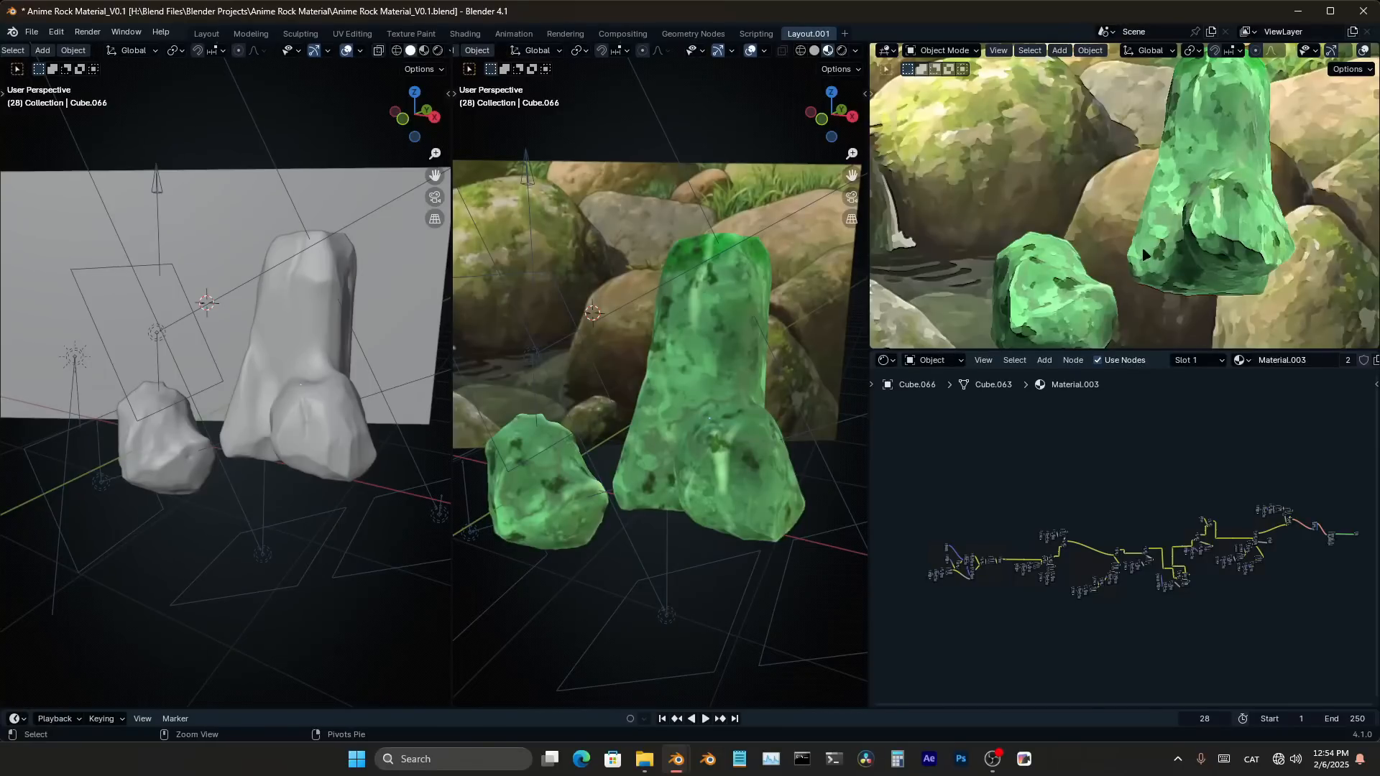
Maximize the rendered view and examine both green rocks against the painted background
key(ctrl+space)
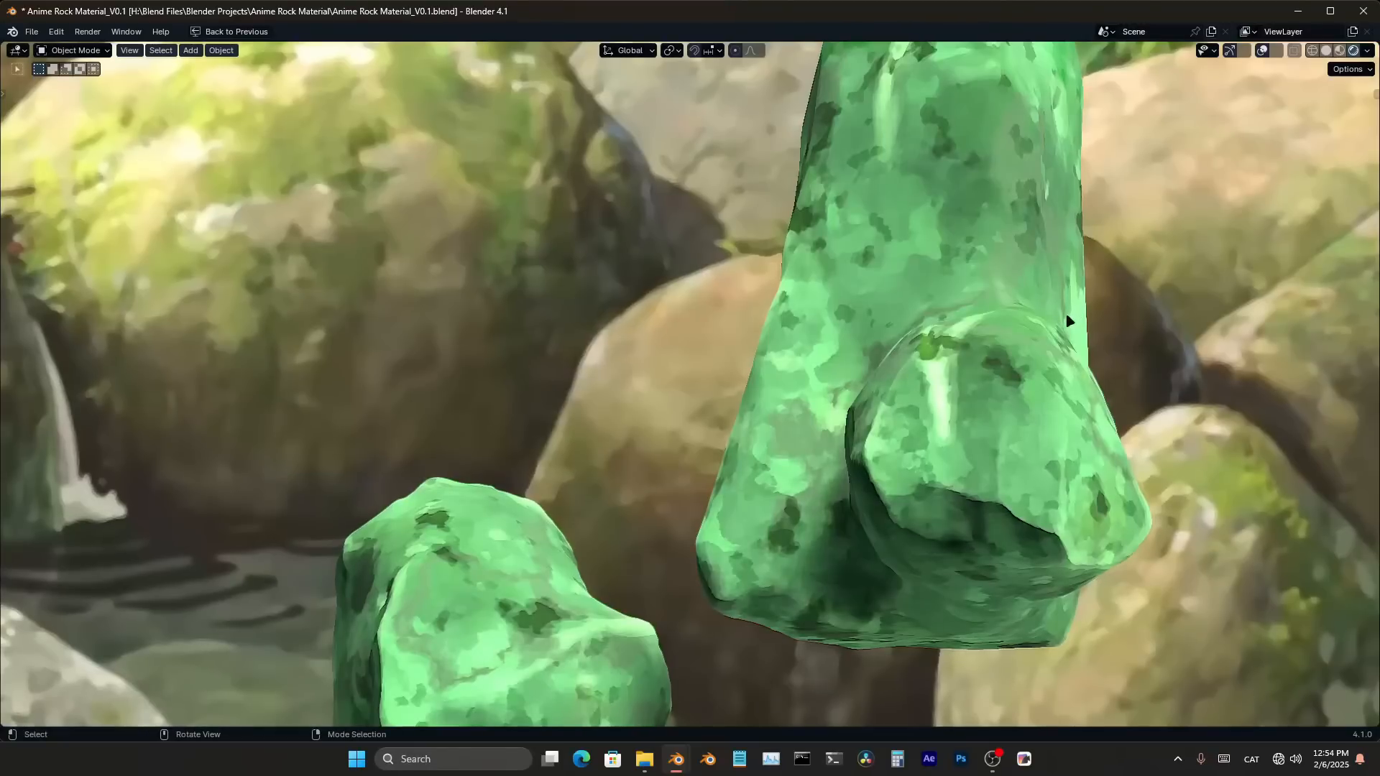
scroll(1014, 343, down, 4)
scroll(1014, 343, down, 1)
scroll(1015, 343, up, 1)
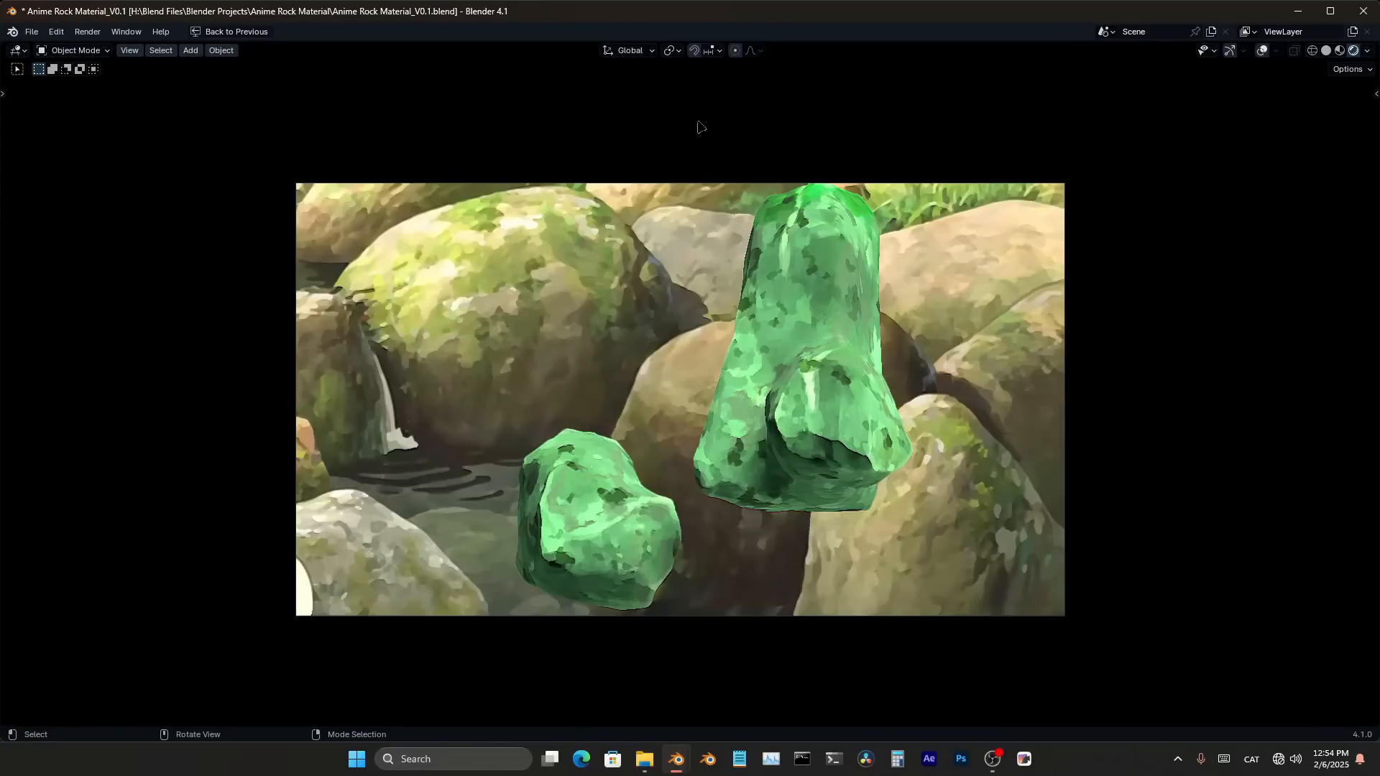
Switch to the unsaved Blender window and delete the default camera, cube and light
mouse_move(673, 756)
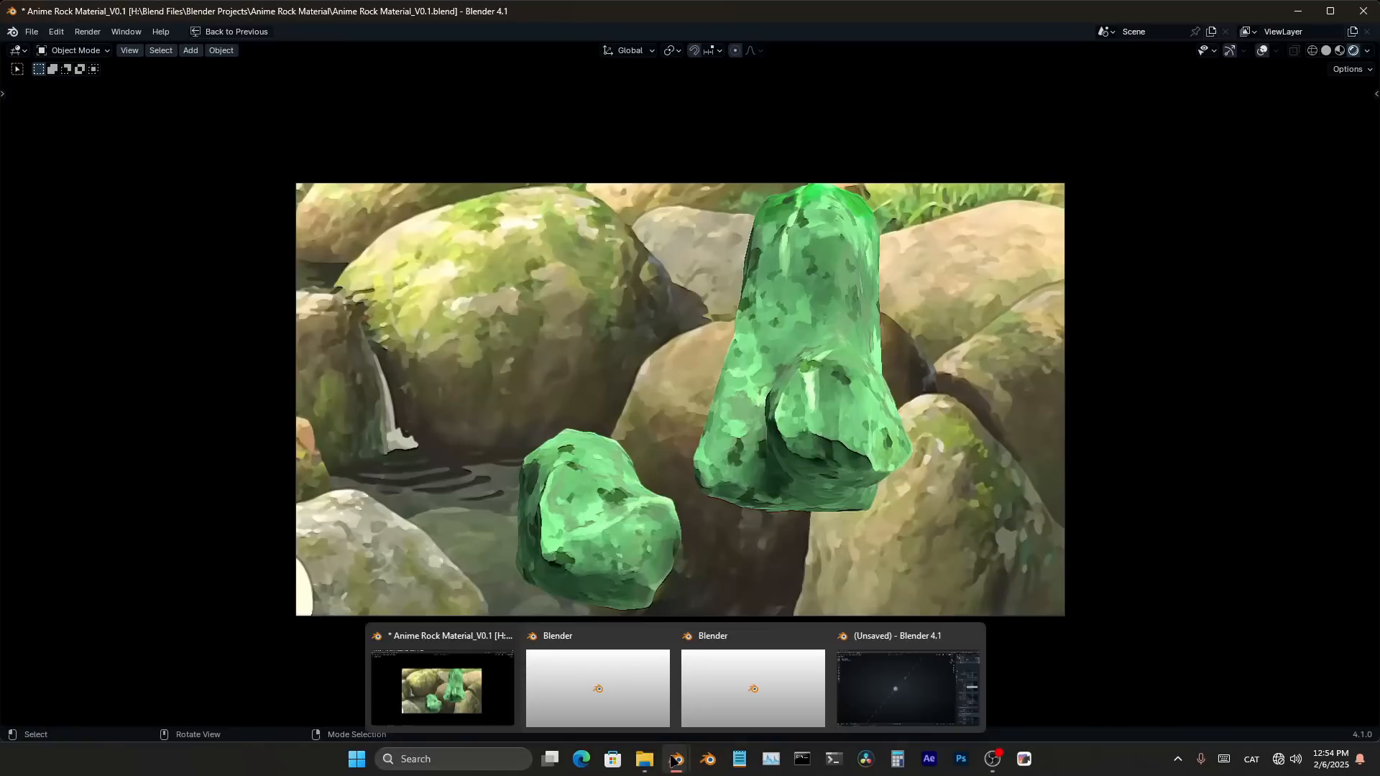
click(866, 692)
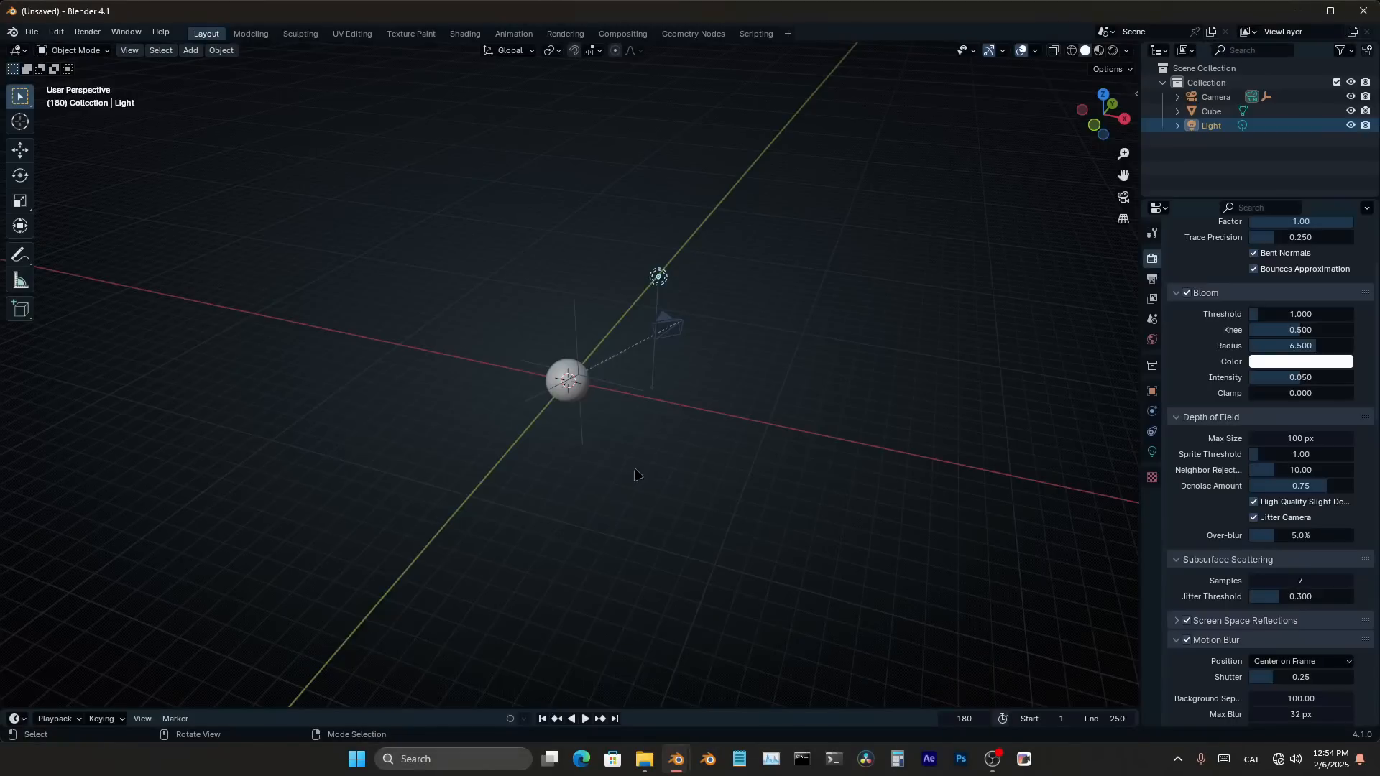
middle_drag(624, 435, 634, 431)
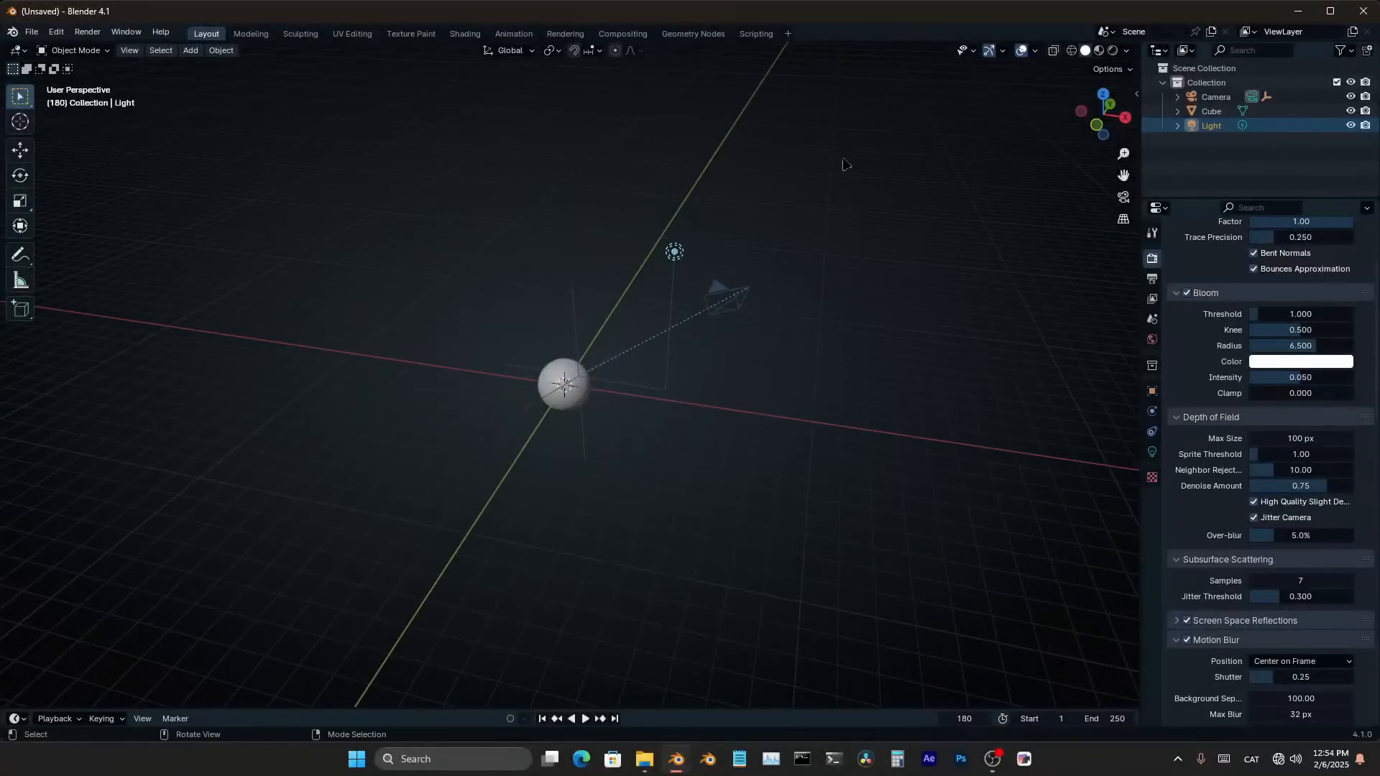
drag(845, 149, 461, 444)
key(x)
click(526, 403)
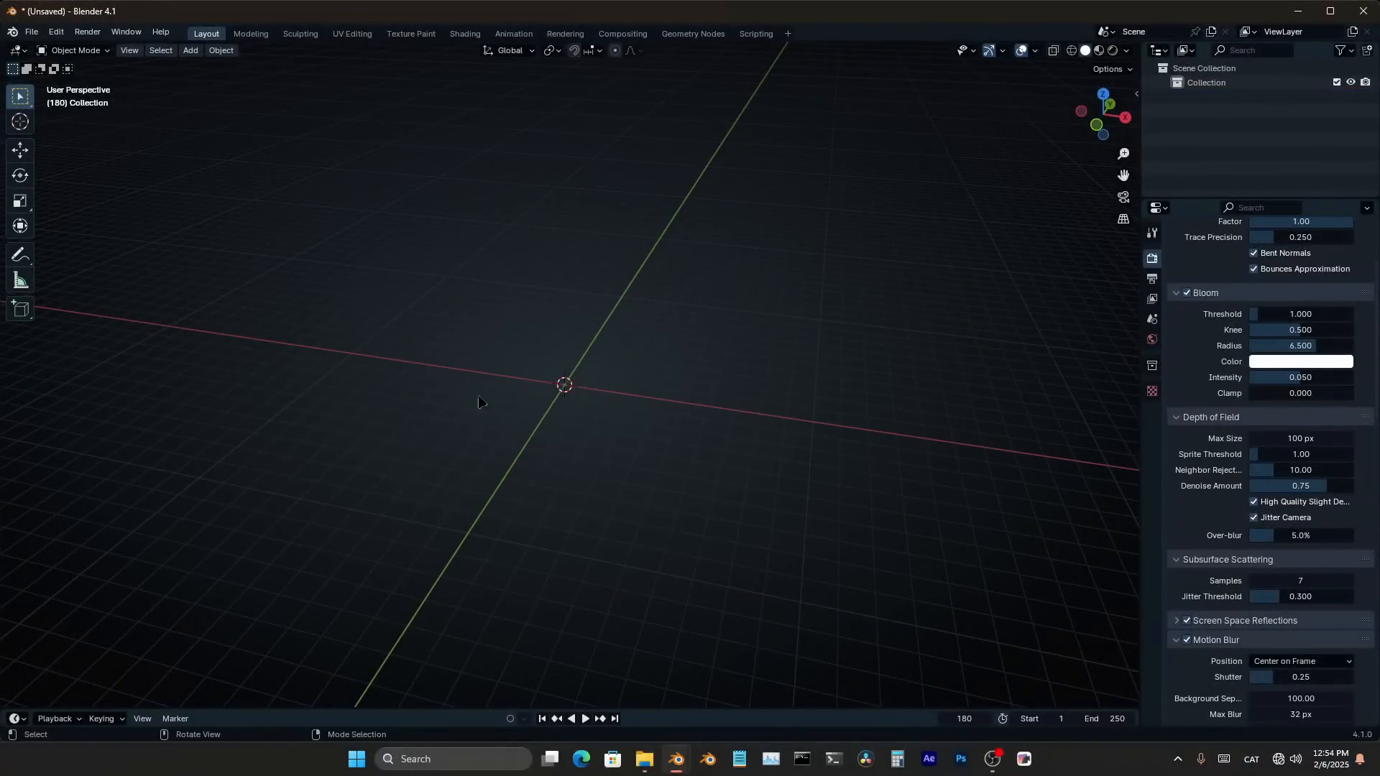
Switch the empty scene's window to fullscreen
click(124, 35)
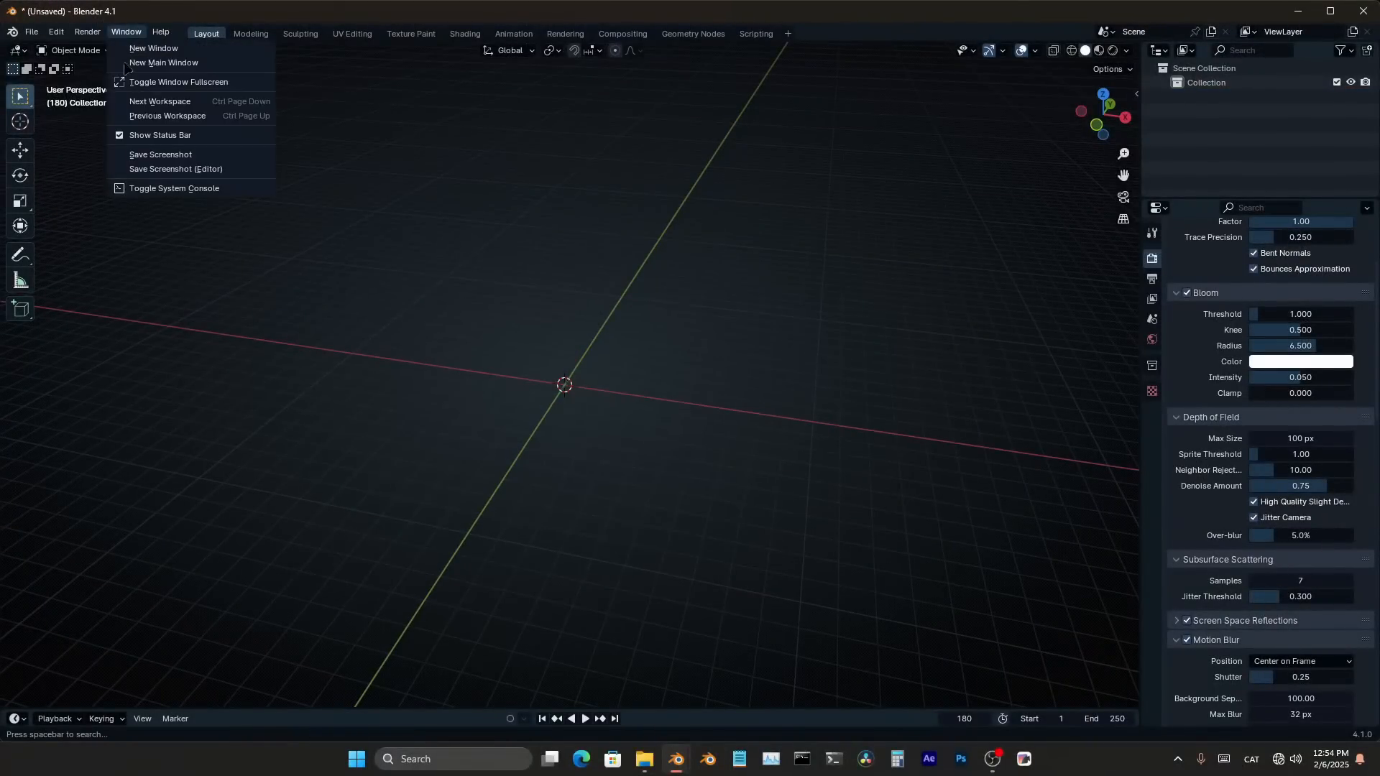
click(148, 83)
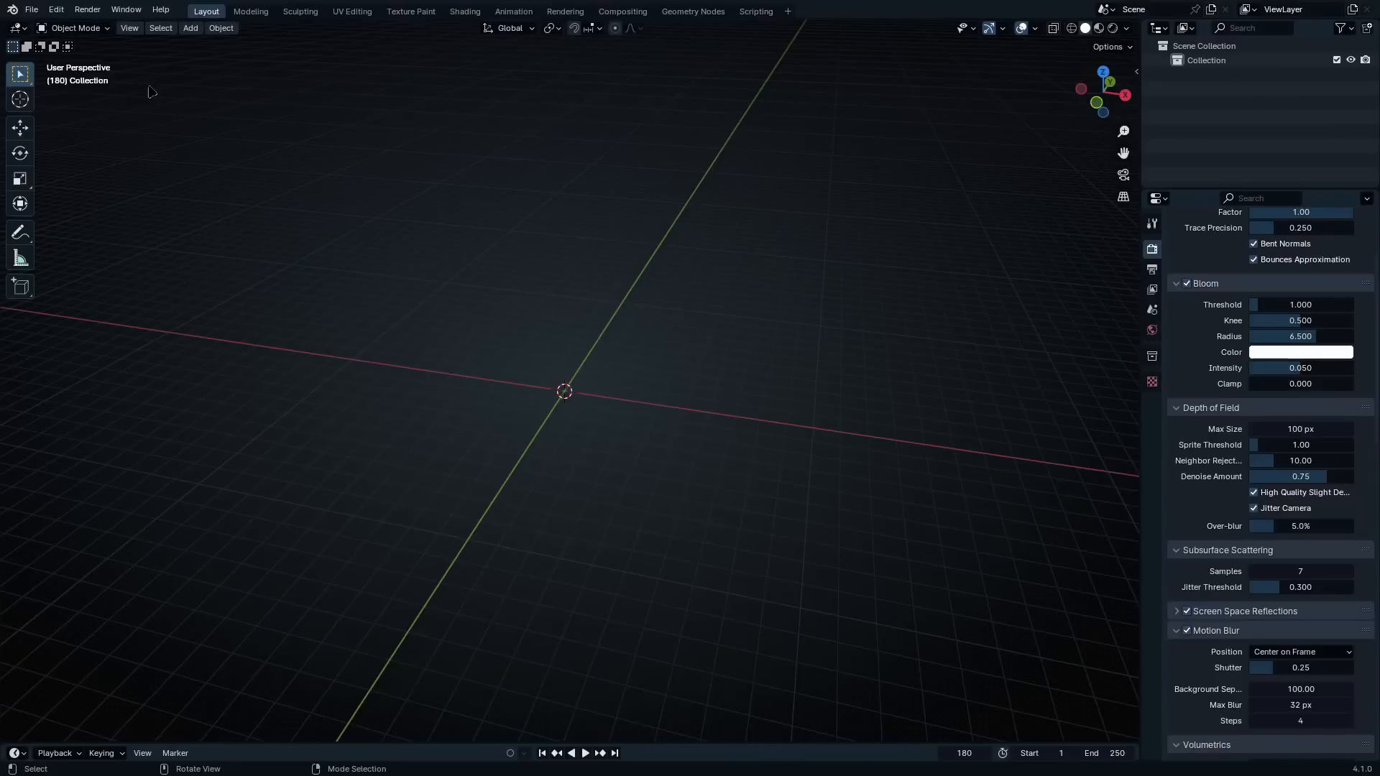
middle_drag(684, 351, 613, 330)
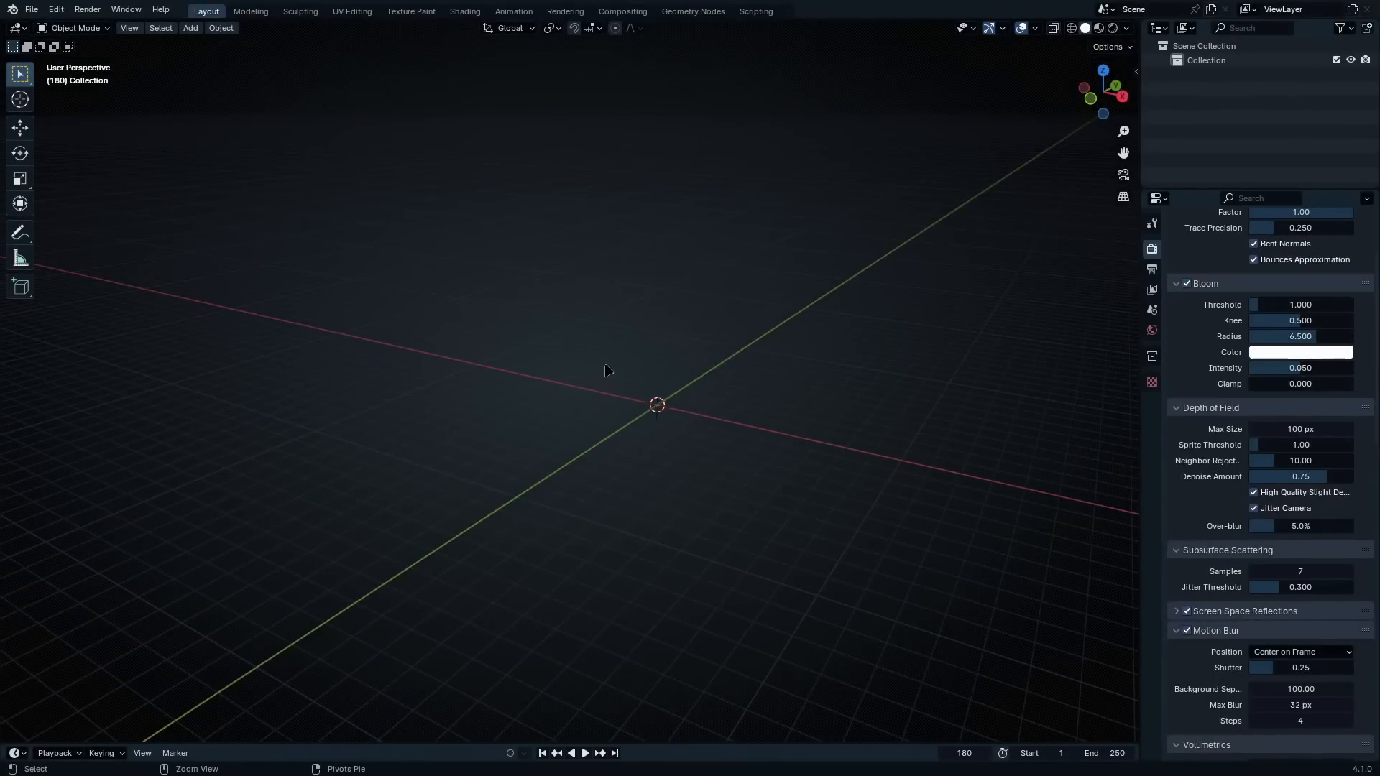
Paste the copied rock and its empty into the scene, and delete the empty
key(ctrl+v)
scroll(764, 467, up, 6)
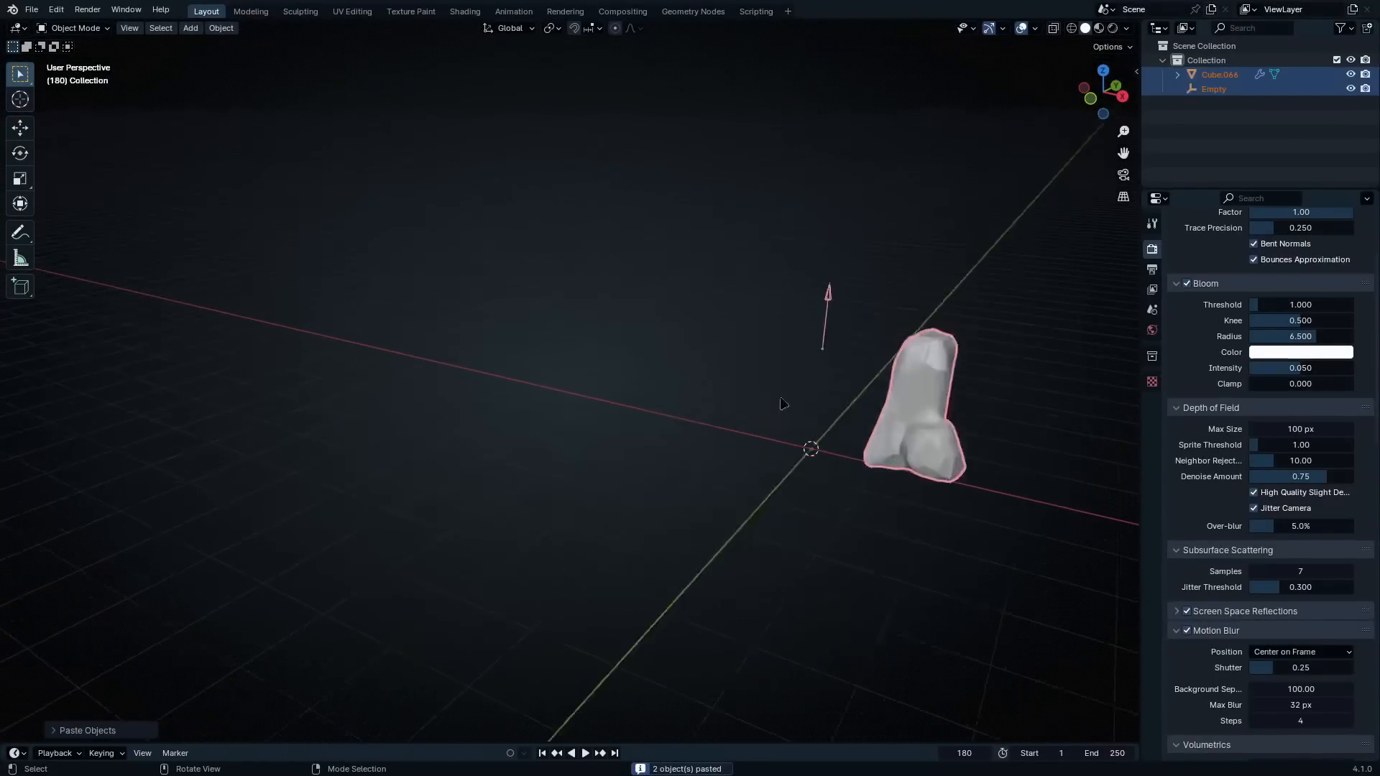
shift+middle_drag(837, 404, 749, 426)
drag(751, 267, 444, 481)
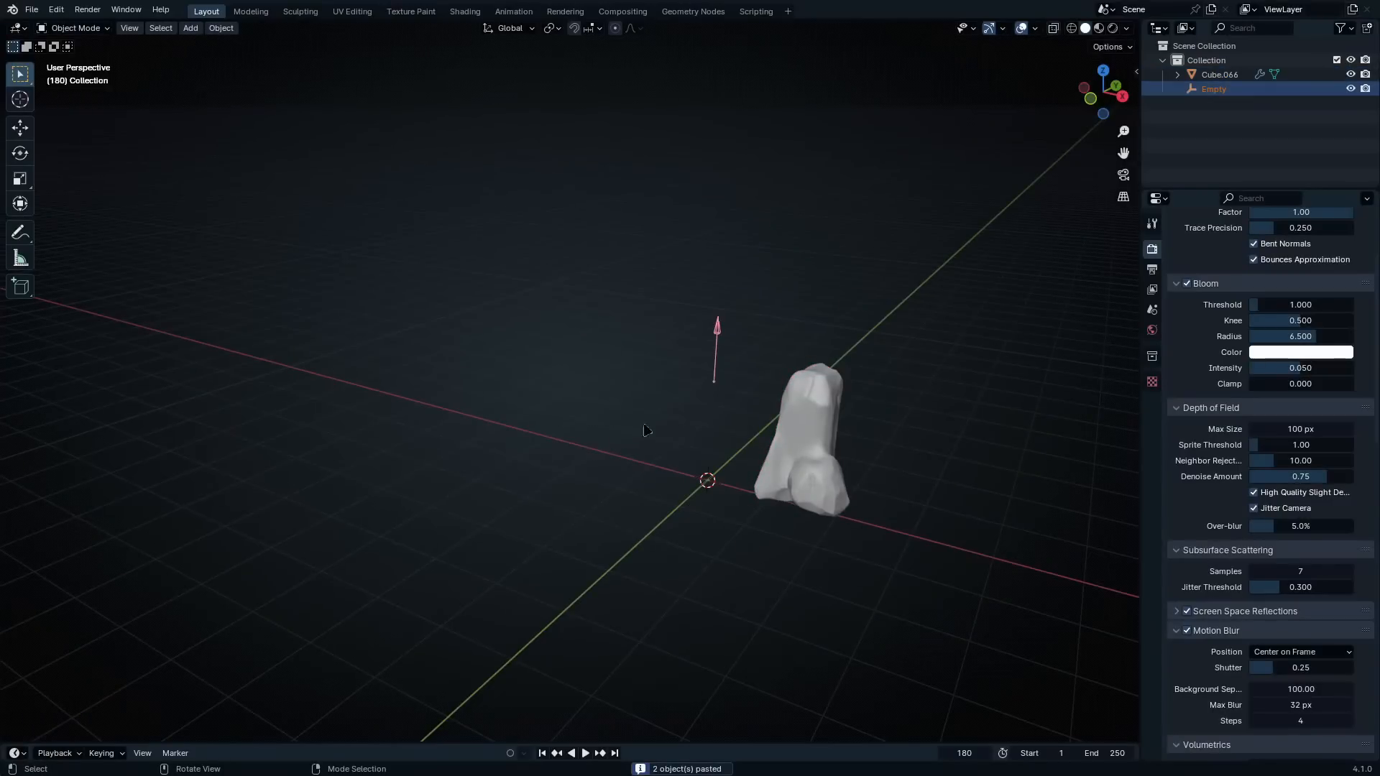
key(x)
click(689, 398)
Select the pasted rock and move it about -1.3 m along global X in front view, centering it on the origin
shift+middle_drag(788, 424, 719, 462)
click(731, 438)
key(KP_1)
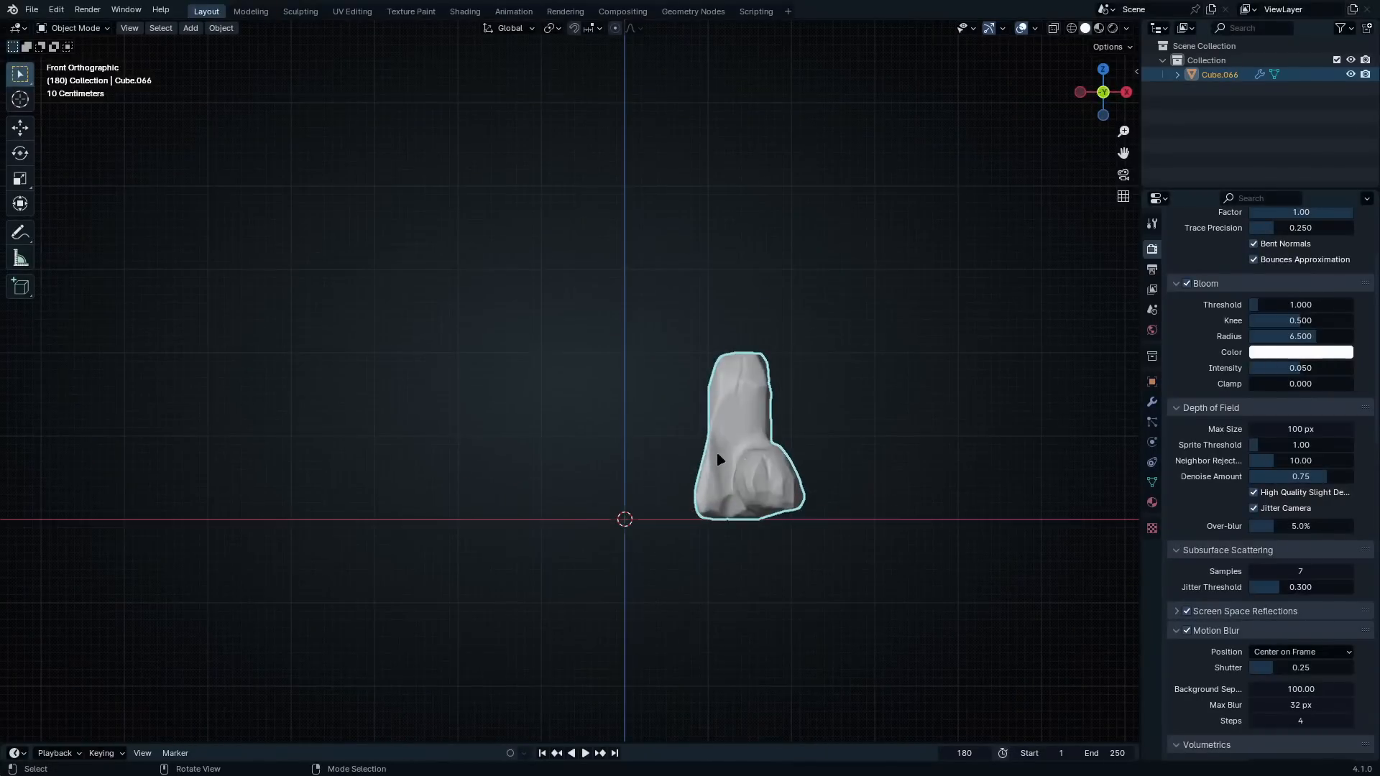
key(g)
key(x)
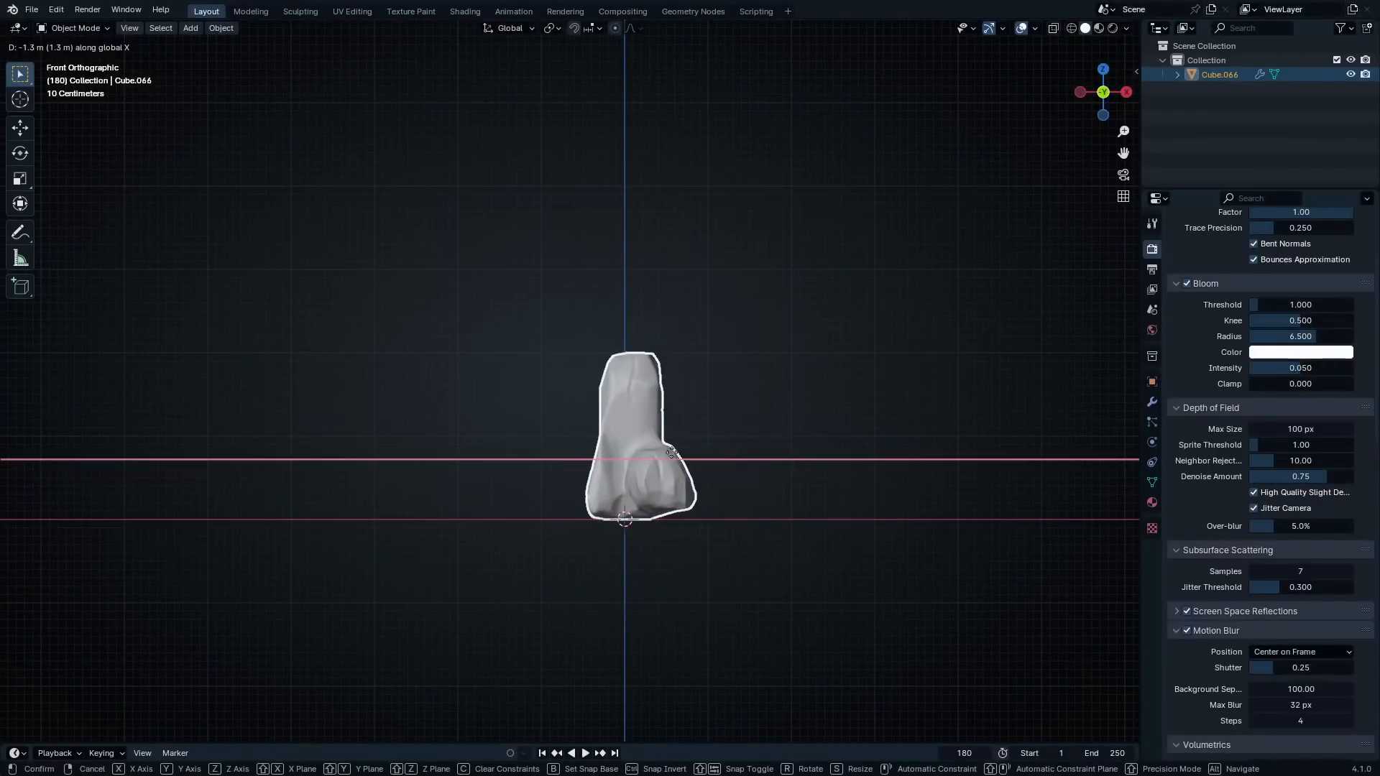
click(674, 456)
middle_drag(725, 396, 687, 515)
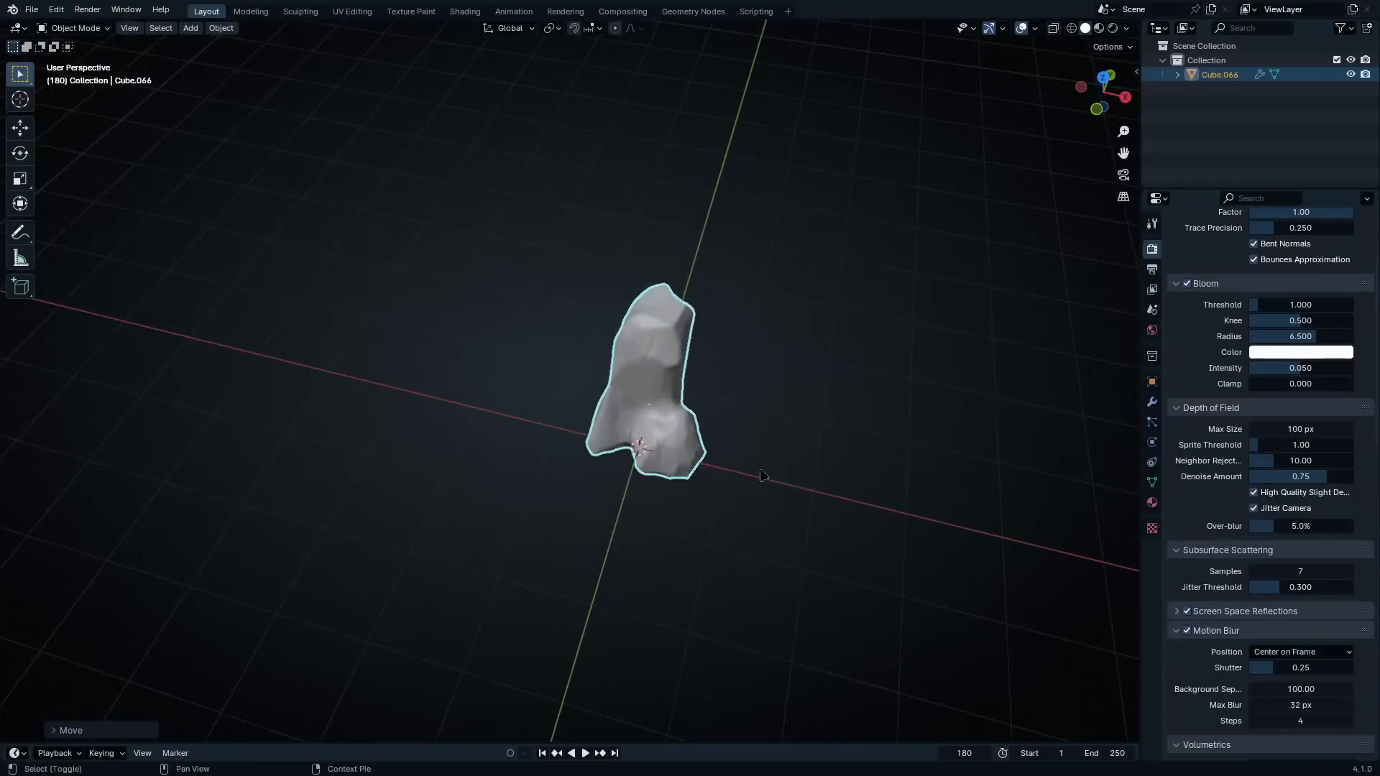
Deselect the rock and look up the Rock Generator among the meshes that can be added
click(725, 431)
middle_drag(724, 431, 702, 409)
middle_drag(702, 410, 700, 337)
middle_drag(648, 431, 743, 444)
scroll(684, 438, up, 2)
key(shift+a)
mouse_move(668, 155)
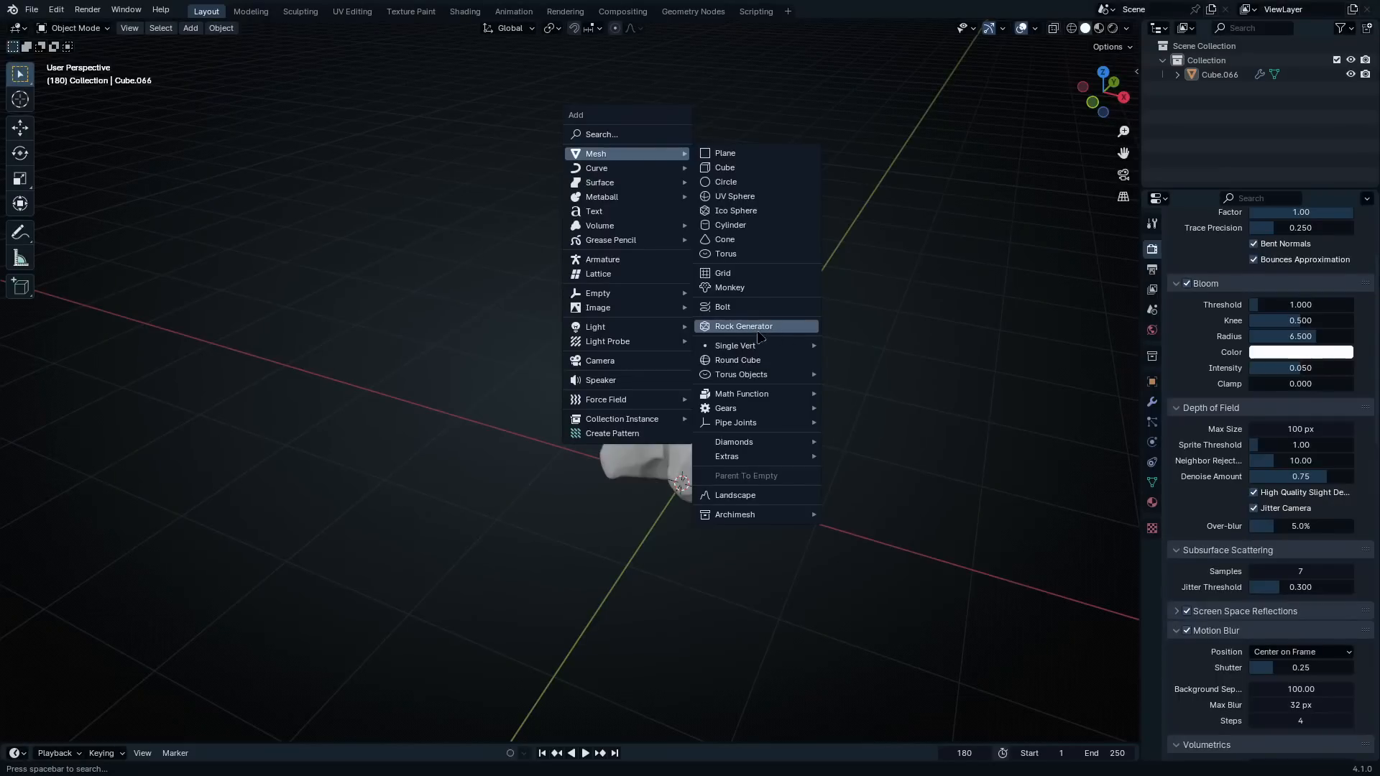
click(757, 330)
Search the add-ons in Preferences for "Extra" to check the Extra Objects add-ons, and close Preferences
click(56, 9)
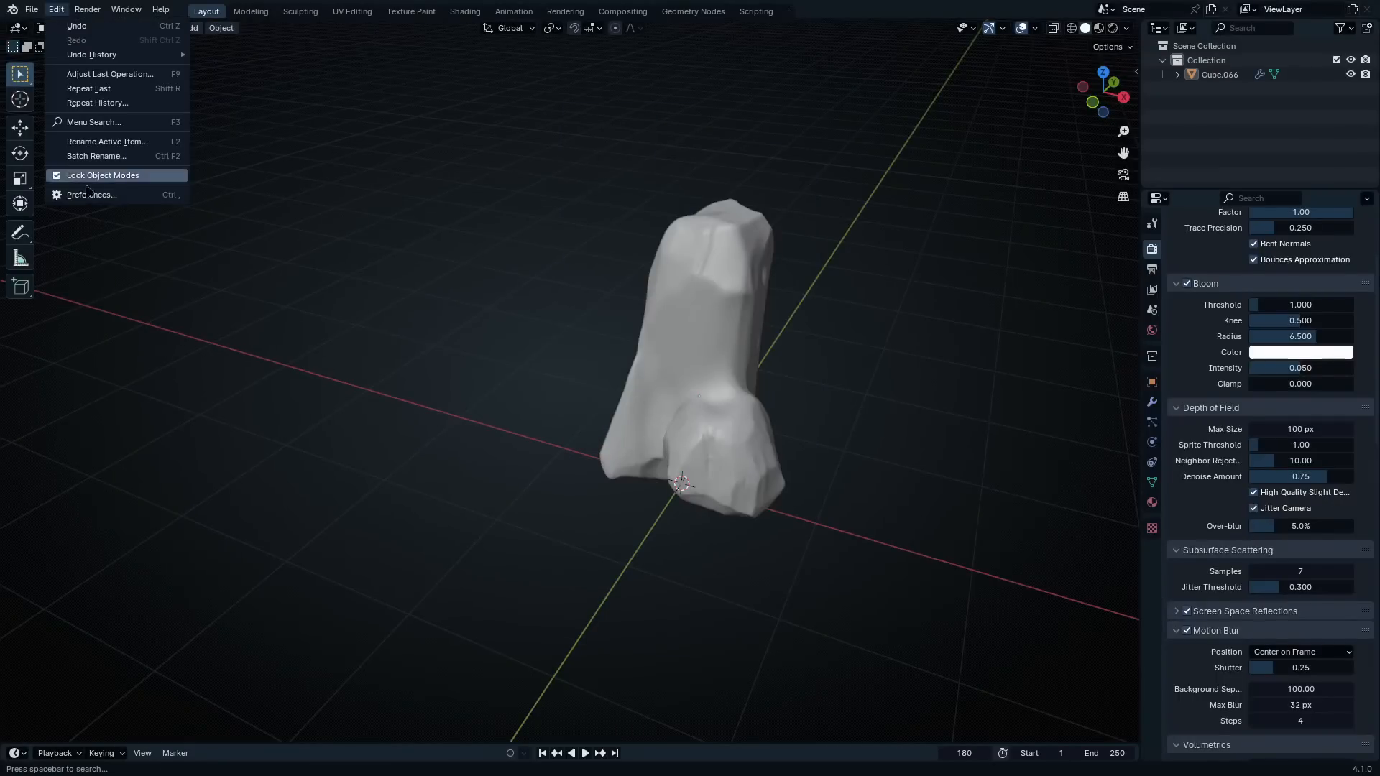
click(90, 195)
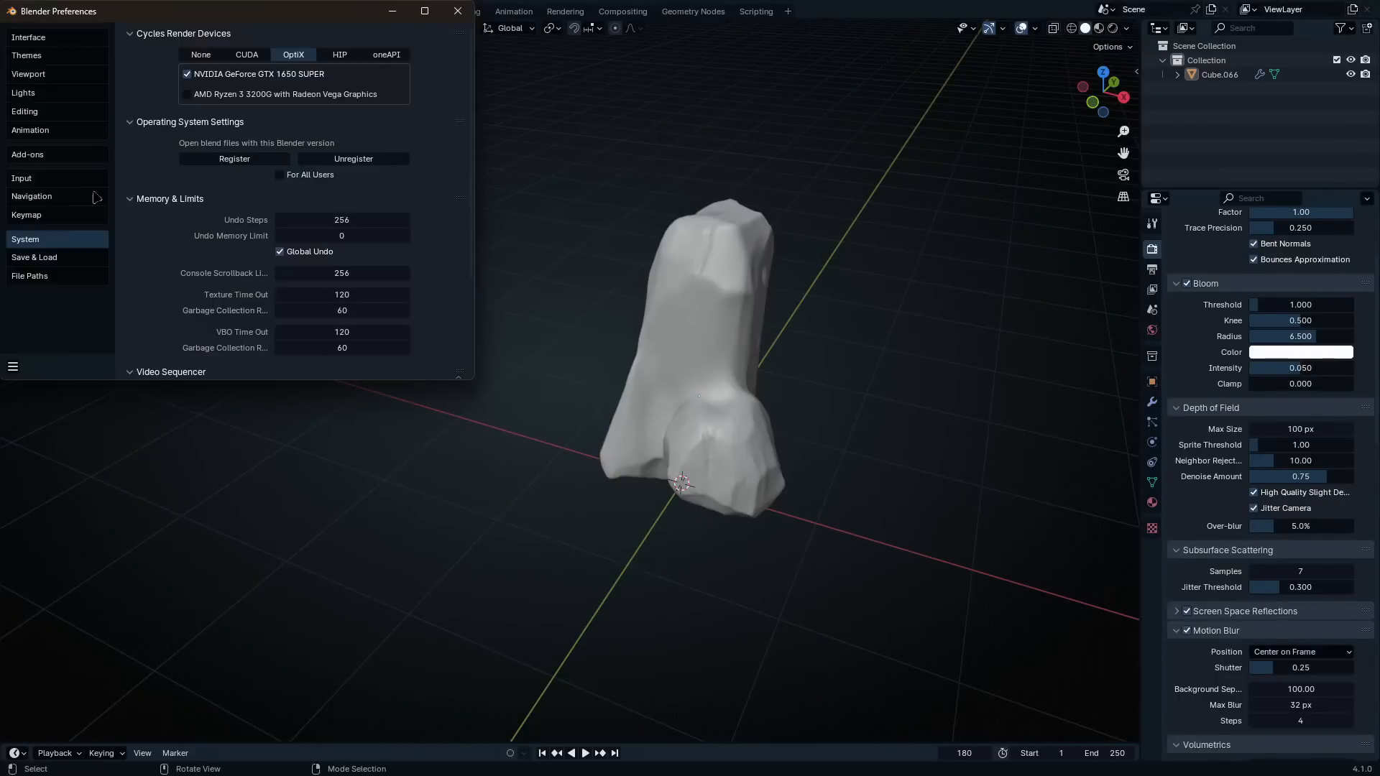
click(52, 155)
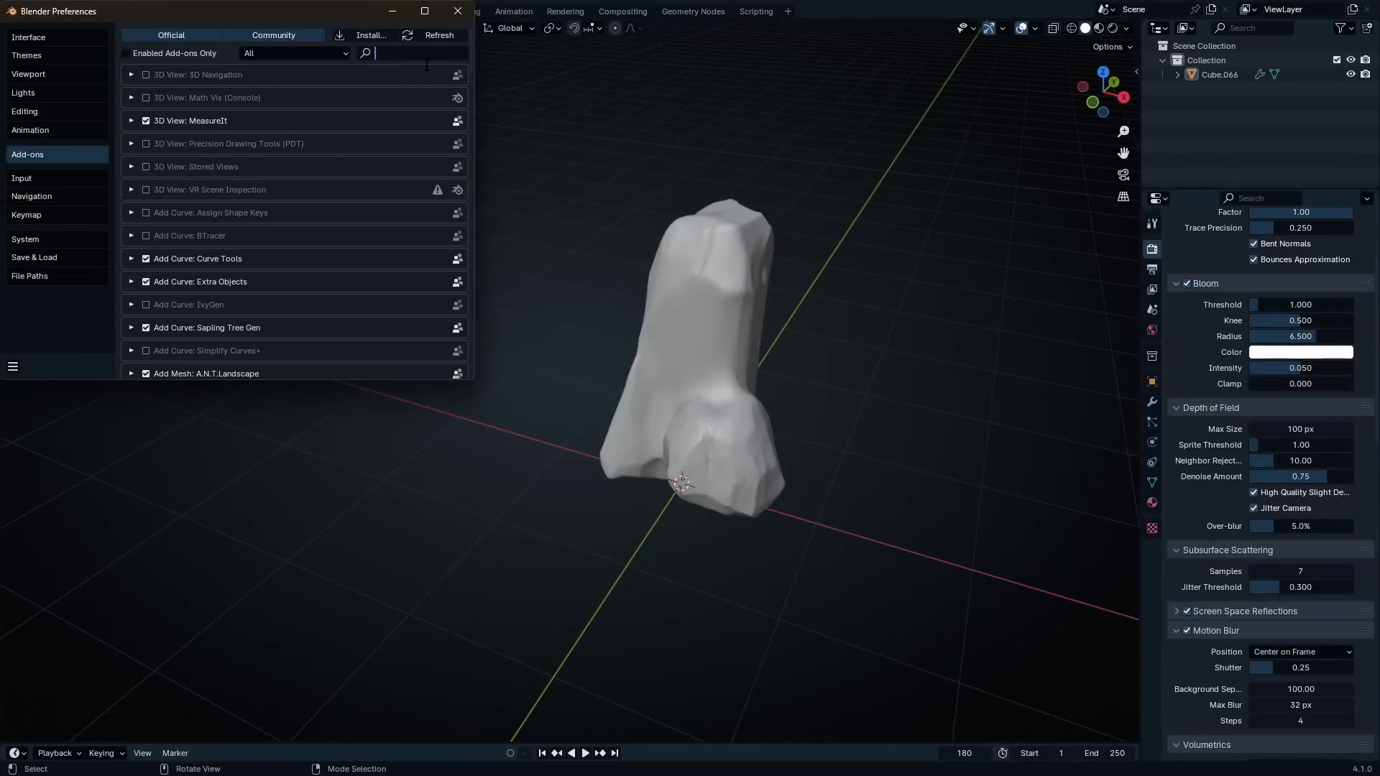
text(Extra)
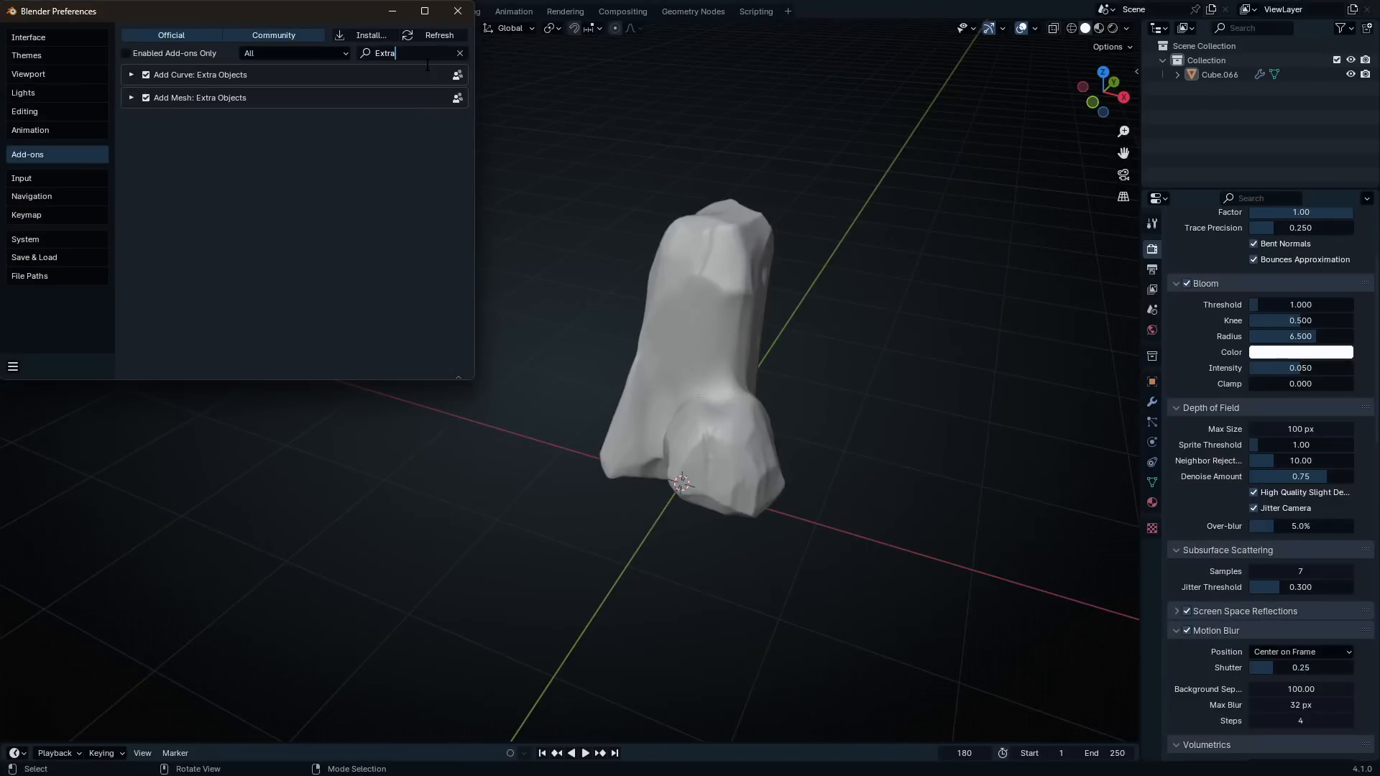
click(343, 259)
click(457, 10)
Add a rock with the Rock Generator and expand its creation settings
key(shift+a)
mouse_move(639, 225)
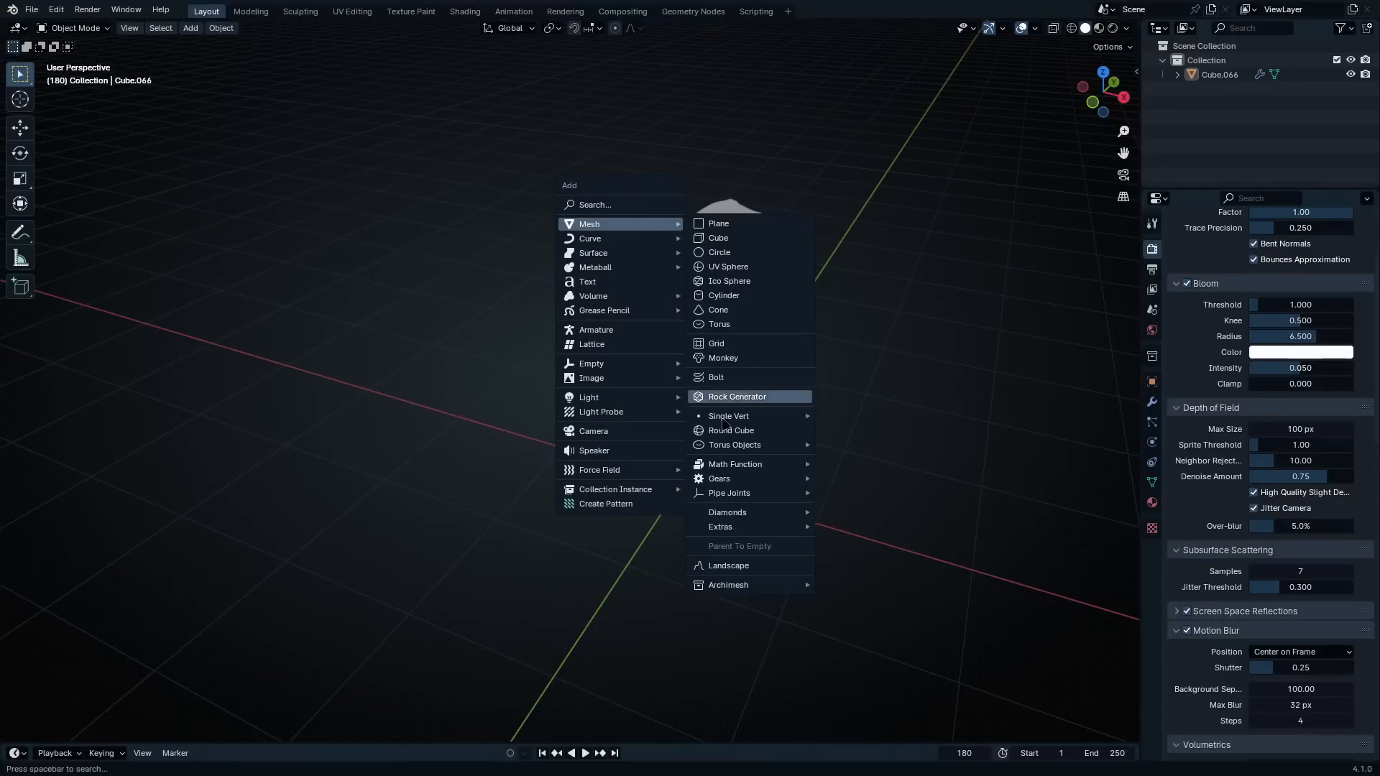
click(735, 403)
middle_drag(705, 467, 699, 416)
scroll(701, 416, up, 4)
shift+middle_drag(781, 514, 863, 362)
click(57, 731)
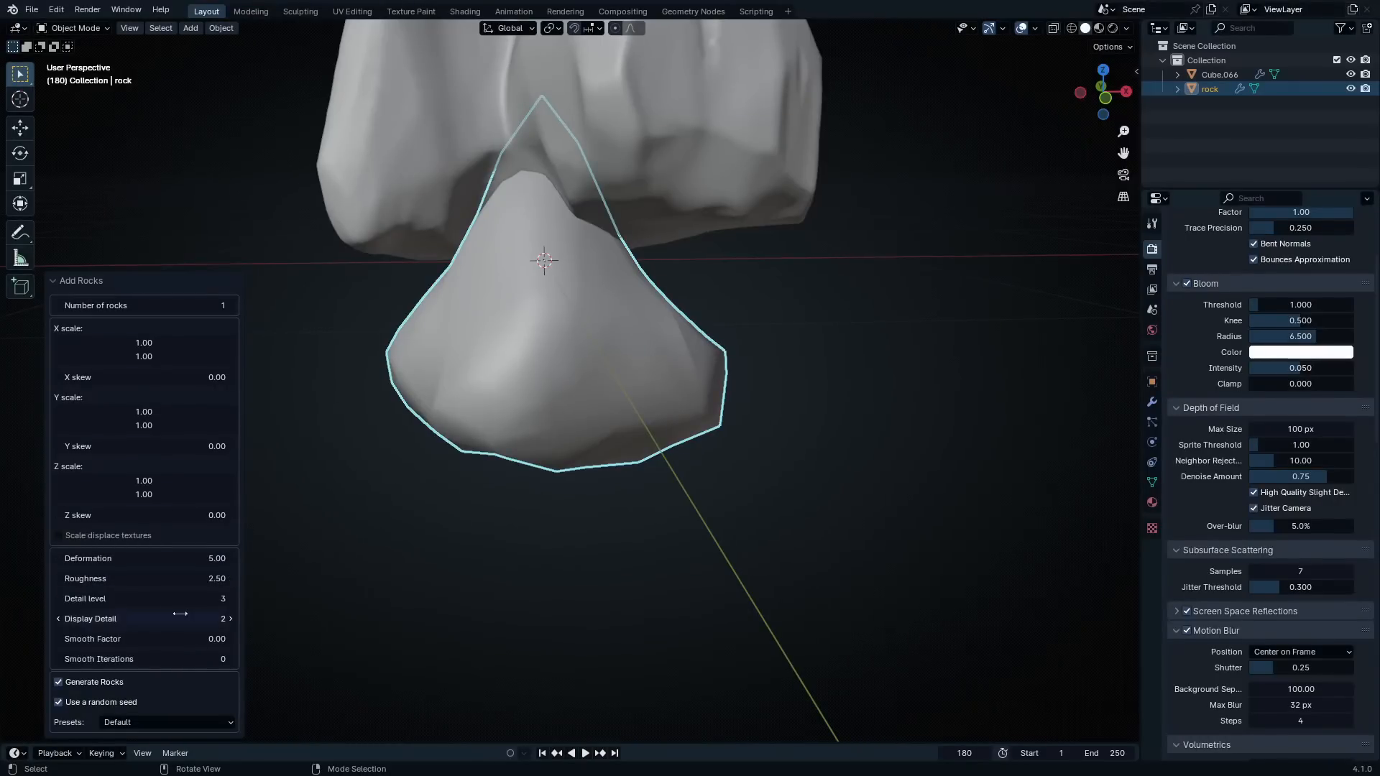
Set the generated rock's display detail to 3 and detail level to 4 while showing it in wireframe
middle_drag(465, 410, 713, 359)
key(shift+z)
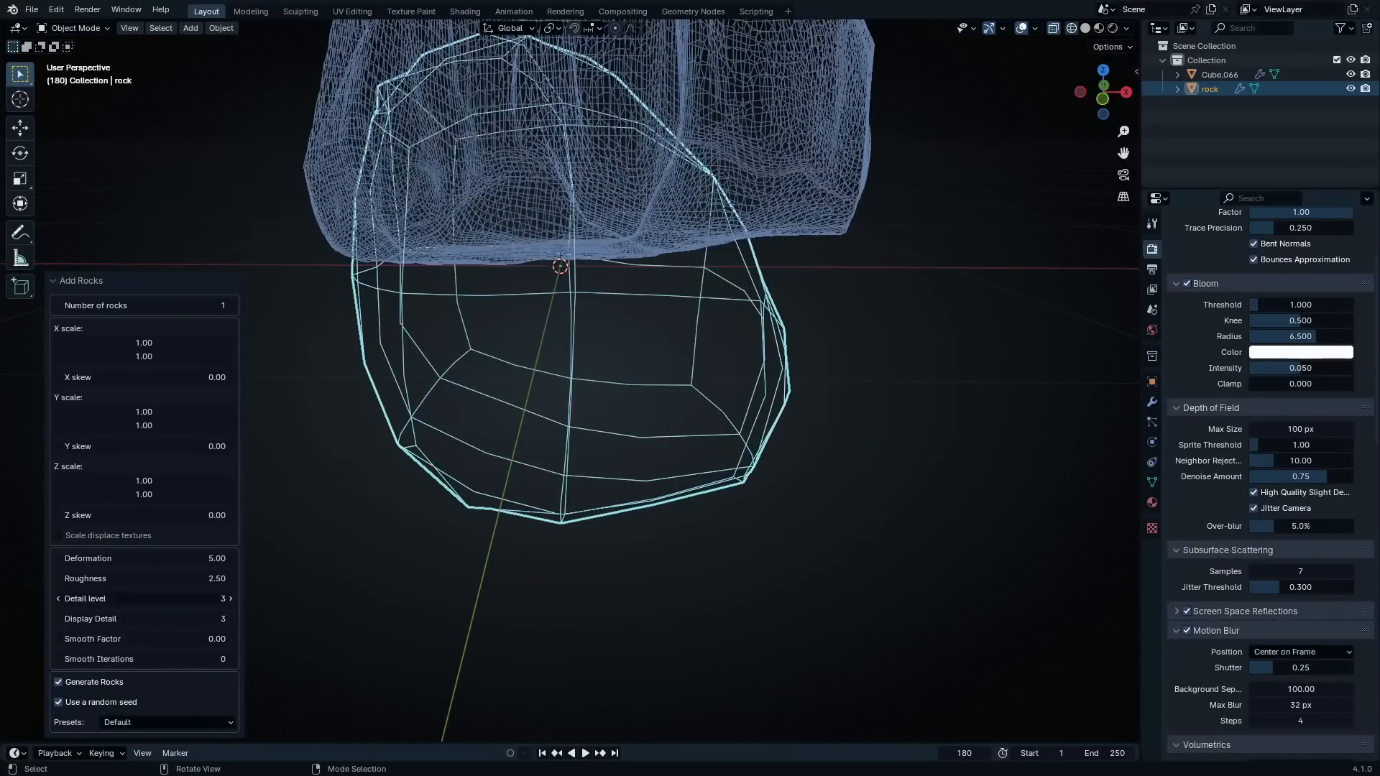
click(233, 599)
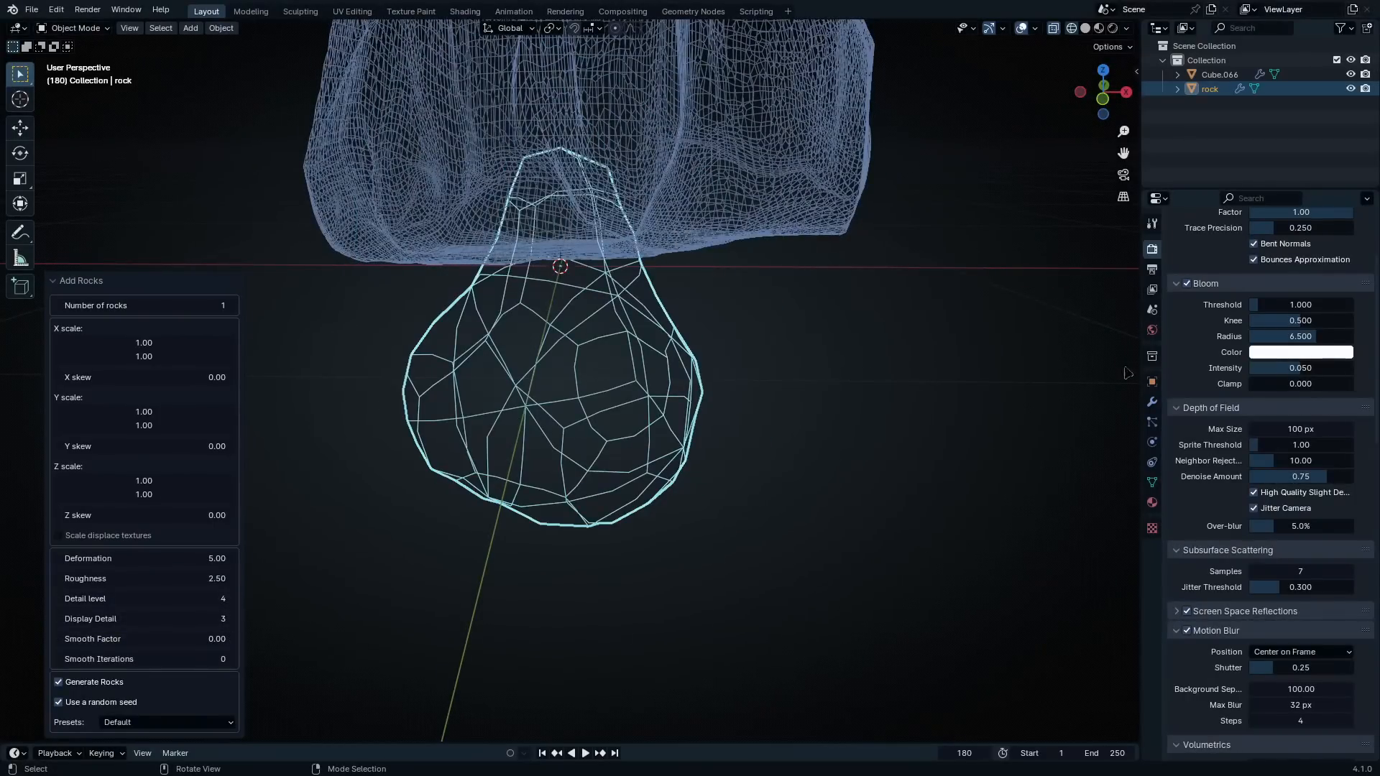
Raise the viewport Max Subdivision under the render Simplify settings to 4
scroll(1228, 588, down, 6)
scroll(1227, 587, down, 4)
scroll(1227, 588, down, 1)
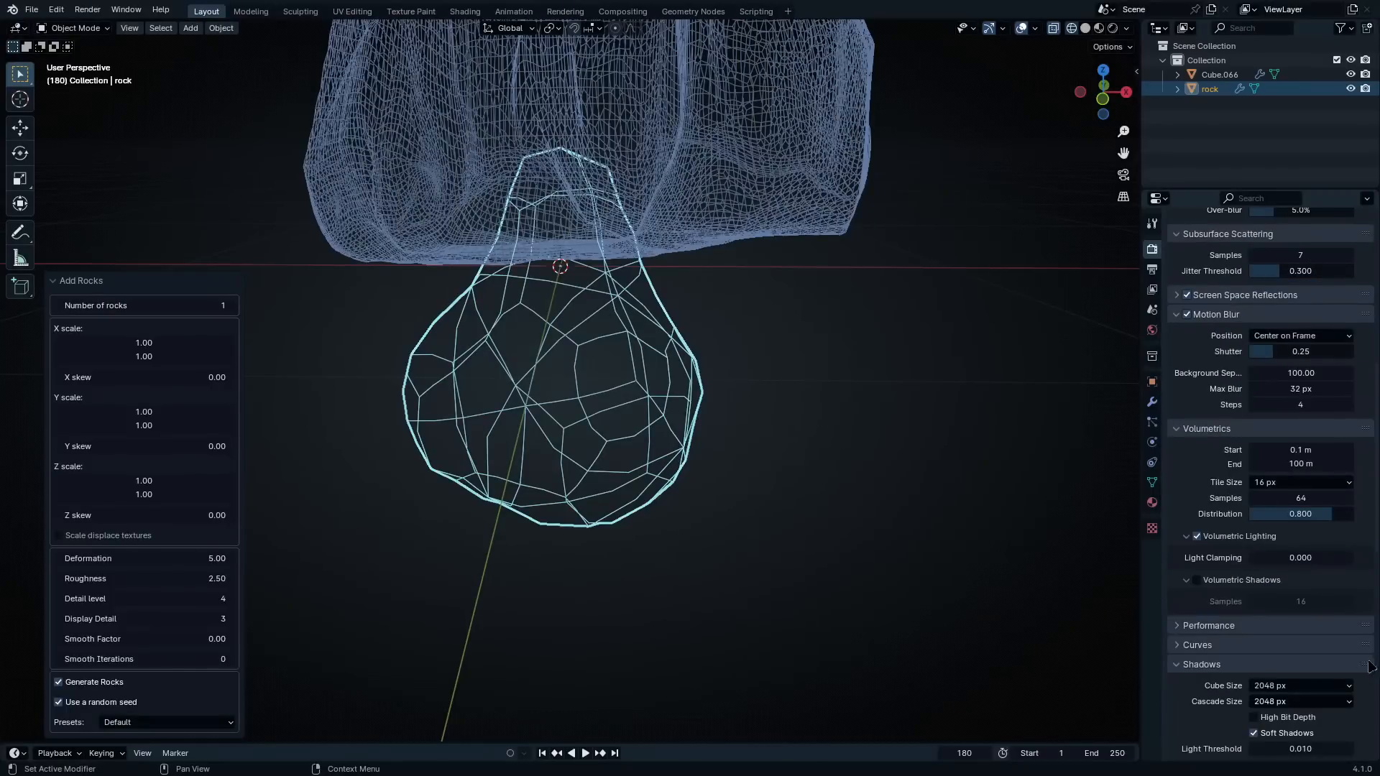
scroll(1291, 570, down, 14)
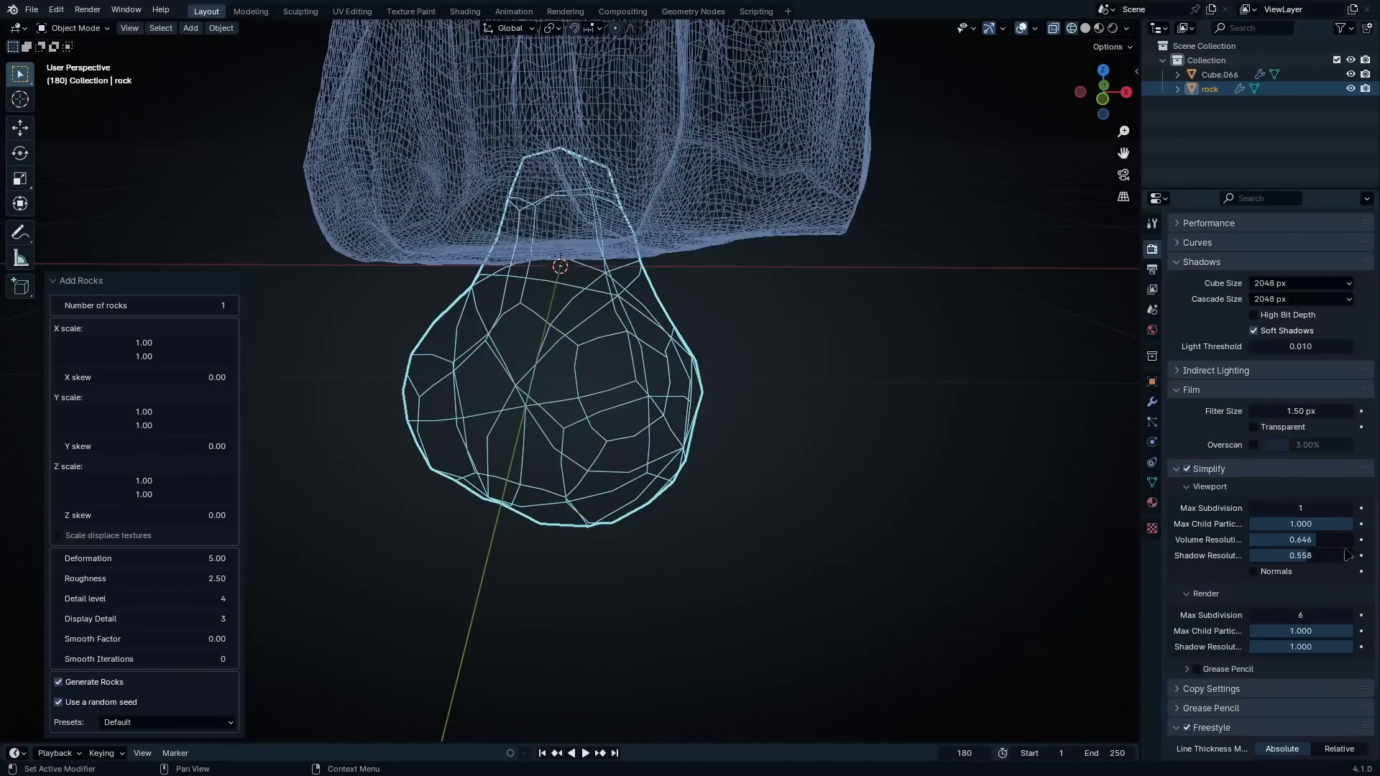
click(1348, 508)
click(1348, 509)
click(1348, 509)
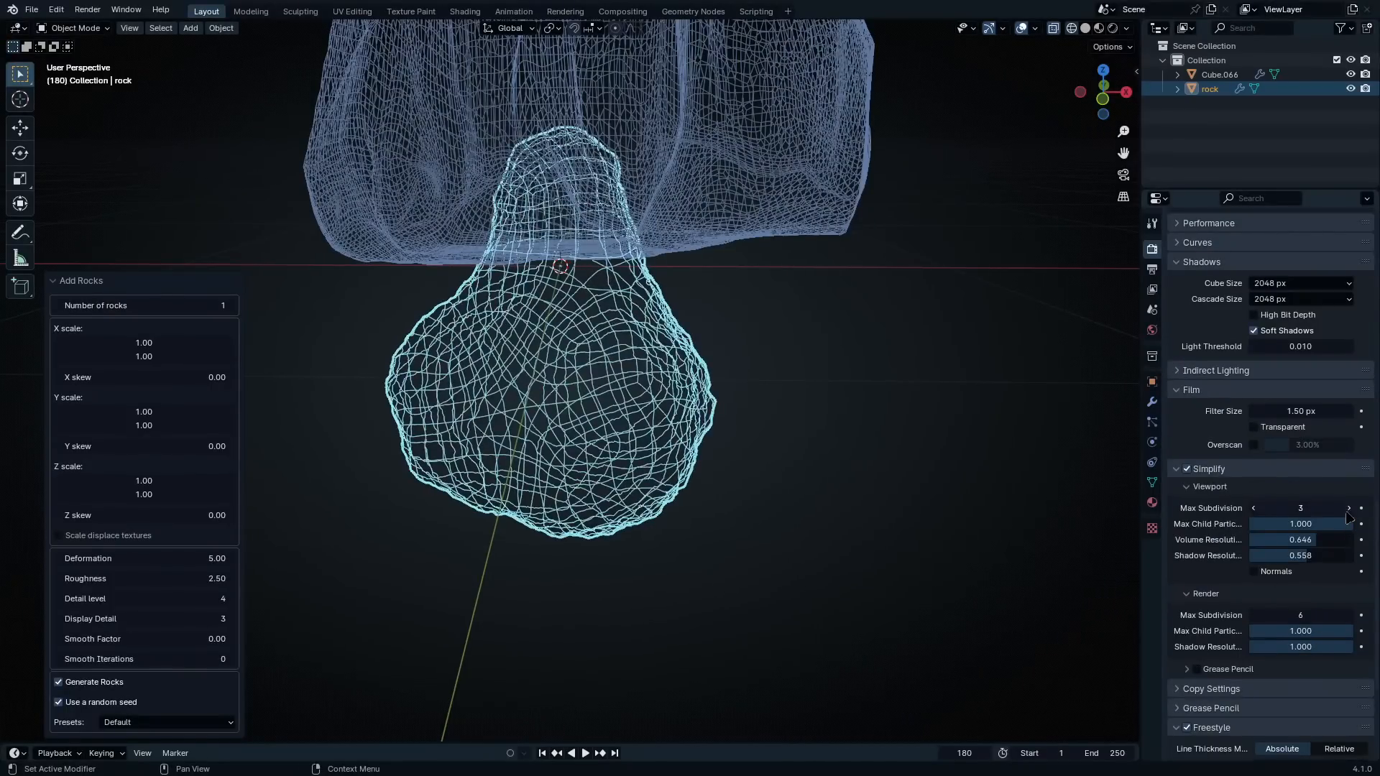
Return to solid shading, inspect the generated rock's surface, and delete that rock
key(shift+z)
middle_drag(653, 381, 674, 457)
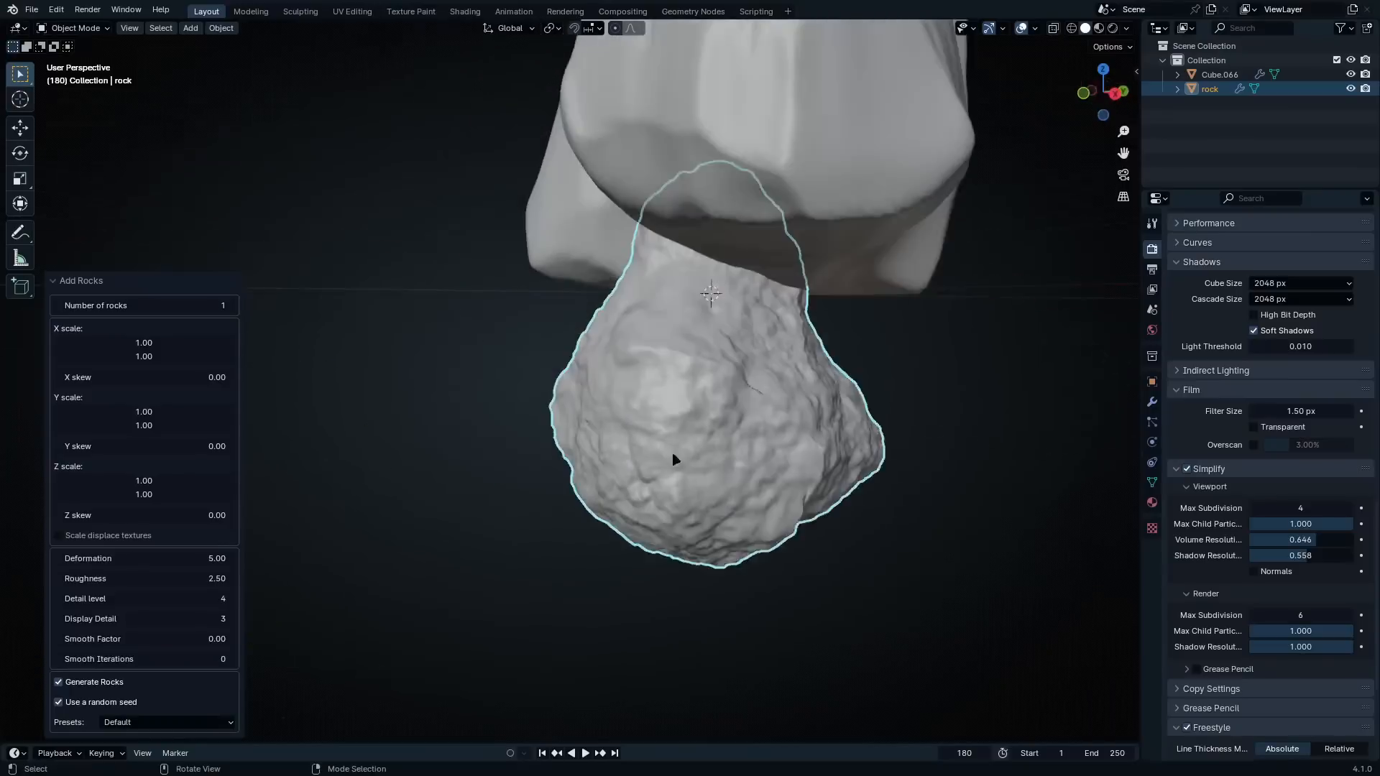
scroll(676, 460, up, 3)
shift+middle_drag(755, 506, 791, 543)
scroll(669, 389, down, 5)
key(x)
click(673, 385)
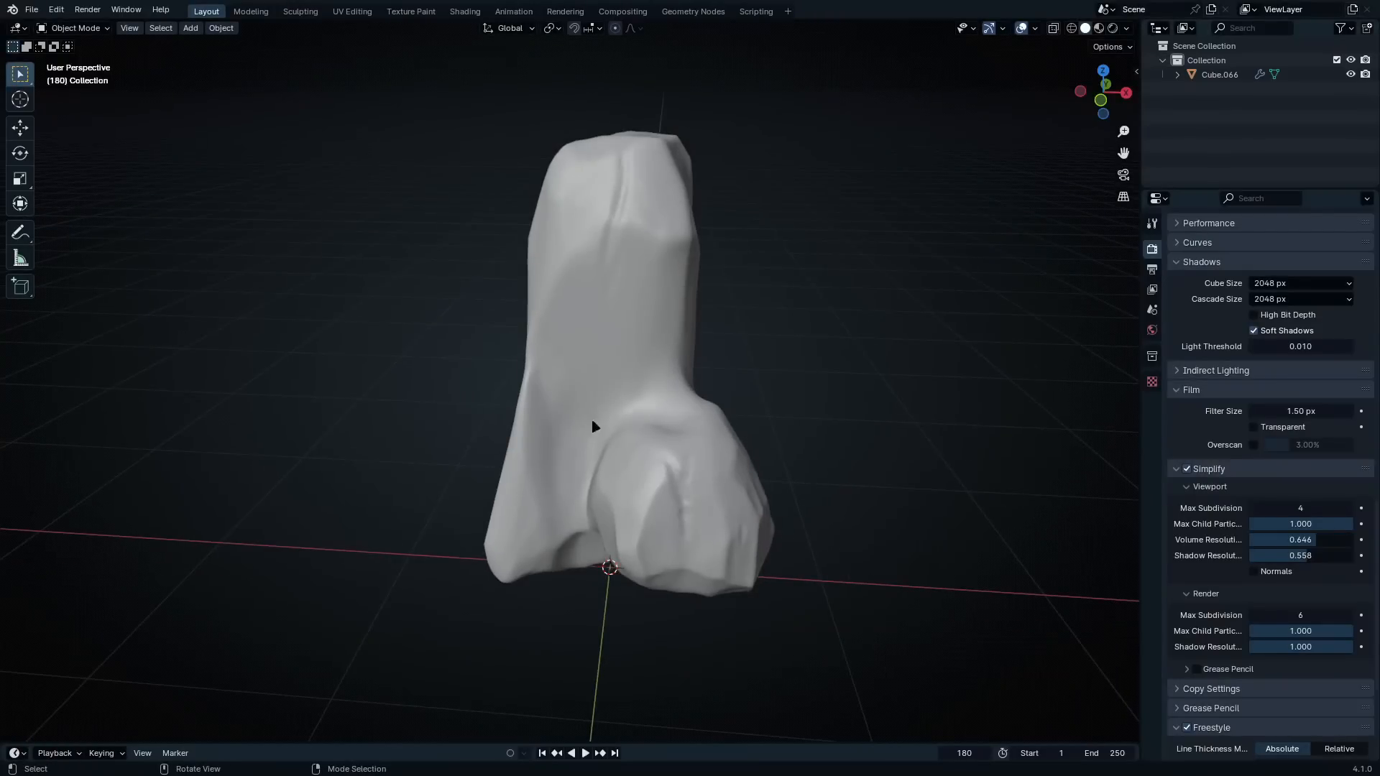
Select the remaining rock and create a new material for it
click(602, 309)
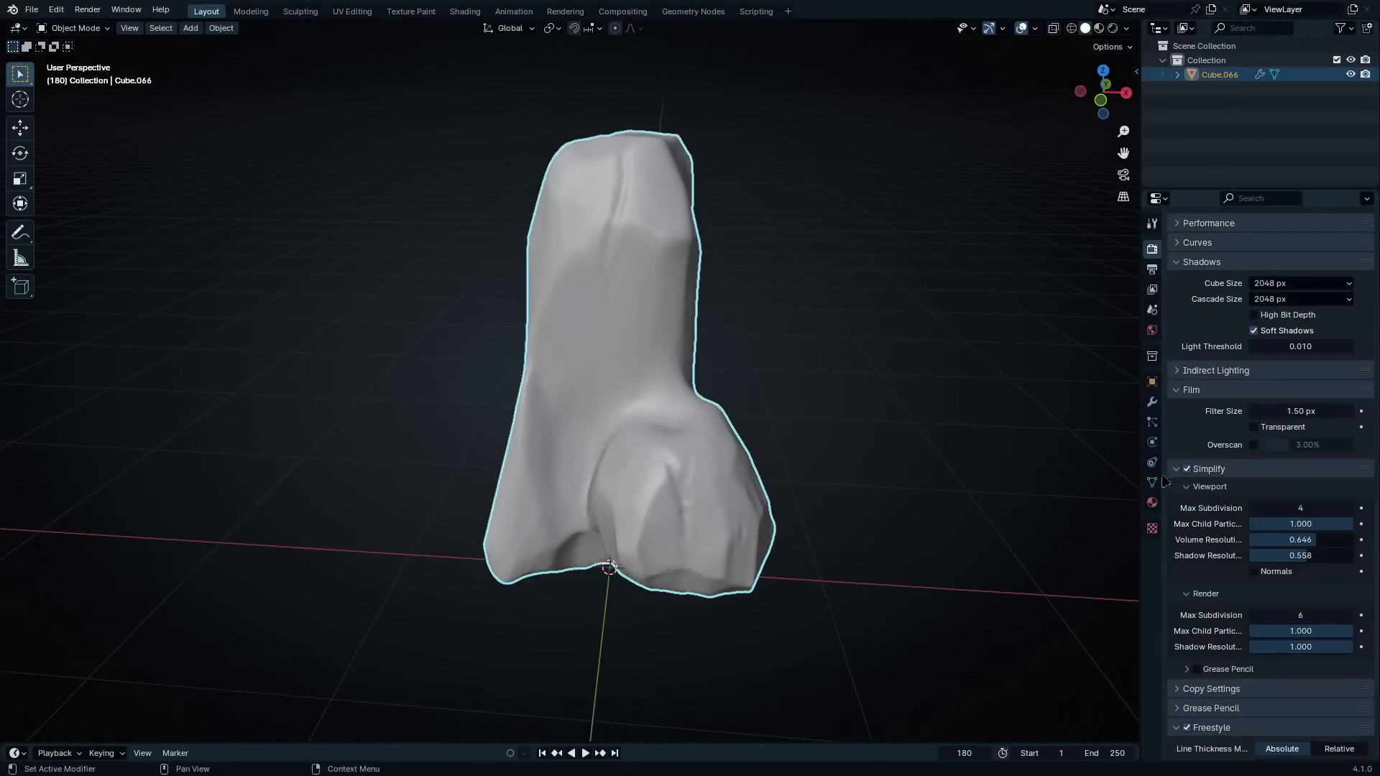
click(1153, 503)
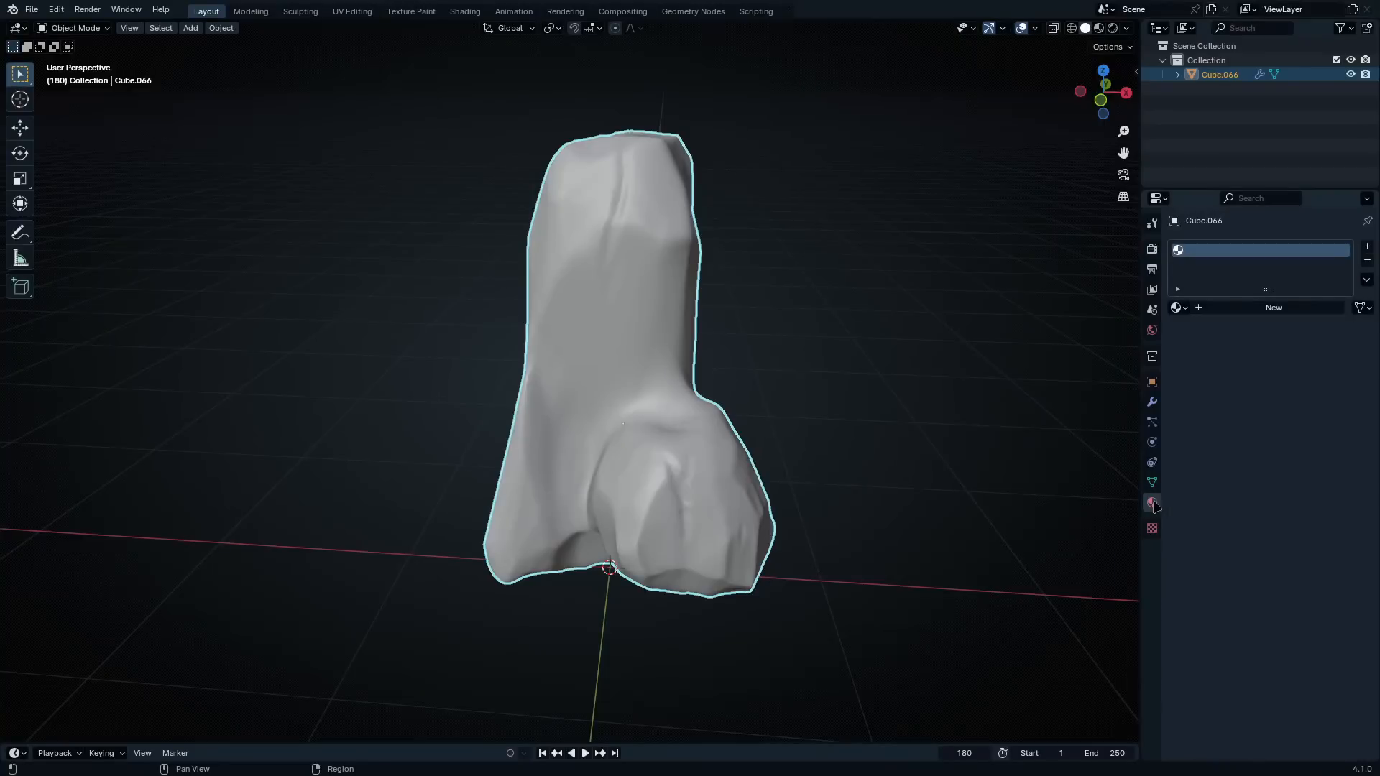
click(1258, 311)
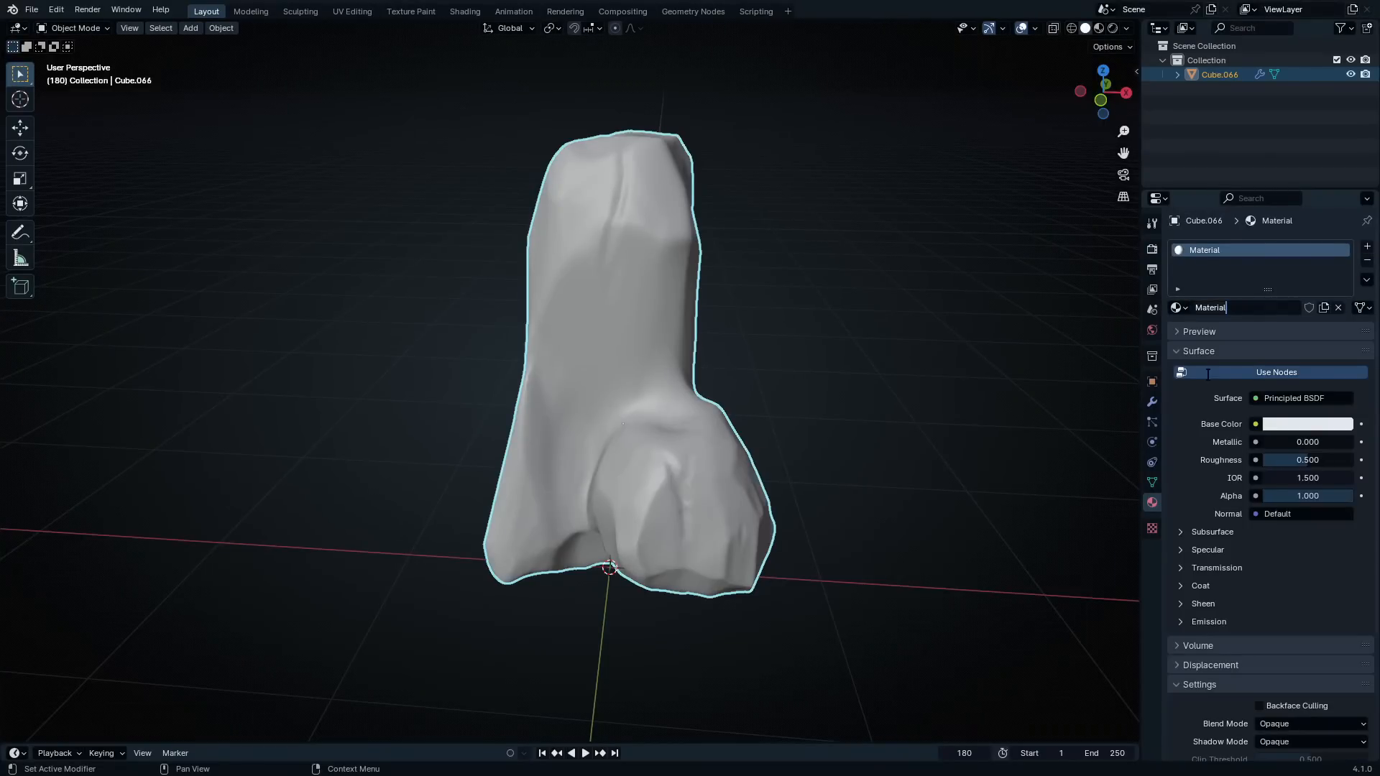
Rename the new material as Anime Ghibli Rock Shader
text(Anime Ghibli Rock Shader)
key(Return)
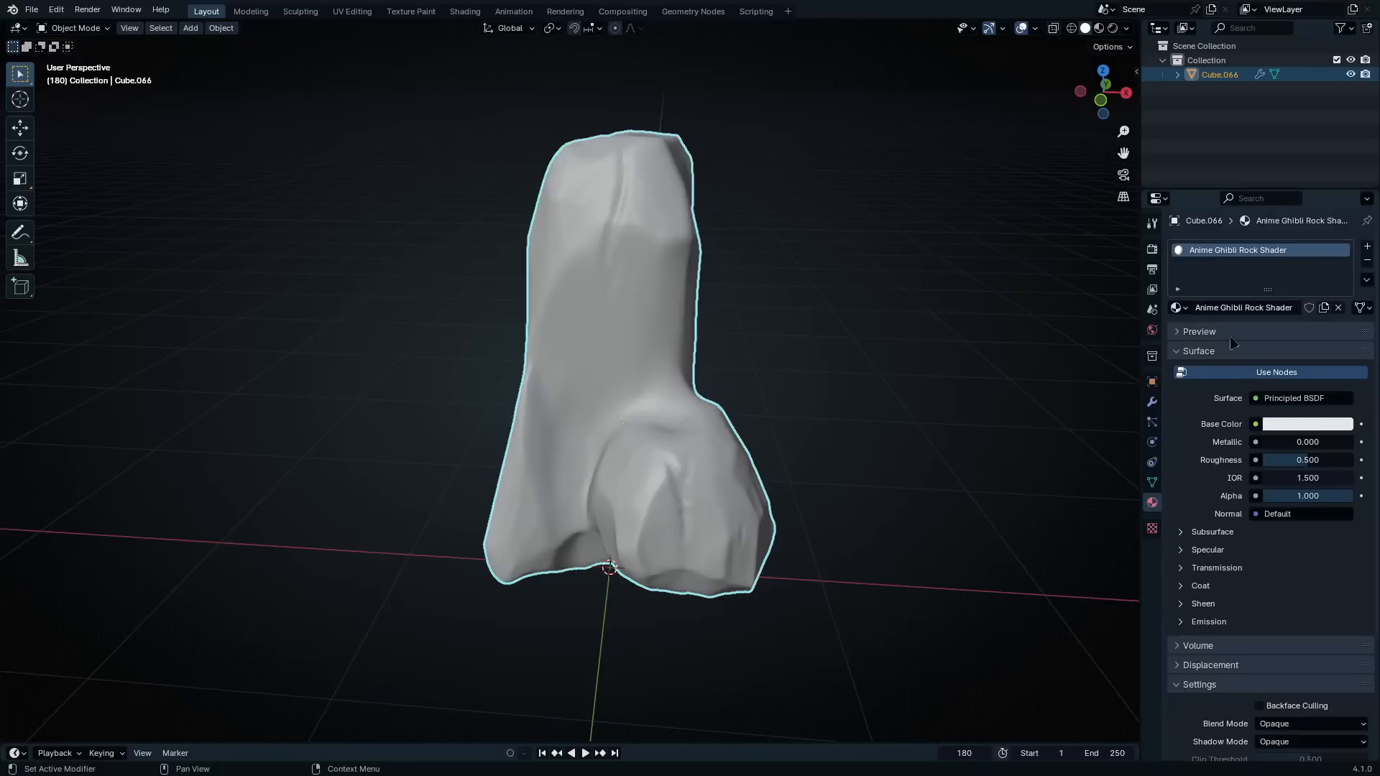
Enlarge the timeline area below the viewport to over half the window height and turn it into a Shader Editor
drag(286, 744, 244, 459)
click(20, 470)
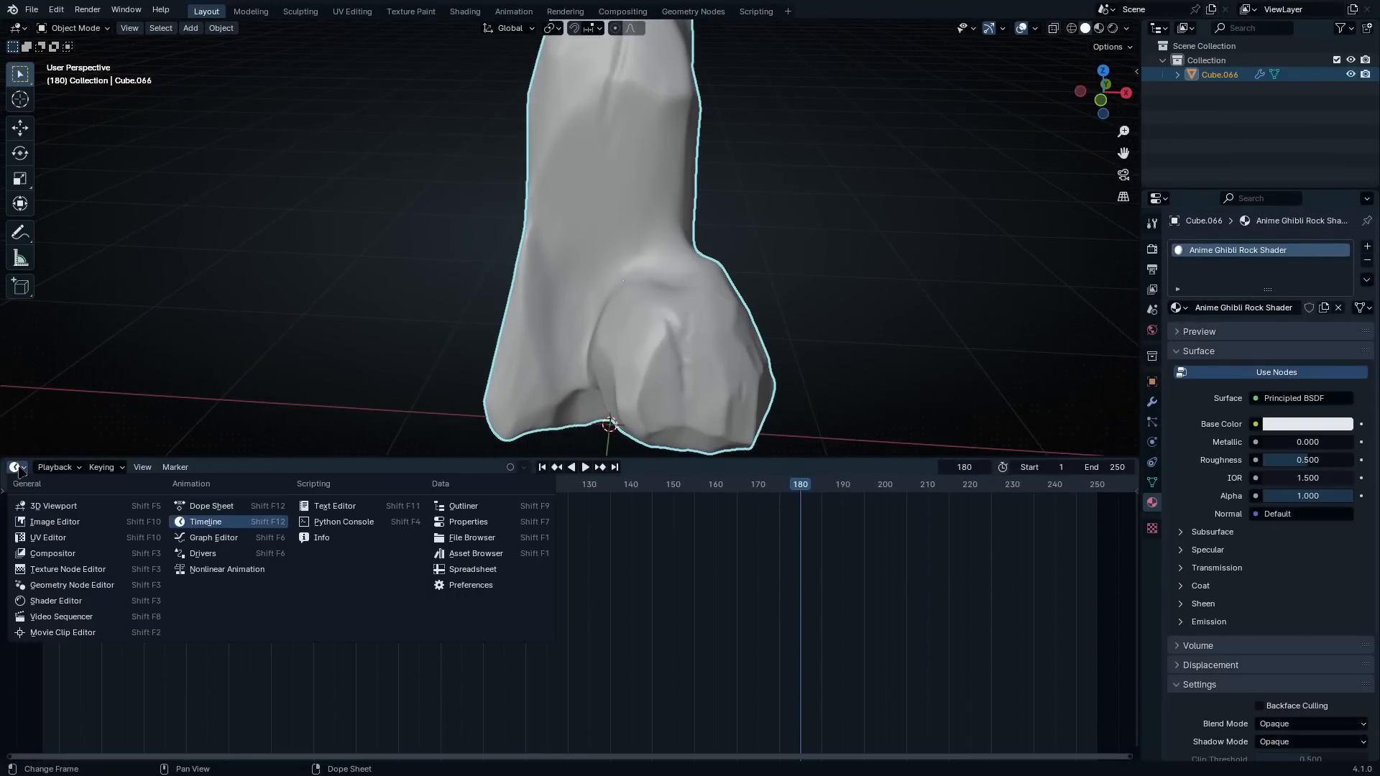
click(44, 602)
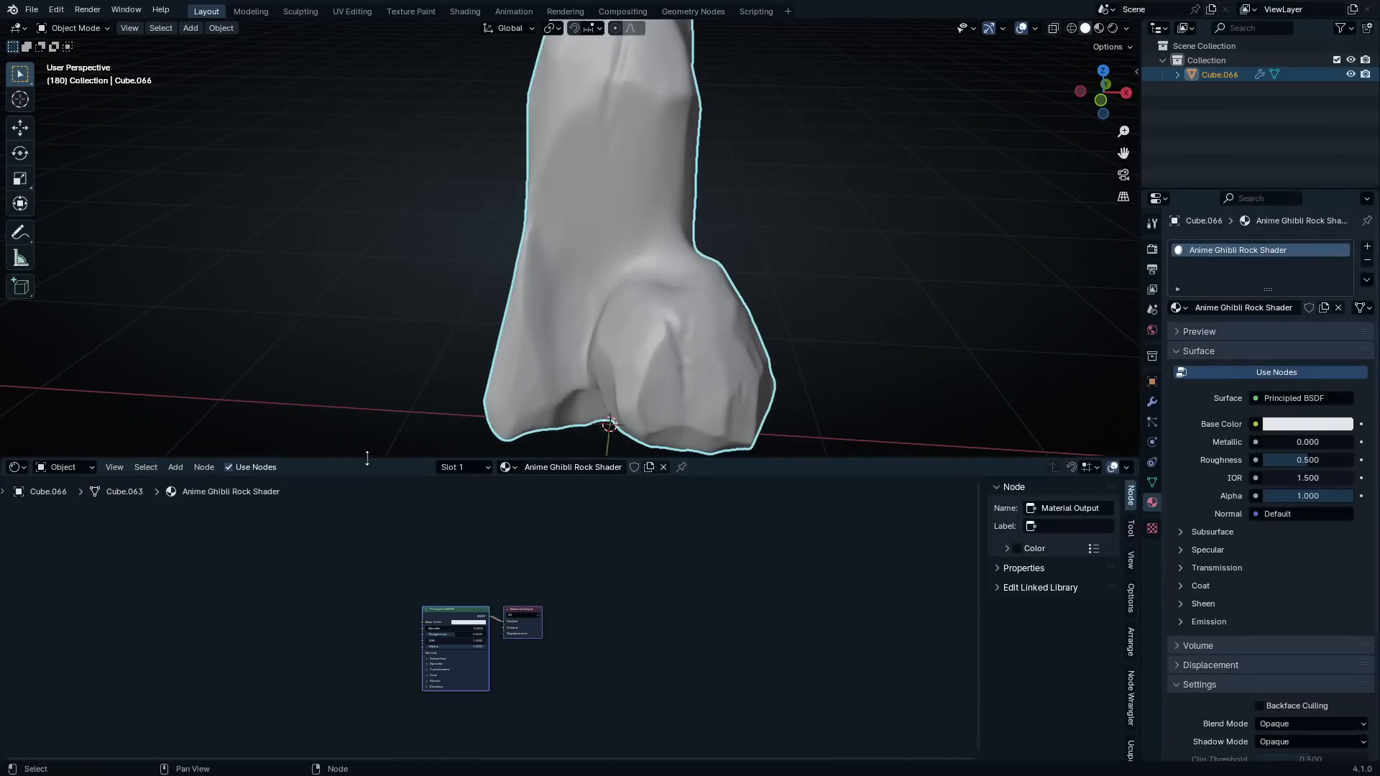
drag(368, 458, 368, 354)
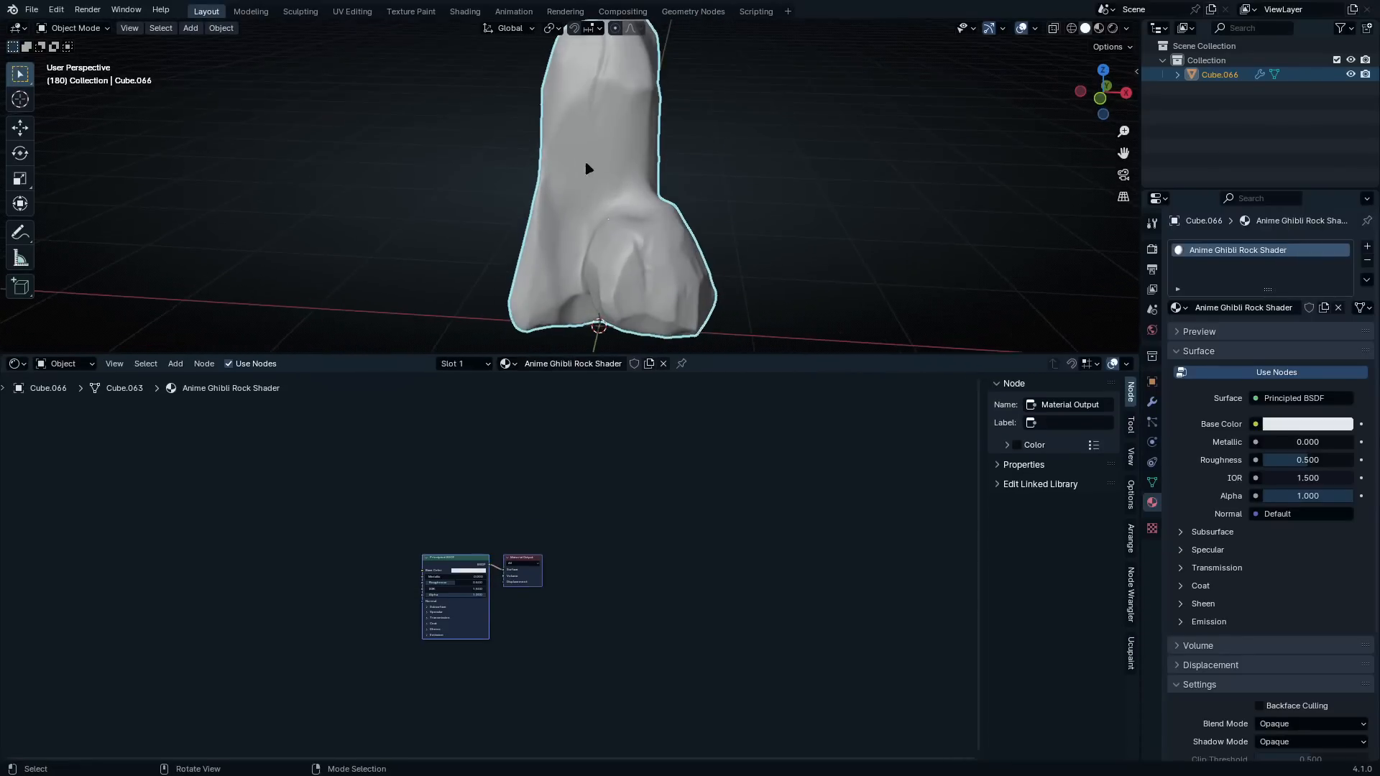
middle_drag(588, 168, 560, 293)
drag(538, 352, 538, 332)
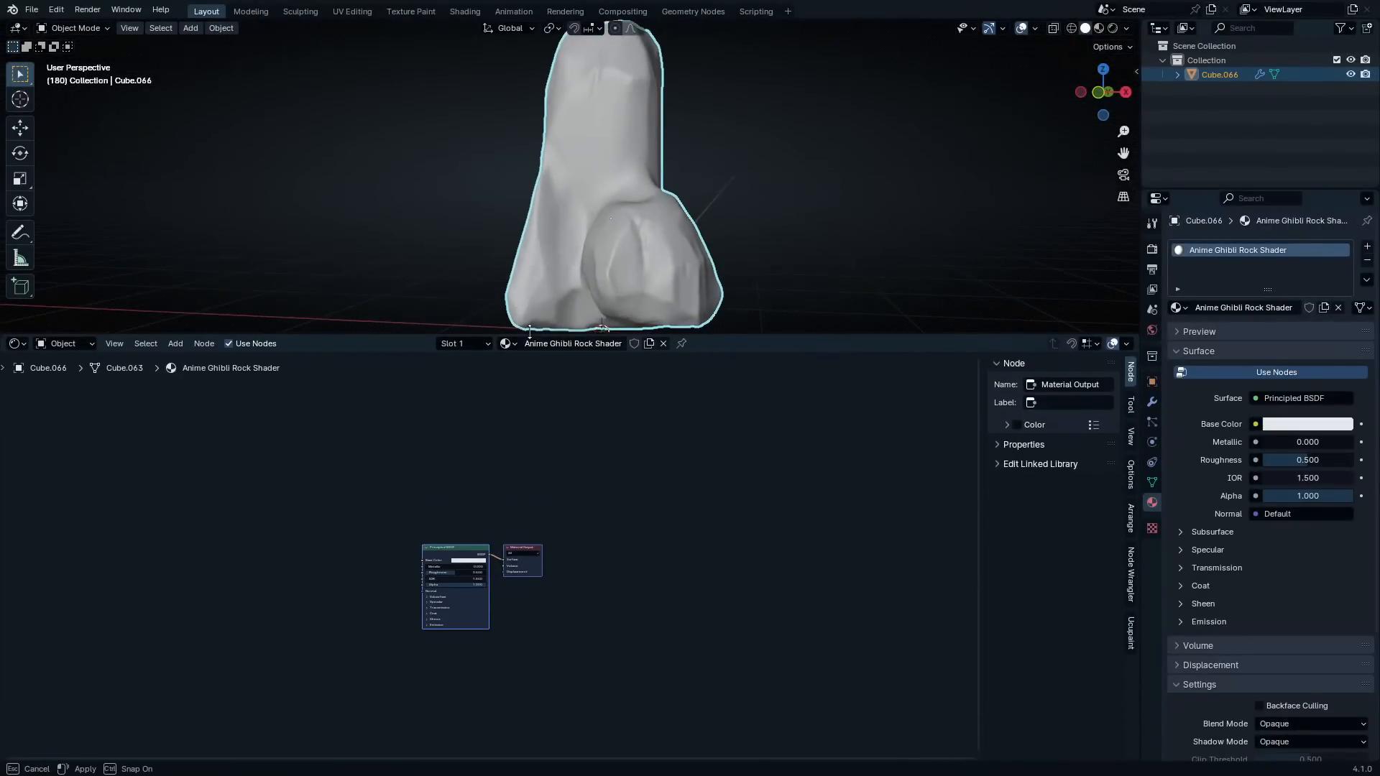
Hide the Shader Editor's sidebar and shrink the properties area to give the viewport and node area more width
scroll(715, 529, up, 1)
key(n)
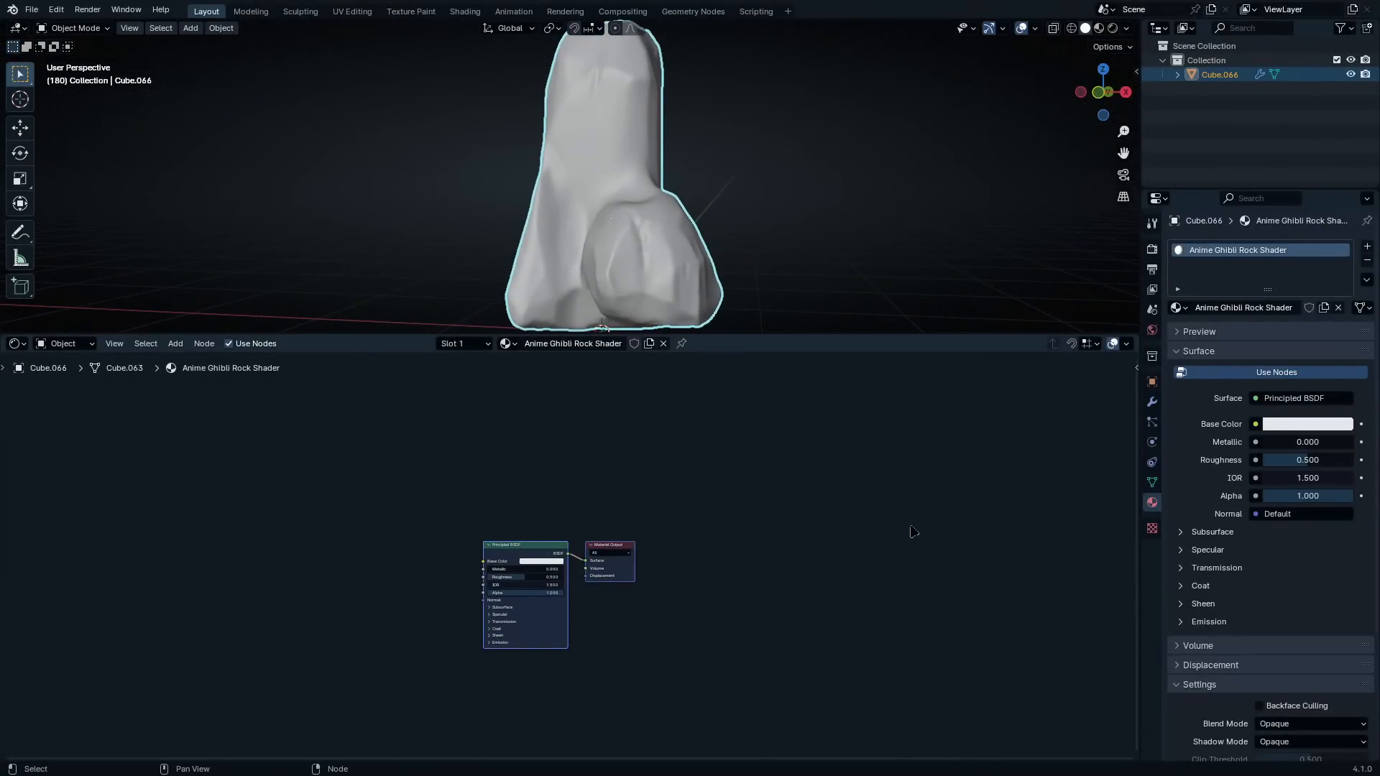
drag(1141, 427, 1356, 497)
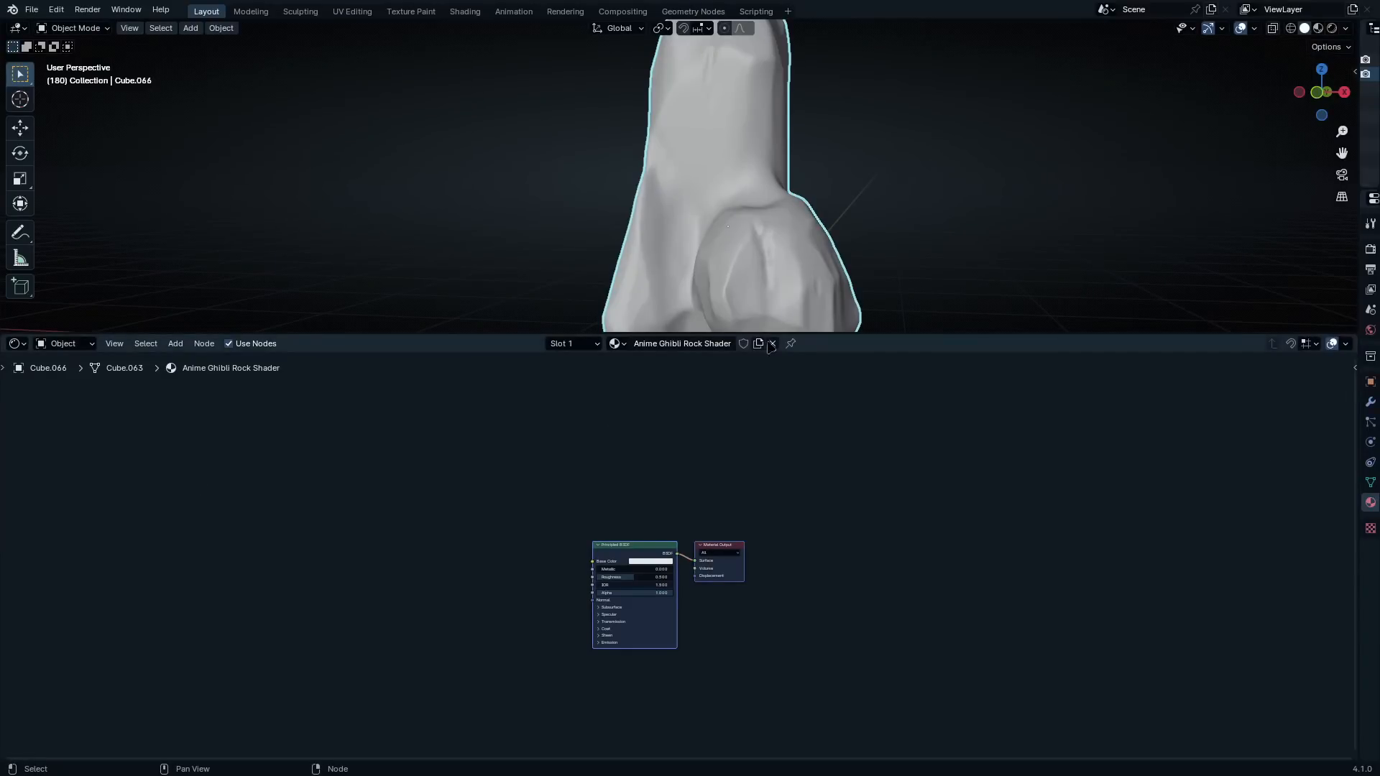
Display the rock in Material Preview shading and review the viewport's lighting options
click(1318, 28)
click(1345, 28)
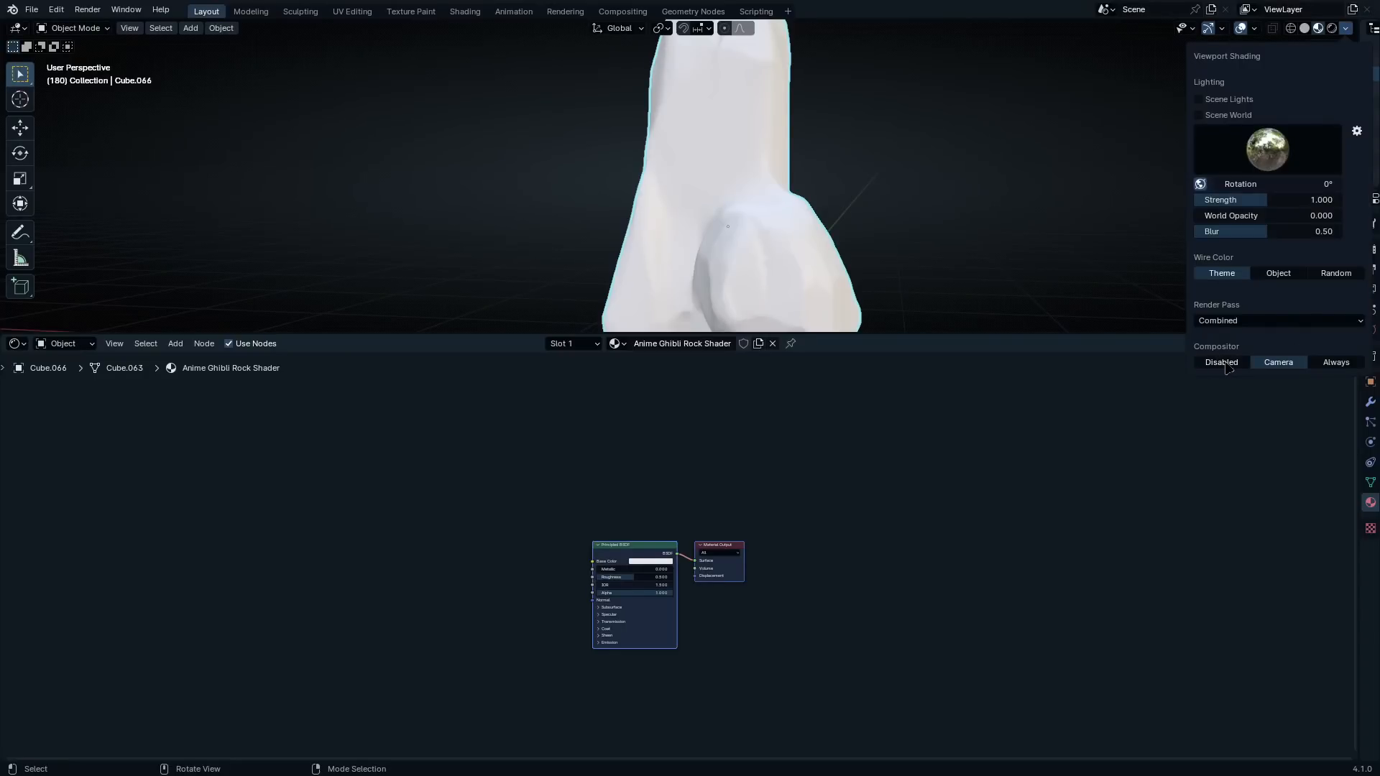
scroll(846, 262, down, 4)
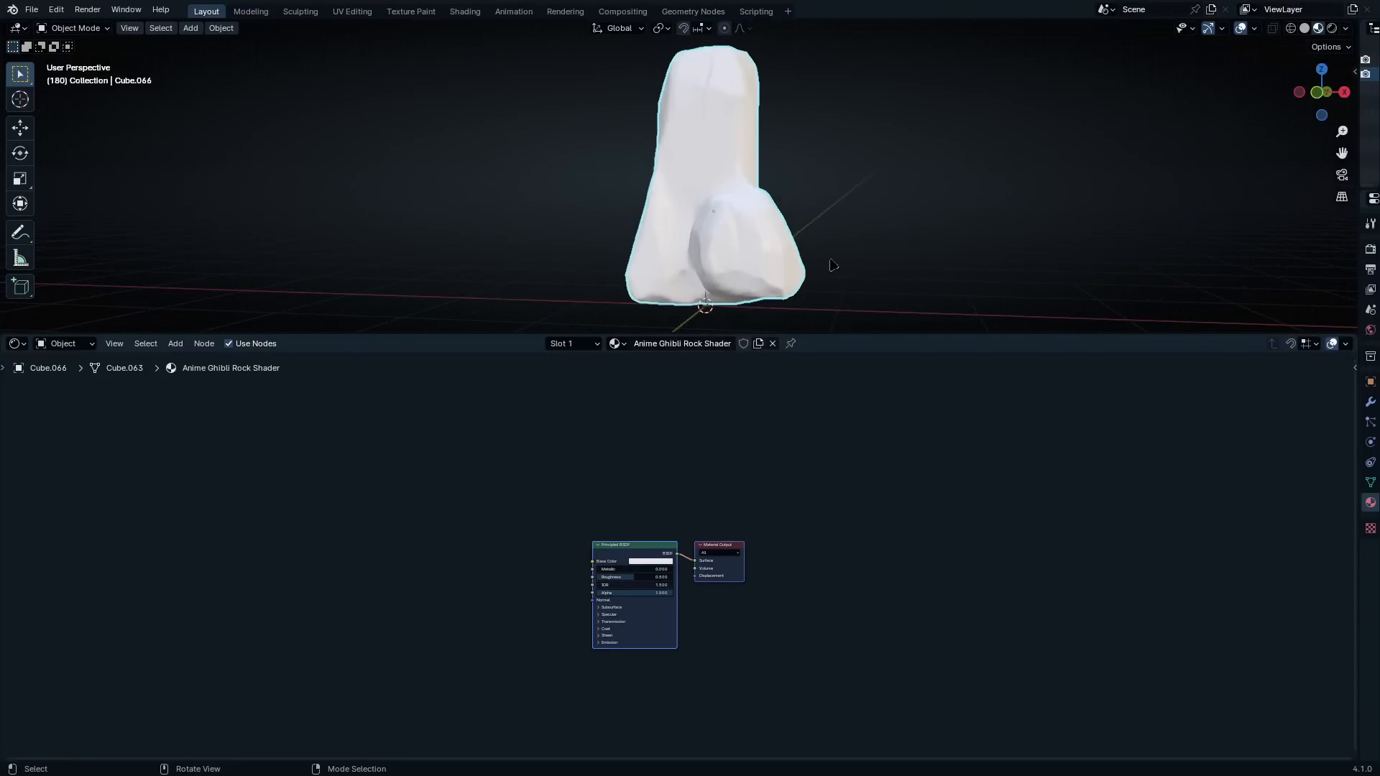
middle_drag(831, 261, 894, 268)
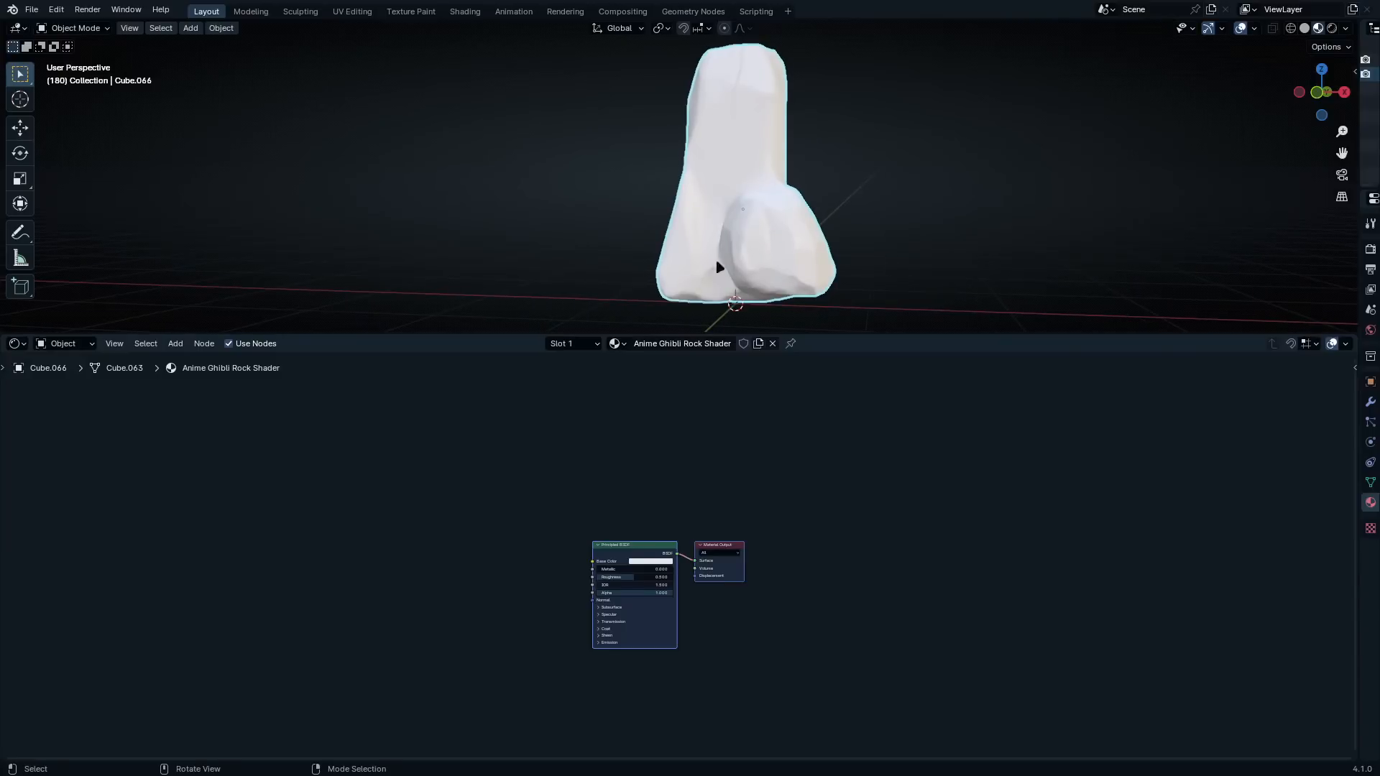
scroll(758, 635, up, 5)
scroll(860, 613, down, 2)
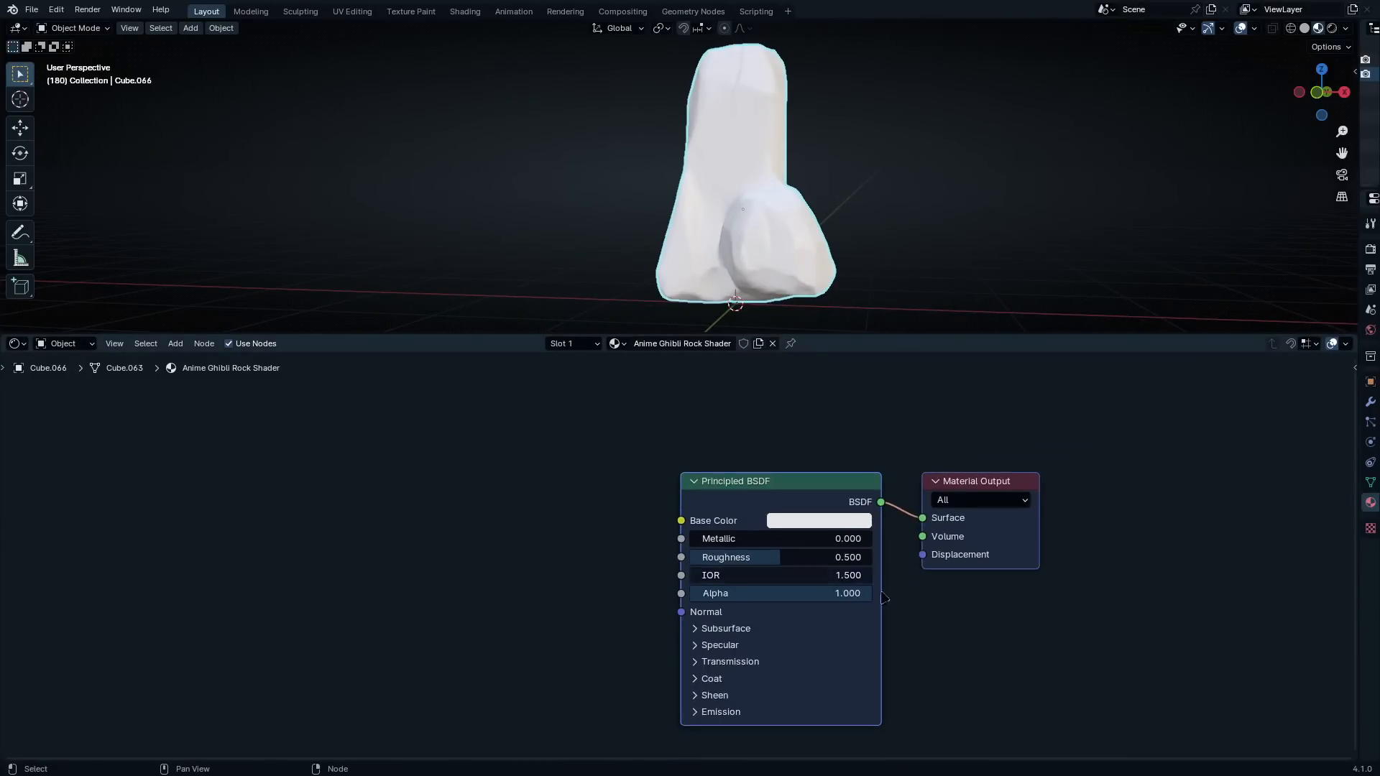
Move the Principled BSDF slightly away from the Material Output and make room for texture nodes before it
middle_drag(887, 601, 1103, 540)
scroll(1006, 514, up, 1)
click(990, 447)
drag(988, 418, 967, 400)
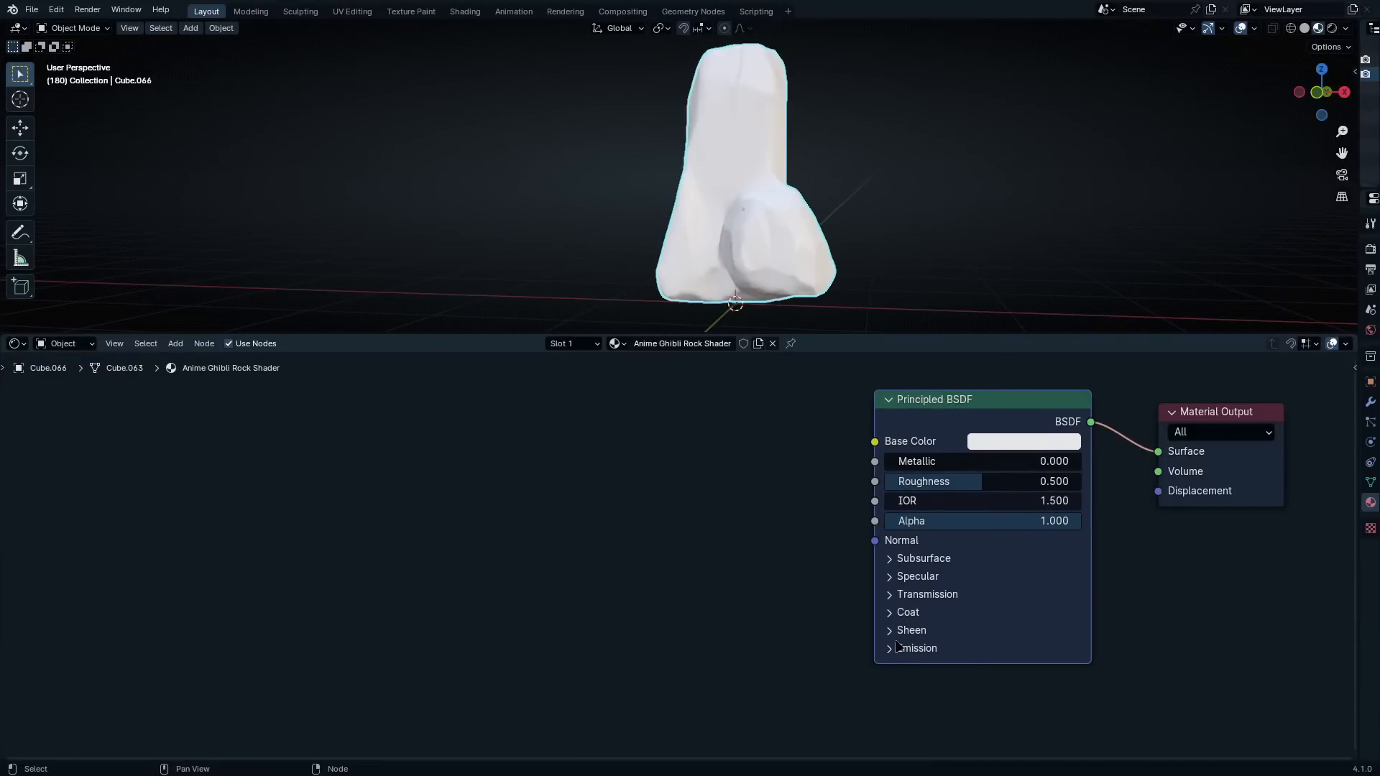
middle_drag(855, 615, 970, 628)
scroll(957, 591, up, 1)
scroll(942, 589, down, 5)
middle_drag(808, 586, 761, 579)
scroll(898, 590, down, 4)
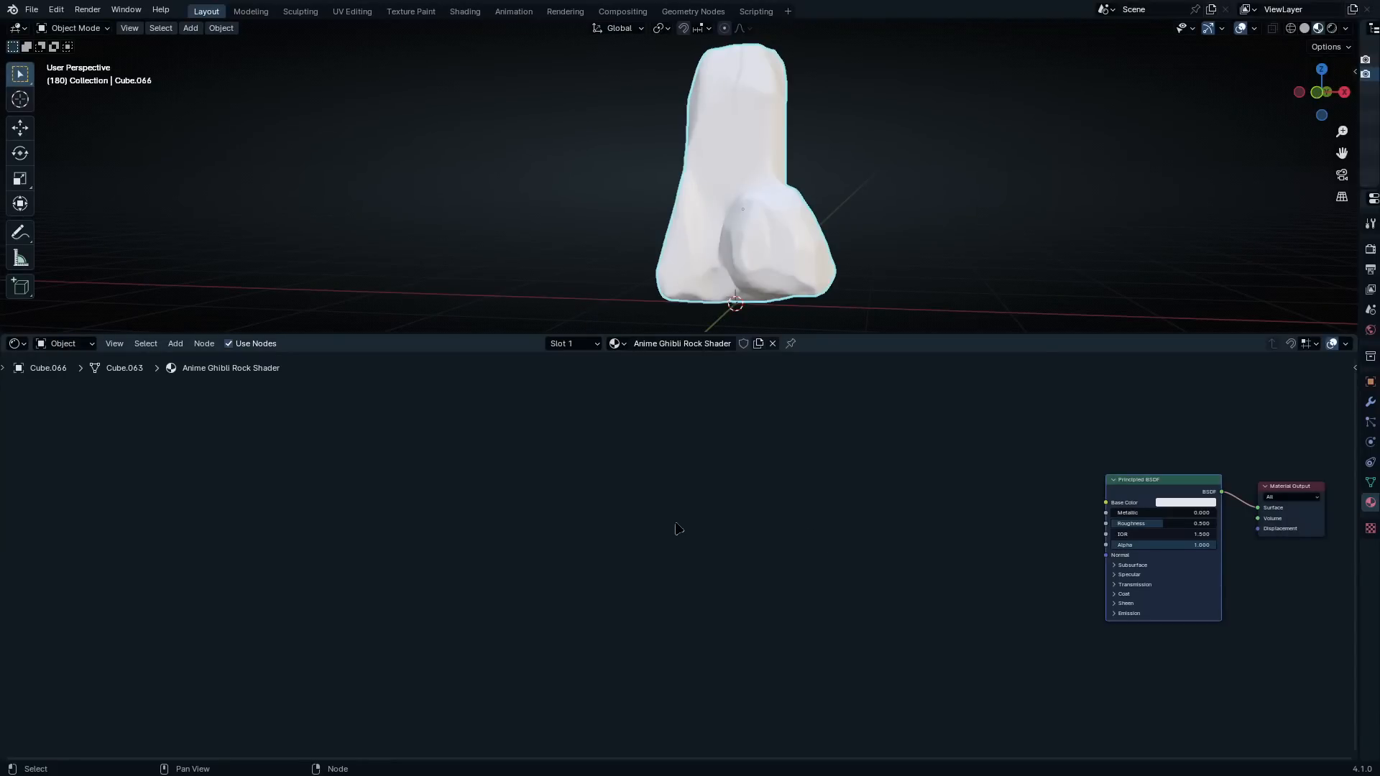
Add a Voronoi Texture node before the Principled BSDF and preview its Color output on the rock
key(shift+a)
click(666, 460)
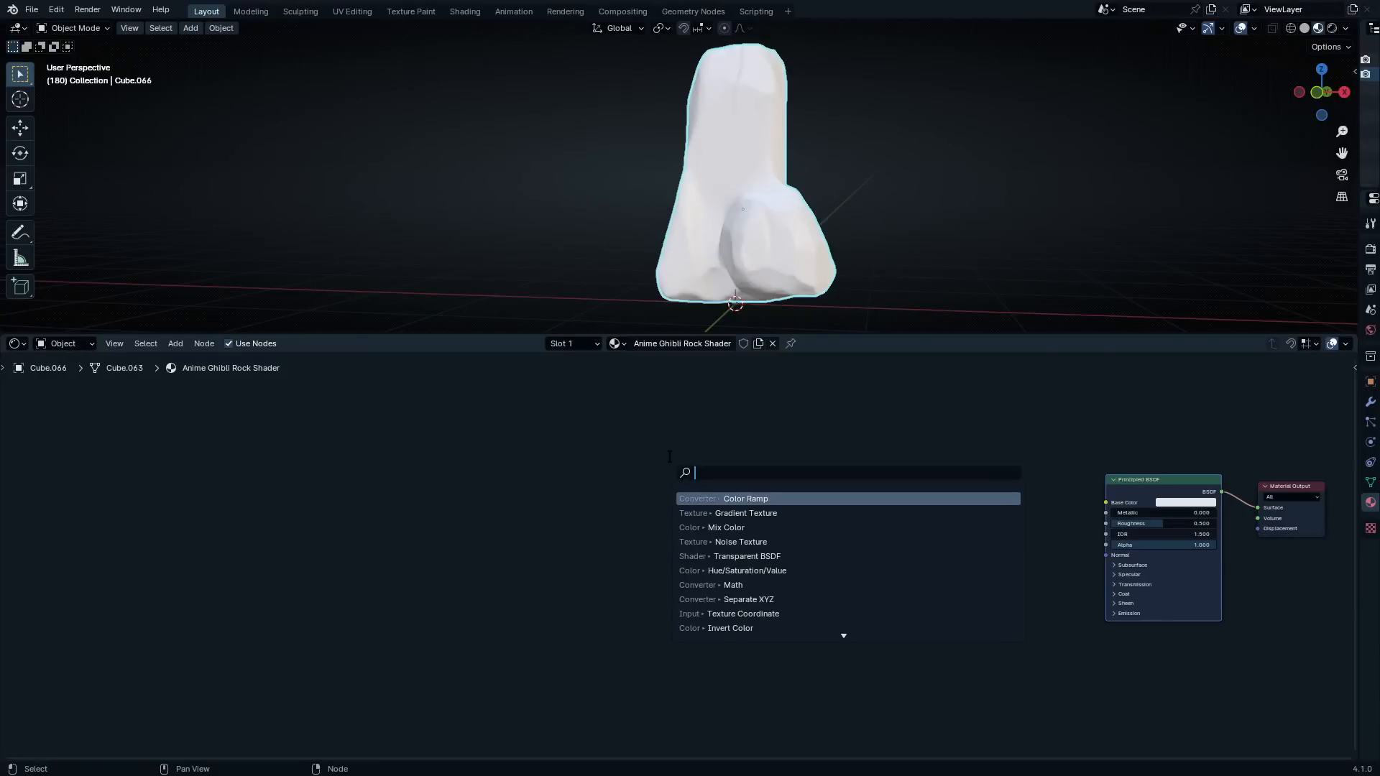
text(voro)
key(Return)
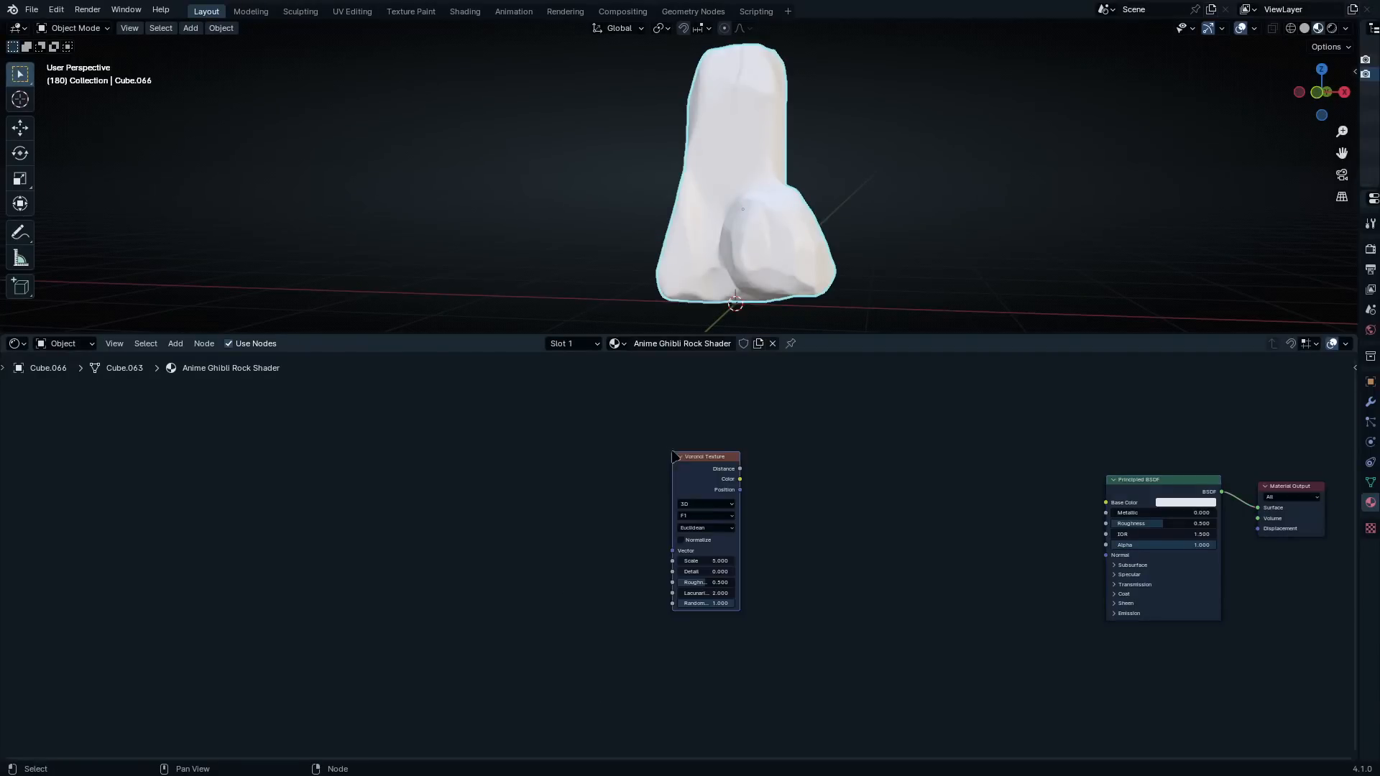
scroll(678, 558, up, 2)
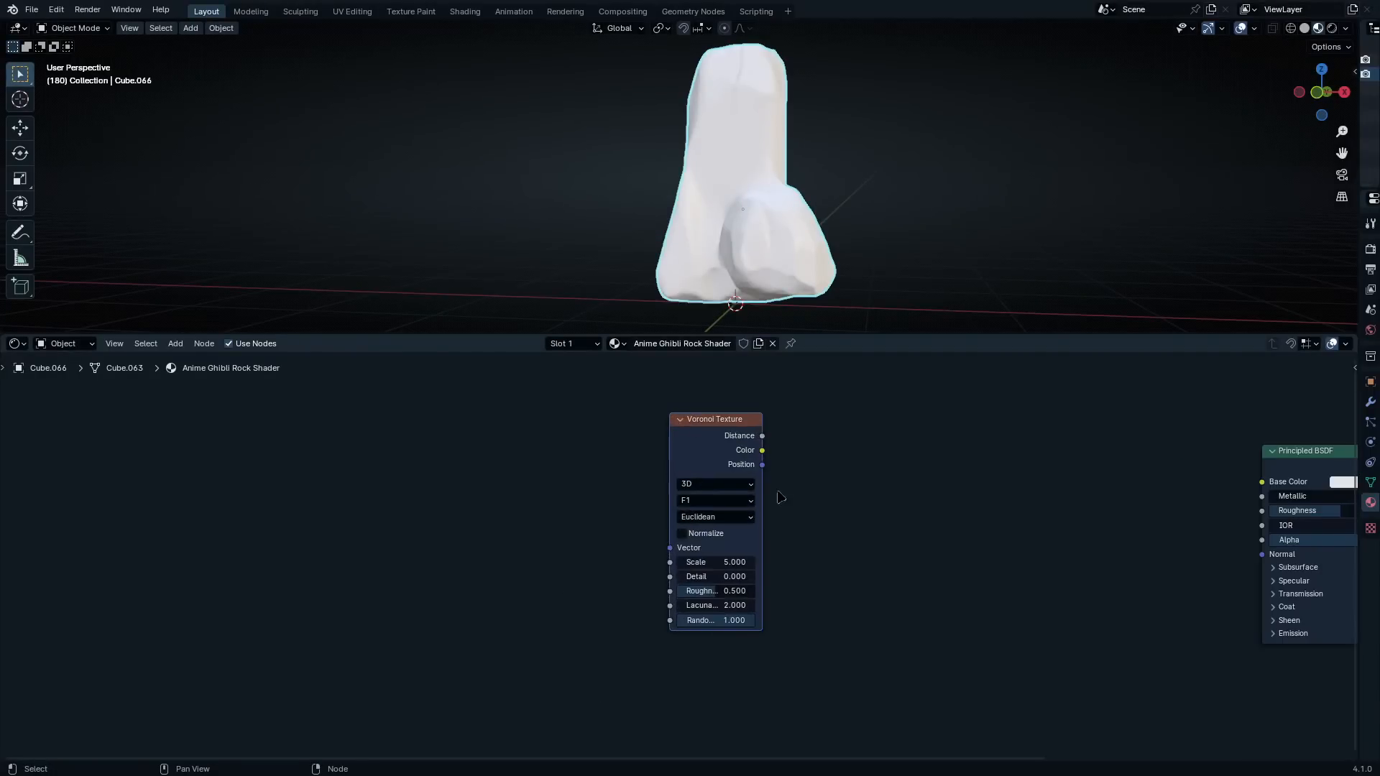
ctrl+shift+click(738, 453)
ctrl+shift+click(738, 454)
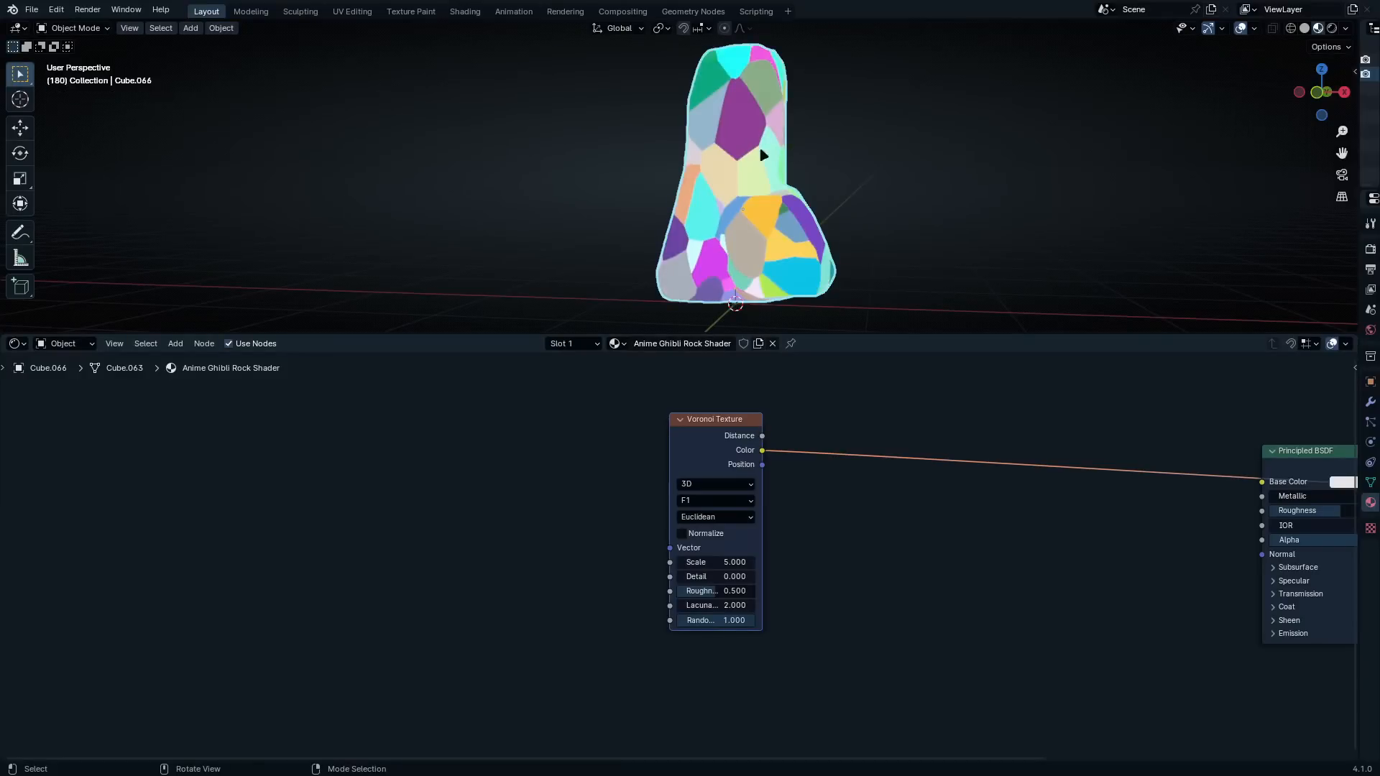
Examine the coloured Voronoi cell pattern on the rock from several angles and distances
scroll(828, 158, up, 2)
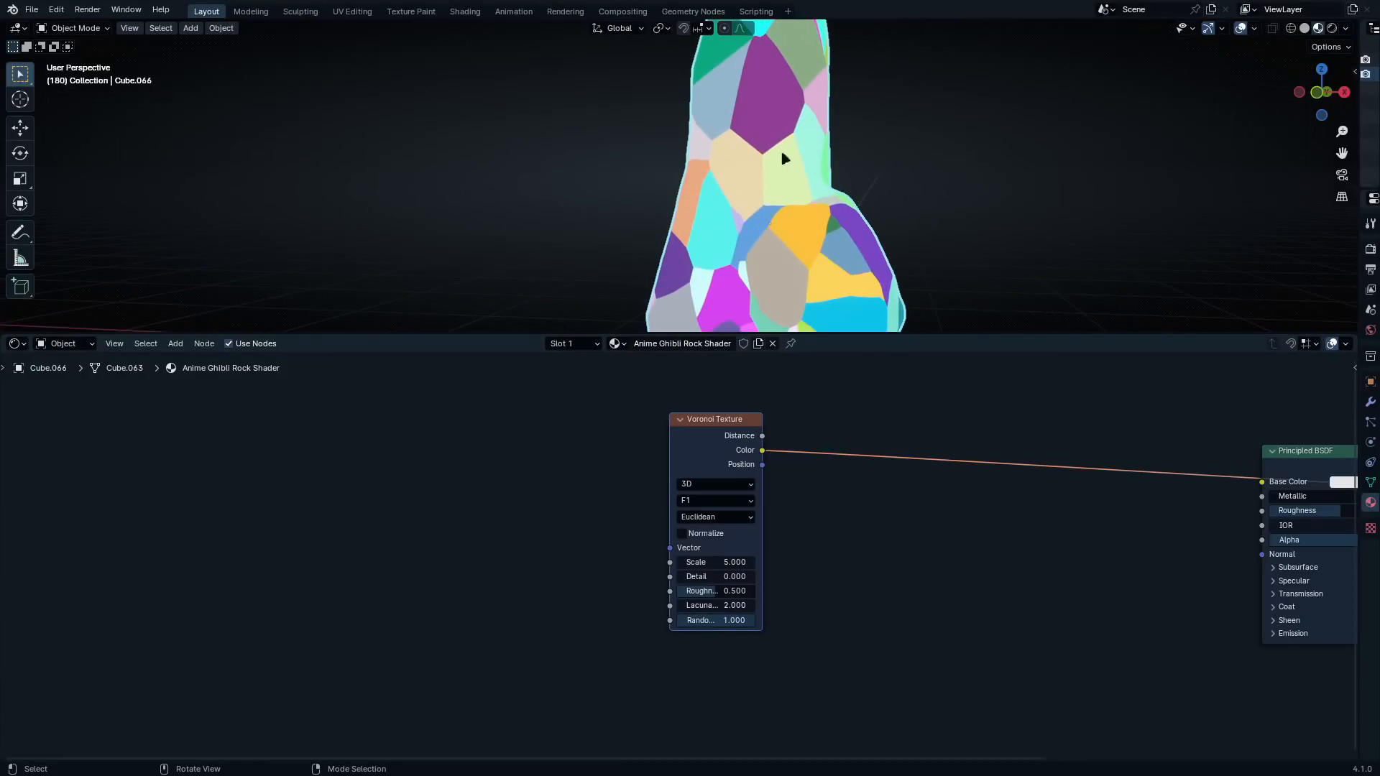
scroll(830, 260, down, 4)
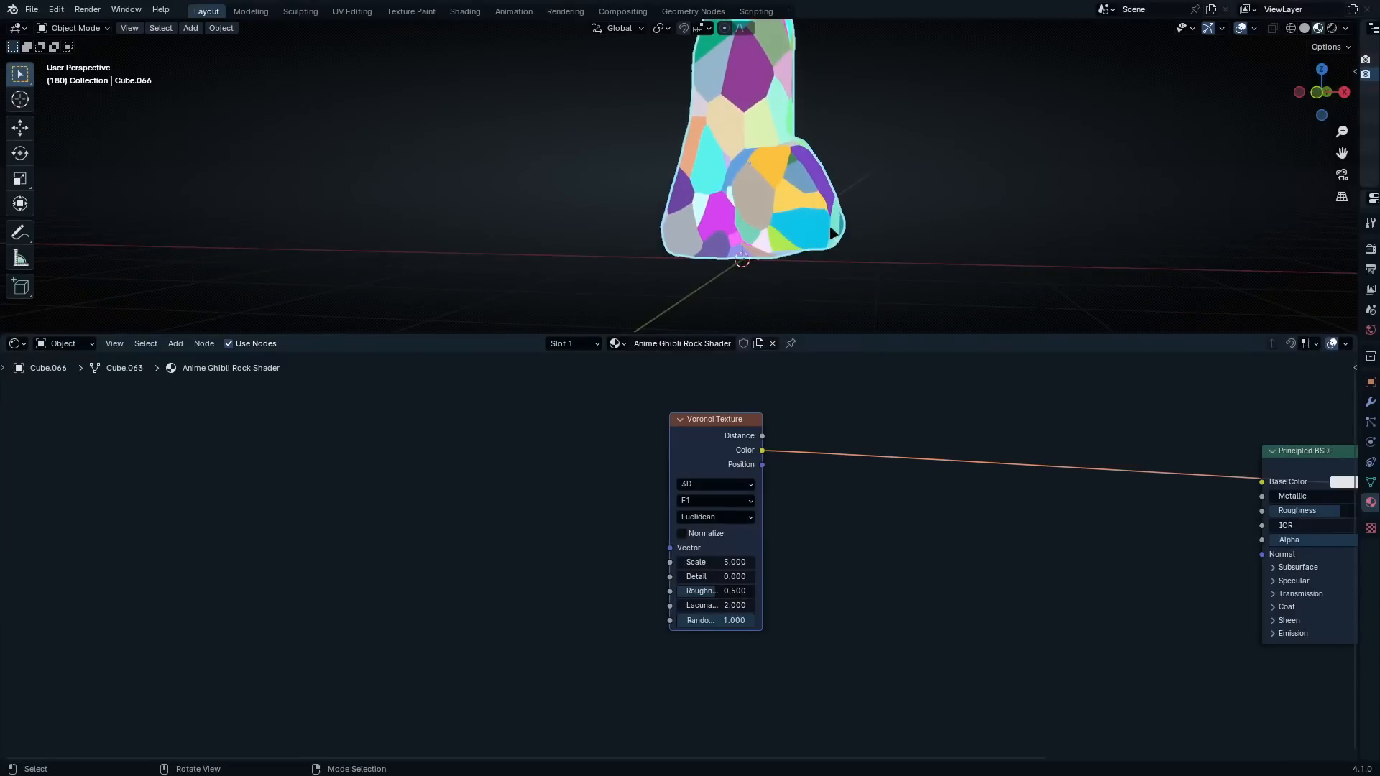
middle_drag(830, 260, 885, 250)
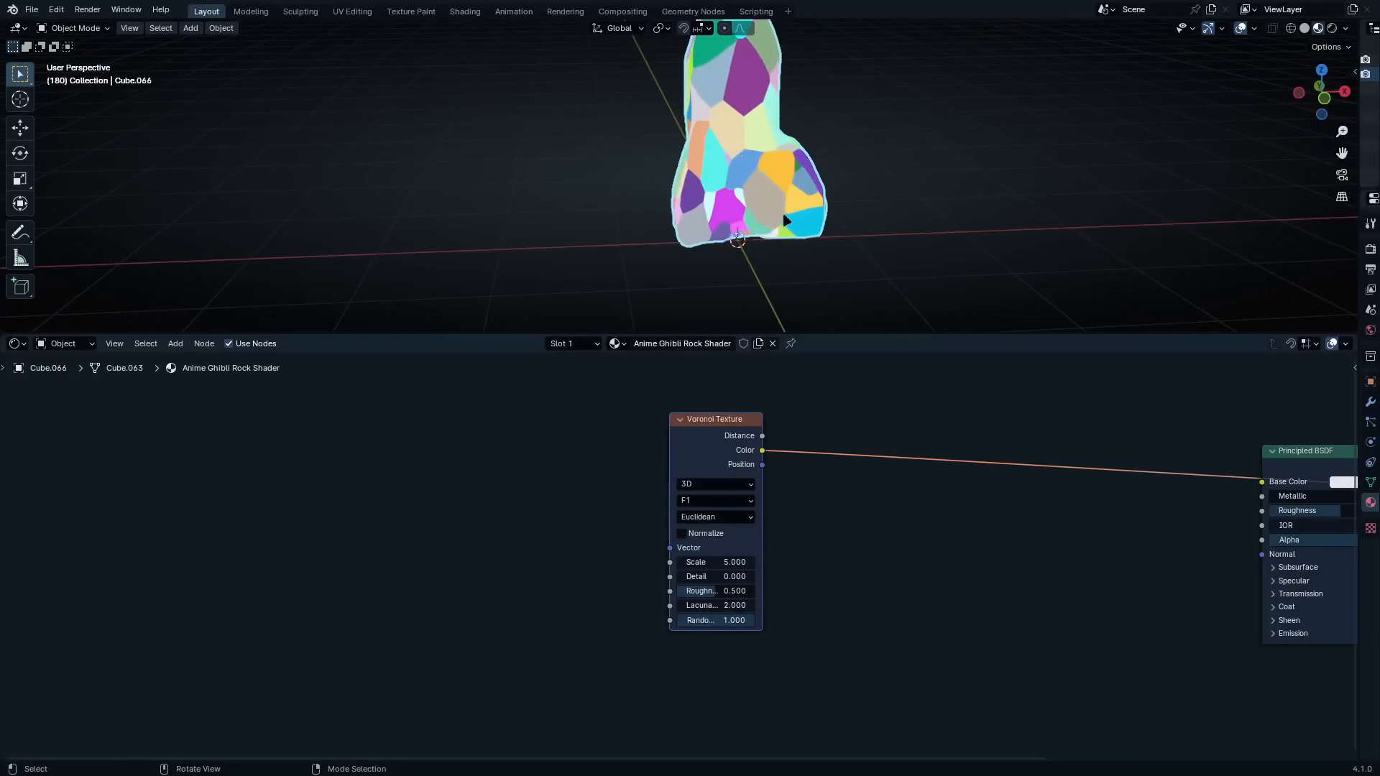
middle_drag(785, 221, 904, 243)
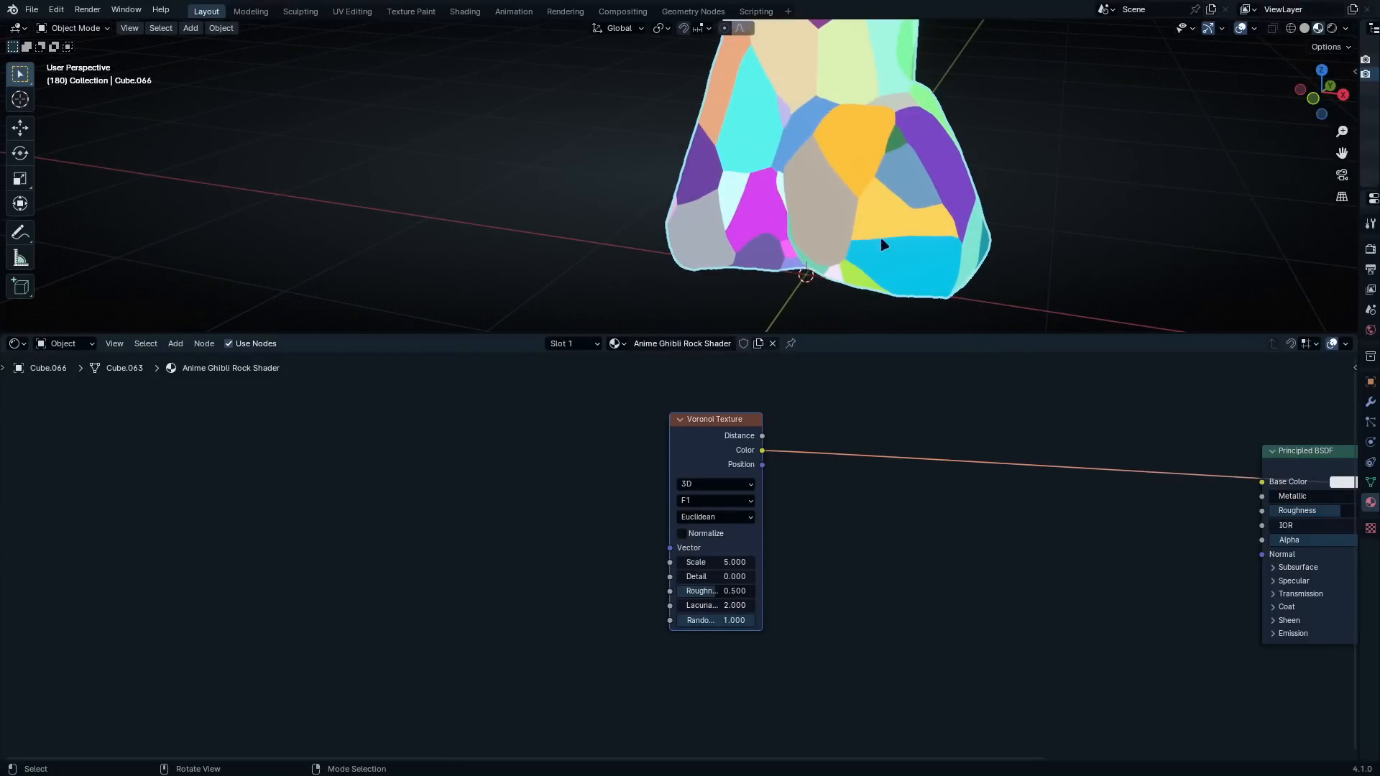
scroll(865, 171, down, 4)
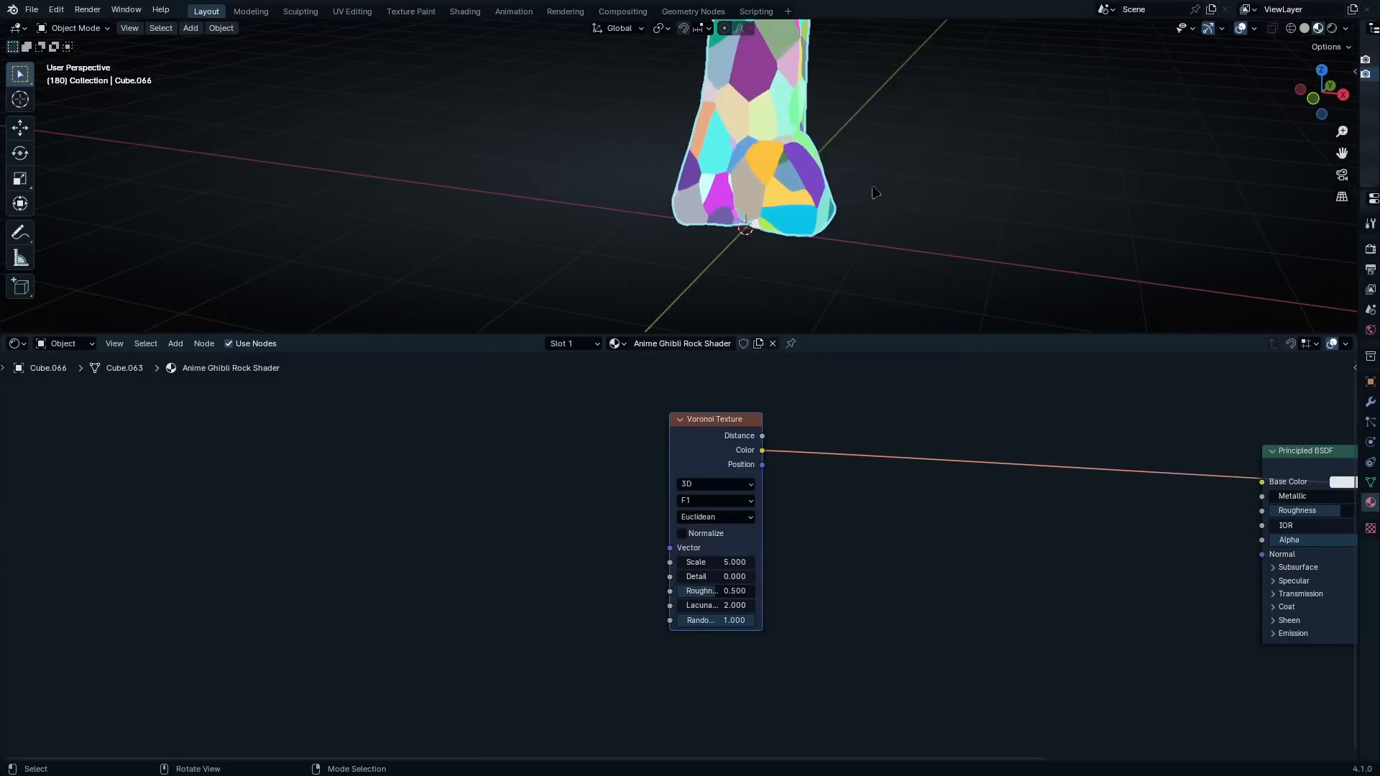
middle_drag(874, 197, 908, 247)
scroll(868, 163, down, 3)
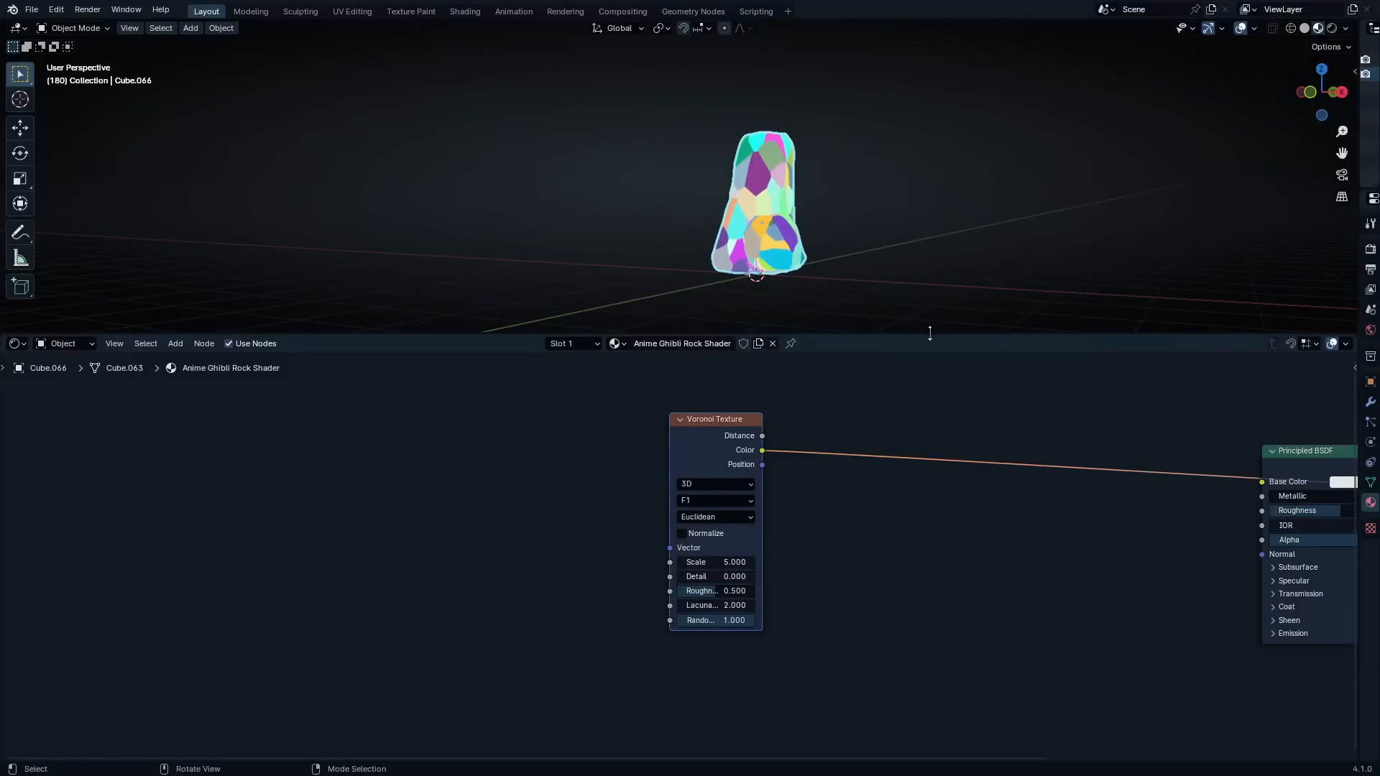
drag(929, 332, 934, 288)
scroll(804, 182, up, 3)
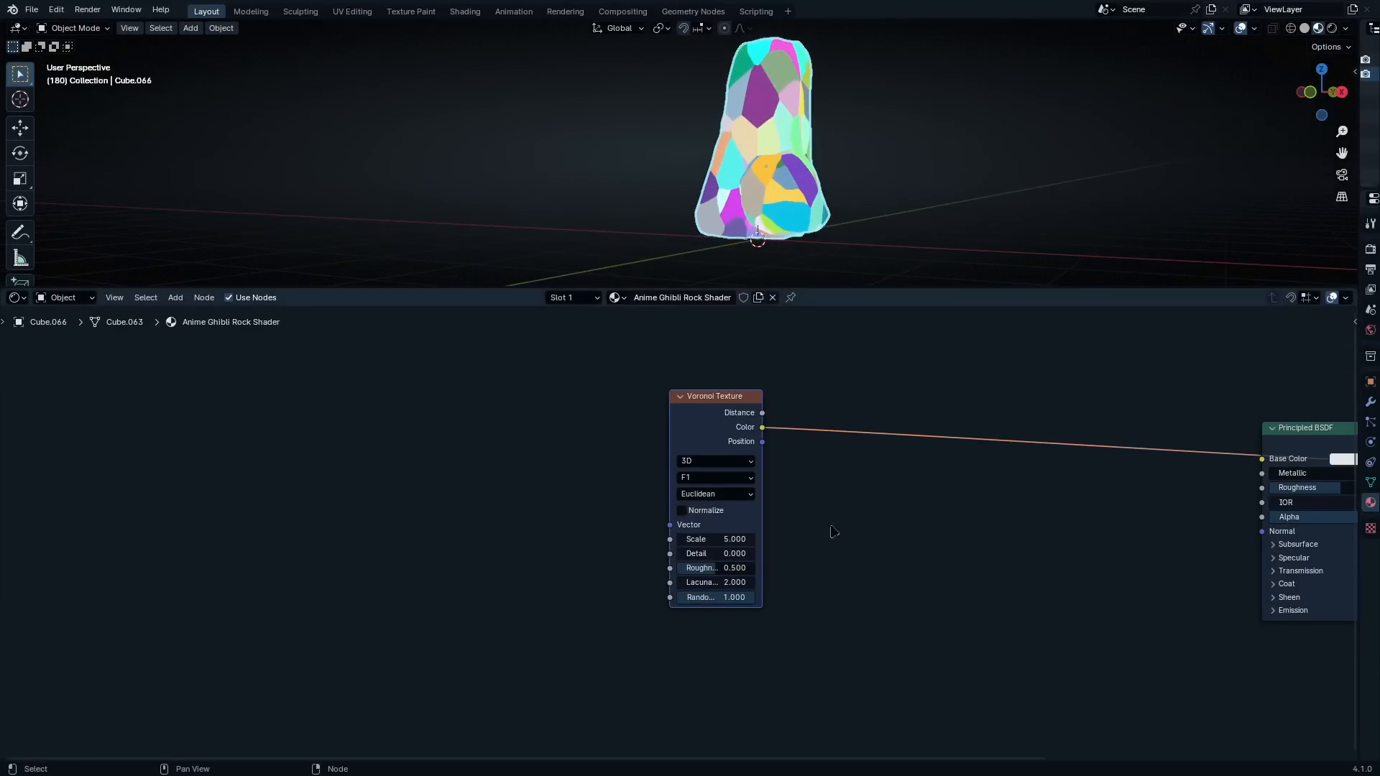
Disconnect the Voronoi Texture preview and place a duplicate of the node below the original
scroll(758, 502, up, 2)
mouse_move(724, 428)
mouse_down()
mouse_move(689, 450)
mouse_move(713, 440)
mouse_up()
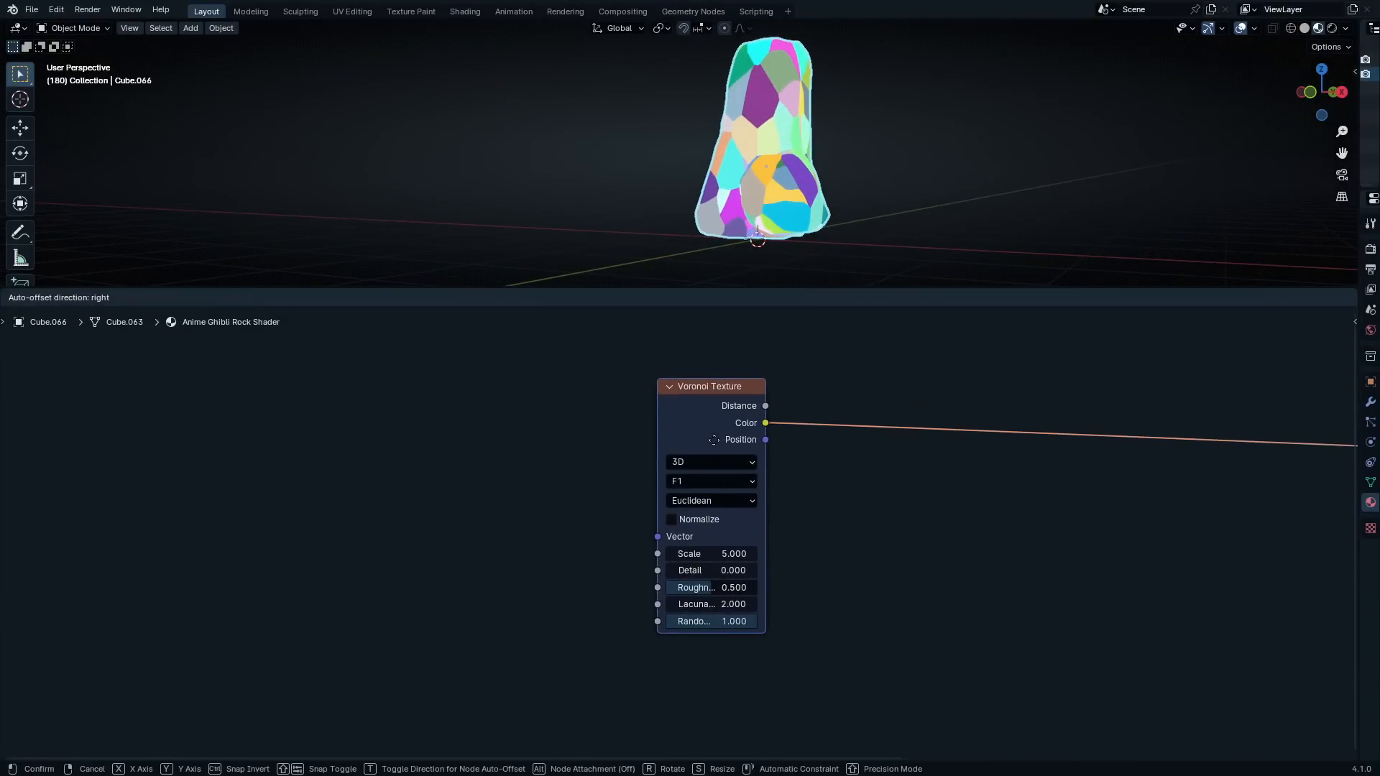
scroll(813, 450, down, 2)
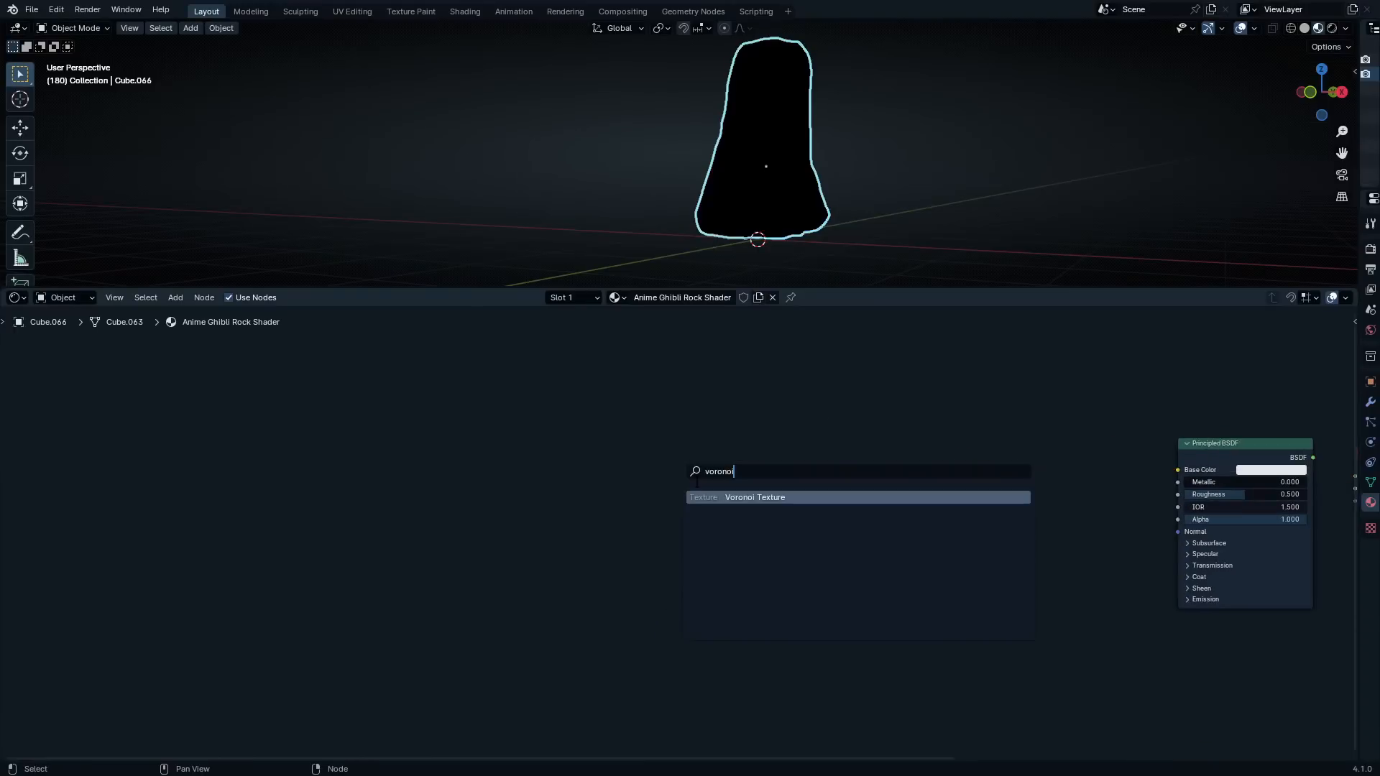
key(Return)
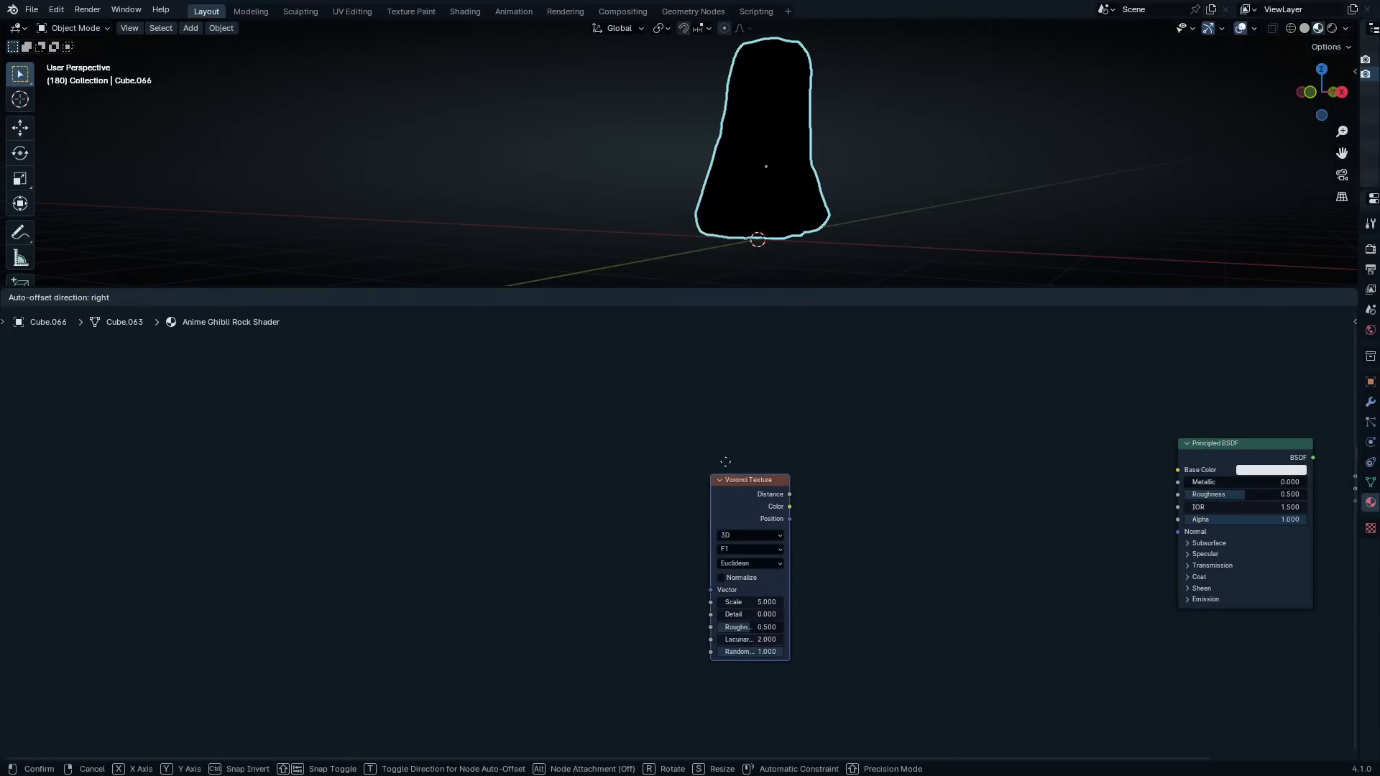
click(646, 460)
key(shift+d)
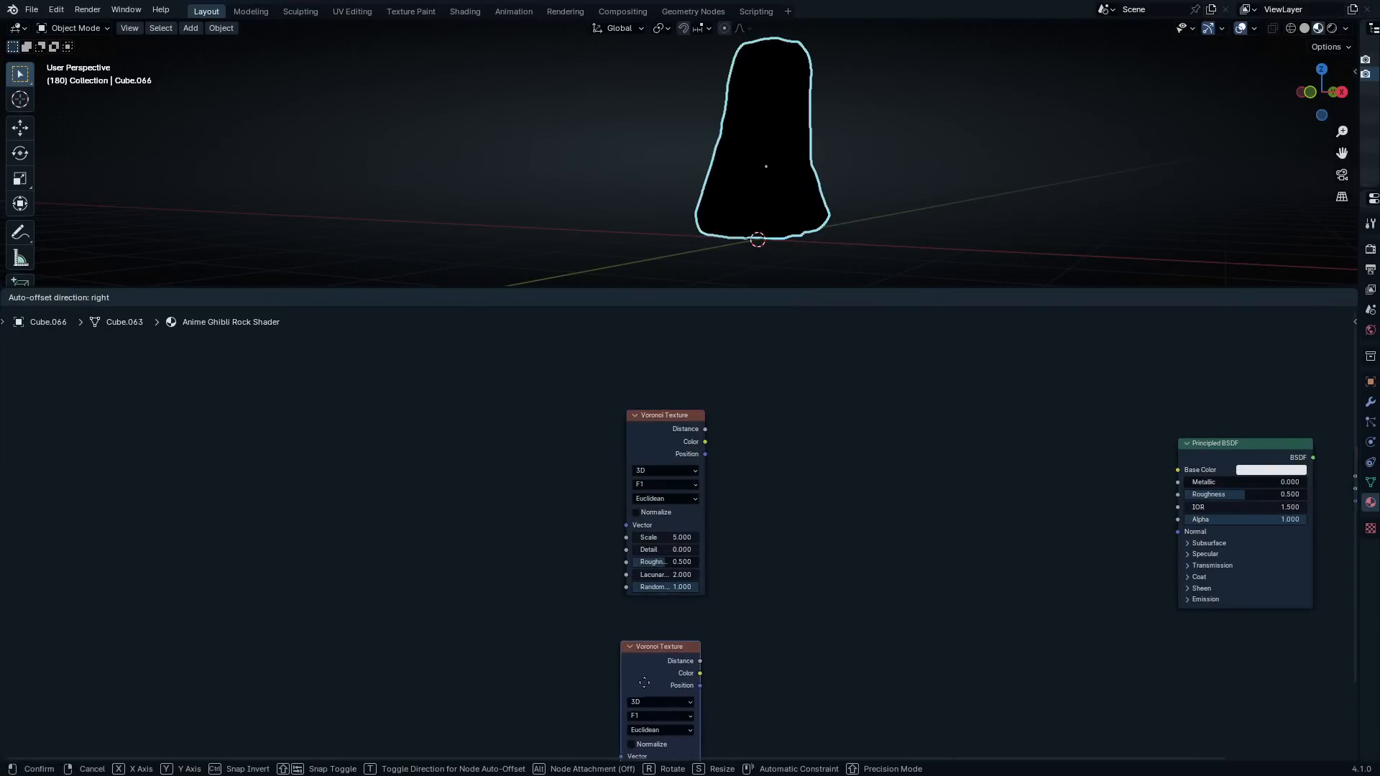
click(642, 643)
Set the upper Voronoi Texture's feature output to Smooth F1 and leave a gap between it and the duplicate
scroll(677, 533, up, 5)
click(638, 409)
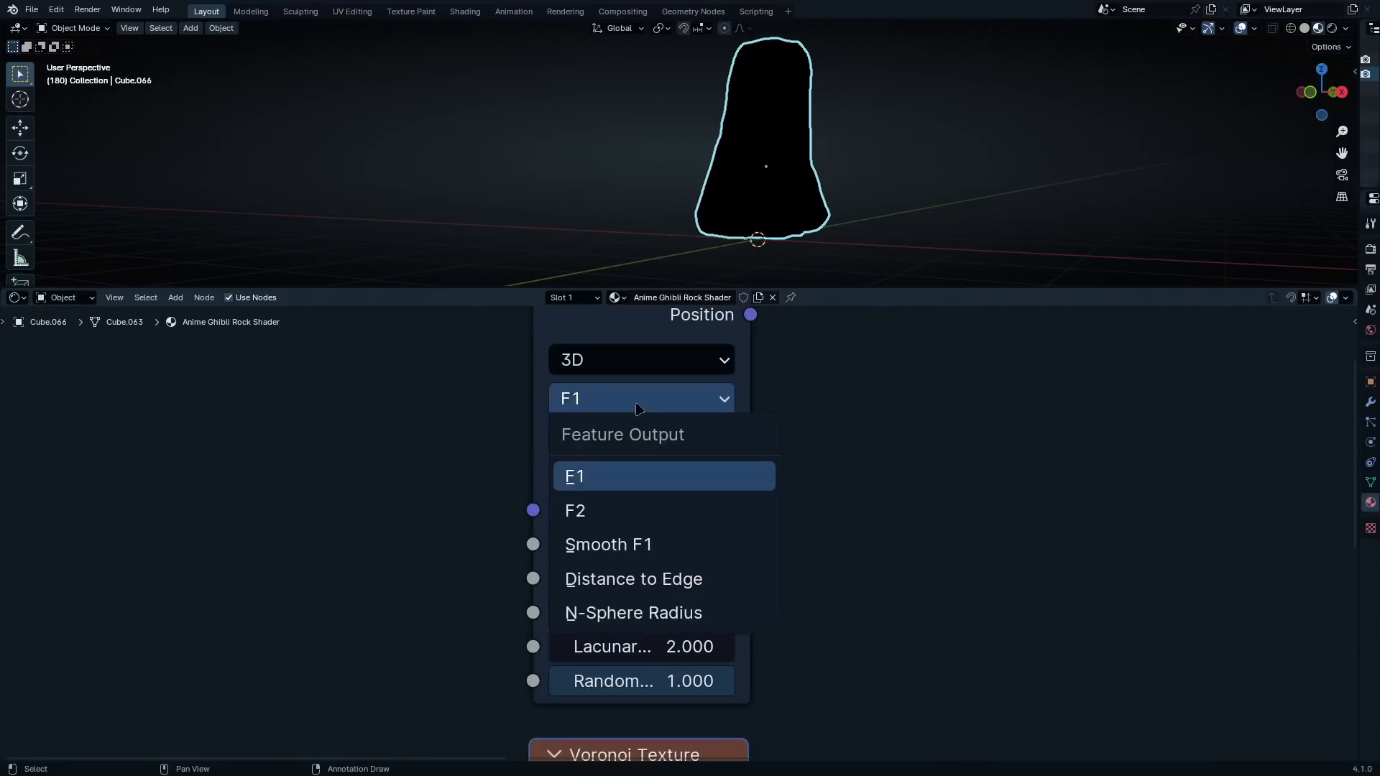
click(634, 554)
scroll(683, 559, down, 2)
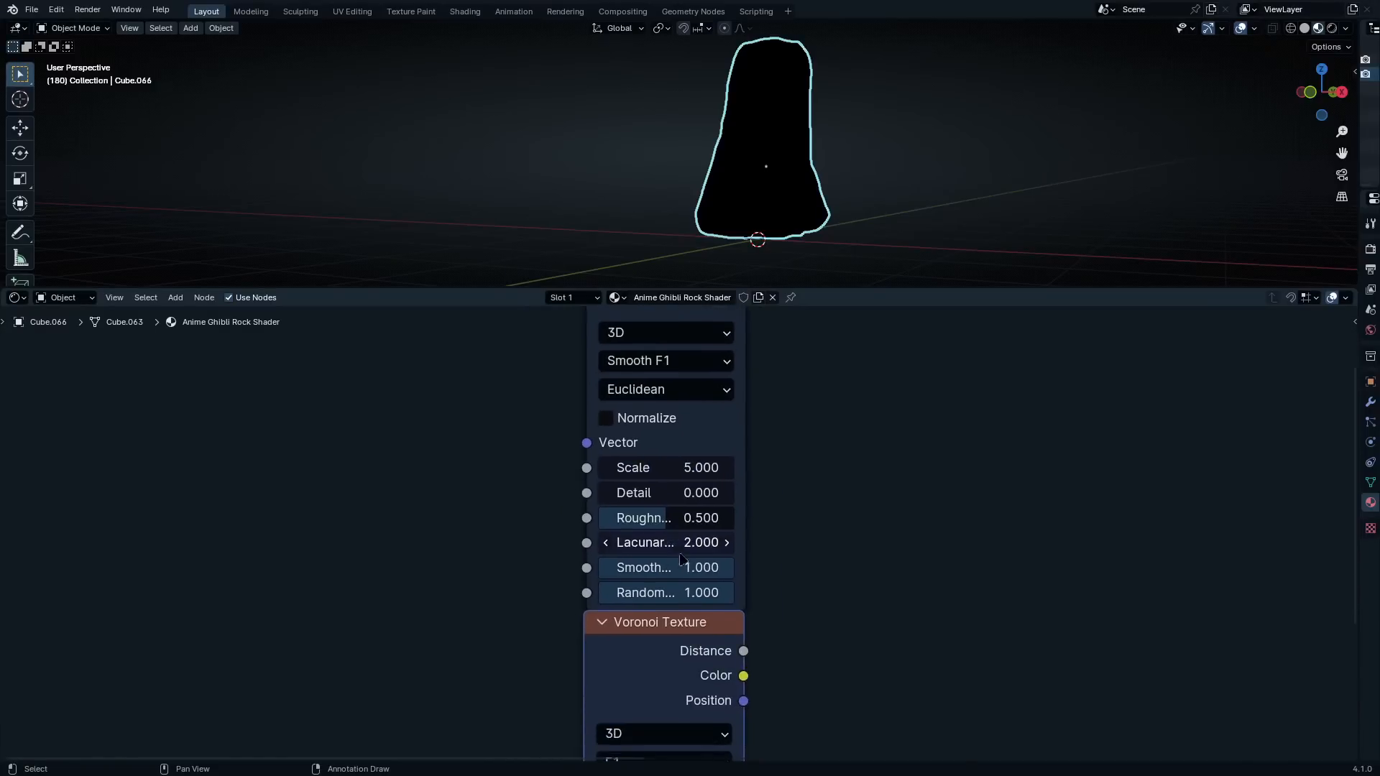
scroll(683, 559, down, 4)
middle_drag(671, 392, 679, 492)
drag(664, 456, 671, 388)
scroll(694, 564, up, 1)
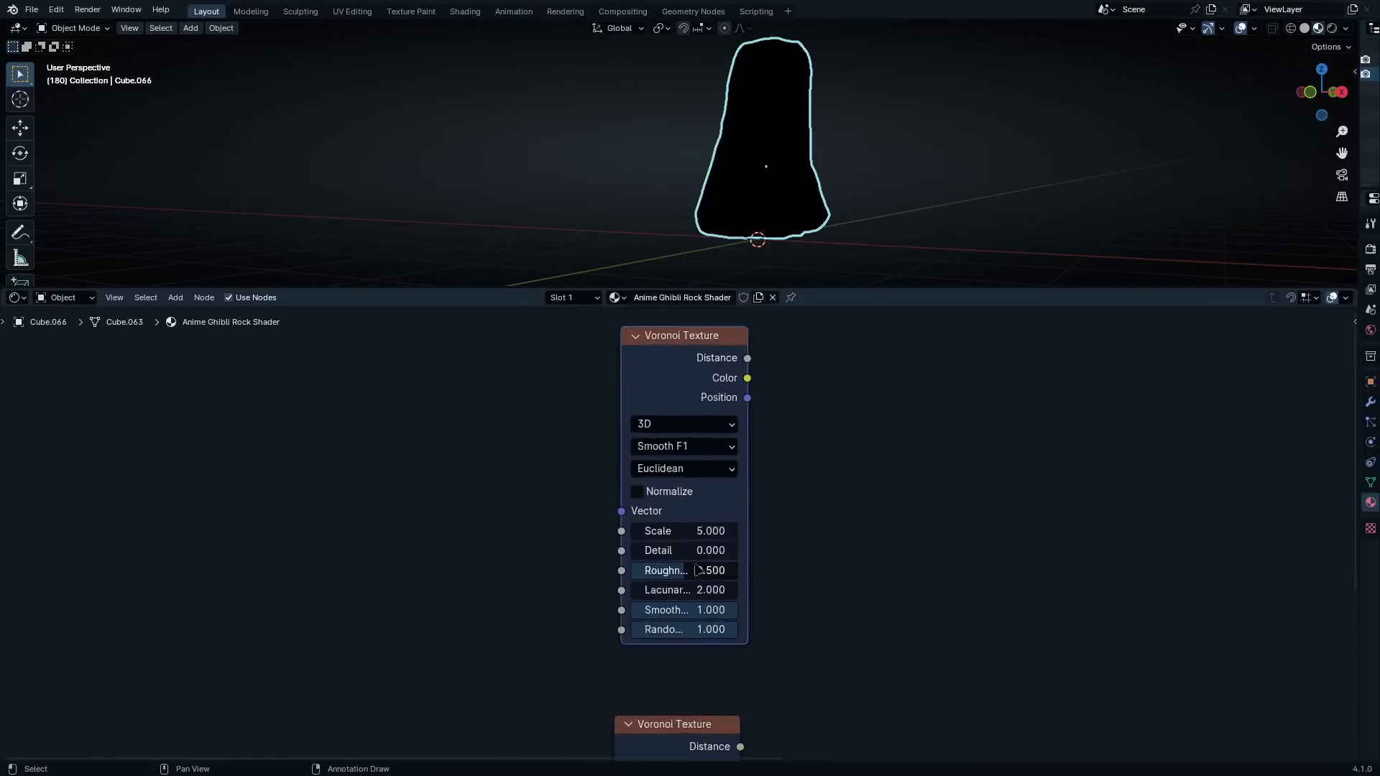
scroll(697, 570, up, 2)
scroll(676, 598, down, 5)
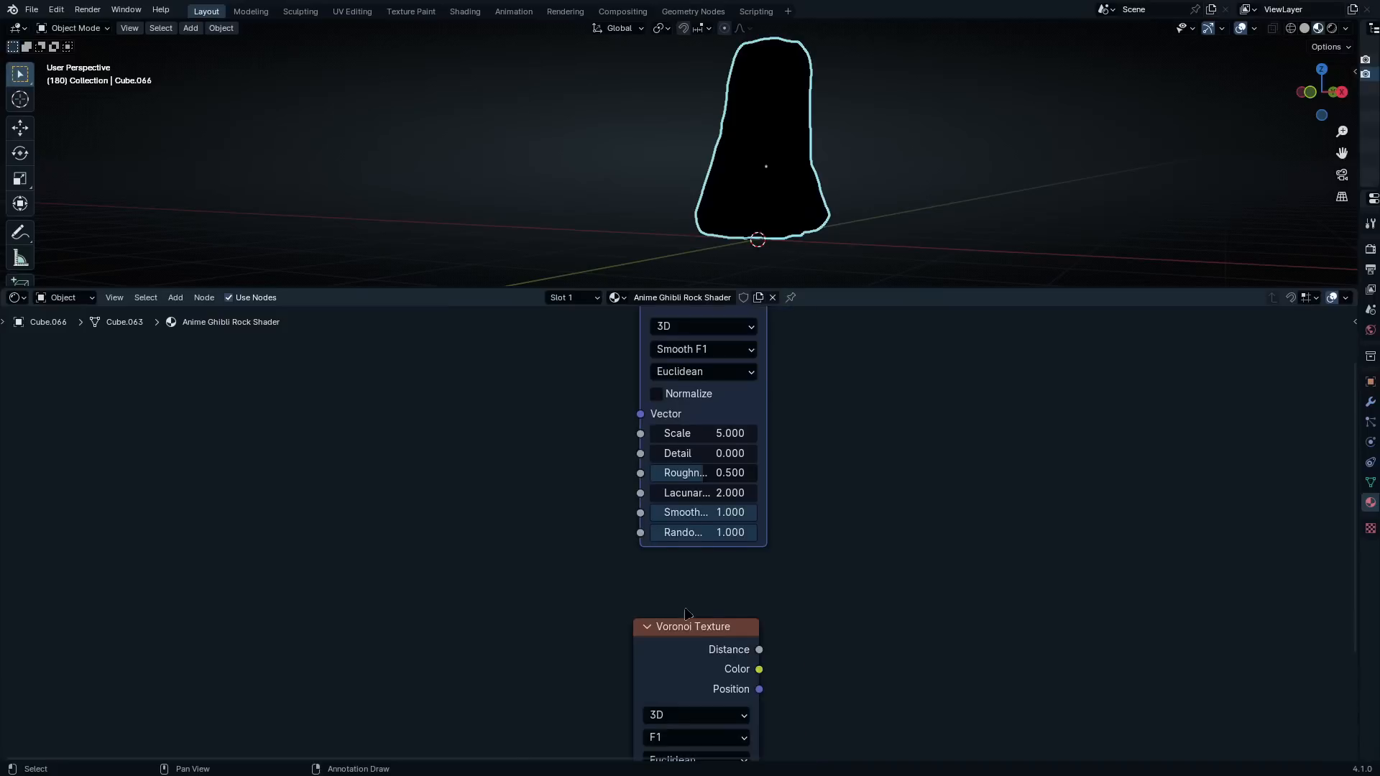
Set the lower Voronoi Texture's feature output to Smooth F1 as well
middle_drag(670, 672, 717, 509)
middle_drag(786, 630, 772, 532)
scroll(769, 528, up, 6)
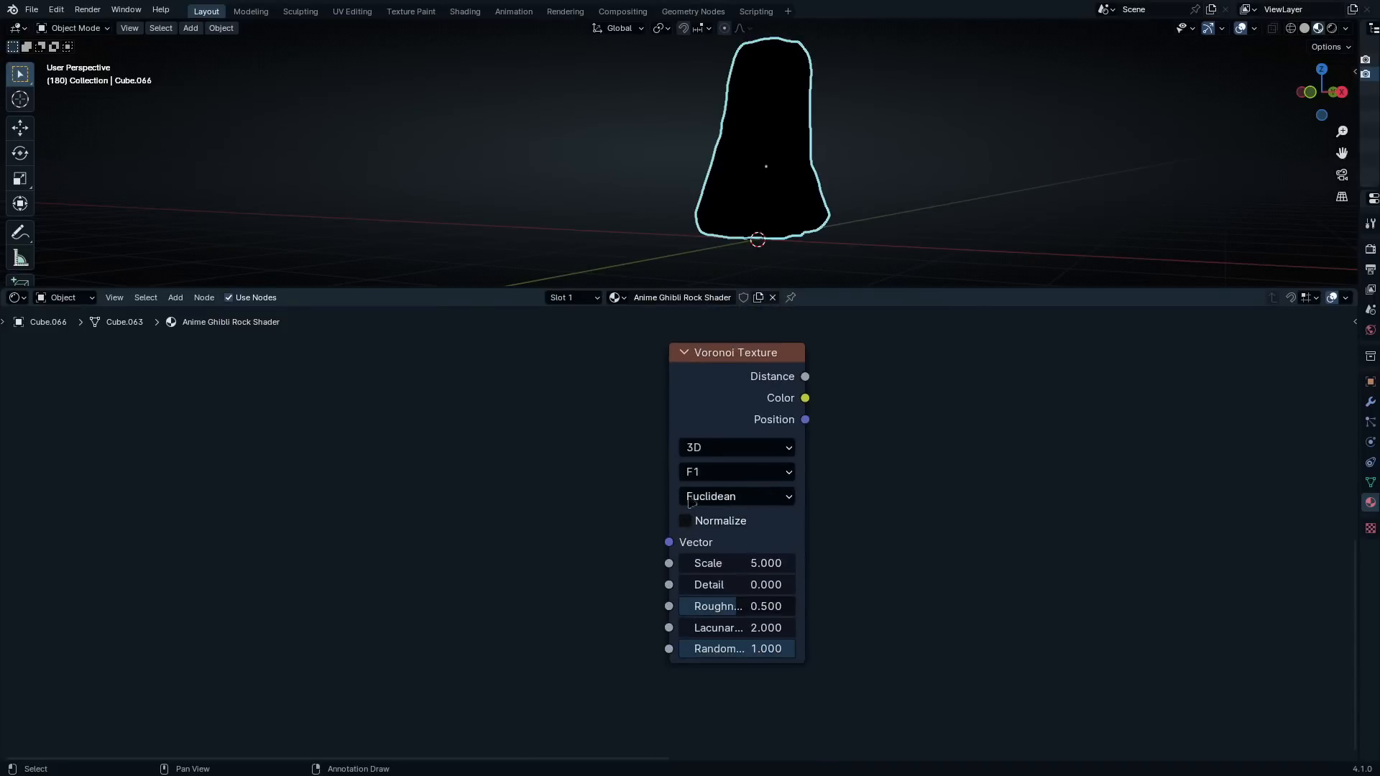
click(749, 457)
click(773, 584)
Combine the Distance outputs of both Voronoi Textures in a Mix Color node and place it beside them
scroll(869, 379, down, 3)
middle_drag(868, 381, 826, 577)
scroll(875, 381, down, 2)
middle_drag(876, 380, 833, 465)
middle_drag(788, 527, 783, 501)
ctrl+shift+right_drag(689, 364, 672, 640)
scroll(956, 453, up, 4)
click(915, 446)
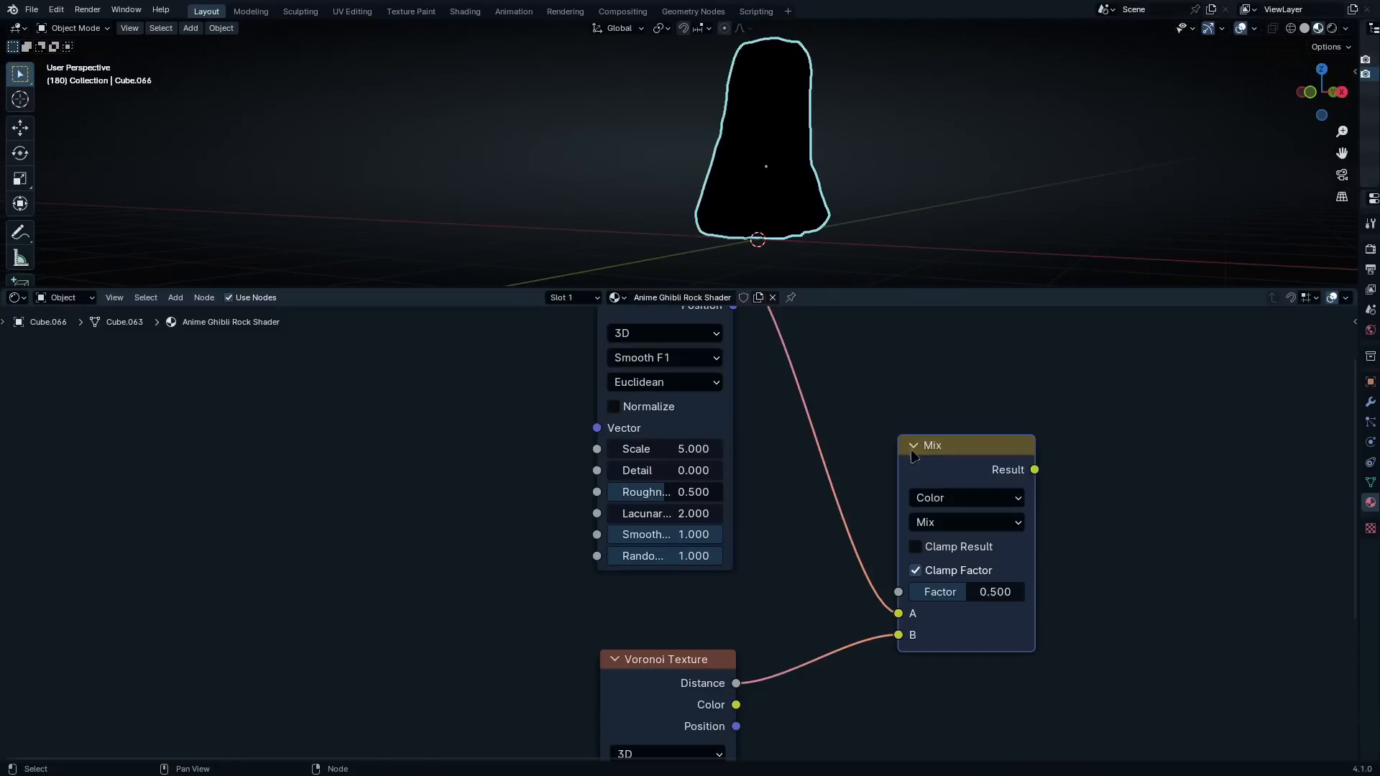
drag(945, 450, 955, 414)
scroll(968, 524, up, 4)
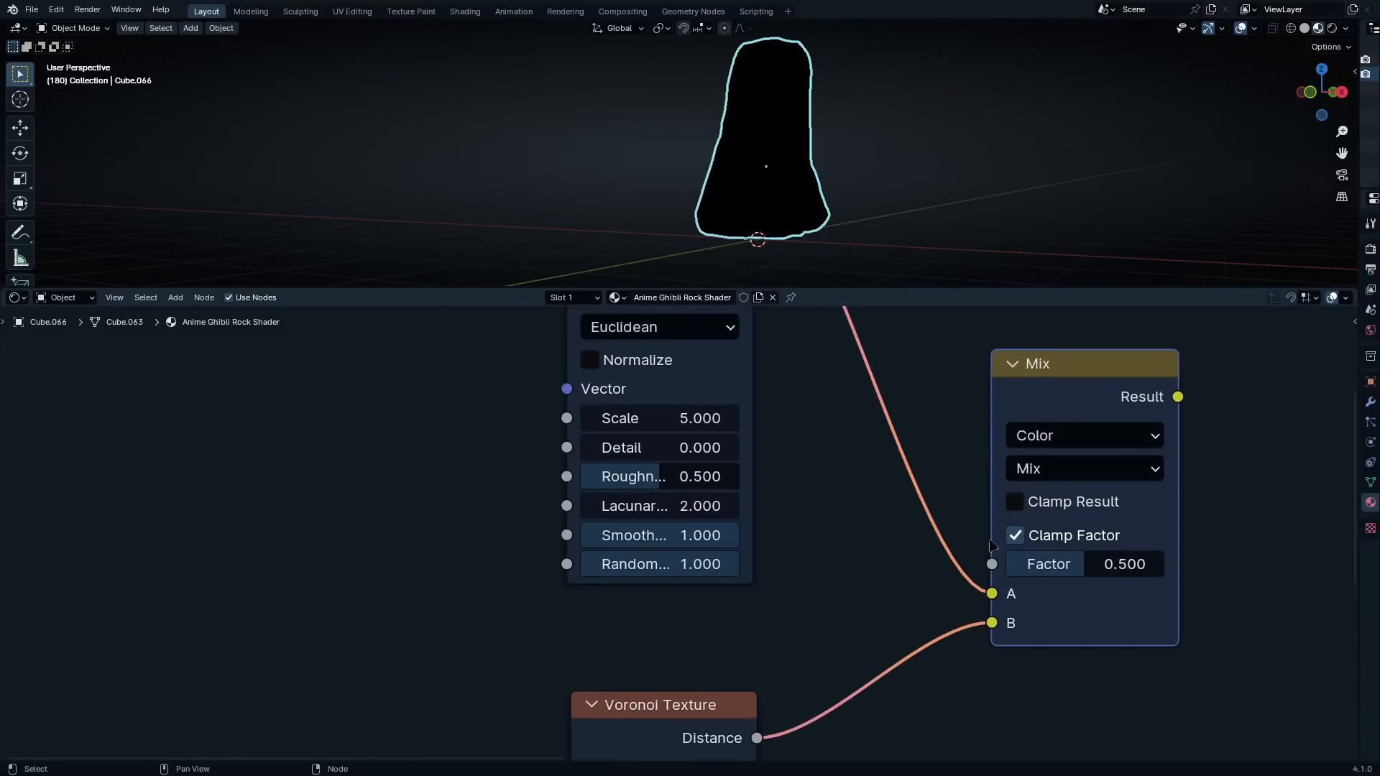
Set the Mix node's factor to 0.6
middle_drag(988, 540, 862, 488)
scroll(856, 486, up, 1)
click(976, 510)
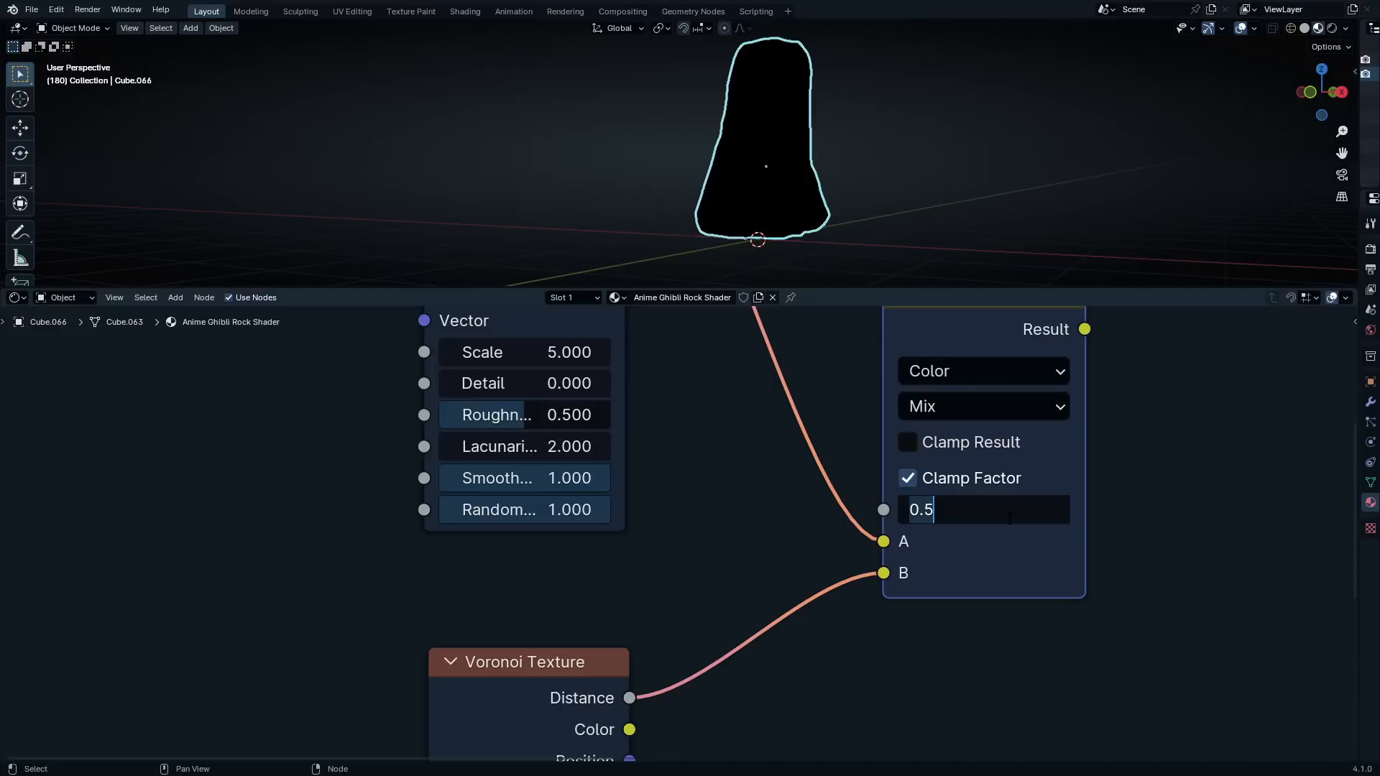
text(.6)
key(Return)
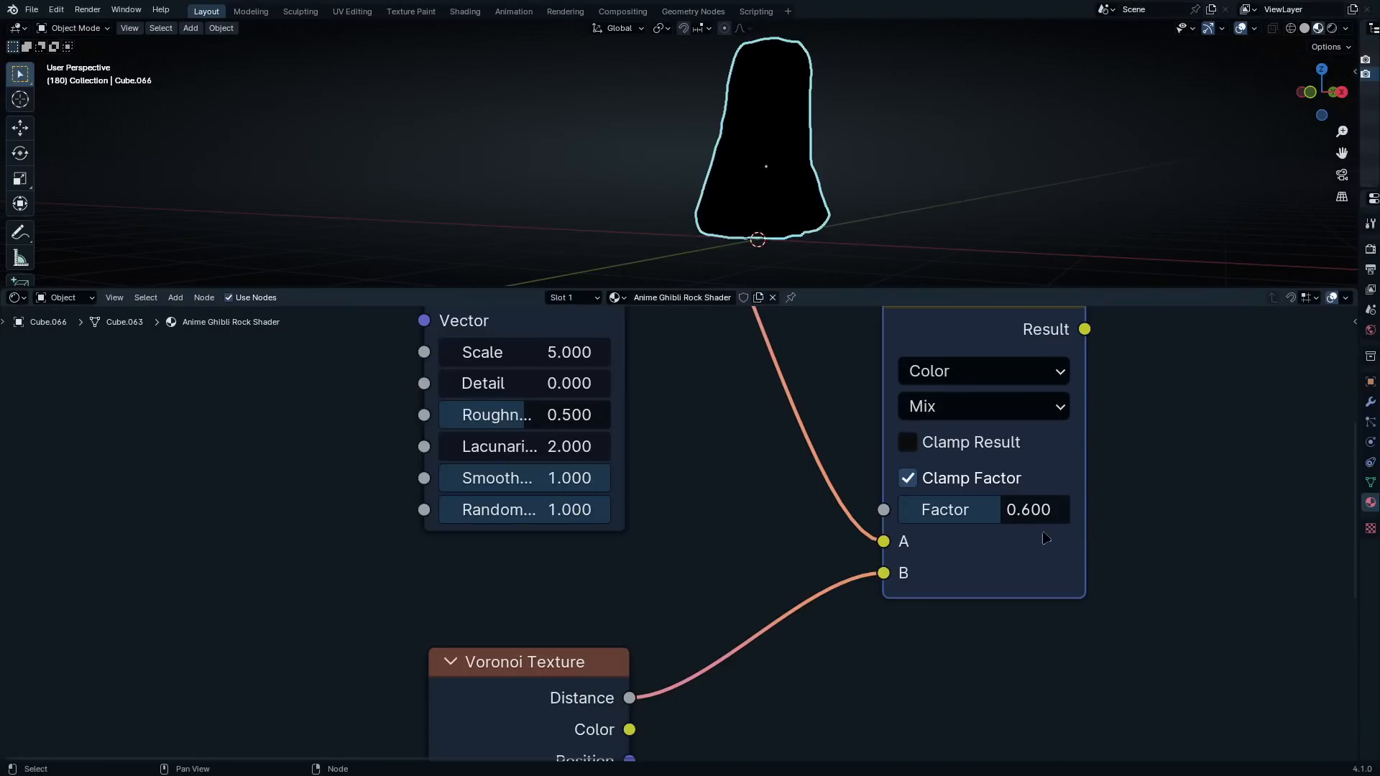
Preview the Mix node's result directly on the rock
scroll(951, 491, down, 7)
middle_drag(951, 491, 945, 523)
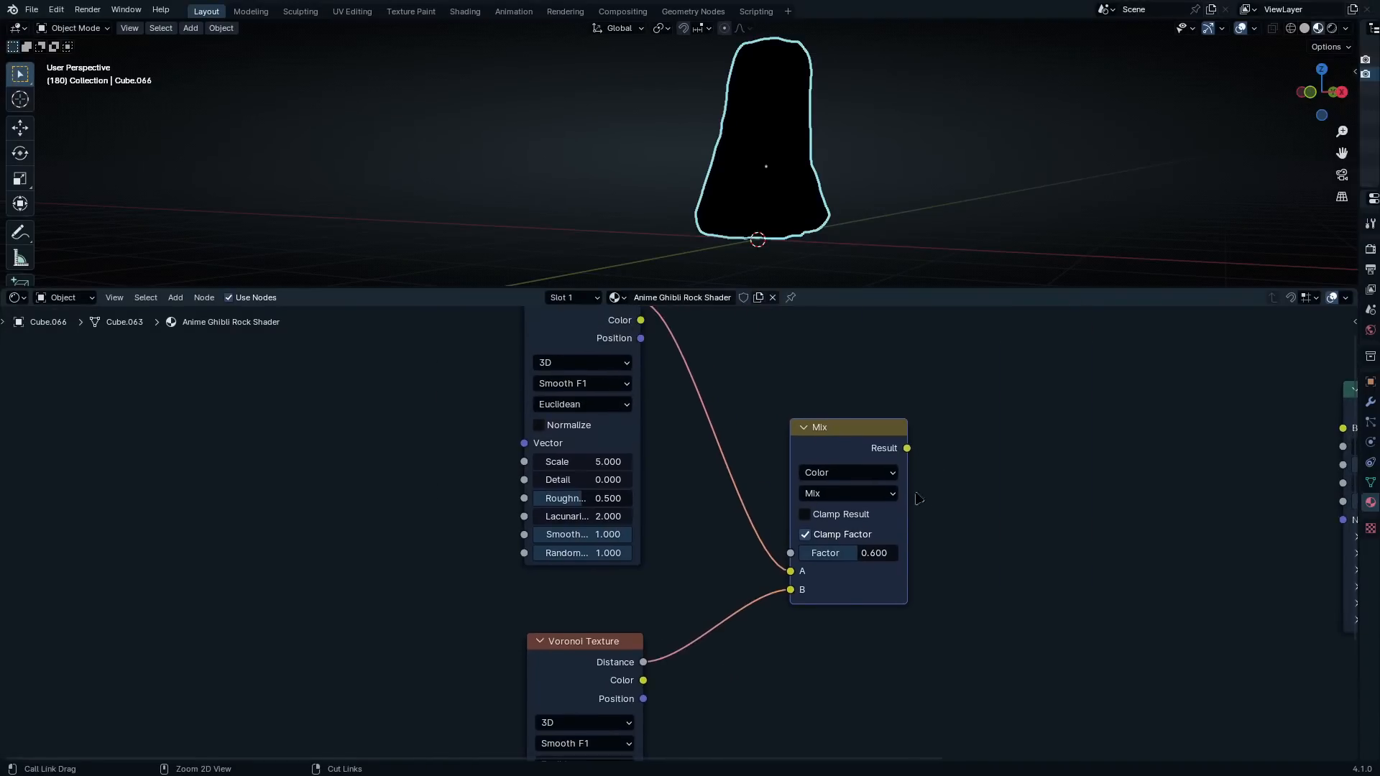
ctrl+shift+click(863, 437)
scroll(806, 175, up, 5)
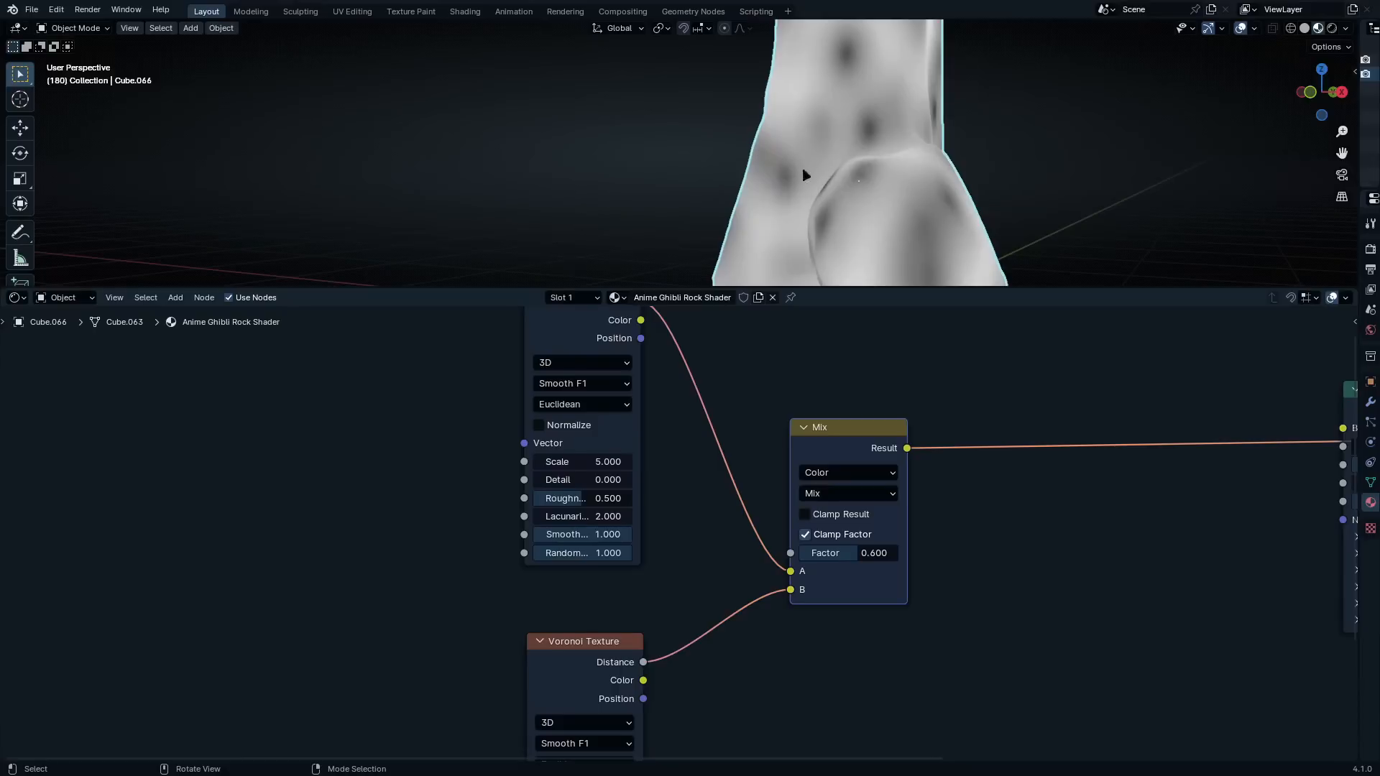
Feed the Mix node's A and B inputs from the Color outputs of the upper and lower Voronoi Textures instead of Distance
middle_drag(778, 426, 755, 483)
drag(640, 419, 790, 671)
middle_drag(791, 676, 777, 479)
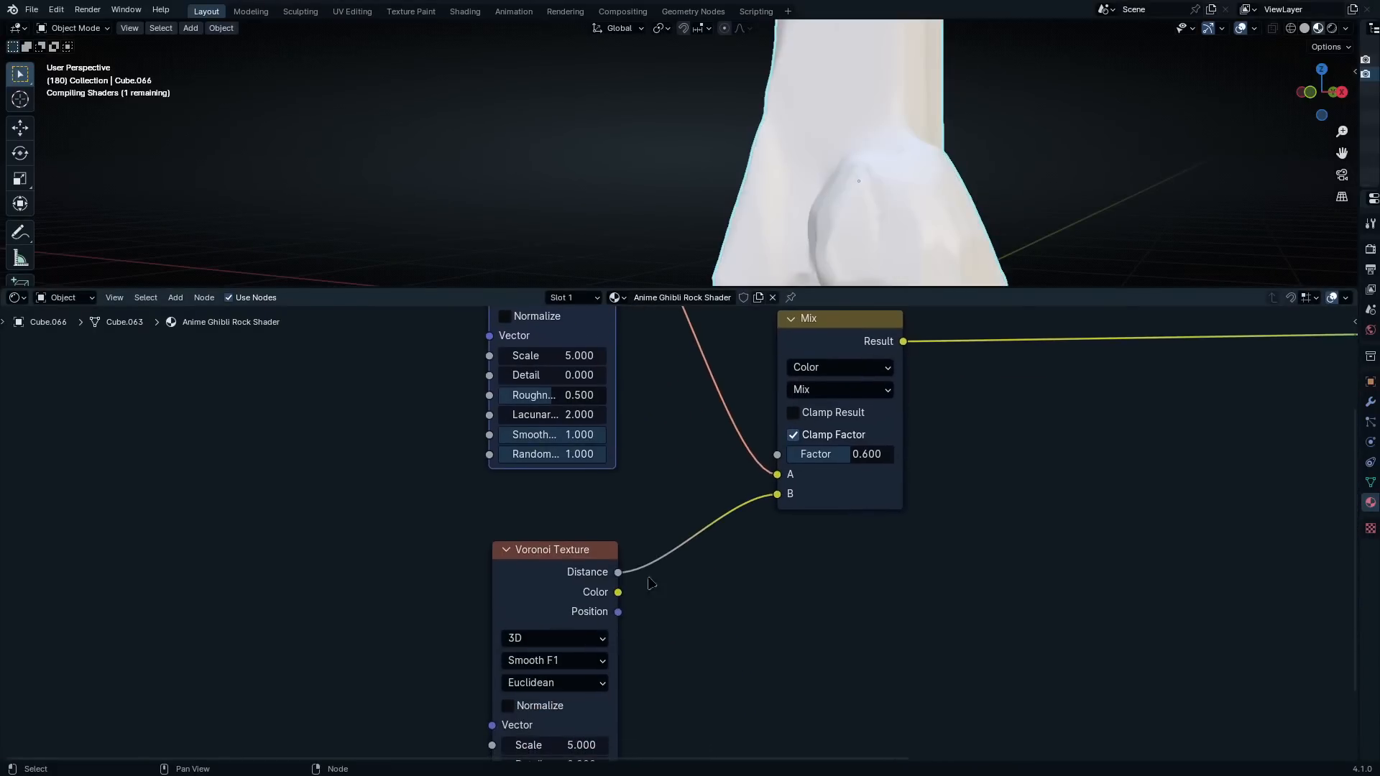
drag(619, 594, 777, 493)
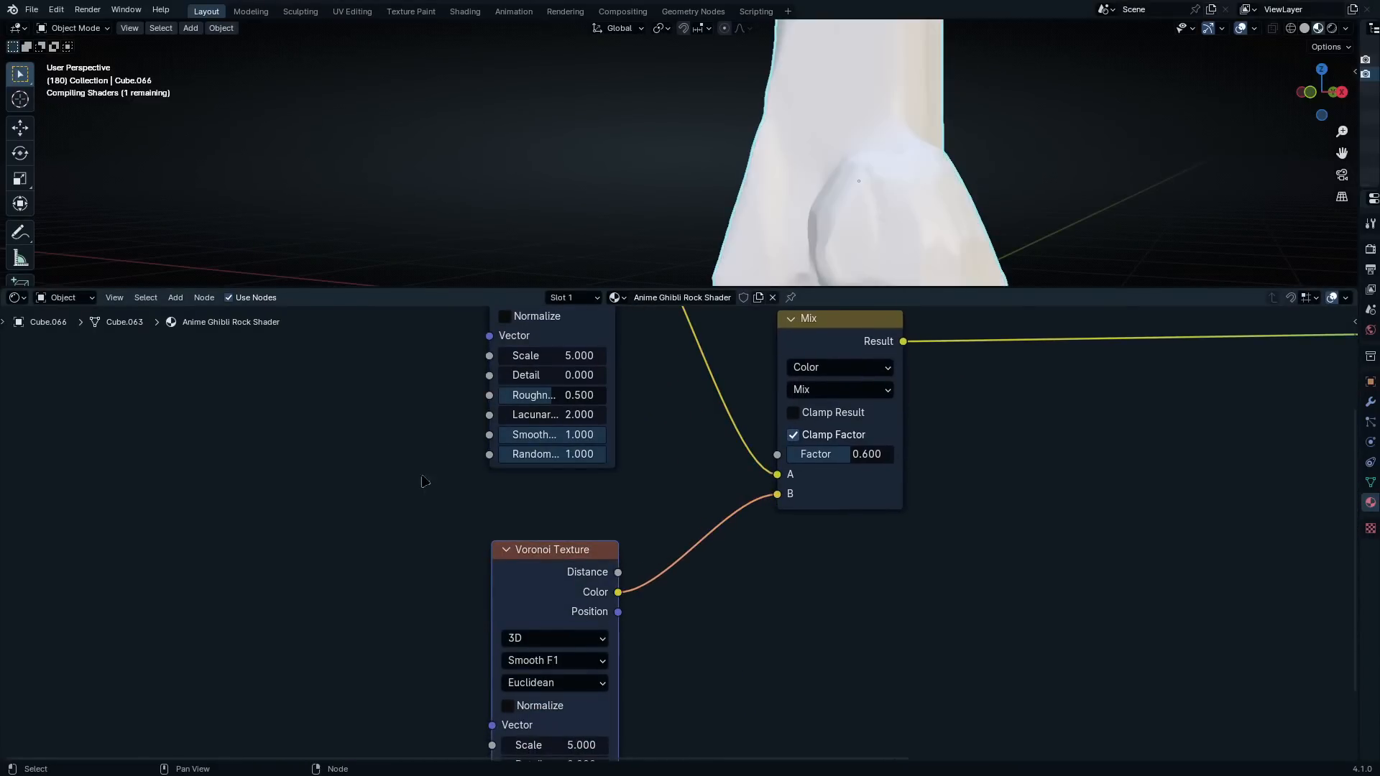
middle_drag(827, 216, 853, 163)
scroll(650, 449, up, 1)
middle_drag(649, 449, 724, 656)
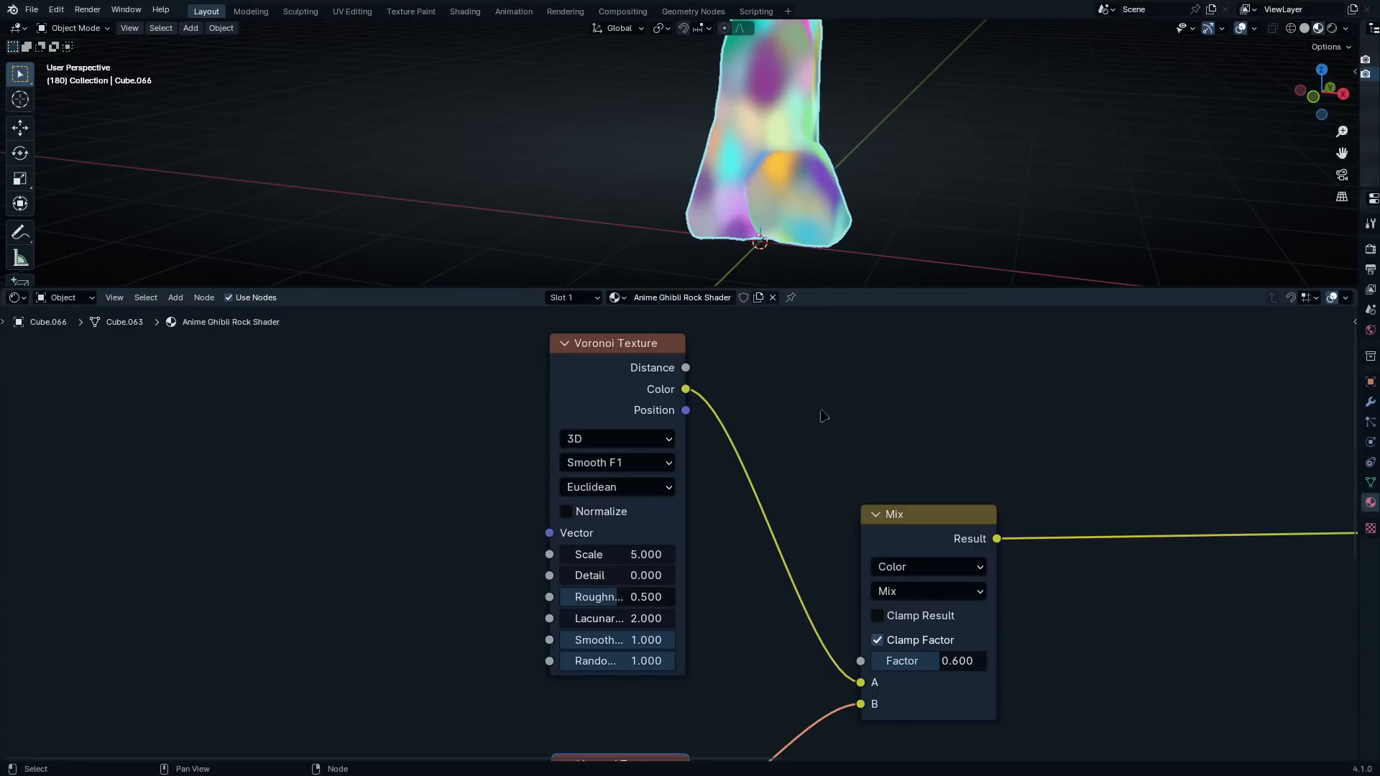
Add Texture Coordinate and Mapping nodes to the upper Voronoi Texture and move them away to leave a wide gap
scroll(824, 416, down, 2)
middle_drag(807, 525, 878, 506)
click(676, 411)
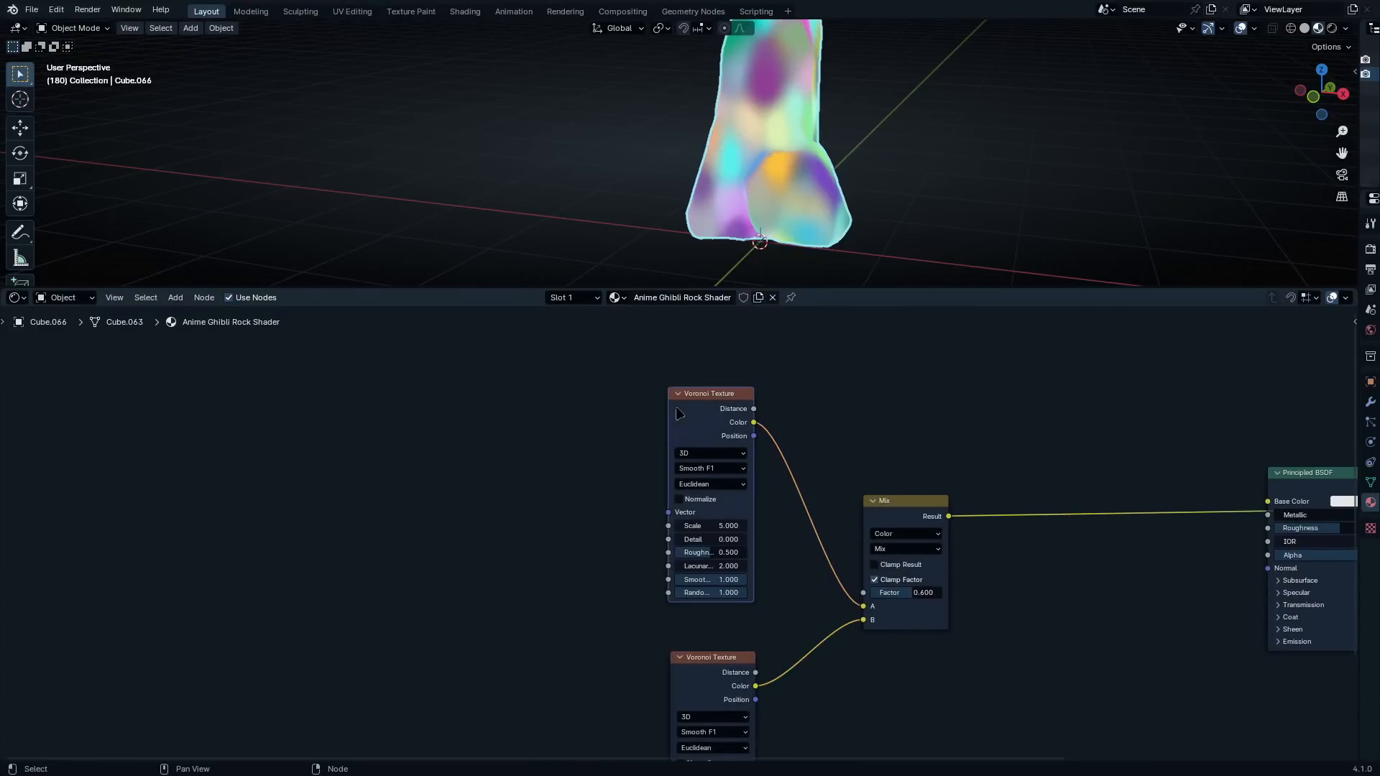
key(ctrl+t)
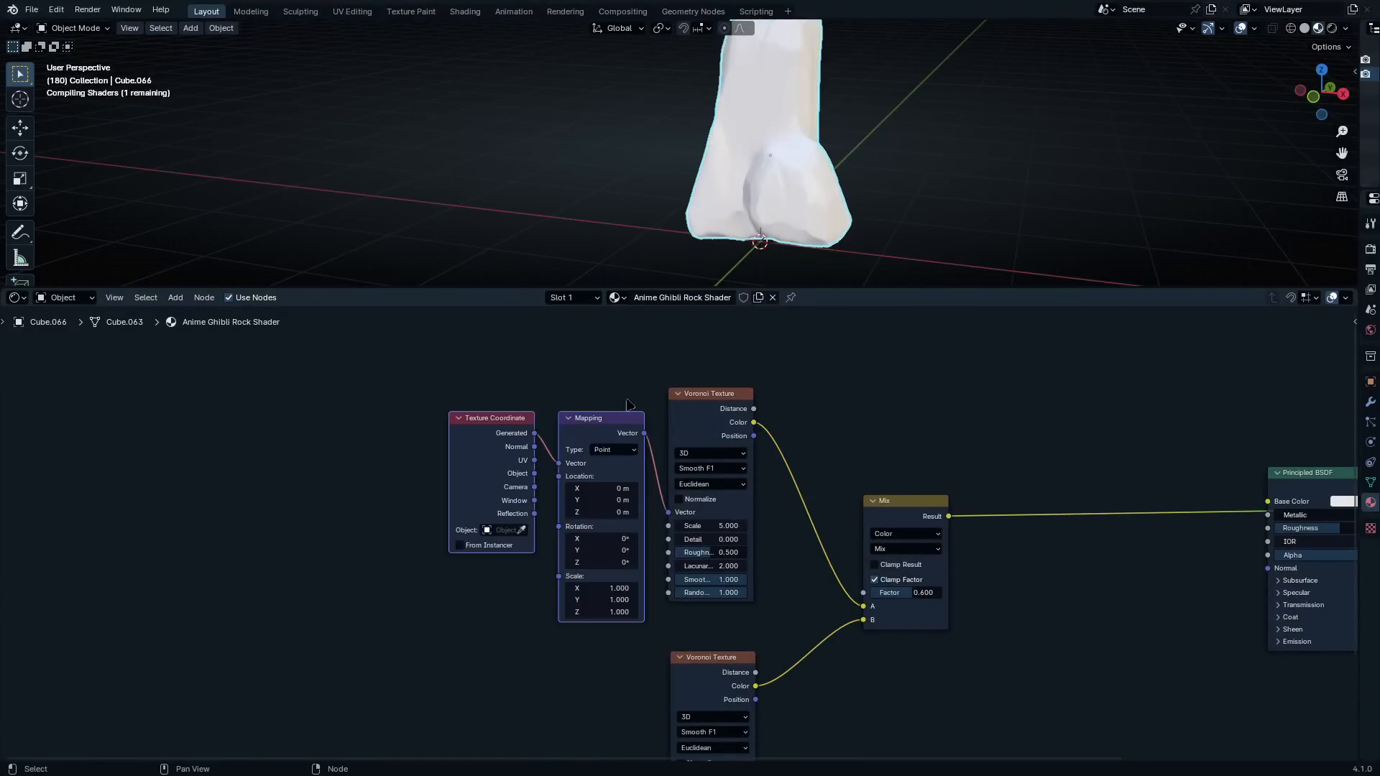
drag(594, 439, 373, 441)
scroll(686, 531, up, 2)
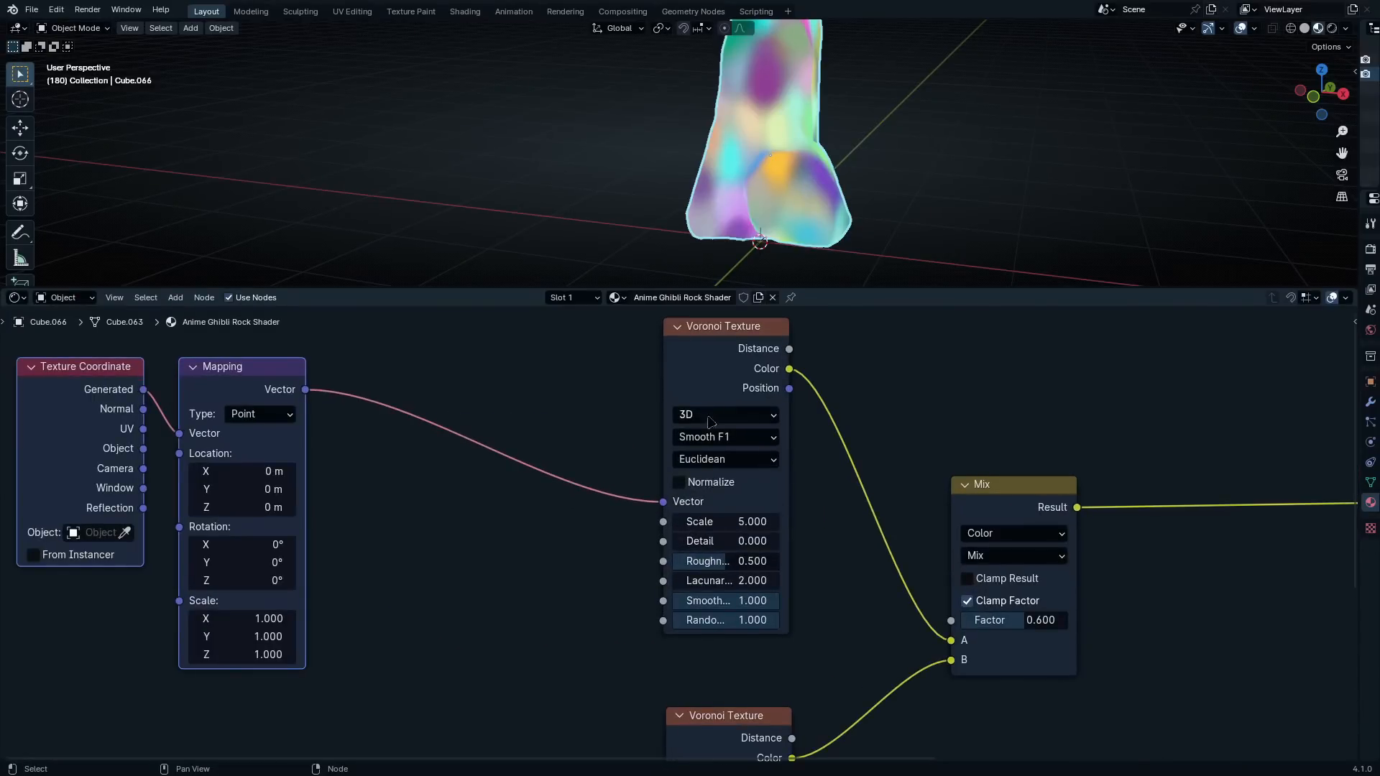
scroll(710, 421, down, 2)
middle_drag(710, 421, 751, 406)
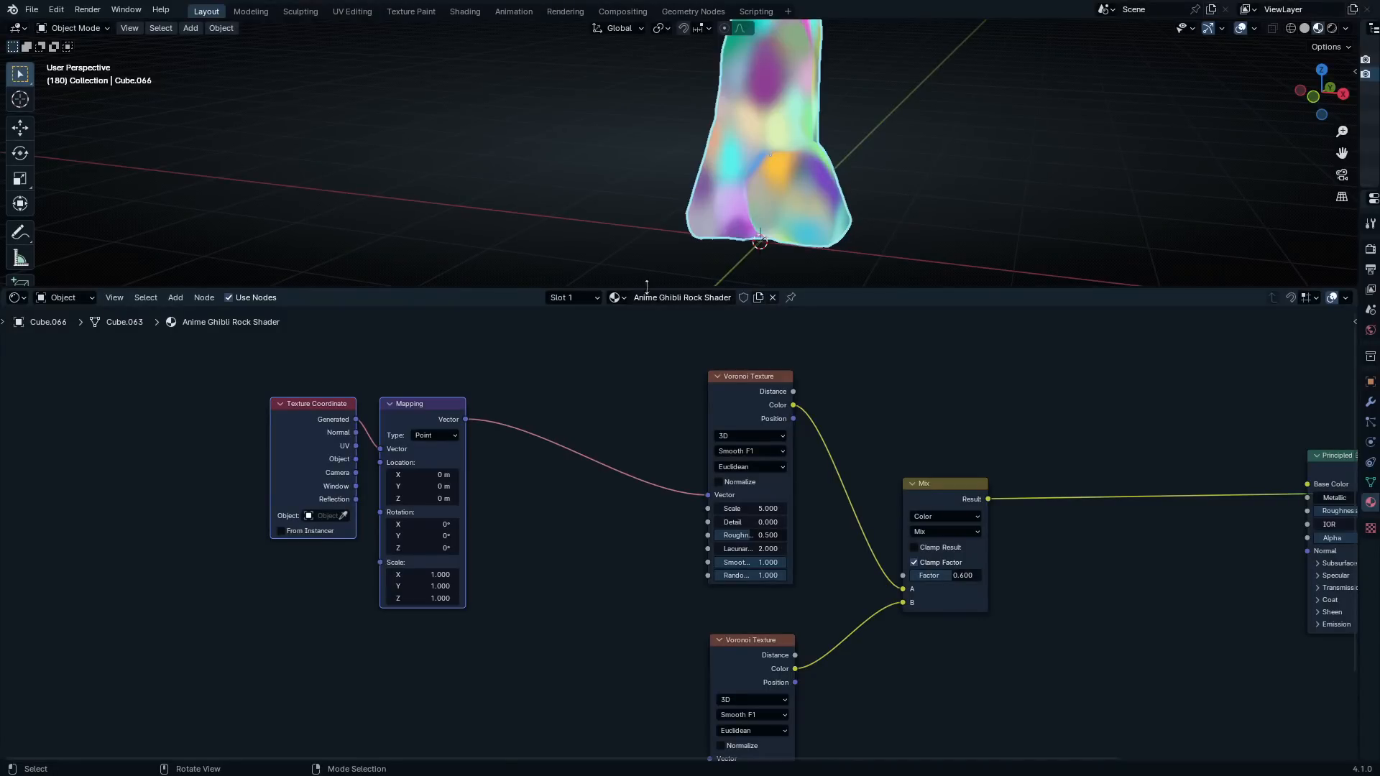
middle_drag(554, 477, 609, 507)
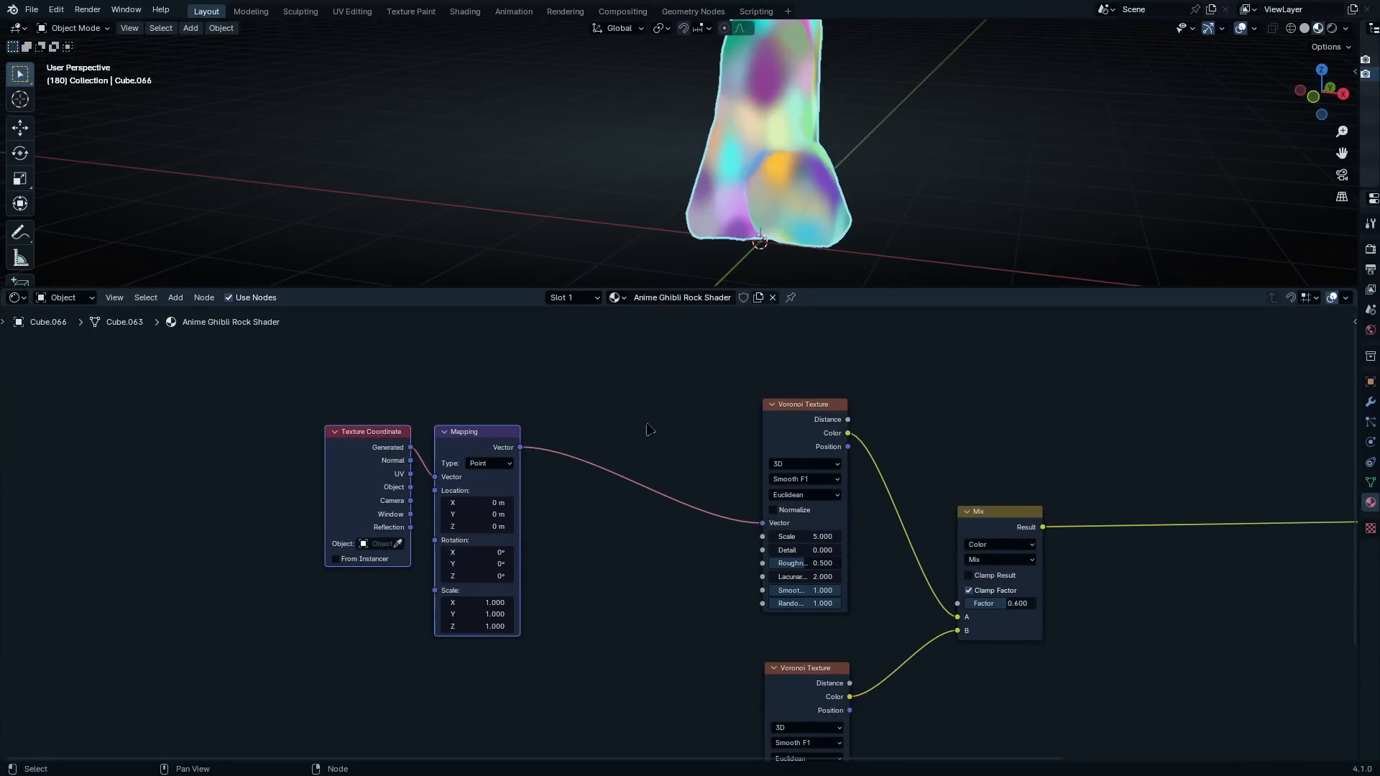
middle_drag(811, 175, 788, 154)
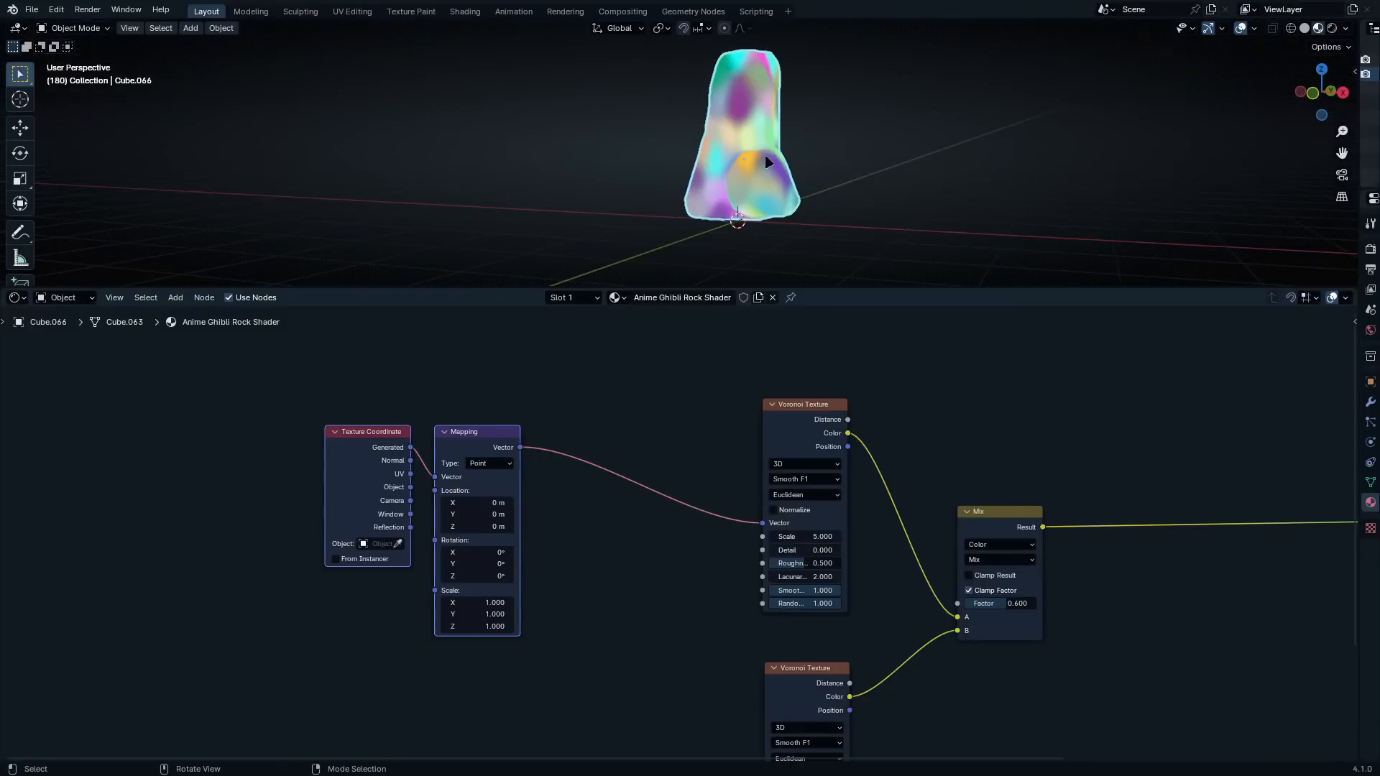
Insert a reroute on the Mapping vector link and connect it to the lower Voronoi Texture's Vector input
scroll(758, 406, up, 2)
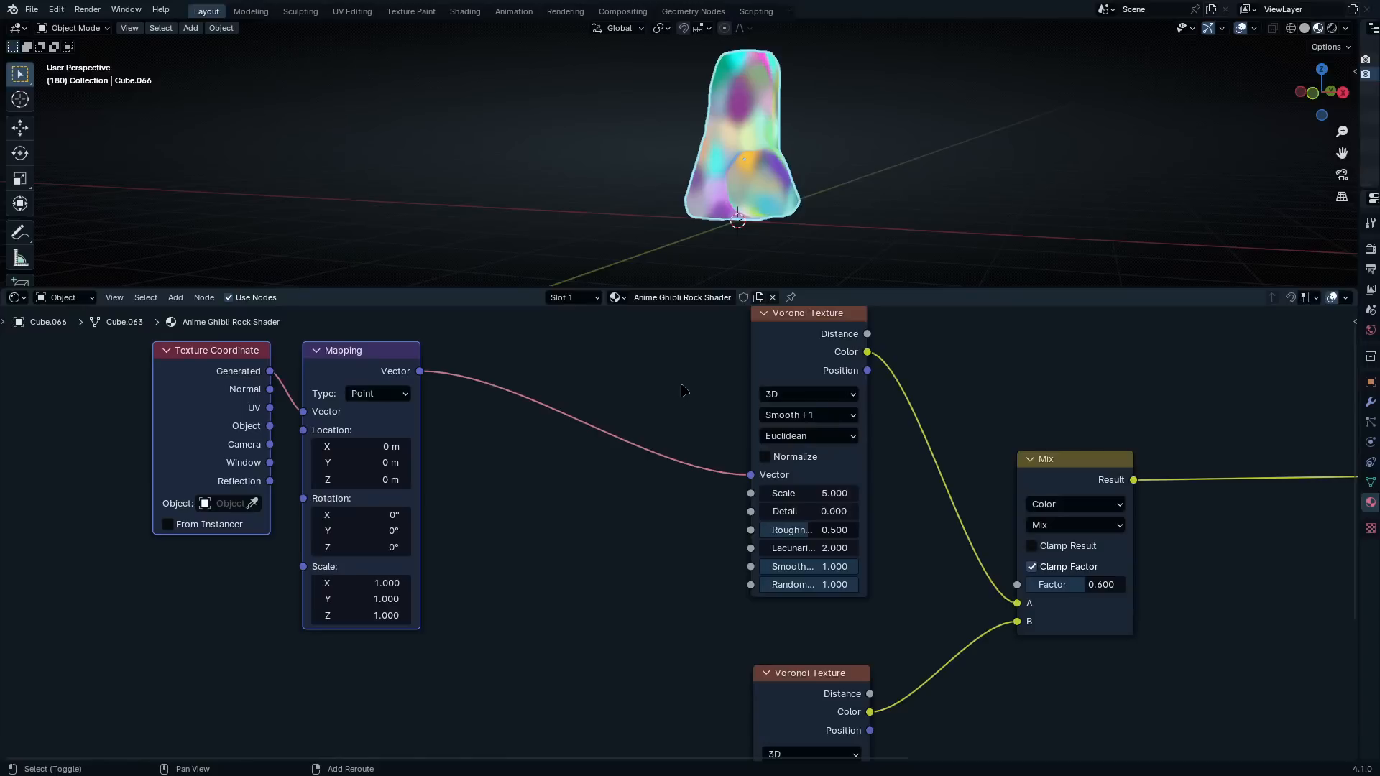
shift+right_drag(682, 391, 679, 550)
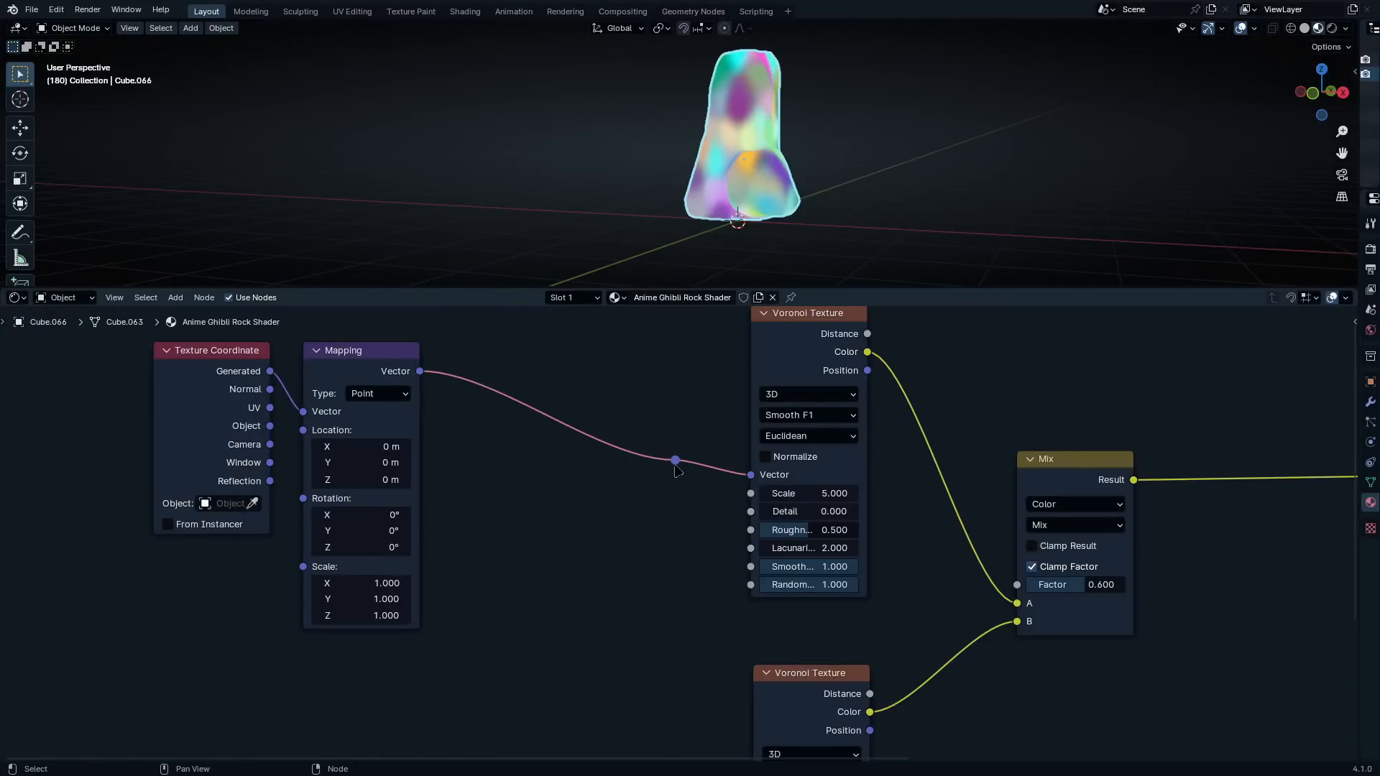
drag(677, 464, 760, 603)
scroll(638, 400, down, 2)
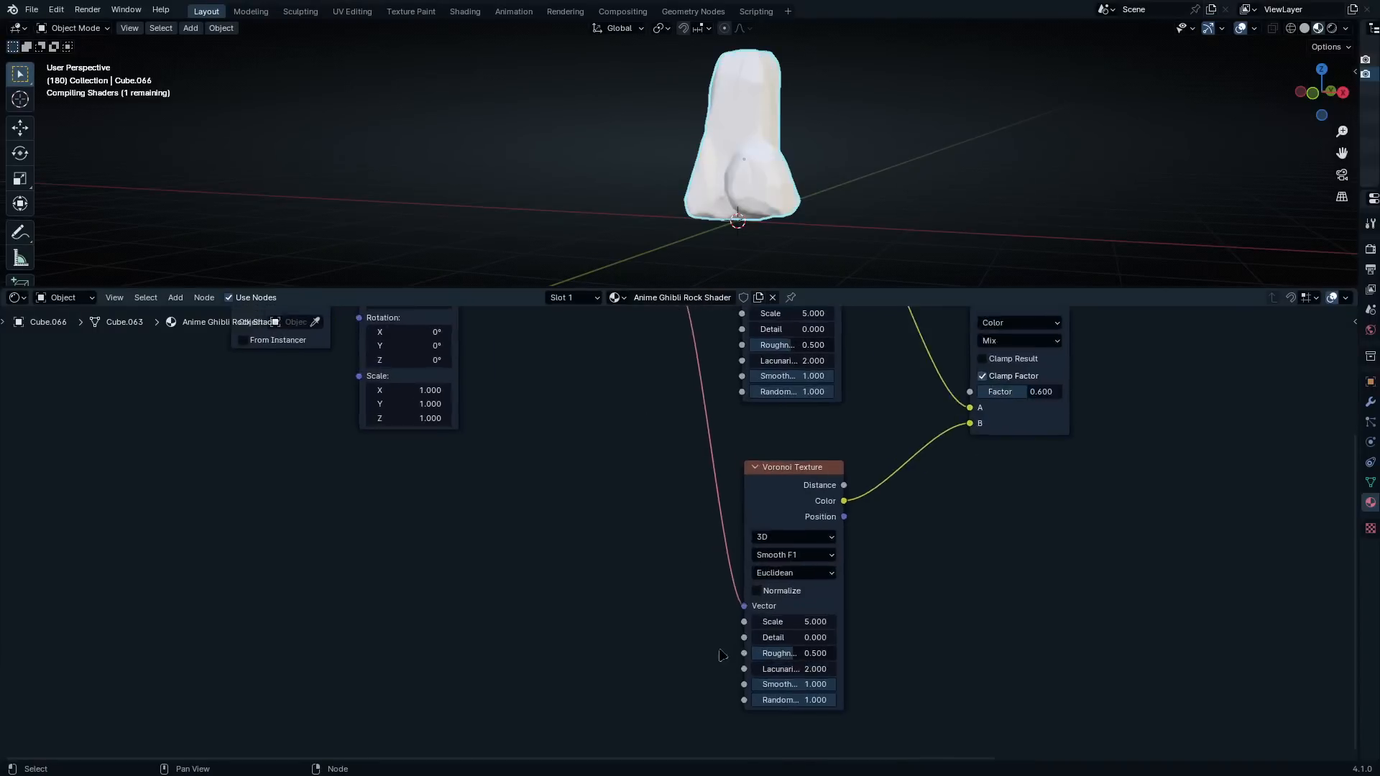
middle_drag(700, 339, 743, 479)
Reposition the reroute level with the upper Voronoi Texture's Vector input
scroll(744, 479, up, 2)
key(g)
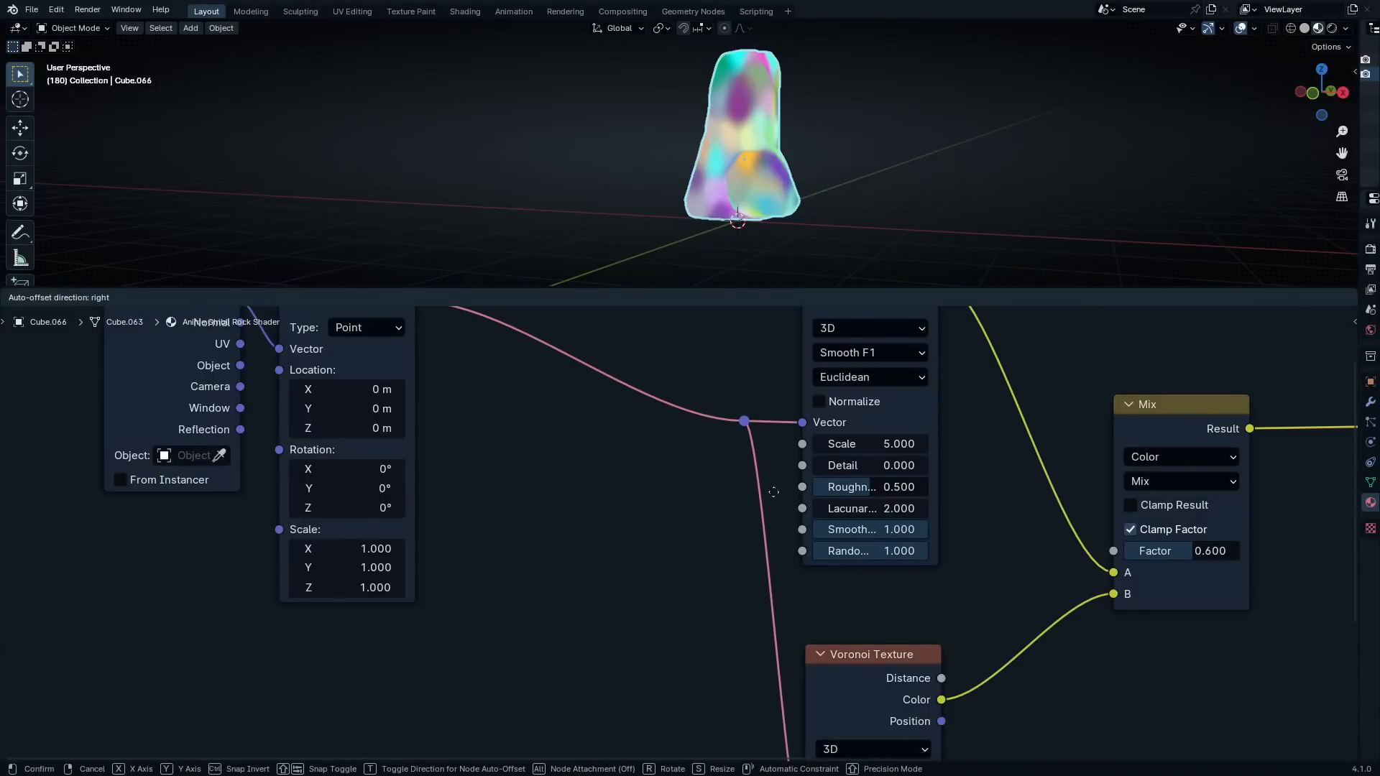
click(773, 491)
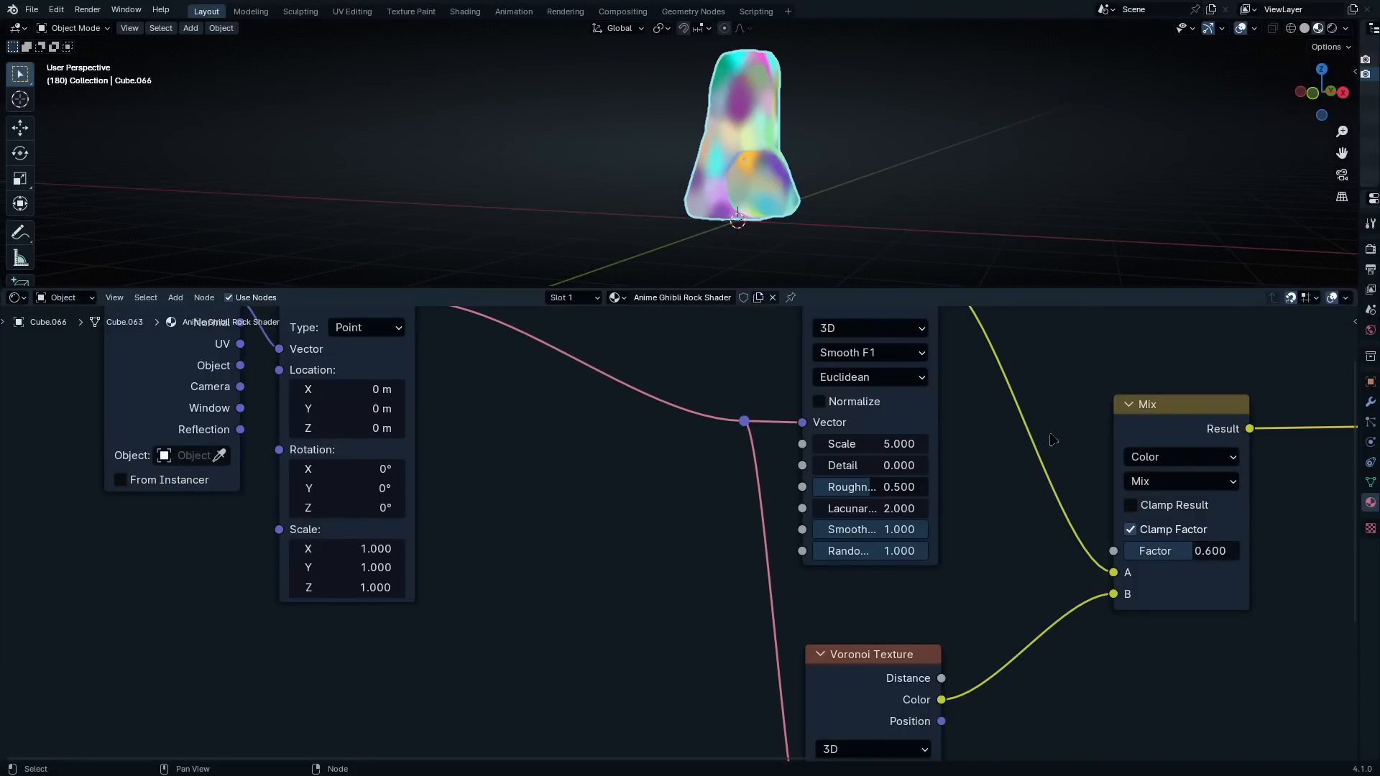
key(g)
click(764, 517)
scroll(764, 518, down, 2)
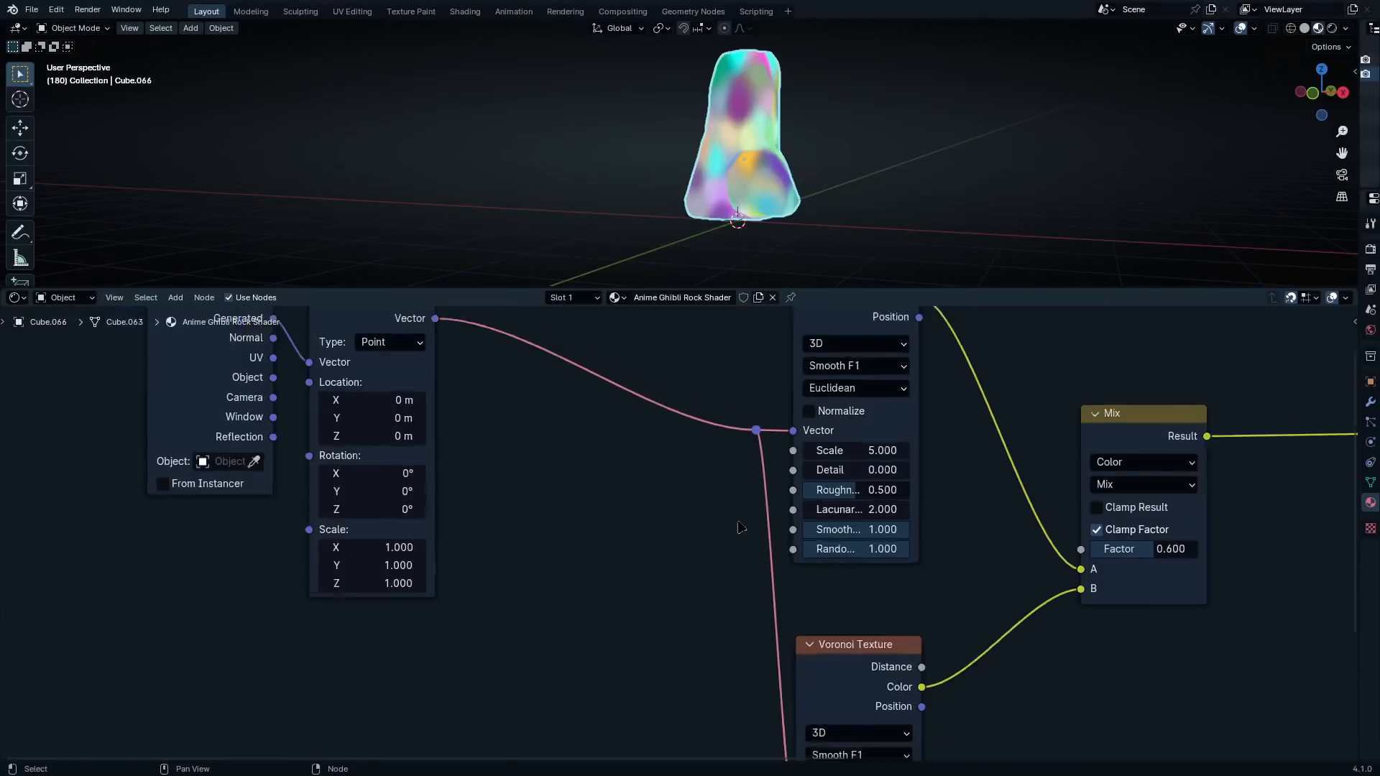
Add a second reroute on the lower Voronoi Texture's vector link and align it directly below the first
shift+right_drag(787, 496, 729, 634)
key(g)
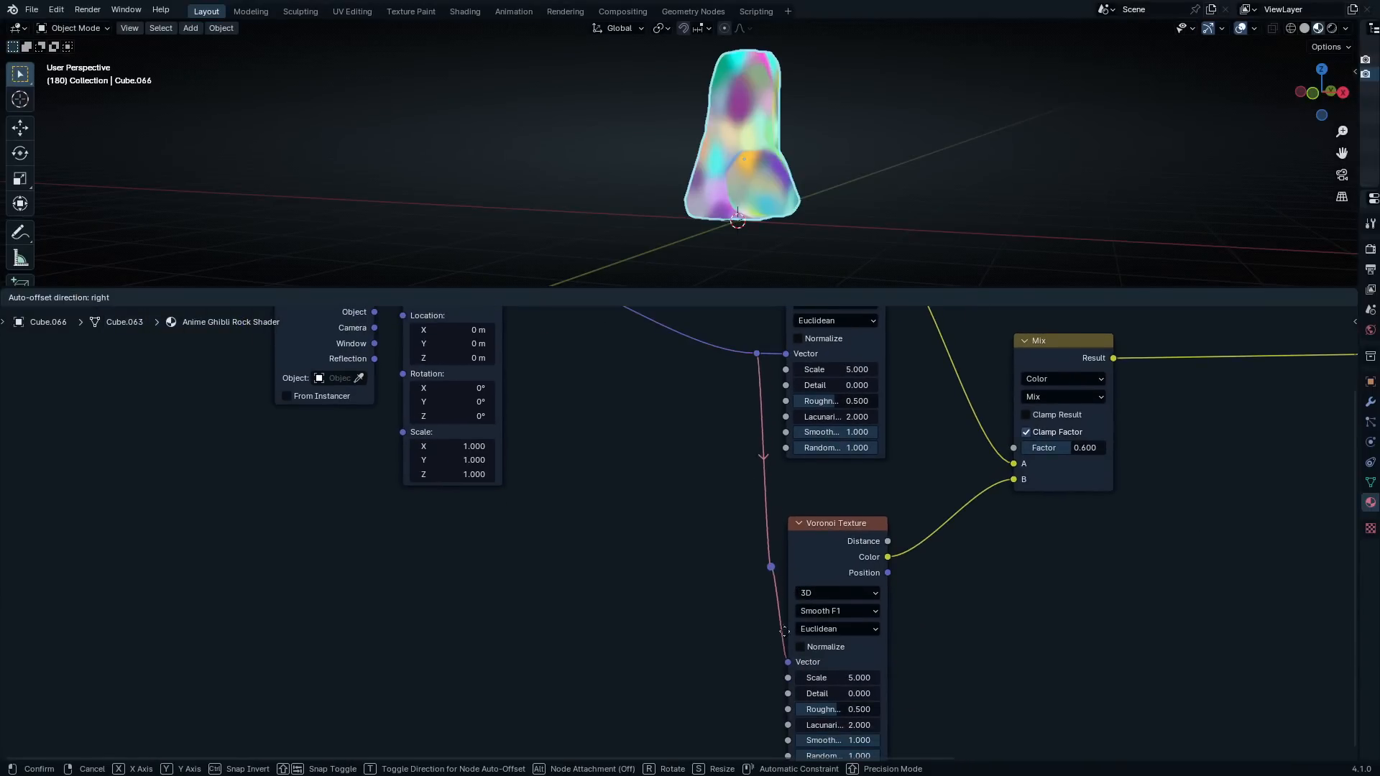
click(781, 707)
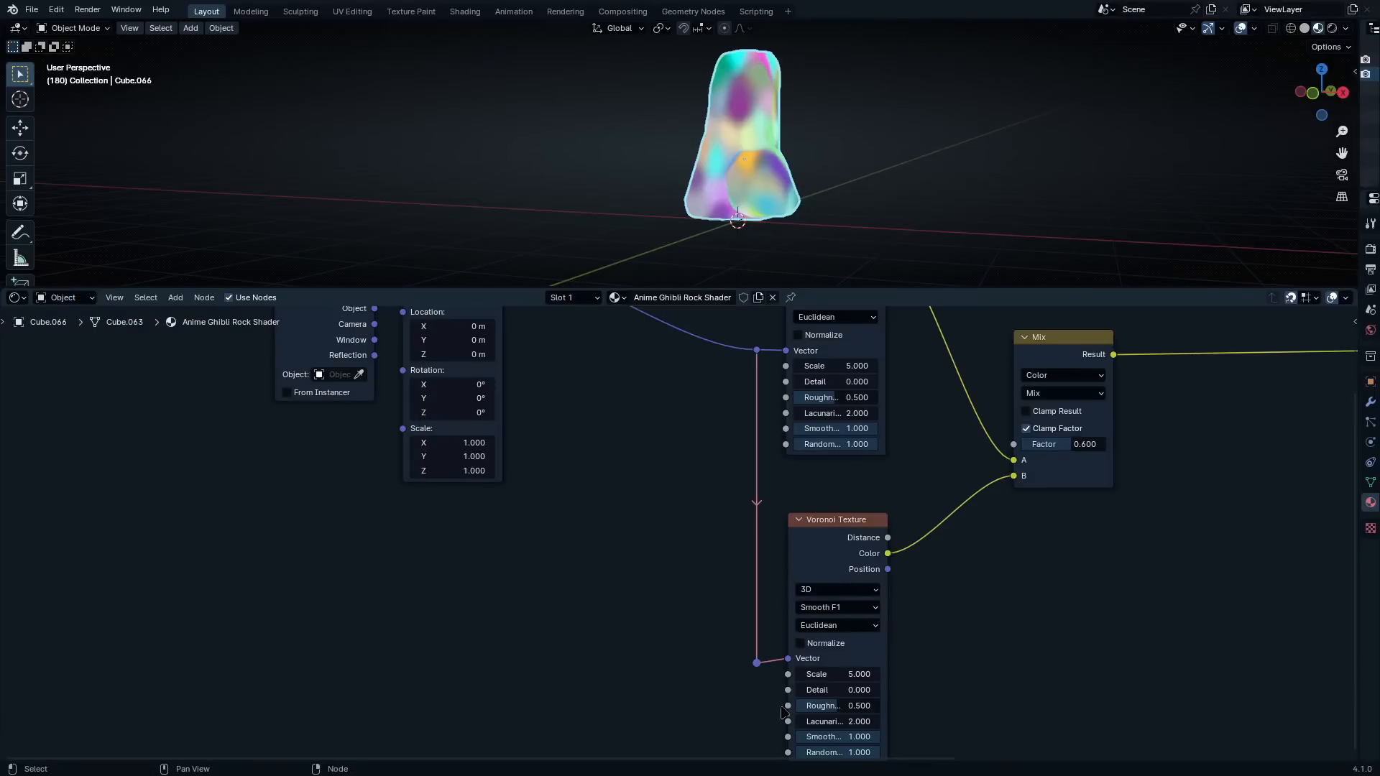
Move the Texture Coordinate node slightly away from Mapping and drive Mapping's Vector input with its Object output
shift+scroll(733, 486, up, 3)
middle_drag(388, 399, 690, 546)
scroll(676, 536, up, 5)
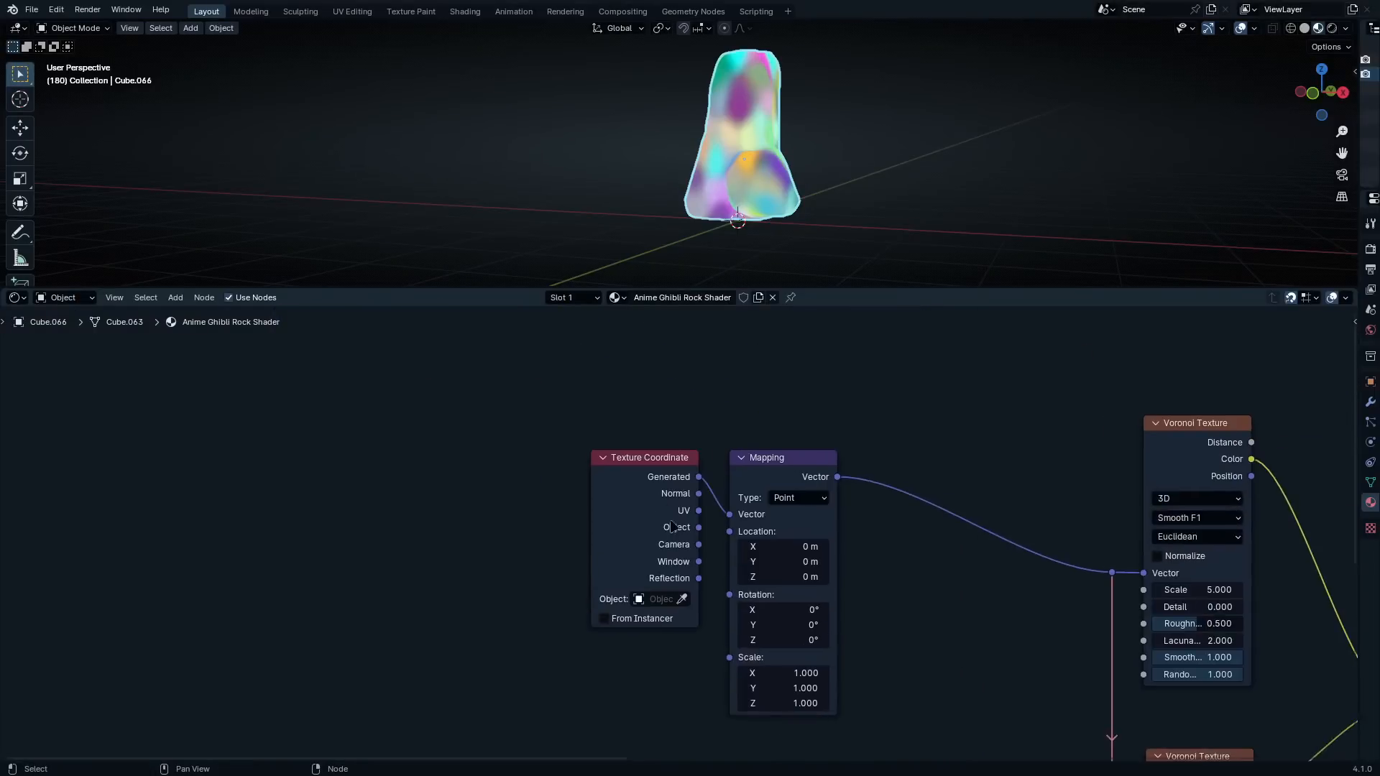
drag(649, 469, 619, 473)
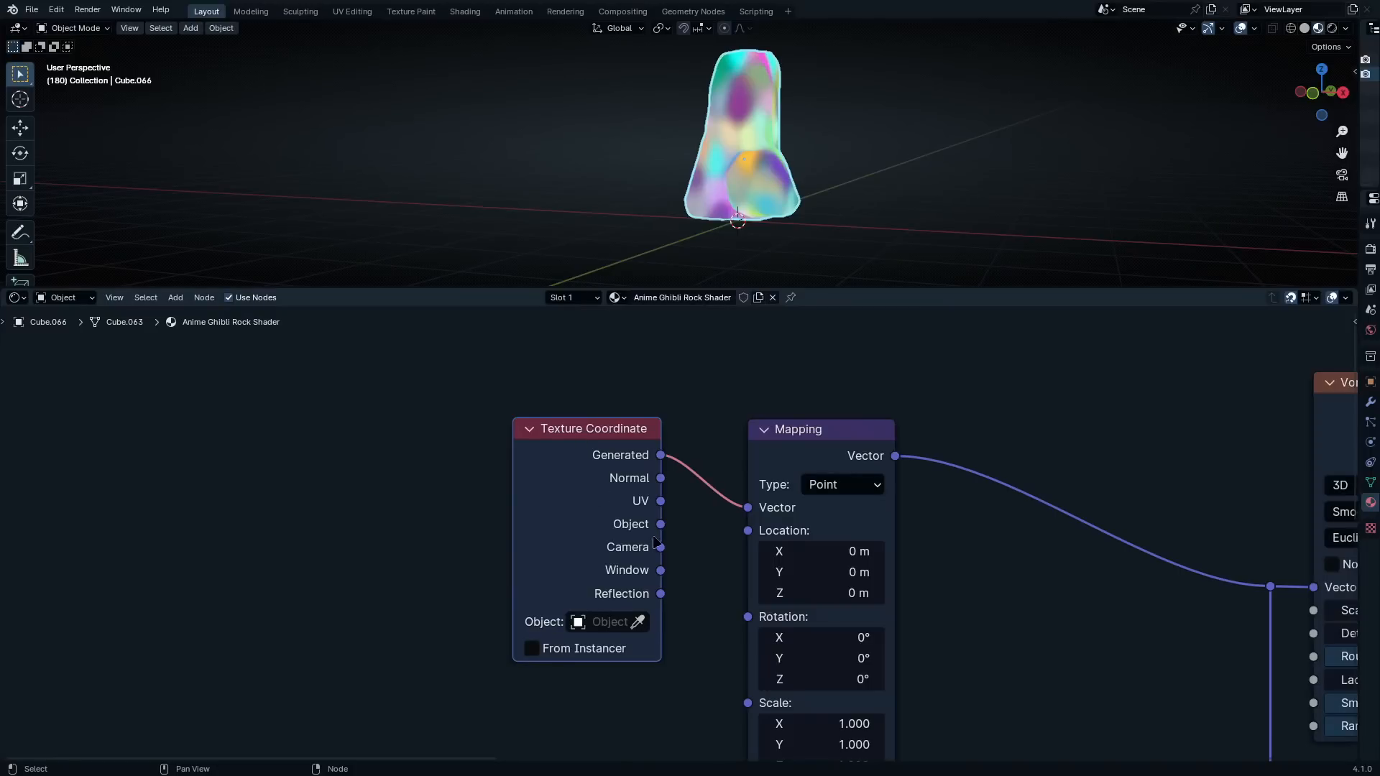
drag(659, 525, 747, 507)
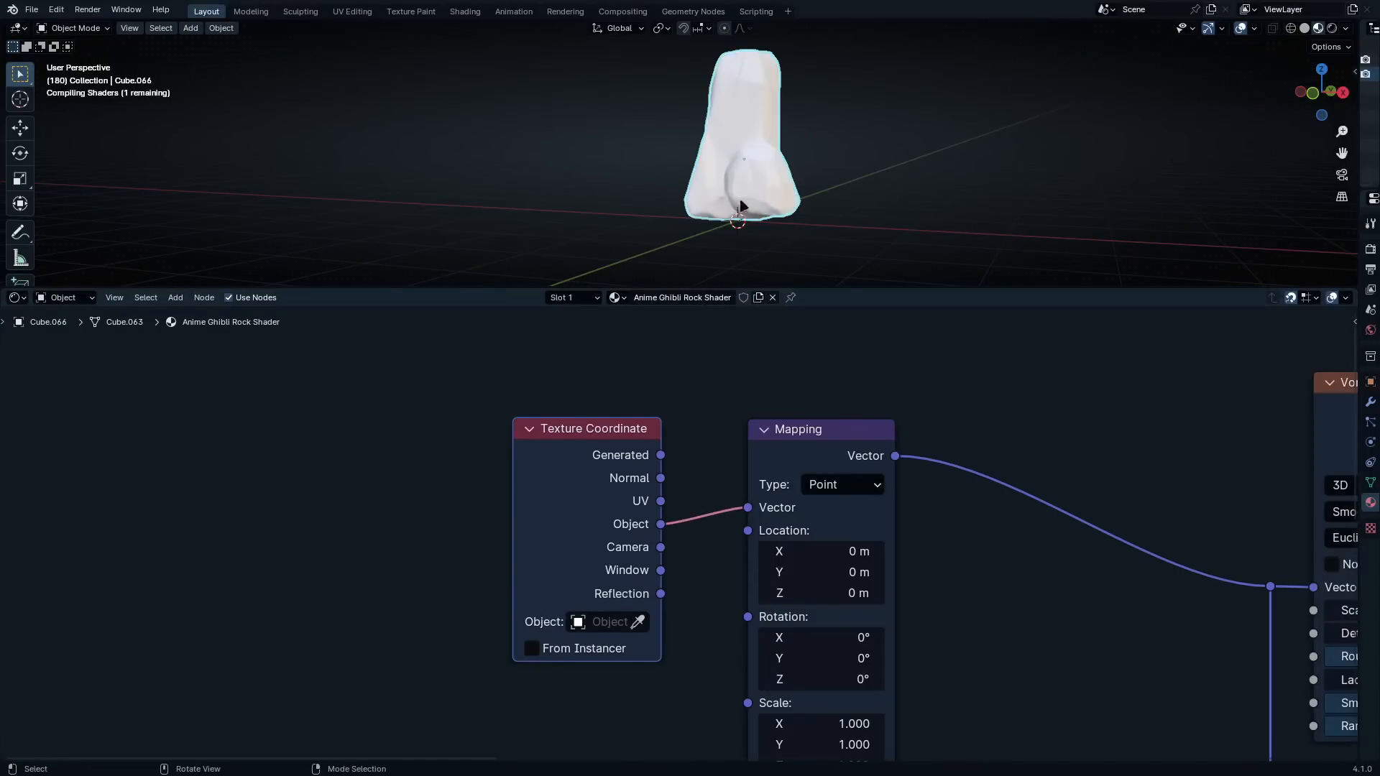
middle_drag(799, 171, 757, 217)
scroll(853, 208, up, 3)
scroll(1042, 546, down, 4)
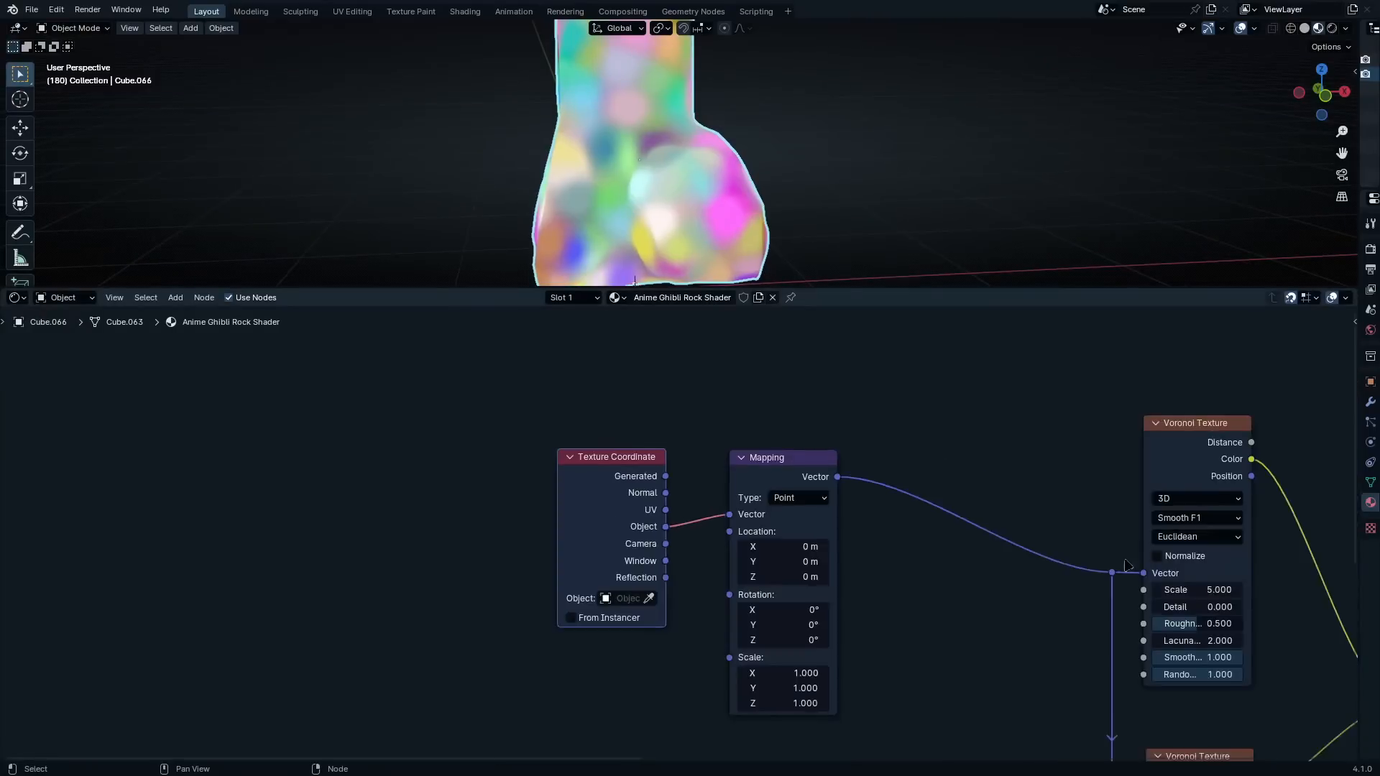
Set the upper Voronoi Texture's scale to 2
middle_drag(1092, 565, 645, 509)
scroll(766, 530, up, 4)
double_click(803, 537)
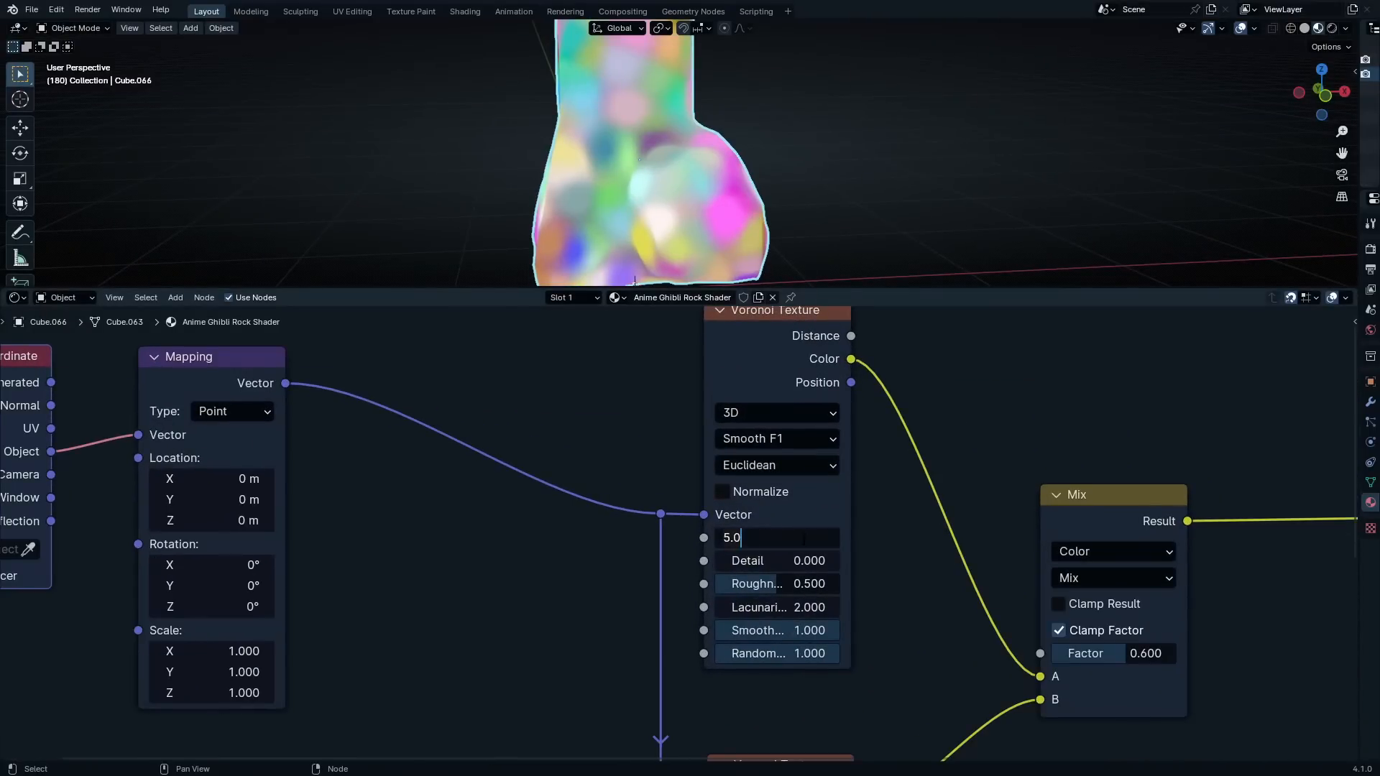
key(BackSpace)
key(BackSpace)
key(BackSpace)
text(2)
key(Return)
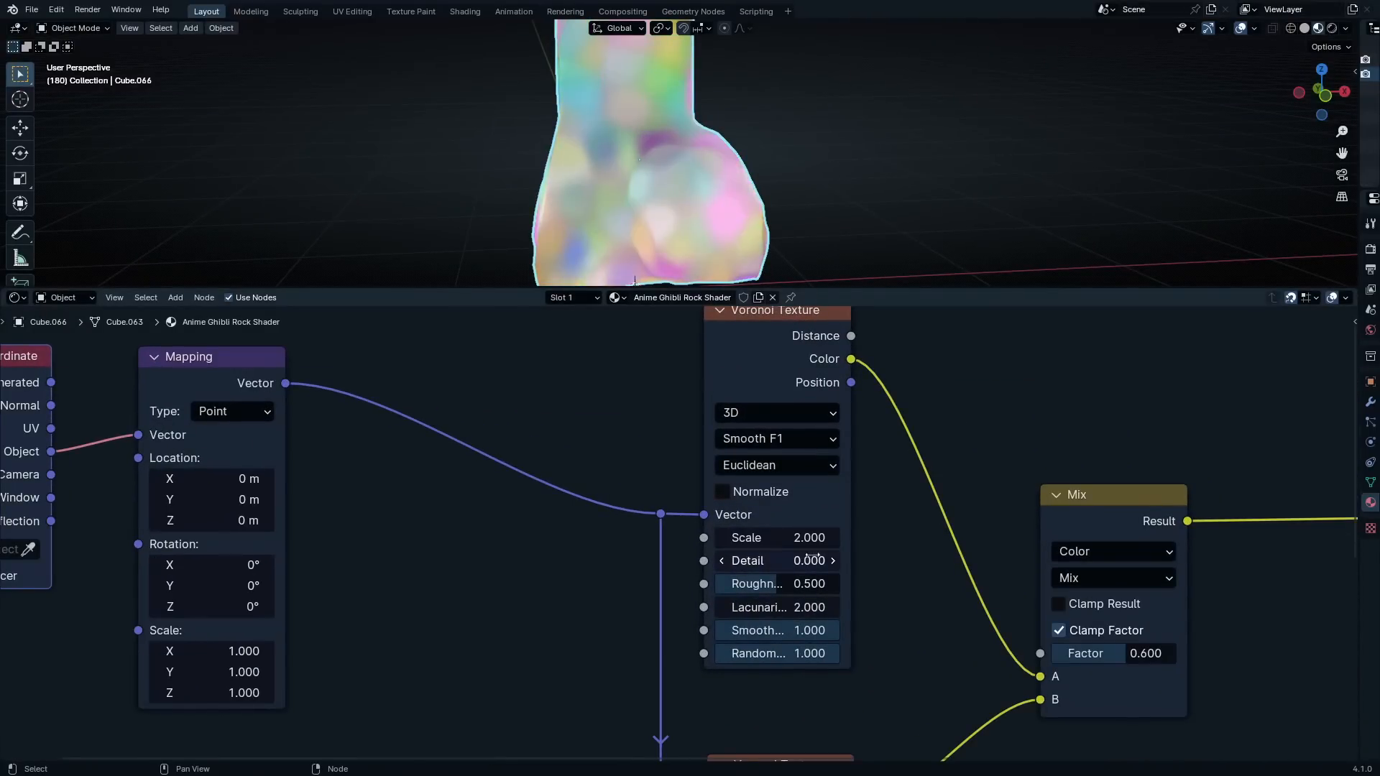
Add an Object Info node above Texture Coordinate and connect its Location output to Mapping's Location input
scroll(508, 510, down, 2)
middle_drag(508, 510, 800, 683)
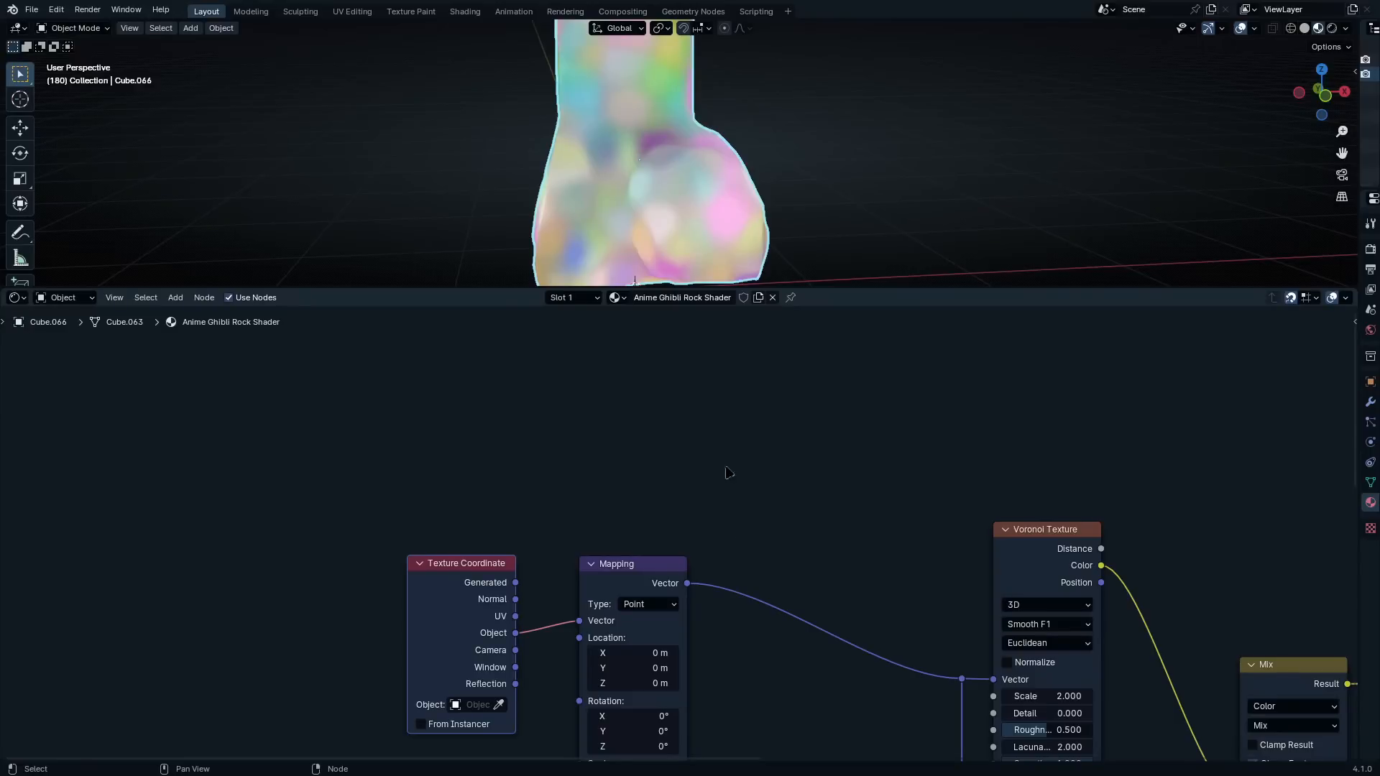
key(shift+a)
click(589, 382)
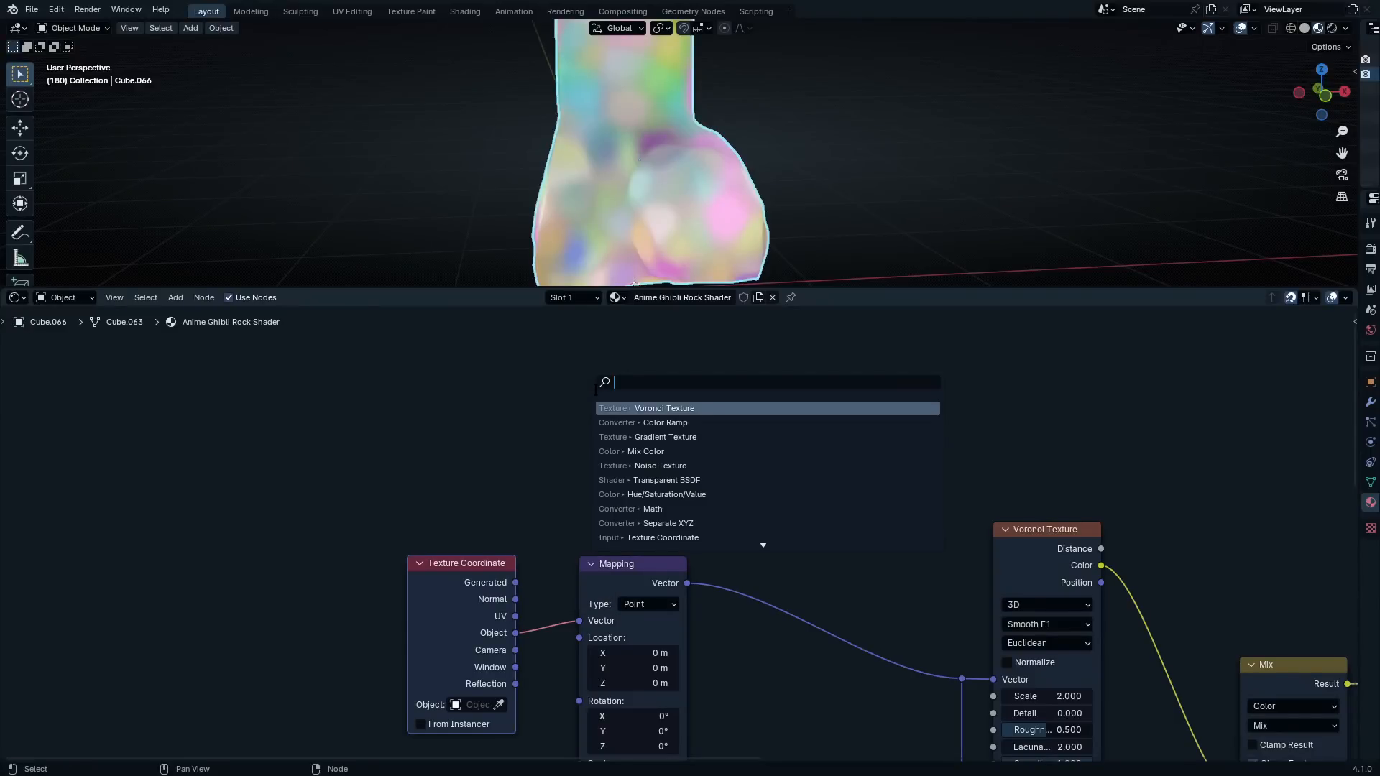
text(objec)
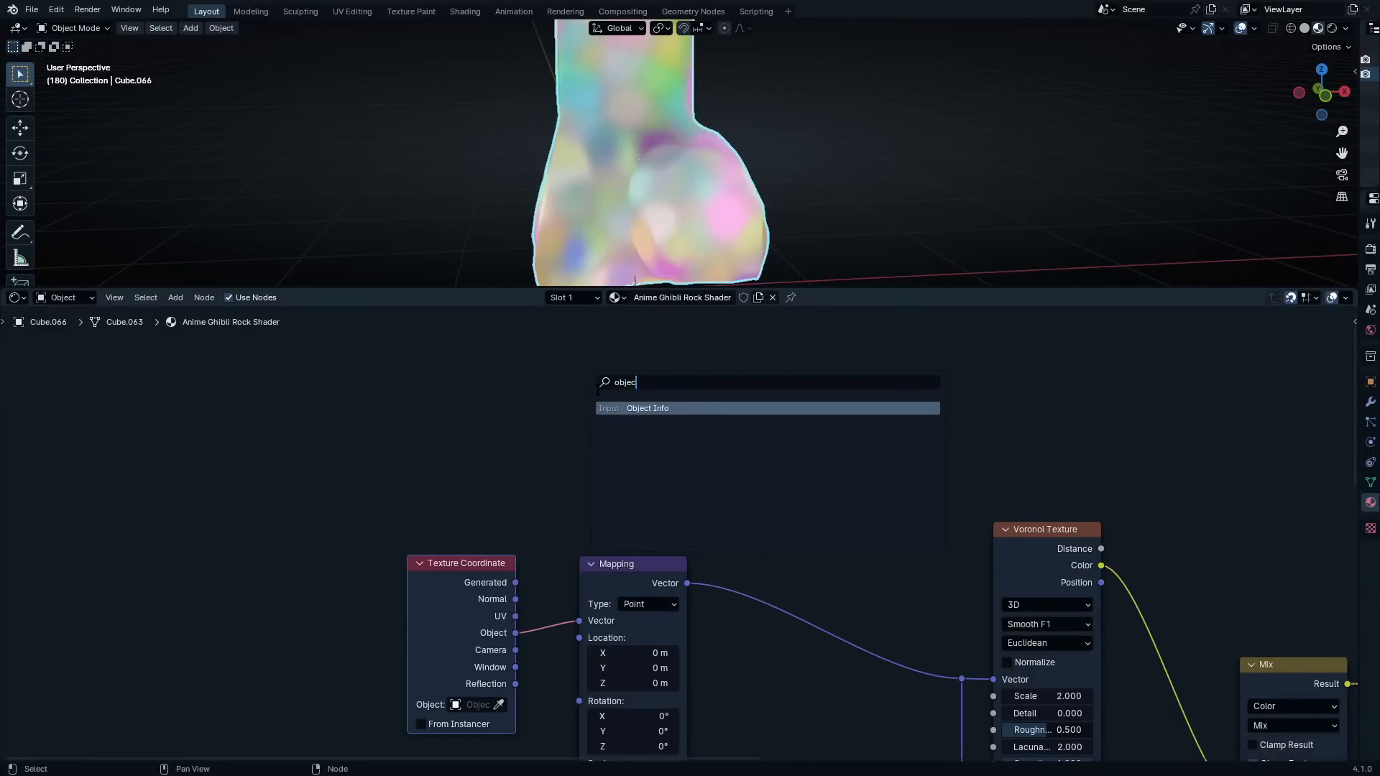
text(t)
key(Return)
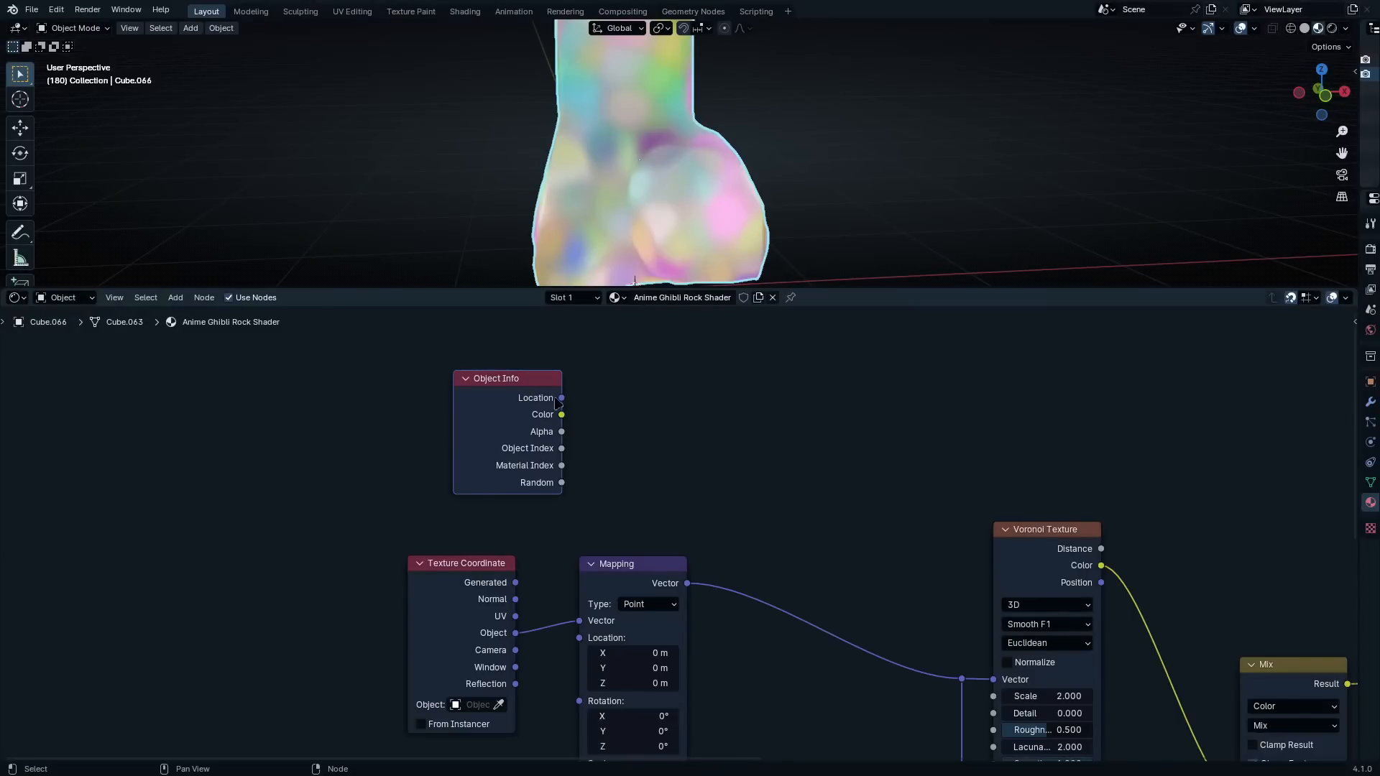
drag(561, 397, 578, 638)
drag(517, 400, 471, 415)
Try moving the rock along the global Y axis to check how the texture varies with its location
middle_drag(725, 219, 711, 223)
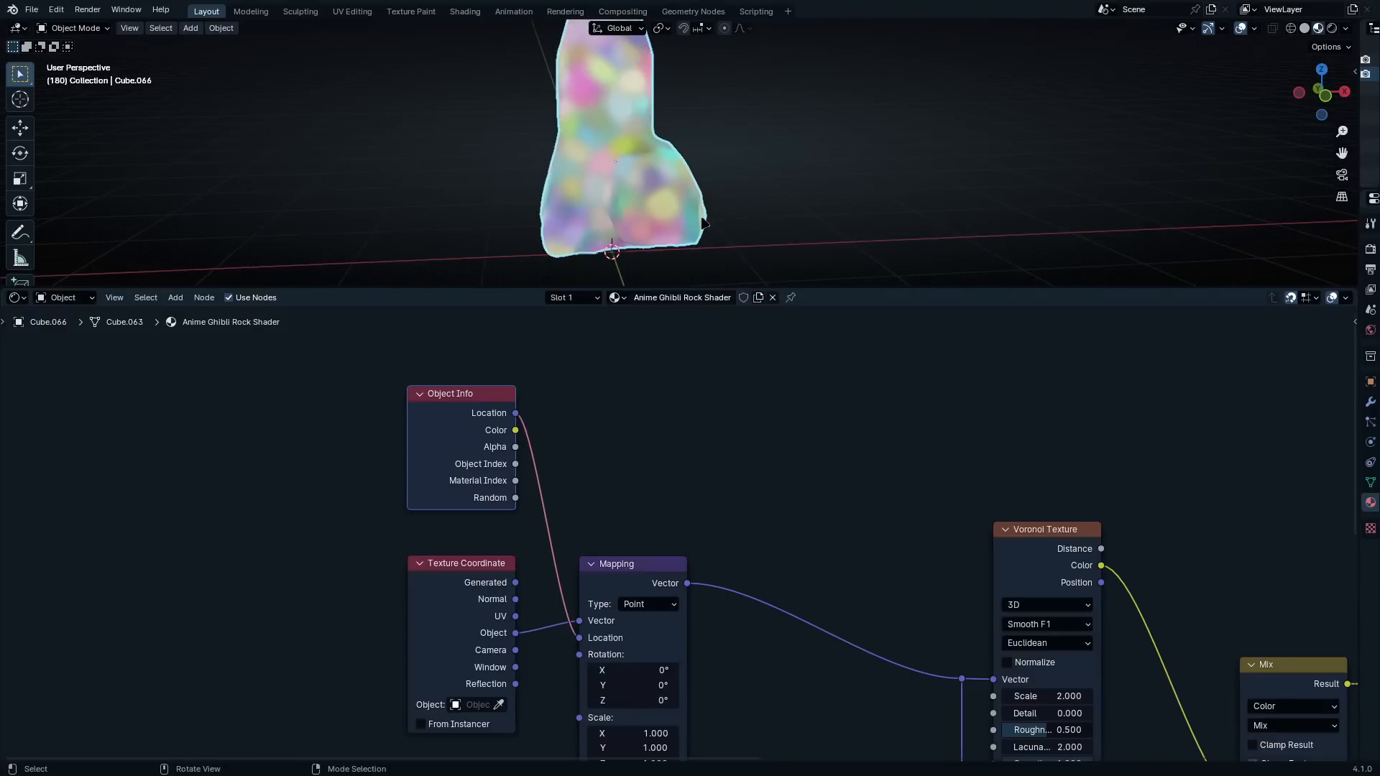
key(g)
key(y)
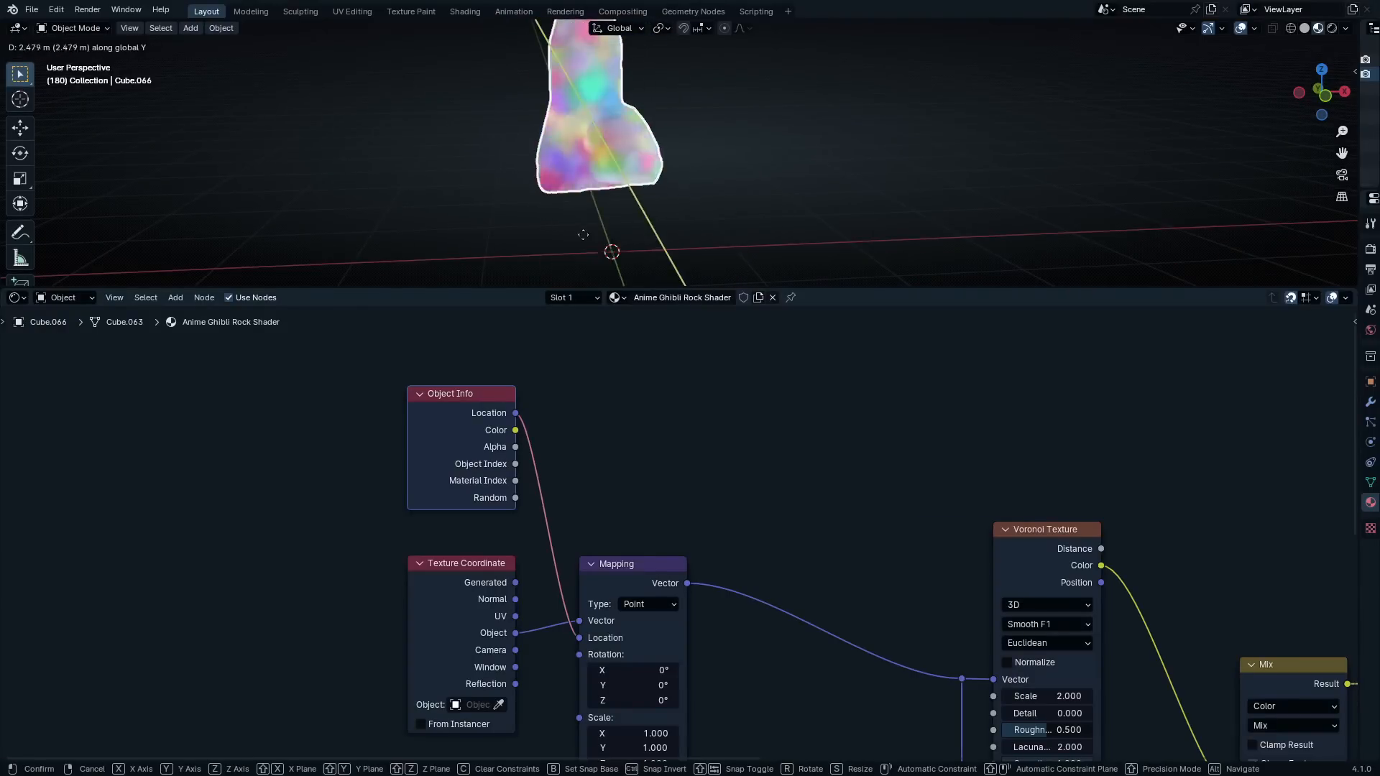
click(662, 252)
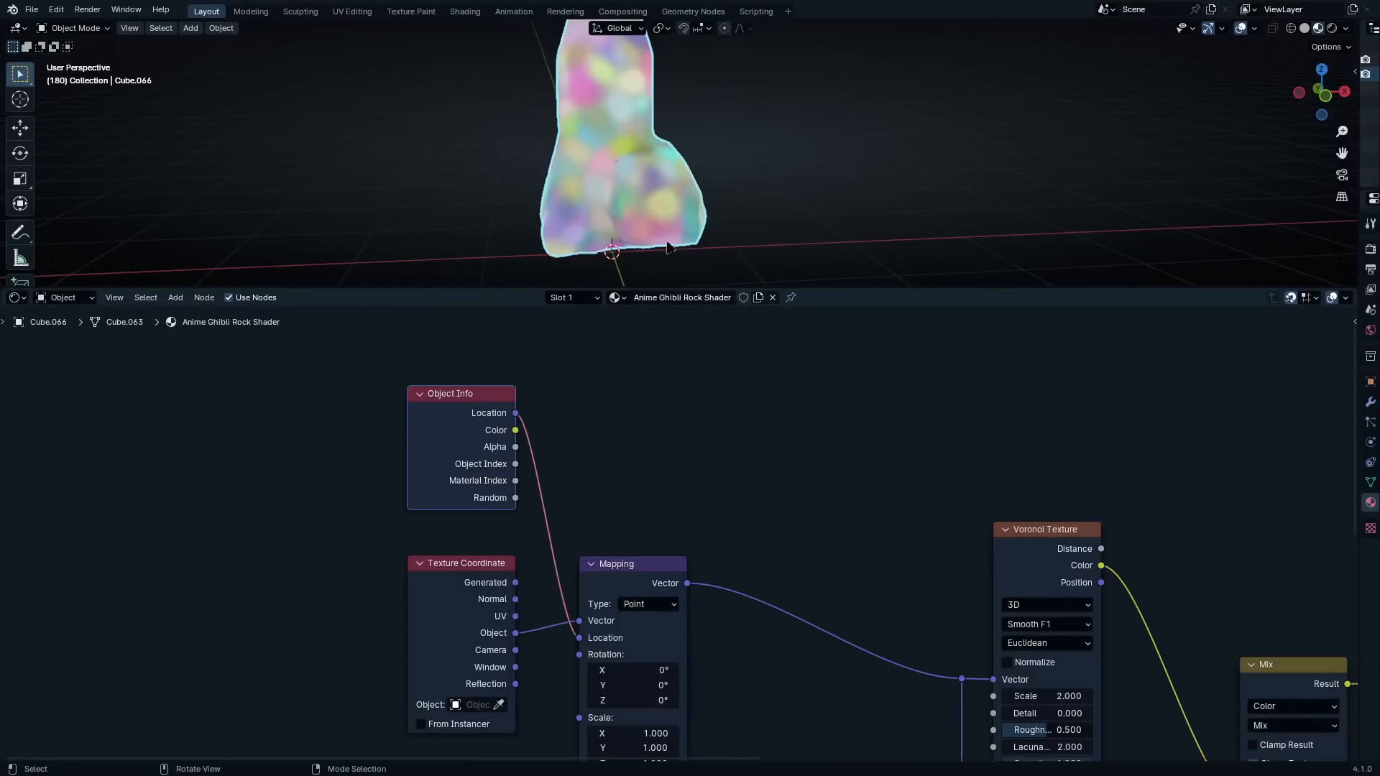
scroll(782, 600, up, 3)
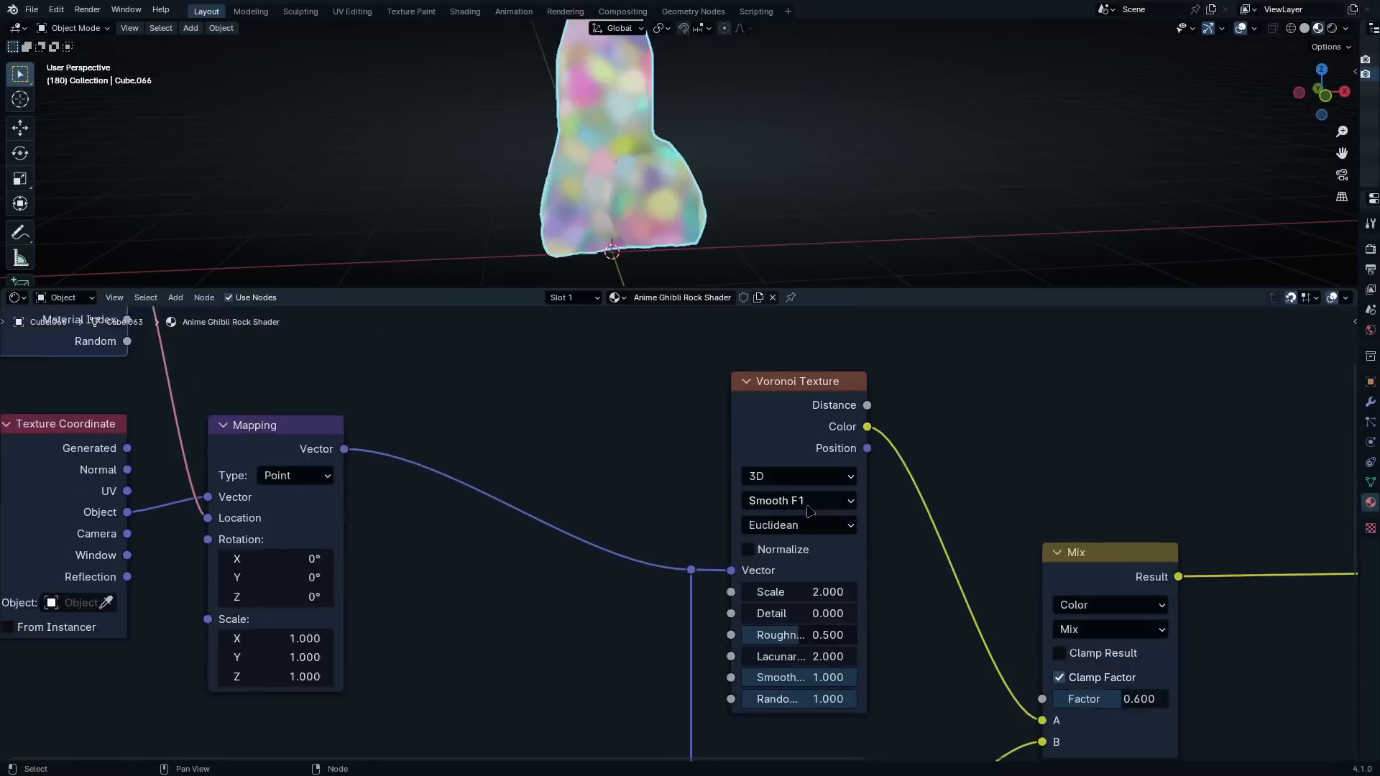
Set the lower Voronoi Texture's scale to 3
scroll(805, 587, up, 4)
middle_drag(828, 573, 771, 308)
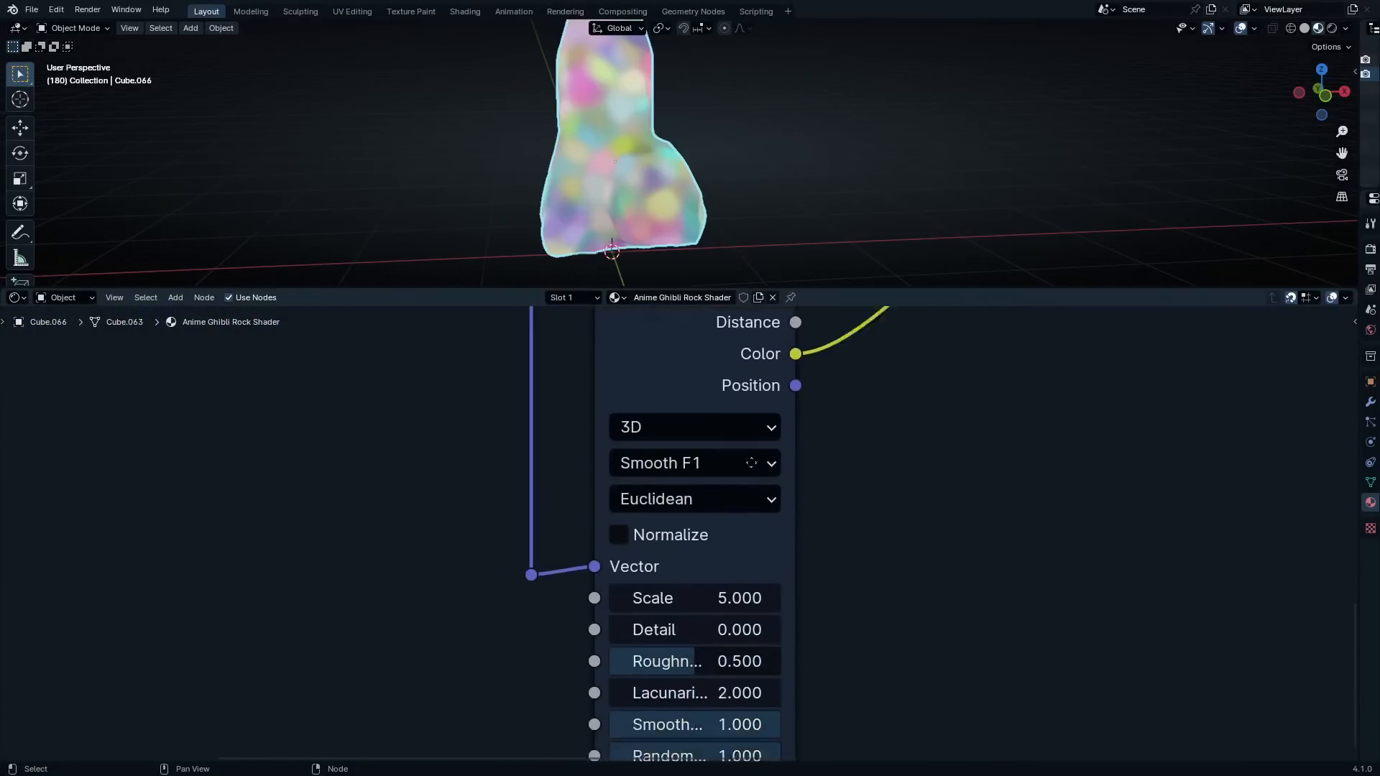
middle_drag(767, 650, 767, 544)
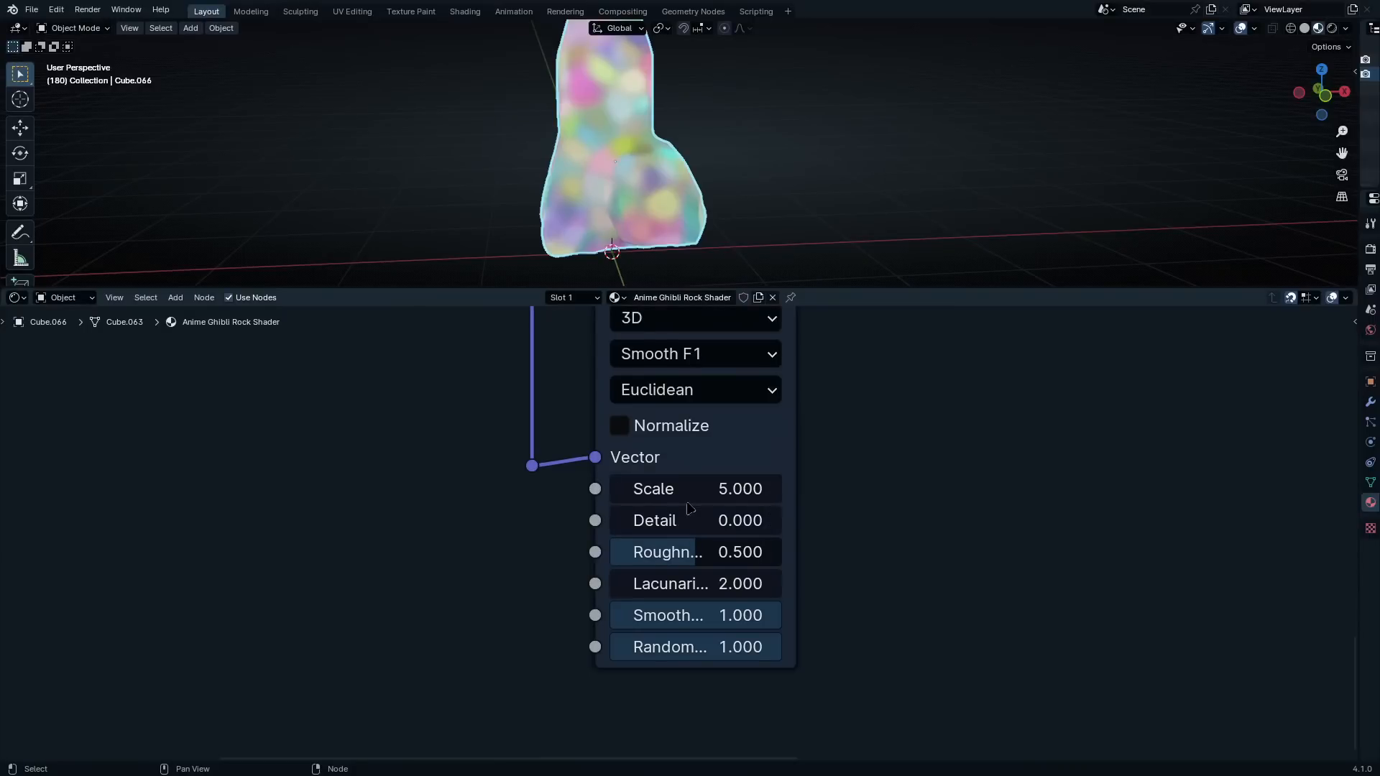
click(718, 490)
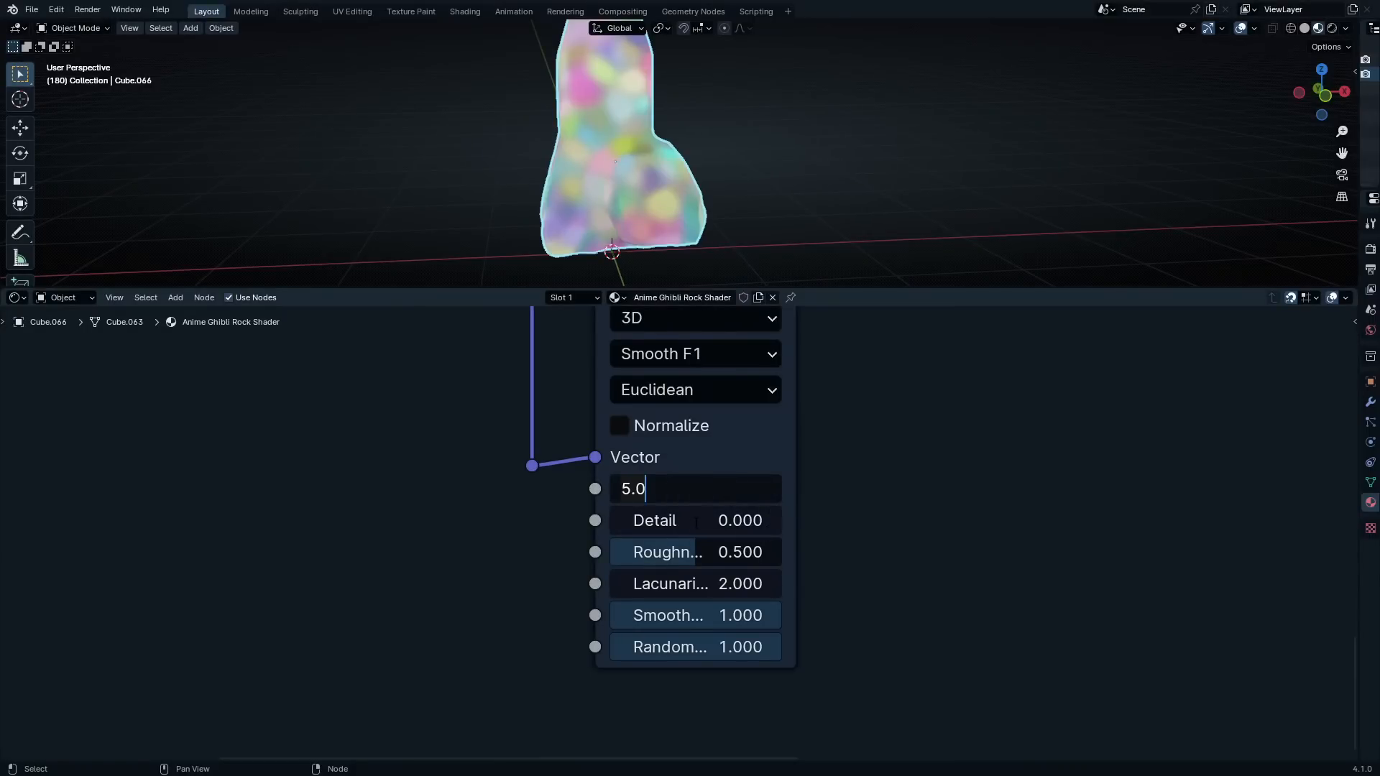
key(BackSpace)
key(BackSpace)
key(BackSpace)
text(3)
key(Return)
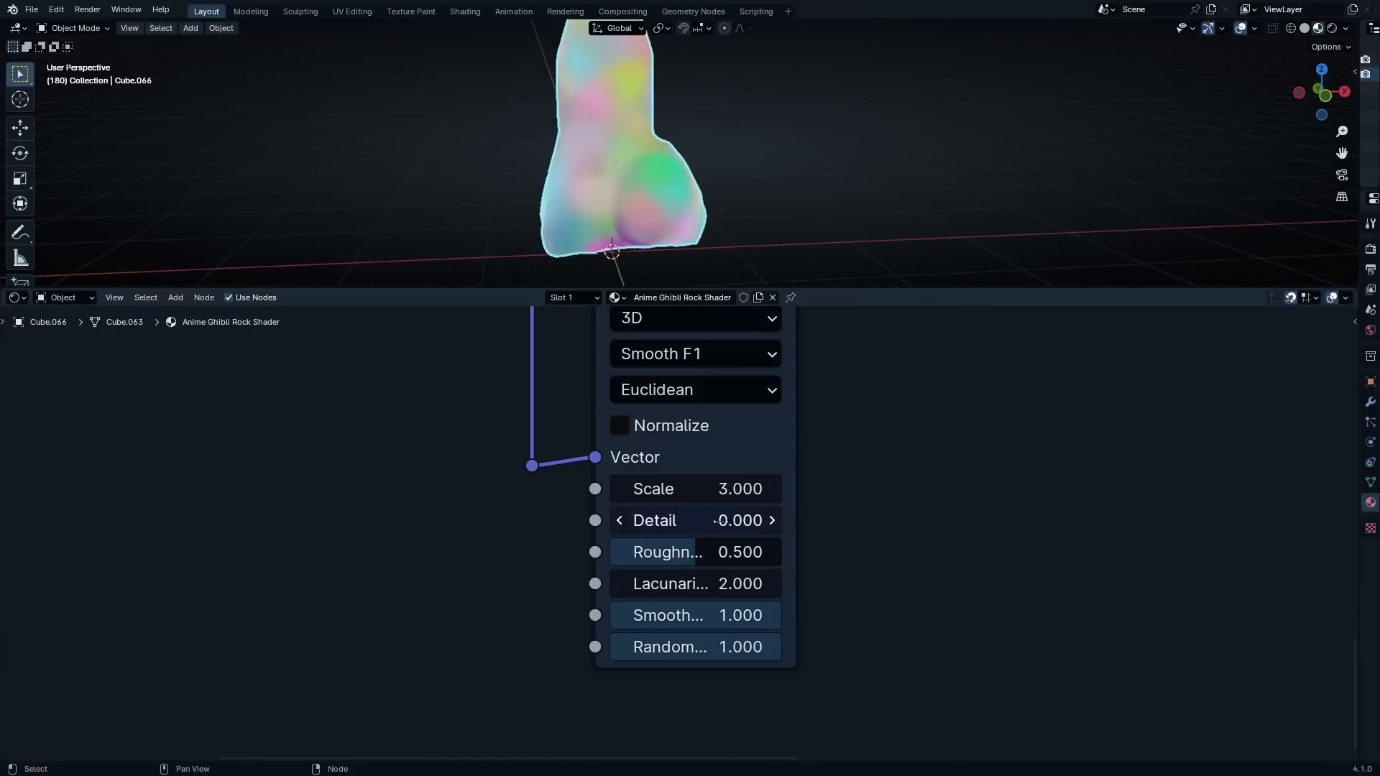
scroll(833, 673, up, 1)
scroll(778, 463, down, 4)
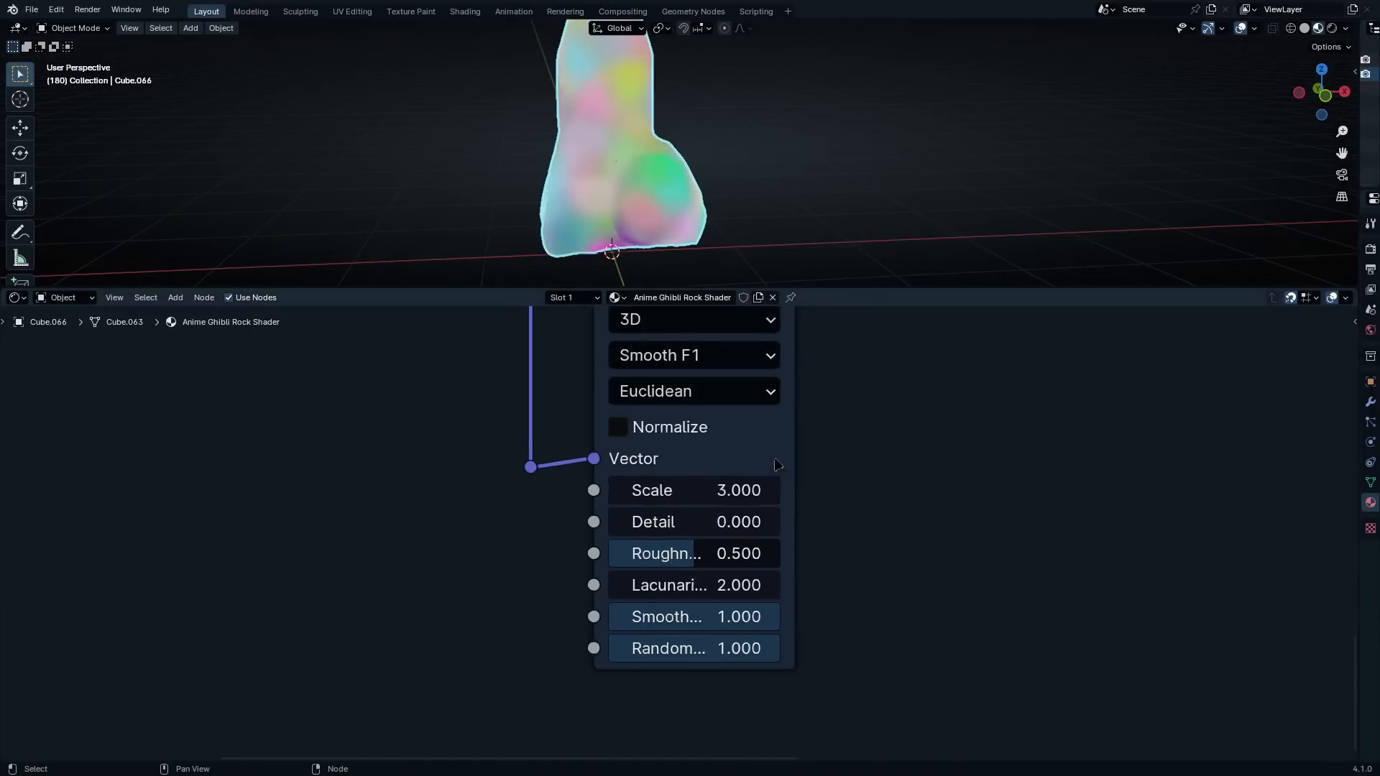
Examine the blended colors on the rock and how both Voronoi Textures feed the Mix node
middle_drag(785, 451, 809, 652)
scroll(811, 640, down, 1)
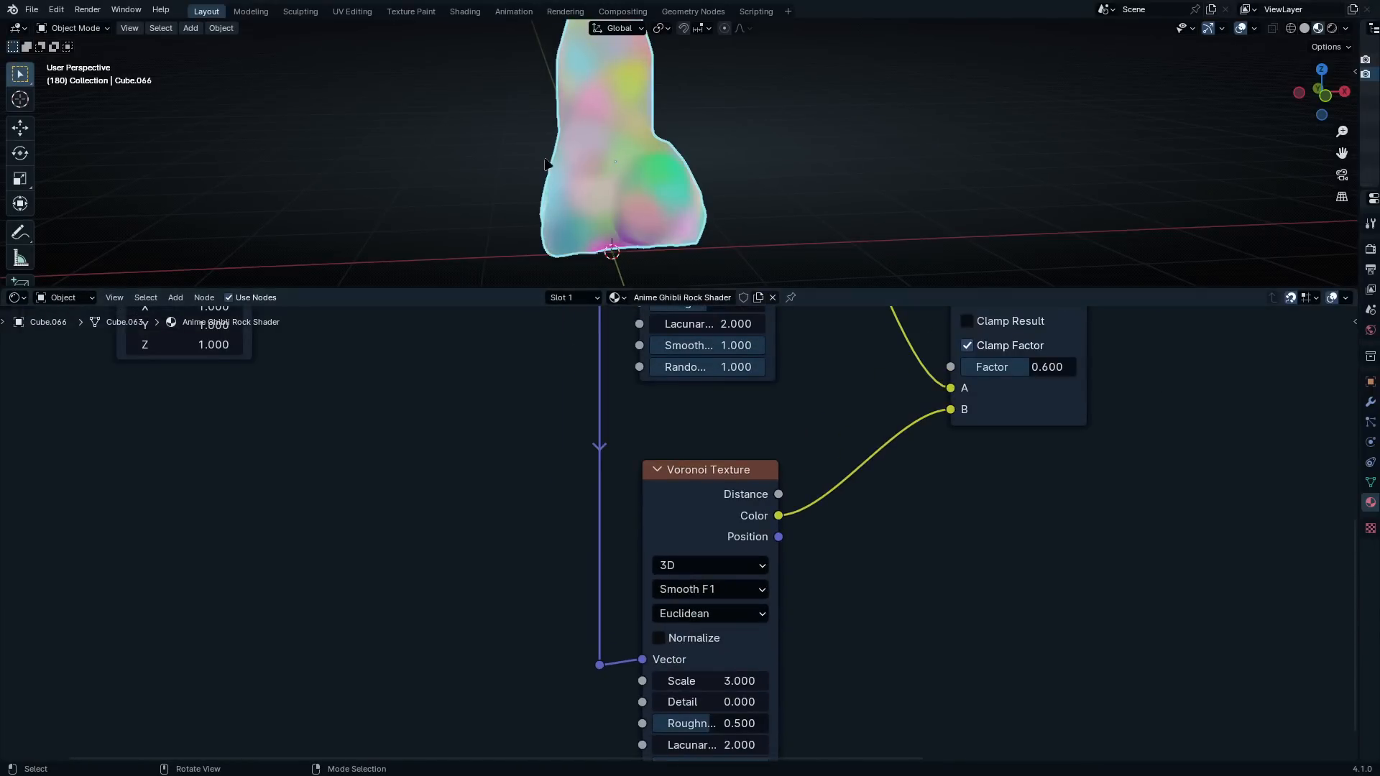
scroll(672, 206, up, 2)
scroll(624, 195, up, 1)
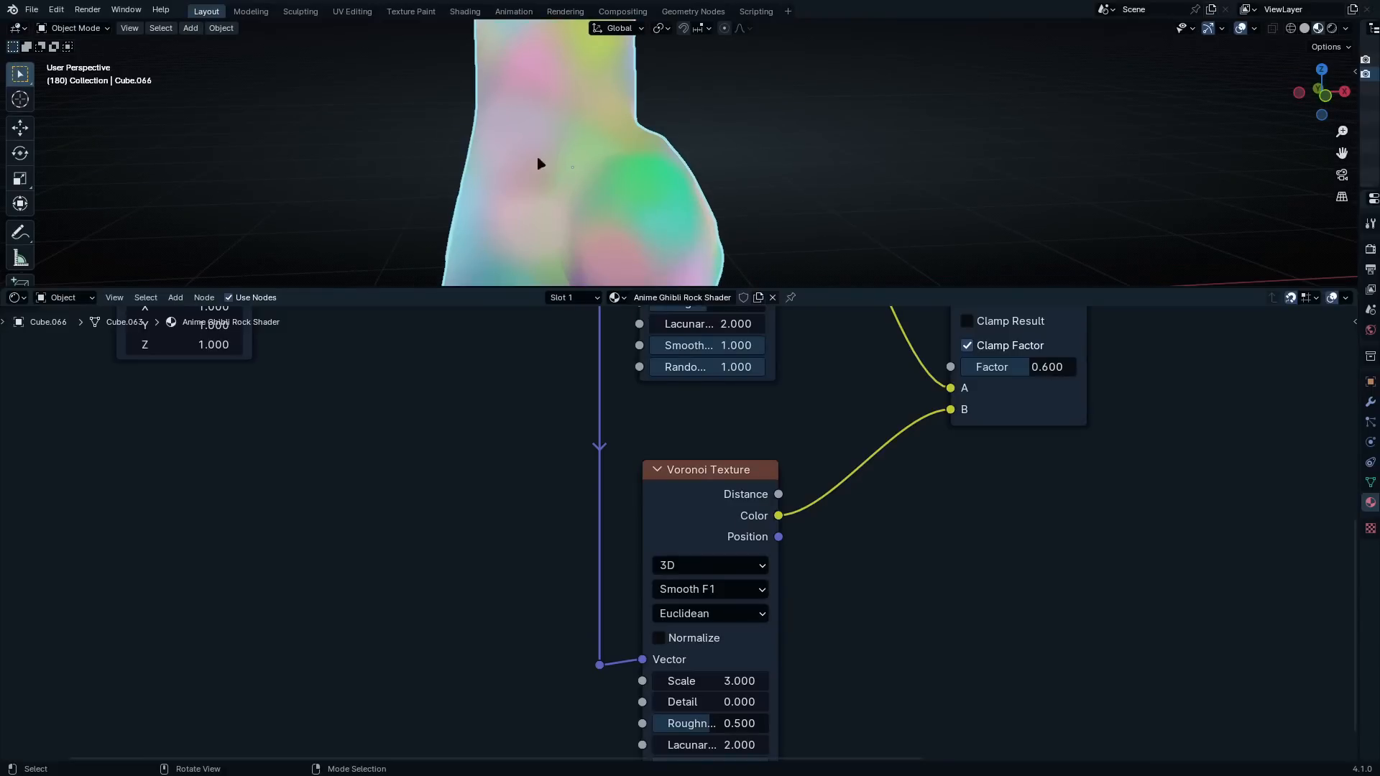
middle_drag(965, 449, 907, 569)
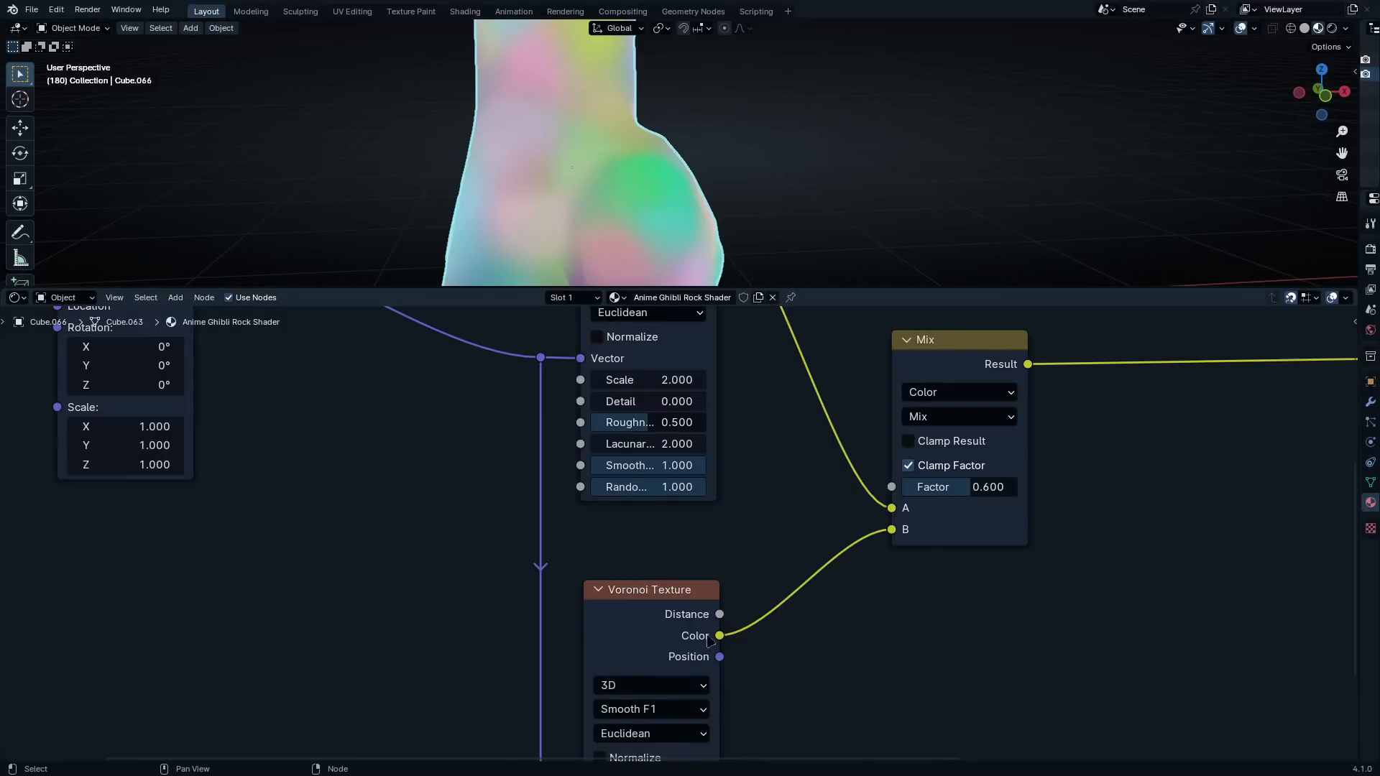
middle_drag(679, 520, 794, 563)
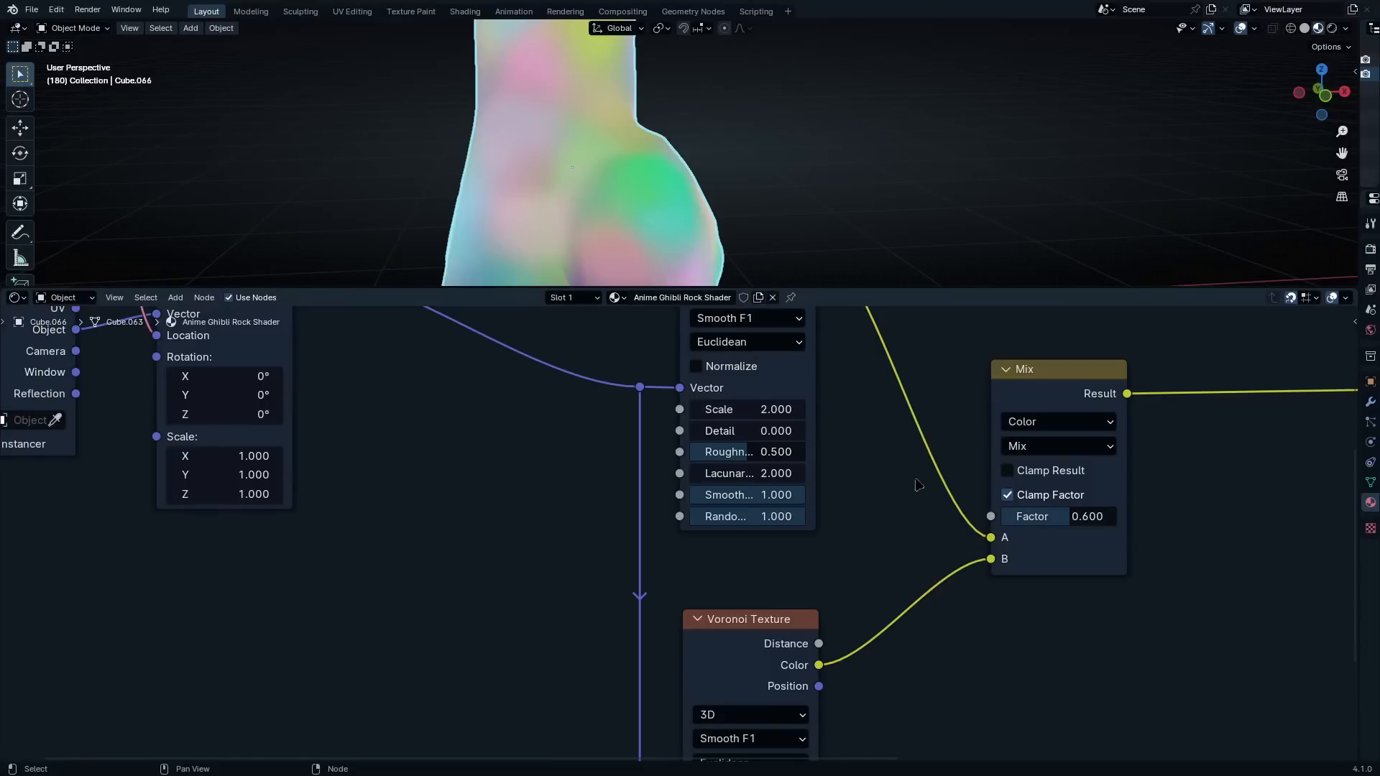
middle_drag(920, 486, 962, 640)
scroll(932, 612, up, 1)
middle_drag(990, 719, 924, 573)
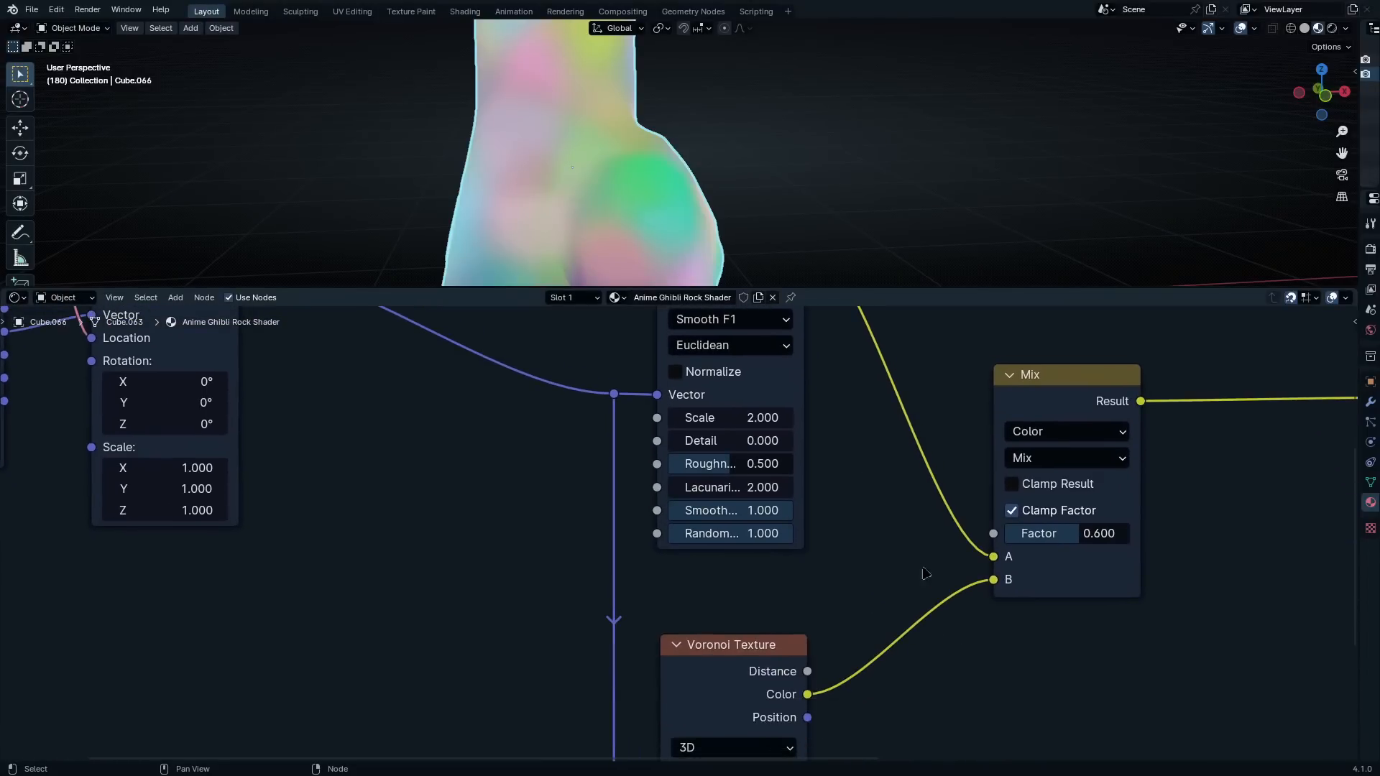
middle_drag(1096, 561, 1092, 444)
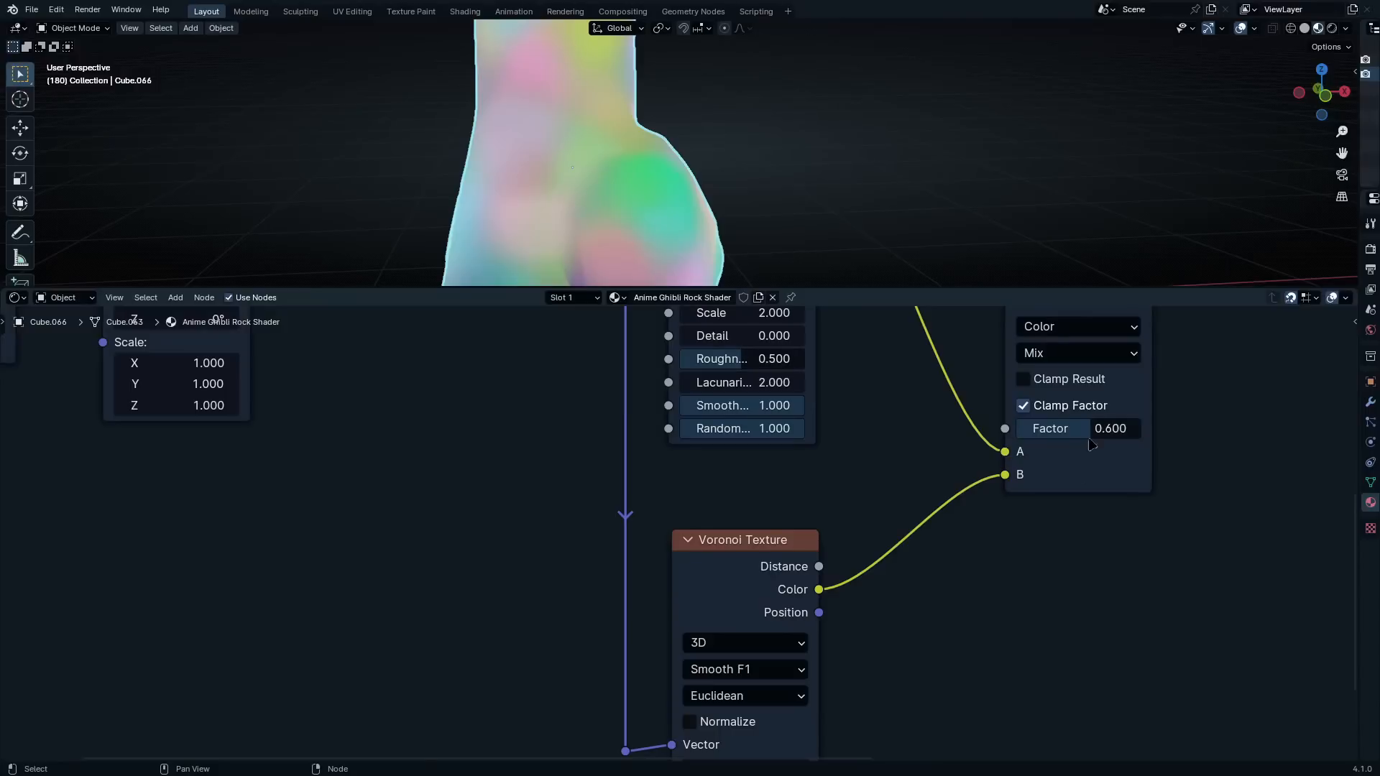
Set the upper Voronoi Texture's detail to 0.4
middle_drag(762, 340, 812, 602)
scroll(811, 602, up, 5)
click(811, 602)
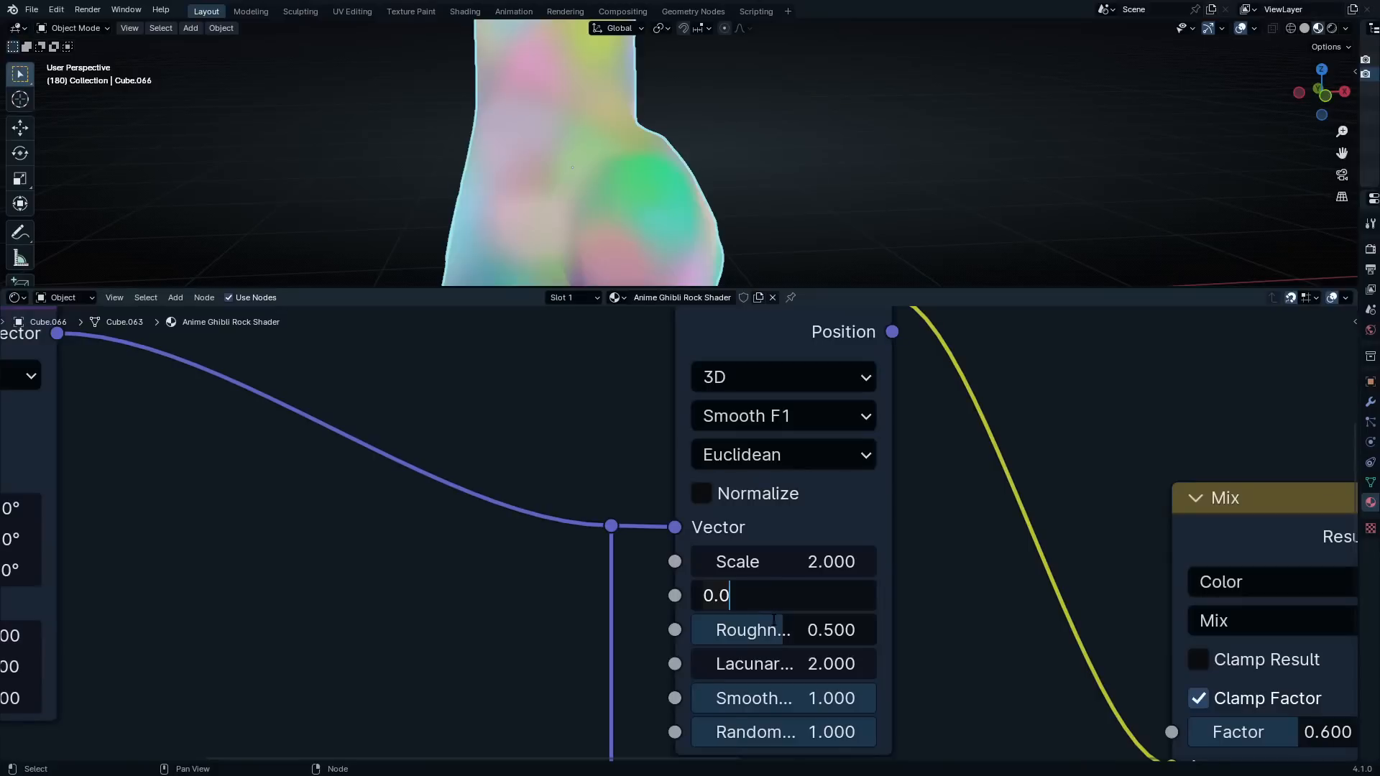
key(BackSpace)
key(BackSpace)
key(BackSpace)
text(.4)
key(Return)
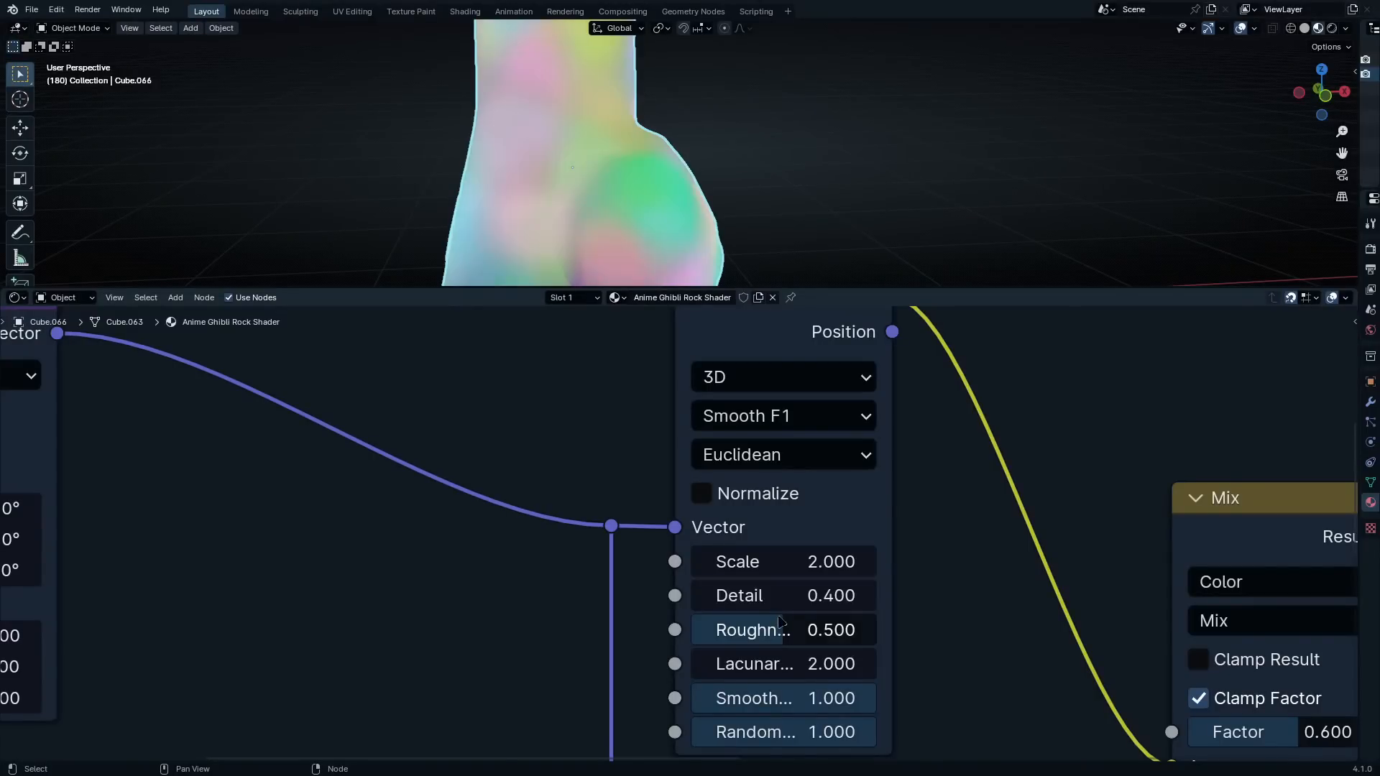
Set the lower Voronoi Texture's detail to 0.56
scroll(878, 700, down, 5)
middle_drag(891, 679, 881, 641)
scroll(883, 646, up, 2)
click(830, 553)
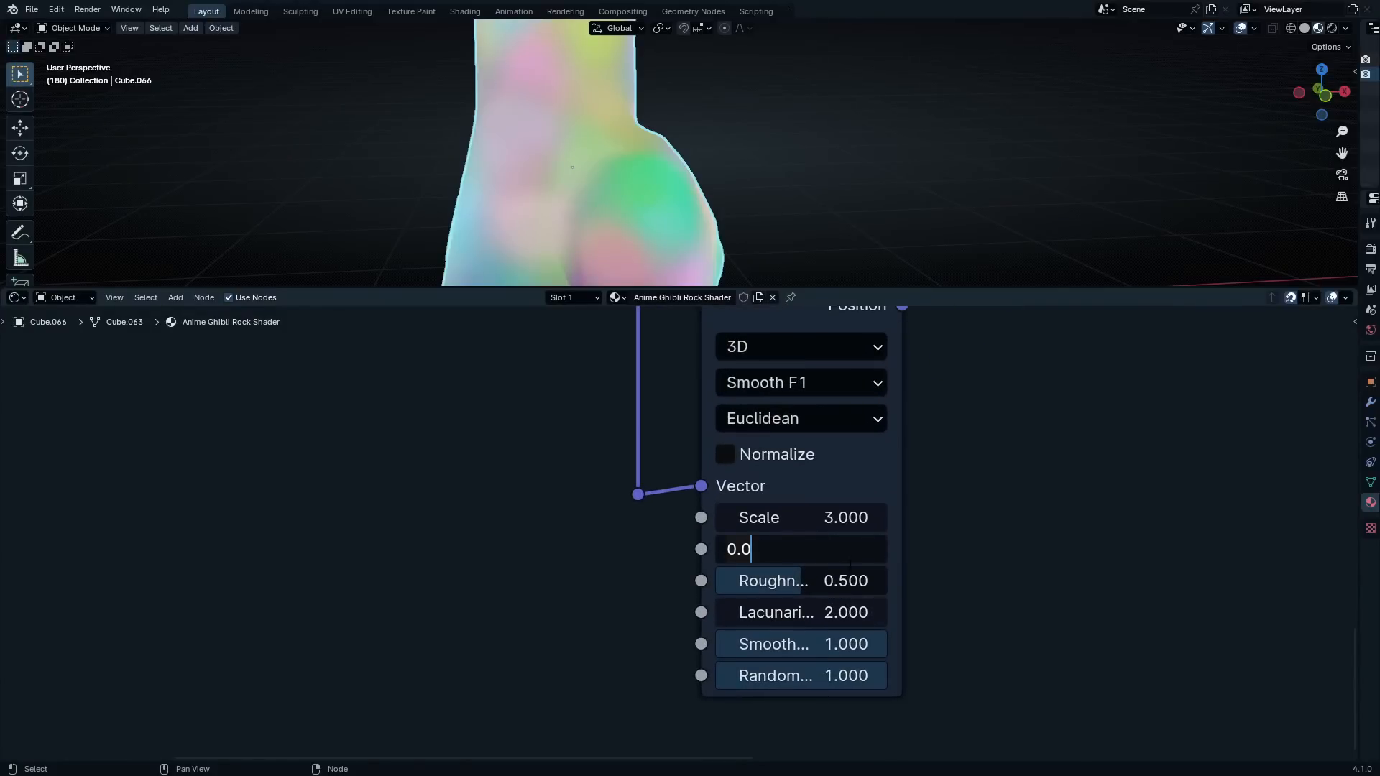
key(BackSpace)
key(BackSpace)
key(BackSpace)
text(.56)
key(Return)
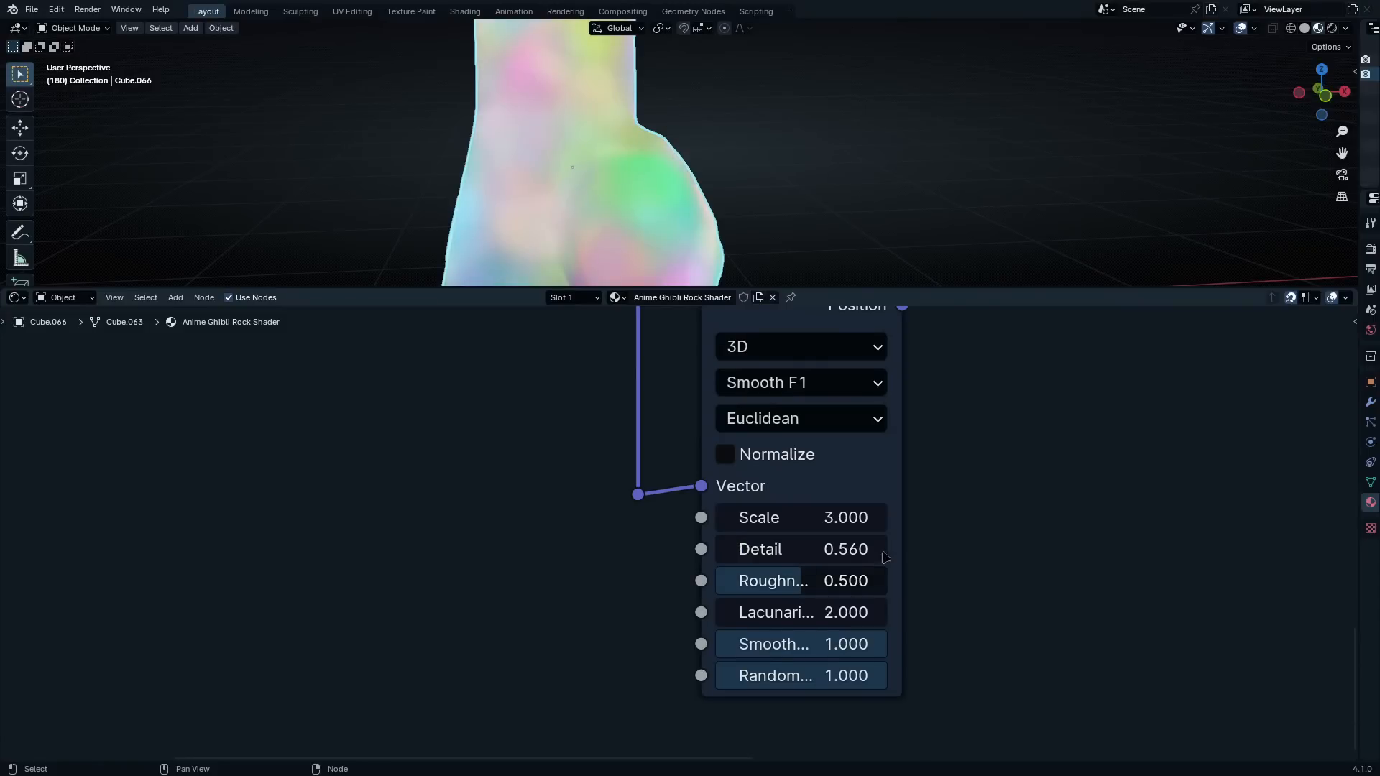
Move the Mapping node closer to the Voronoi Textures and shift Texture Coordinate away to open a gap between them
scroll(927, 594, down, 5)
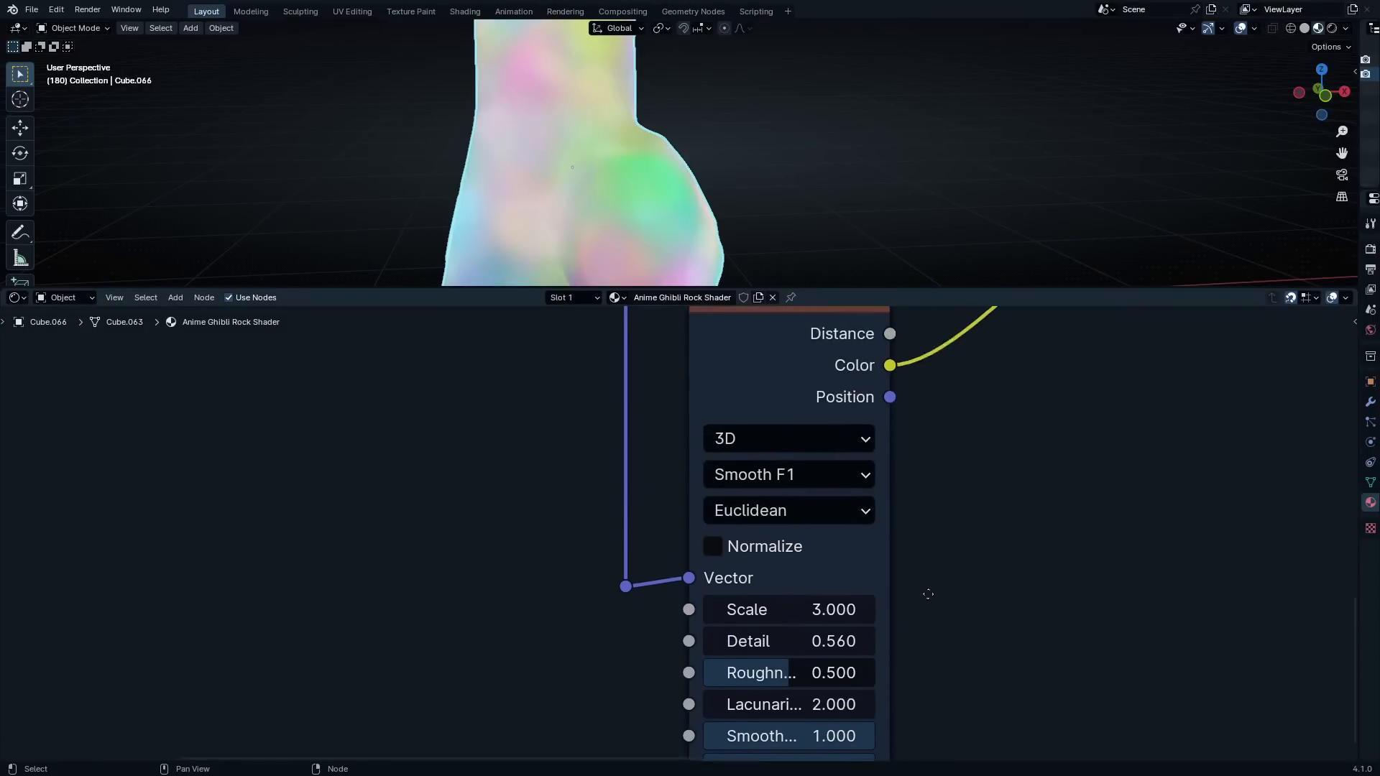
middle_drag(601, 531, 733, 663)
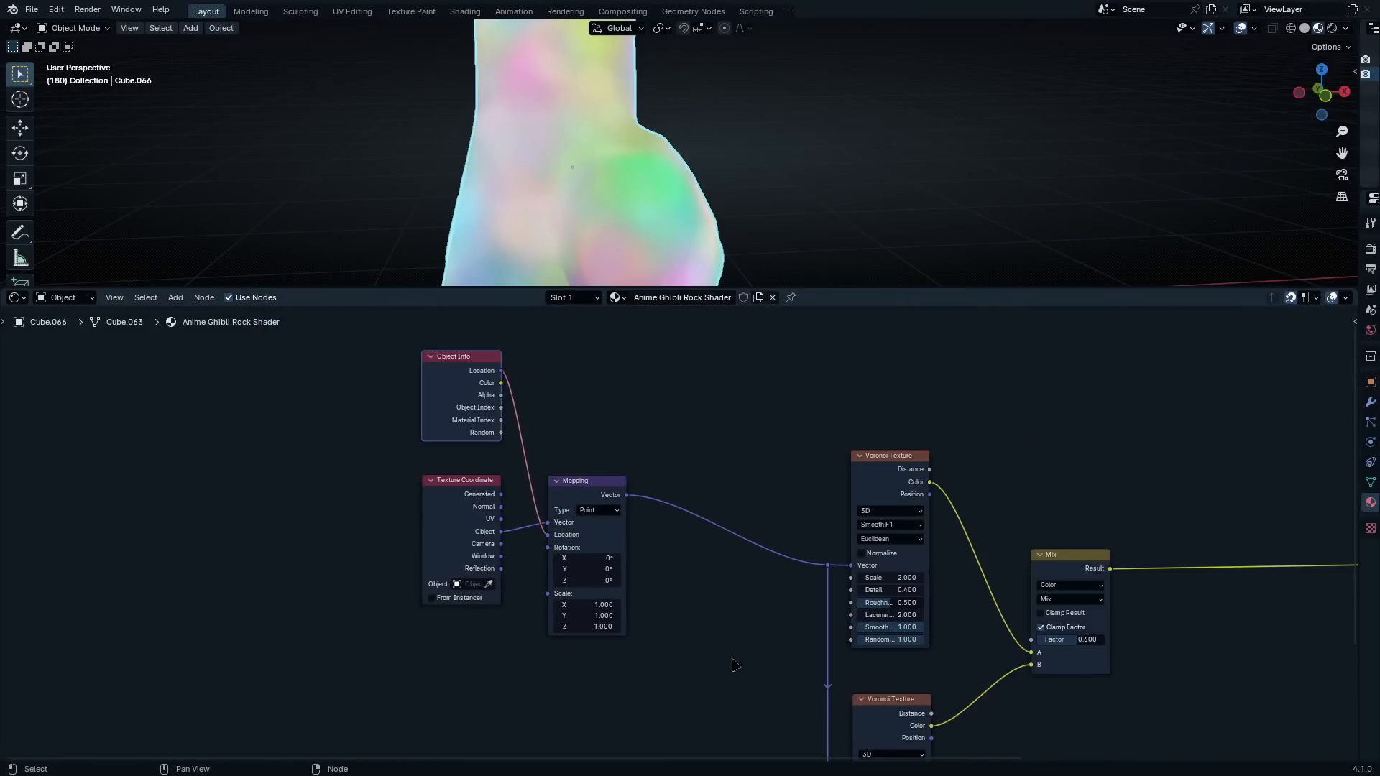
drag(586, 496, 738, 486)
scroll(686, 532, up, 2)
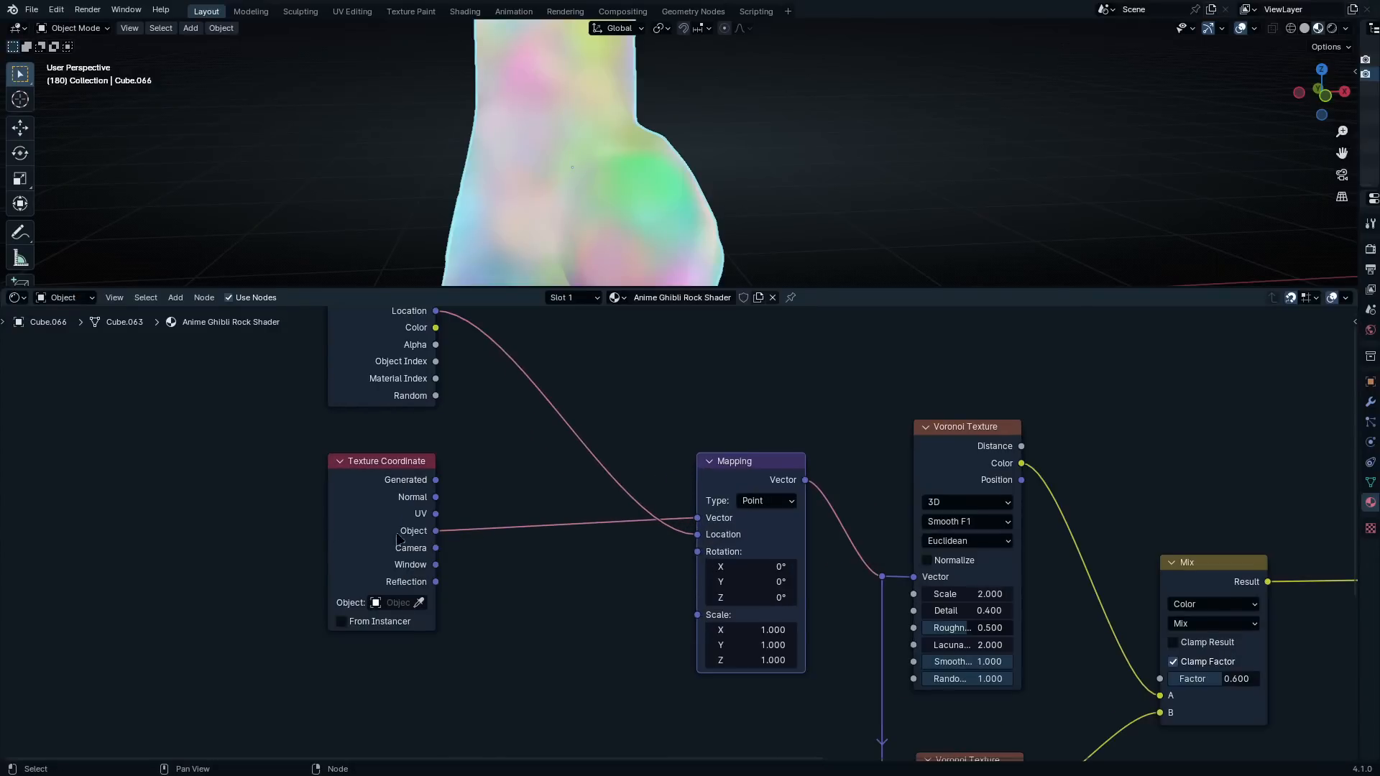
drag(359, 478, 329, 477)
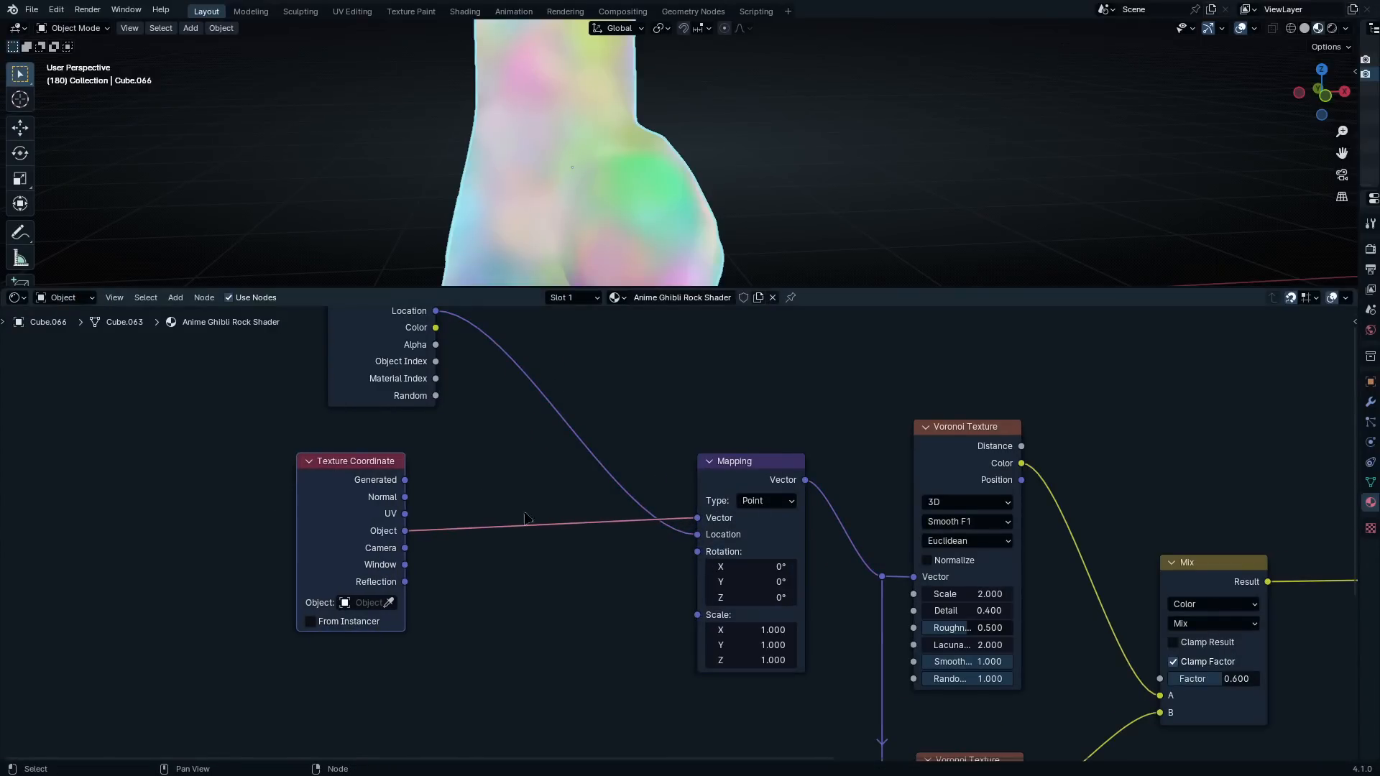
Duplicate the Mix node, place the copy between Texture Coordinate and Mapping, and set its blending mode to Soft Light
scroll(719, 533, up, 2)
middle_drag(537, 547, 768, 512)
scroll(777, 505, down, 2)
scroll(981, 493, down, 2)
middle_drag(967, 499, 680, 510)
scroll(680, 511, up, 2)
click(1157, 540)
key(shift+d)
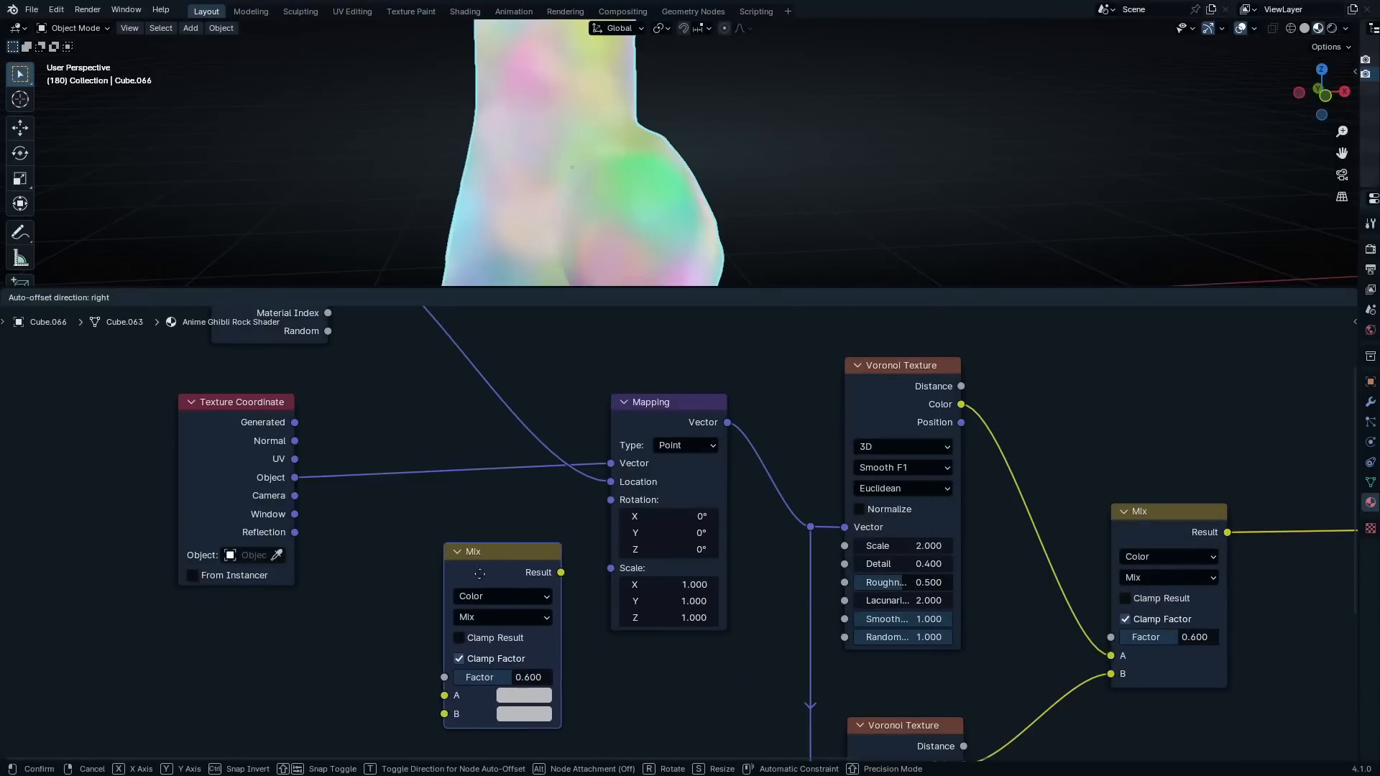
click(449, 578)
scroll(525, 538, up, 2)
middle_drag(525, 538, 604, 602)
click(511, 493)
click(632, 231)
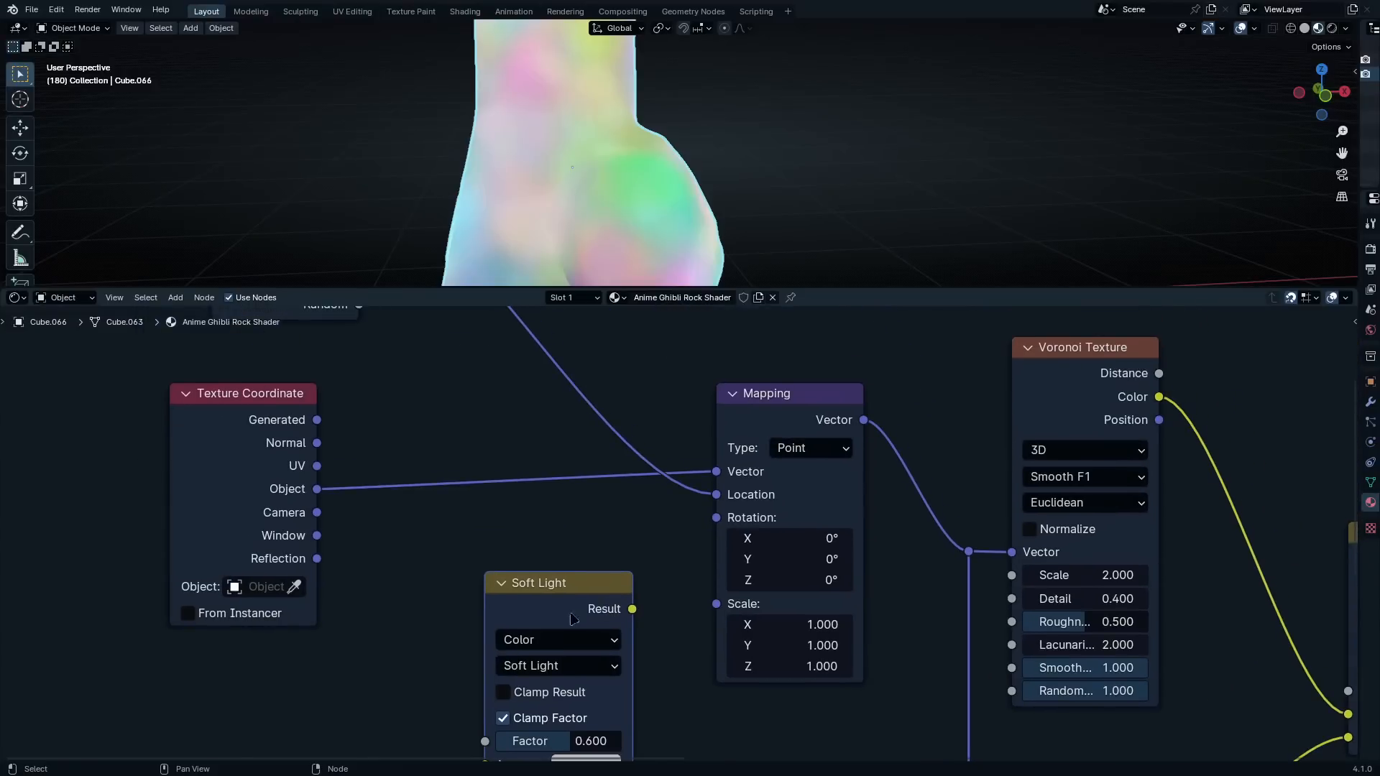
Insert the Soft Light node through its A input between Texture Coordinate's Object output and Mapping's Vector input, with its factor set to 1
drag(571, 614, 551, 570)
middle_drag(529, 638, 572, 533)
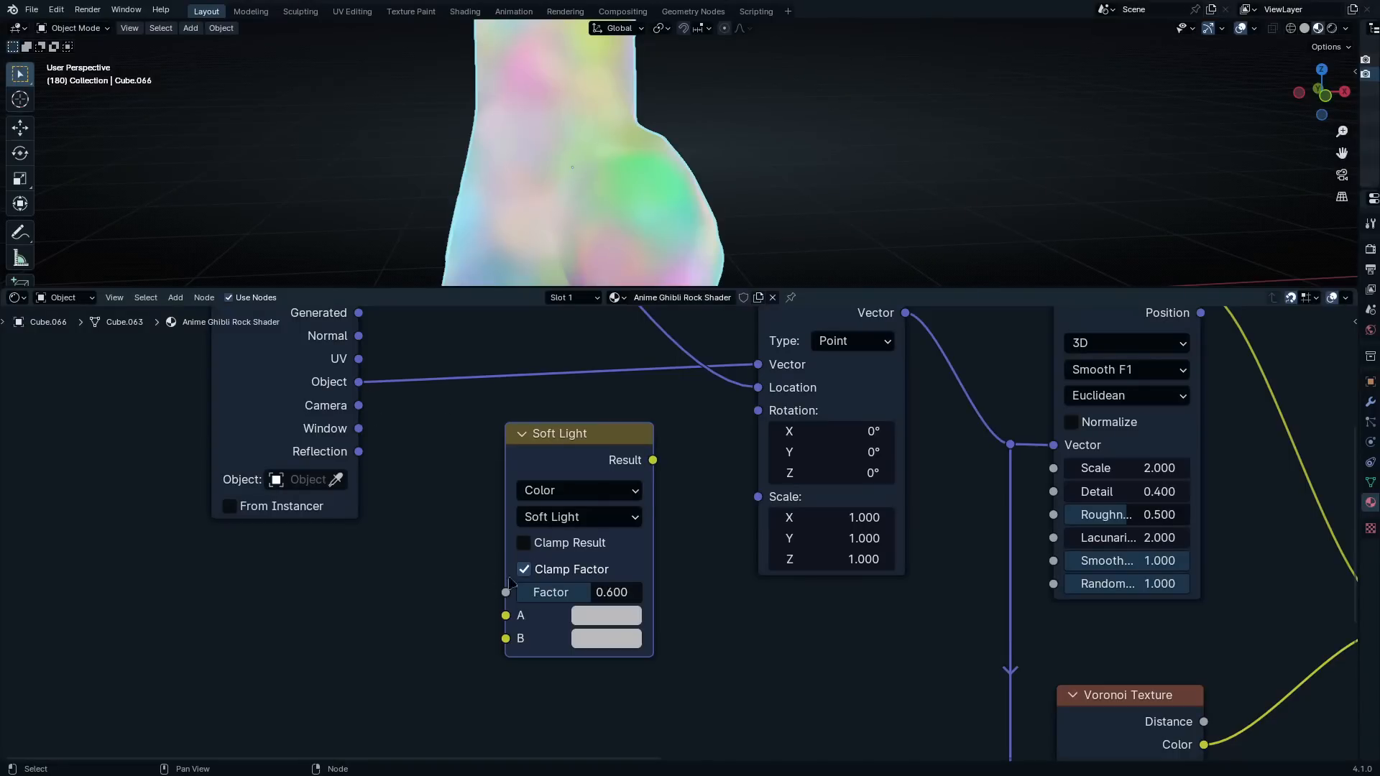
click(562, 518)
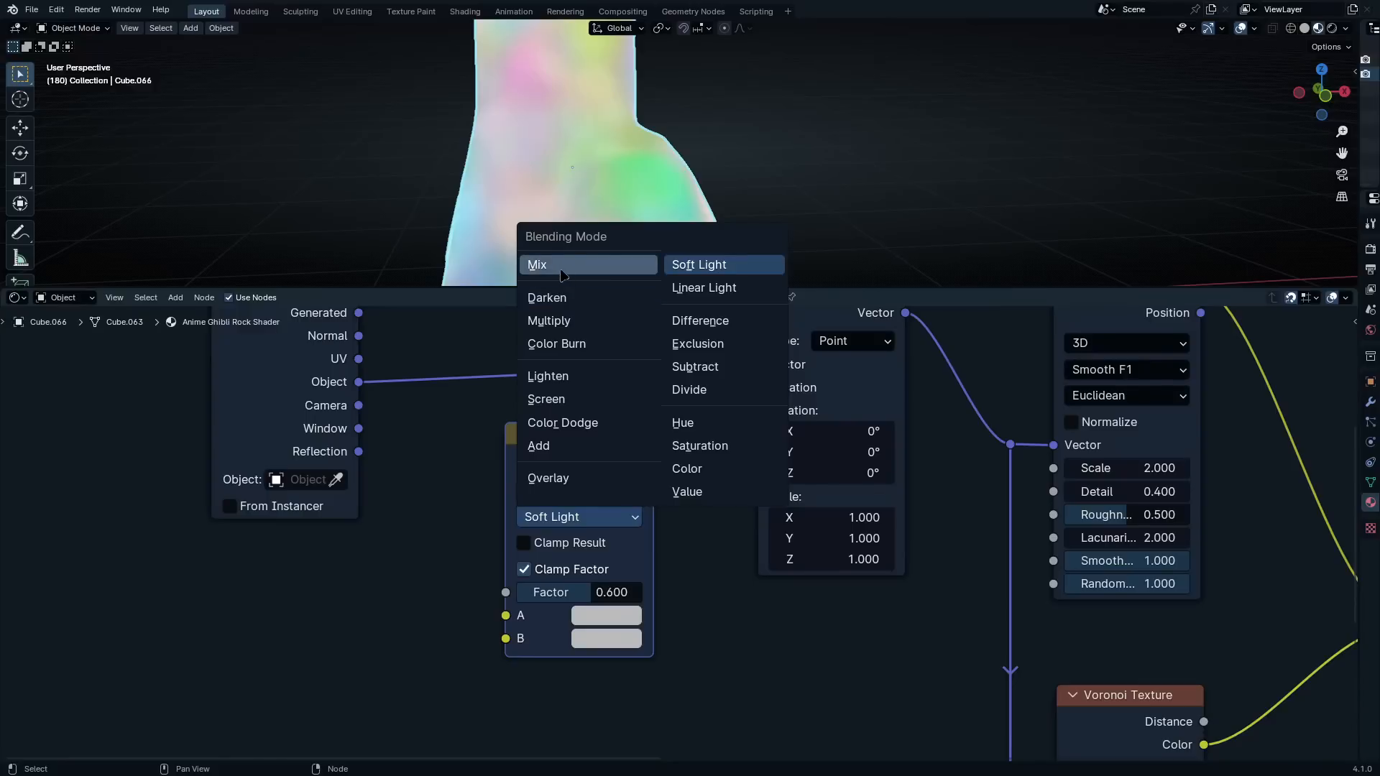
click(702, 276)
drag(544, 460, 511, 338)
middle_drag(536, 550, 557, 658)
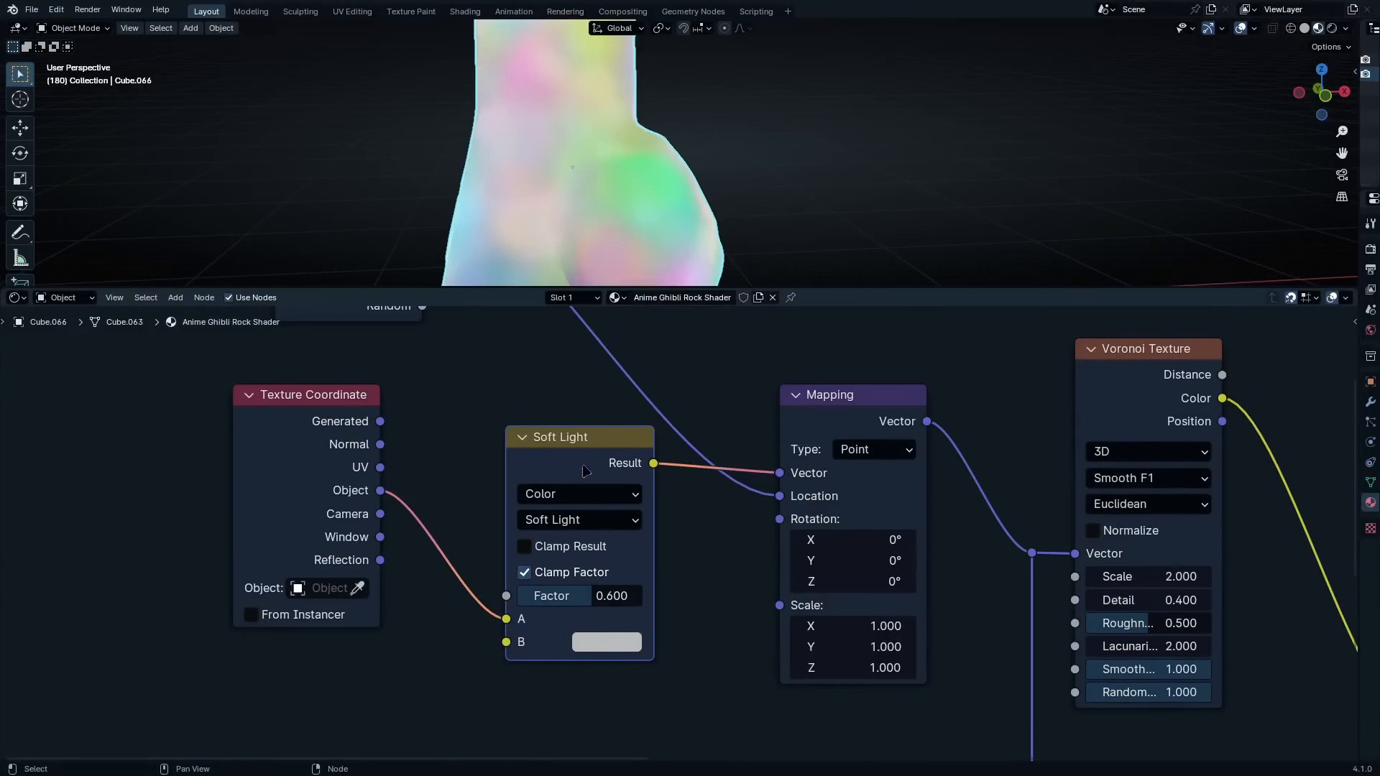
drag(583, 466, 581, 472)
drag(555, 603, 633, 603)
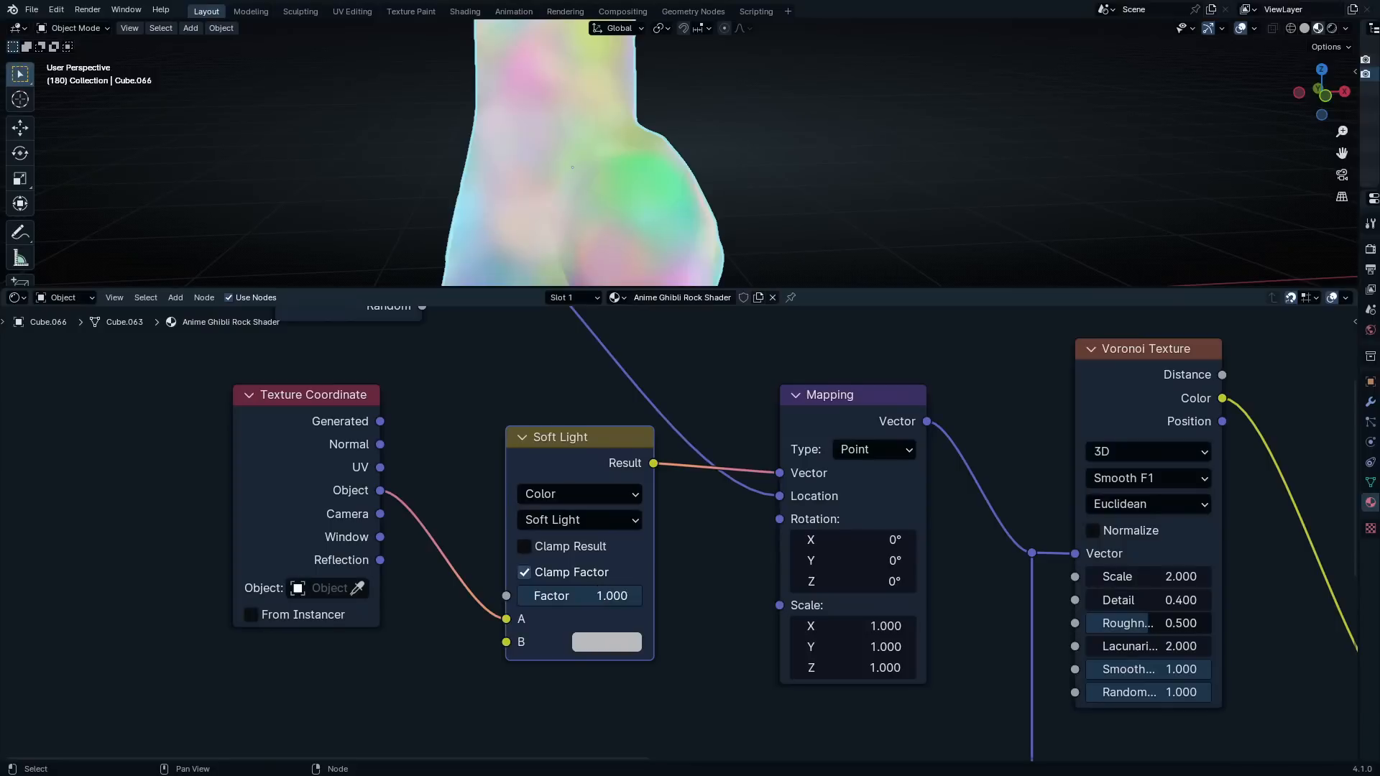
Add a Noise Texture below Texture Coordinate and connect its Fac output to the Soft Light node's B input
drag(507, 641, 430, 667)
middle_drag(546, 680, 812, 575)
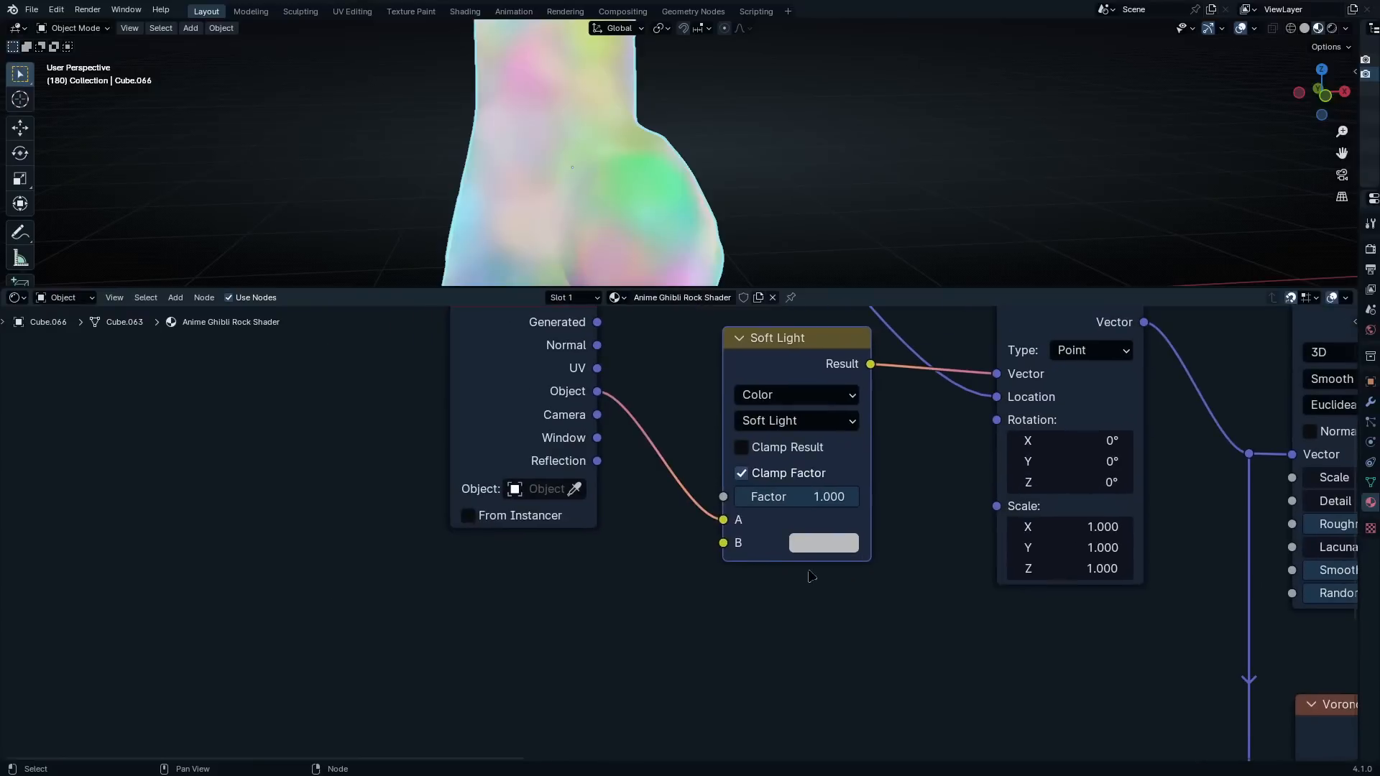
drag(723, 542, 355, 599)
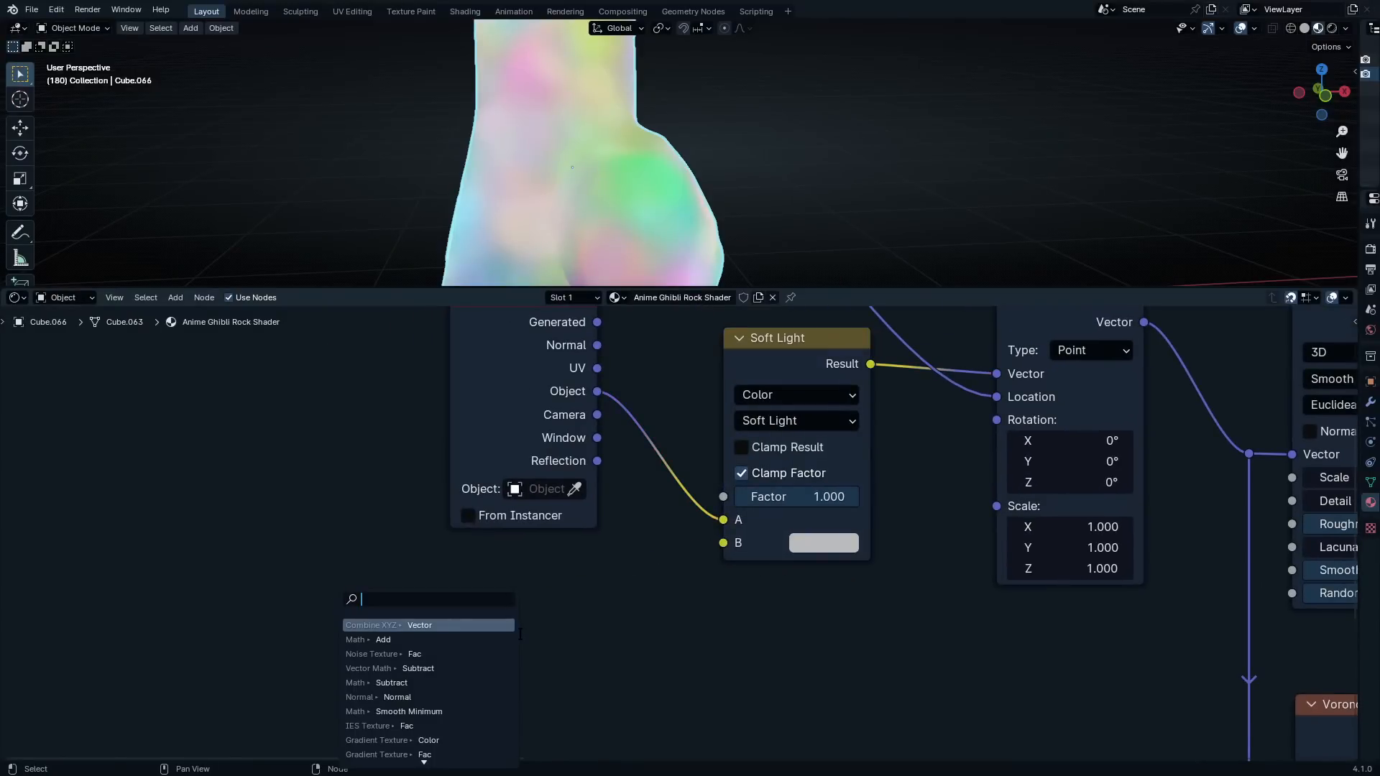
text(noise)
key(Return)
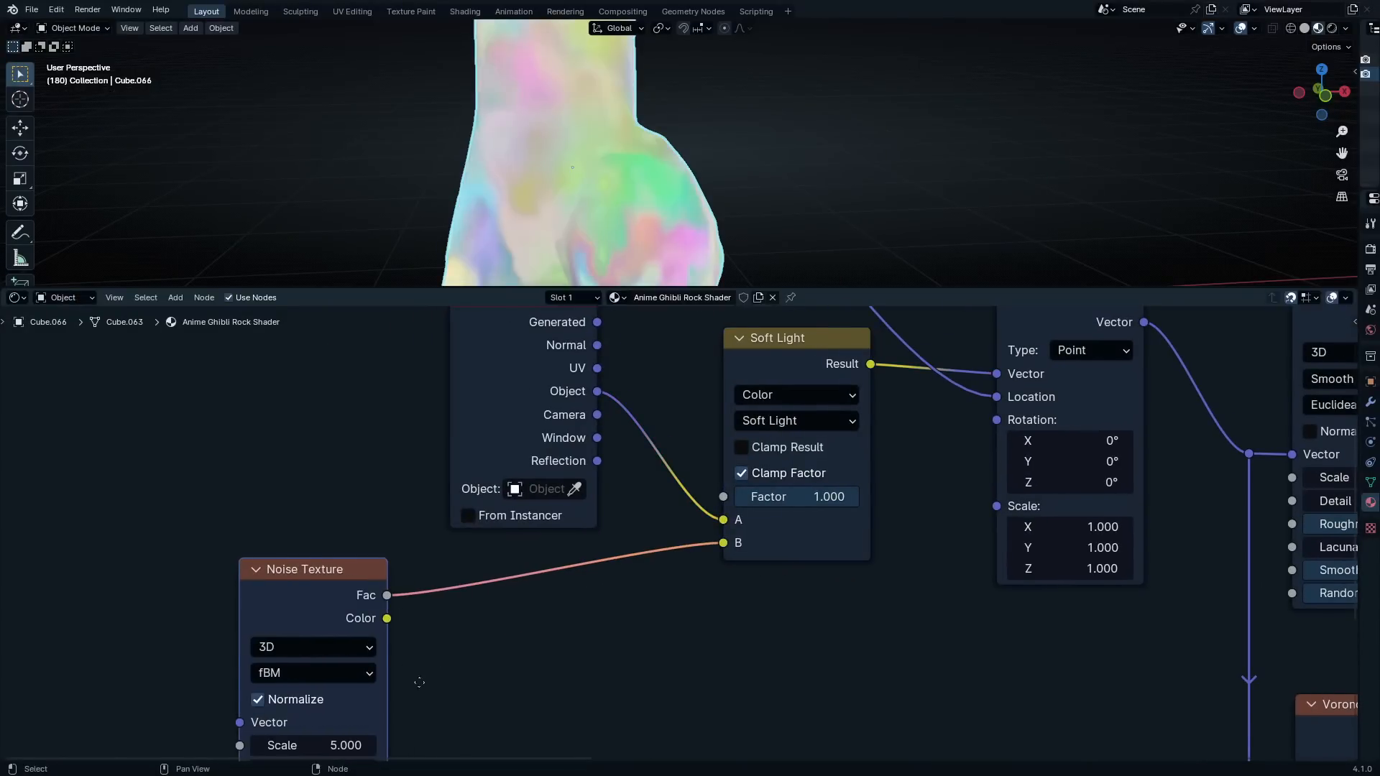
middle_drag(419, 682, 755, 586)
drag(655, 523, 666, 577)
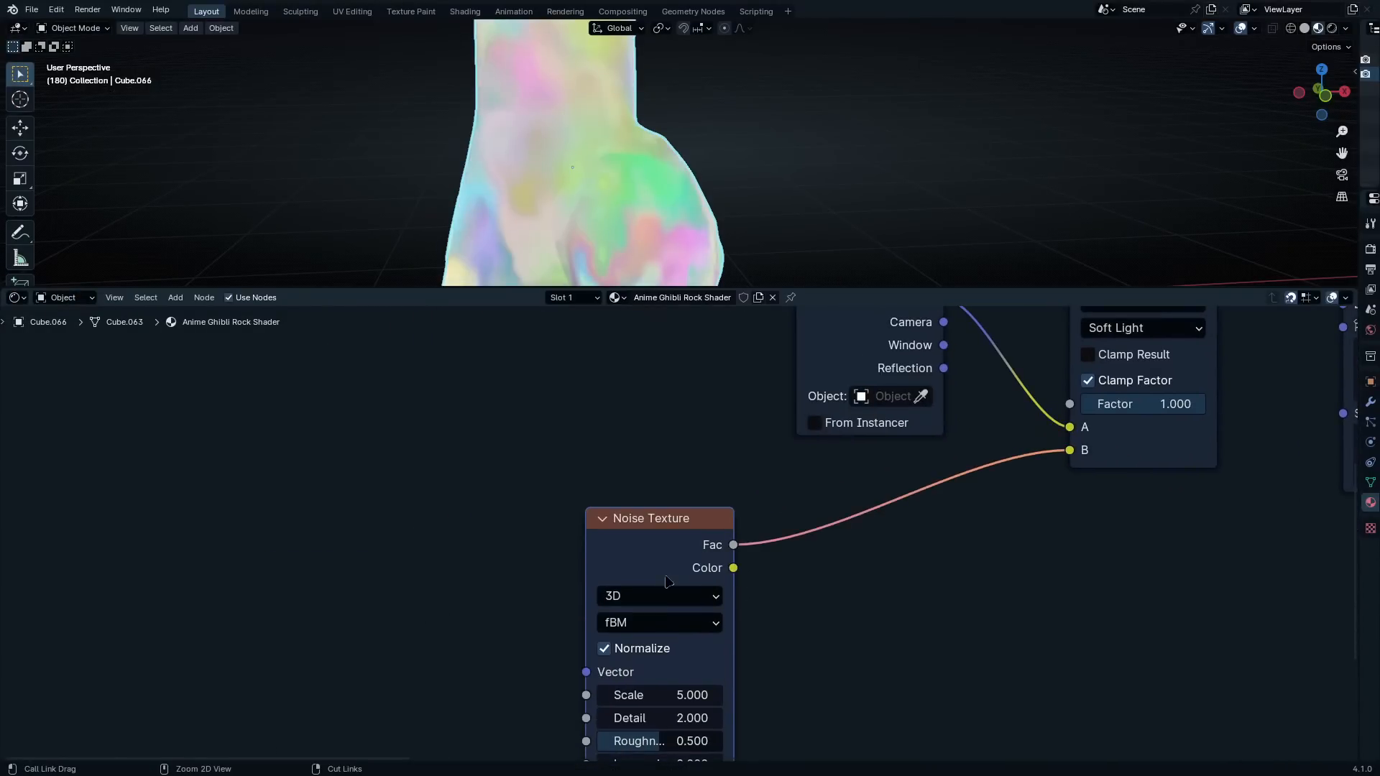
Add Mapping and Texture Coordinate nodes to the Noise Texture, driving Mapping's Vector input with the Object output
key(ctrl+t)
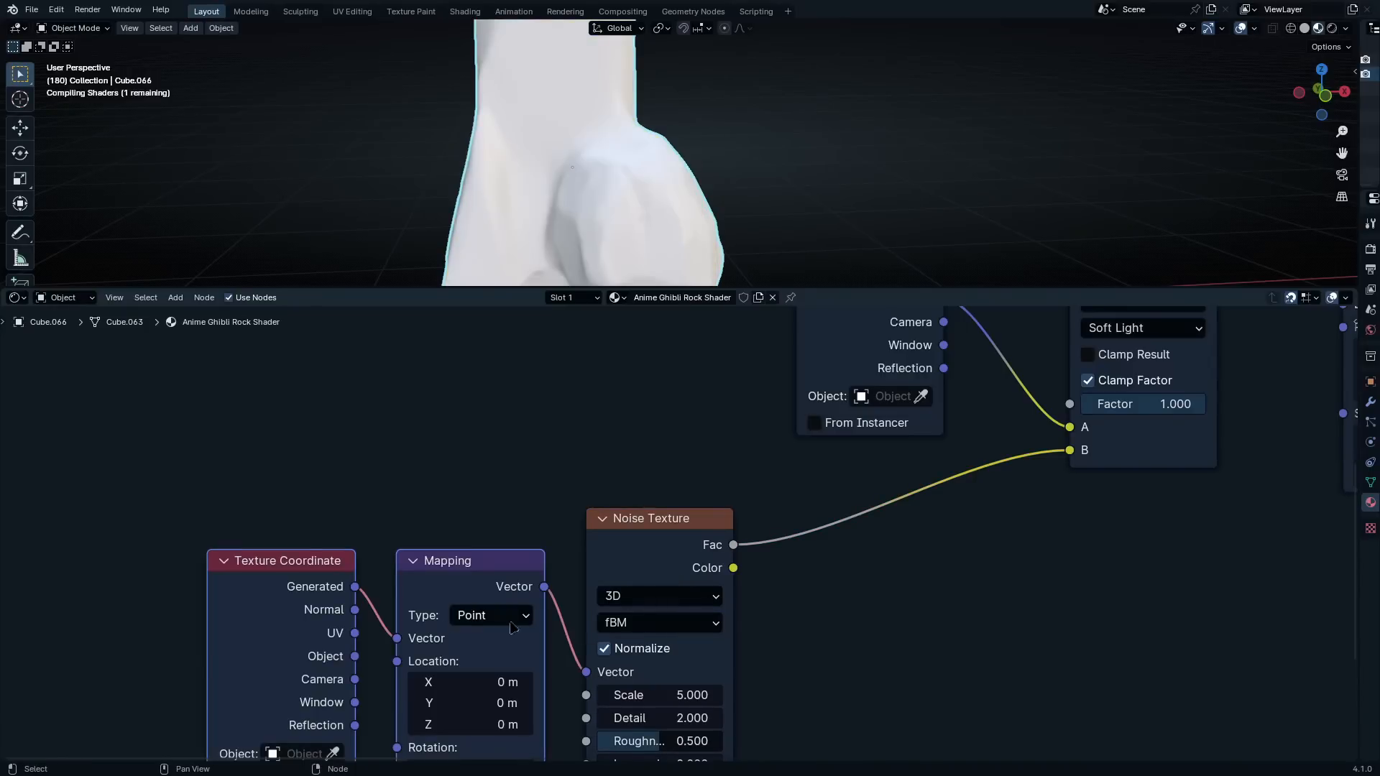
scroll(452, 631, up, 1)
middle_drag(451, 631, 552, 615)
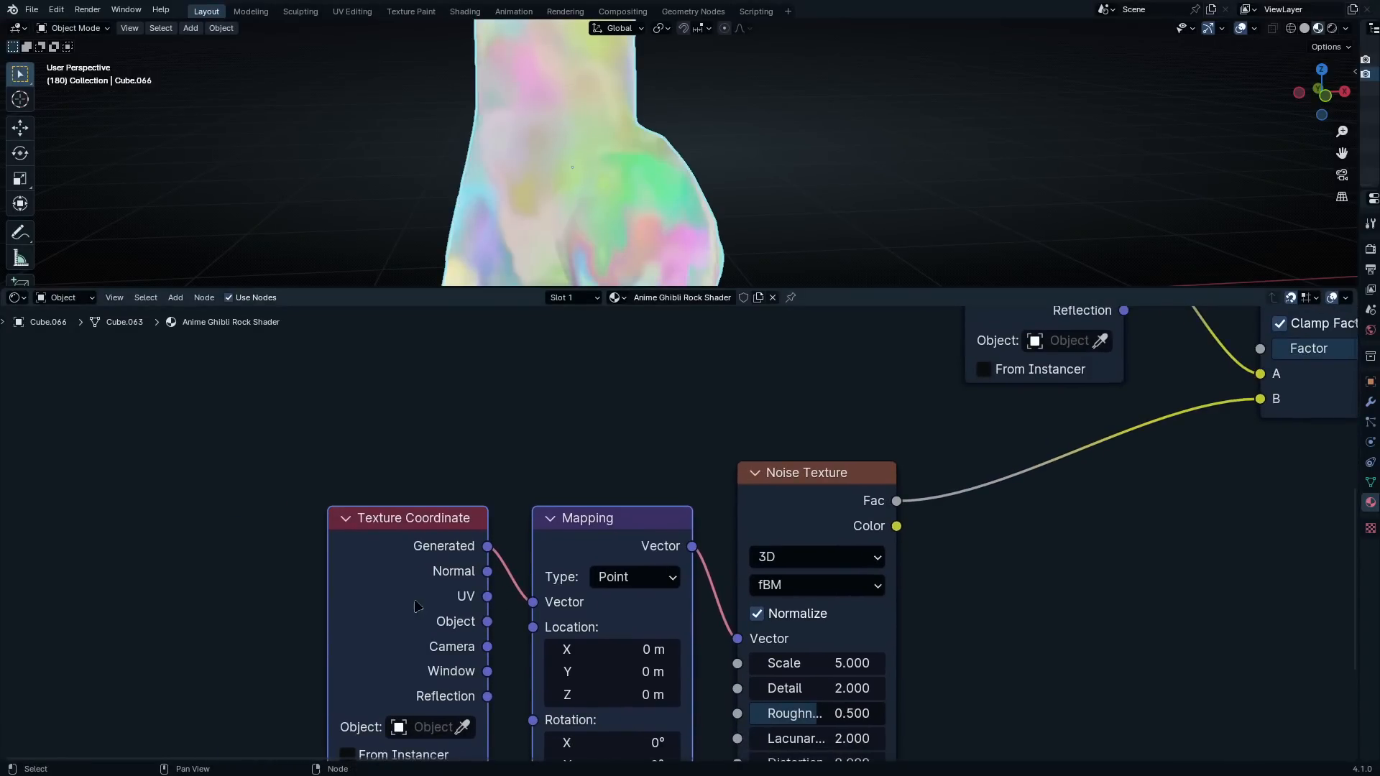
drag(416, 606, 579, 616)
scroll(1018, 504, up, 1)
middle_drag(1018, 504, 778, 489)
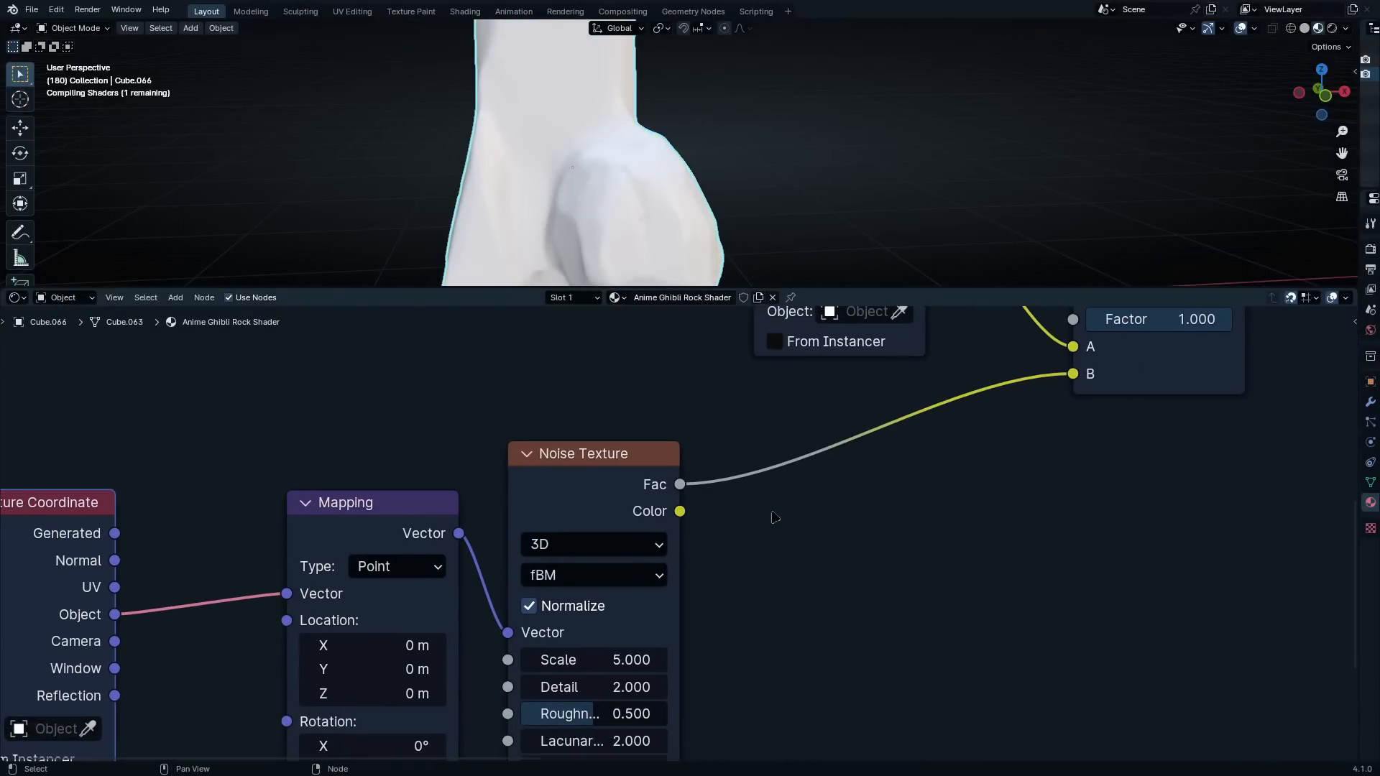
Insert a Color Ramp between the Noise Texture's Fac output and the Soft Light node's B input
scroll(772, 512, down, 4)
key(q)
key(c)
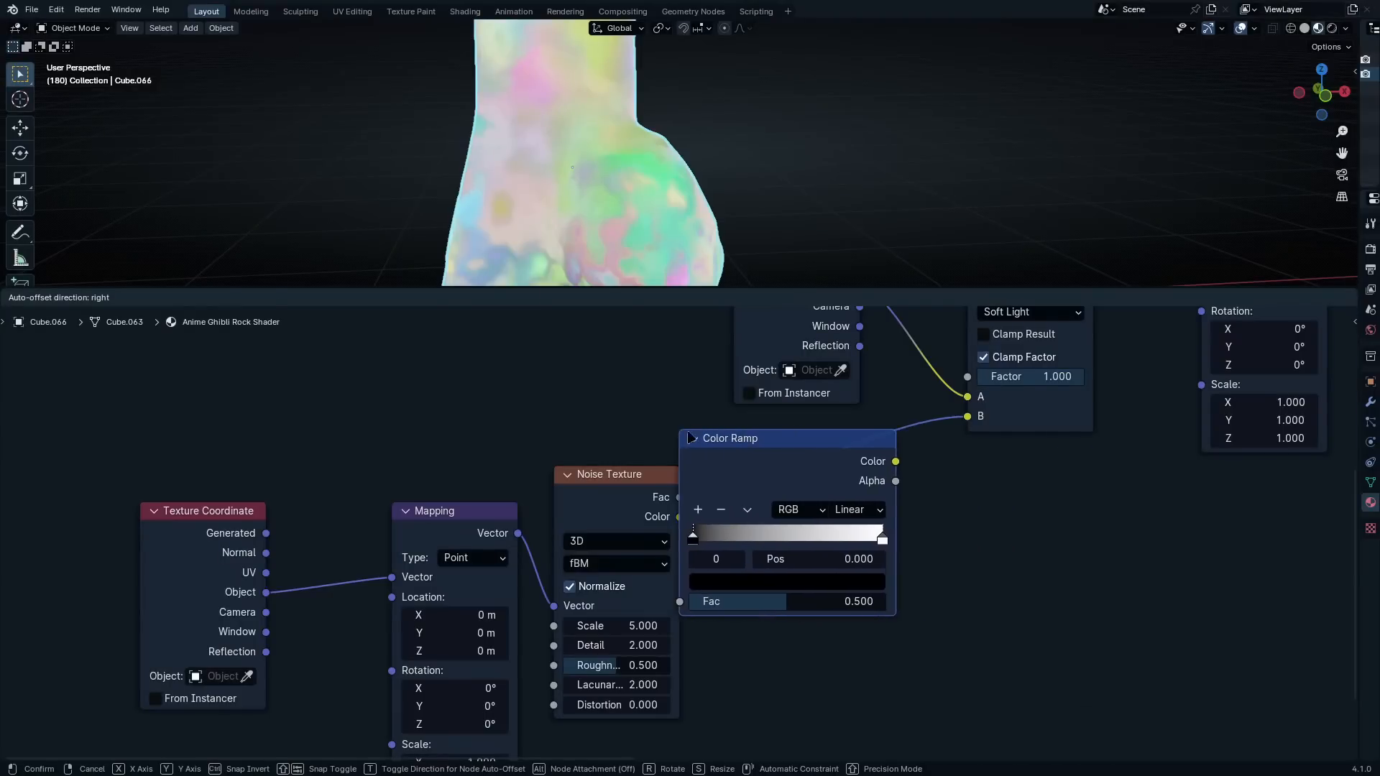
click(763, 437)
drag(878, 479, 842, 497)
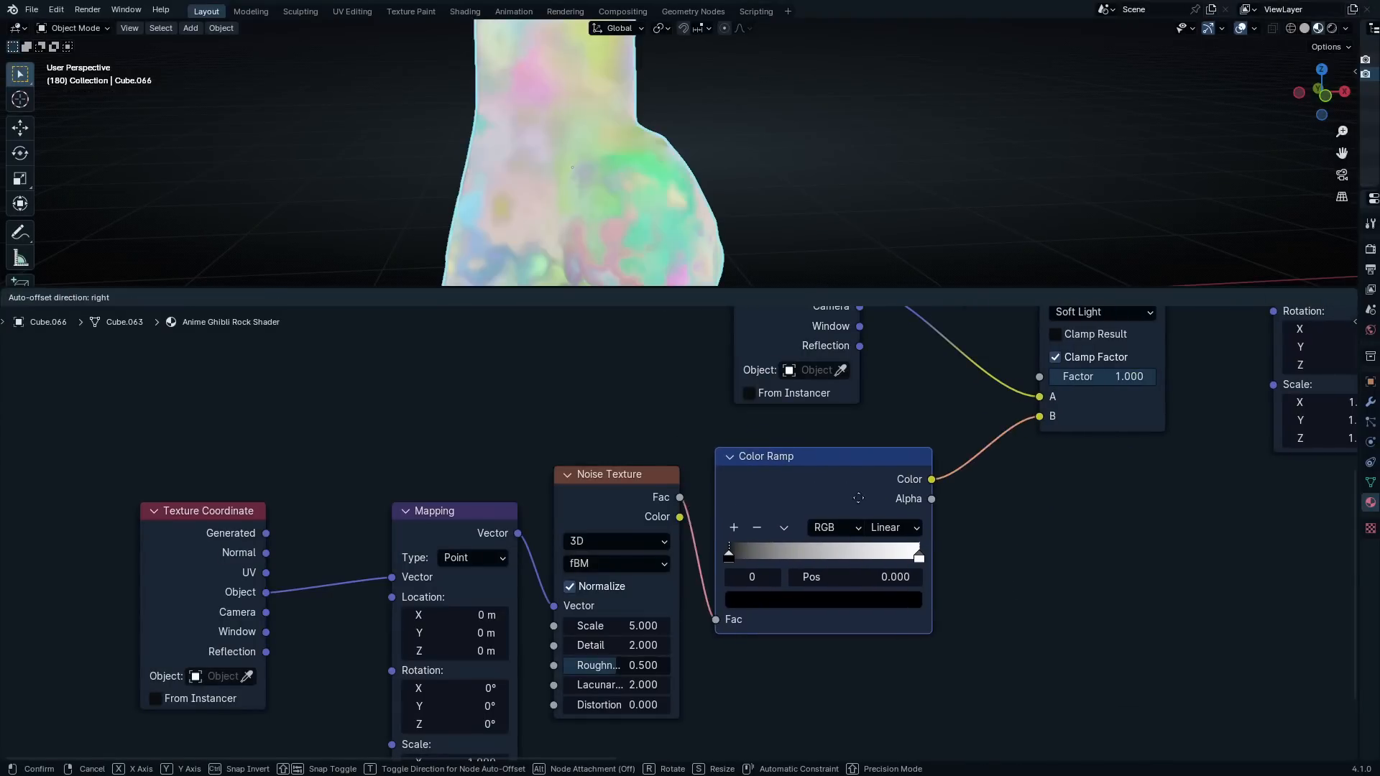
middle_drag(716, 214, 735, 191)
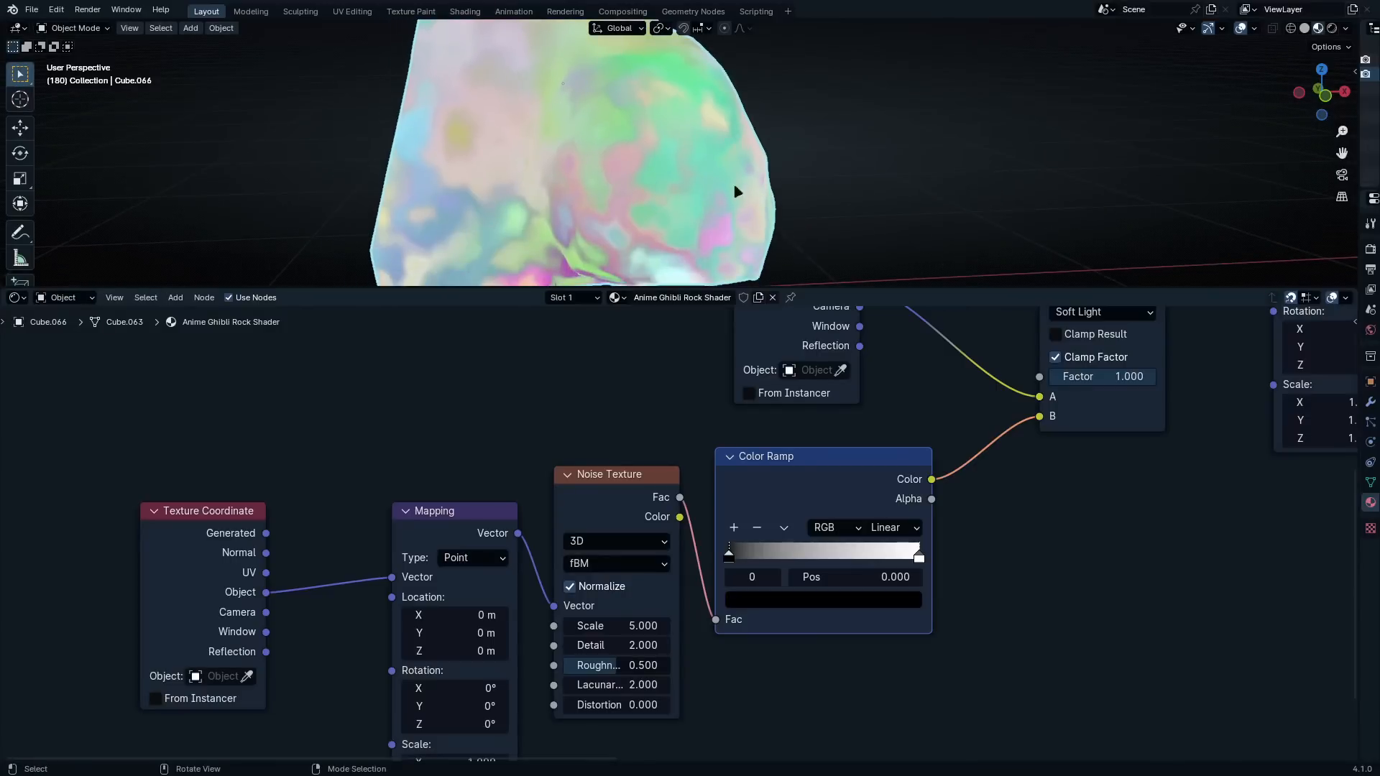
Set the Noise Texture's scale to 4.7
scroll(571, 508, up, 2)
scroll(571, 508, up, 1)
click(602, 528)
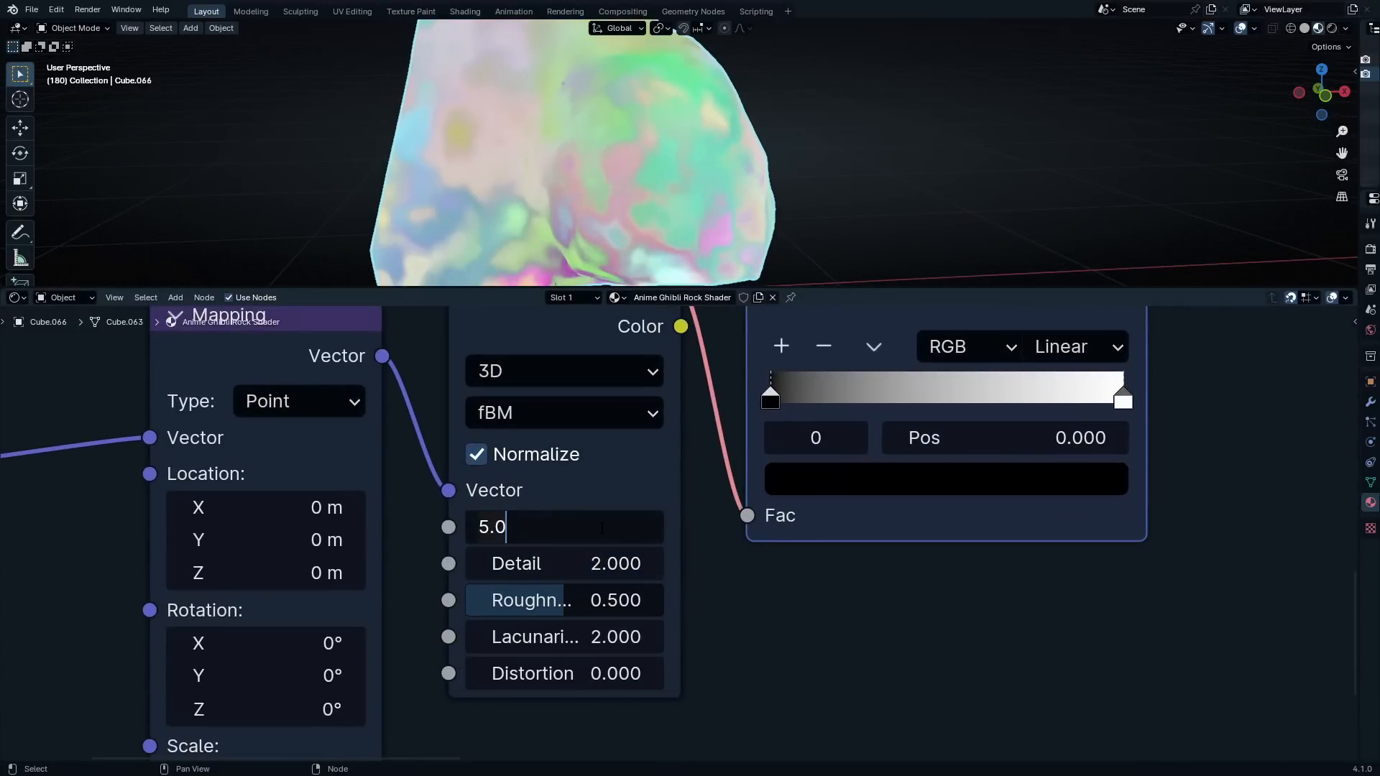
key(BackSpace)
key(BackSpace)
key(BackSpace)
text(4.7)
key(Return)
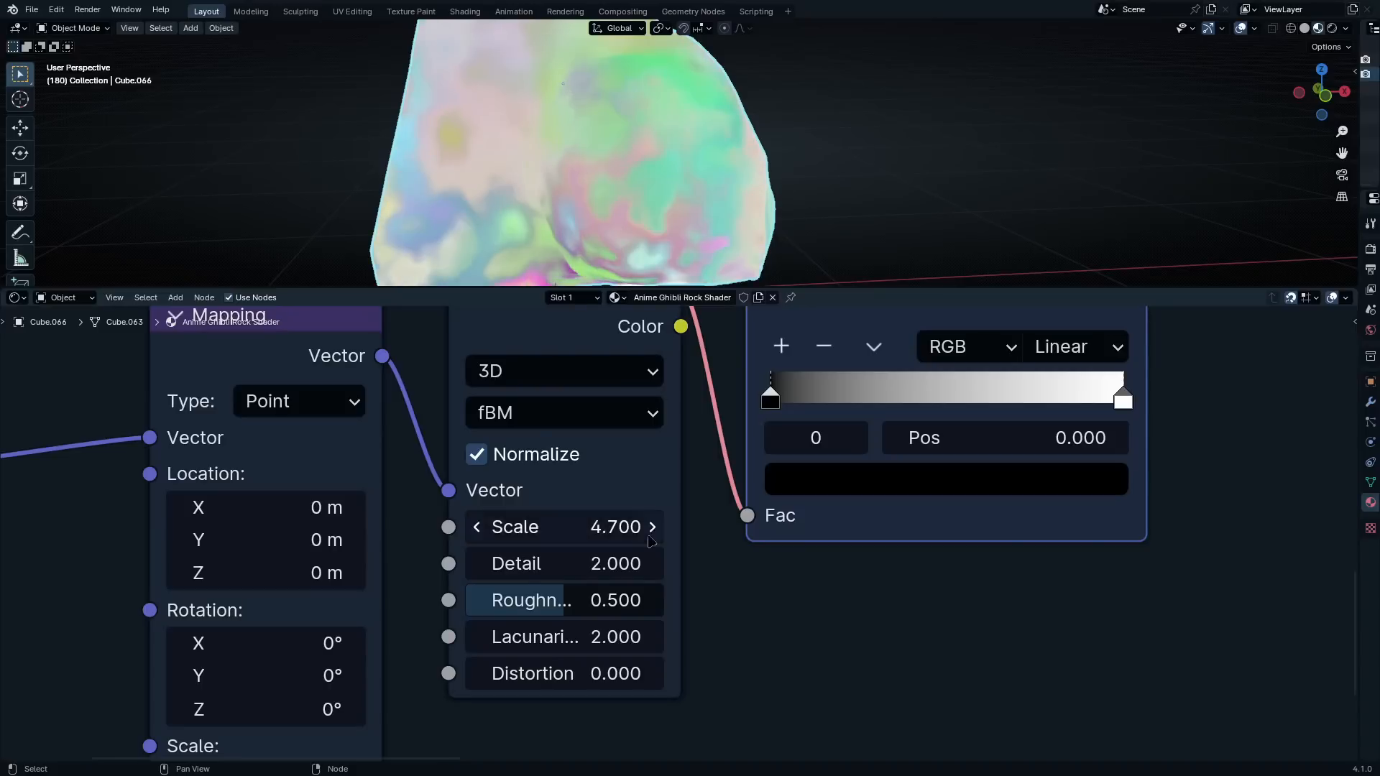
Set the Noise Texture's detail to 15 and its lacunarity to 2.3
click(605, 567)
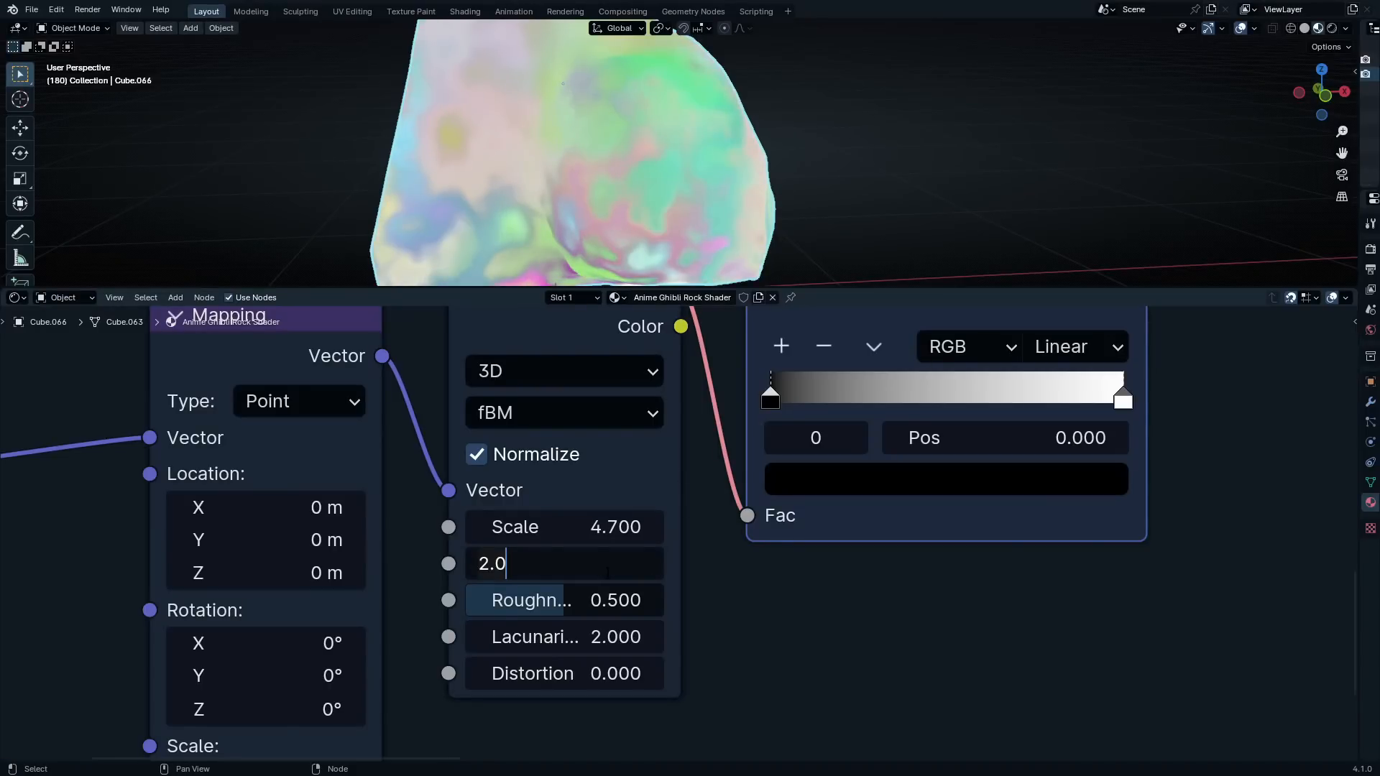
key(BackSpace)
key(BackSpace)
key(BackSpace)
text(15)
key(Return)
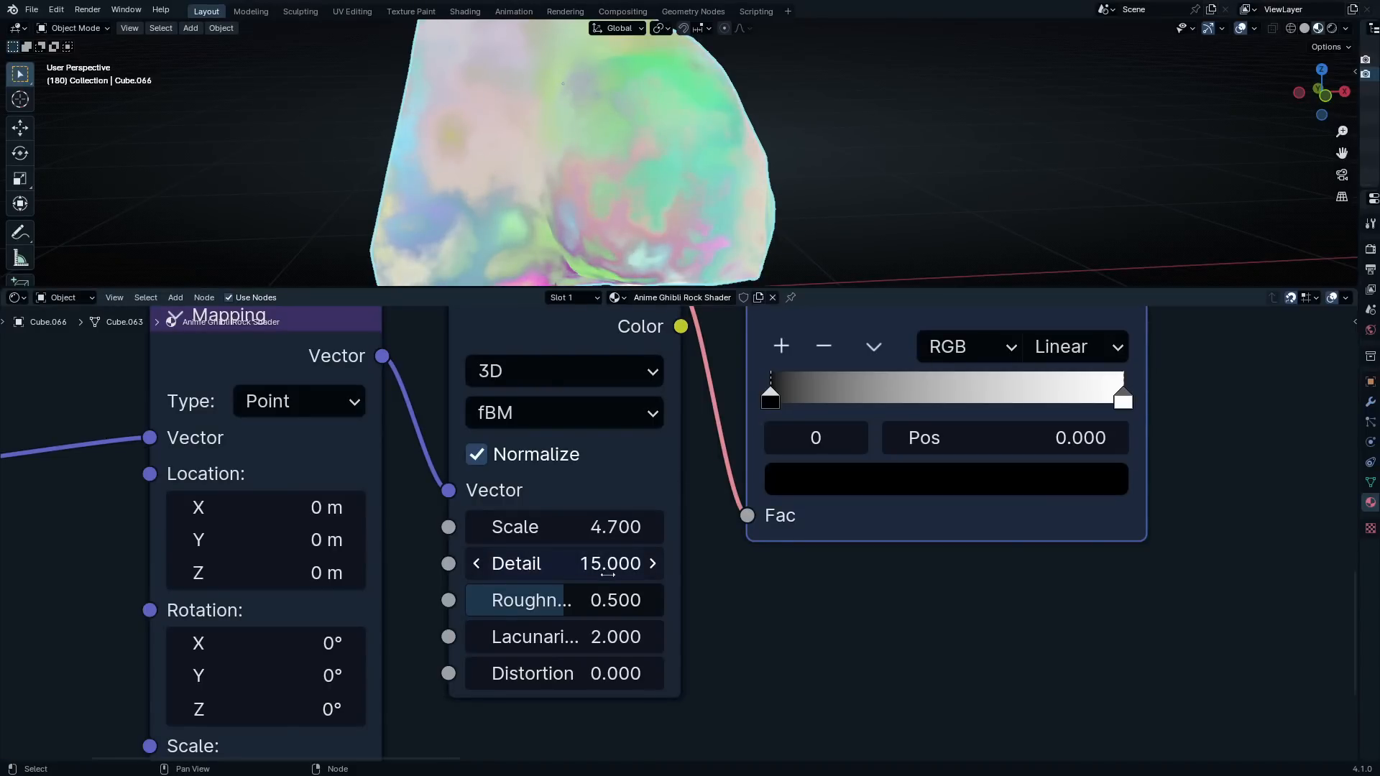
click(593, 635)
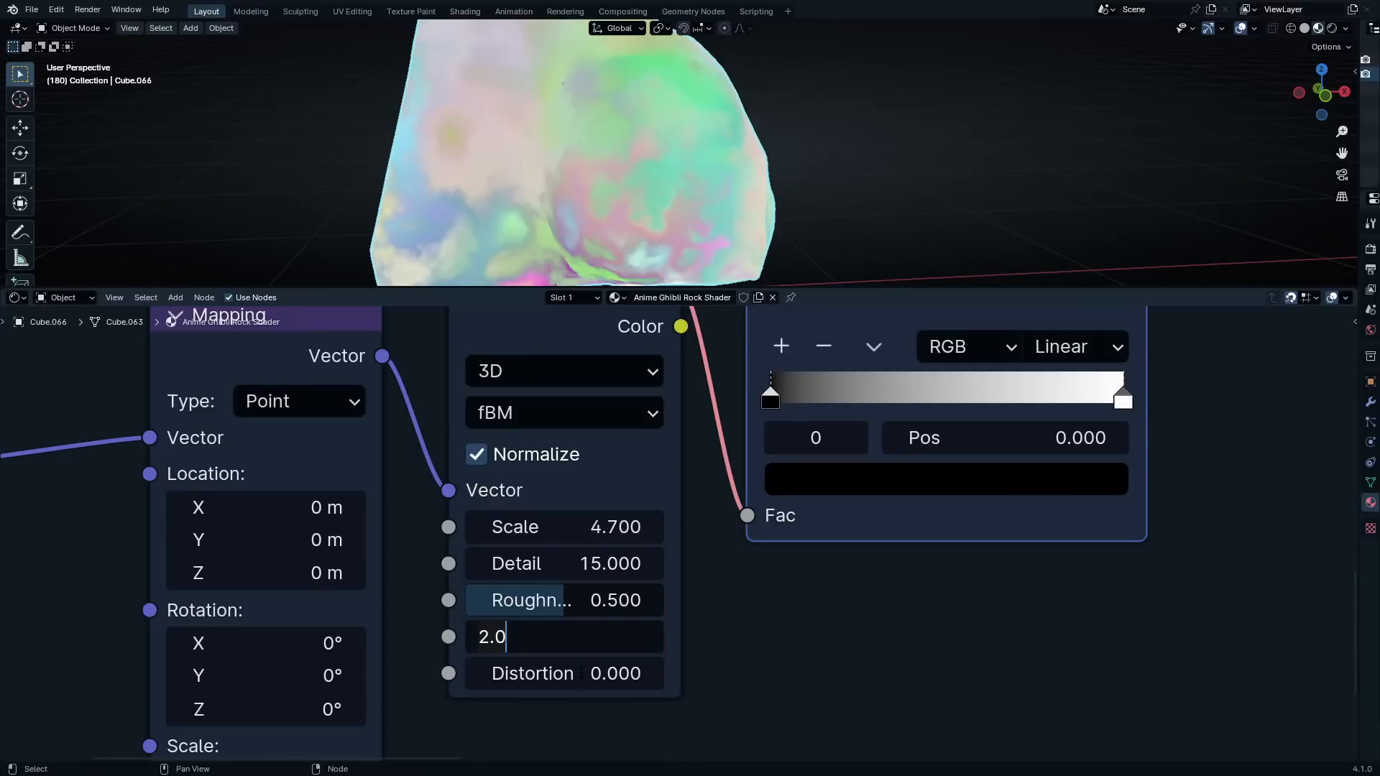
key(BackSpace)
text(3)
key(Return)
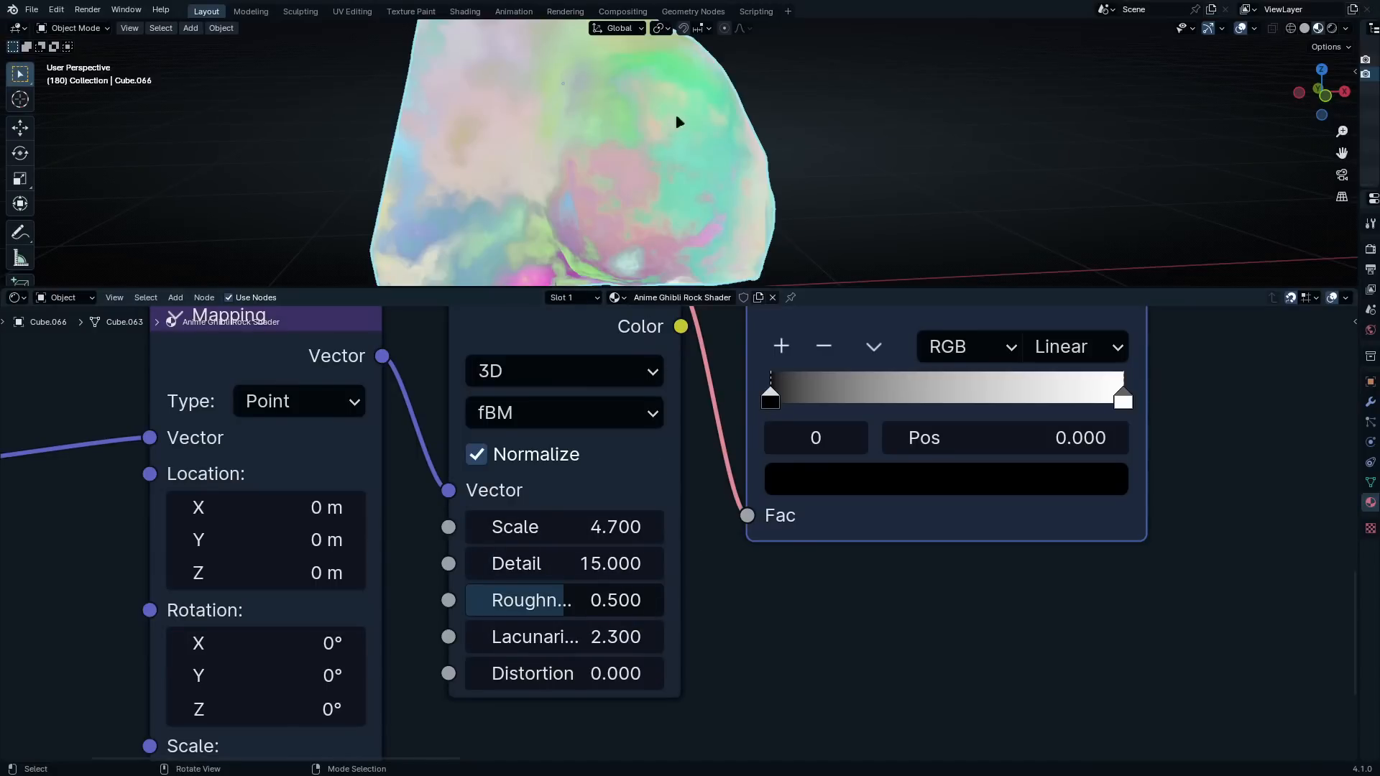
Shift the black stop of the Noise Texture's Color Ramp to about position 0.105
middle_drag(679, 123, 847, 256)
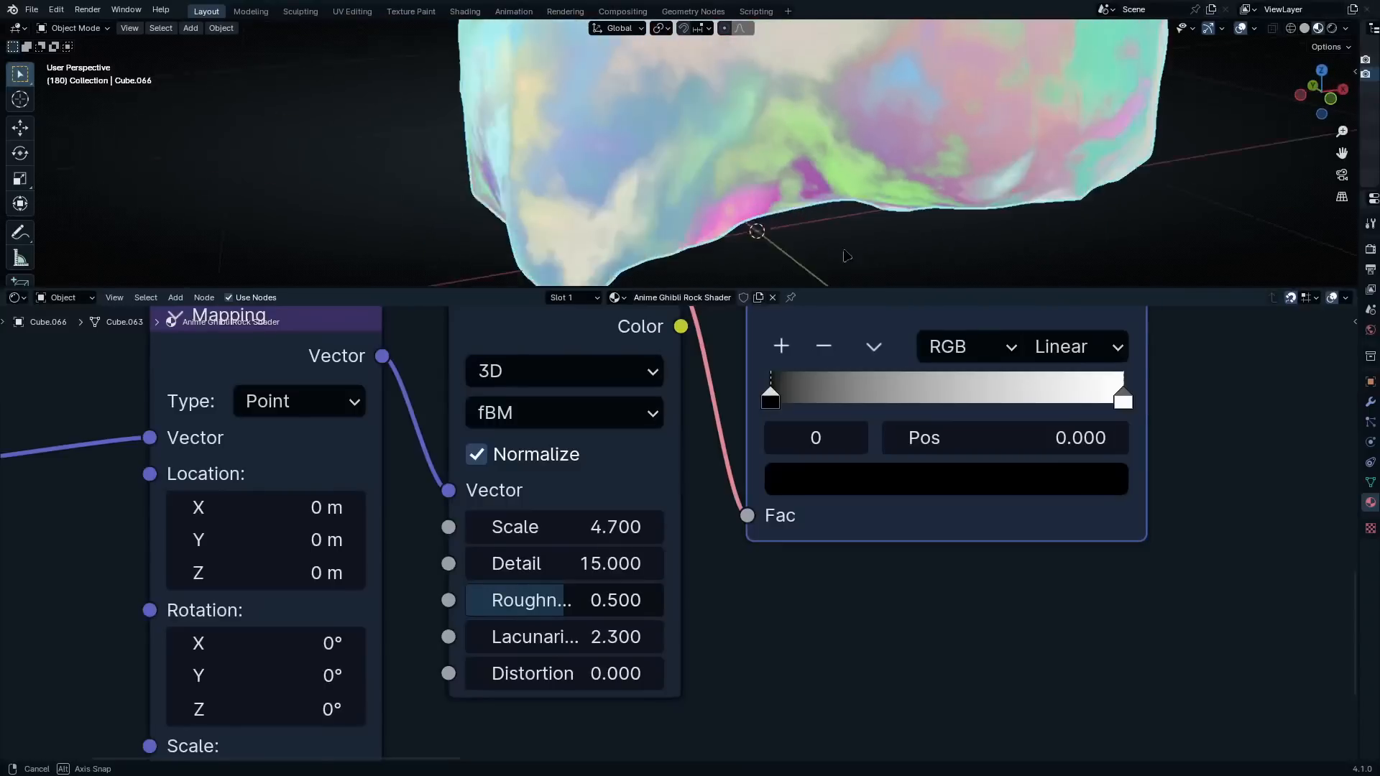
scroll(871, 133, down, 6)
middle_drag(871, 133, 804, 172)
scroll(798, 126, up, 3)
middle_drag(796, 121, 832, 230)
scroll(874, 478, down, 4)
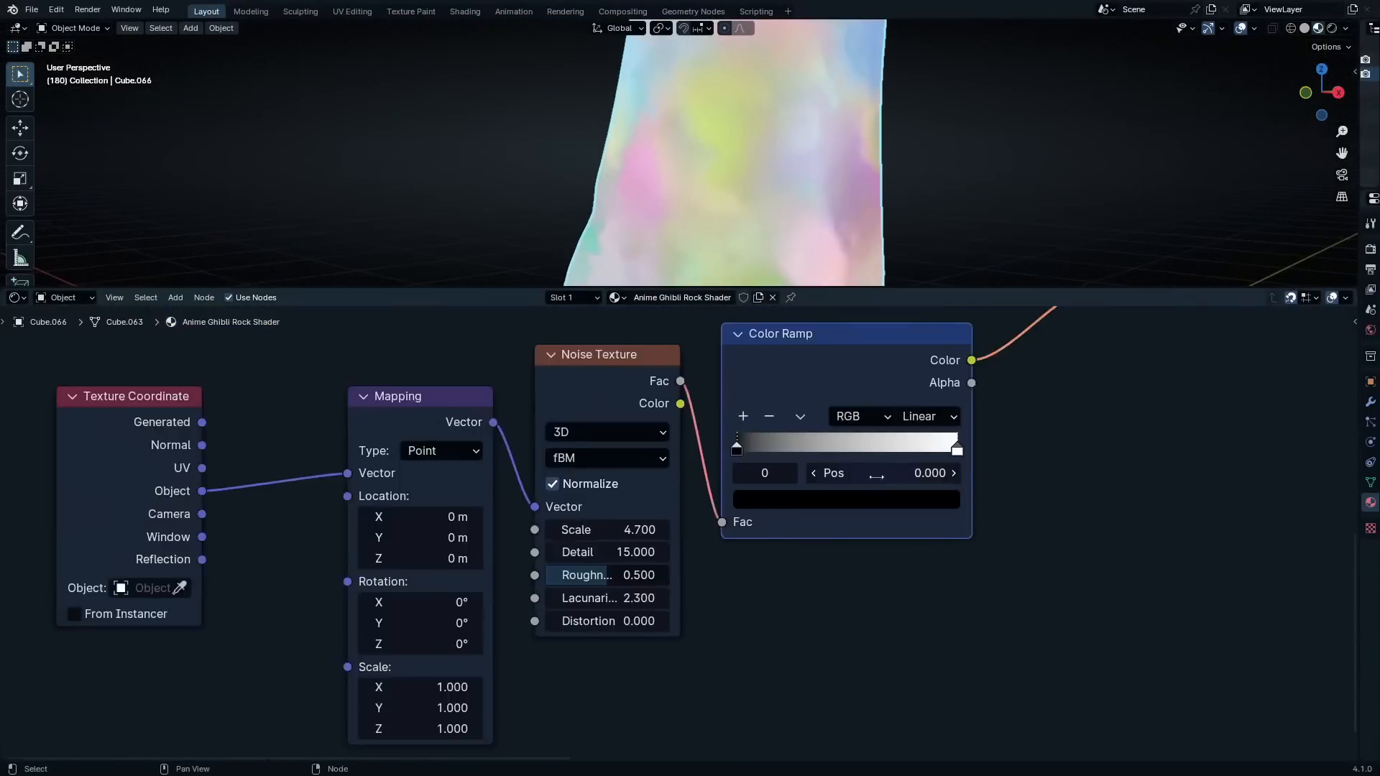
scroll(796, 340, up, 4)
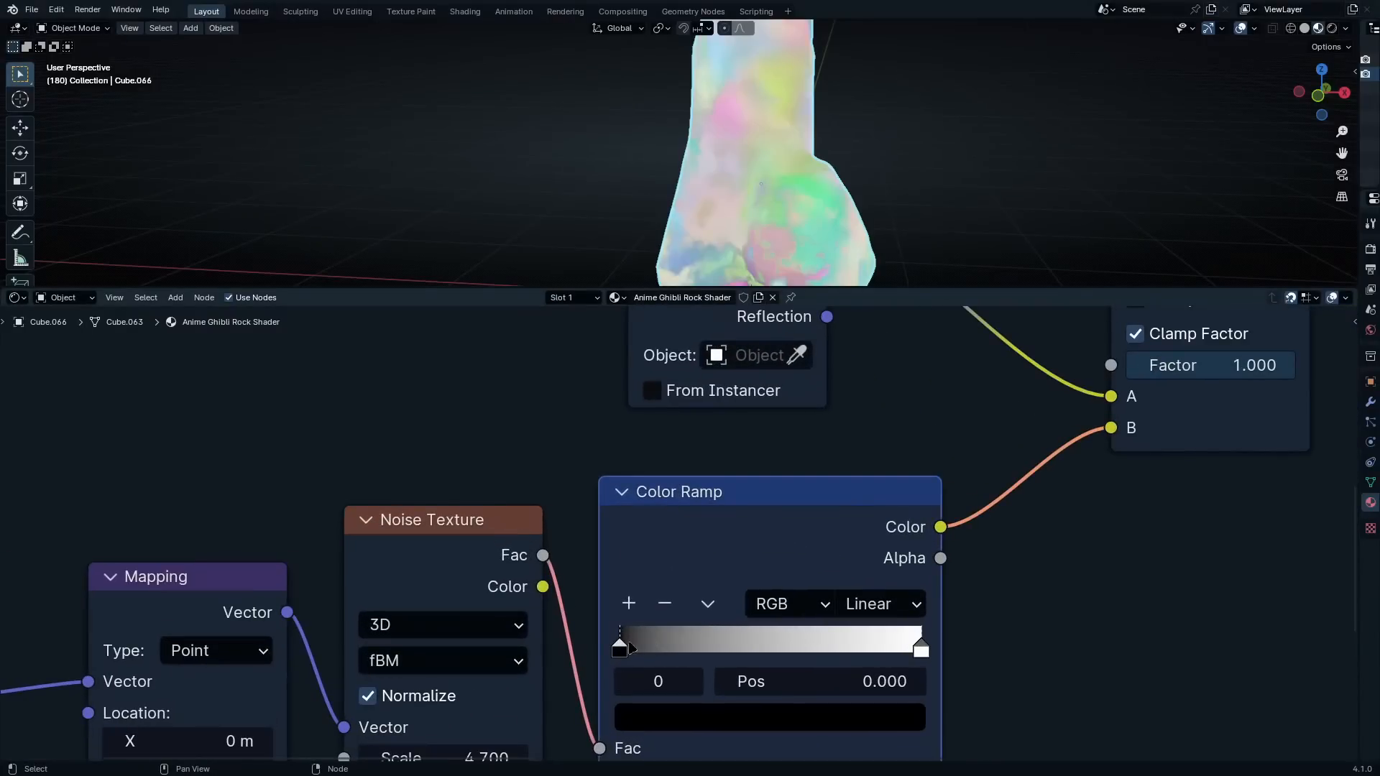
mouse_move(630, 649)
mouse_down()
mouse_move(669, 651)
mouse_move(620, 652)
mouse_move(655, 663)
mouse_move(651, 650)
mouse_up()
middle_drag(841, 201, 742, 191)
mouse_move(651, 642)
mouse_down()
mouse_move(623, 642)
mouse_move(661, 643)
mouse_move(639, 652)
mouse_up()
scroll(856, 89, down, 4)
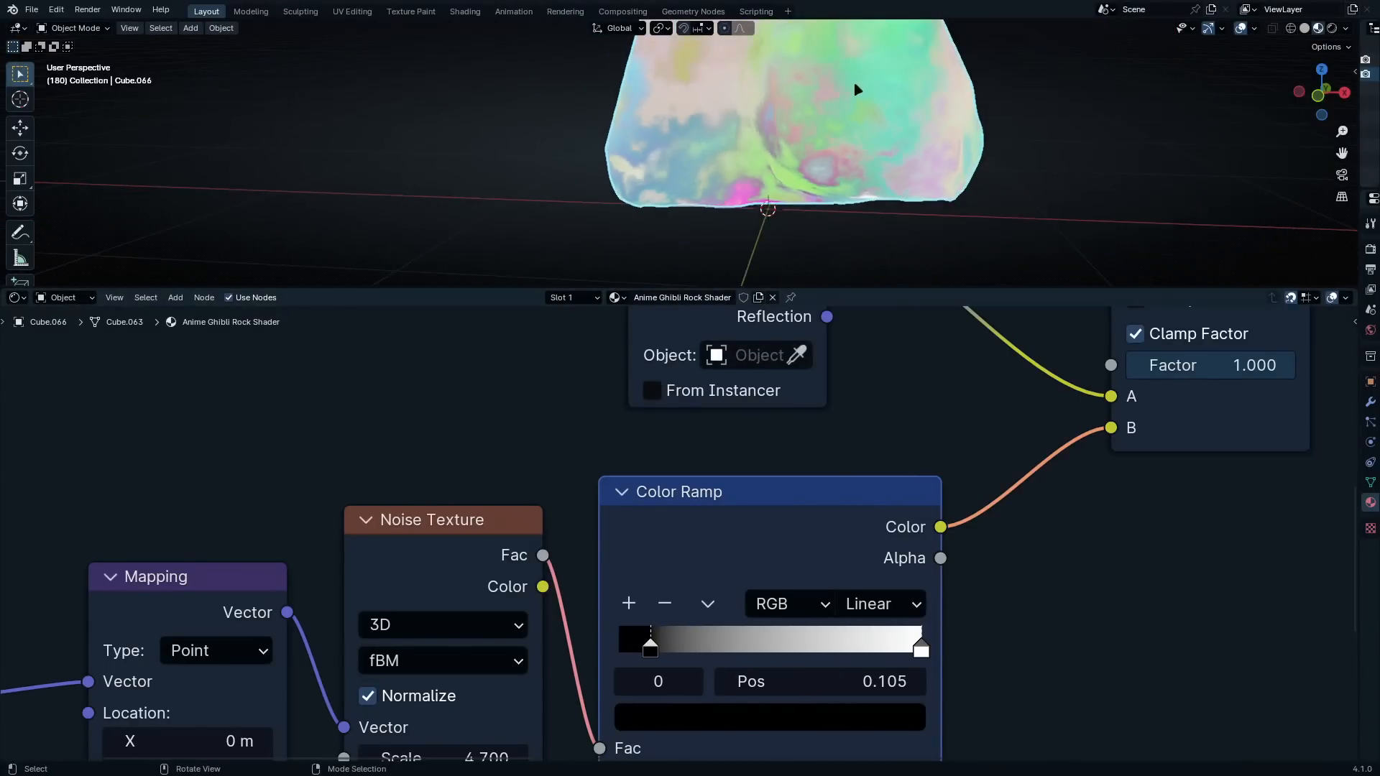
Move the Principled BSDF and Material Output nodes farther along X, leaving wide space after the Mix node
shift+middle_drag(856, 89, 844, 178)
scroll(868, 620, down, 1)
scroll(868, 620, down, 3)
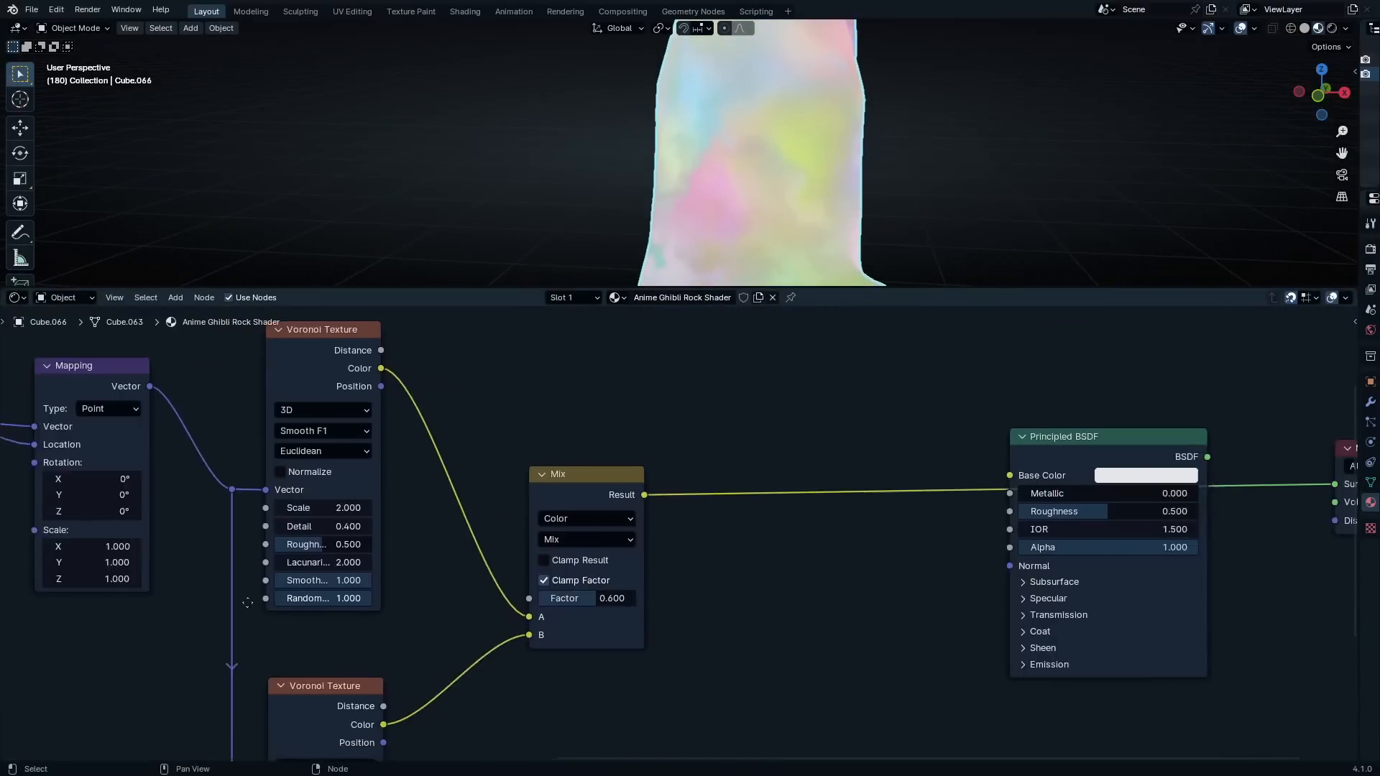
drag(900, 401, 1177, 579)
scroll(1150, 574, down, 3)
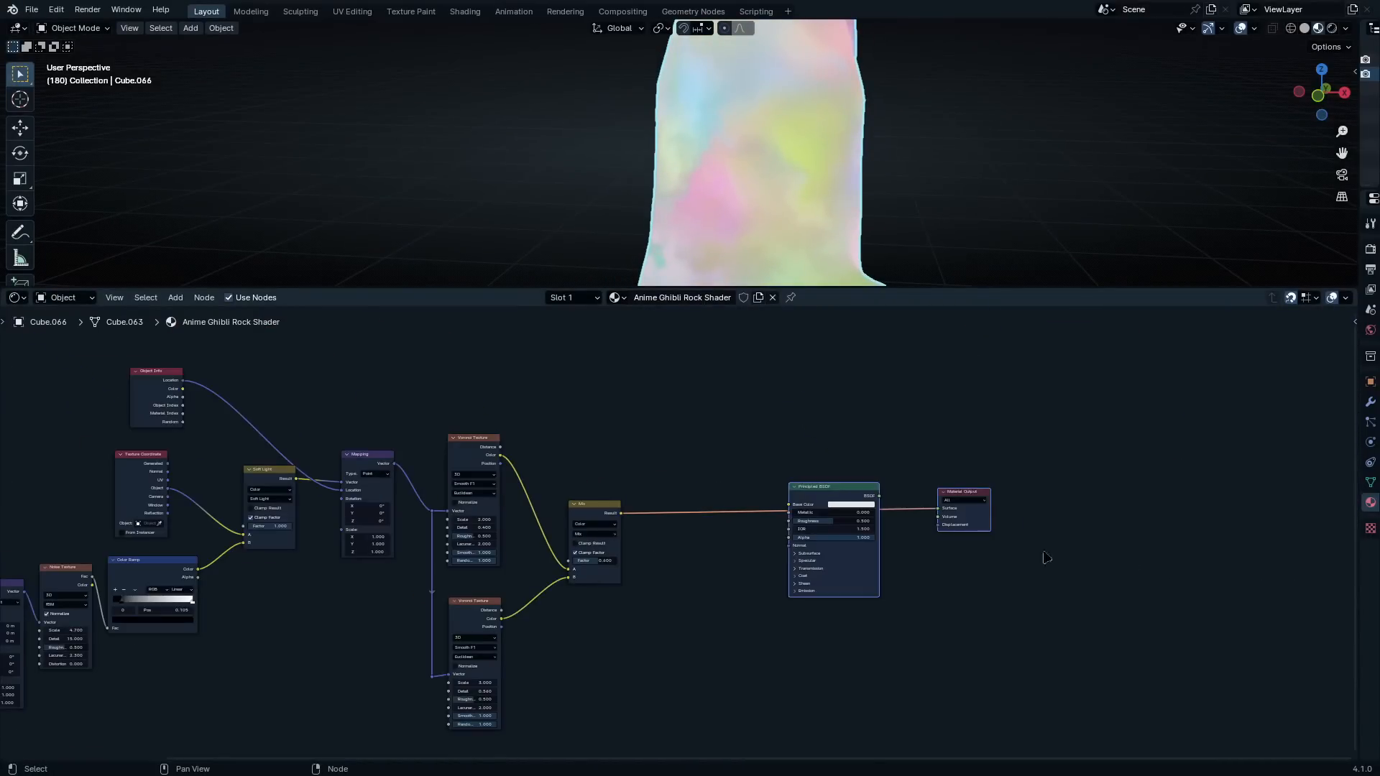
key(g)
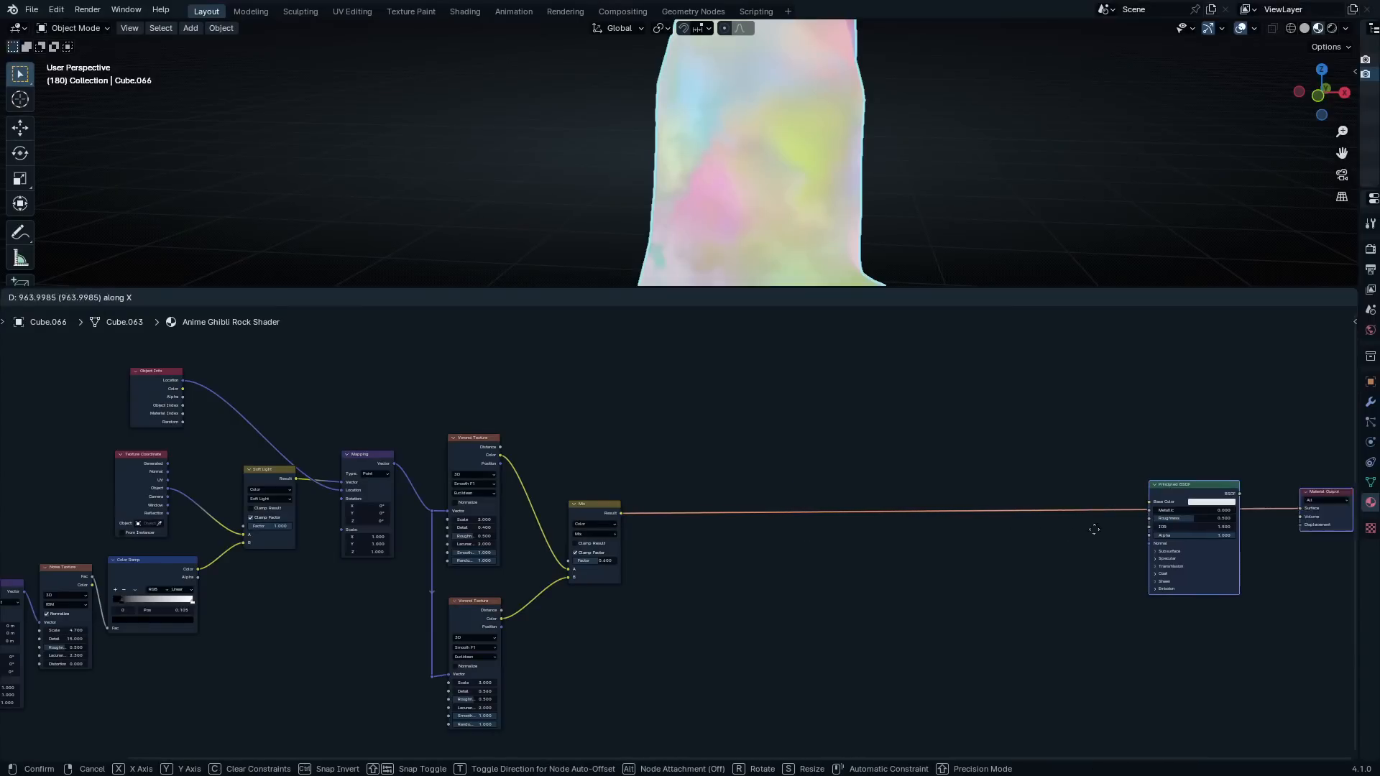
click(1132, 529)
Insert a Color Ramp between the Mix node's Result output and the Material Output's Surface input
scroll(650, 561, up, 2)
scroll(640, 557, up, 5)
key(shift+a)
click(622, 533)
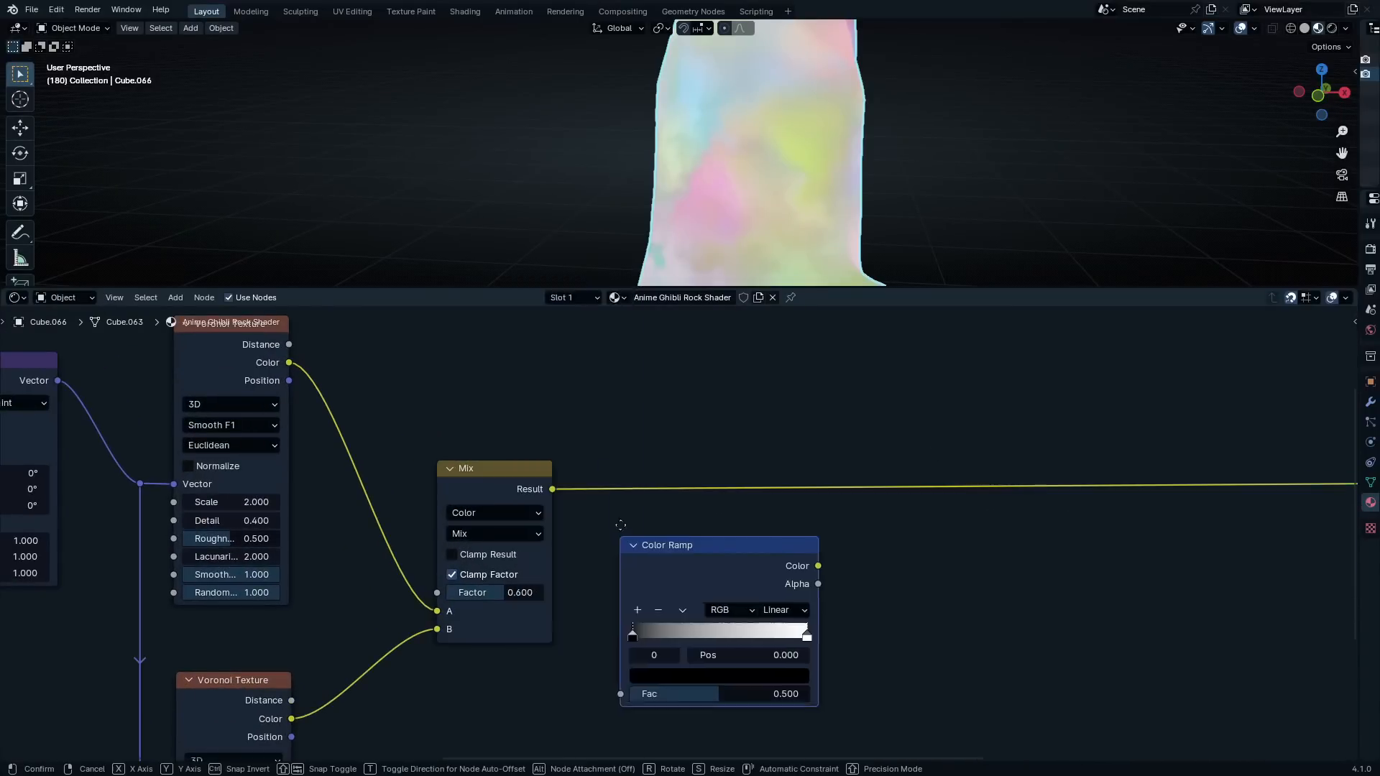
click(584, 399)
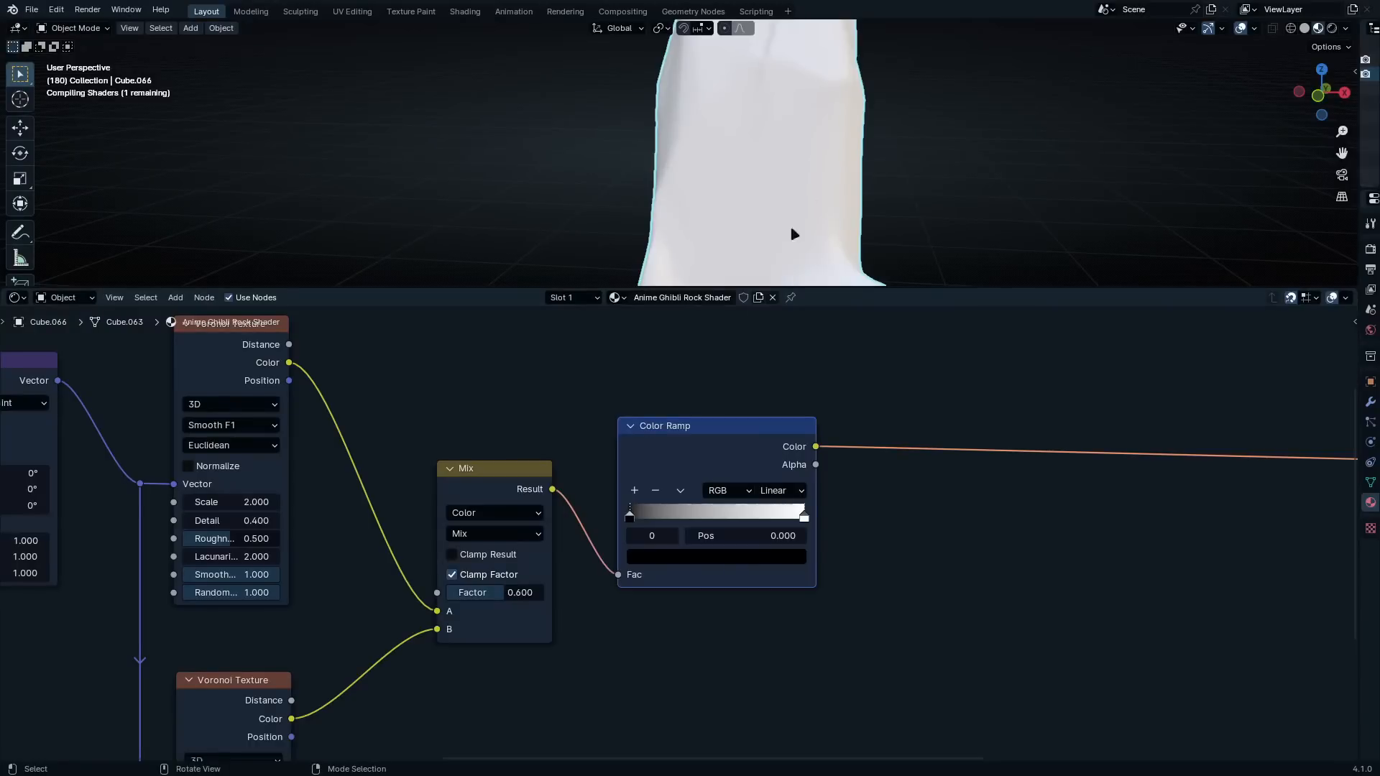
Set the first stop of the Color Ramp after Mix to hex color 0D1915
scroll(718, 560, up, 3)
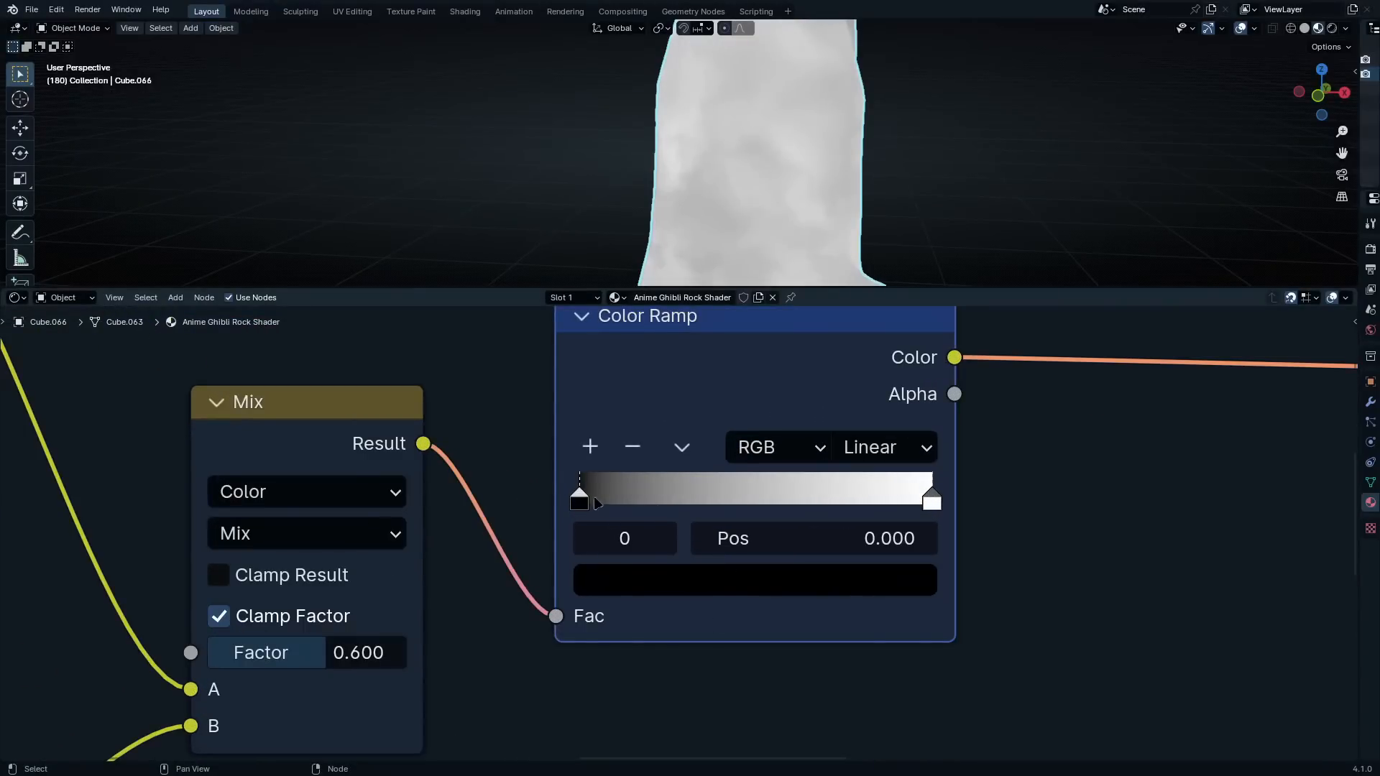
click(664, 586)
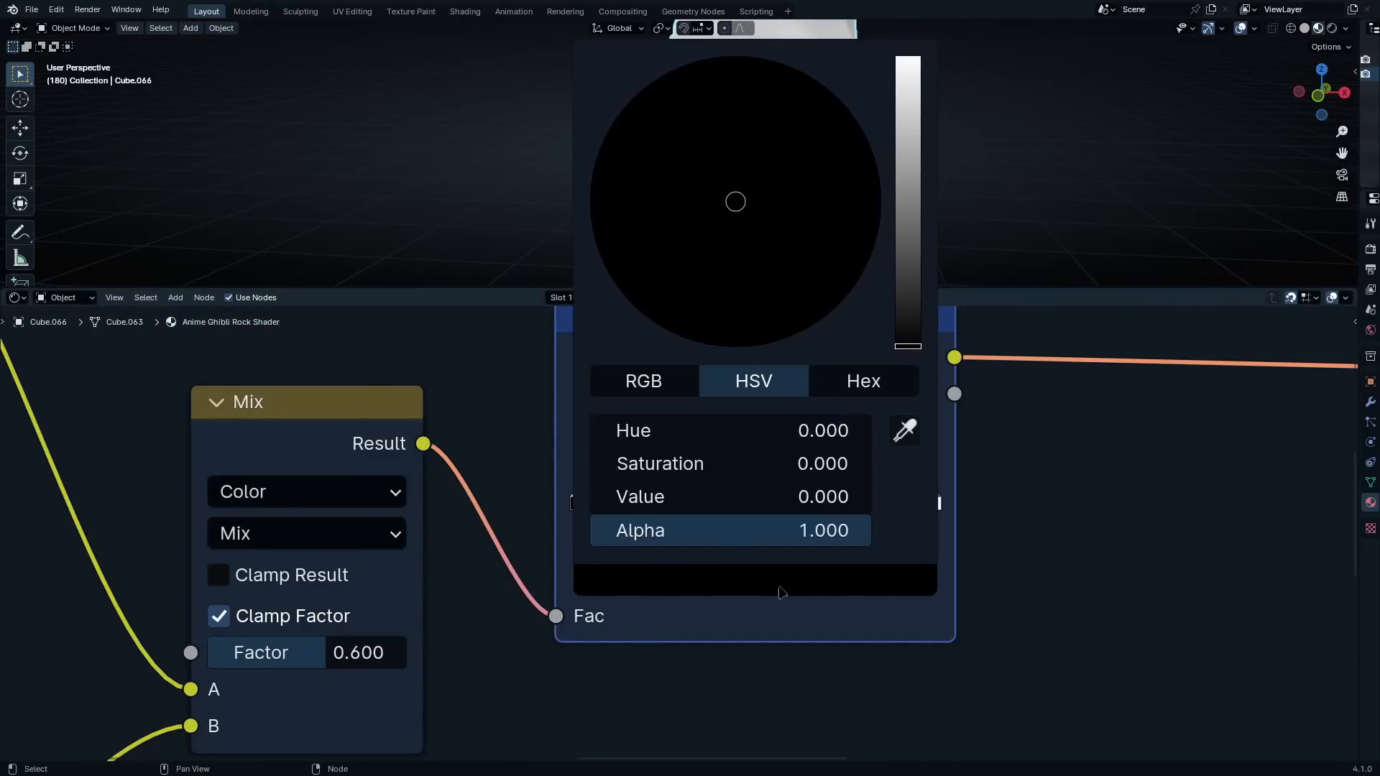
click(868, 393)
click(838, 431)
text(0D1915)
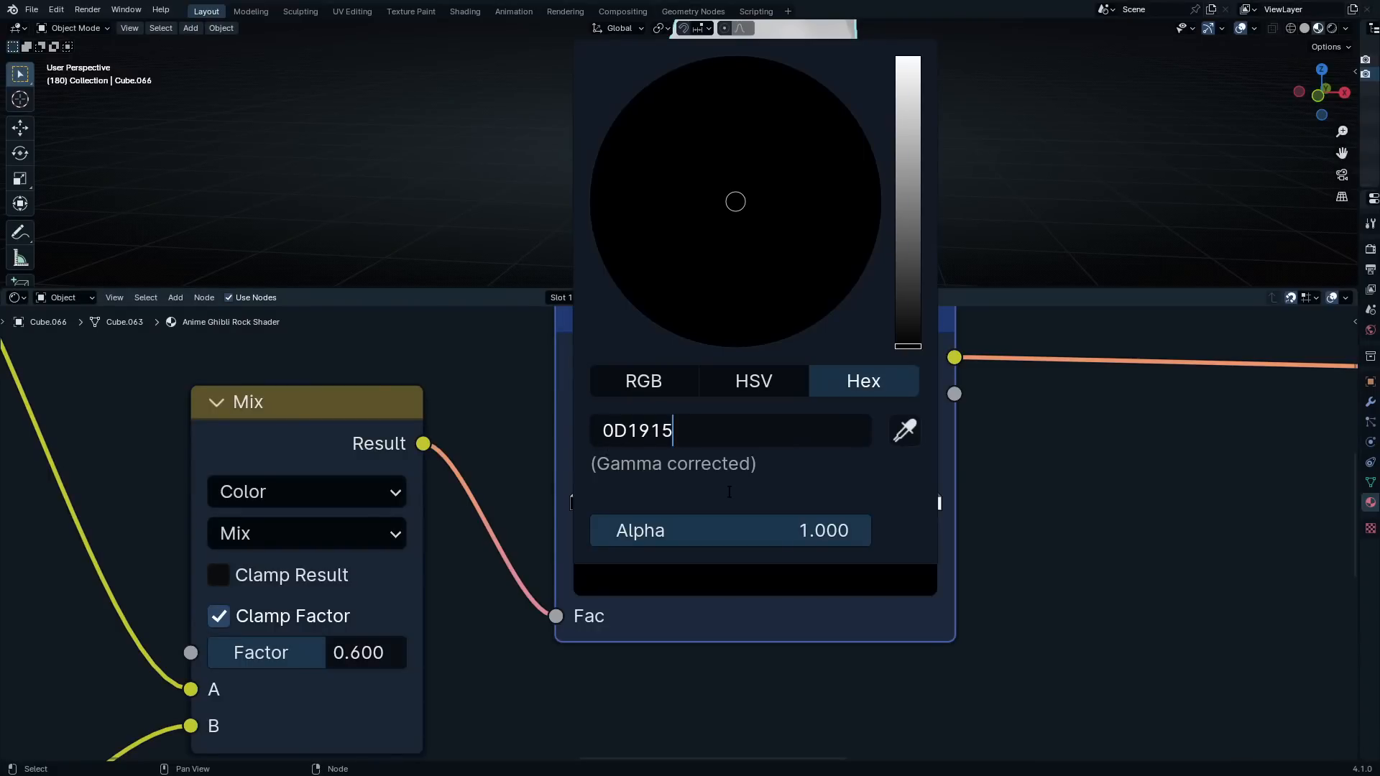
key(Return)
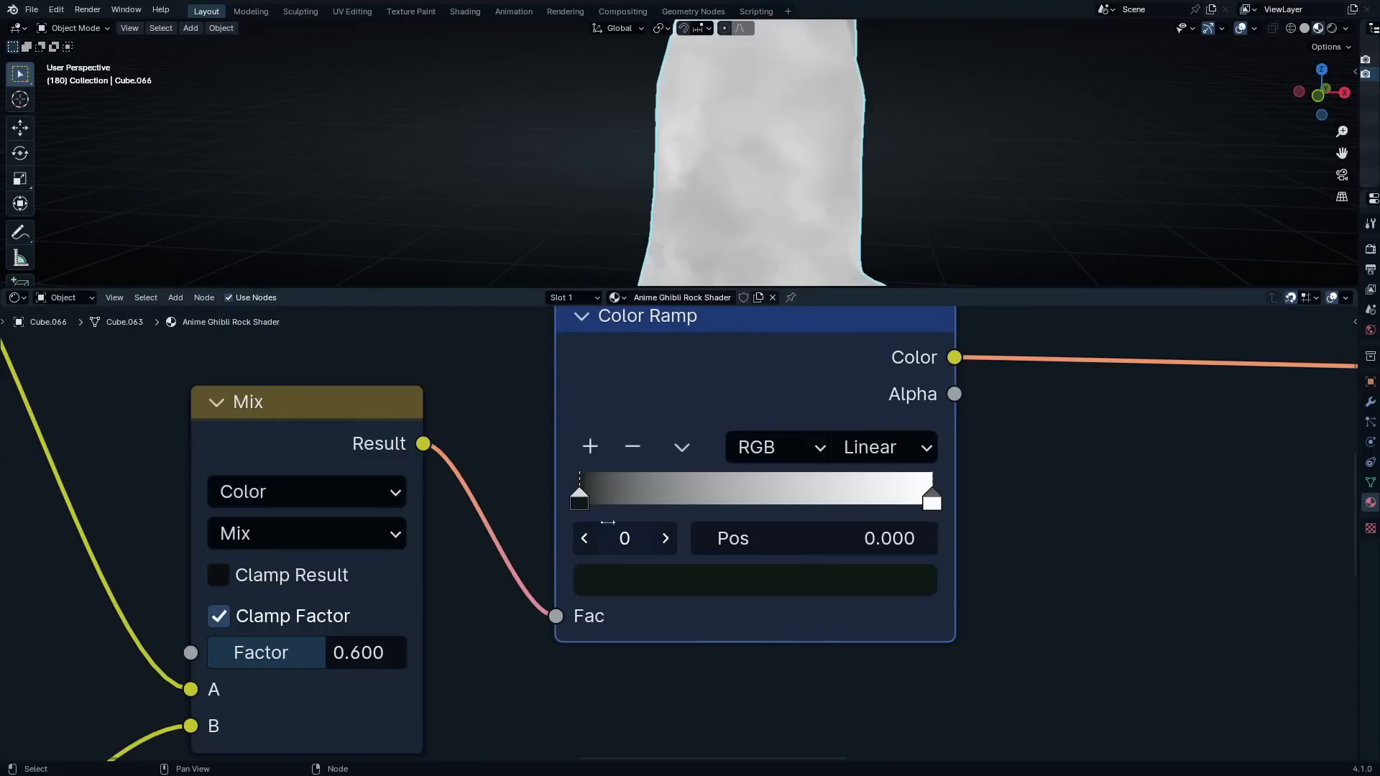
Add a second stop to the Color Ramp after Mix and place it at position 0.227
click(590, 447)
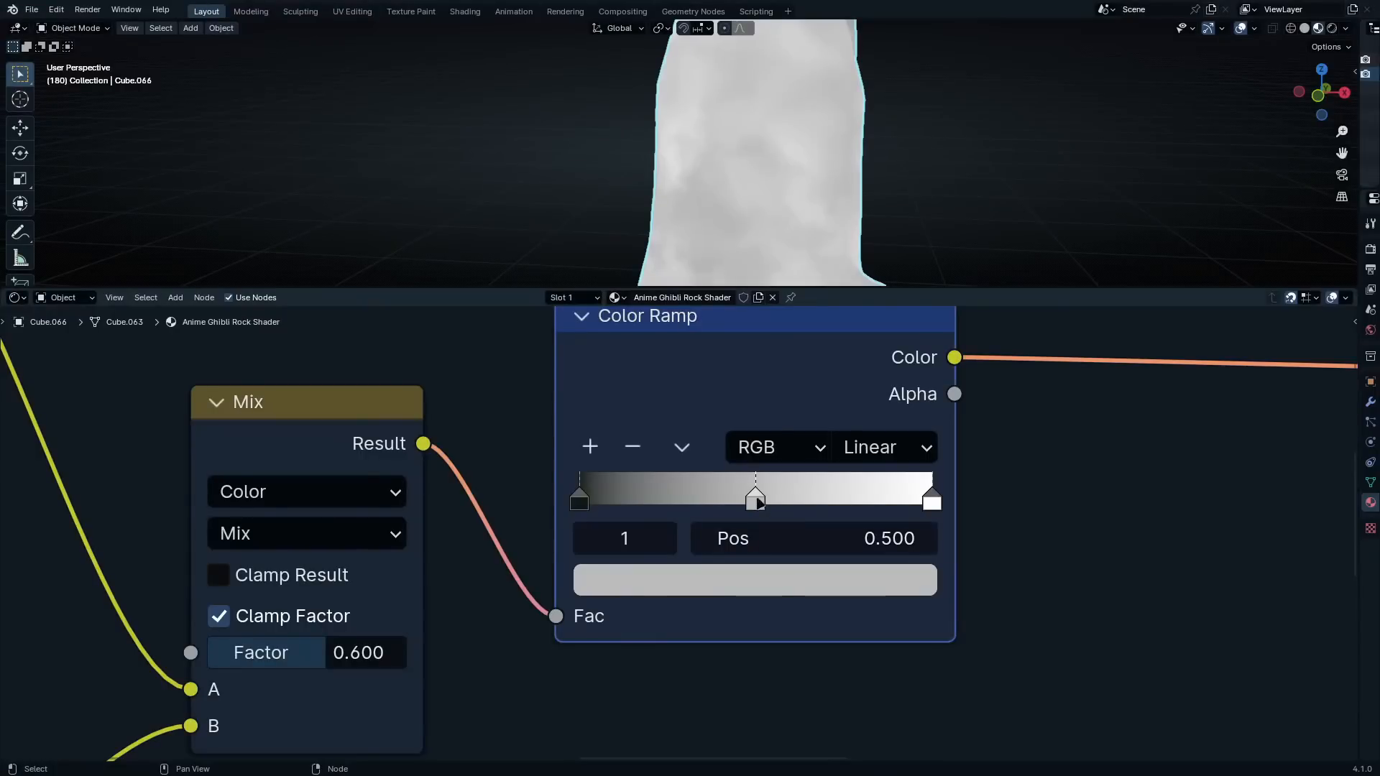
double_click(774, 541)
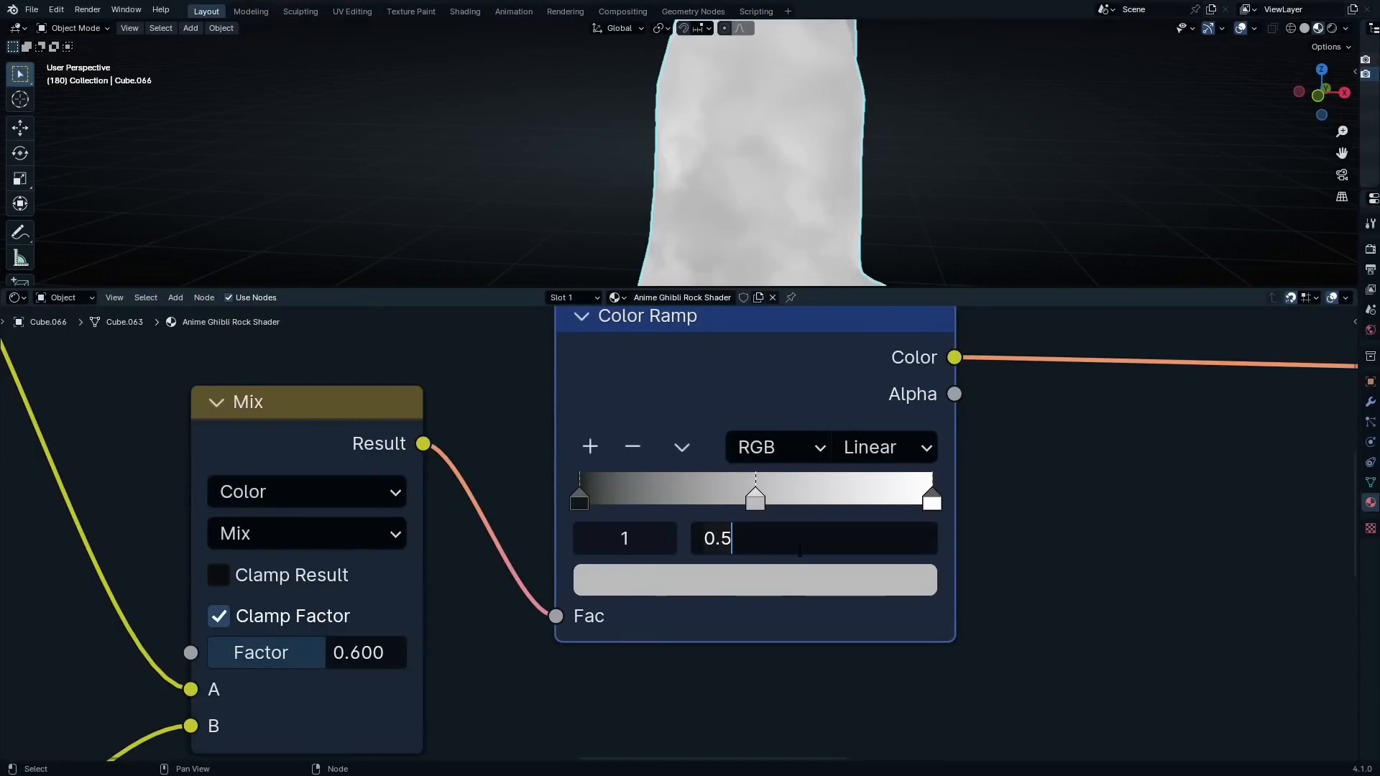
key(BackSpace)
key(BackSpace)
key(BackSpace)
text(2.22)
key(BackSpace)
key(BackSpace)
key(BackSpace)
key(BackSpace)
text(.227)
key(Return)
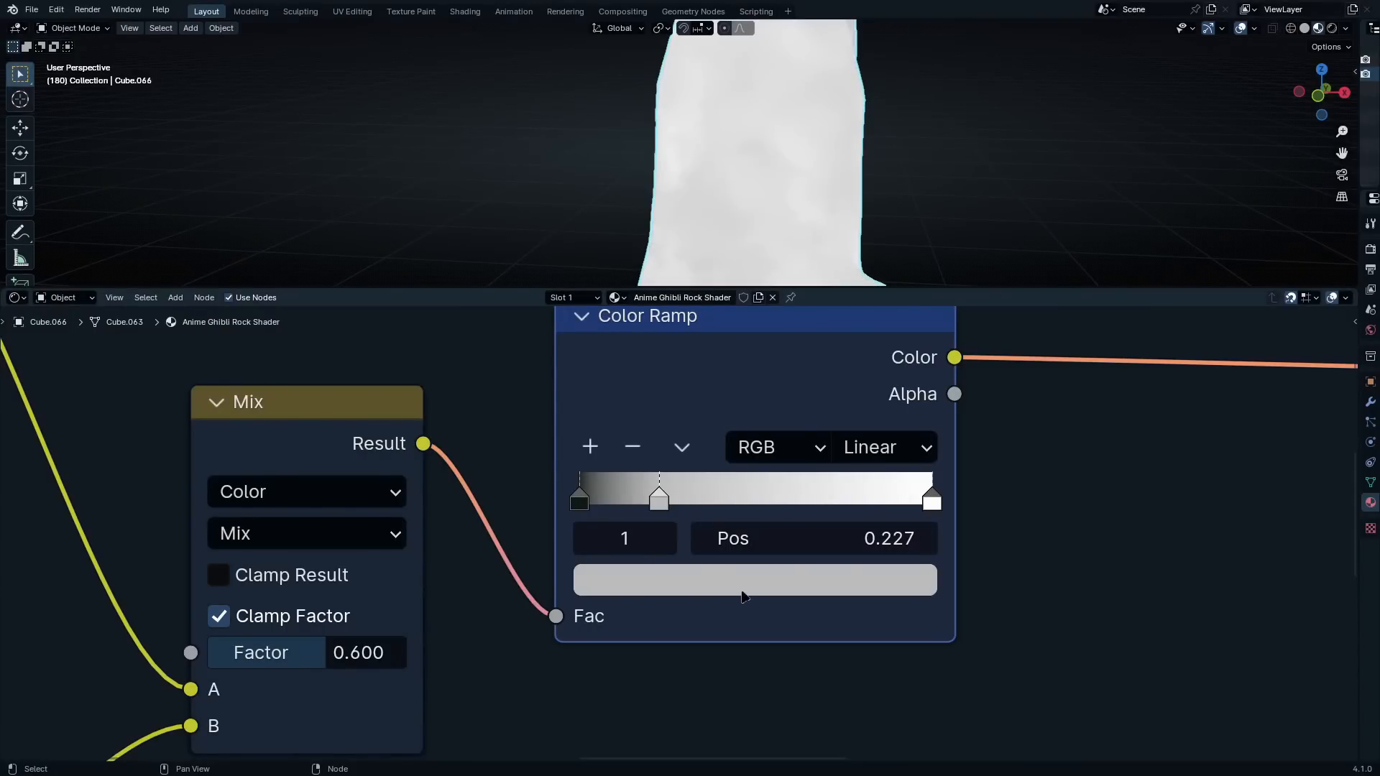
Set the stop at position 0.227 to hex color 3B4738
key(ctrl+v)
click(743, 594)
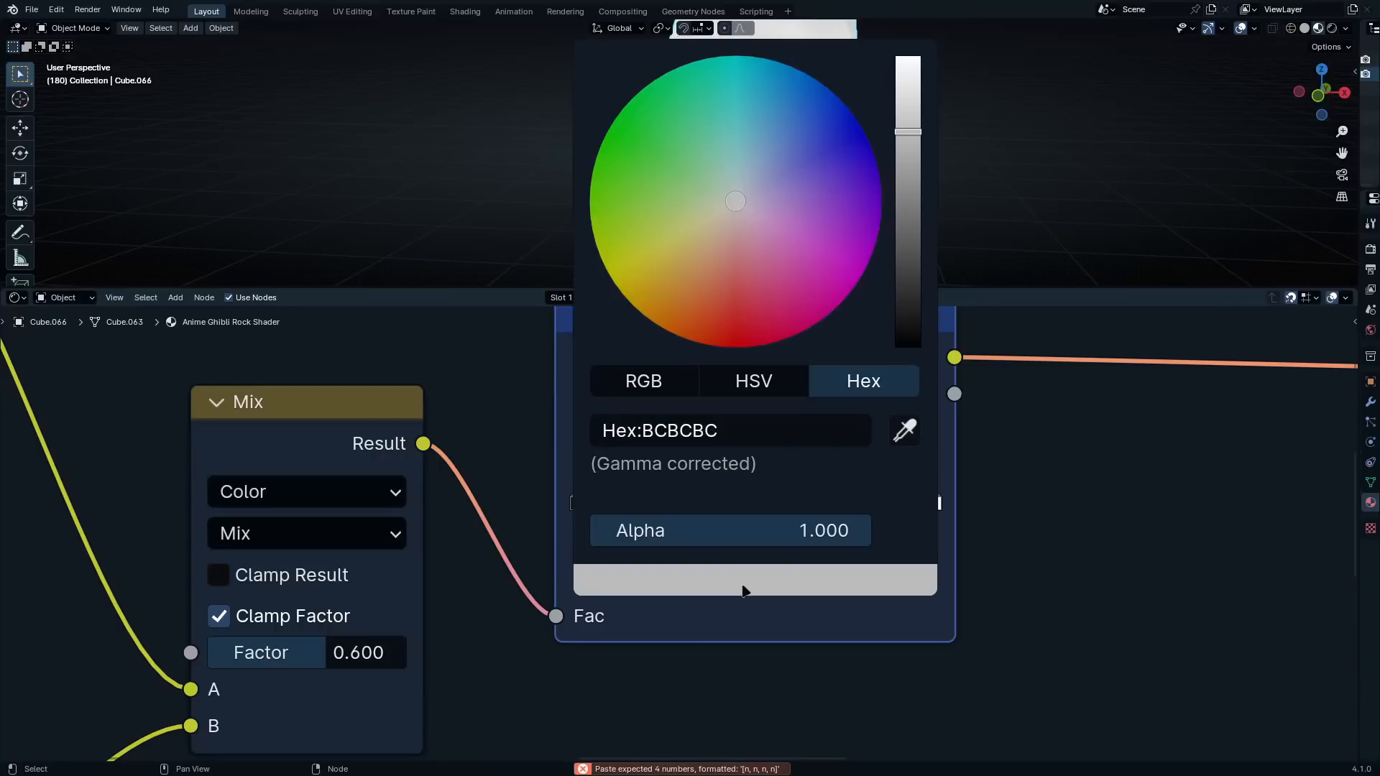
click(800, 433)
text(3B4738)
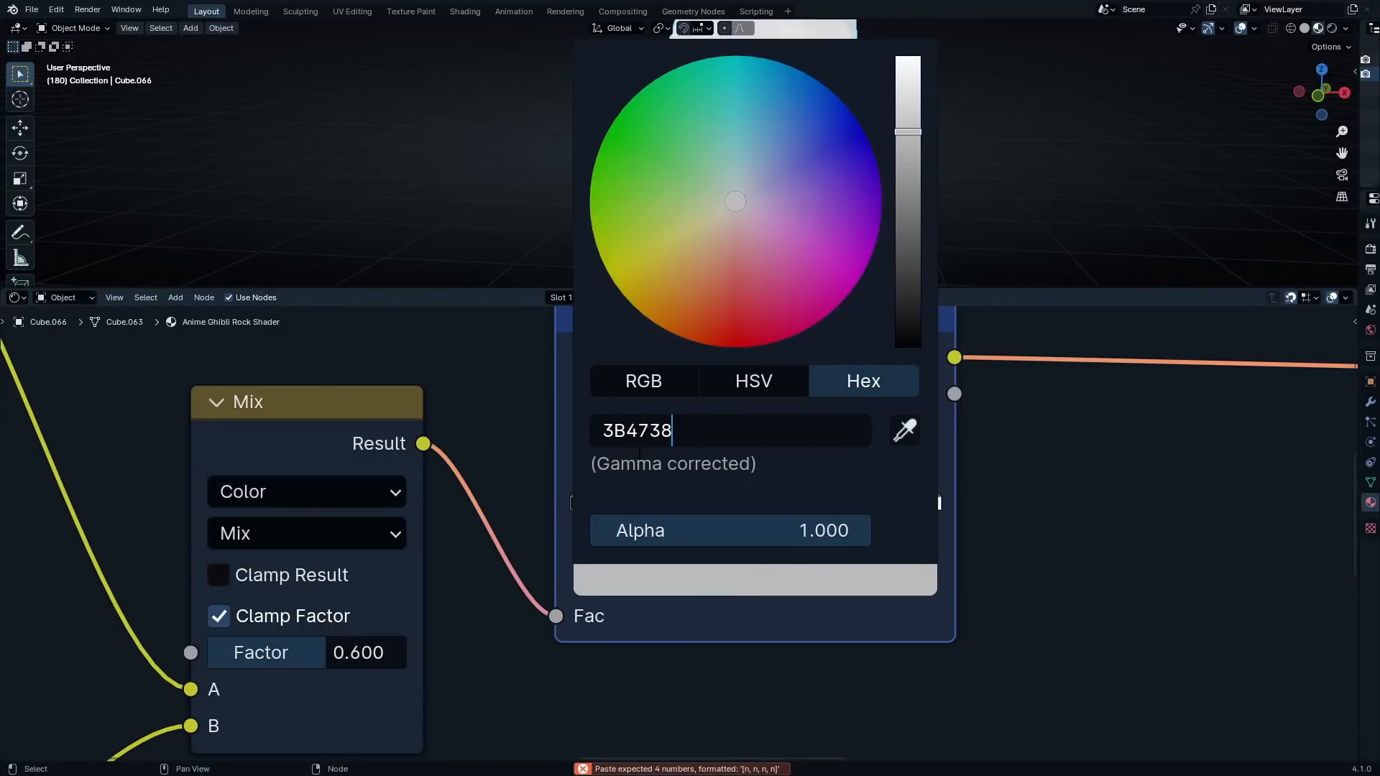
key(Return)
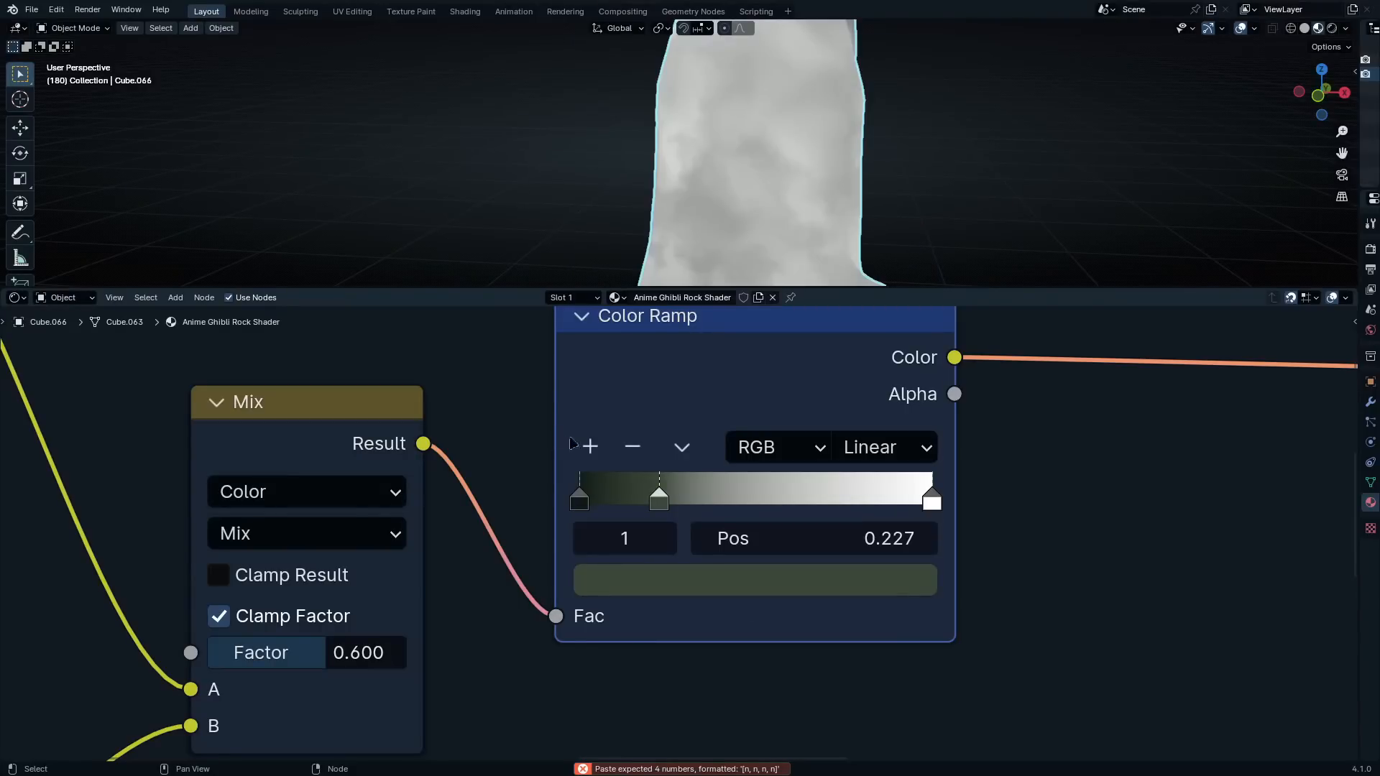
Add a third stop to the same Color Ramp and place it at position 0.468
click(589, 447)
mouse_move(624, 500)
mouse_down()
mouse_move(791, 528)
mouse_move(770, 507)
mouse_up()
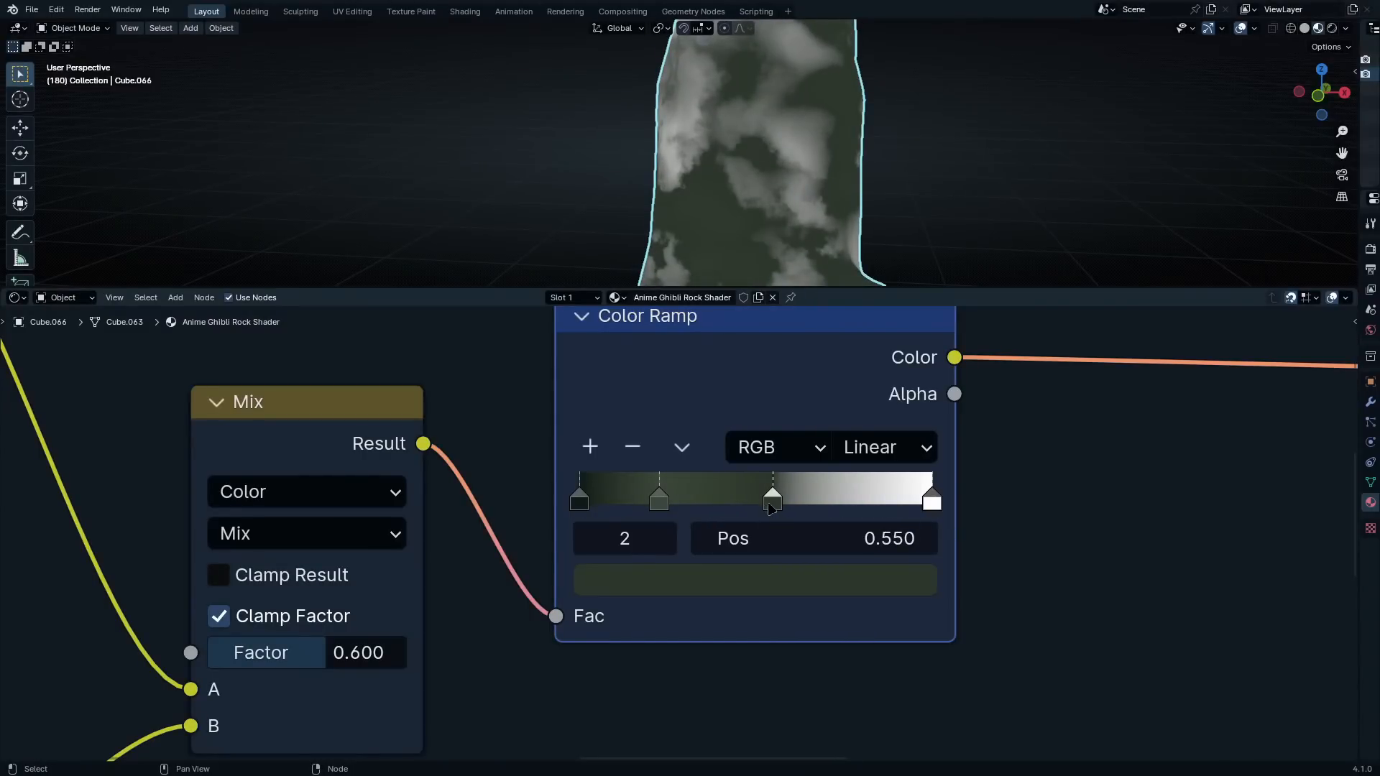
click(810, 545)
key(ctrl+a)
text(.468)
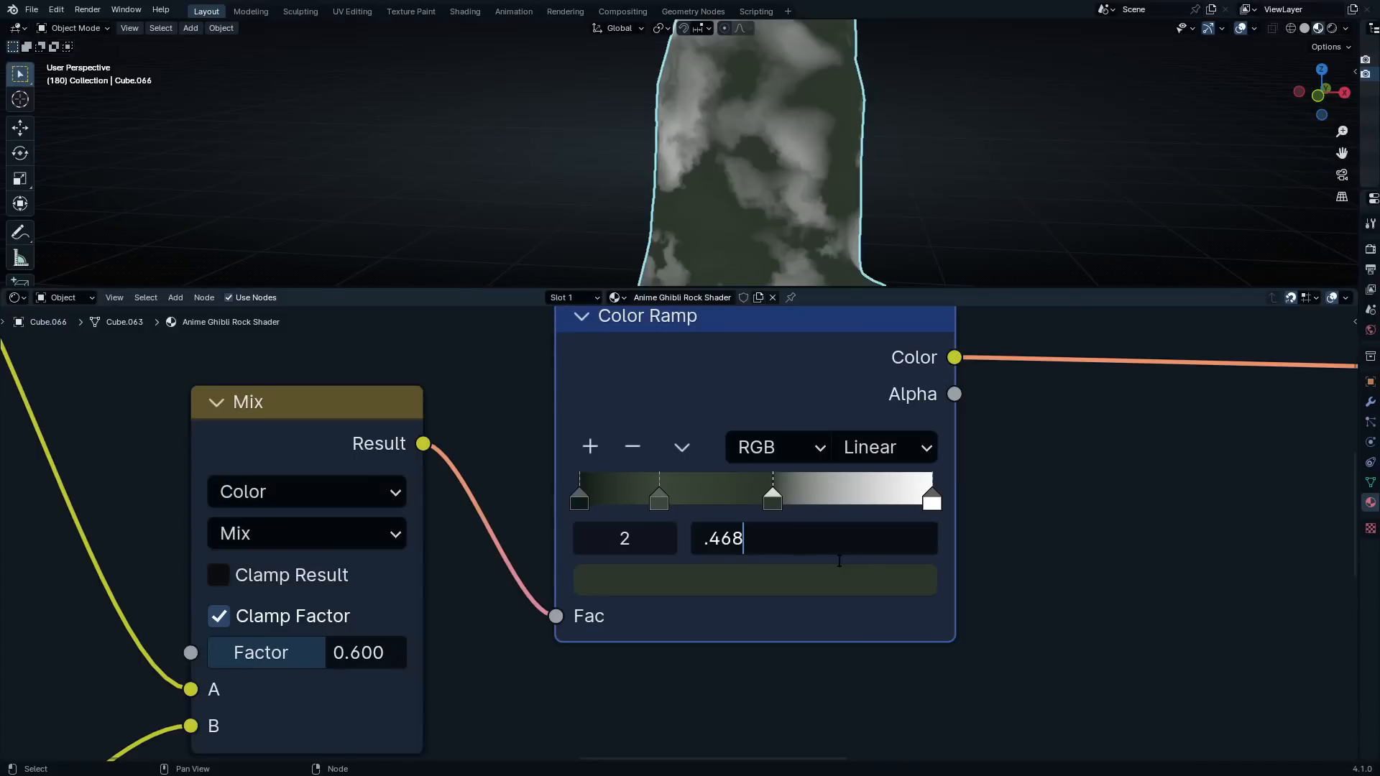
key(Return)
Set the stop at position 0.468 to hex color 516457
click(832, 578)
click(771, 434)
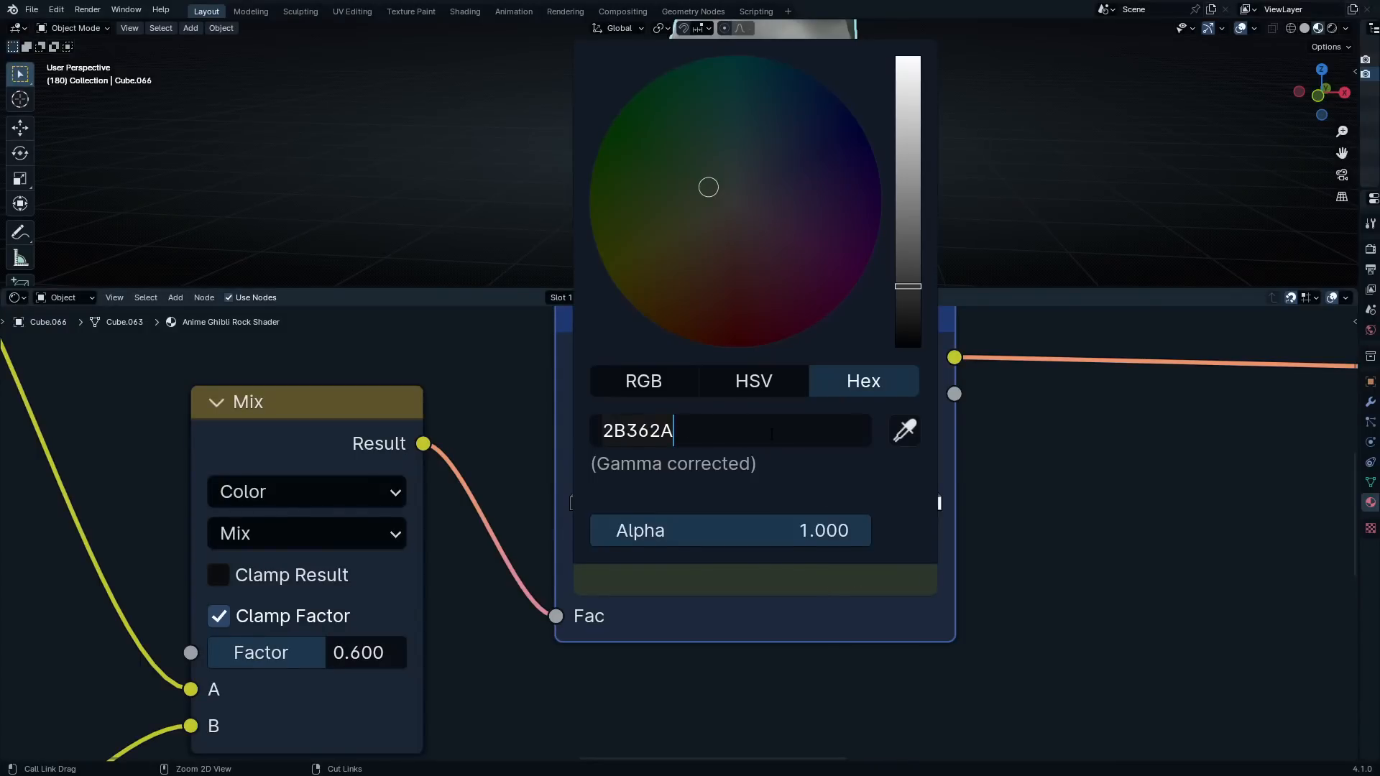
key(ctrl+a)
text(516457)
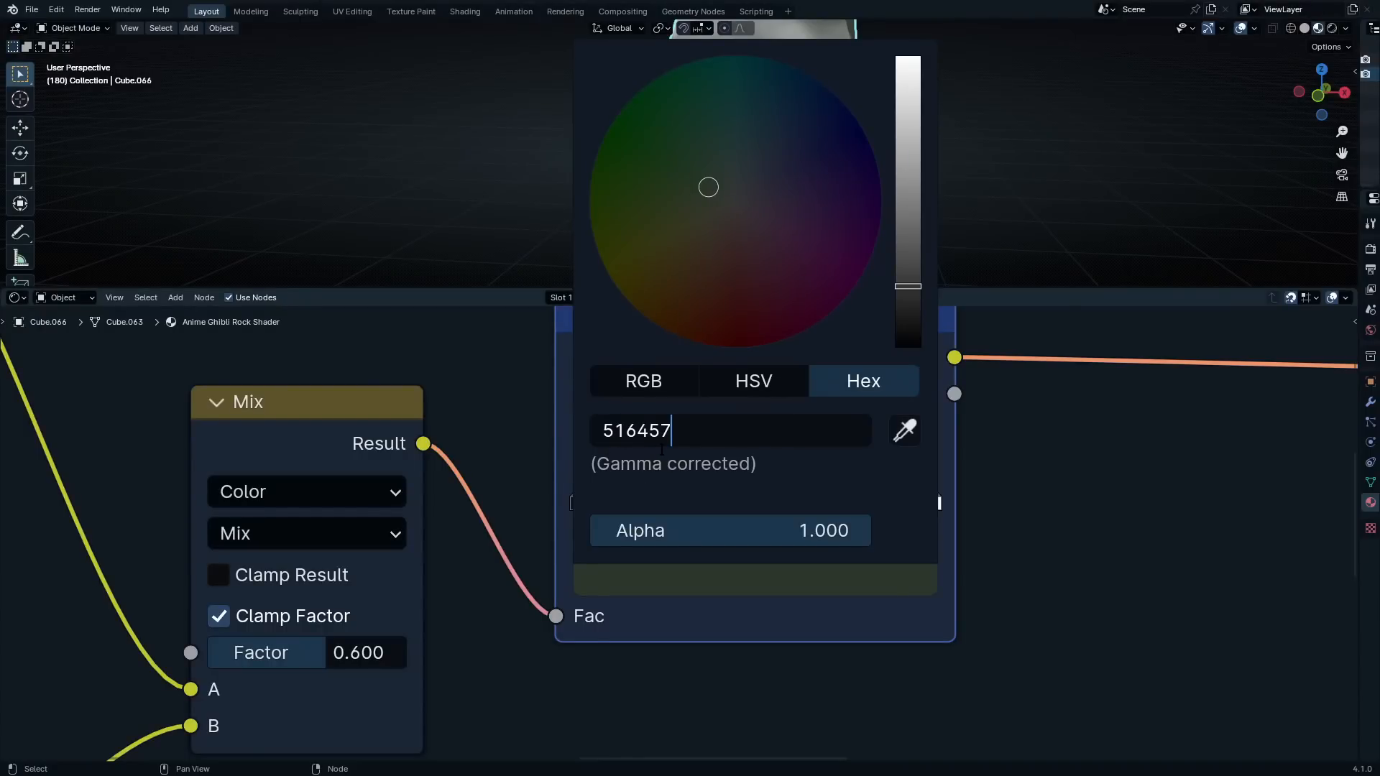
key(Return)
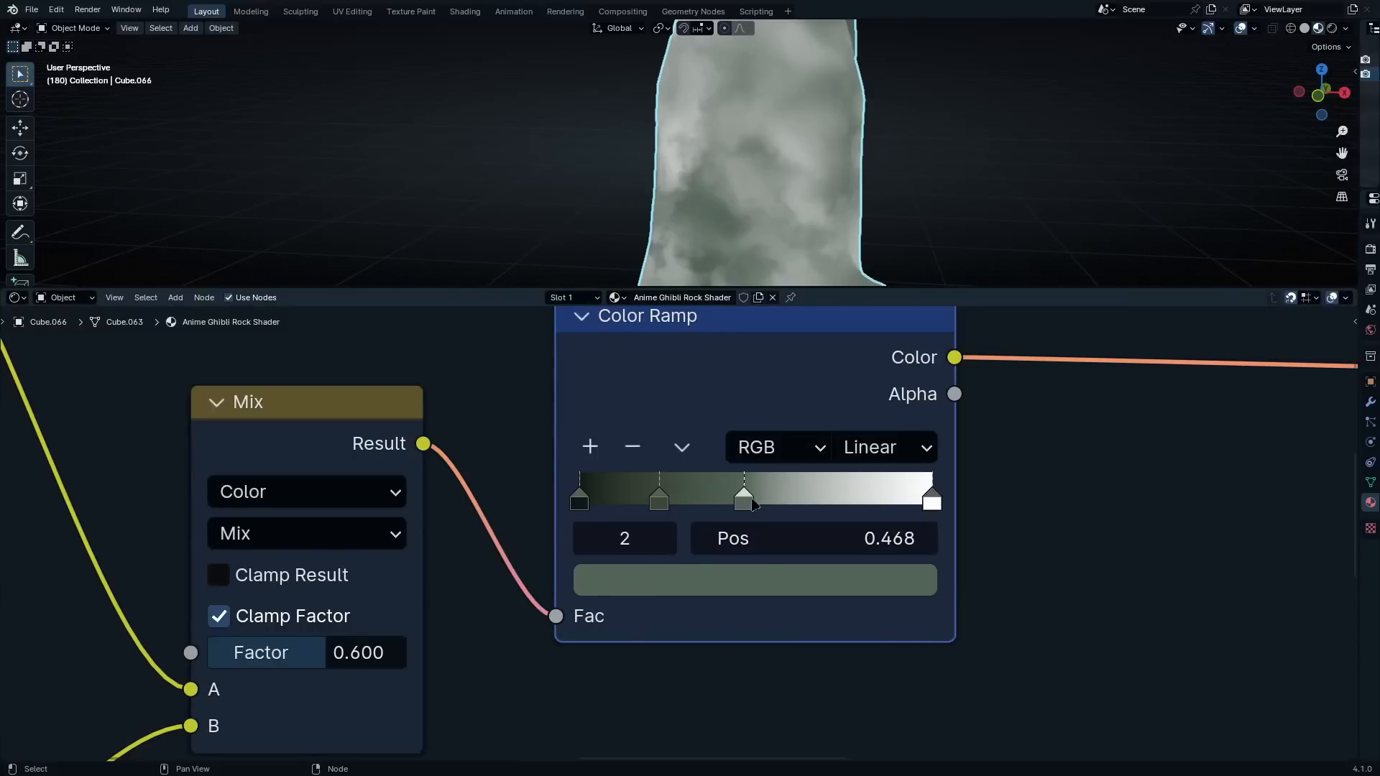
Add a fourth stop to the same Color Ramp and place it at position 0.668
click(590, 446)
drag(701, 499, 804, 499)
click(831, 550)
key(BackSpace)
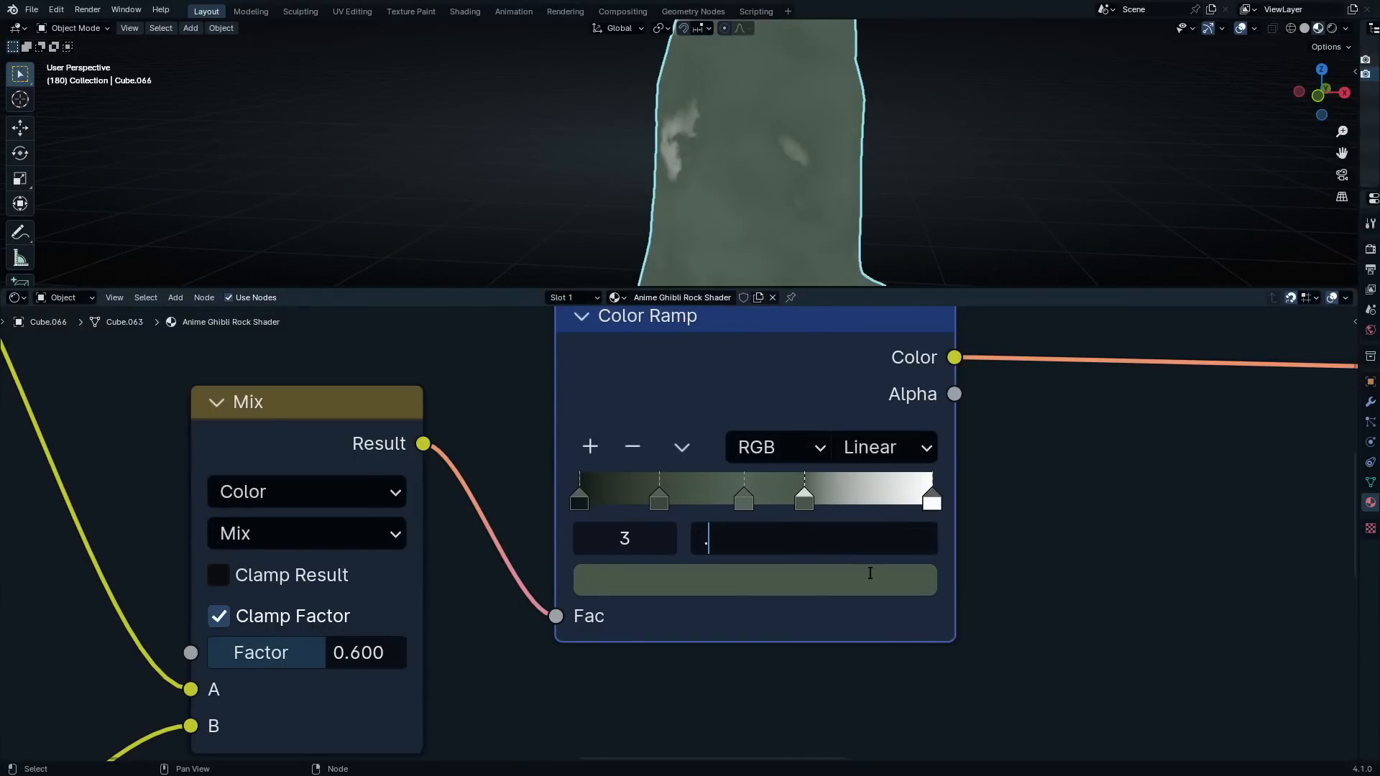
text(.668)
key(Return)
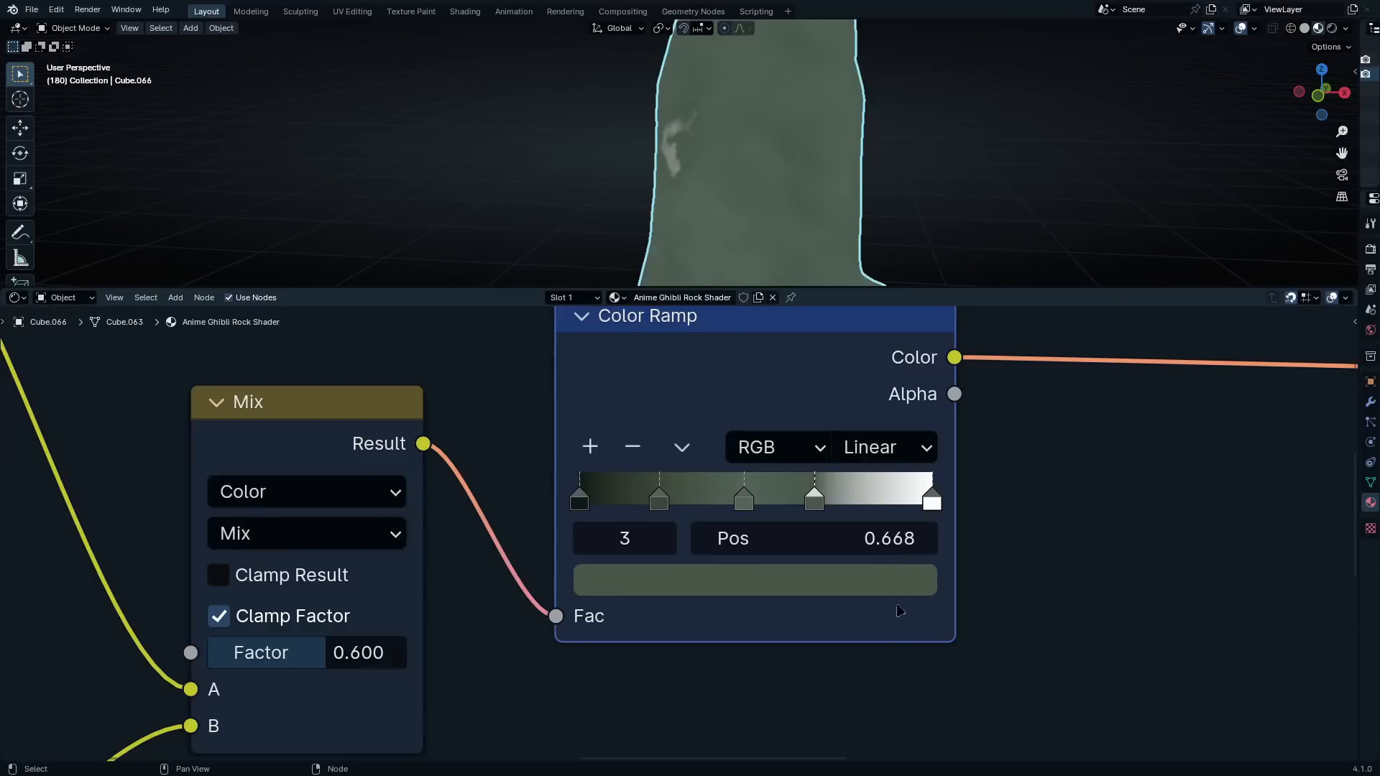
Set the stop at position 0.668 to hex color 64736F
click(839, 582)
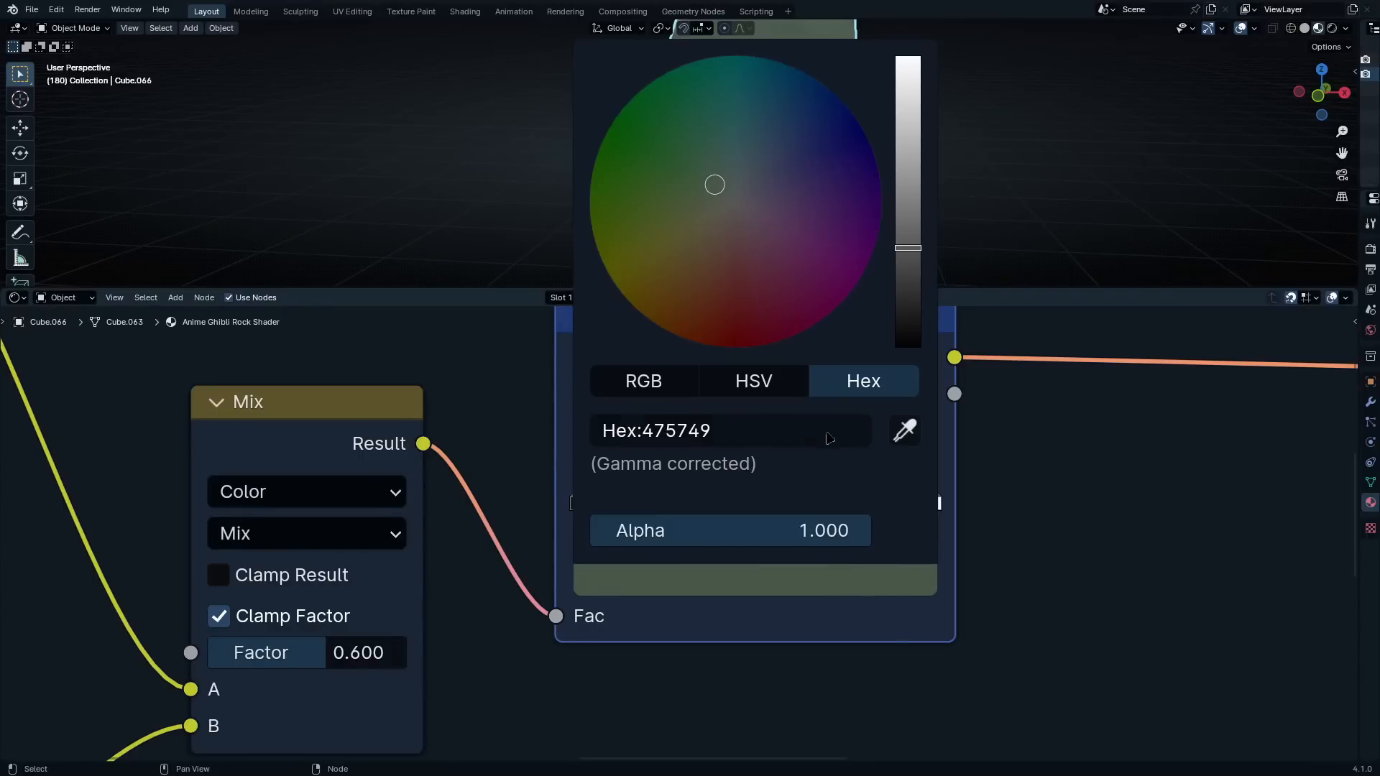
click(830, 435)
text(64736F)
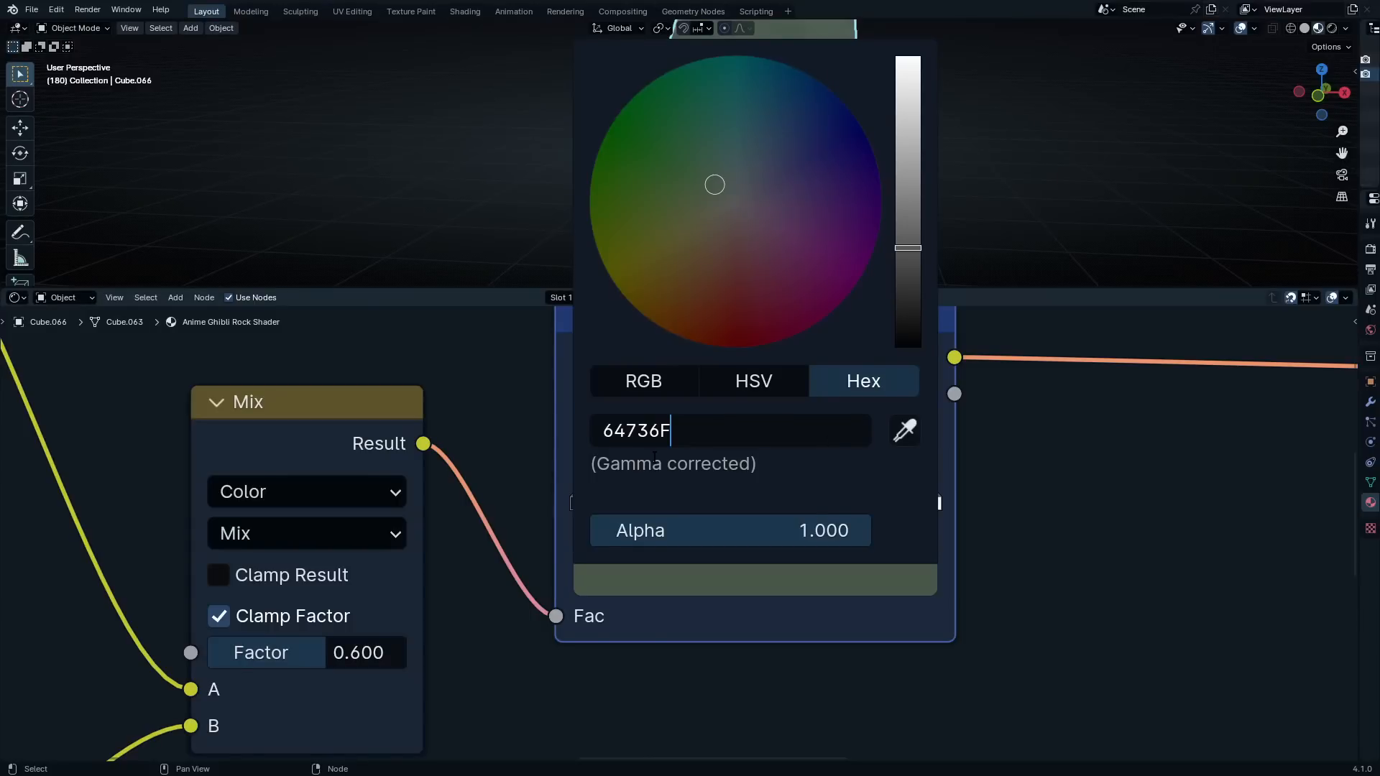
key(Return)
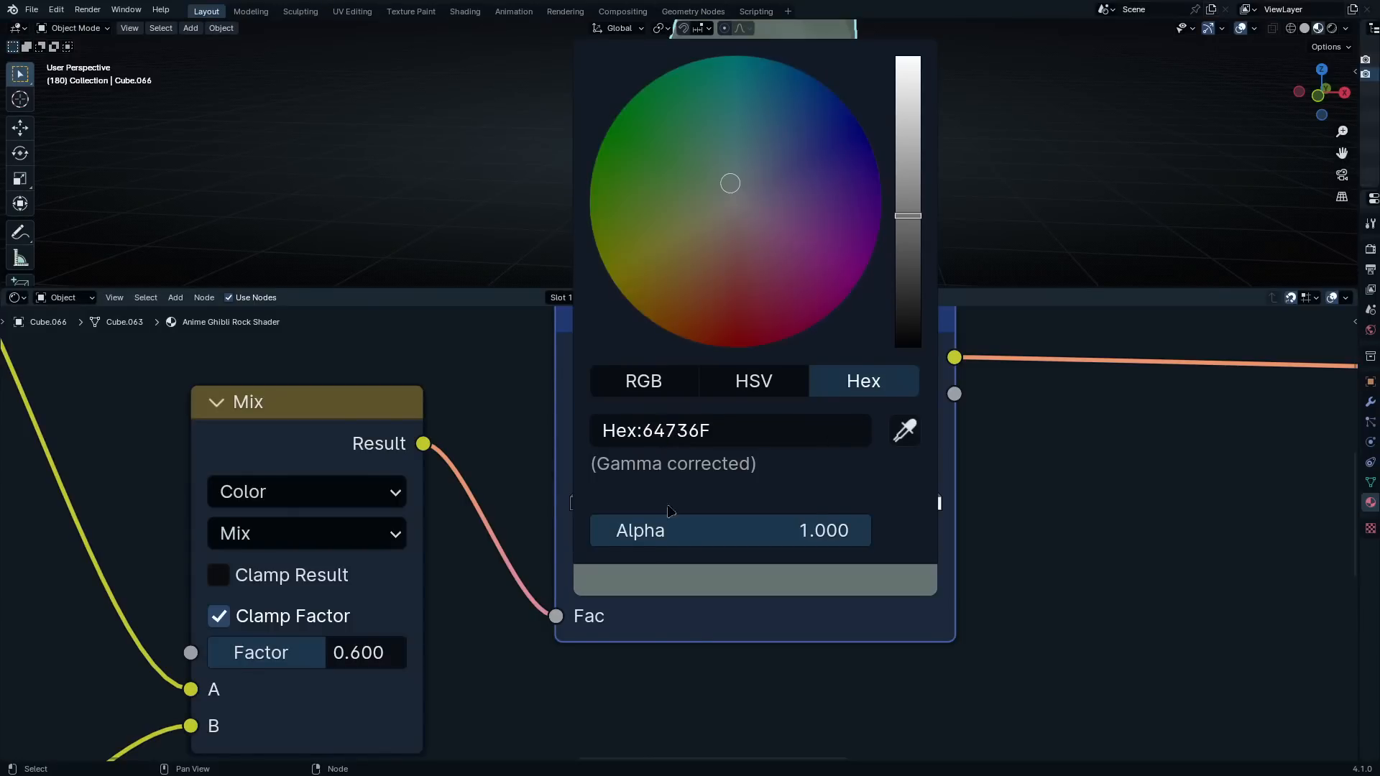
Try to set the Color Ramp stop at position 0.668 to hex color 596663
key(Escape)
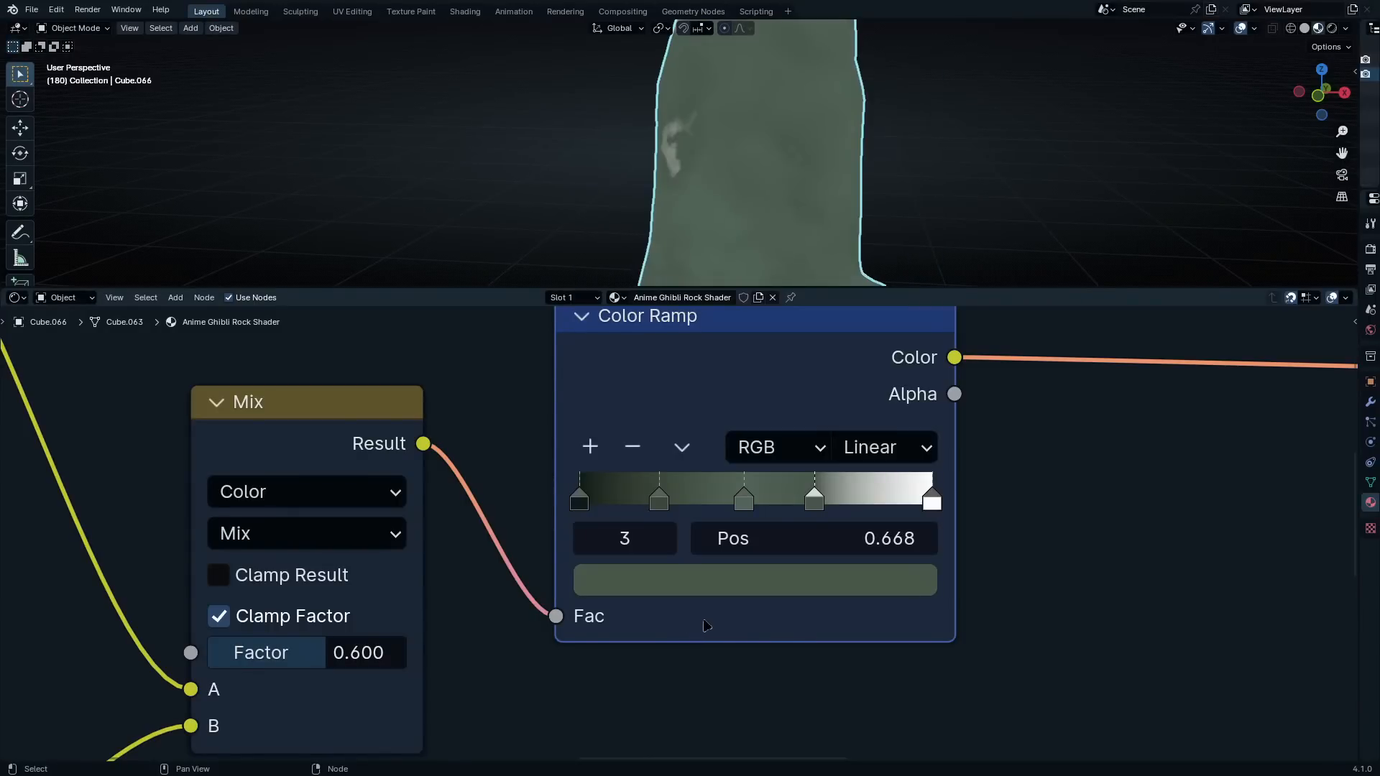
middle_drag(776, 644, 716, 707)
click(762, 640)
click(732, 508)
key(ctrl+c)
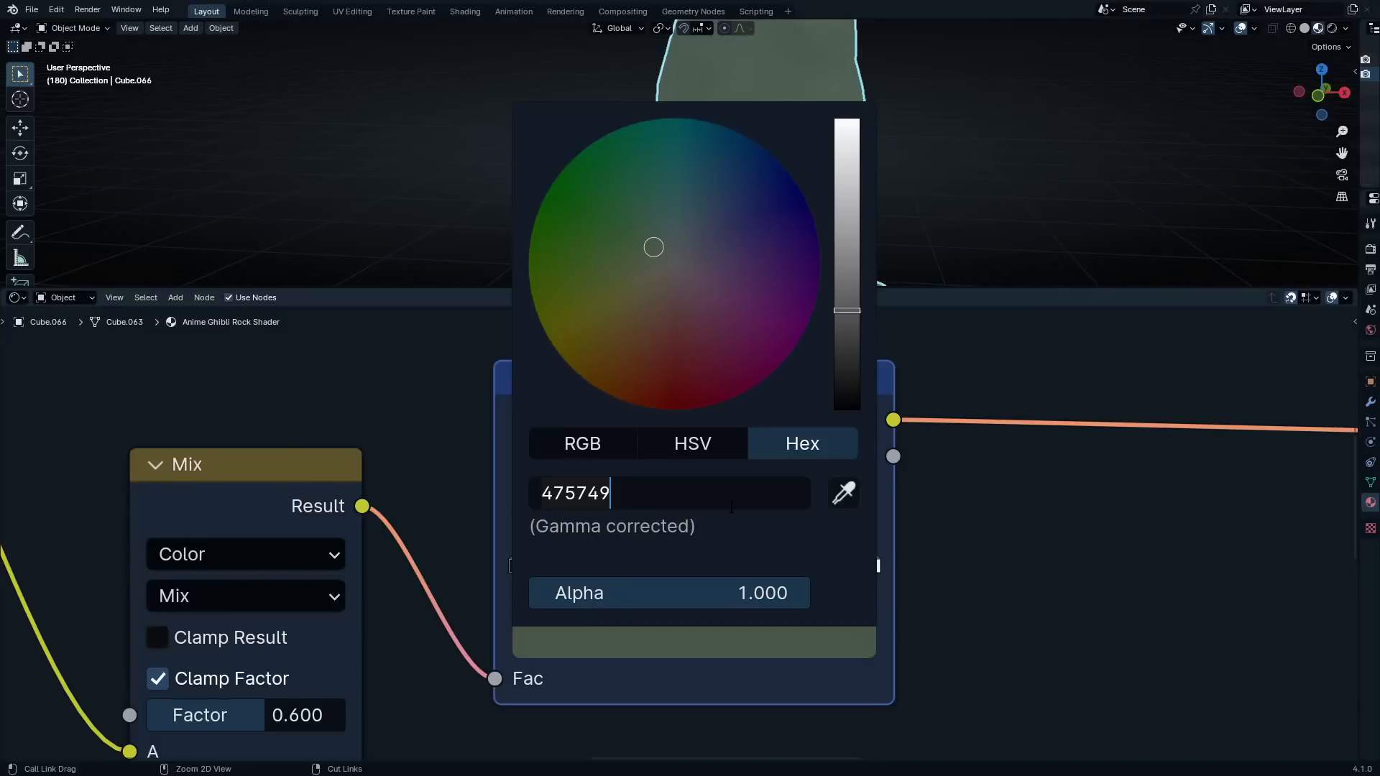
key(ctrl+v)
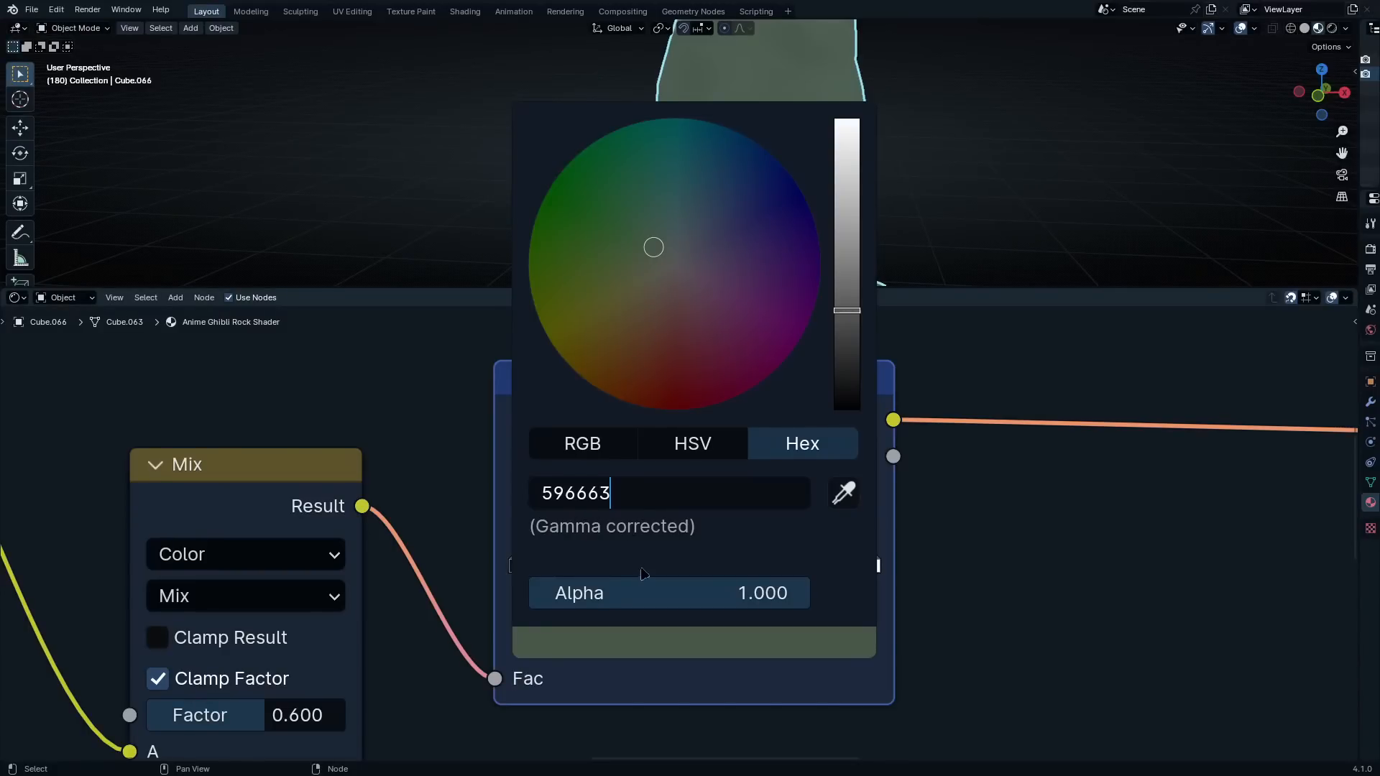
key(Return)
click(682, 561)
click(753, 560)
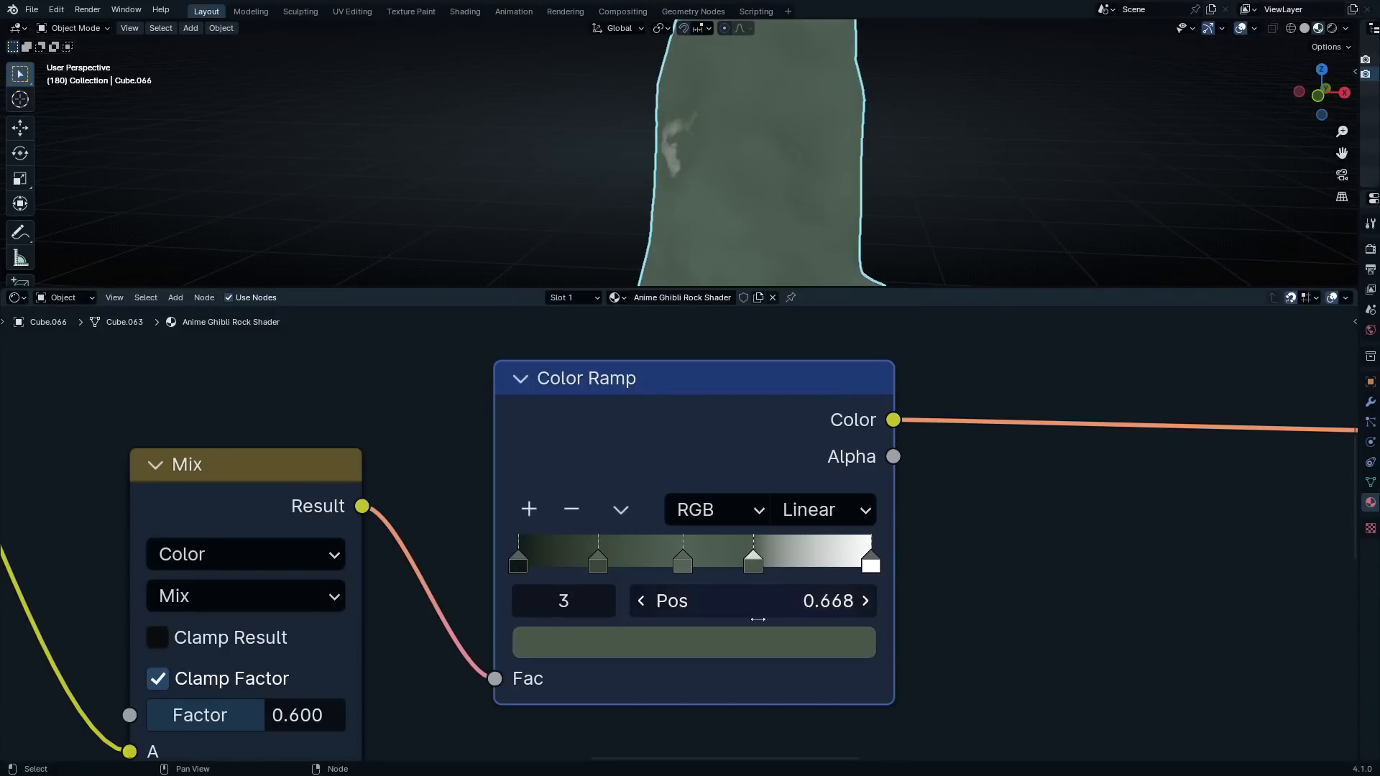
Set the Color Ramp stop at position 0.668 to hex color 596663
click(718, 642)
click(662, 495)
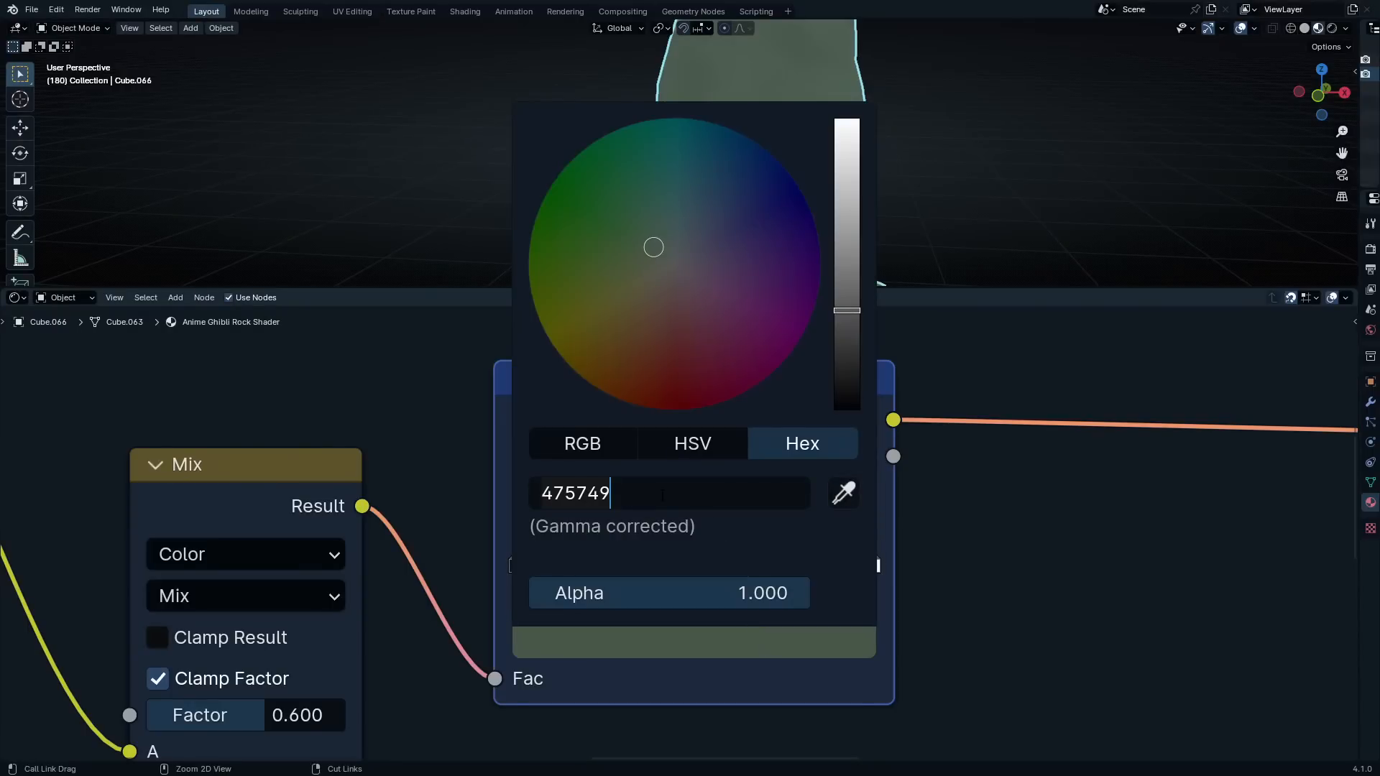
key(ctrl+v)
key(Return)
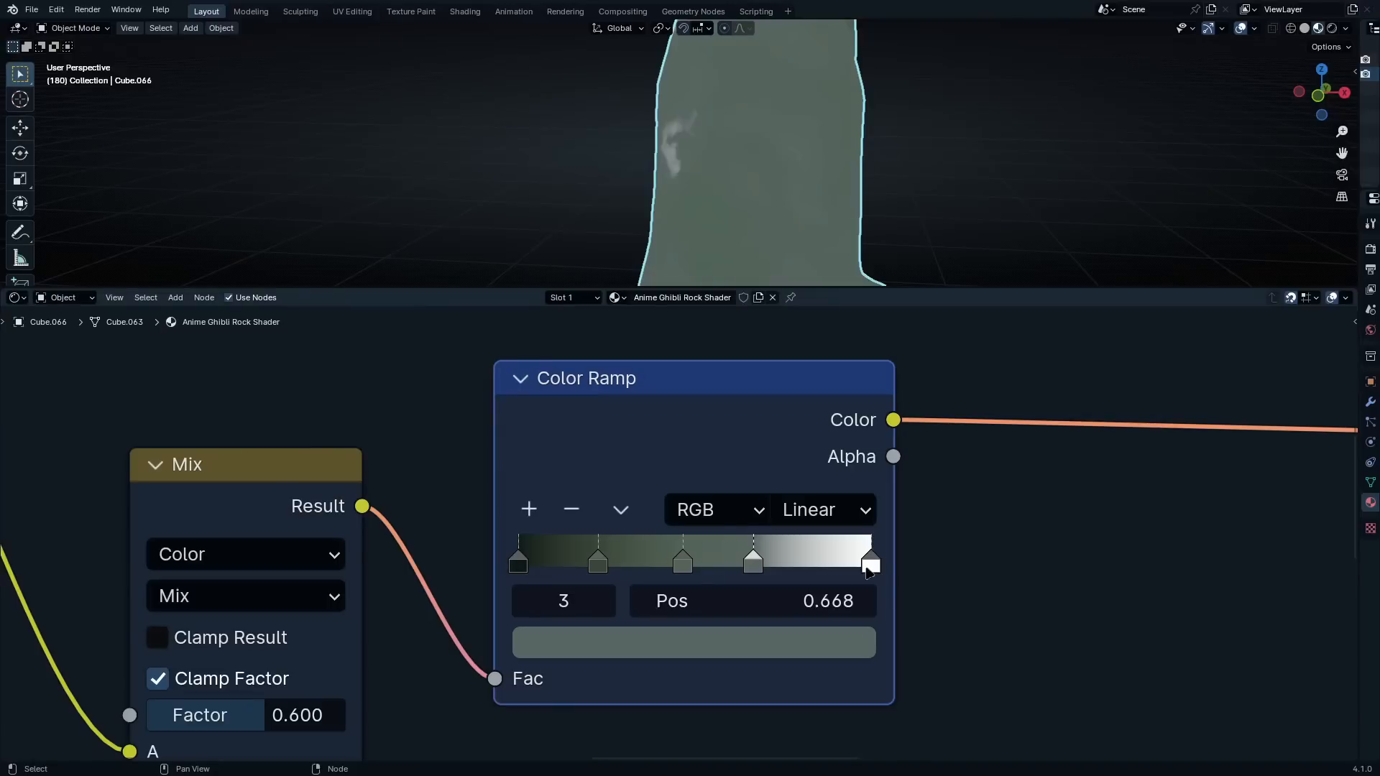
Try to set the last Color Ramp stop at position 1.000 to hex color 8AA697
click(870, 563)
click(834, 642)
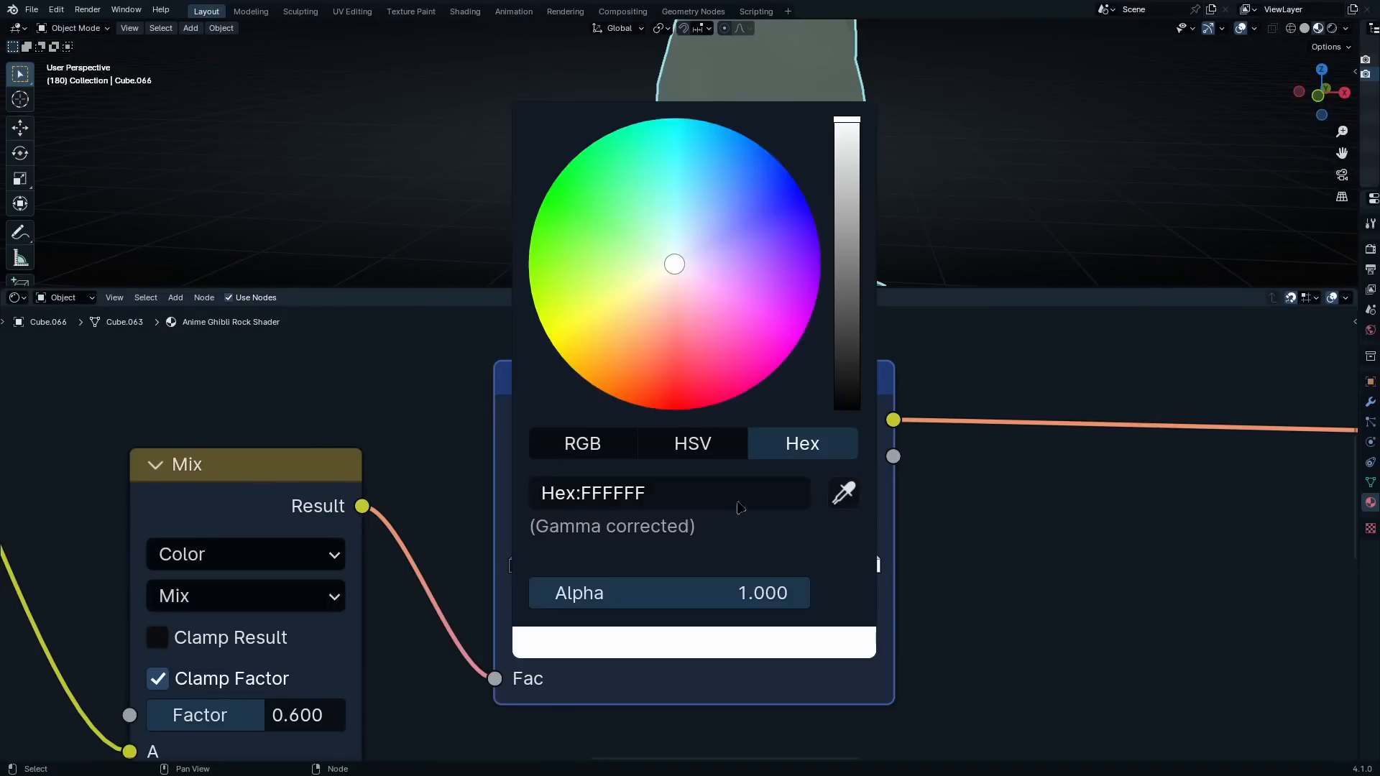
click(717, 496)
key(ctrl+v)
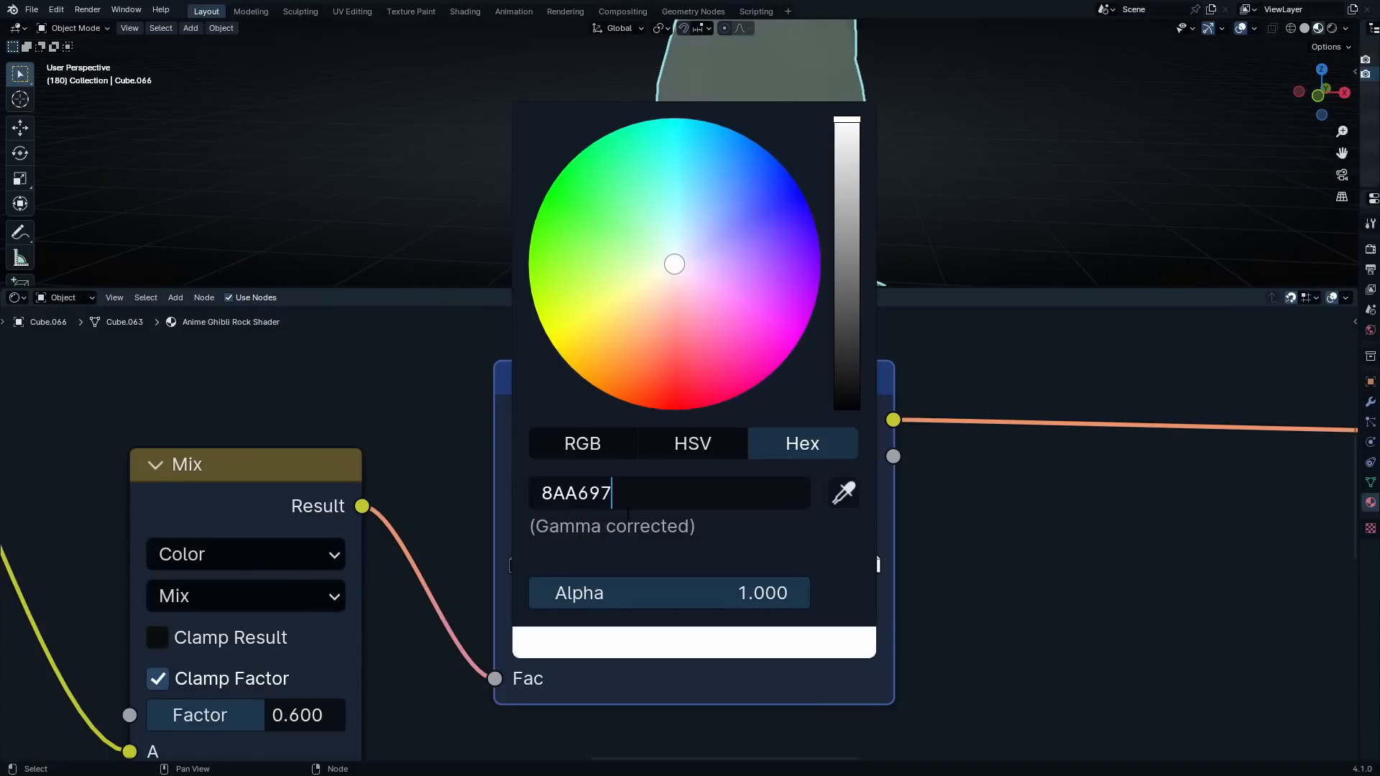
key(Return)
key(Escape)
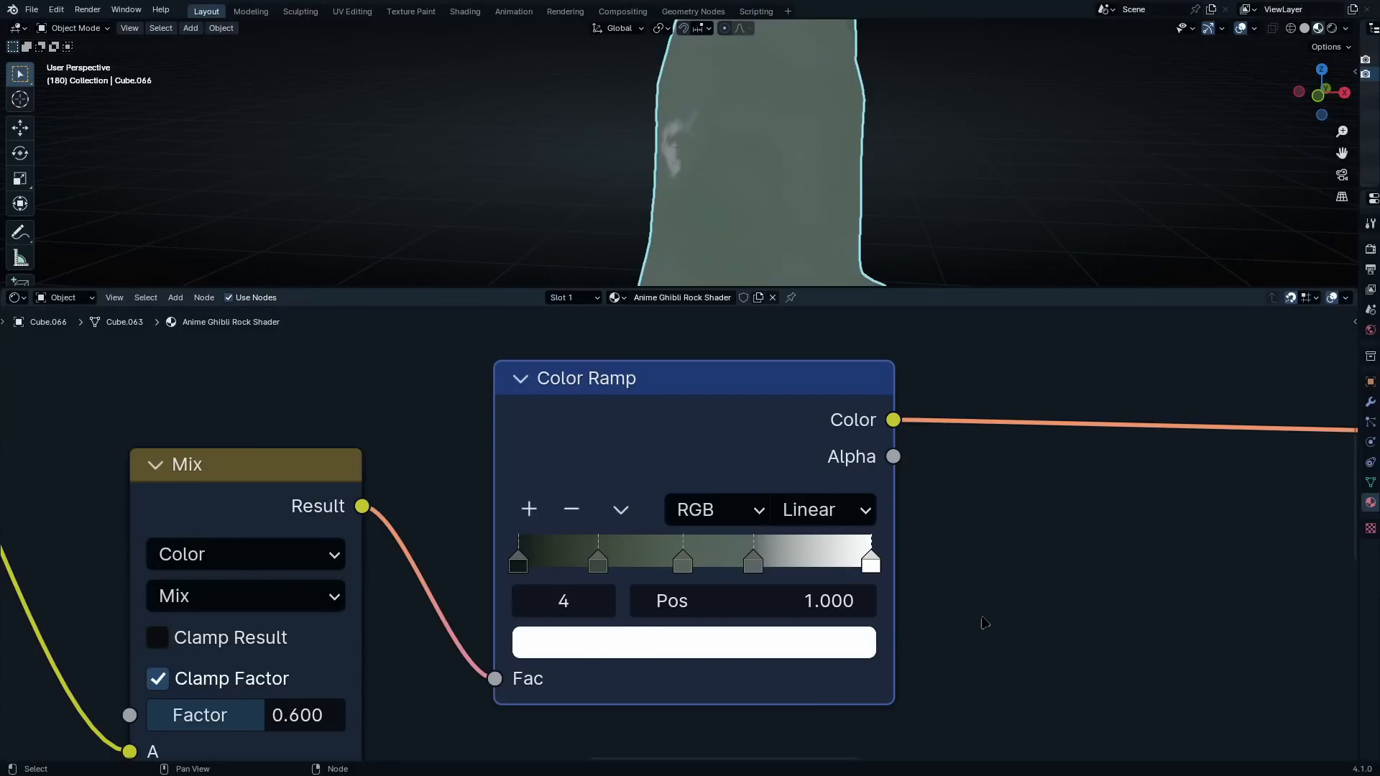
click(984, 623)
Set the last Color Ramp stop at position 1.000 to hex color 8AA697 and check the rock from several sides
scroll(861, 189, down, 4)
middle_drag(807, 206, 701, 191)
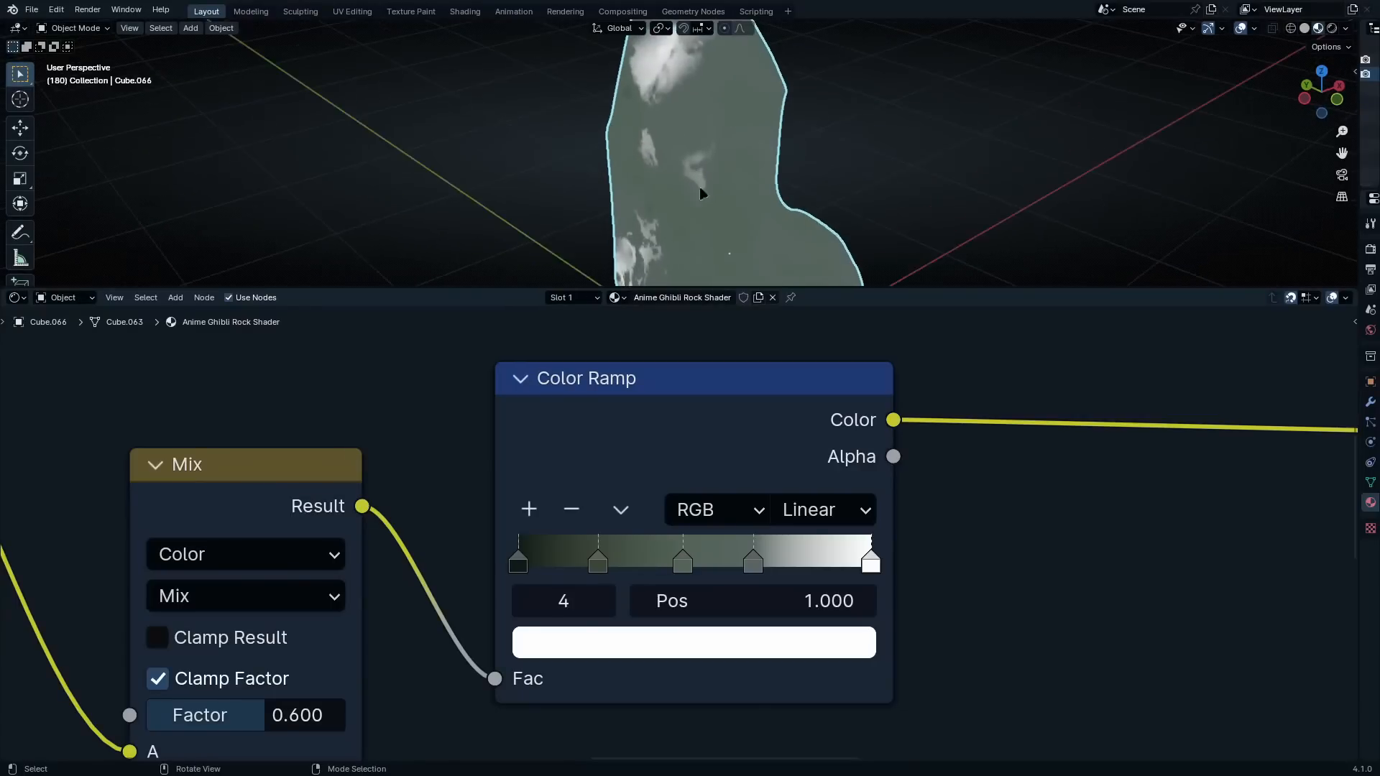
scroll(733, 201, down, 2)
middle_drag(807, 215, 782, 164)
click(694, 642)
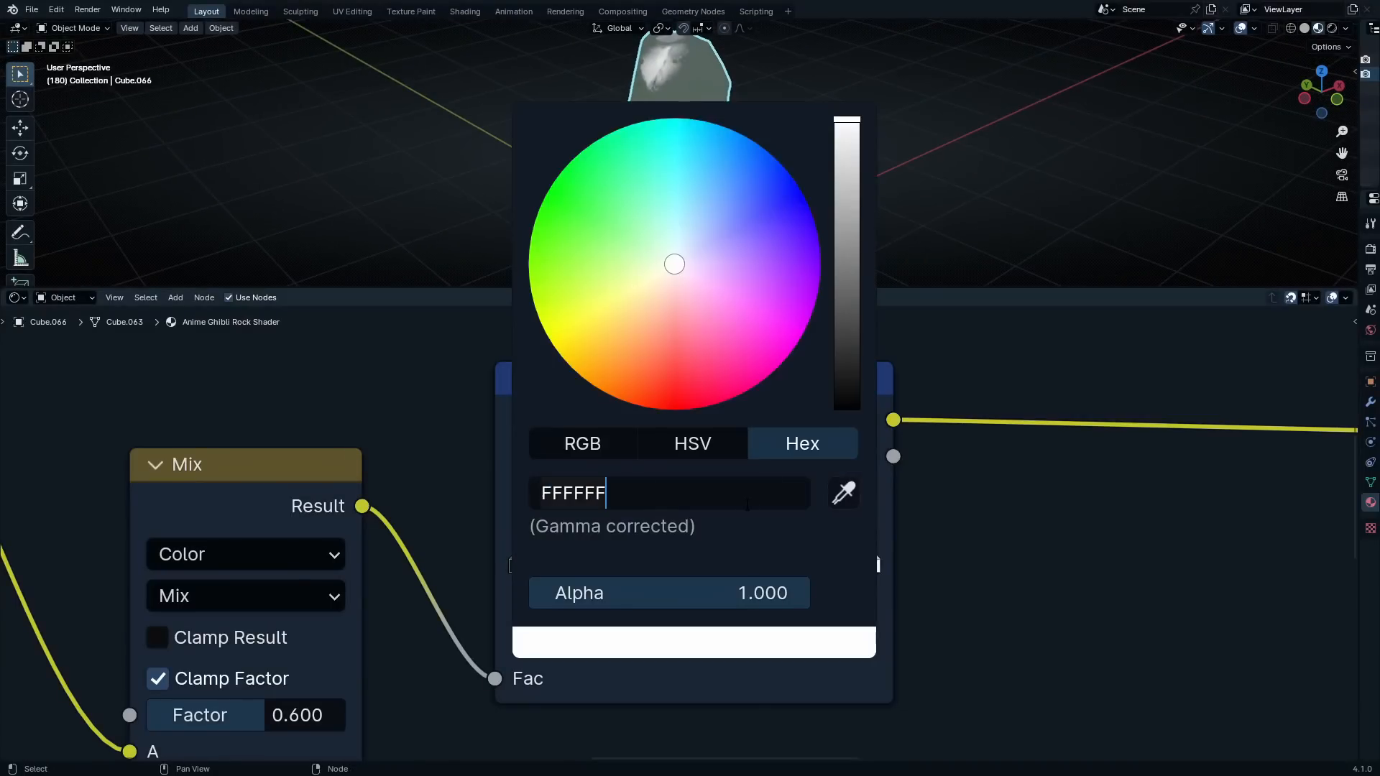
key(ctrl+v)
key(Return)
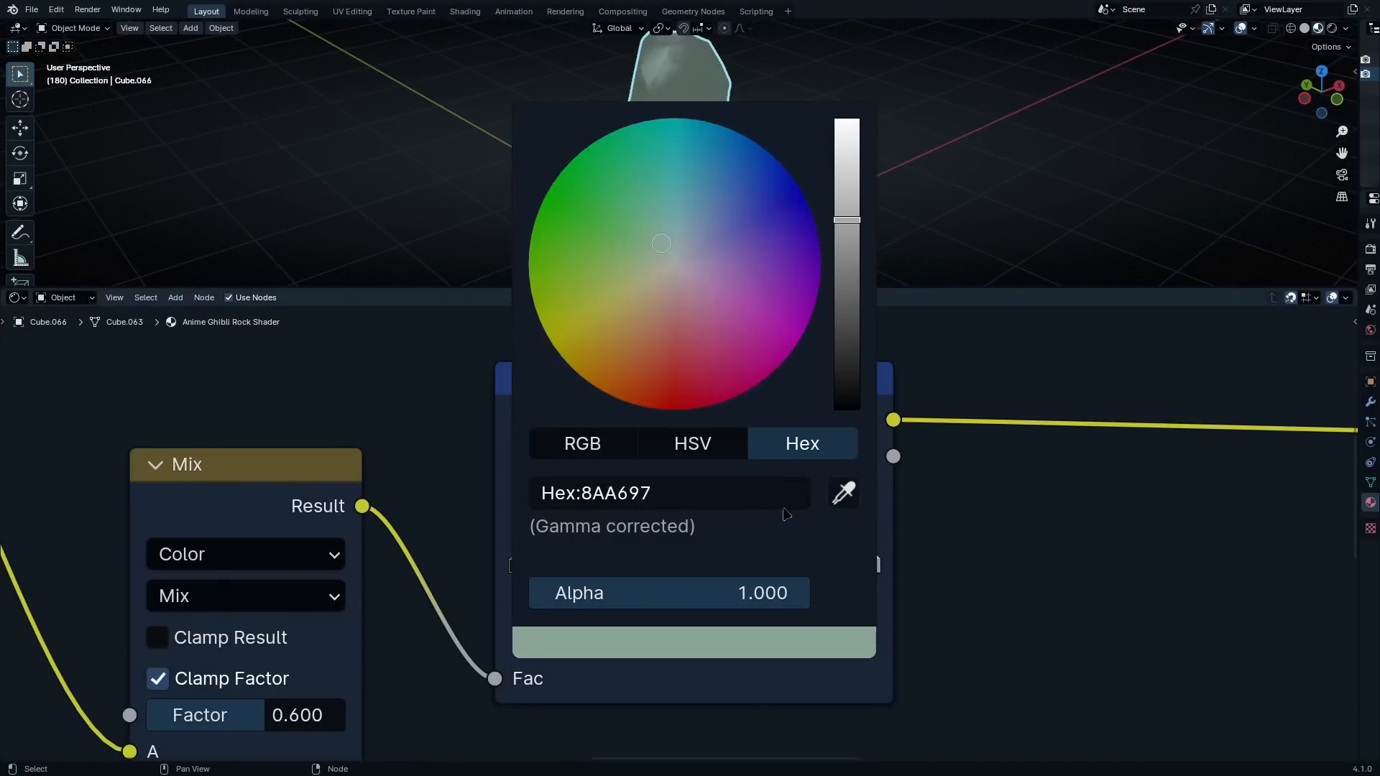
middle_drag(826, 148, 831, 110)
scroll(831, 110, down, 4)
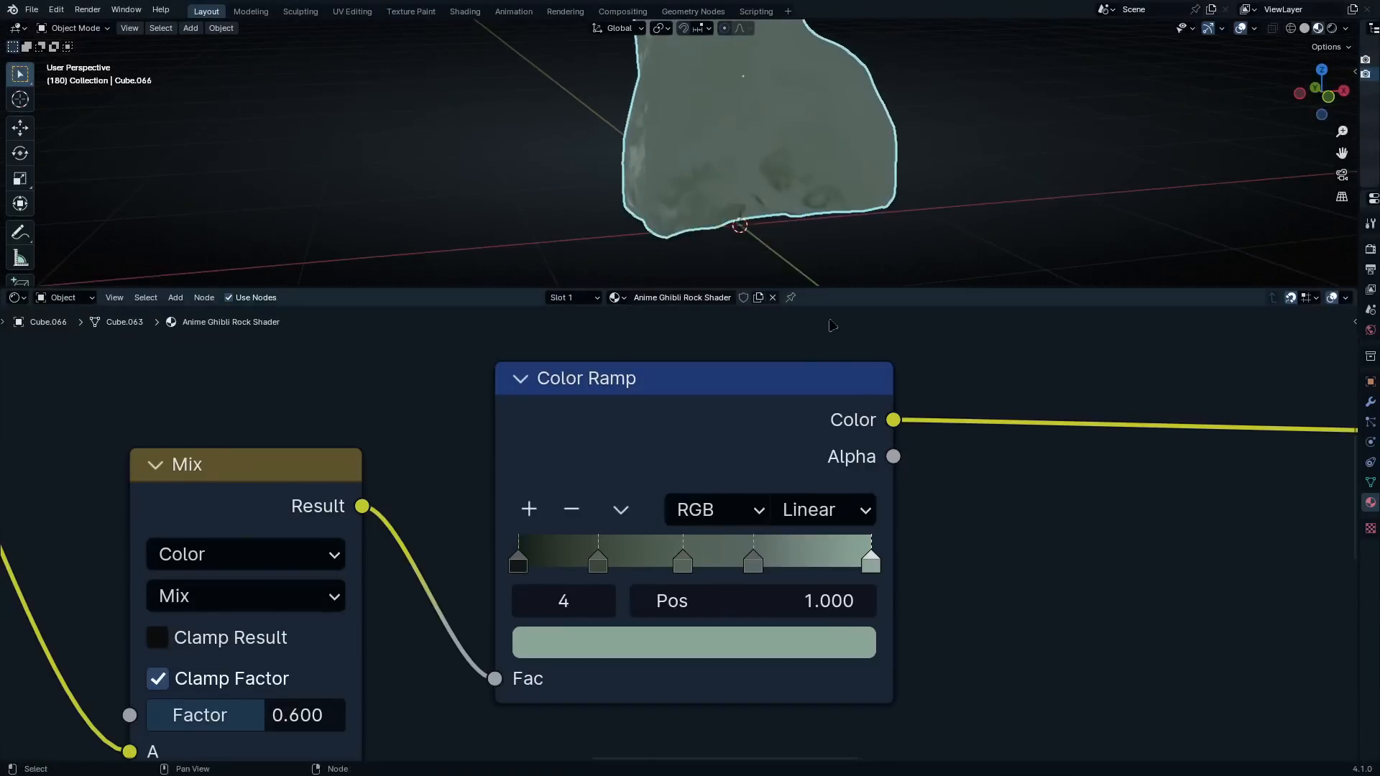
middle_drag(833, 251, 862, 237)
scroll(850, 171, up, 5)
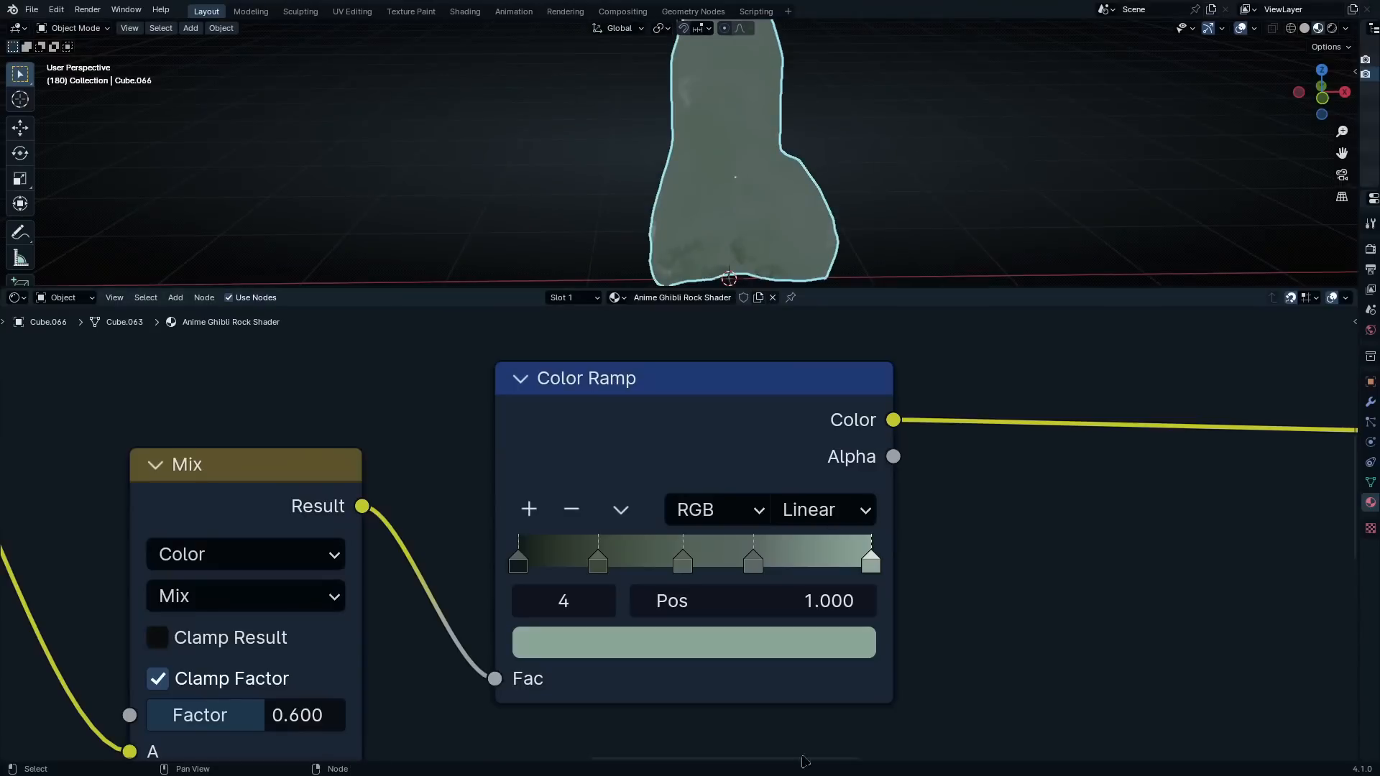
Enclose every node up to the final Color Ramp in one frame and move it farther away from the Principled BSDF
scroll(841, 521, down, 3)
mouse_move(686, 486)
mouse_down()
mouse_move(782, 483)
mouse_move(680, 490)
mouse_up()
scroll(690, 546, down, 7)
middle_drag(702, 589, 898, 550)
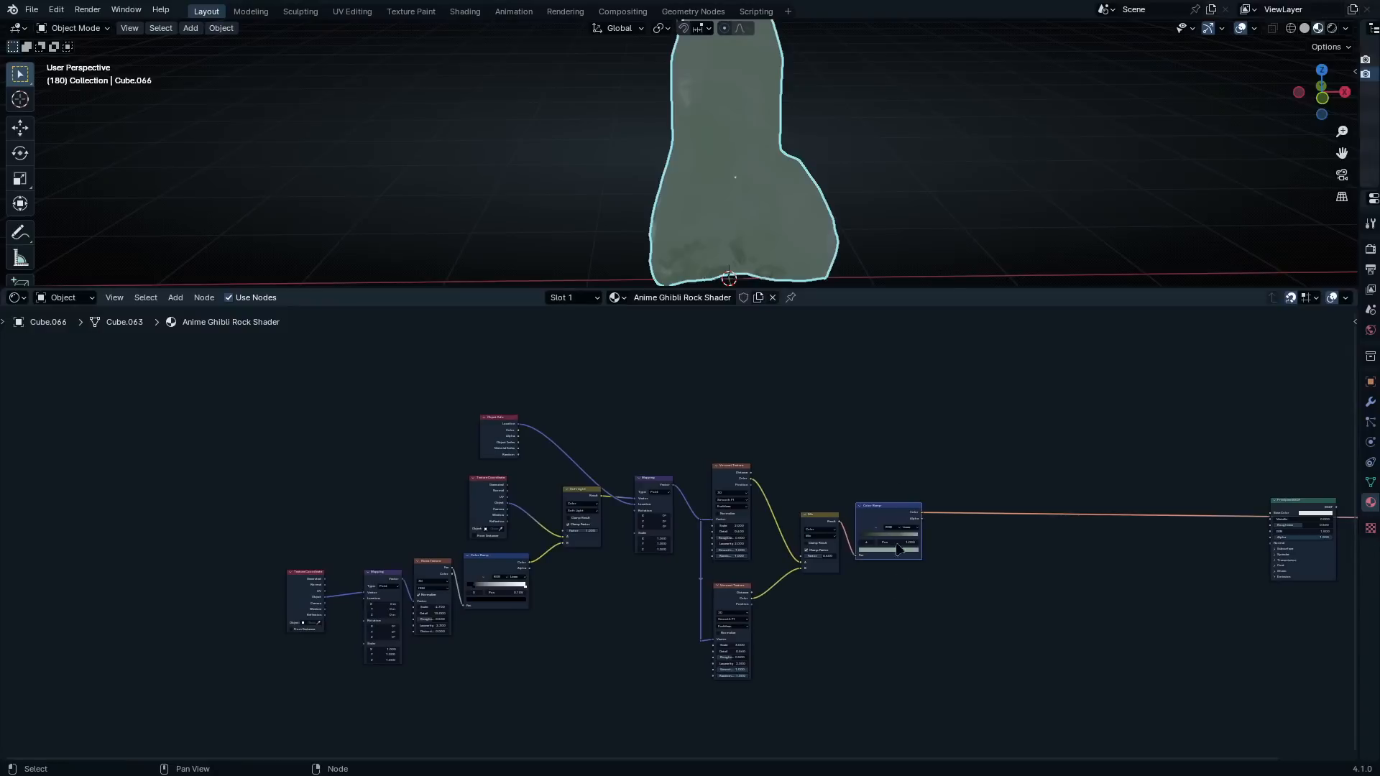
mouse_move(946, 361)
mouse_down()
mouse_move(733, 541)
mouse_move(352, 729)
mouse_move(931, 624)
mouse_up()
drag(307, 603, 335, 597)
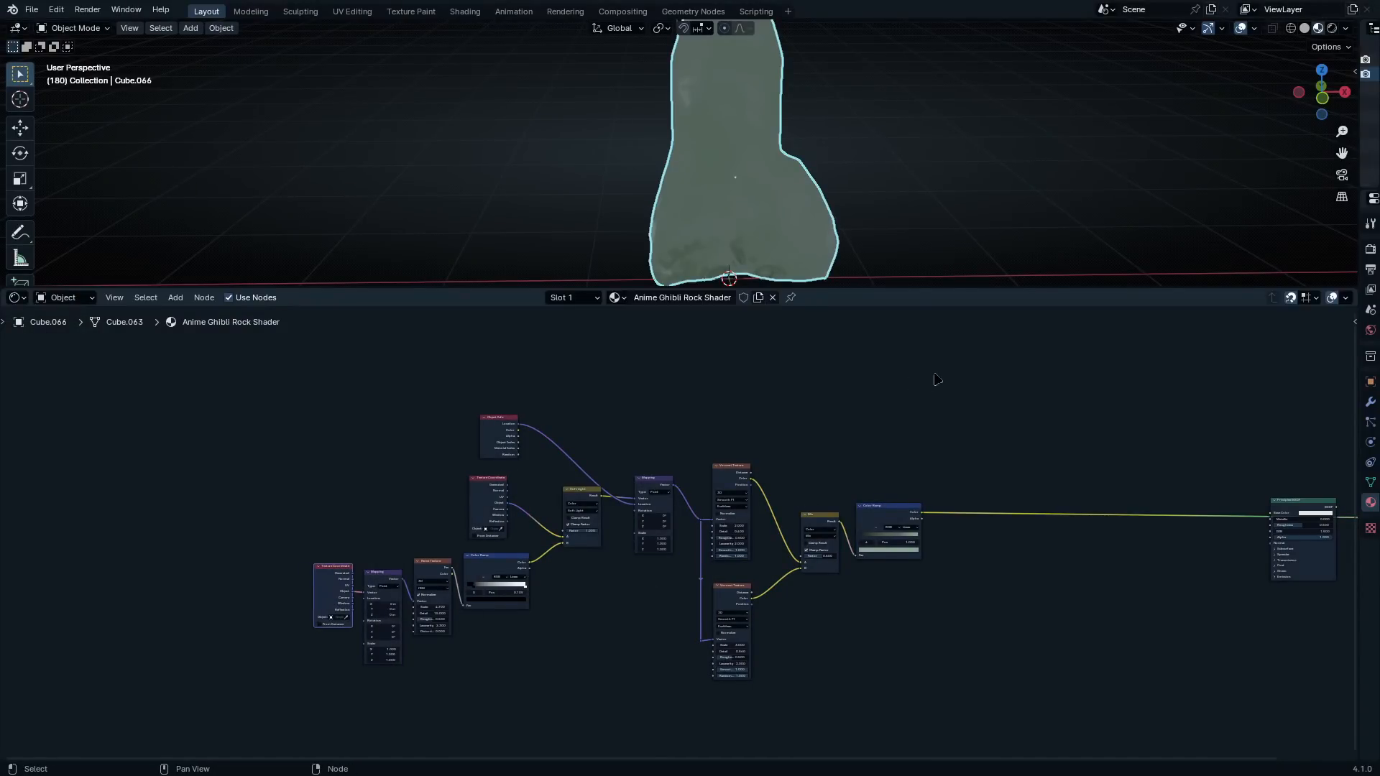
drag(937, 379, 302, 747)
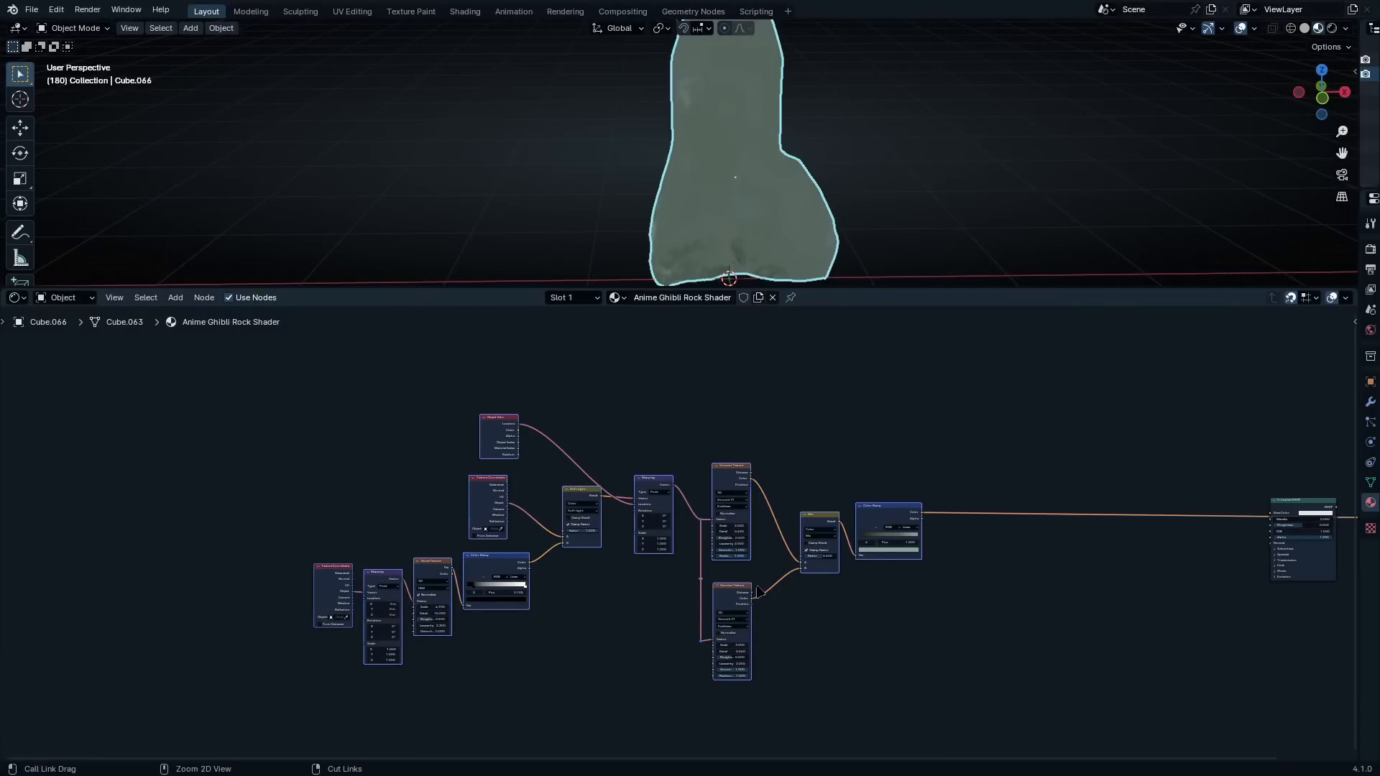
key(ctrl+j)
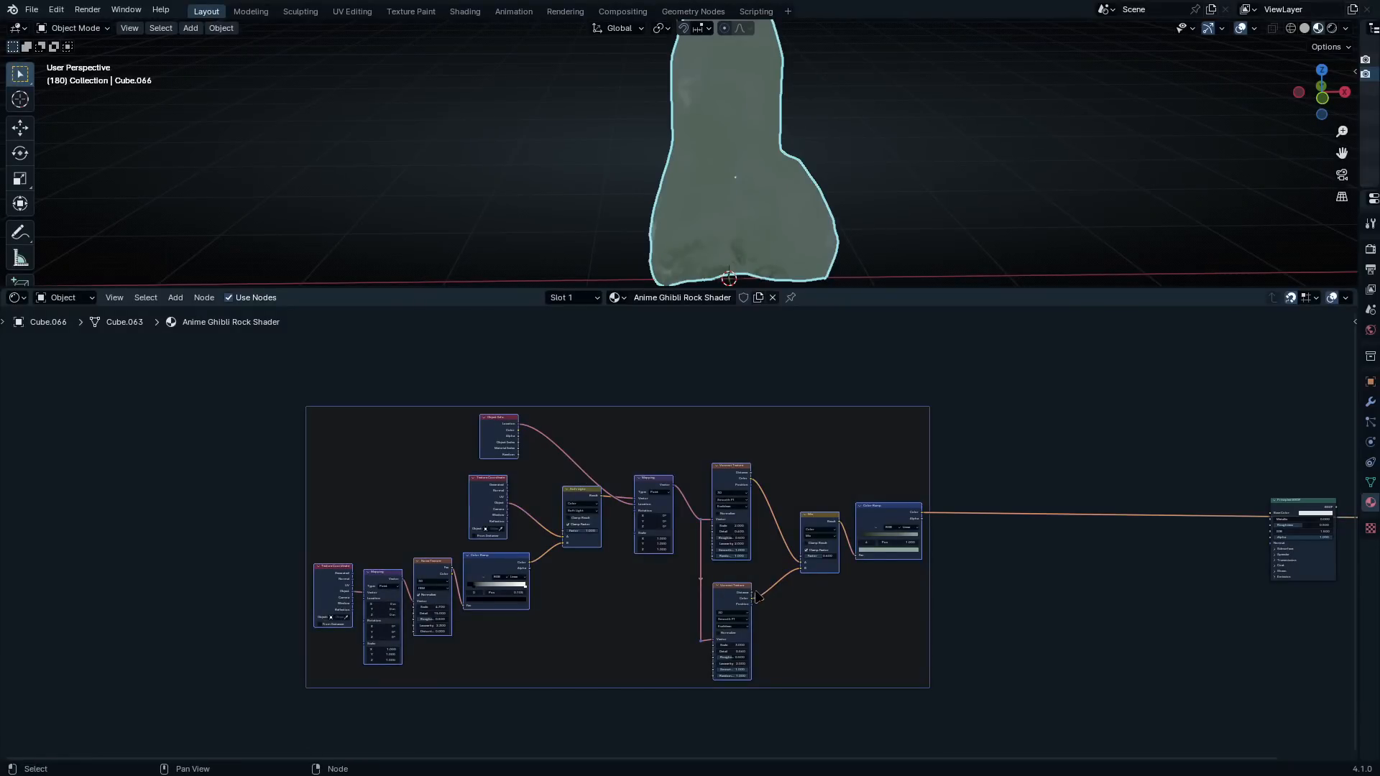
click(826, 424)
drag(825, 407, 631, 419)
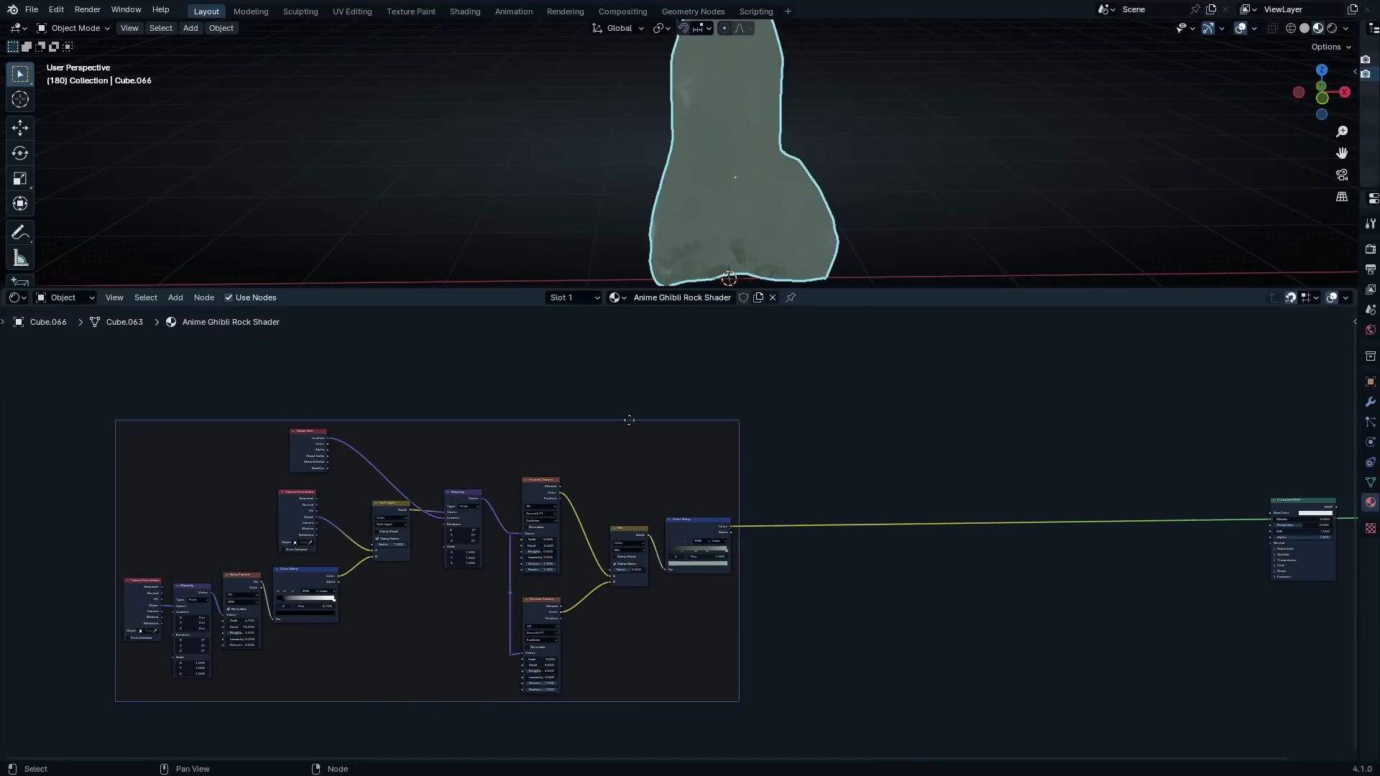
Label the new frame Base Layer and set its label size to 64
key(F2)
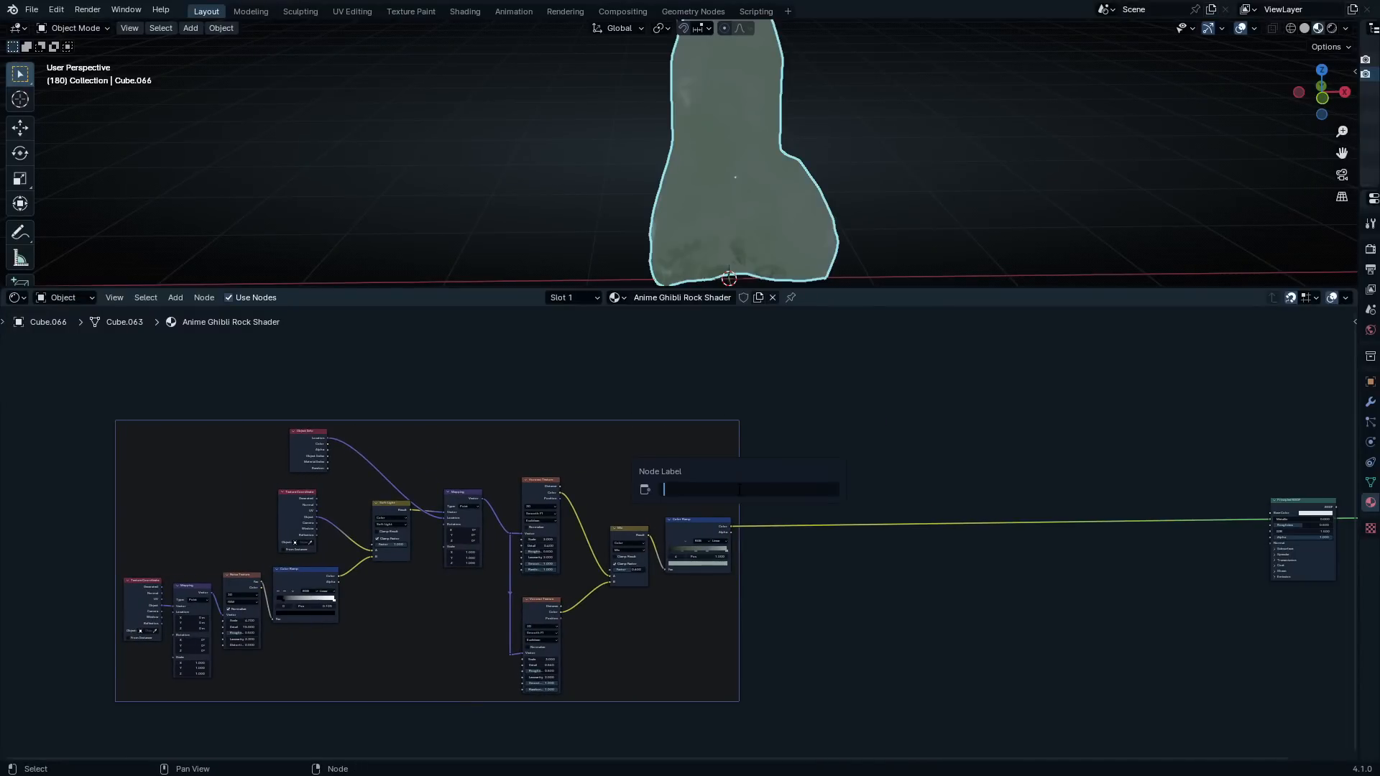
text(Base Layer)
key(Return)
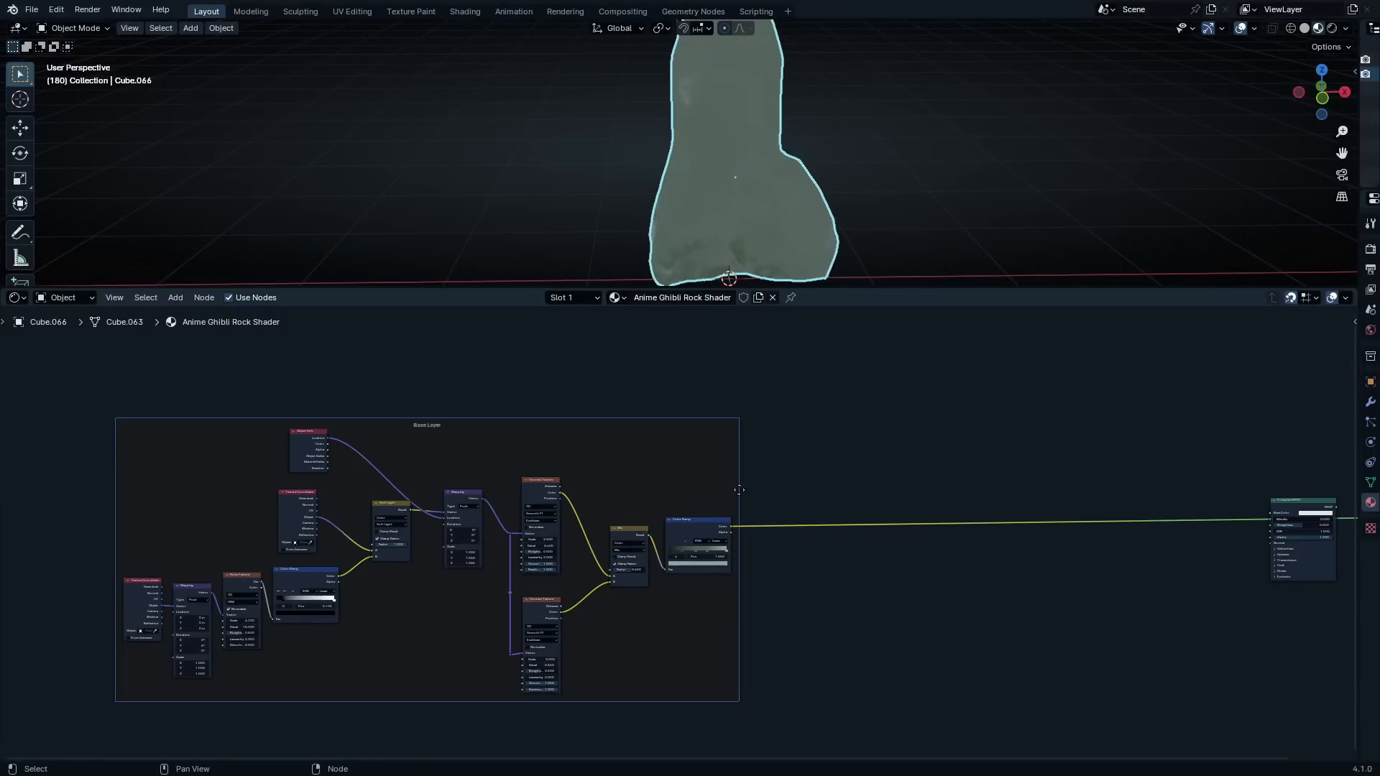
key(n)
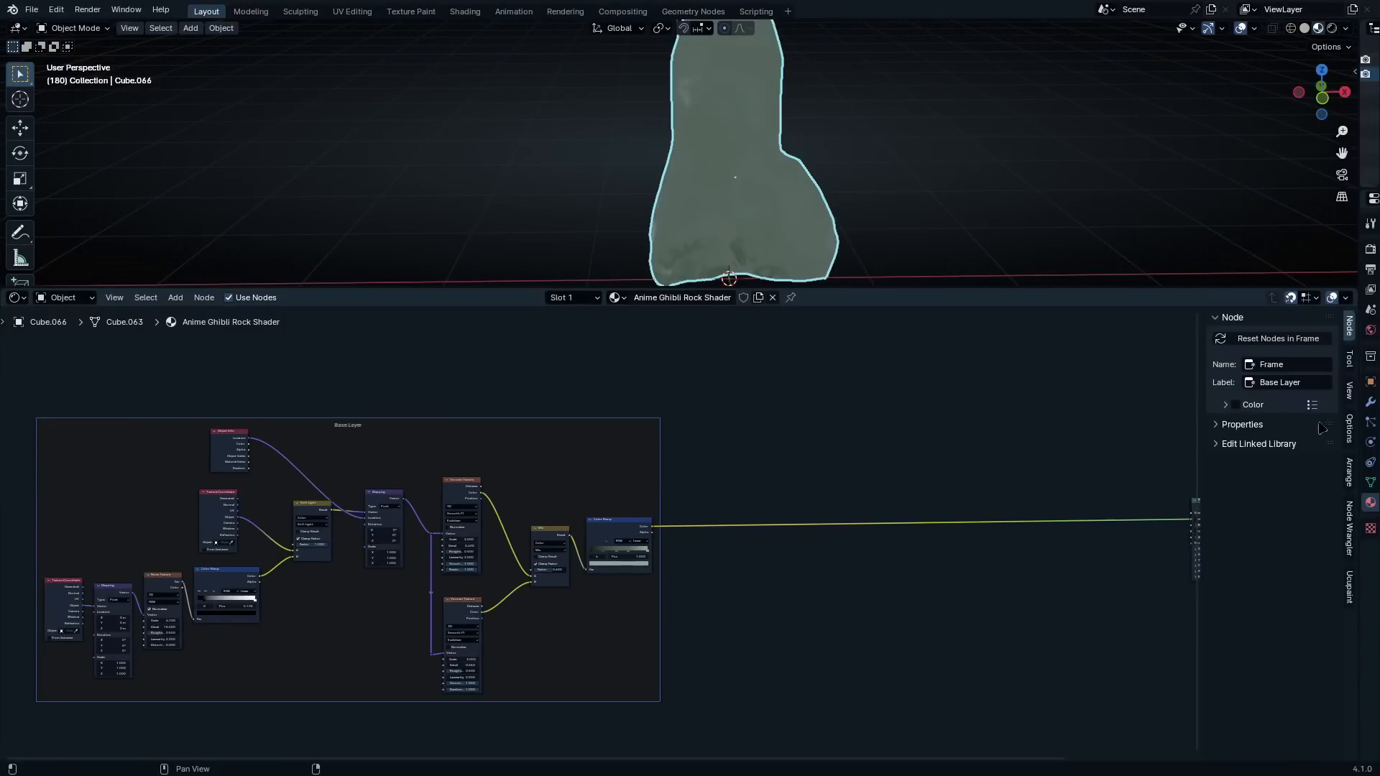
click(1215, 427)
drag(1259, 446, 1319, 446)
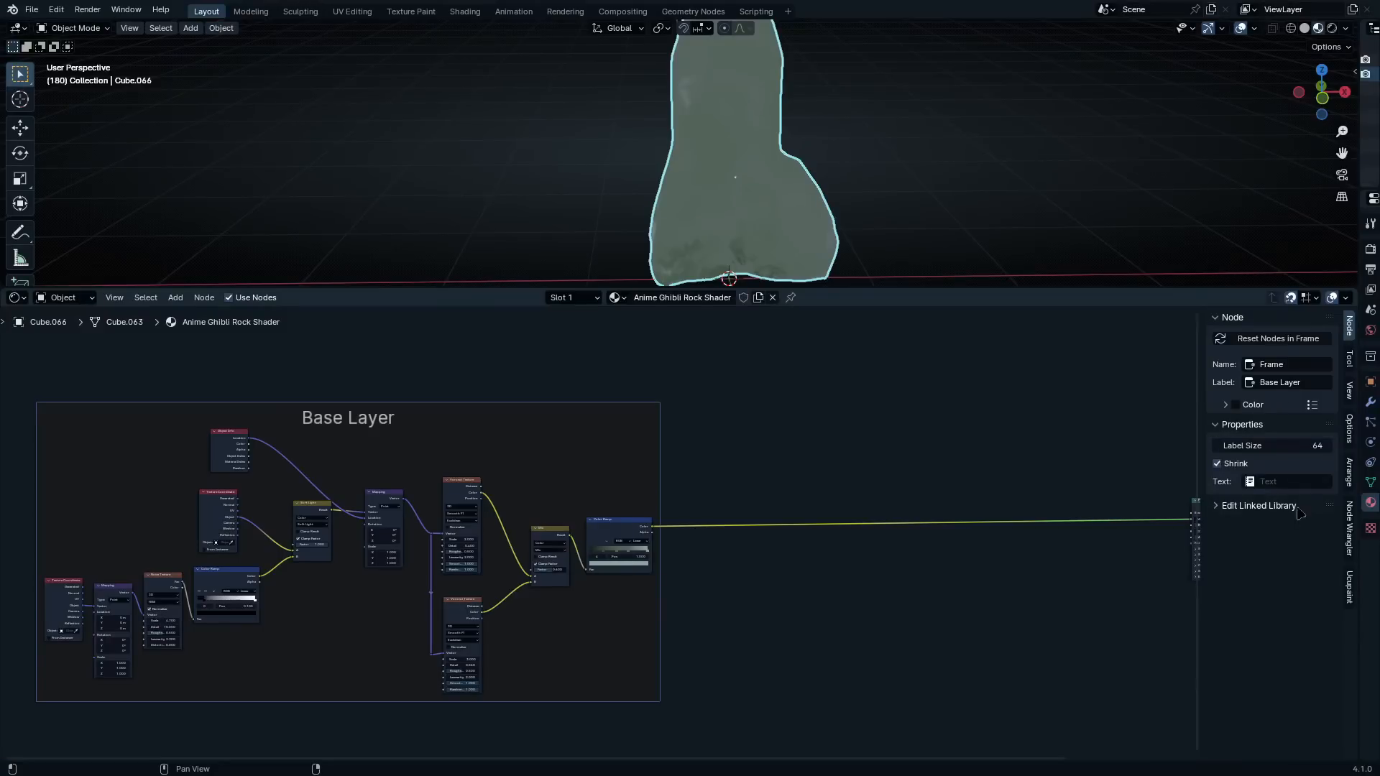
Enable a custom color for the Base Layer frame and make it a dark reddish brown
click(1236, 406)
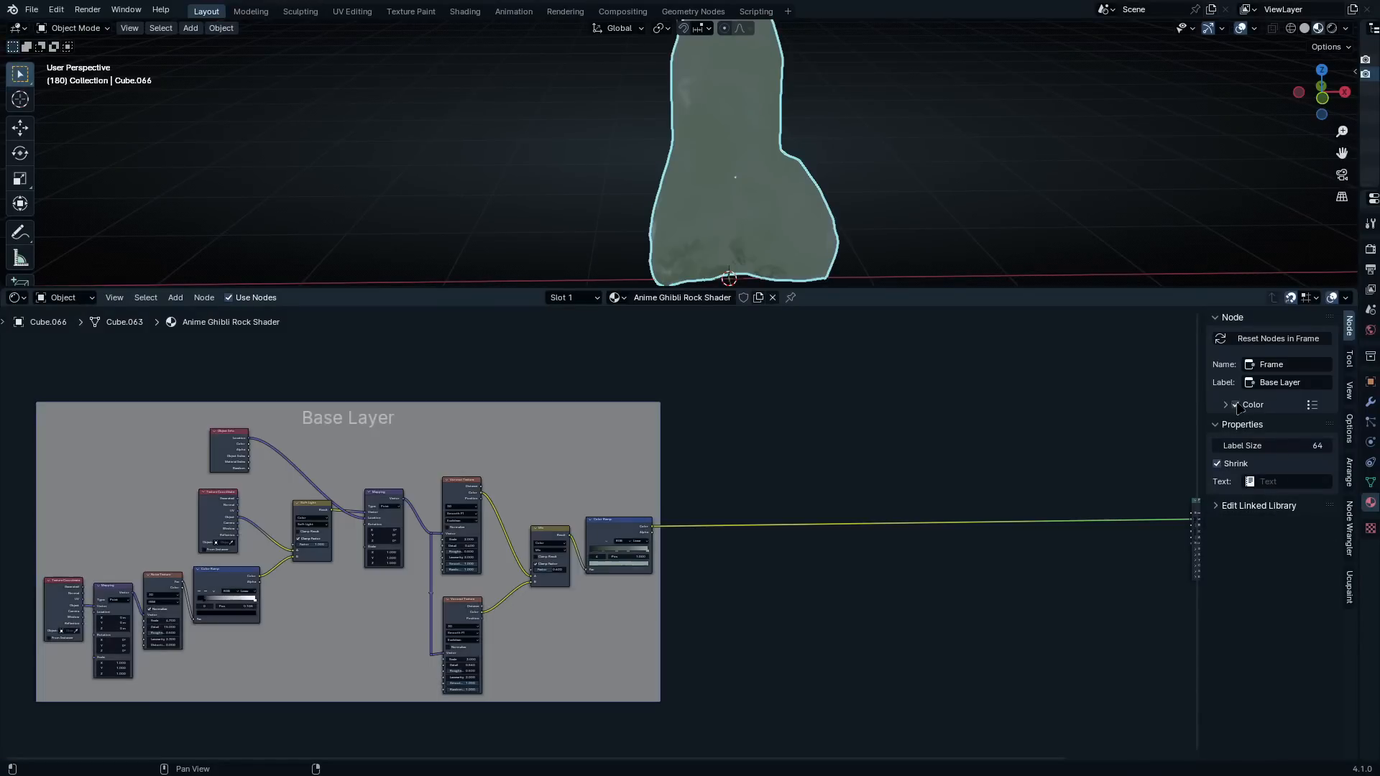
click(1226, 405)
click(1265, 427)
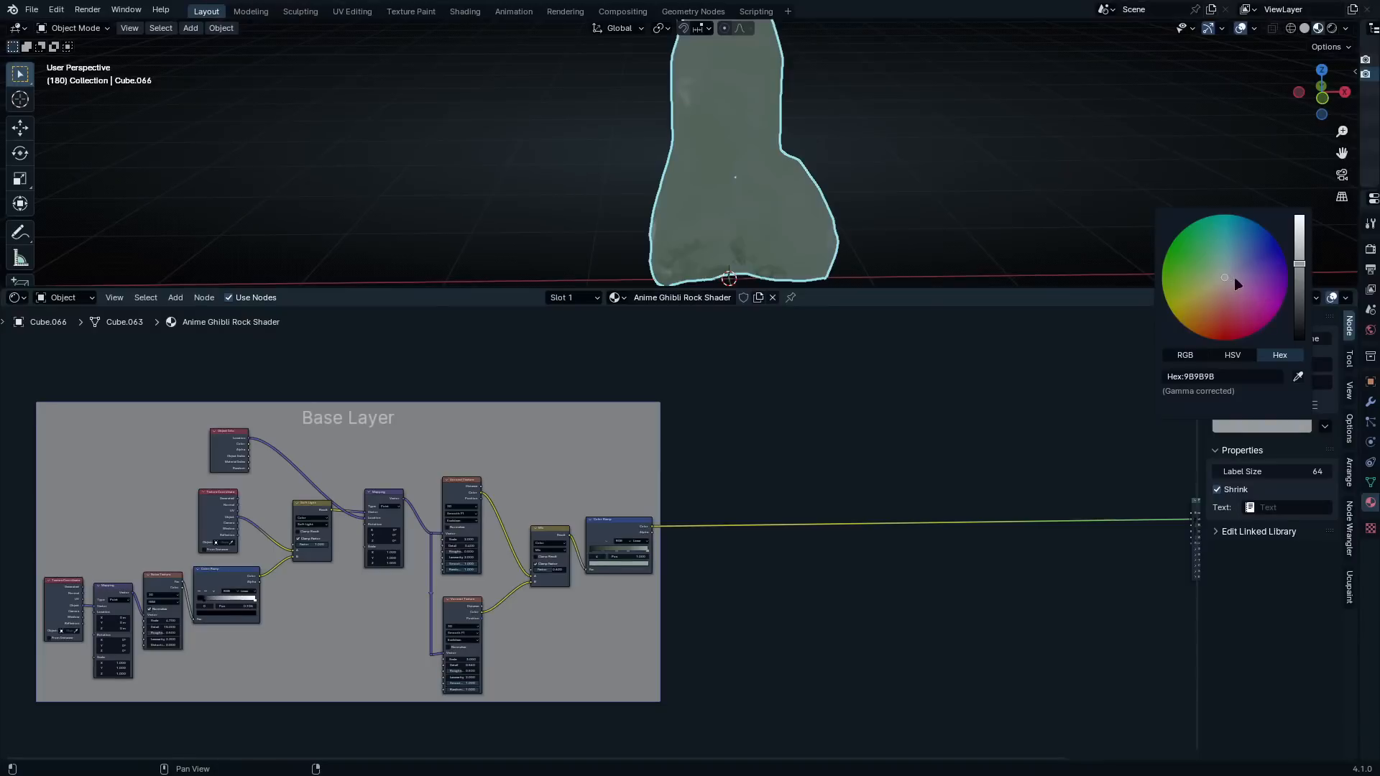
drag(1235, 278, 1211, 324)
drag(1312, 275, 1299, 312)
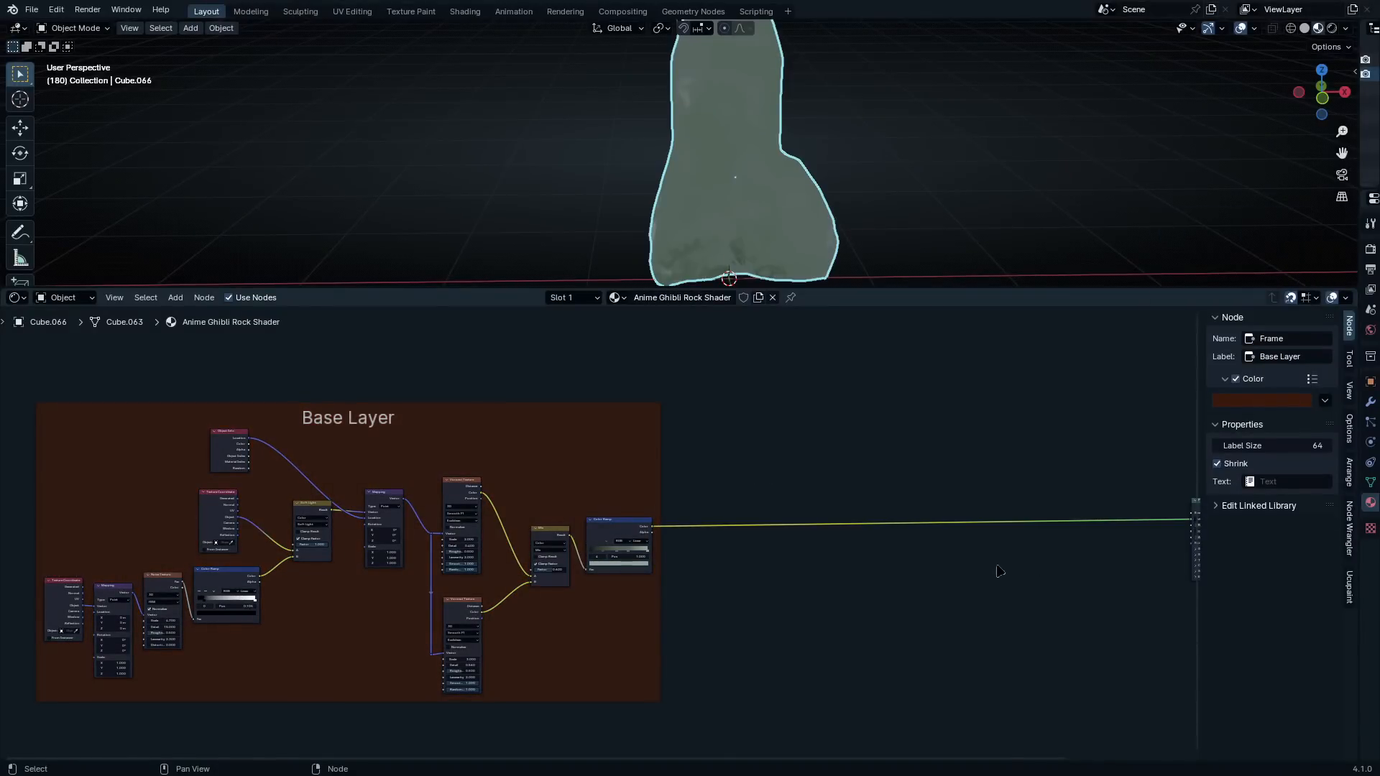
key(n)
Connect the Color output of the noise's Color Ramp to the Smoothness input of the Voronoi Texture with scale 3.000
scroll(675, 528, up, 2)
middle_drag(967, 500, 639, 514)
scroll(585, 517, up, 2)
scroll(585, 517, down, 3)
middle_drag(924, 494, 760, 483)
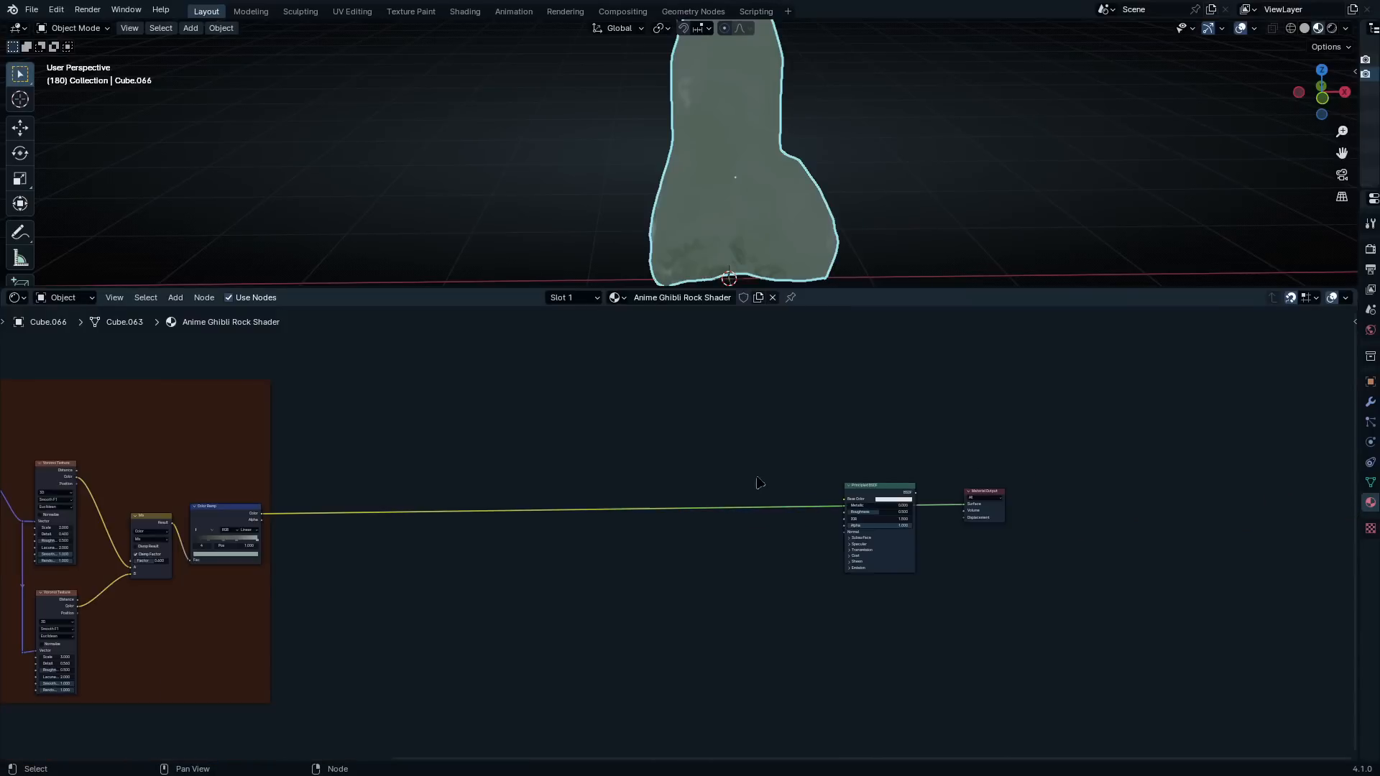
drag(897, 493, 927, 495)
scroll(616, 570, up, 5)
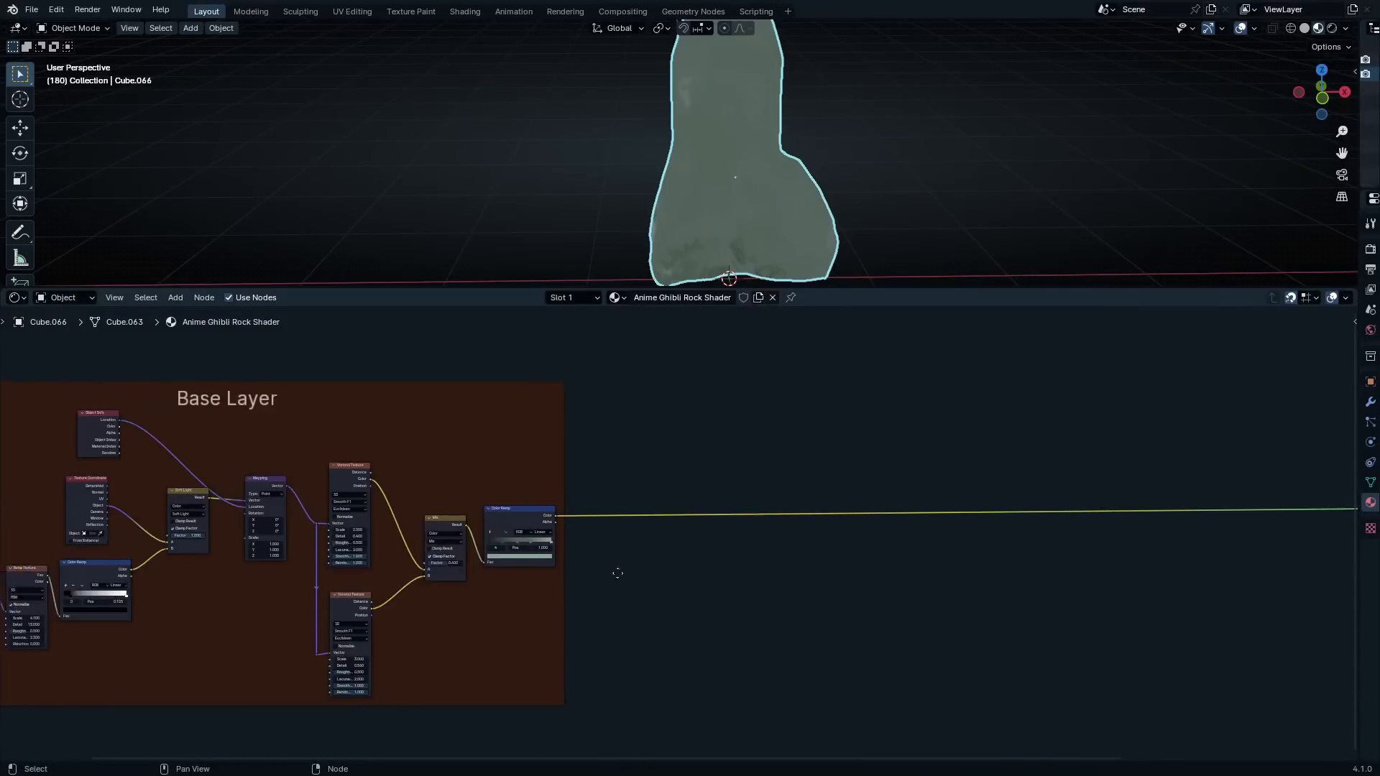
scroll(443, 501, up, 2)
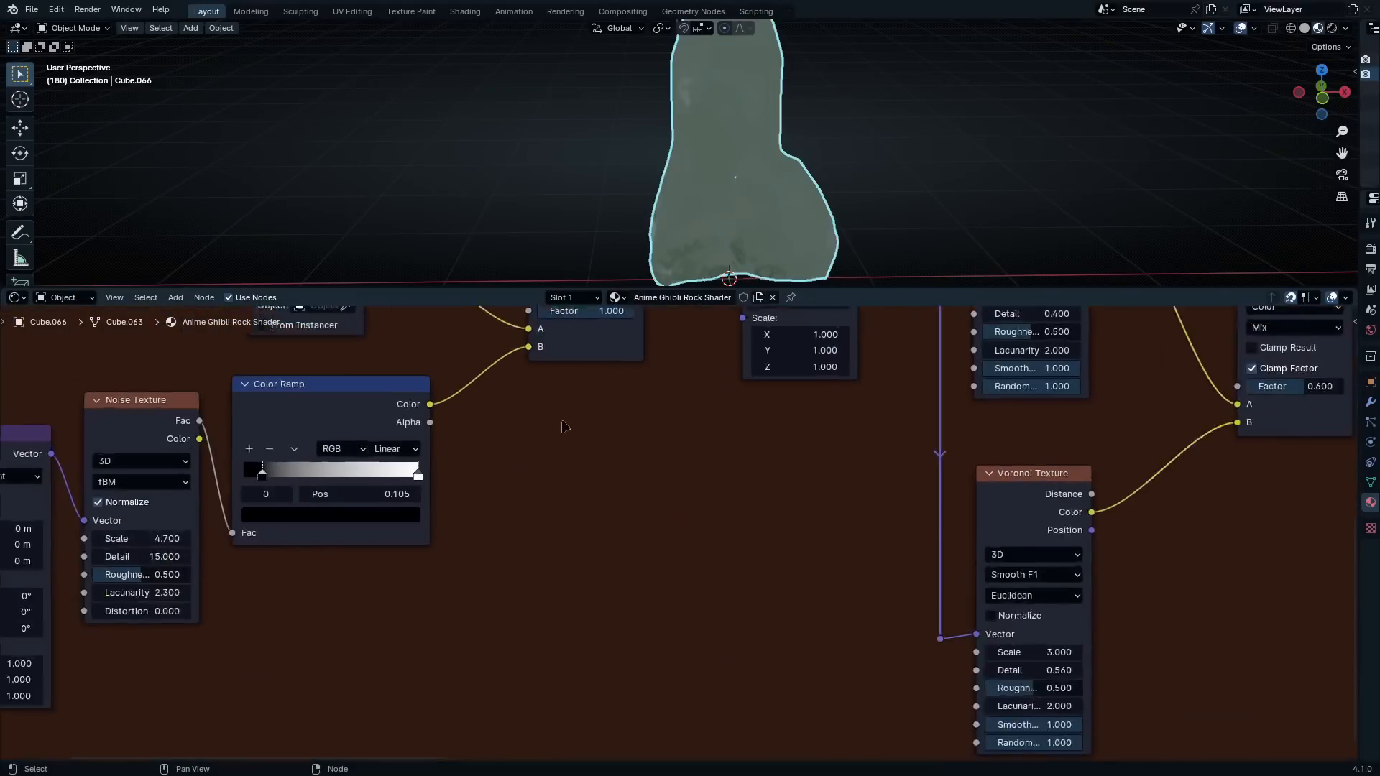
drag(388, 383, 1021, 524)
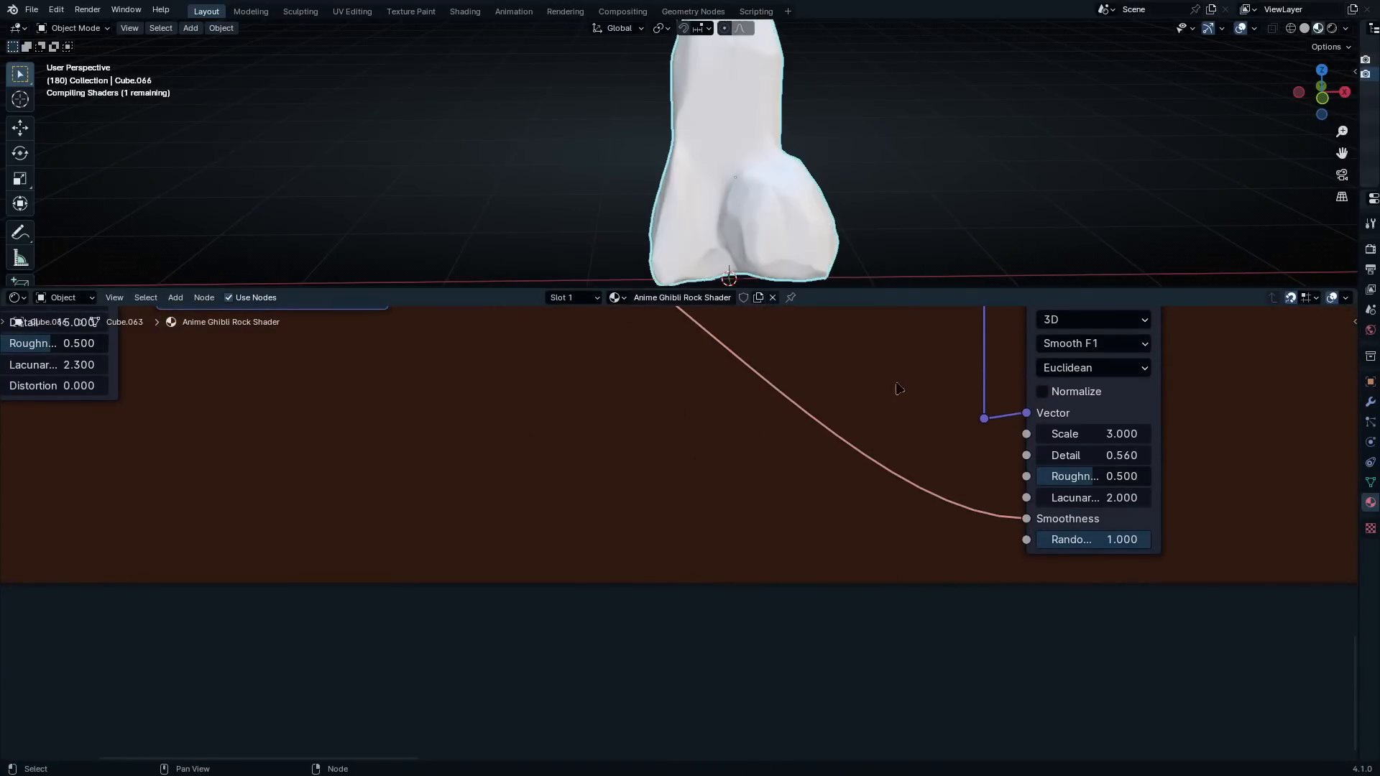
Examine the rock's painted patches from several angles in an enlarged 3D viewport
middle_drag(886, 396, 798, 532)
scroll(724, 144, up, 4)
shift+middle_drag(724, 143, 892, 166)
scroll(729, 137, up, 3)
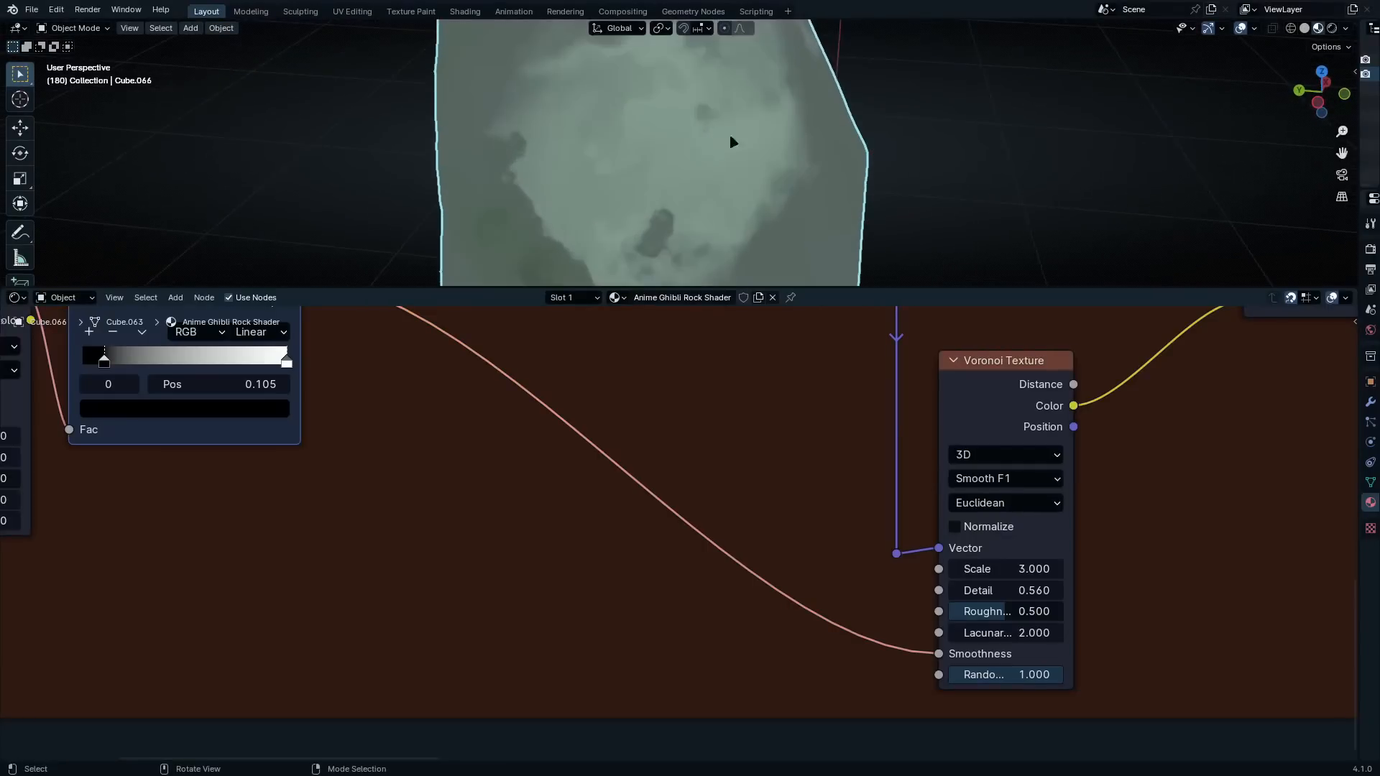
shift+middle_drag(792, 183, 804, 111)
key(ctrl+space)
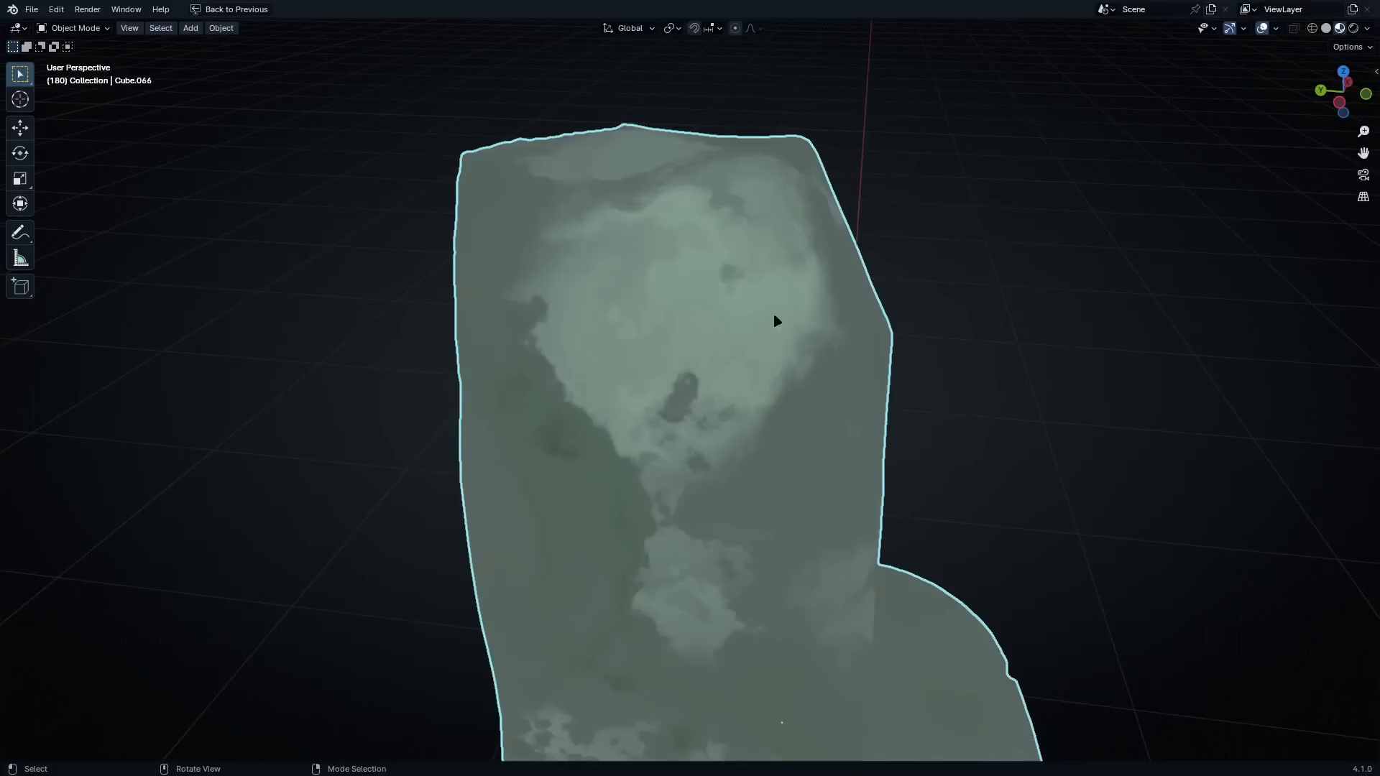
middle_drag(773, 317, 933, 409)
key(ctrl+space)
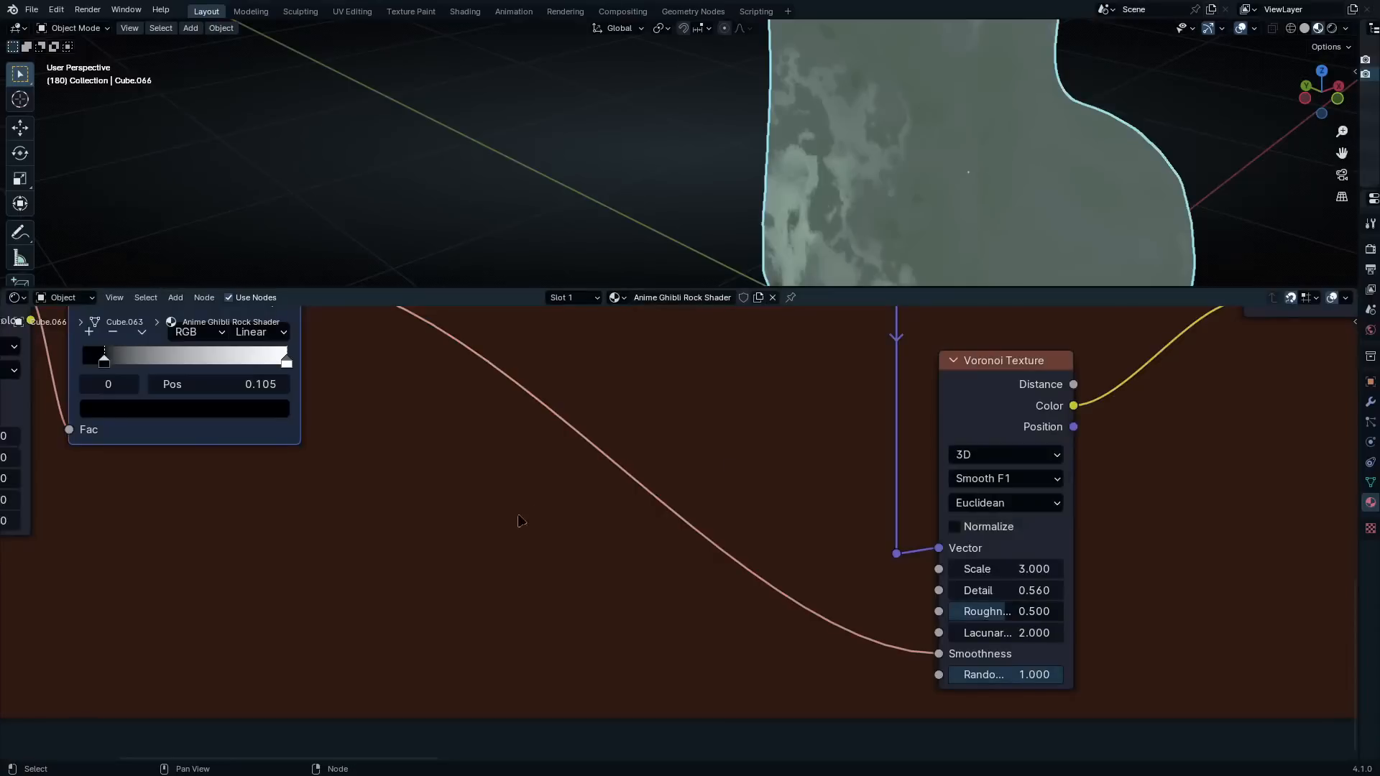
Connect the same noise Color Ramp's Color output to the Smoothness input of the Voronoi Texture with scale 2.000 and check the rock
scroll(566, 476, down, 5)
middle_drag(420, 434, 311, 656)
scroll(311, 657, up, 3)
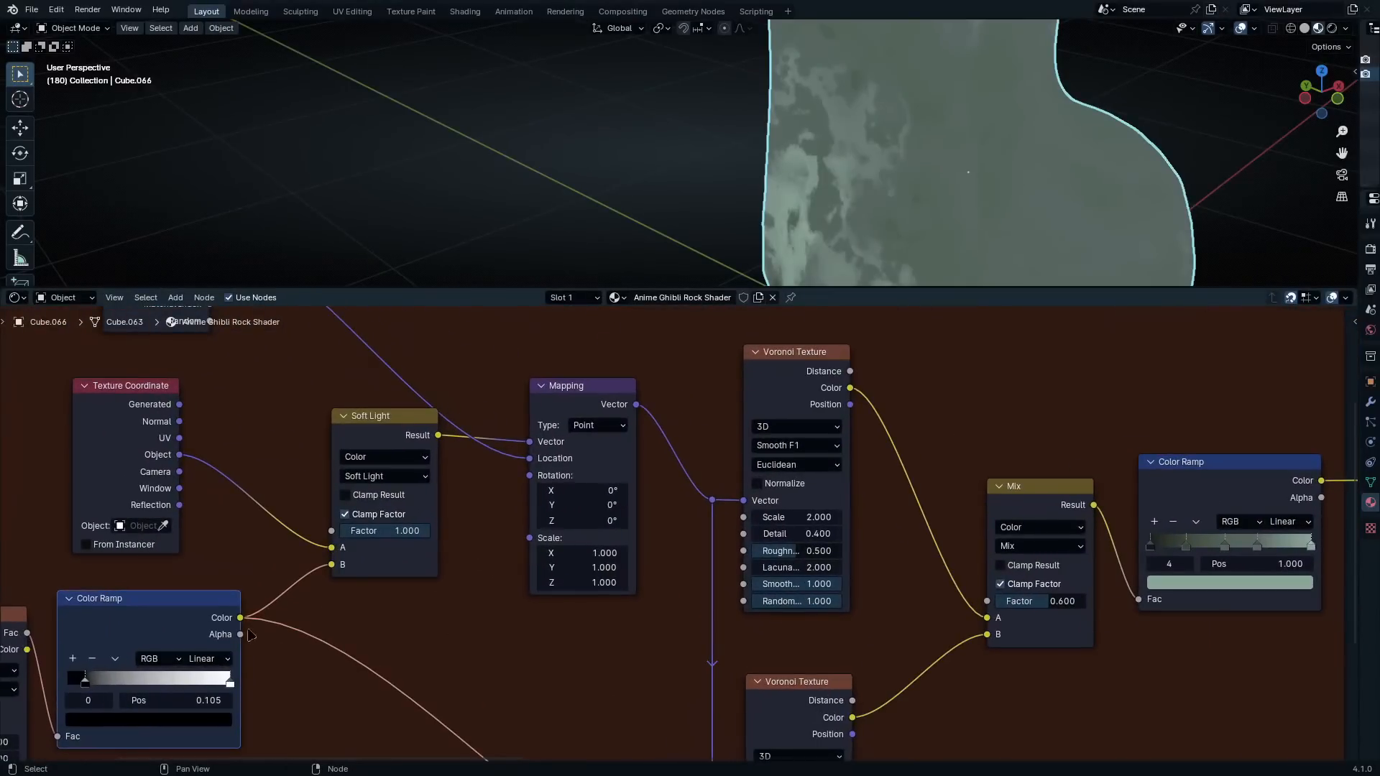
mouse_move(240, 617)
mouse_down()
mouse_move(603, 609)
mouse_move(733, 587)
mouse_up()
middle_drag(632, 225, 622, 175)
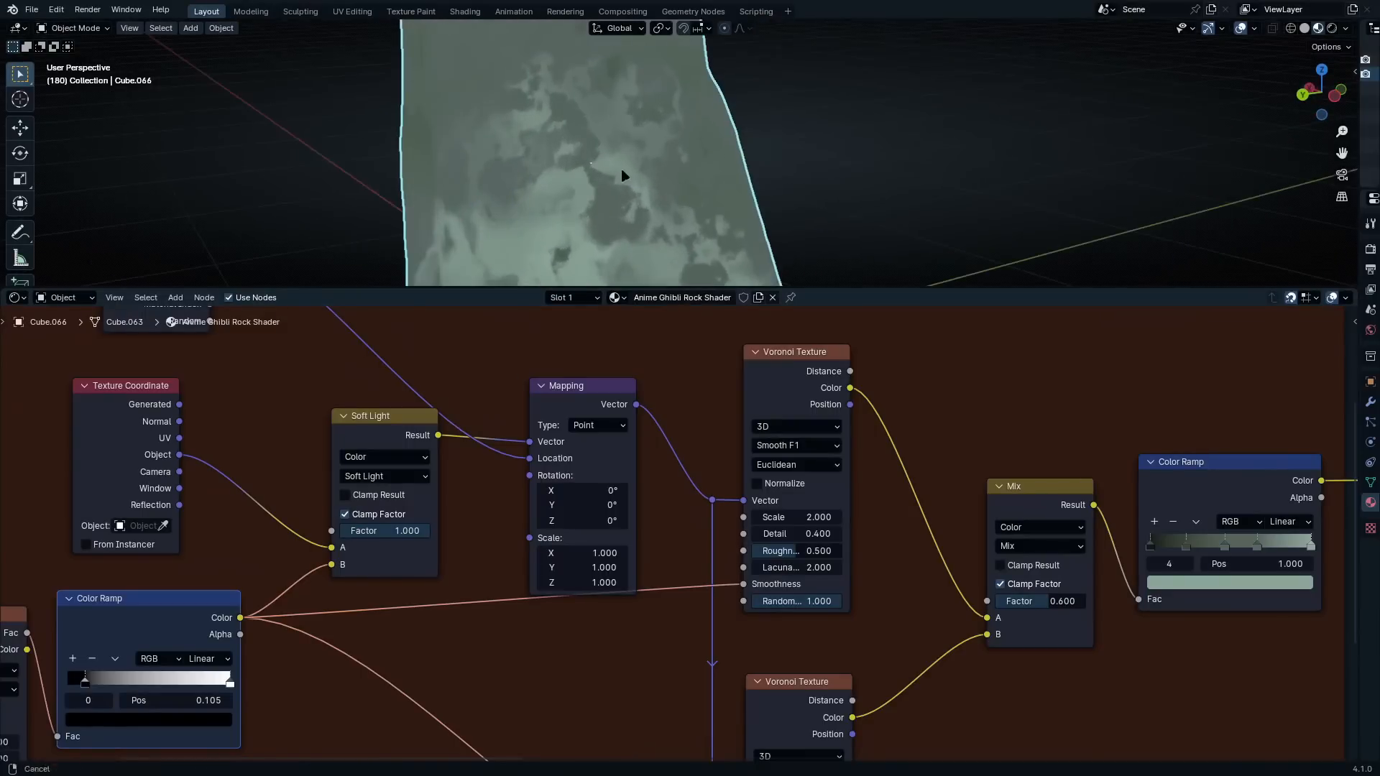
Inspect the smoothed paint patches on the front, side and base of the rock in an enlarged 3D viewport
scroll(760, 132, up, 4)
shift+middle_drag(760, 132, 735, 333)
key(ctrl+space)
scroll(631, 184, down, 5)
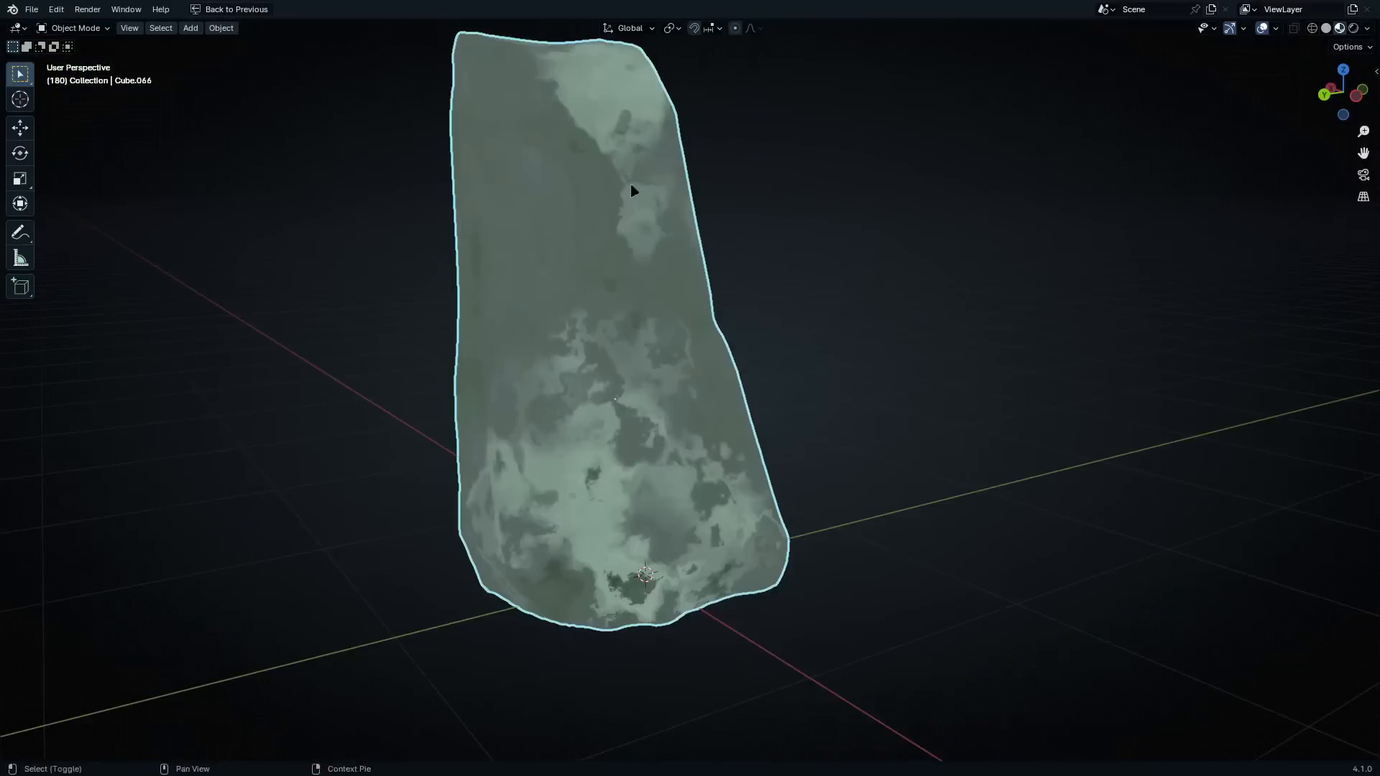
scroll(713, 287, up, 5)
middle_drag(706, 281, 520, 284)
scroll(825, 373, down, 5)
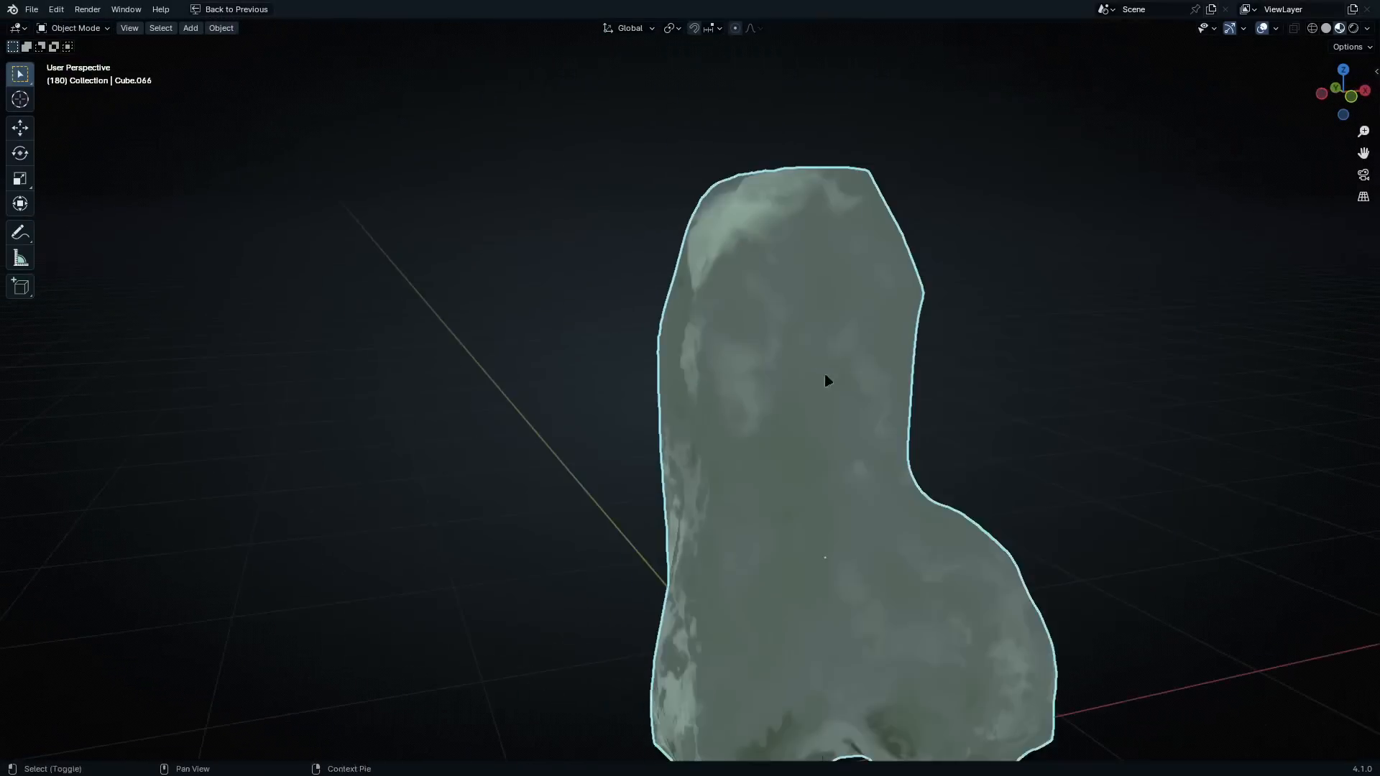
shift+middle_drag(824, 376, 724, 276)
scroll(779, 460, up, 1)
middle_drag(825, 503, 799, 467)
middle_drag(799, 467, 769, 467)
mouse_move(768, 467)
shift+middle_down()
mouse_move(745, 342)
mouse_move(764, 433)
mouse_move(893, 478)
mouse_move(795, 468)
shift+middle_up()
scroll(744, 342, down, 3)
scroll(778, 438, up, 2)
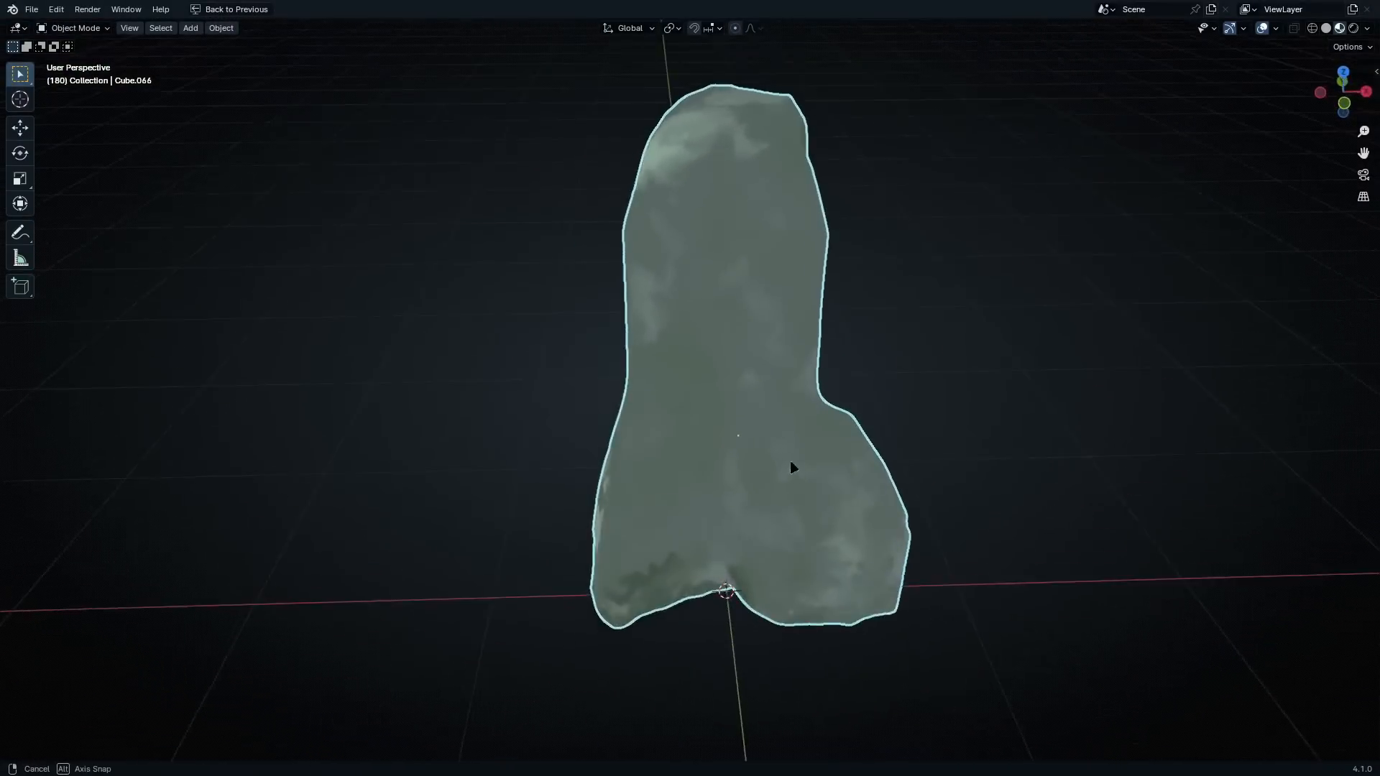
key(ctrl+space)
Insert a Mix Color node on the link leaving the Base Layer's Color Ramp, with the ramp feeding input A
scroll(891, 470, down, 2)
scroll(892, 471, down, 2)
middle_drag(956, 541, 505, 519)
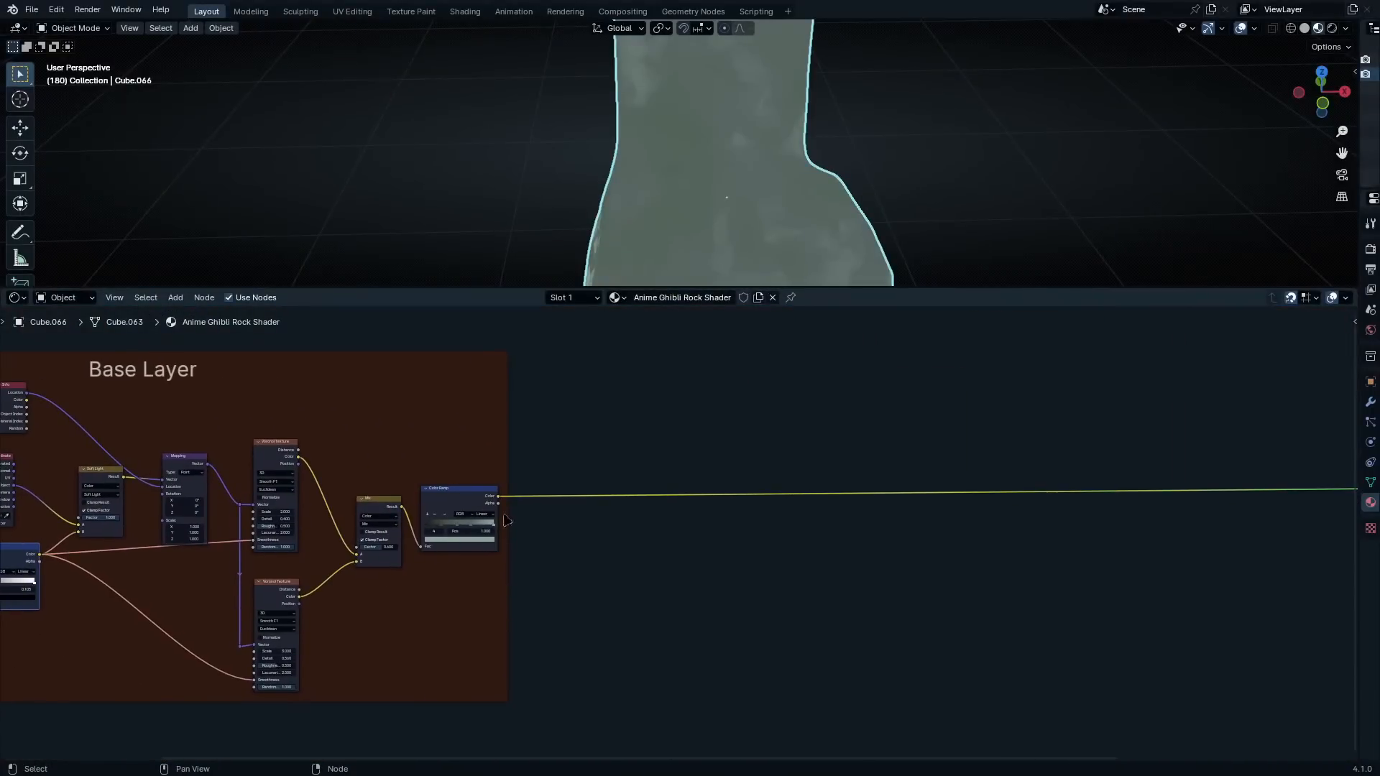
scroll(739, 513, up, 3)
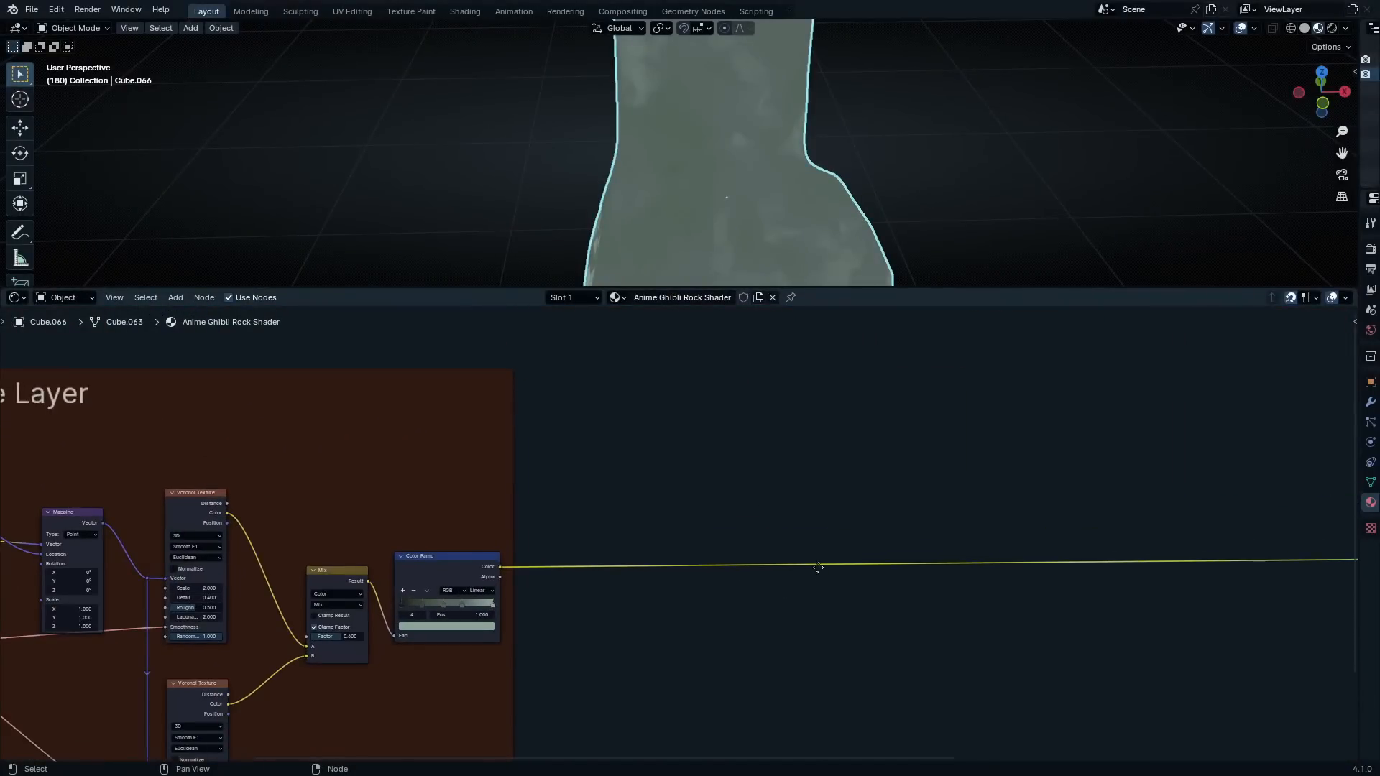
scroll(971, 592, up, 1)
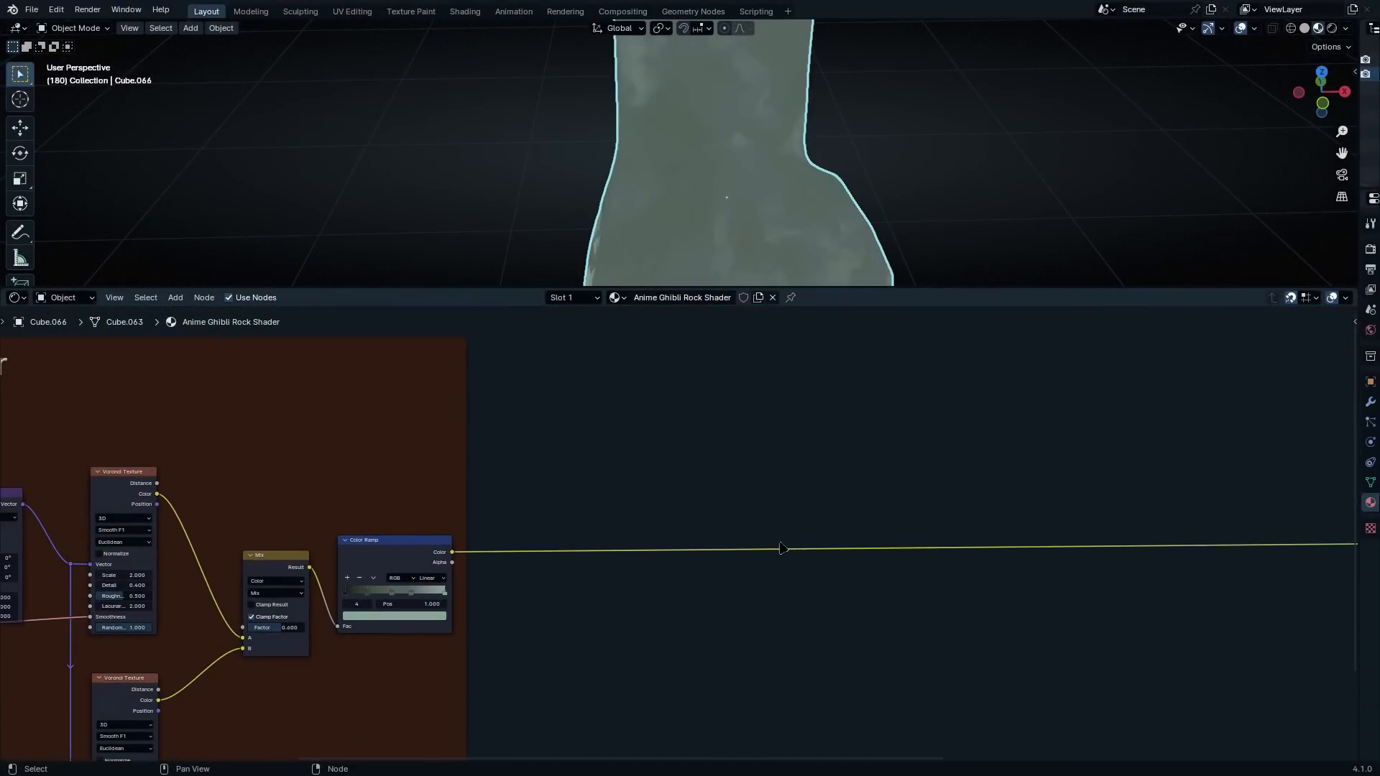
middle_drag(816, 586, 694, 513)
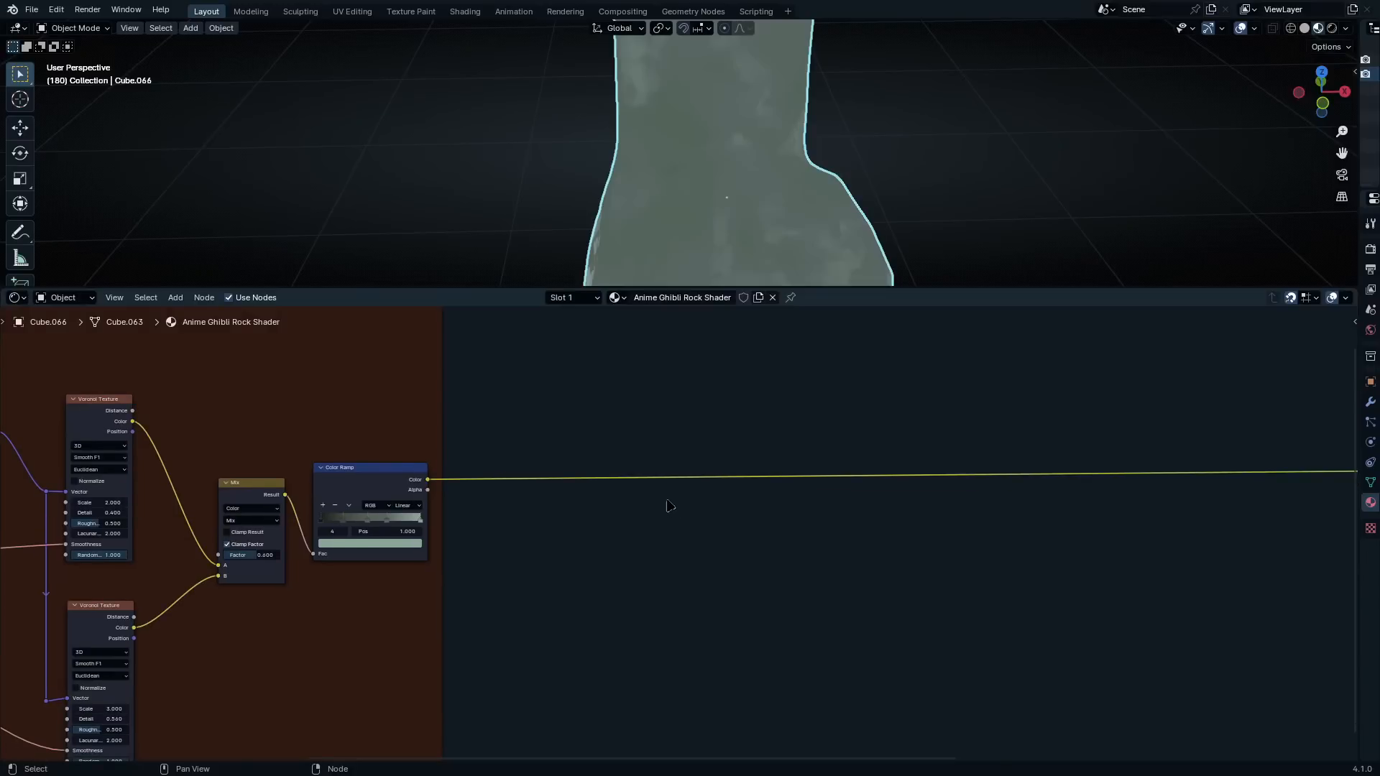
scroll(670, 509, up, 2)
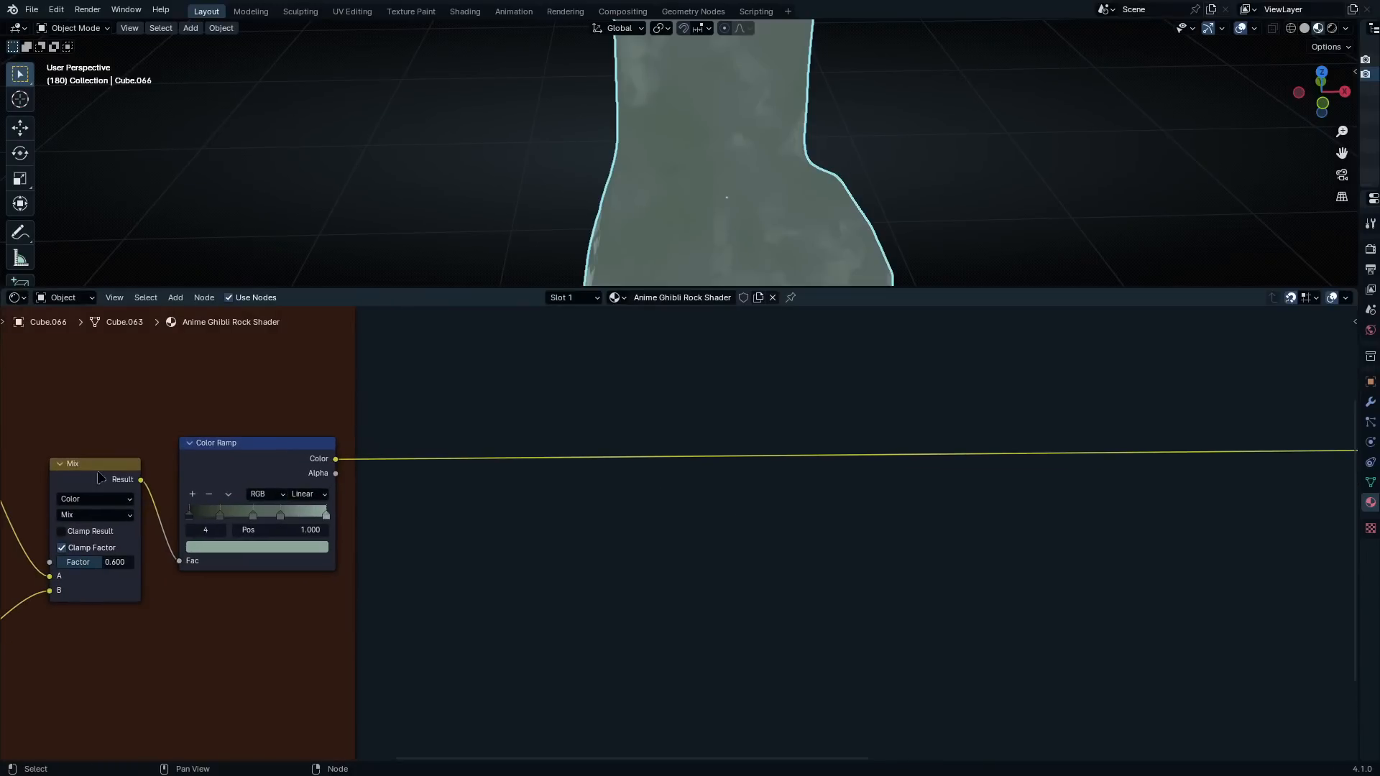
key(shift+a)
click(934, 407)
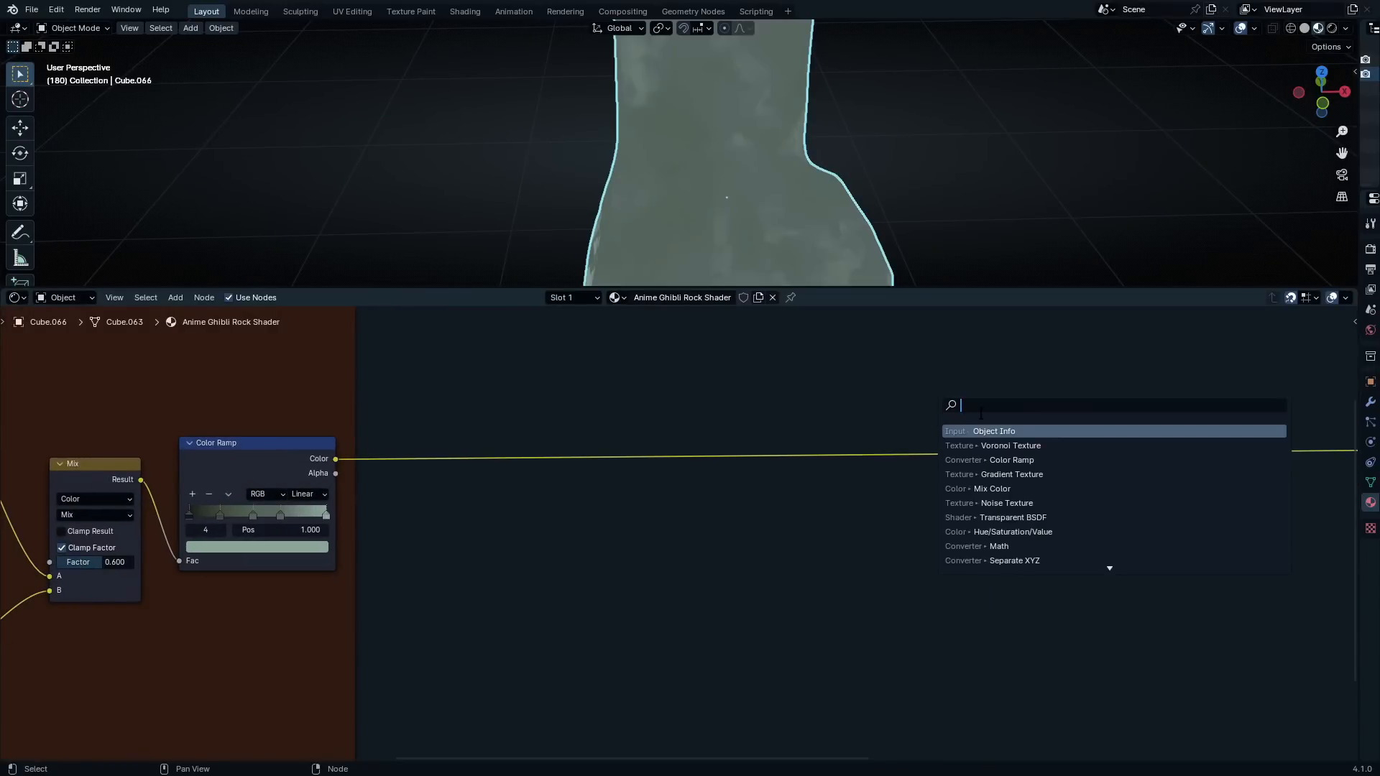
text(mix)
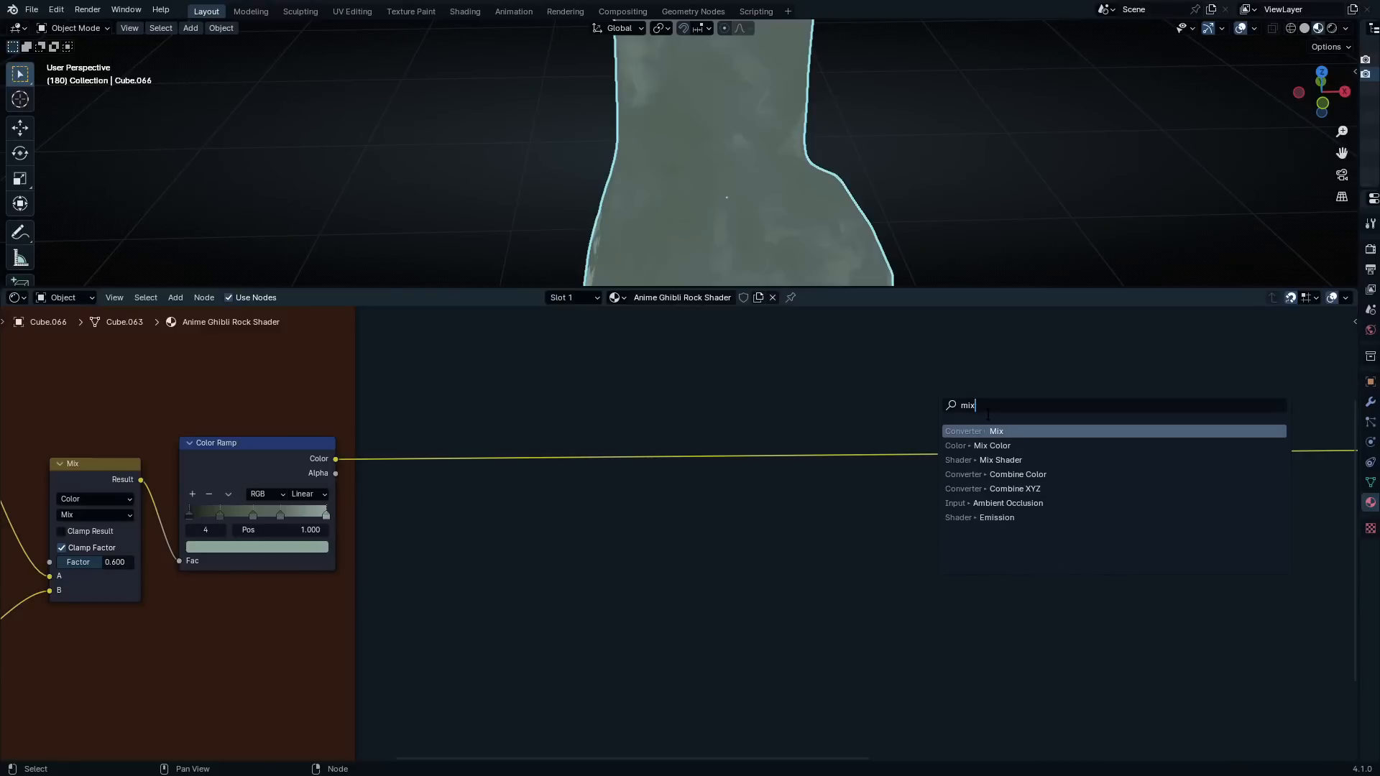
key(Return)
click(993, 417)
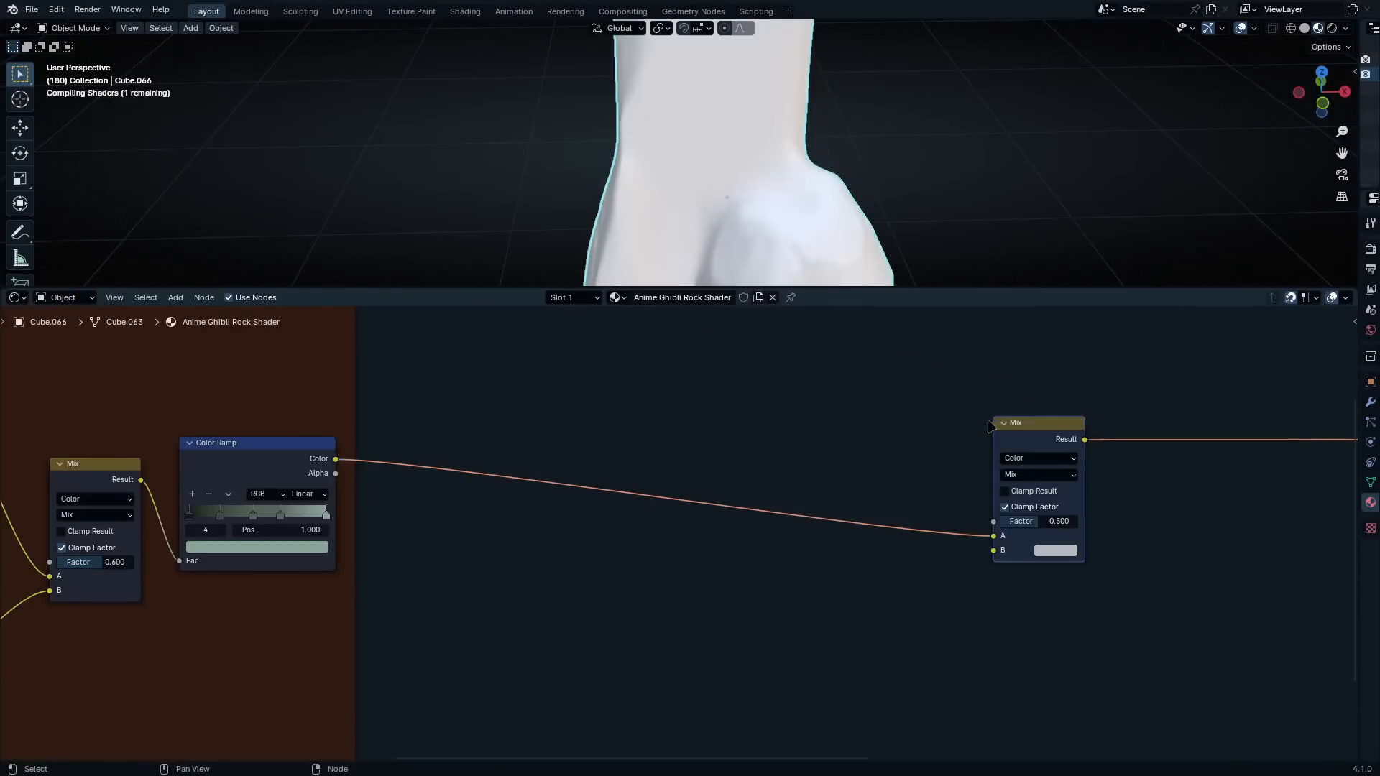
Add a Noise Texture node outside the Base Layer frame, below and before the new Mix node
scroll(978, 467, up, 2)
key(shift+a)
click(968, 465)
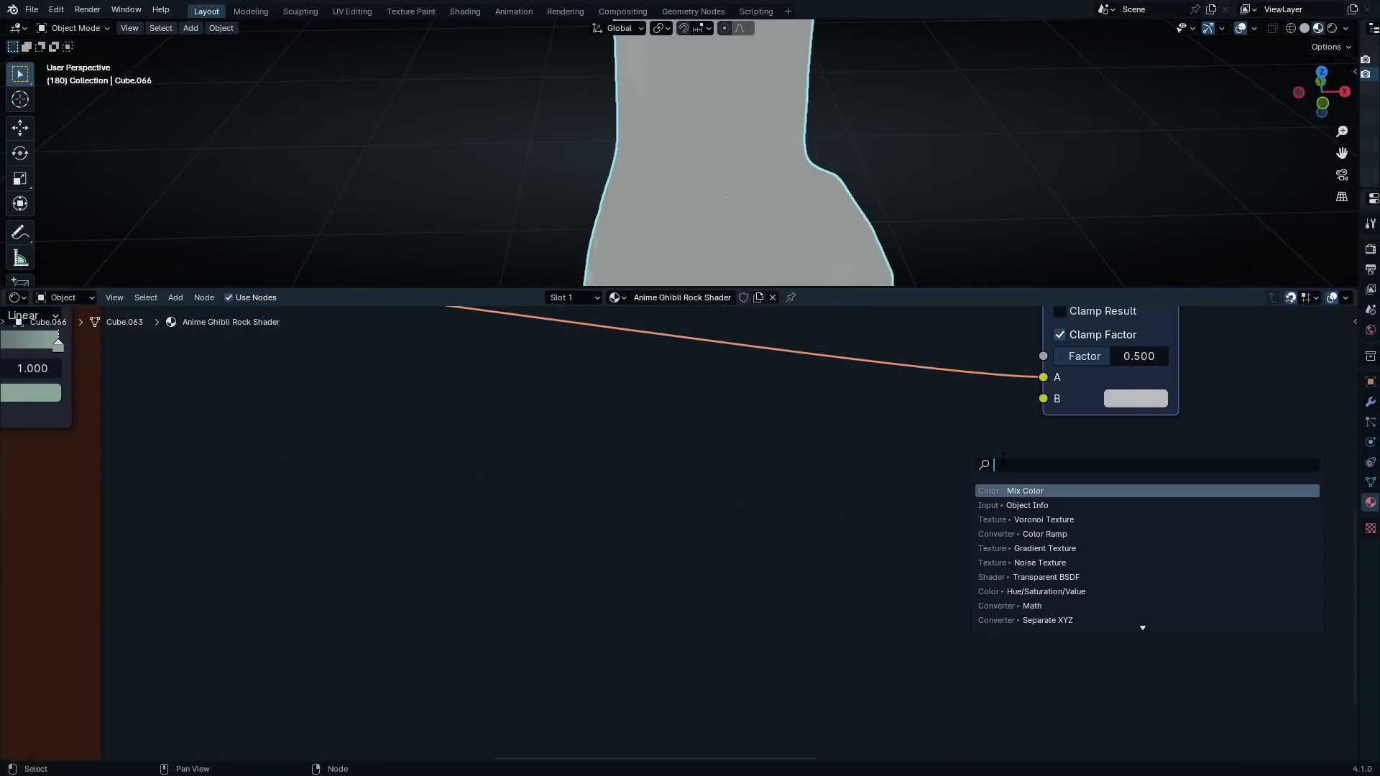
text(noise)
key(Return)
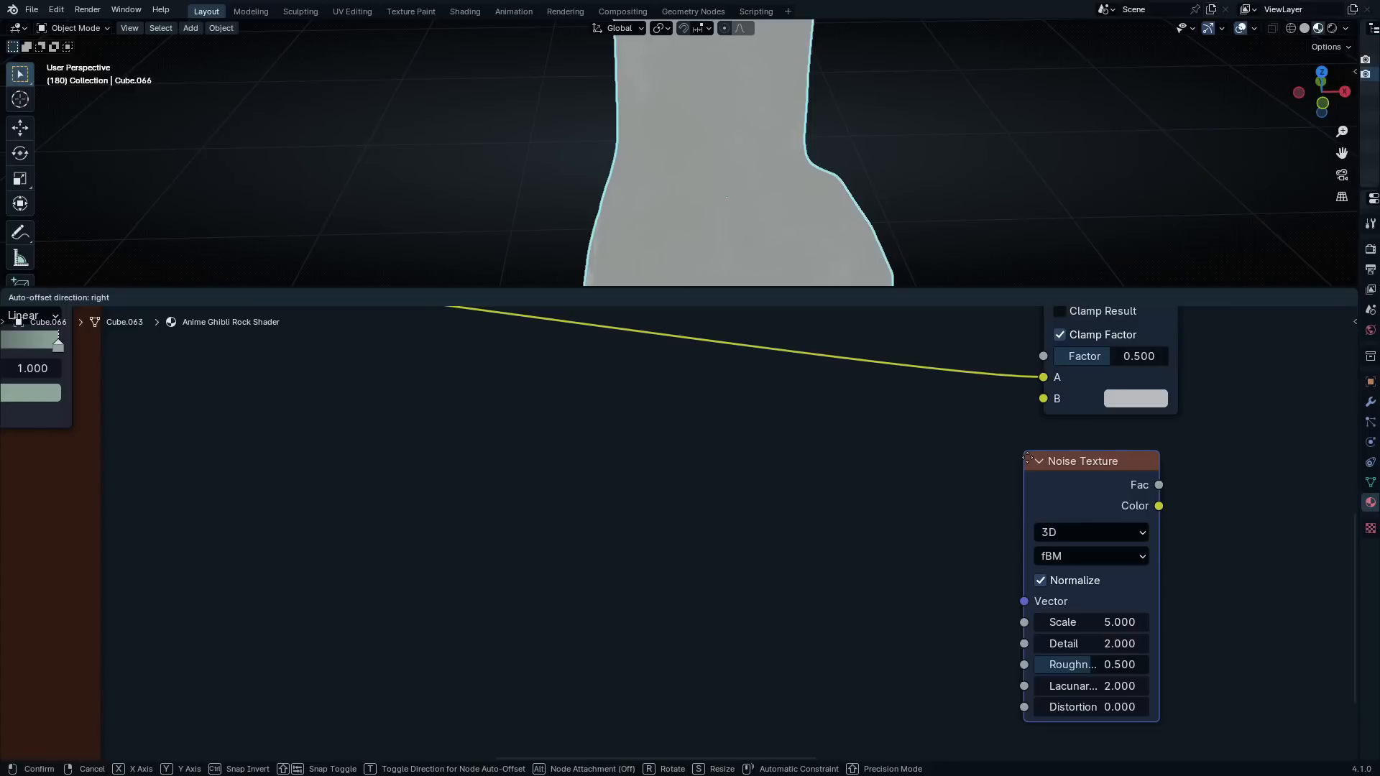
click(783, 451)
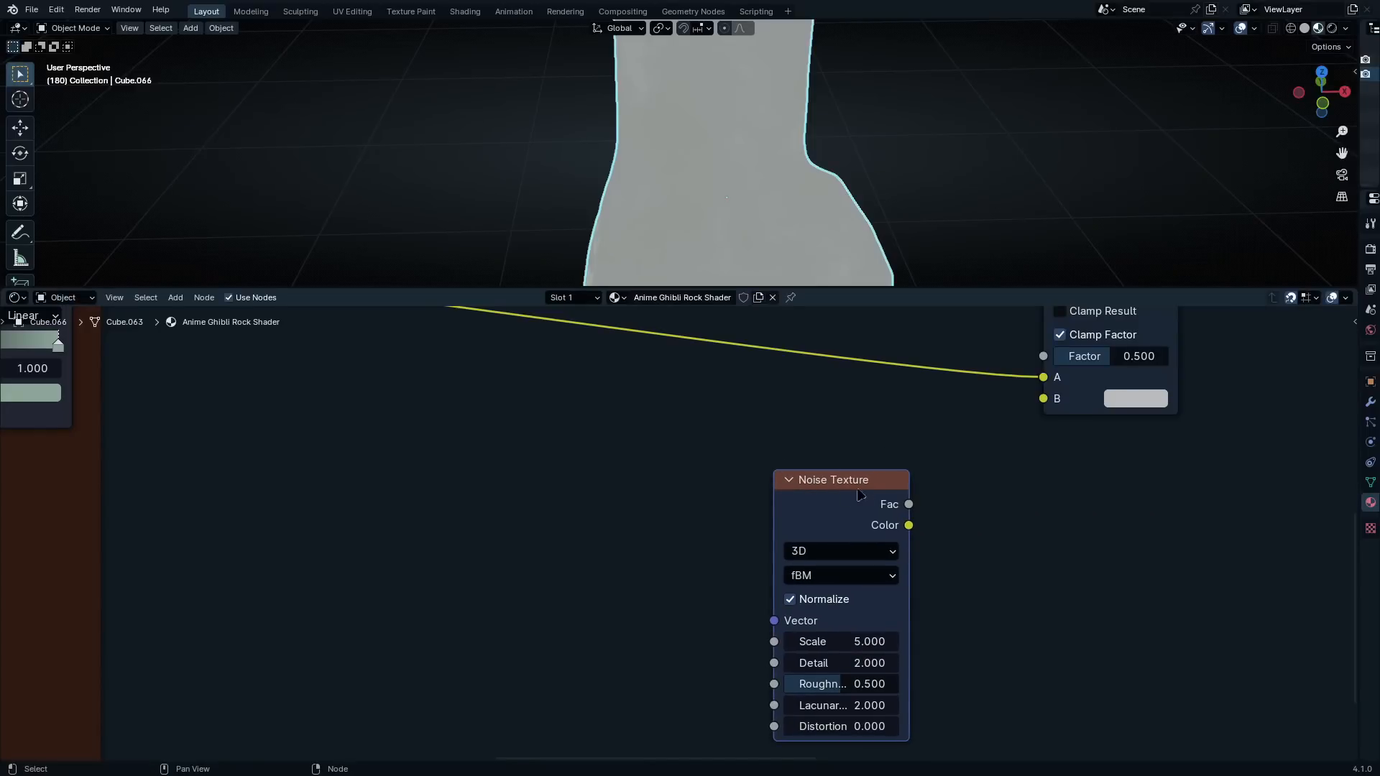
Open the fractal type choices of the new Noise Texture
scroll(907, 602, up, 2)
scroll(907, 603, up, 1)
middle_drag(993, 635, 879, 555)
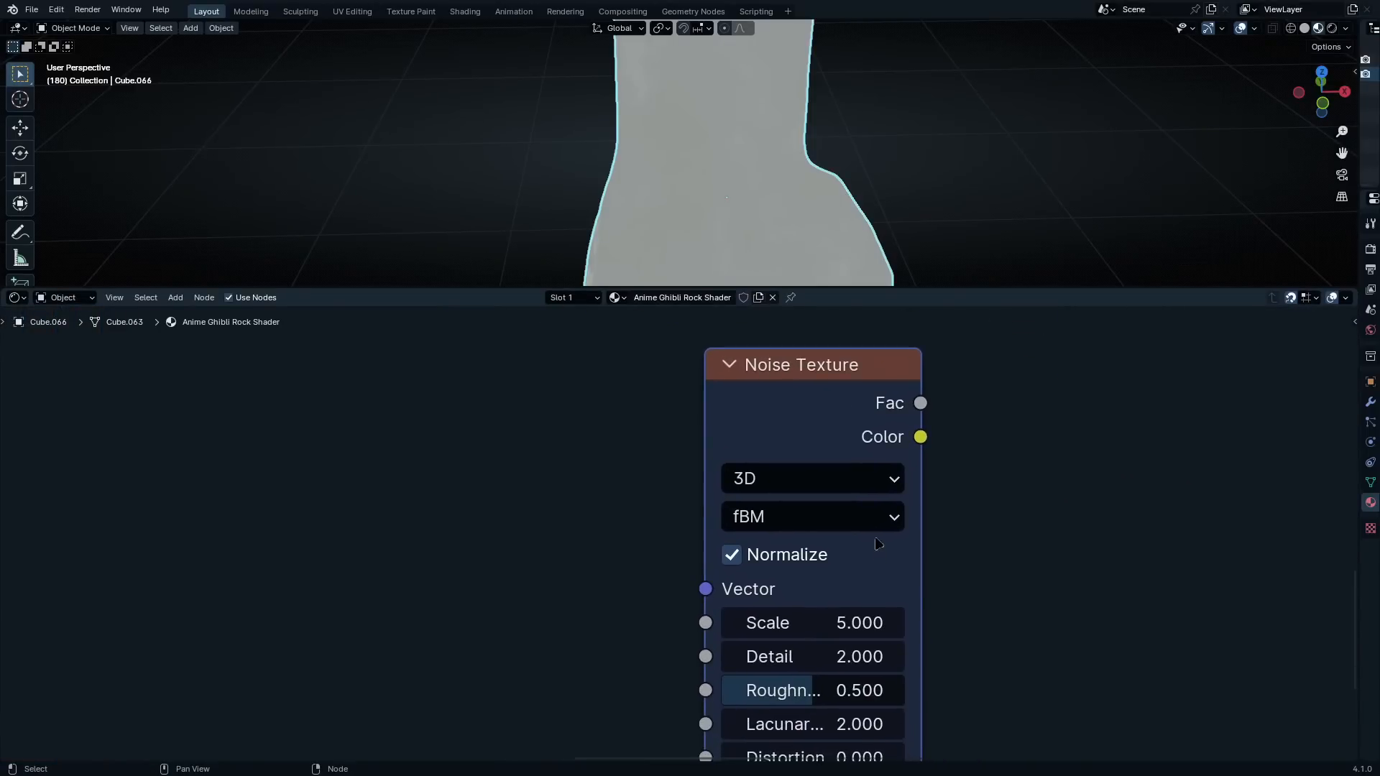
click(871, 523)
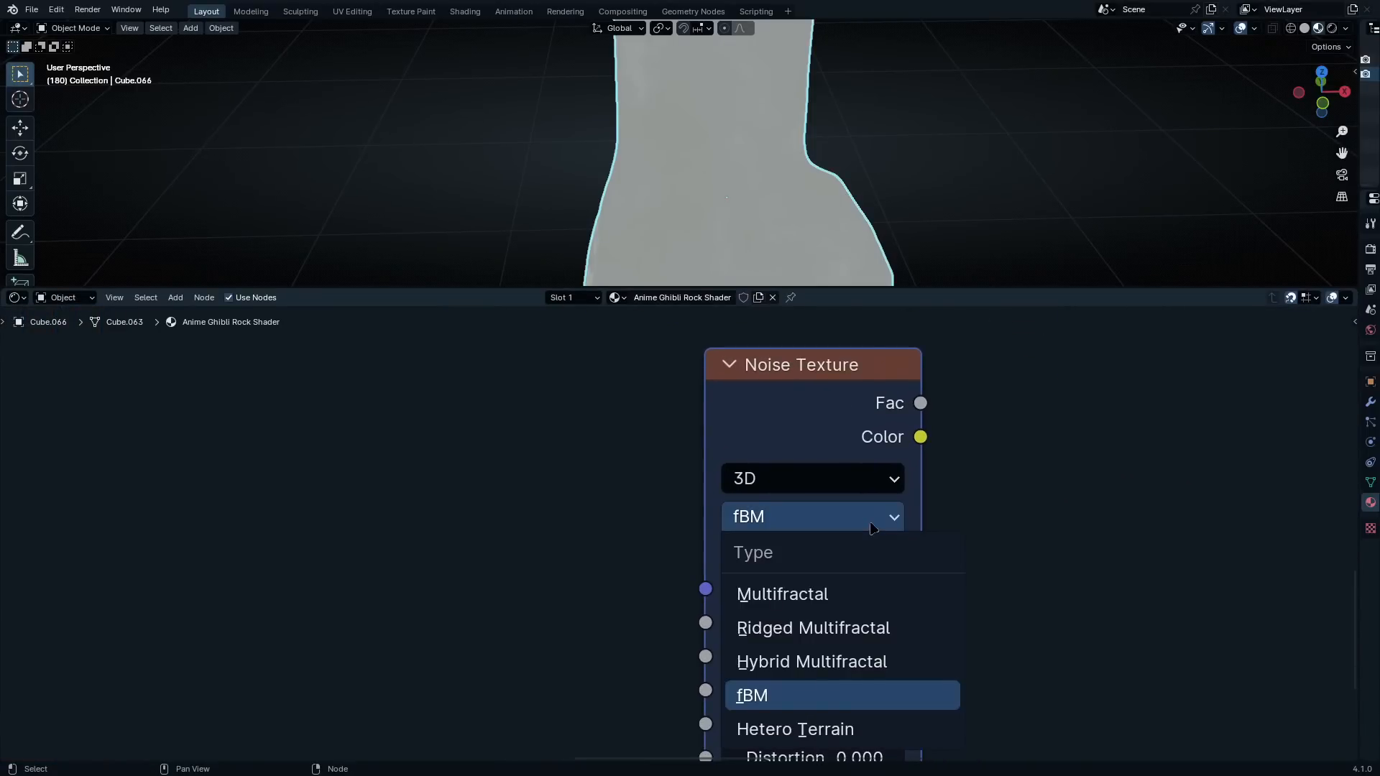
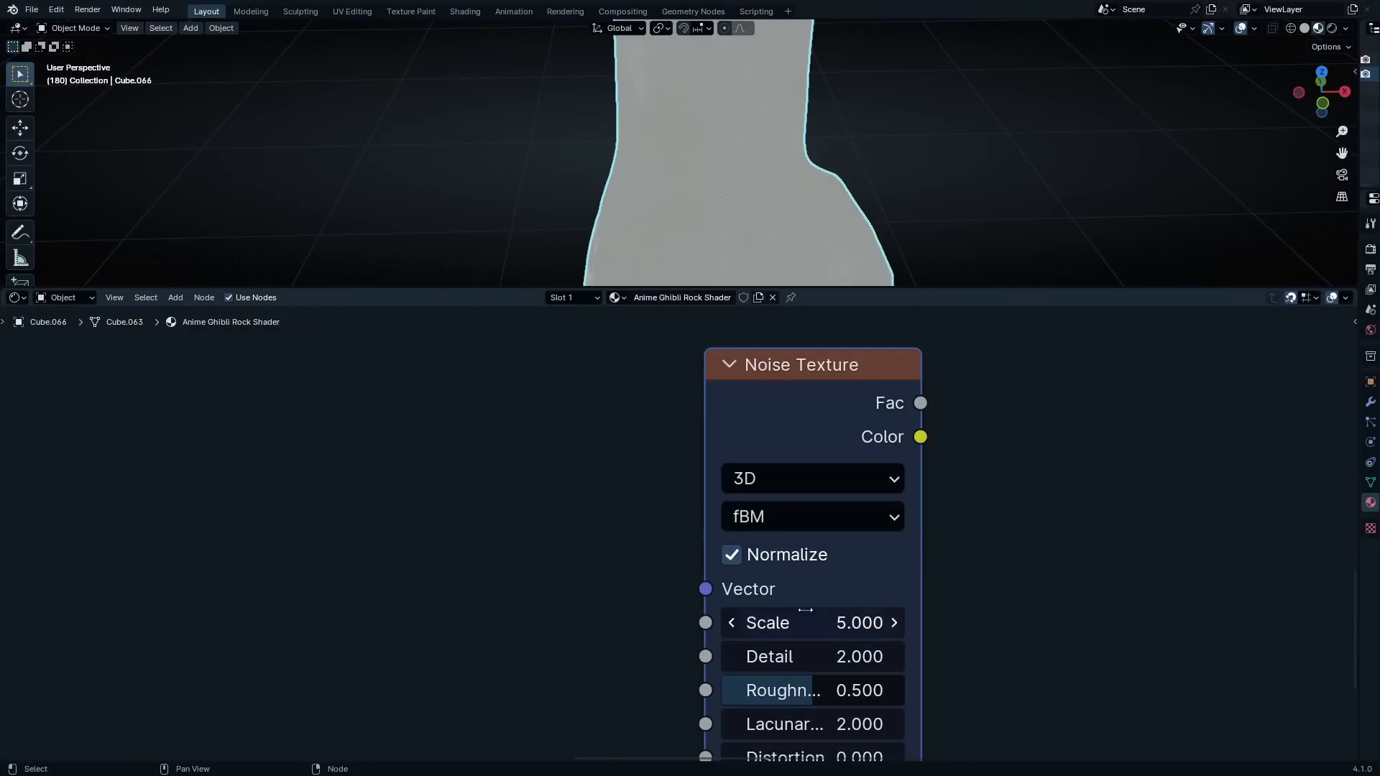
Set the new Noise Texture's scale to 4
click(806, 610)
text(5.0)
key(BackSpace)
key(BackSpace)
key(BackSpace)
text(4)
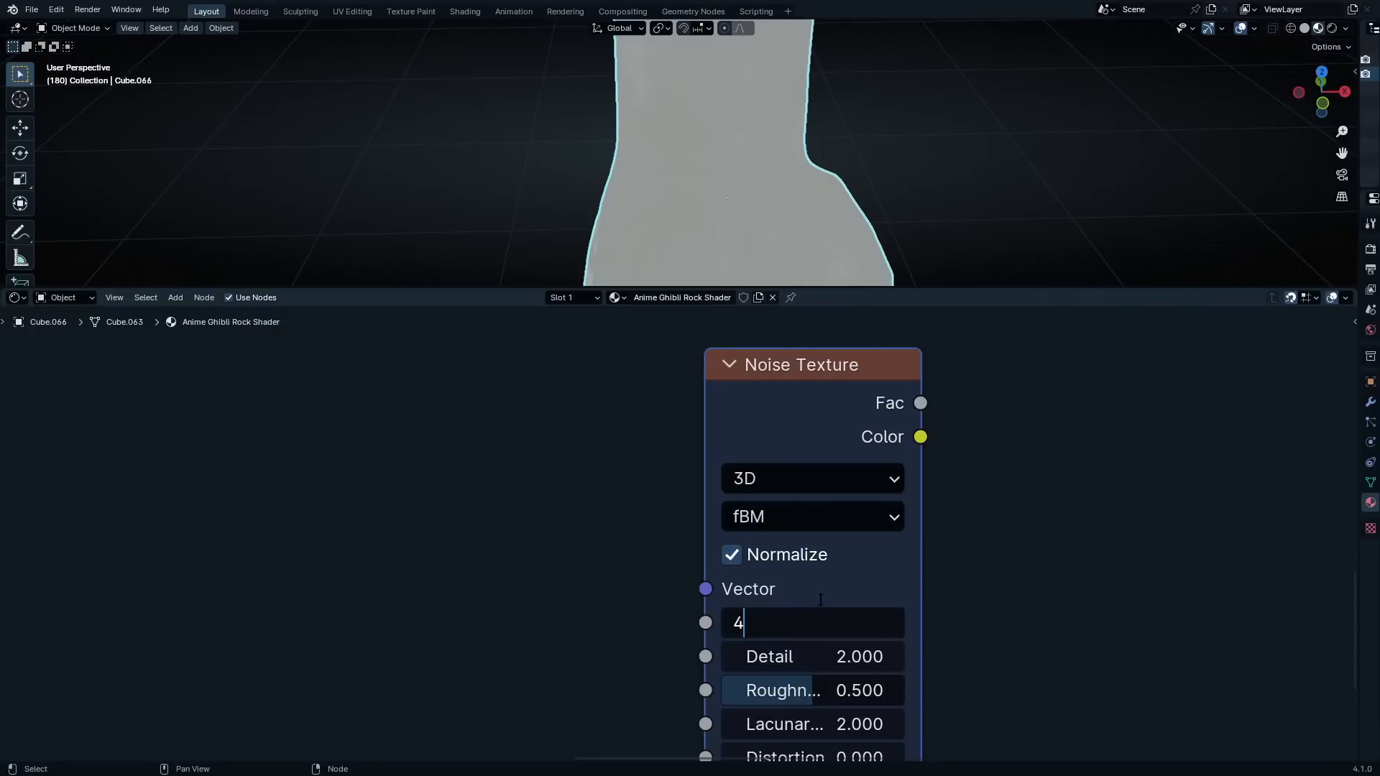
key(Return)
Set the Noise Texture's detail to 15
scroll(811, 592, down, 2)
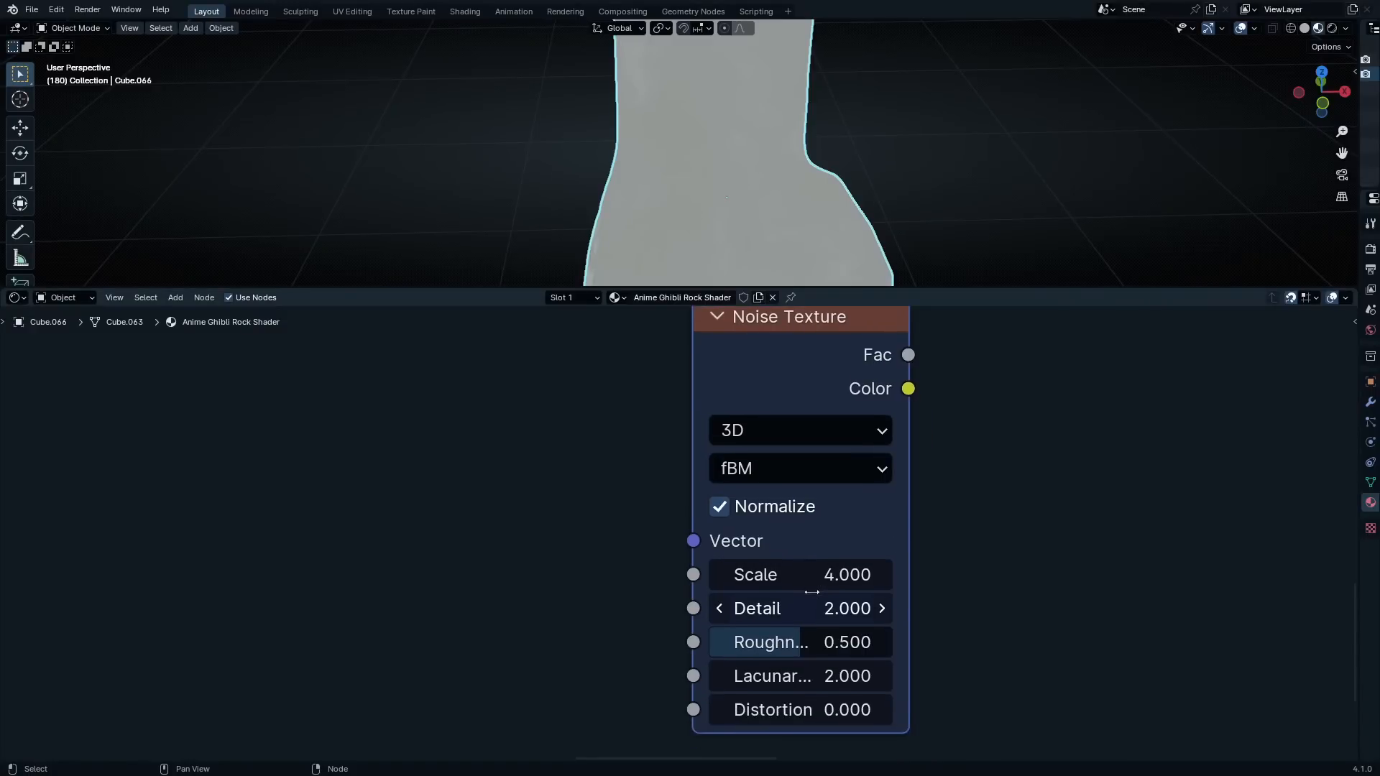
click(811, 594)
key(BackSpace)
key(BackSpace)
key(BackSpace)
text(15)
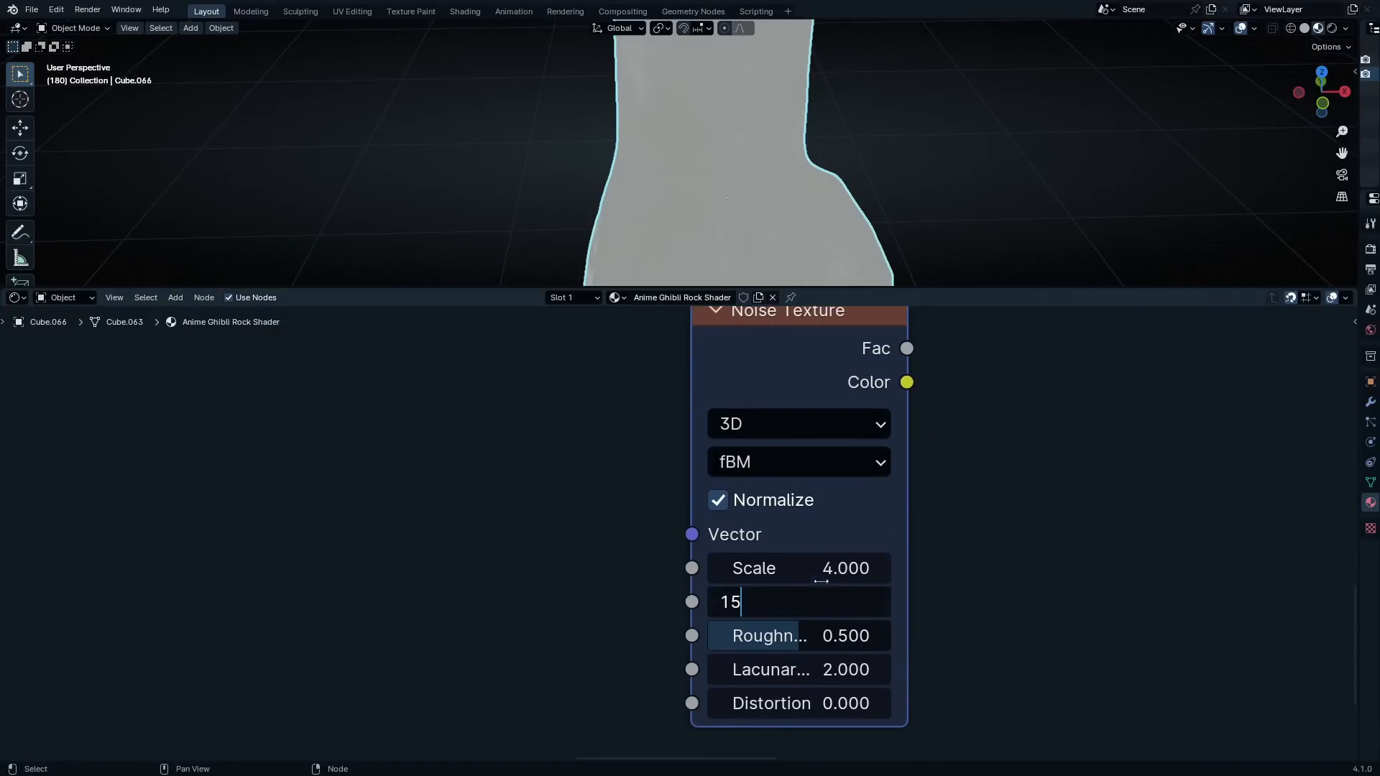
key(Return)
Set the Noise Texture's lacunarity to 2.3156
click(839, 668)
text(3)
key(Return)
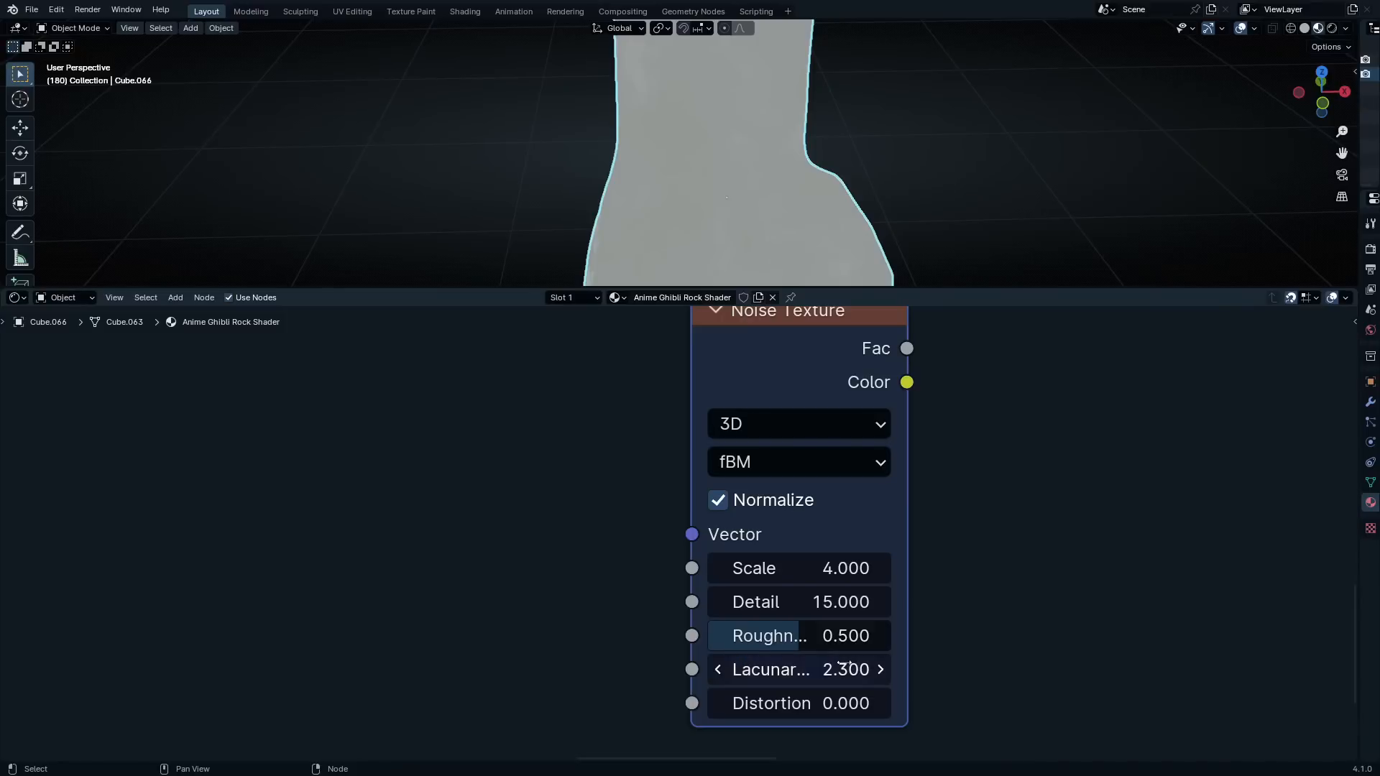
click(832, 668)
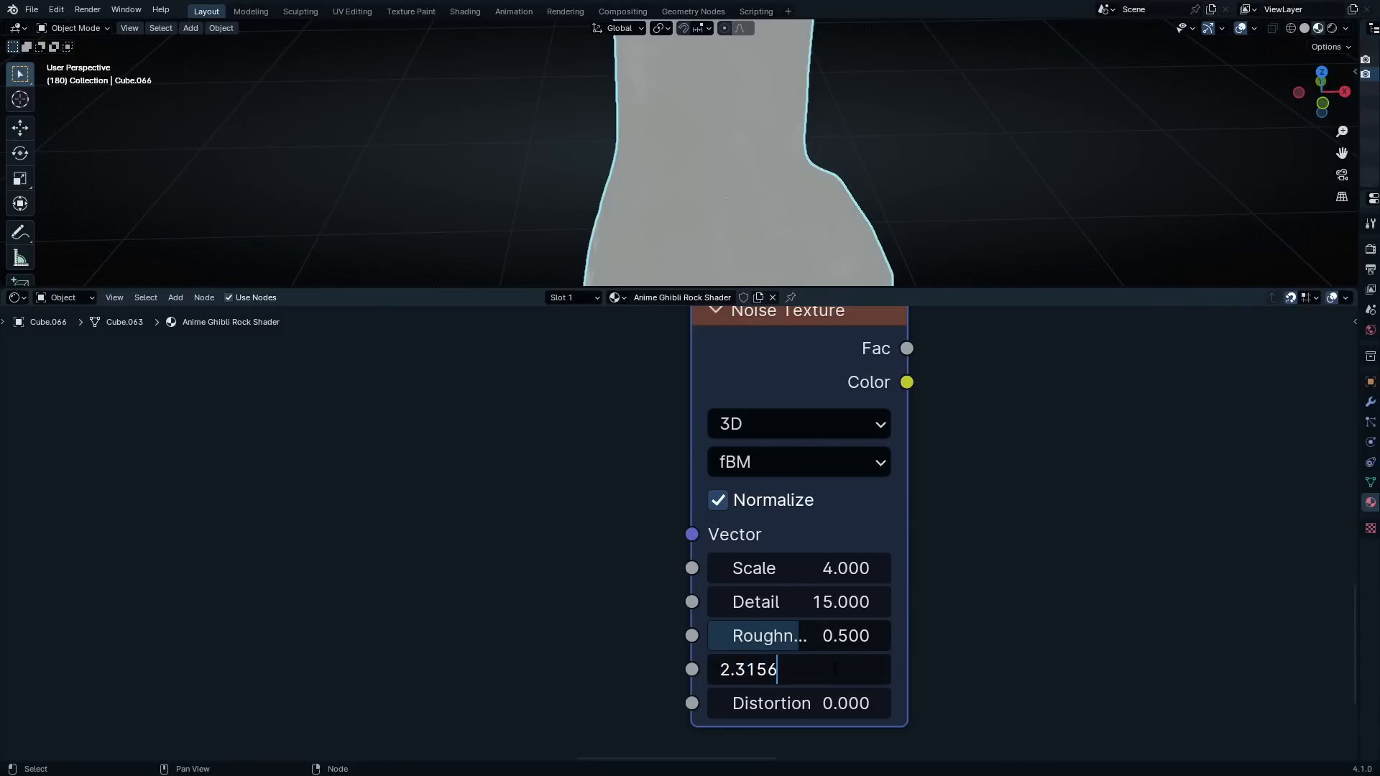
text(156)
key(Return)
Add Texture Coordinate and Mapping nodes before the Noise Texture, feeding the Mapping node from the Object coordinates
scroll(835, 669, down, 3)
middle_drag(819, 506, 961, 631)
drag(871, 543, 853, 523)
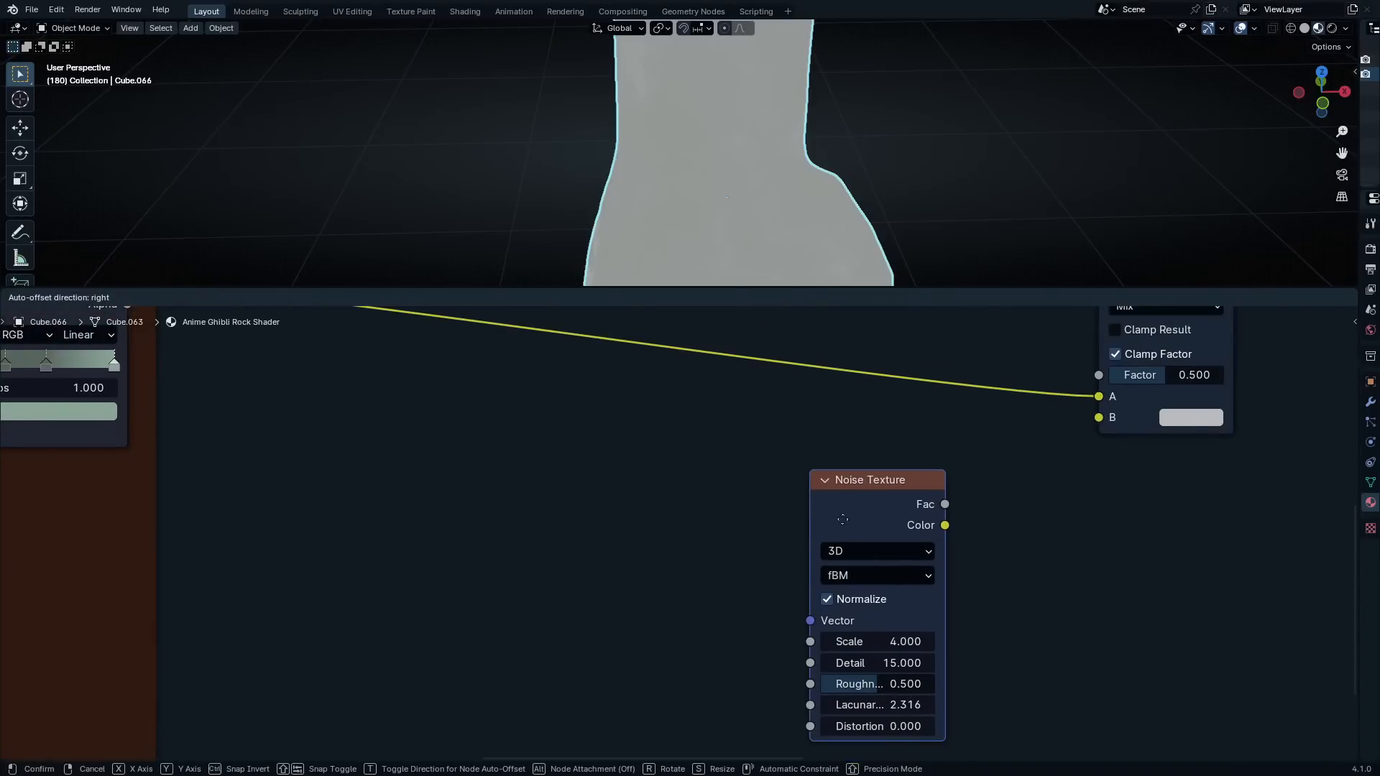
key(ctrl+t)
scroll(730, 636, up, 1)
middle_drag(730, 637, 828, 643)
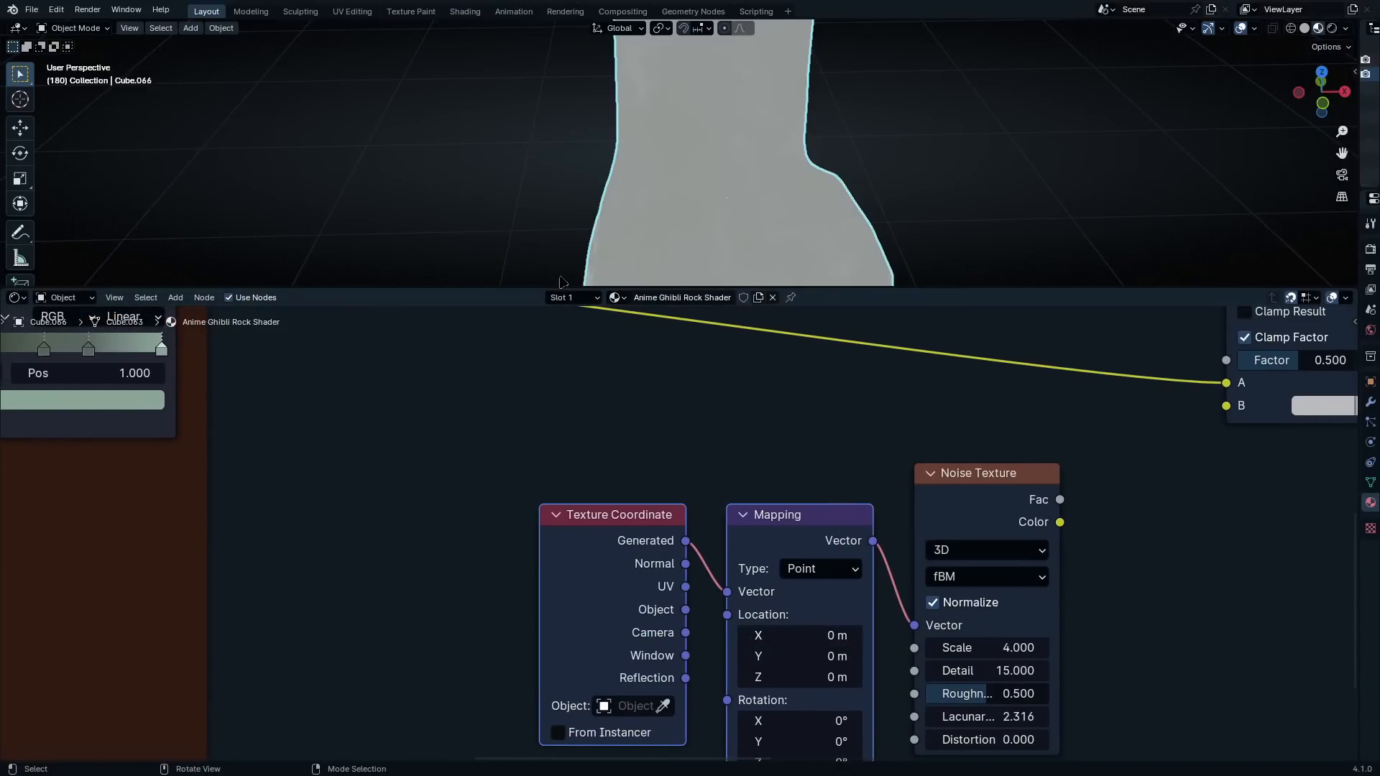
drag(655, 611, 727, 591)
Move the Texture Coordinate, Mapping and Noise Texture nodes further below the Mix node
scroll(601, 445, down, 5)
drag(573, 434, 892, 556)
key(g)
click(947, 575)
click(947, 575)
scroll(947, 575, up, 2)
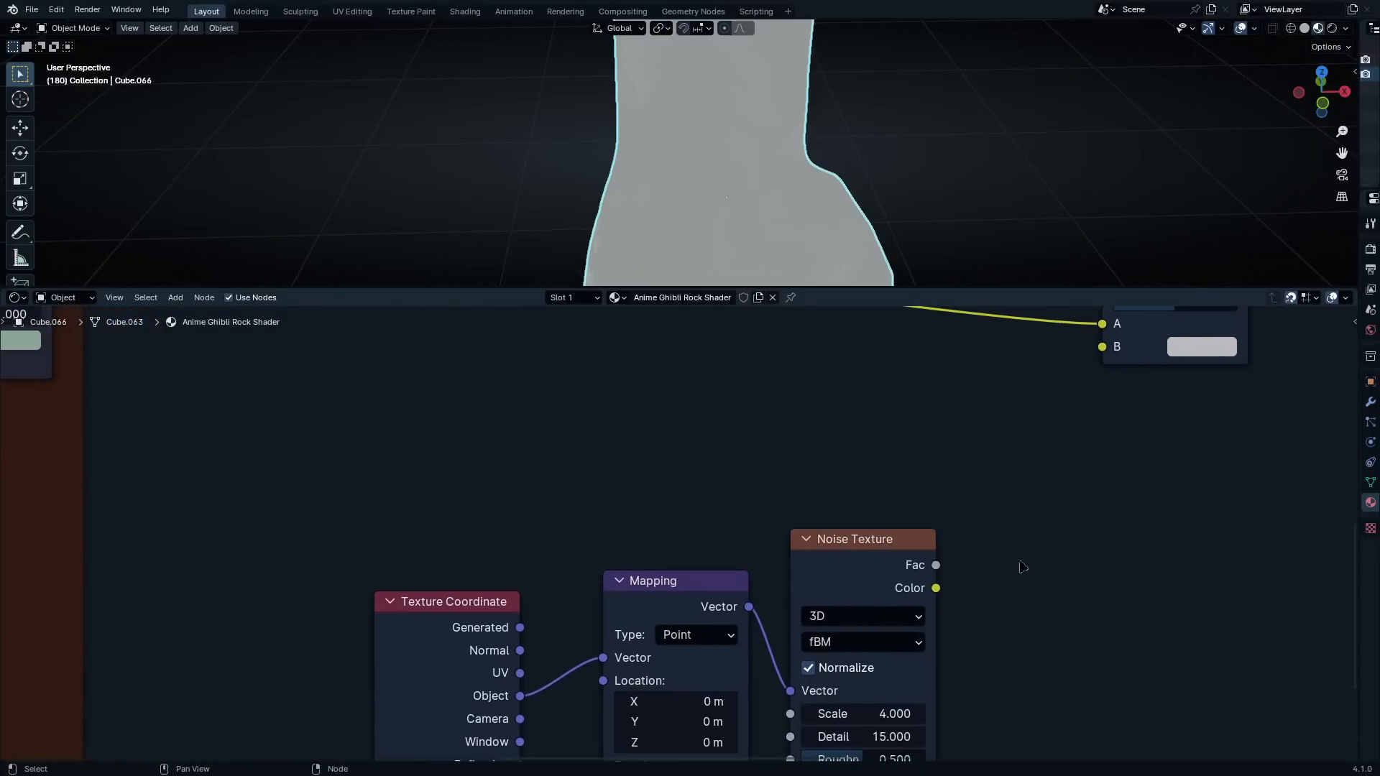
Add a Color Ramp after the Noise Texture and feed it from the noise's Fac output
key(c)
key(Escape)
key(shift+a)
click(964, 504)
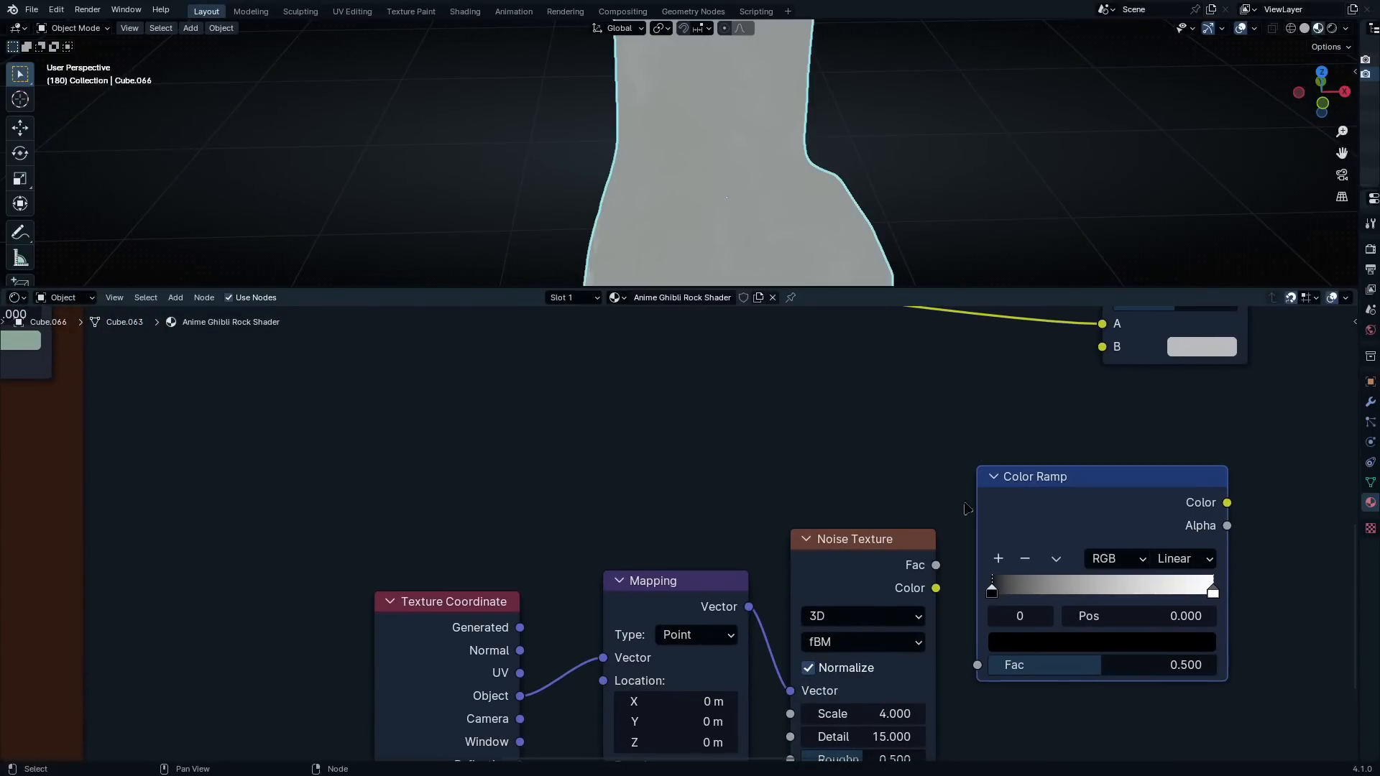
drag(936, 565, 981, 669)
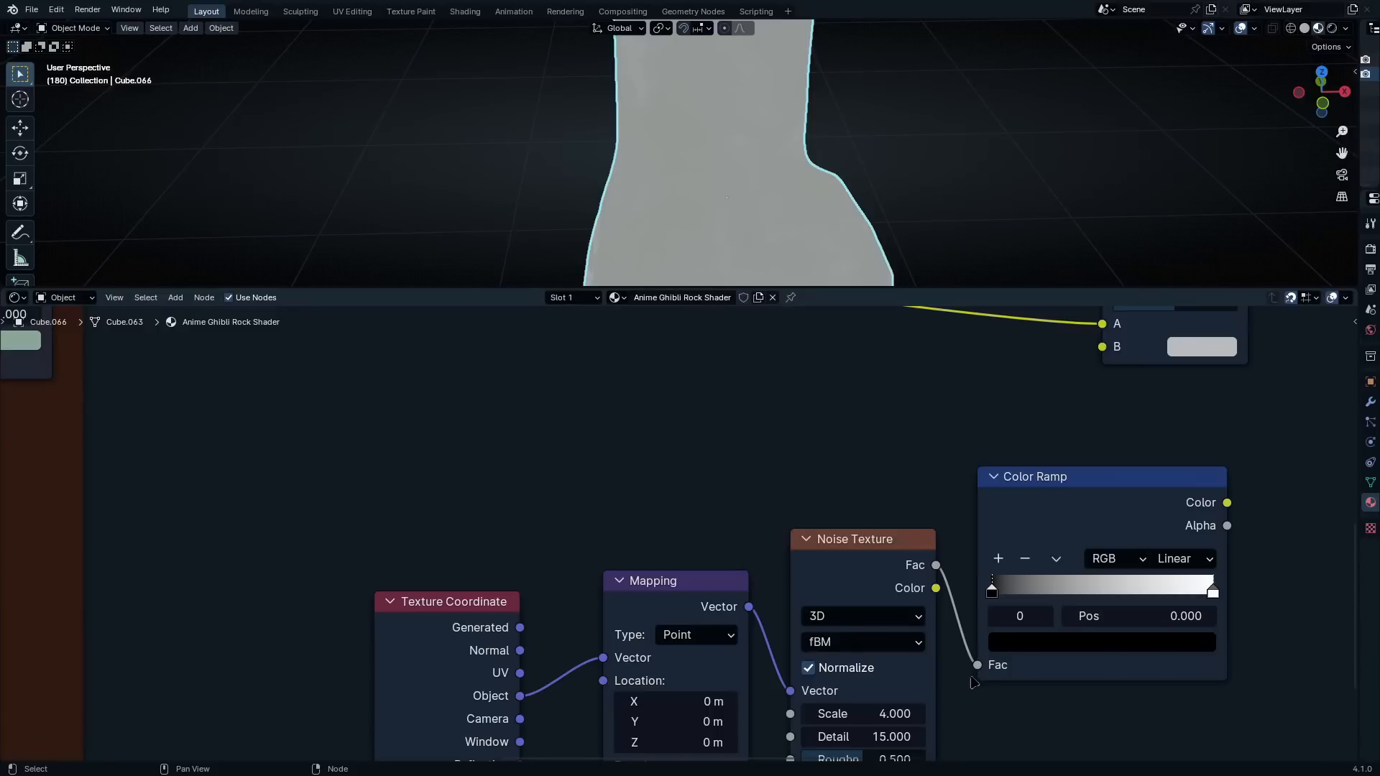
Line up the Texture Coordinate and Mapping nodes closely before the Noise Texture
shift+middle_drag(980, 721, 949, 618)
scroll(948, 618, up, 2)
drag(352, 536, 425, 513)
drag(378, 395, 610, 485)
middle_drag(1117, 564, 971, 643)
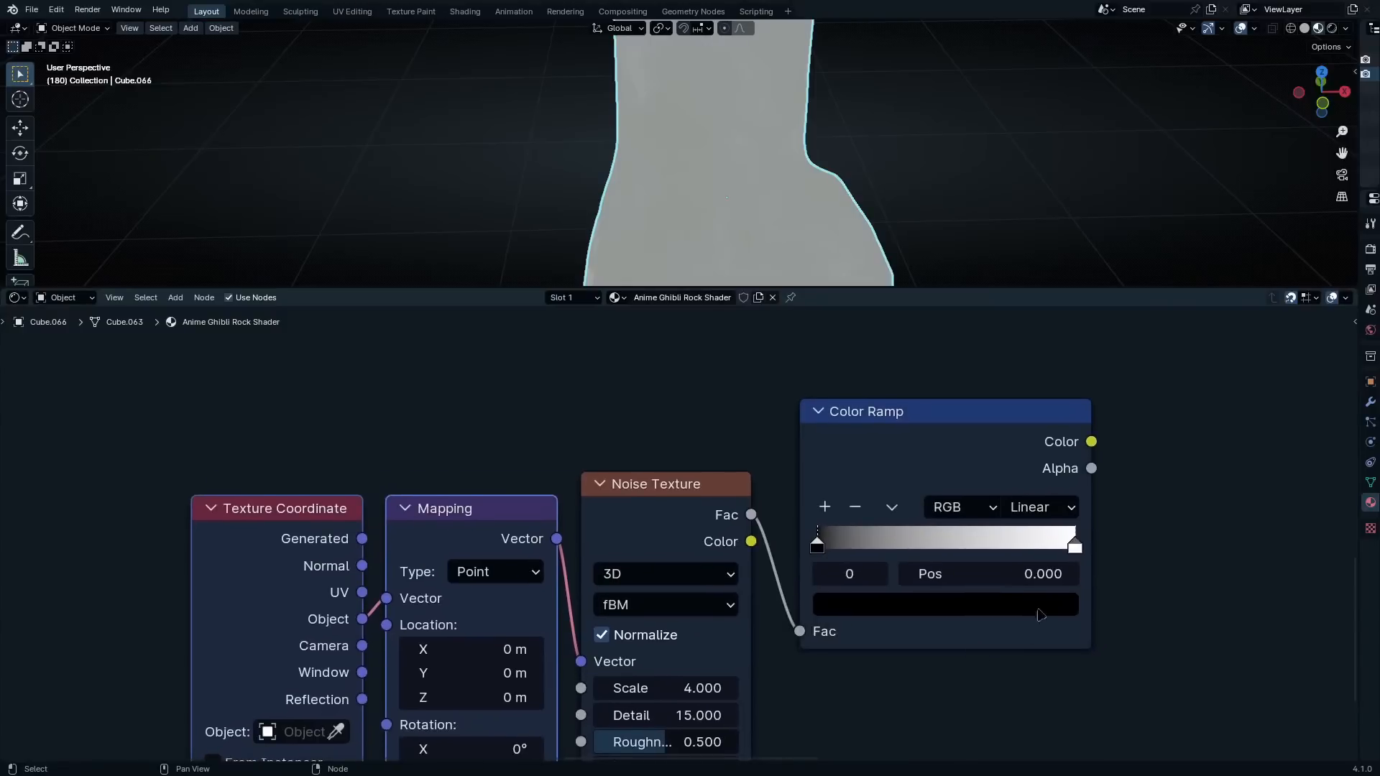
Set the new Color Ramp's interpolation to Constant
scroll(1040, 614, up, 2)
click(1179, 508)
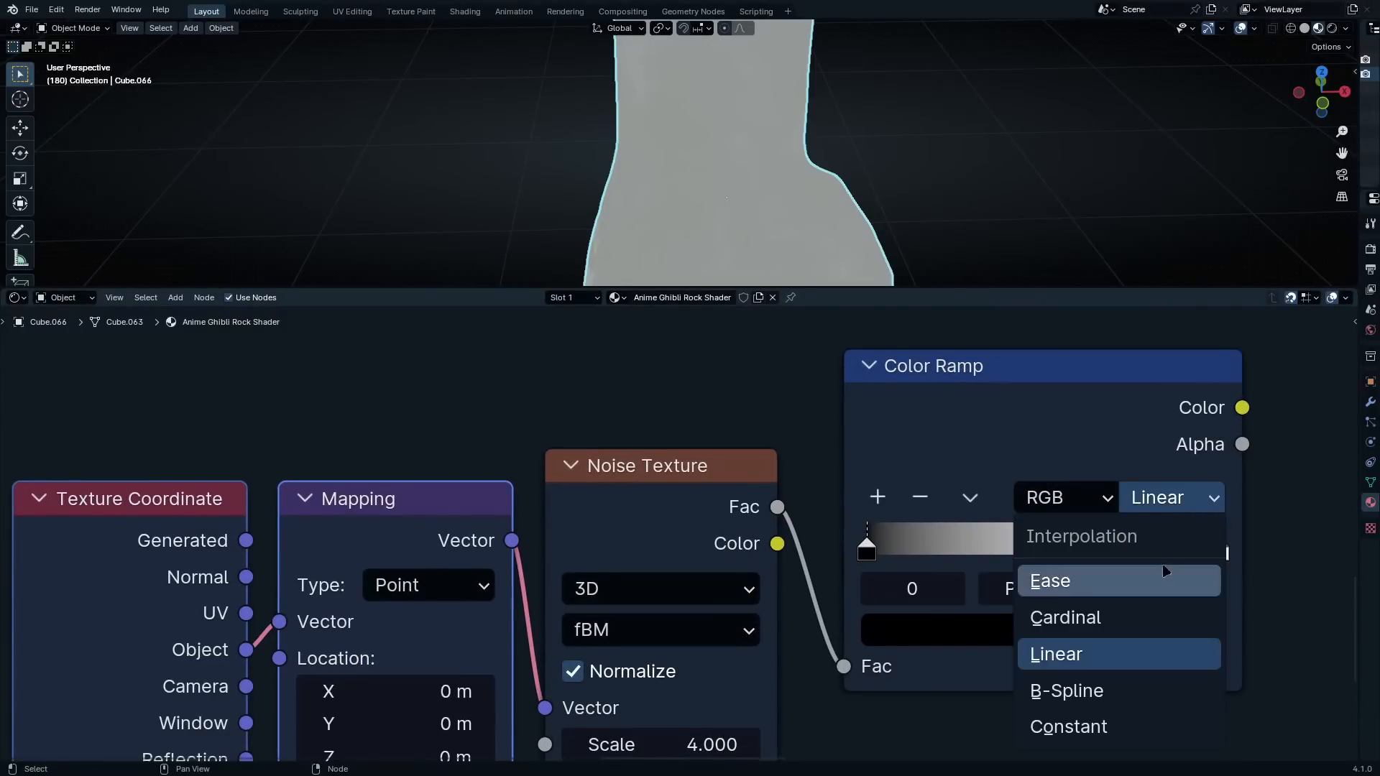
click(1089, 741)
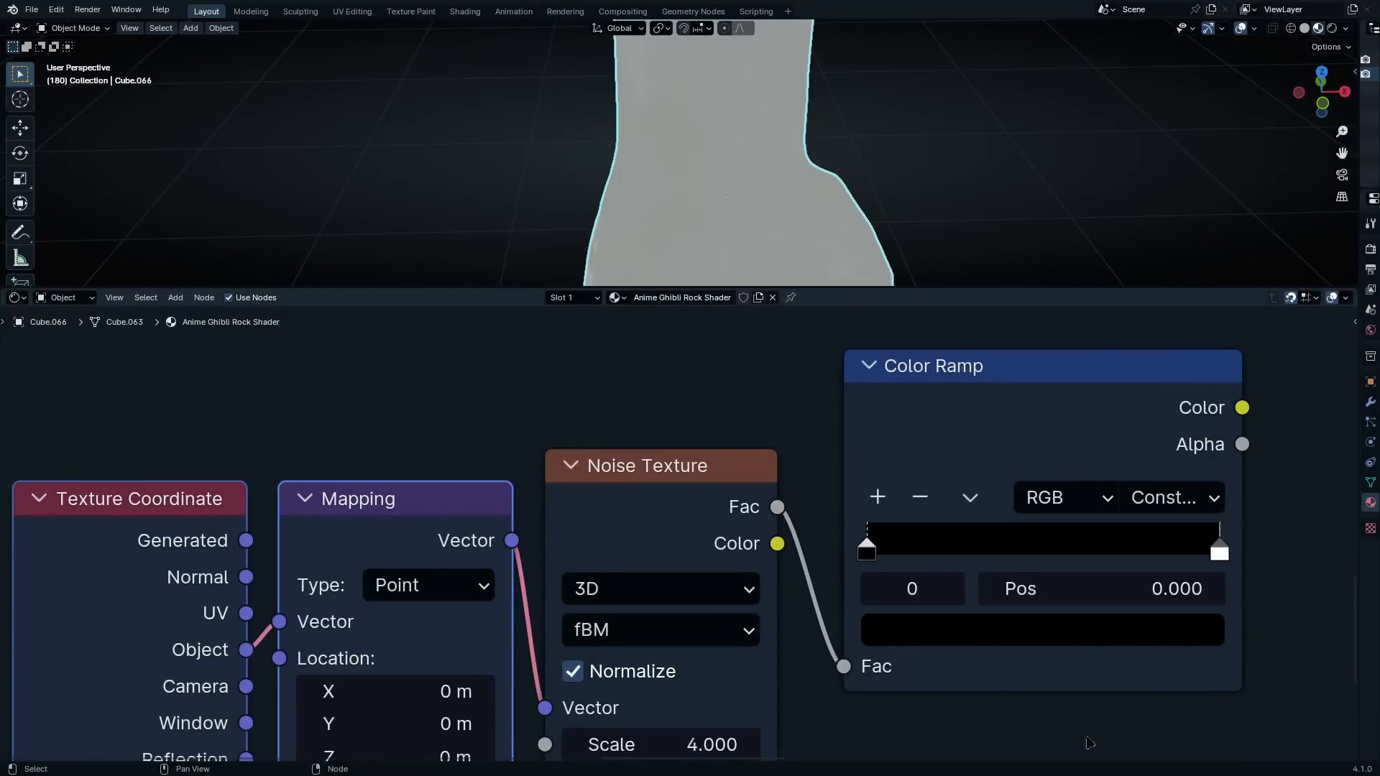
Connect the new Color Ramp's Color output to input B of the Mix node
scroll(977, 562, down, 2)
scroll(914, 674, up, 1)
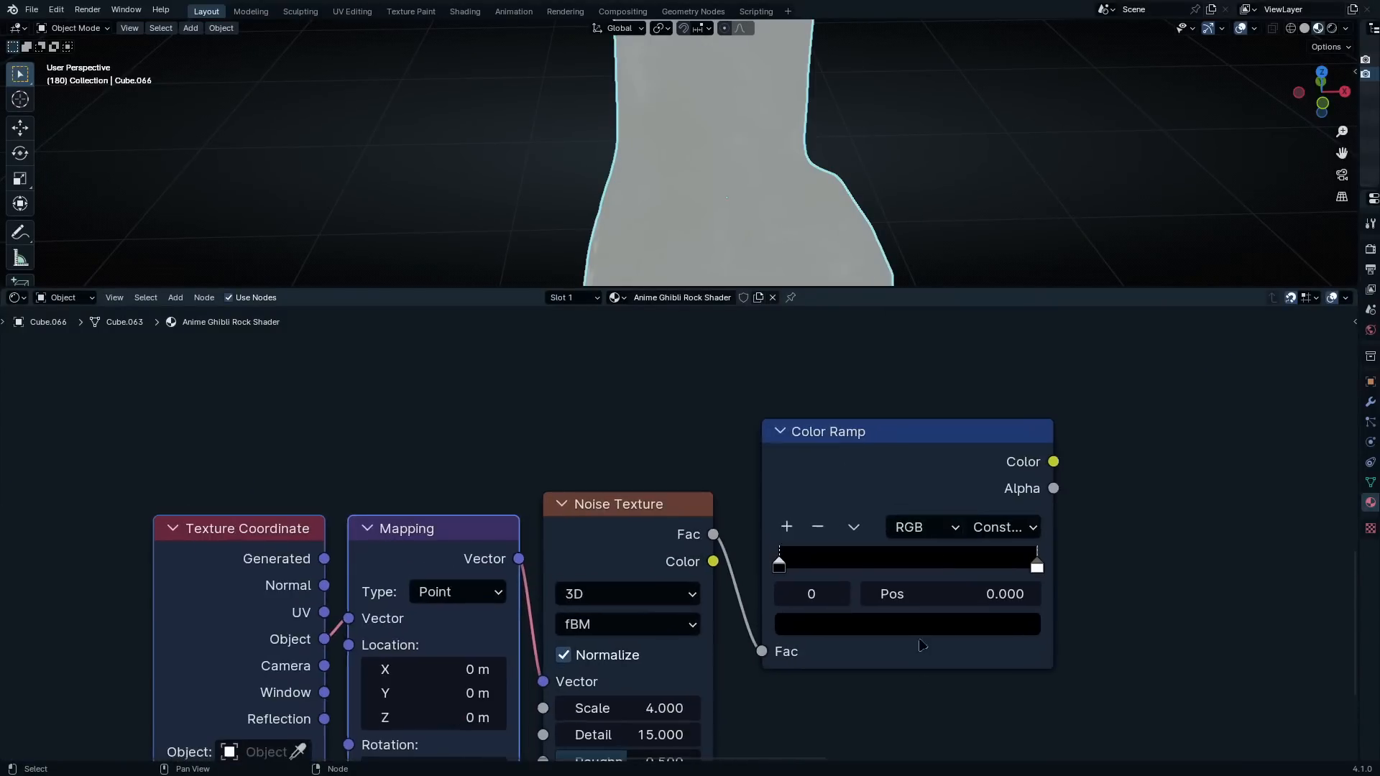
middle_drag(964, 541, 927, 726)
scroll(1032, 674, up, 1)
mouse_move(1042, 656)
mouse_down()
mouse_move(1108, 546)
mouse_move(895, 467)
mouse_up()
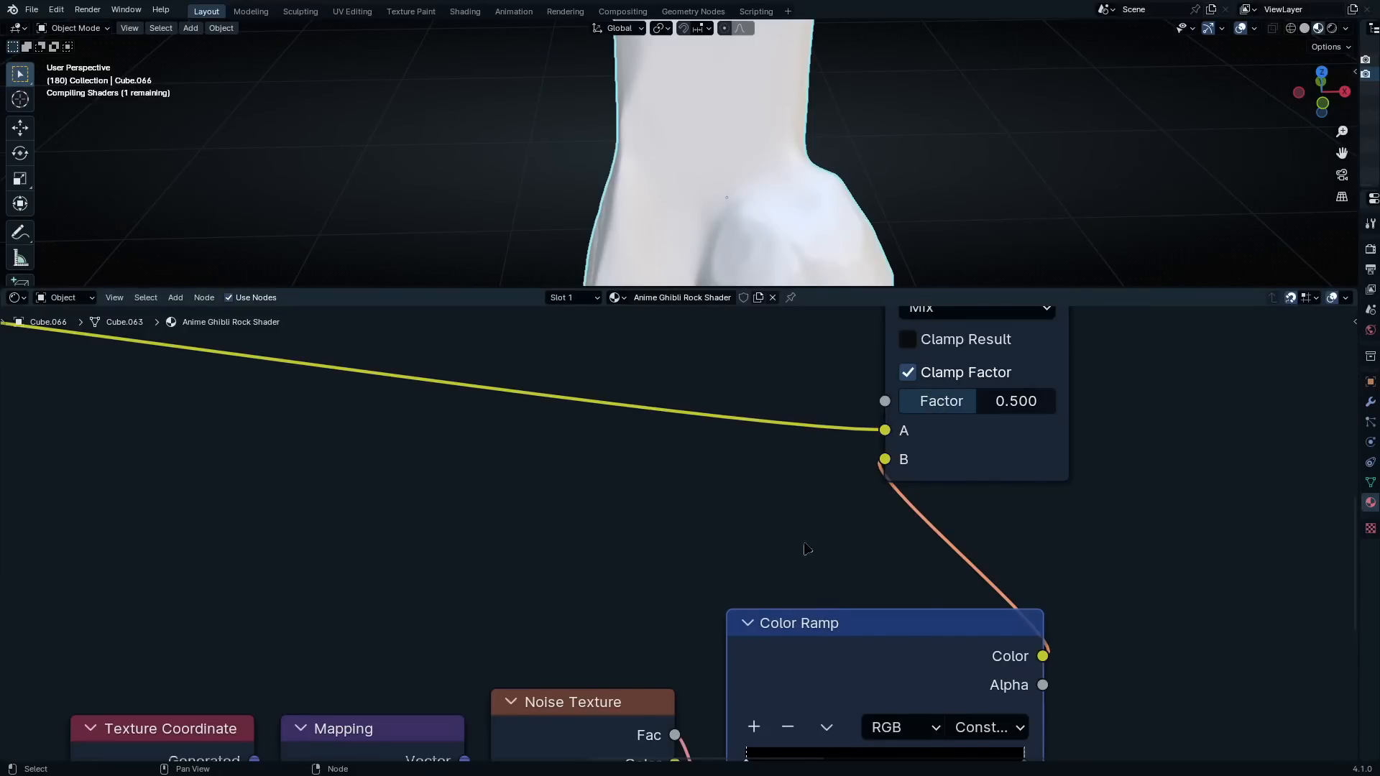
Slide the ramp's white stop to about 0.541 and the black stop to about 0.482
scroll(858, 676, down, 4)
middle_drag(864, 682, 911, 547)
scroll(911, 546, up, 6)
middle_drag(964, 590, 904, 511)
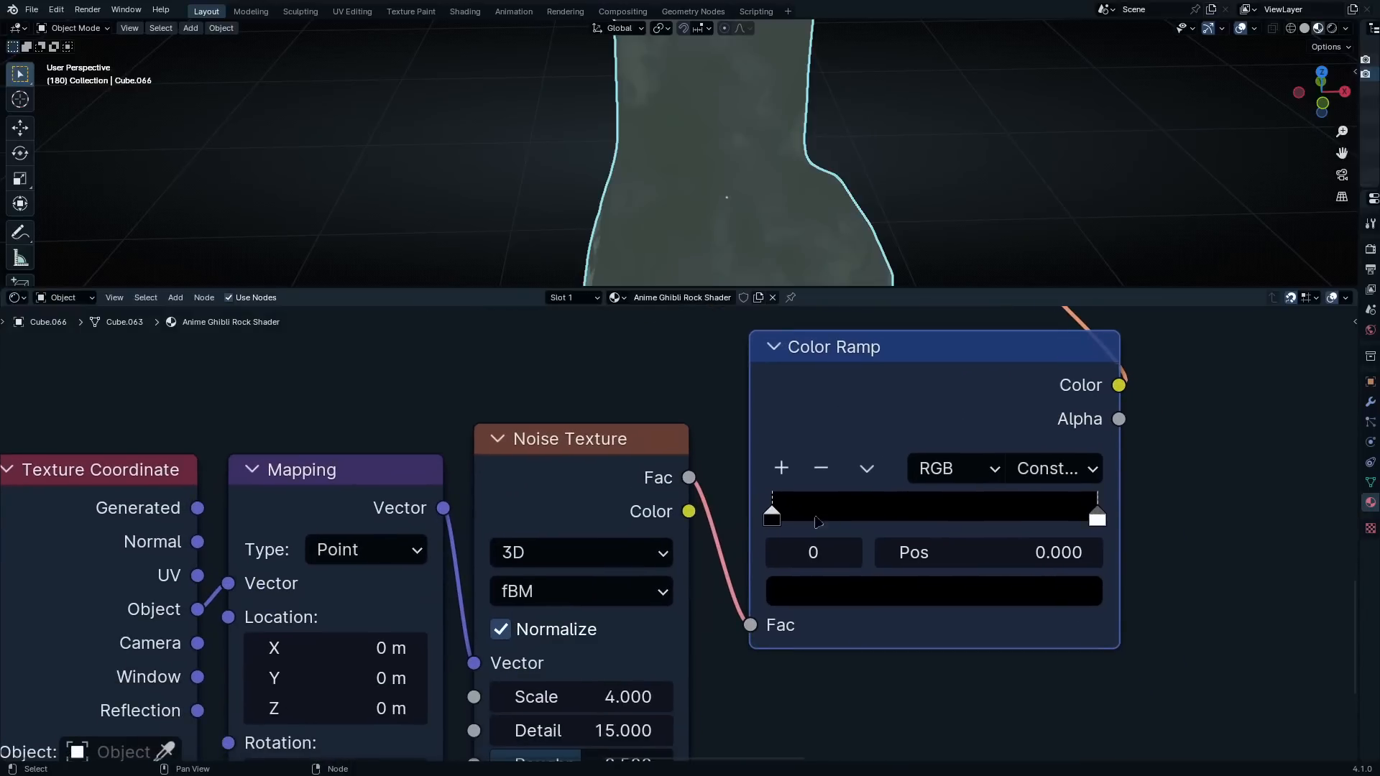
drag(1097, 518, 934, 519)
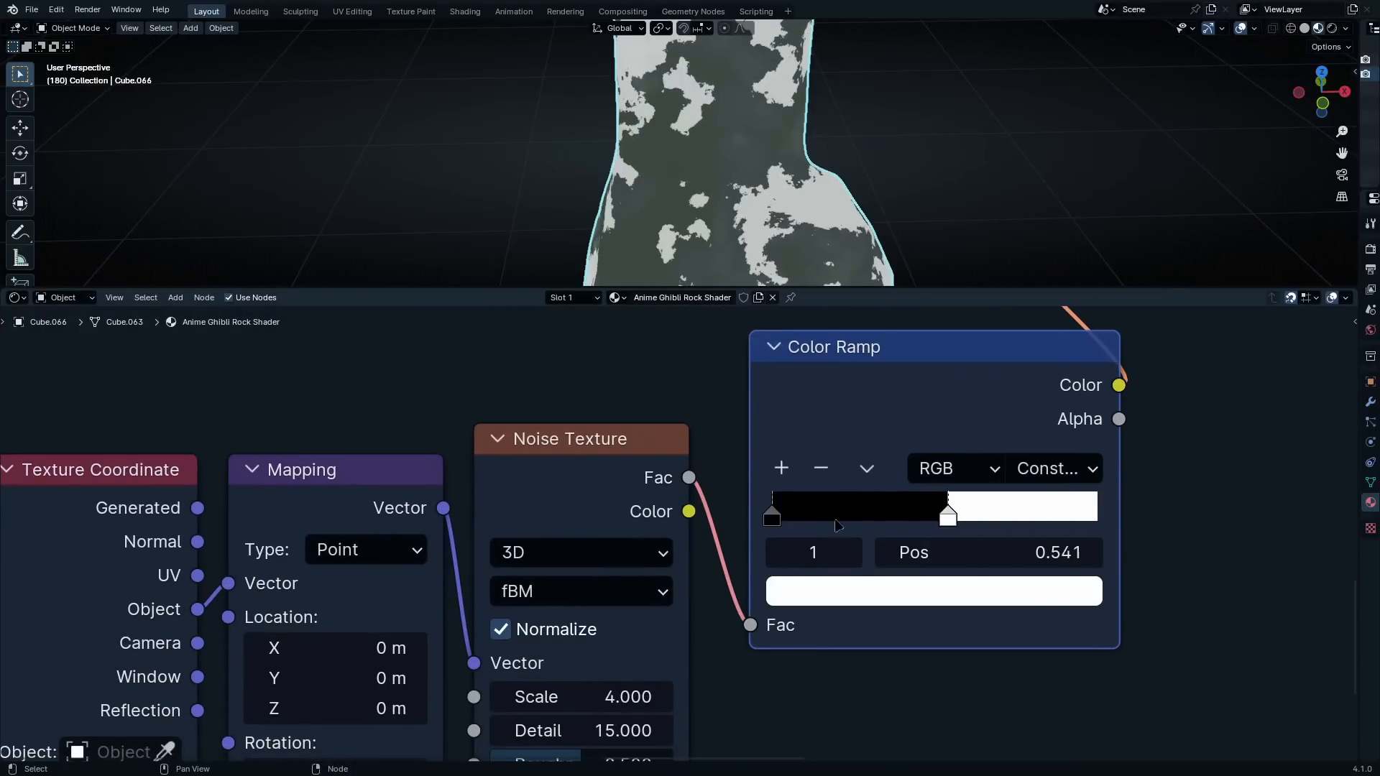
drag(792, 519, 948, 521)
Set the ramp's black stop to the dark green hex colour 374226
scroll(945, 507, up, 1)
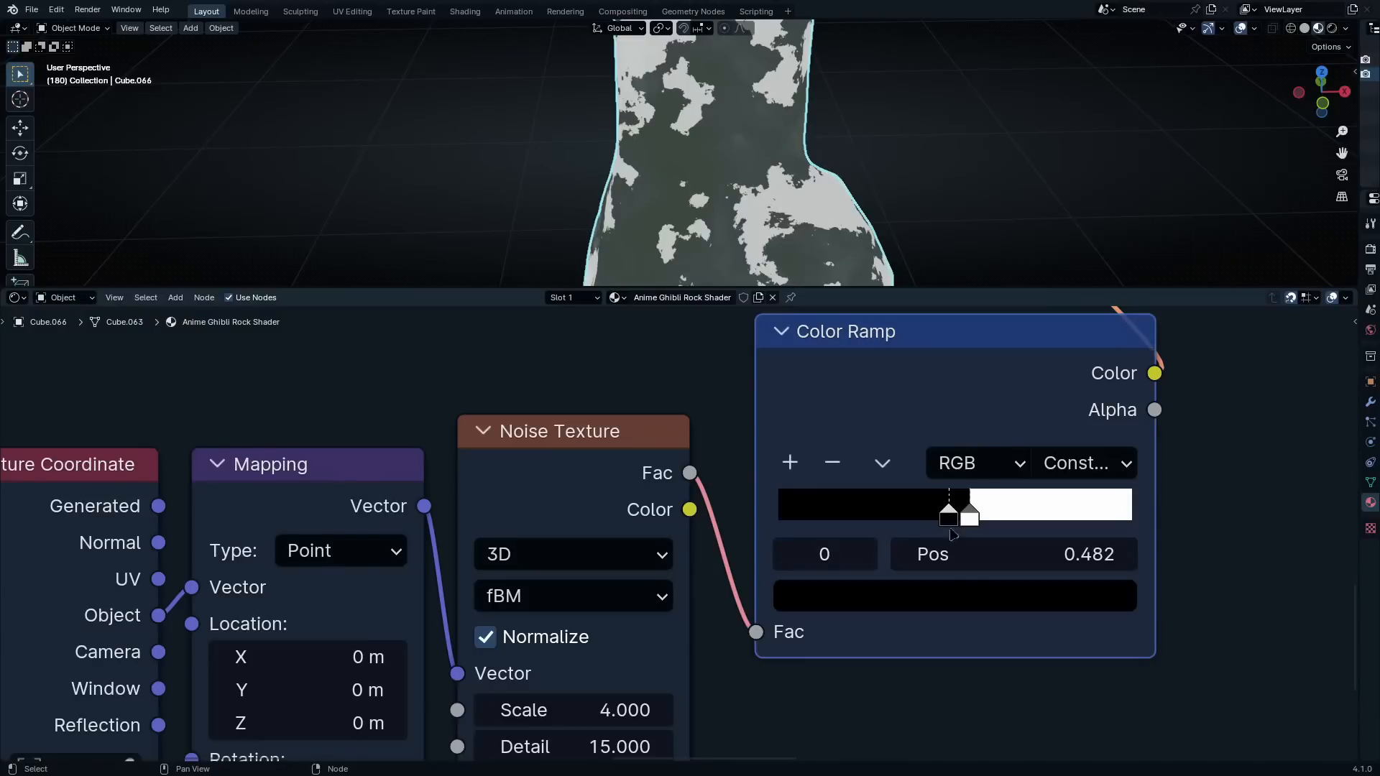
click(960, 599)
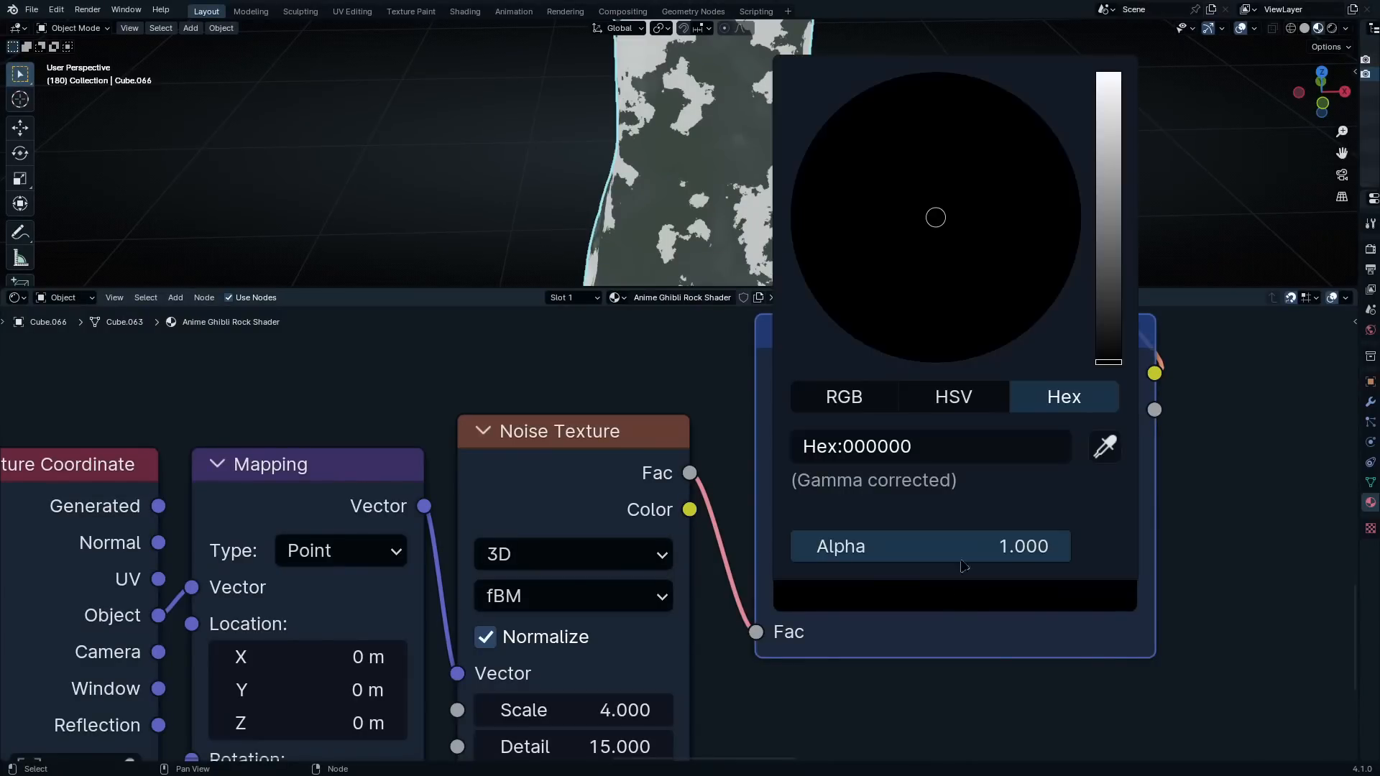
click(970, 450)
text(374226)
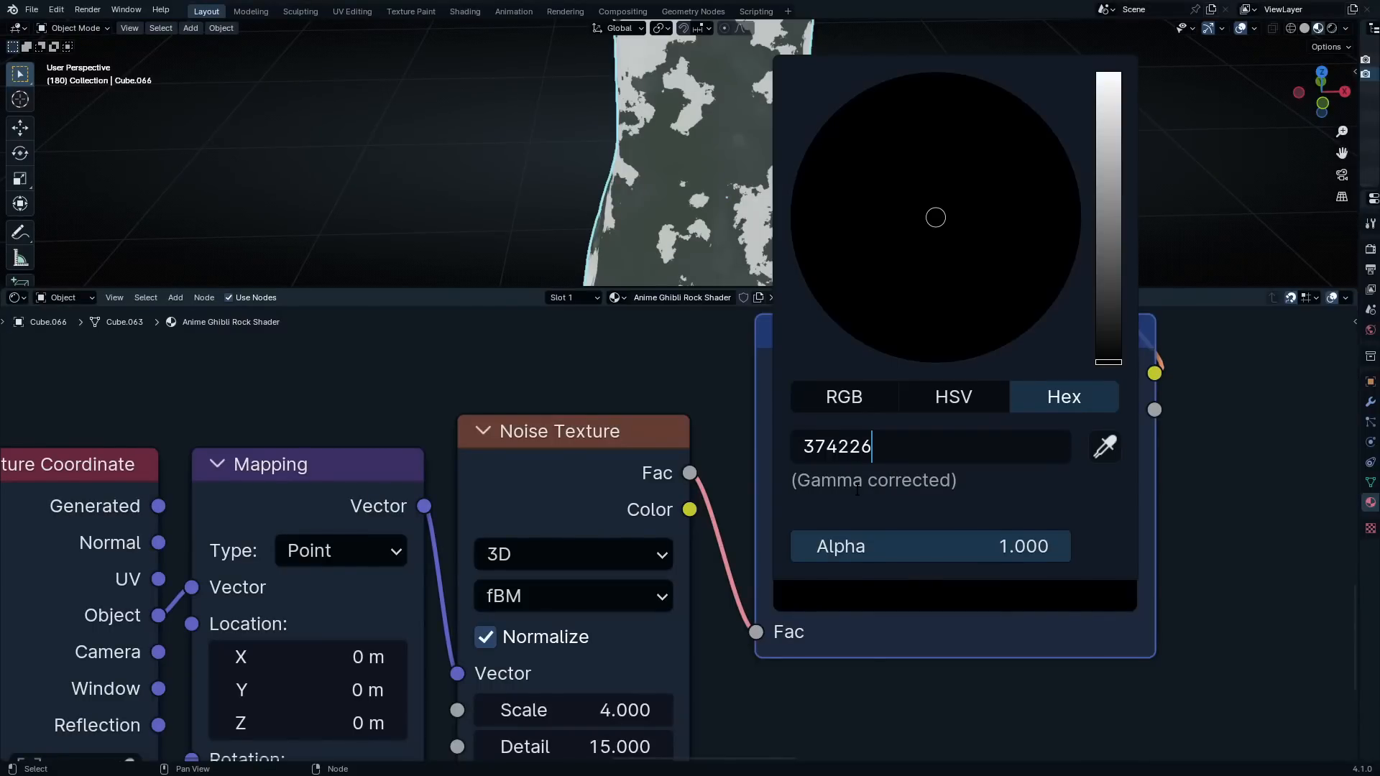
key(Return)
Set the ramp's white stop to the lighter green hex colour 4A5F4A
click(969, 515)
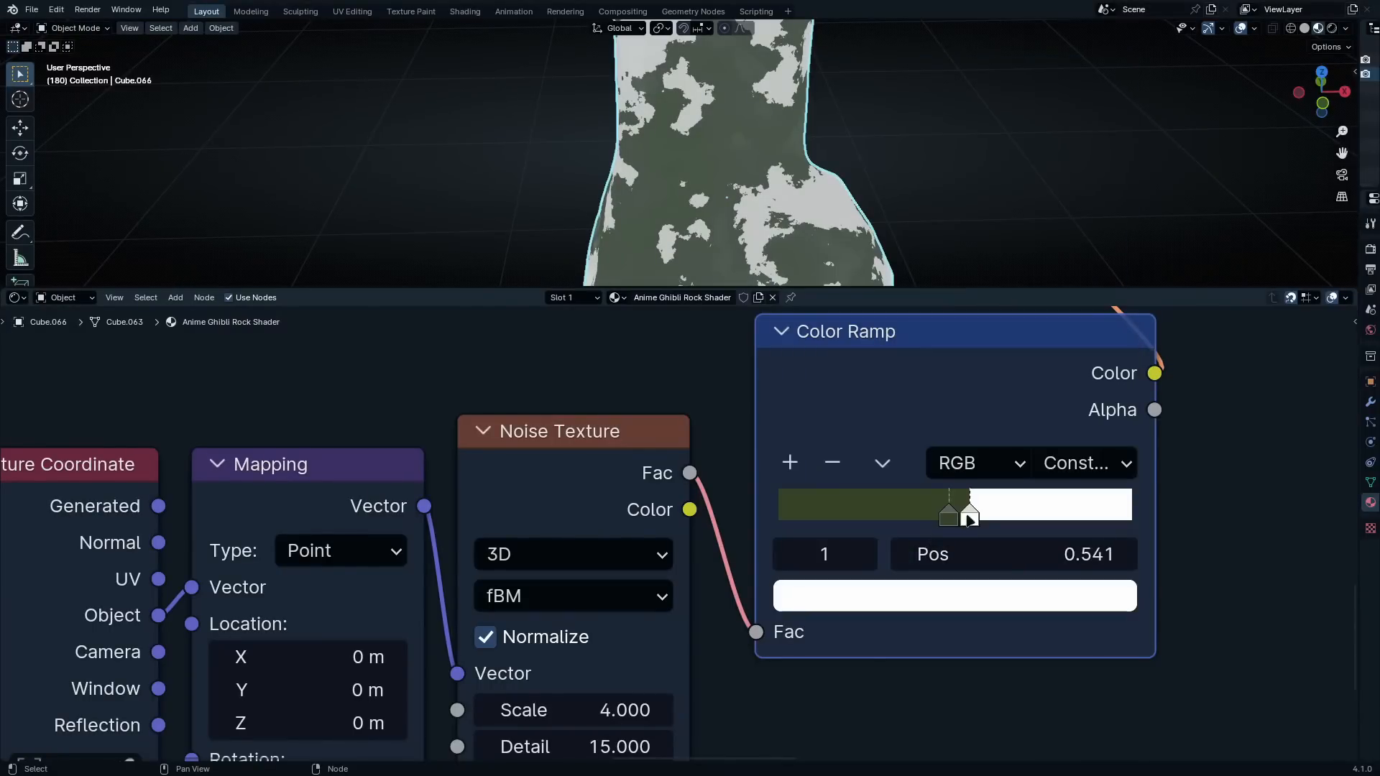
click(981, 607)
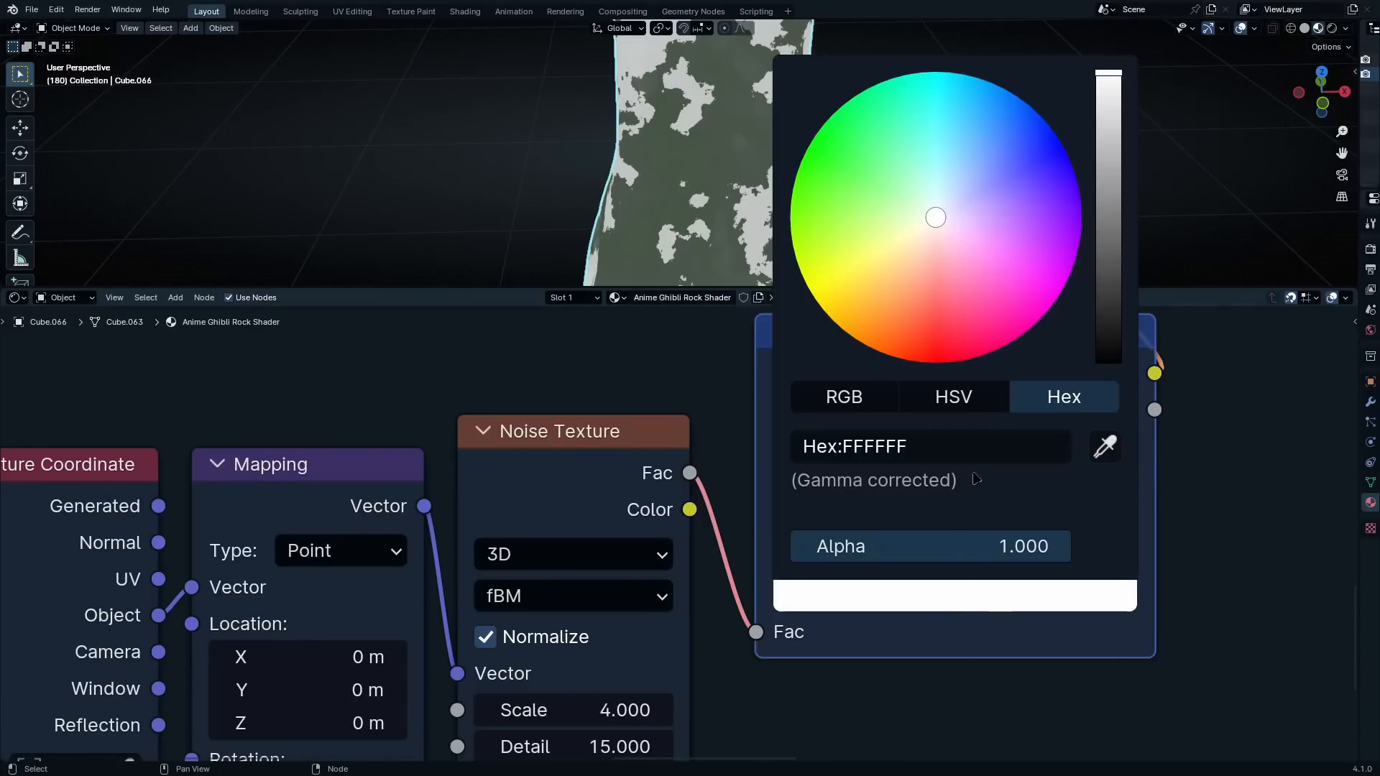
click(974, 454)
text(4A5F4A)
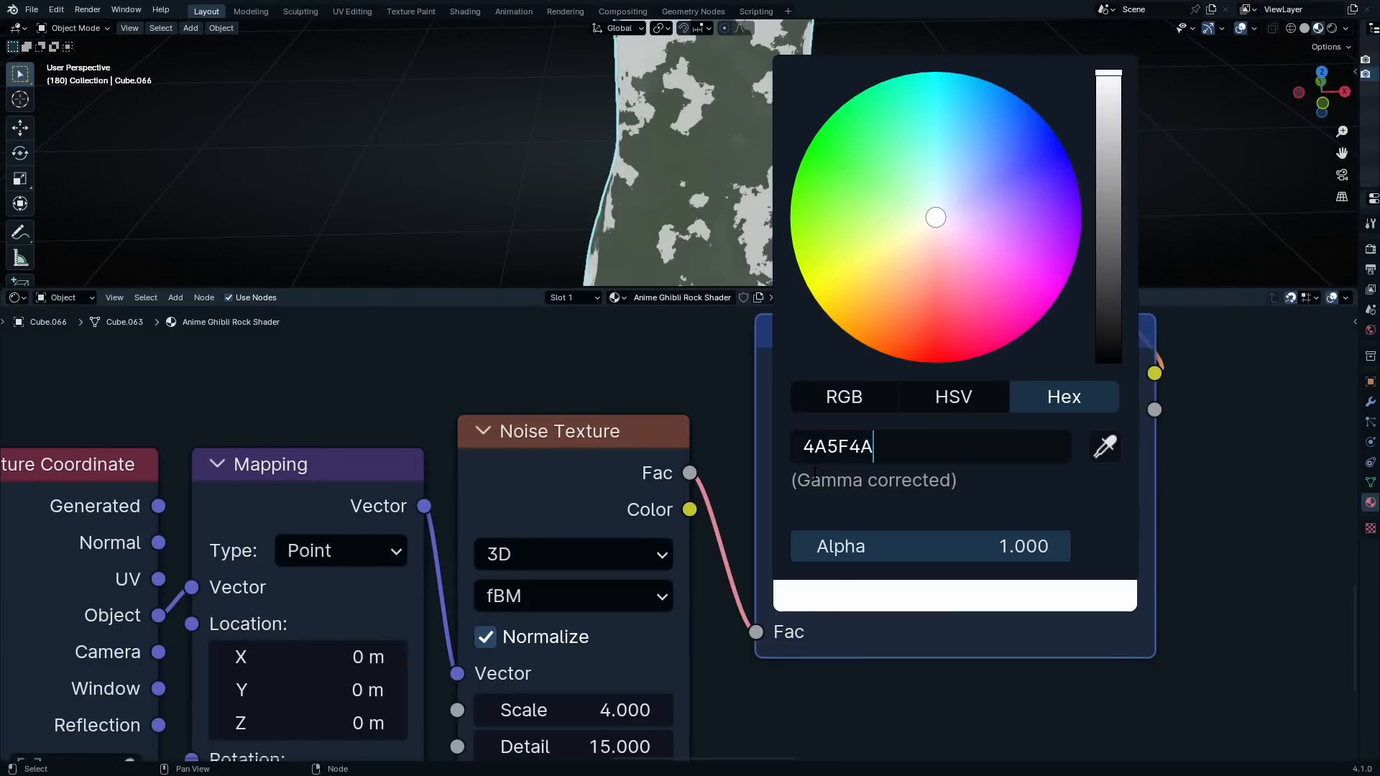
key(Return)
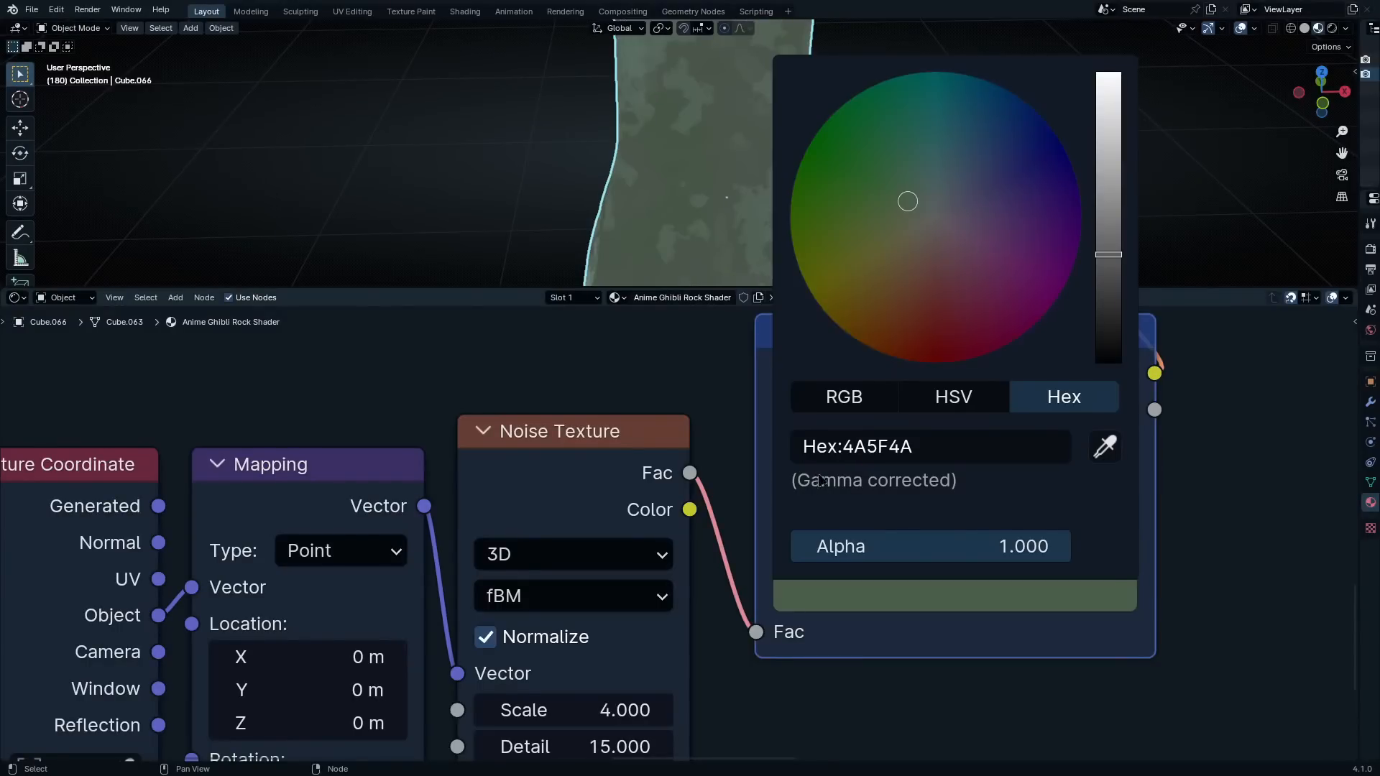
Set the lighter green stop's position to 0.418 and slide the dark green stop to about 0.395
double_click(1082, 552)
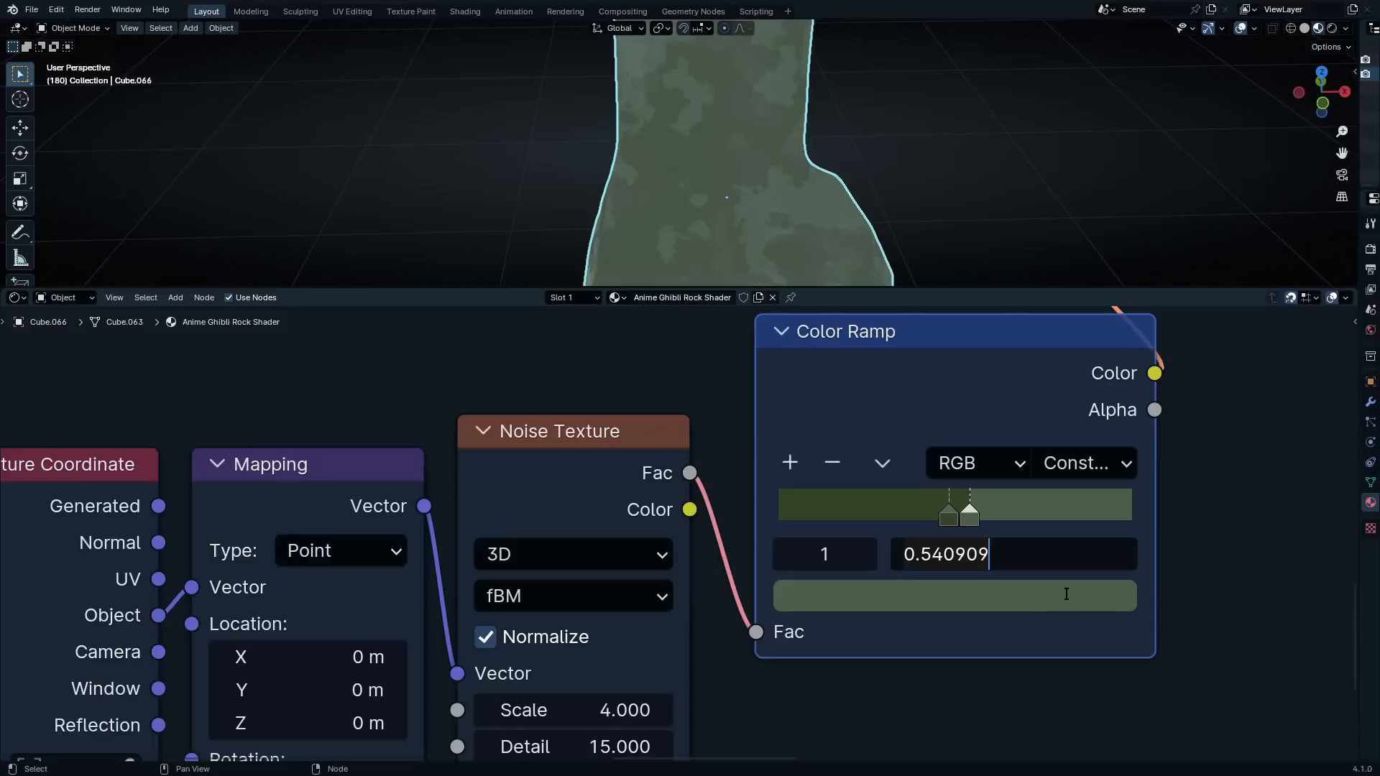
key(ctrl+a)
text(.)
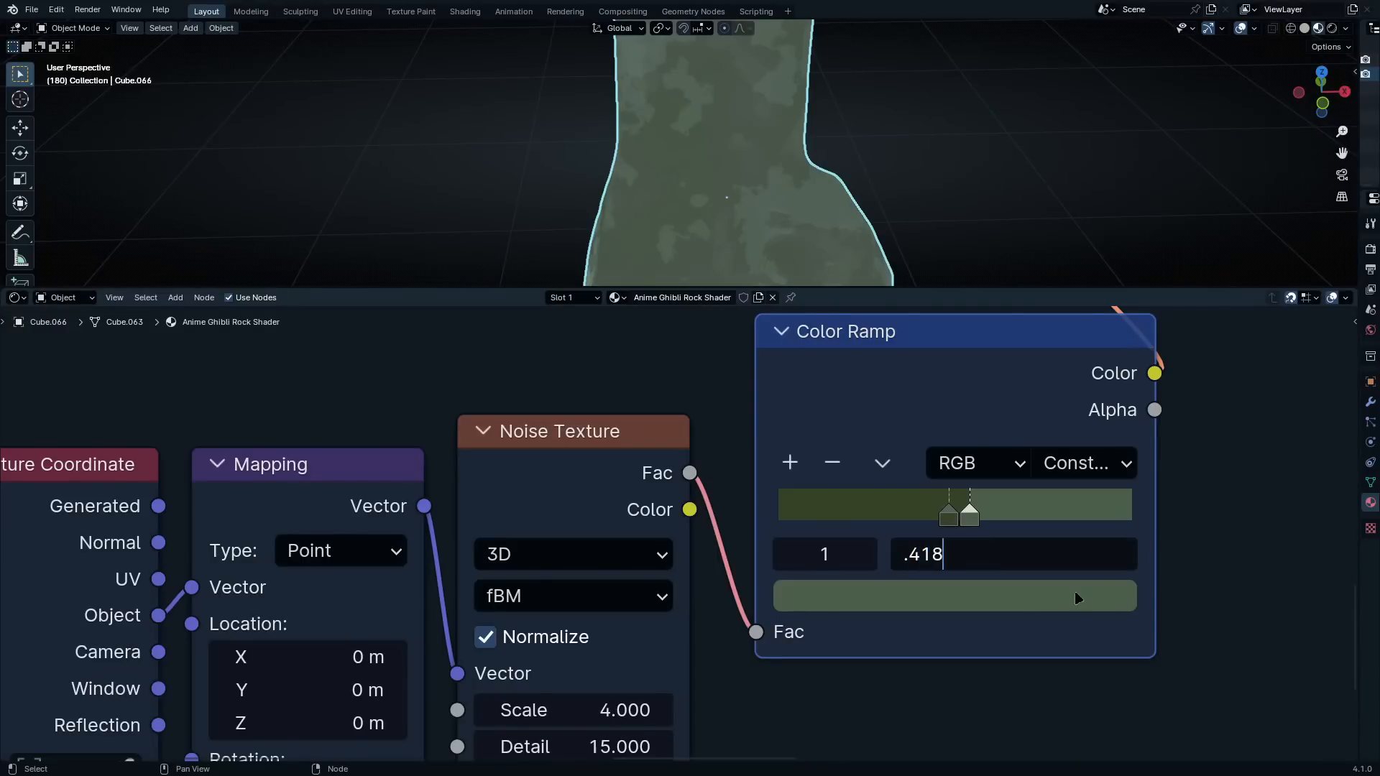
key(Return)
drag(948, 515, 924, 518)
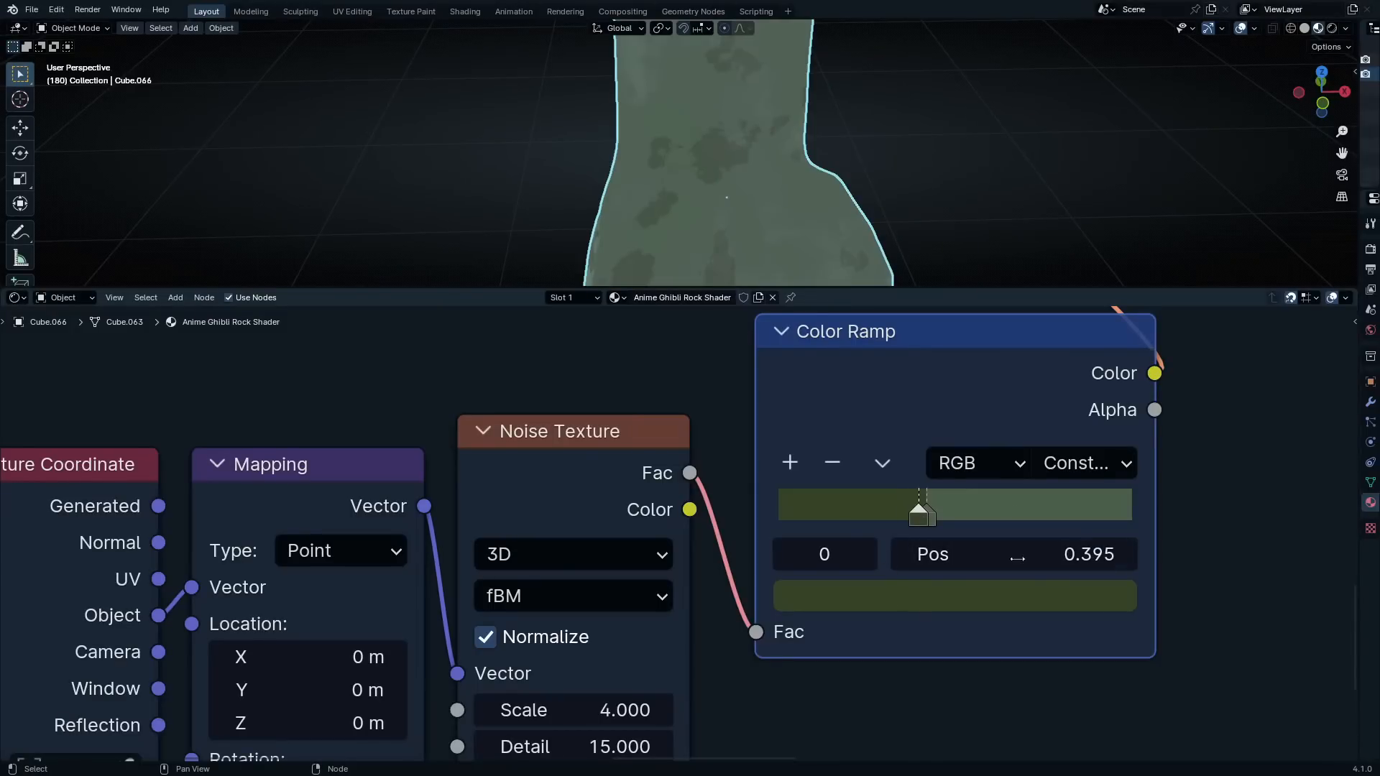
Inspect the dark green noise patches around the rock in an enlarged 3D viewport
middle_drag(834, 245, 934, 274)
key(ctrl+space)
middle_drag(812, 286, 809, 365)
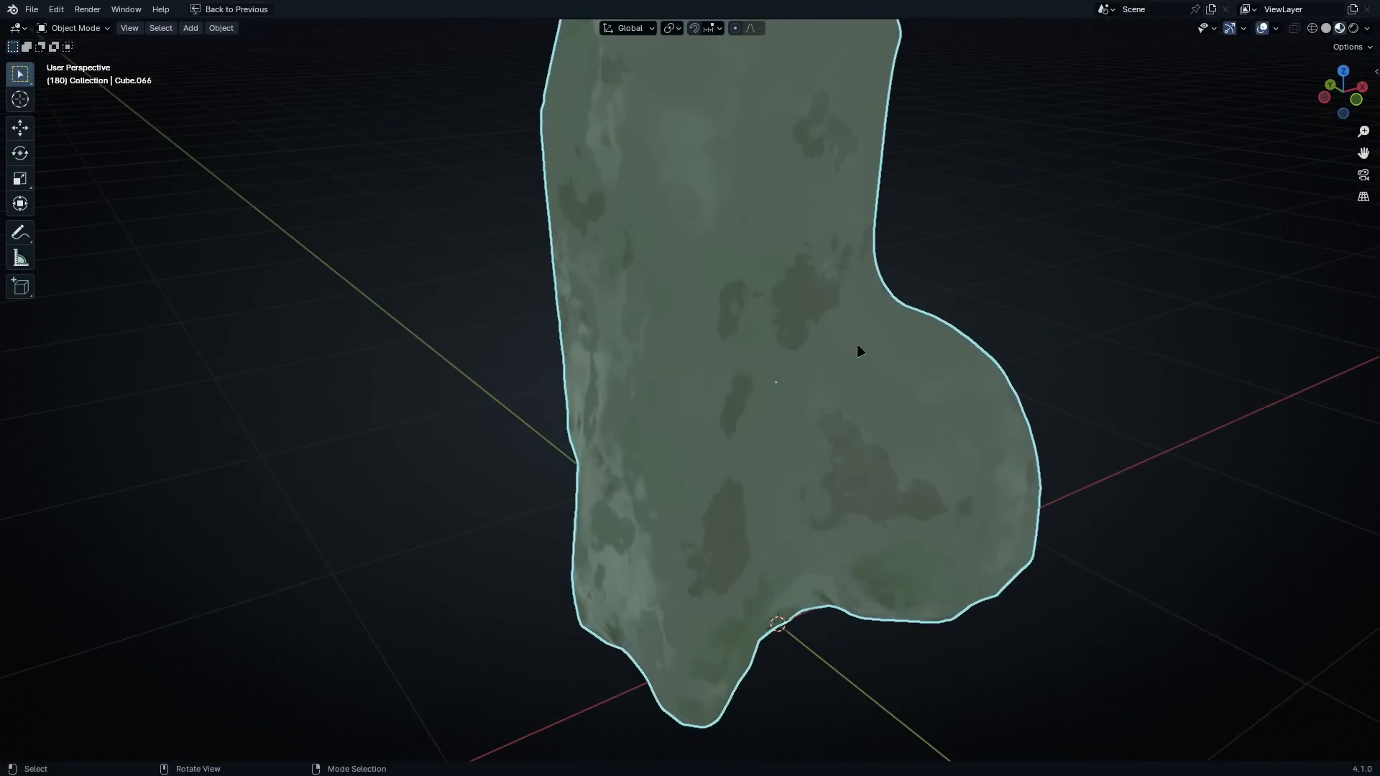
mouse_move(864, 344)
middle_down()
mouse_move(896, 352)
mouse_move(872, 363)
mouse_move(803, 344)
mouse_move(884, 359)
middle_up()
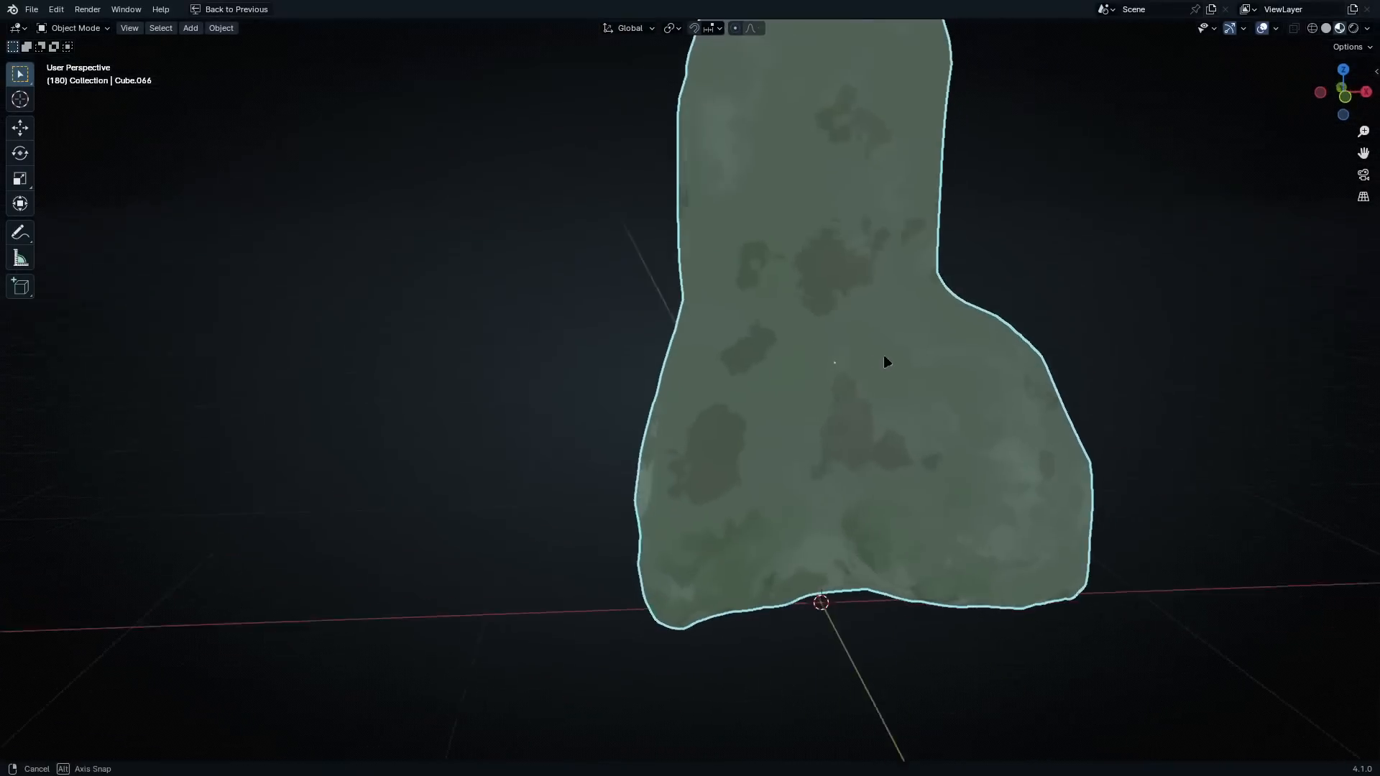
key(ctrl+space)
Set the dark green stop's position on the noise patch Color Ramp to 0.386363
scroll(882, 408, down, 3)
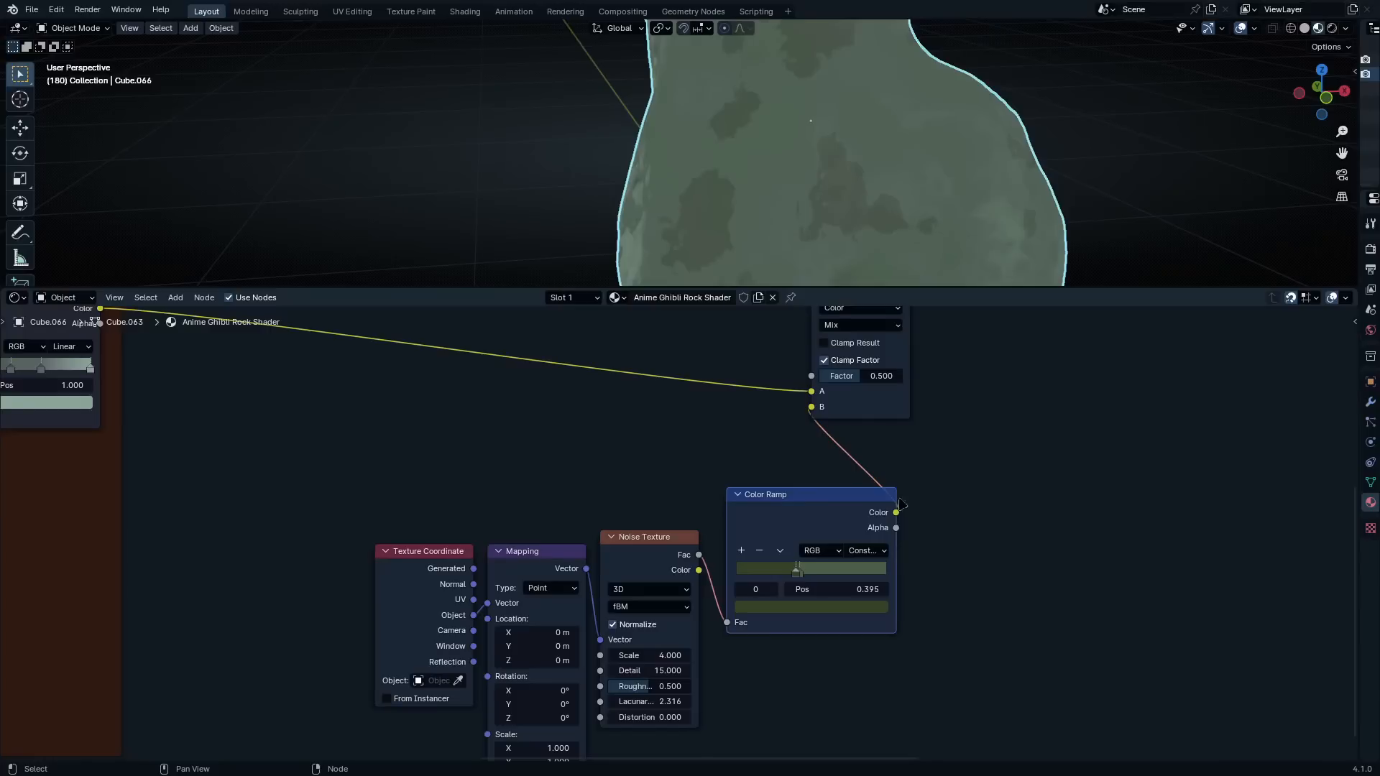
scroll(901, 504, up, 4)
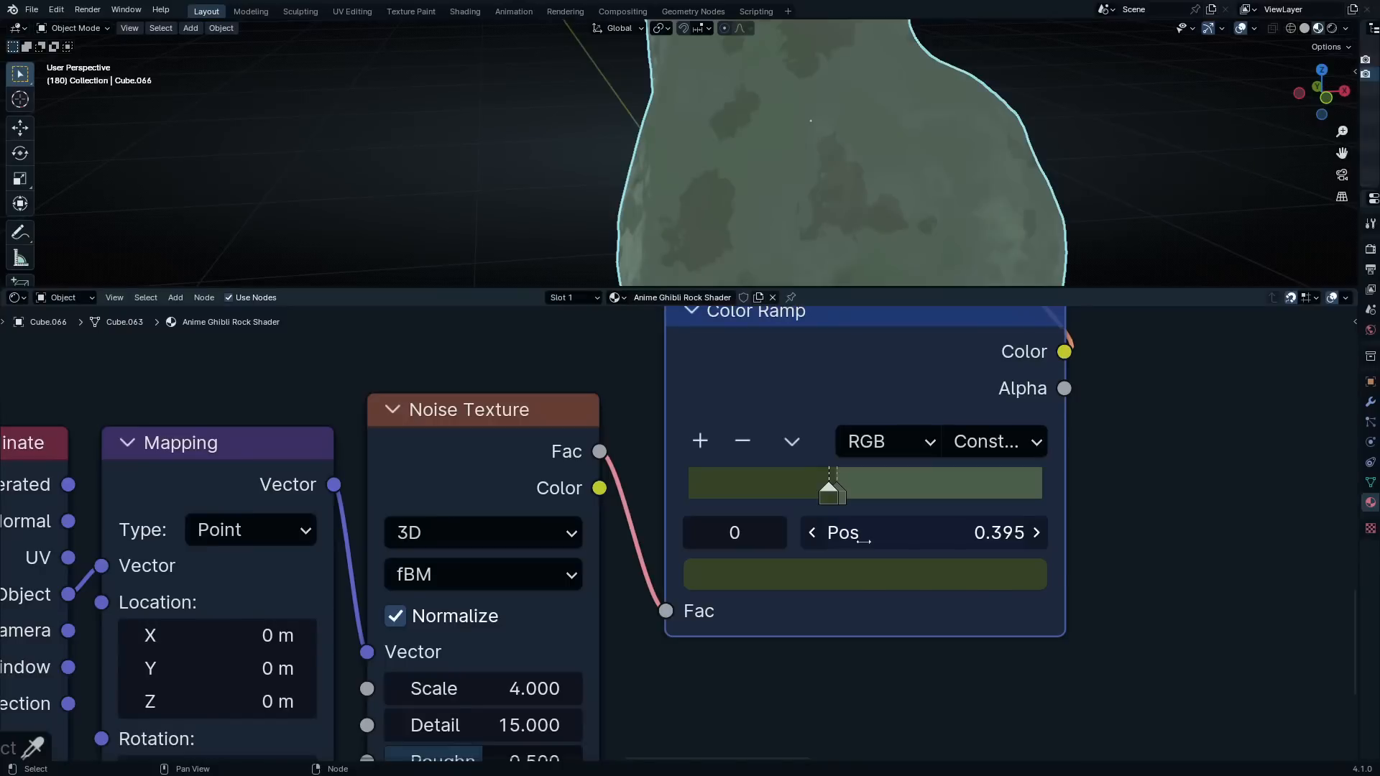
double_click(962, 536)
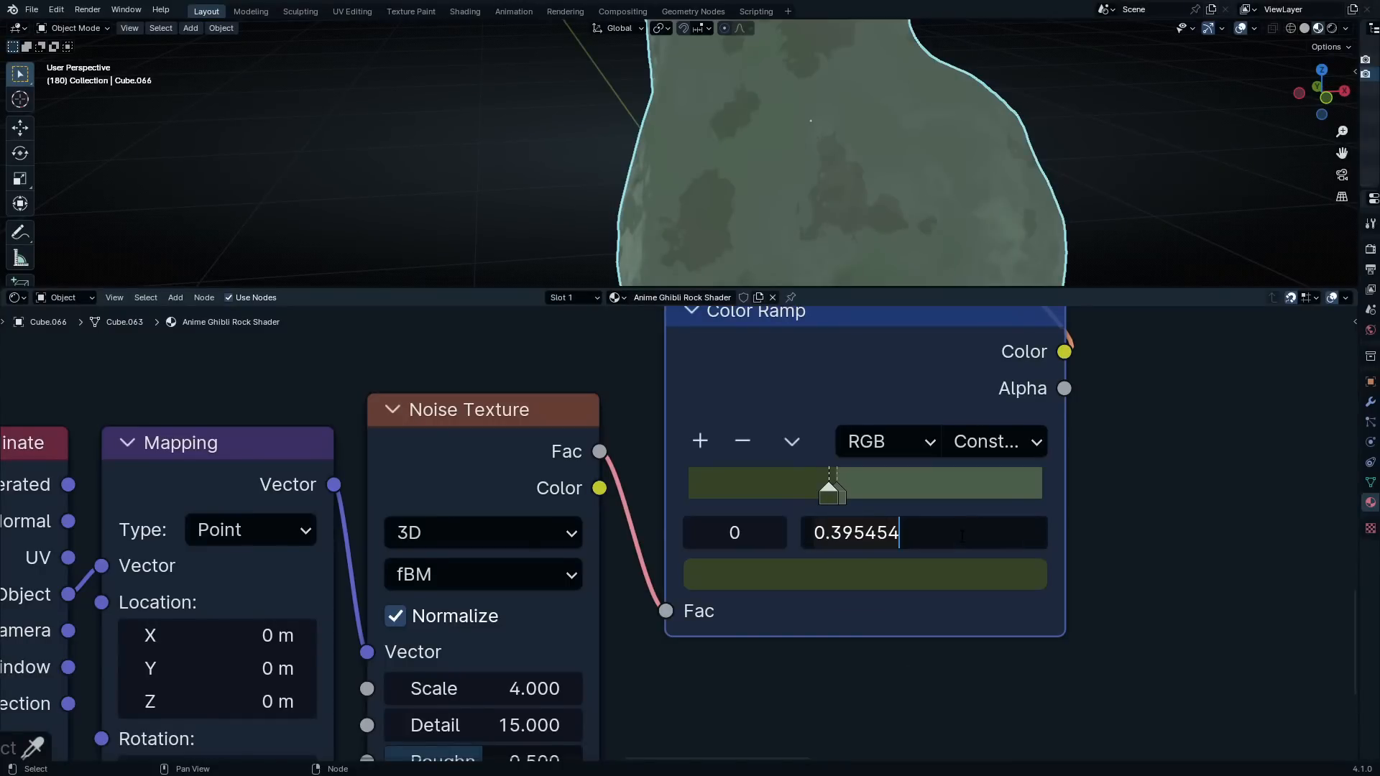
click(961, 654)
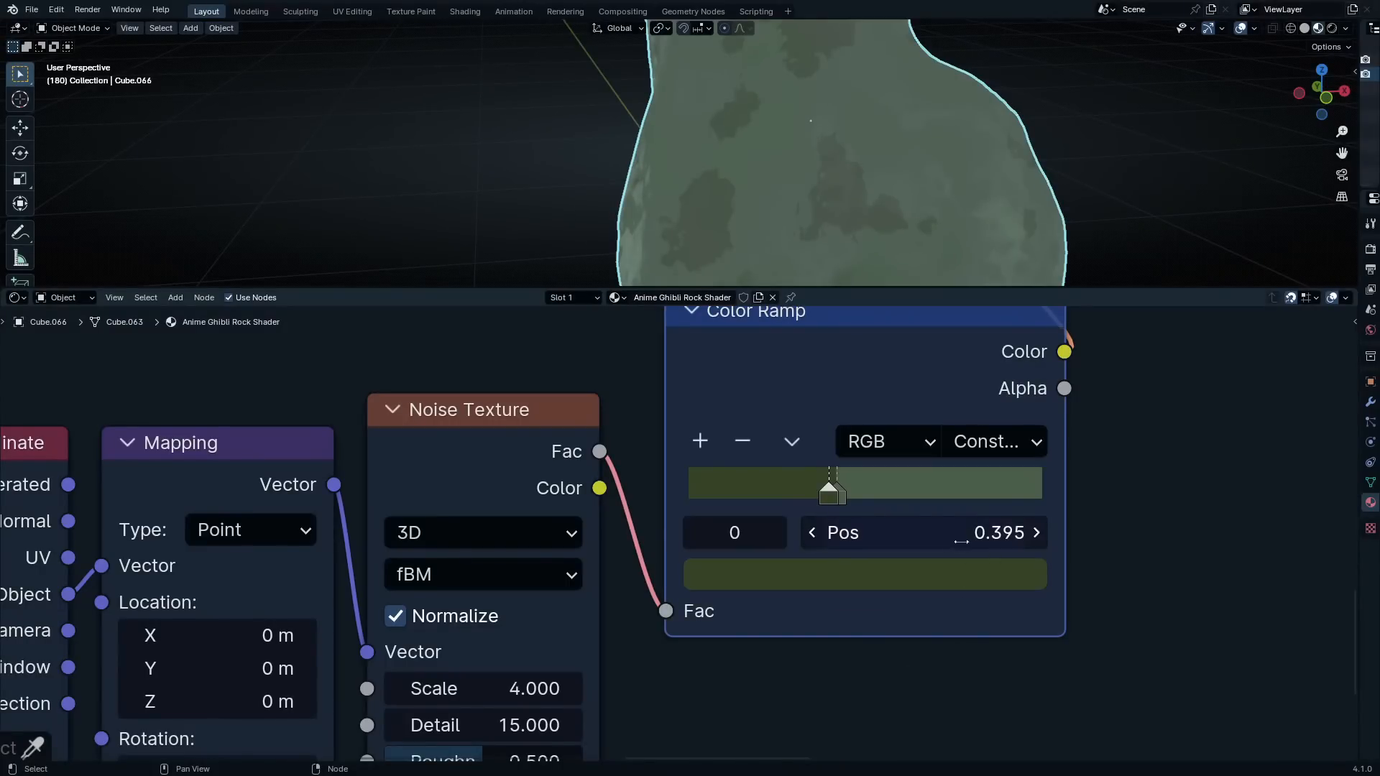
click(925, 530)
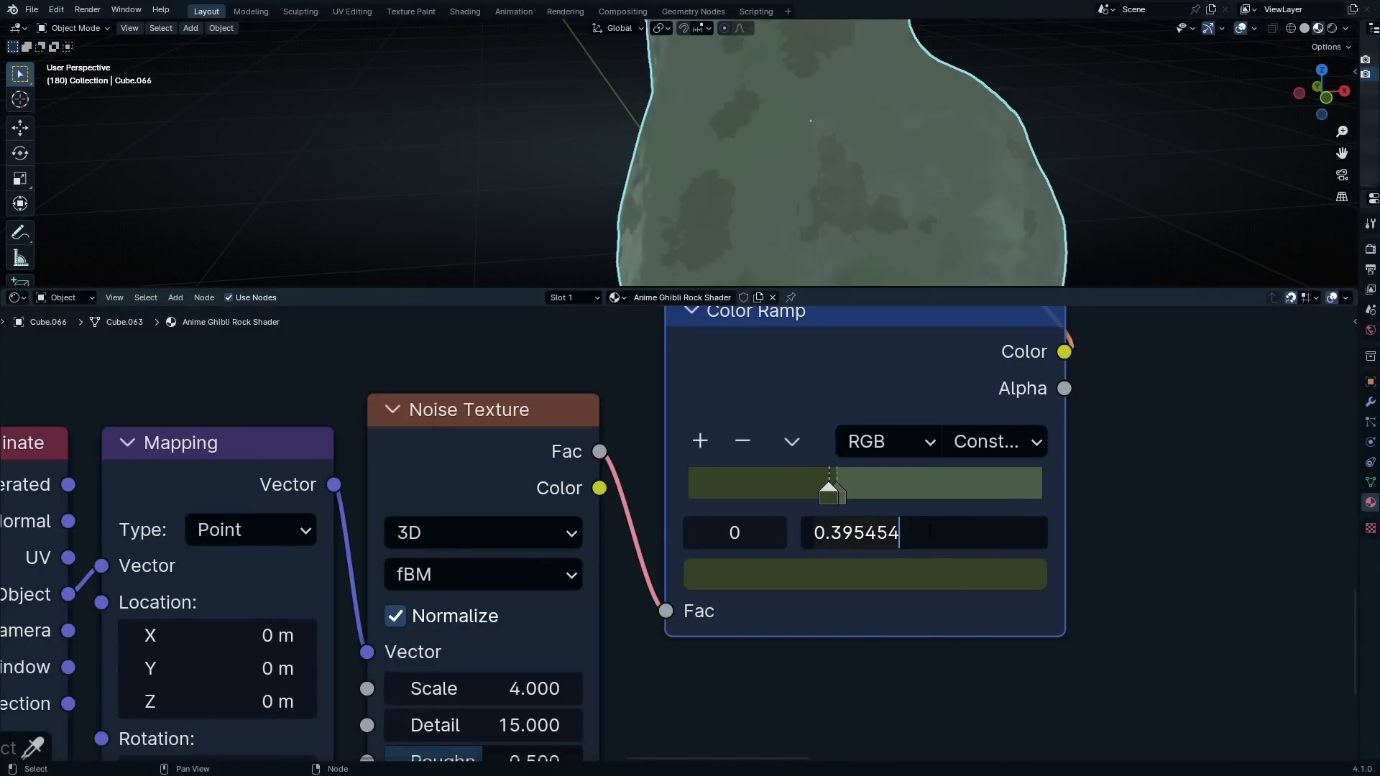
text(0.386363)
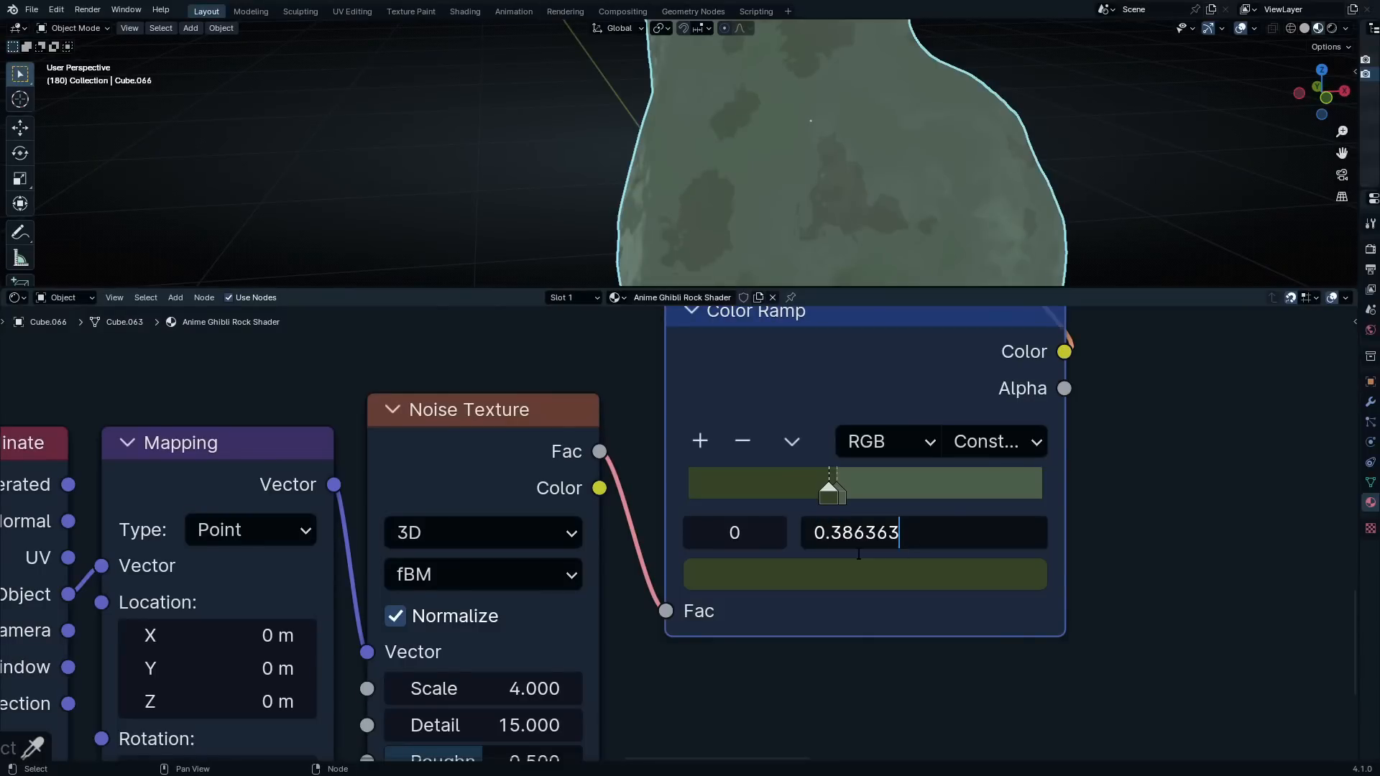
click(996, 611)
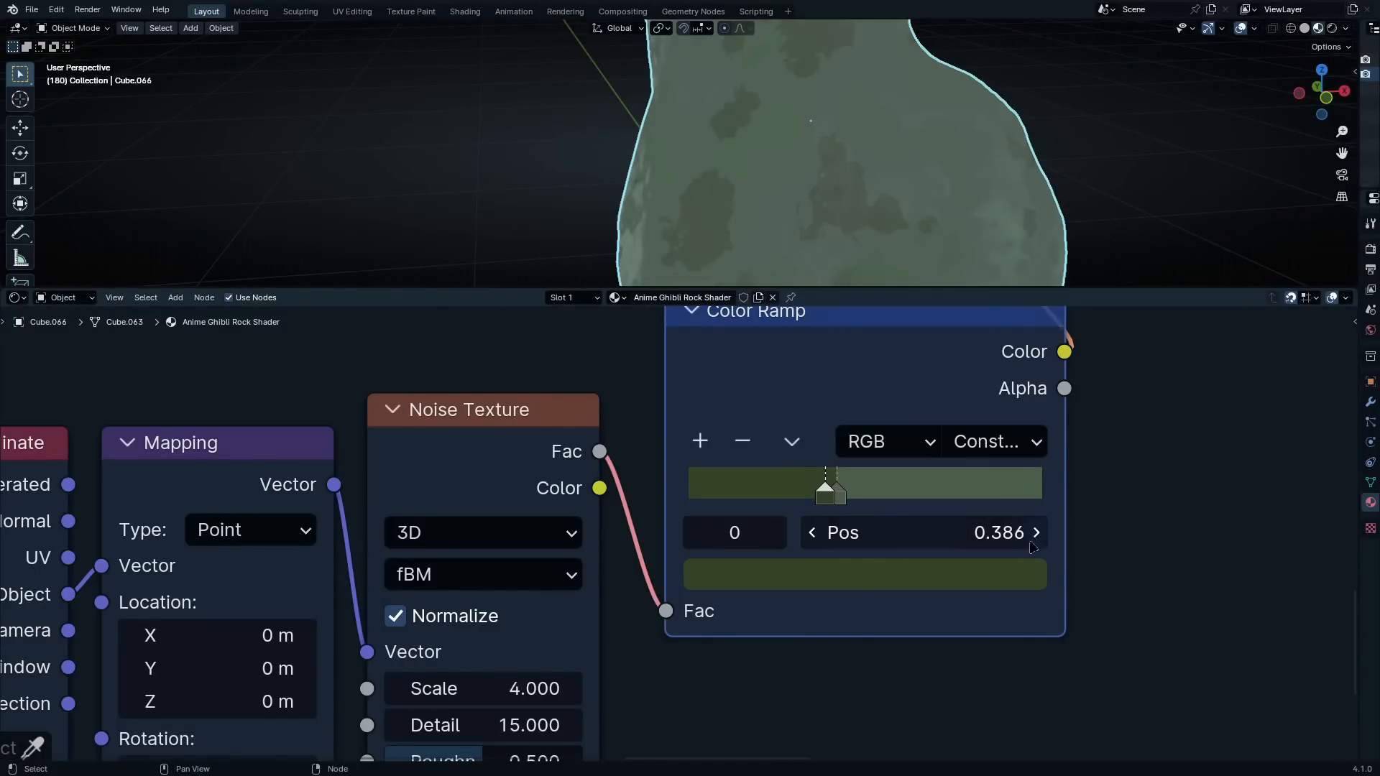
Examine the Mix node's inputs and the blended green patches on another side of the rock
scroll(1042, 550, down, 6)
middle_drag(1047, 515, 1062, 656)
scroll(1034, 477, up, 1)
scroll(967, 588, down, 4)
middle_drag(1034, 478, 954, 623)
drag(782, 402, 882, 418)
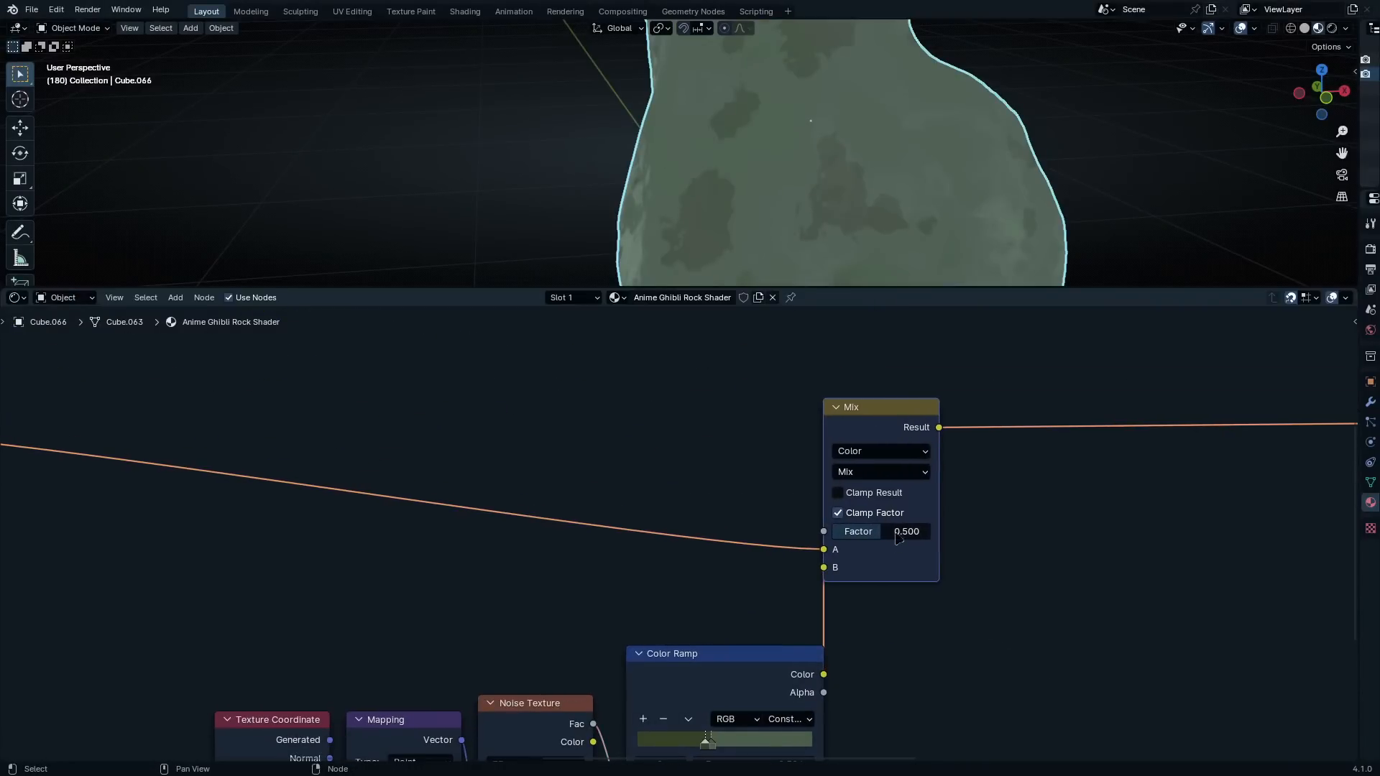
scroll(882, 418, up, 1)
middle_drag(841, 278, 579, 176)
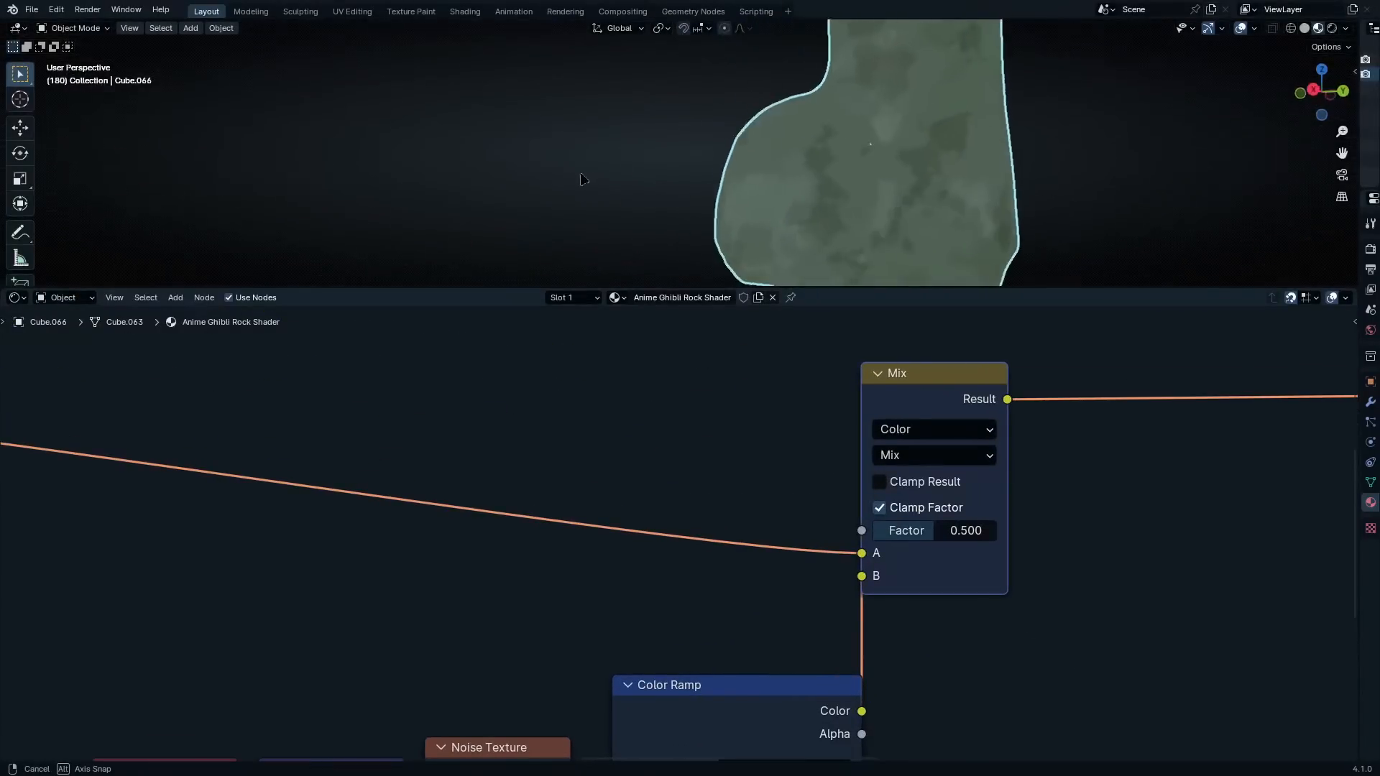
Route the base layer's link into the Mix node's A input through reroute points
key(ctrl+space)
middle_drag(519, 477, 814, 322)
scroll(718, 395, down, 4)
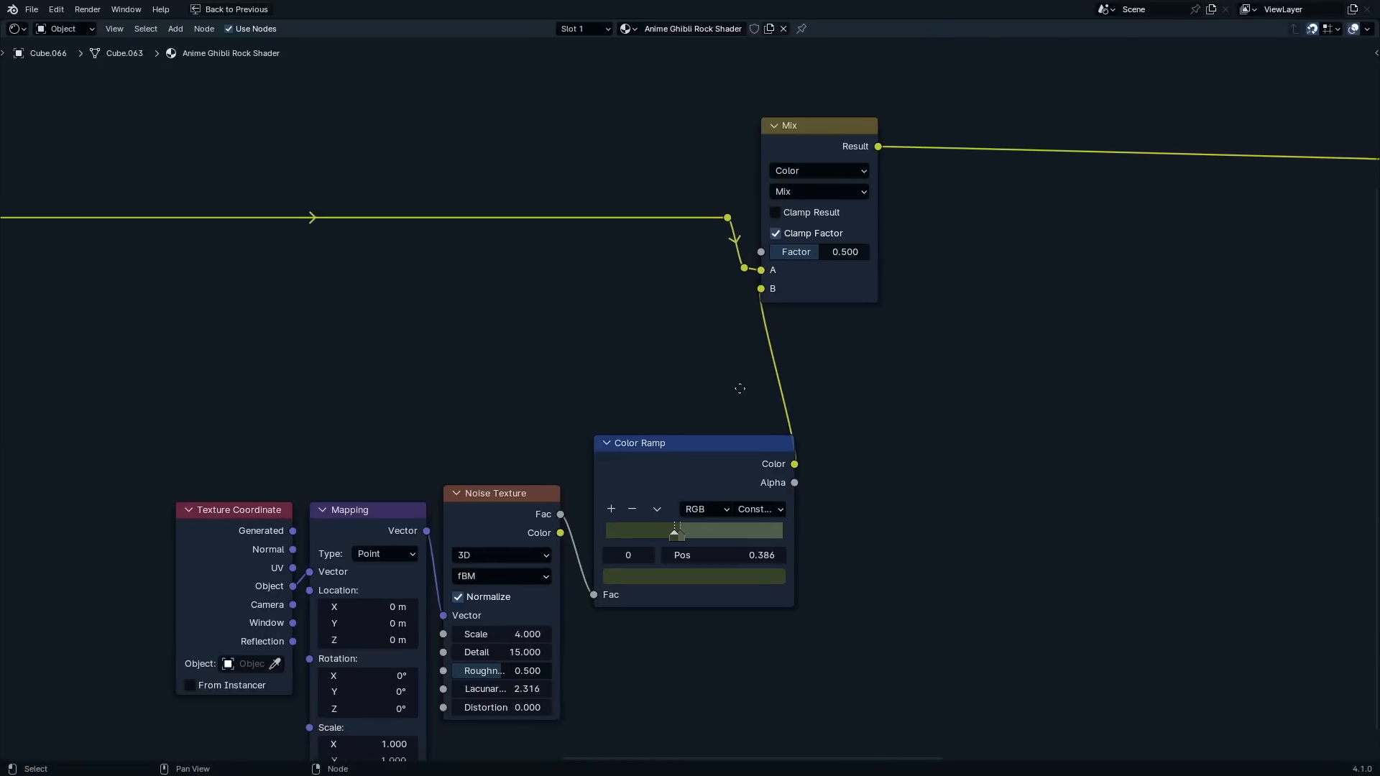
middle_drag(739, 387, 802, 385)
Duplicate the Texture Coordinate, Mapping, Noise Texture and Color Ramp chain and place the copy below the original
middle_drag(758, 656, 835, 470)
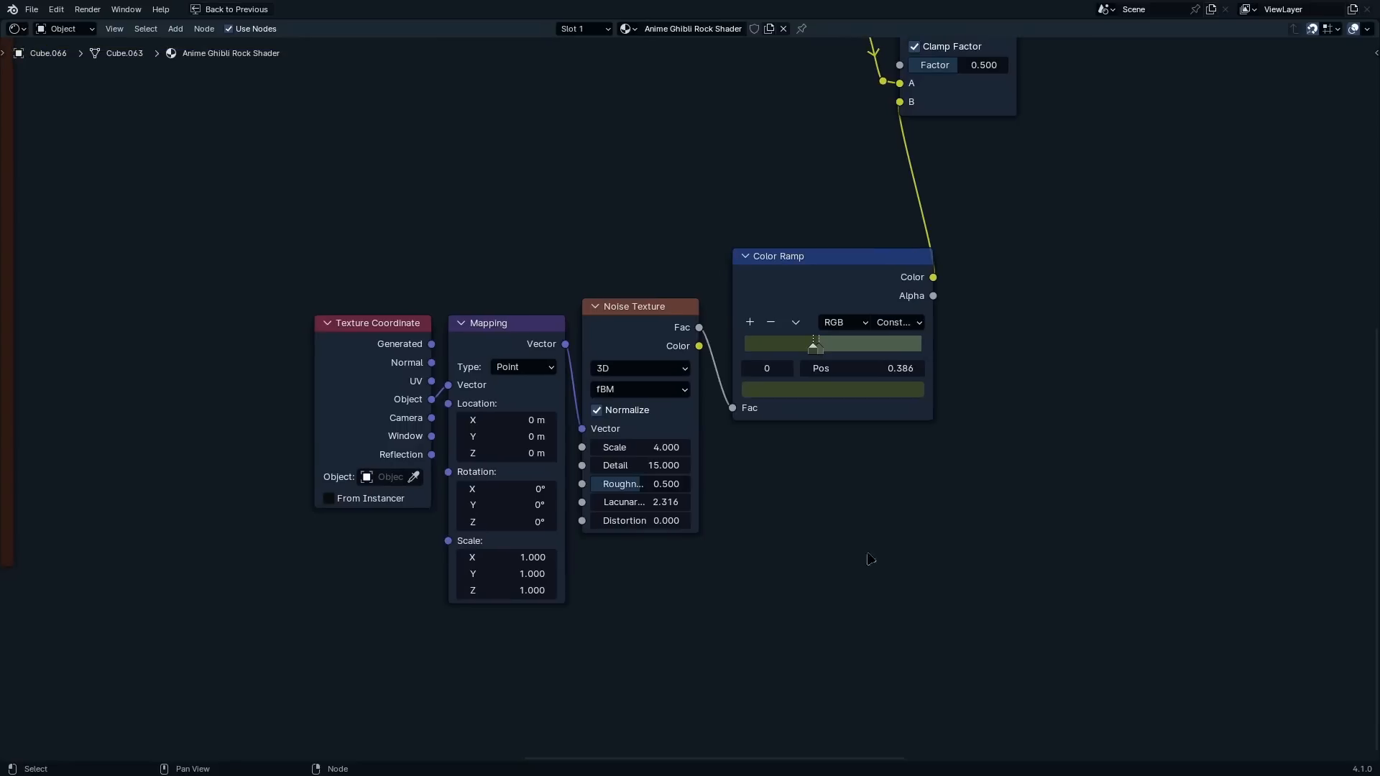
drag(871, 596, 391, 330)
key(shift+d)
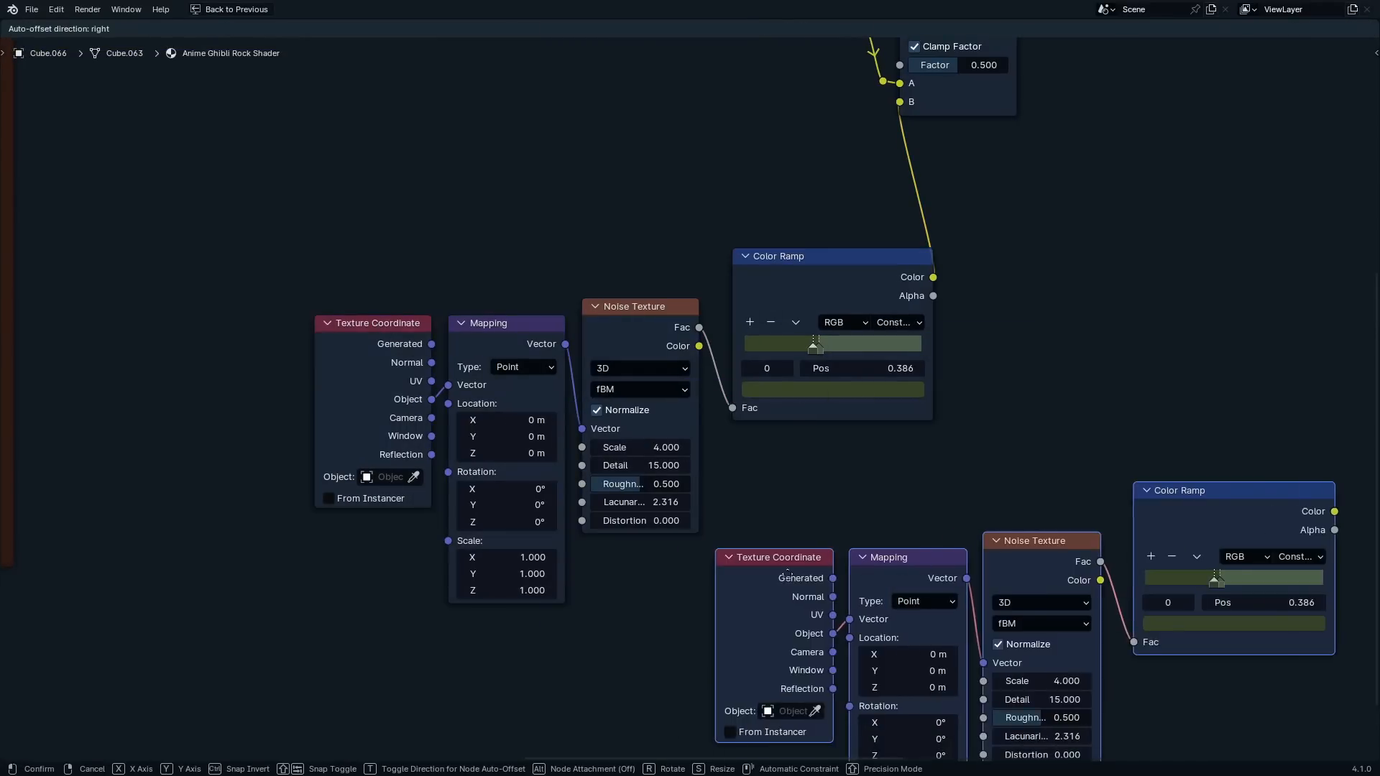
click(793, 575)
middle_drag(999, 399, 658, 494)
key(ctrl+space)
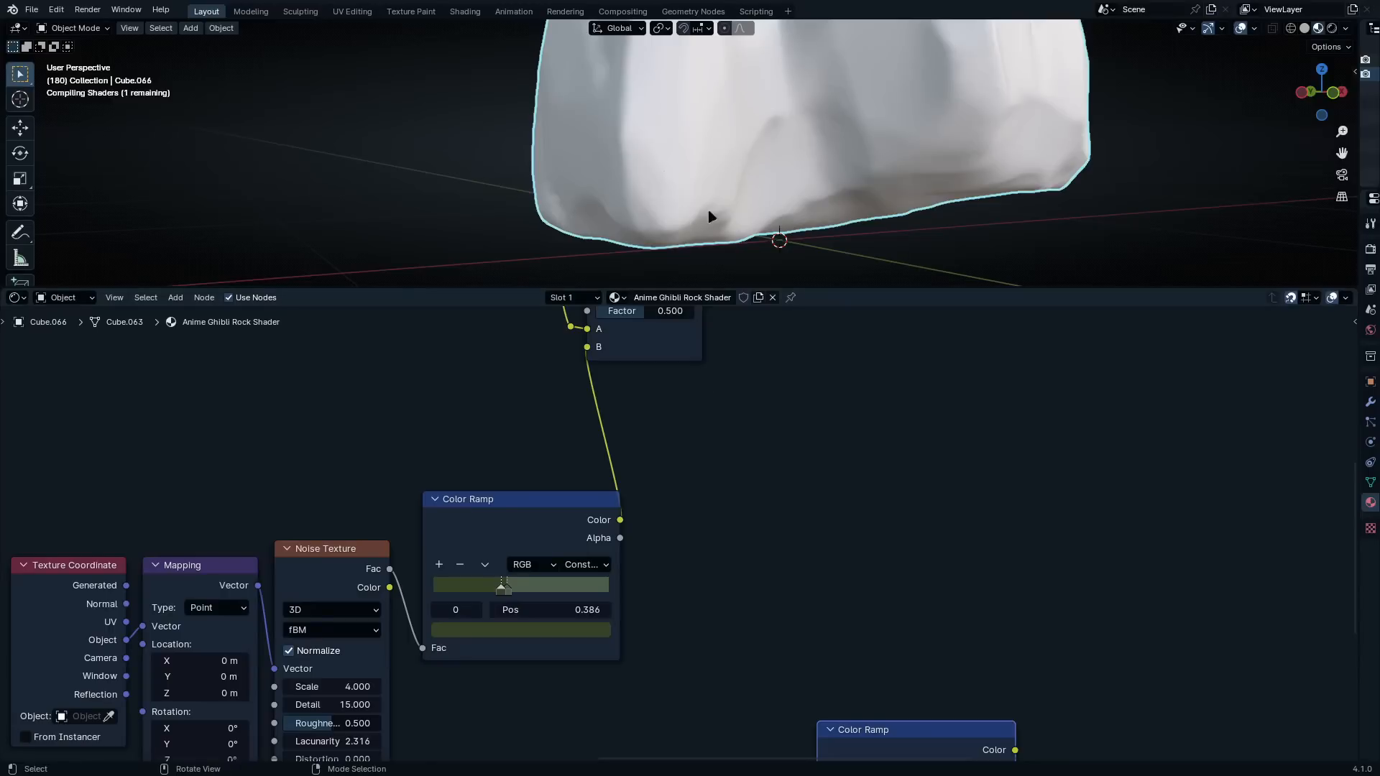
middle_drag(709, 215, 734, 166)
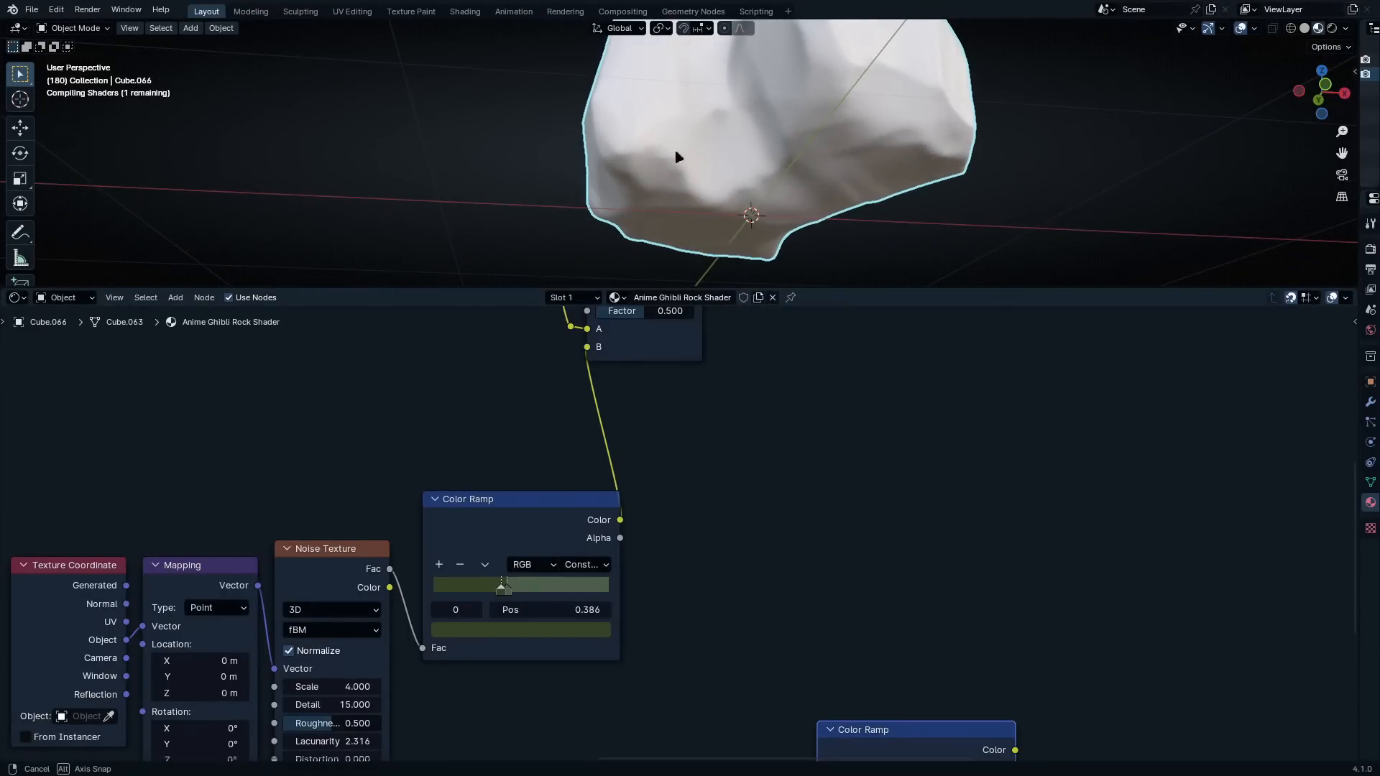
middle_drag(677, 157, 812, 208)
key(ctrl+space)
Move the duplicated noise chain closer, with its Color Ramp directly beside the original patch Color Ramp
scroll(848, 463, up, 1)
middle_drag(848, 463, 728, 342)
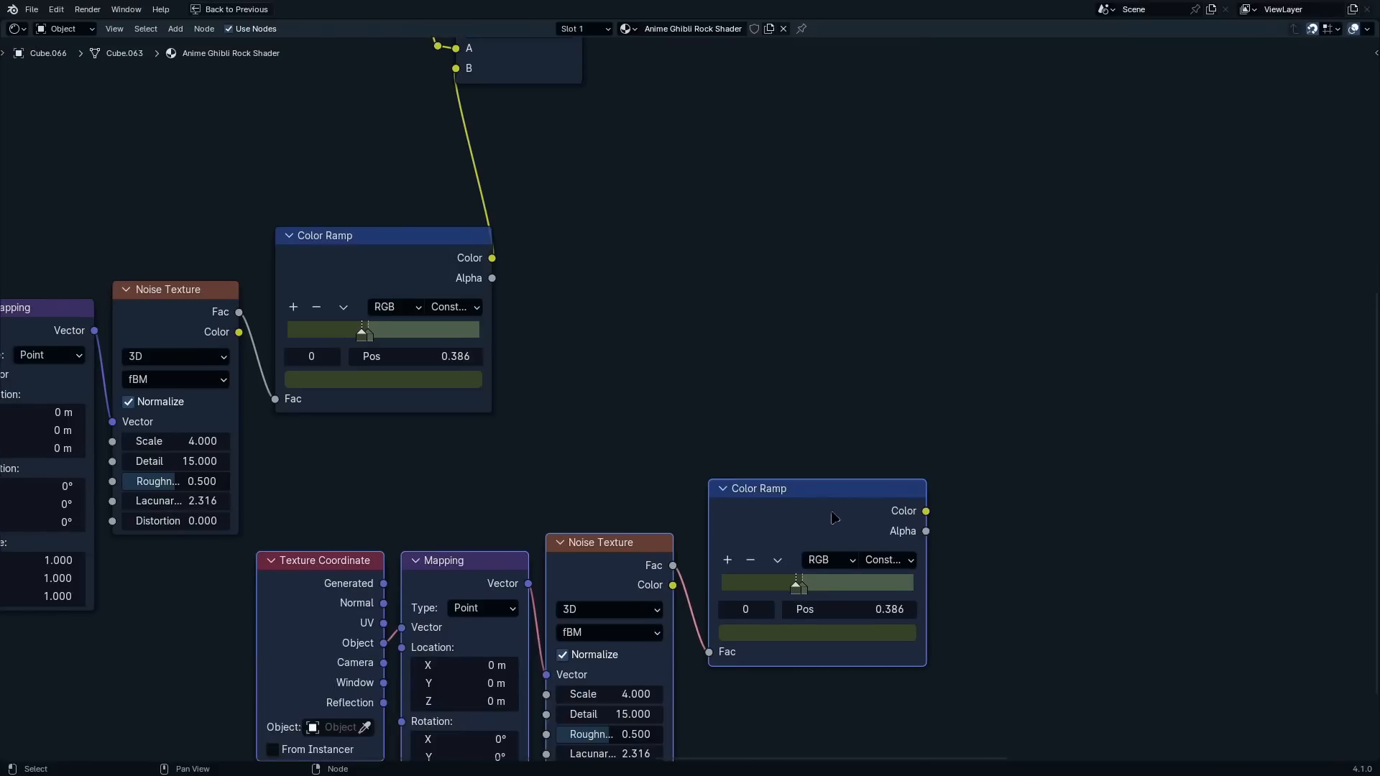
drag(835, 518, 630, 252)
click(855, 396)
middle_drag(630, 252, 642, 445)
scroll(611, 460, up, 4)
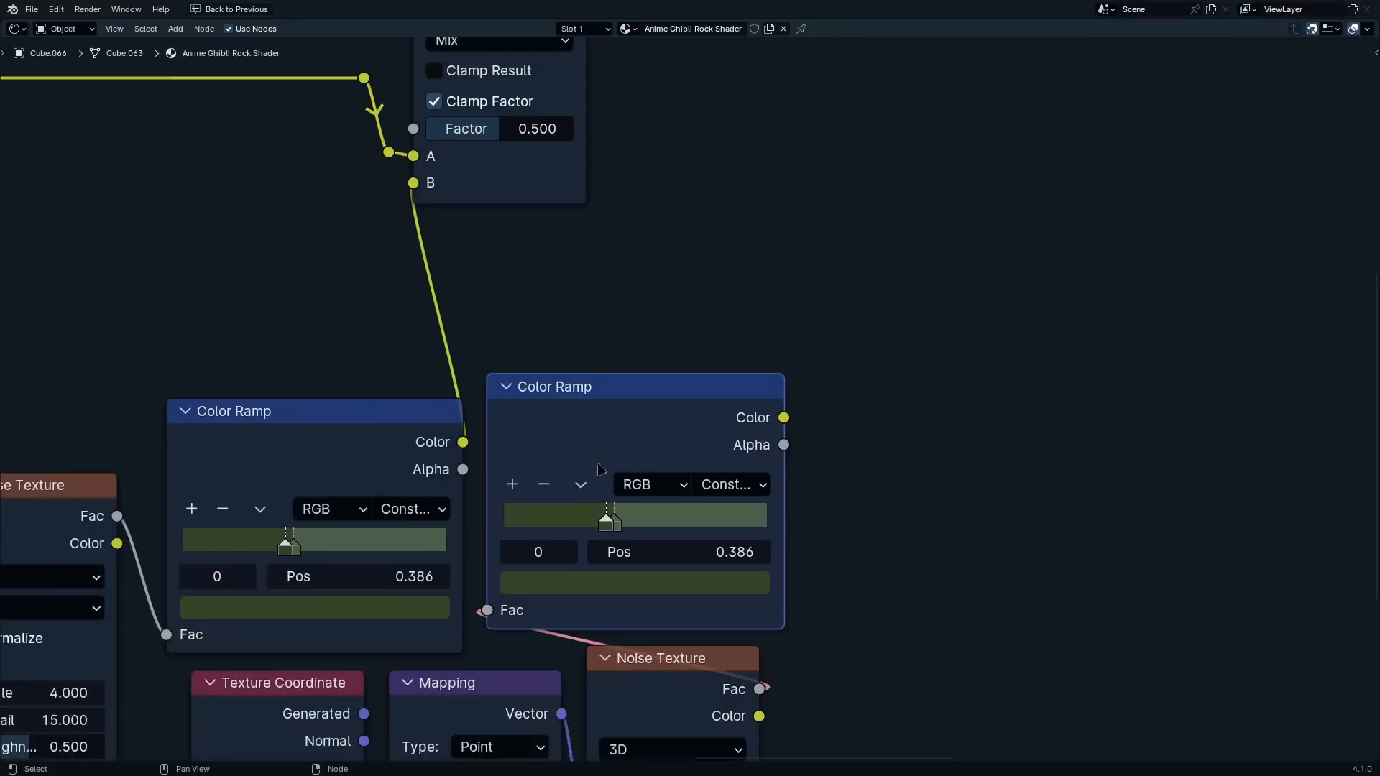
scroll(599, 469, up, 1)
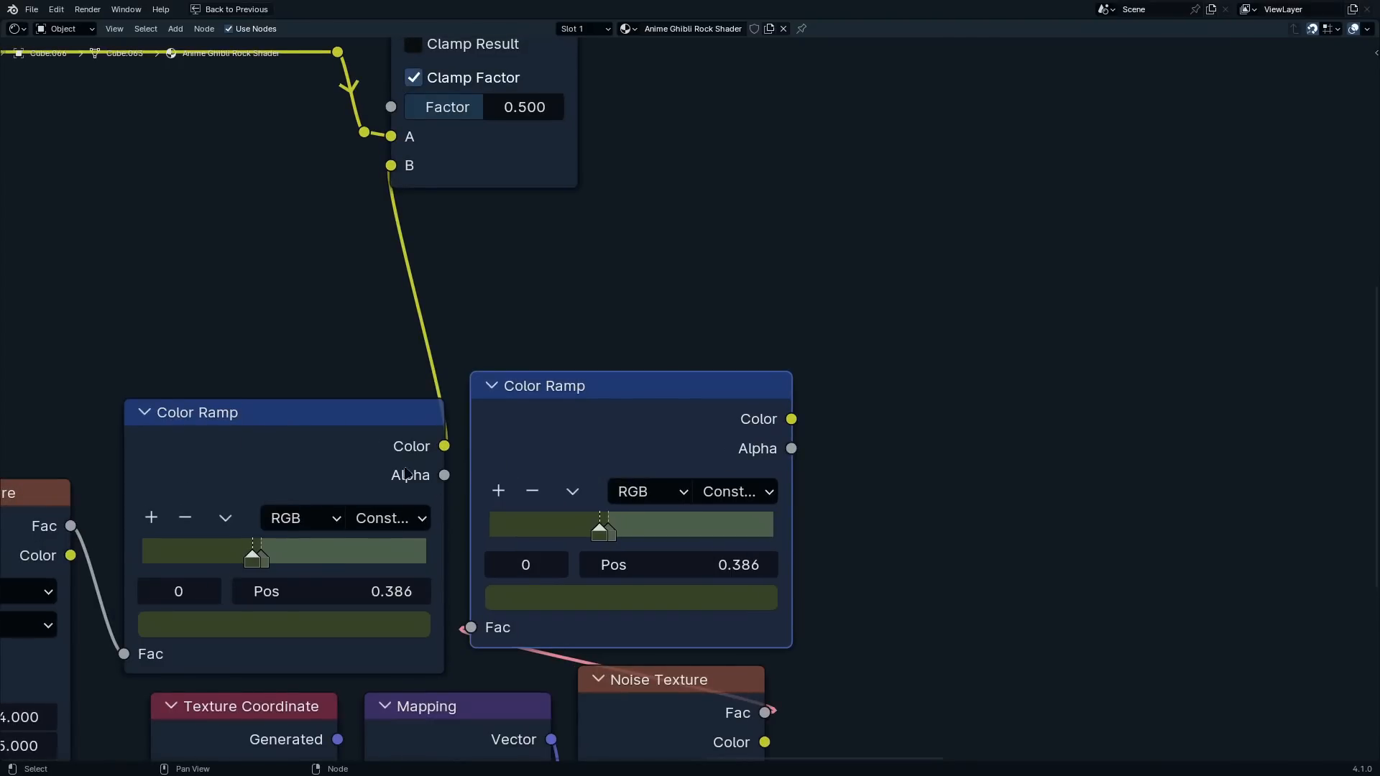
Add a middle stop to the duplicated Color Ramp and set its colour to hex 0F110D
middle_drag(730, 423, 752, 270)
scroll(575, 359, up, 3)
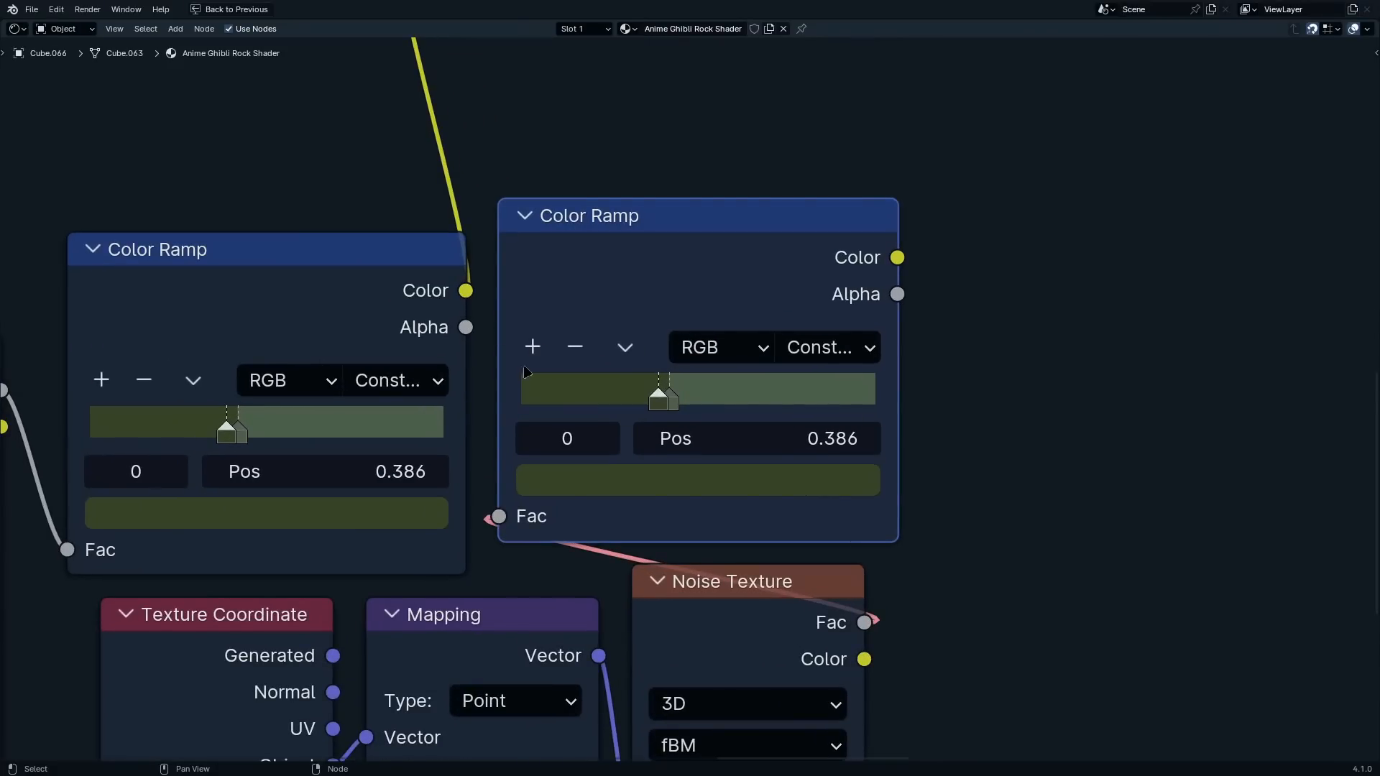
click(533, 347)
click(668, 477)
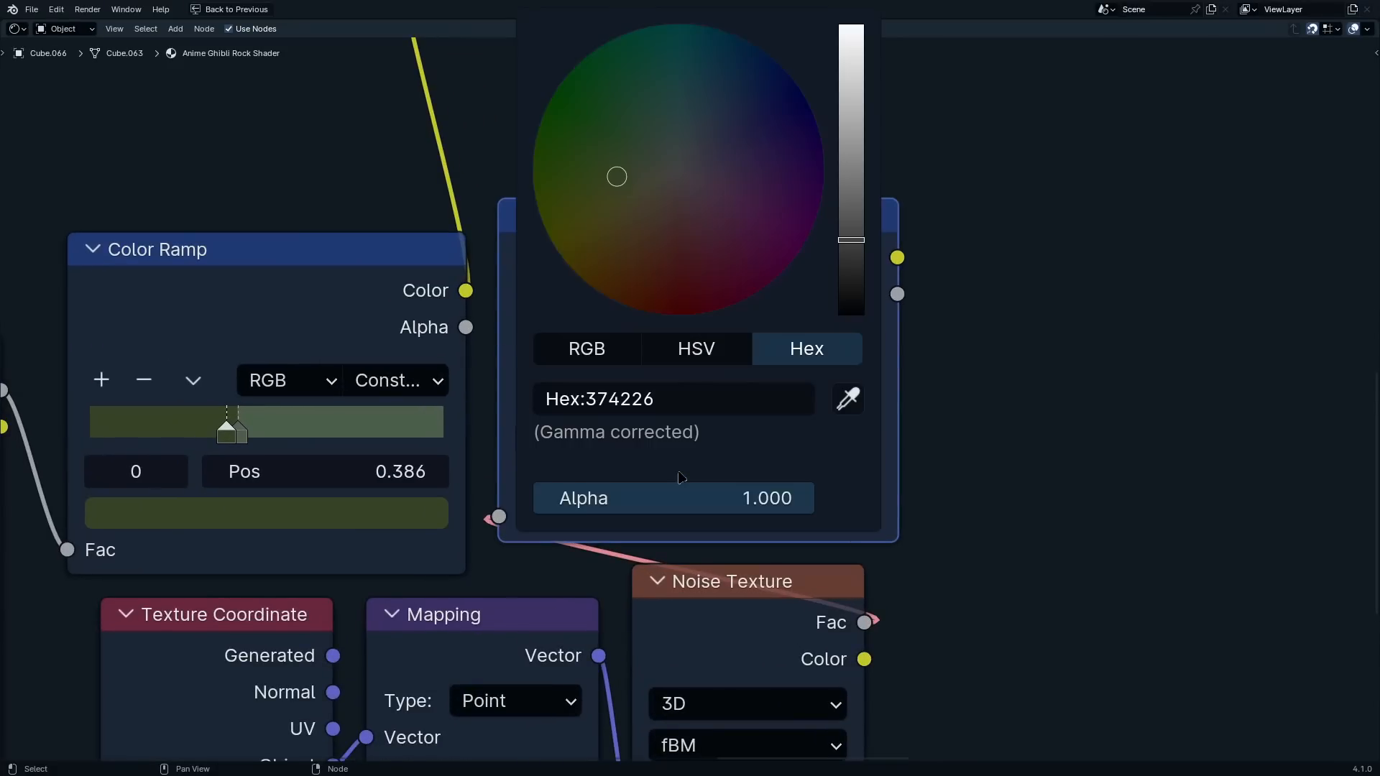
click(702, 405)
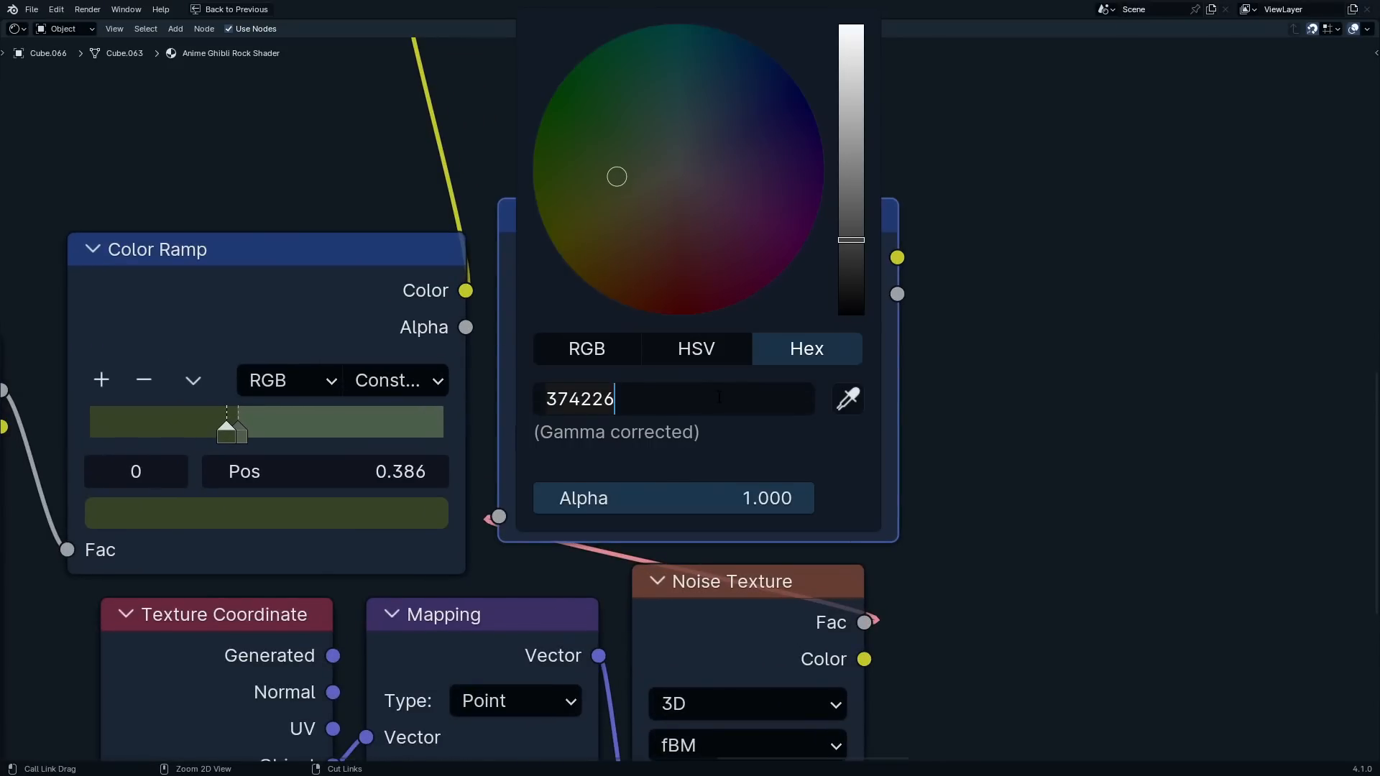
key(ctrl+a)
text(0F110D)
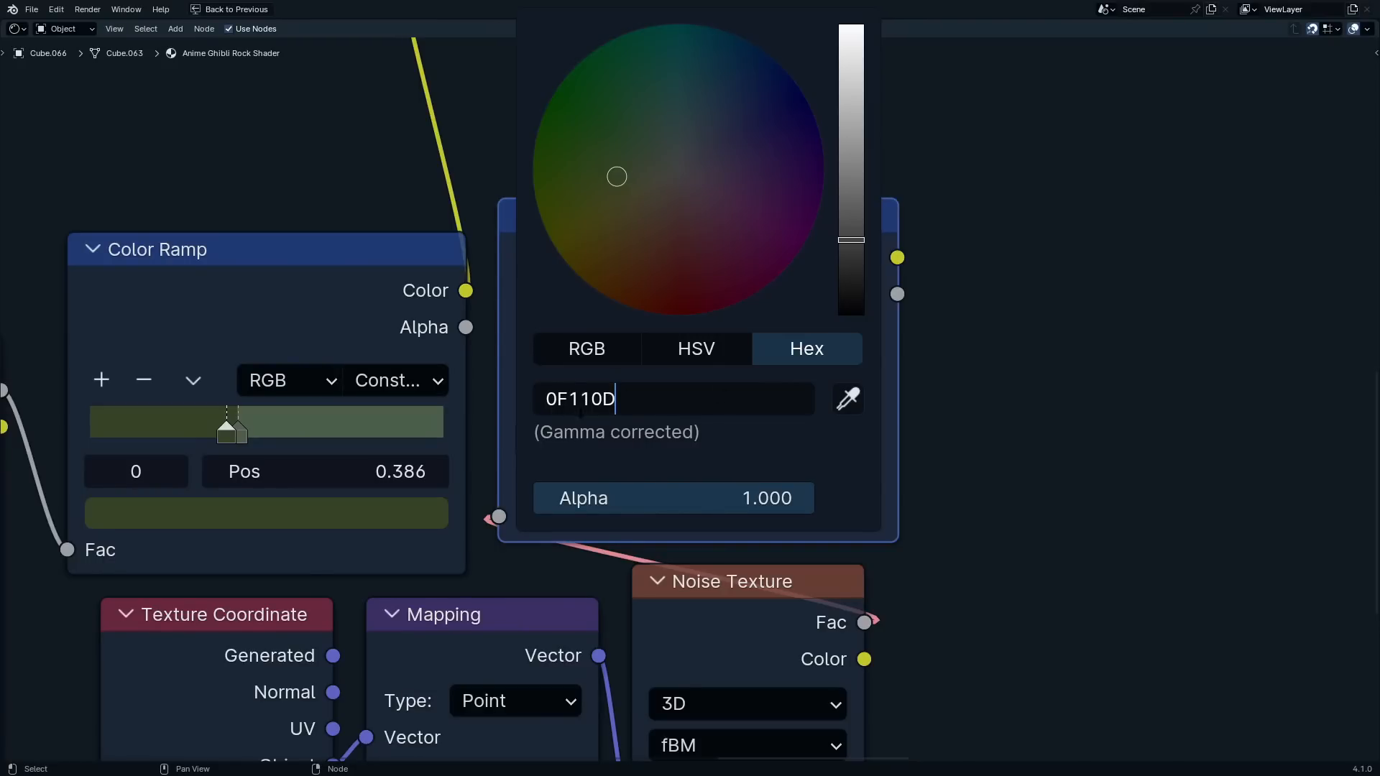
key(Return)
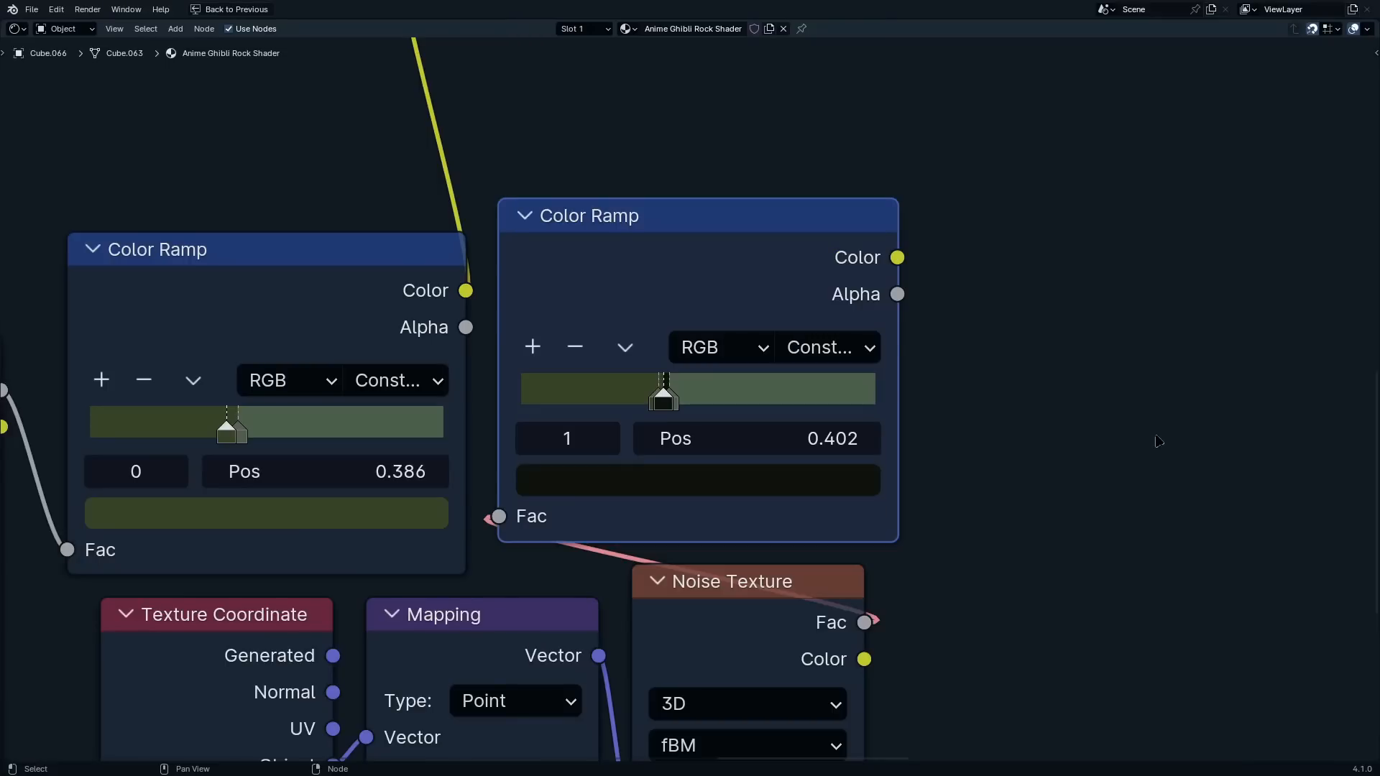
Preview the duplicated Color Ramp alone on the rock and examine the dark outlines around the patches
ctrl+shift+click(771, 275)
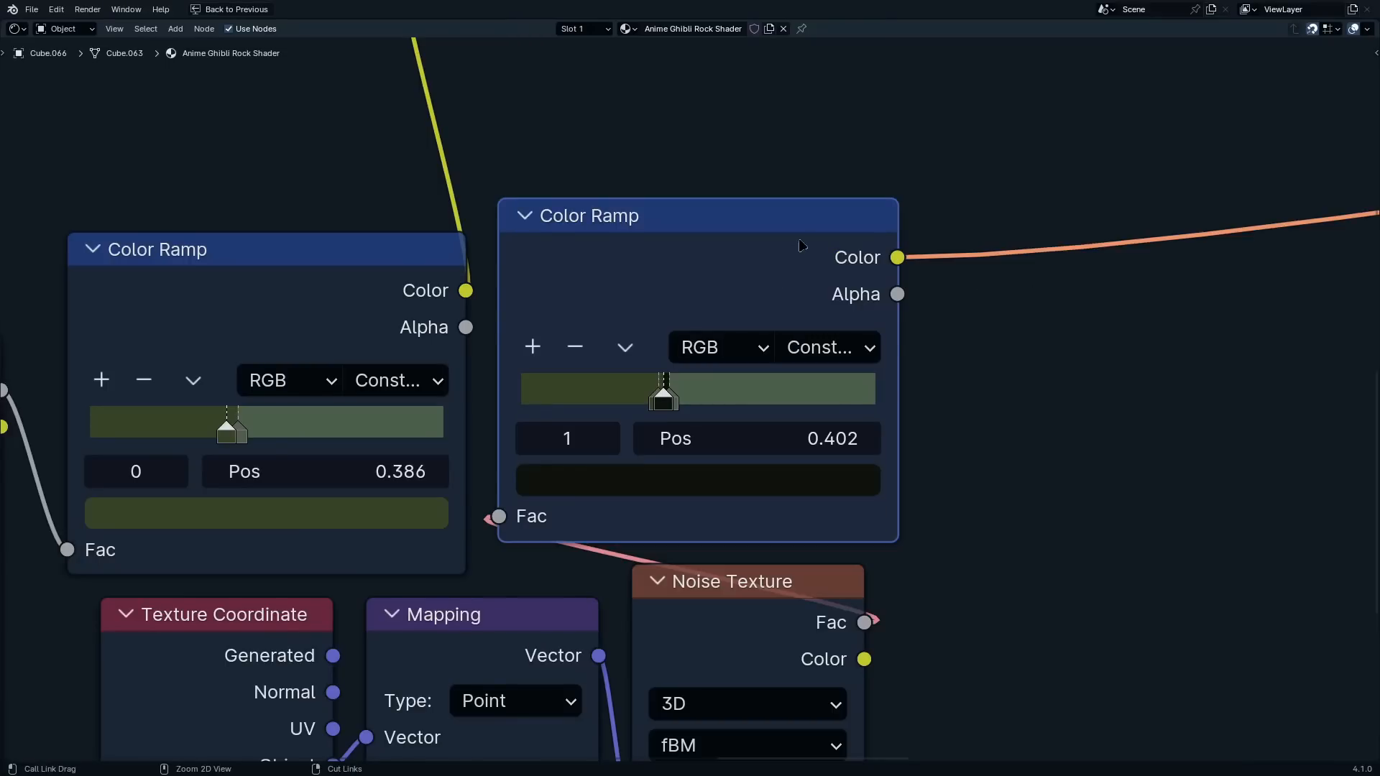
key(ctrl+space)
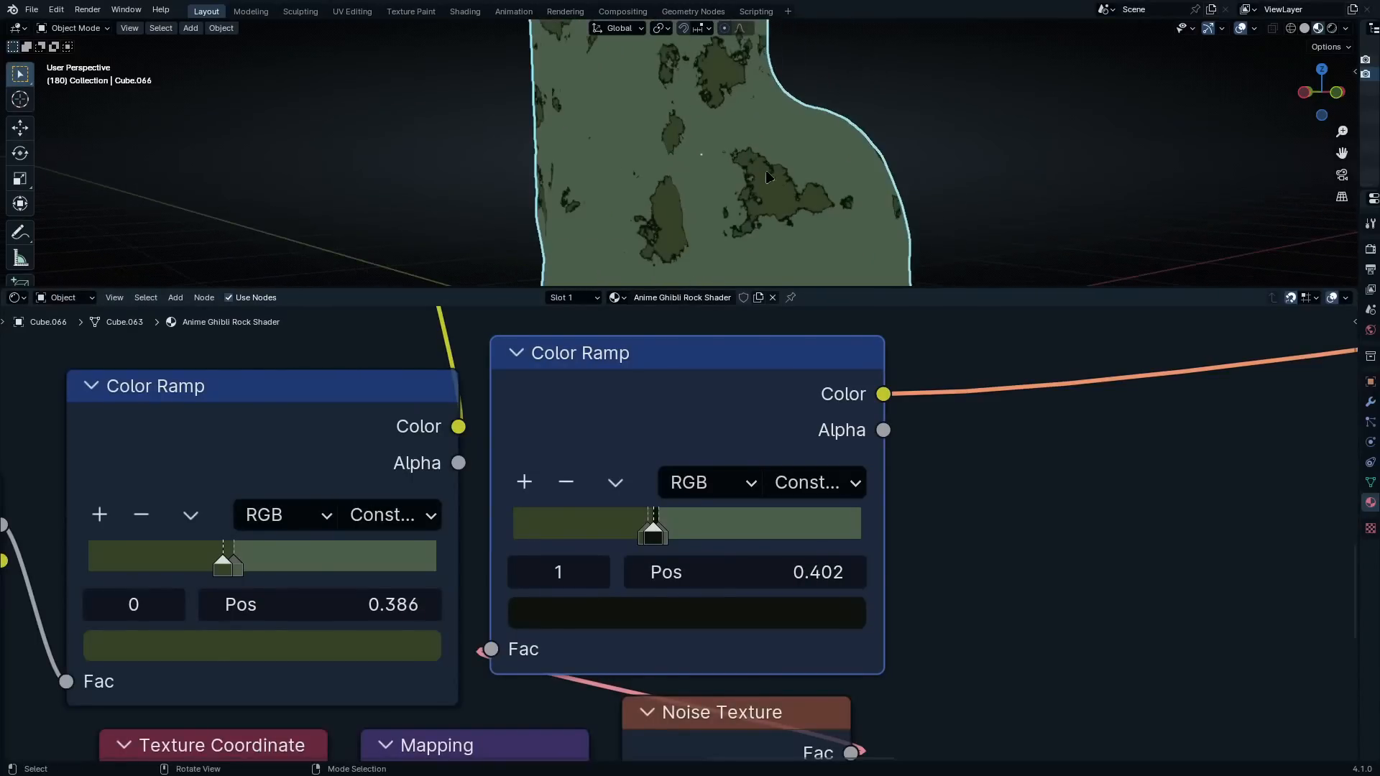
scroll(768, 177, up, 4)
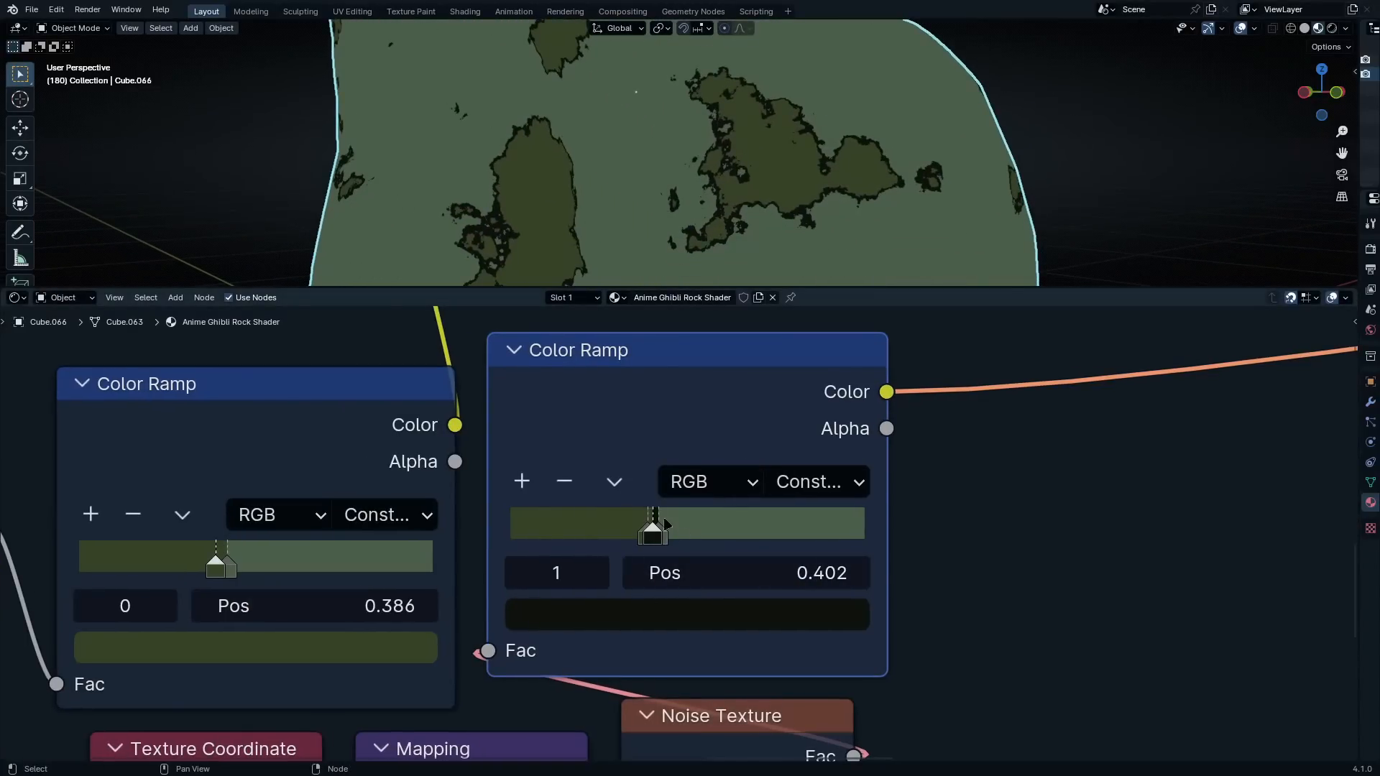
scroll(1124, 203, up, 4)
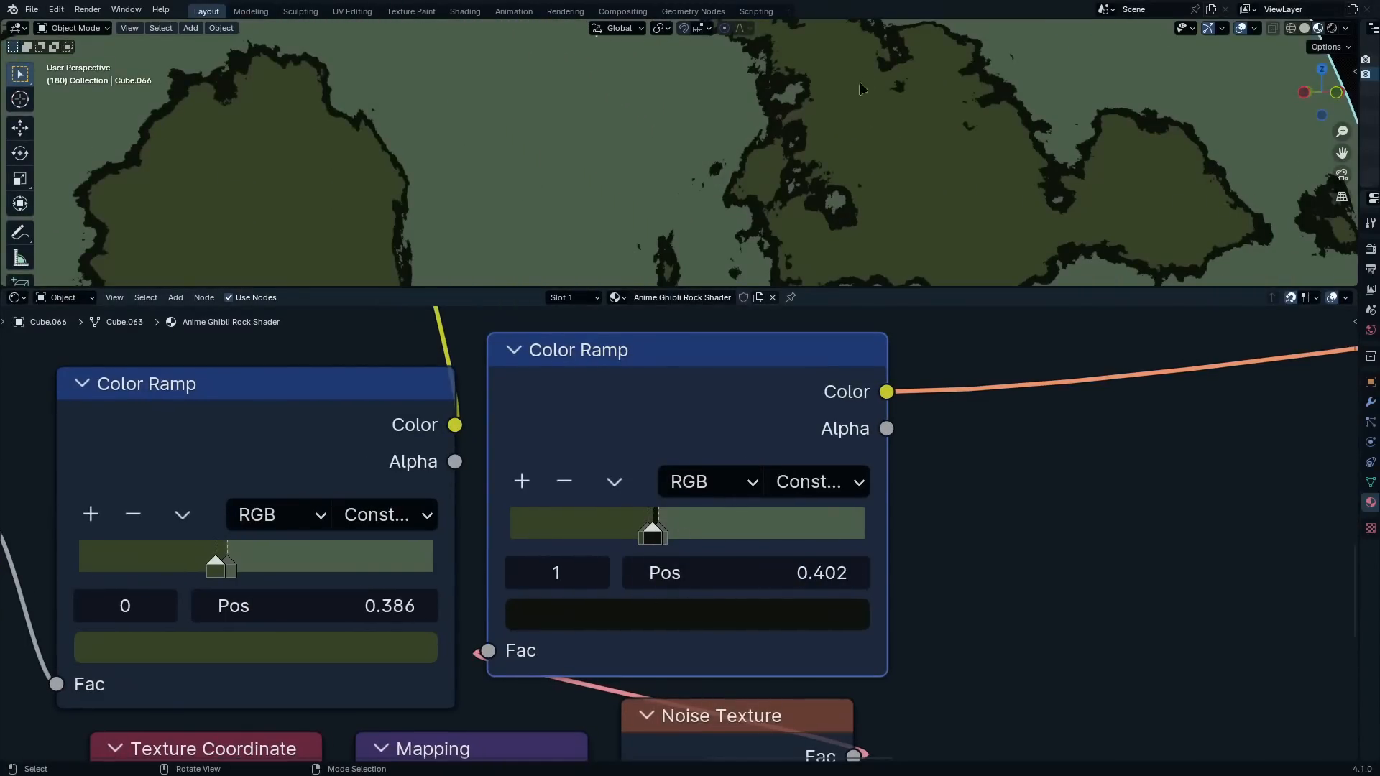
scroll(862, 89, down, 4)
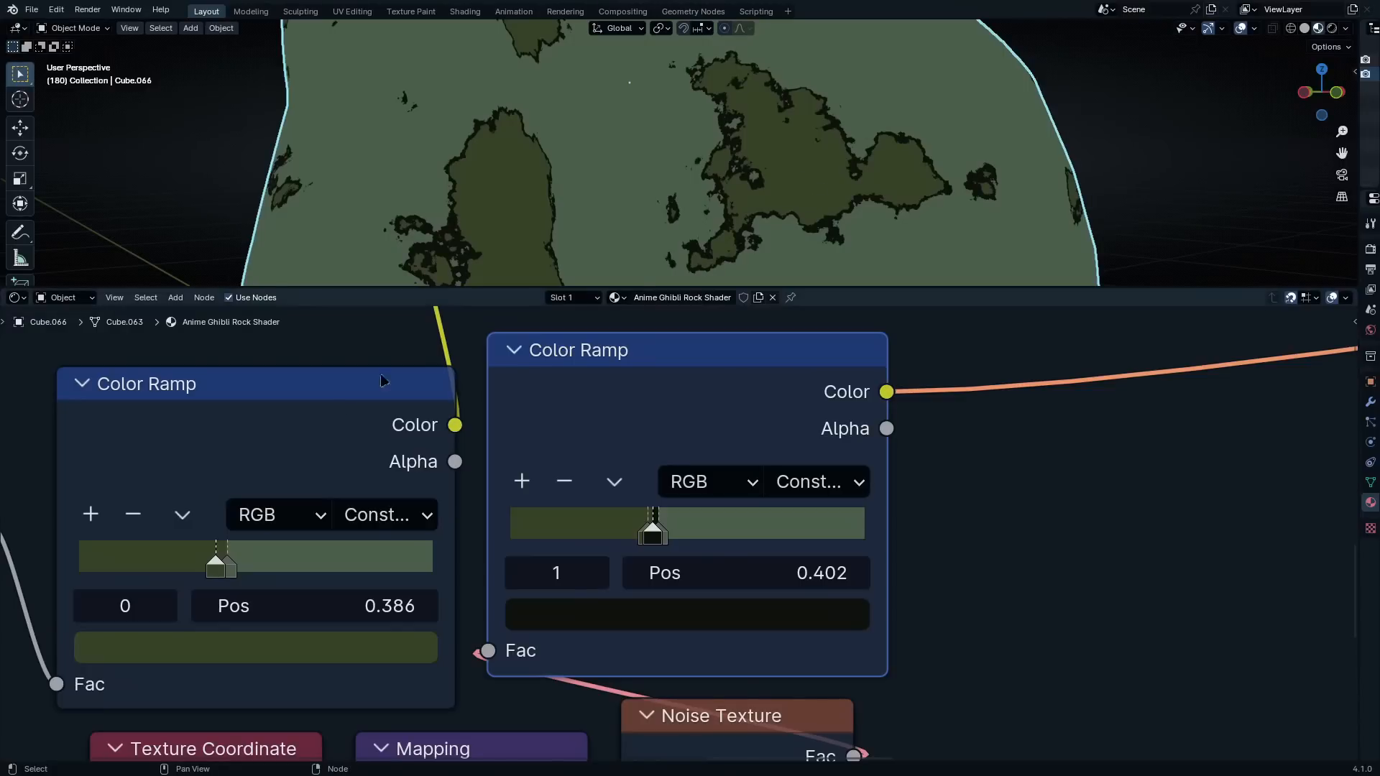
scroll(160, 415, down, 2)
Connect the duplicated Color Ramp's Color output to the Mix node's Factor and preview the Mix result
middle_drag(336, 482, 659, 514)
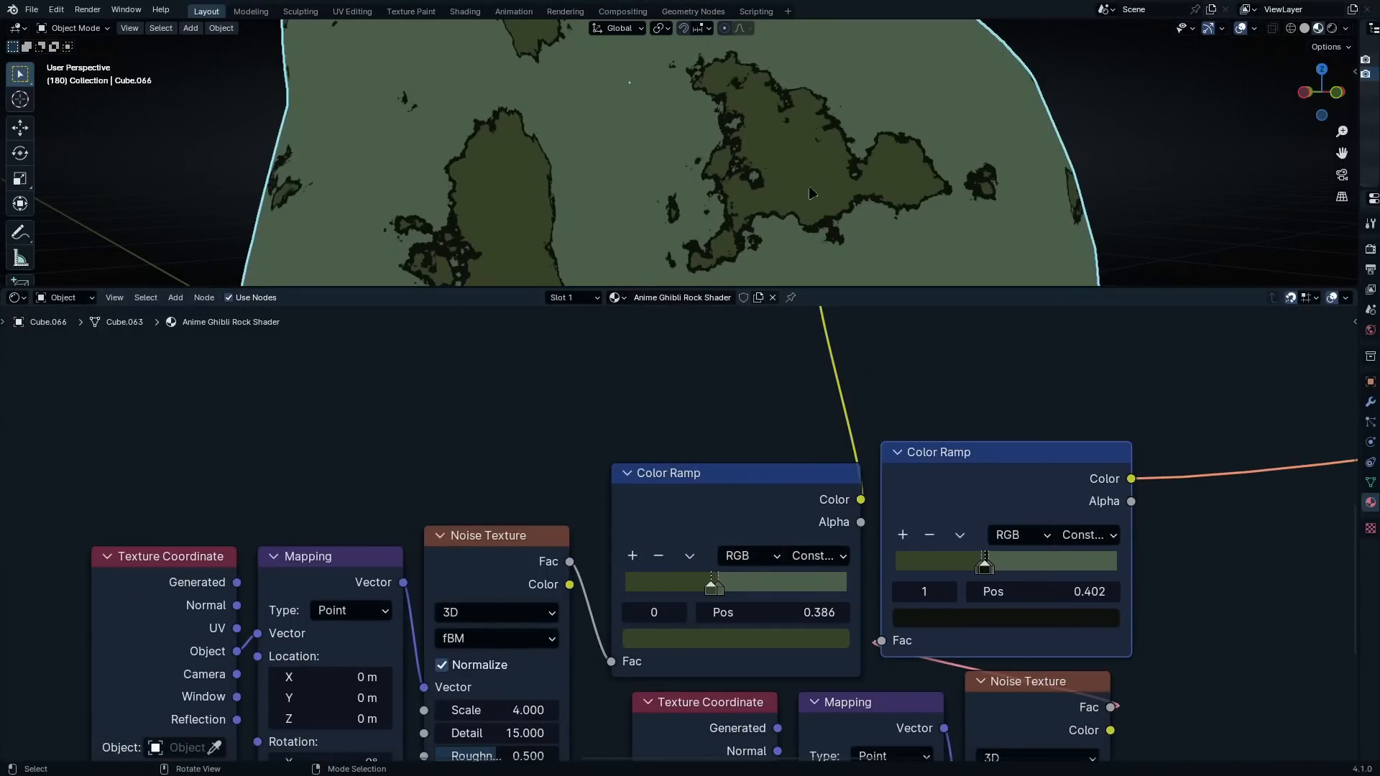
scroll(858, 357, down, 7)
middle_drag(999, 496, 854, 571)
scroll(854, 572, up, 5)
key(ctrl+space)
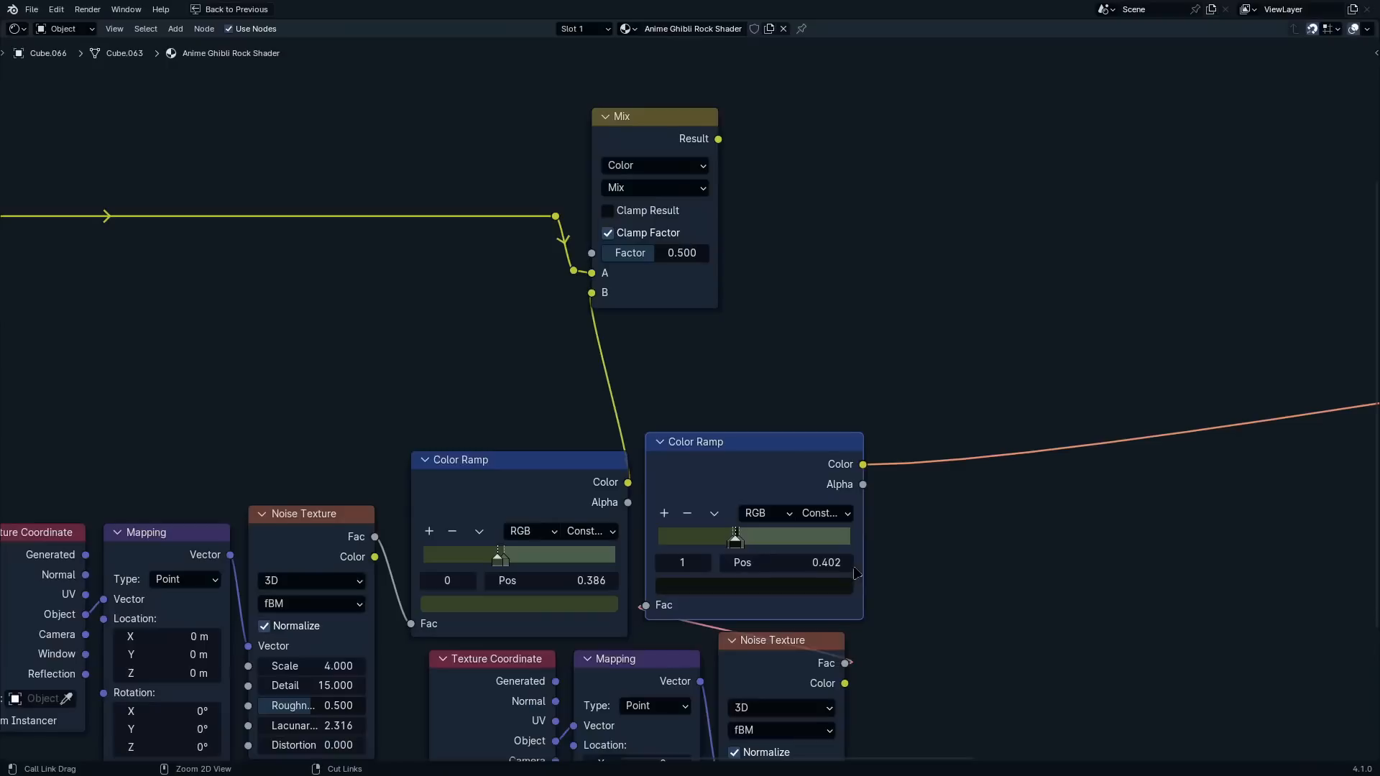
drag(863, 464, 598, 257)
ctrl+shift+click(625, 132)
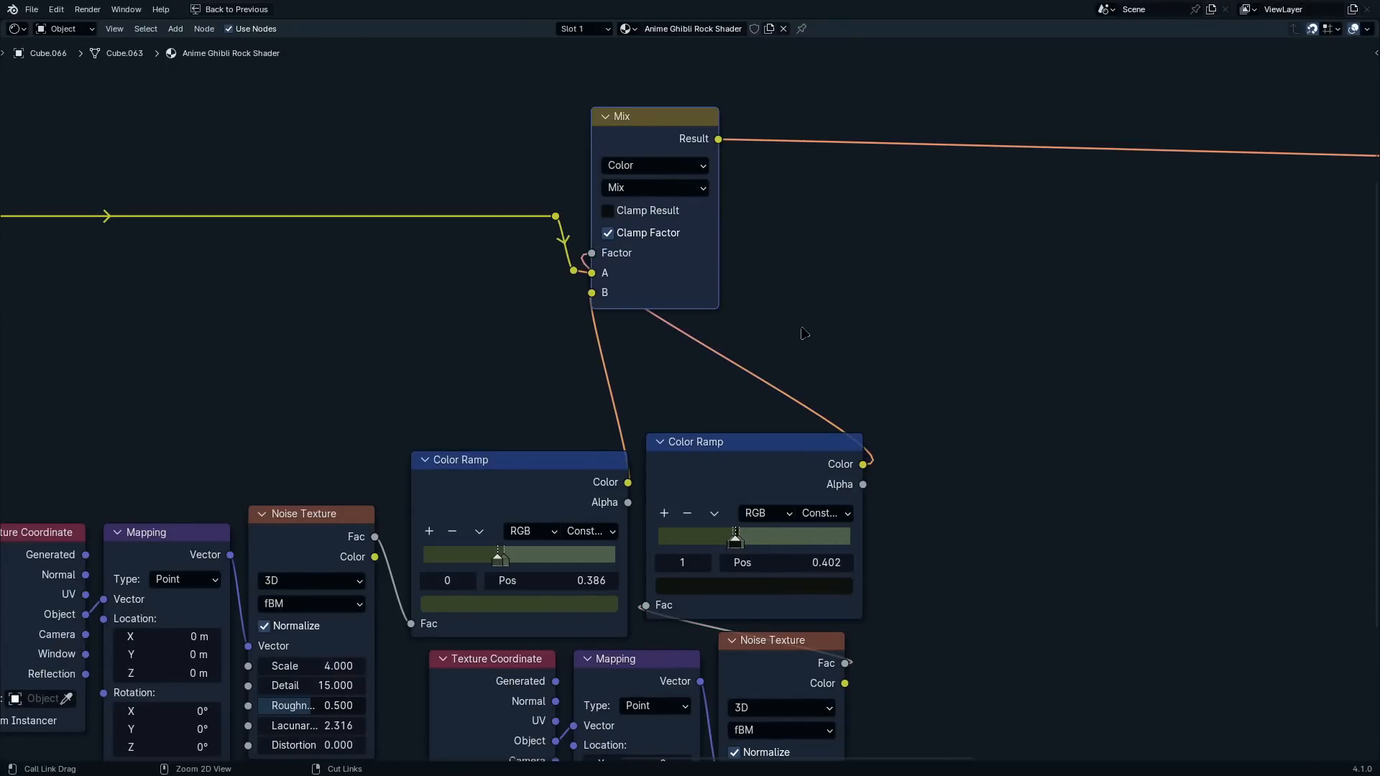
Inspect the mixed painted surface up close on the rock and the node links feeding it
key(ctrl+space)
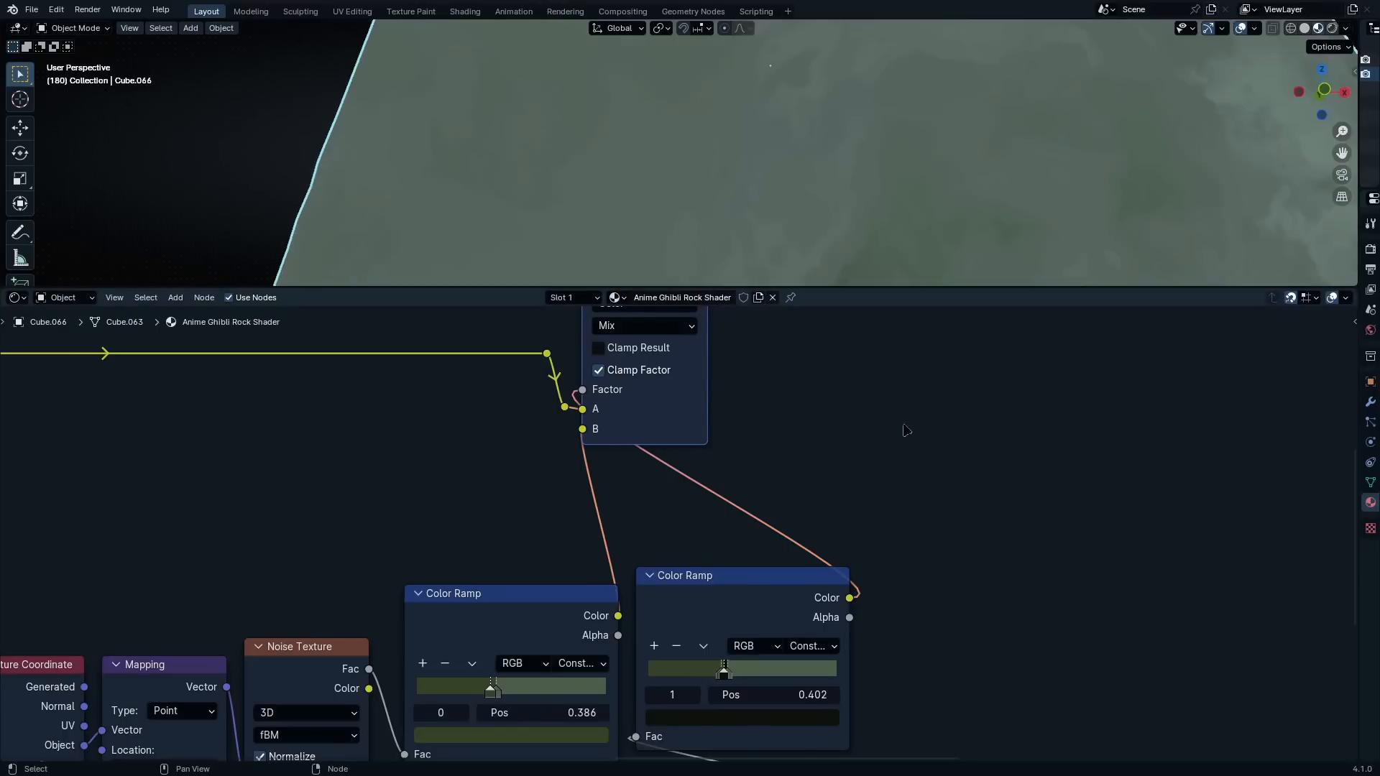
scroll(946, 222, down, 5)
shift+middle_drag(945, 222, 859, 116)
scroll(862, 122, up, 4)
shift+middle_drag(914, 240, 848, 229)
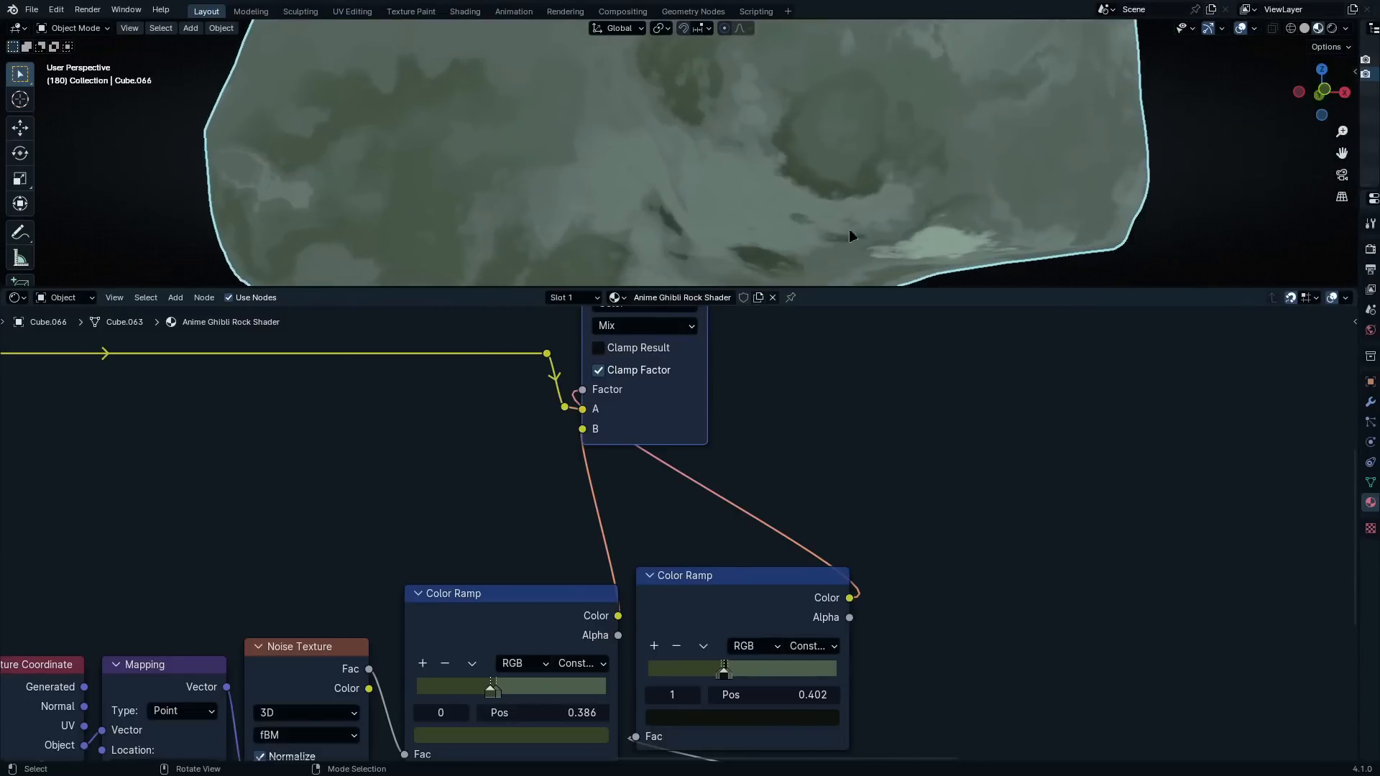
scroll(848, 228, up, 2)
scroll(779, 410, down, 4)
middle_drag(756, 468, 800, 524)
middle_drag(277, 485, 668, 493)
scroll(668, 493, down, 6)
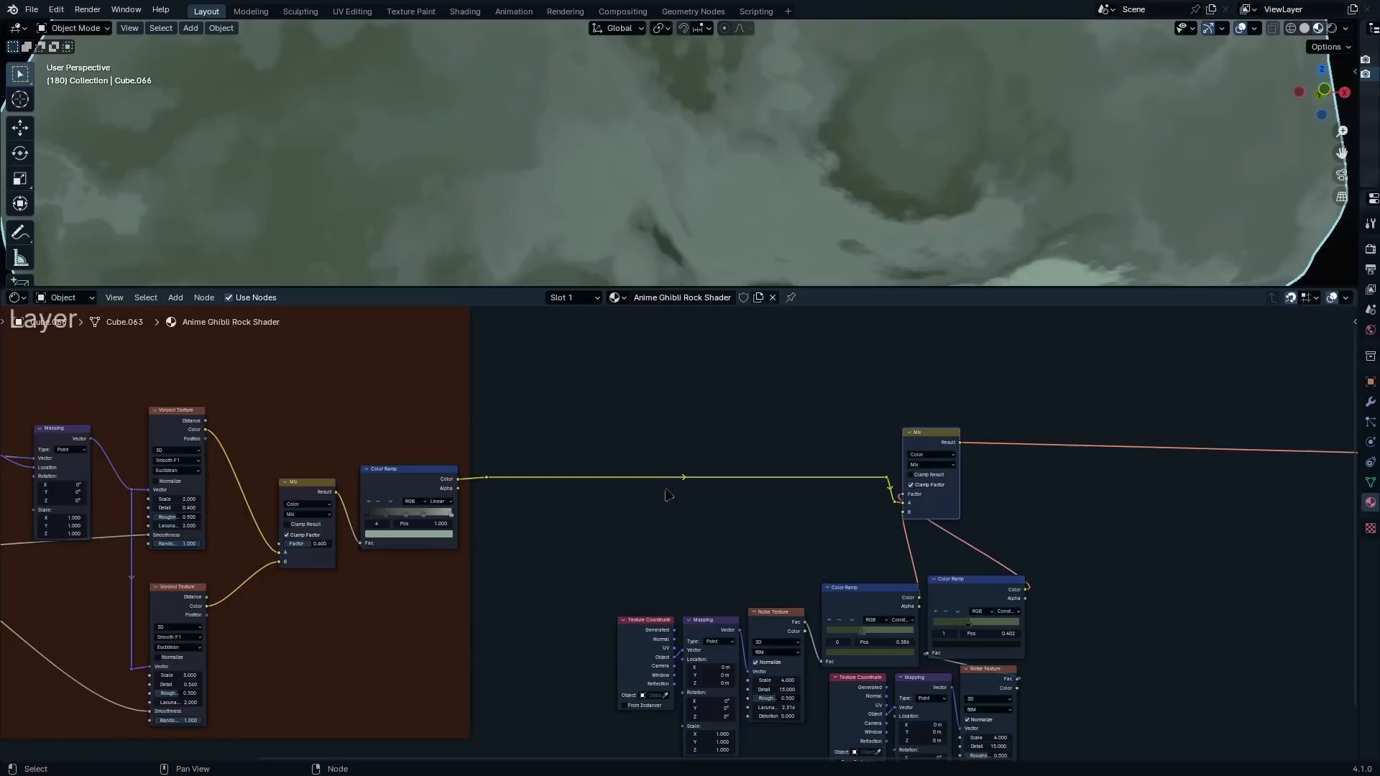
Compare the base layer Color Ramp's output with the Mix node's result on the rock
ctrl+shift+click(439, 486)
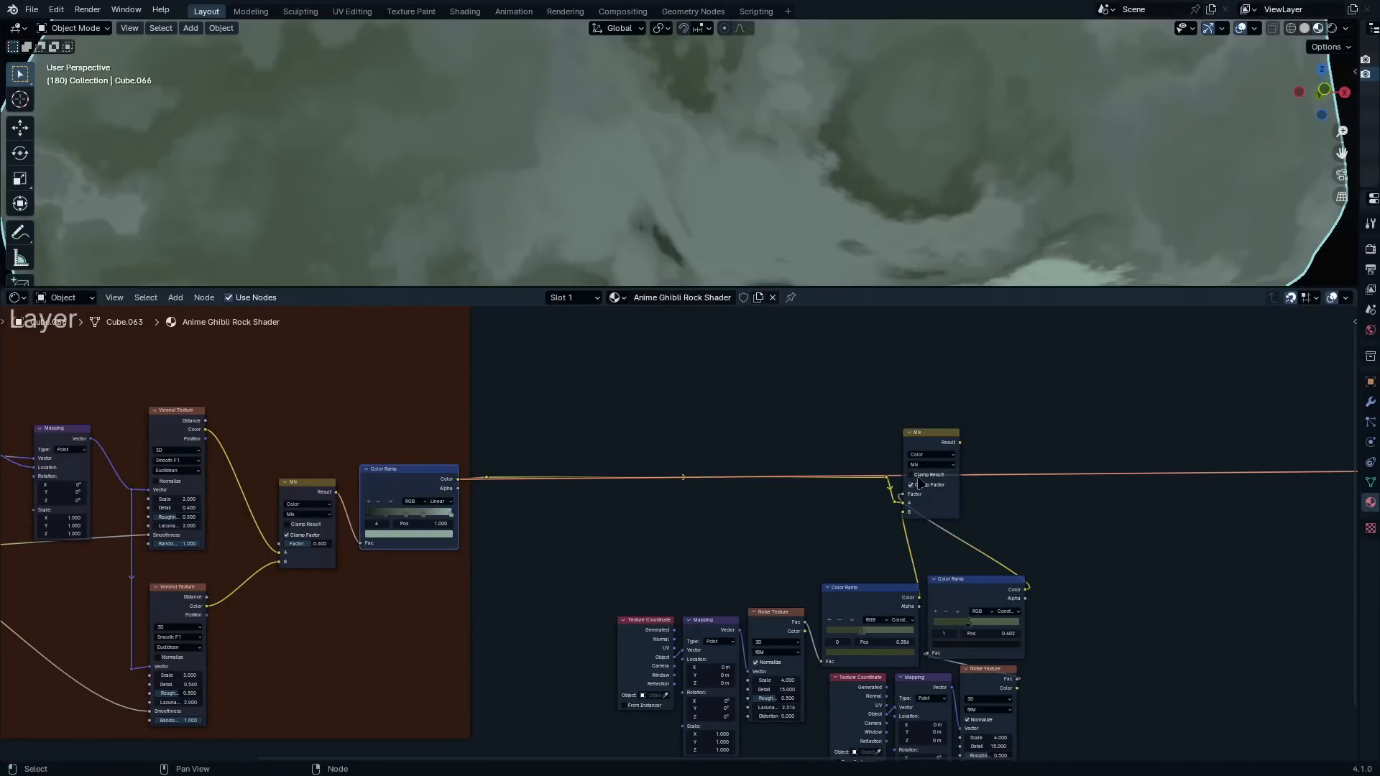
ctrl+shift+click(941, 441)
ctrl+shift+click(401, 490)
ctrl+shift+click(932, 446)
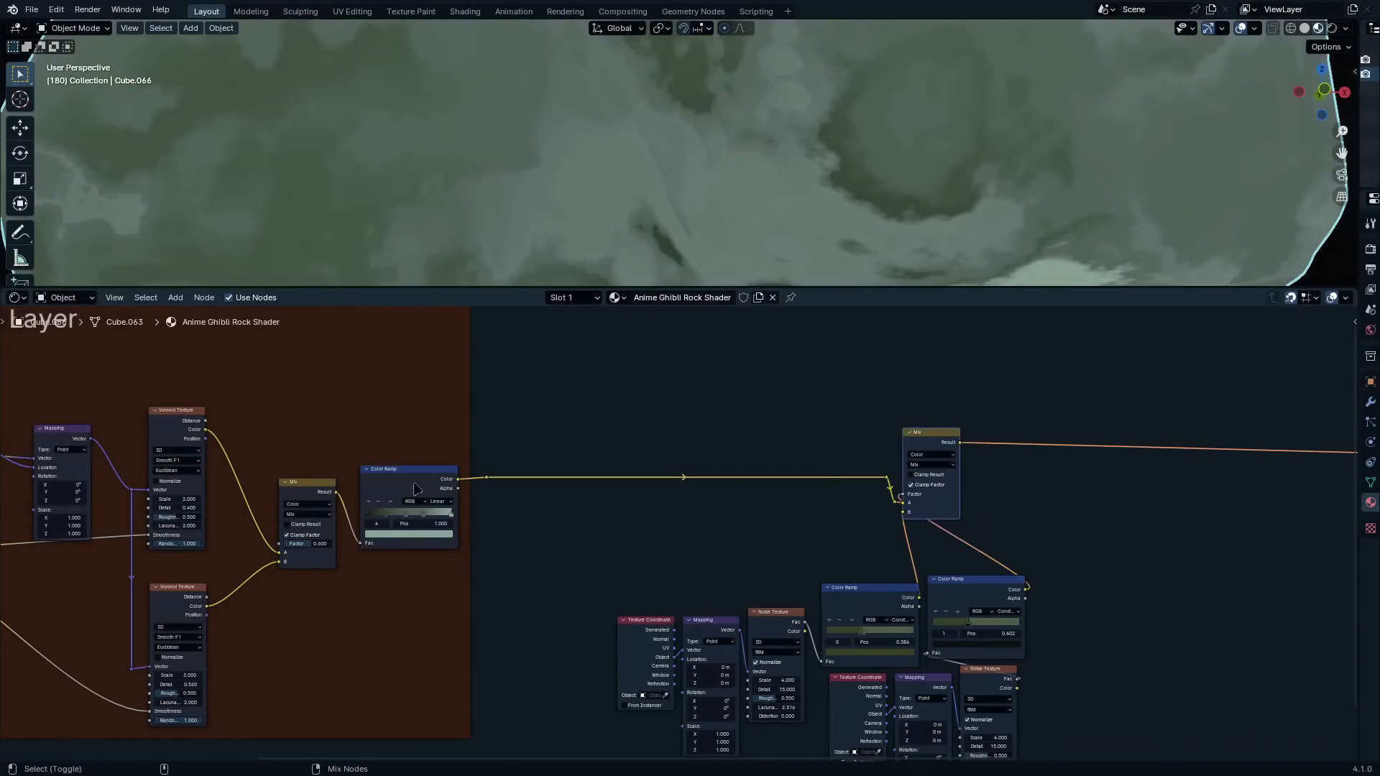
Examine the node chain linking the base layer's Color Ramp, the Mix node and its two noise-driven Color Ramps
ctrl+shift+click(414, 488)
scroll(363, 169, down, 3)
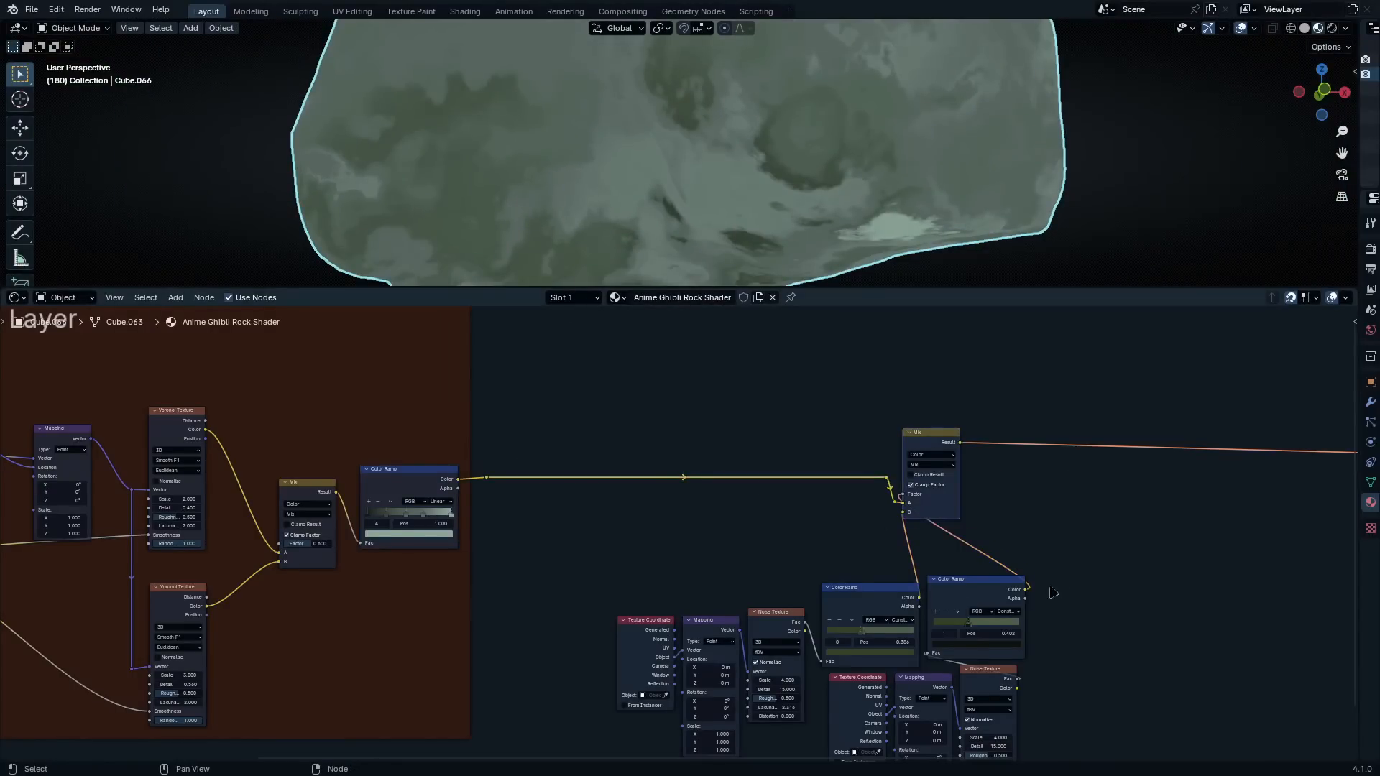
middle_drag(1055, 590, 681, 636)
scroll(834, 622, up, 5)
middle_drag(684, 755, 625, 602)
scroll(625, 611, down, 1)
middle_drag(625, 653, 896, 604)
scroll(819, 586, down, 3)
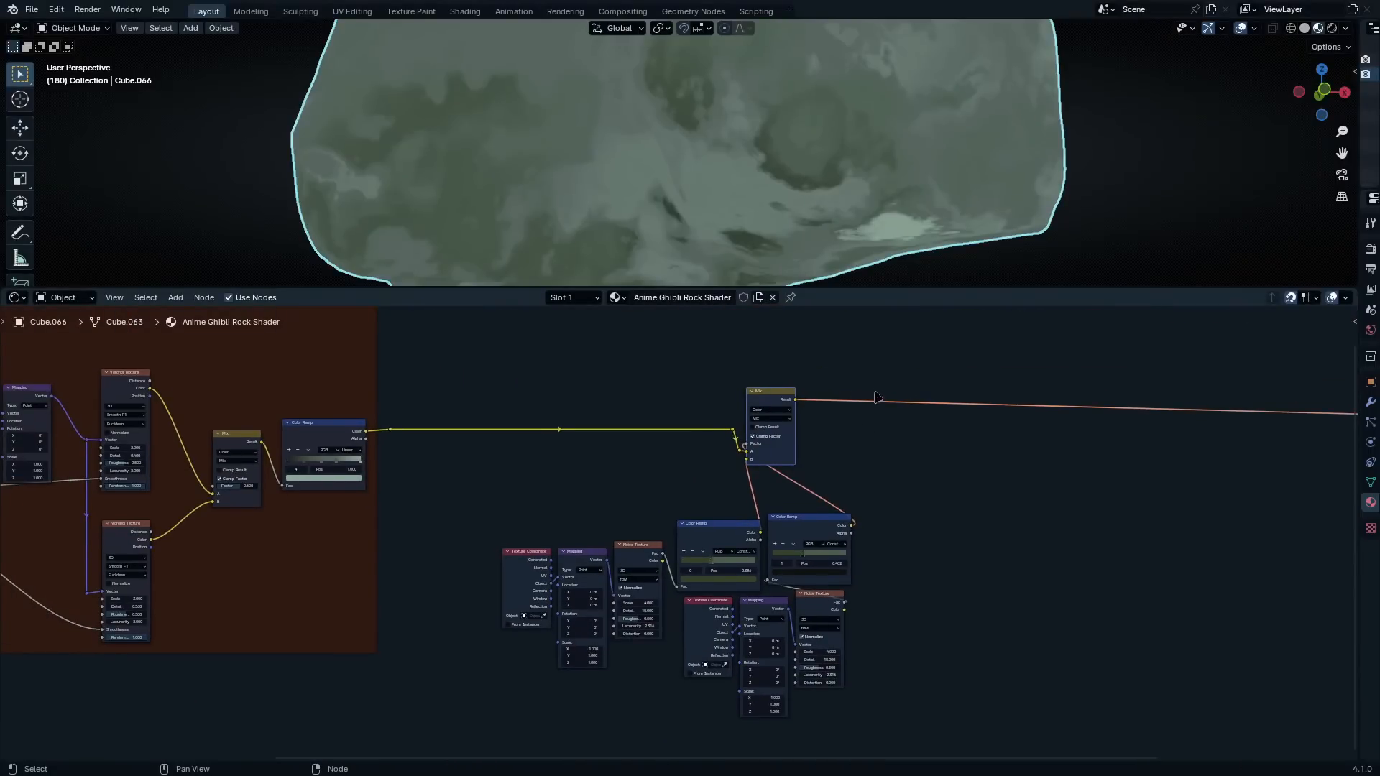
Duplicate the Mix node and insert the copy into the link leaving the first Mix node's Result
scroll(875, 397, up, 2)
middle_drag(933, 502, 739, 575)
scroll(782, 453, up, 2)
key(ctrl+space)
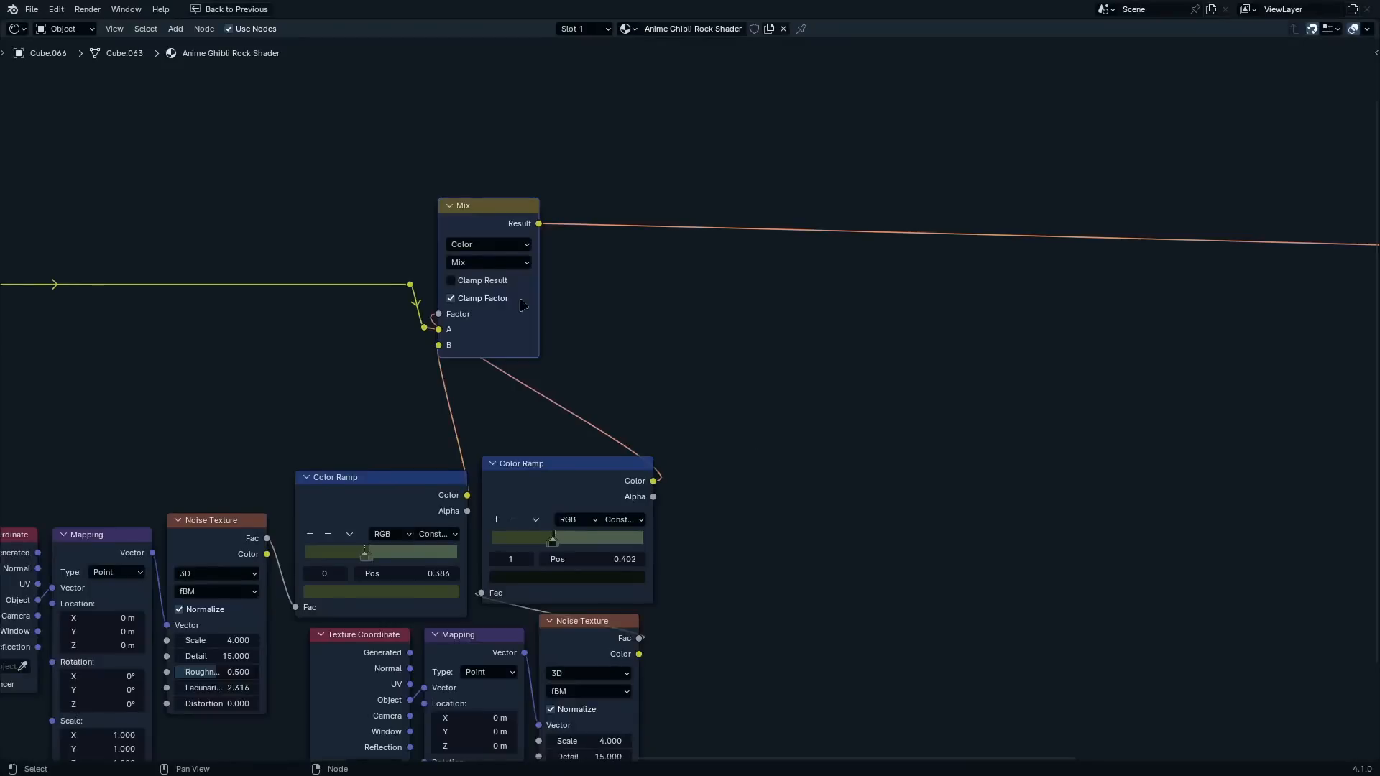
scroll(535, 287, up, 4)
middle_drag(528, 329, 569, 516)
scroll(464, 338, up, 5)
key(shift+d)
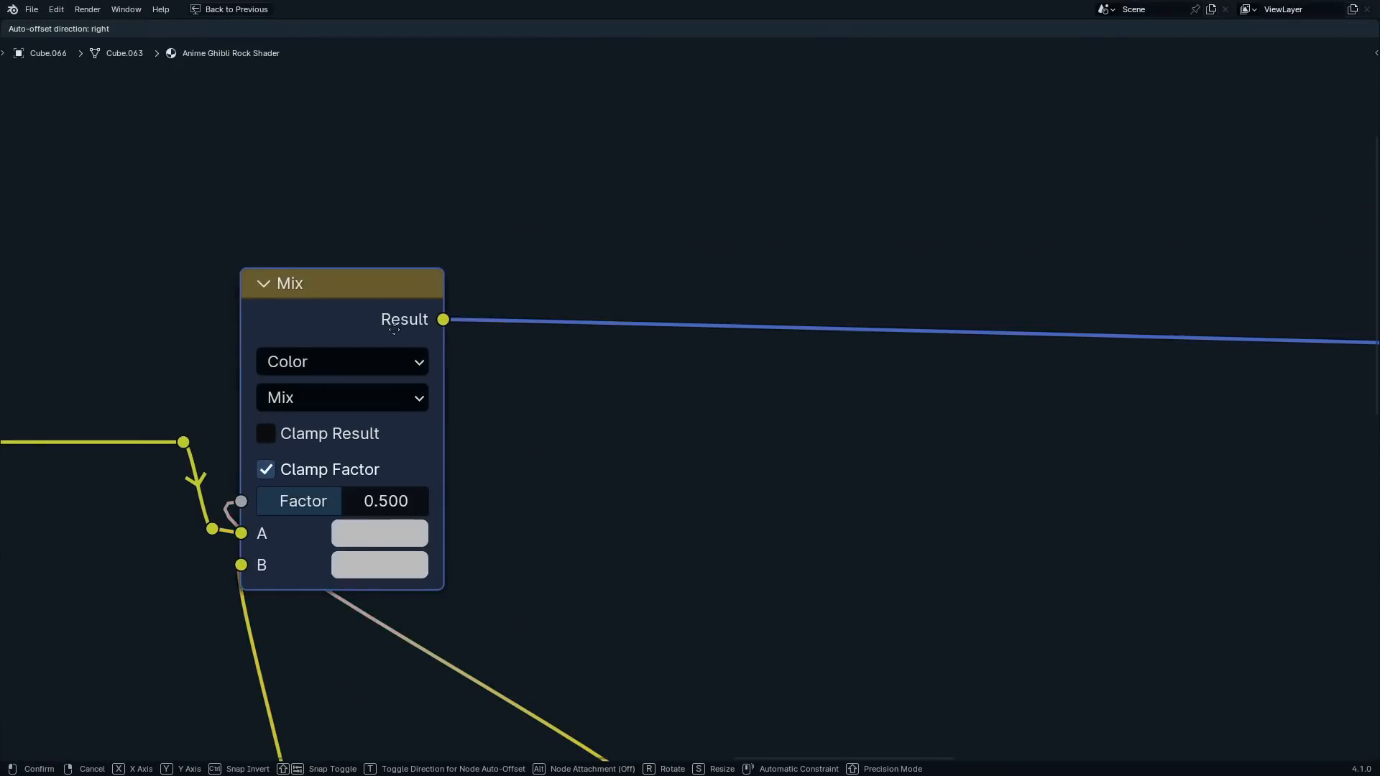
click(610, 286)
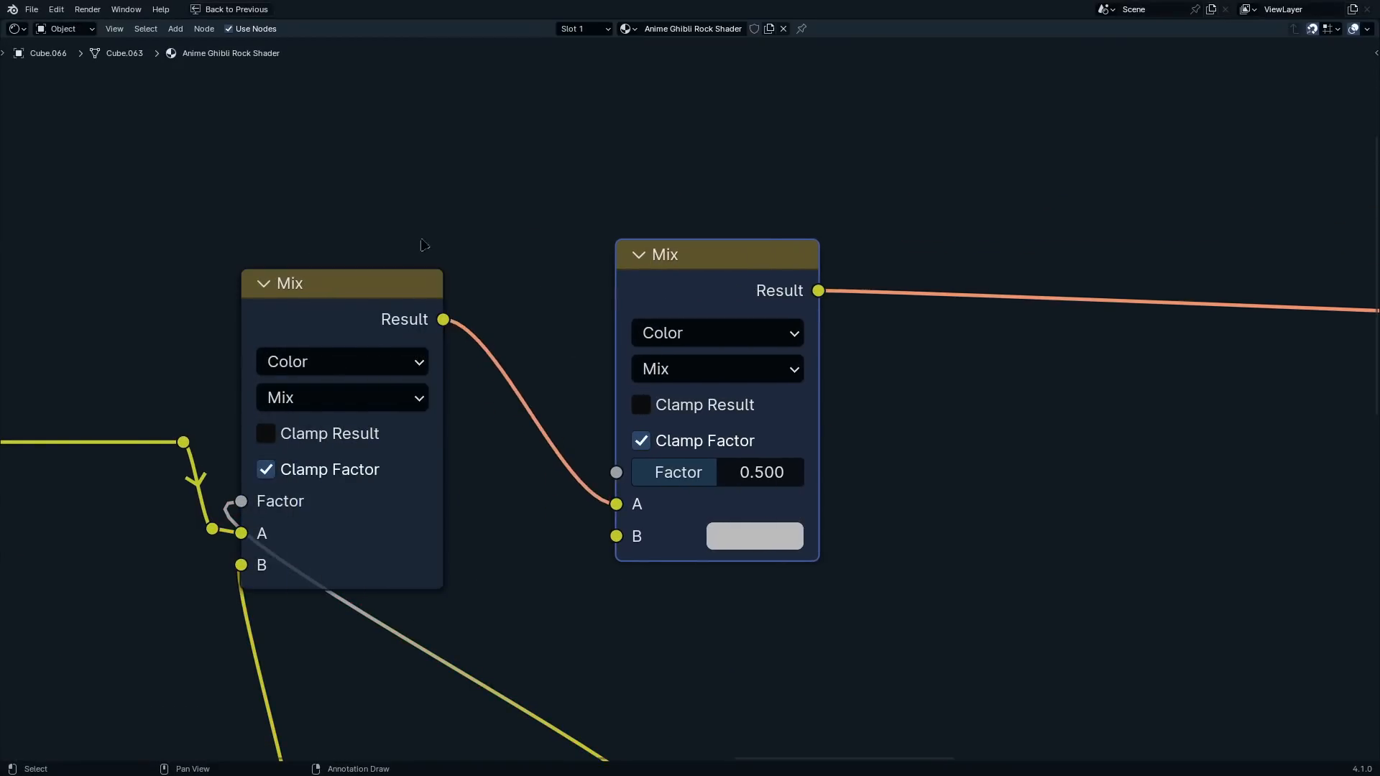
Connect the second Color Ramp's Color output to the new Mix node's B and Factor inputs and place that Mix beside the first
scroll(636, 154, down, 2)
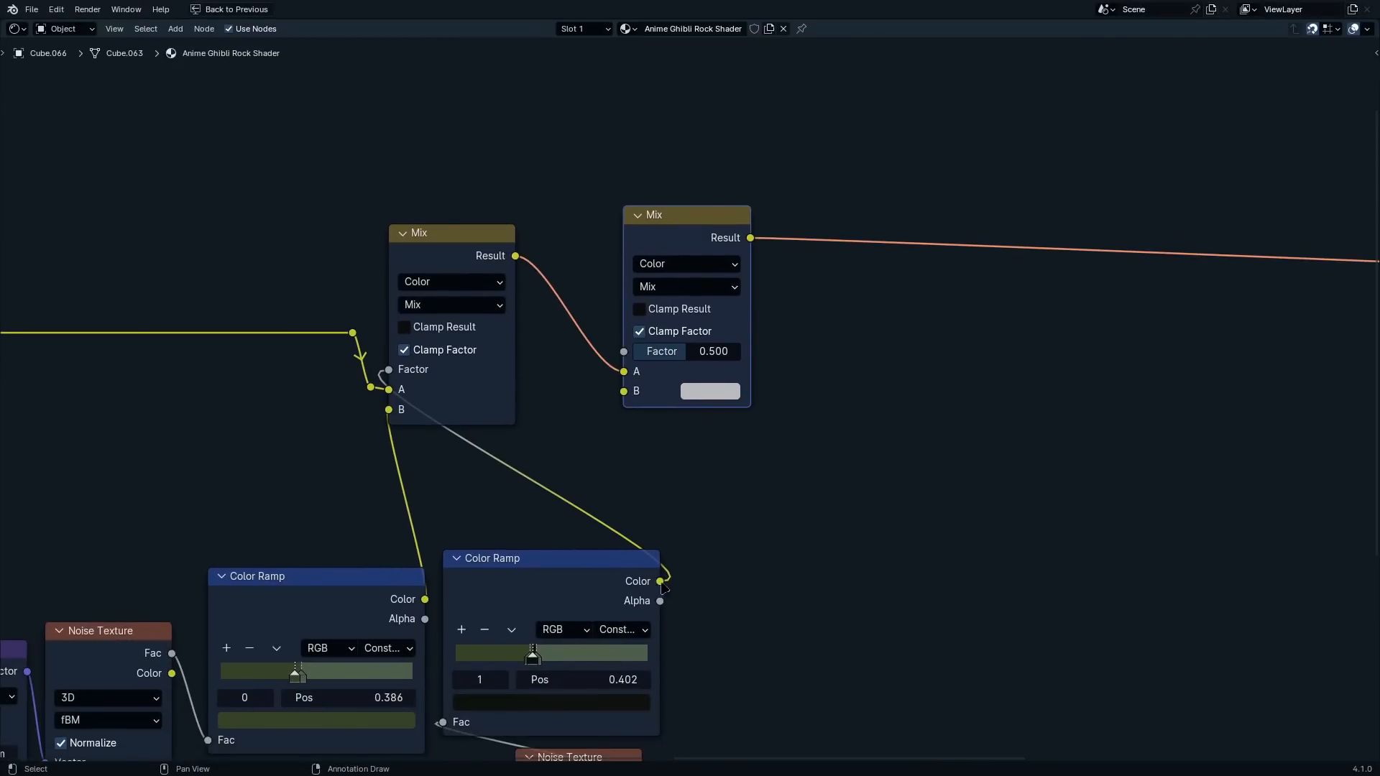
drag(659, 581, 624, 391)
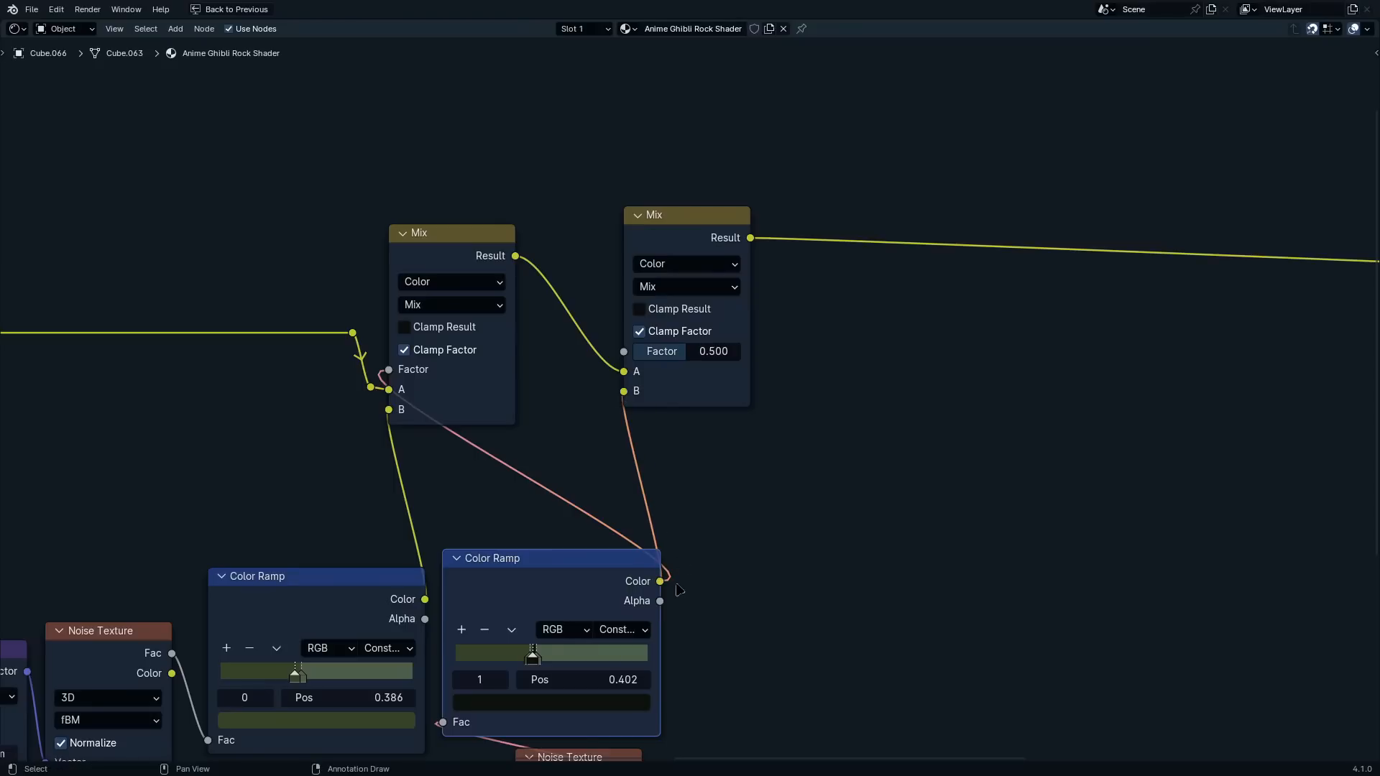
drag(661, 583, 627, 352)
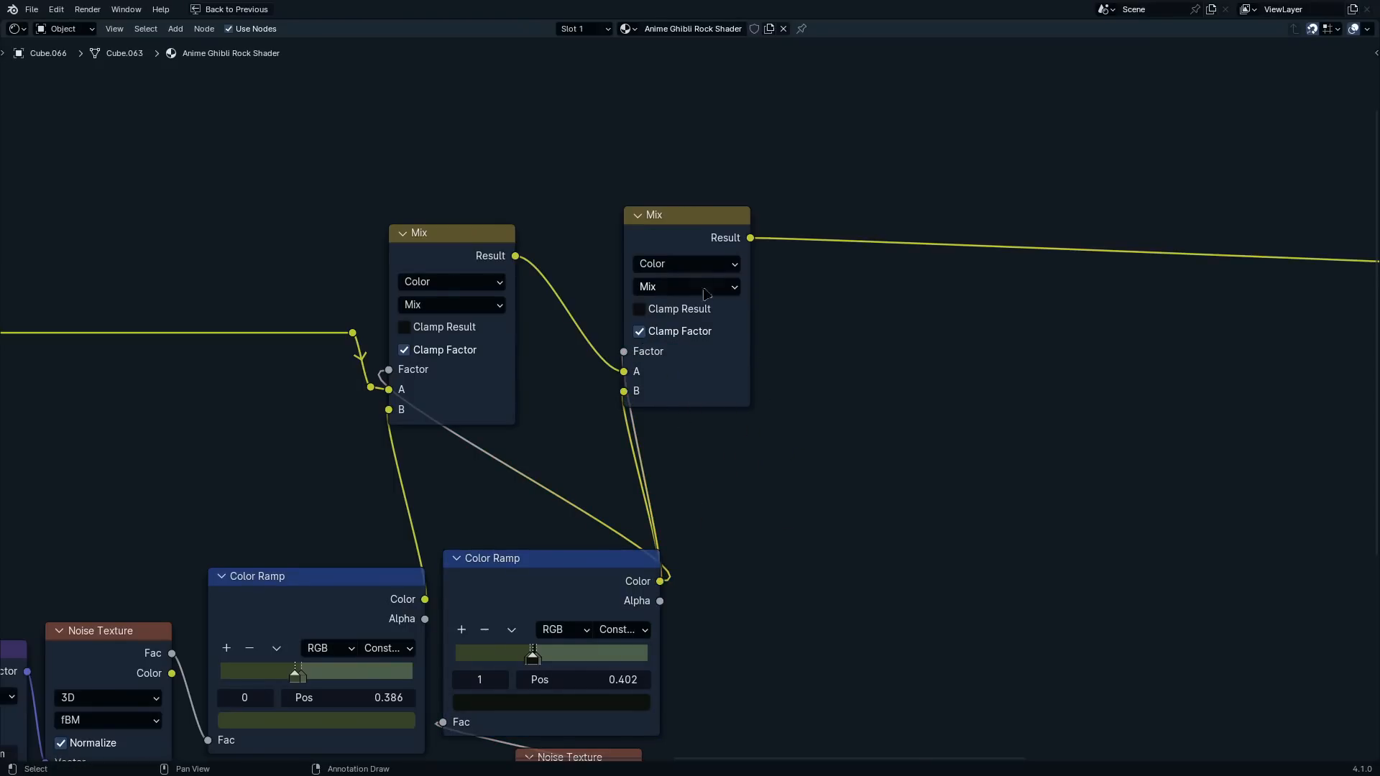
drag(681, 237, 590, 255)
scroll(739, 347, down, 2)
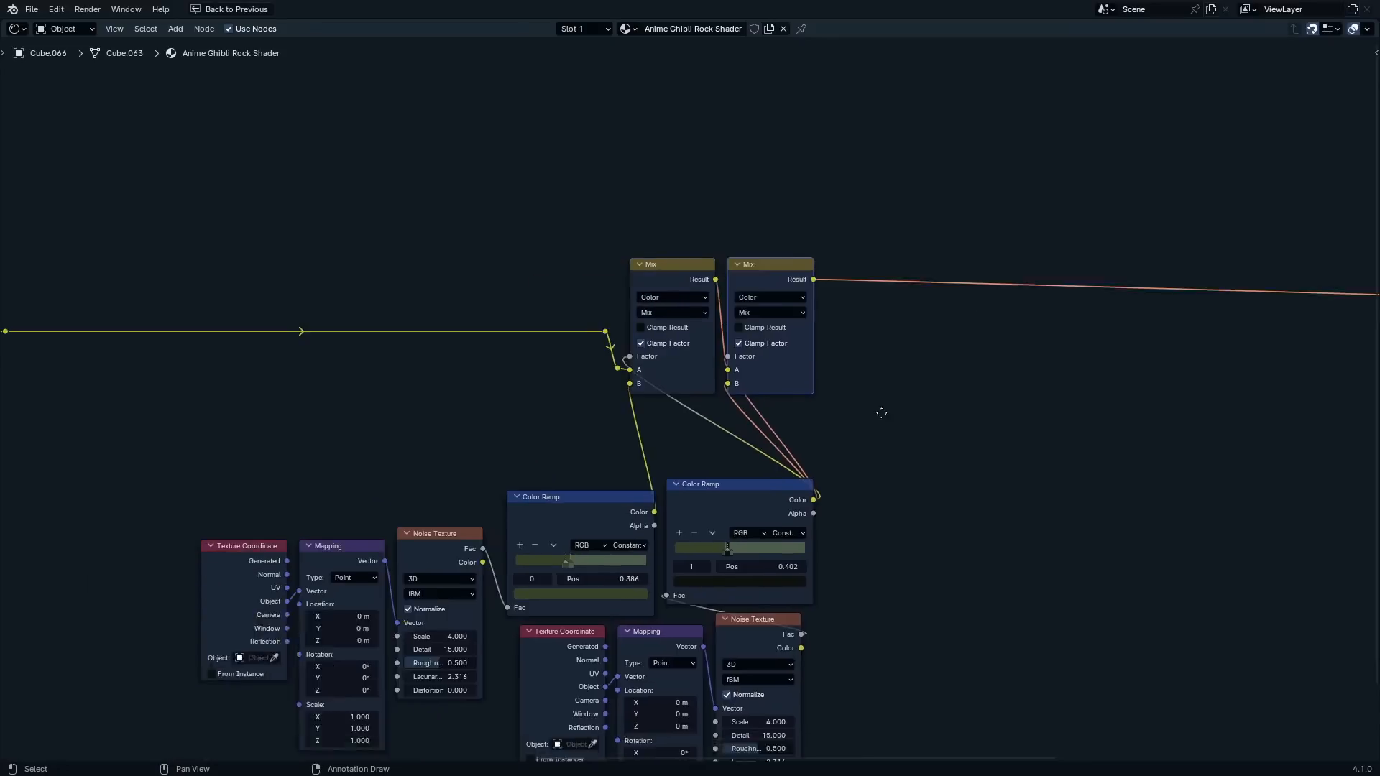
Duplicate the second Mix node and insert a third Mix into its outgoing Result link, leaving space between them
middle_drag(881, 406, 762, 476)
key(shift+d)
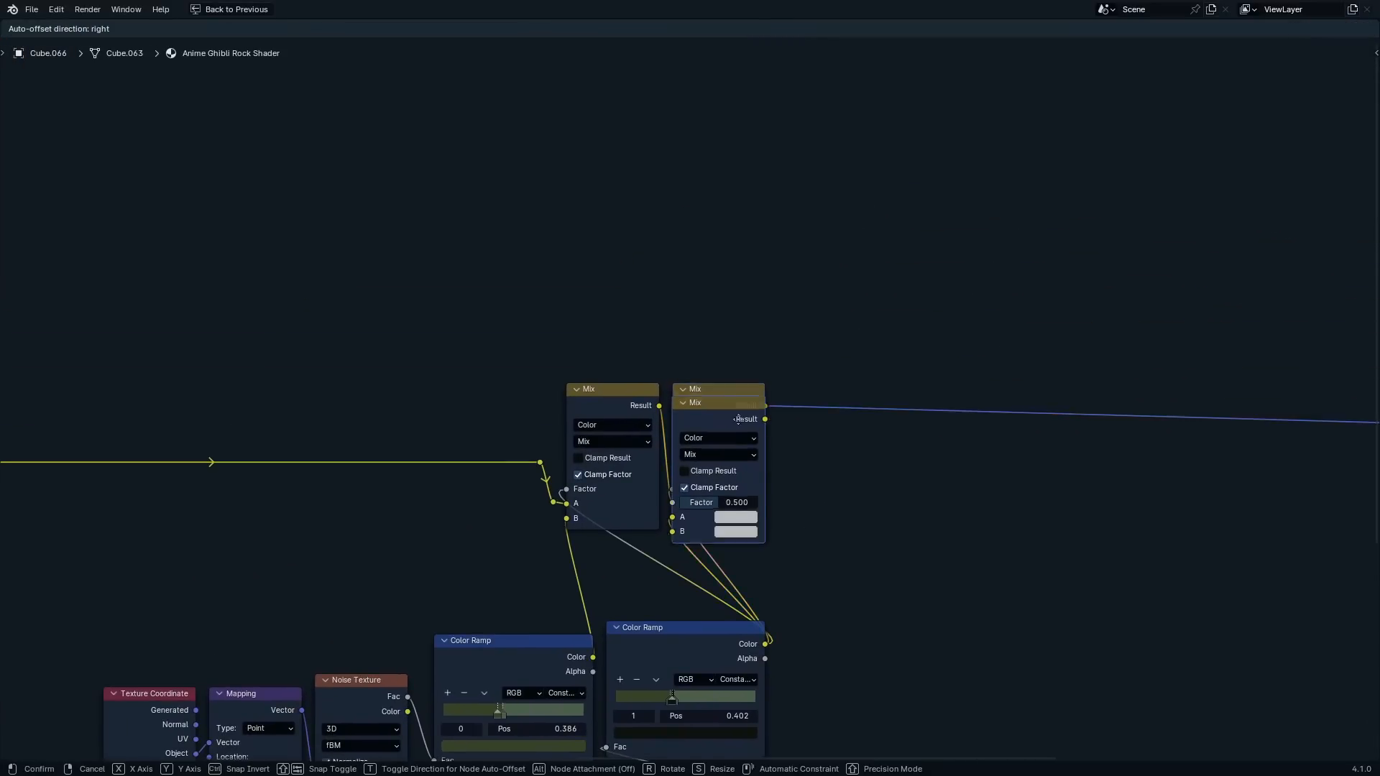
click(953, 368)
scroll(865, 470, down, 1)
scroll(865, 471, down, 2)
middle_drag(831, 526, 898, 289)
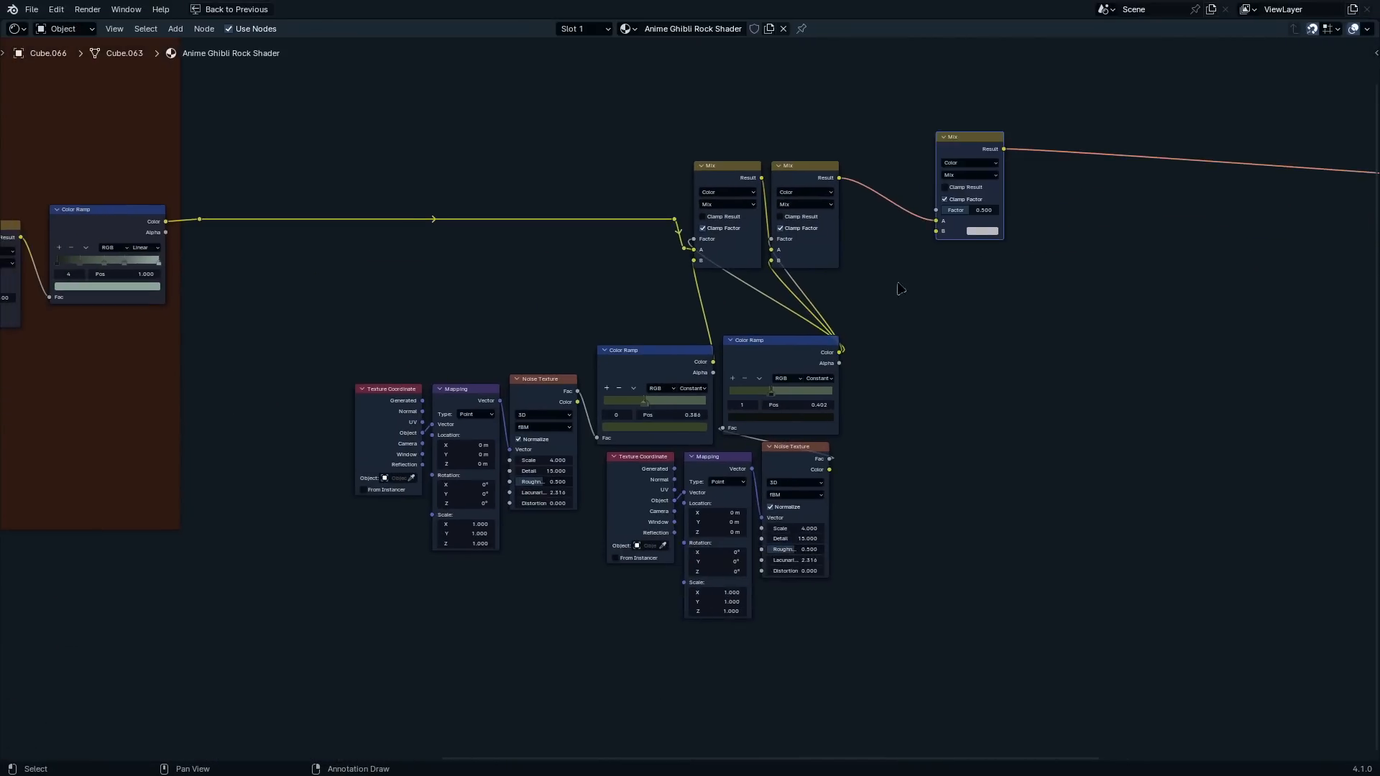
Join the first two Mix nodes, both Color Ramps and their noise setups into a frame labelled "Layer 2"
drag(875, 123, 349, 629)
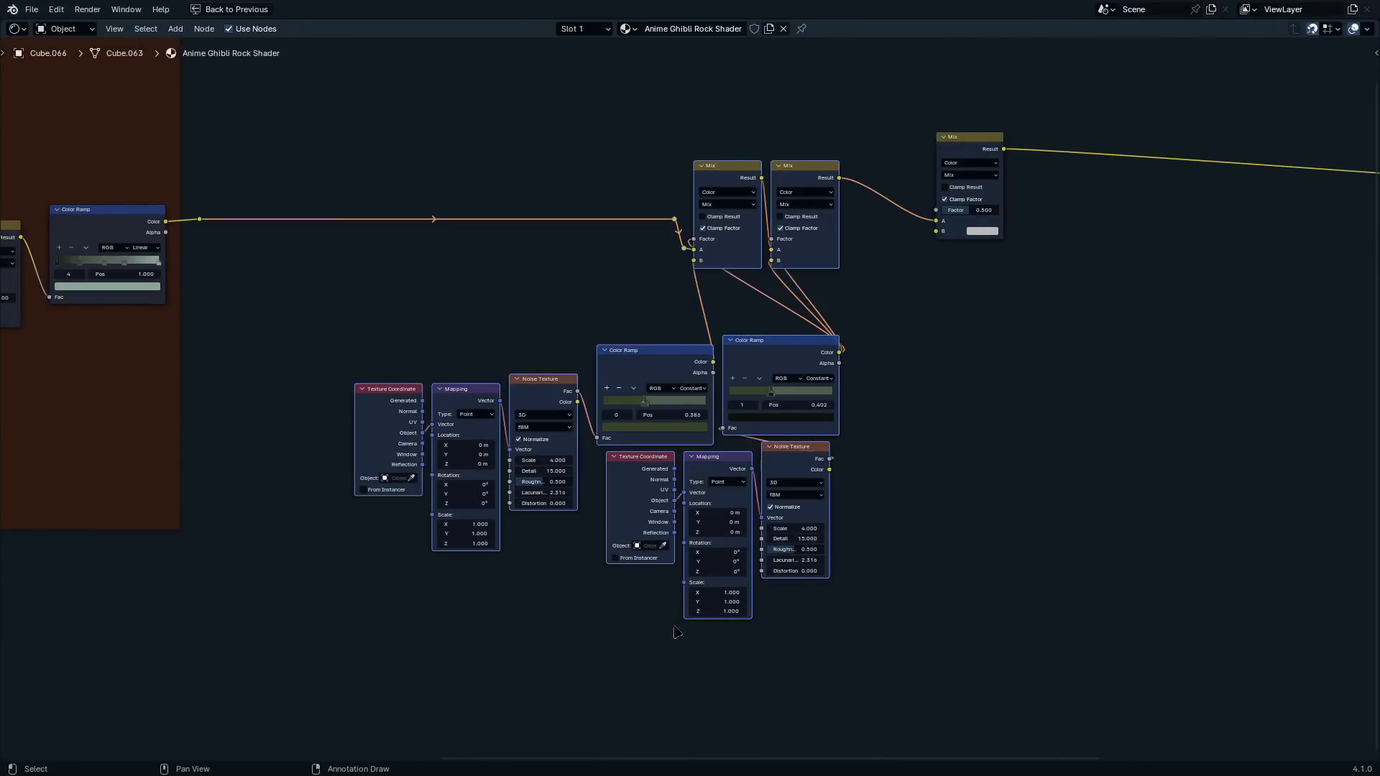
key(ctrl+j)
scroll(783, 215, up, 1)
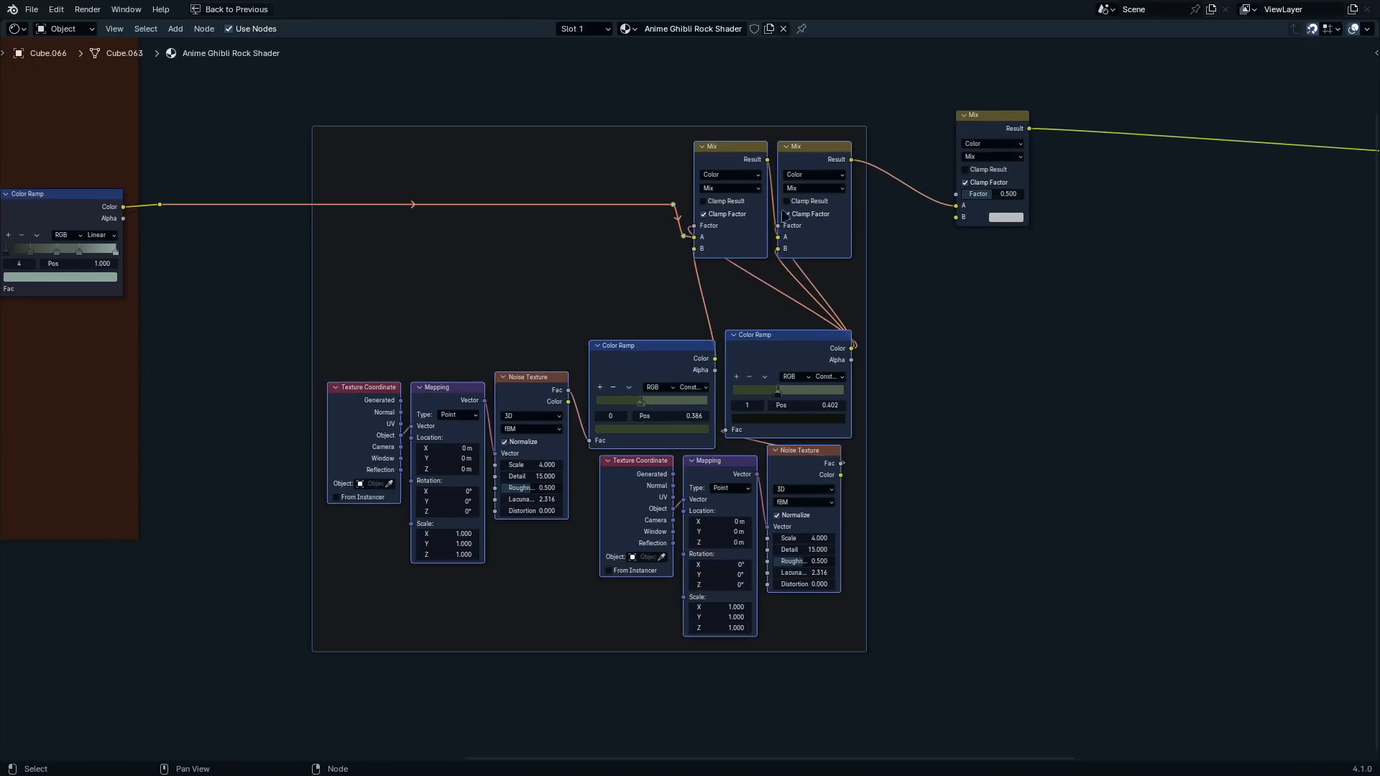
click(587, 125)
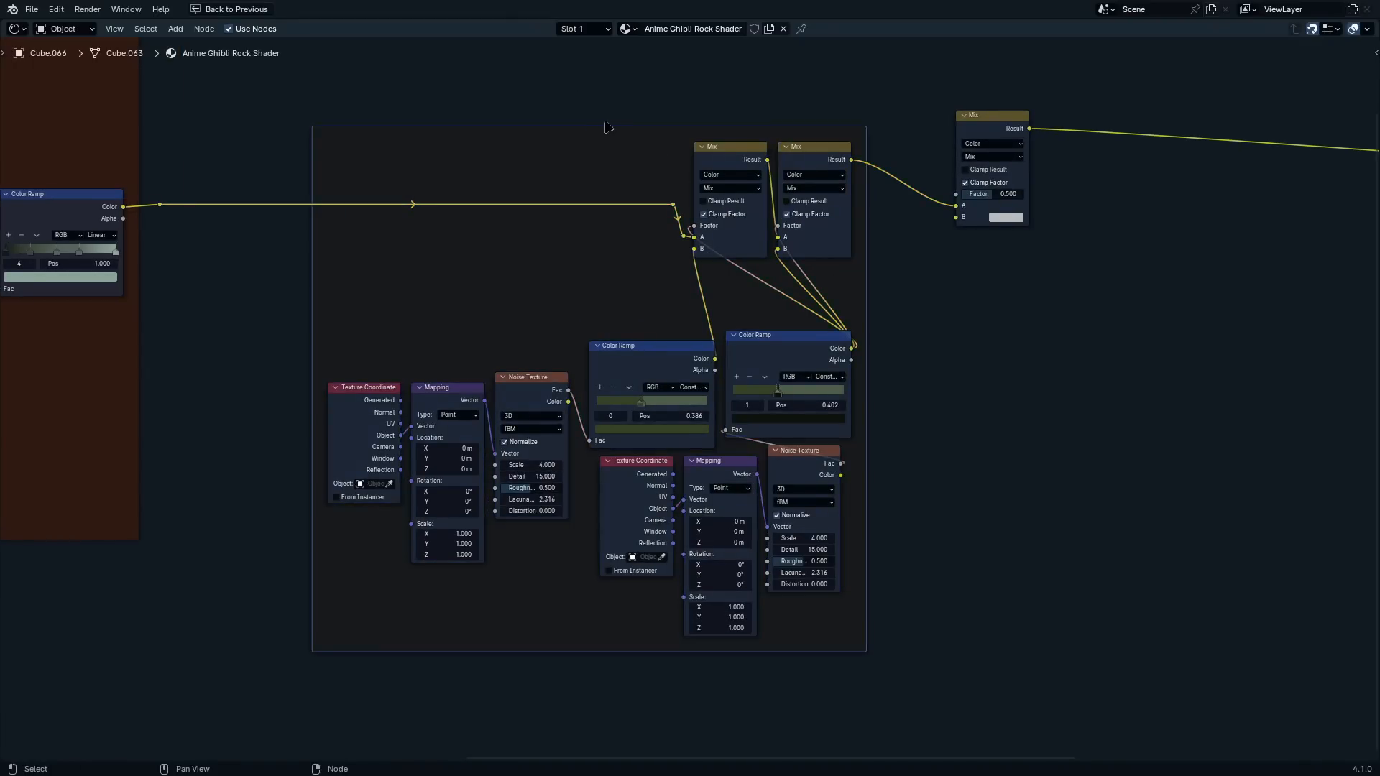
key(F2)
text(Layer 2)
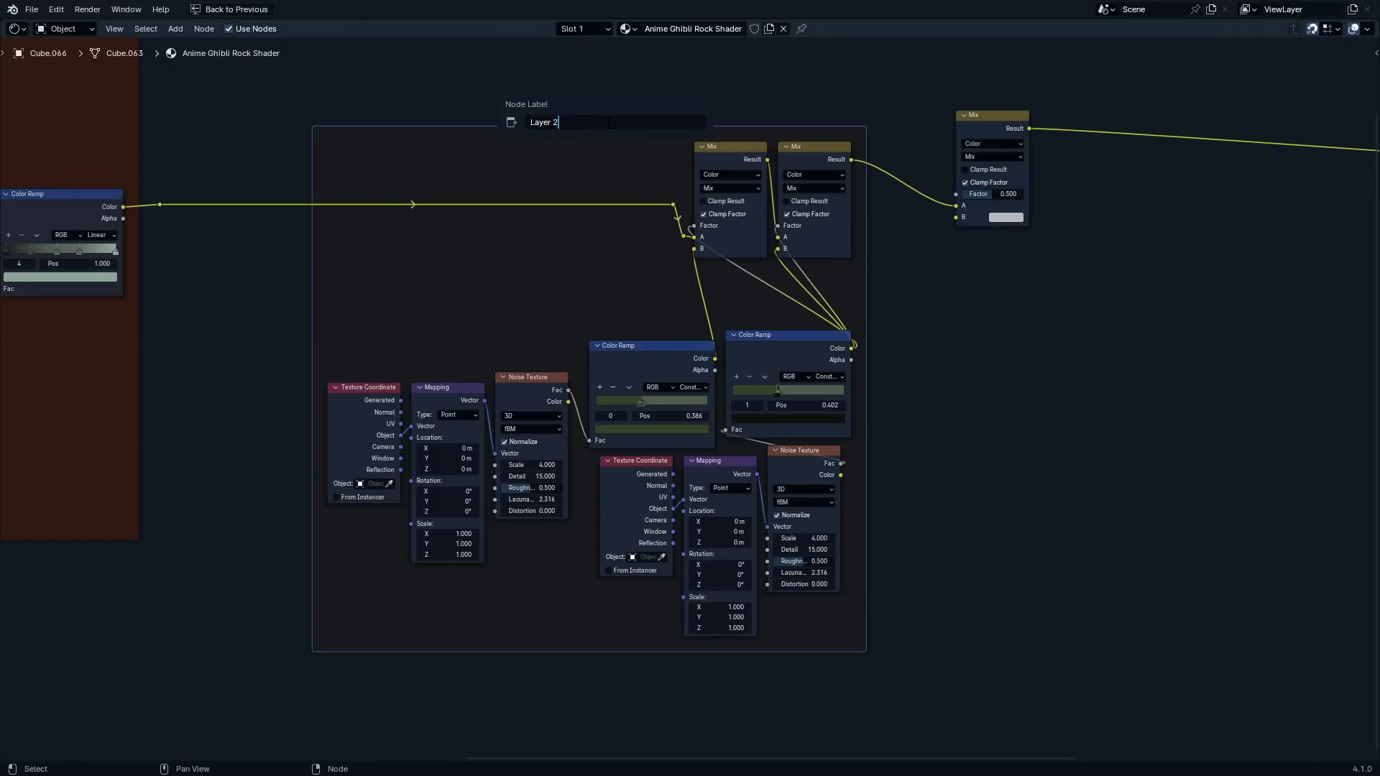
key(Return)
Set the Layer 2 frame's label size to 64 and give the frame a custom very dark brown color
key(n)
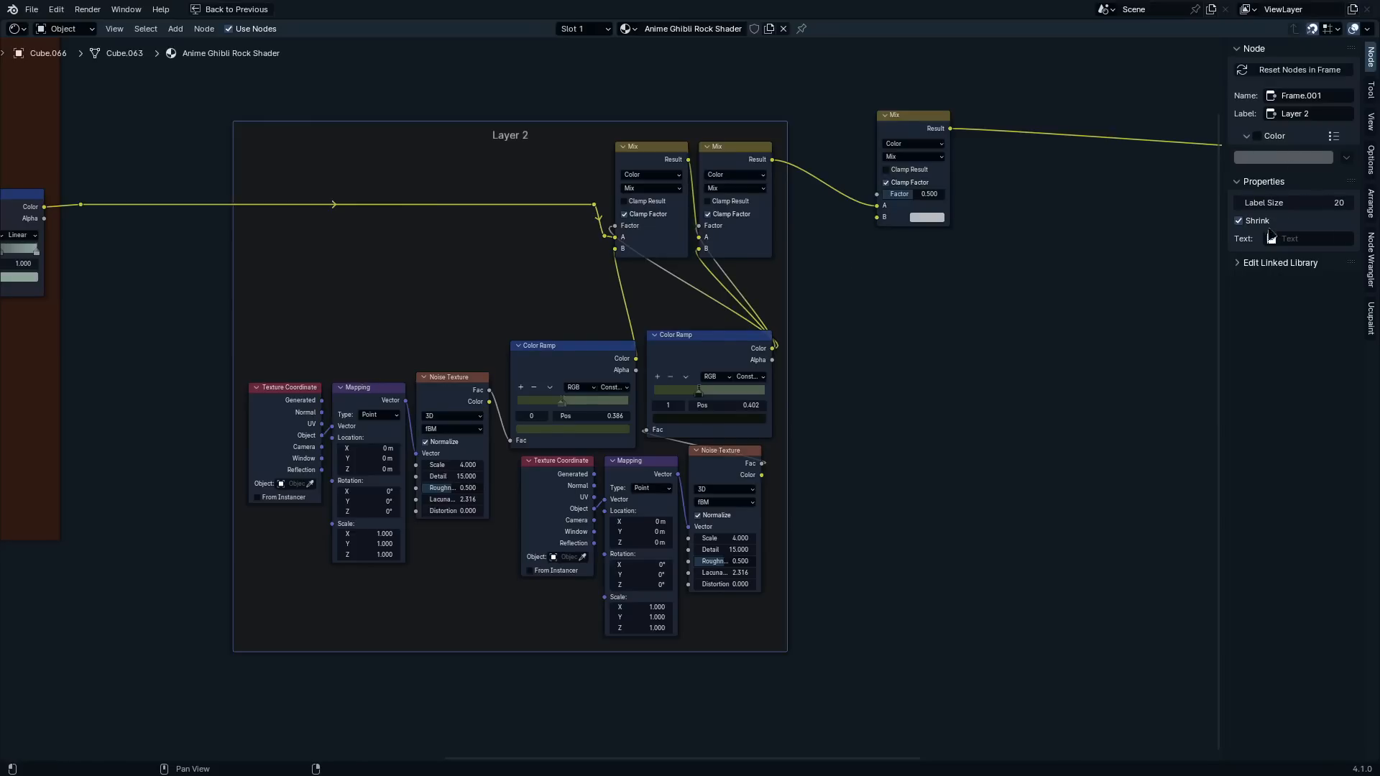
drag(1293, 202, 1342, 203)
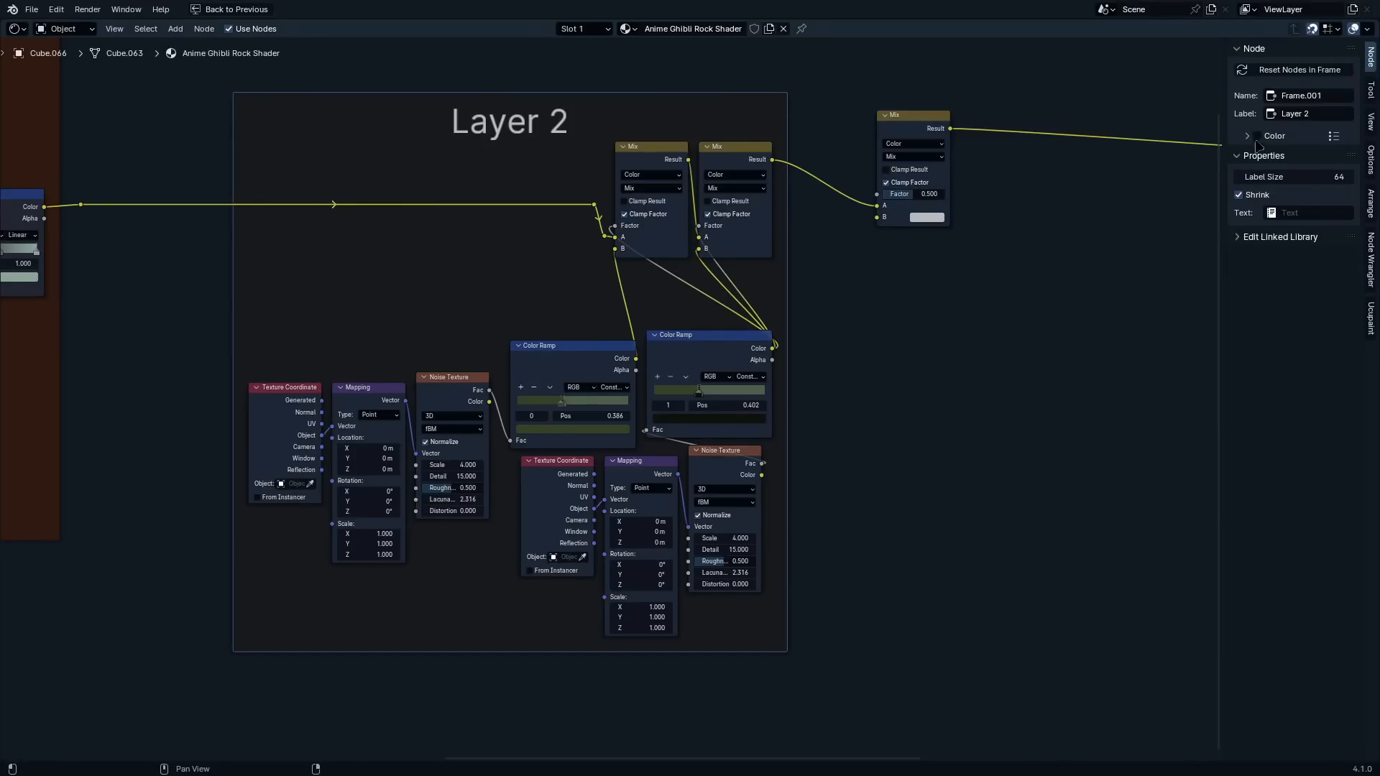
click(1256, 136)
click(1282, 157)
drag(1320, 222, 1320, 281)
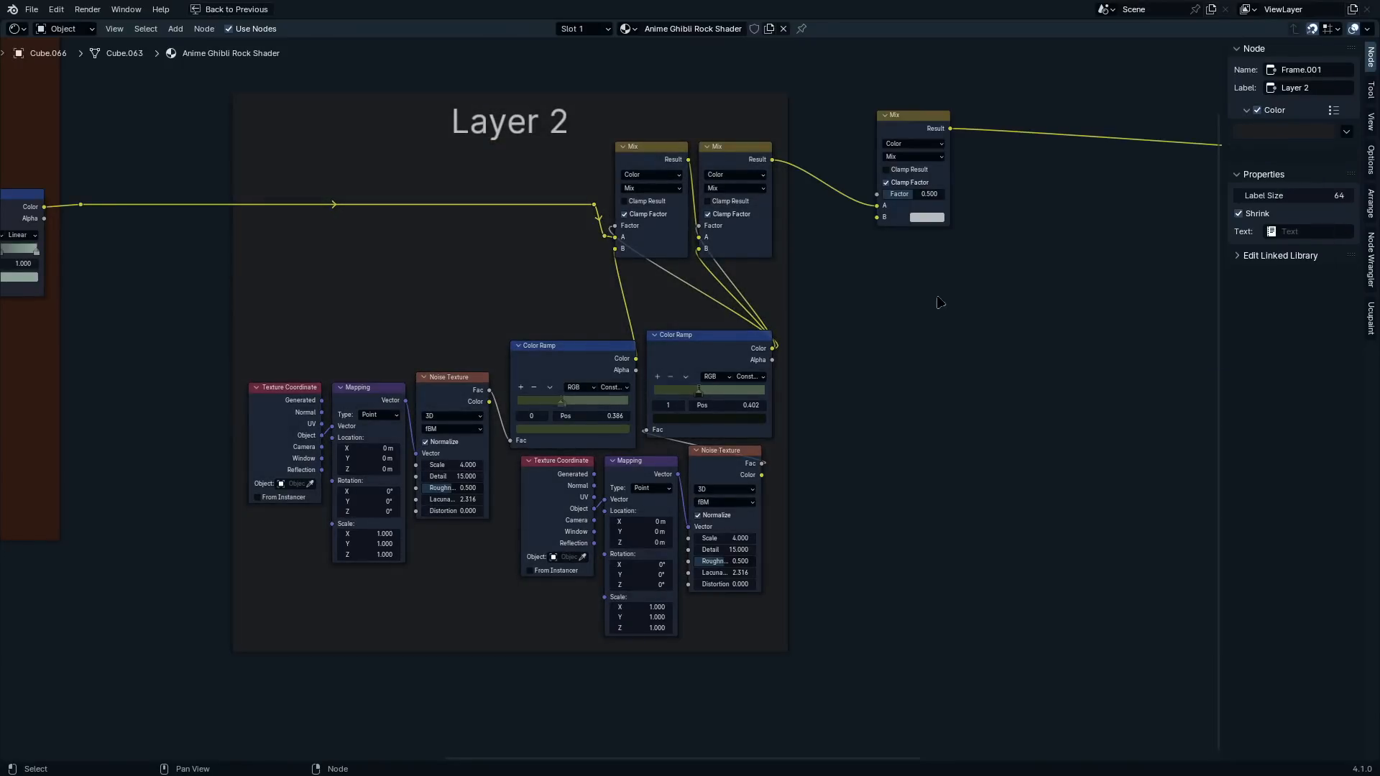
Move the Layer 2 frame and the third Mix node closer to the base layer frame
scroll(863, 316, down, 3)
middle_drag(825, 323, 709, 407)
drag(672, 367, 647, 352)
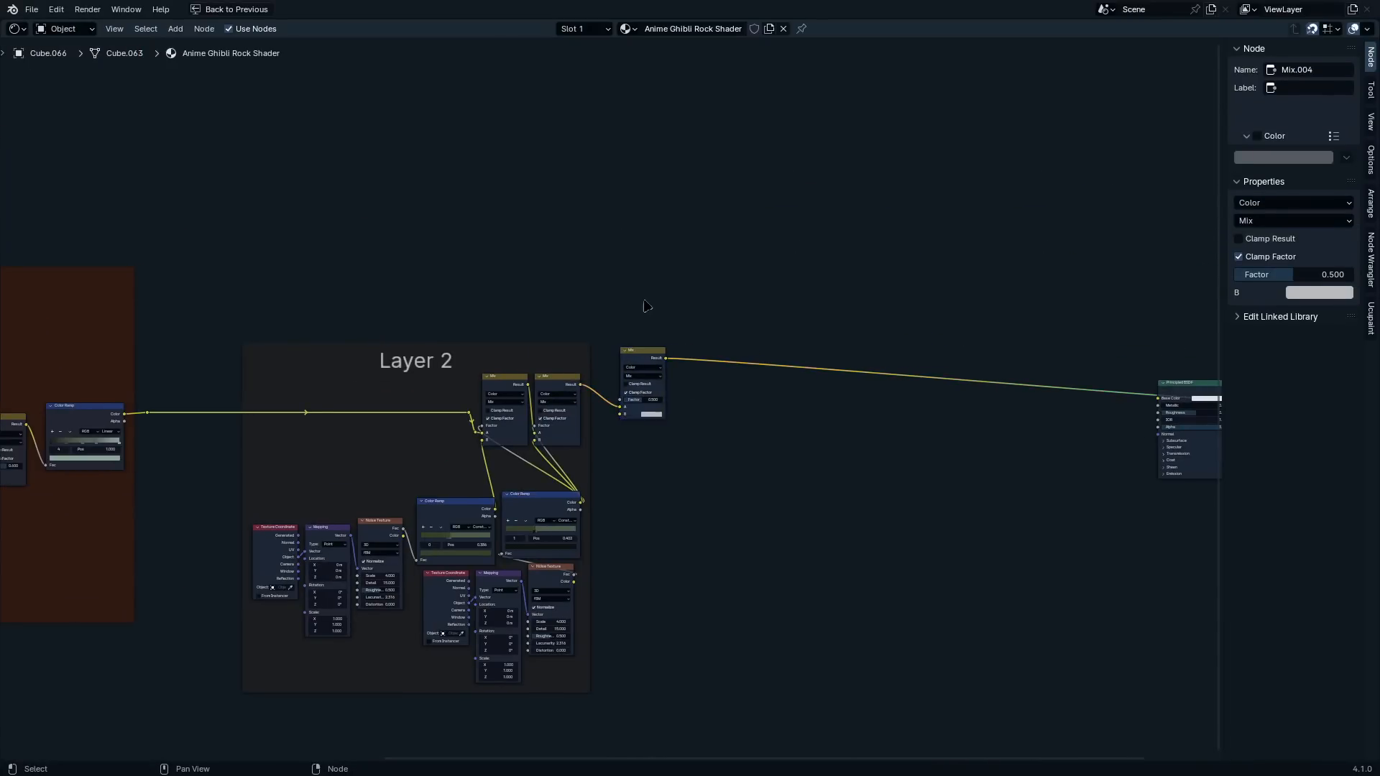
drag(407, 351, 318, 351)
drag(636, 351, 607, 350)
key(n)
Add a Noise Texture node above the third Mix, with Texture Coordinate and Mapping nodes attached
scroll(563, 309, up, 8)
middle_drag(563, 309, 800, 527)
scroll(888, 192, up, 2)
key(shift+a)
text(noi)
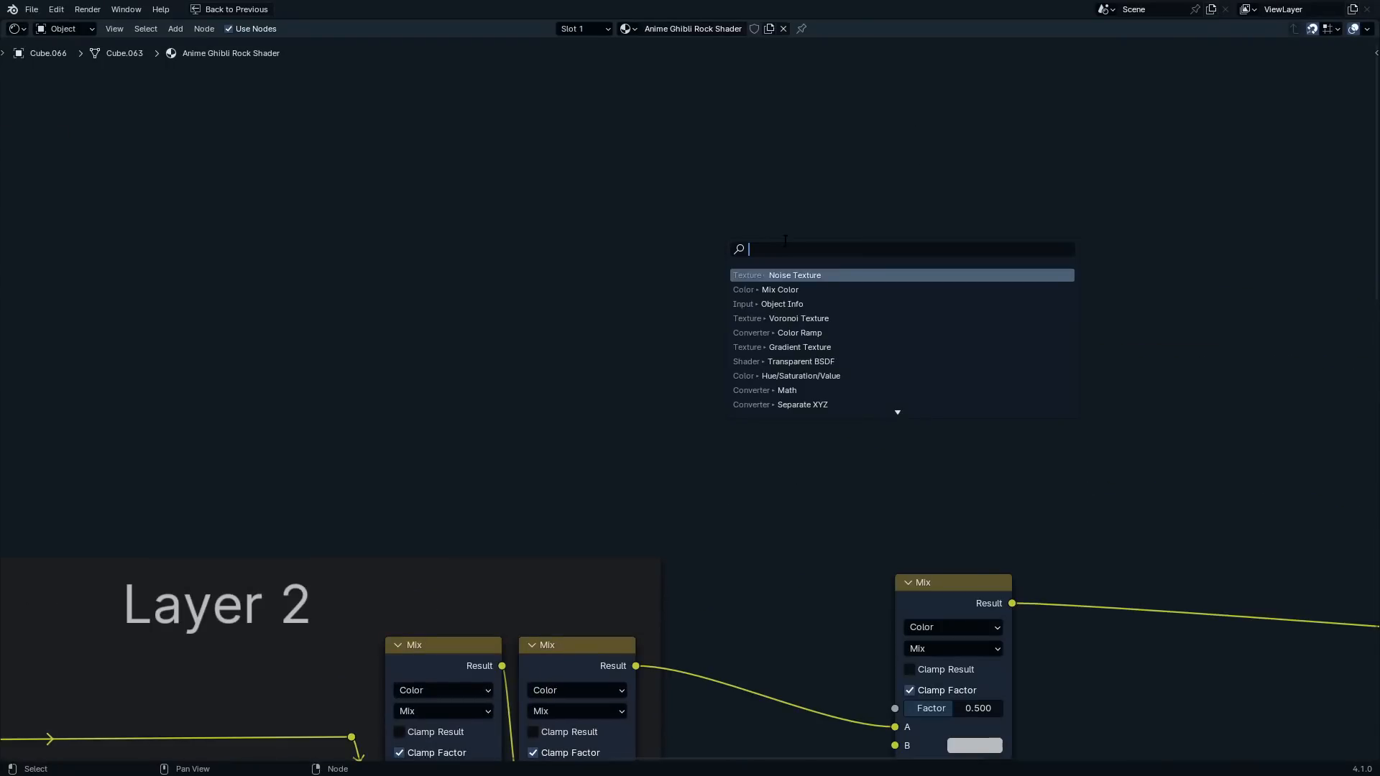
text(se)
key(Return)
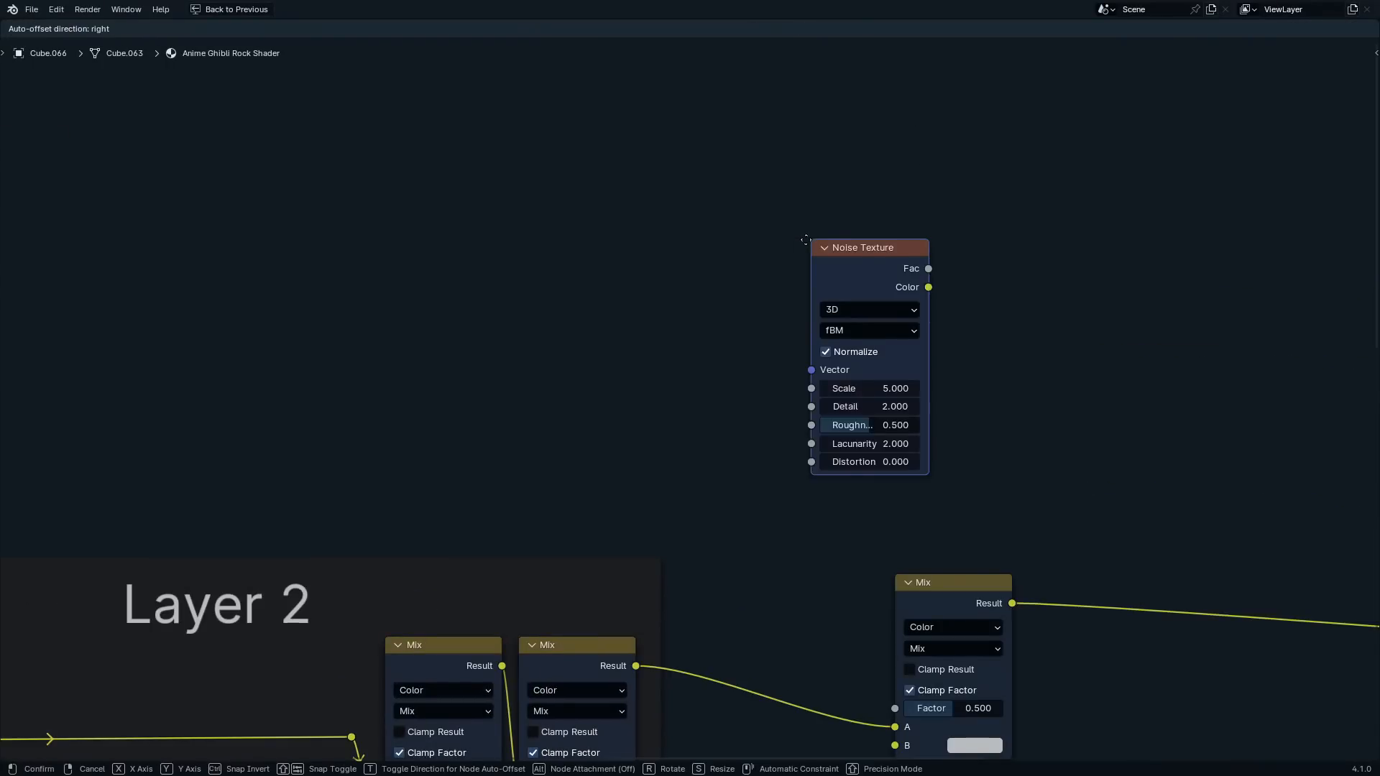
key(ctrl+t)
Preview the new Noise Texture's Fac output on the rock in the split viewport layout
scroll(636, 231, up, 6)
middle_drag(636, 232, 601, 129)
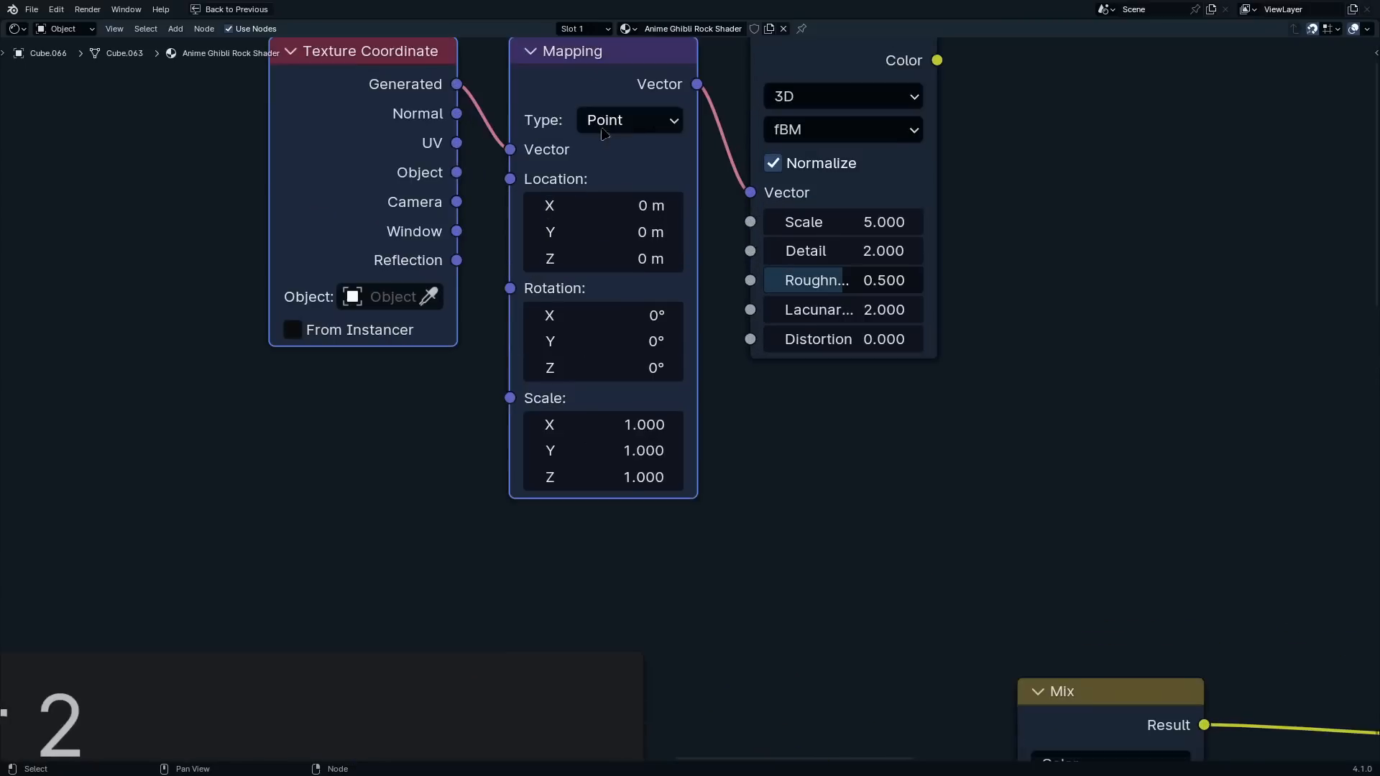
scroll(602, 215, up, 1)
middle_drag(602, 217, 620, 419)
scroll(554, 312, down, 5)
middle_drag(535, 386, 553, 317)
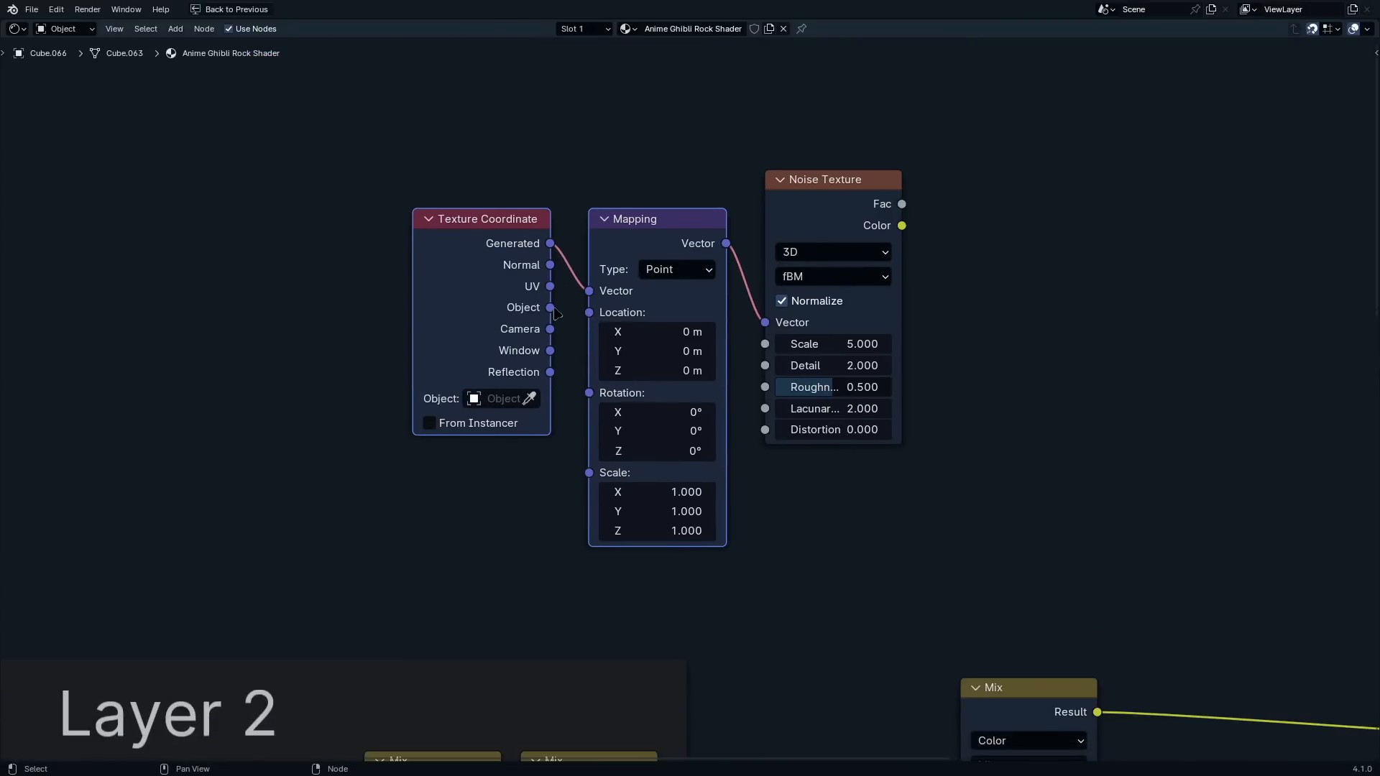
key(ctrl+space)
scroll(556, 460, up, 2)
middle_drag(436, 384, 465, 512)
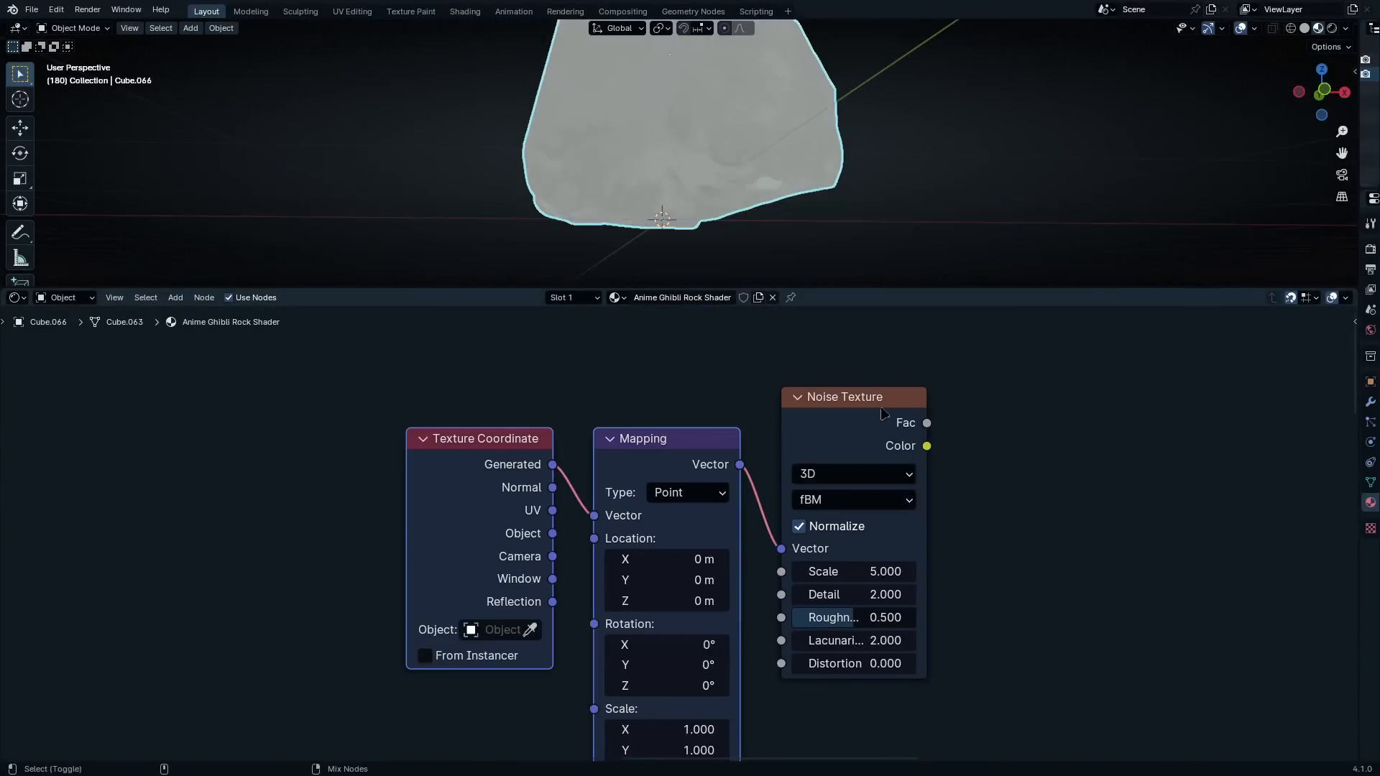
ctrl+shift+click(877, 419)
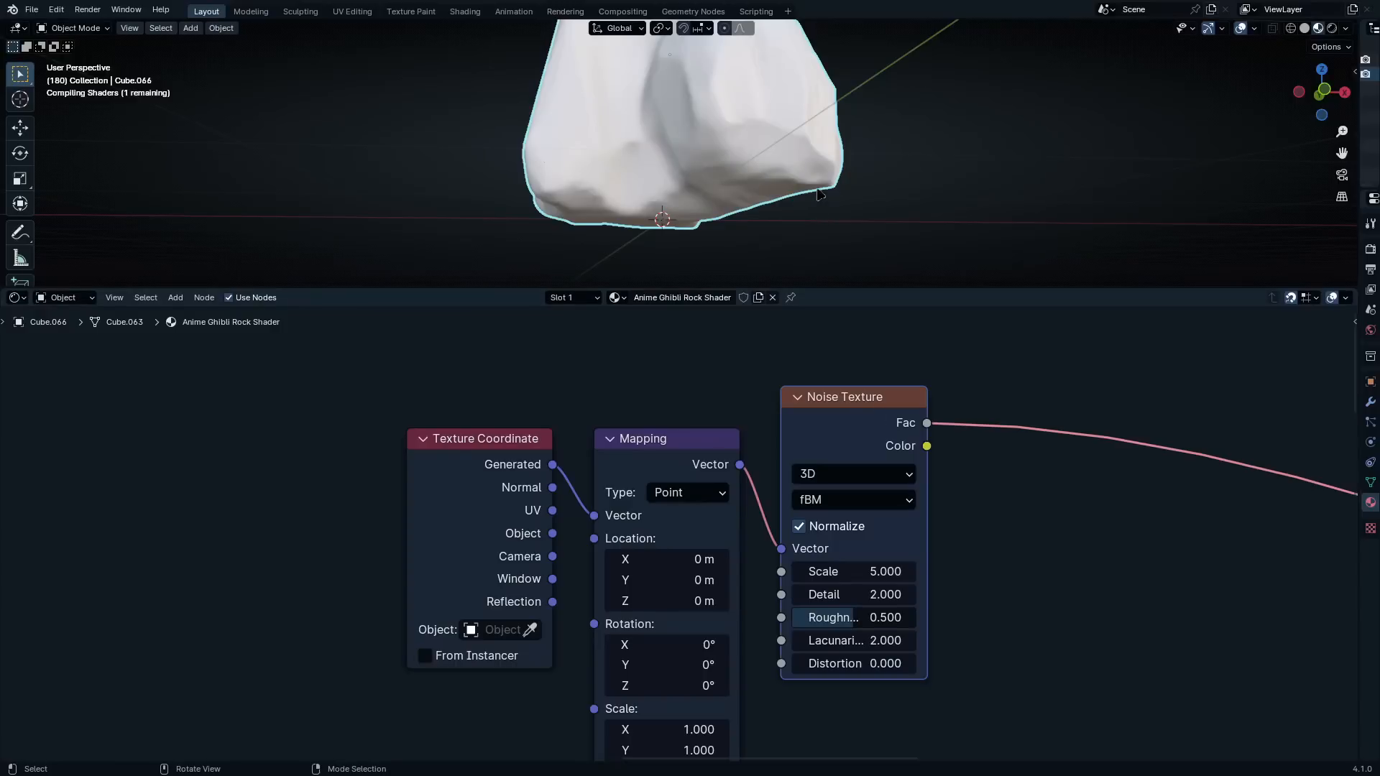
Feed the new Mapping node from the Texture Coordinate's Object output and inspect the noise around the rock
scroll(819, 193, down, 4)
scroll(807, 163, up, 5)
shift+middle_drag(807, 163, 838, 132)
scroll(697, 168, down, 3)
shift+middle_drag(721, 167, 779, 289)
middle_drag(780, 288, 755, 266)
drag(591, 519, 594, 516)
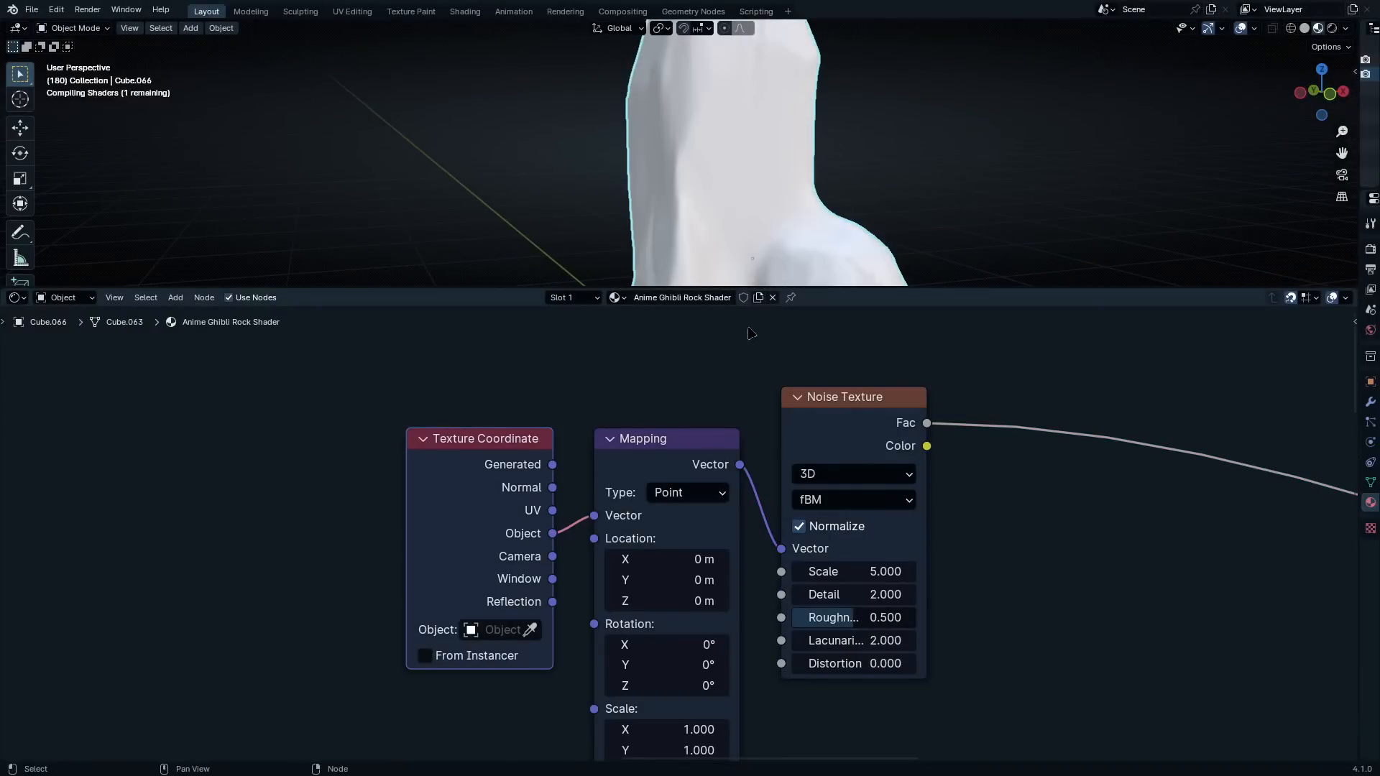
shift+middle_drag(827, 229, 746, 195)
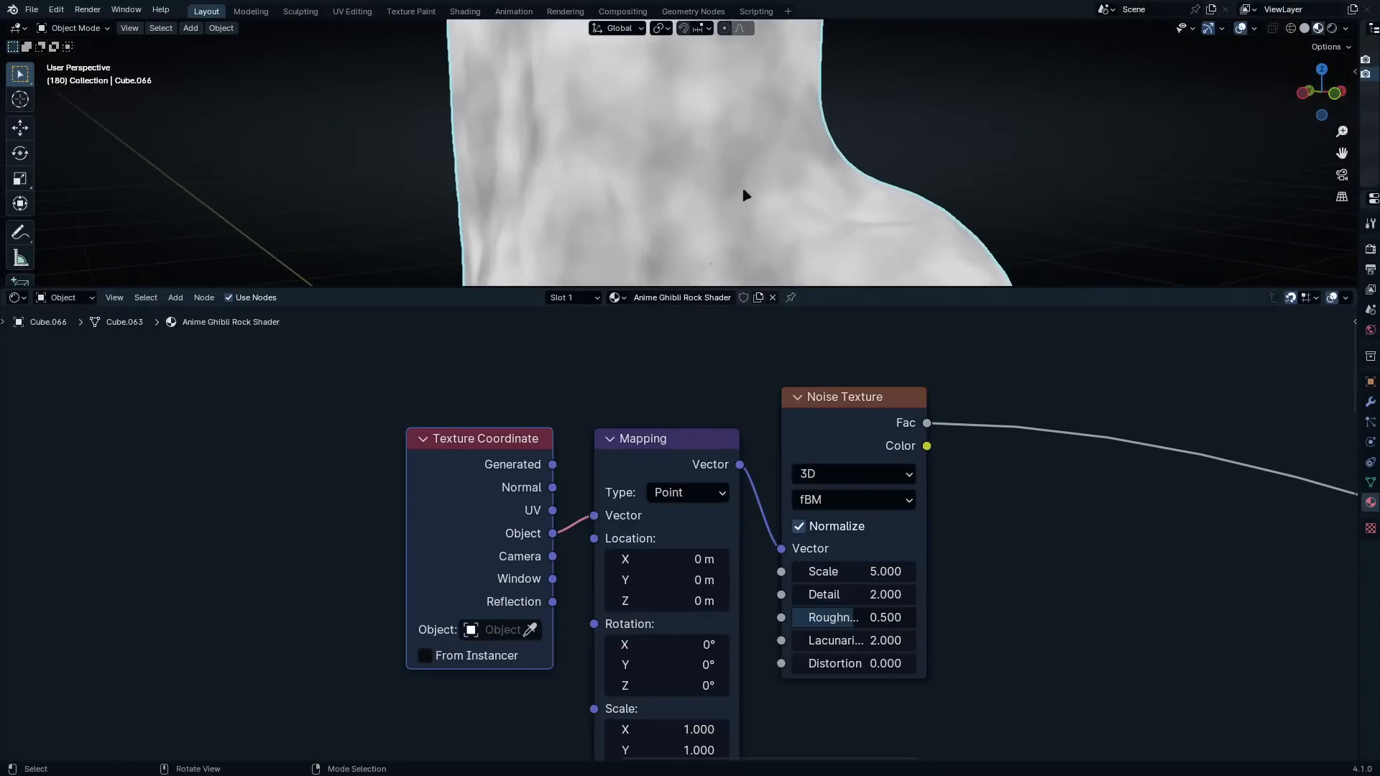
Switch the Mapping node's Vector input to Generated coordinates and compare the noise from another side of the rock
drag(553, 463, 609, 433)
drag(591, 514, 591, 514)
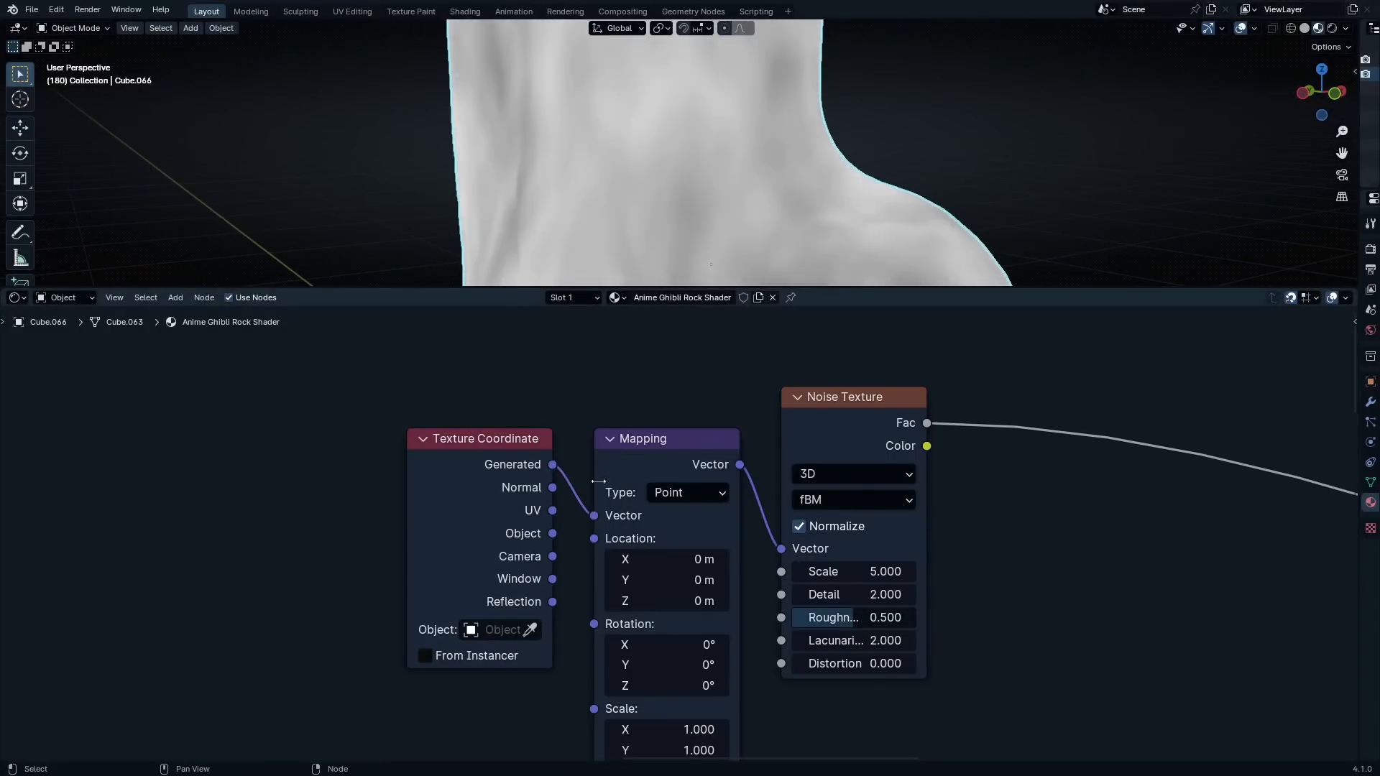
middle_drag(690, 216, 863, 223)
Try Object coordinates with a Mapping Z scale of 0.220 to stretch the noise vertically, and undo the scale change
drag(553, 534, 593, 515)
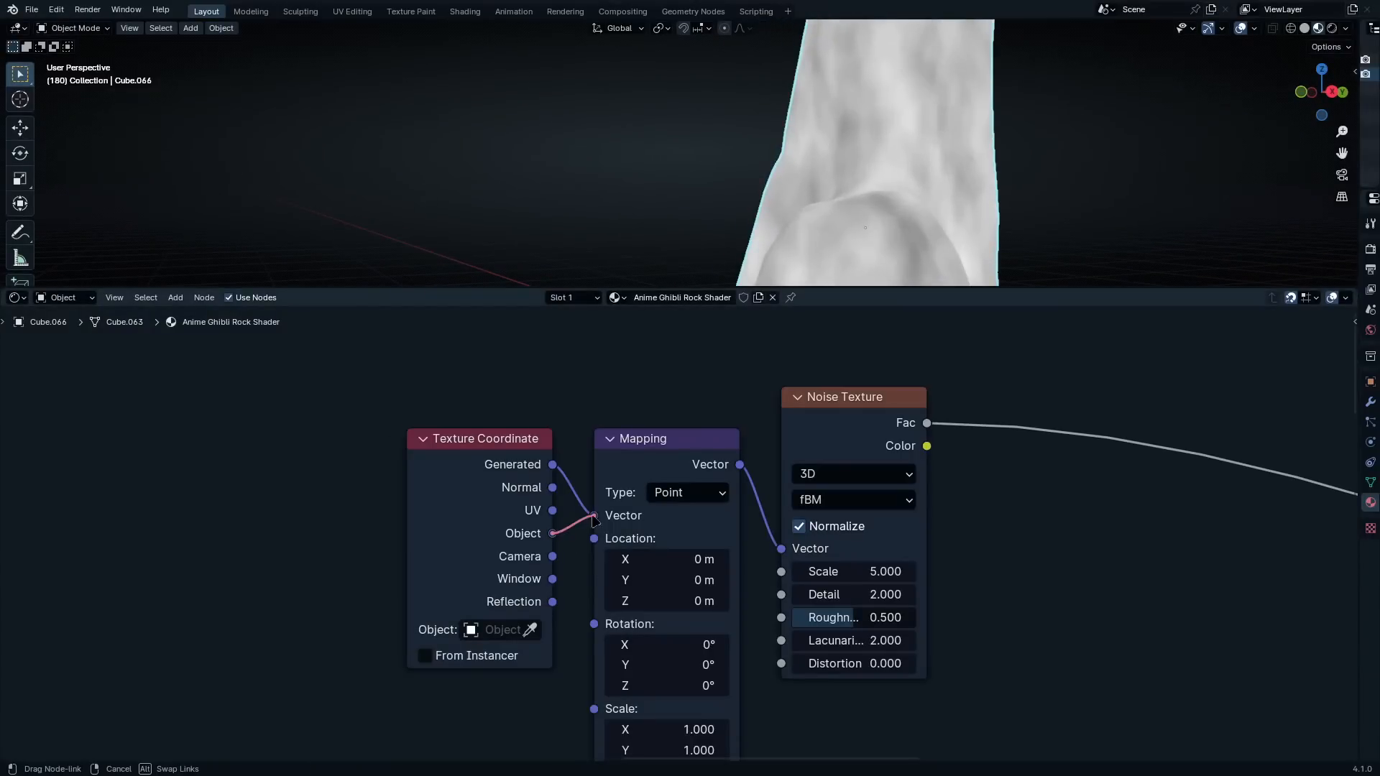
shift+scroll(654, 581, down, 5)
shift+drag(654, 582, 594, 581)
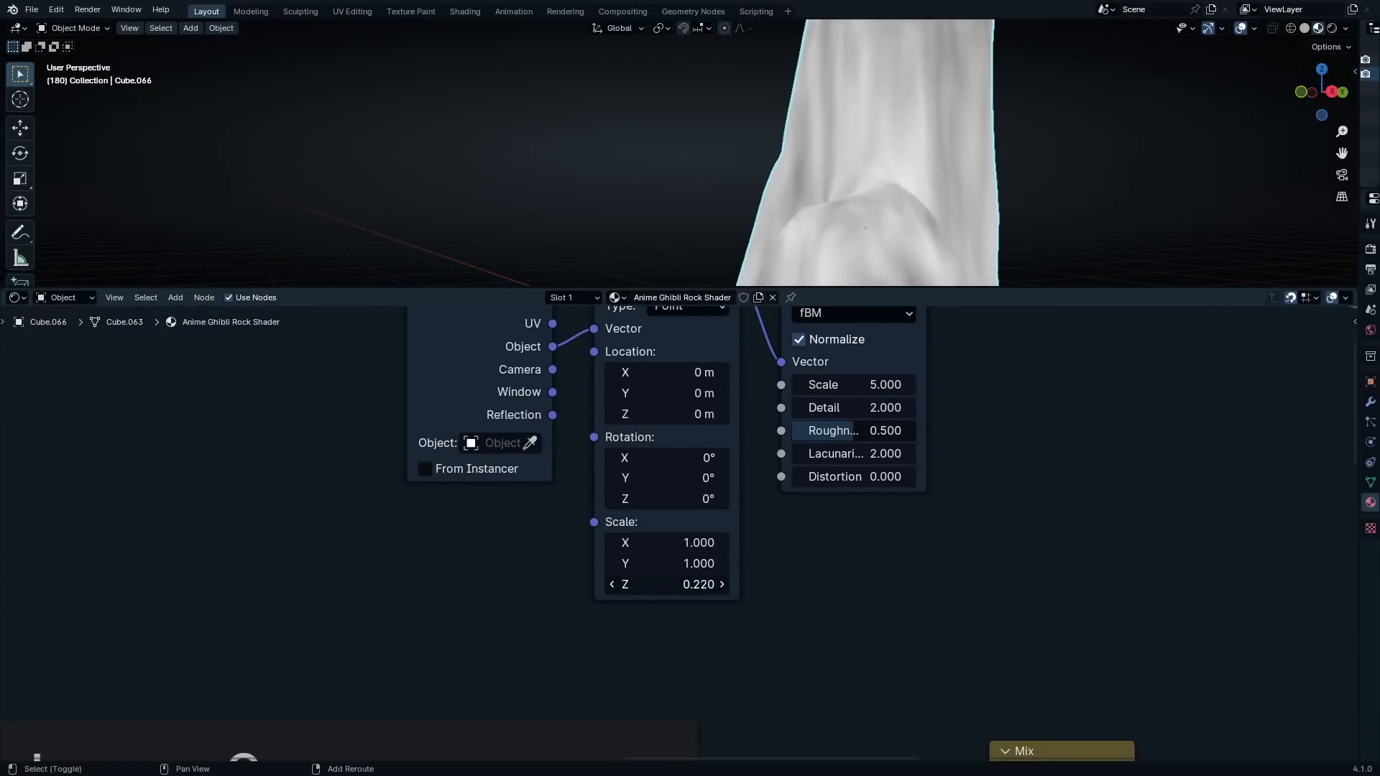
middle_drag(934, 237, 1016, 230)
middle_drag(665, 416, 665, 466)
key(ctrl+z)
scroll(665, 460, up, 1)
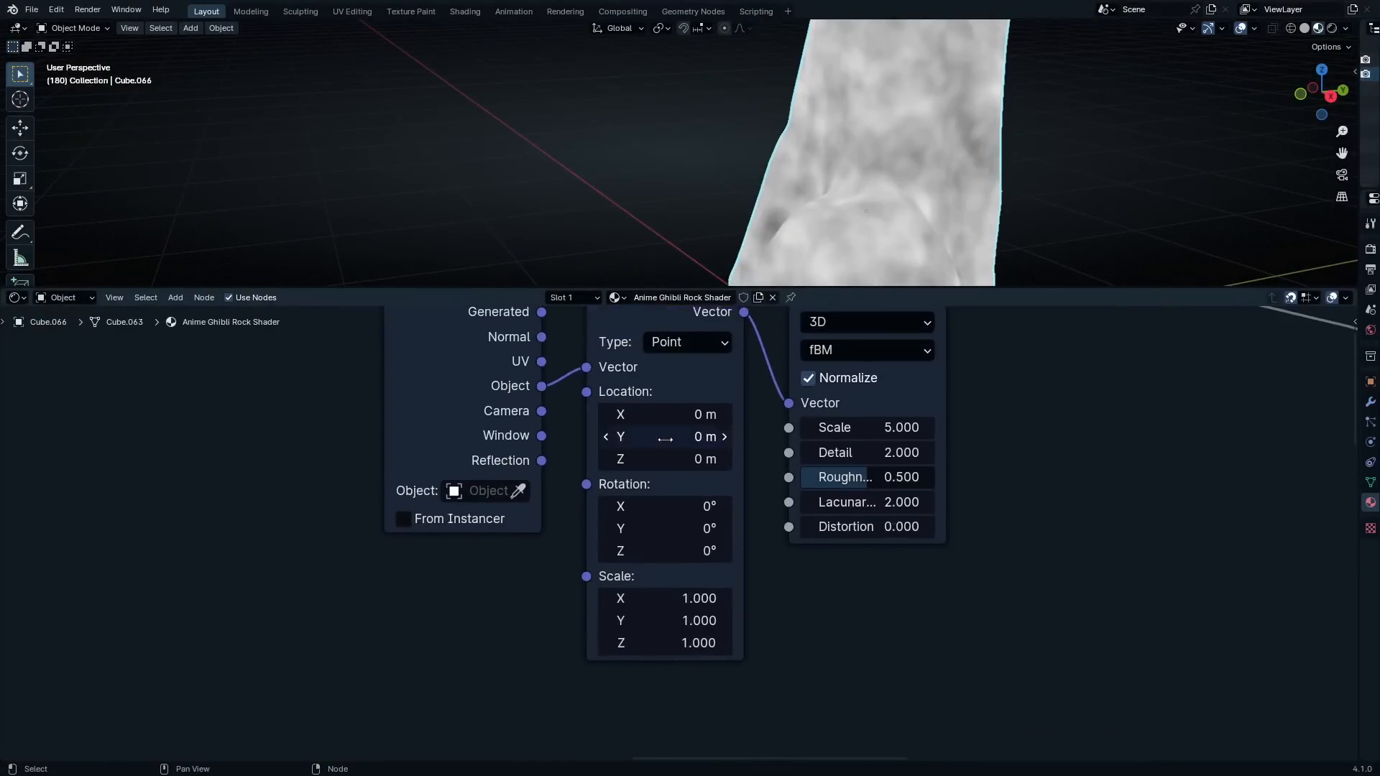
Reconnect the Texture Coordinate's Generated output to the Mapping node's Vector input and check the rock's other side
middle_drag(597, 372, 597, 488)
drag(543, 428, 589, 483)
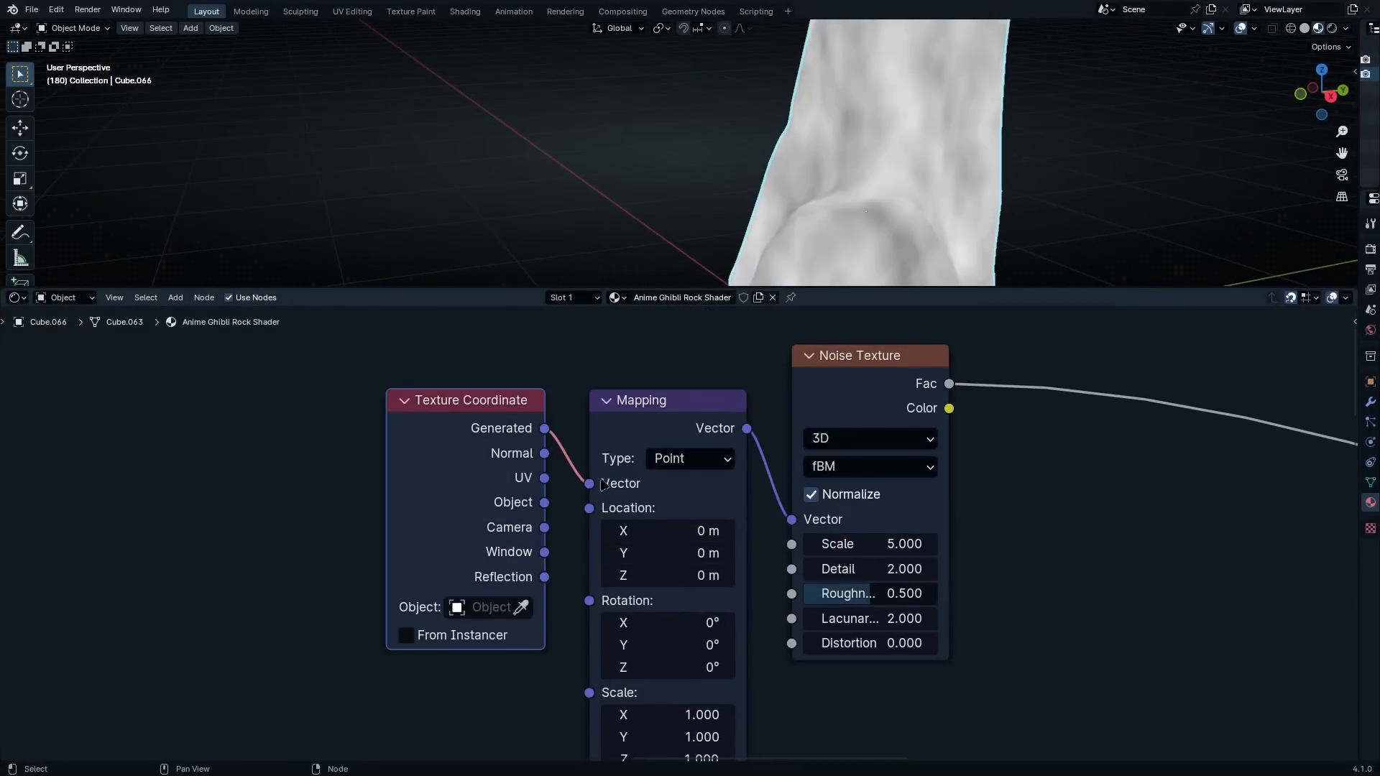
mouse_move(847, 158)
middle_down()
mouse_move(733, 118)
mouse_move(939, 160)
mouse_move(743, 67)
mouse_move(741, 111)
mouse_move(761, 122)
middle_up()
Add a Color Ramp on the link leaving the new Noise Texture's Fac output and position it beside the texture
scroll(951, 477, down, 4)
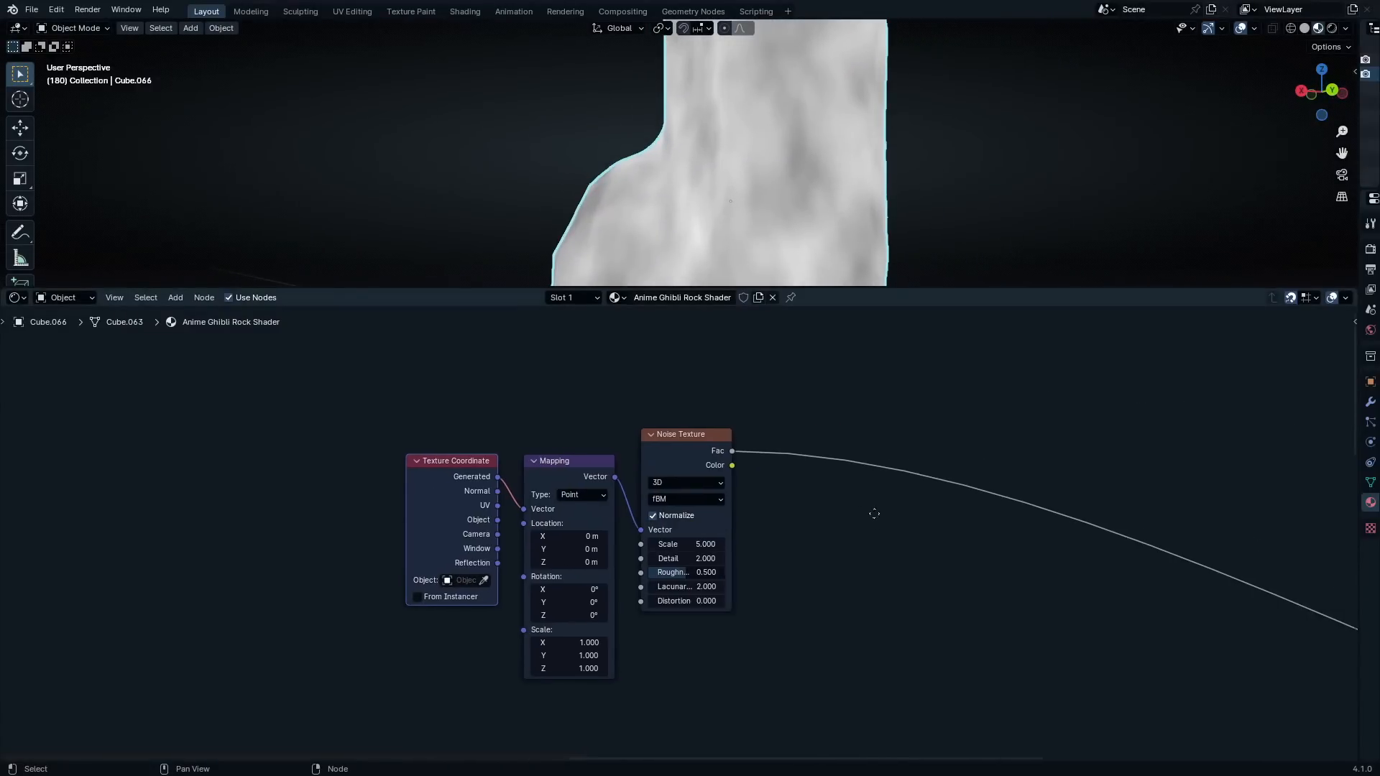
key(shift+a)
text(color ramp)
key(Return)
click(789, 437)
drag(891, 467, 845, 487)
Set the Detail of the third layer's Noise Texture to 0.7
scroll(814, 523, up, 4)
scroll(611, 524, up, 3)
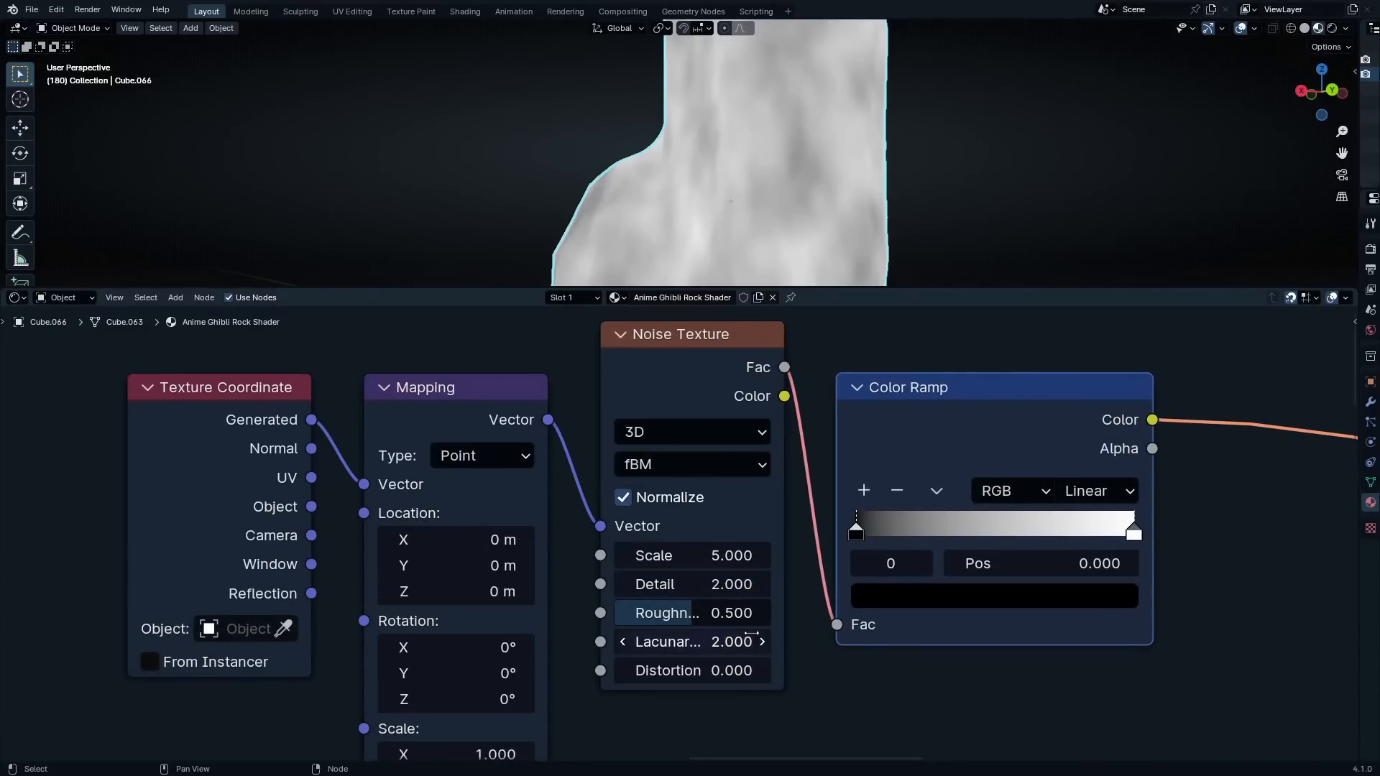
double_click(715, 584)
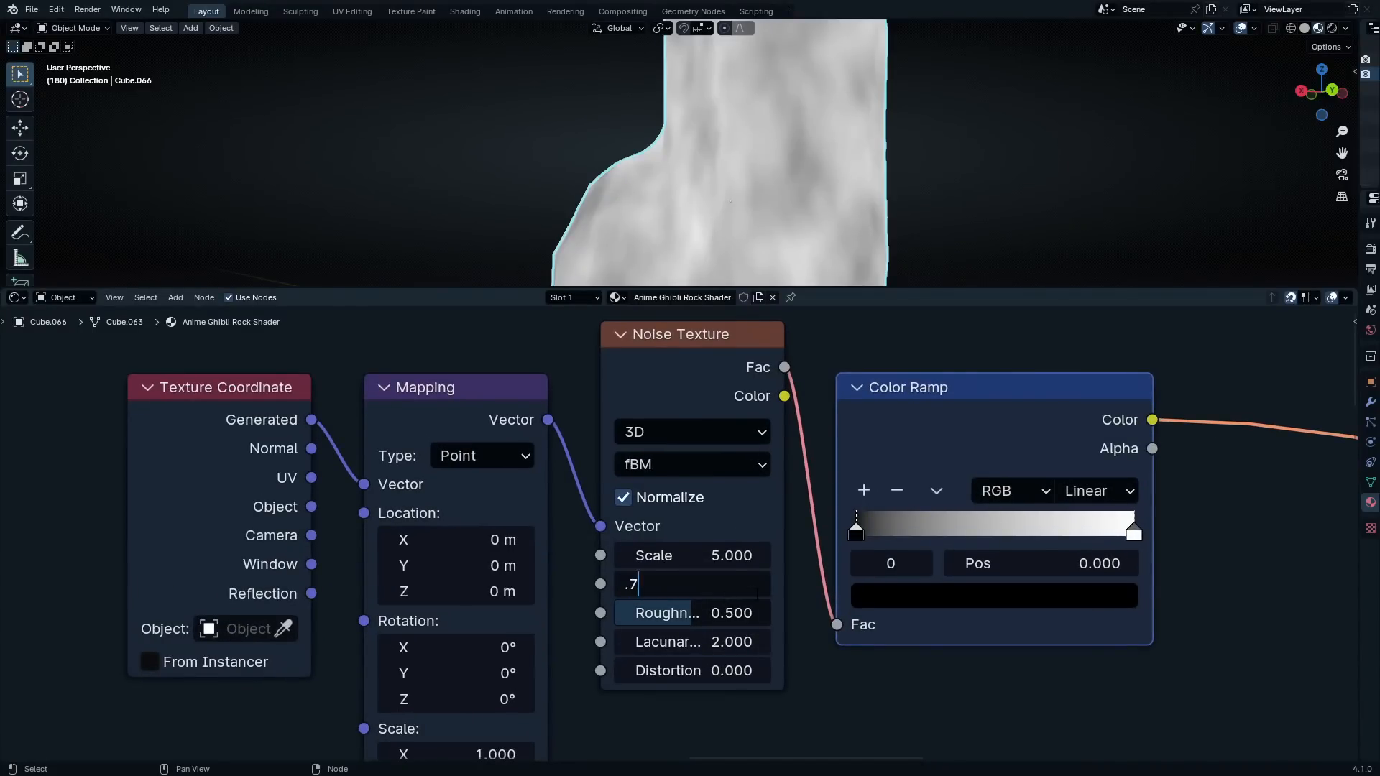
key(Return)
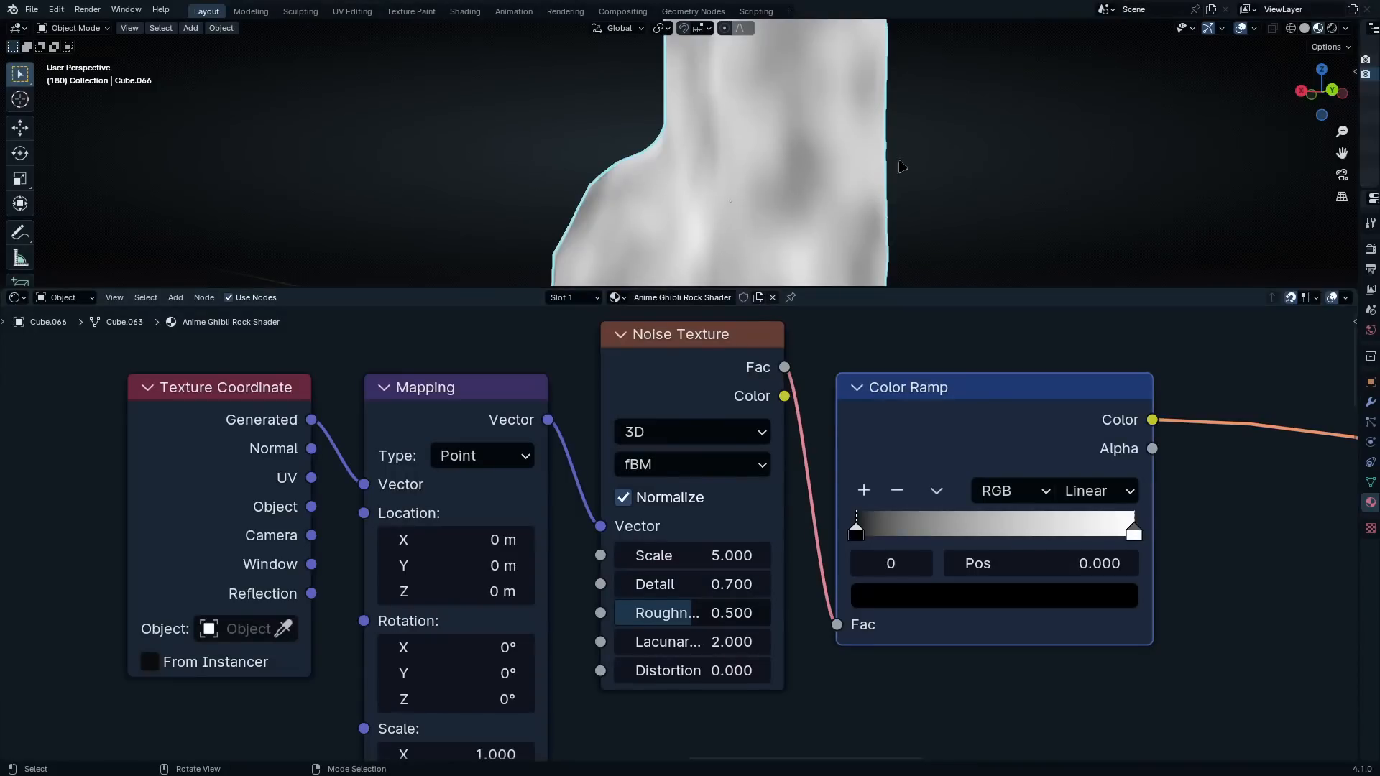
Try Roughness values of 0.625 and 0.6 on the Noise Texture, settling on 0.62654
double_click(686, 613)
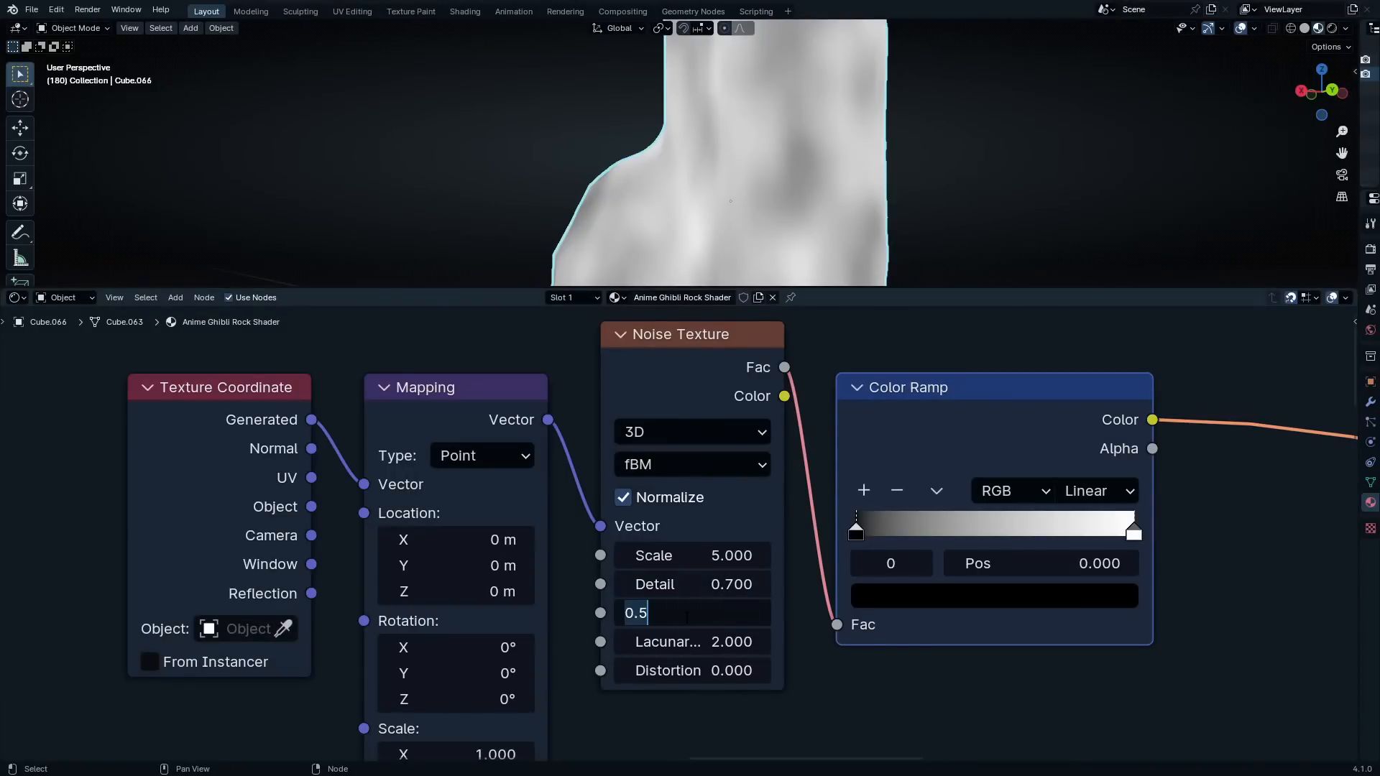
text(.625)
key(Return)
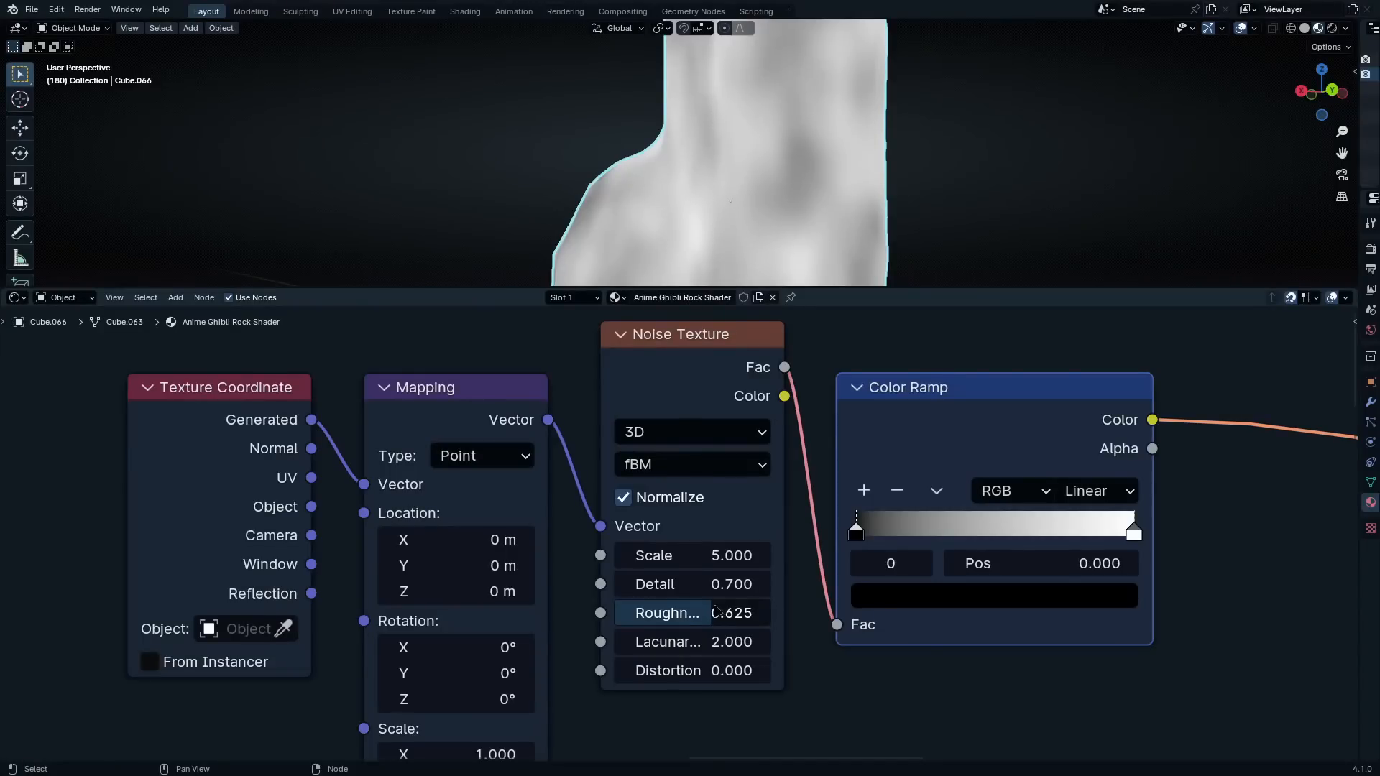
double_click(715, 611)
key(BackSpace)
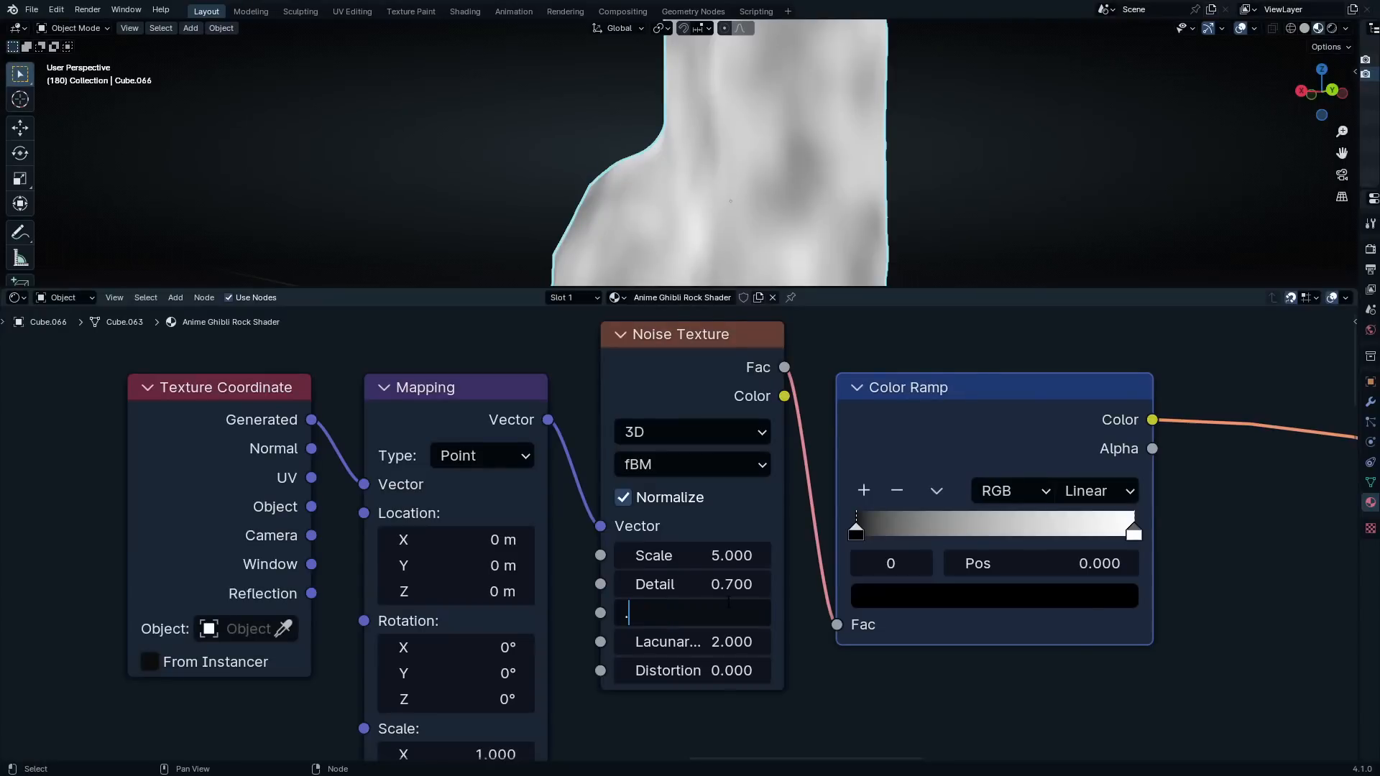
text(.6)
key(Return)
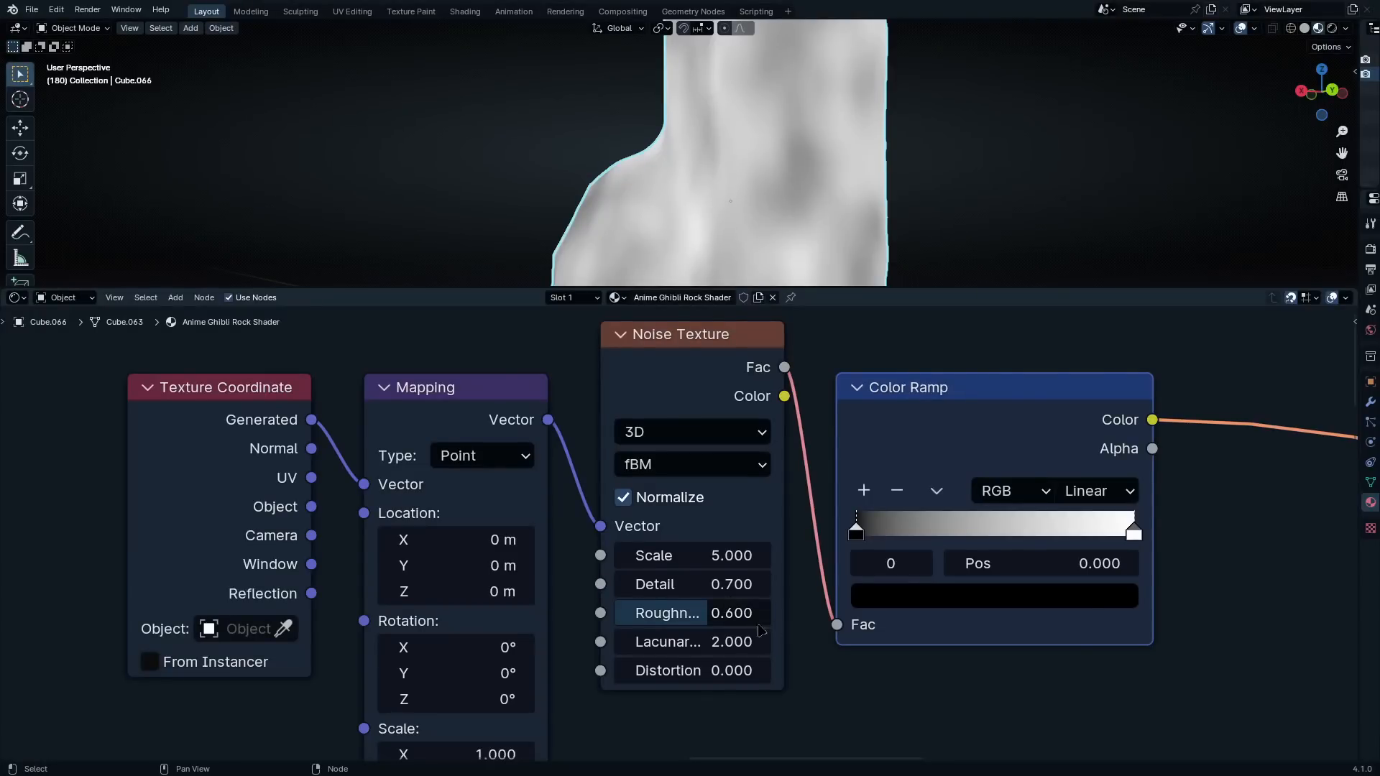
click(730, 620)
key(Right)
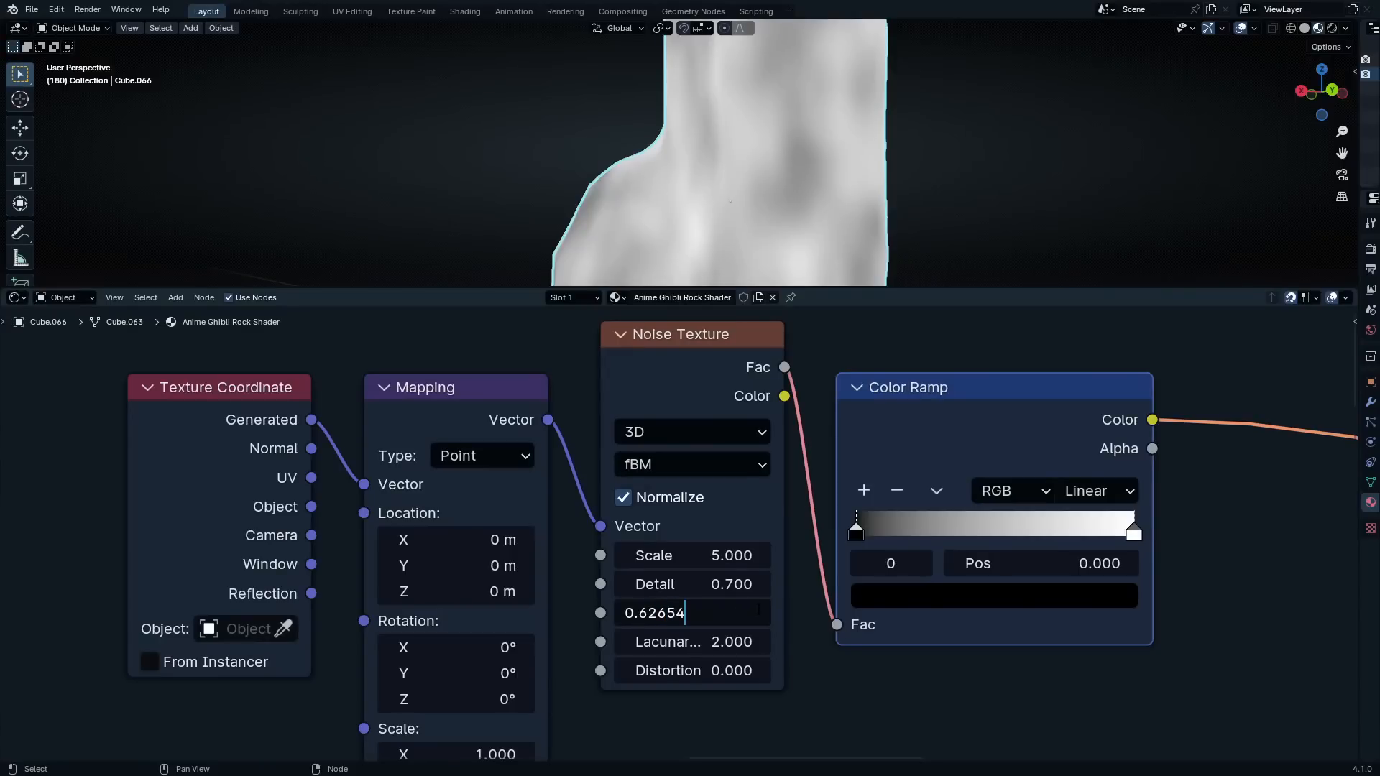
key(Return)
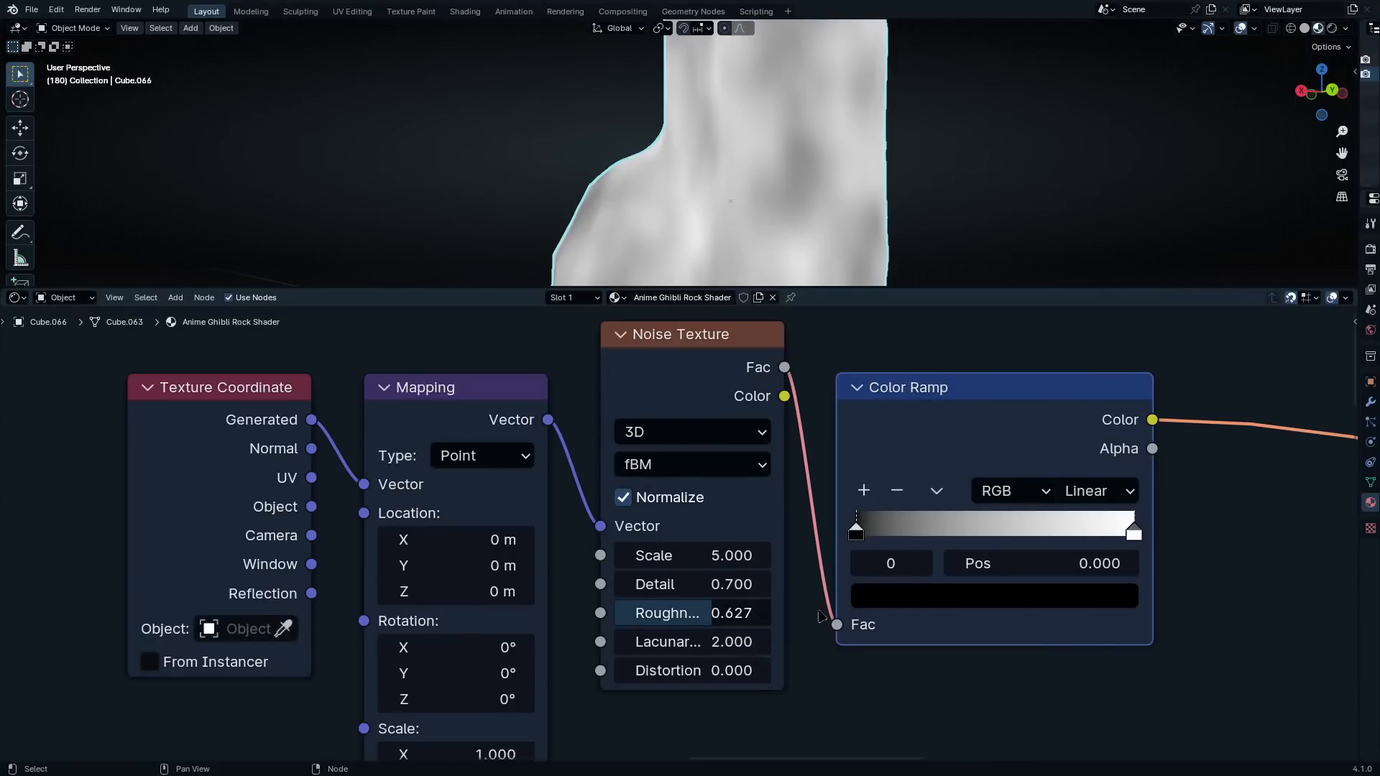
Place the Color Ramp closer to the Noise Texture and reverse its stops, with white at 0.236 and black near the middle
scroll(768, 624, down, 2)
scroll(768, 624, up, 4)
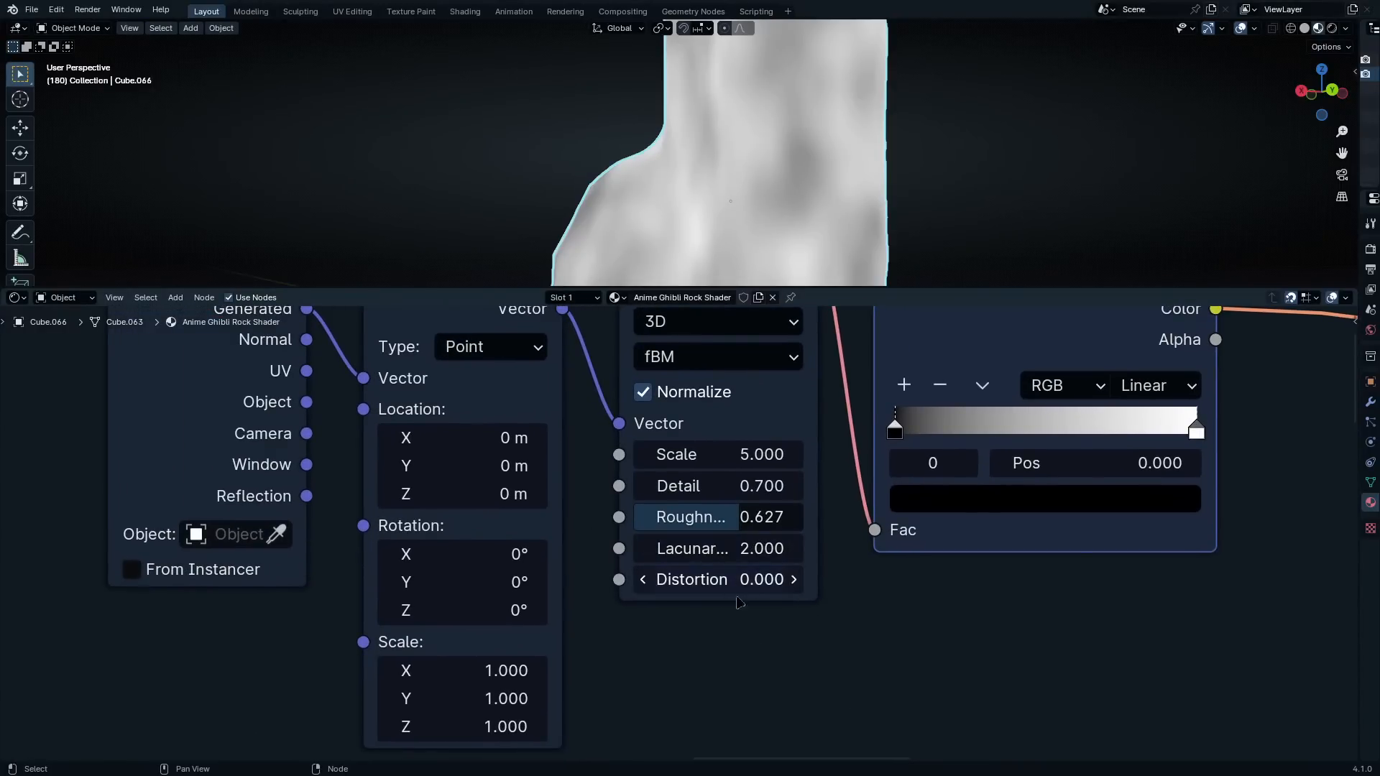
middle_drag(877, 508, 830, 566)
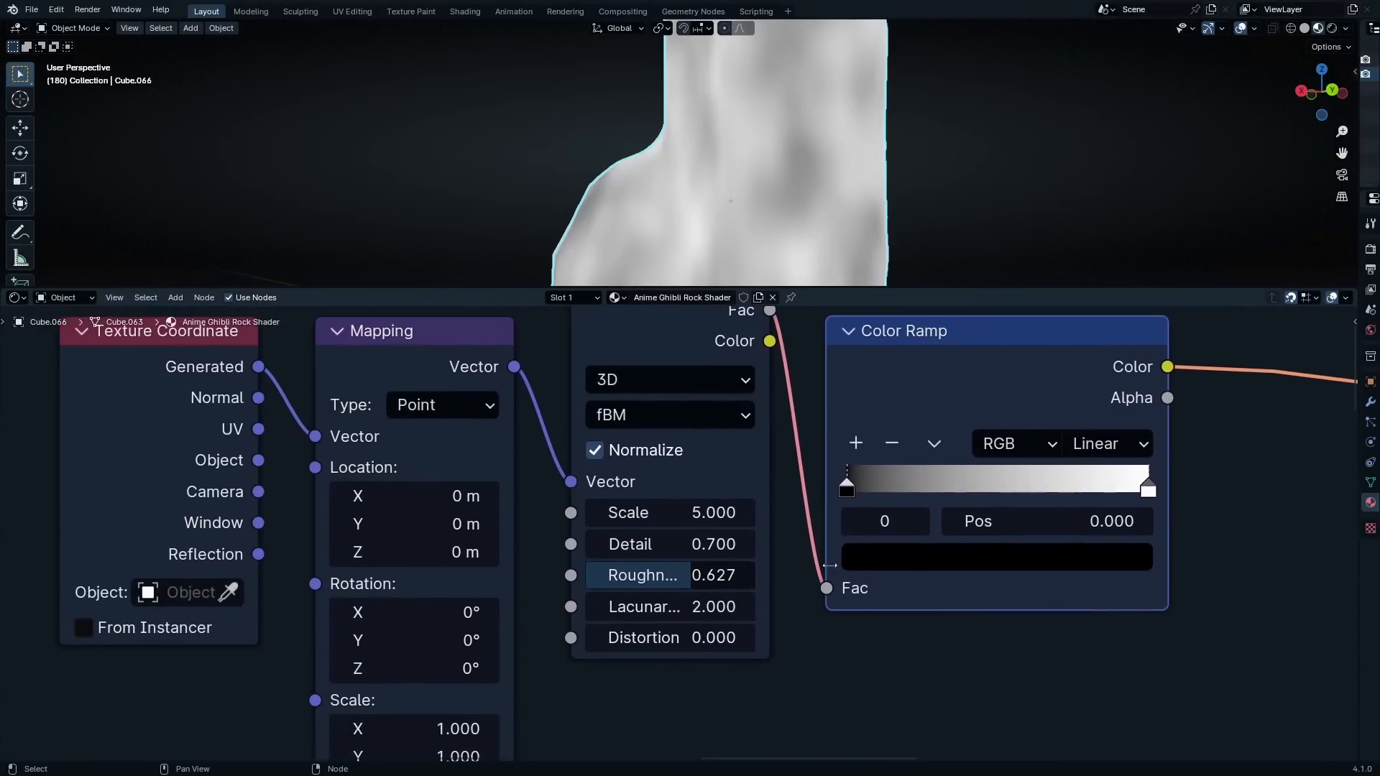
drag(957, 505, 929, 477)
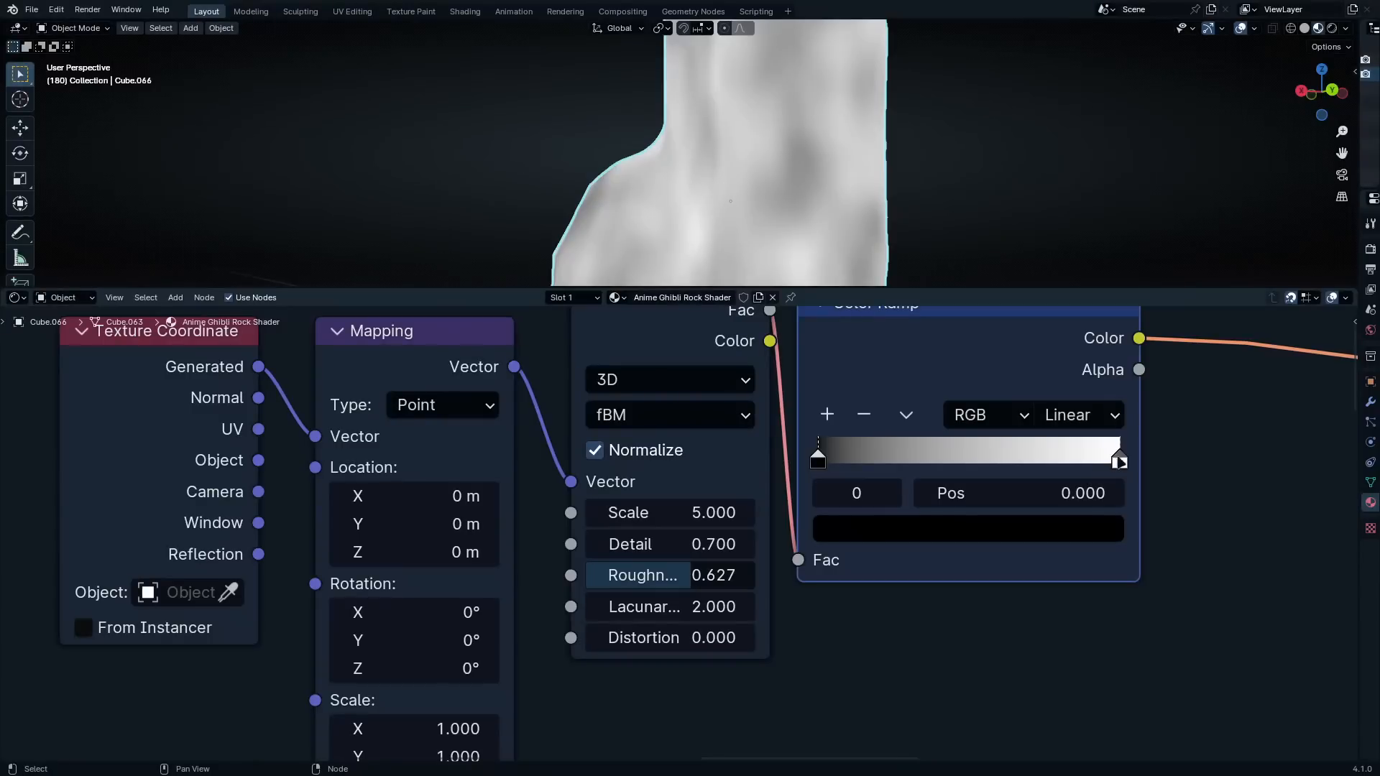
drag(1119, 462, 889, 458)
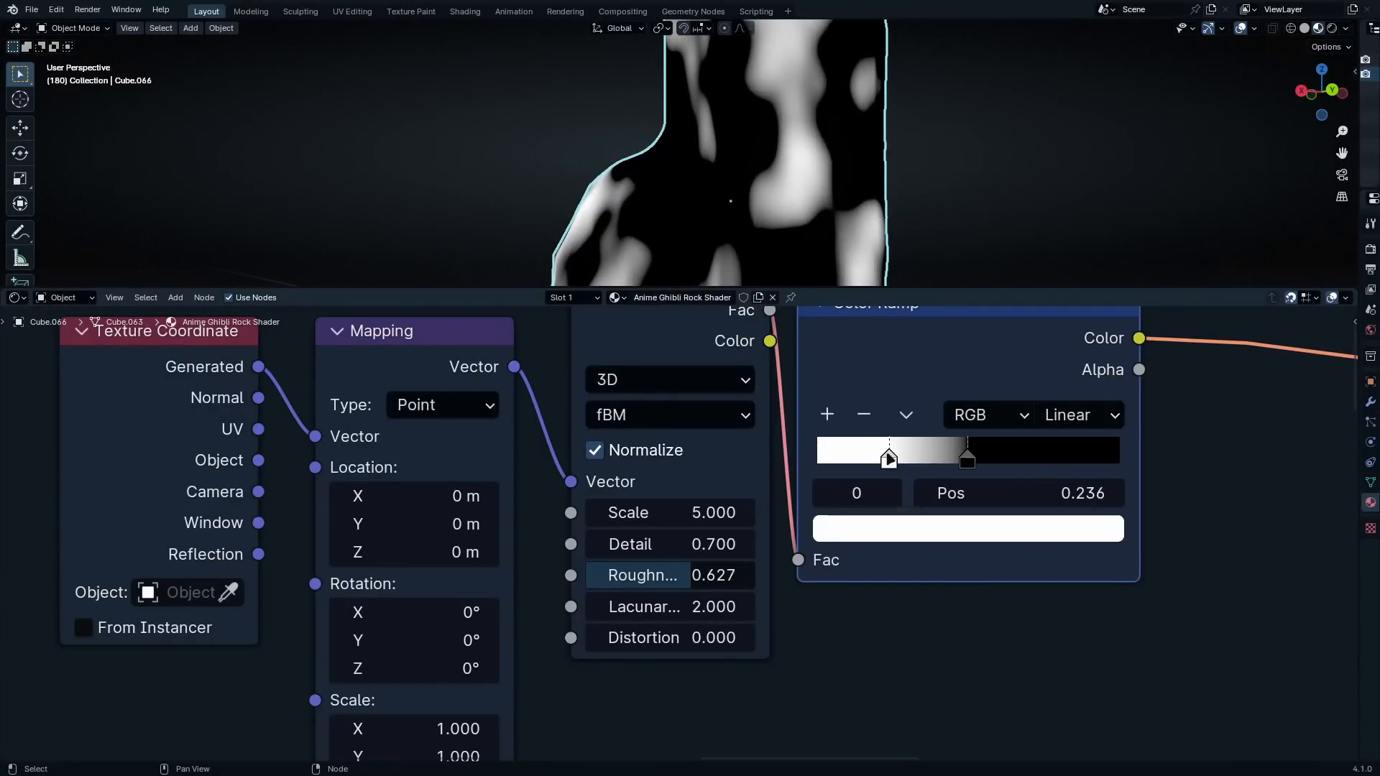
Darken the ramp's white stop to grey and shift it to about 0.1, and move the black stop to 0.327
click(918, 533)
drag(1105, 105, 1099, 227)
drag(967, 458, 853, 462)
drag(969, 460, 916, 447)
scroll(944, 220, down, 5)
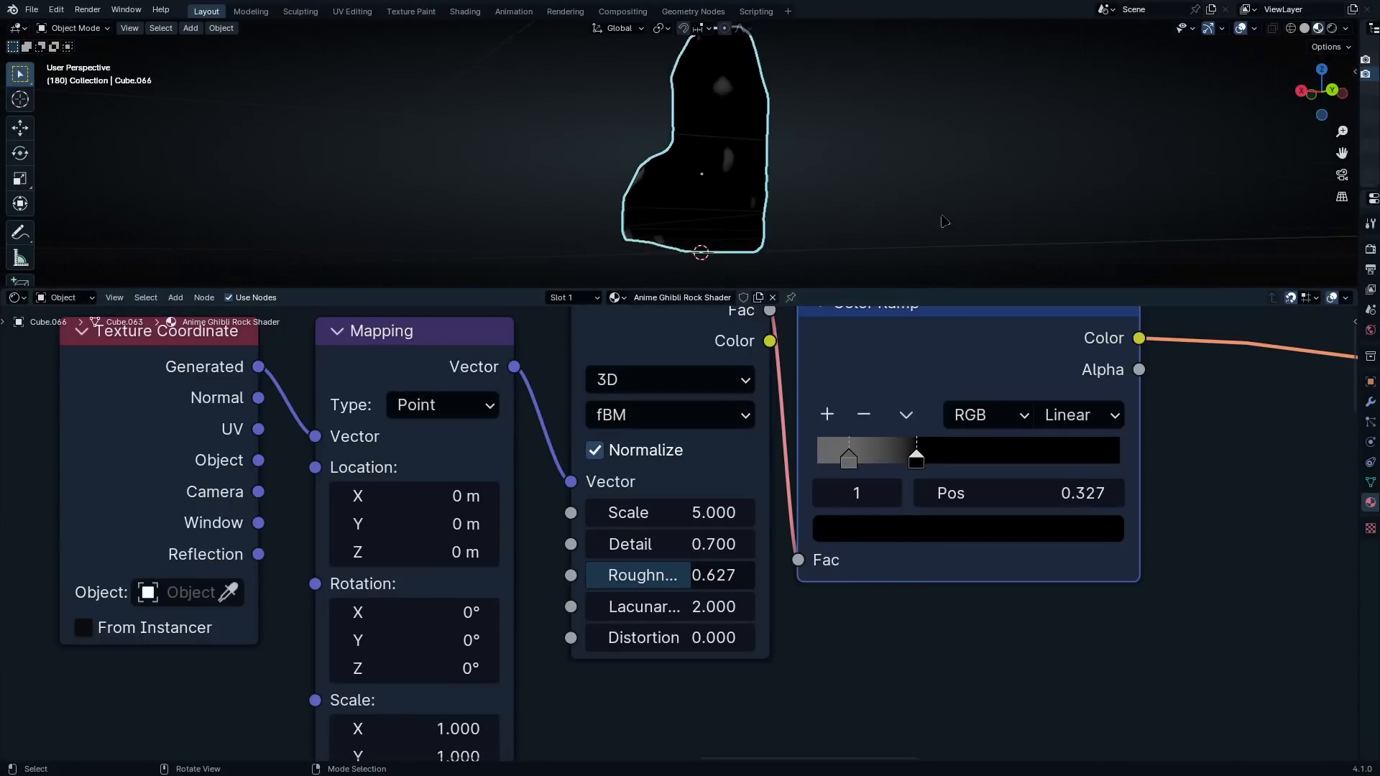
middle_drag(944, 220, 856, 228)
scroll(862, 214, up, 4)
scroll(782, 439, down, 4)
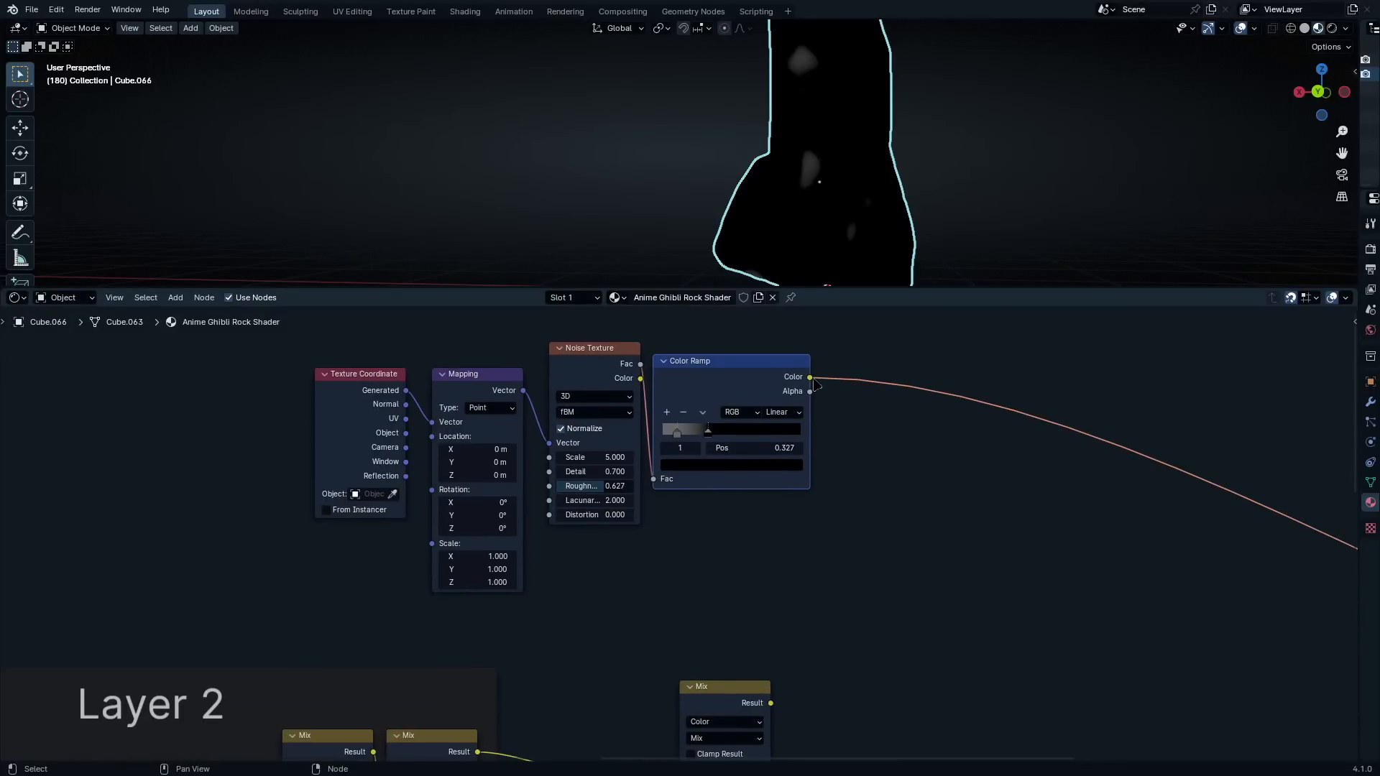
Connect the Color Ramp's Color output to the unused Mix node's Factor and set the node's B color to bright yellow
drag(810, 377, 679, 590)
scroll(744, 655, up, 3)
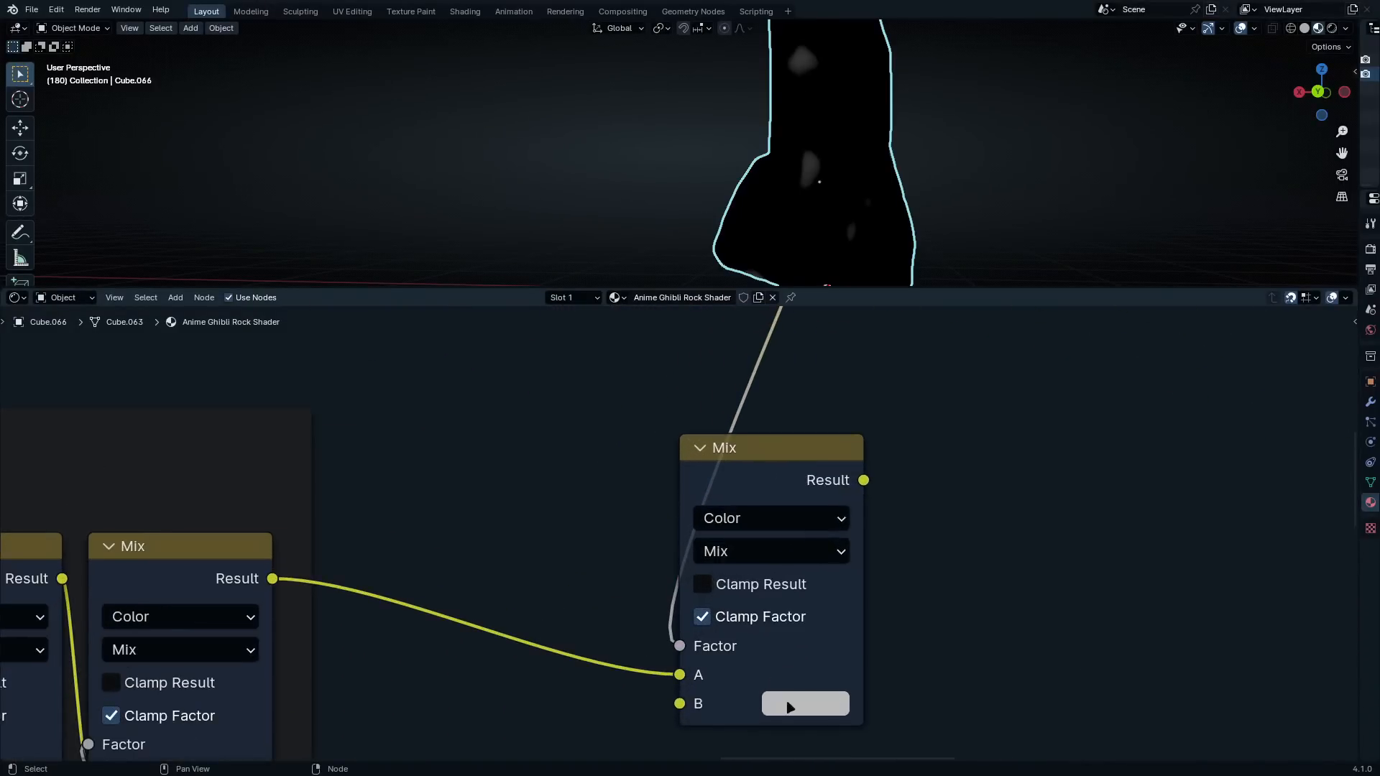
click(790, 705)
drag(873, 422, 840, 427)
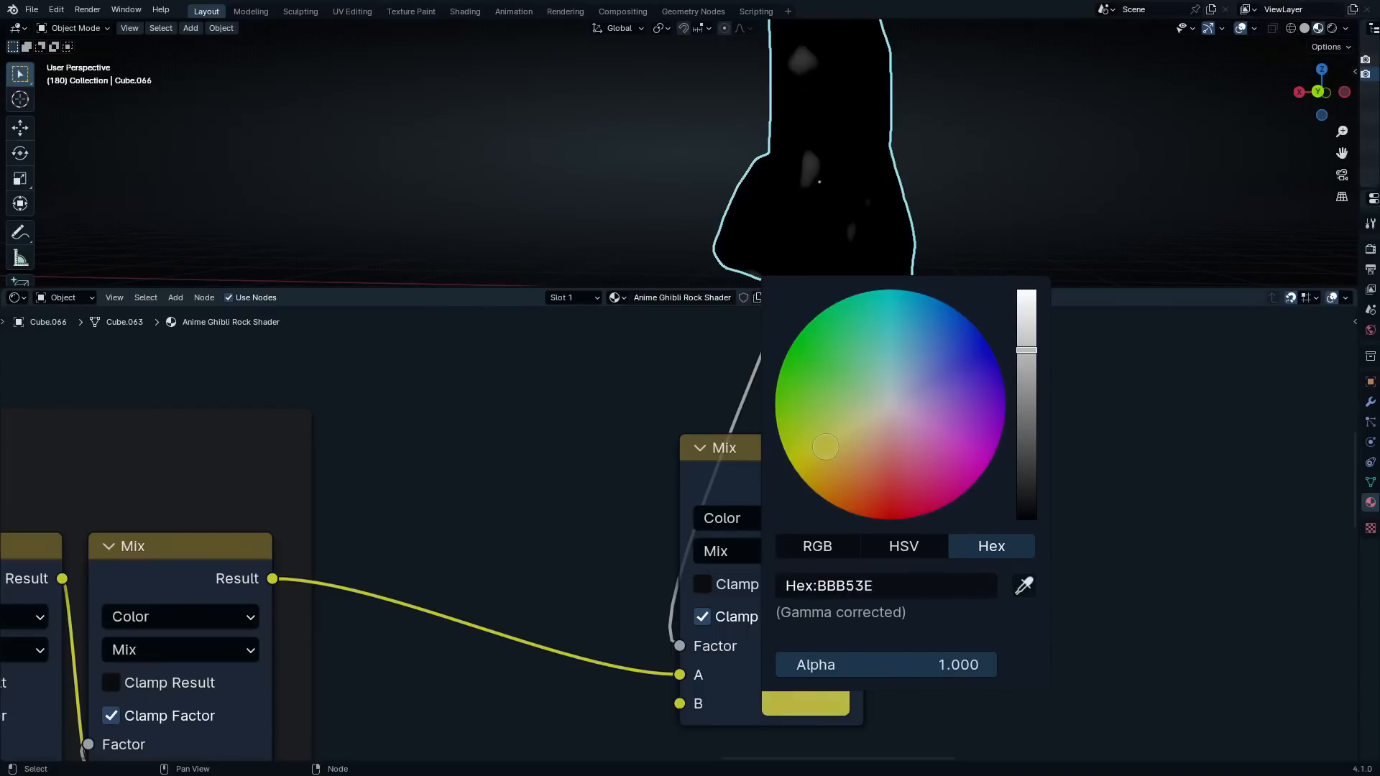
drag(1025, 350, 1026, 291)
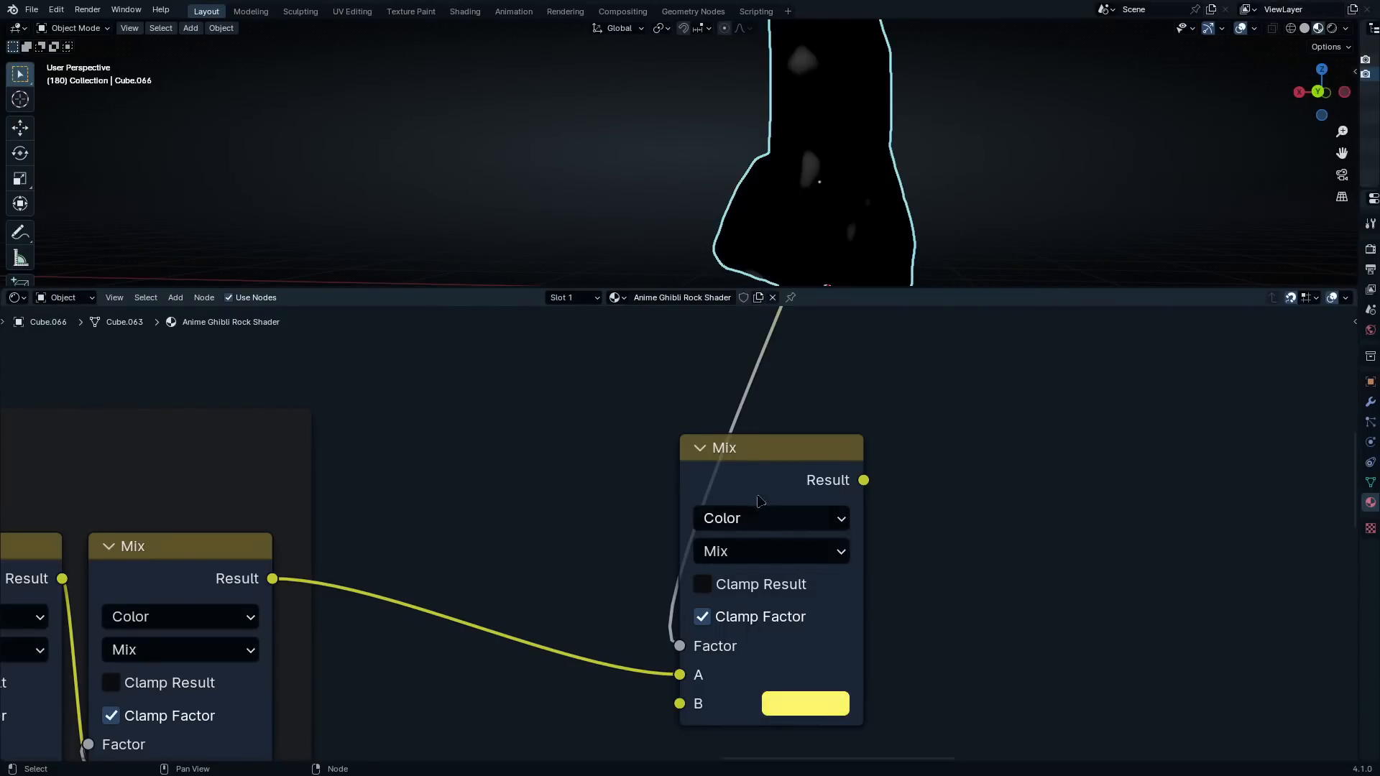
Route the yellow Mix node's Result to the material output and check the spots on the rock
shift+click(761, 489)
ctrl+shift+click(761, 488)
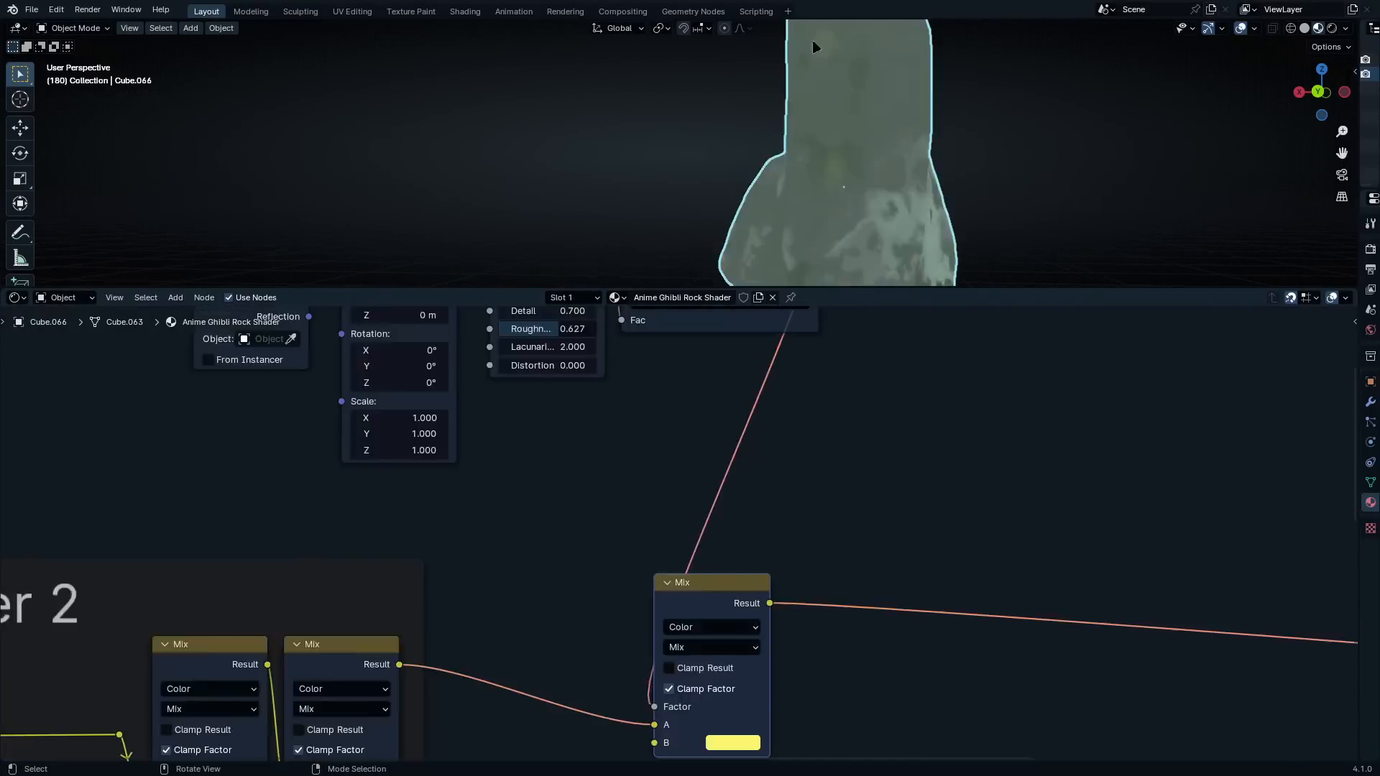
shift+middle_drag(812, 41, 766, 208)
scroll(766, 209, up, 4)
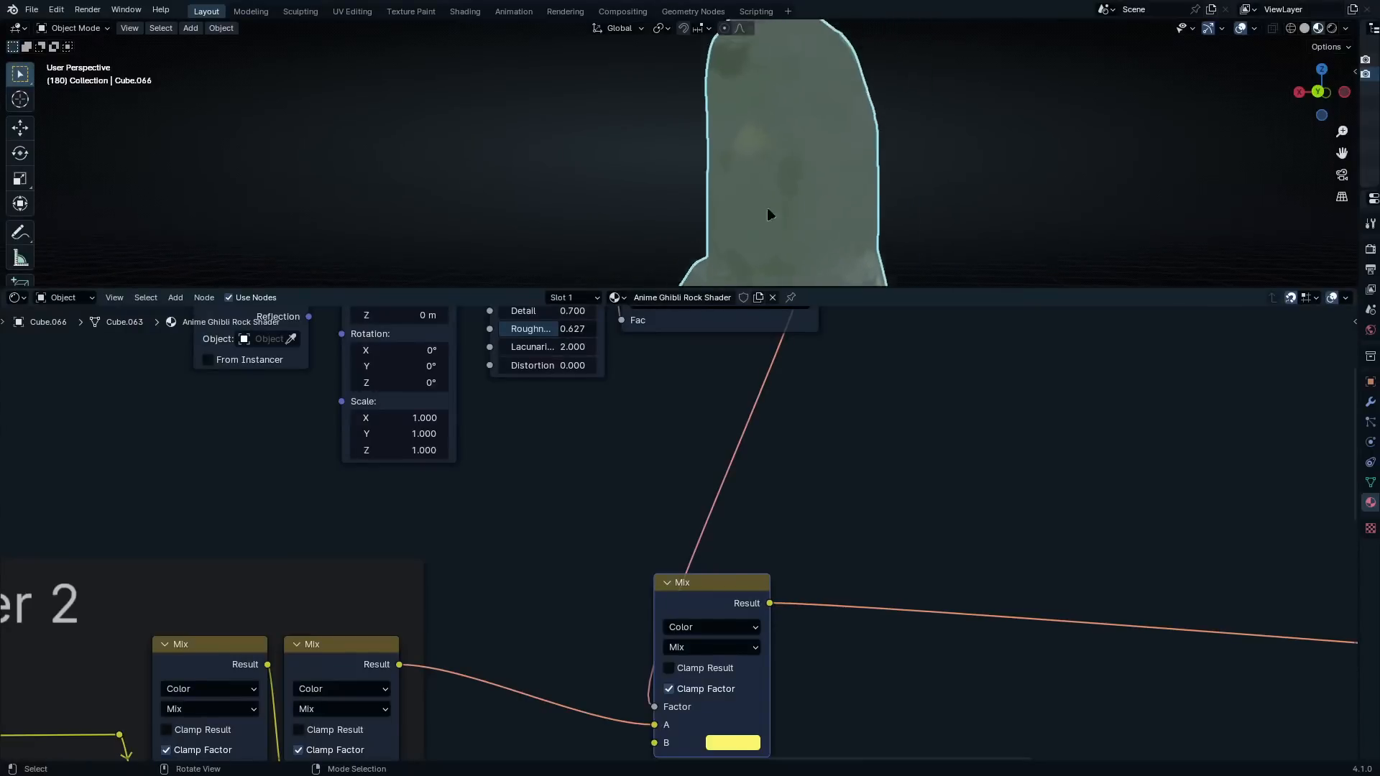
middle_drag(810, 164, 778, 159)
scroll(778, 161, down, 1)
scroll(700, 474, down, 4)
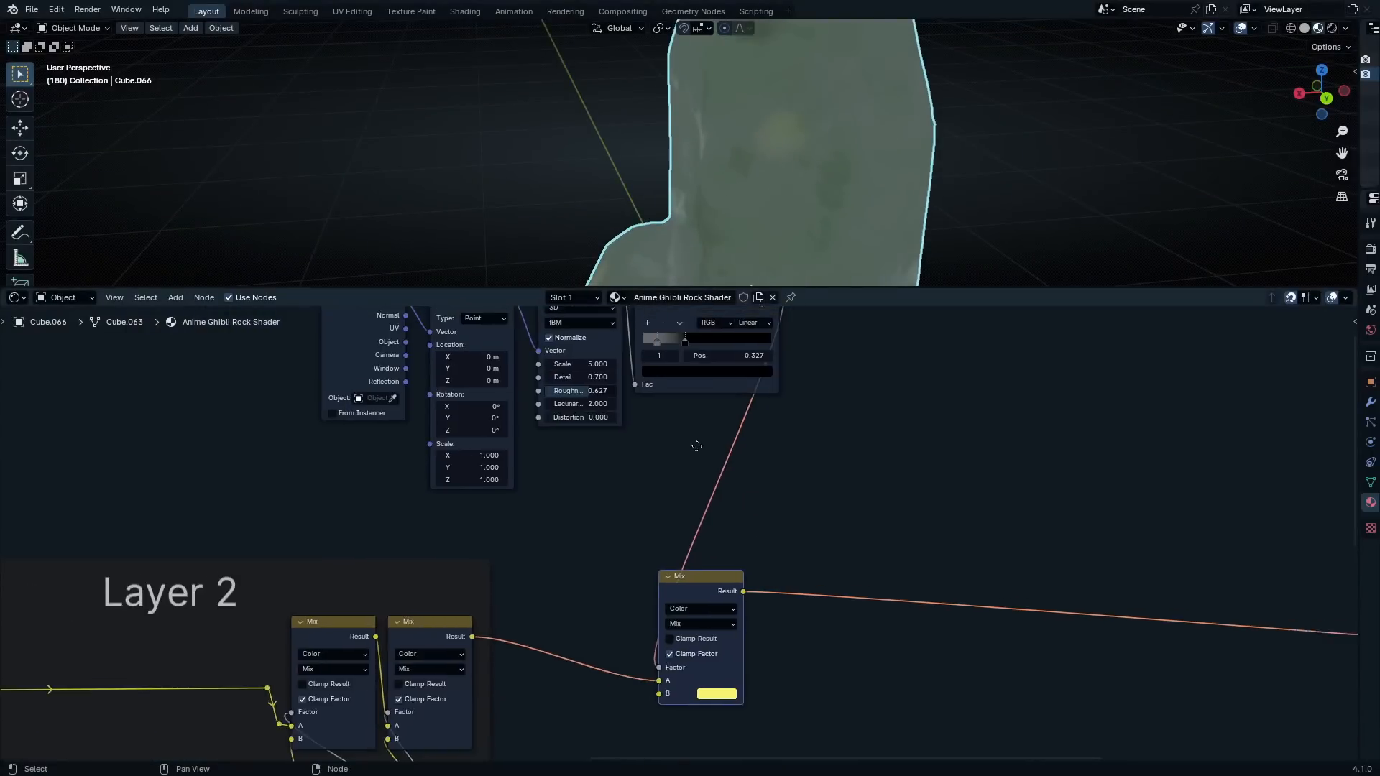
Move the black stop of the third layer's Color Ramp to position 0.314
scroll(726, 324, up, 4)
drag(699, 502, 708, 502)
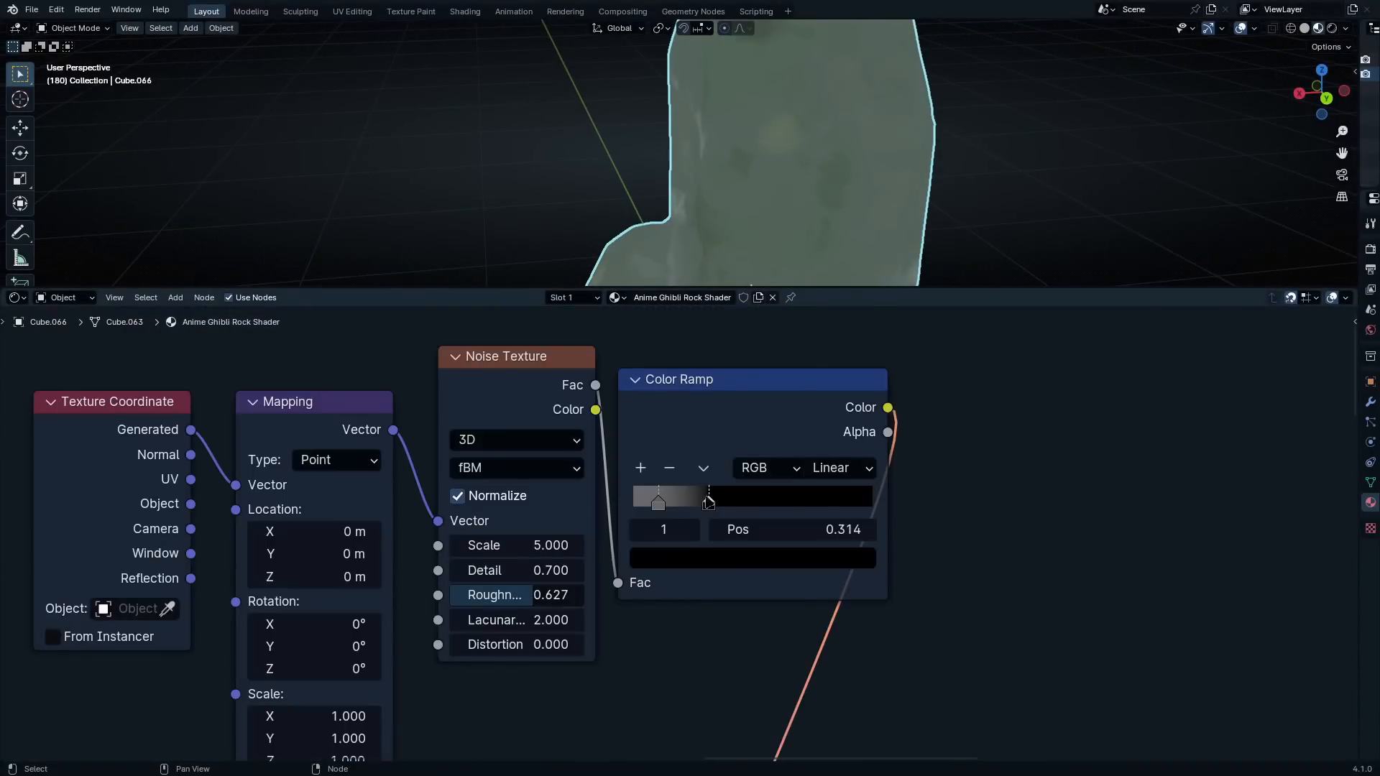
scroll(862, 147, down, 3)
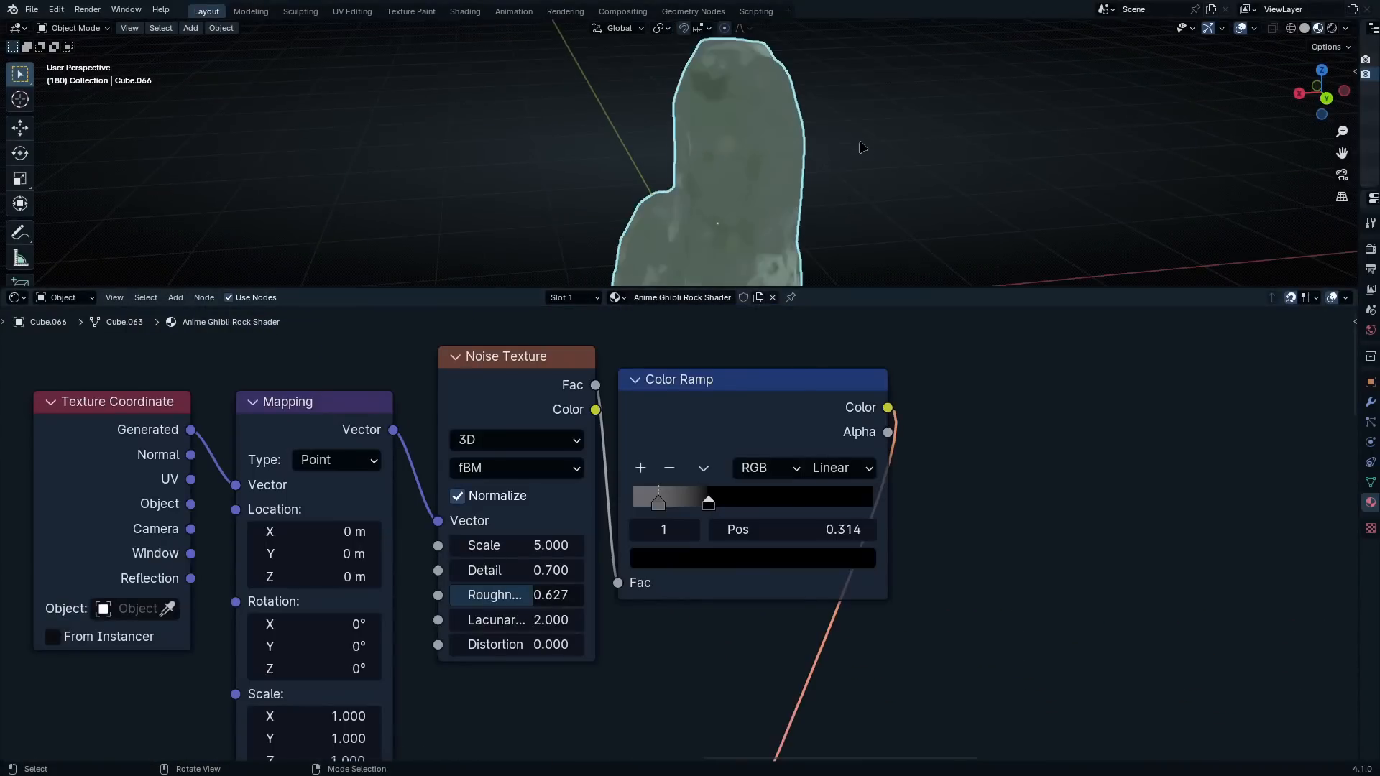
Examine the yellow spots on the rock from several sides, including its underside
middle_drag(783, 143, 897, 163)
scroll(672, 202, up, 4)
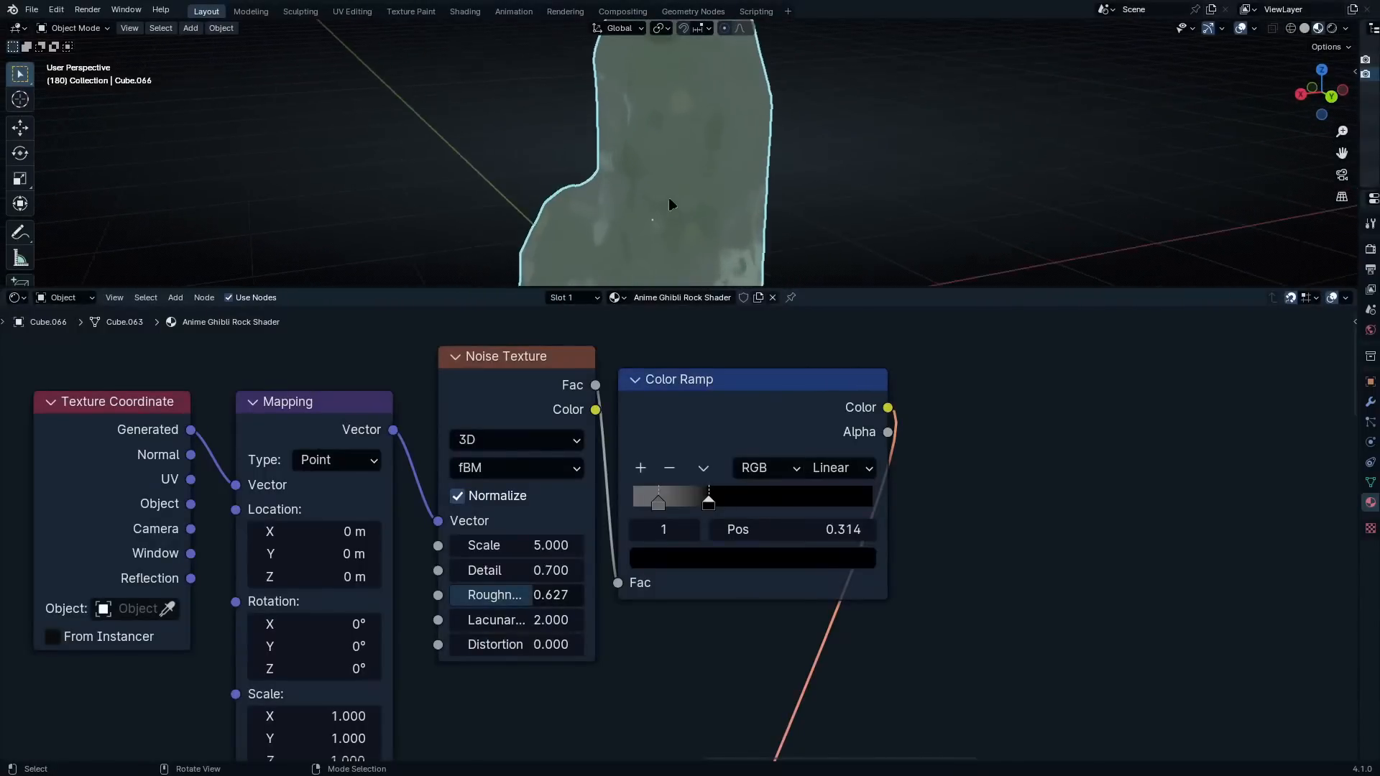
shift+middle_drag(699, 219, 783, 81)
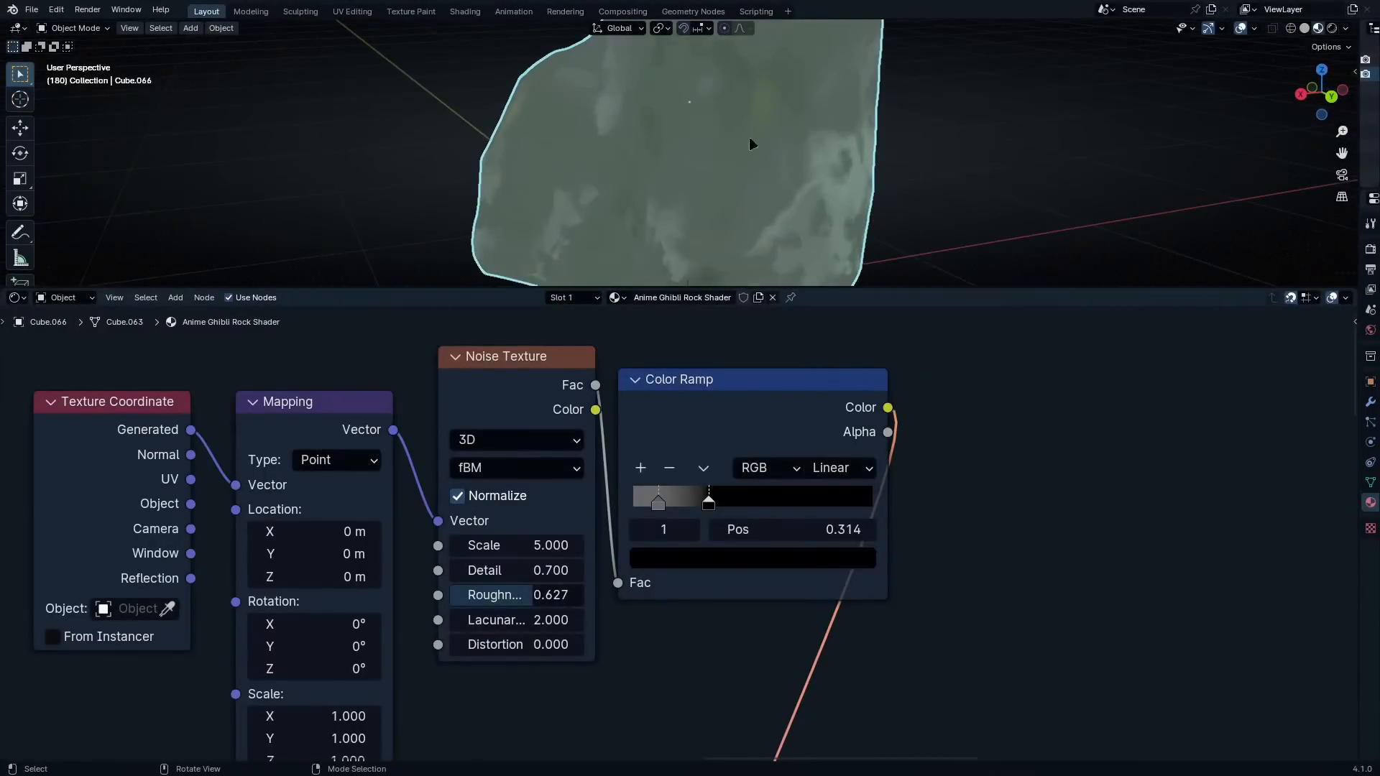
middle_drag(751, 143, 791, 261)
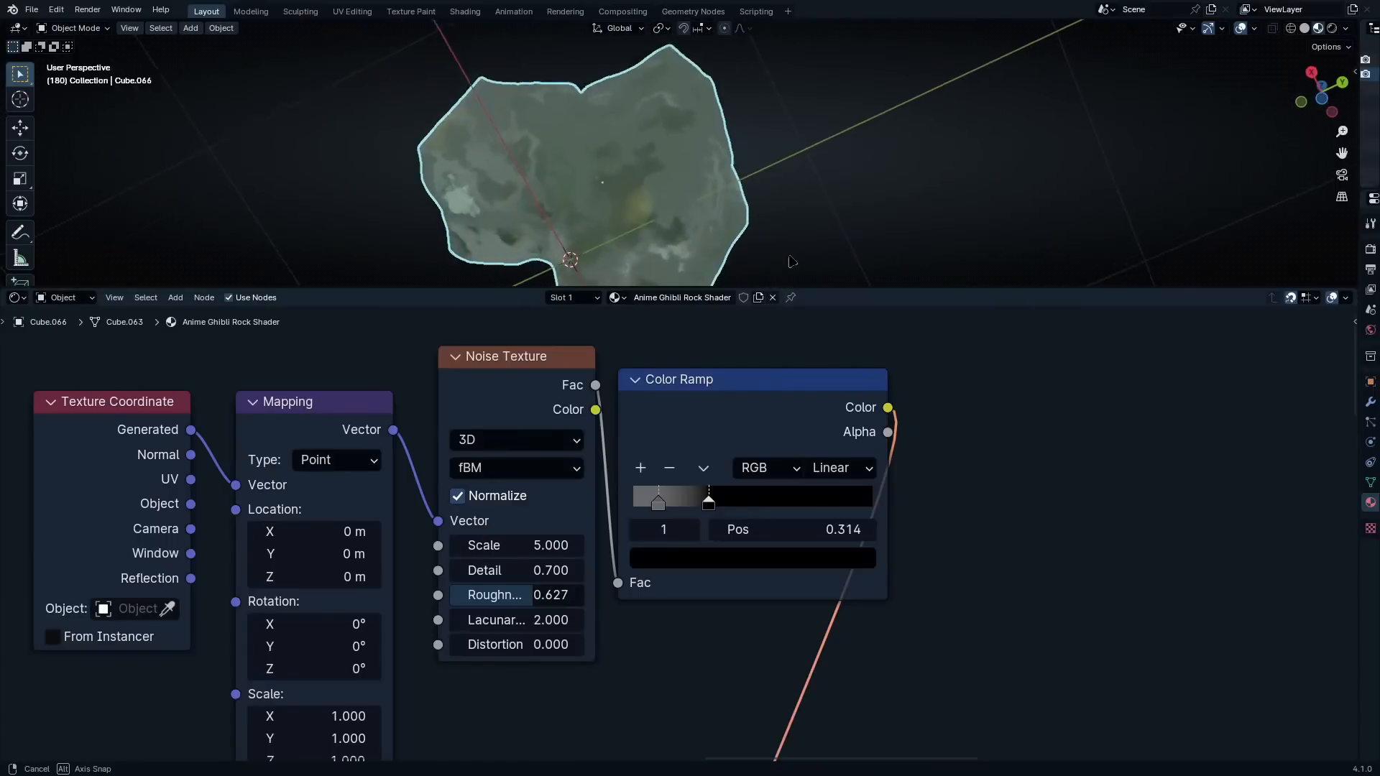
scroll(626, 204, up, 4)
scroll(755, 157, down, 4)
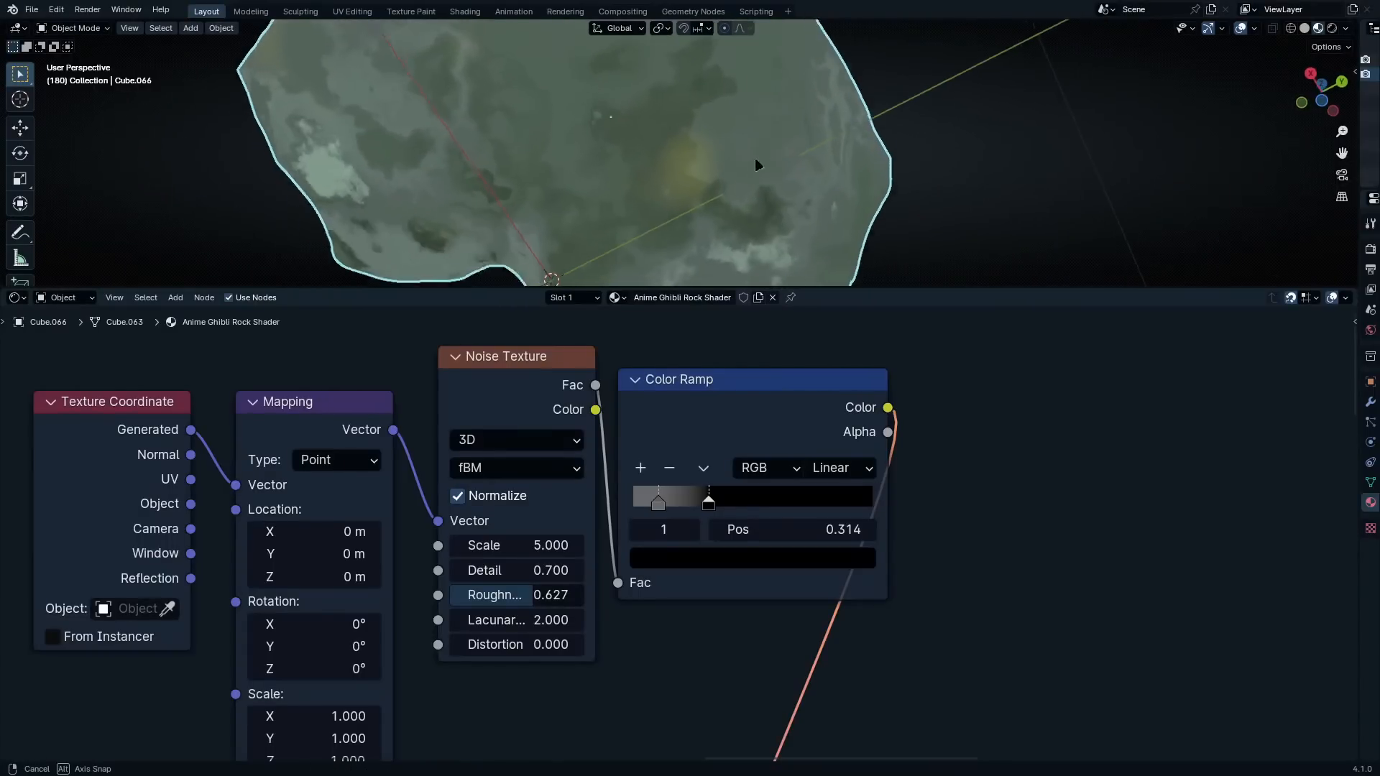
middle_drag(696, 200, 805, 176)
Try a different Scale on the third layer's Noise Texture, cancel the change, and view another side of the rock
scroll(535, 537, up, 1)
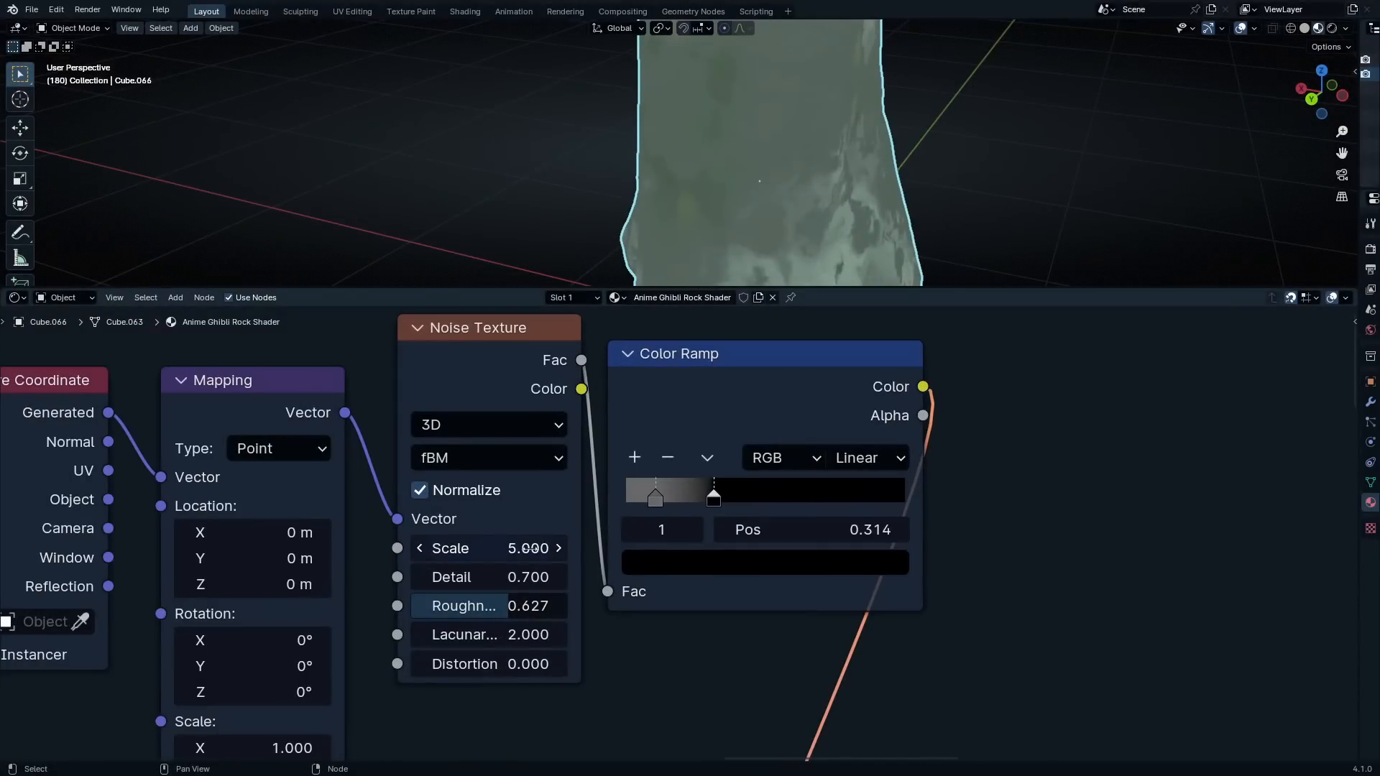
drag(526, 549, 569, 539)
key(Escape)
scroll(797, 240, down, 4)
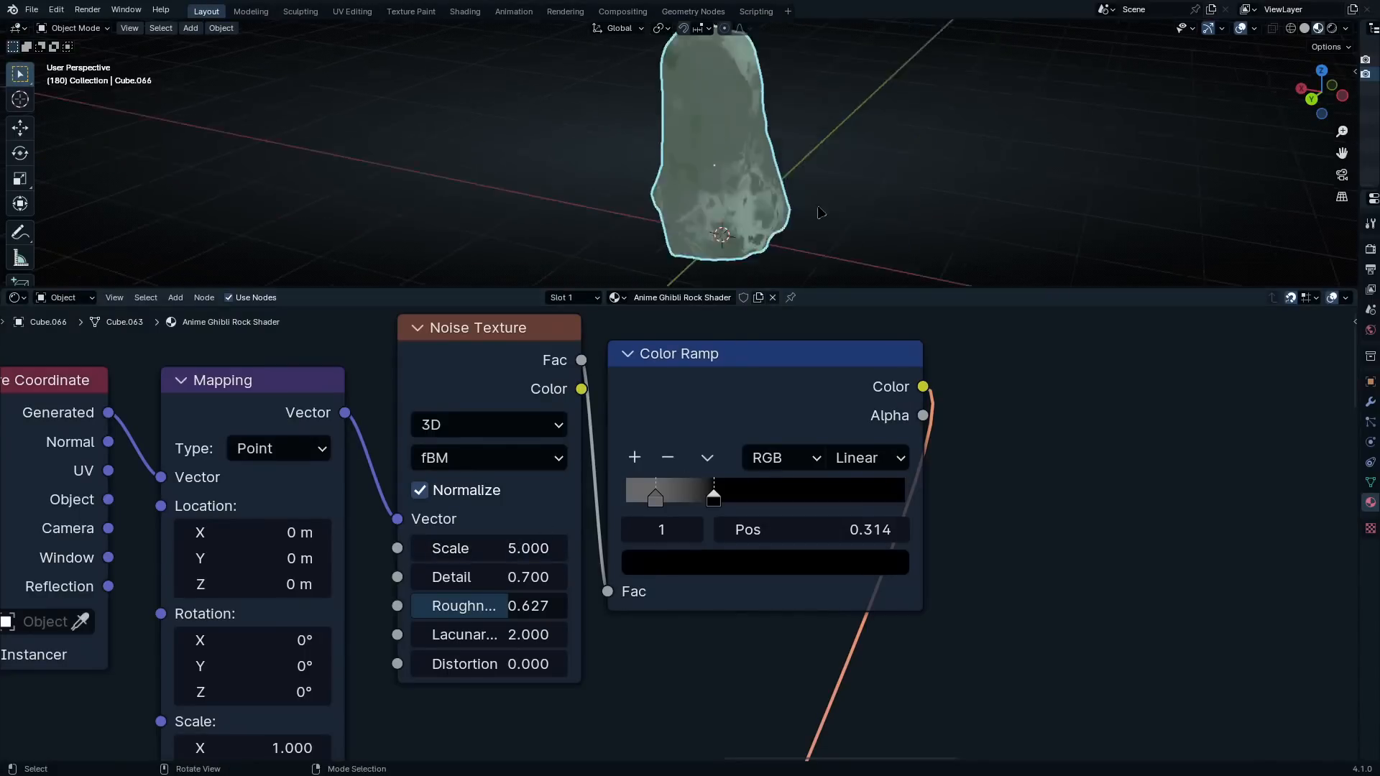
middle_drag(822, 213, 765, 188)
scroll(686, 533, down, 11)
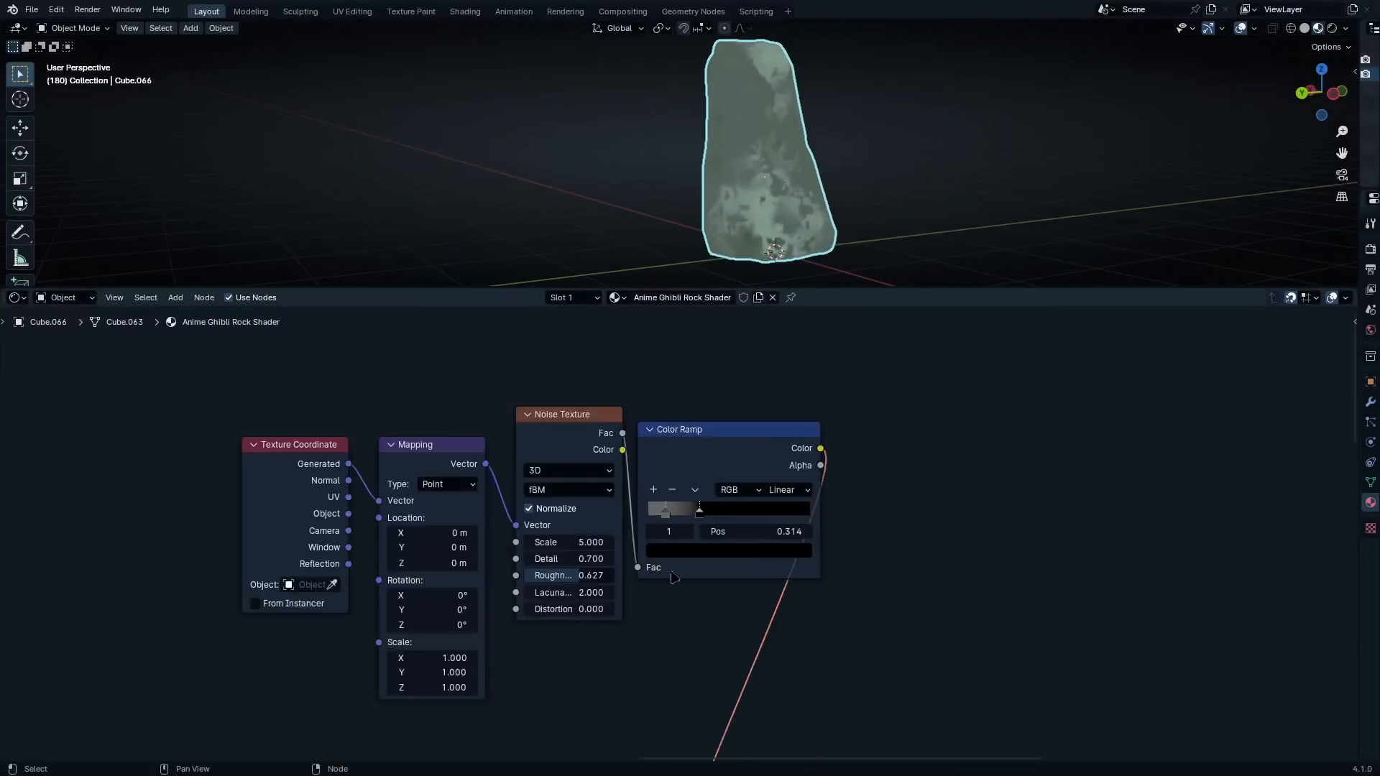
Move the yellow Mix node up so it sits directly beneath the third layer's Color Ramp
middle_drag(587, 608, 726, 498)
scroll(684, 430, up, 2)
middle_drag(812, 400, 814, 481)
scroll(772, 473, down, 4)
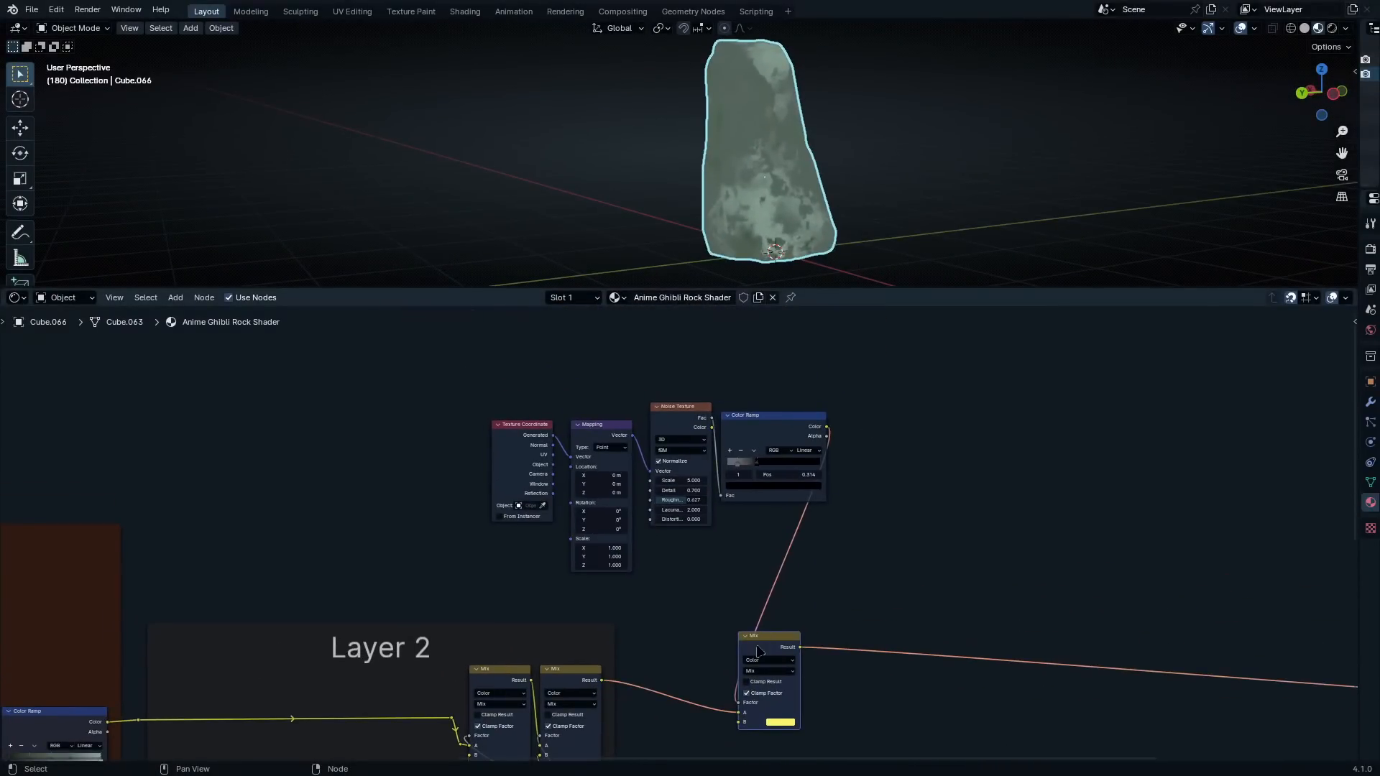
drag(758, 651, 776, 527)
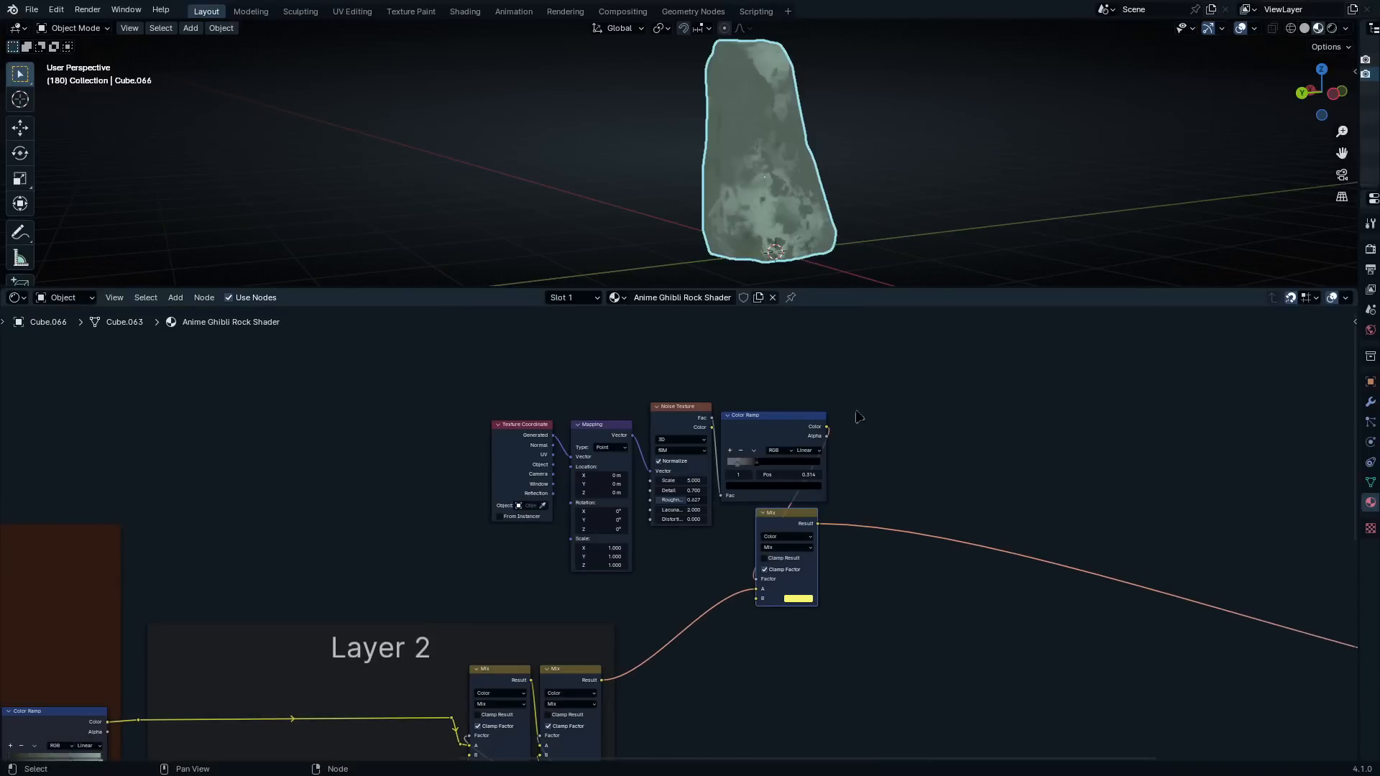
Group the layer's texture, ramp and Mix nodes in a frame labelled "Yellow Spots / Layer 3"
drag(886, 311, 451, 572)
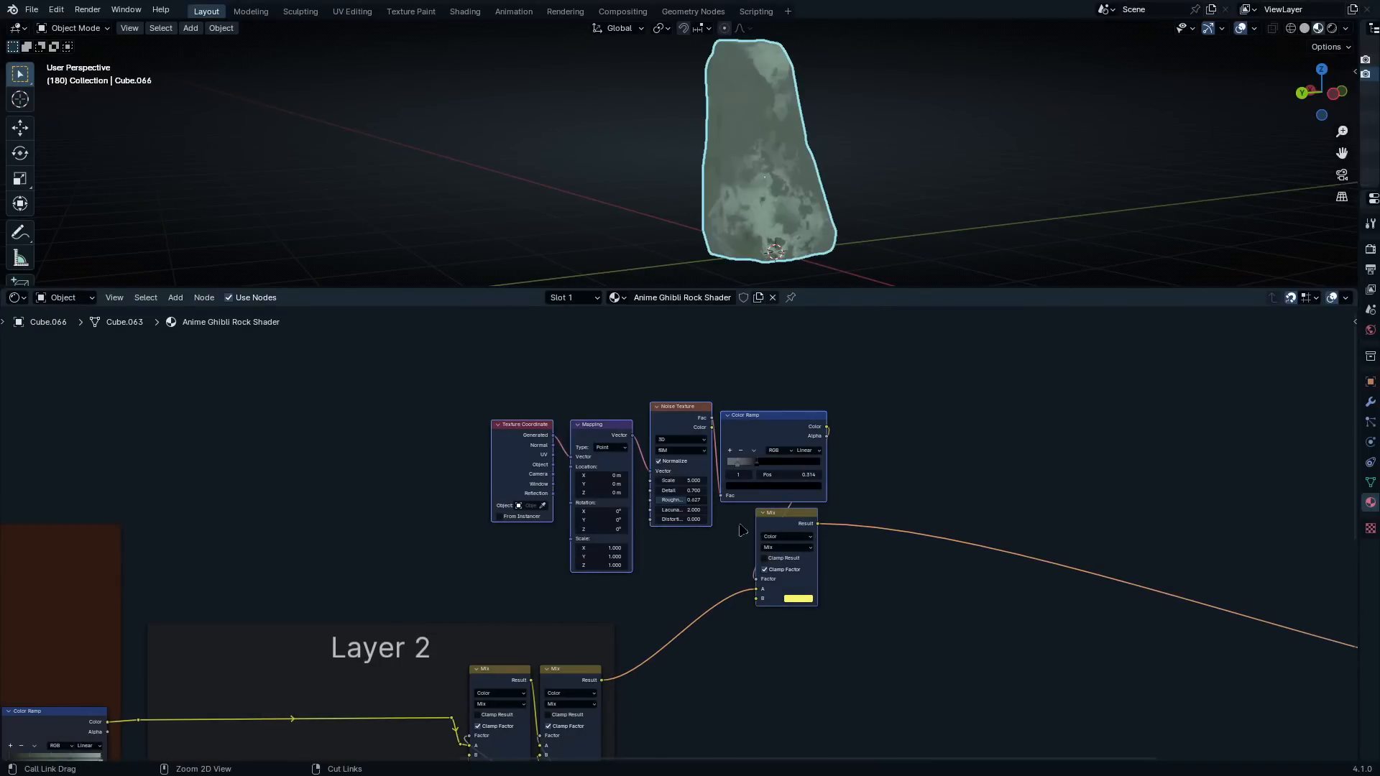
key(ctrl+j)
drag(718, 391, 723, 388)
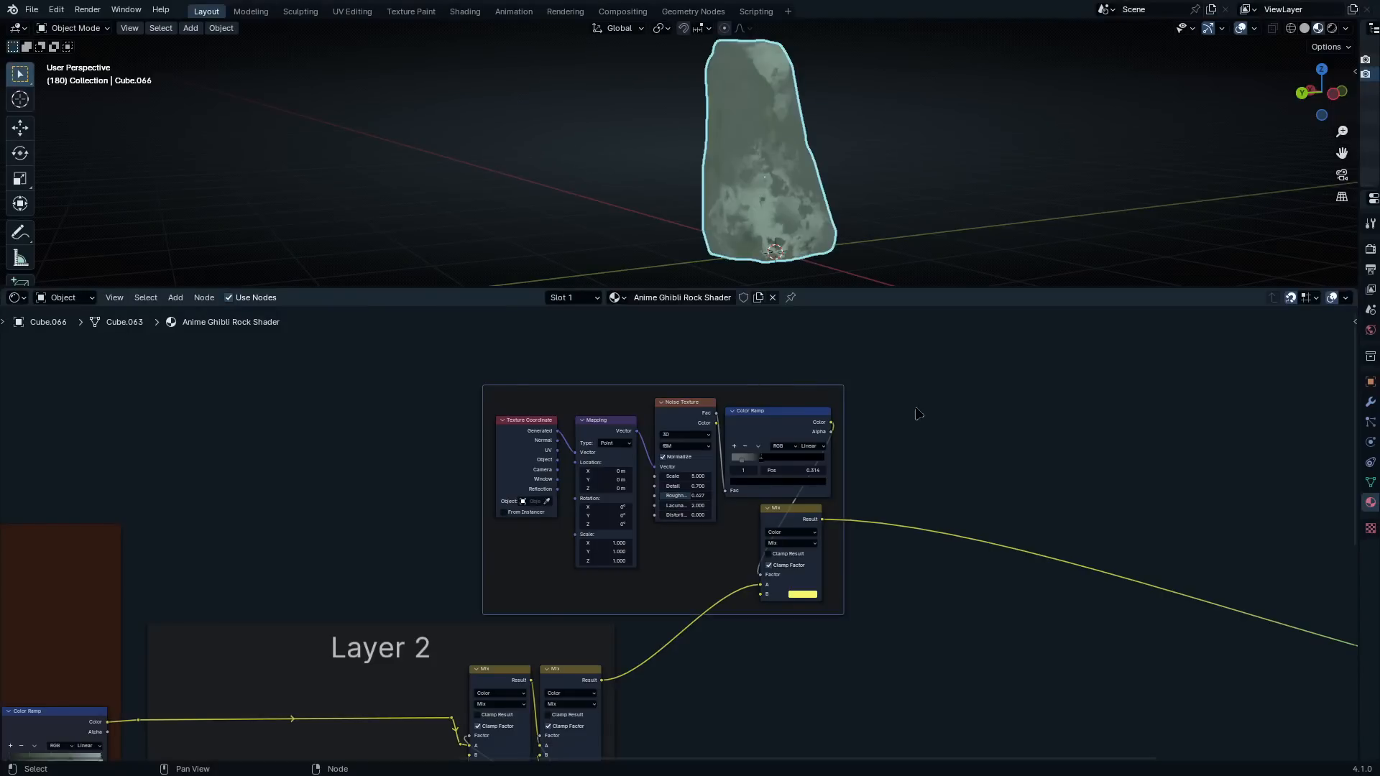
key(F2)
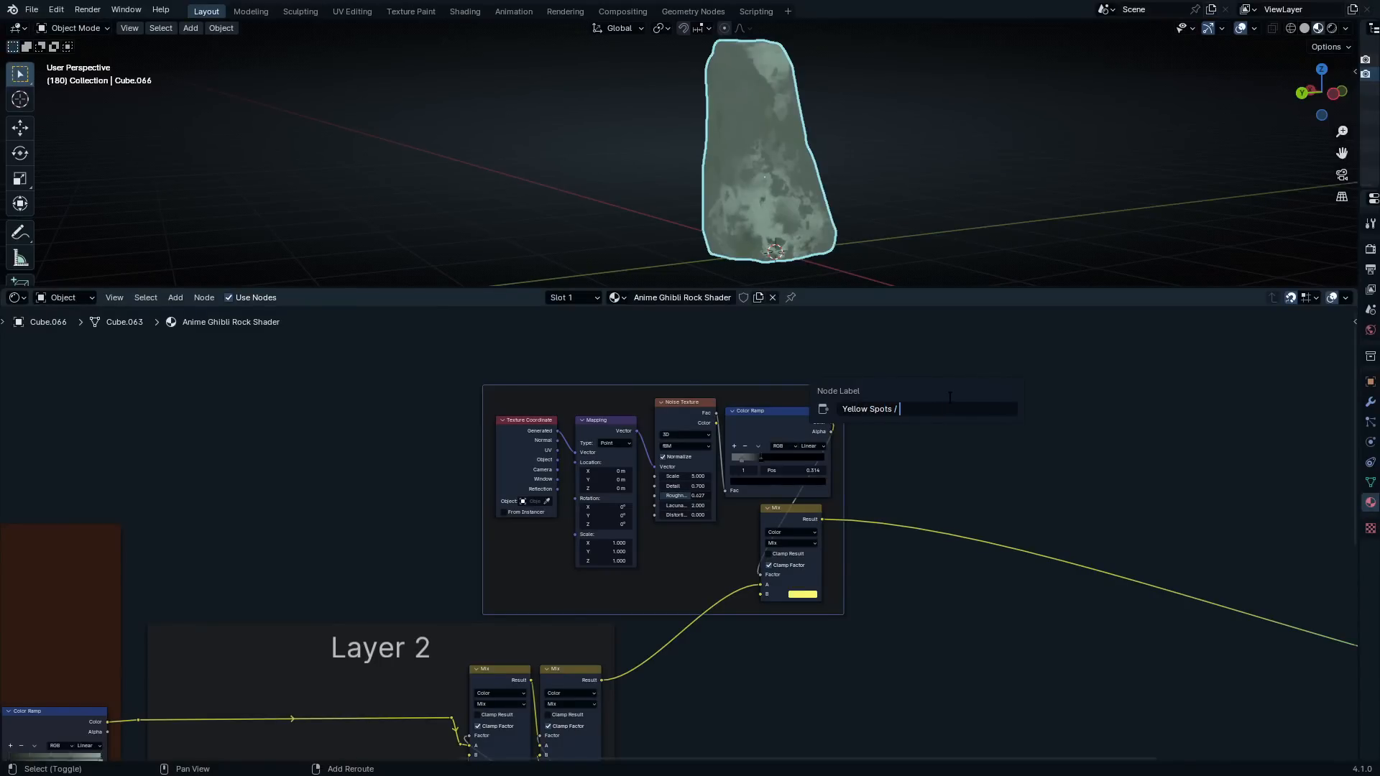
key(Return)
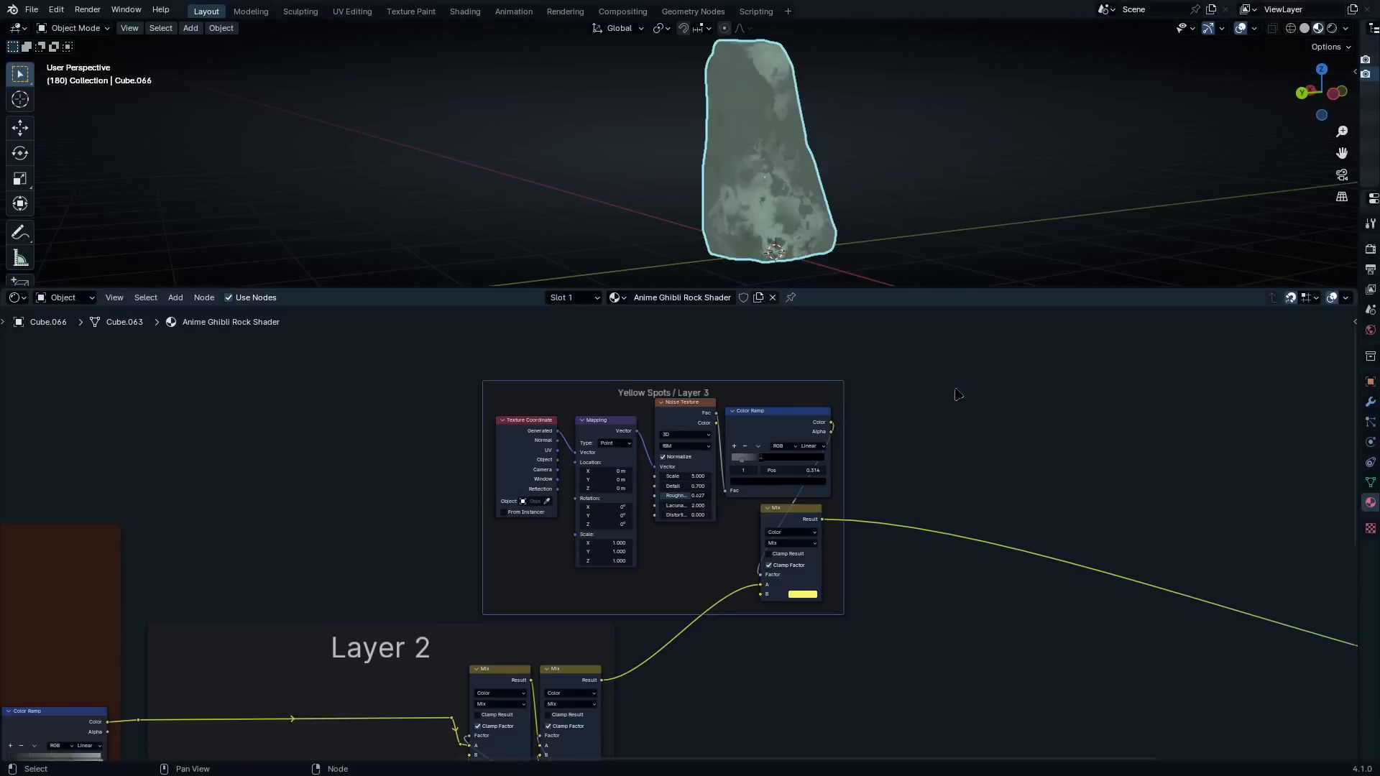
Set the label size of the "Yellow Spots / Layer 3" frame to 64 and nudge the frame up slightly
key(n)
drag(1264, 472, 1315, 471)
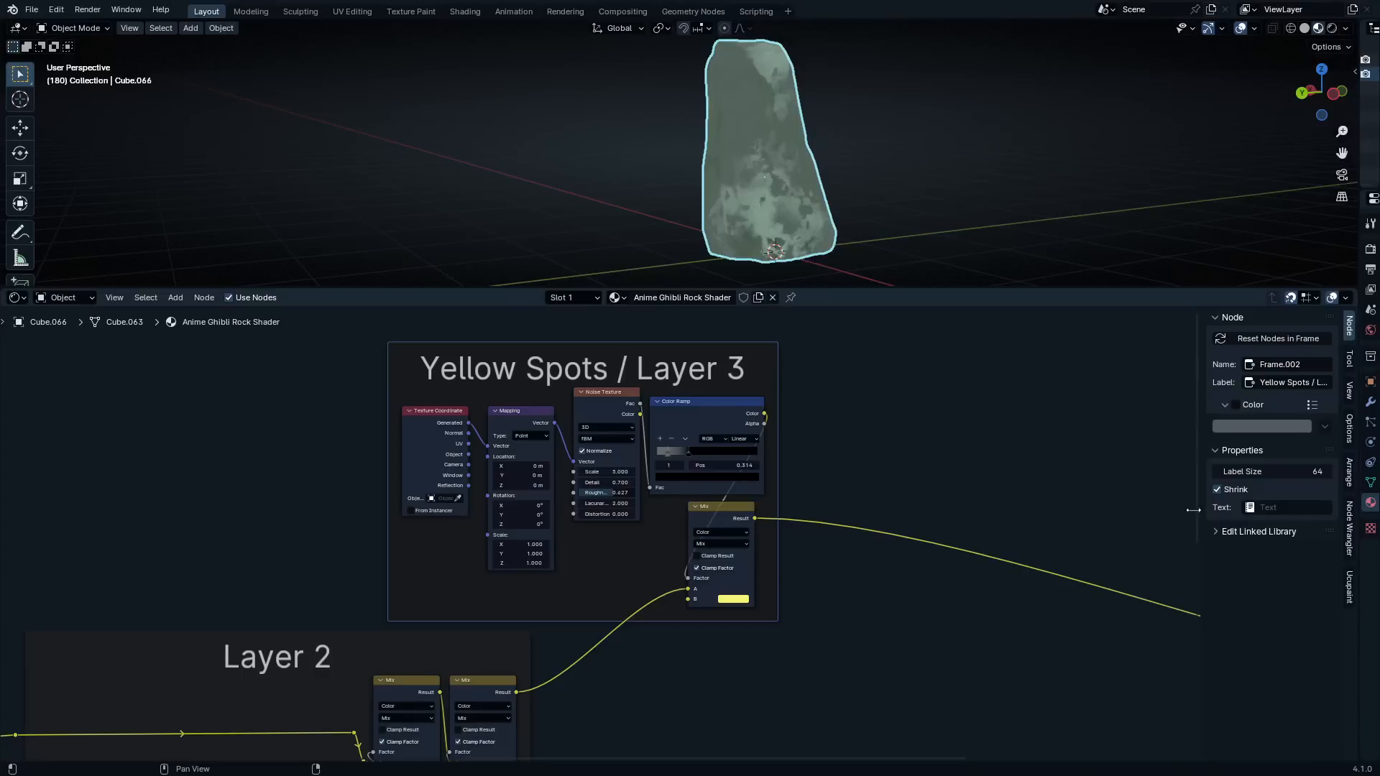
drag(648, 350, 648, 344)
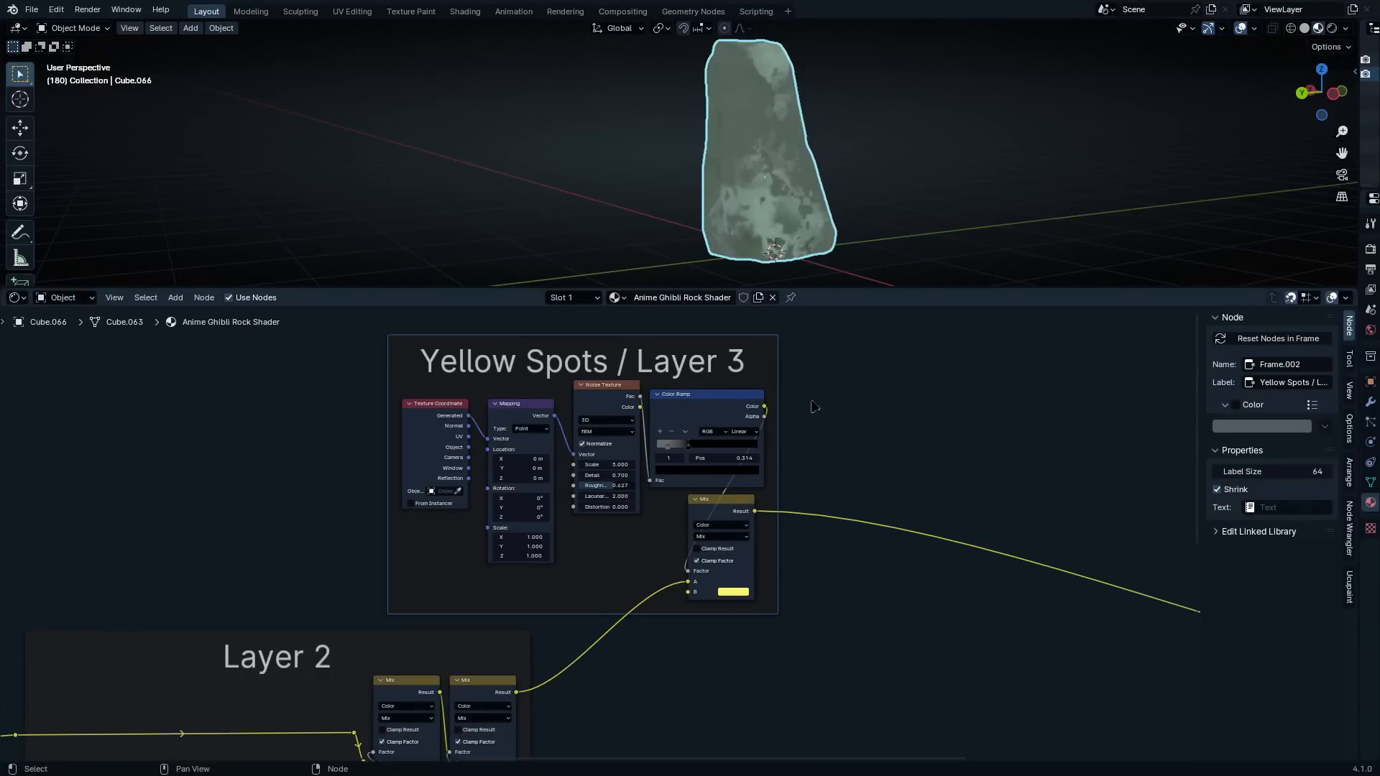
Move the Principled BSDF and Material Output nodes farther away from the layer 3 frame to make room
middle_drag(705, 395, 664, 459)
scroll(917, 526, down, 7)
middle_drag(915, 546, 724, 473)
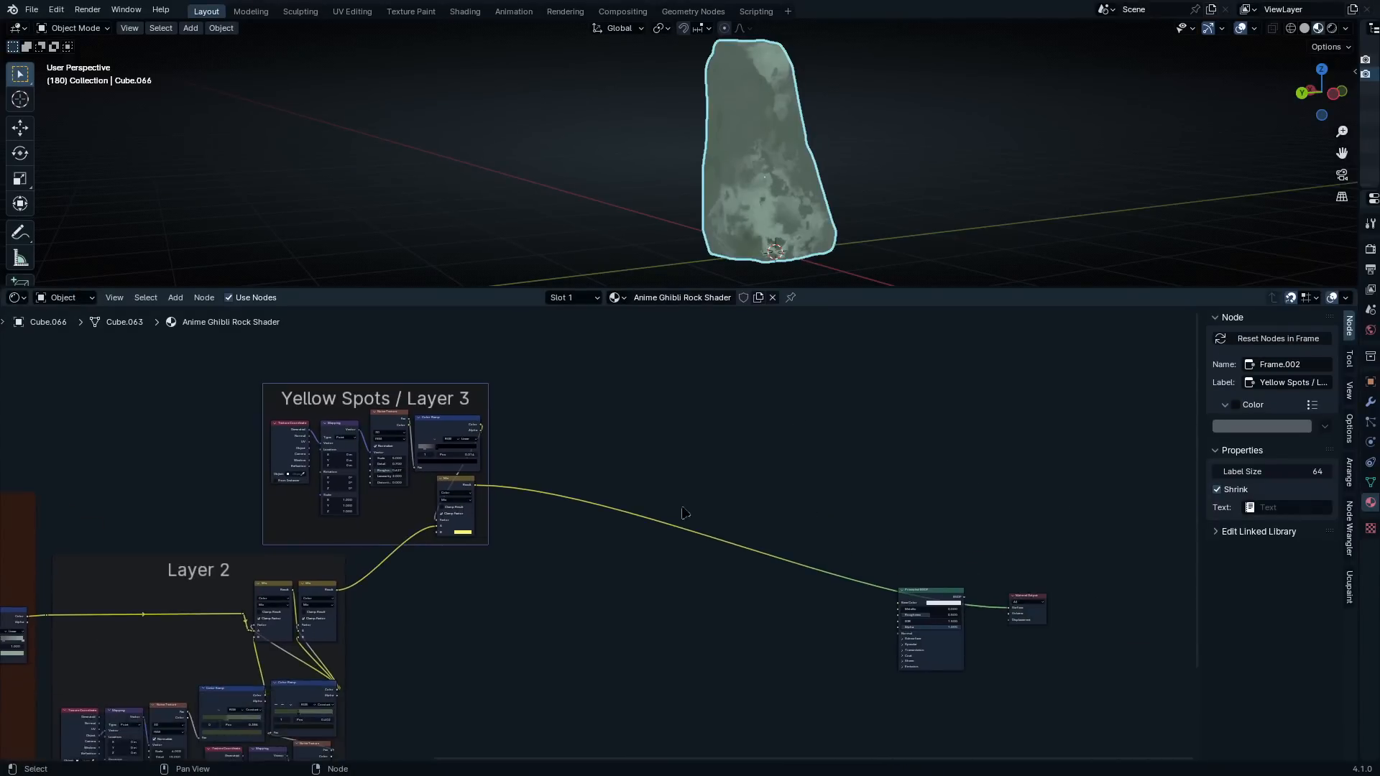
scroll(738, 540, up, 3)
middle_drag(962, 530, 621, 404)
drag(616, 379, 861, 576)
key(g)
click(1150, 582)
middle_drag(261, 360, 603, 531)
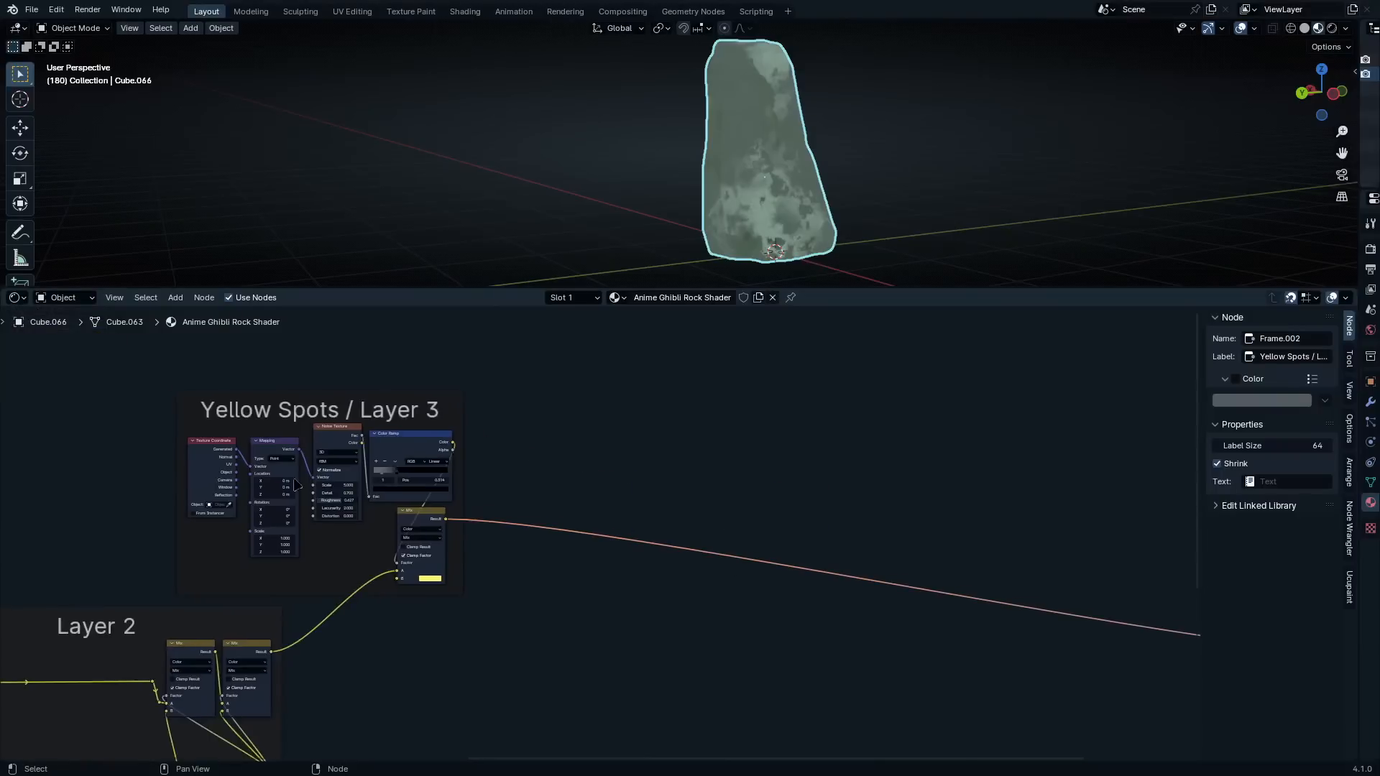
Insert a Mix Color node on the link between the yellow Mix node and the Principled BSDF
scroll(604, 531, up, 6)
scroll(568, 553, up, 1)
key(shift+a)
click(627, 474)
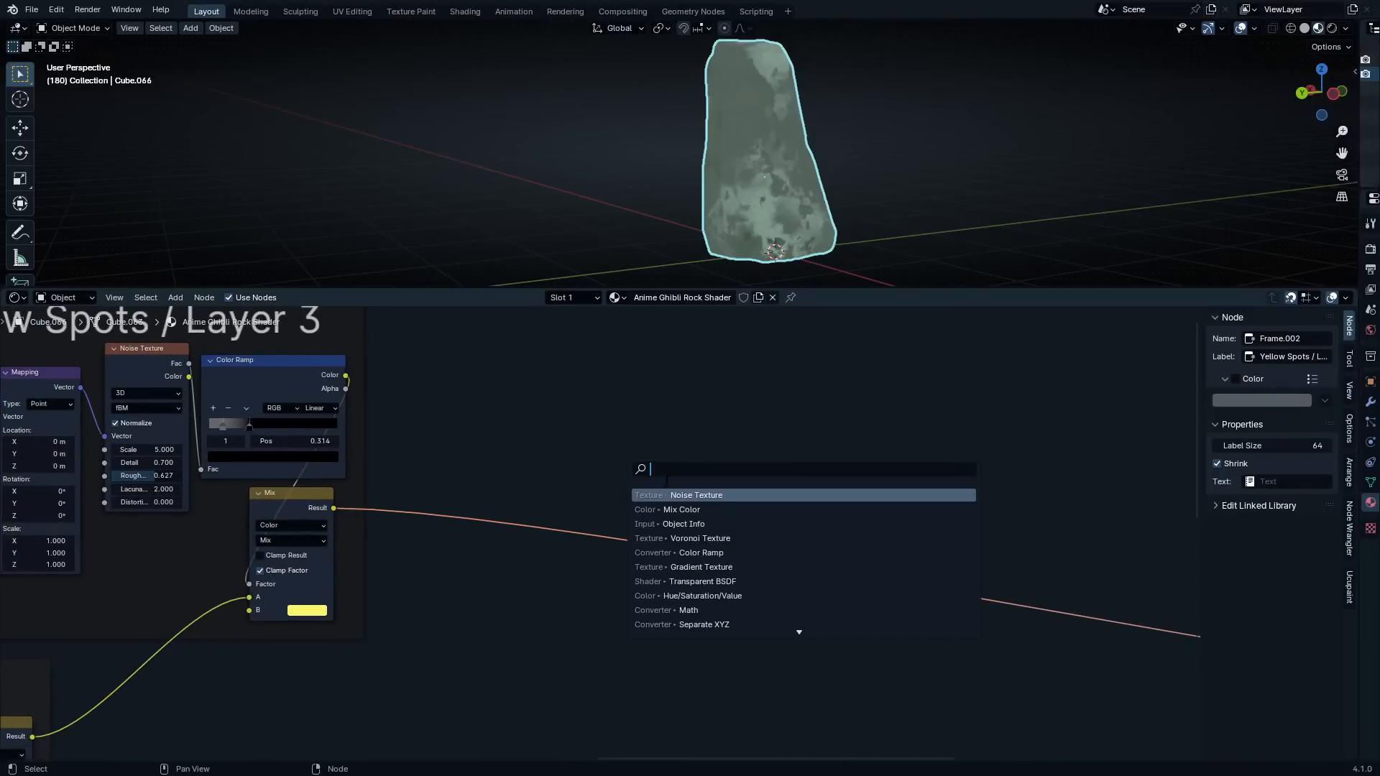
text(mix colo)
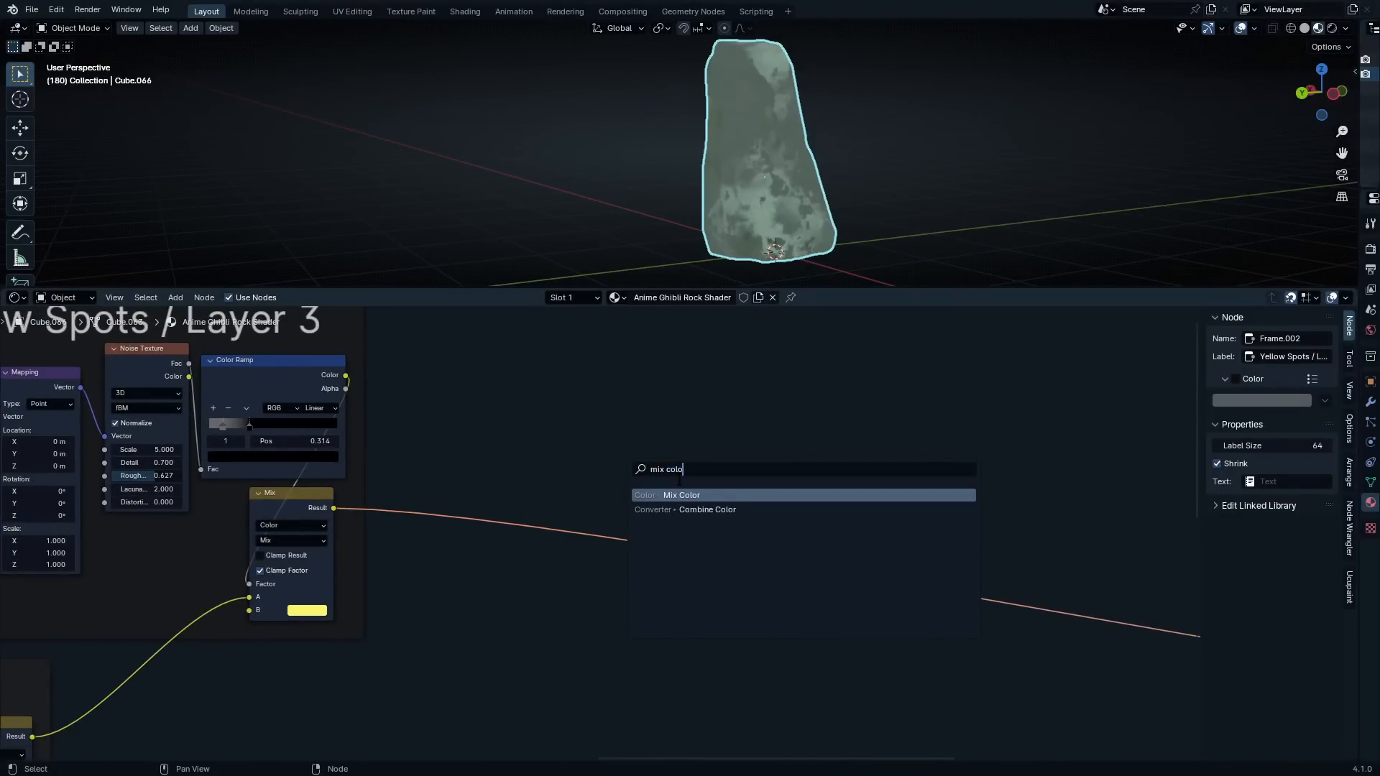
key(Return)
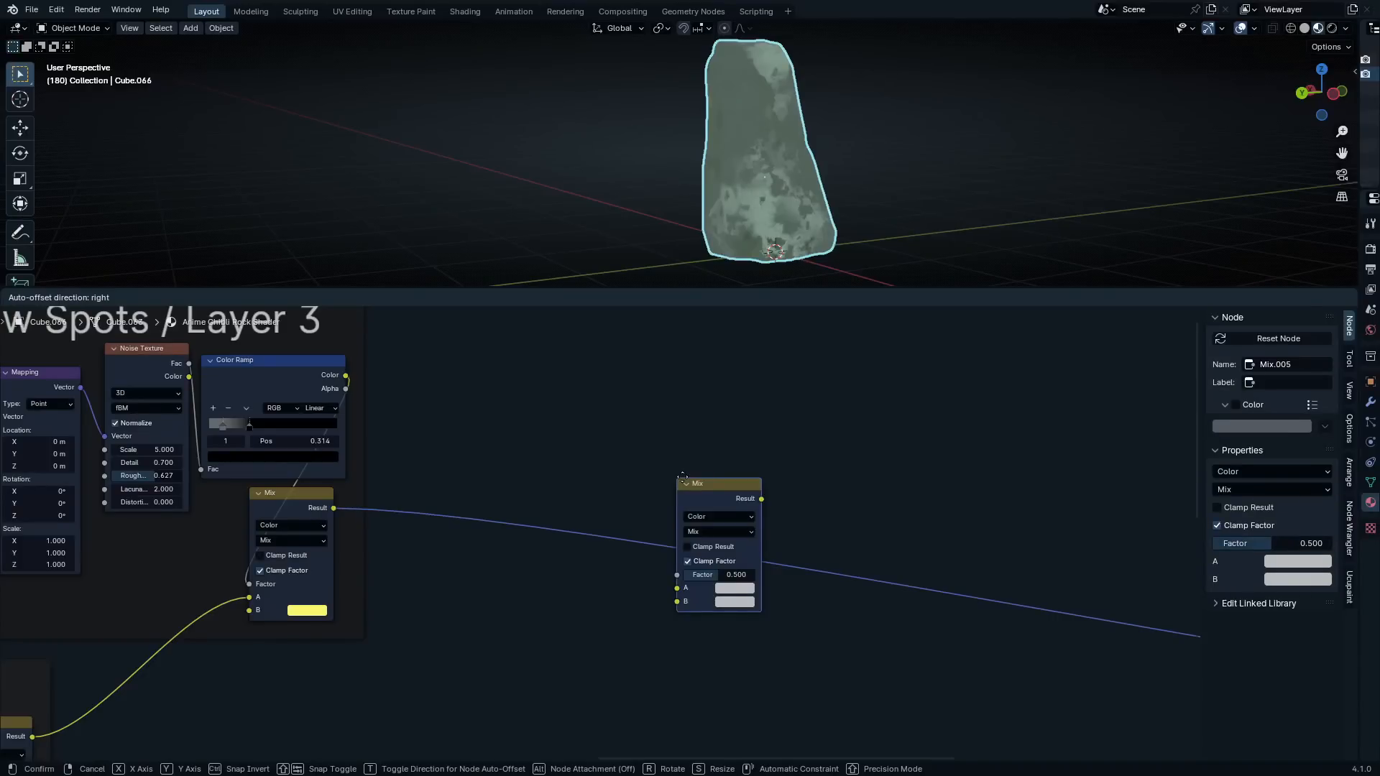
click(986, 501)
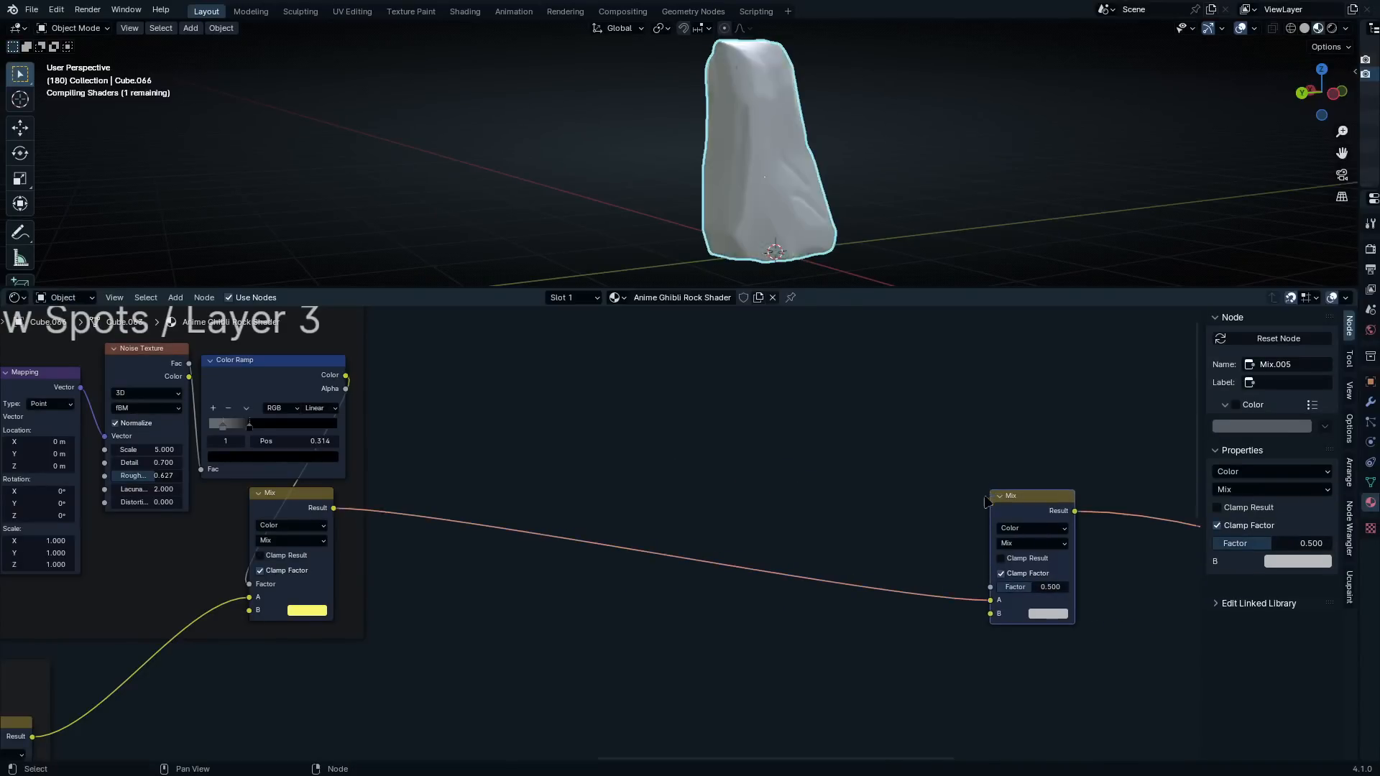
Zoom in on the rock and move the new Mix node closer to the yellow Mix node
scroll(885, 554, up, 1)
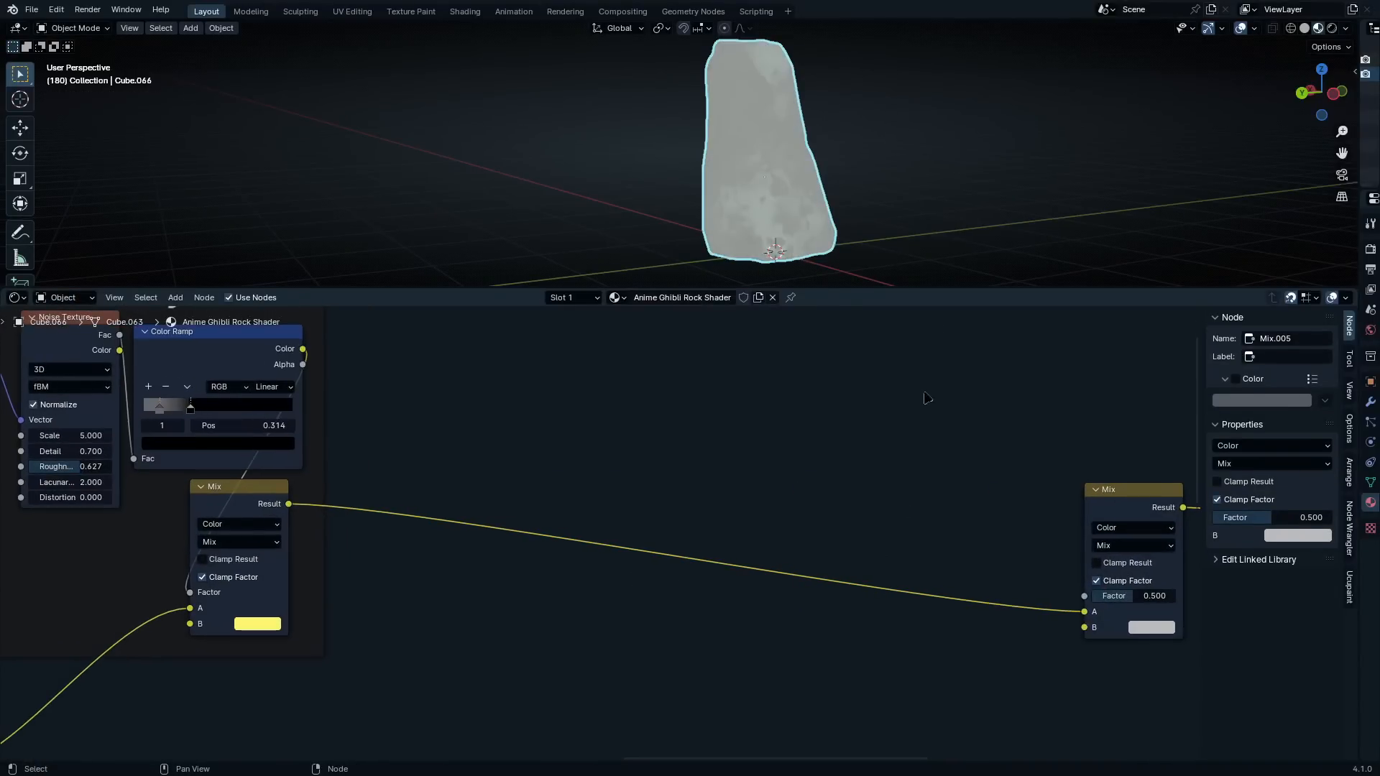
scroll(918, 191, up, 4)
shift+middle_drag(920, 191, 848, 166)
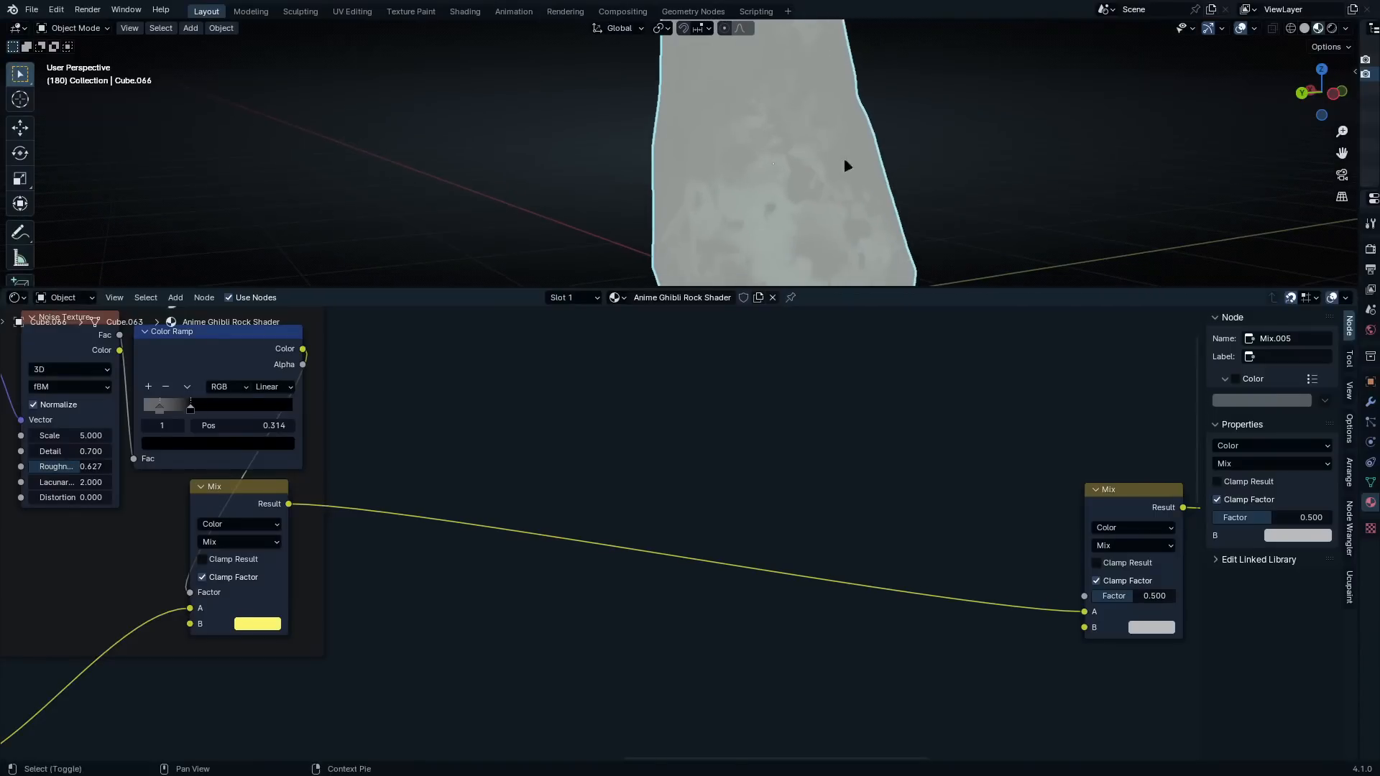
middle_drag(1010, 489, 923, 476)
drag(1032, 478, 740, 434)
scroll(775, 530, up, 1)
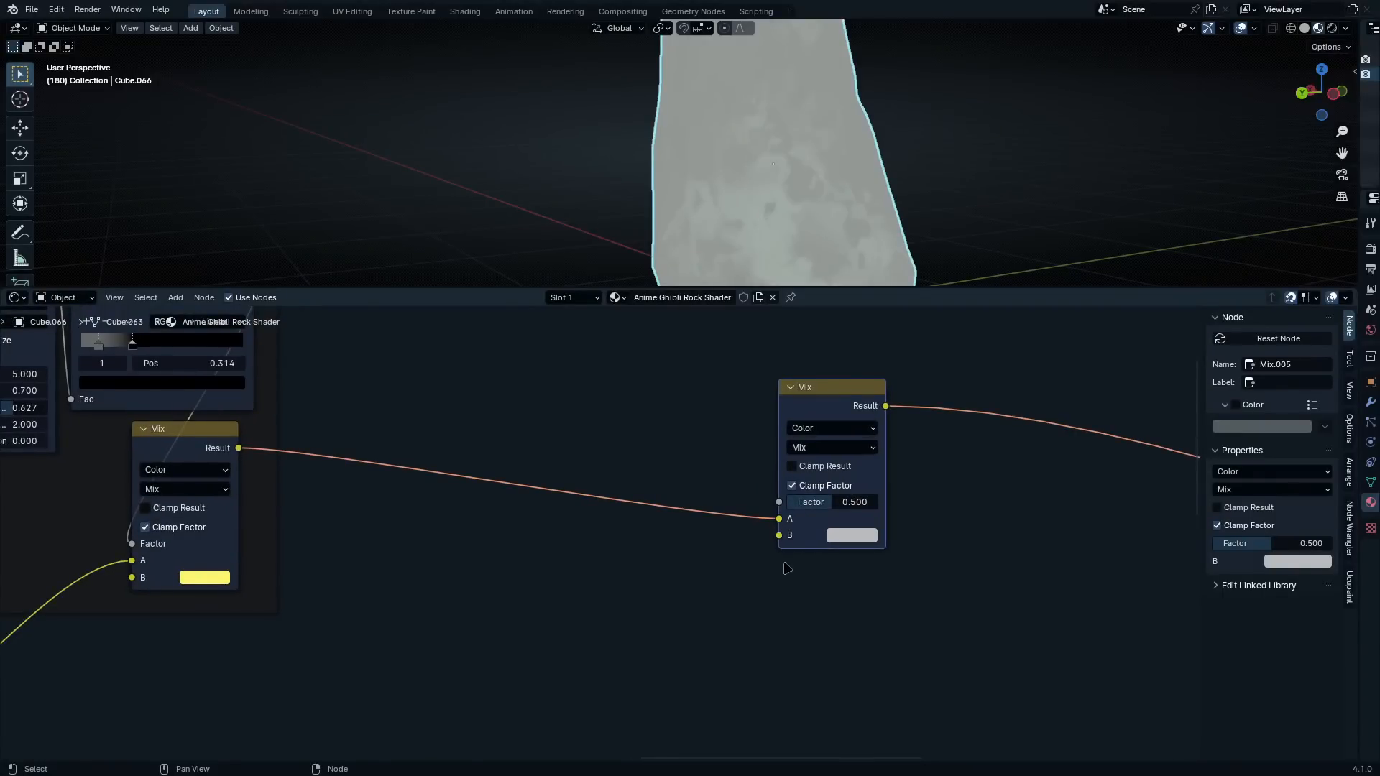
Add a Voronoi Texture below the new Mix node with its Distance output feeding the B input
middle_drag(784, 568, 834, 522)
drag(819, 473, 730, 669)
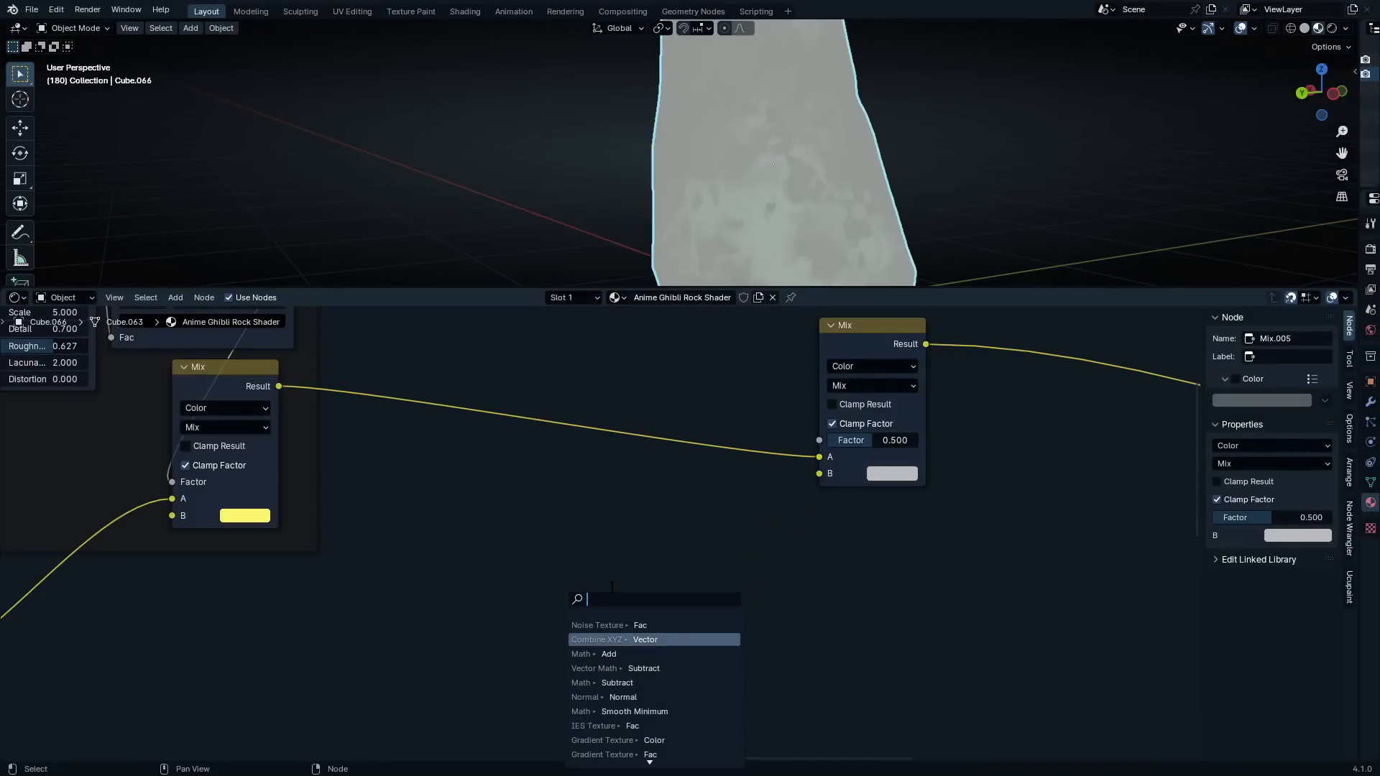
text(voro)
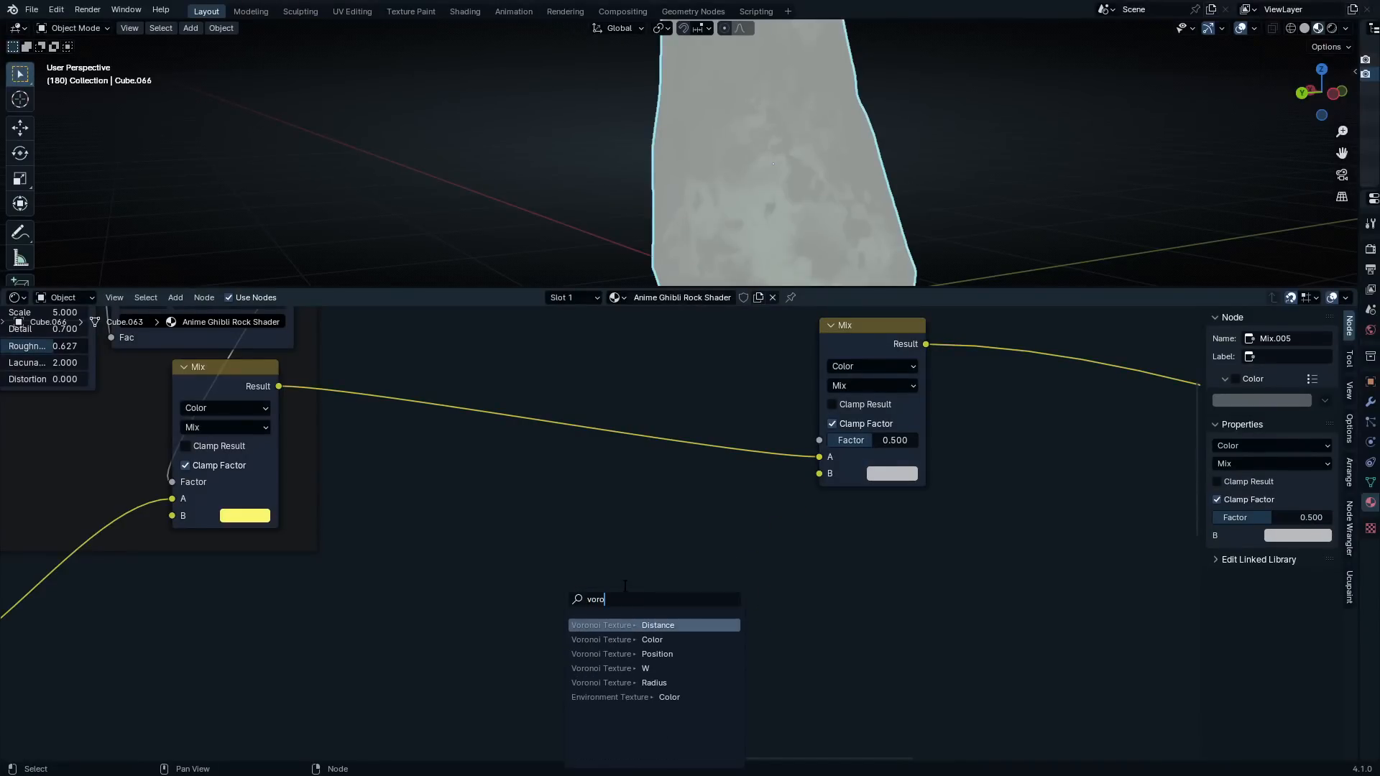
text(no)
key(Return)
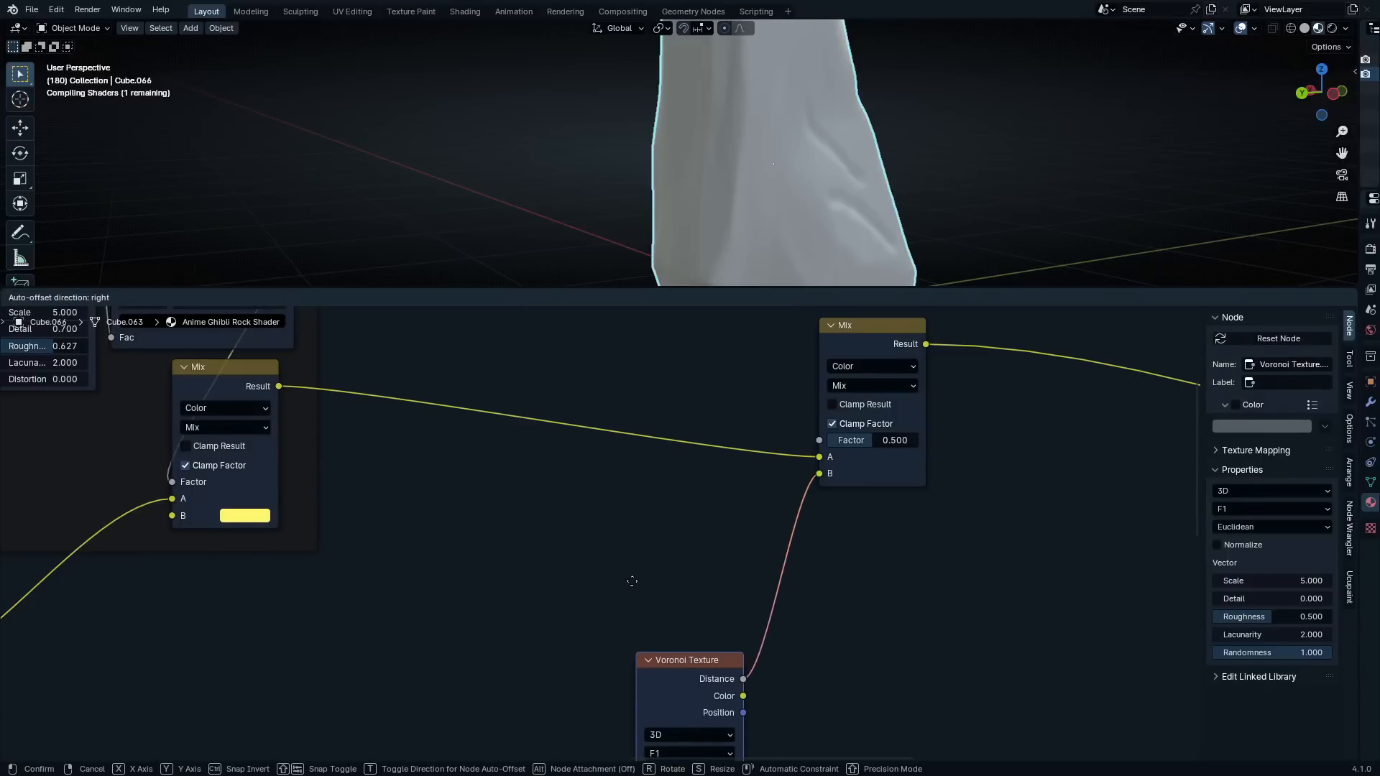
click(667, 502)
middle_drag(772, 606, 878, 467)
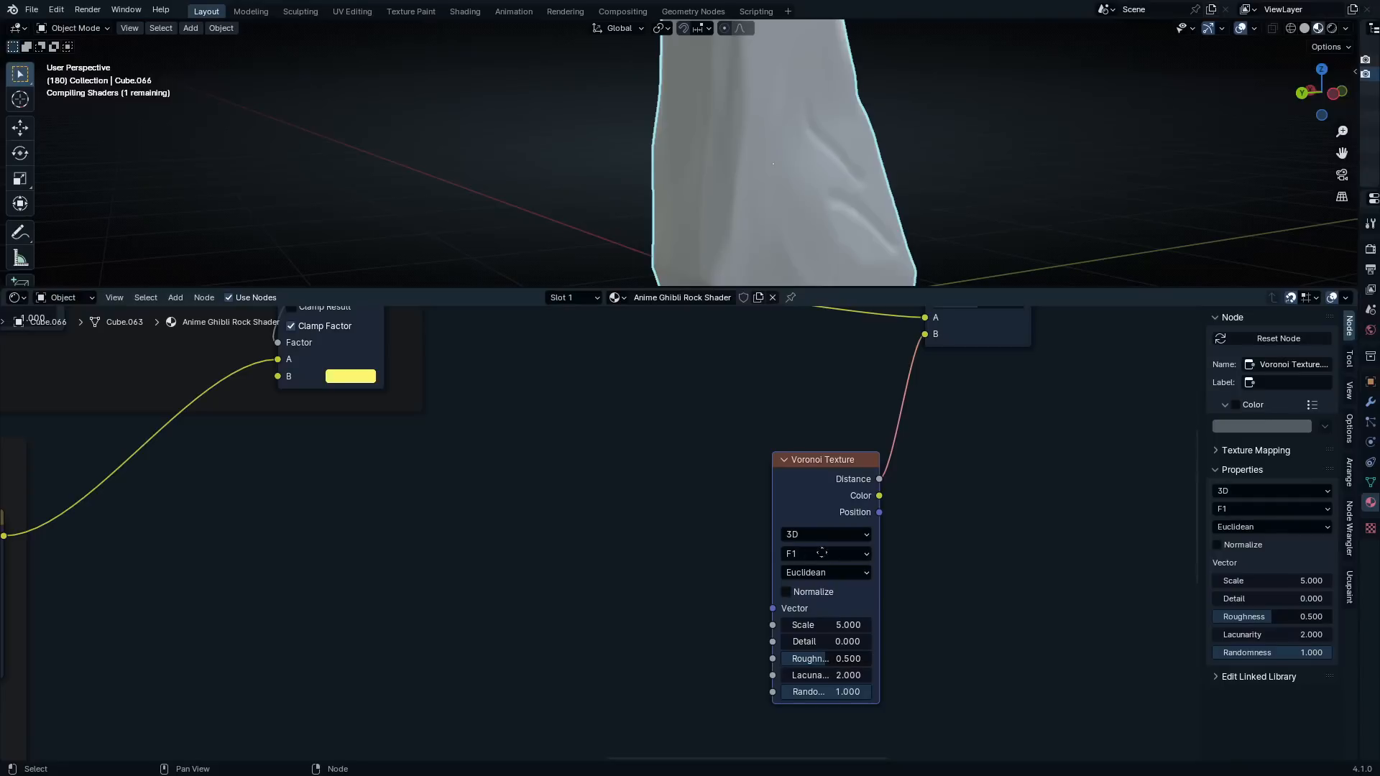
Attach Mapping and Texture Coordinate nodes to the new Voronoi Texture and leave a wide gap between the two
middle_drag(821, 553, 820, 570)
drag(842, 485, 840, 504)
scroll(884, 478, up, 3)
middle_drag(931, 517, 905, 525)
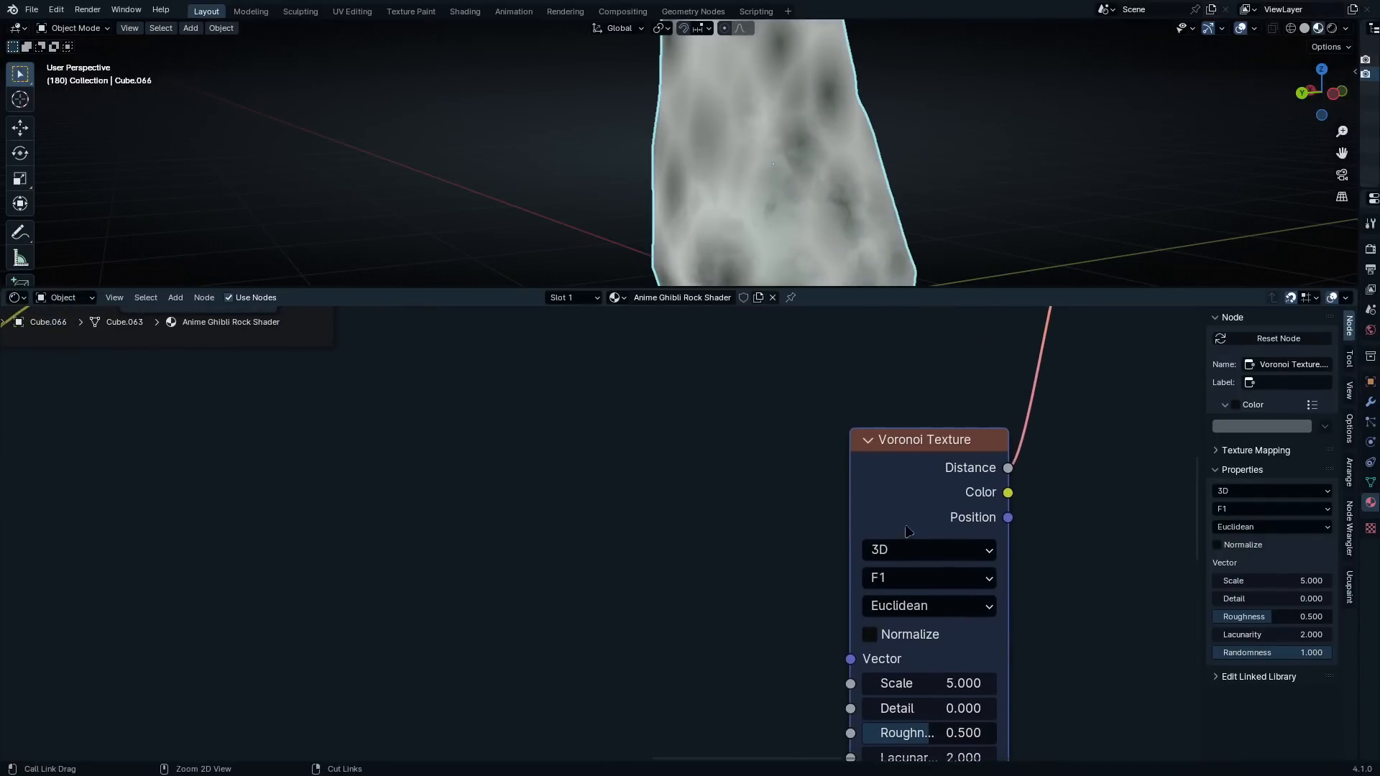
key(ctrl+t)
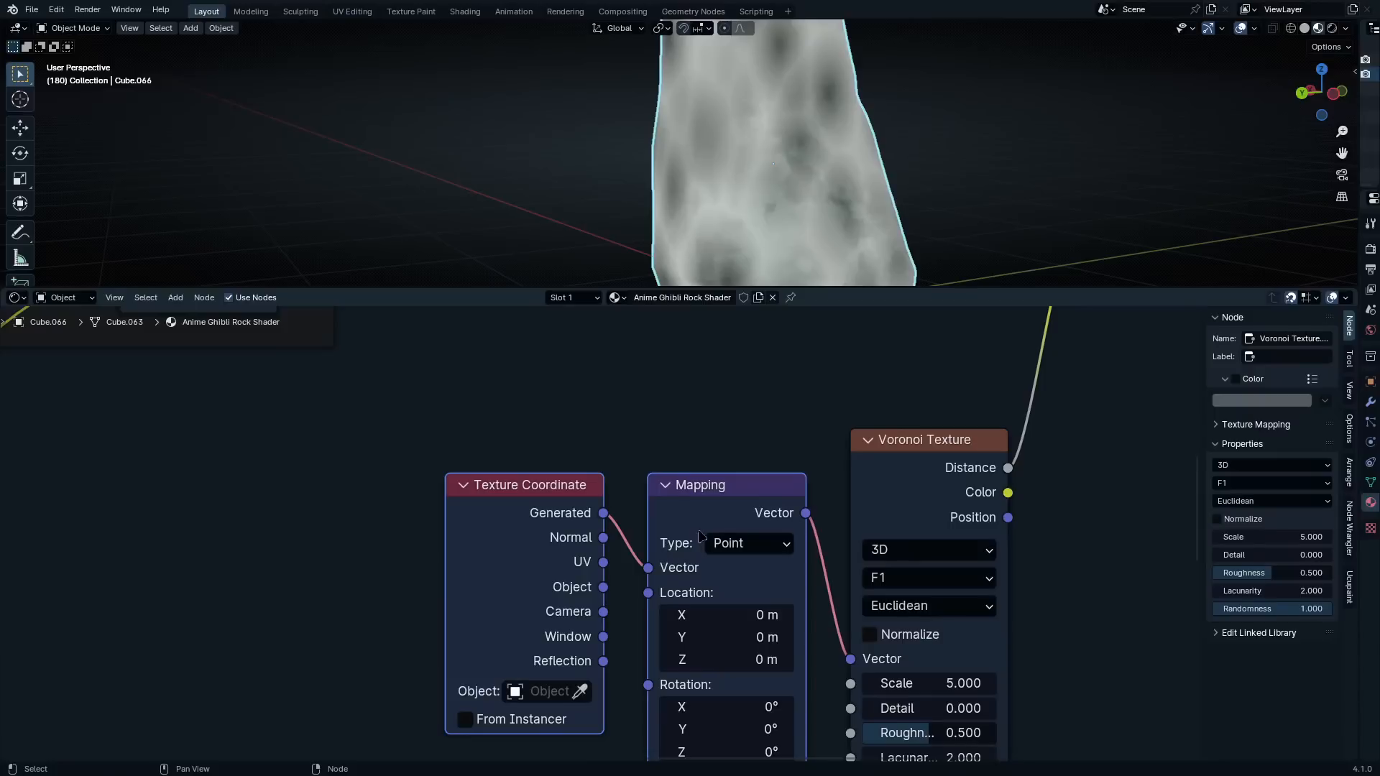
drag(701, 526, 702, 639)
middle_drag(683, 643, 712, 497)
drag(561, 518, 290, 540)
middle_drag(484, 560, 623, 542)
scroll(623, 542, down, 7)
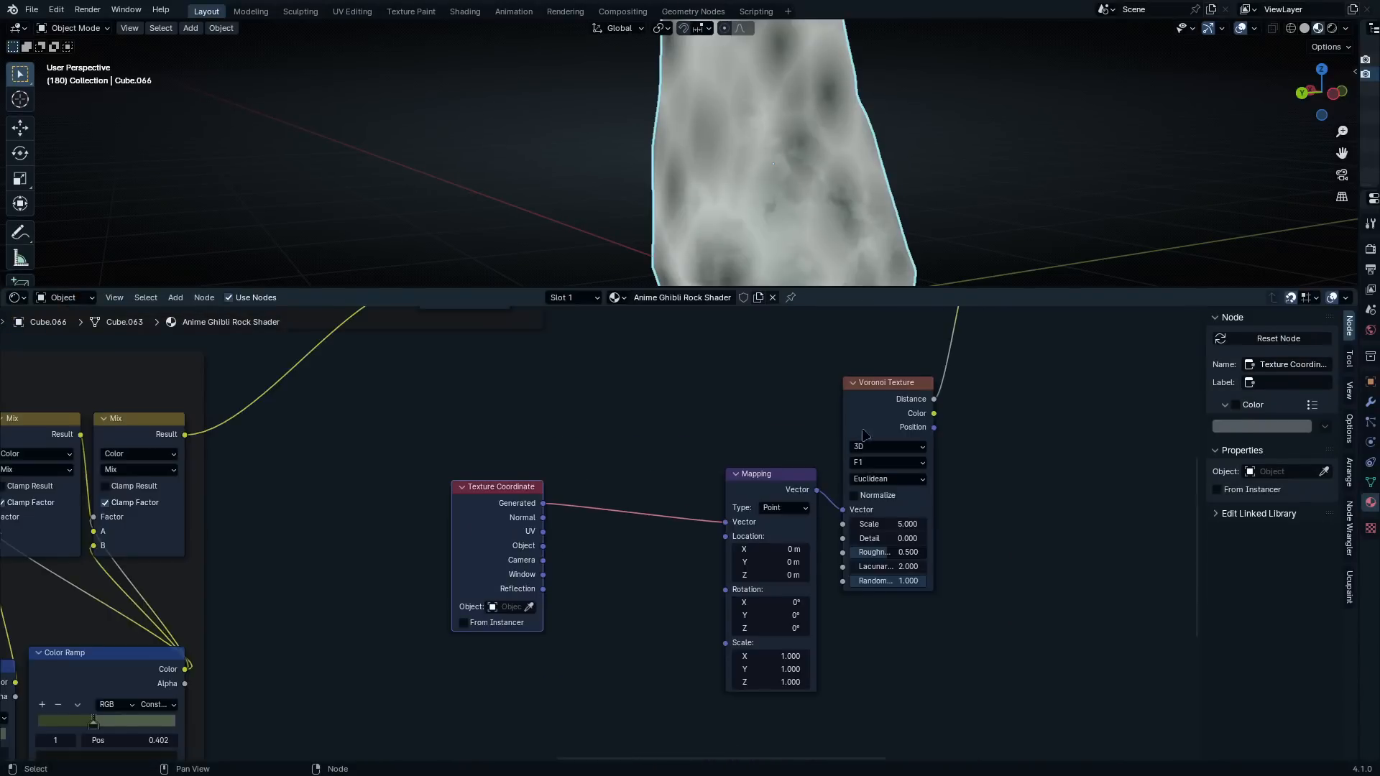
Duplicate the new Mix node and insert the copy between the Texture Coordinate and Mapping nodes
middle_drag(865, 429, 792, 638)
click(952, 366)
key(shift+d)
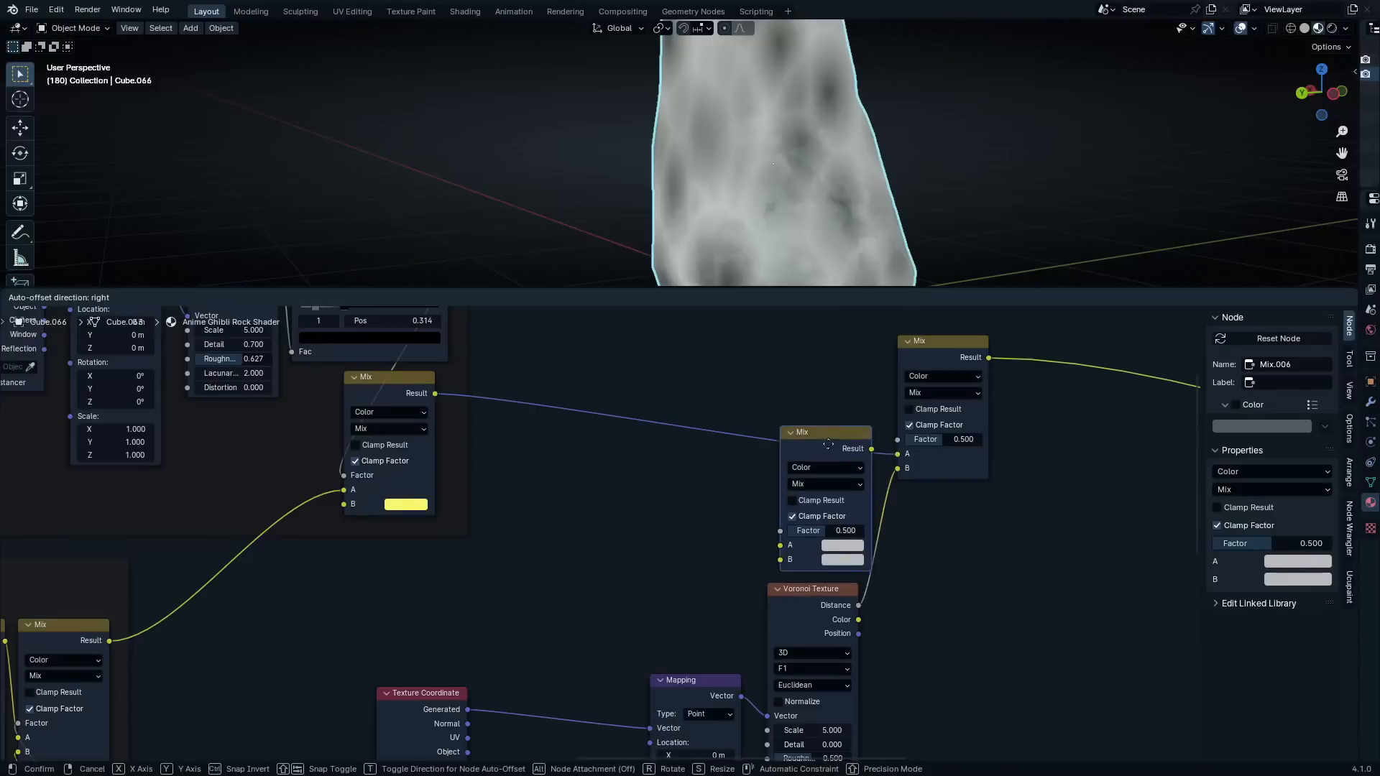
click(547, 642)
middle_drag(547, 641, 648, 444)
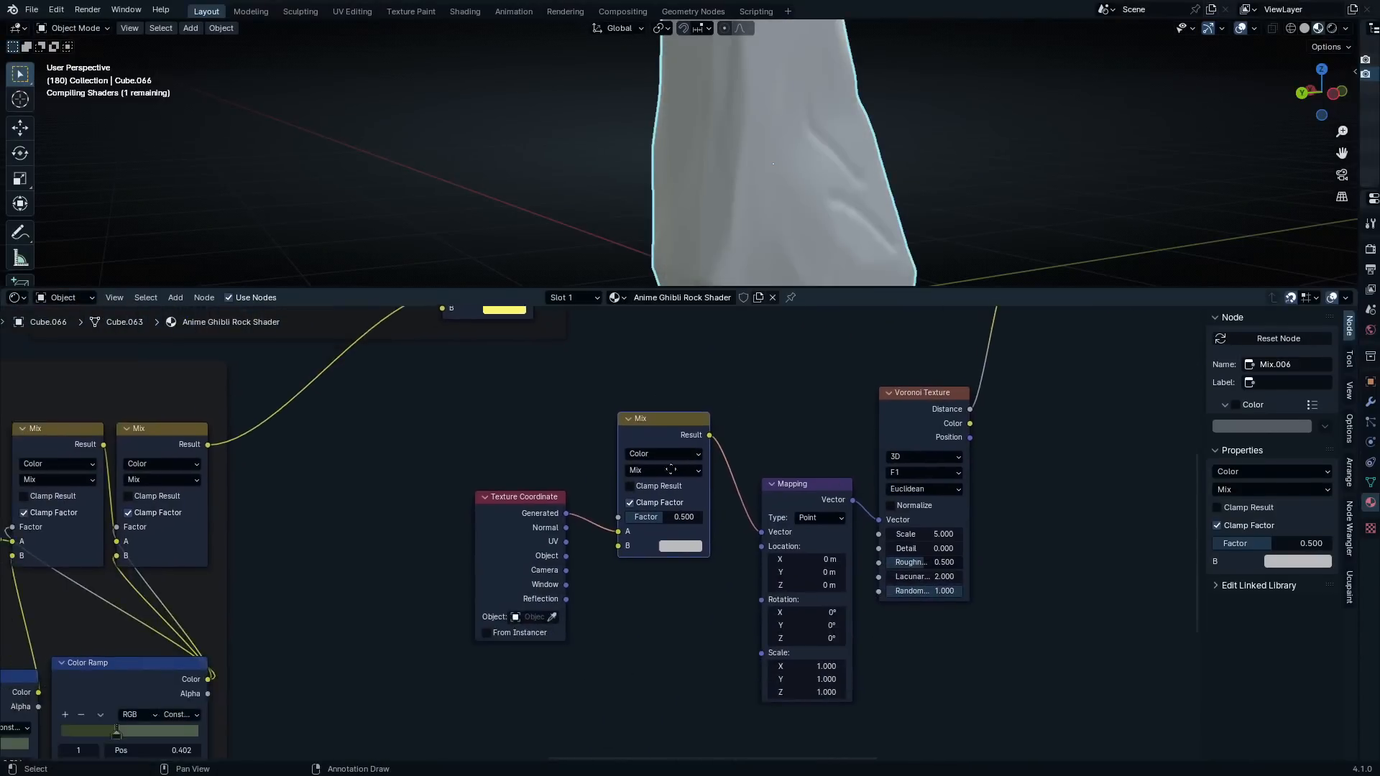
Set the new Voronoi Texture's Scale to 2
scroll(618, 525, up, 3)
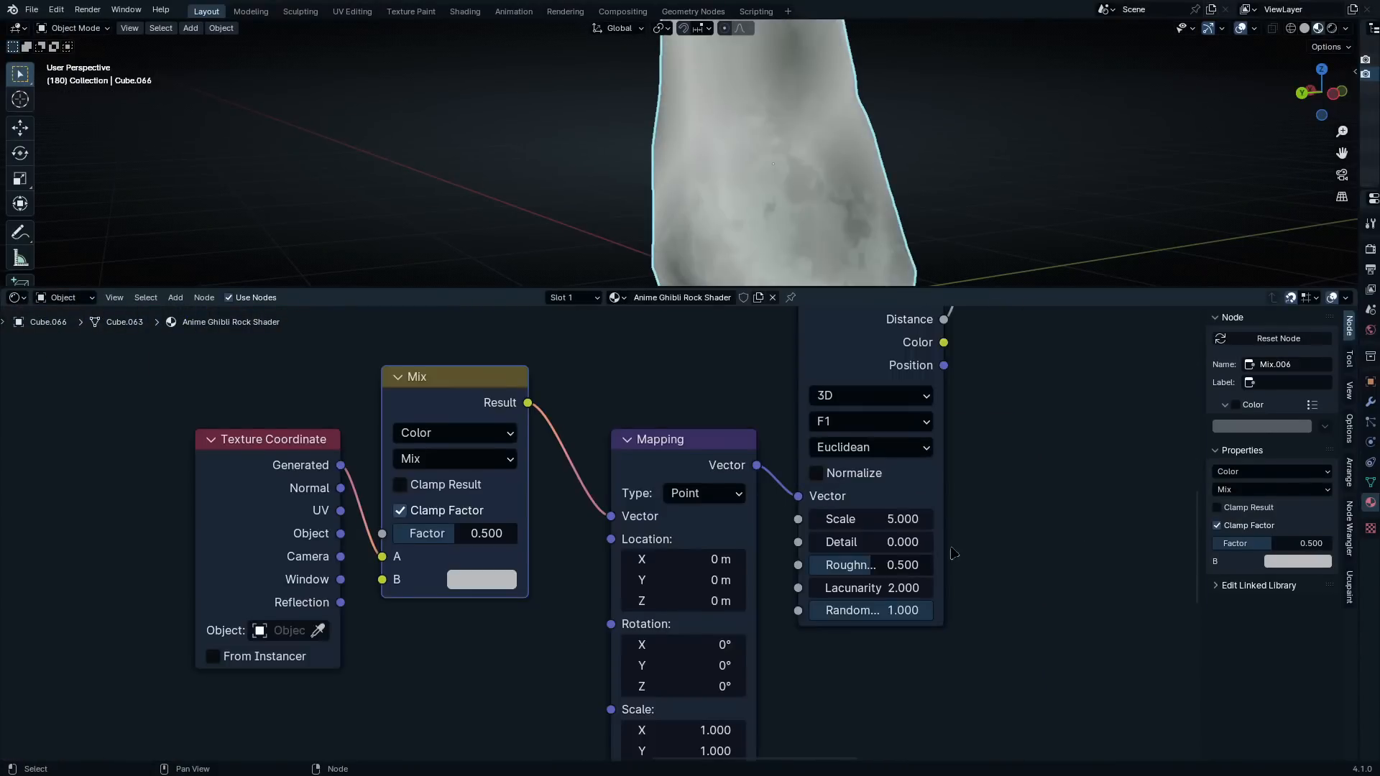
scroll(946, 550, up, 1)
double_click(909, 518)
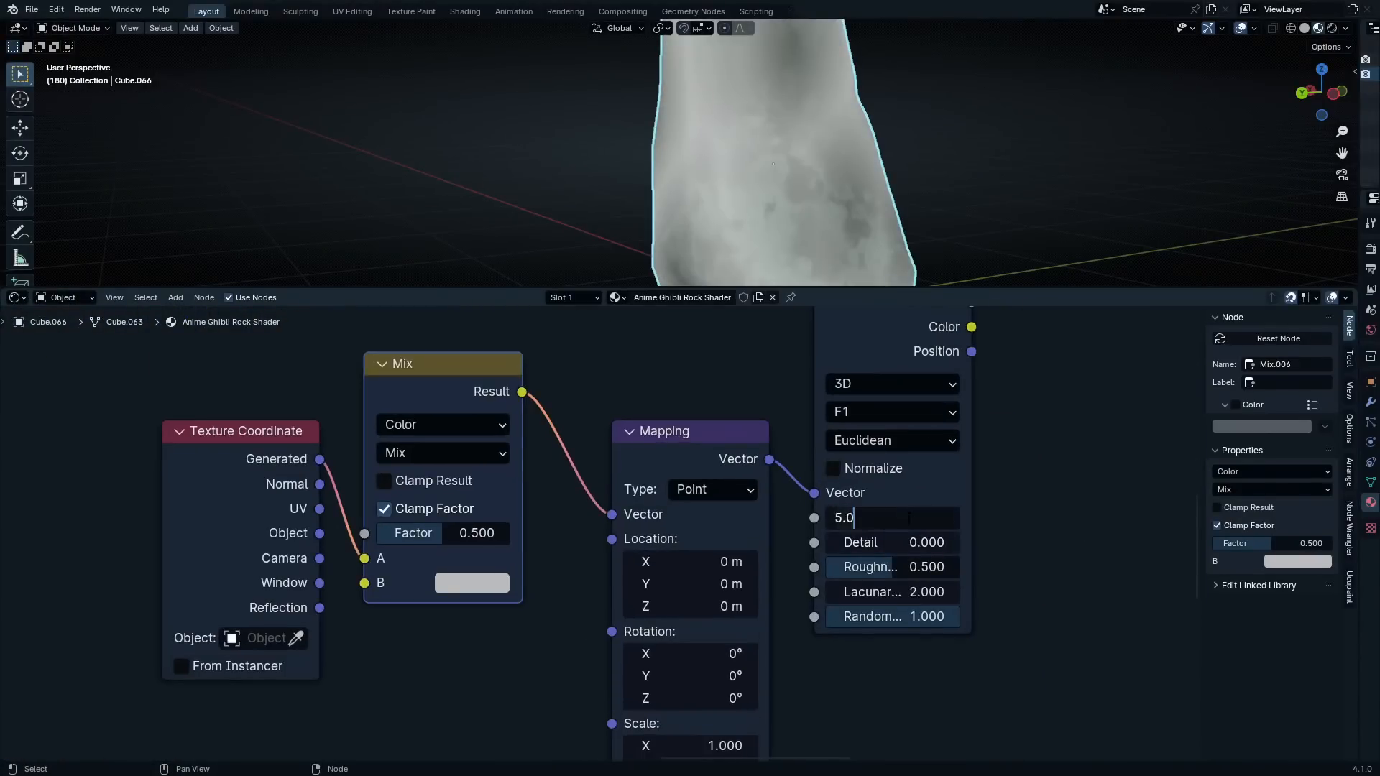
key(BackSpace)
key(BackSpace)
key(BackSpace)
text(2)
key(Return)
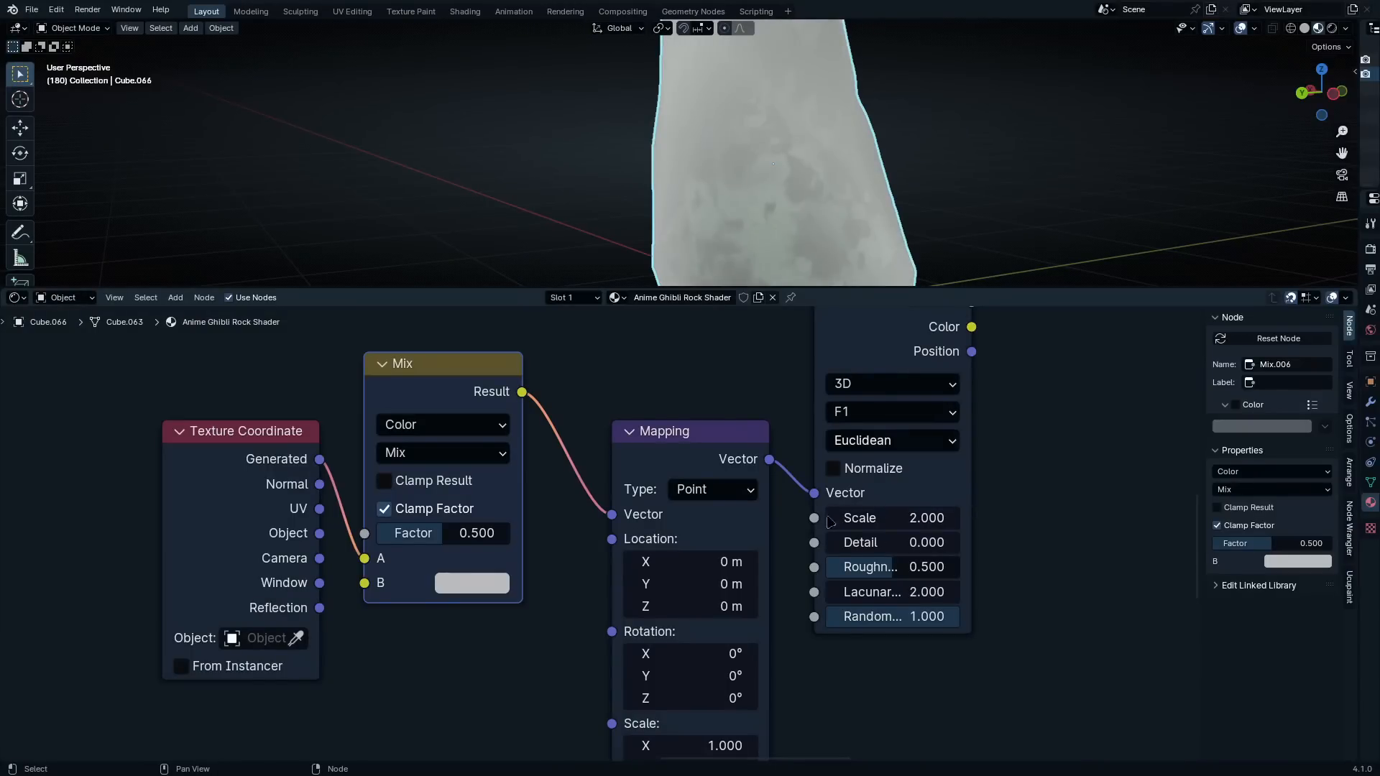
Set the Voronoi Texture's Detail to 0.4 and switch its feature type to Smooth F1
scroll(668, 592, up, 2)
click(748, 602)
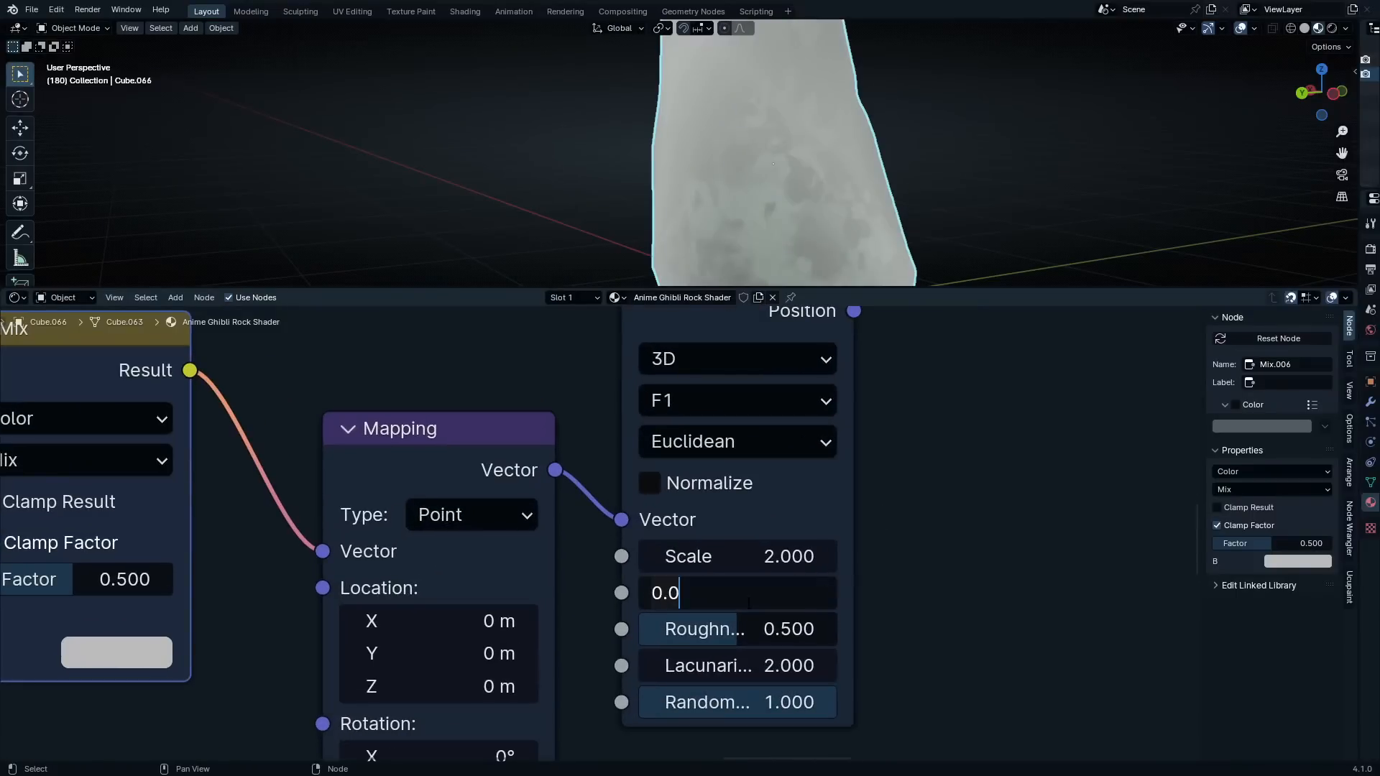
key(BackSpace)
key(BackSpace)
key(BackSpace)
text(.47)
key(Return)
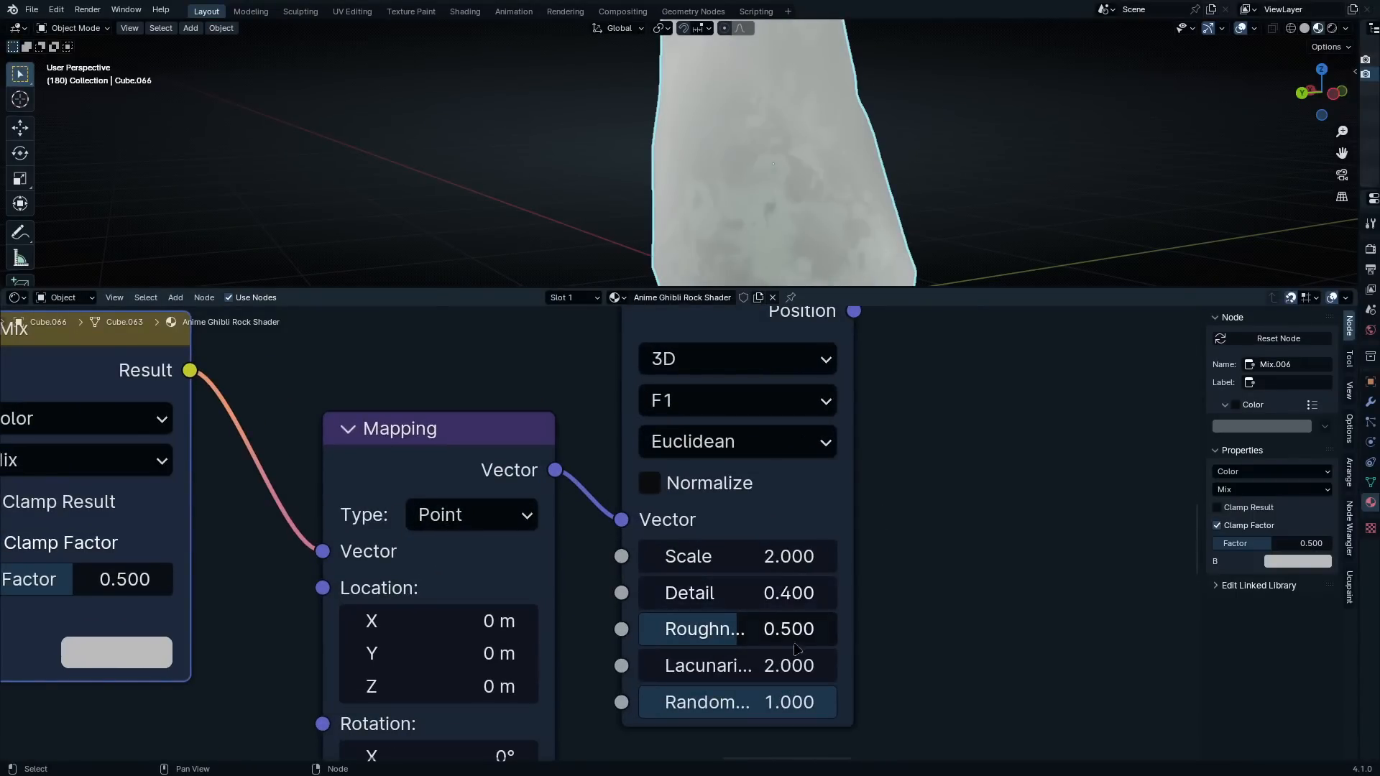
click(724, 399)
click(728, 563)
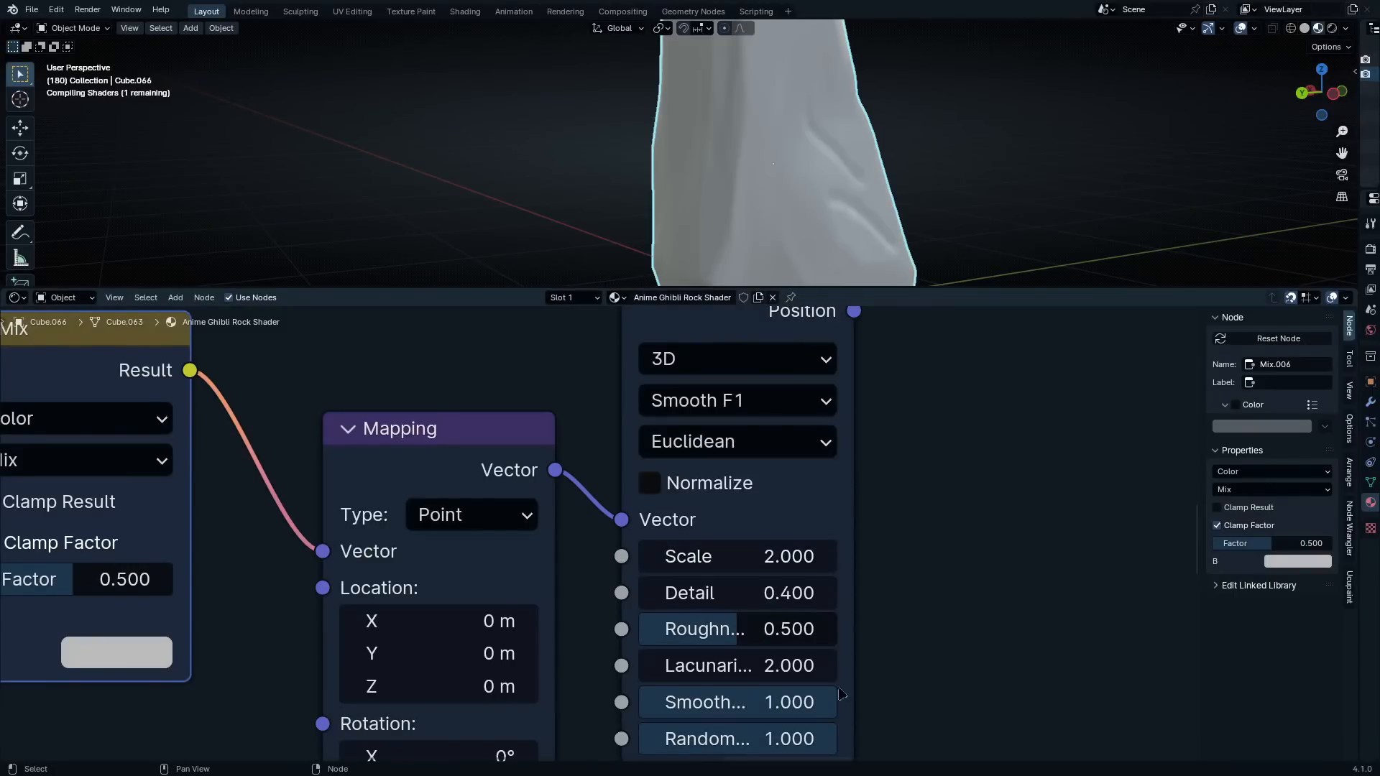
Feed the Texture Coordinate's Object output into the A input of the coordinate Mix node and reposition that Mix
key(KP_Decimal)
drag(453, 566, 509, 598)
drag(390, 591, 322, 521)
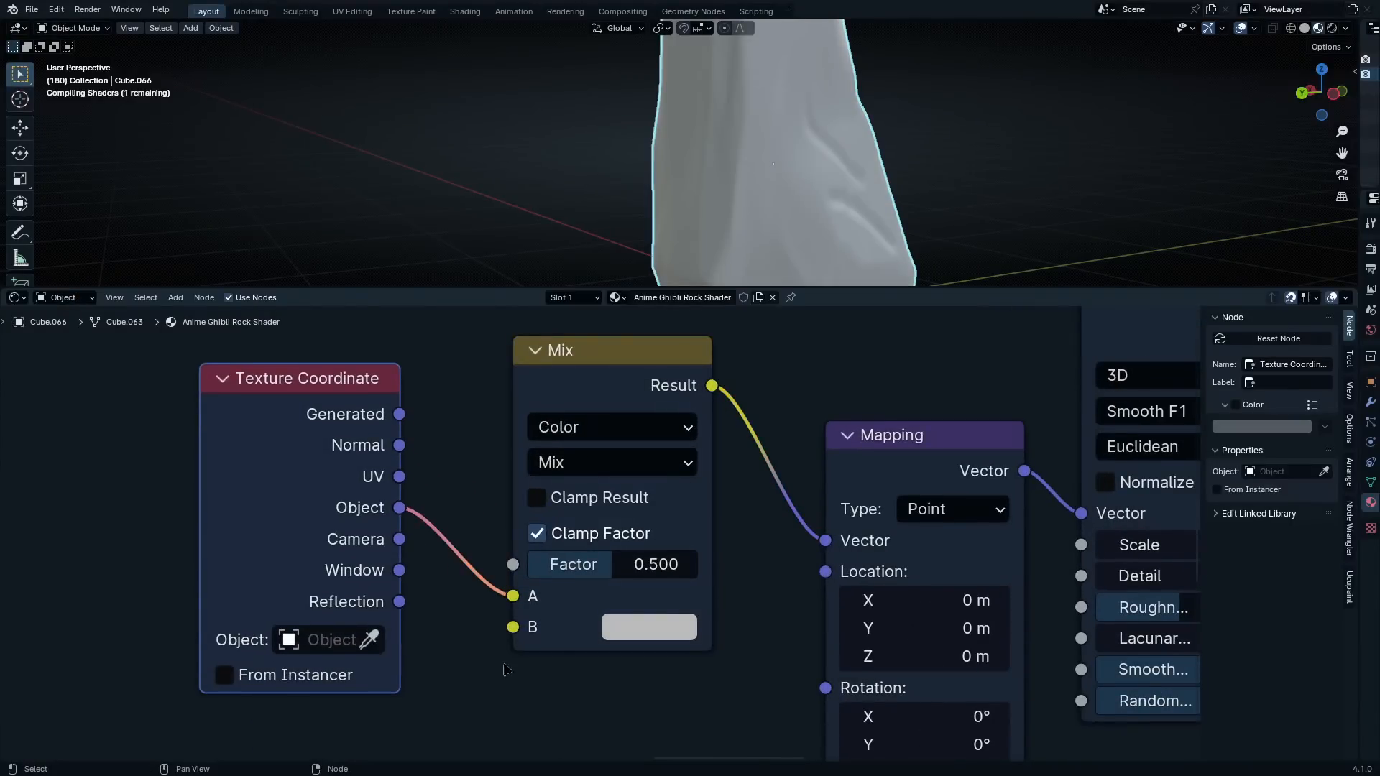
scroll(531, 646, down, 5)
drag(587, 426, 644, 465)
Add a Noise Texture with its Fac output feeding the B input of the coordinate Mix node
middle_drag(620, 655, 672, 442)
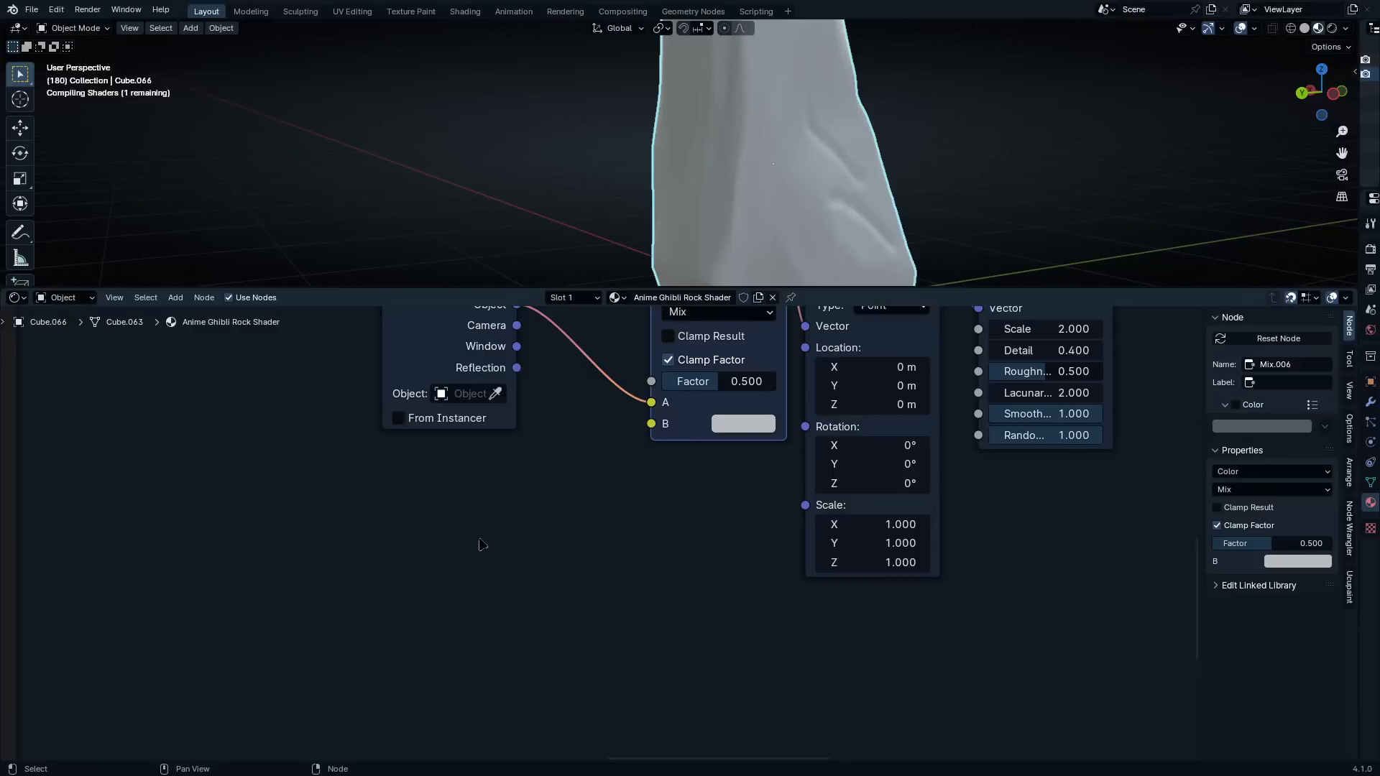
drag(652, 424, 533, 526)
text(noise textu)
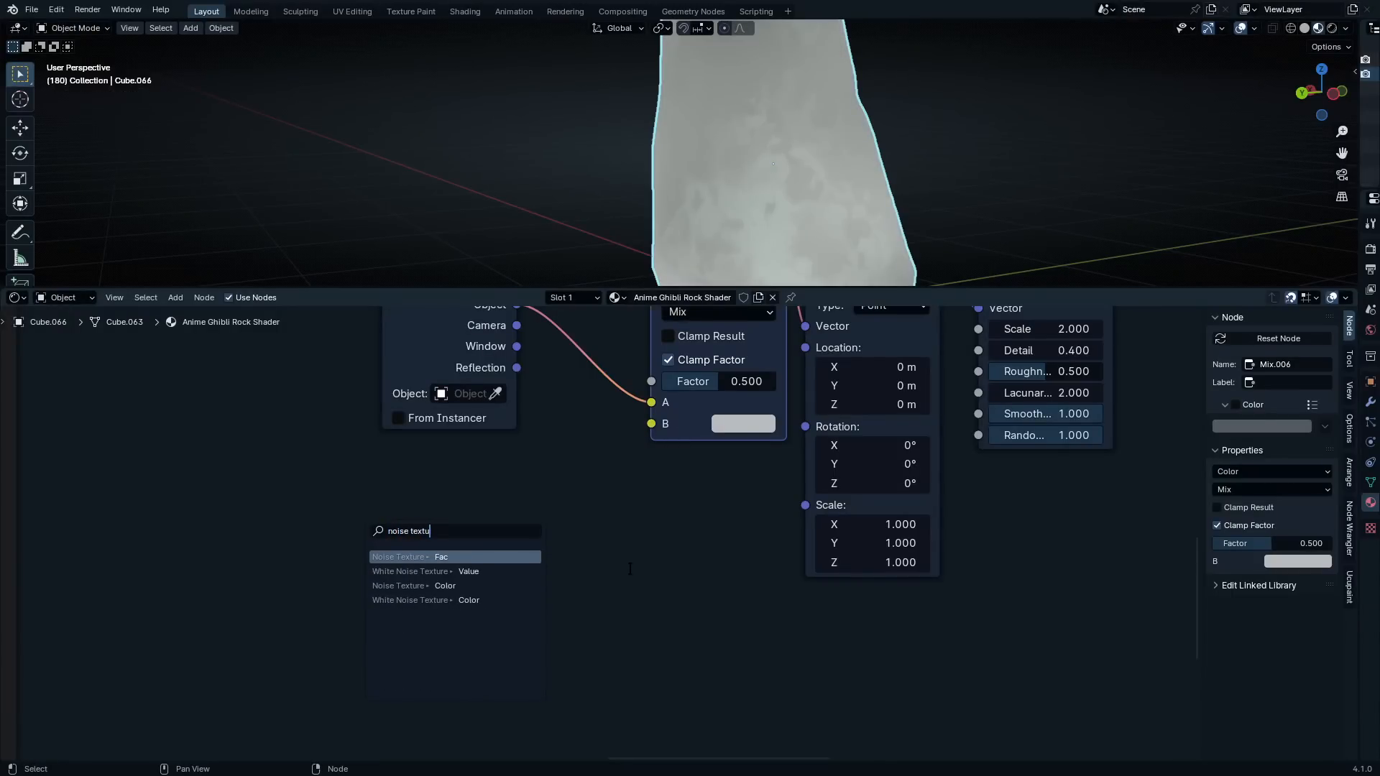
text(re)
key(Return)
Select all the nodes of the new Voronoi layer and move them together to a lower spot in the graph
scroll(638, 564, down, 6)
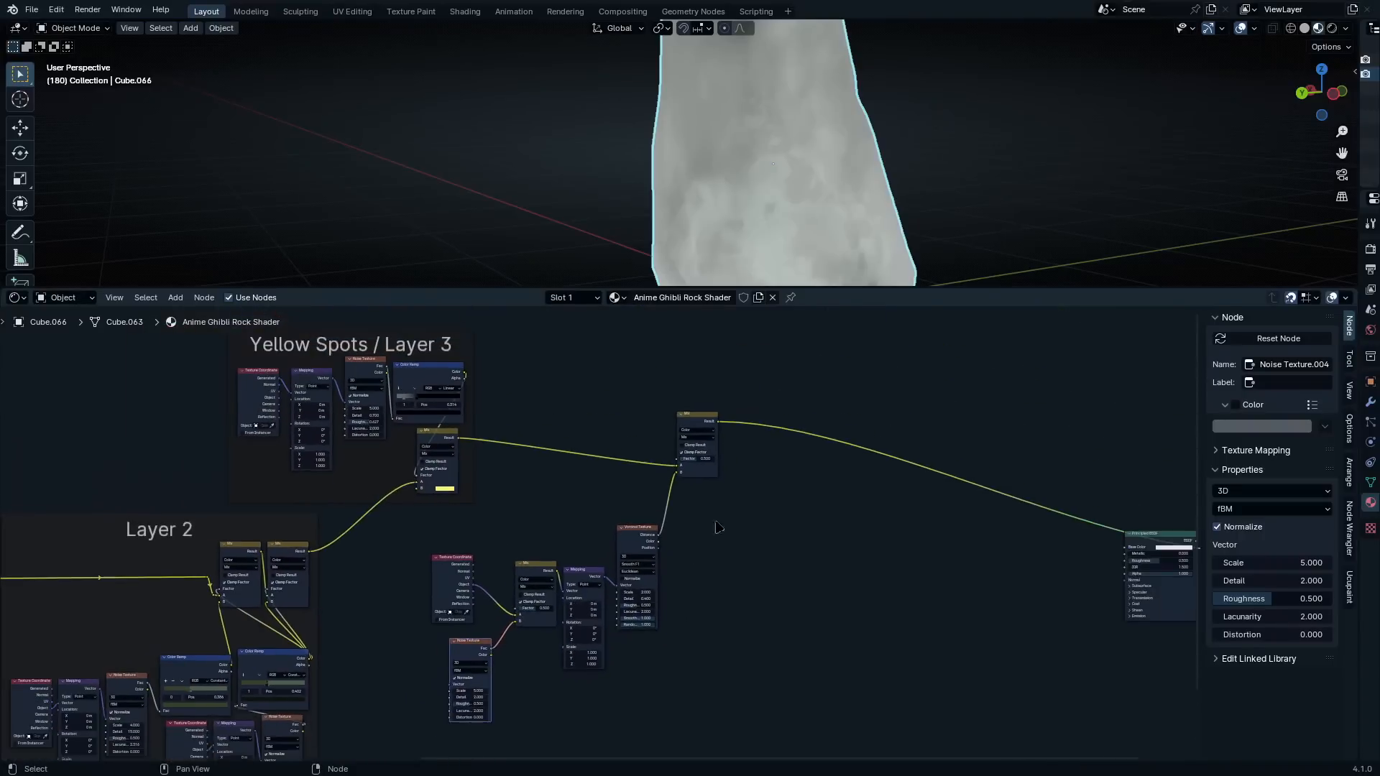
key(b)
drag(756, 371, 513, 714)
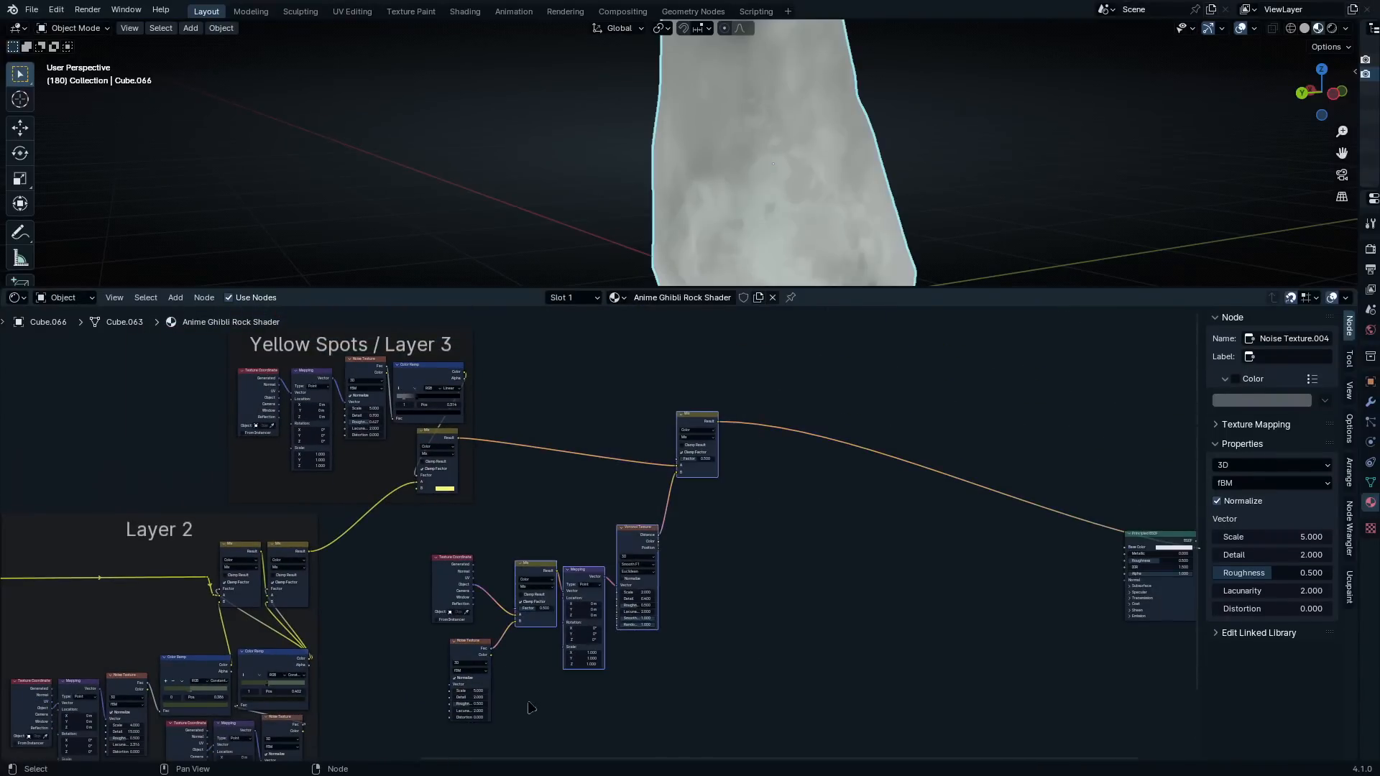
key(c)
drag(449, 621, 481, 709)
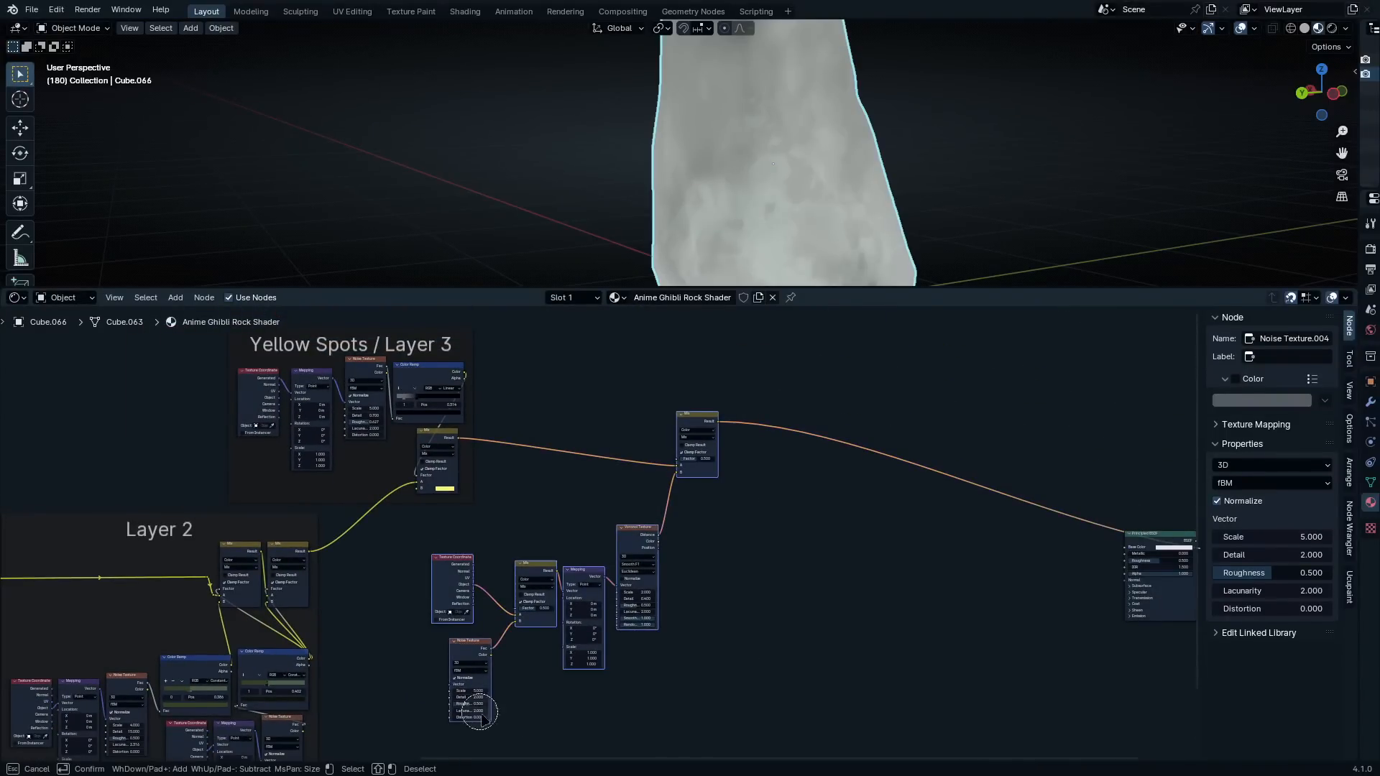
key(Escape)
scroll(727, 479, down, 2)
shift+scroll(696, 475, down, 2)
key(g)
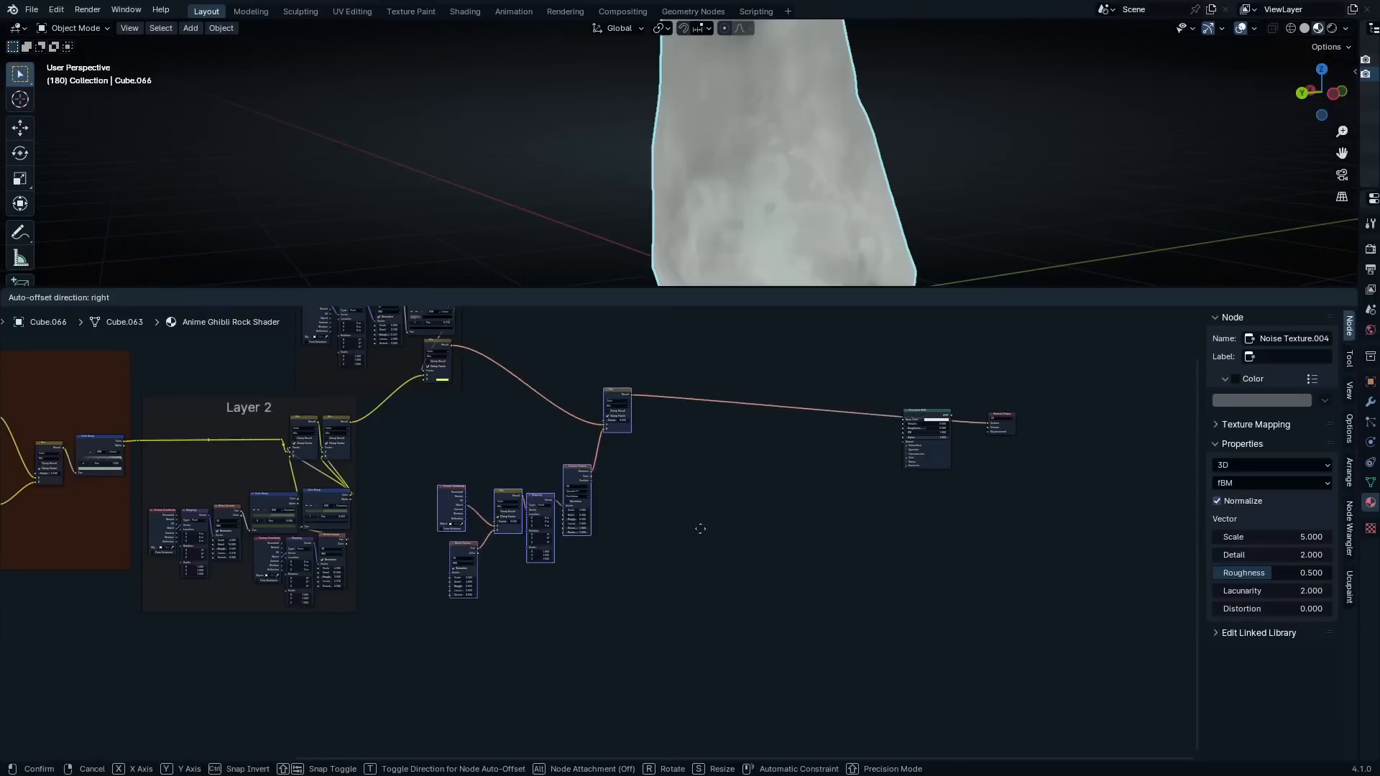
click(718, 562)
Add reroute points to the link running from the layer 3 Mix to the new layer's Mix node
scroll(567, 554, up, 5)
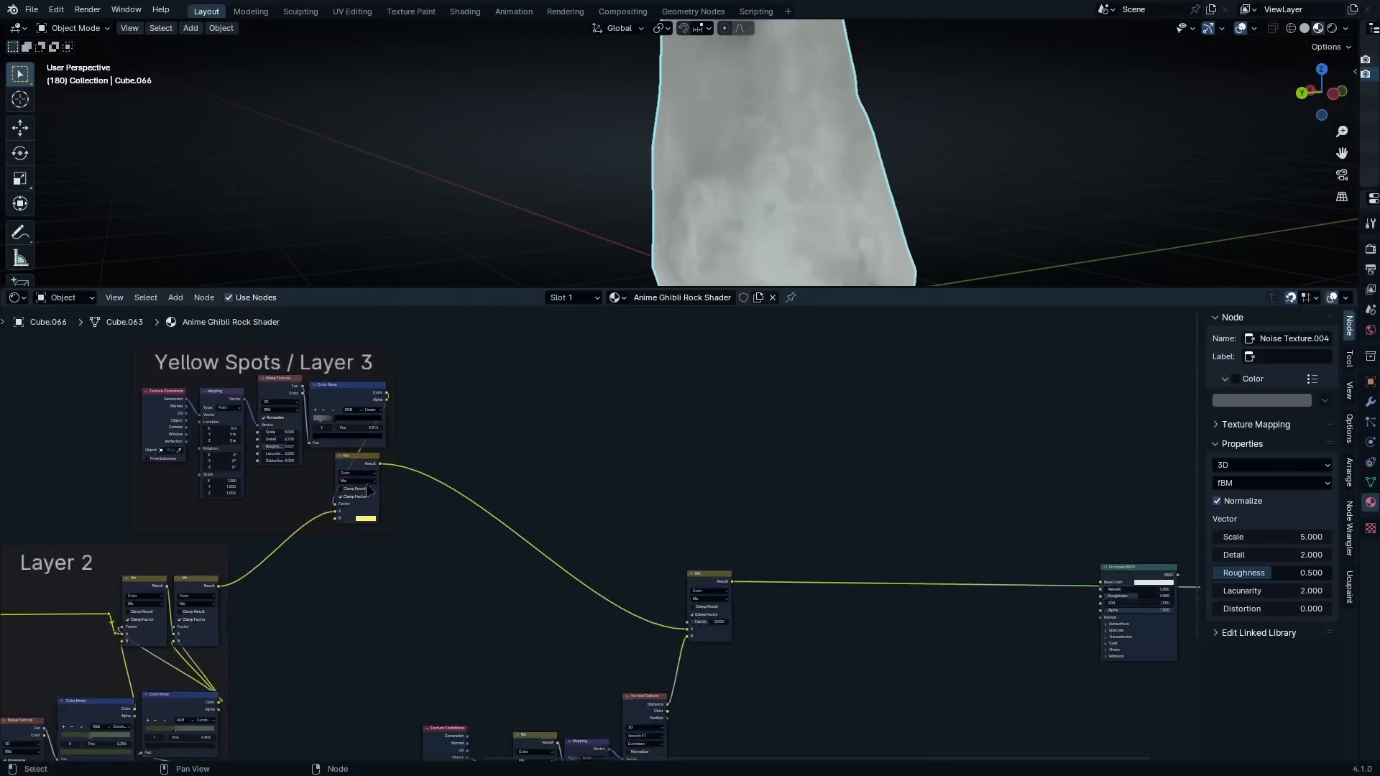
shift+right_drag(395, 437, 420, 557)
key(g)
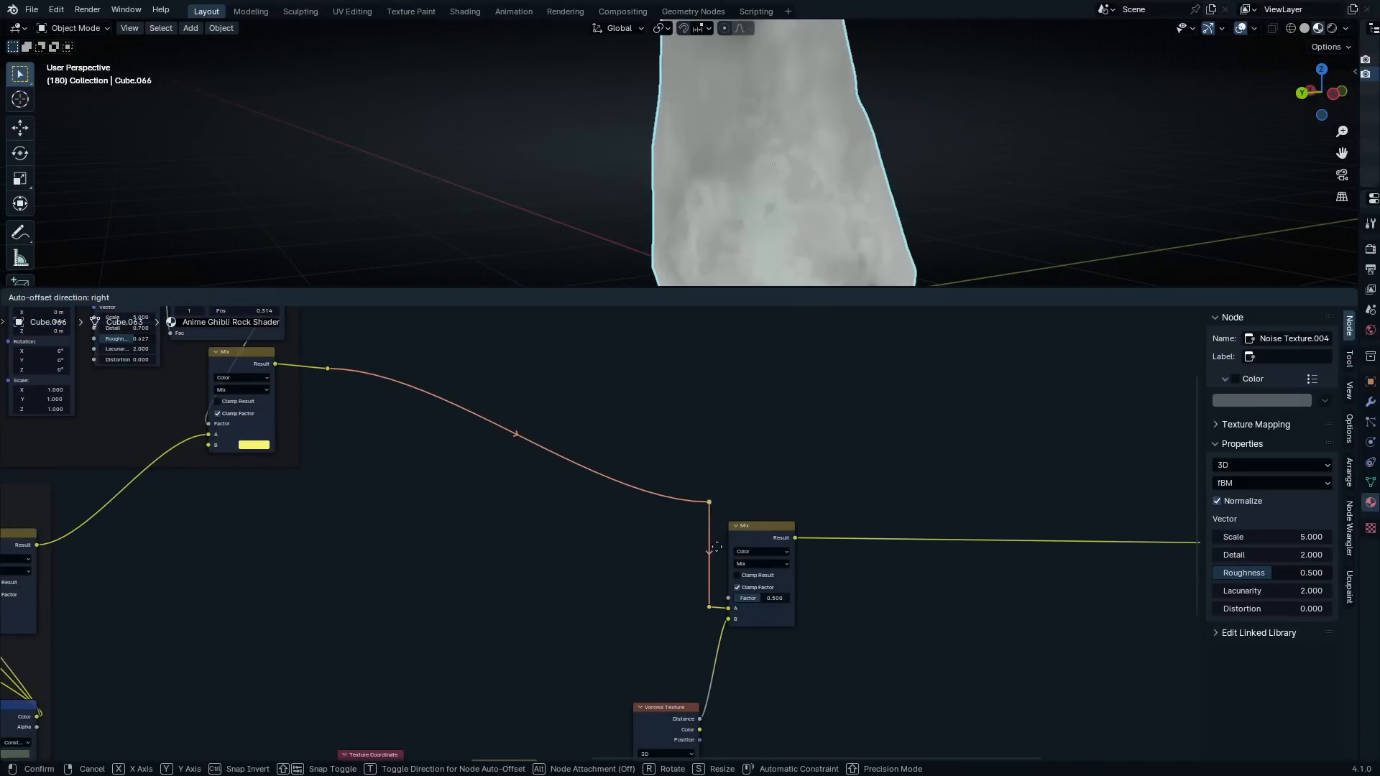
click(565, 441)
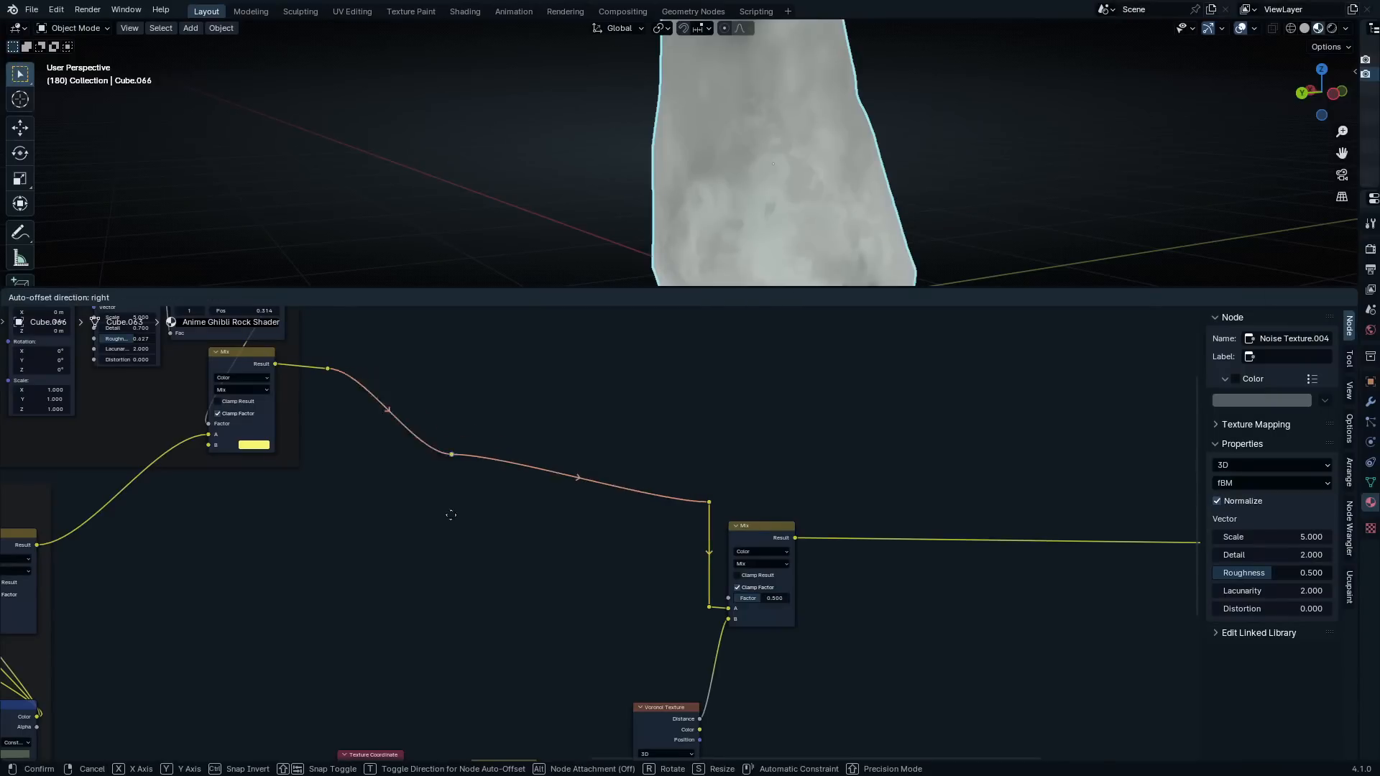
Add Texture Coordinate and Mapping nodes to the new Noise Texture, using the Object output as the mapping's vector
scroll(572, 518, down, 3)
scroll(580, 493, up, 1)
scroll(594, 526, up, 6)
middle_drag(510, 672, 636, 511)
scroll(636, 511, up, 5)
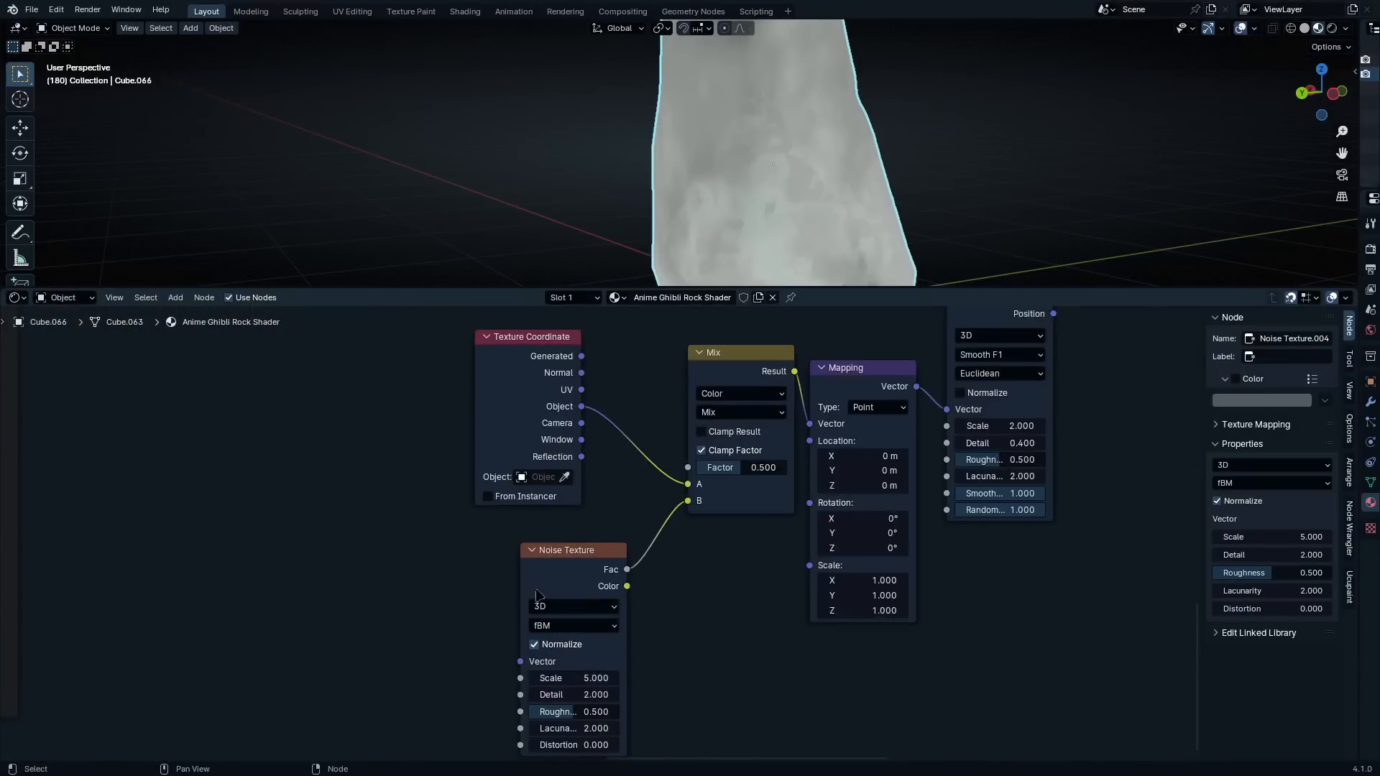
middle_drag(549, 588, 713, 483)
click(631, 532)
key(ctrl+t)
scroll(631, 532, up, 2)
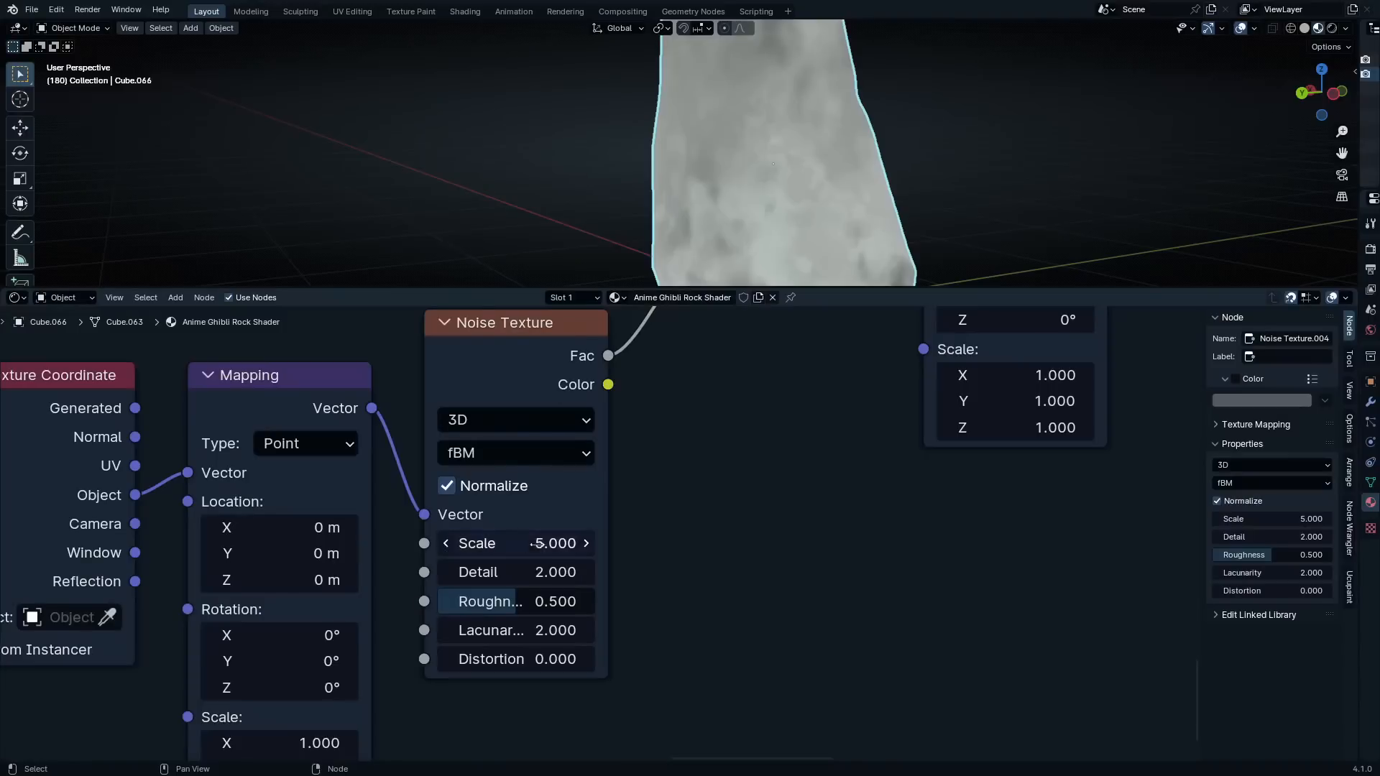
Set the new Noise Texture's Scale to 4.789
click(531, 553)
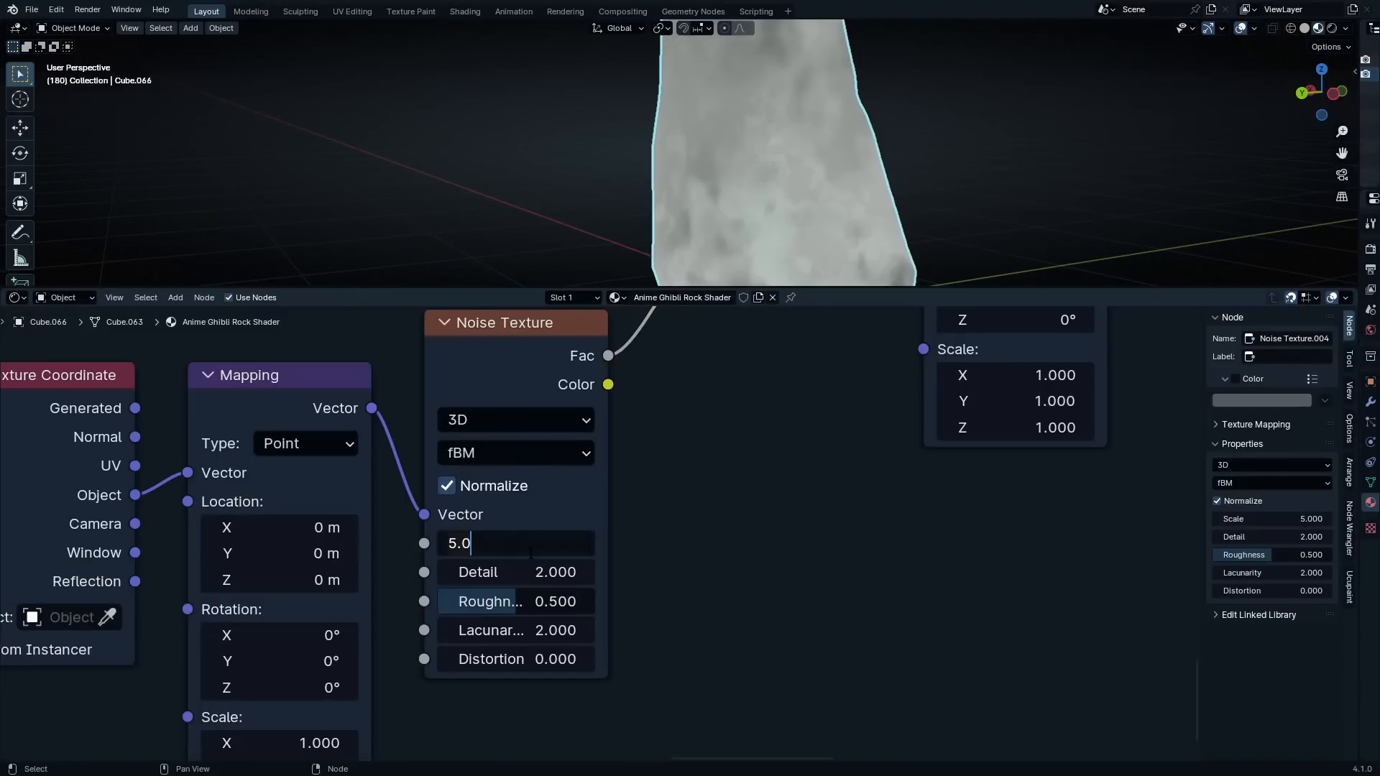
key(BackSpace)
key(BackSpace)
key(BackSpace)
text(4.789)
key(Return)
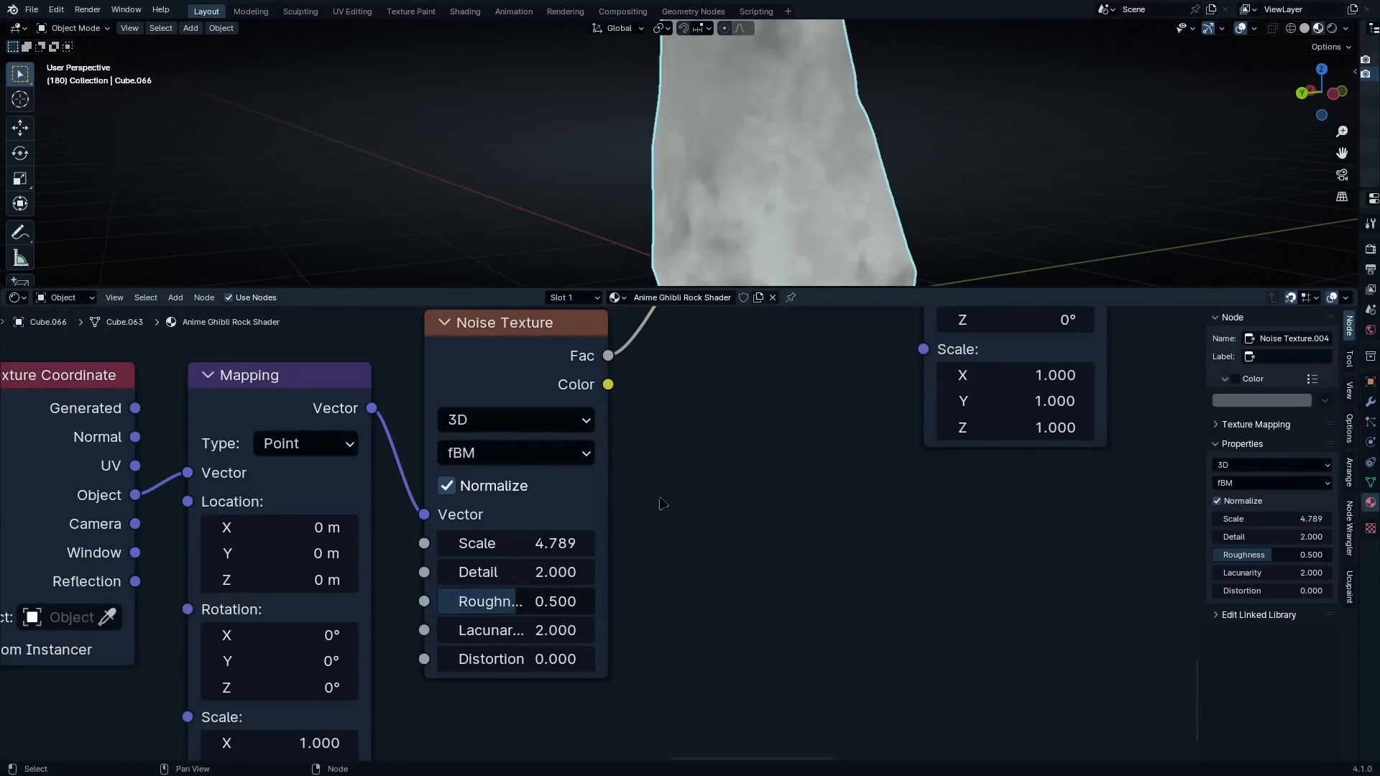
Set the new Noise Texture's Detail to 15
click(543, 573)
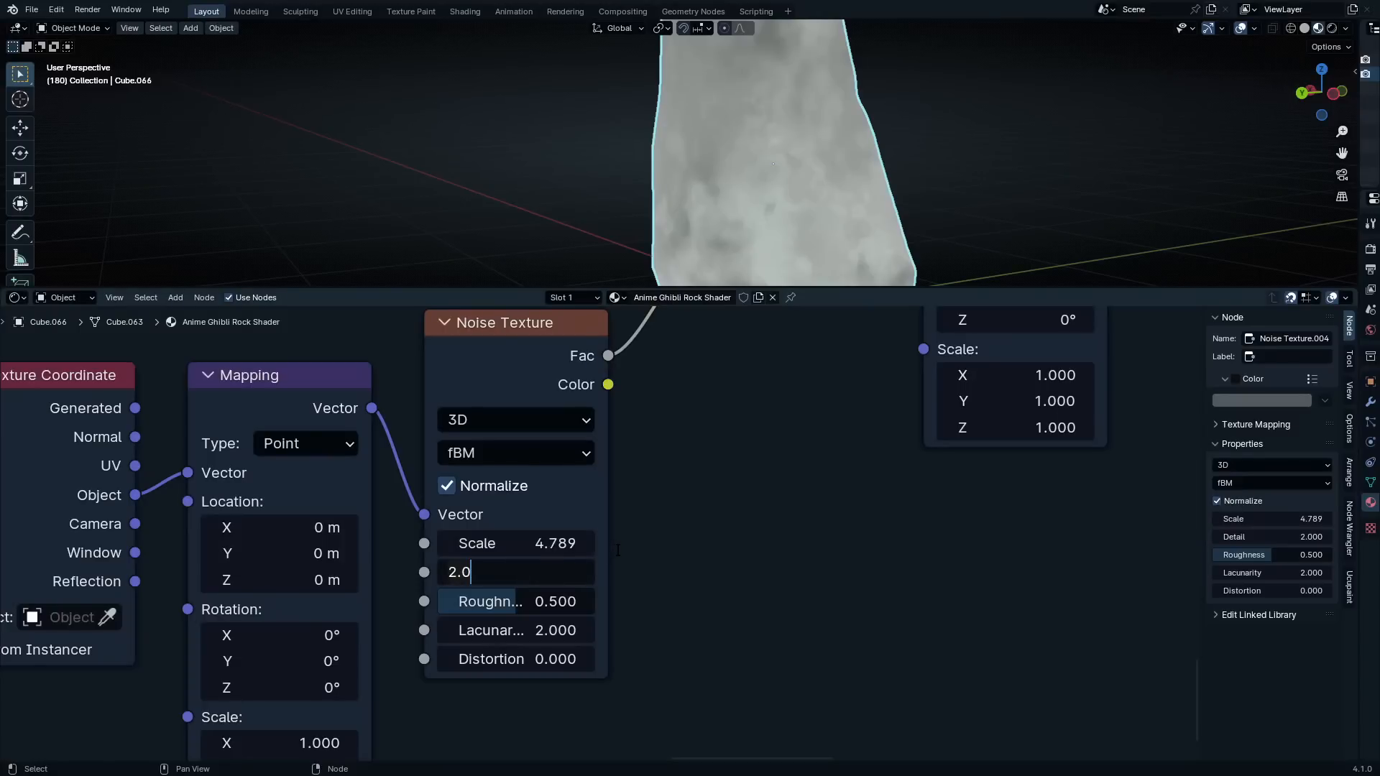
key(BackSpace)
key(BackSpace)
key(BackSpace)
text(15)
key(Return)
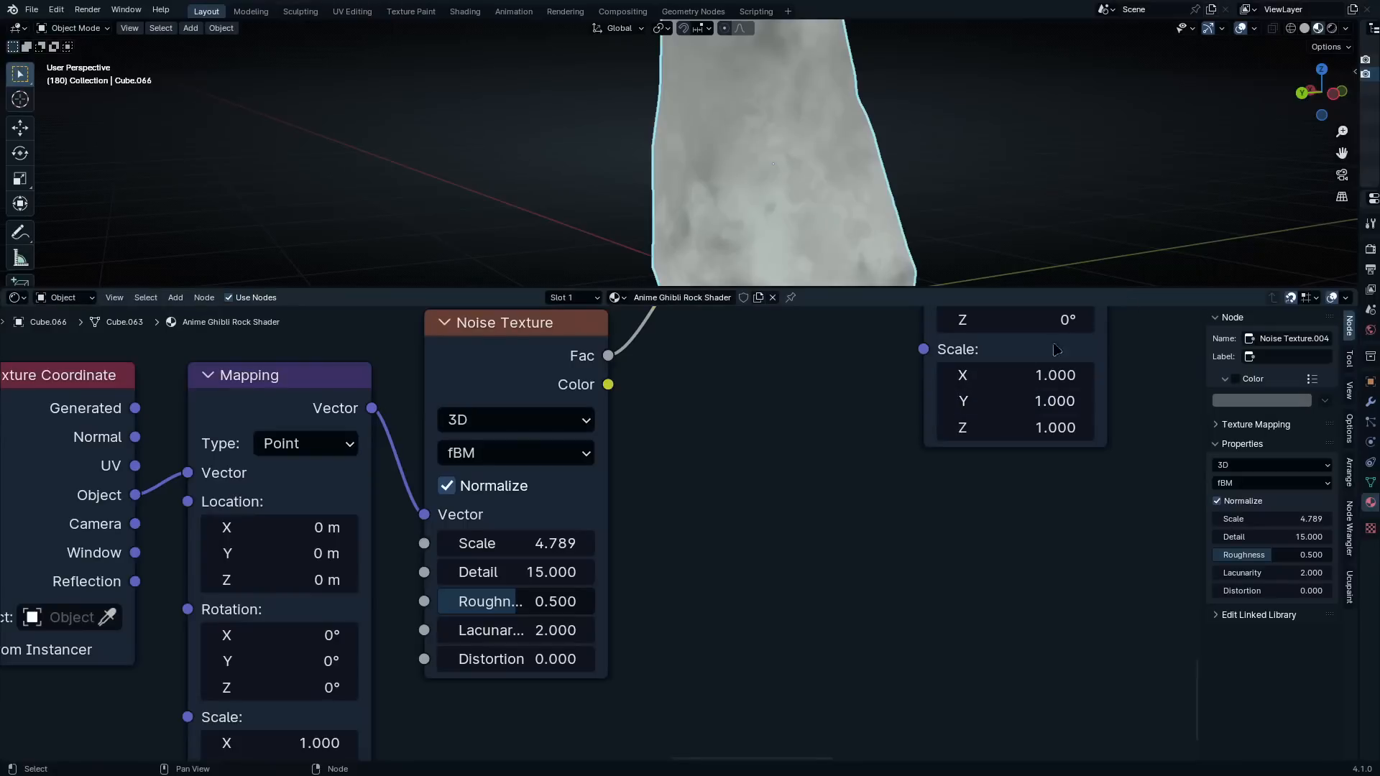
Reposition the coordinate Mix node, switch its blending mode to Soft Light and set its Factor to 1
scroll(569, 542, down, 5)
scroll(686, 466, up, 4)
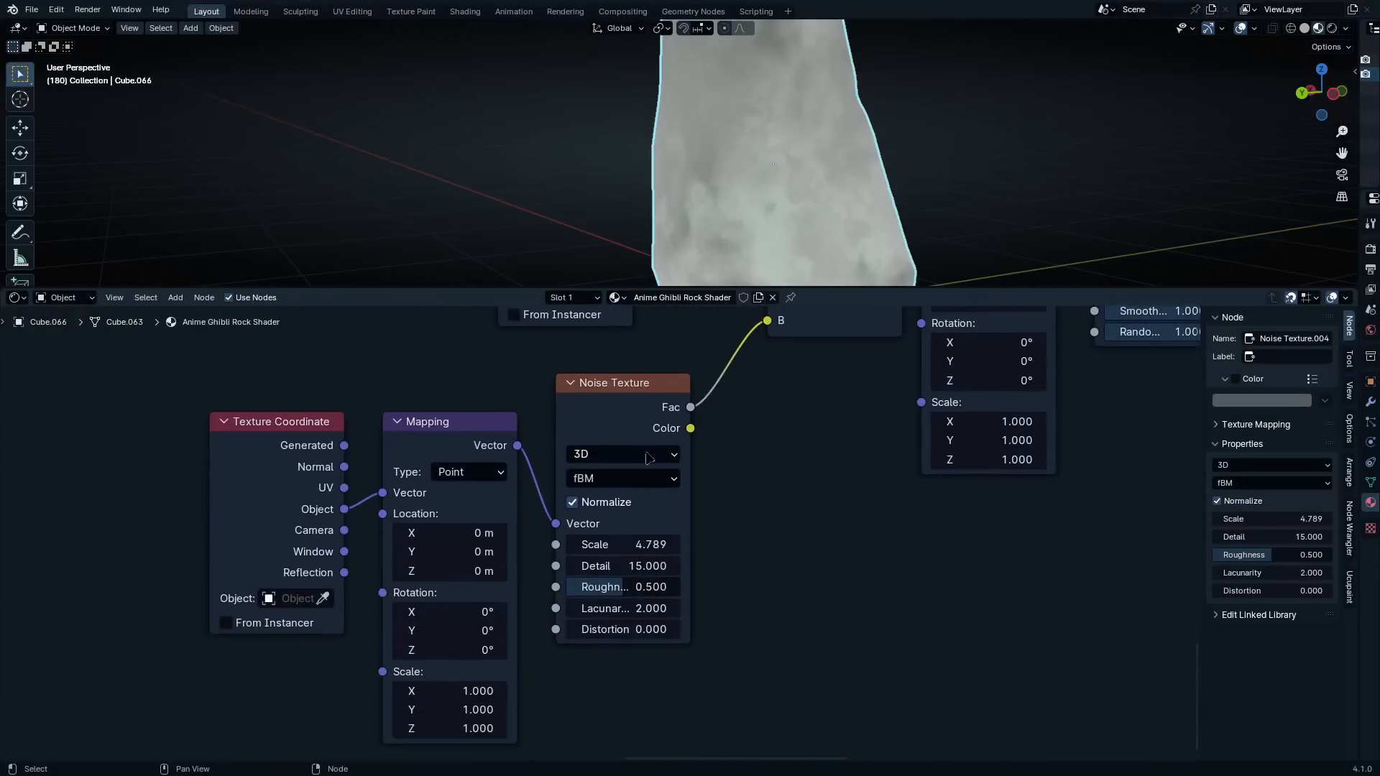
scroll(719, 431, up, 2)
middle_drag(809, 362, 665, 663)
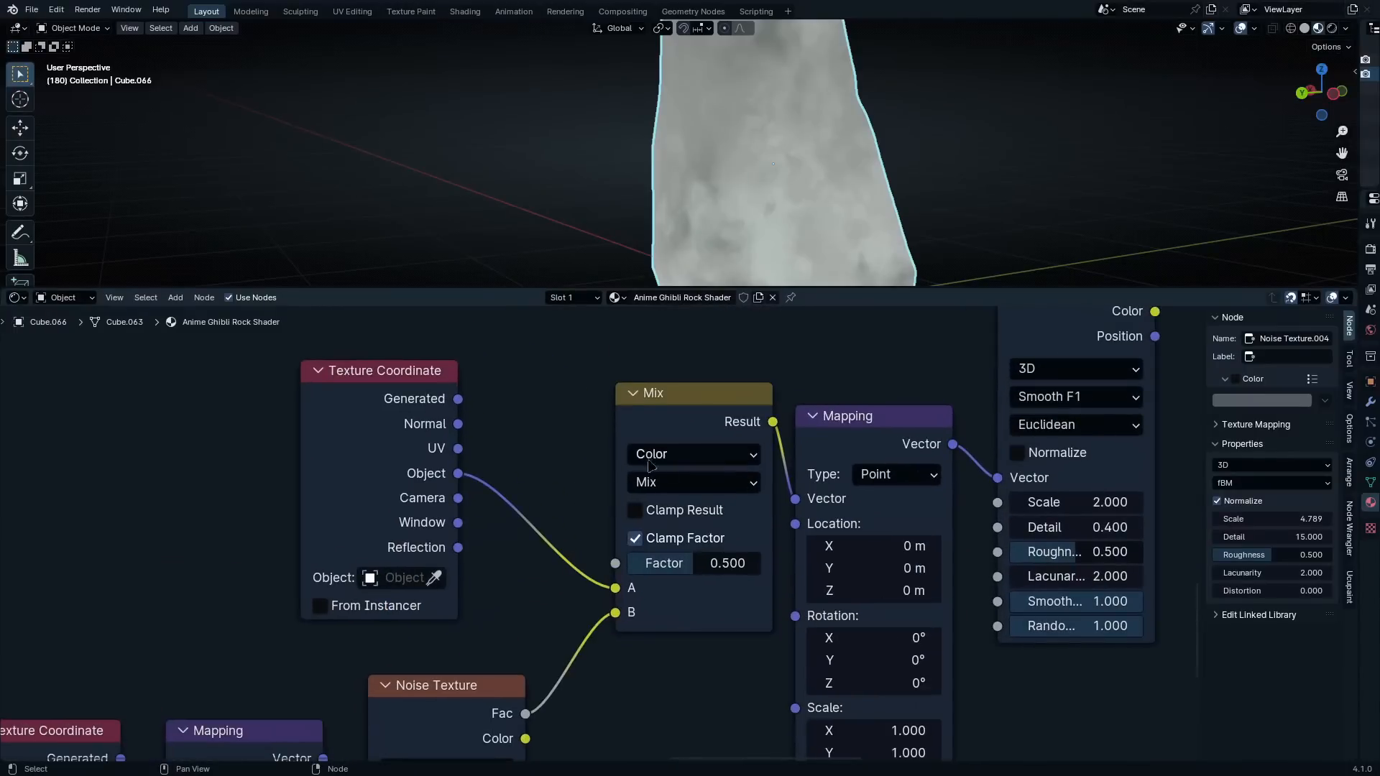
click(680, 402)
drag(681, 407, 637, 407)
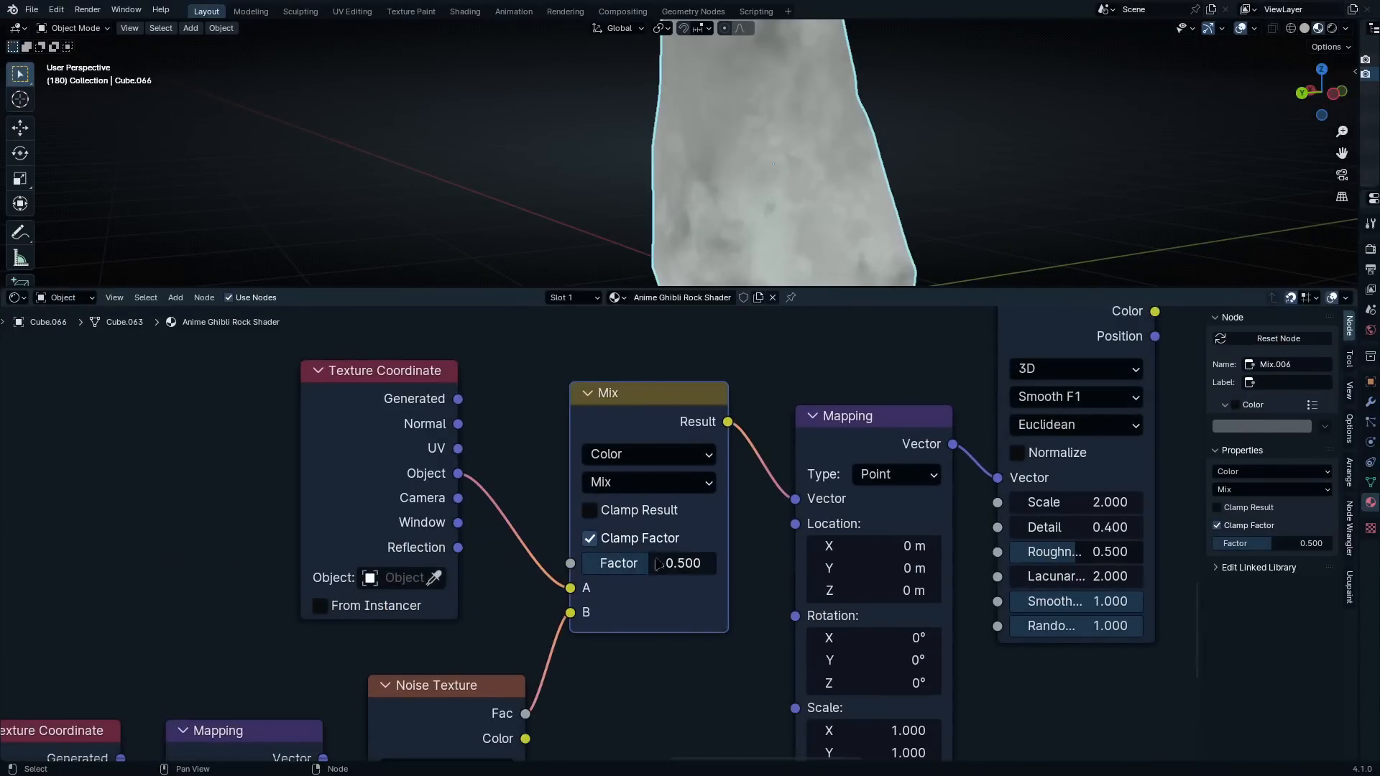
click(638, 490)
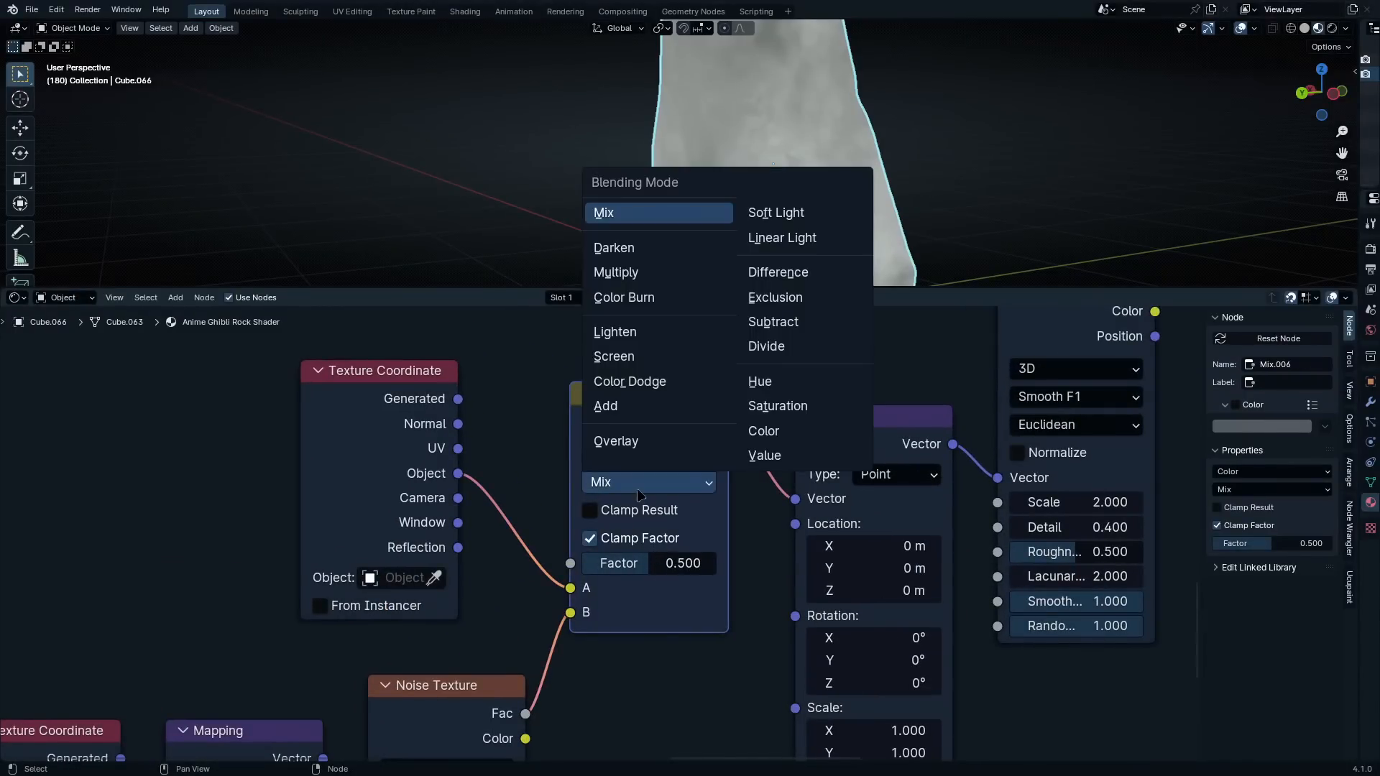
click(802, 220)
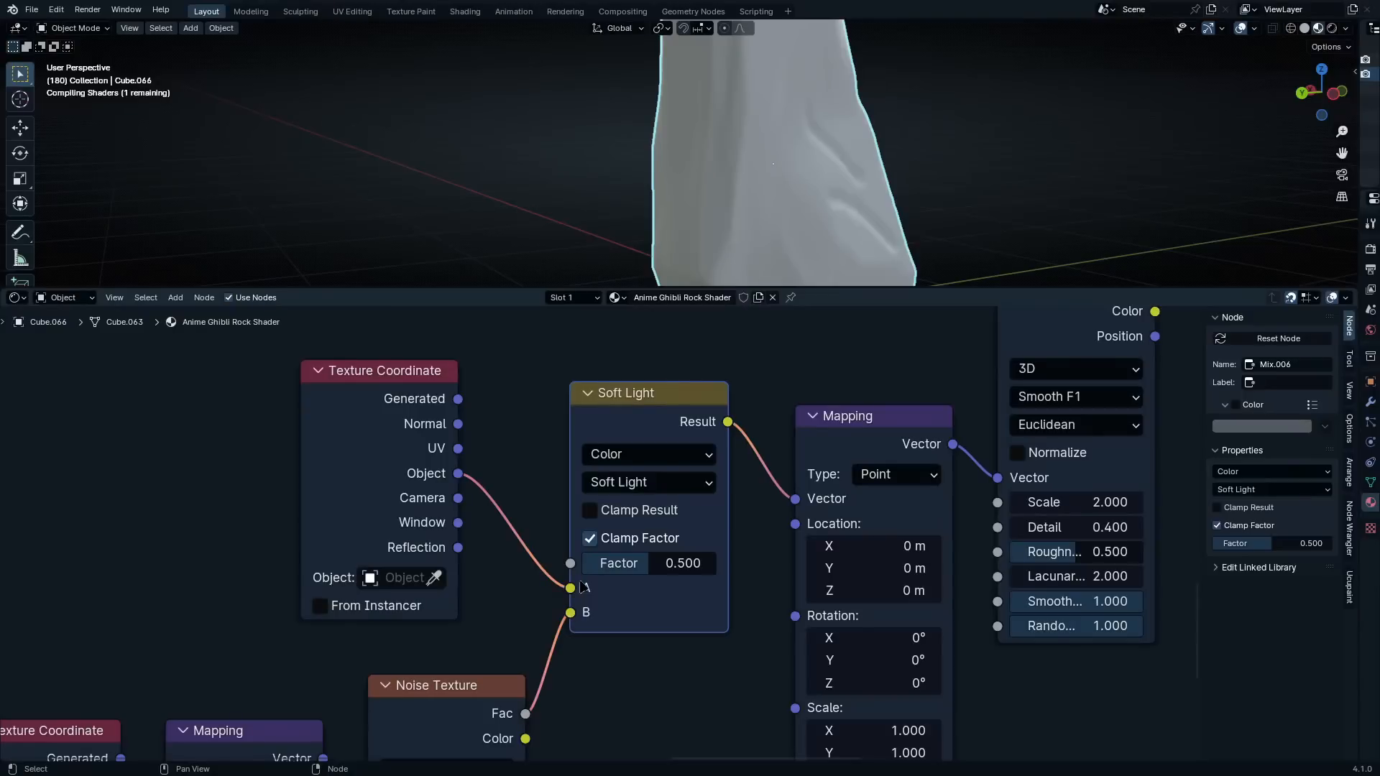
click(615, 572)
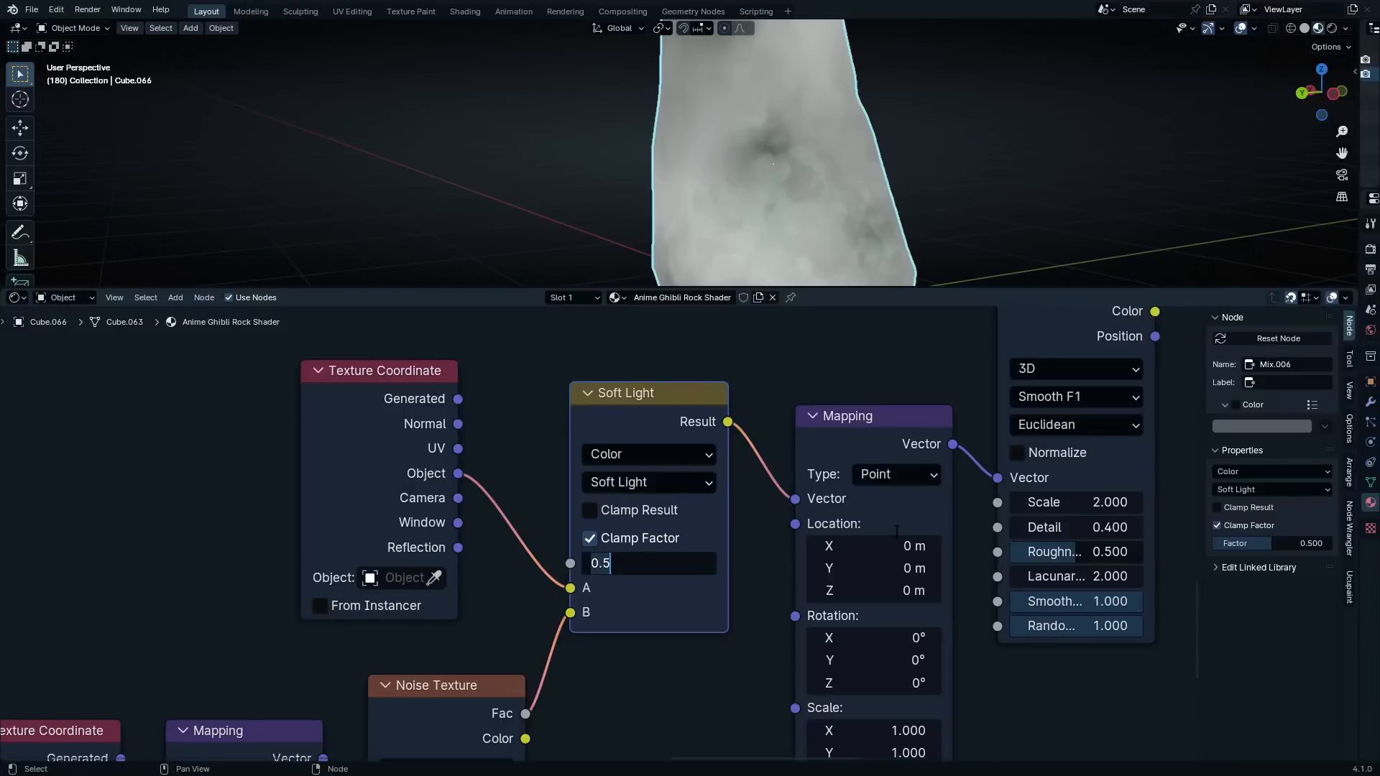
text(1)
key(Return)
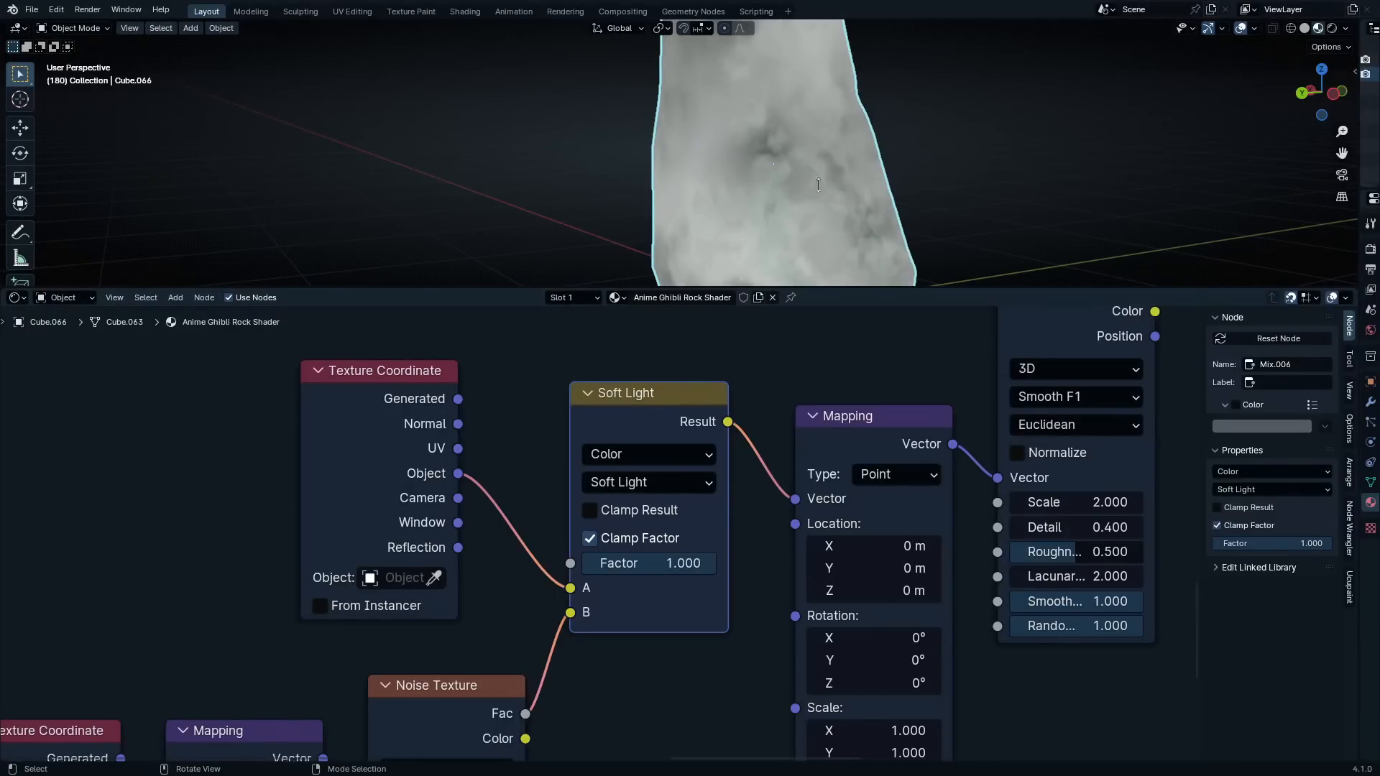
Insert a Color Ramp between the Voronoi Texture's Distance output and the B input of the new layer's final Mix
middle_drag(790, 182, 749, 153)
scroll(1006, 442, down, 6)
middle_drag(1013, 338, 860, 605)
scroll(861, 605, up, 4)
key(q)
click(869, 585)
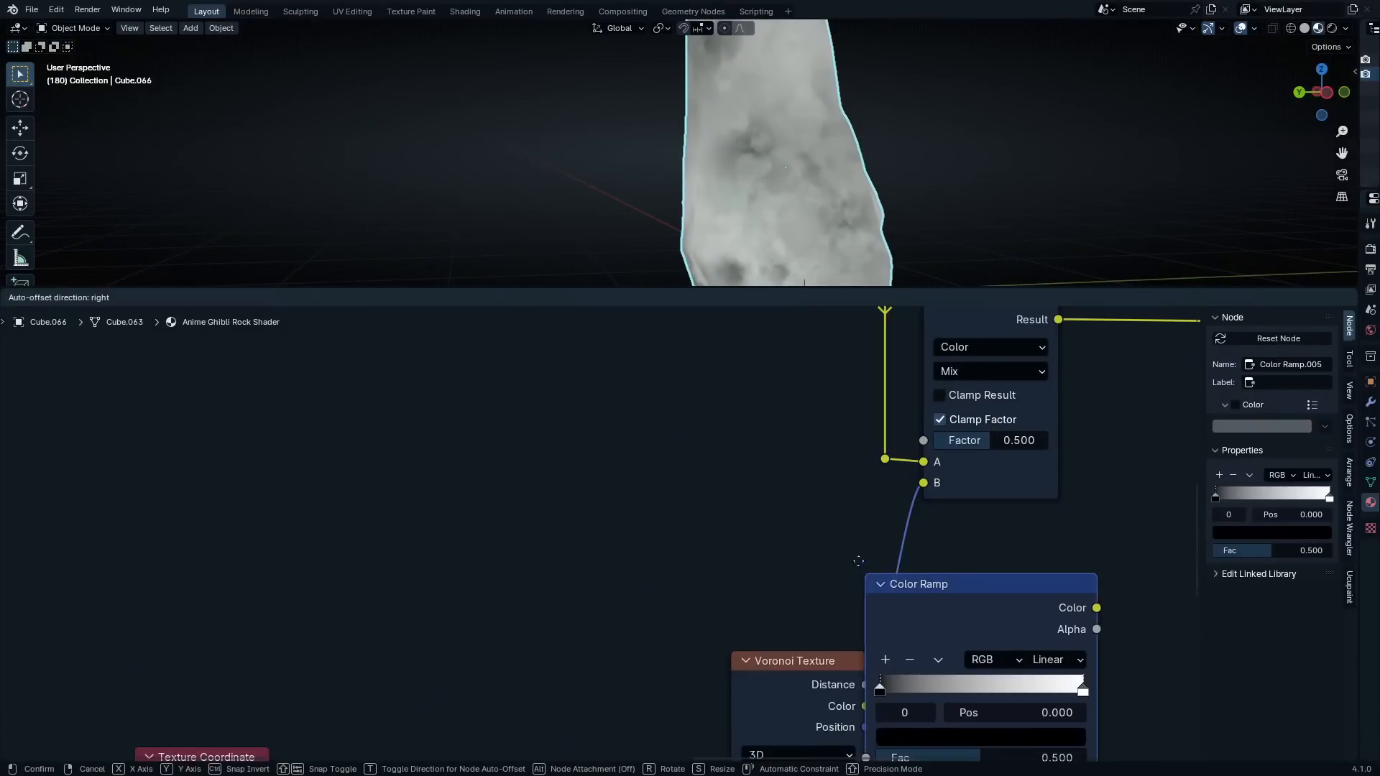
click(829, 526)
middle_drag(964, 508, 888, 340)
scroll(888, 340, down, 2)
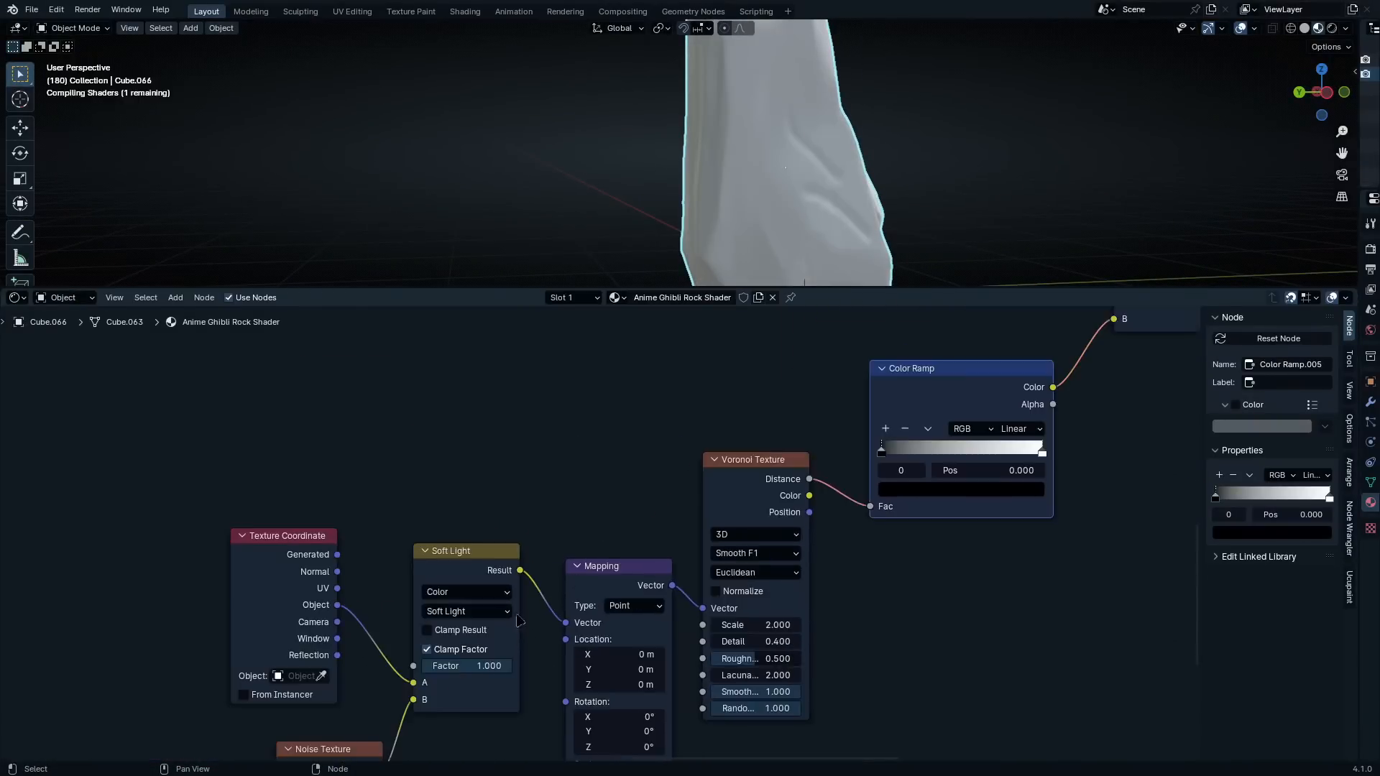
Move the black stop of the Voronoi Texture's Color Ramp to position 0.205
middle_drag(467, 649, 602, 545)
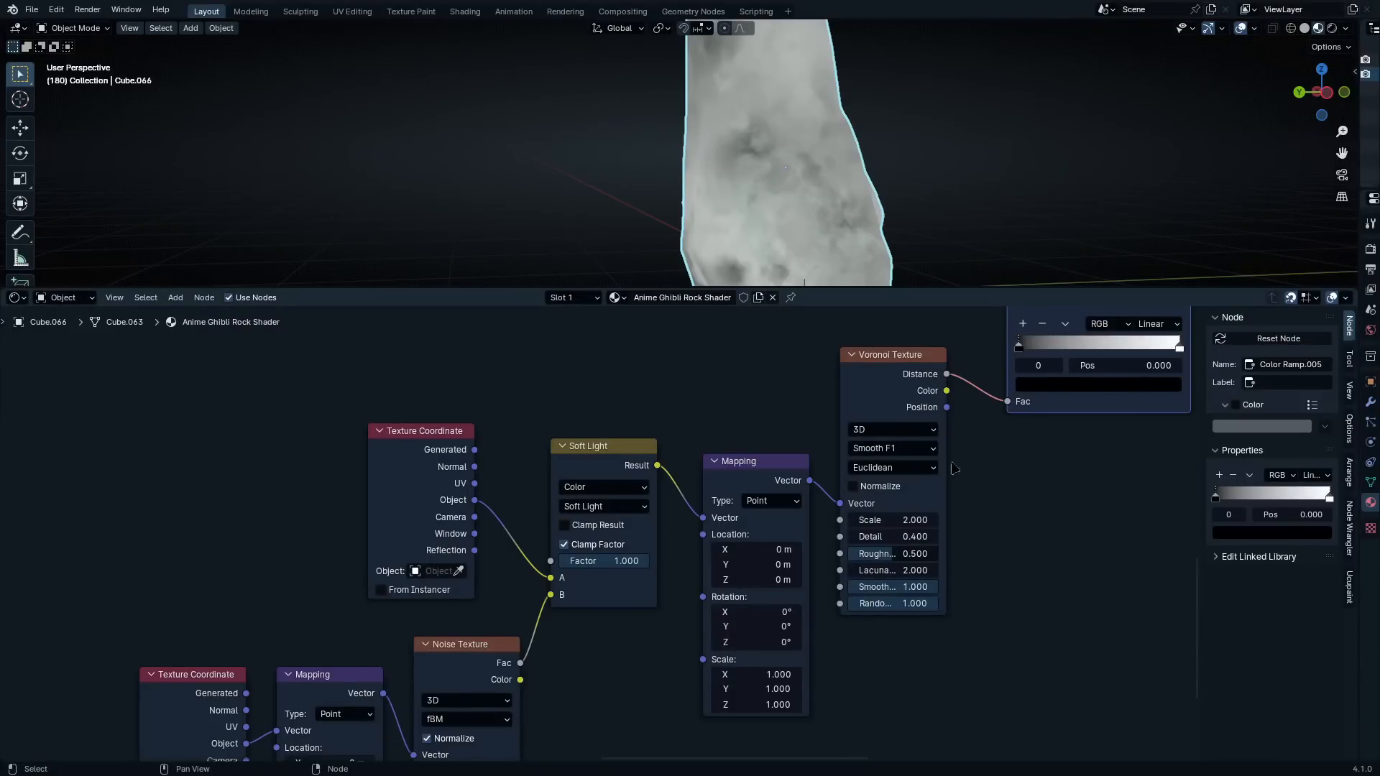
middle_drag(1013, 467, 726, 596)
scroll(736, 568, up, 3)
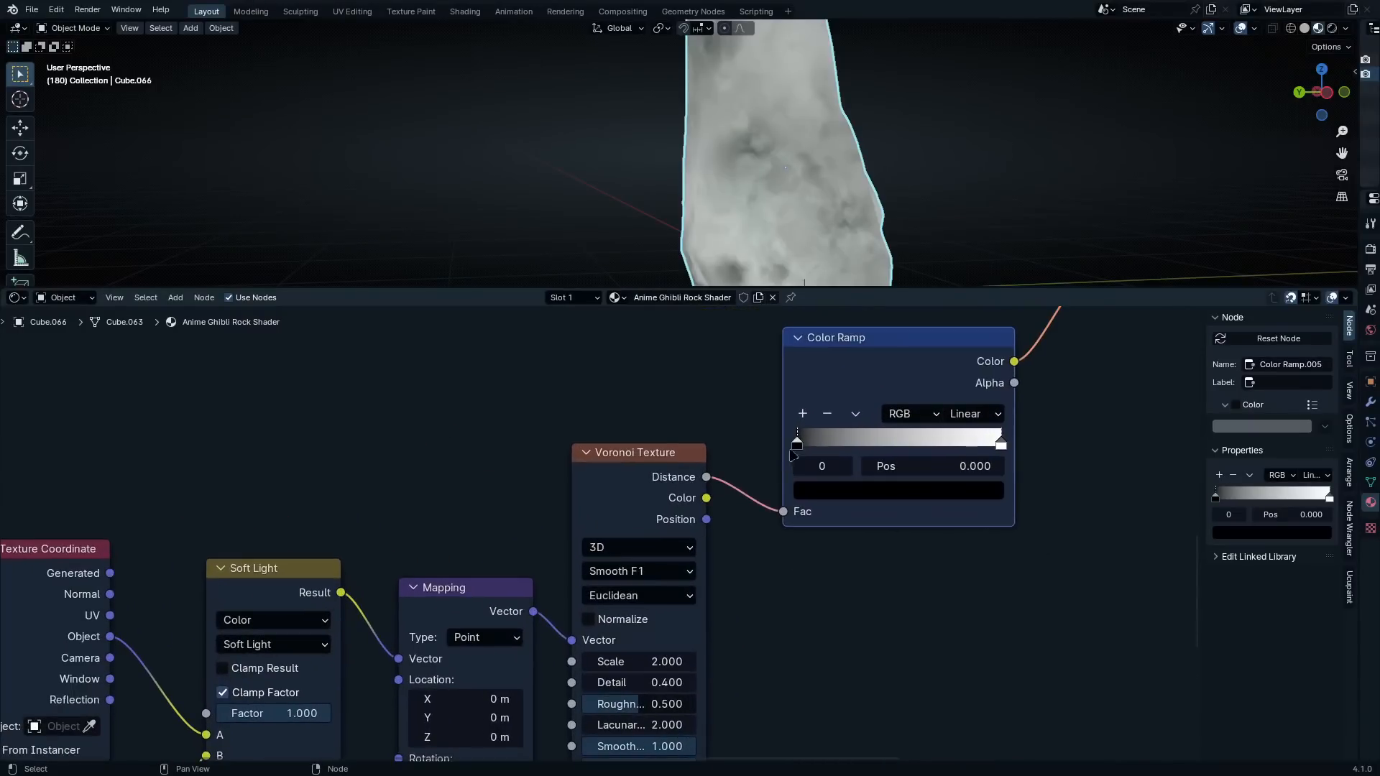
drag(798, 445, 846, 448)
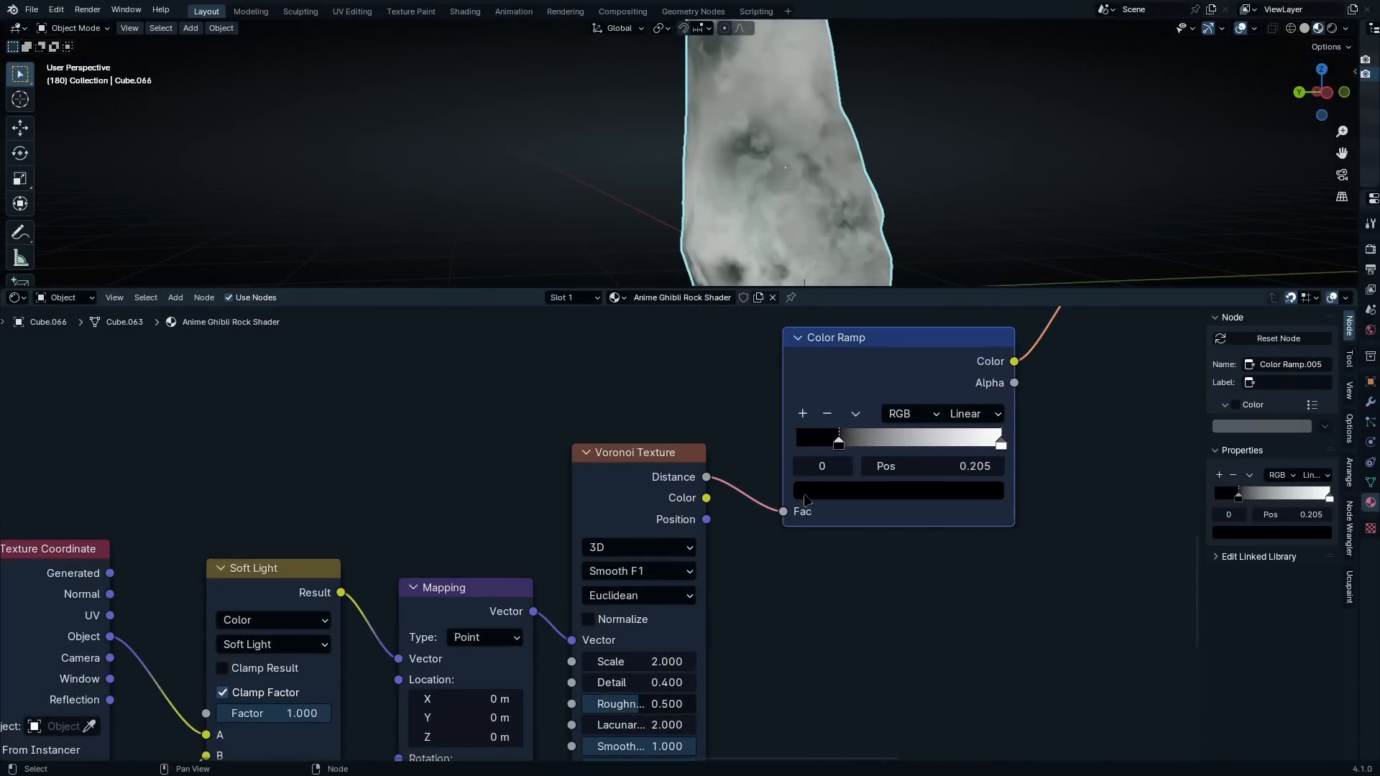
Insert a second Color Ramp between the Noise Texture's Fac output and the Soft Light node's B input
scroll(677, 515, down, 7)
middle_drag(281, 716, 491, 594)
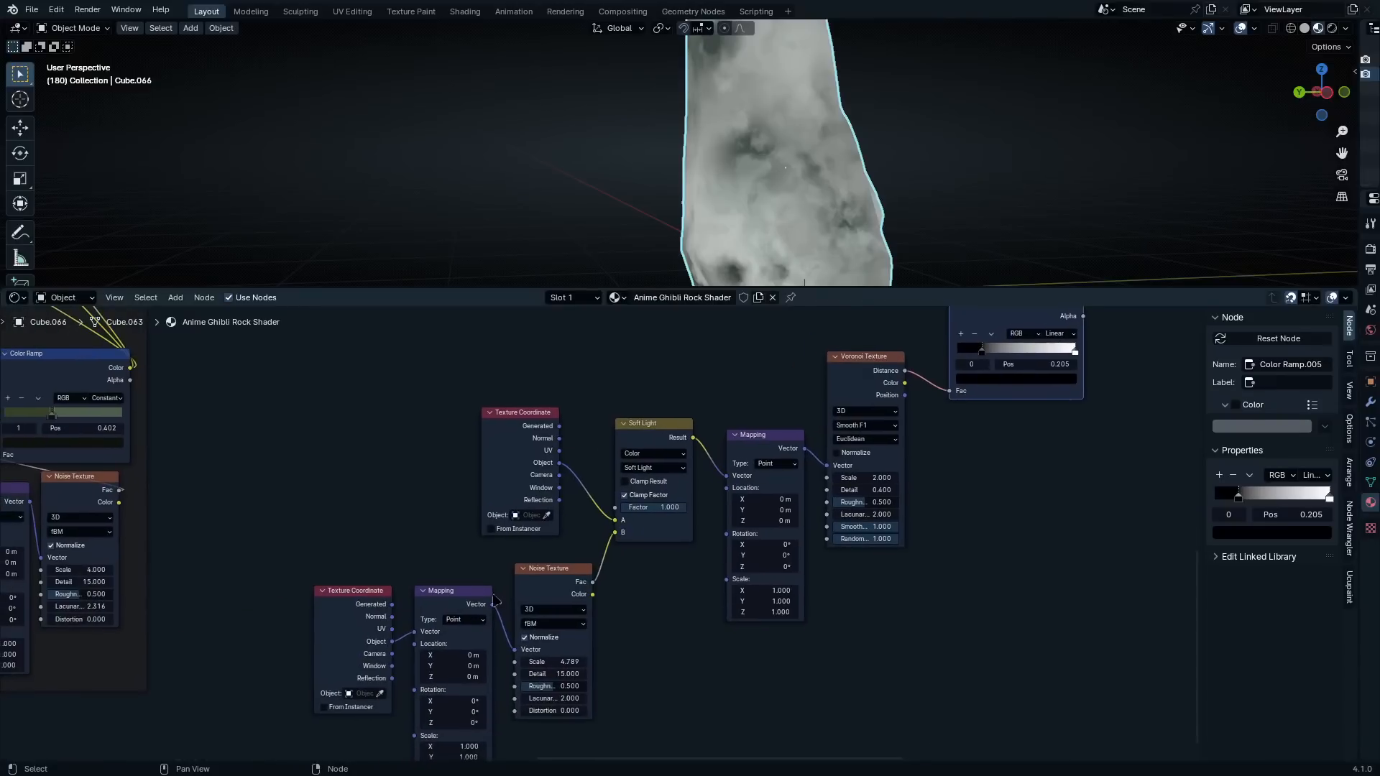
key(q)
click(532, 611)
click(569, 559)
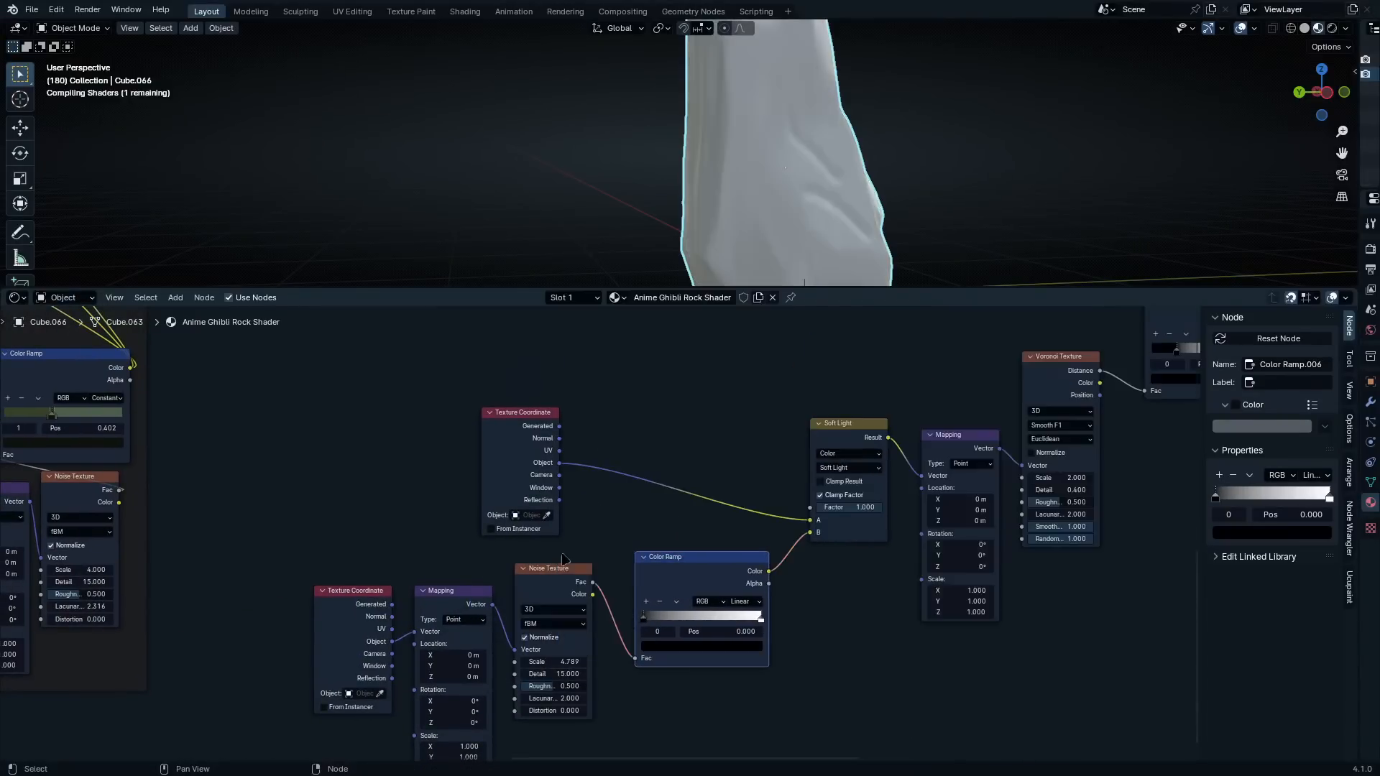
middle_drag(759, 530, 716, 559)
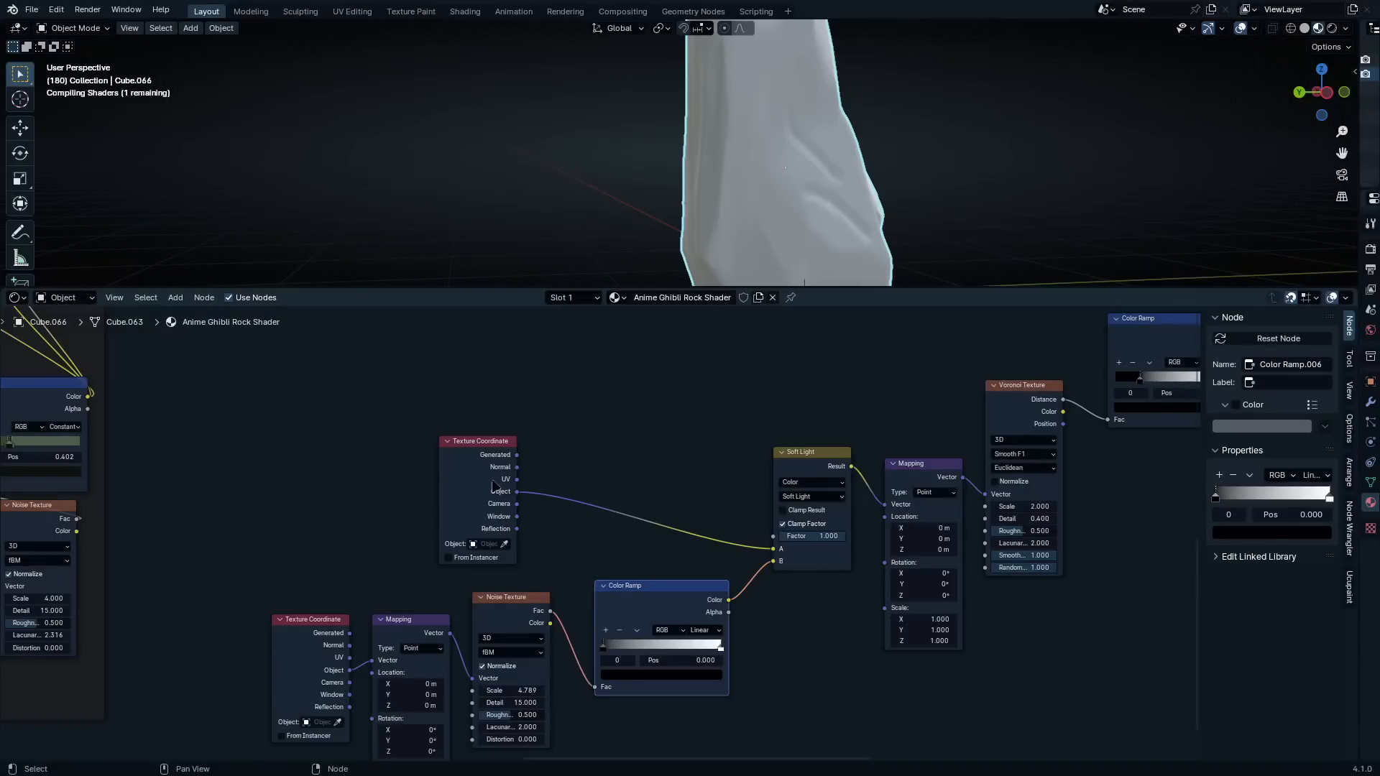
Rearrange the coordinate, mapping, noise, ramp and Soft Light nodes into a compact group beside the Voronoi's Mapping node
drag(493, 487, 719, 448)
drag(253, 552, 513, 667)
drag(513, 622, 547, 611)
drag(323, 540, 686, 656)
drag(661, 612, 791, 611)
drag(362, 385, 784, 751)
drag(763, 607, 785, 605)
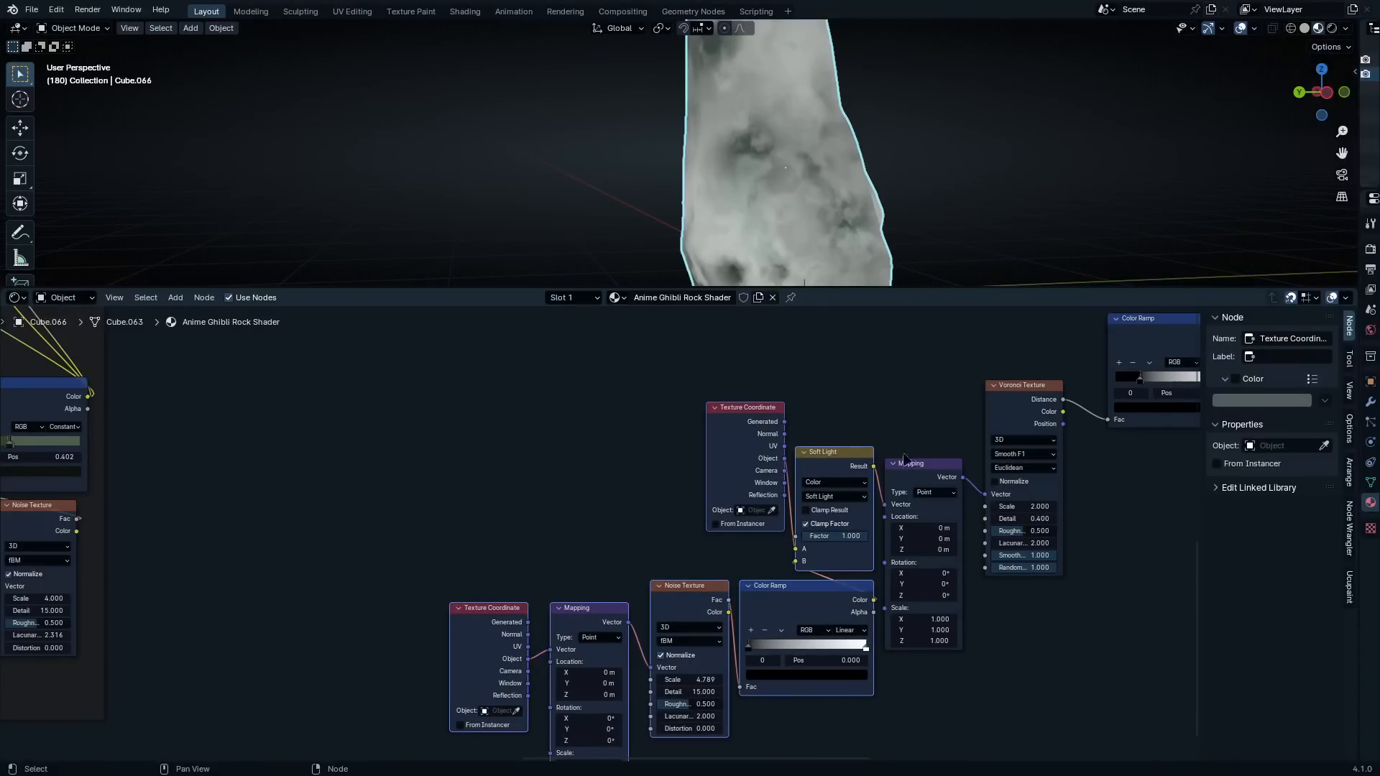
Move the final Mix node and the Voronoi's Color Ramp closer to the rest of the new layer's nodes
drag(1001, 404, 992, 425)
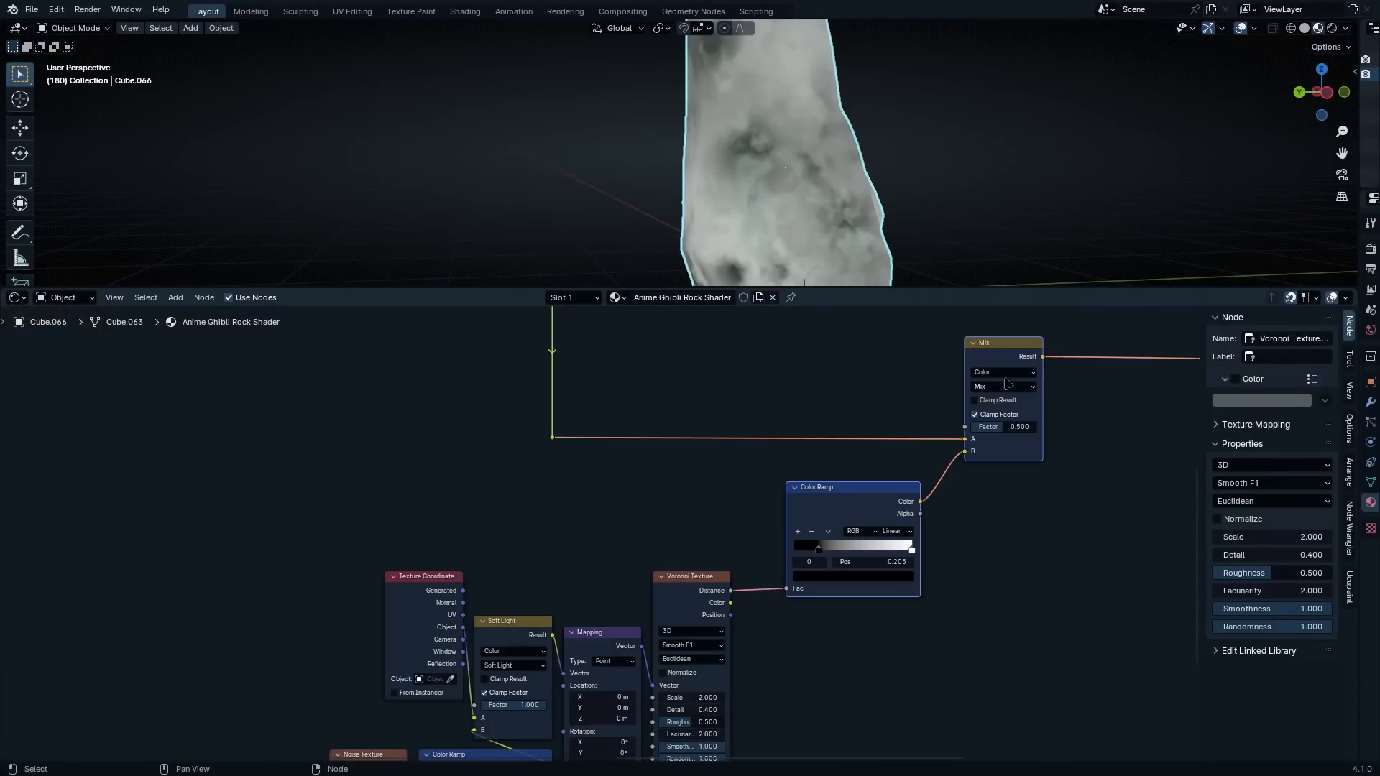
click(1004, 373)
click(992, 375)
drag(983, 356, 802, 356)
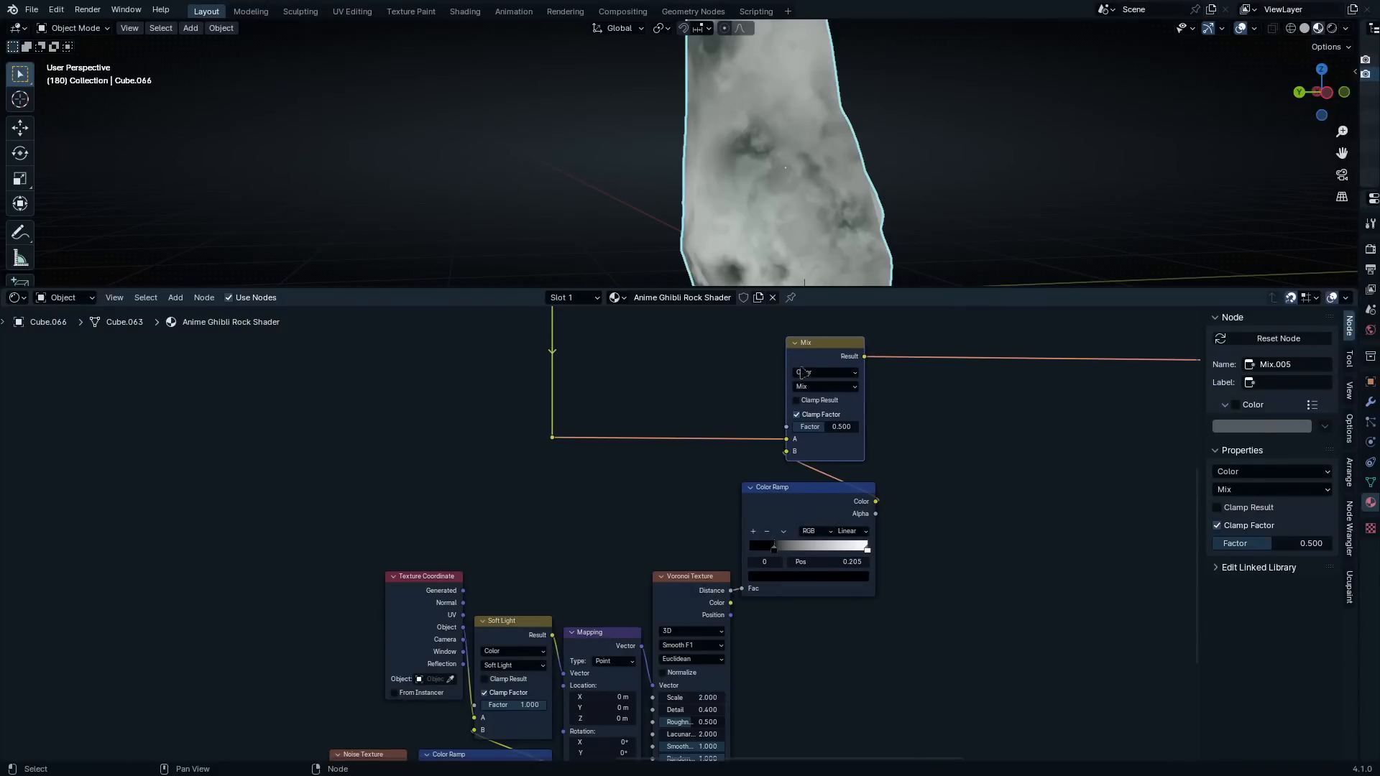
Set the new Noise Texture's Lacunarity to 2.357
scroll(844, 468, up, 2)
middle_drag(783, 535, 812, 390)
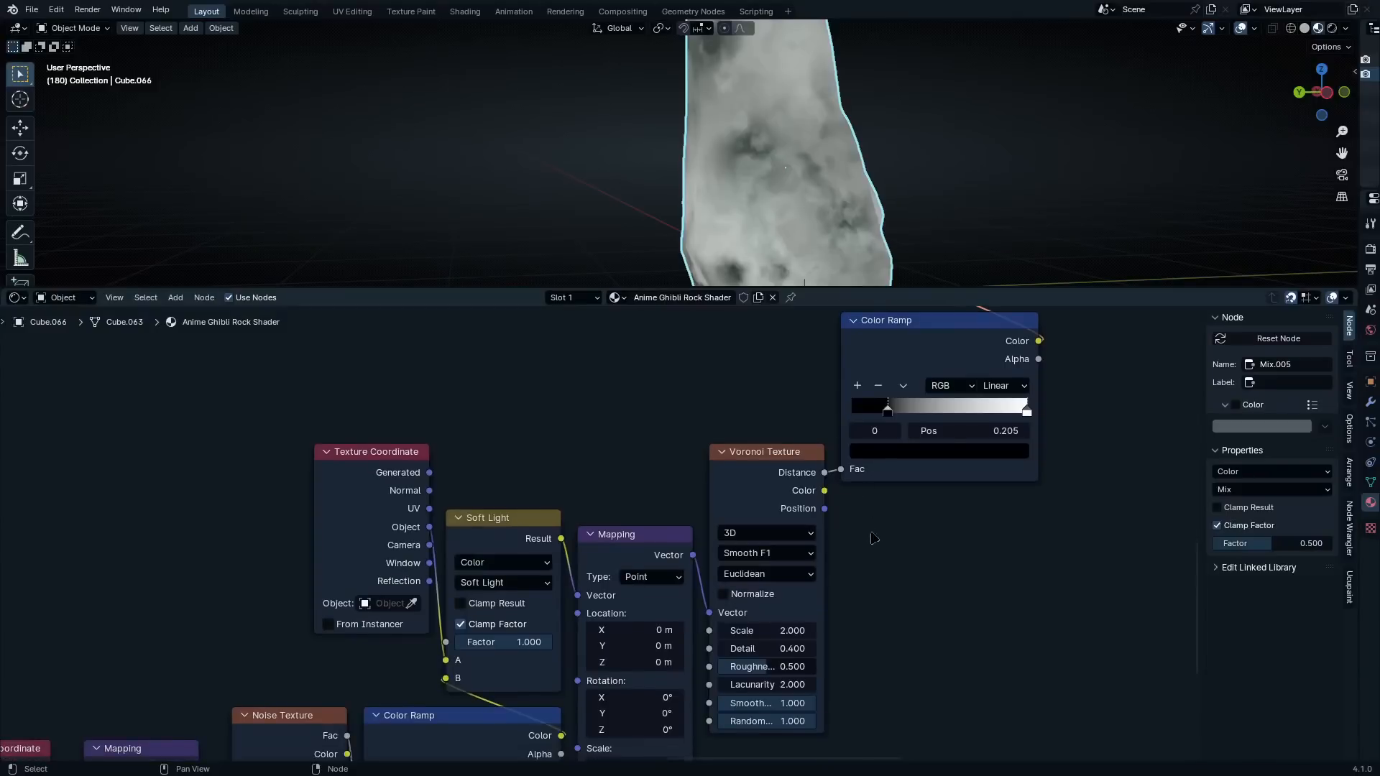
middle_drag(874, 539, 926, 271)
scroll(460, 590, up, 3)
middle_drag(389, 659, 660, 553)
scroll(603, 547, up, 3)
double_click(602, 547)
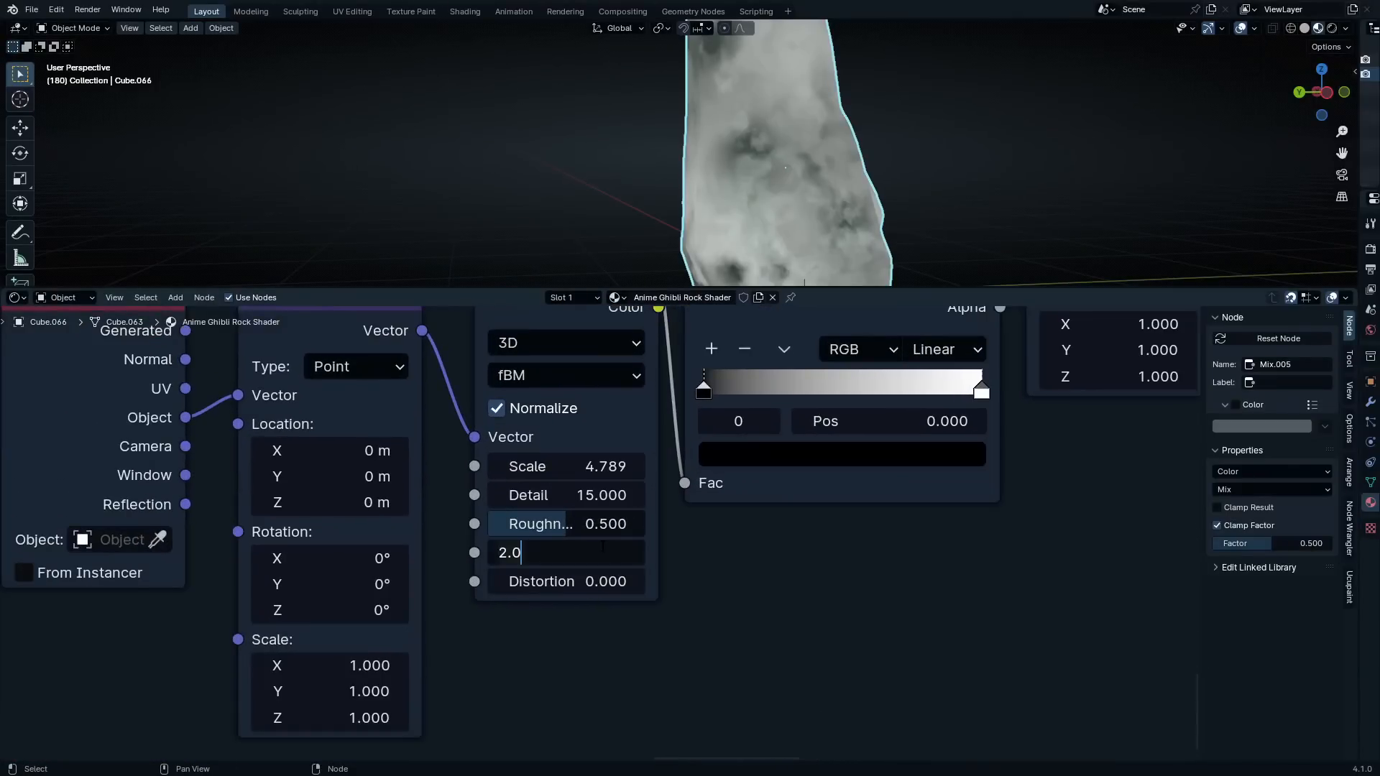
key(BackSpace)
text(3569)
key(Return)
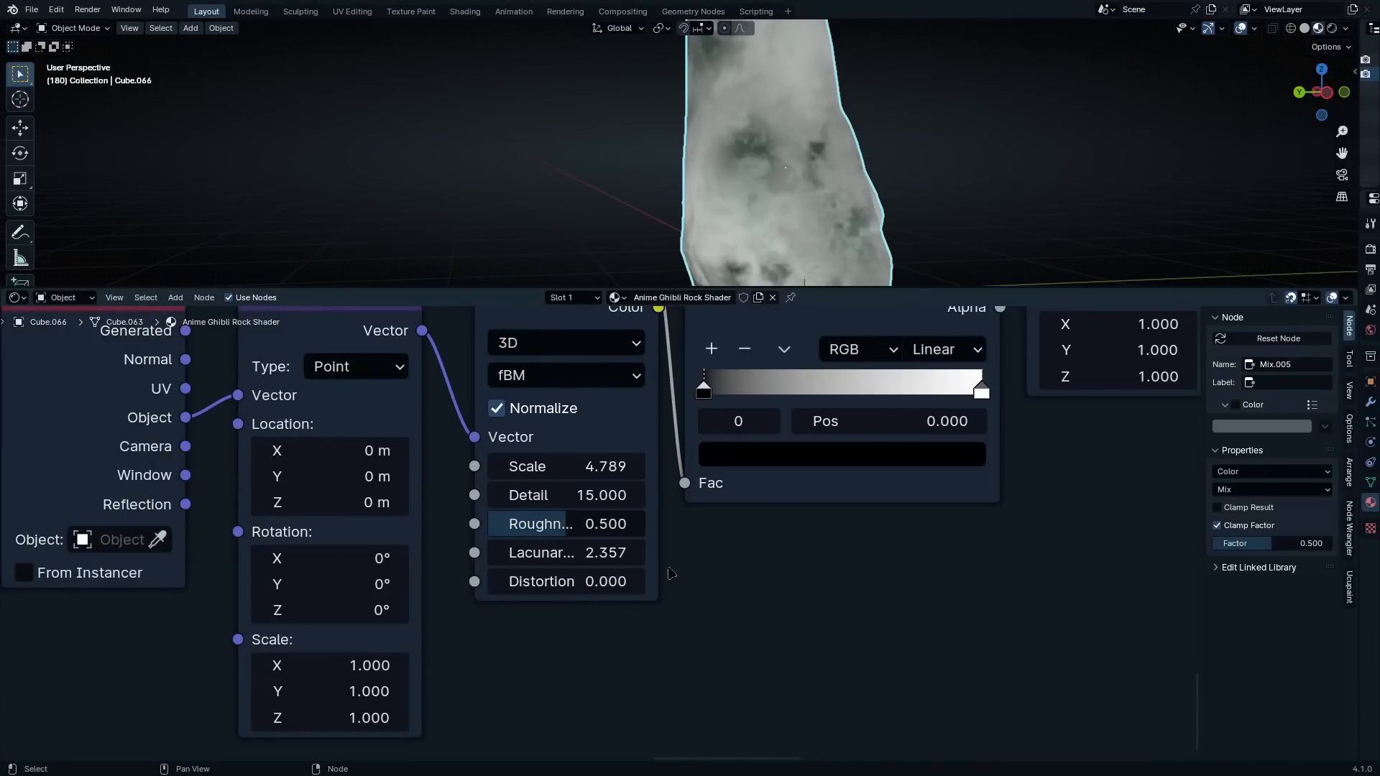
Move the noise Color Ramp's black stop to position 0.086 and the Voronoi Color Ramp's black stop to 0
middle_drag(773, 497, 706, 605)
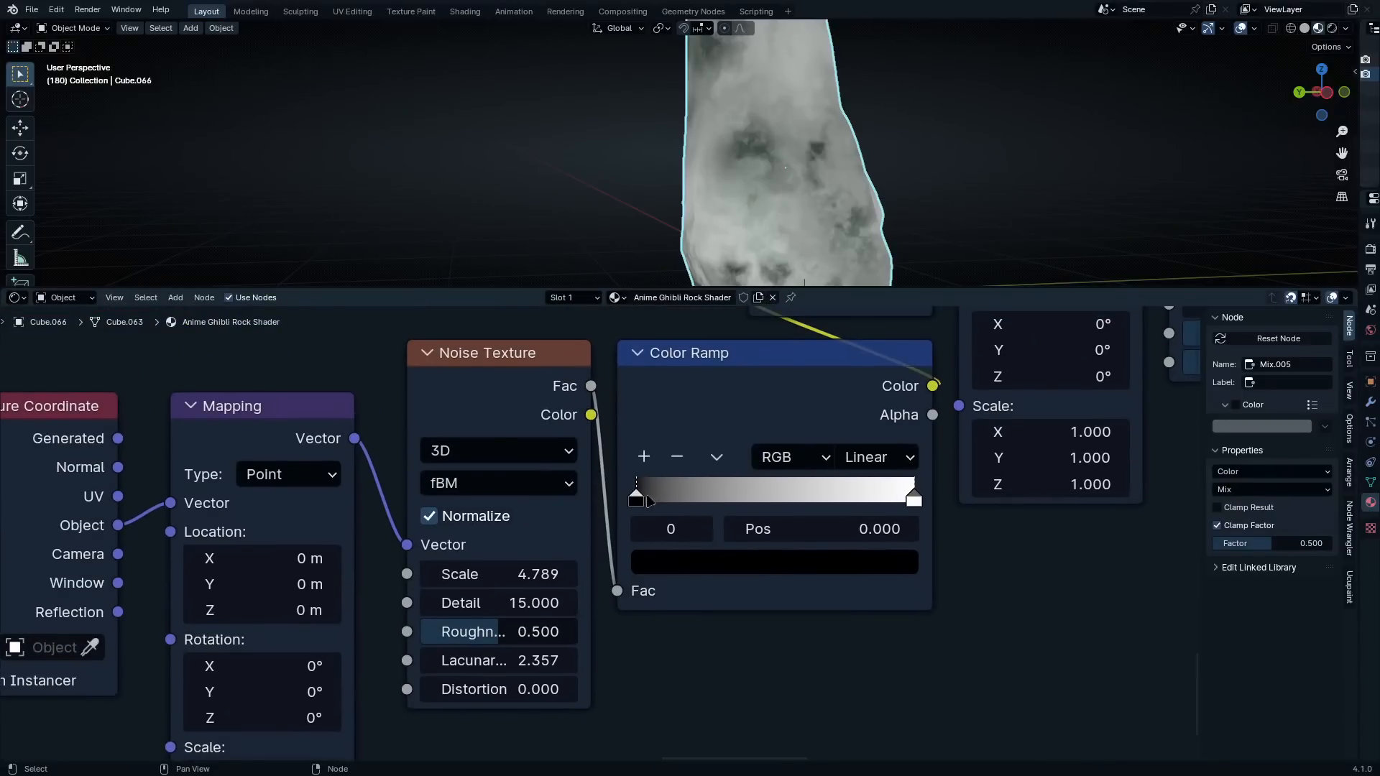
drag(654, 496, 645, 497)
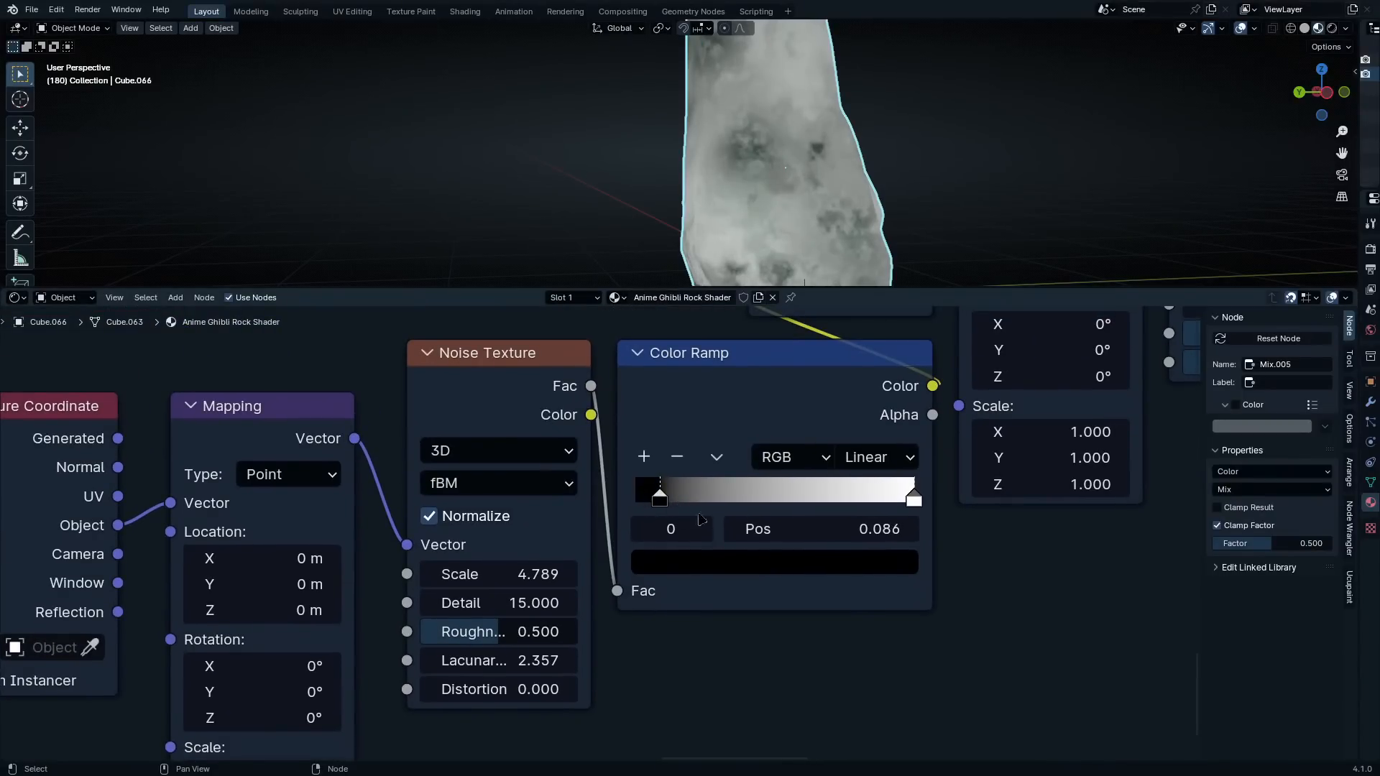
scroll(880, 528, down, 7)
middle_drag(878, 505, 690, 724)
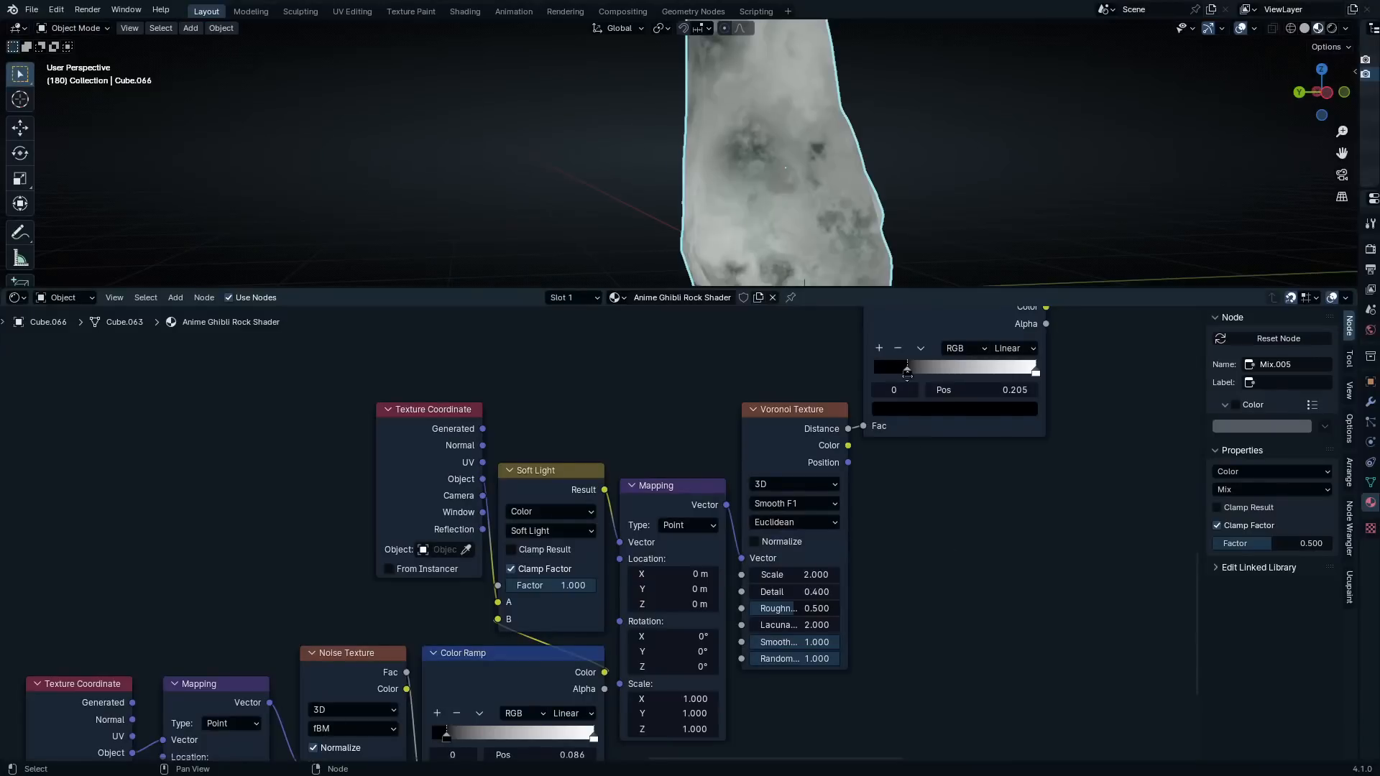
middle_drag(881, 403, 867, 507)
drag(893, 472, 867, 480)
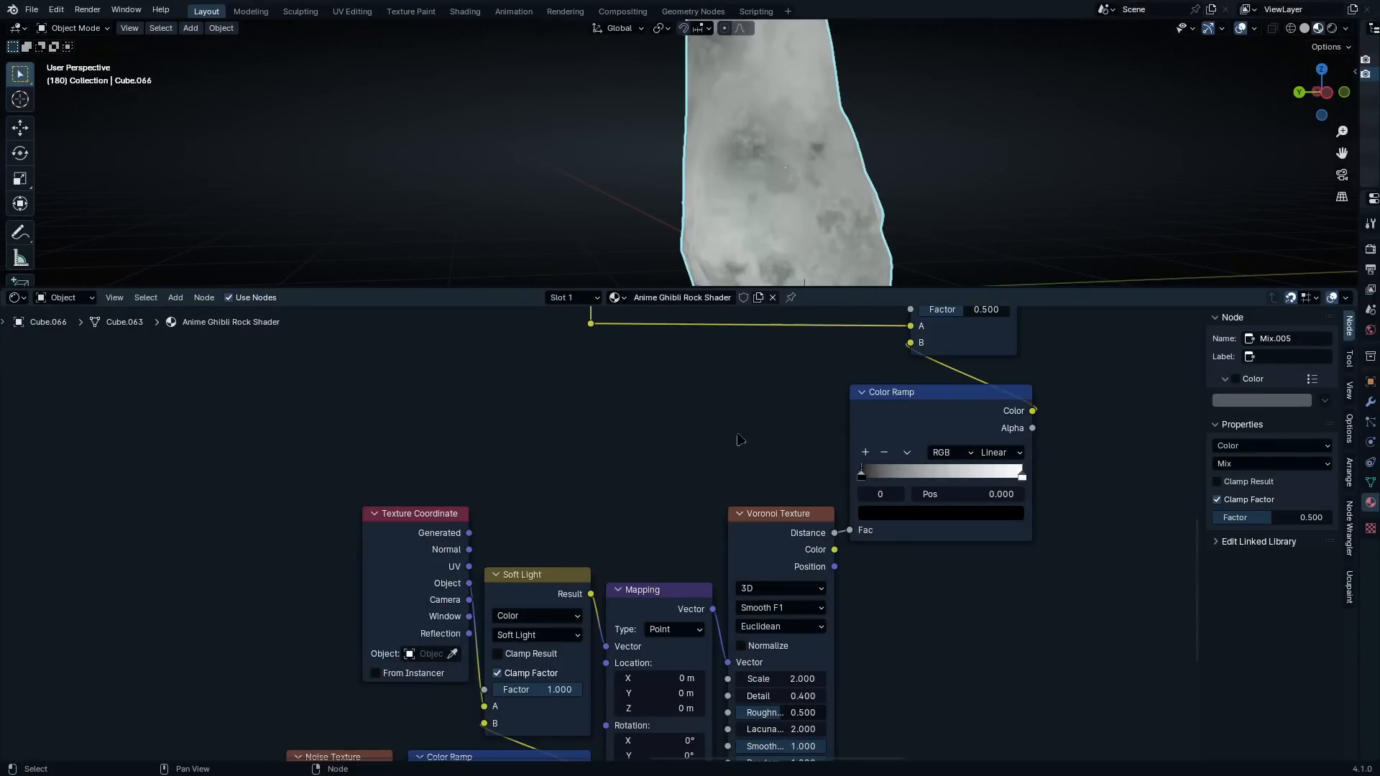
Change the new layer's final Mix node to Soft Light blending with a factor of 1.000
scroll(740, 441, down, 2)
middle_drag(770, 441, 755, 500)
scroll(755, 500, up, 4)
middle_drag(924, 368, 687, 511)
scroll(695, 509, up, 5)
click(675, 509)
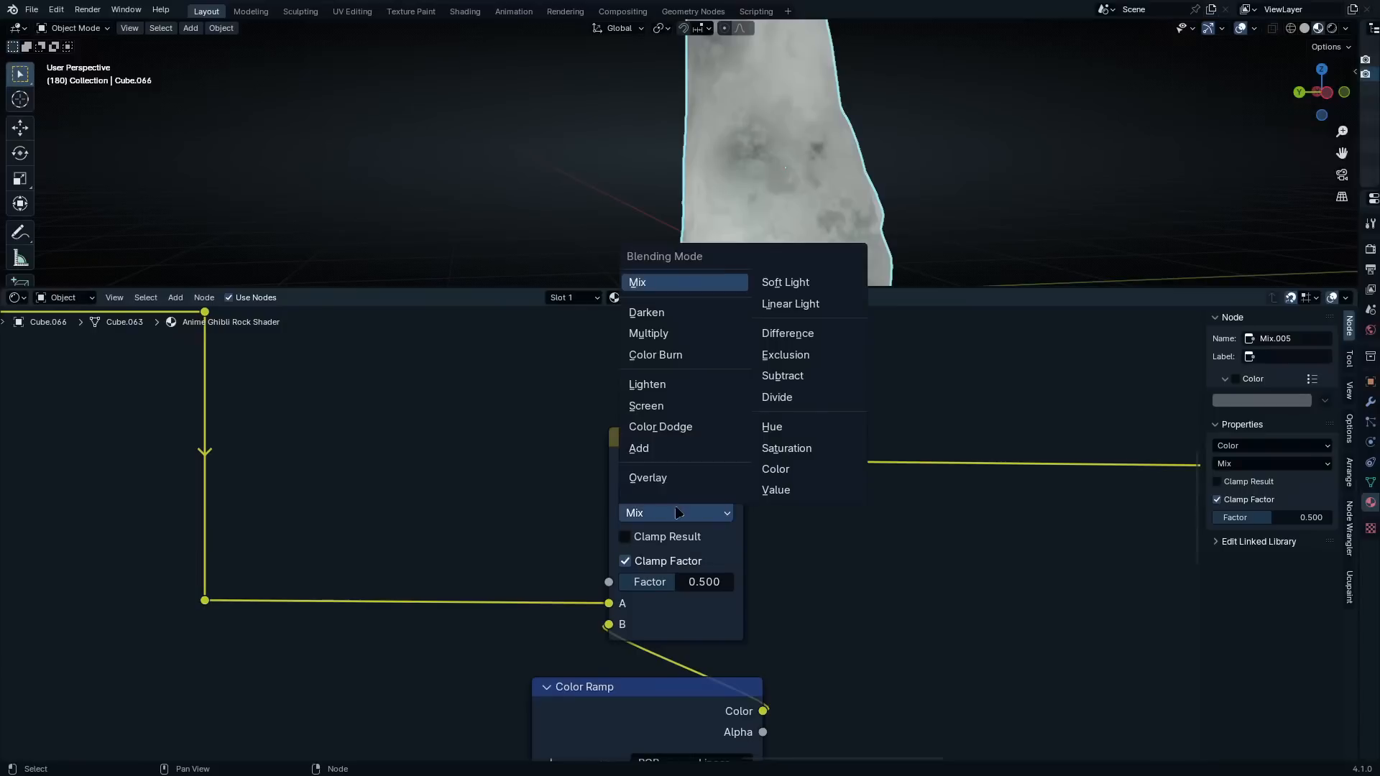
click(785, 281)
drag(718, 581, 826, 581)
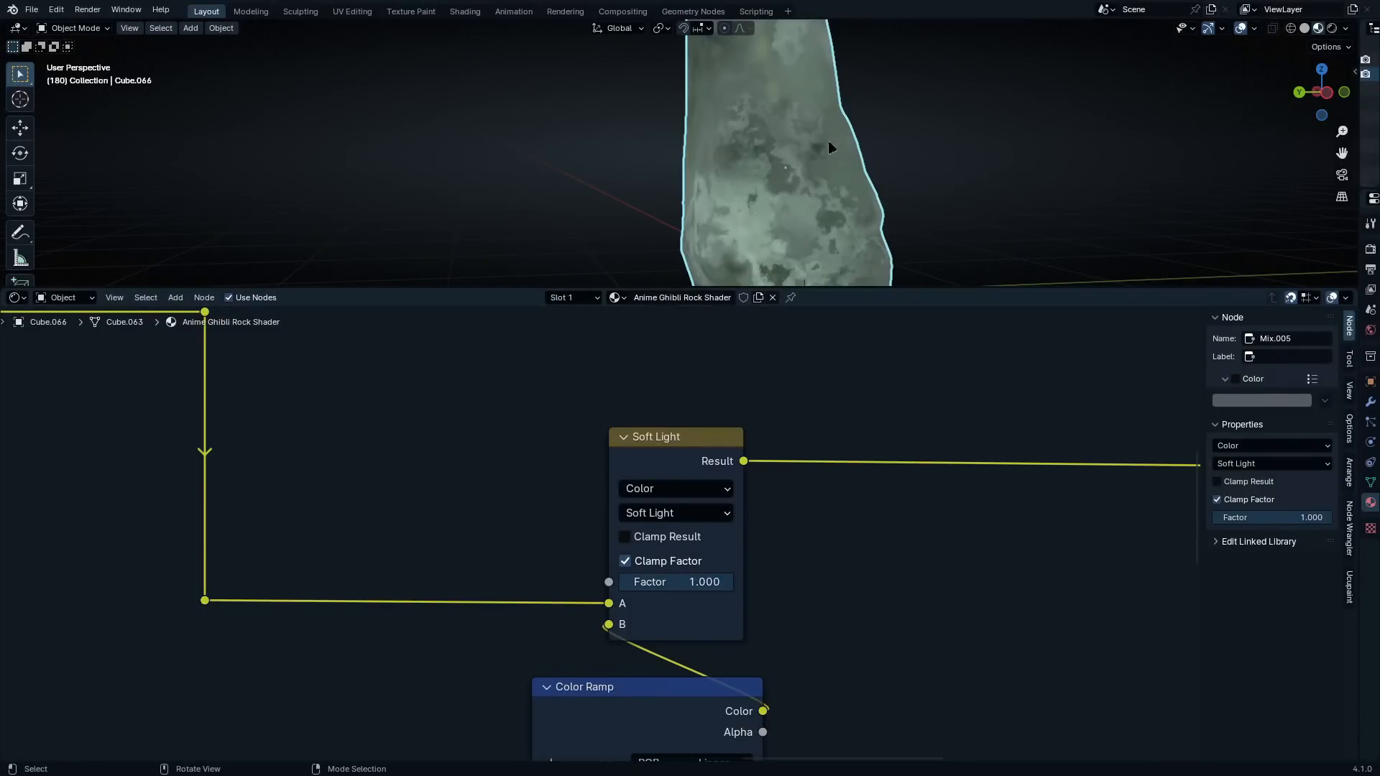
middle_drag(791, 136, 775, 142)
mouse_move(733, 167)
middle_down()
mouse_move(646, 163)
mouse_move(752, 173)
mouse_move(856, 157)
mouse_move(833, 158)
mouse_move(931, 180)
mouse_move(879, 122)
mouse_move(818, 132)
mouse_move(816, 192)
mouse_move(761, 114)
mouse_move(769, 142)
mouse_move(717, 169)
middle_up()
Move the Principled BSDF and Material Output nodes farther away from the new layer to make room between them
scroll(808, 468, down, 5)
middle_drag(807, 465, 707, 449)
scroll(726, 453, down, 6)
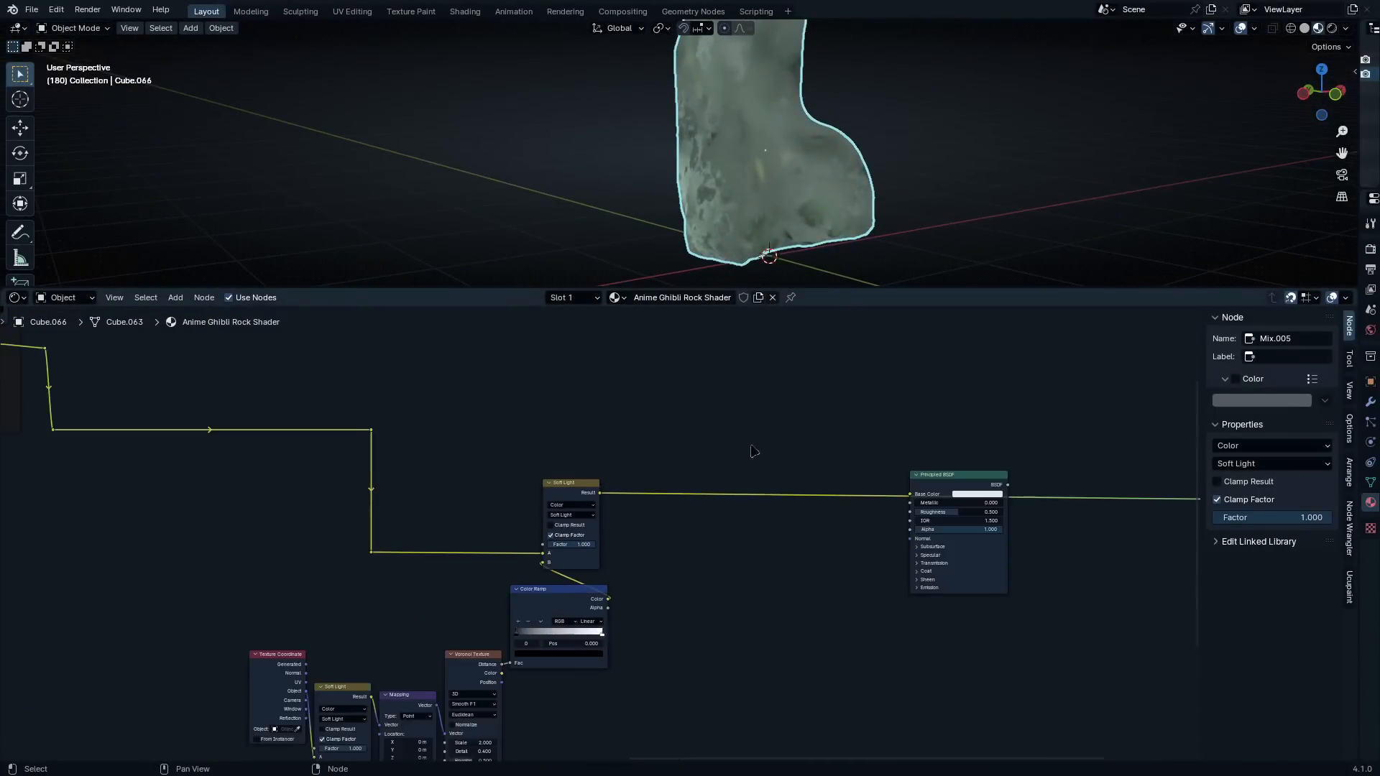
middle_drag(625, 452, 477, 452)
scroll(477, 453, up, 1)
scroll(618, 447, down, 5)
middle_drag(742, 444, 540, 421)
drag(513, 386, 1044, 582)
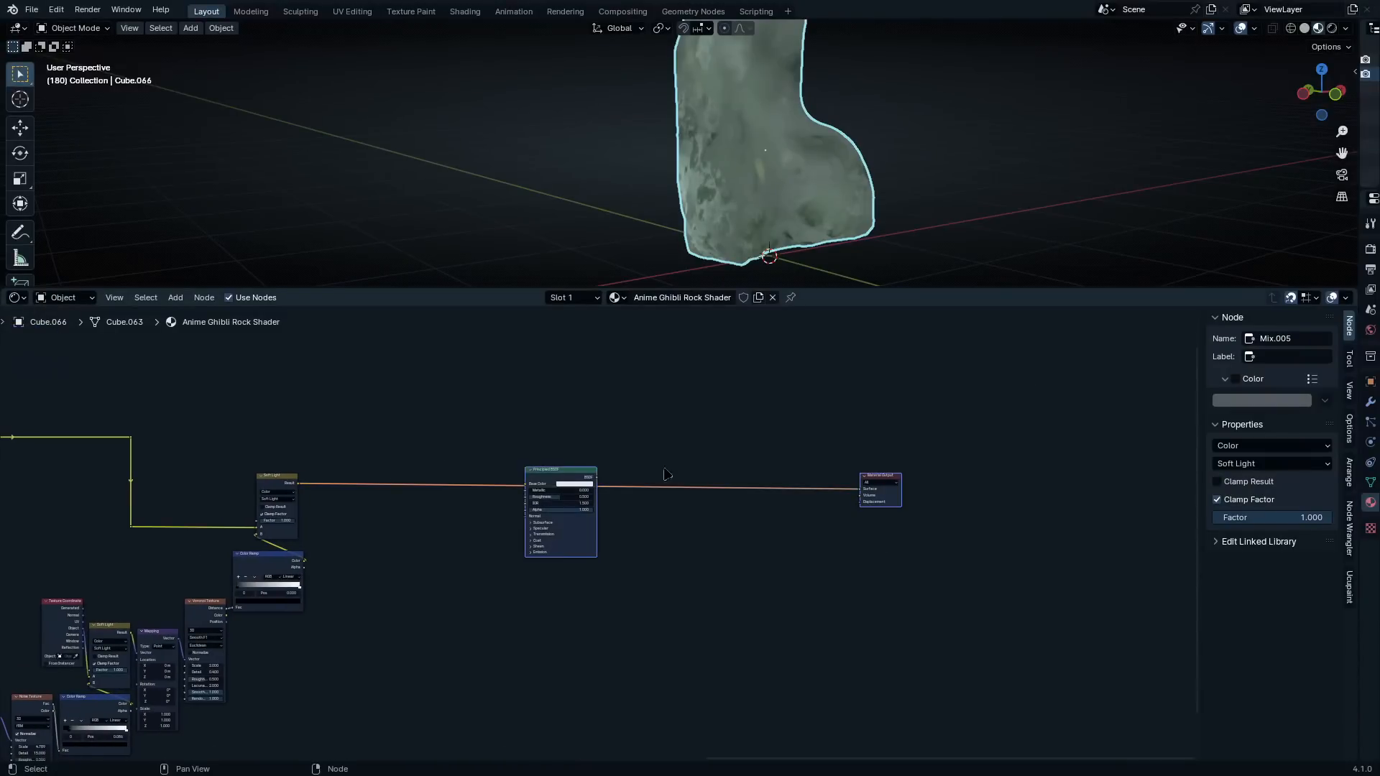
drag(565, 478, 1013, 474)
Enlarge the node editor to full screen and move all of the new layer's nodes closer to the Yellow Spots / Layer 3 frame
scroll(329, 500, up, 1)
scroll(329, 501, up, 1)
middle_drag(328, 501, 791, 394)
scroll(573, 446, down, 5)
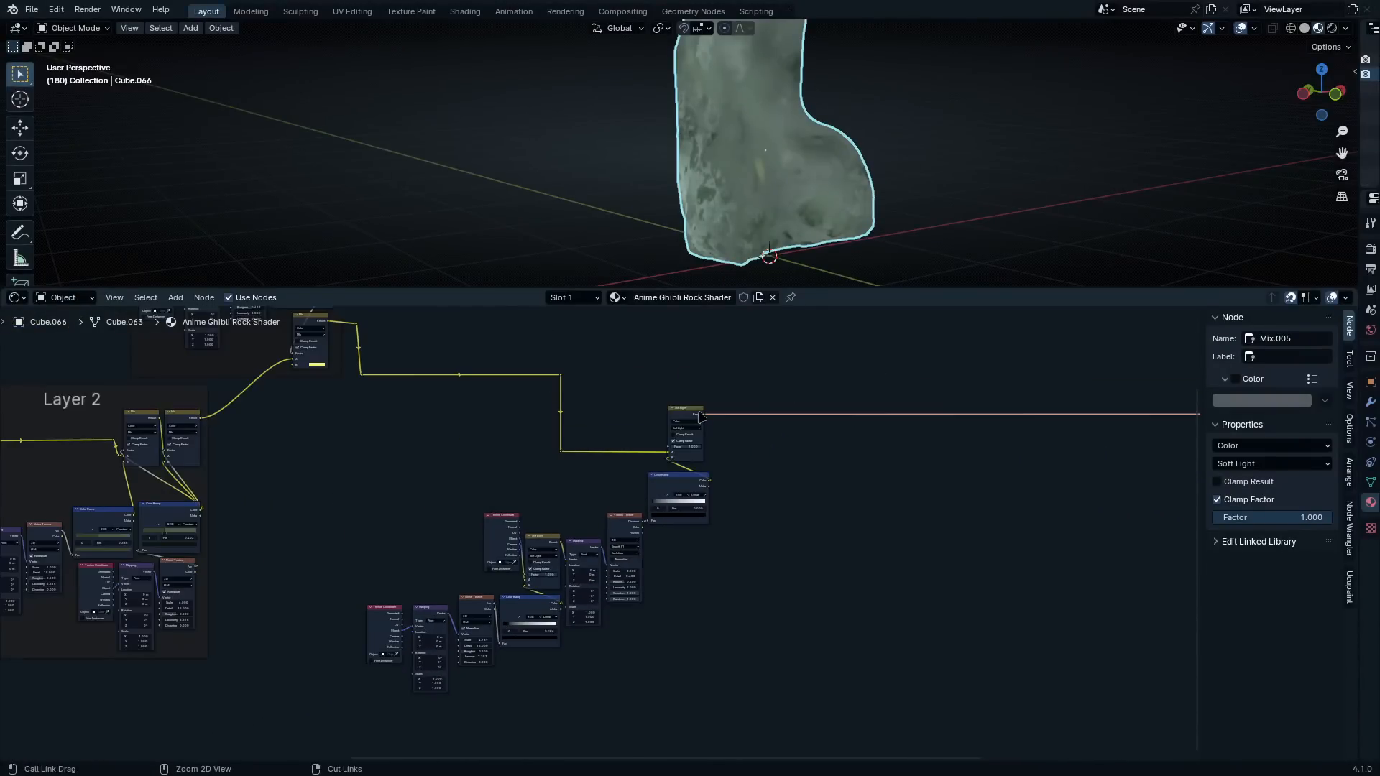
key(ctrl+space)
middle_drag(681, 310, 767, 359)
drag(842, 230, 451, 634)
key(g)
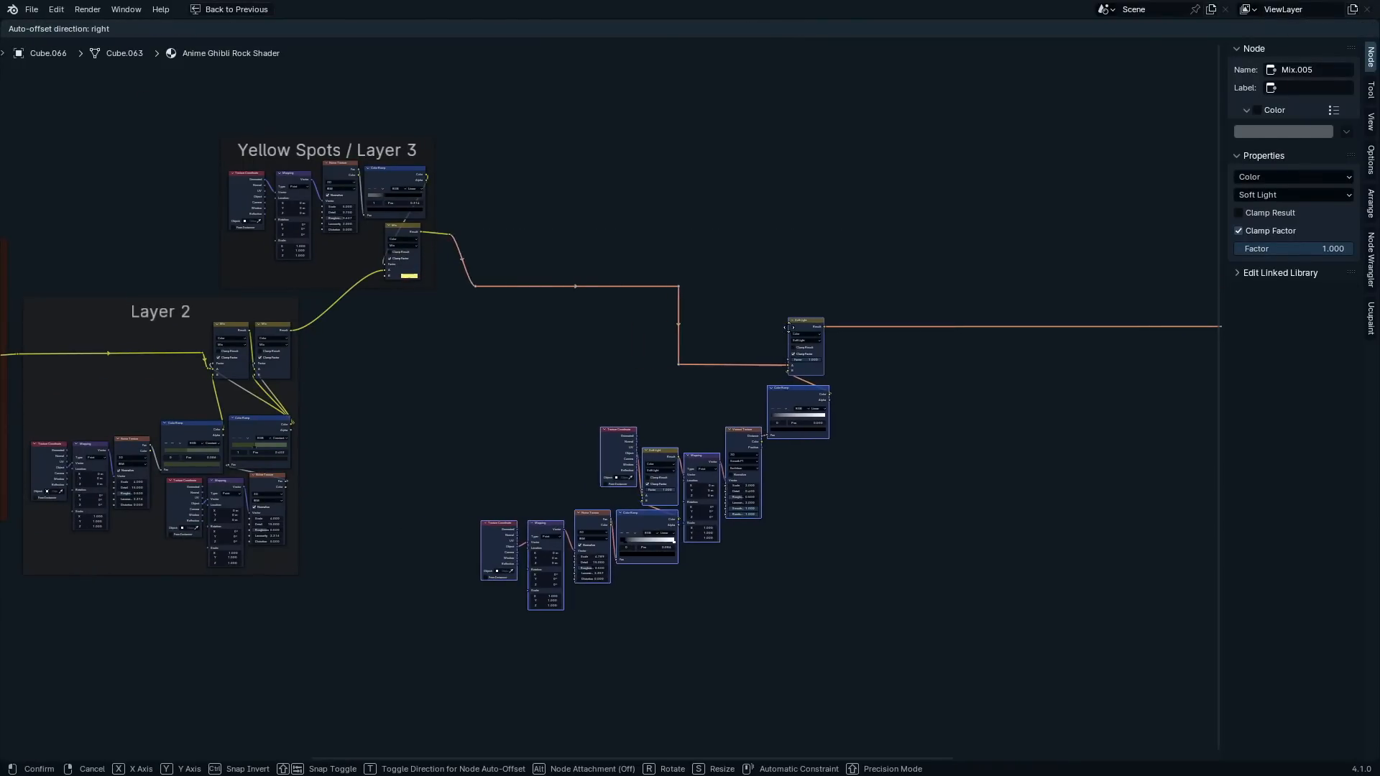
right_click(790, 327)
click(750, 270)
drag(864, 241, 490, 624)
key(g)
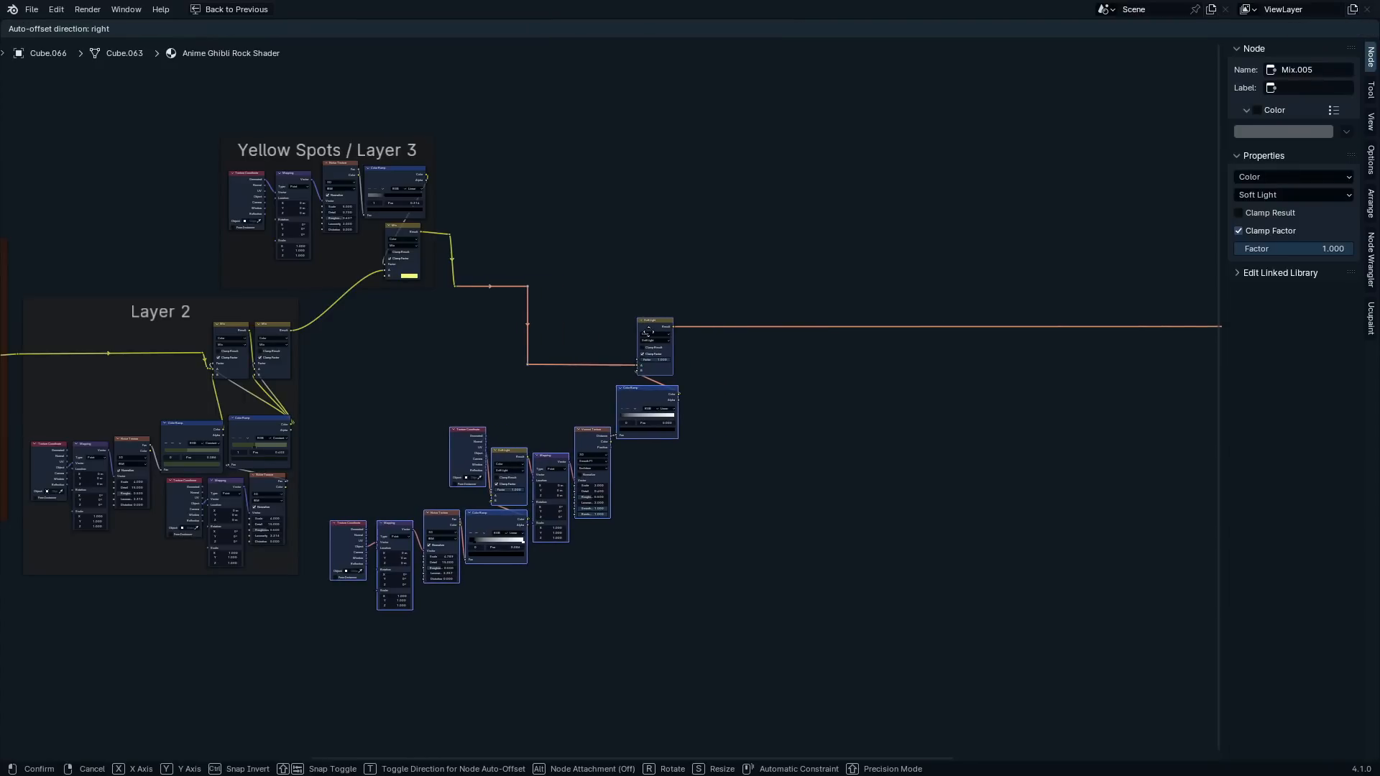
click(650, 339)
Enclose the new layer's nodes in a frame and shift it slightly down, clear of the Layer 3 frame
key(ctrl+j)
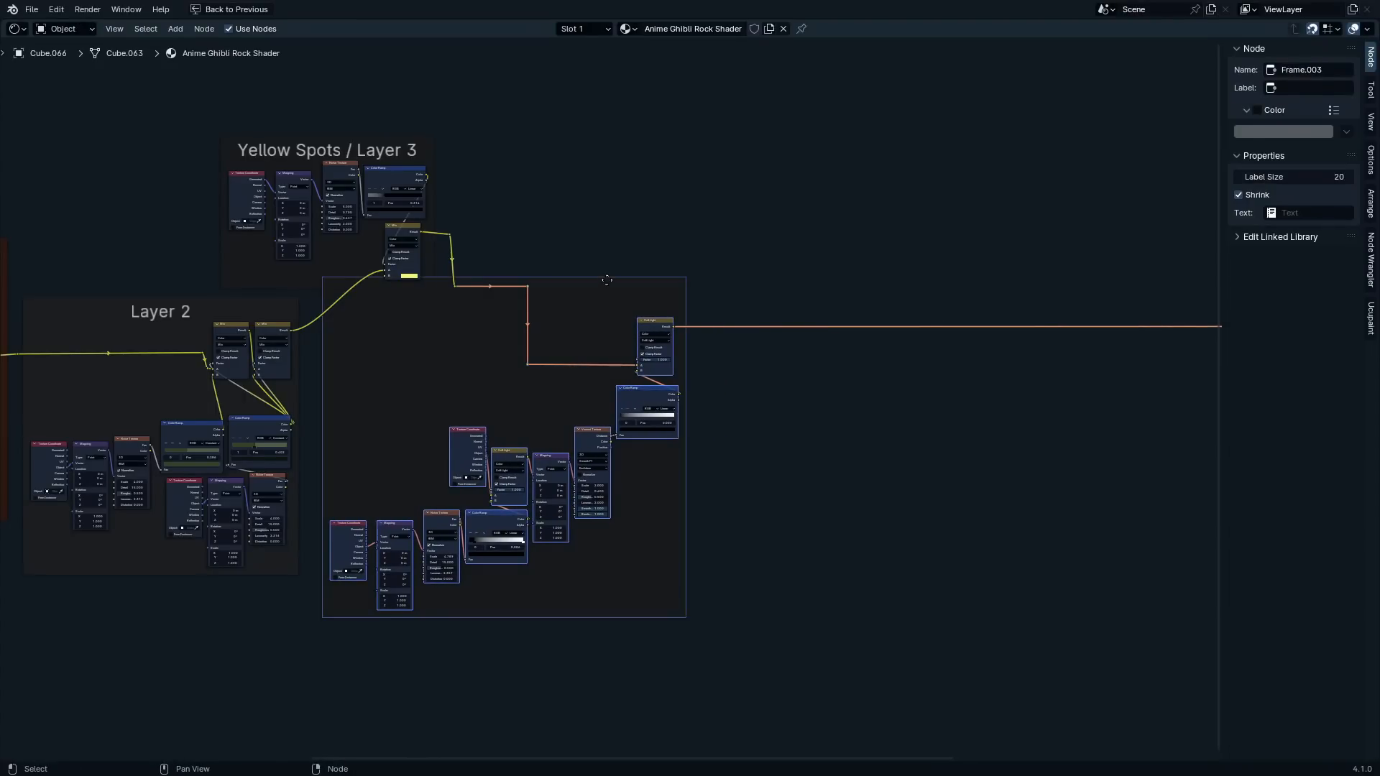
key(g)
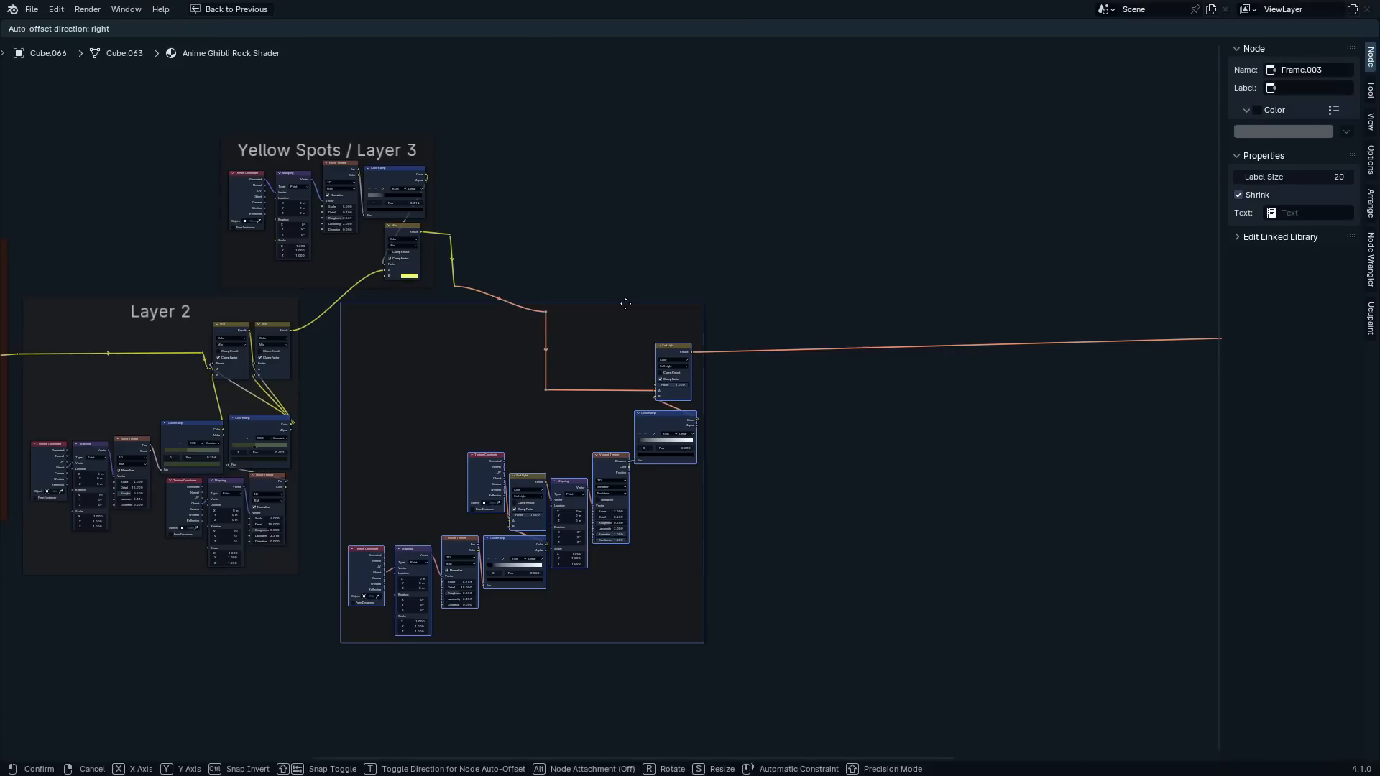
click(625, 303)
Raise the upper reroute point vertically so the link coming from Layer 3 runs straight again
click(546, 350)
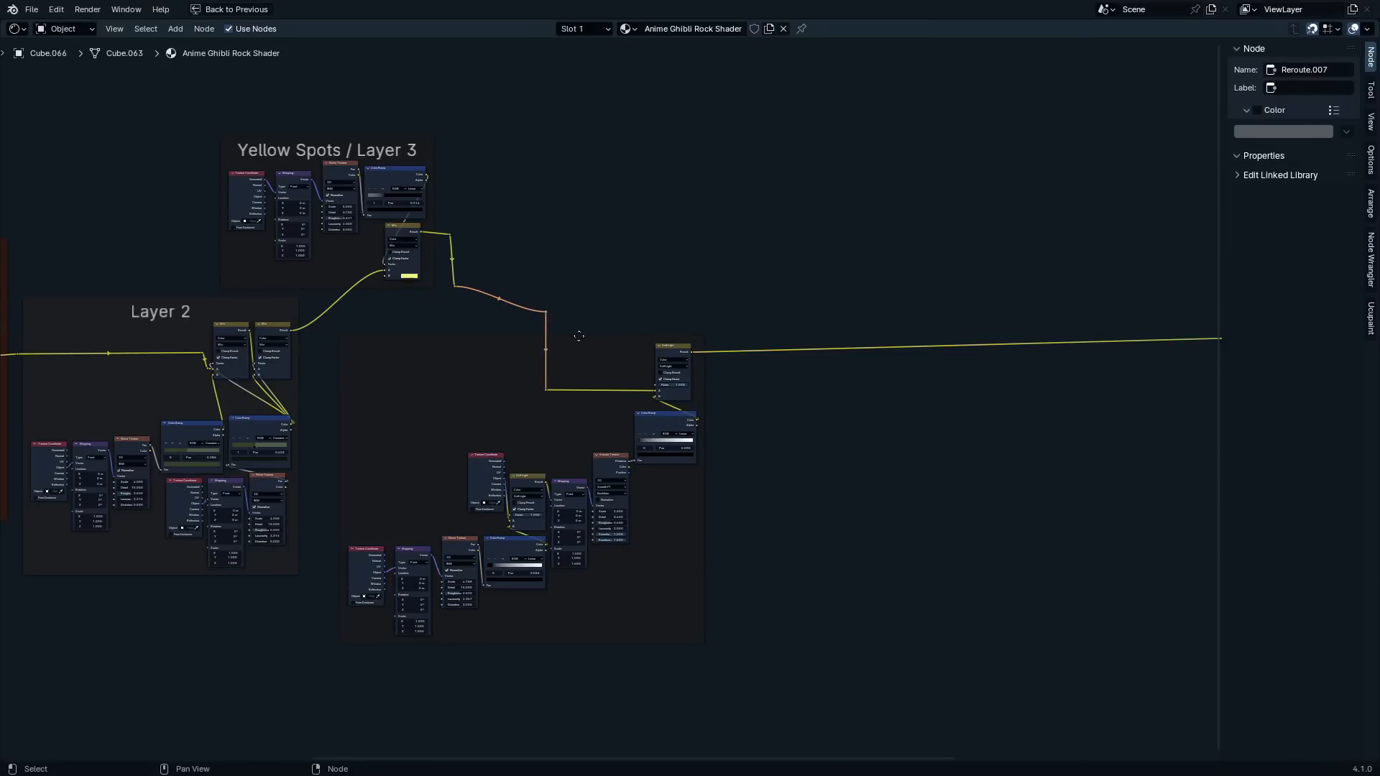
key(g)
key(y)
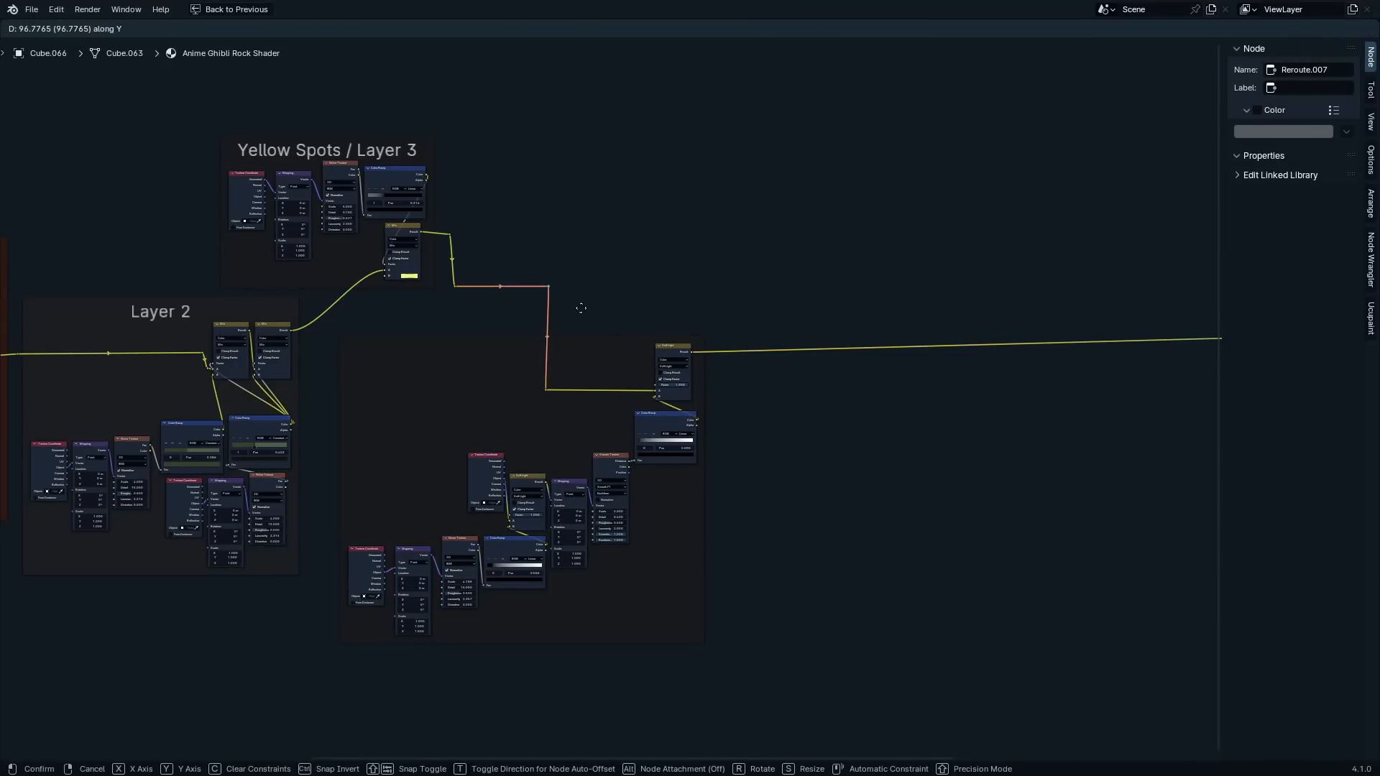
click(580, 307)
Label the new frame "Darker Spots / Layer 4" and set its label size to 64
click(487, 353)
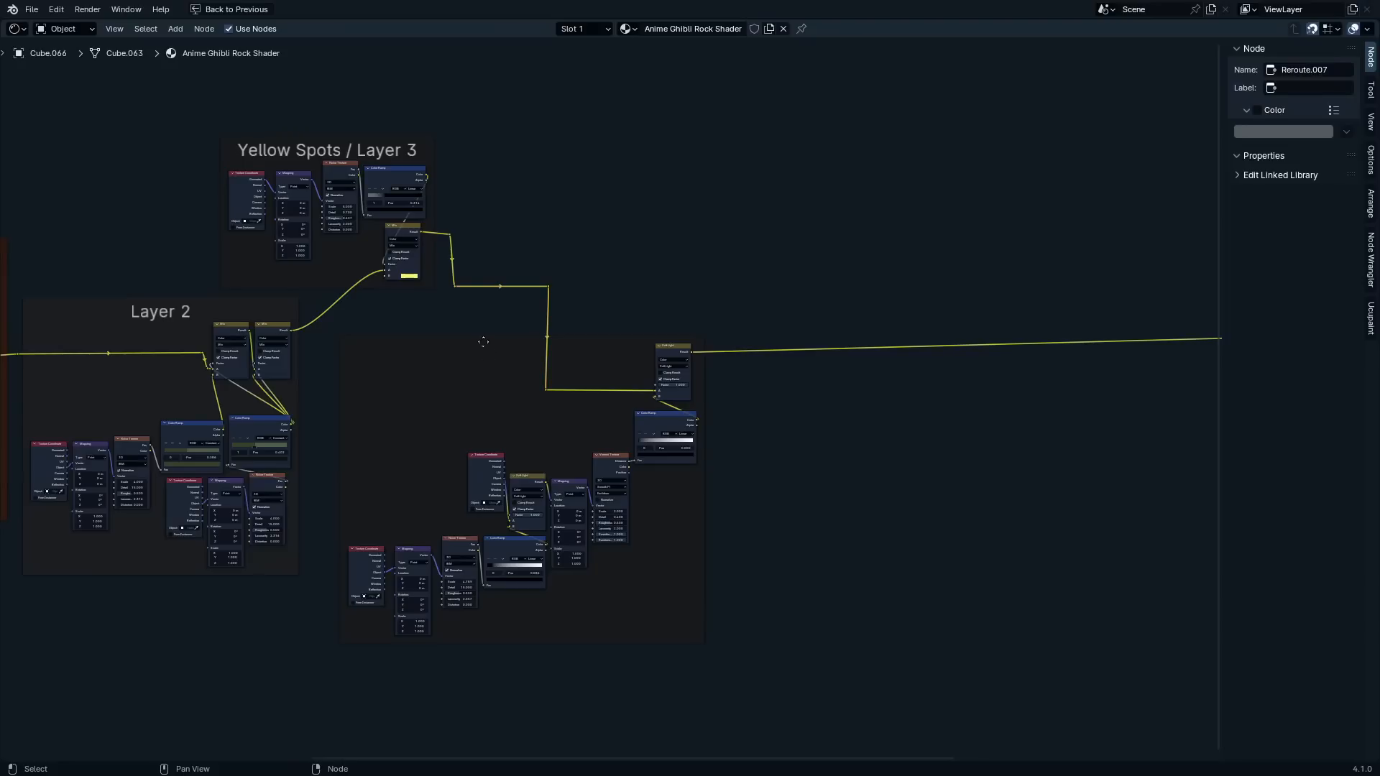
click(483, 342)
key(F2)
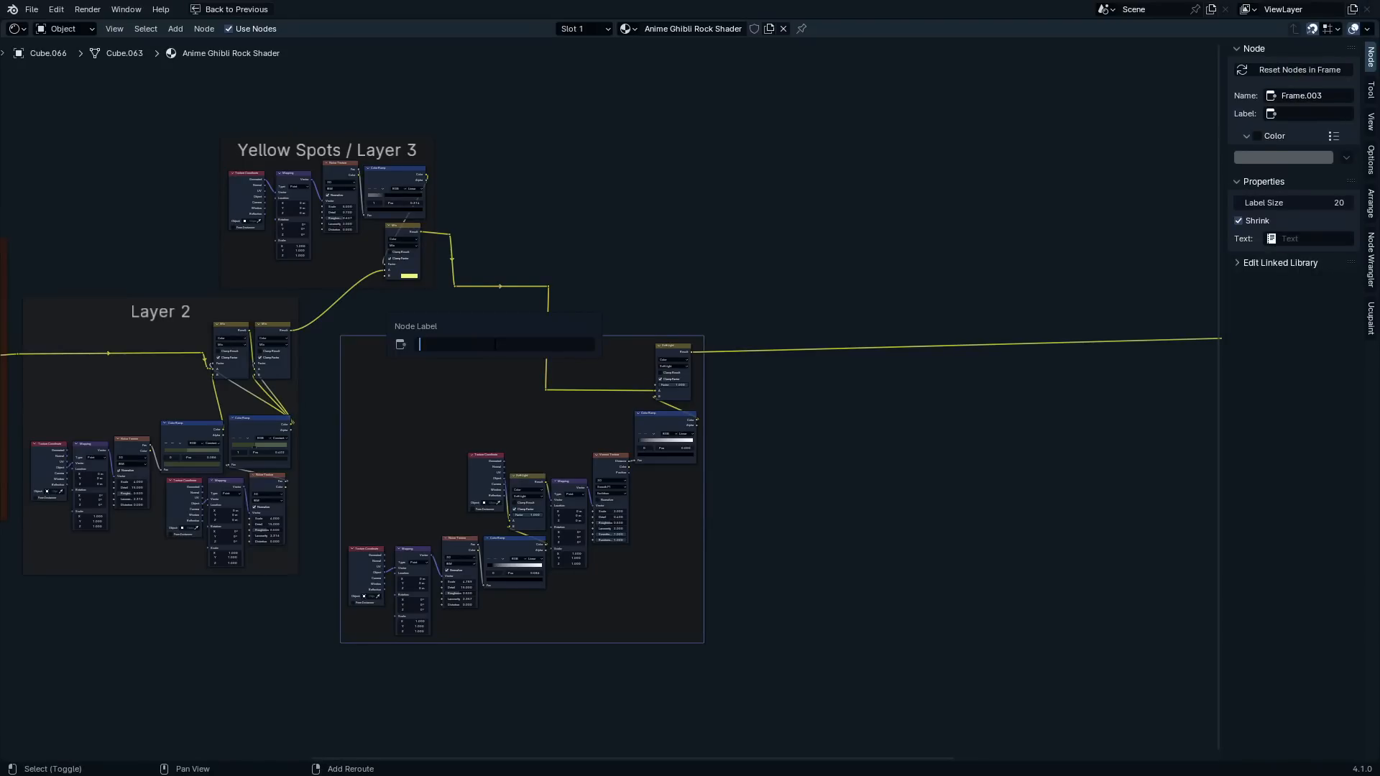
text(L)
text(arker Spots)
text( /)
key(Return)
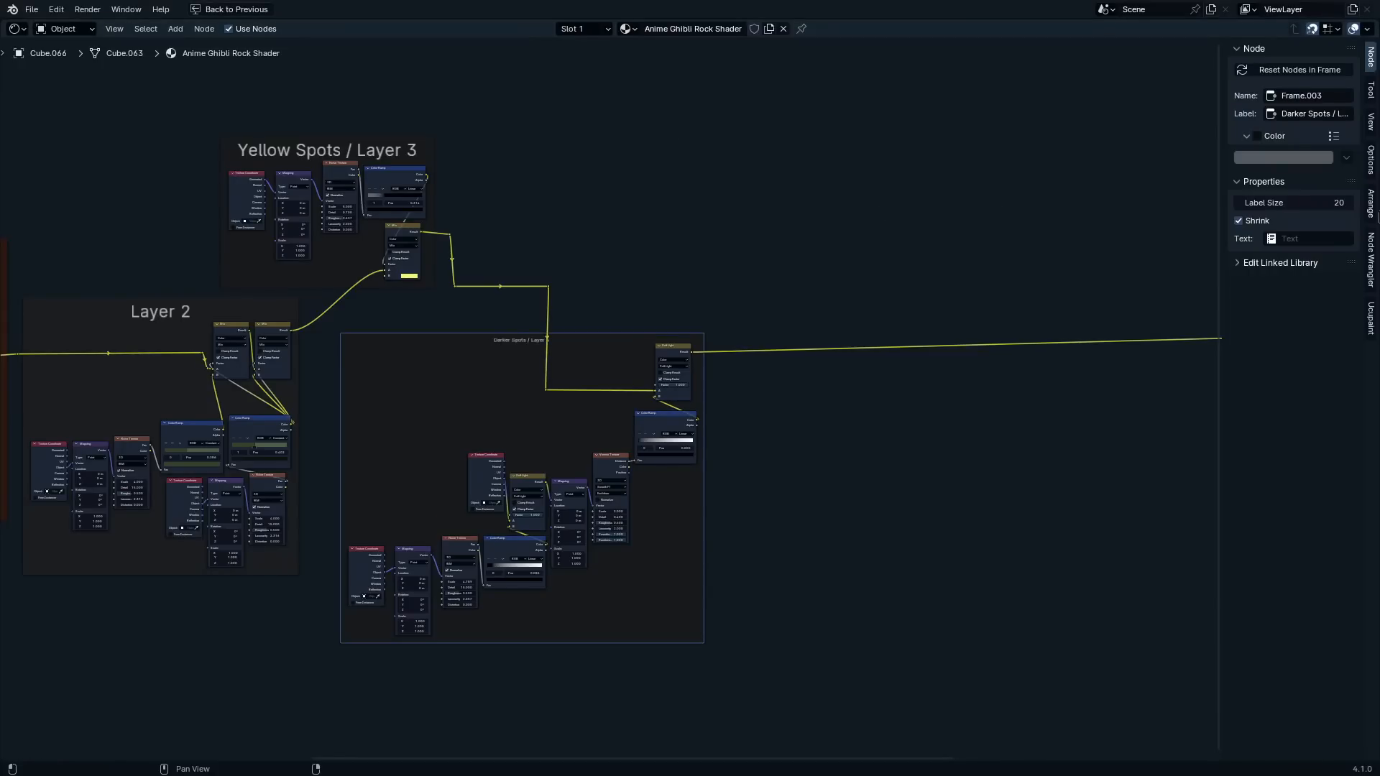
click(1322, 203)
text(64)
key(Return)
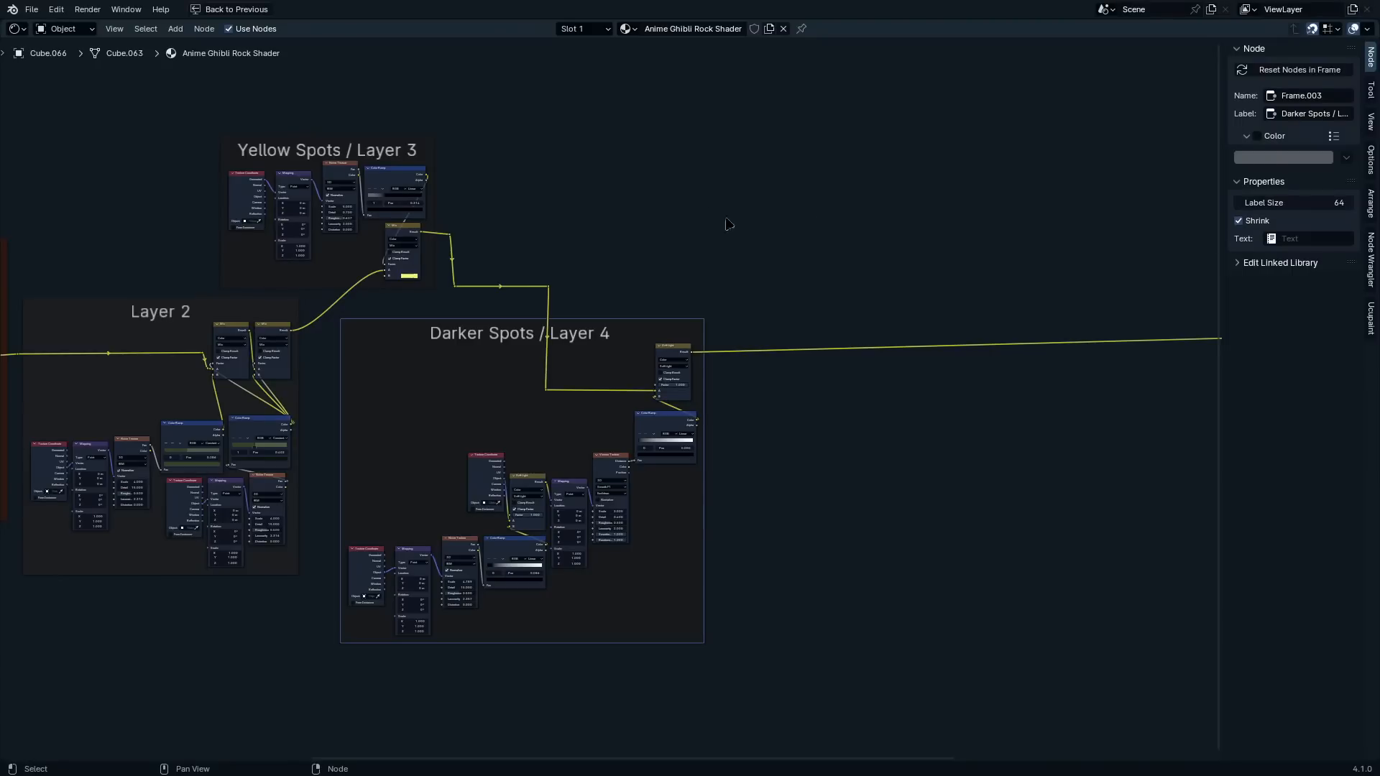
Examine the layout of the framed Layer 2, Layer 3 and Layer 4 node groups and their connecting links
scroll(633, 305, up, 1)
scroll(846, 295, up, 2)
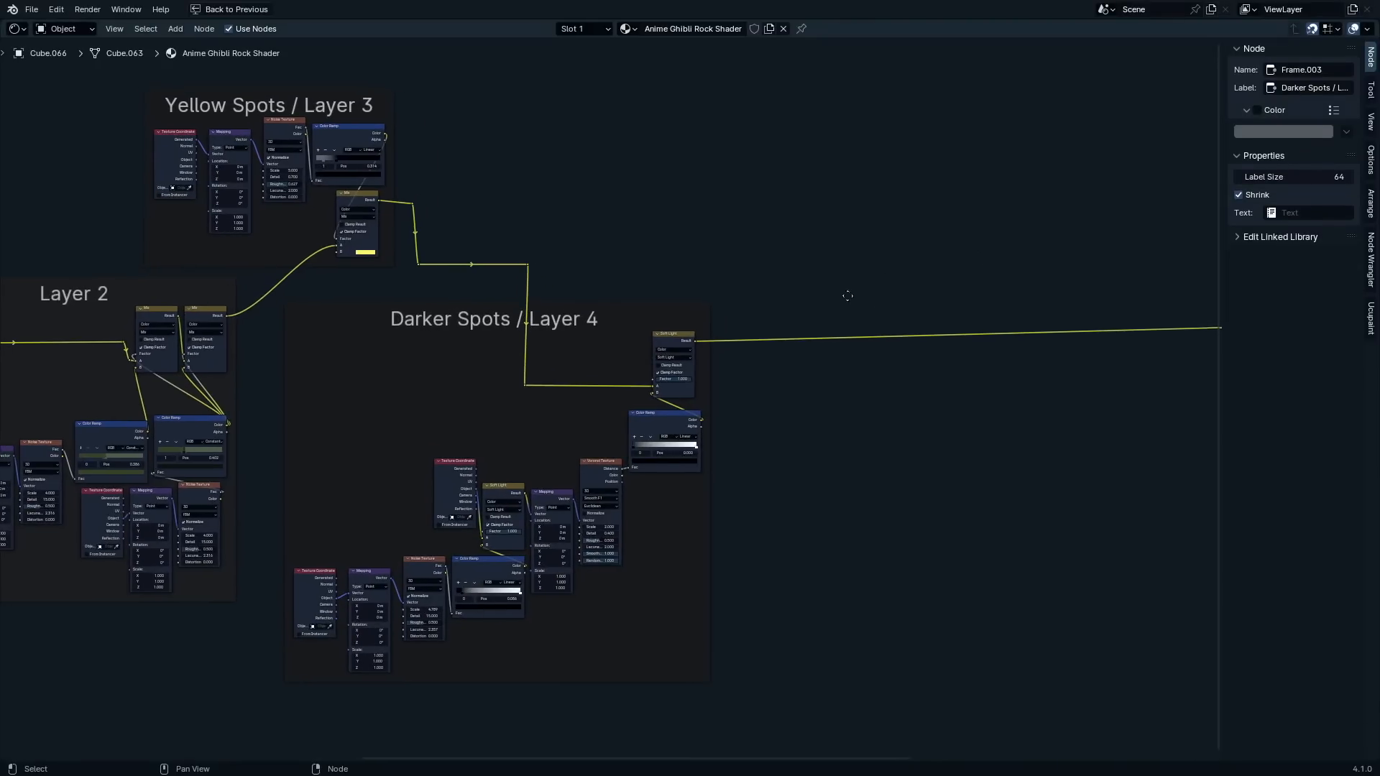
scroll(827, 295, down, 6)
scroll(826, 316, up, 1)
middle_drag(811, 312, 729, 286)
scroll(496, 302, up, 3)
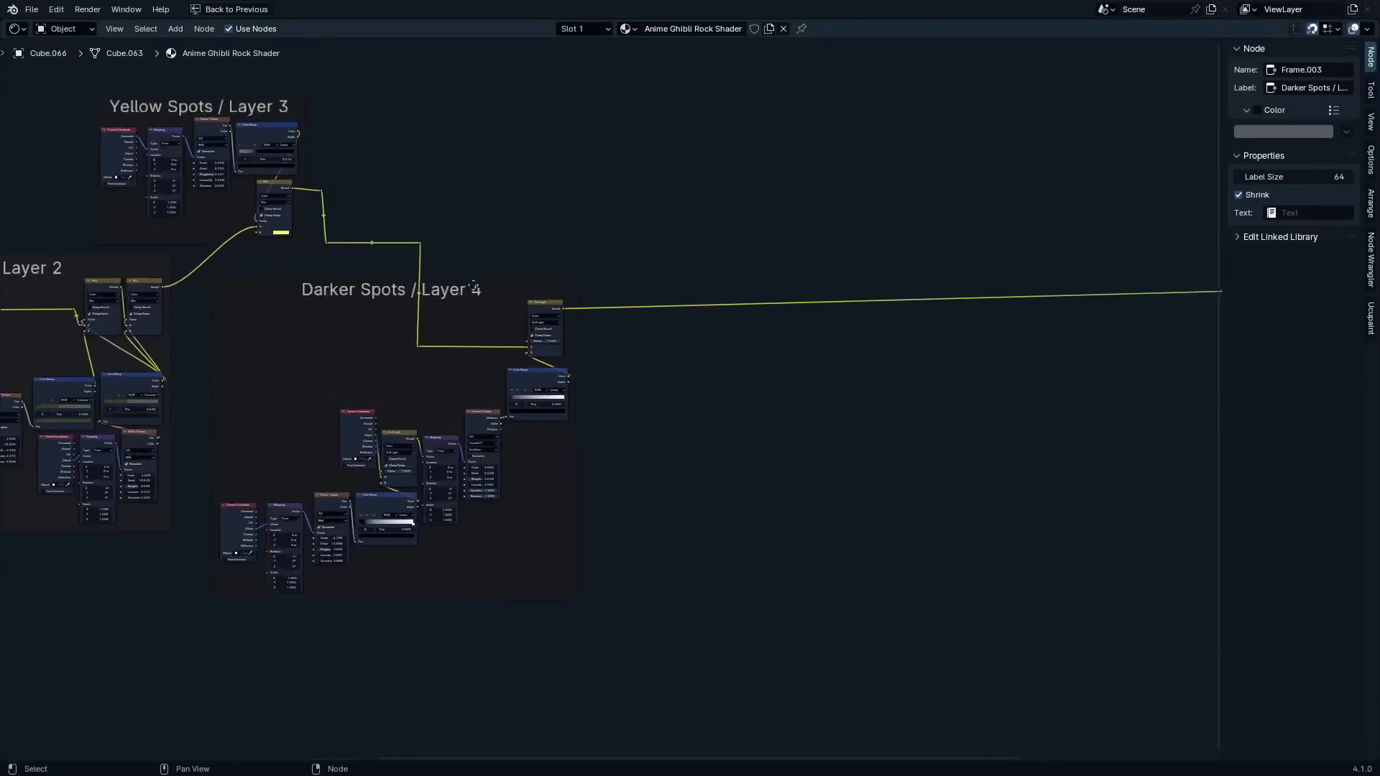
middle_drag(466, 305, 853, 354)
scroll(622, 355, down, 4)
middle_drag(622, 352, 498, 342)
scroll(865, 338, up, 1)
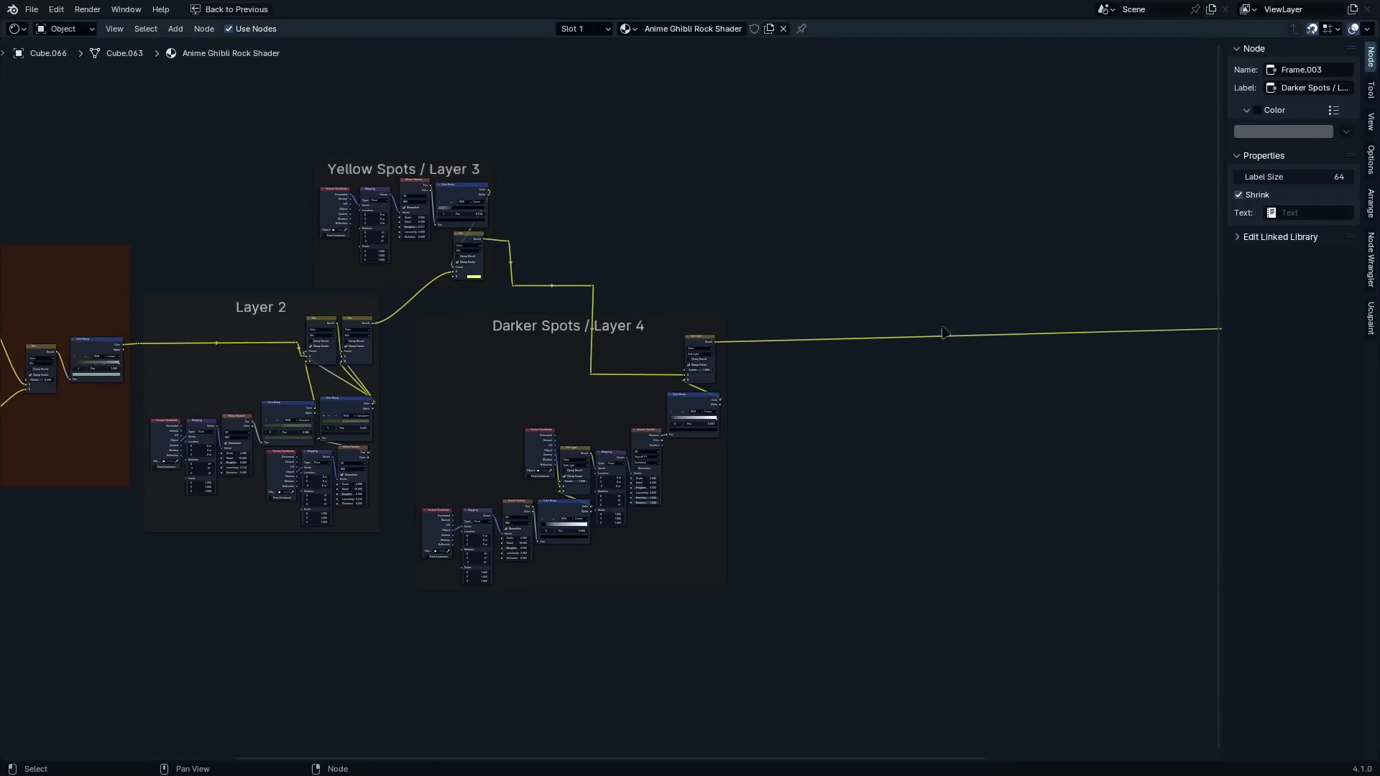
Insert a Mix Color node into the link after Layer 4's Soft Light node, and bring back the 3D viewport alongside the node editor
middle_drag(939, 332, 796, 338)
scroll(796, 338, up, 5)
key(shift+a)
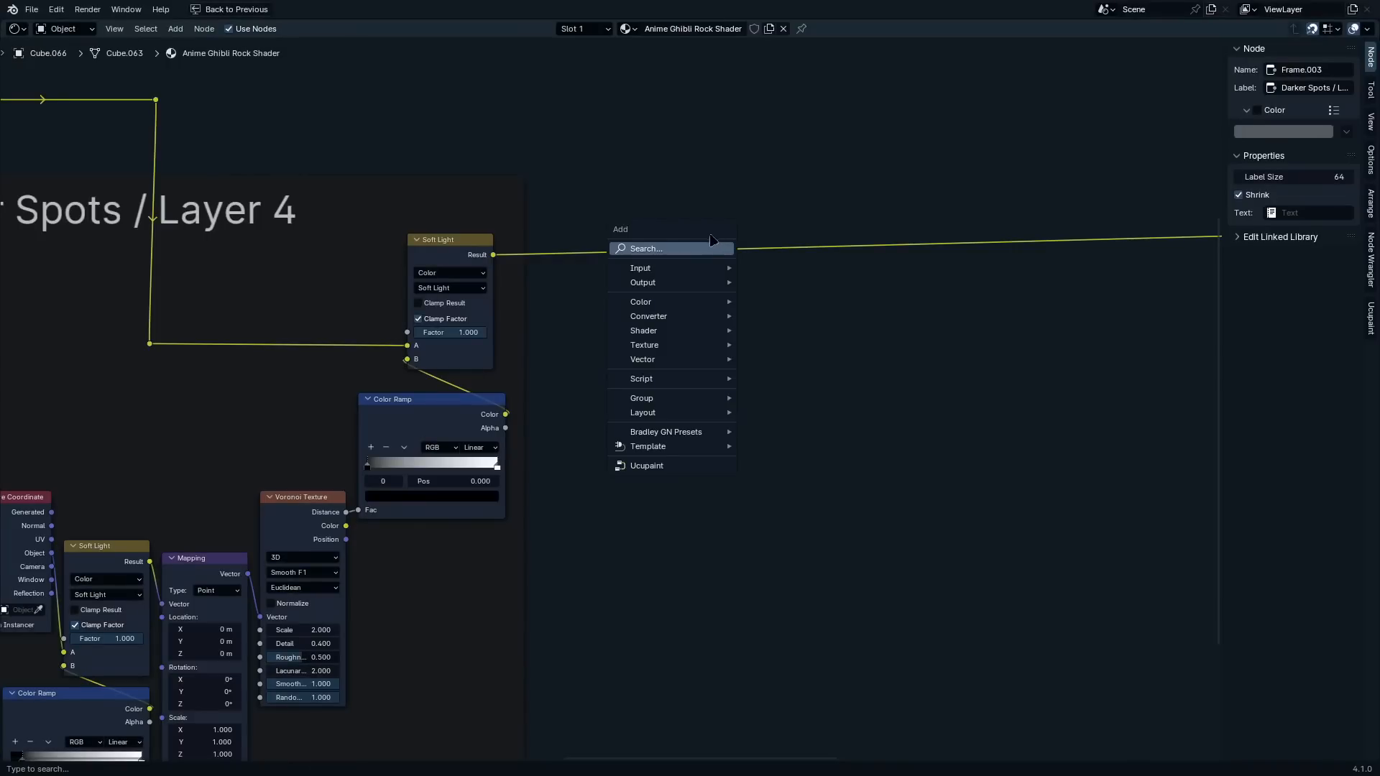
click(708, 250)
text(mi)
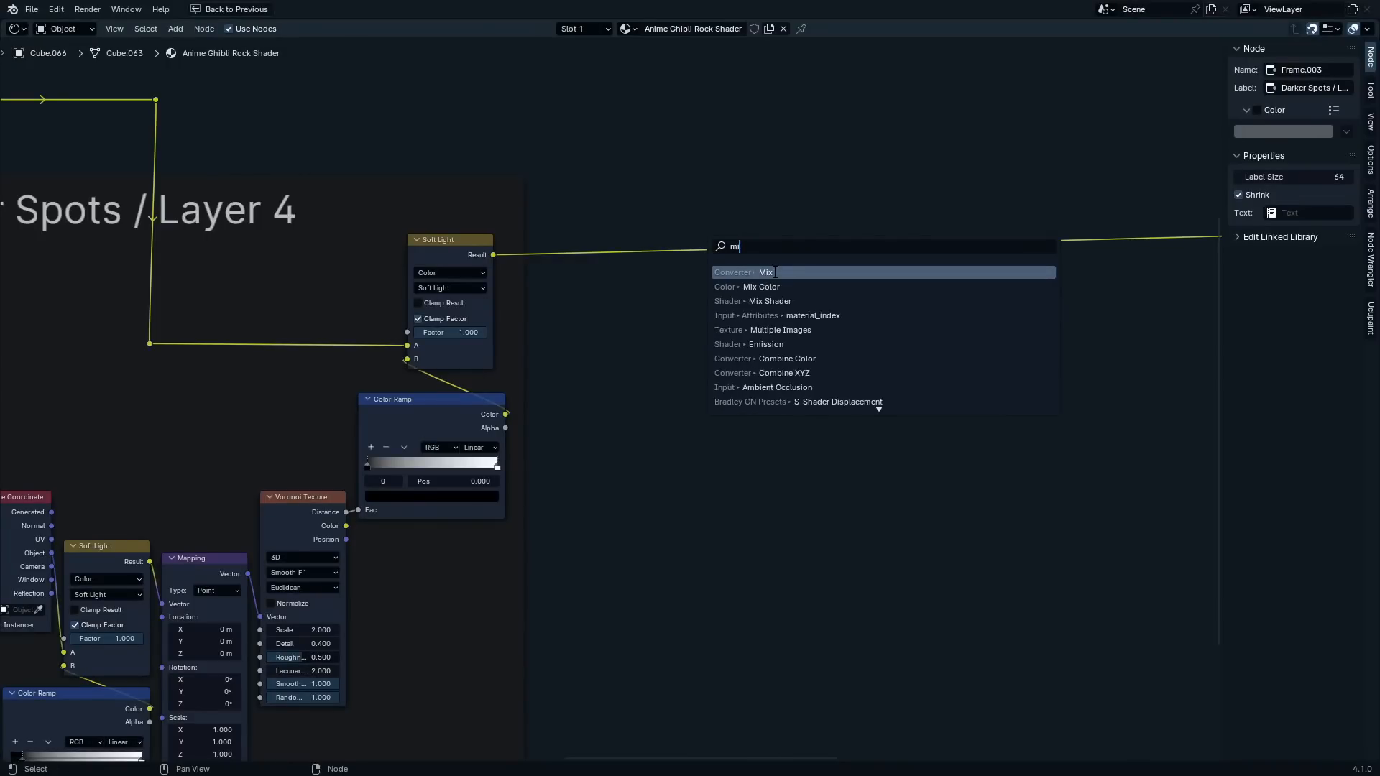
text(x color)
key(Return)
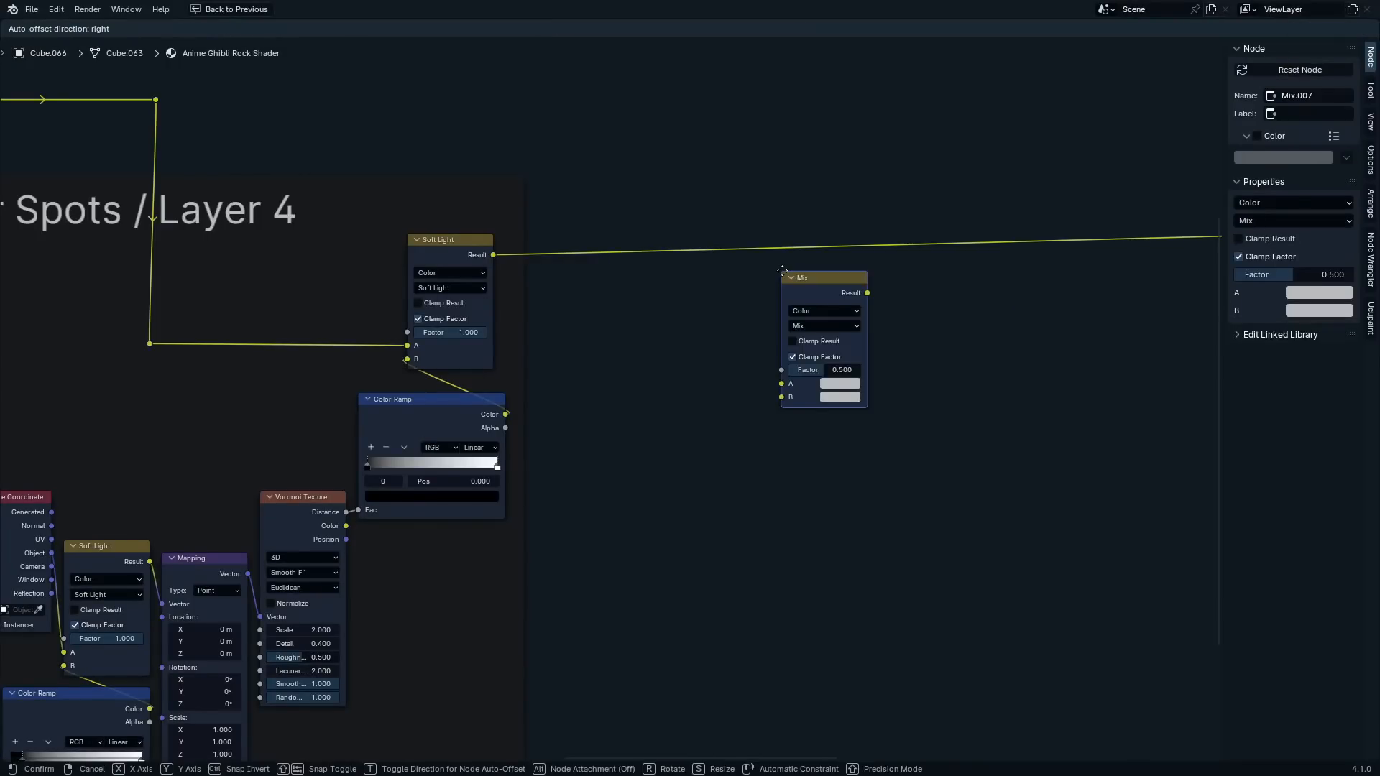
click(806, 208)
key(ctrl+space)
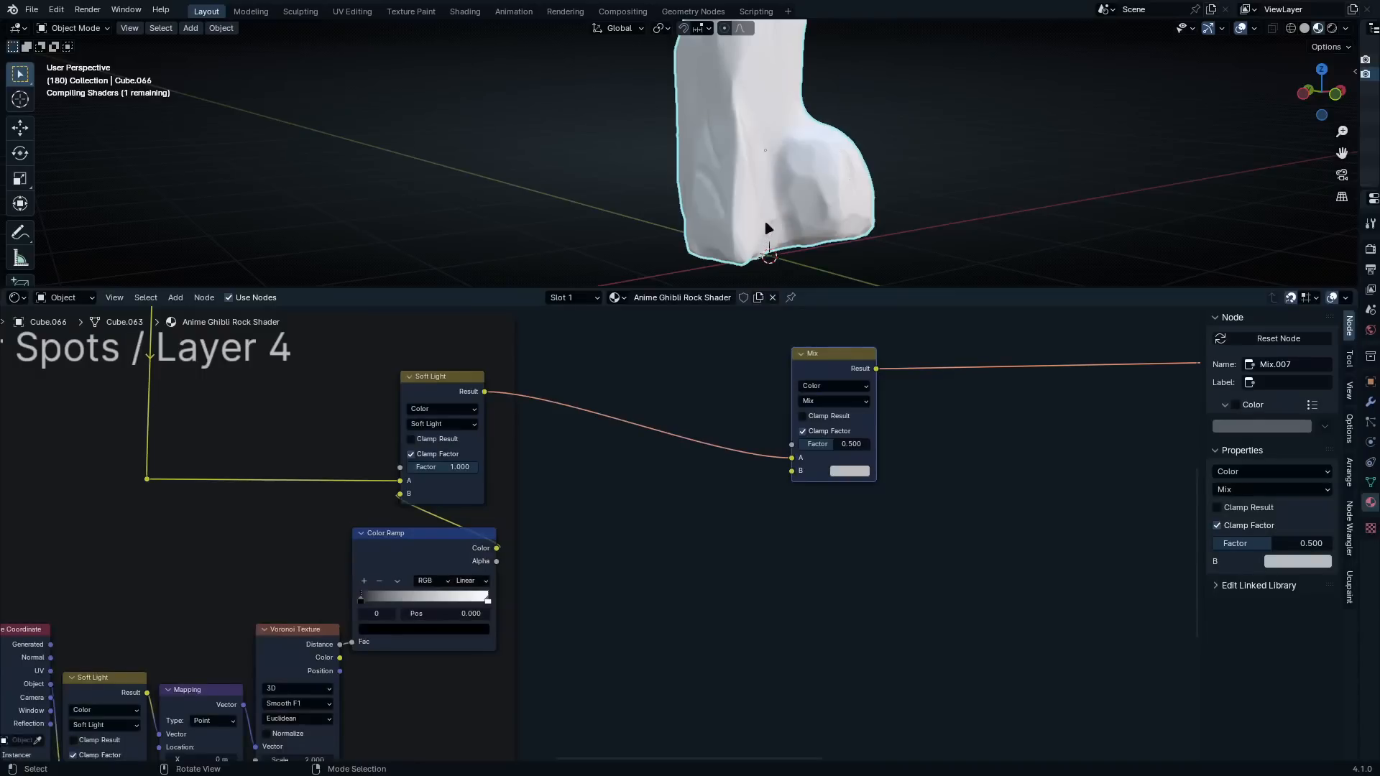
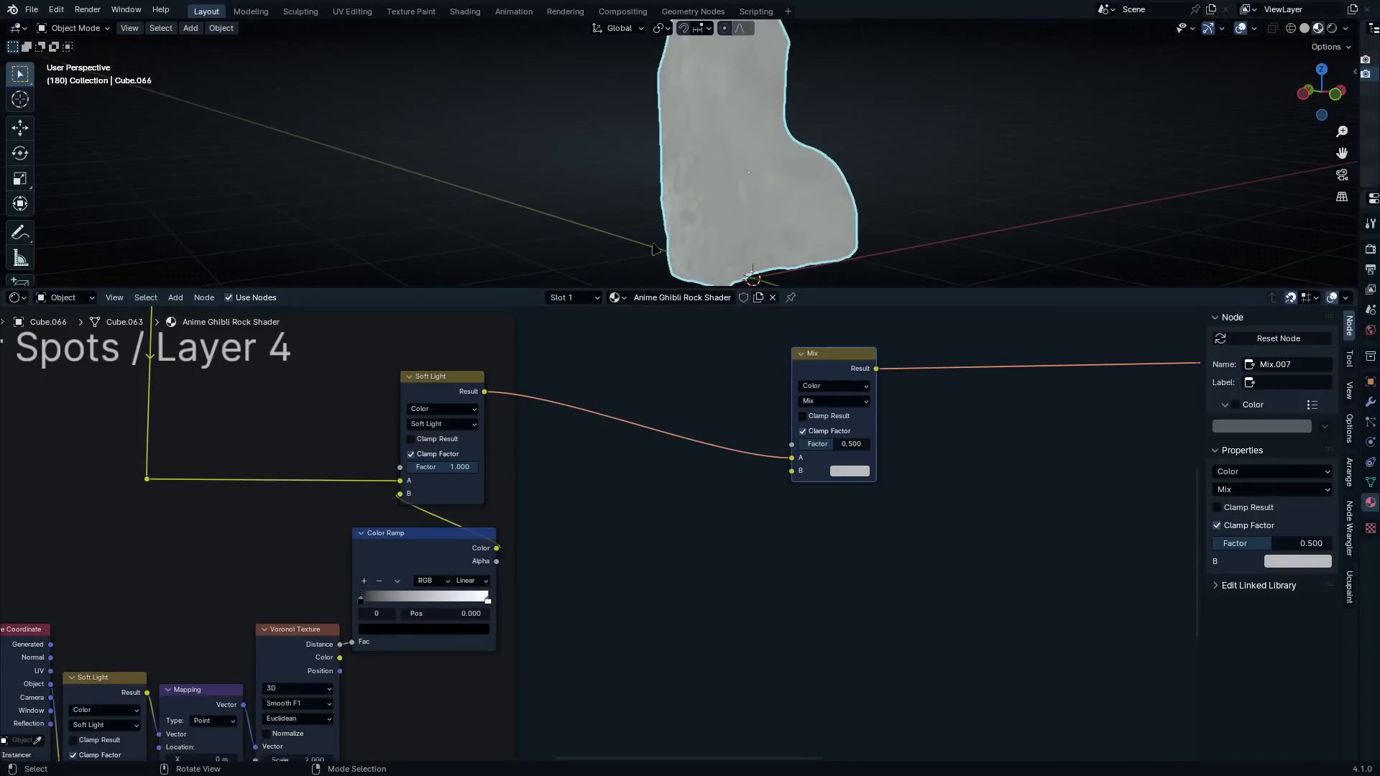
Move the new Mix node farther along its link and add a Noise Texture below it with connected Mapping and Texture Coordinate nodes
drag(842, 358, 878, 345)
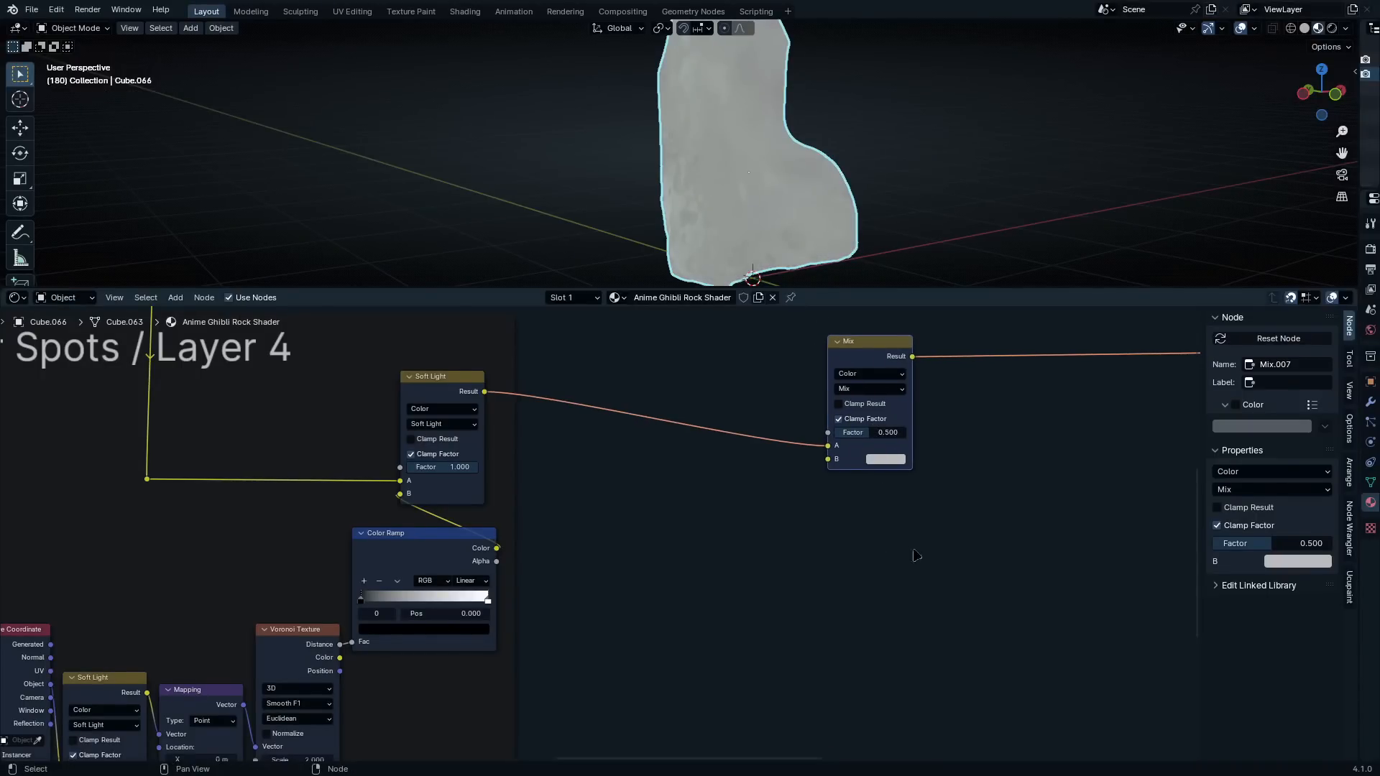
middle_drag(914, 556, 809, 498)
scroll(836, 482, up, 1)
scroll(809, 498, up, 1)
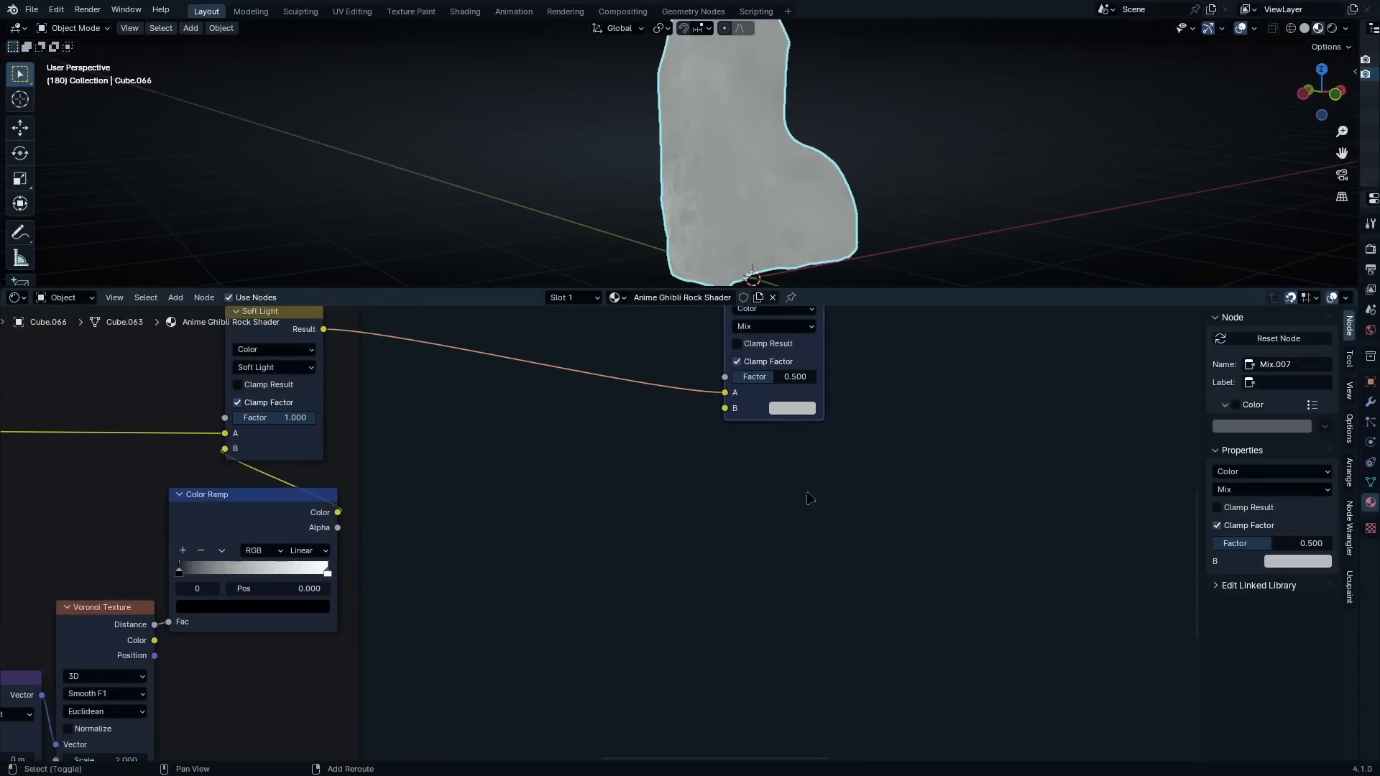
key(shift+a)
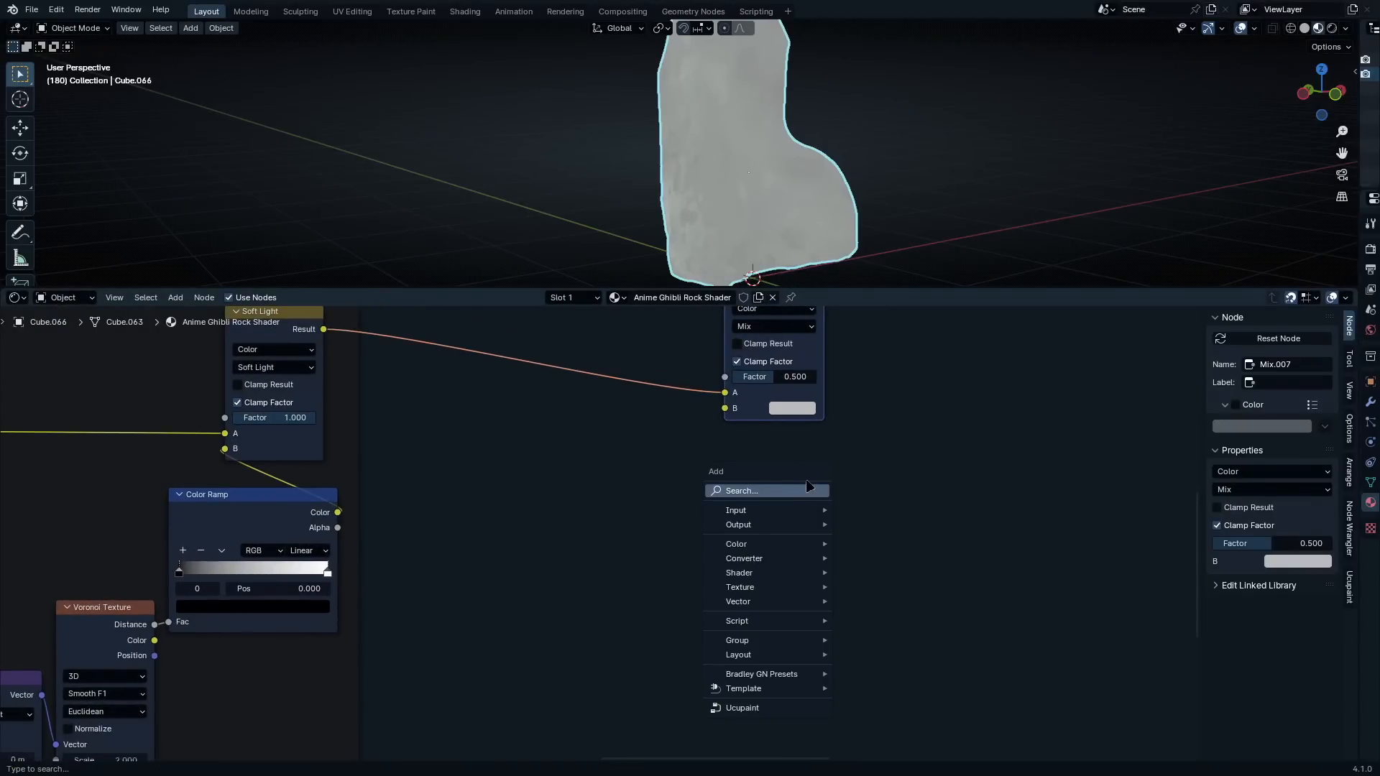
click(802, 497)
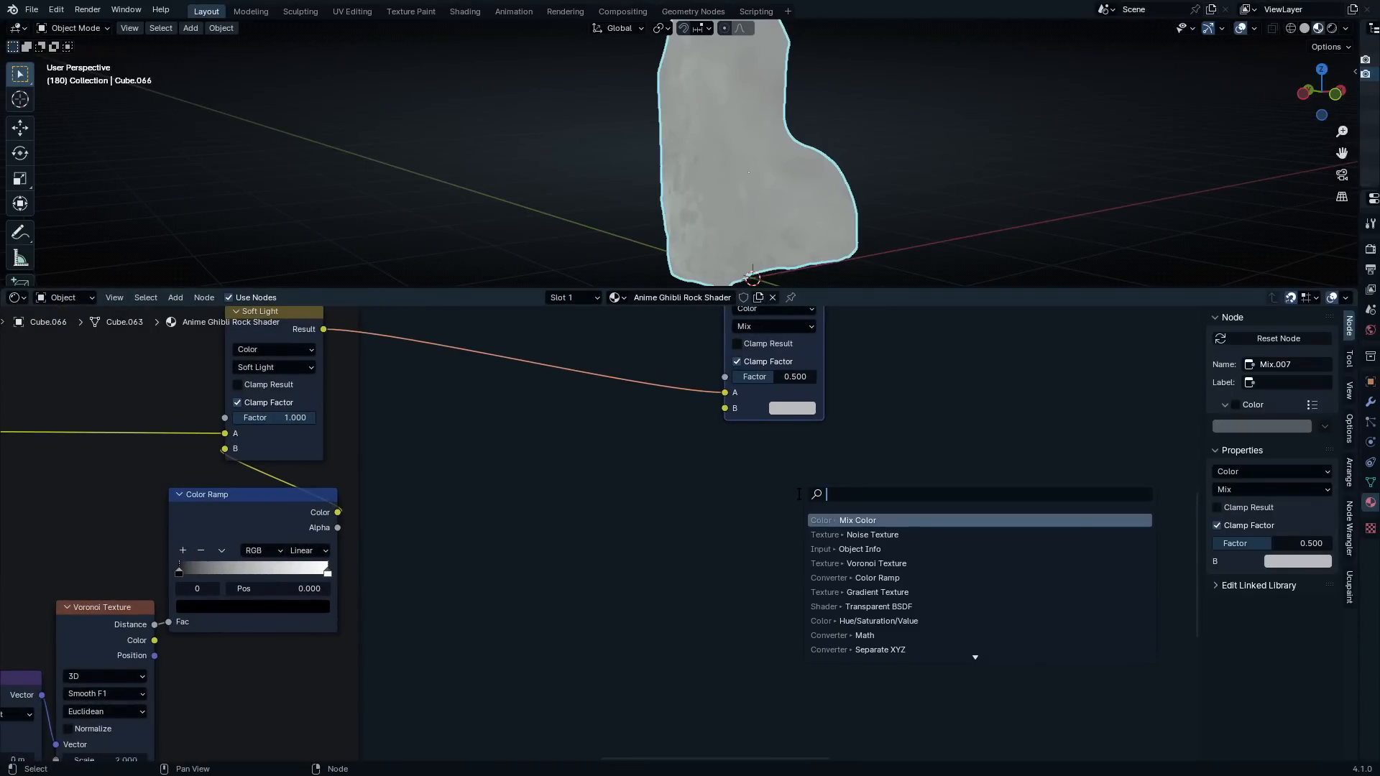
text(noise)
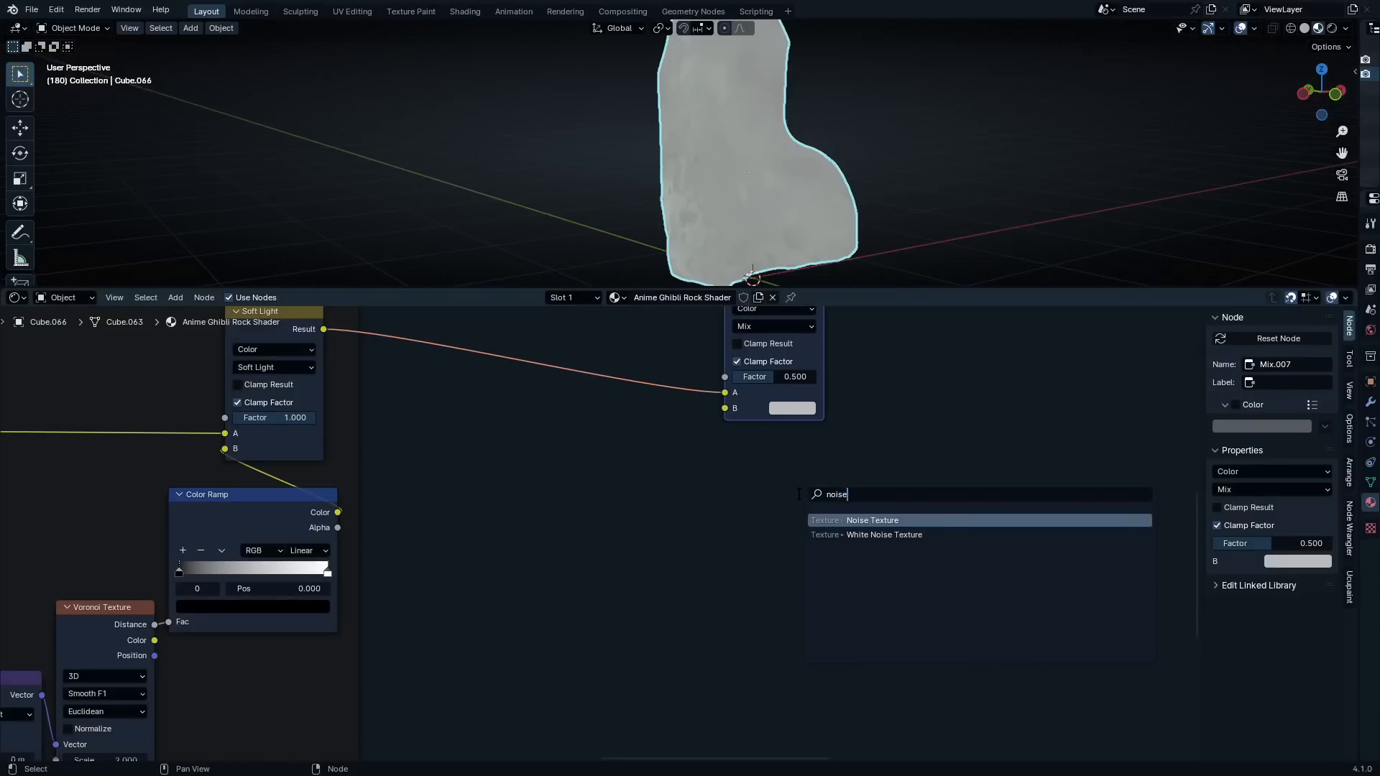
key(Return)
click(771, 534)
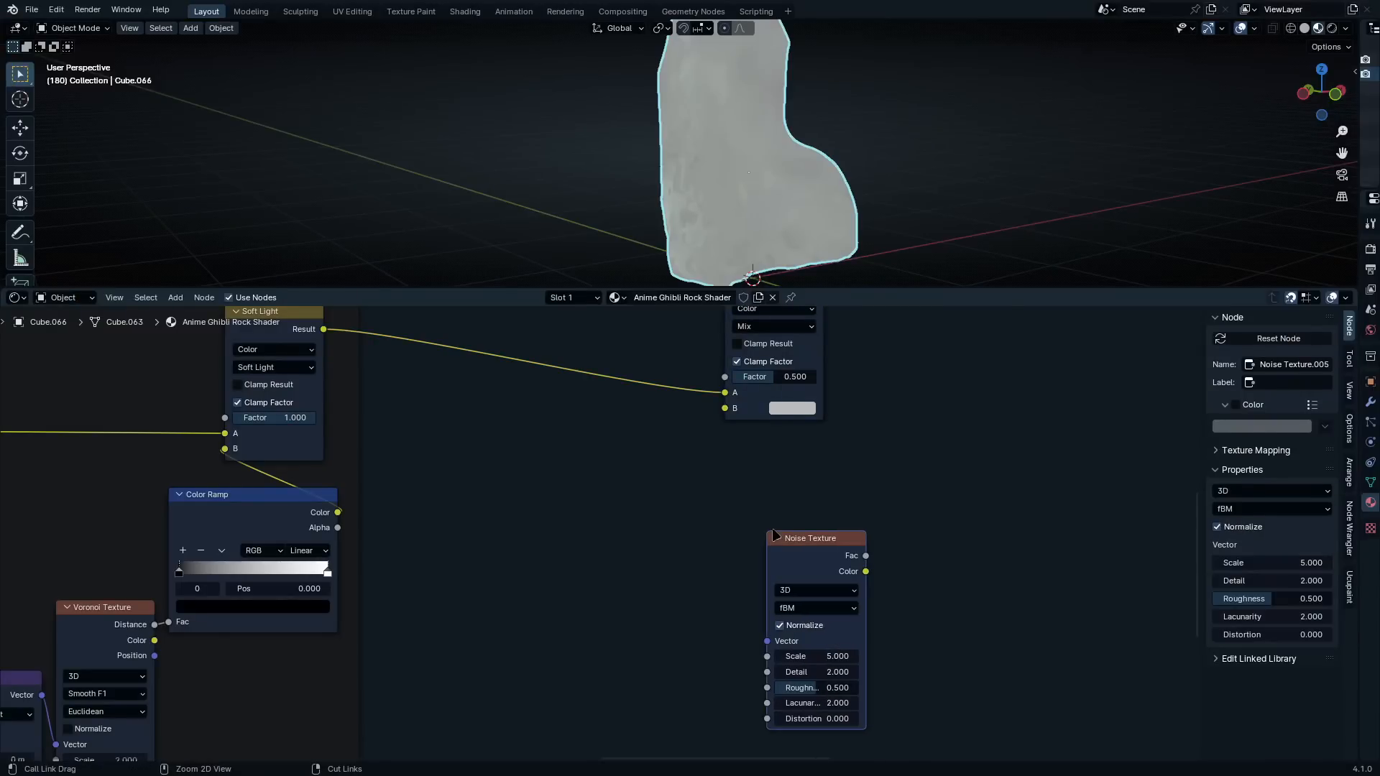
key(ctrl+t)
Set the new Noise Texture's Scale to 1.6
scroll(748, 548, up, 2)
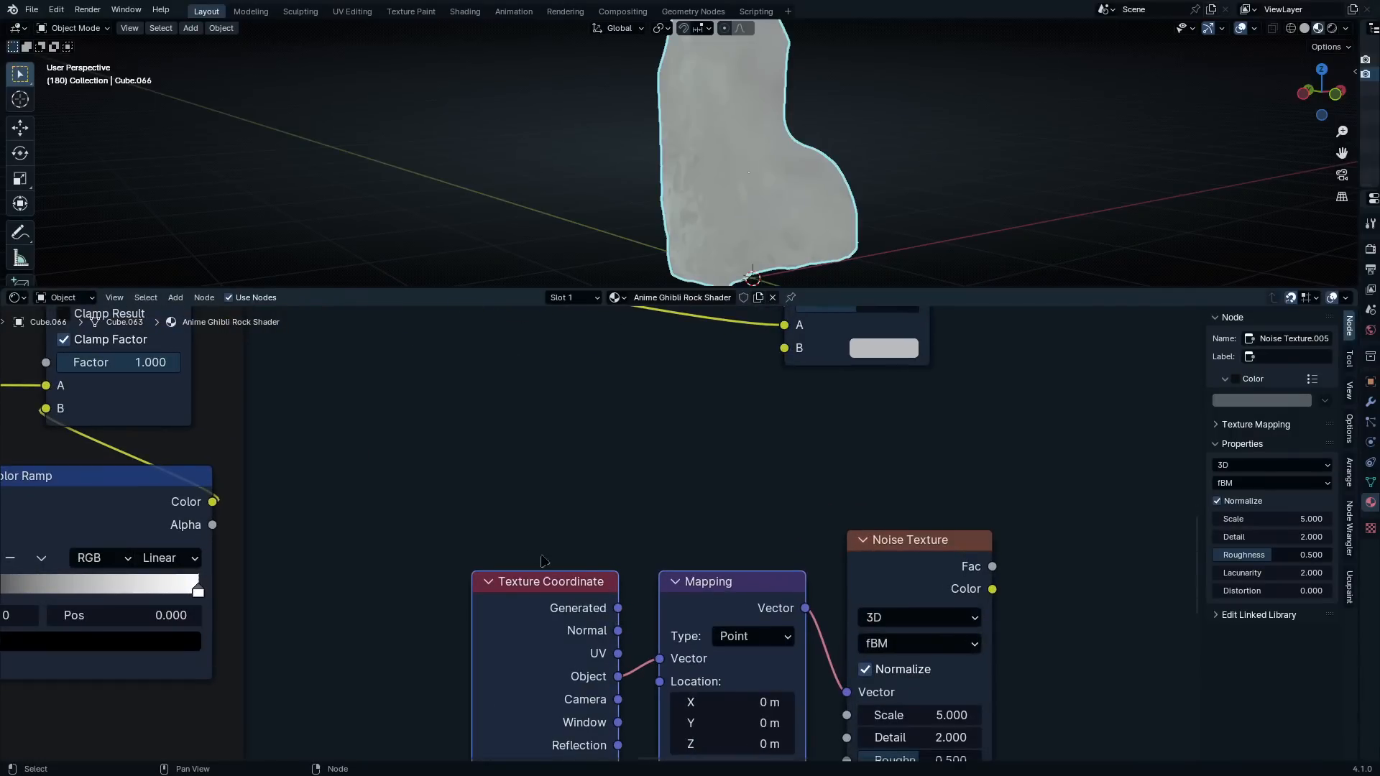
drag(743, 619, 737, 680)
scroll(952, 529, up, 2)
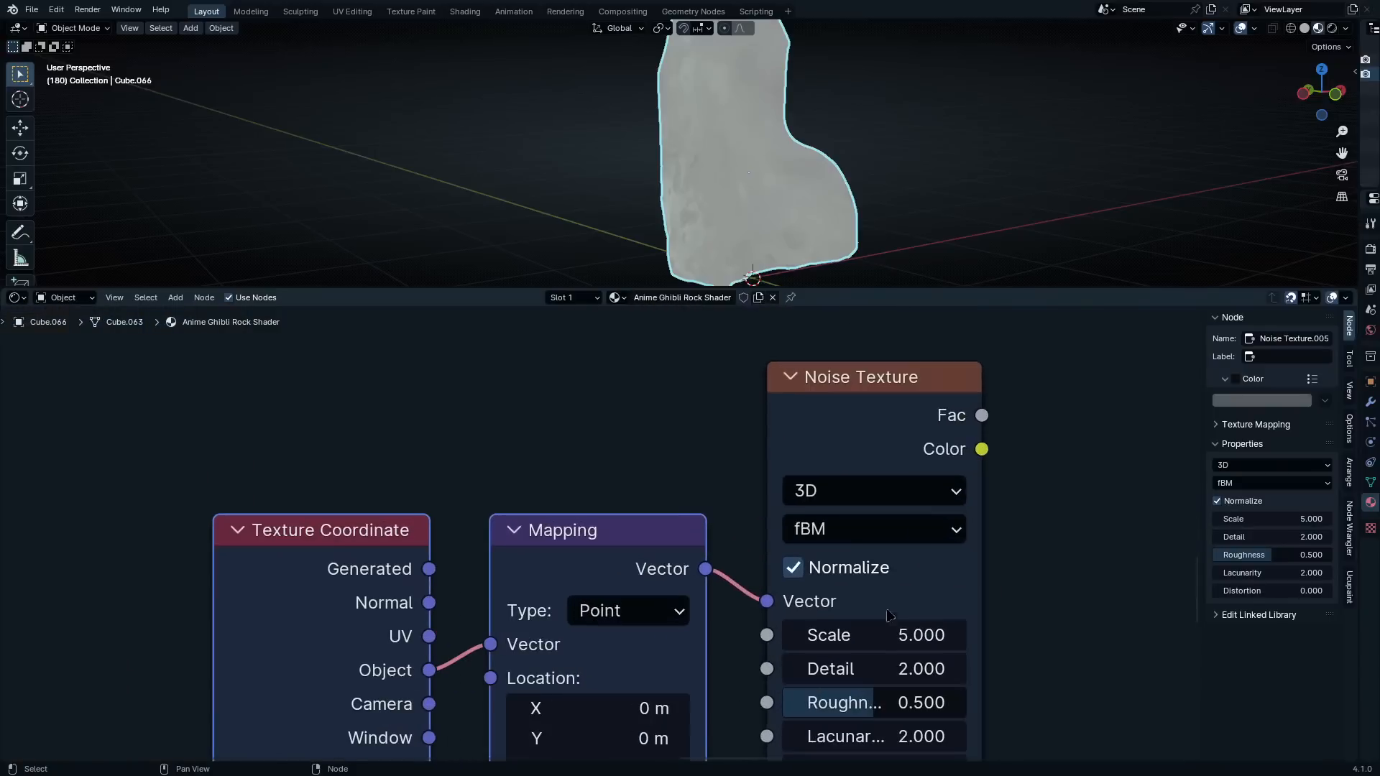
click(871, 633)
key(BackSpace)
key(BackSpace)
key(BackSpace)
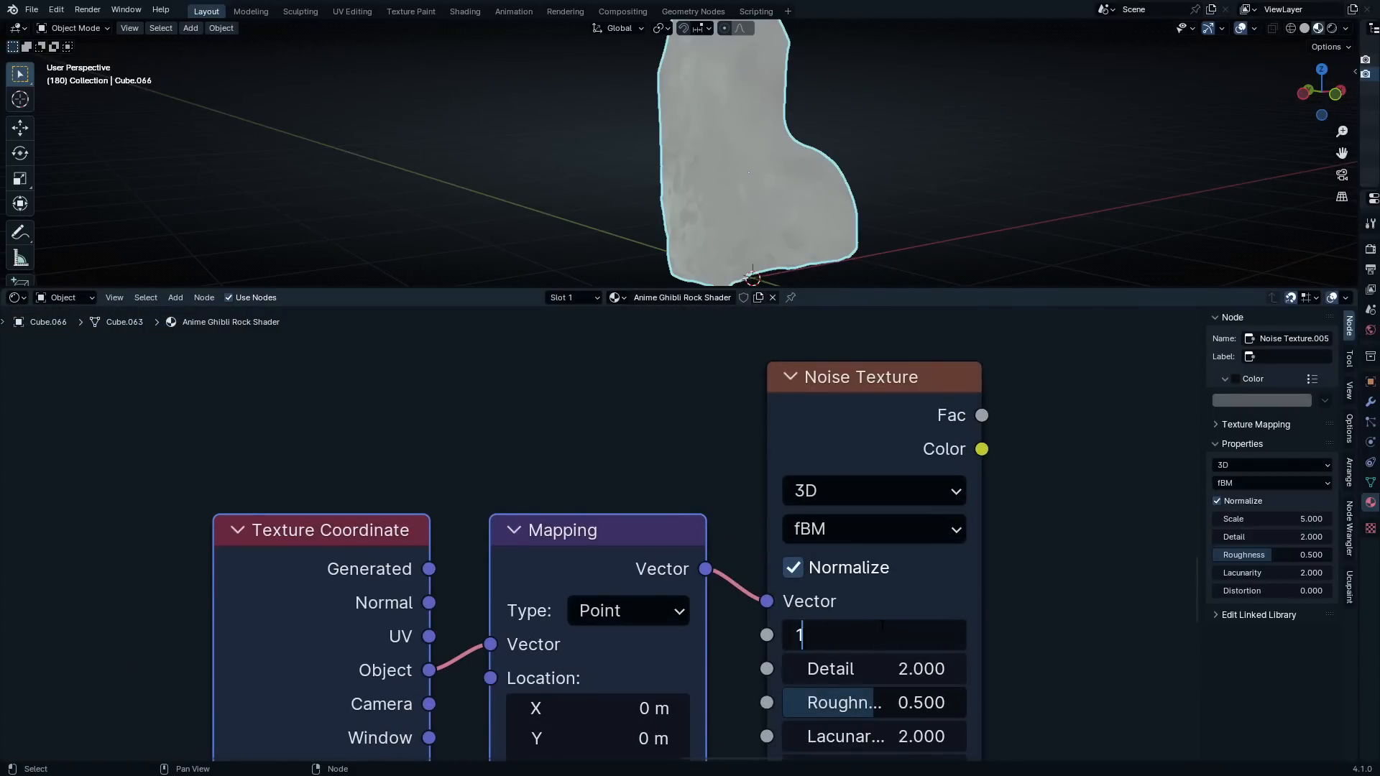
text(1.6)
key(Return)
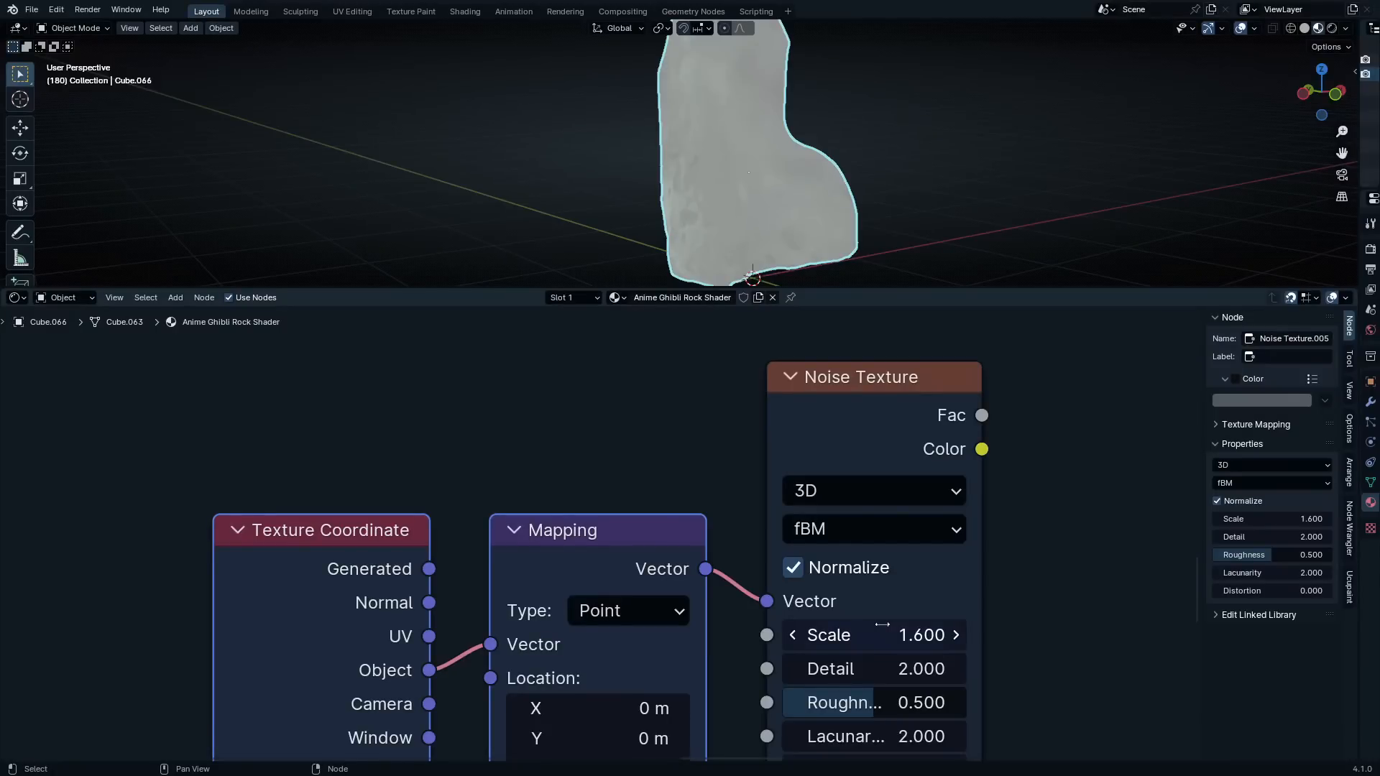
Add a Color Ramp fed by the Noise Texture's Fac output and connect its Color output to the new Mix node's Factor
scroll(834, 532, down, 7)
middle_drag(871, 425, 816, 579)
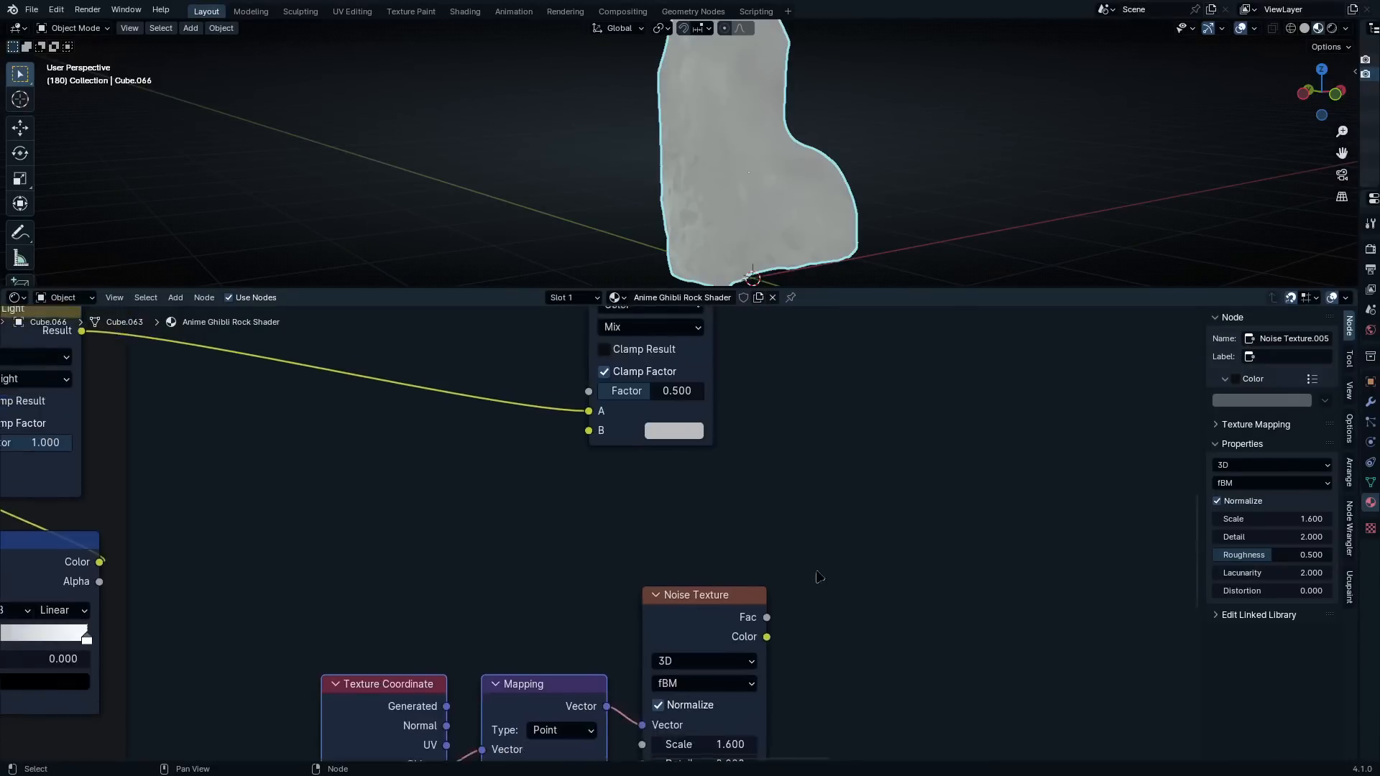
scroll(806, 532, up, 1)
key(q)
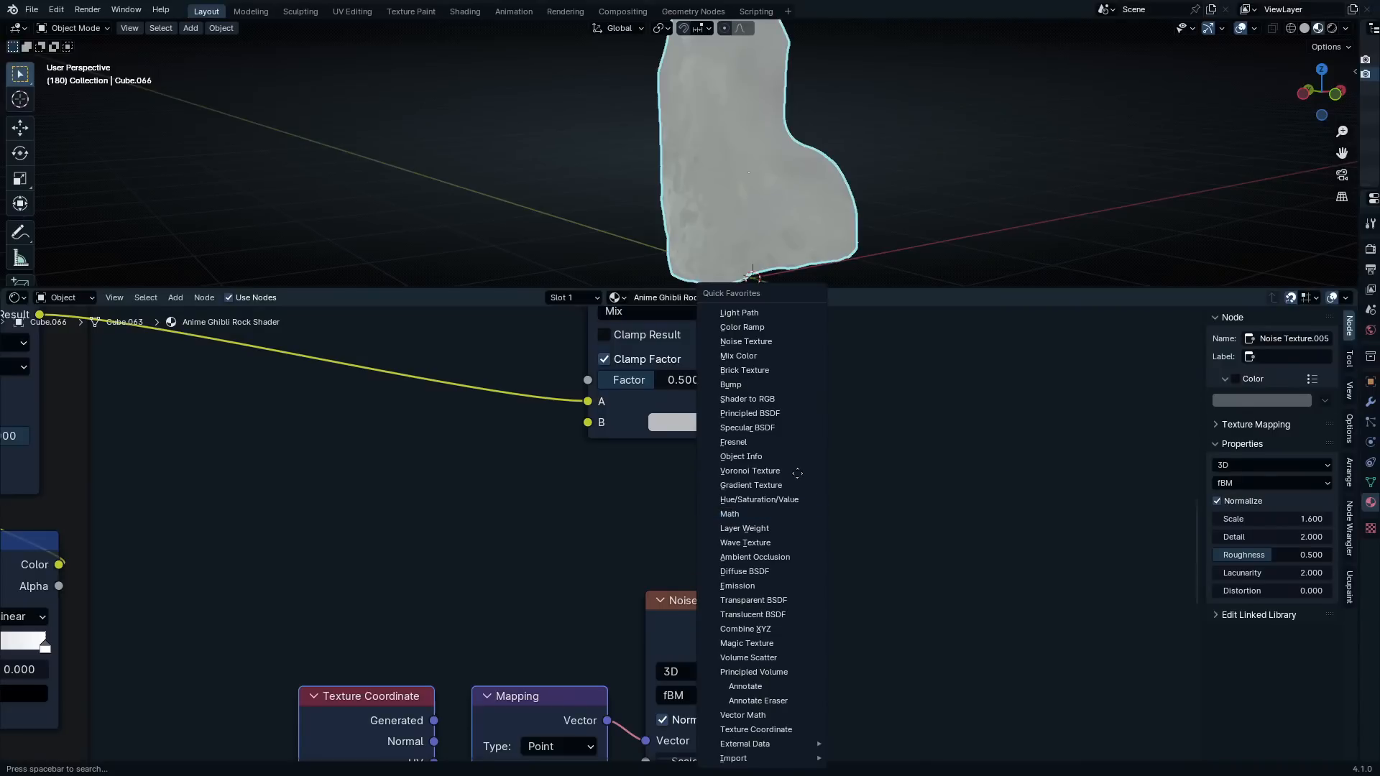
click(742, 327)
click(788, 614)
drag(781, 626, 800, 639)
drag(1030, 490, 589, 380)
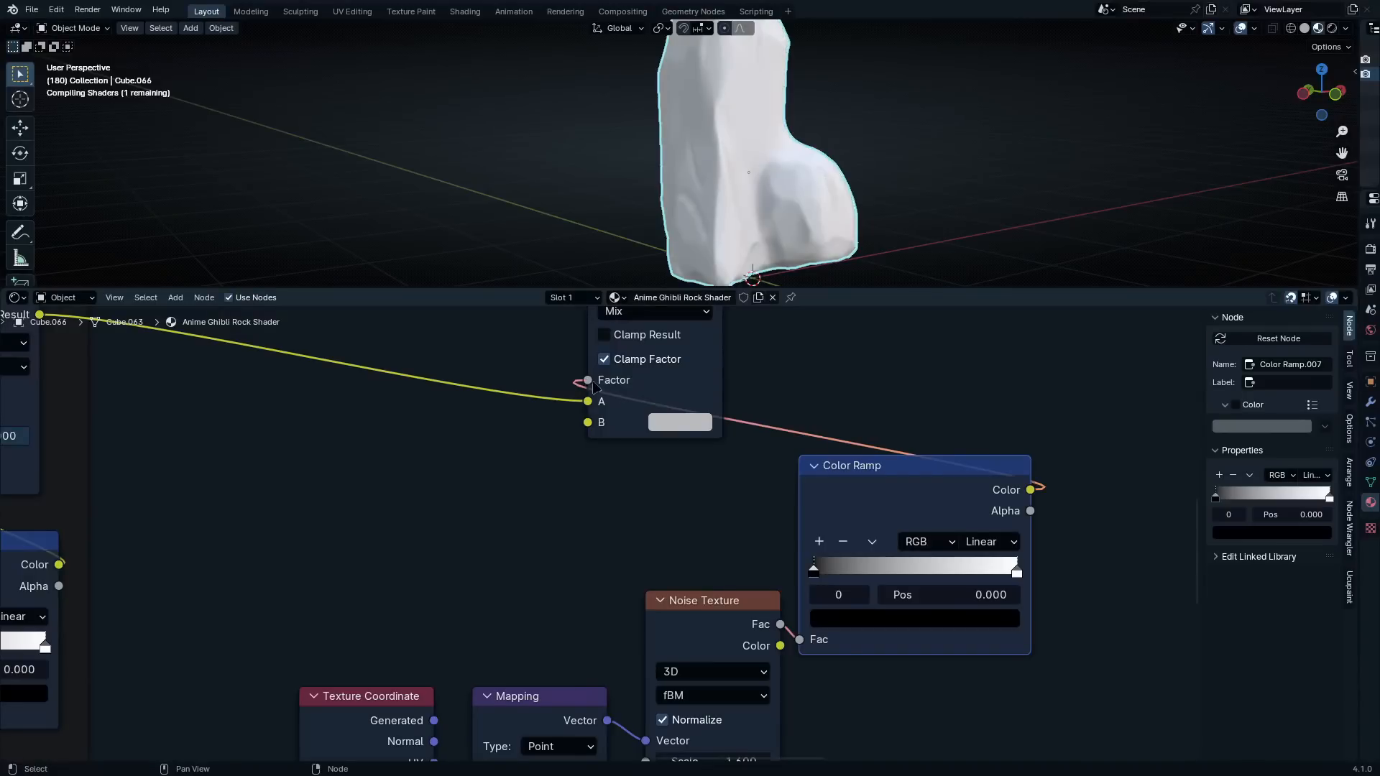
click(691, 425)
scroll(769, 516, up, 2)
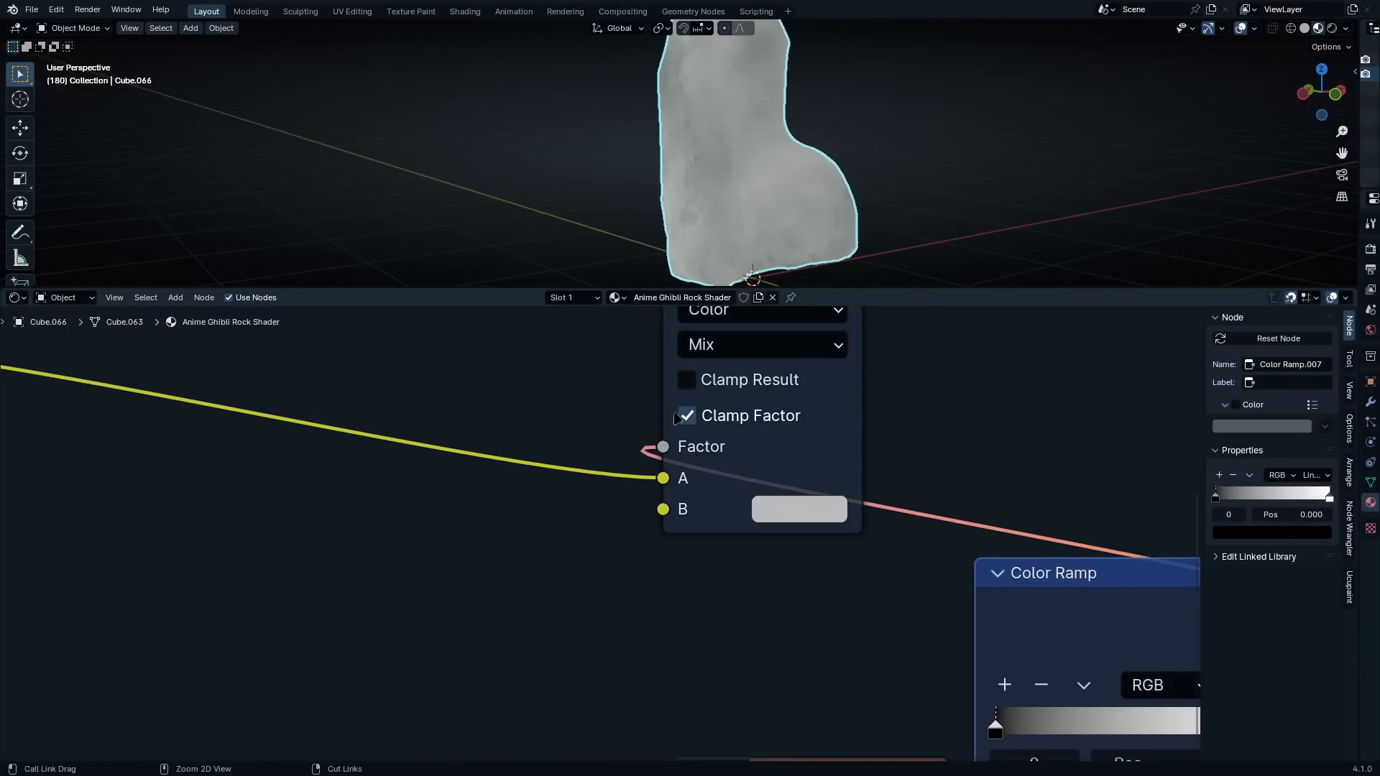
Save the project as a new version named "Anime Rock Material_V0.2.blend"
key(ctrl+shift+s)
click(570, 270)
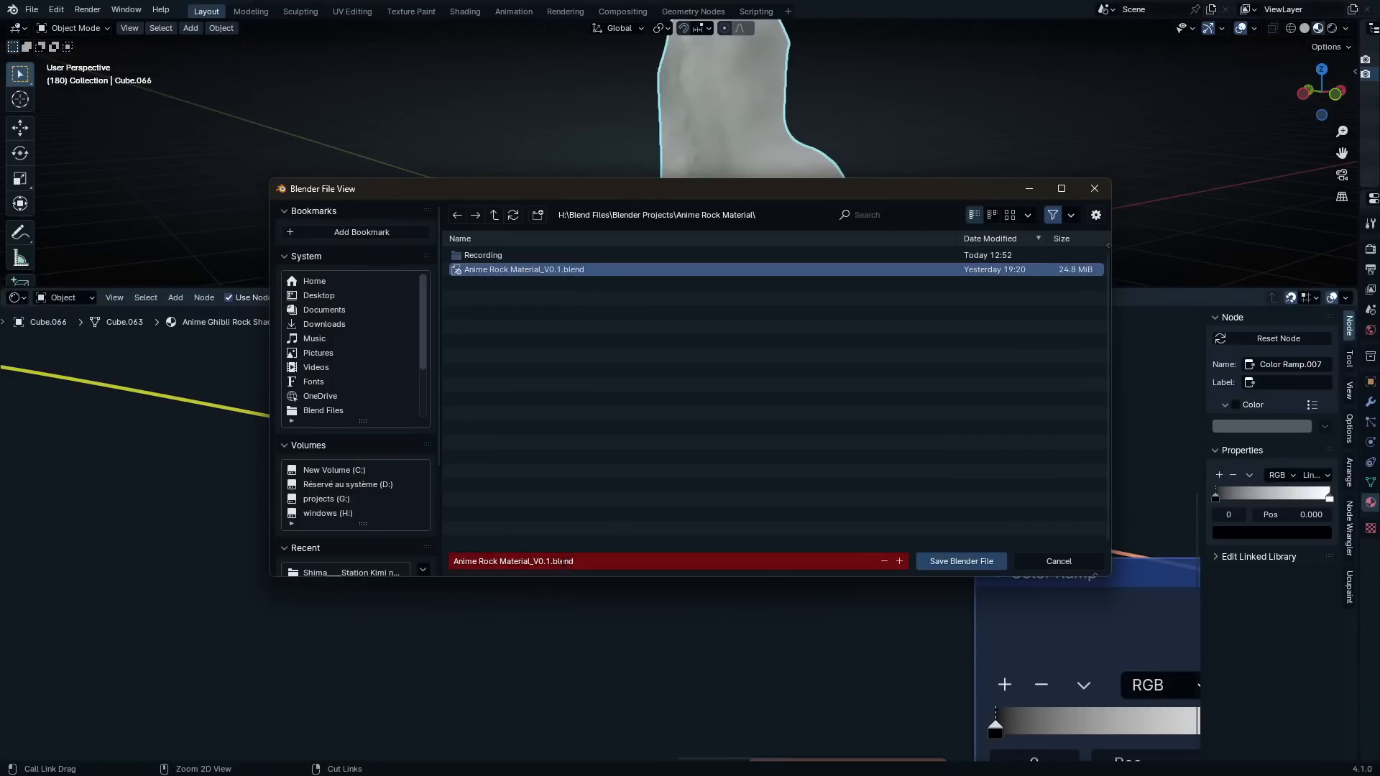
click(546, 561)
key(BackSpace)
text(2)
key(Return)
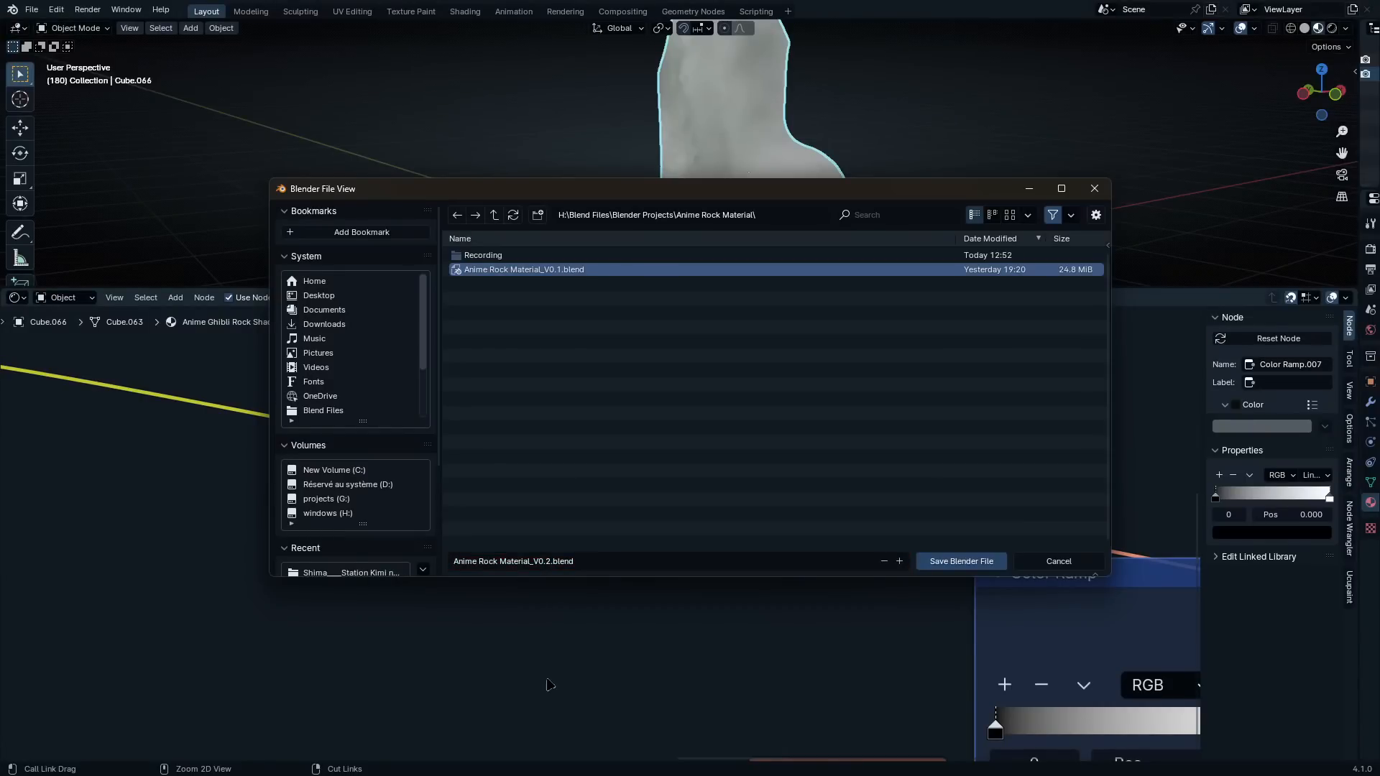
key(Return)
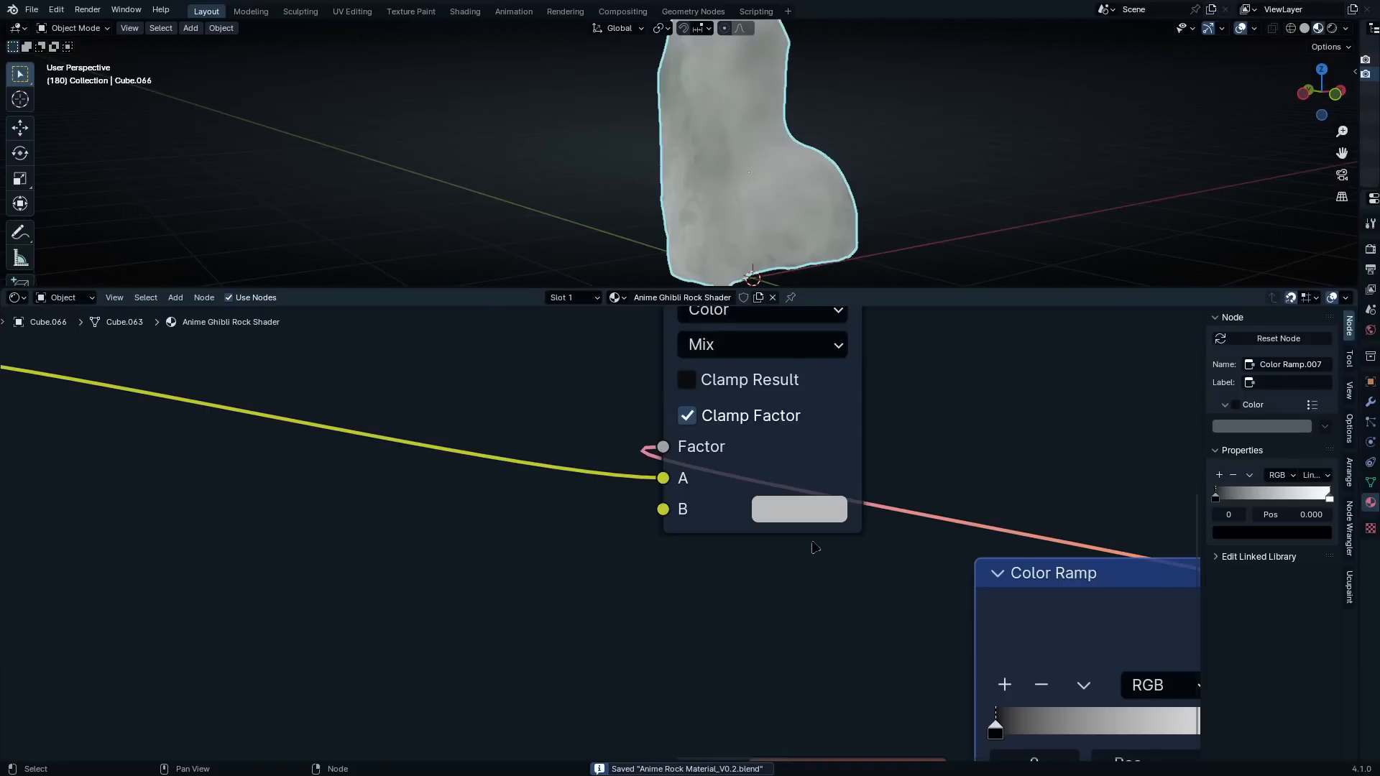
Set the new Mix node's B color to hex 555555
scroll(814, 548, down, 3)
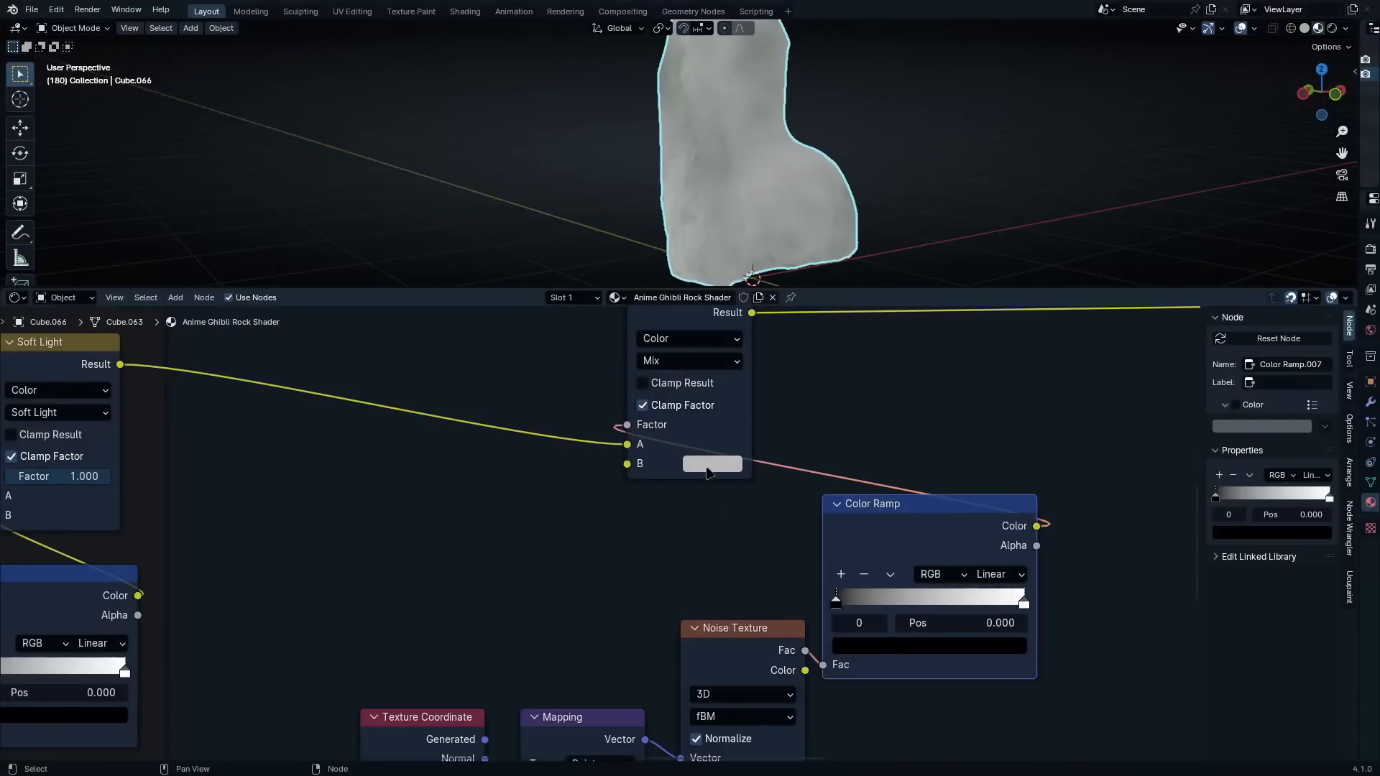
click(708, 464)
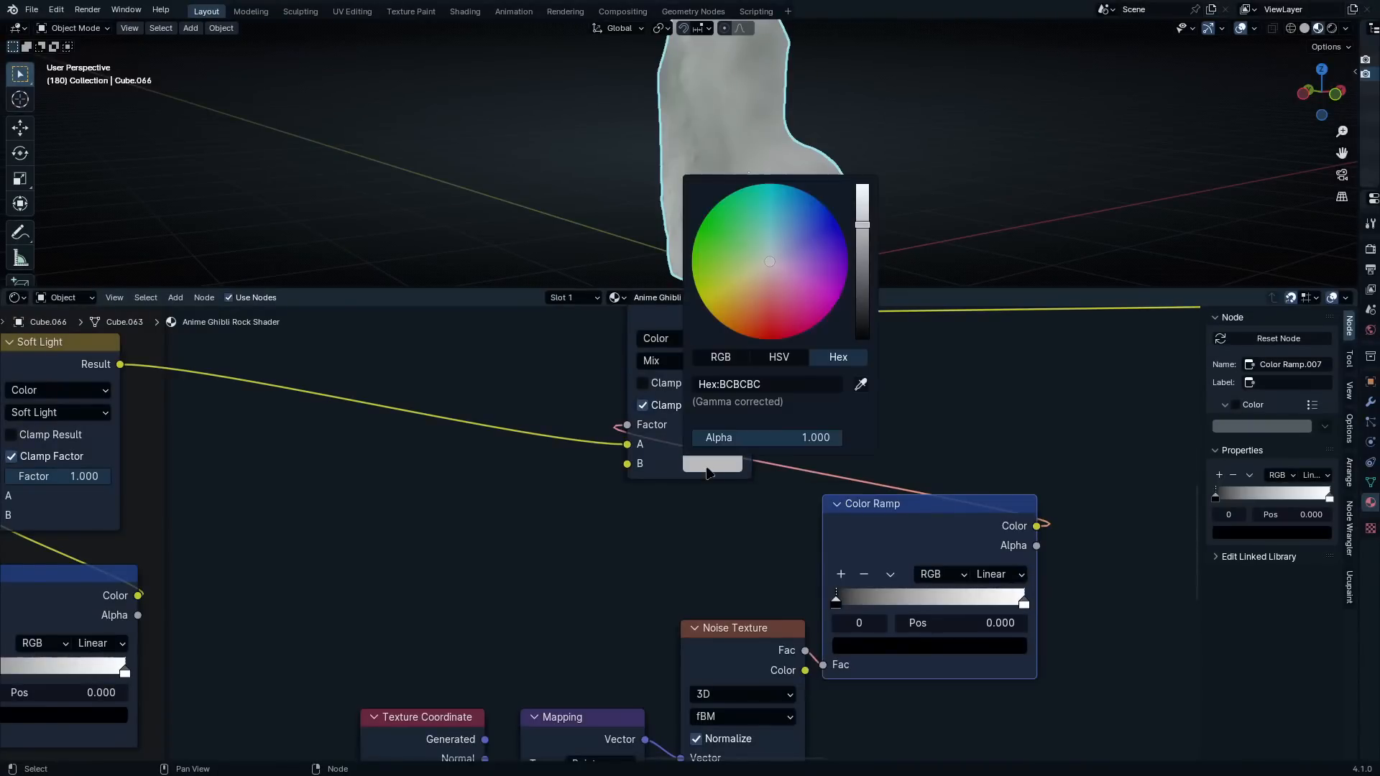
click(803, 385)
key(ctrl+a)
text(555555)
key(Return)
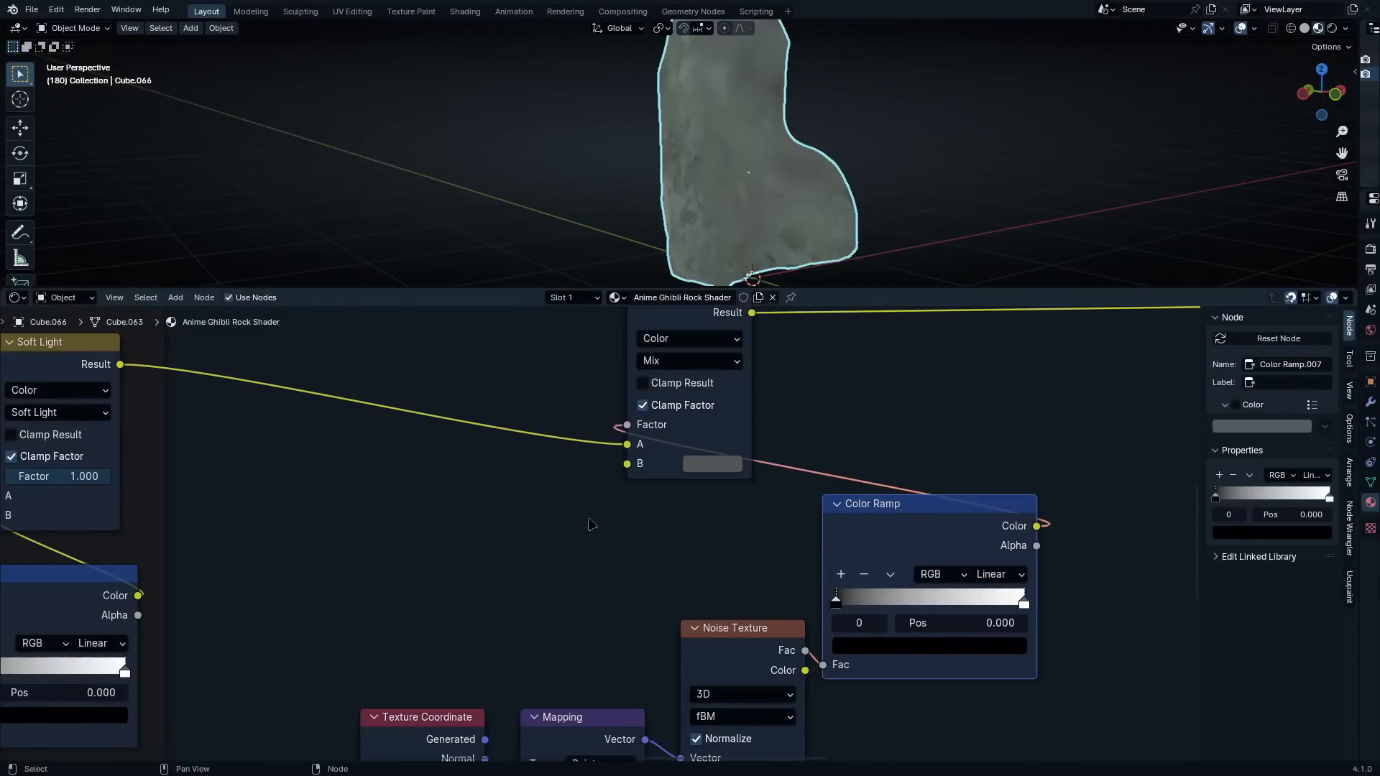
Bring the new Color Ramp's black and white stops close together near the middle and add a third stop between them at 0.498
middle_drag(770, 581, 762, 531)
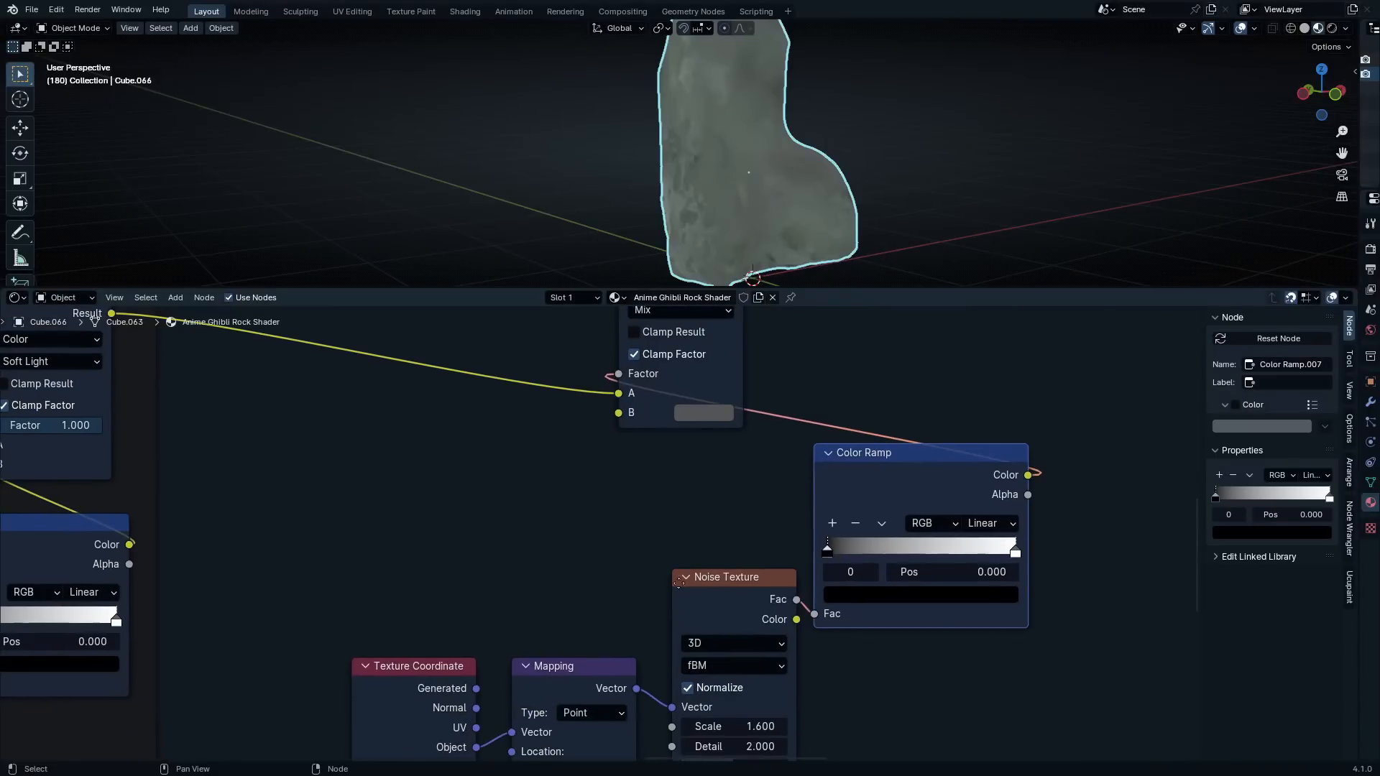
scroll(824, 540, up, 4)
middle_drag(826, 574, 846, 424)
middle_drag(912, 468, 774, 595)
scroll(773, 594, up, 3)
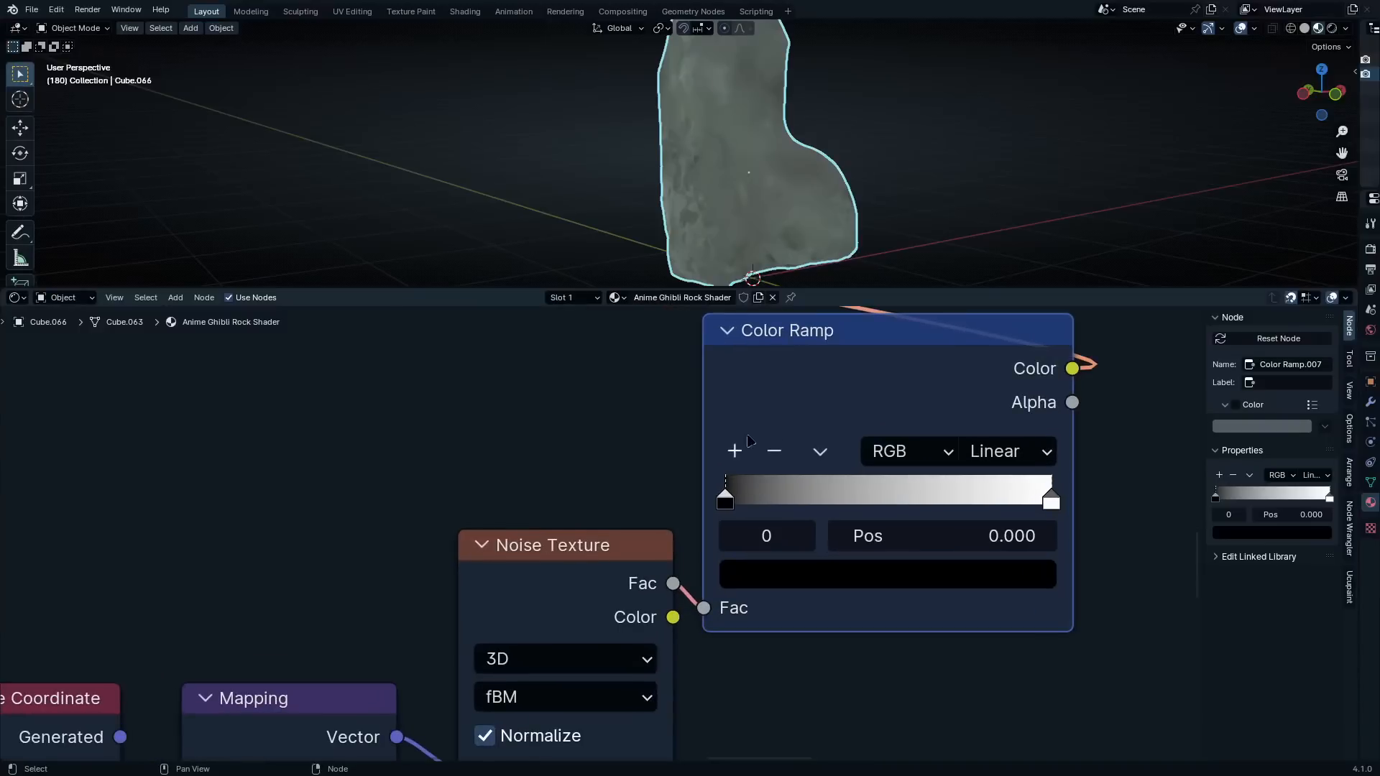
drag(737, 501, 889, 500)
drag(1036, 501, 899, 502)
click(734, 452)
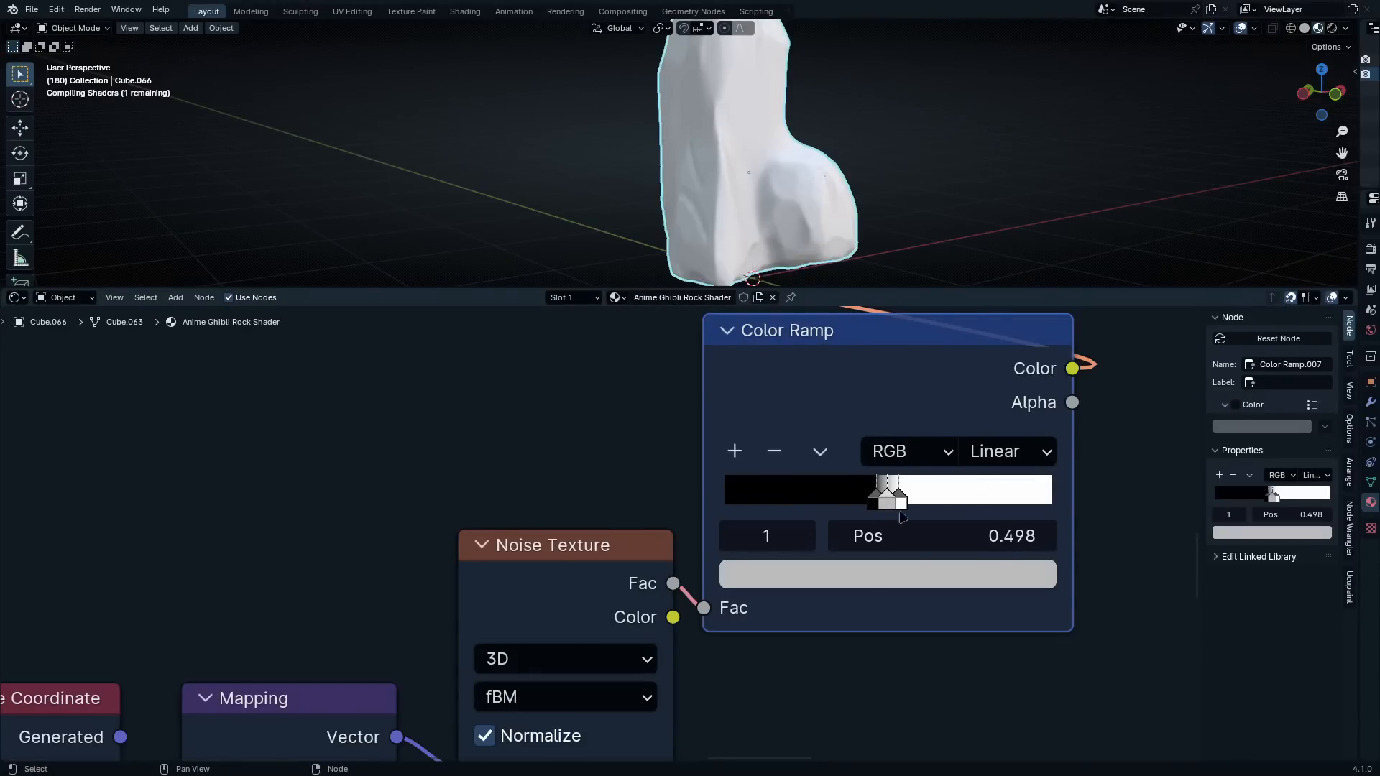
Make the added Color Ramp stop pure white and respace the three stops to positions 0.416, 0.464 and 0.505
click(932, 572)
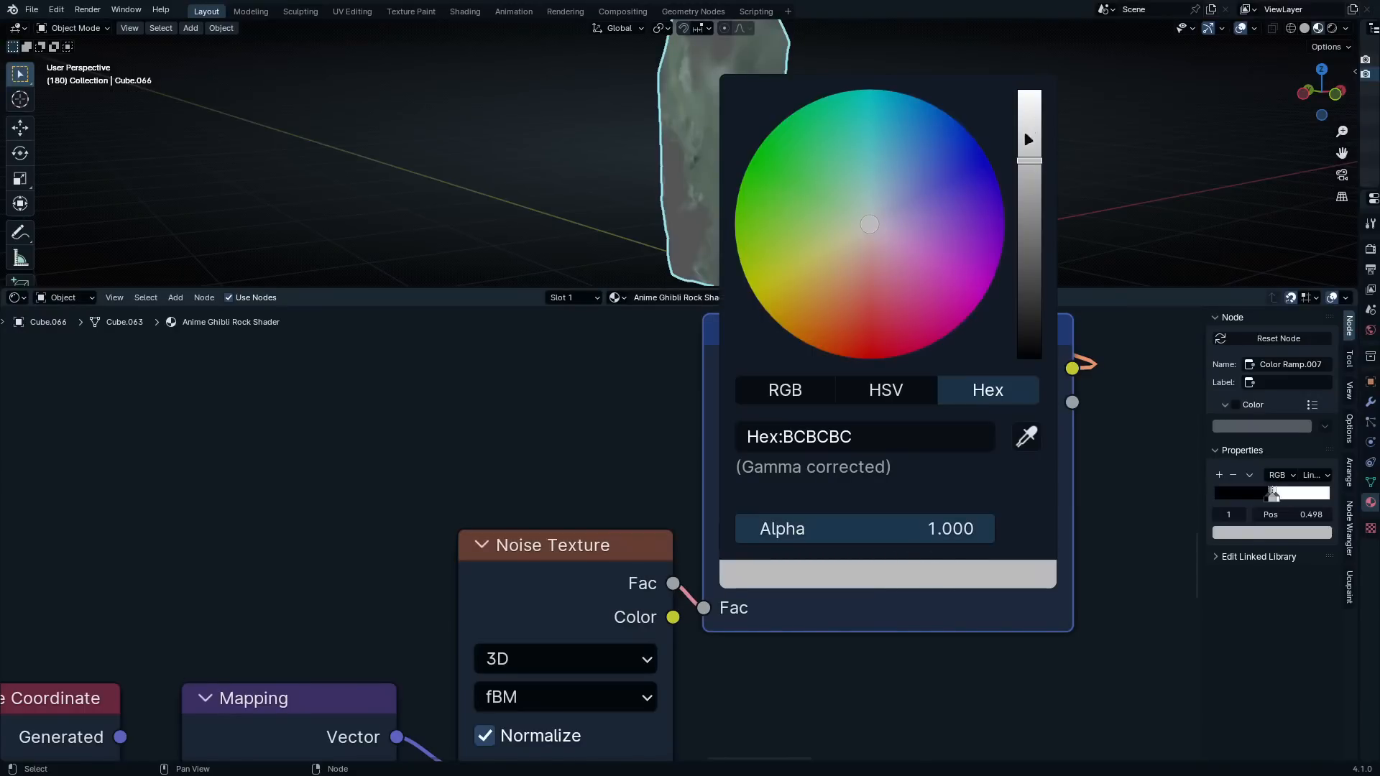
drag(1026, 140, 1028, 80)
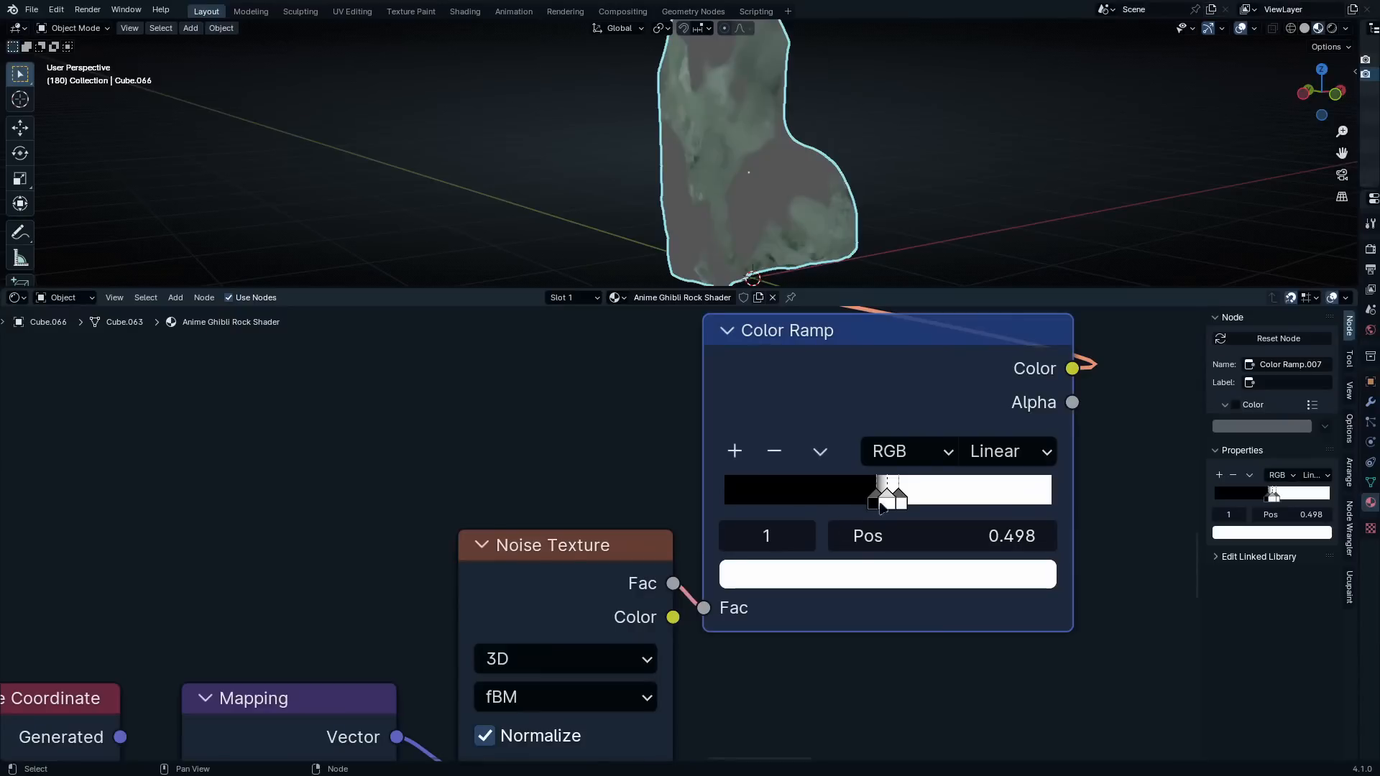
mouse_move(887, 501)
mouse_down()
mouse_move(860, 503)
mouse_move(916, 500)
mouse_up()
Set both outer stops of the new Color Ramp, at 0.505 and 0.416, to black (hex 000000)
scroll(913, 489, up, 1)
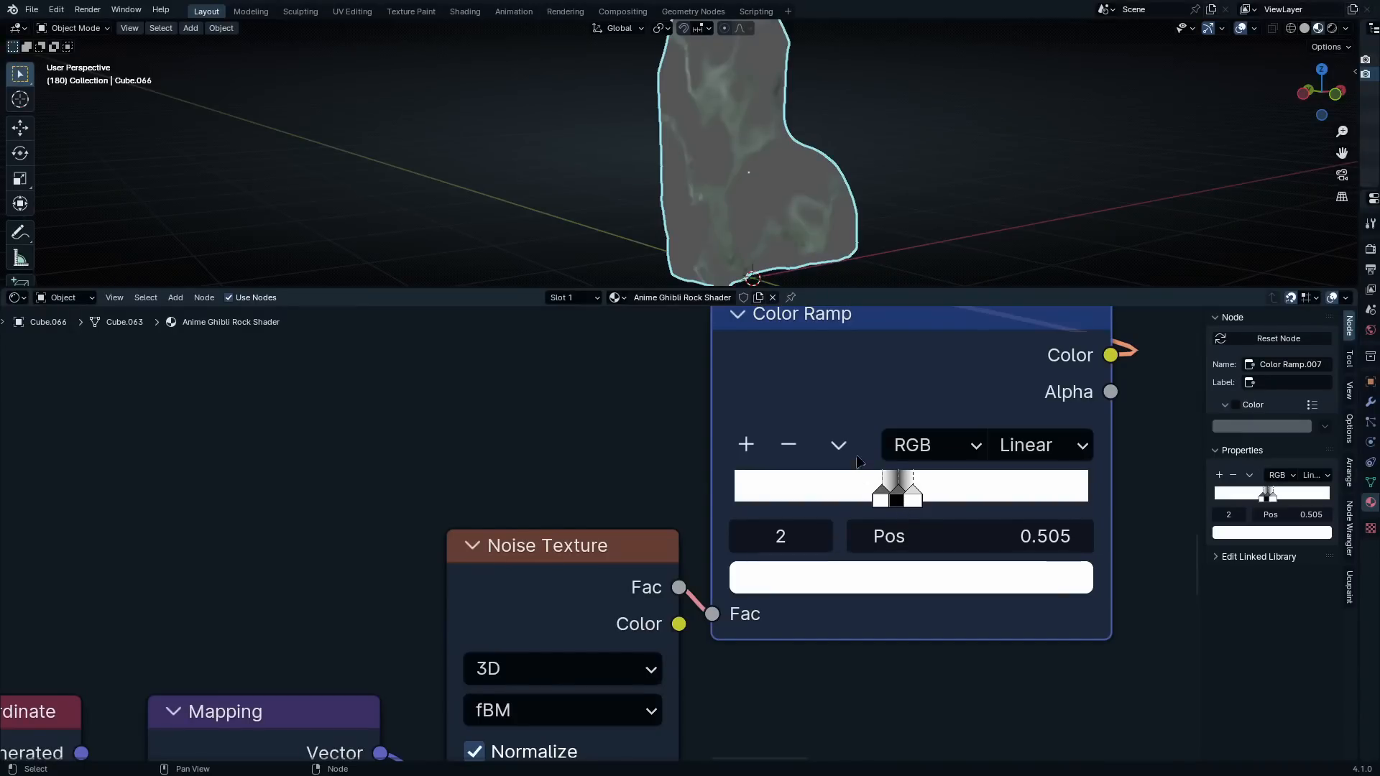
click(948, 583)
drag(1074, 140, 1069, 352)
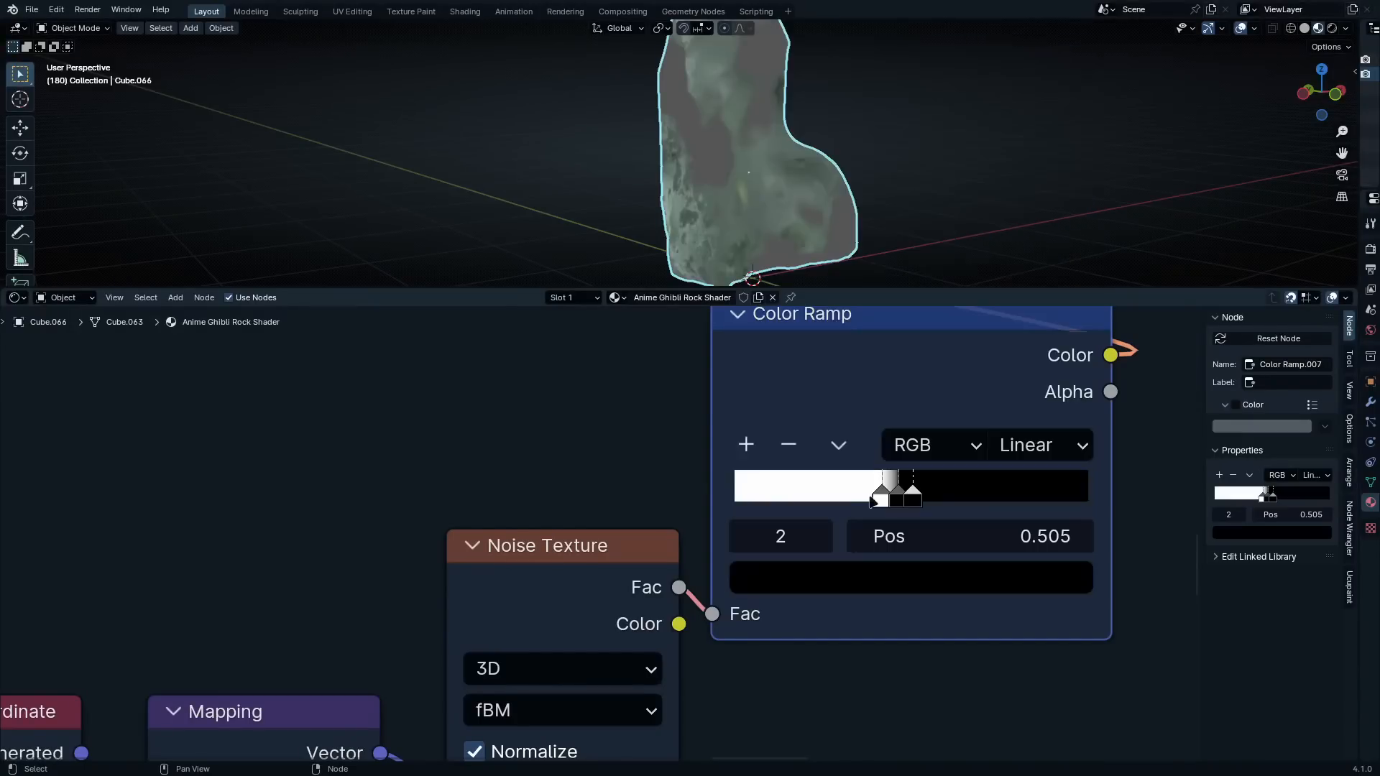
click(881, 496)
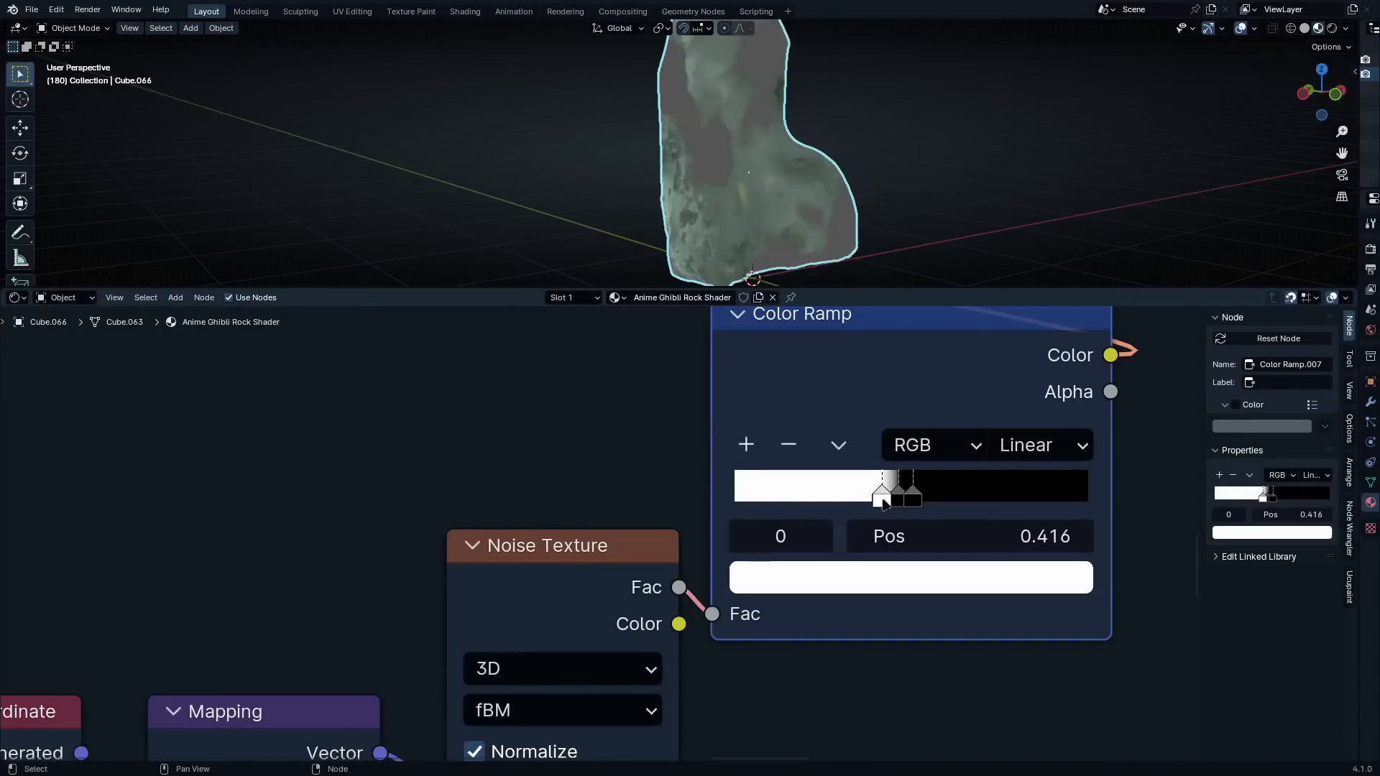
click(913, 572)
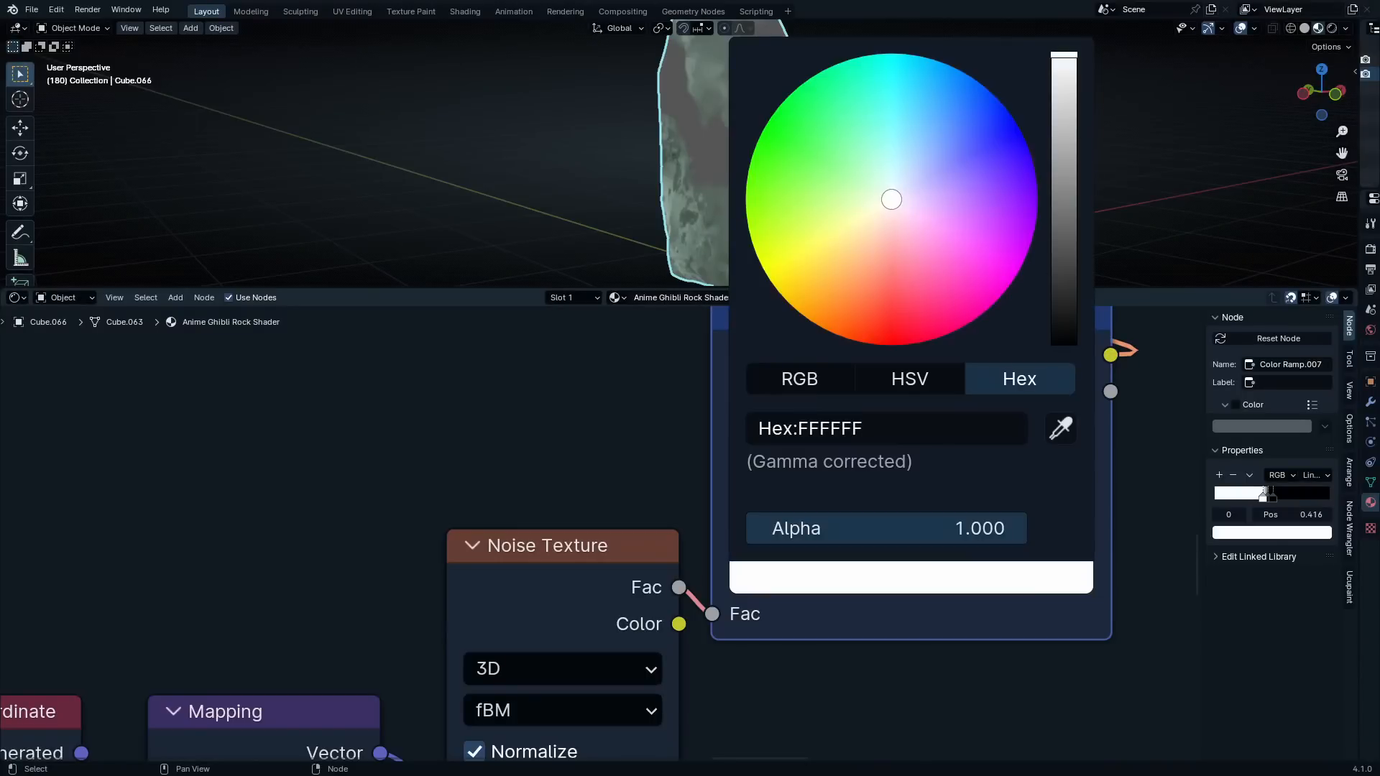
drag(1063, 56, 1064, 343)
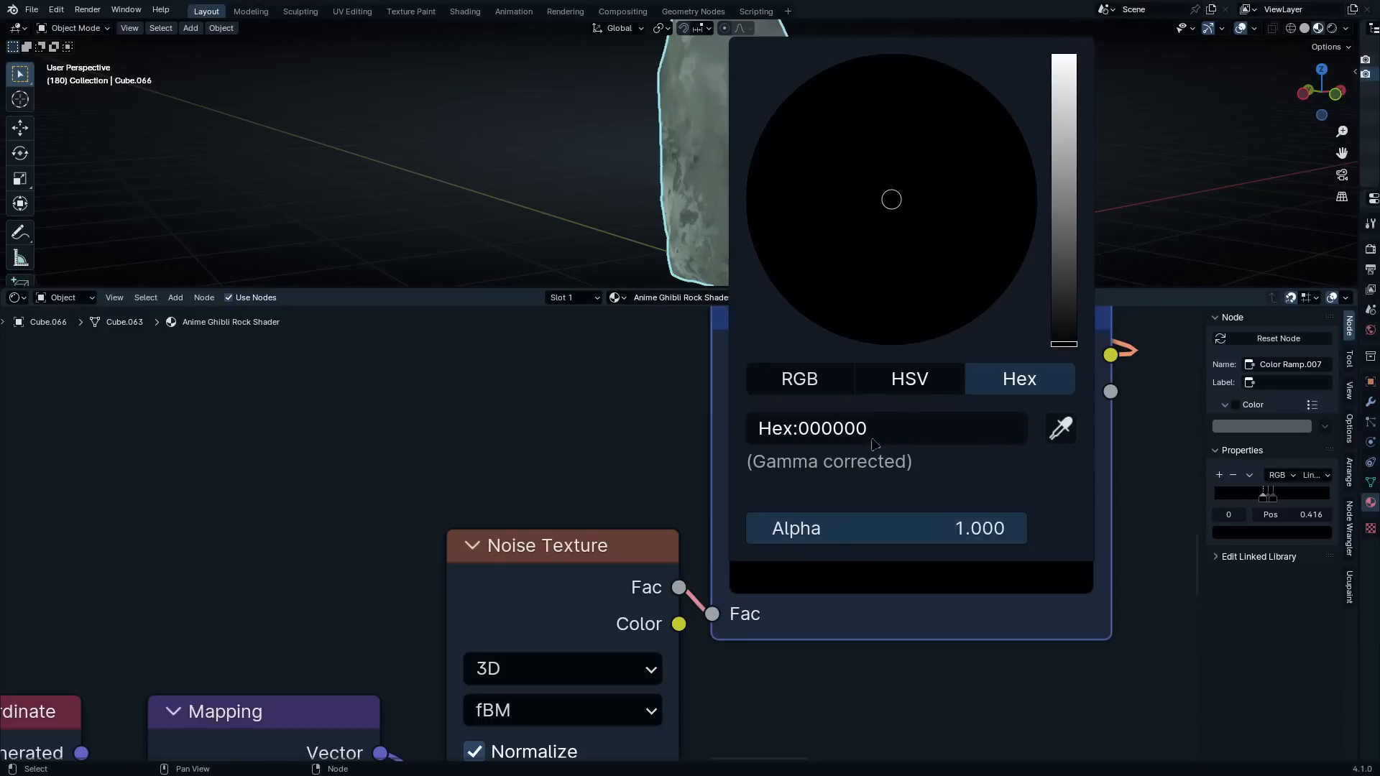
Set the Color Ramp's middle stop at 0.464 to white (hex FFFFFF)
click(899, 495)
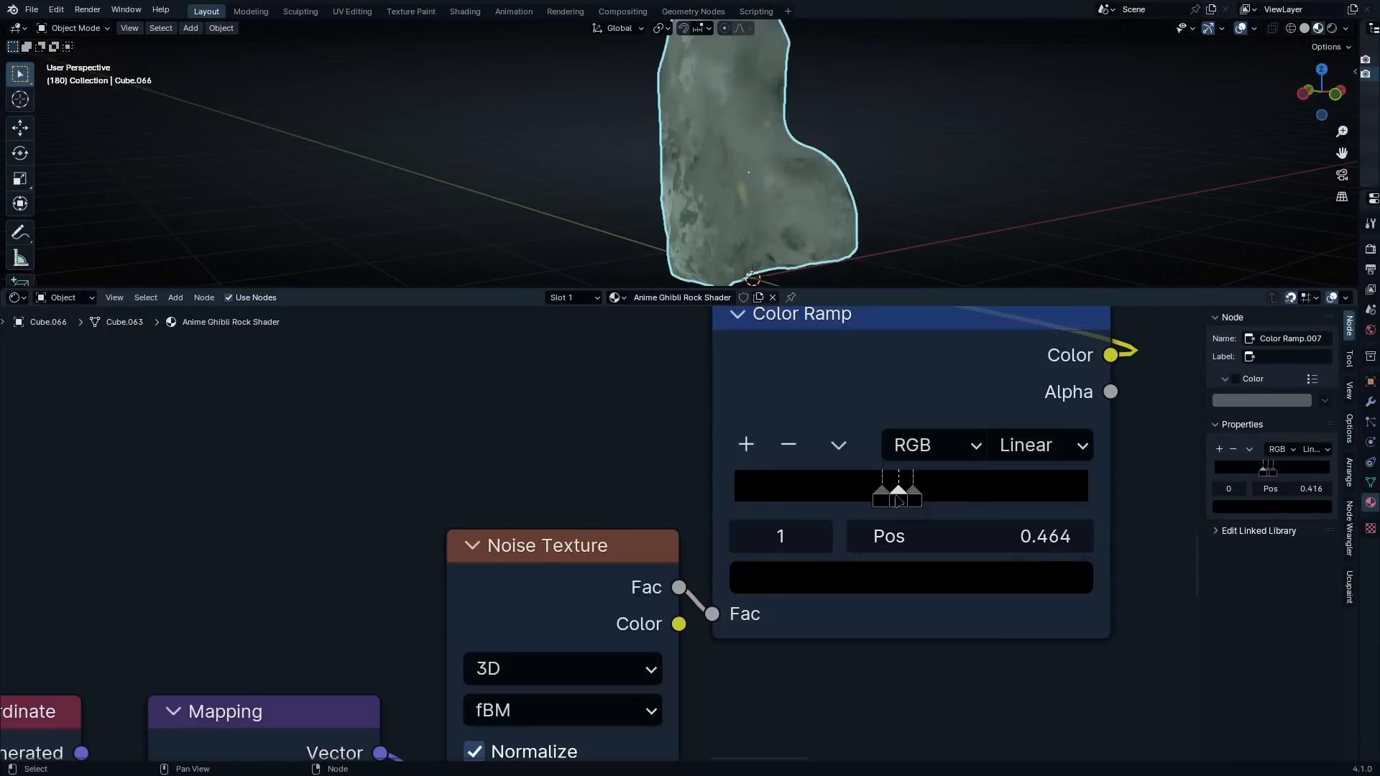
click(917, 567)
drag(1065, 337, 1063, 56)
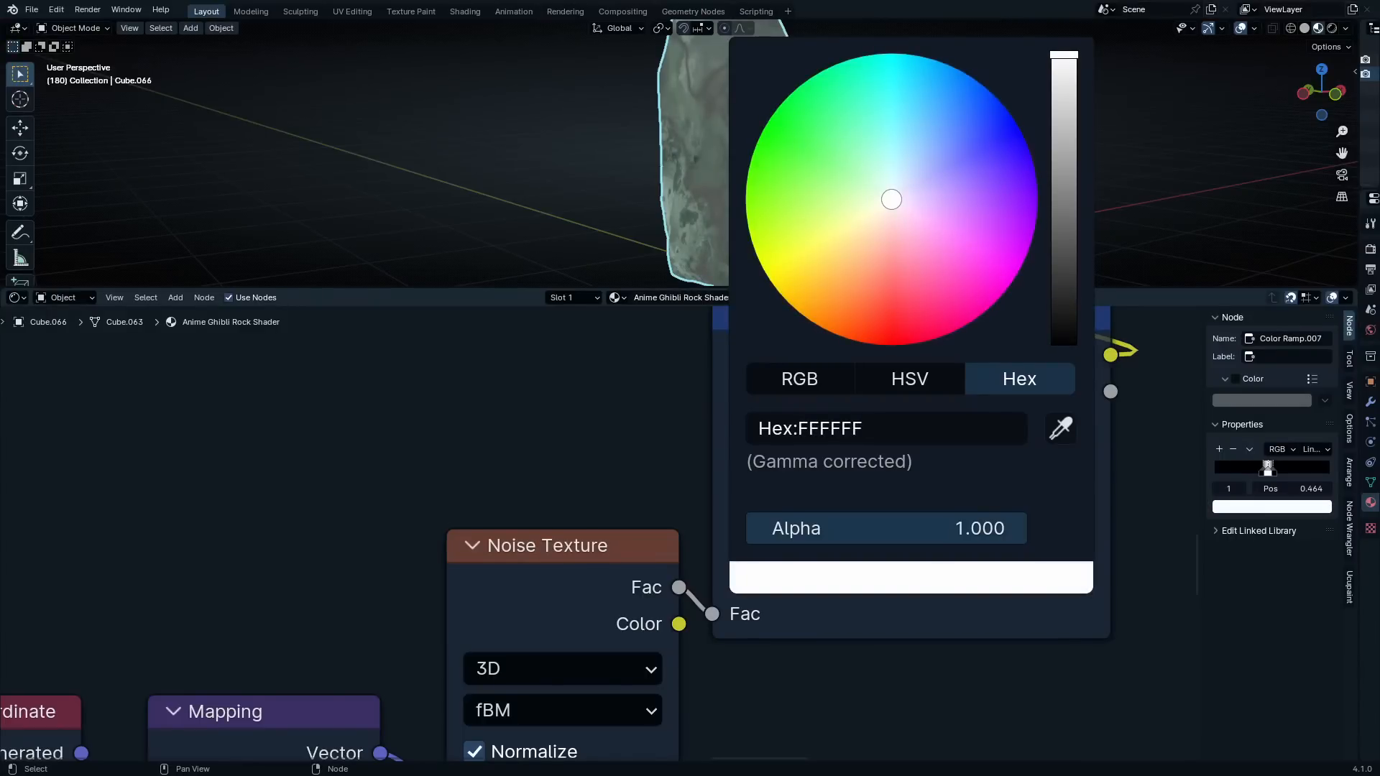
Raise the new Noise Texture's Detail to 15 and inspect the vein pattern on the rock from several angles
middle_drag(905, 161, 868, 187)
scroll(601, 531, down, 2)
middle_drag(709, 632, 745, 466)
scroll(632, 613, up, 5)
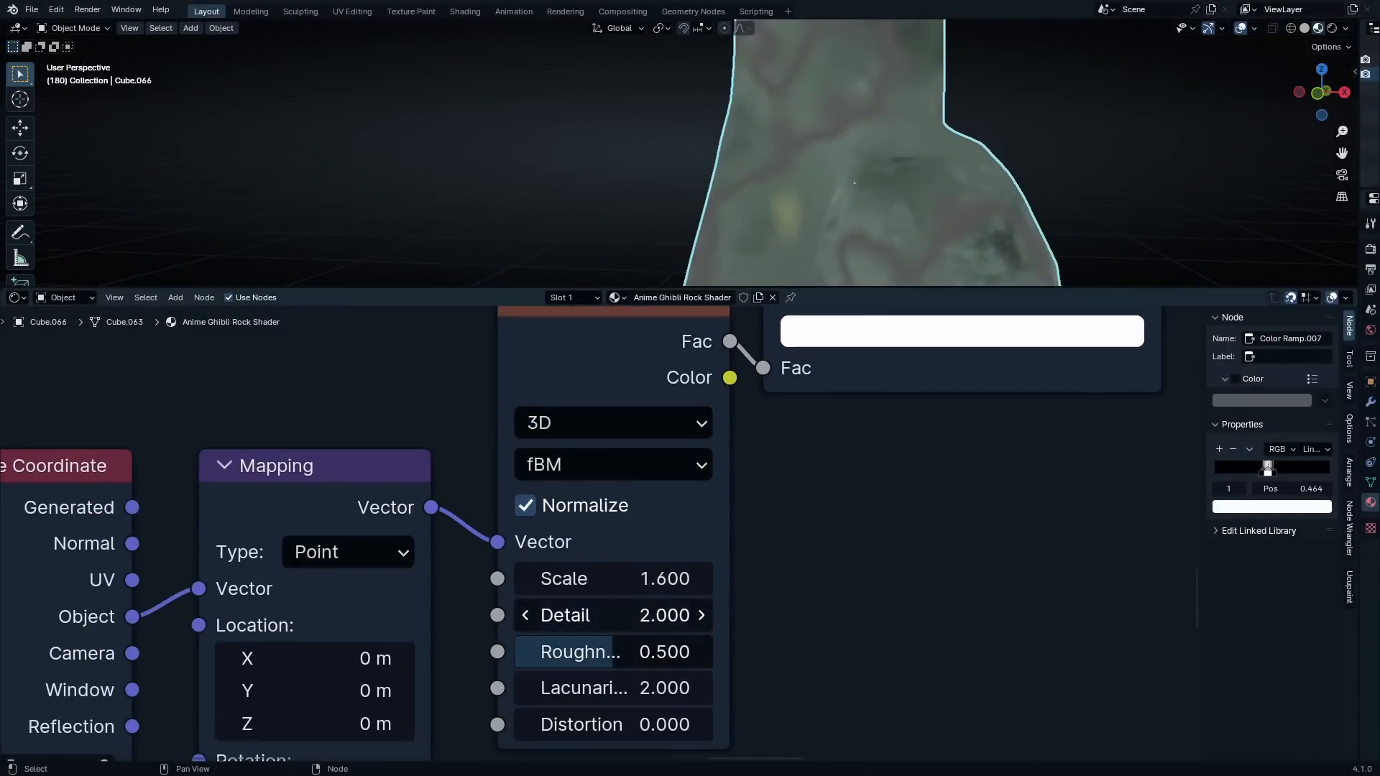
drag(618, 615, 697, 615)
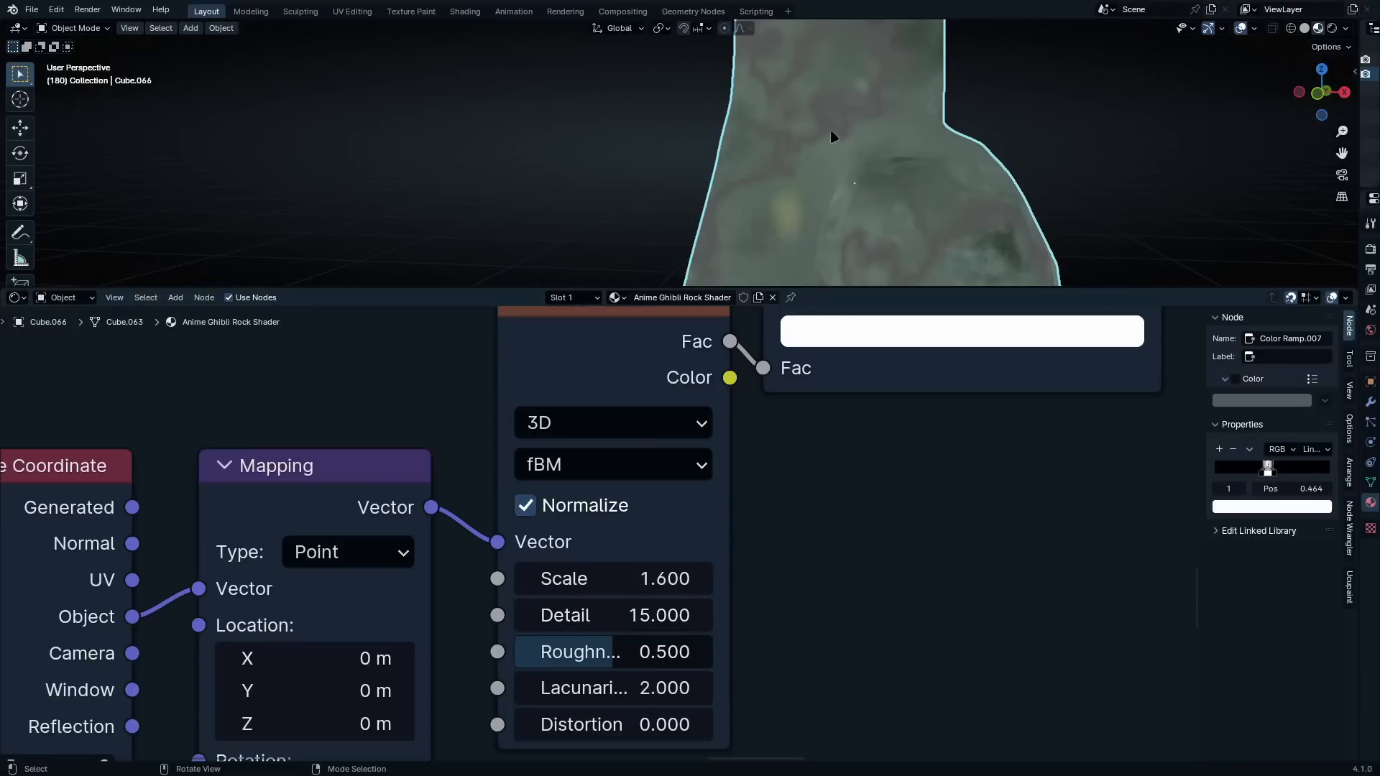
middle_drag(830, 129, 953, 126)
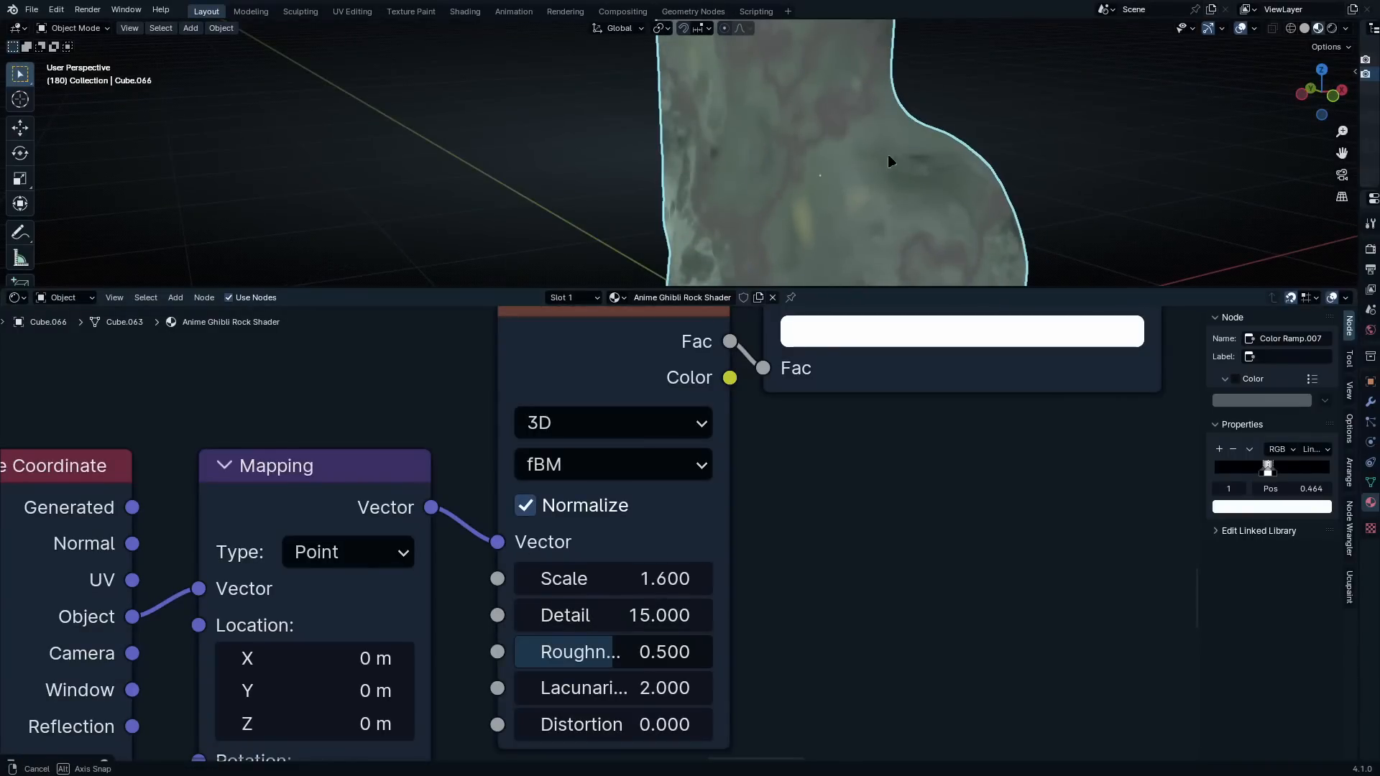
Enclose the vein layer's Mix, Color Ramp, Noise Texture, Mapping and Texture Coordinate nodes in one frame
middle_drag(888, 160, 748, 273)
scroll(793, 375, down, 4)
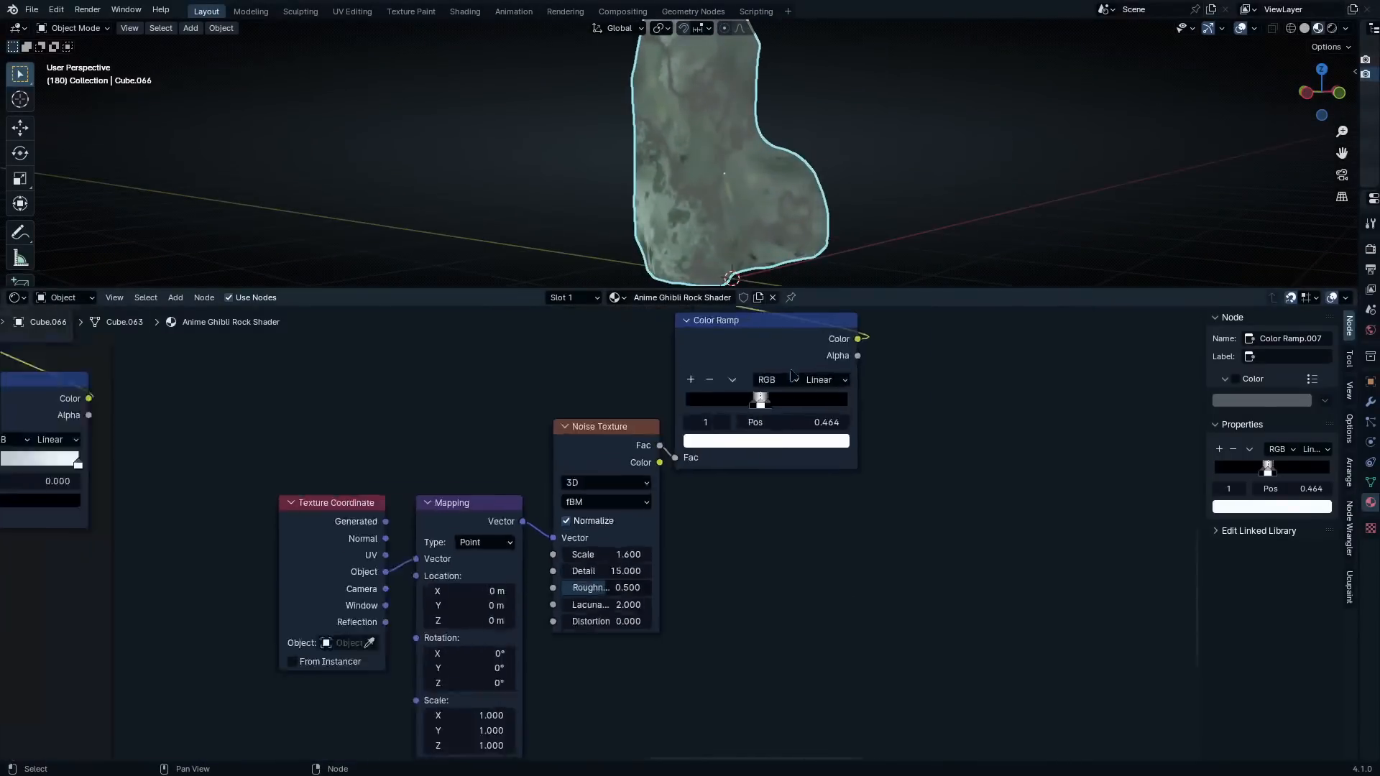
scroll(791, 372, down, 3)
middle_drag(816, 360, 749, 486)
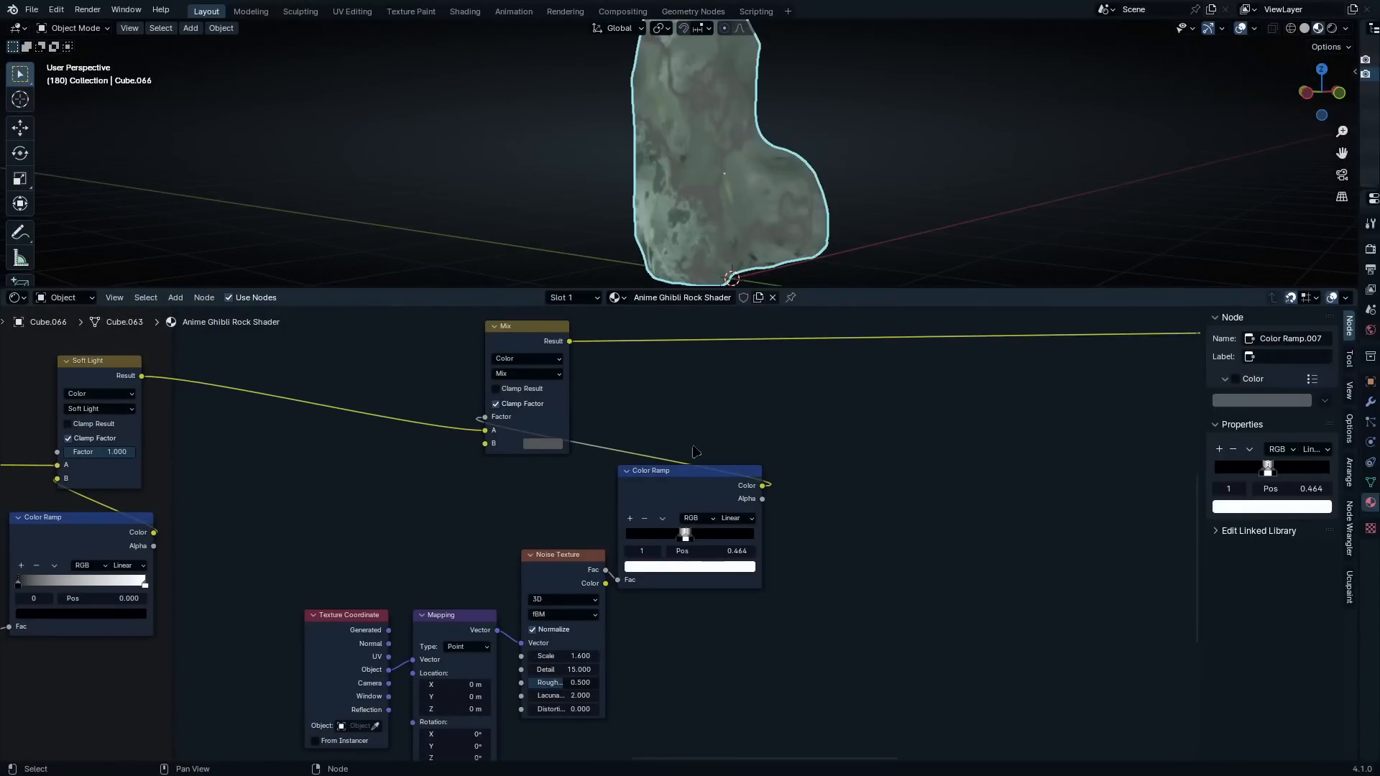
scroll(694, 450, up, 1)
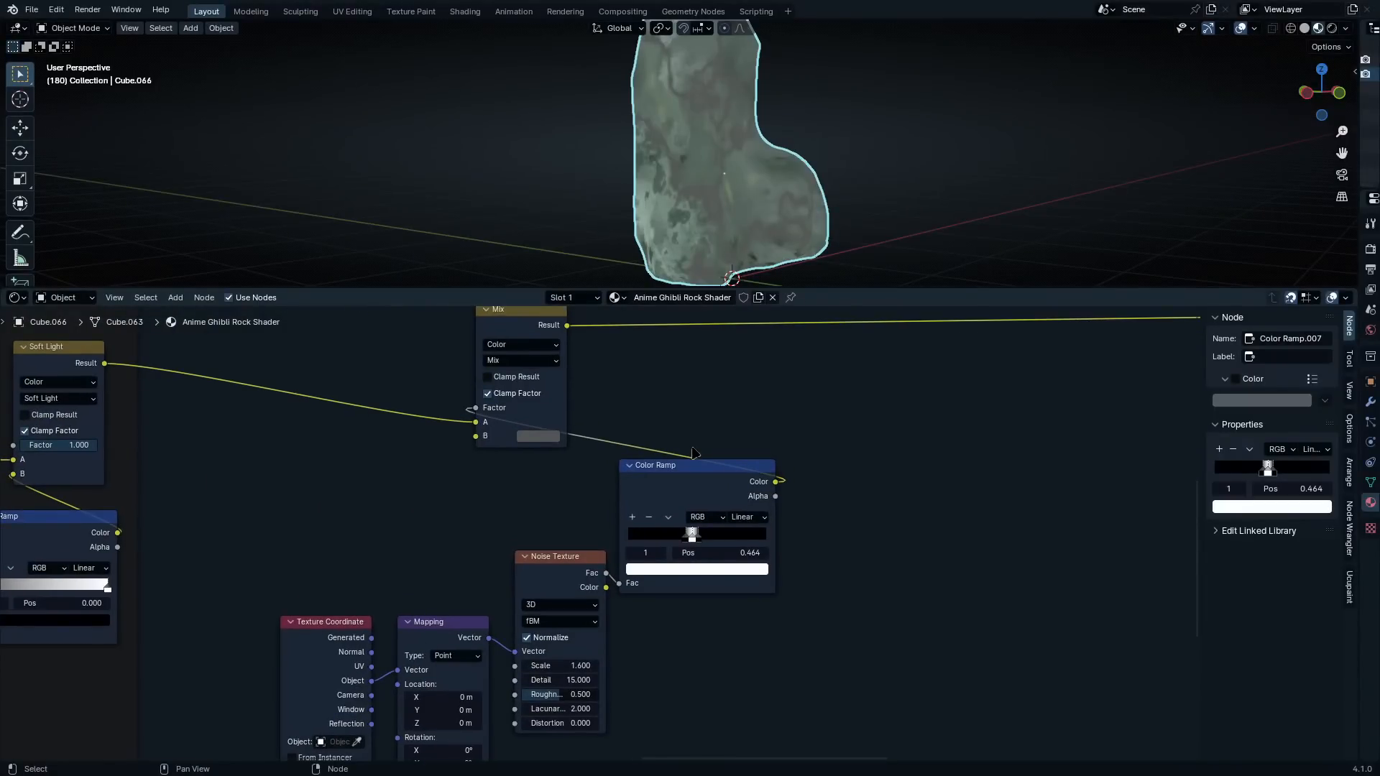
scroll(694, 452, down, 2)
key(b)
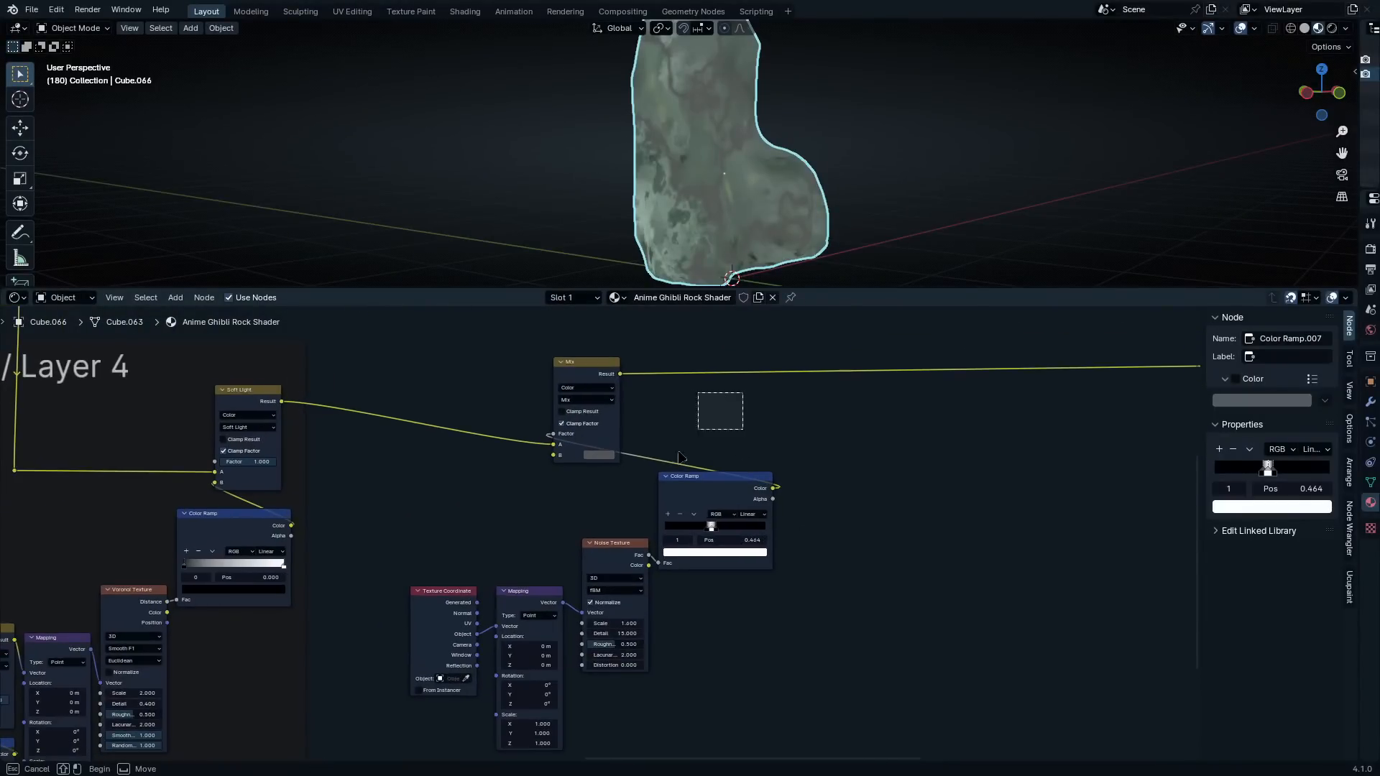
drag(743, 393, 508, 668)
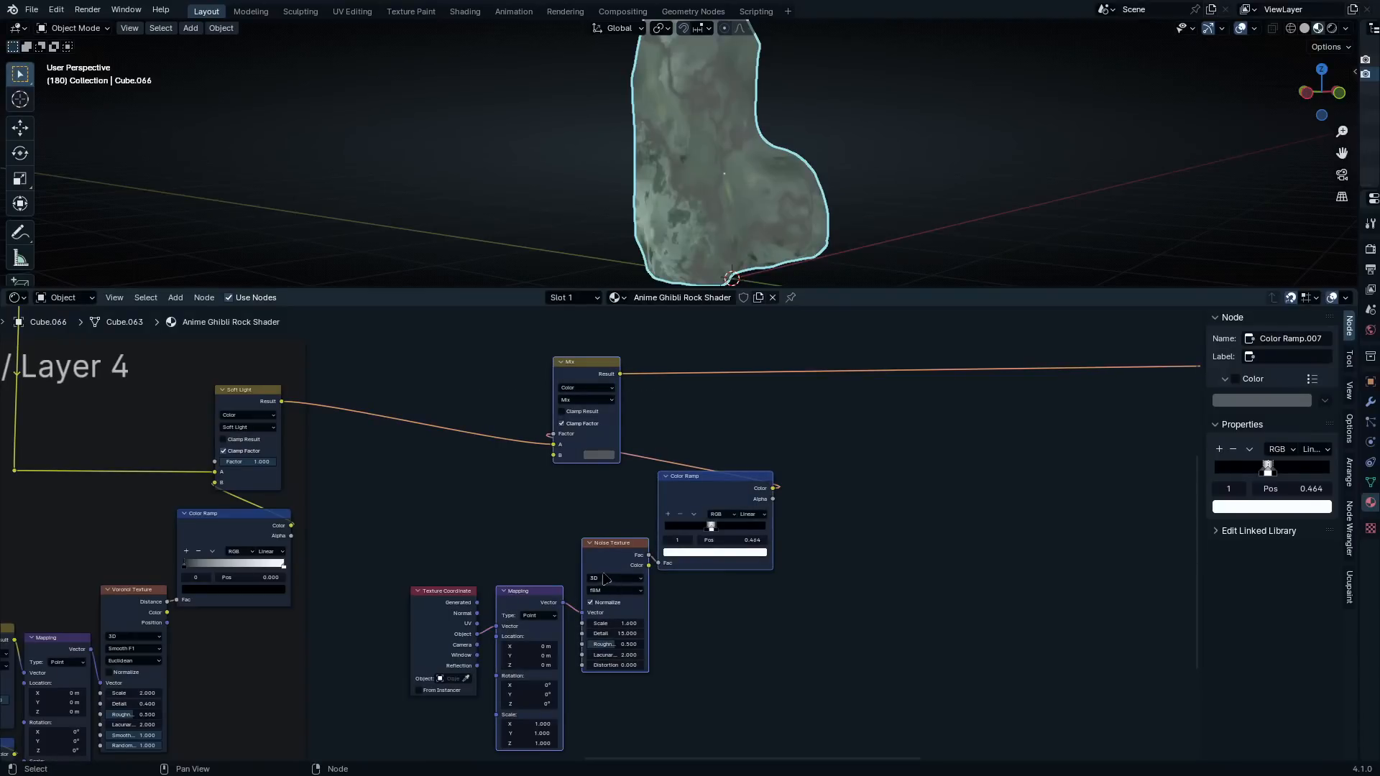
key(ctrl+j)
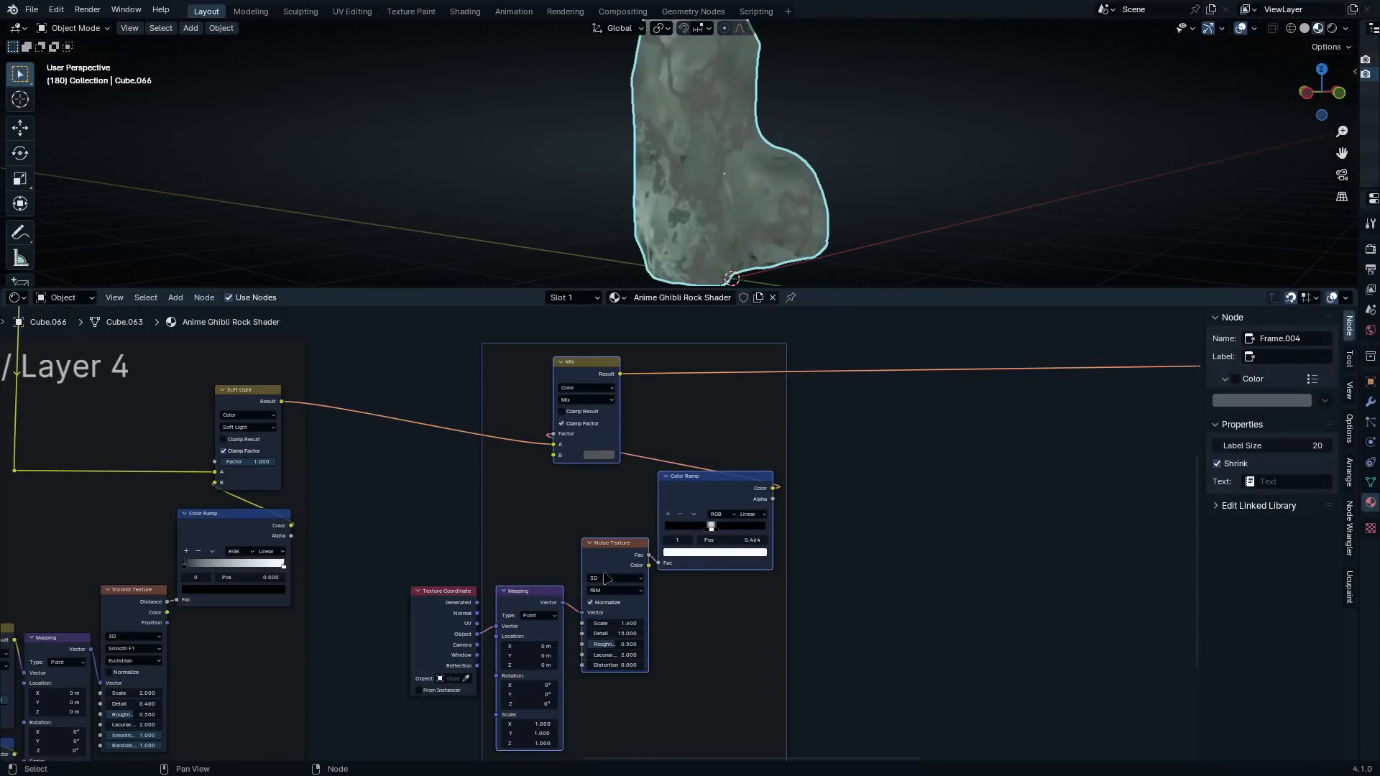
click(420, 595)
mouse_move(437, 620)
mouse_down()
mouse_move(483, 619)
mouse_move(447, 619)
mouse_up()
Label the new frame "Cracks / Layer 5" and set its label size to 64
click(709, 350)
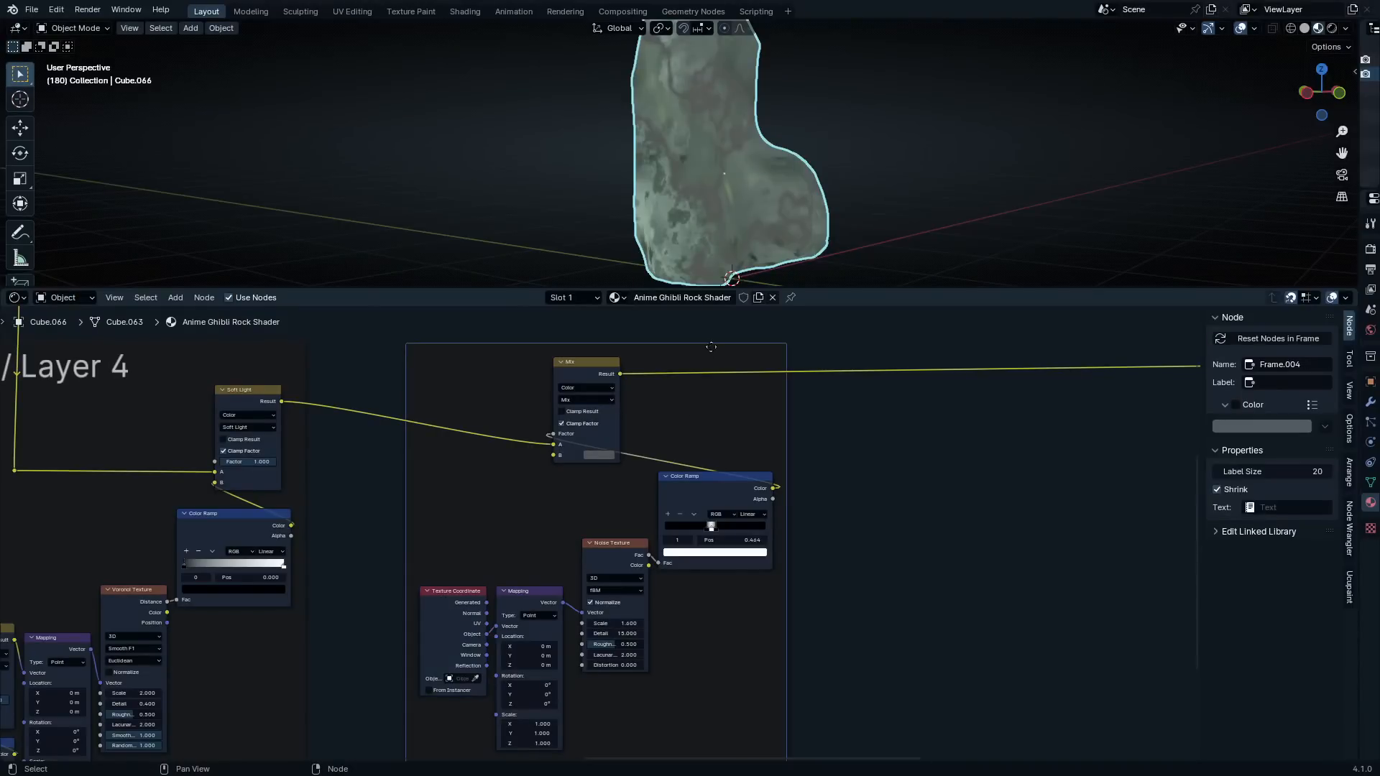
key(F2)
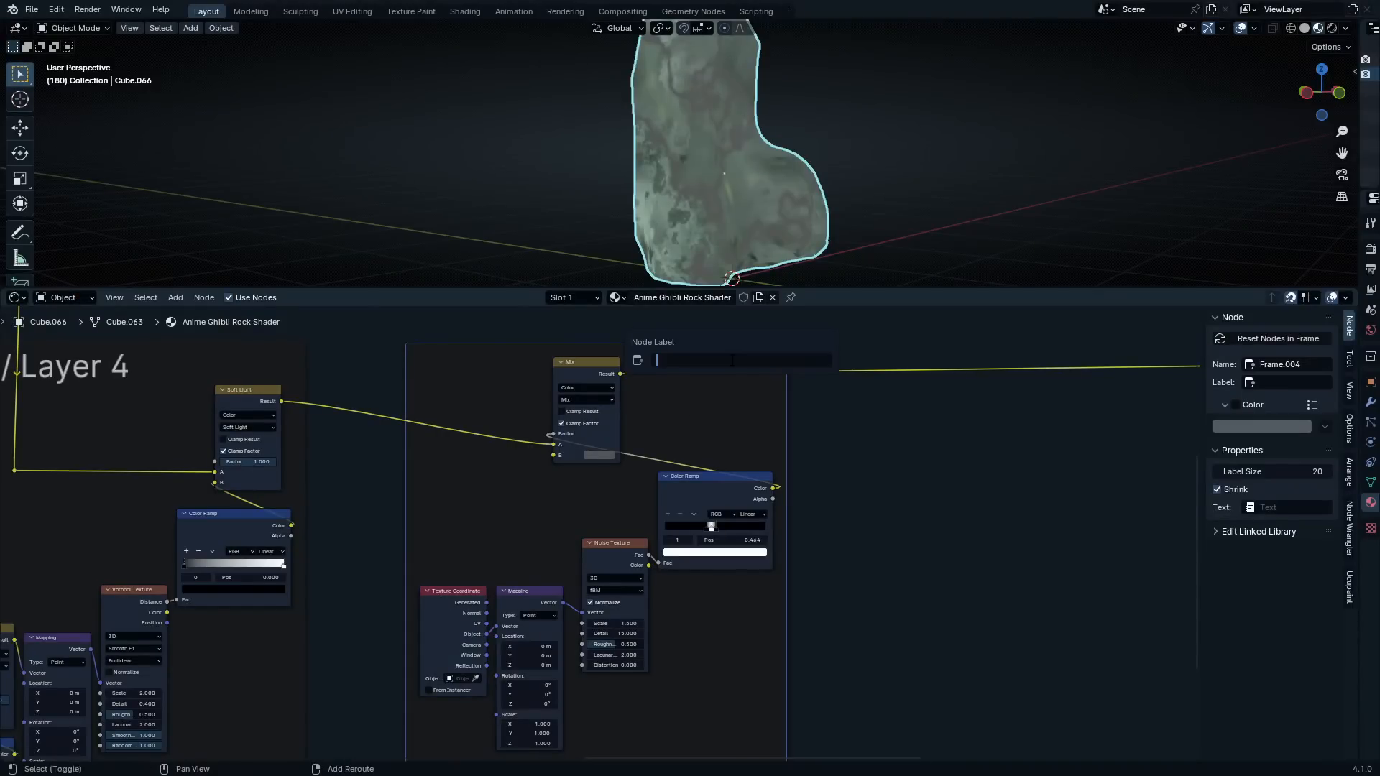
text(Cracks / Layer 5)
key(Return)
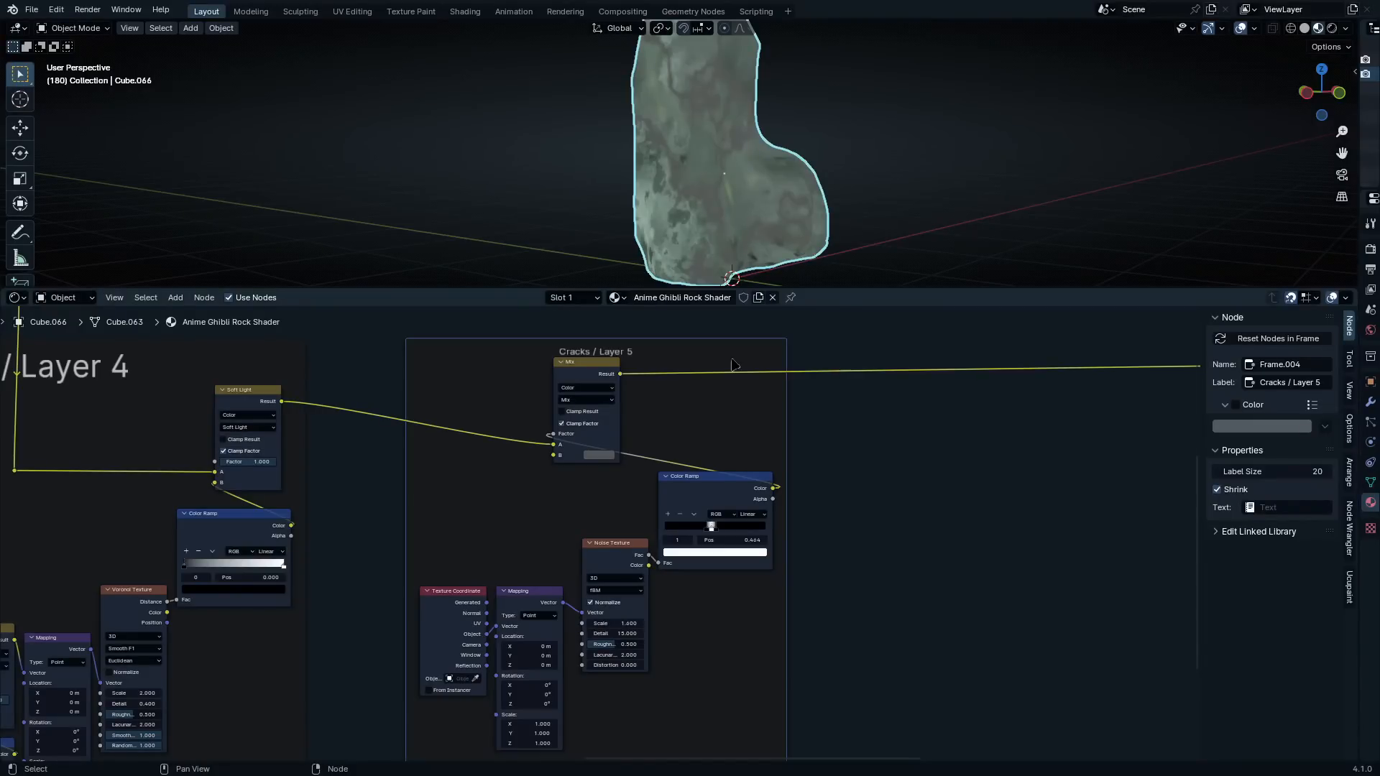
drag(1286, 471, 1329, 471)
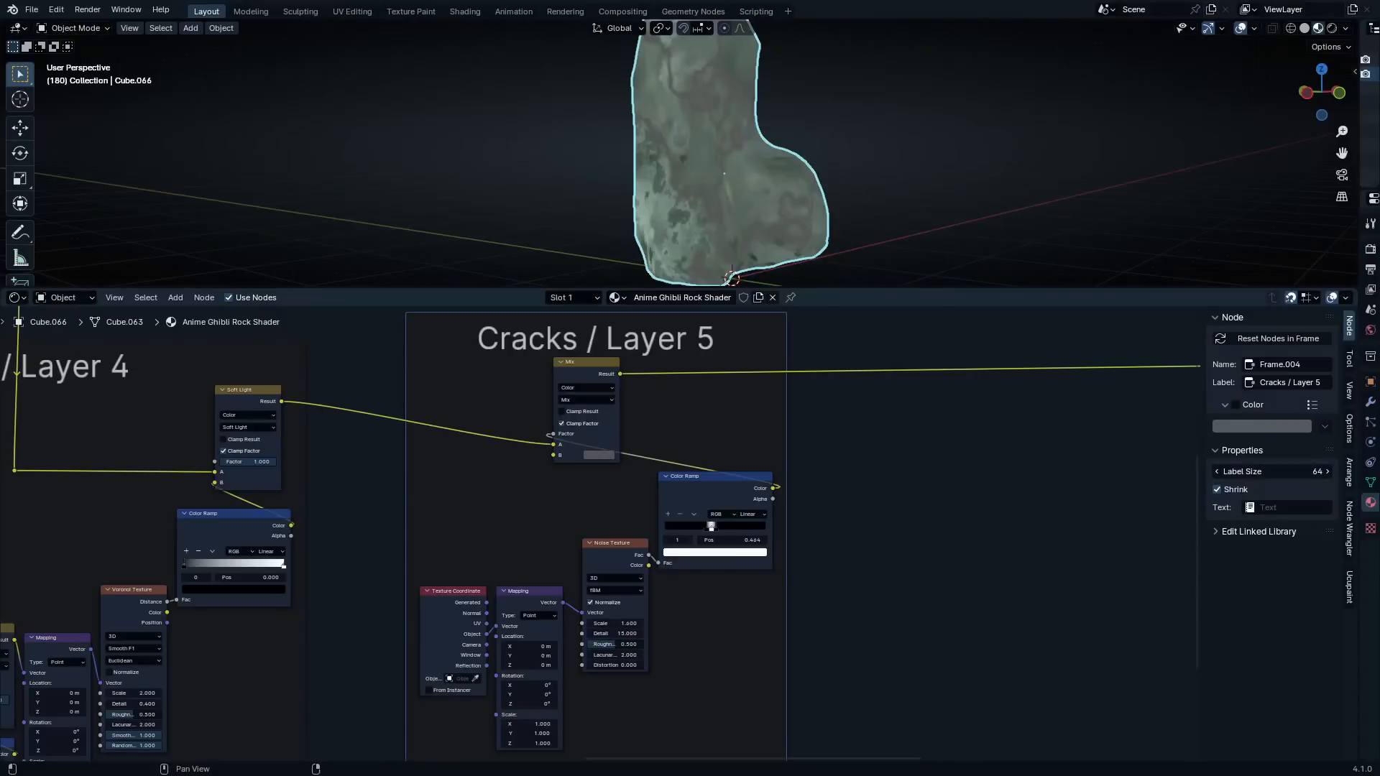
Move the shader and Material Output nodes farther from the Cracks / Layer 5 frame to make room for another layer
click(884, 404)
scroll(884, 407, down, 5)
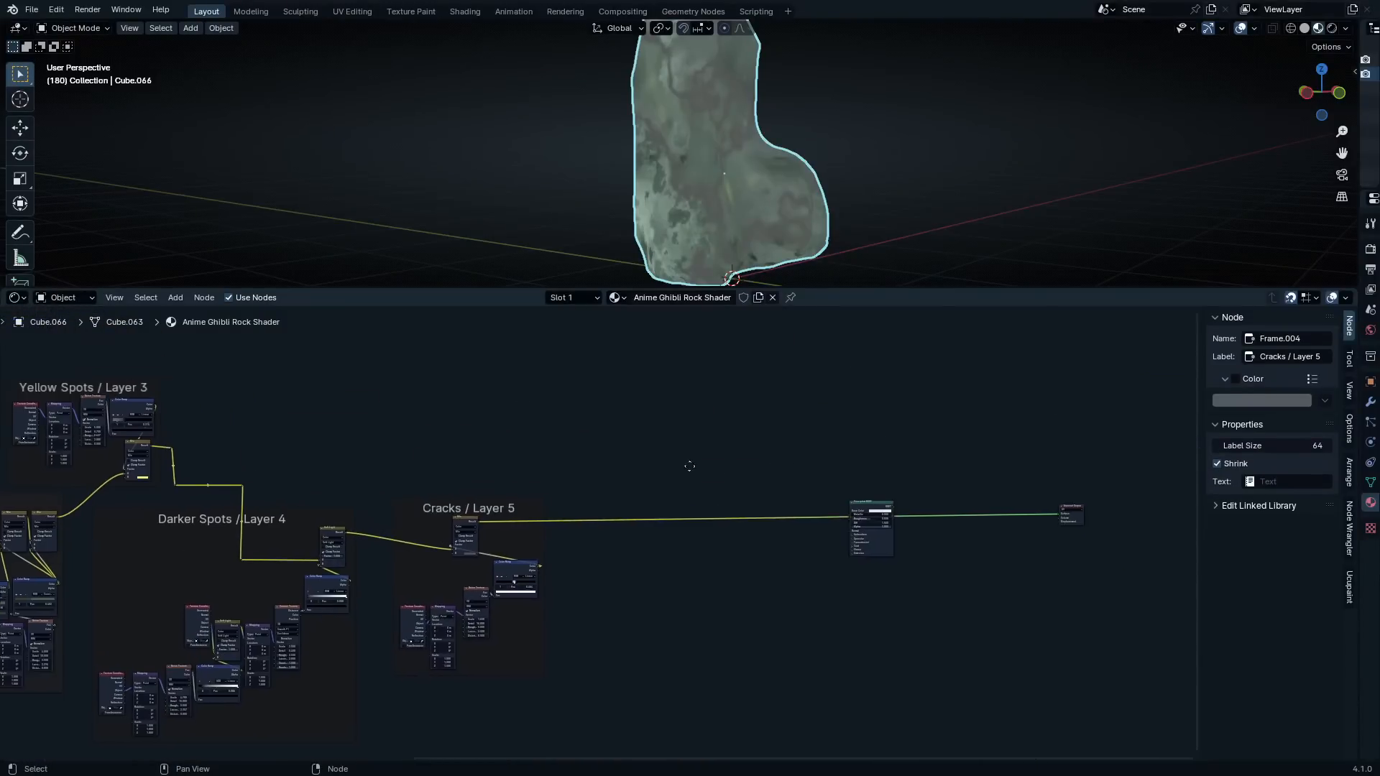
drag(738, 392, 1089, 589)
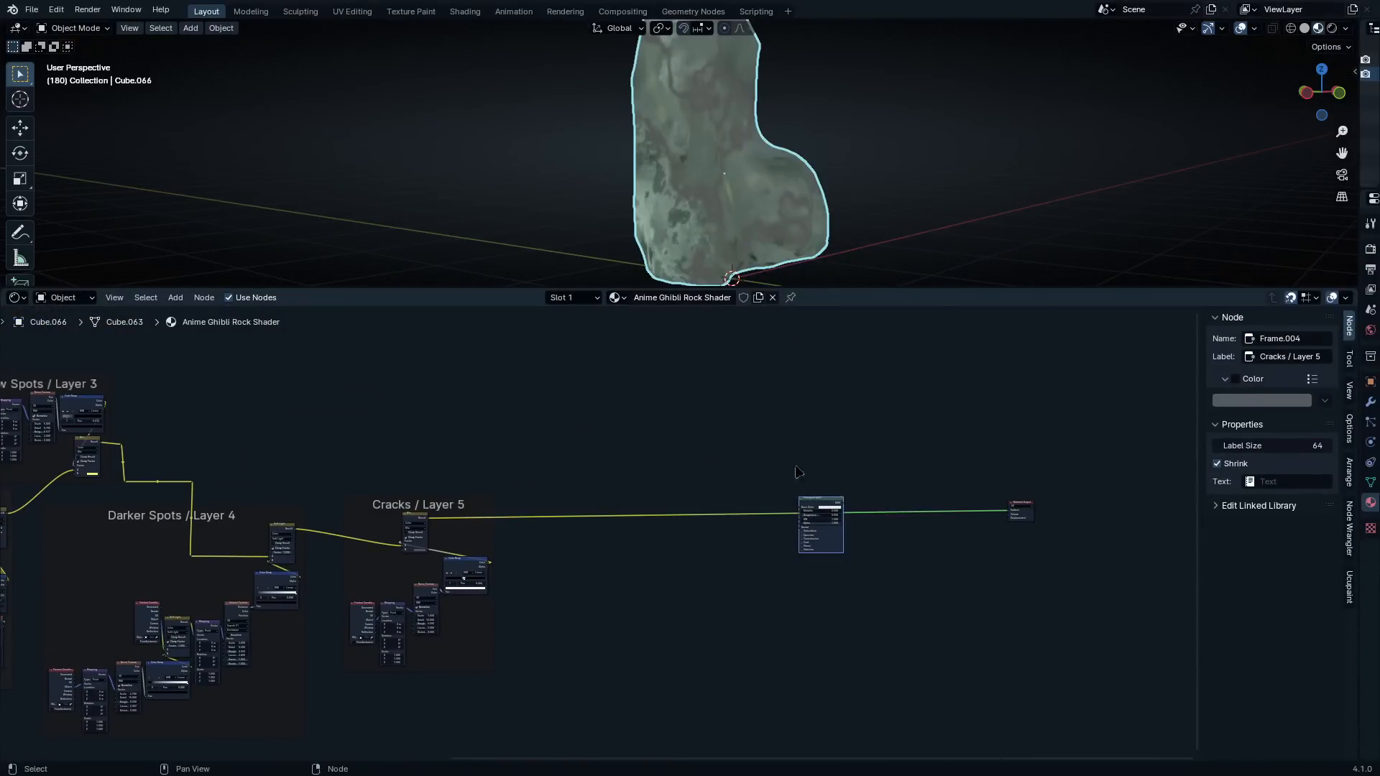
drag(815, 507, 998, 508)
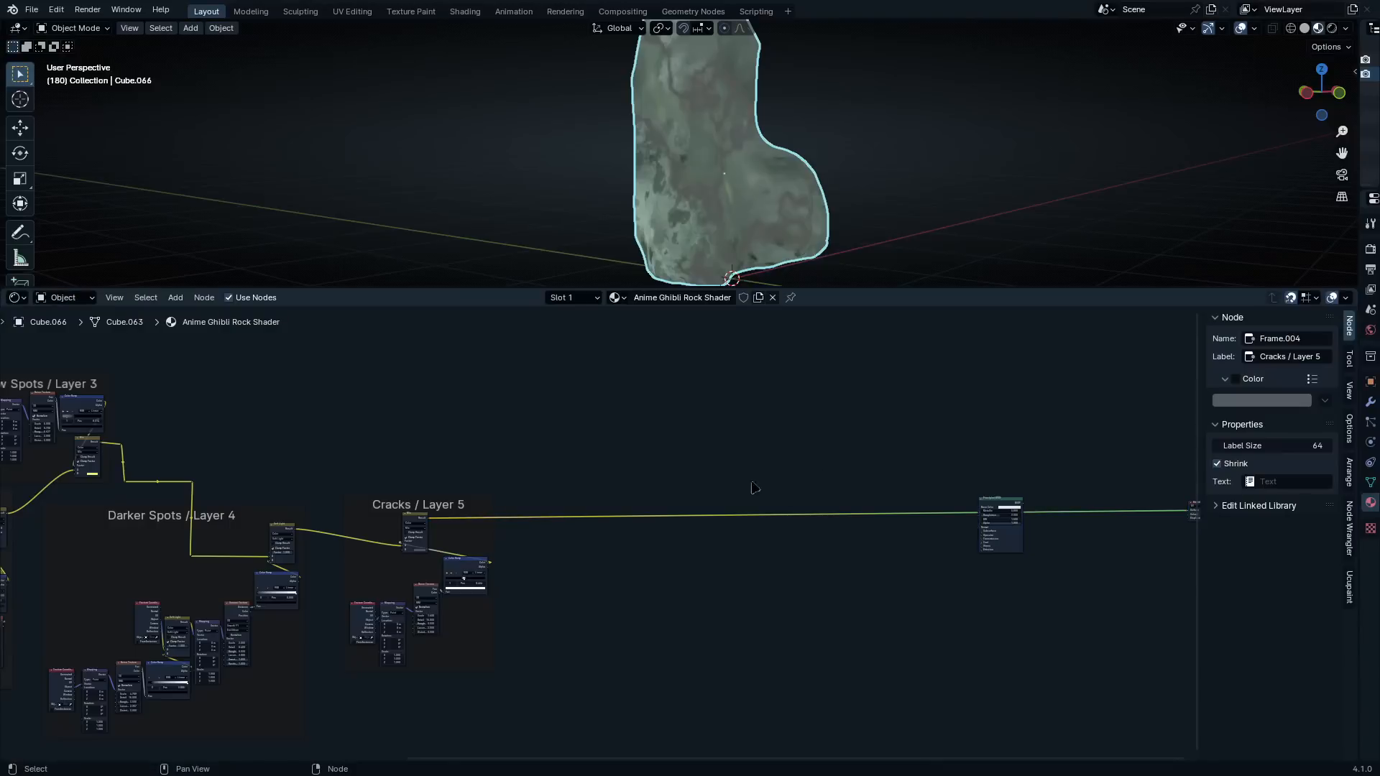
Add a Mix node in the empty space between the Cracks / Layer 5 frame and the shader node
scroll(551, 470, up, 1)
middle_drag(480, 470, 637, 499)
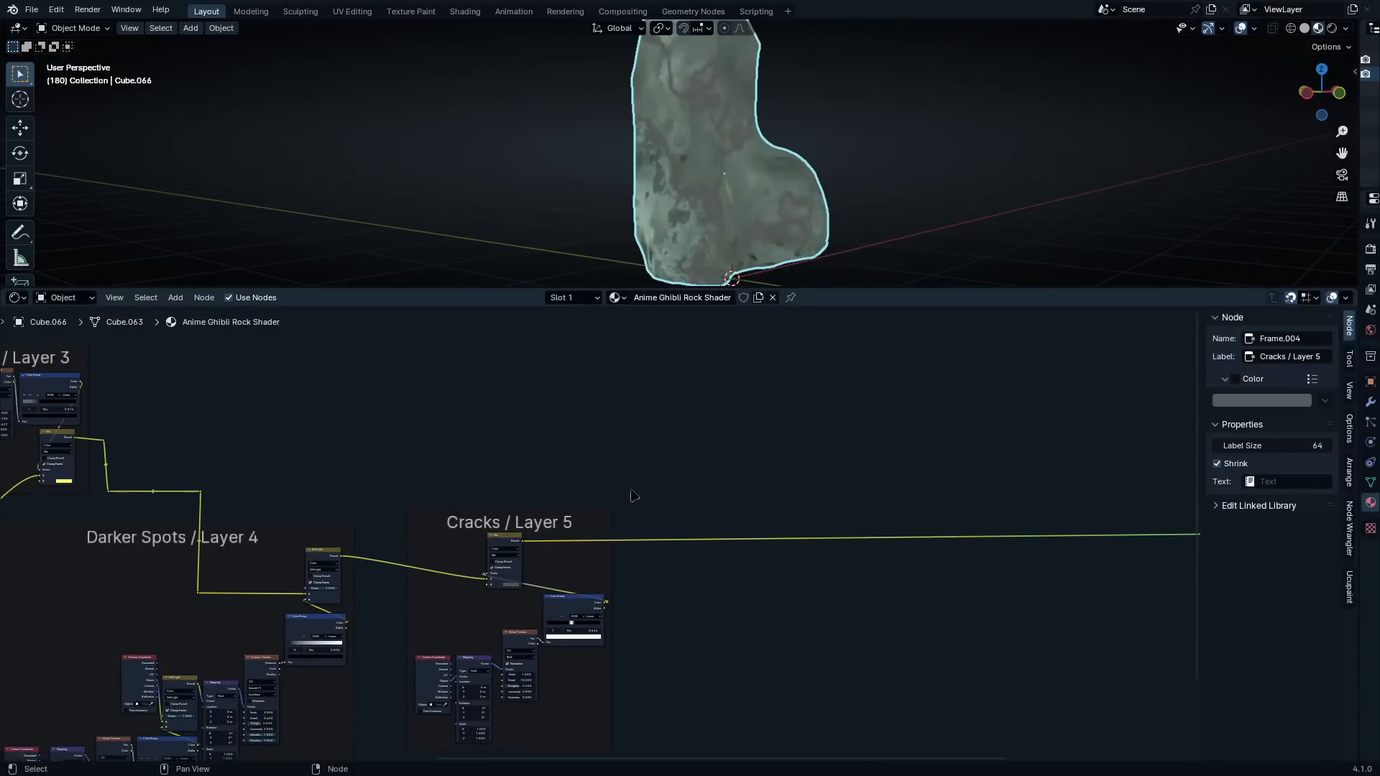
middle_drag(770, 590, 667, 575)
scroll(721, 467, up, 9)
key(shift+a)
click(782, 396)
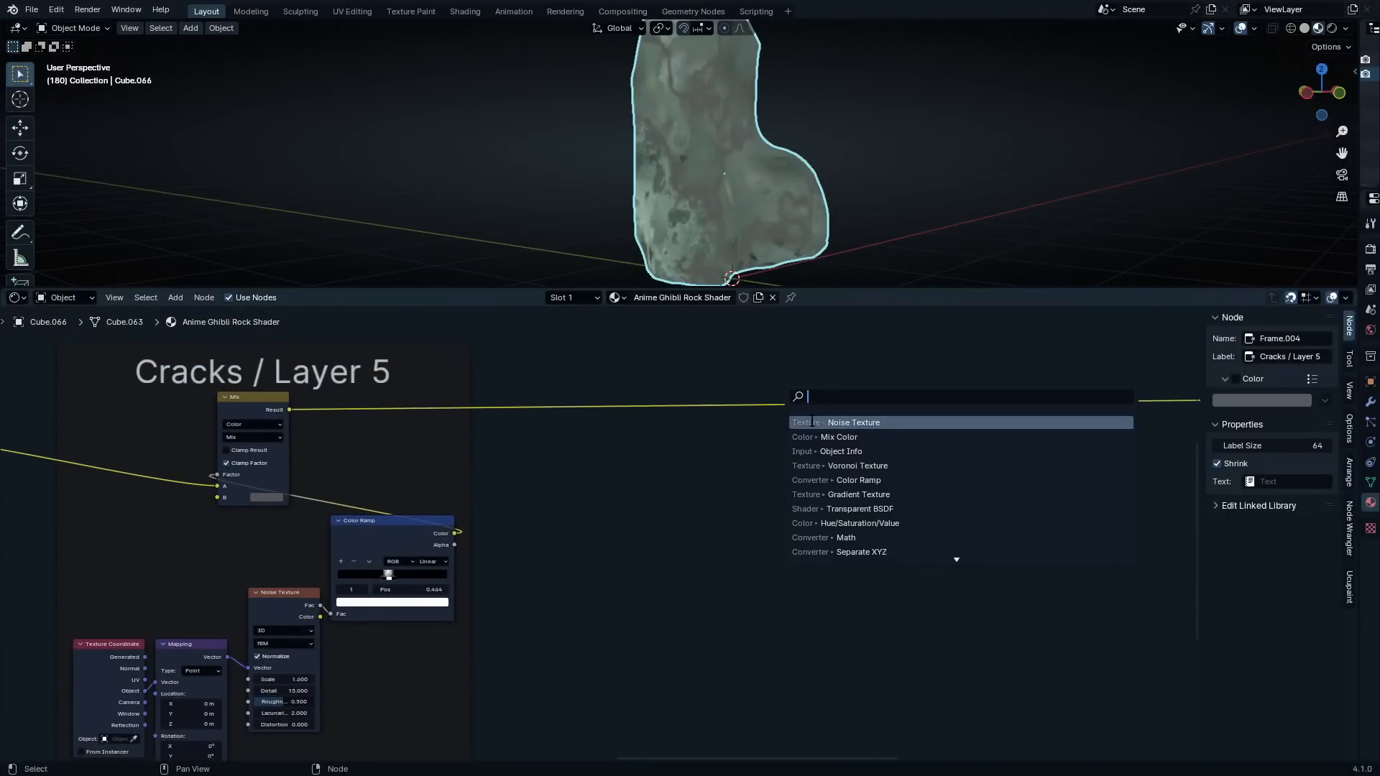
text(mix)
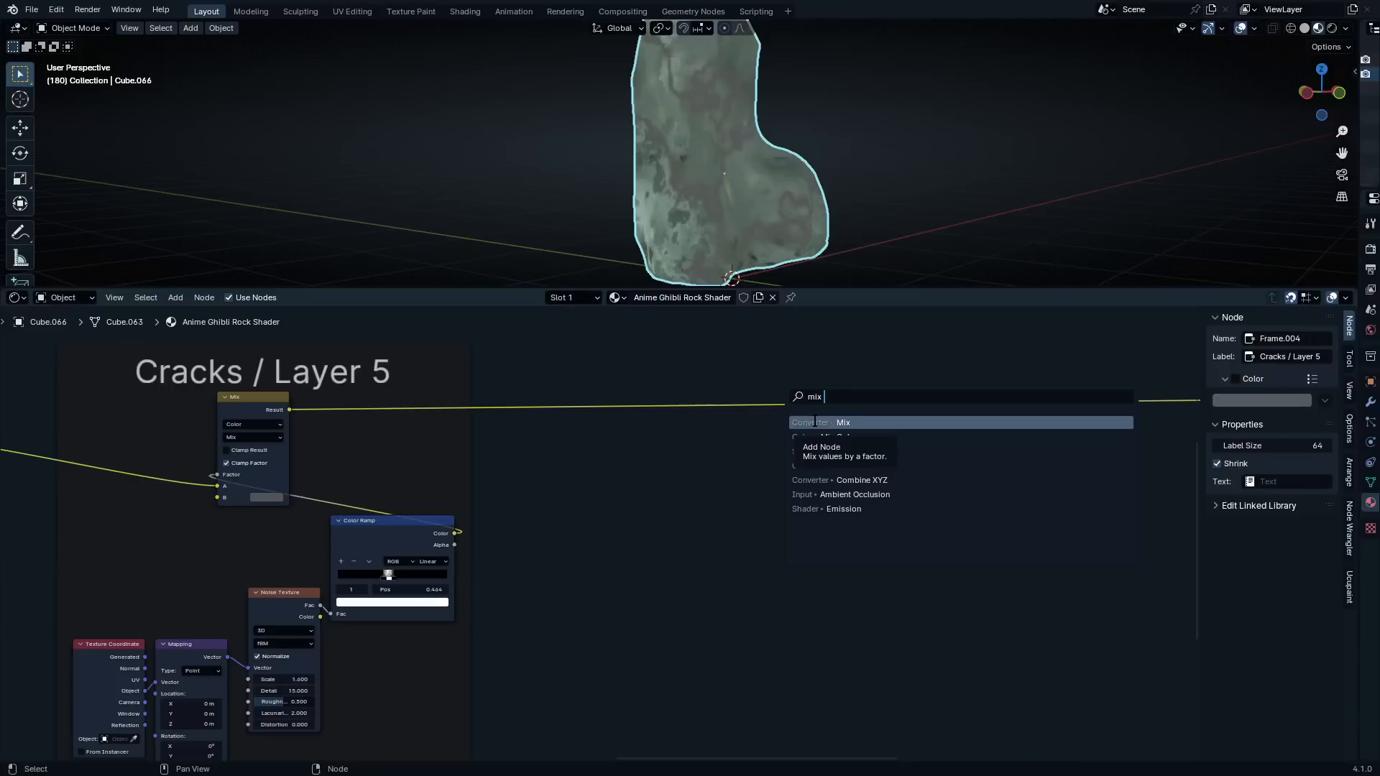
click(814, 423)
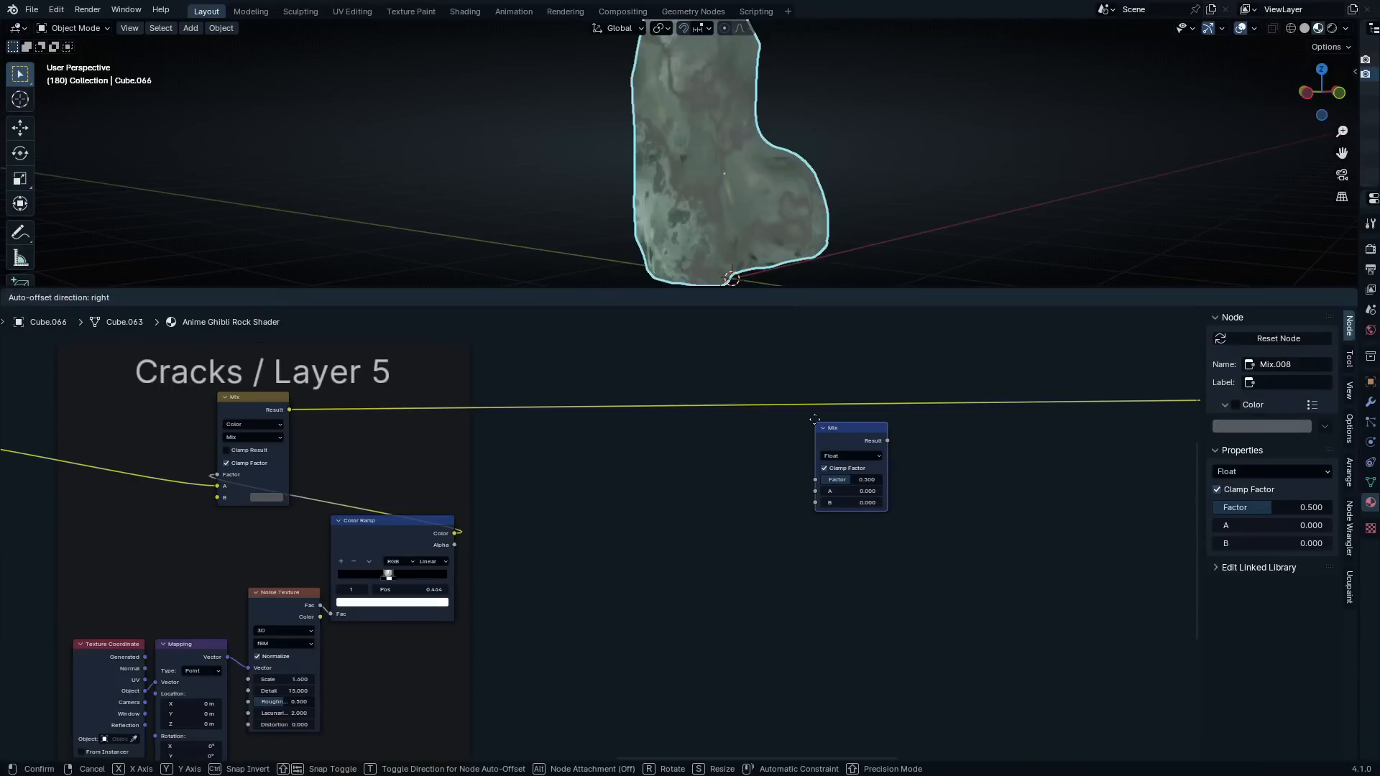
click(816, 419)
Switch the new Mix node to Color with Multiply blending and insert it into the link between Cracks / Layer 5 and the shader
scroll(887, 428, up, 3)
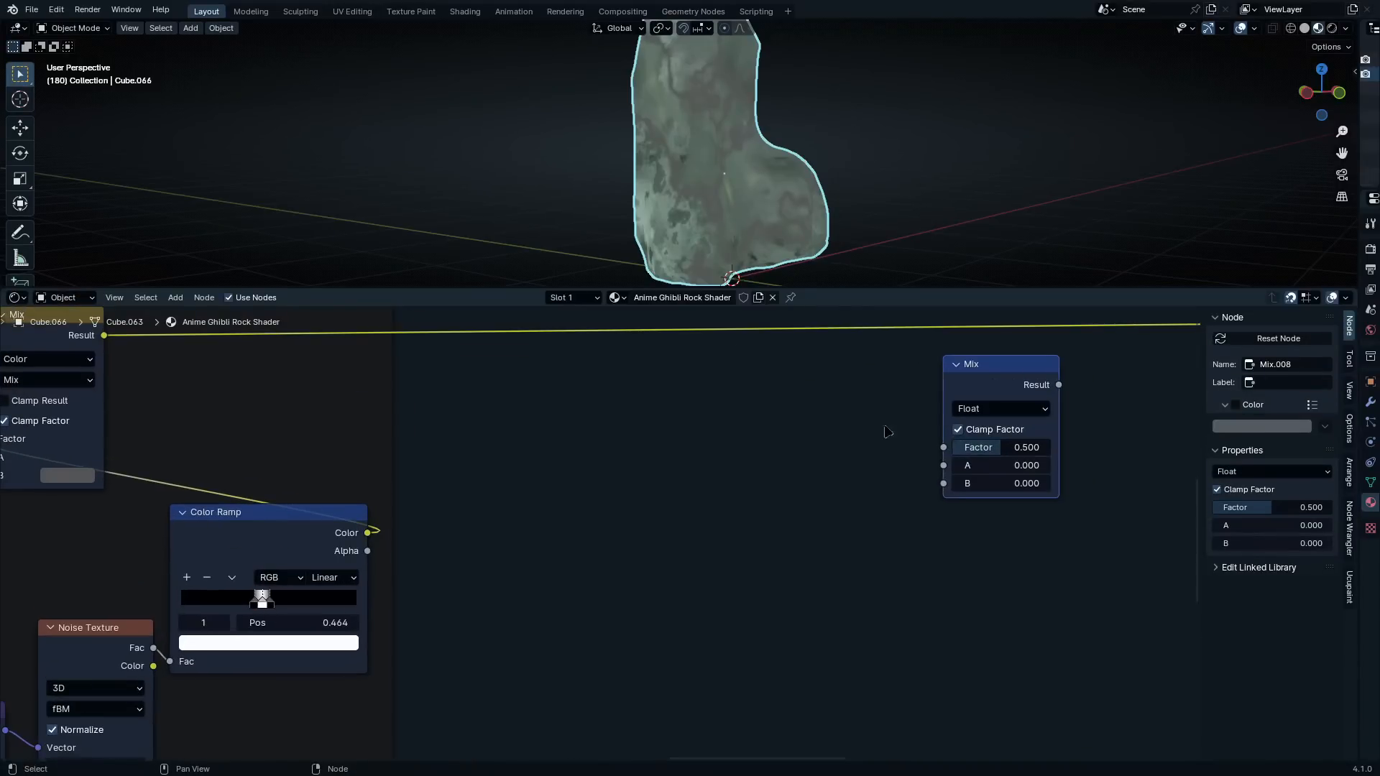
click(980, 409)
click(987, 489)
drag(997, 368, 851, 309)
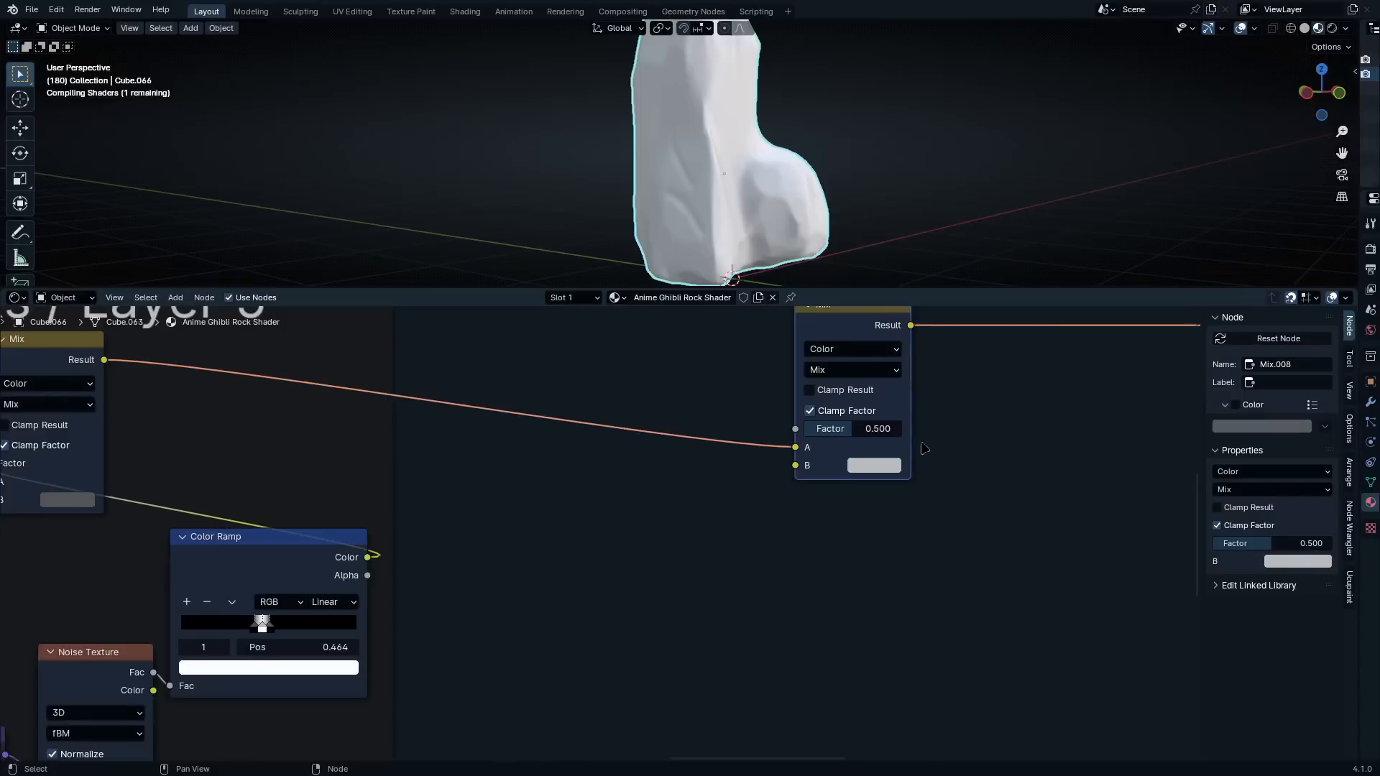
scroll(924, 442, up, 2)
click(904, 342)
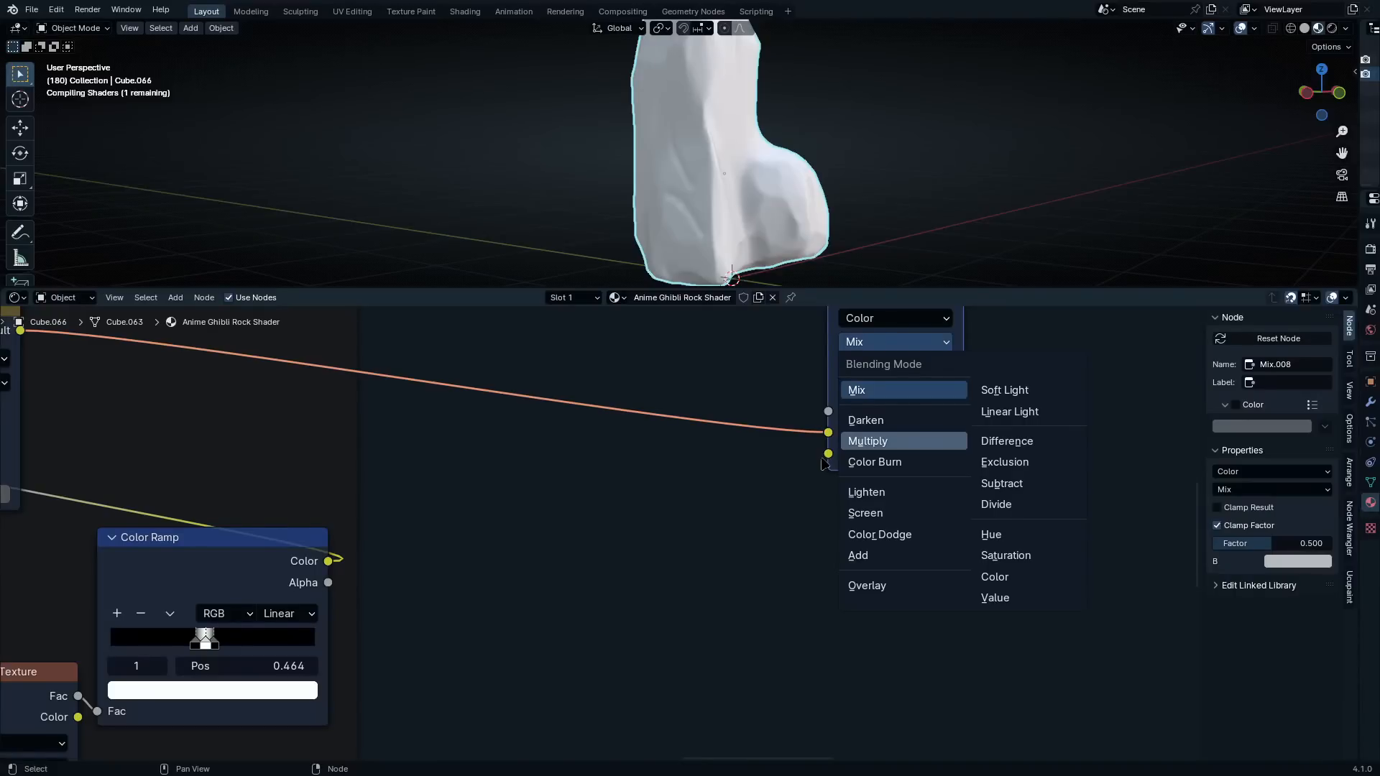
click(867, 442)
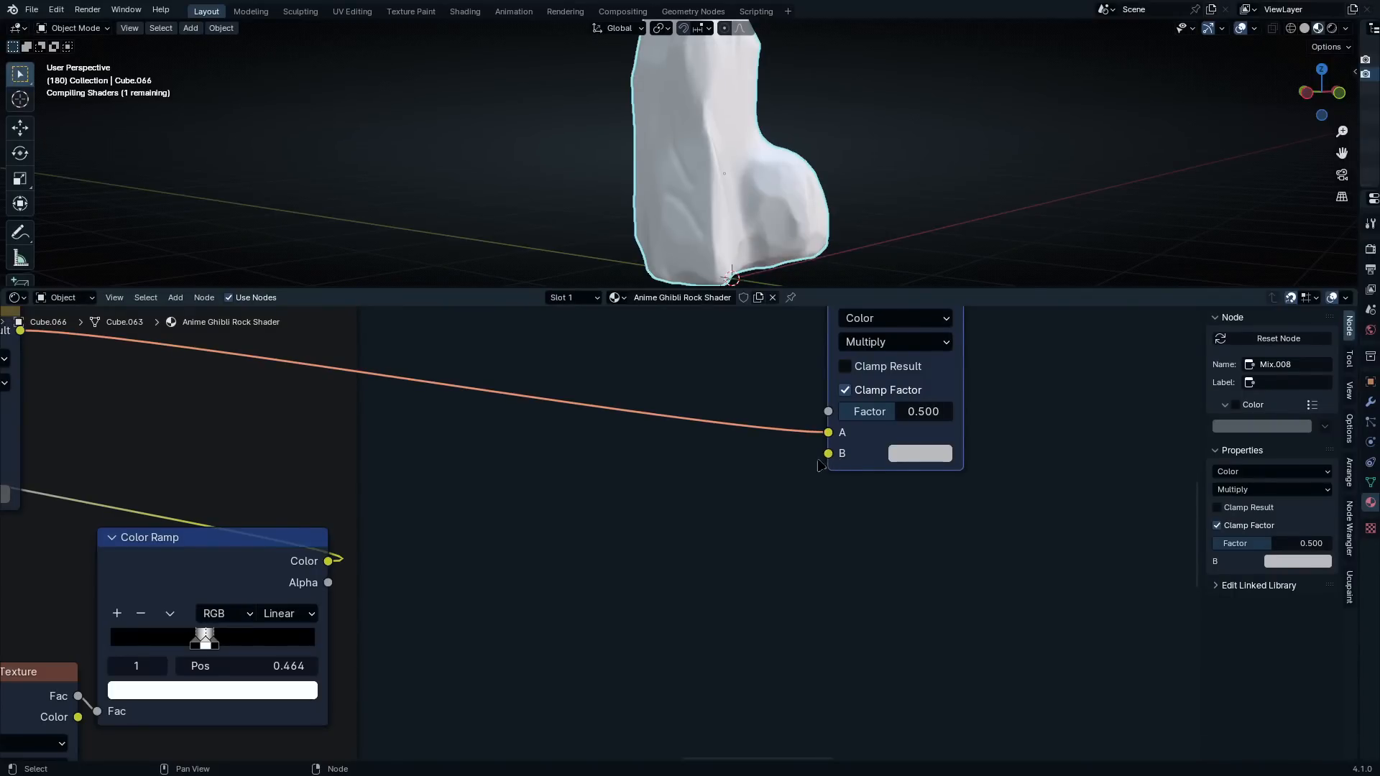
Add a Noise Texture whose Fac output feeds the Multiply node's B input
scroll(814, 483, up, 1)
drag(739, 486, 544, 571)
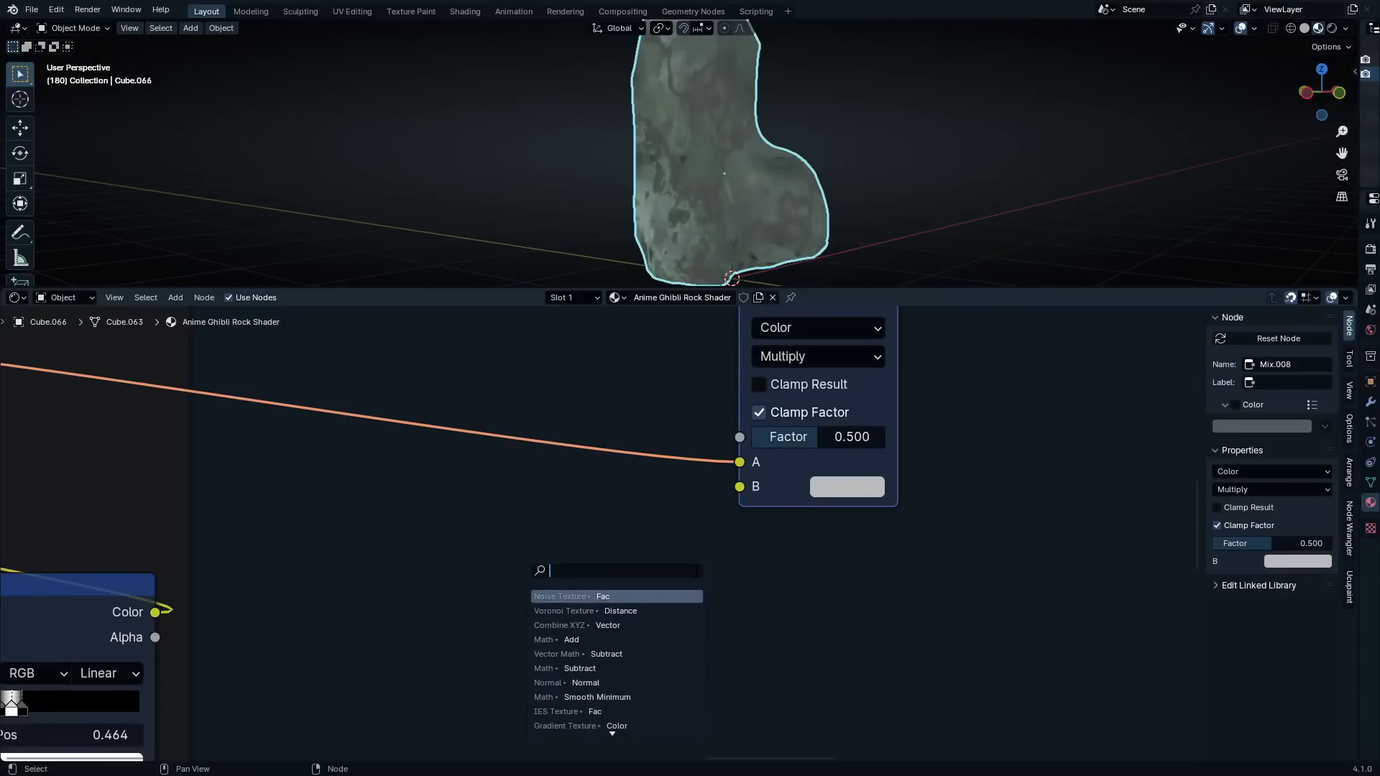
text(noise)
key(Return)
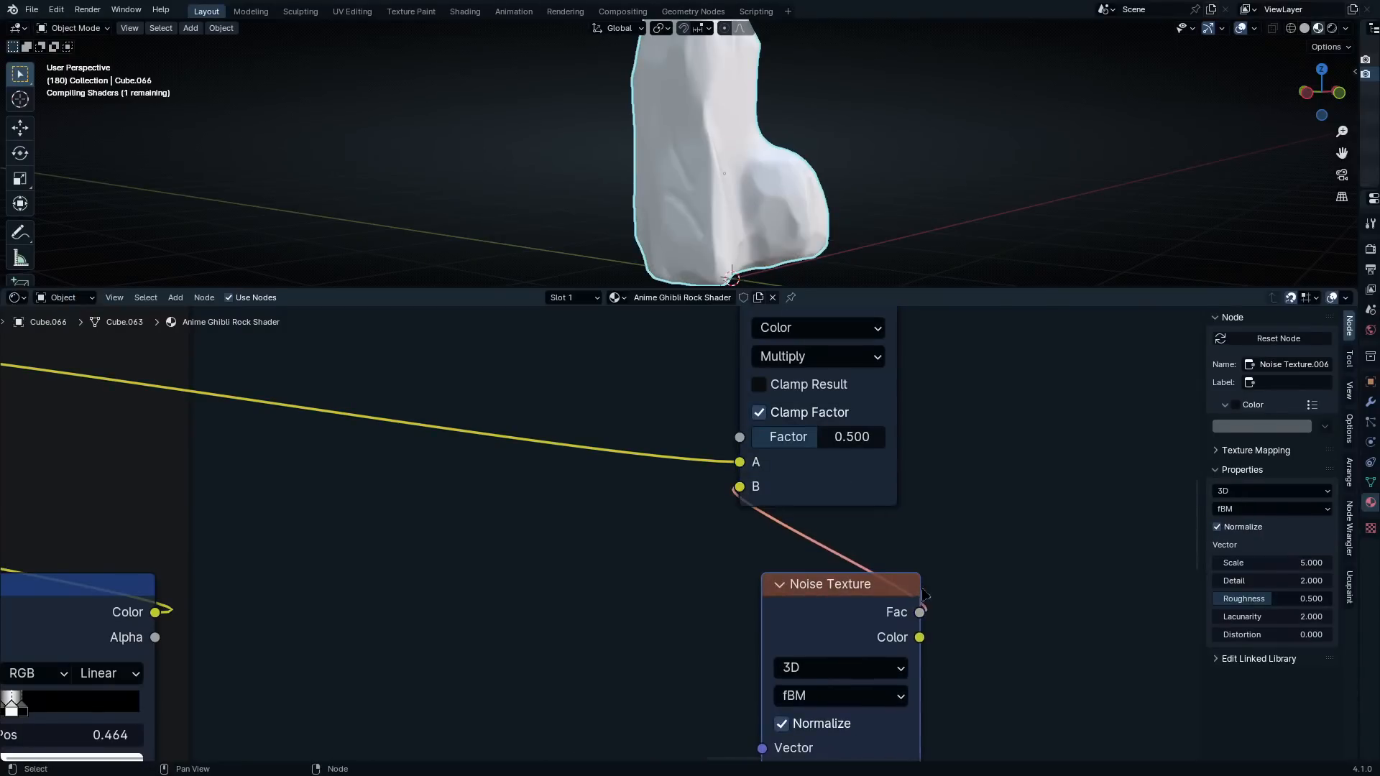
Move the Multiply and Noise Texture nodes together farther away from the Cracks / Layer 5 frame
scroll(925, 595, down, 3)
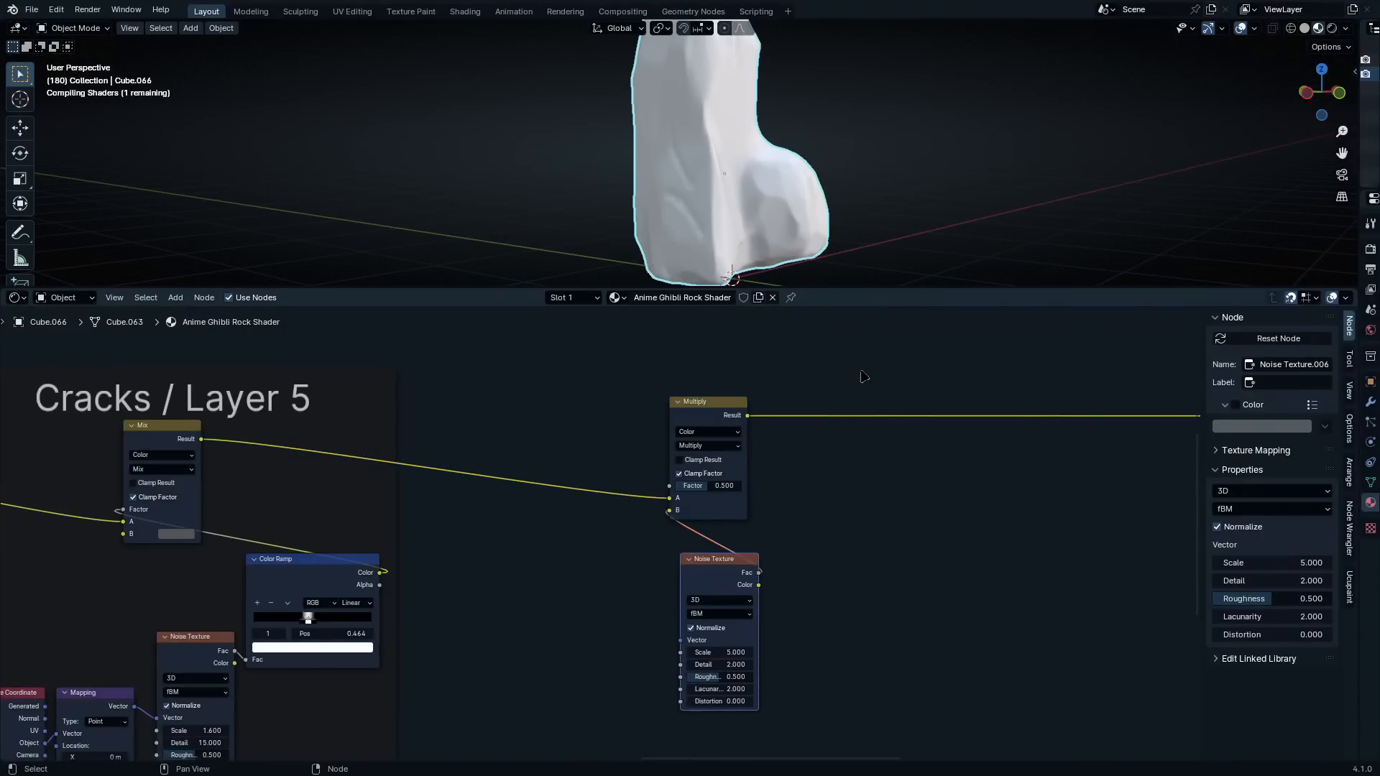
drag(793, 392, 667, 649)
drag(706, 566, 1019, 545)
click(913, 525)
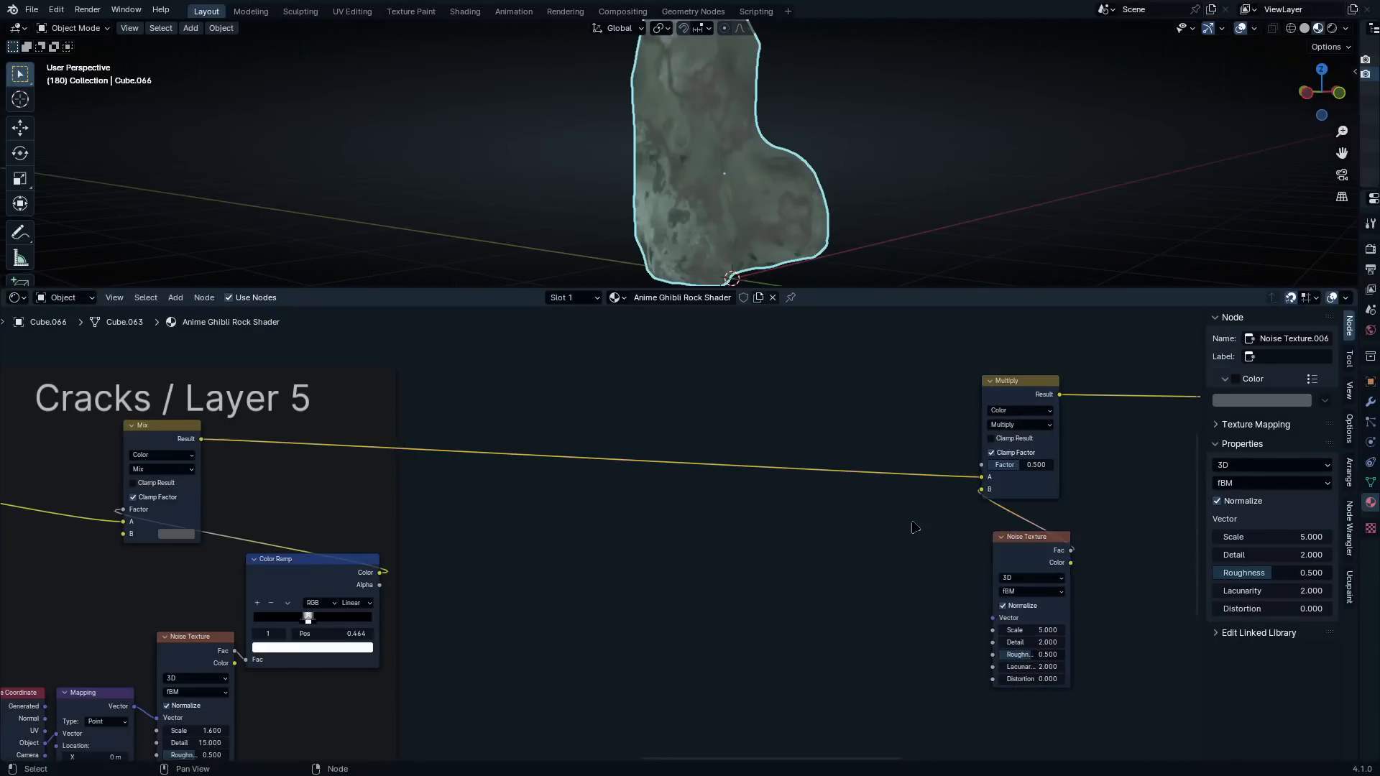
Give the new Noise Texture Mapping and Texture Coordinate nodes, feed the mapping from Object coordinates, and space the nodes apart
scroll(911, 520, up, 1)
middle_drag(795, 221, 703, 186)
scroll(875, 523, up, 3)
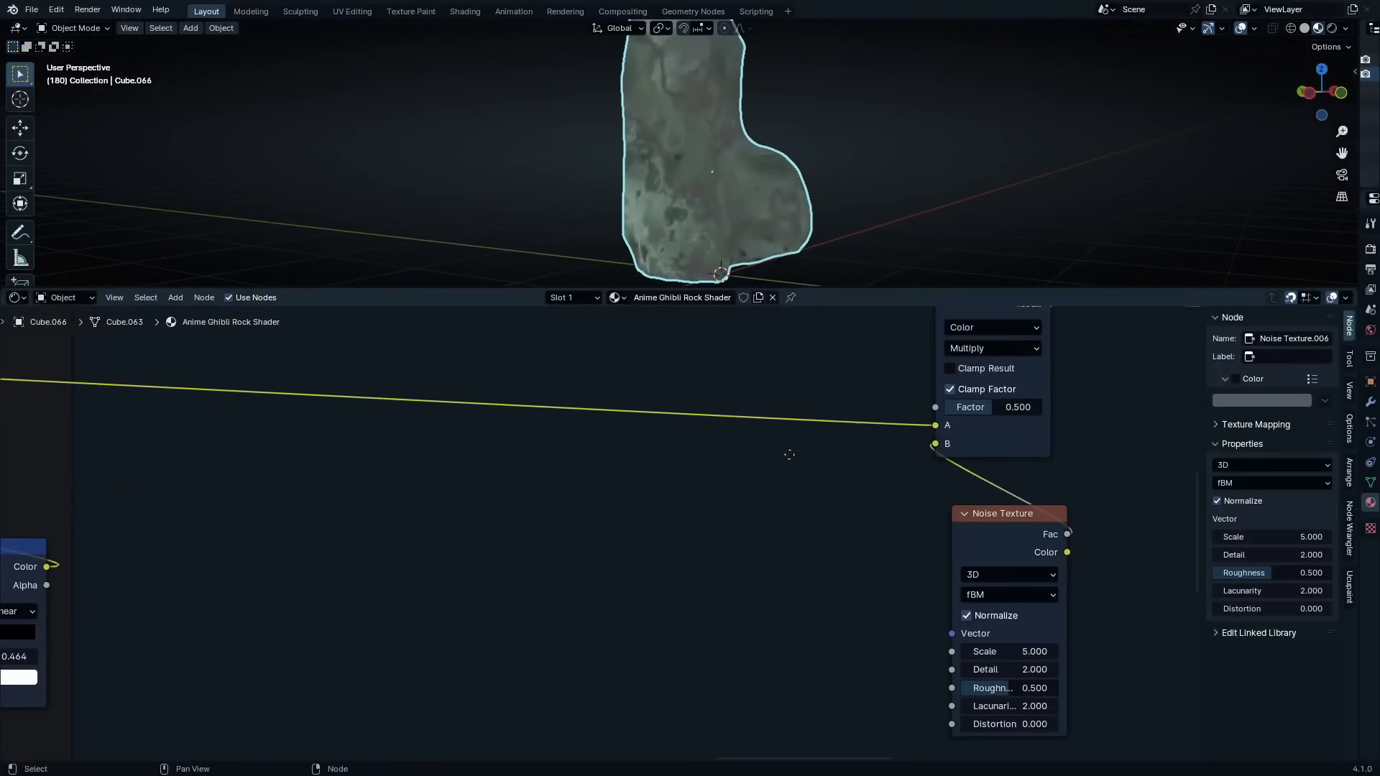
middle_drag(875, 524, 805, 510)
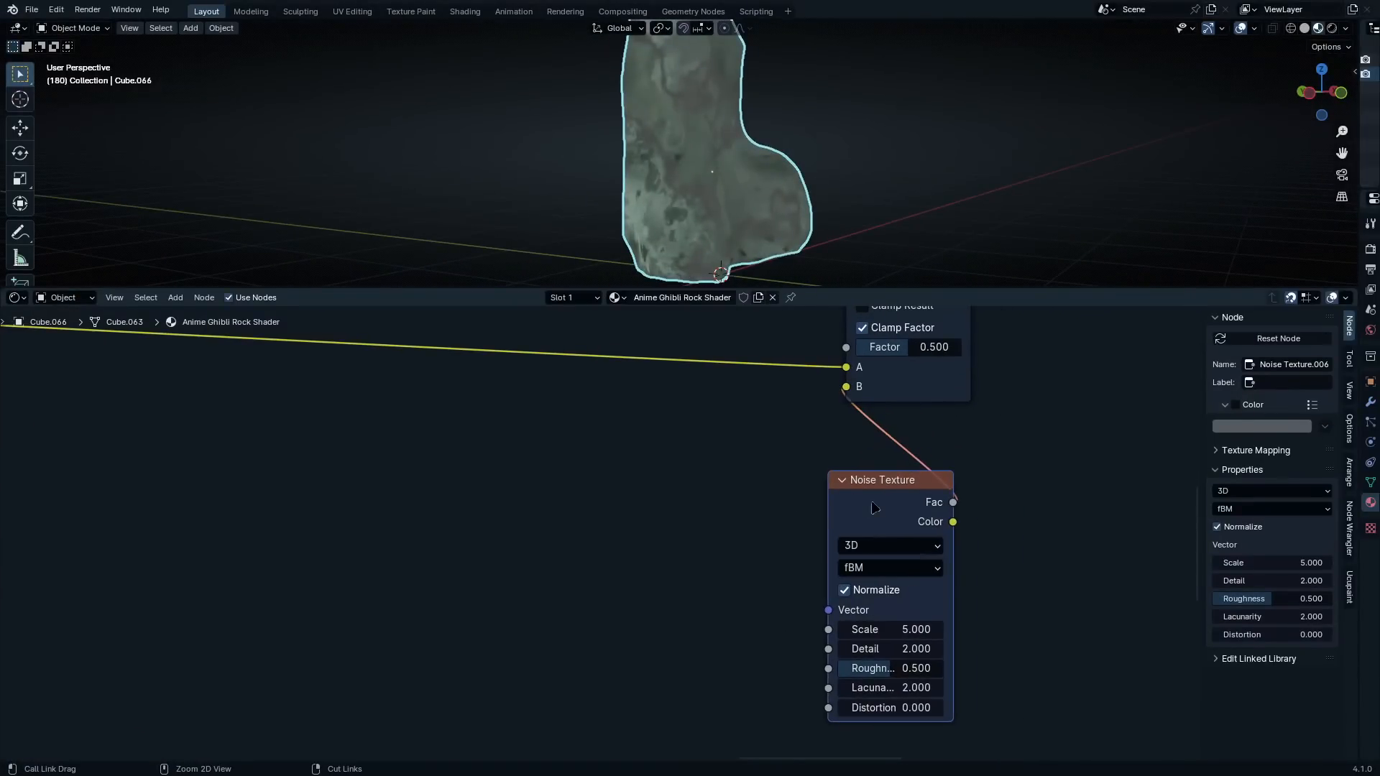
key(ctrl+t)
drag(600, 545, 548, 528)
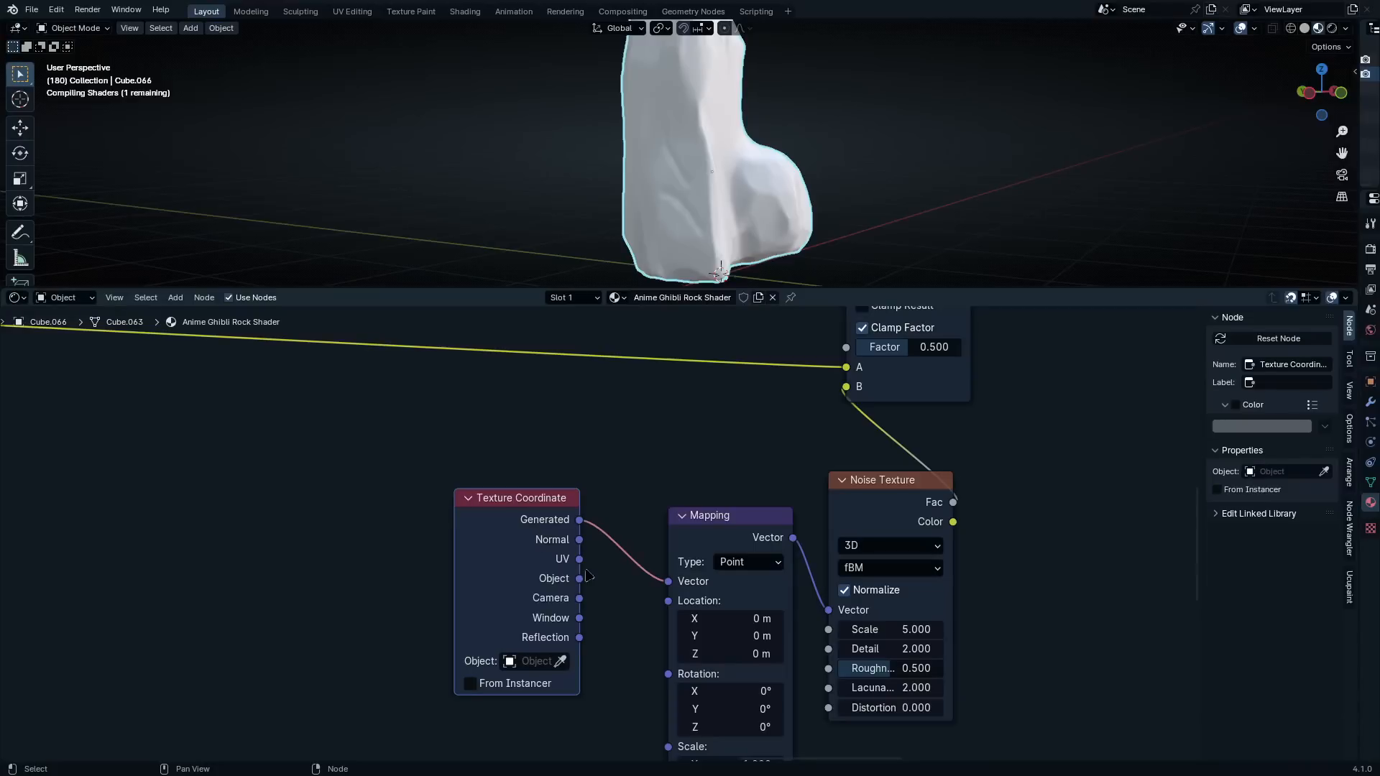
drag(579, 578, 668, 582)
drag(548, 518, 352, 552)
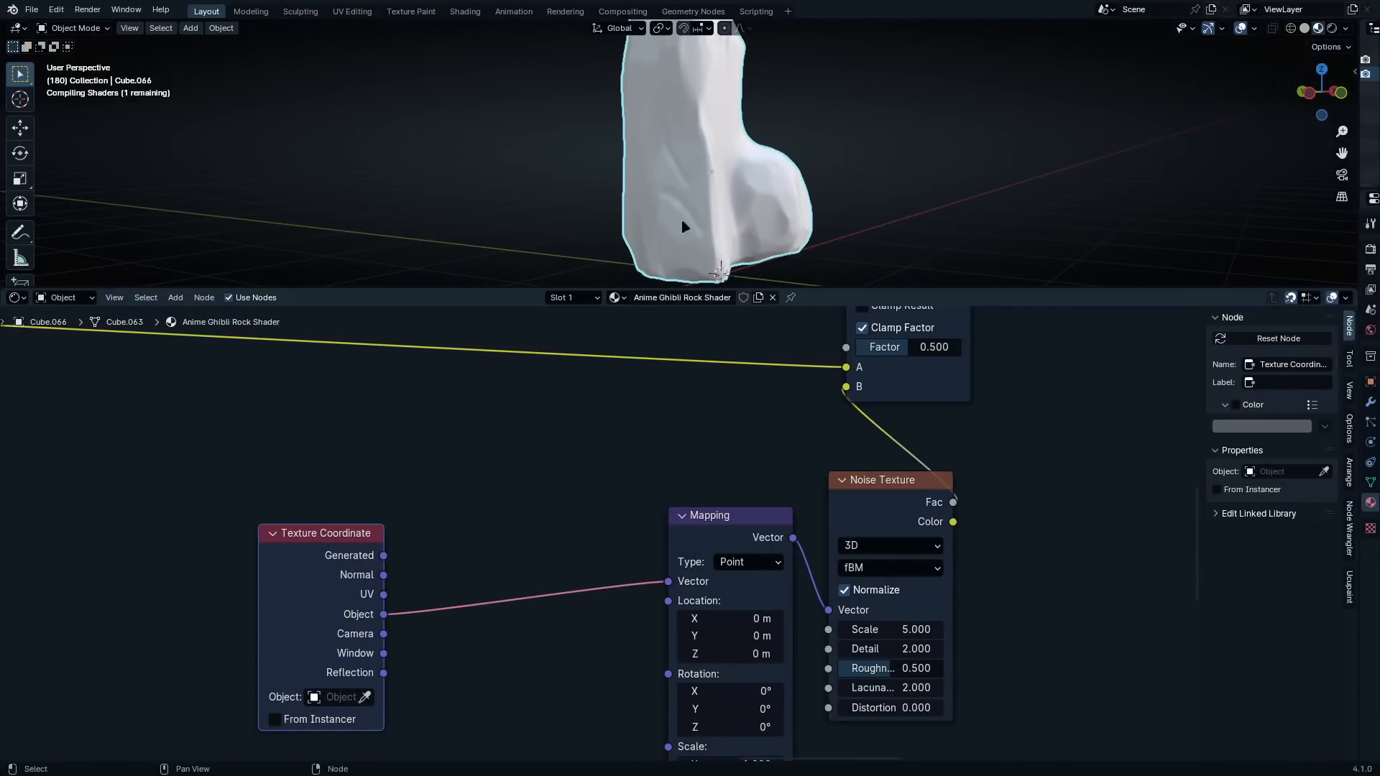
Add a Geometry node above the Texture Coordinate node and connect its Position output to the Mapping node's Location
key(shift+a)
key(Escape)
key(shift+a)
click(478, 418)
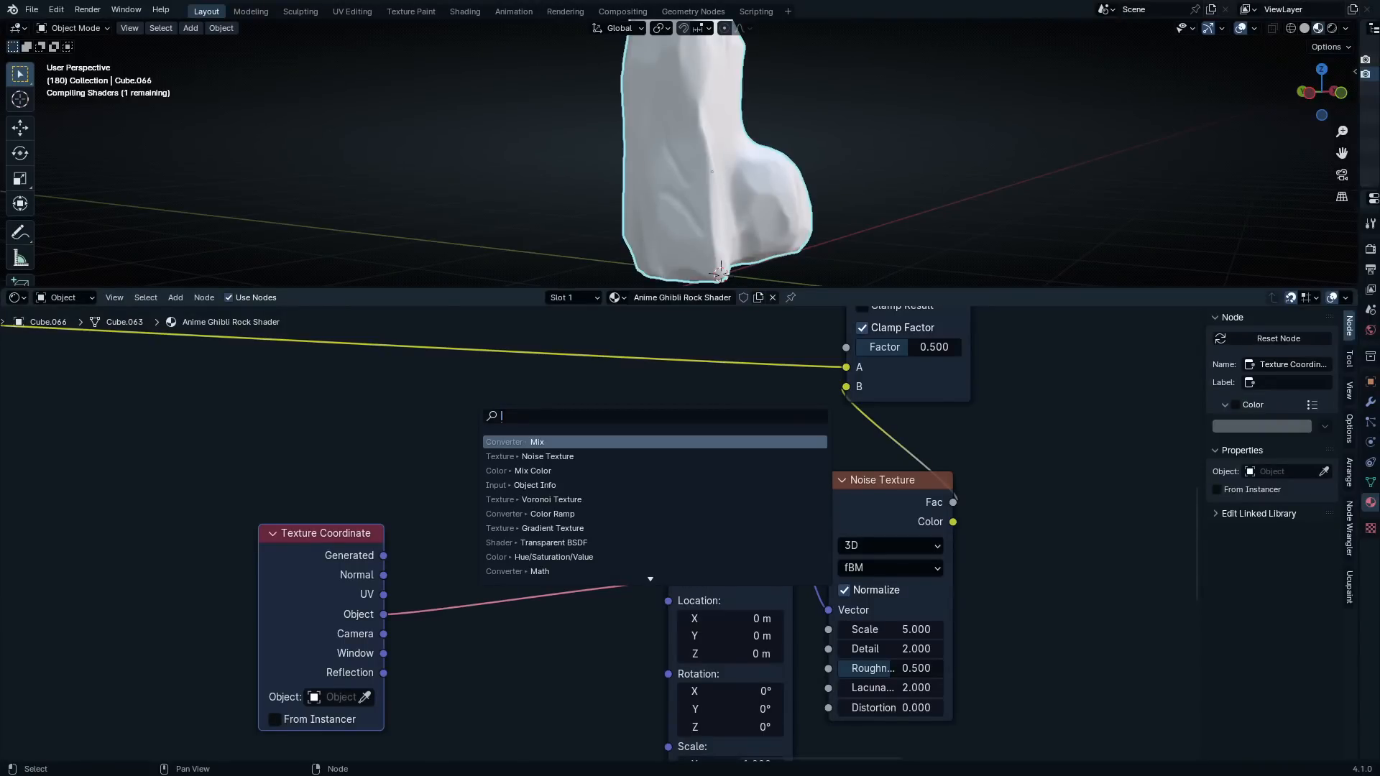
text(g)
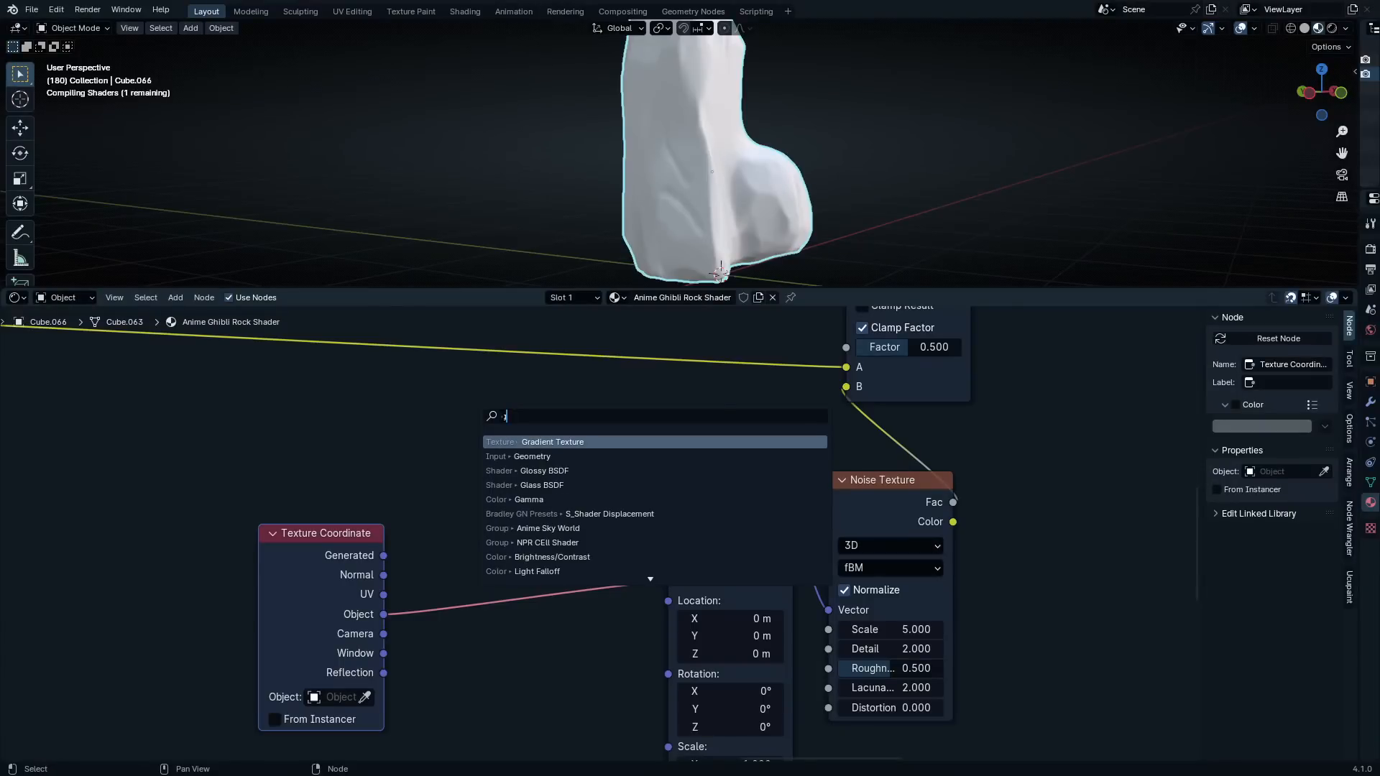
key(Down)
key(Return)
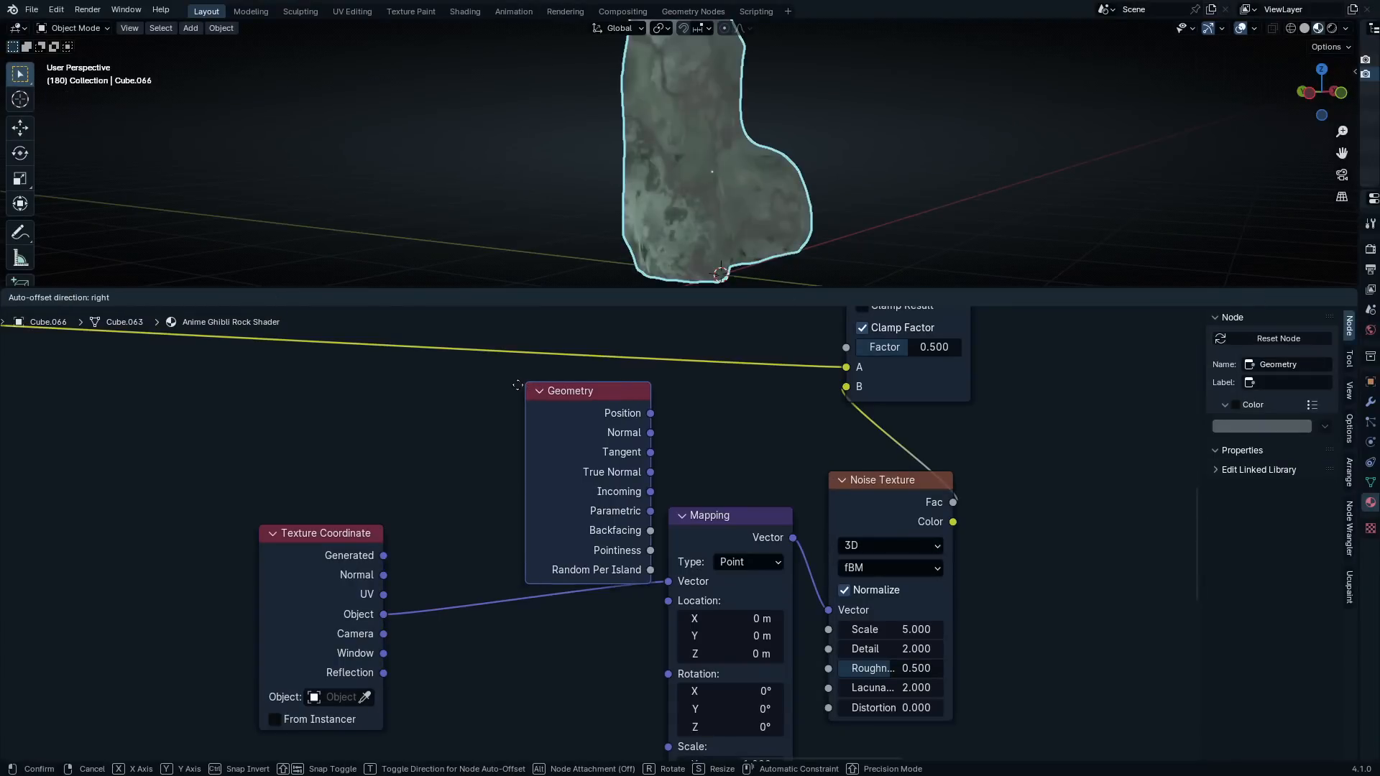
click(441, 384)
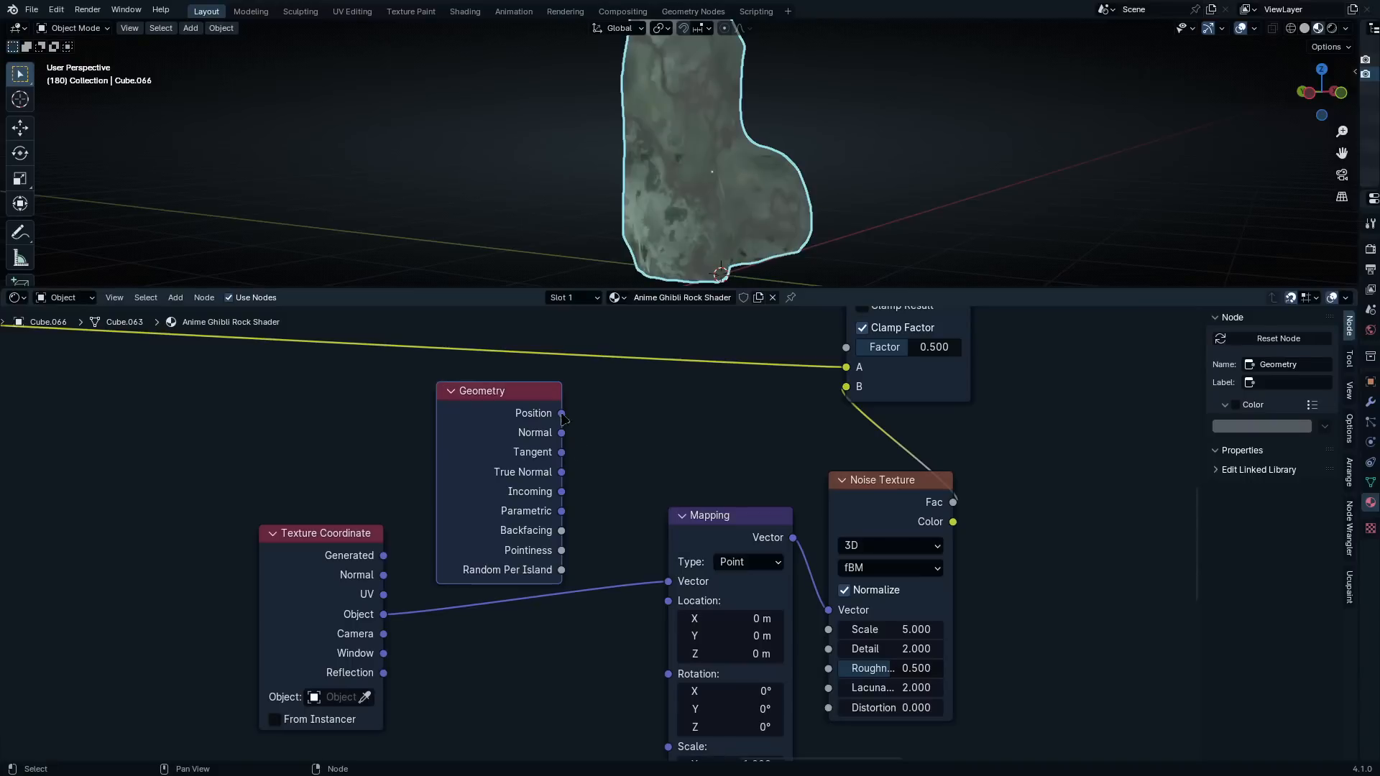
drag(561, 413, 669, 610)
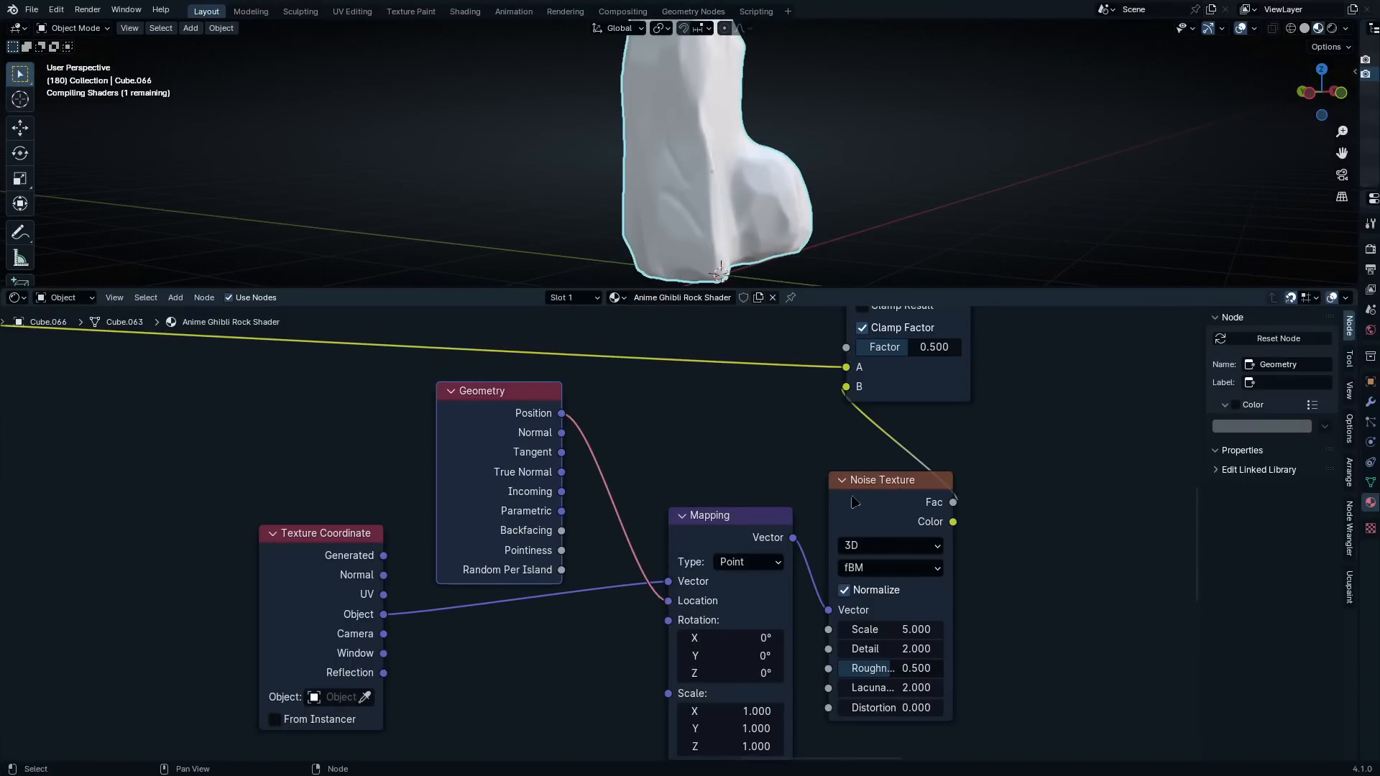
scroll(766, 512, up, 2)
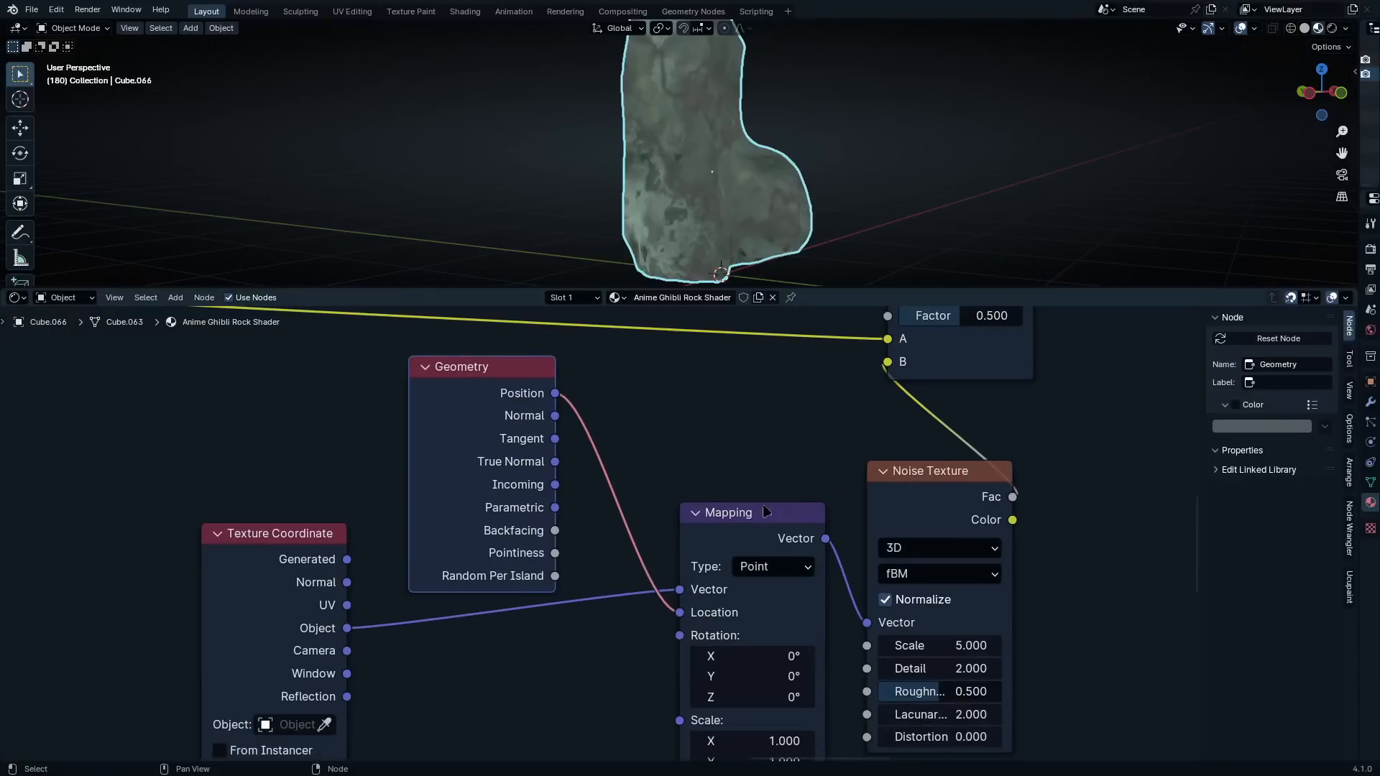
Hide the unused sockets of the Geometry and Texture Coordinate nodes and stack both compactly beside the Mapping node
scroll(931, 468, down, 2)
middle_drag(762, 216, 726, 230)
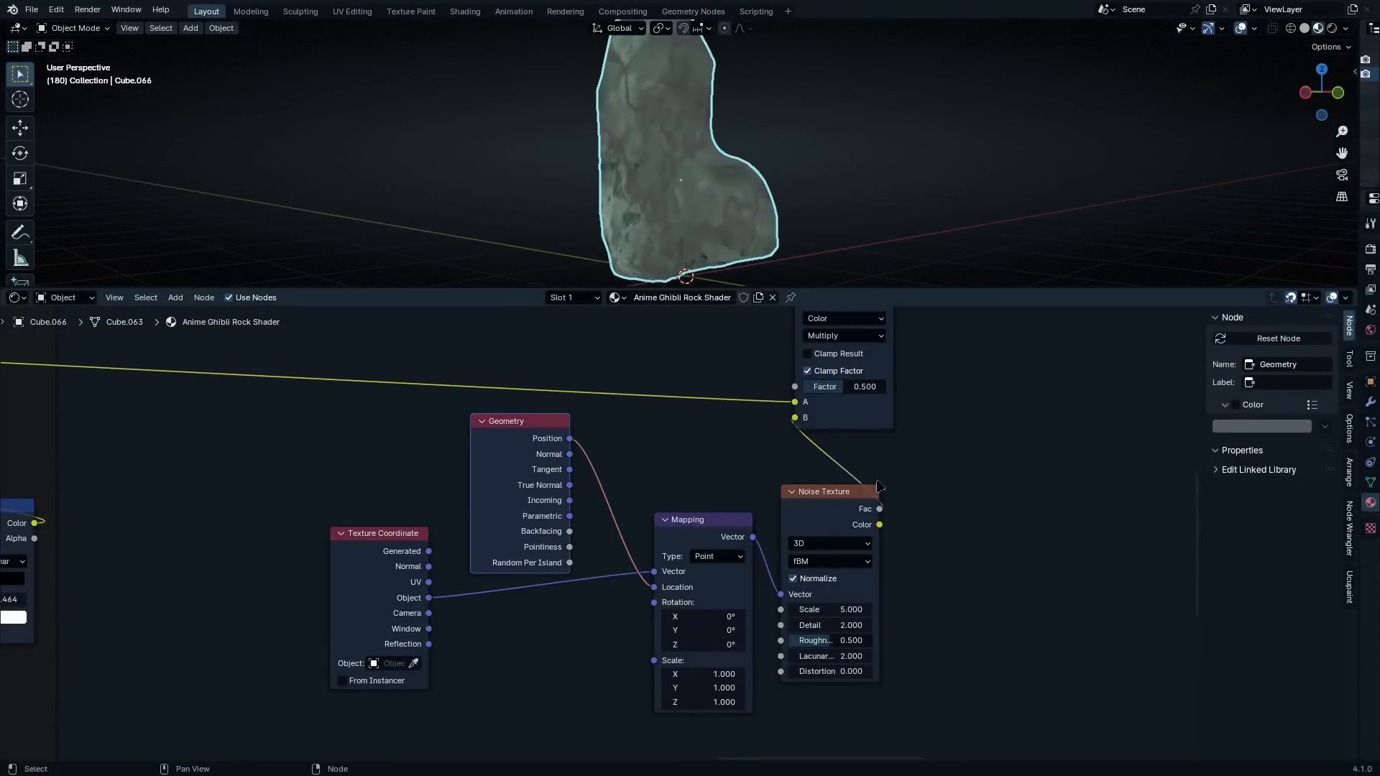
drag(381, 549, 592, 606)
drag(523, 450, 871, 651)
key(ctrl+h)
click(594, 598)
key(ctrl+h)
drag(722, 512, 662, 503)
scroll(597, 511, down, 3)
scroll(632, 514, up, 2)
Add a Color Ramp between the new Noise Texture's Fac output and the Multiply node's B input
key(alt+a)
drag(910, 381, 513, 582)
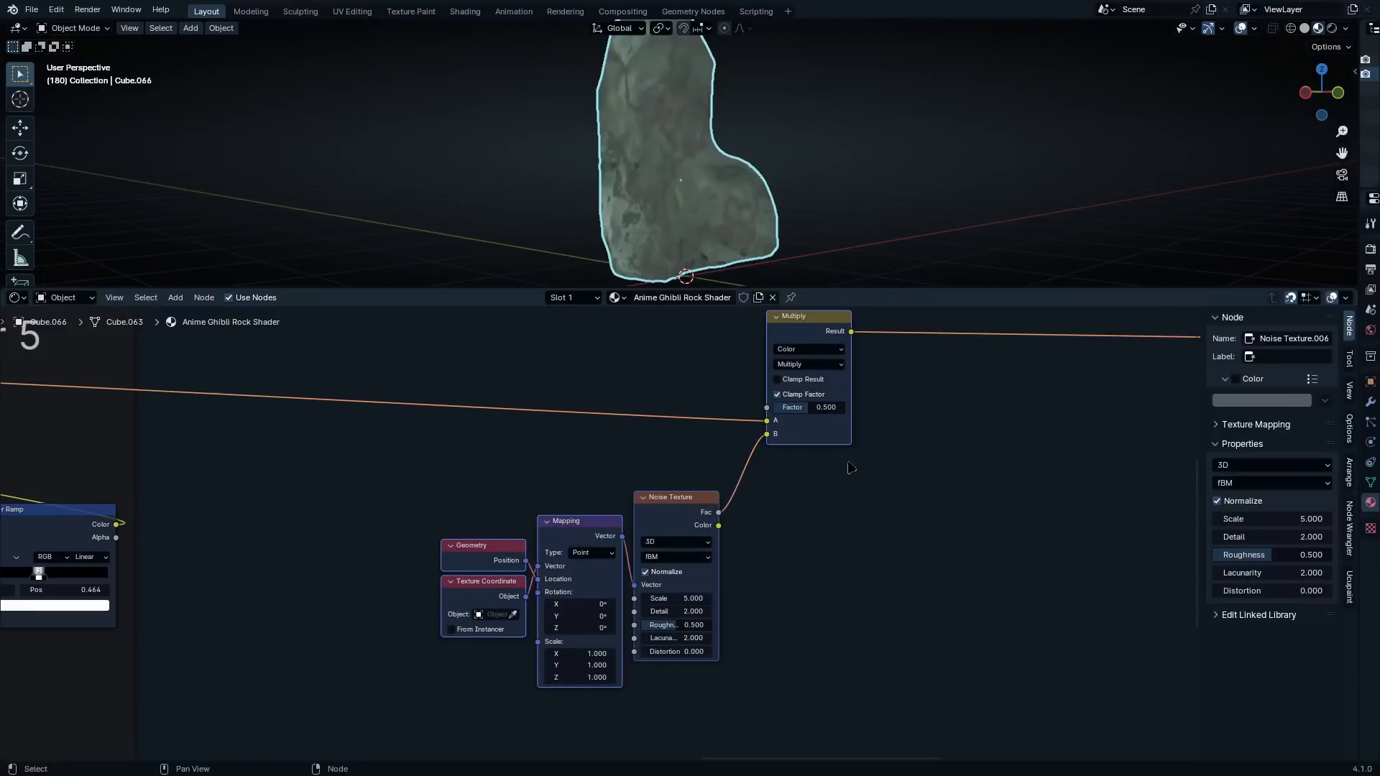
key(q)
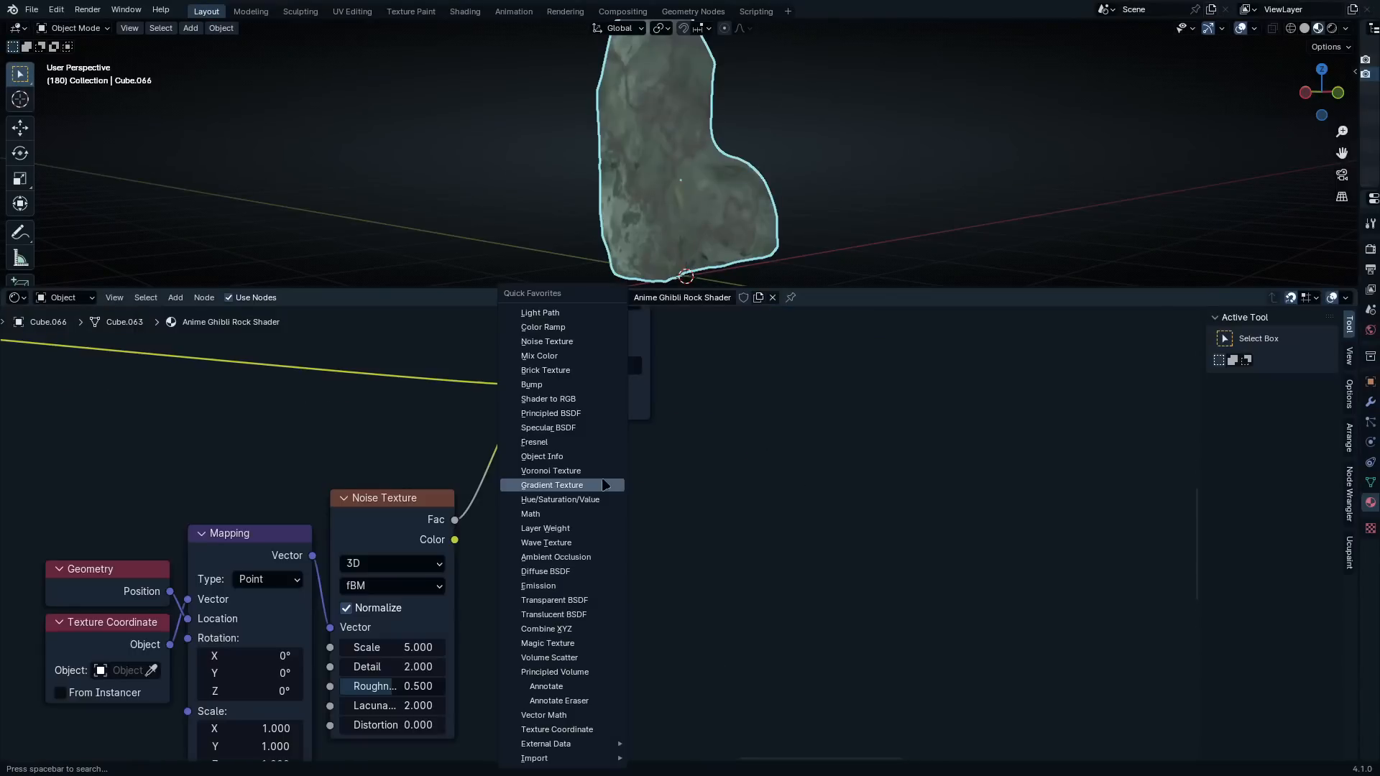
click(601, 470)
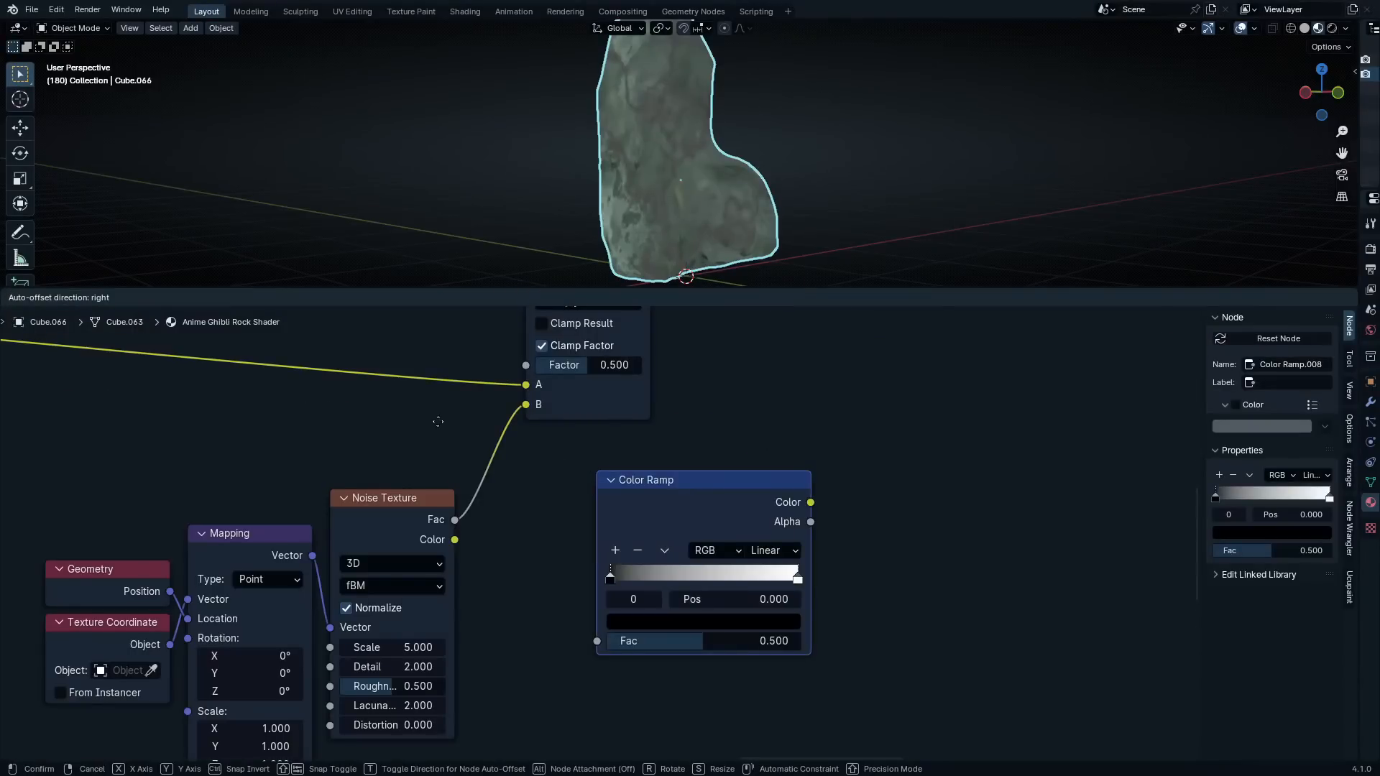
click(670, 434)
drag(602, 474, 583, 475)
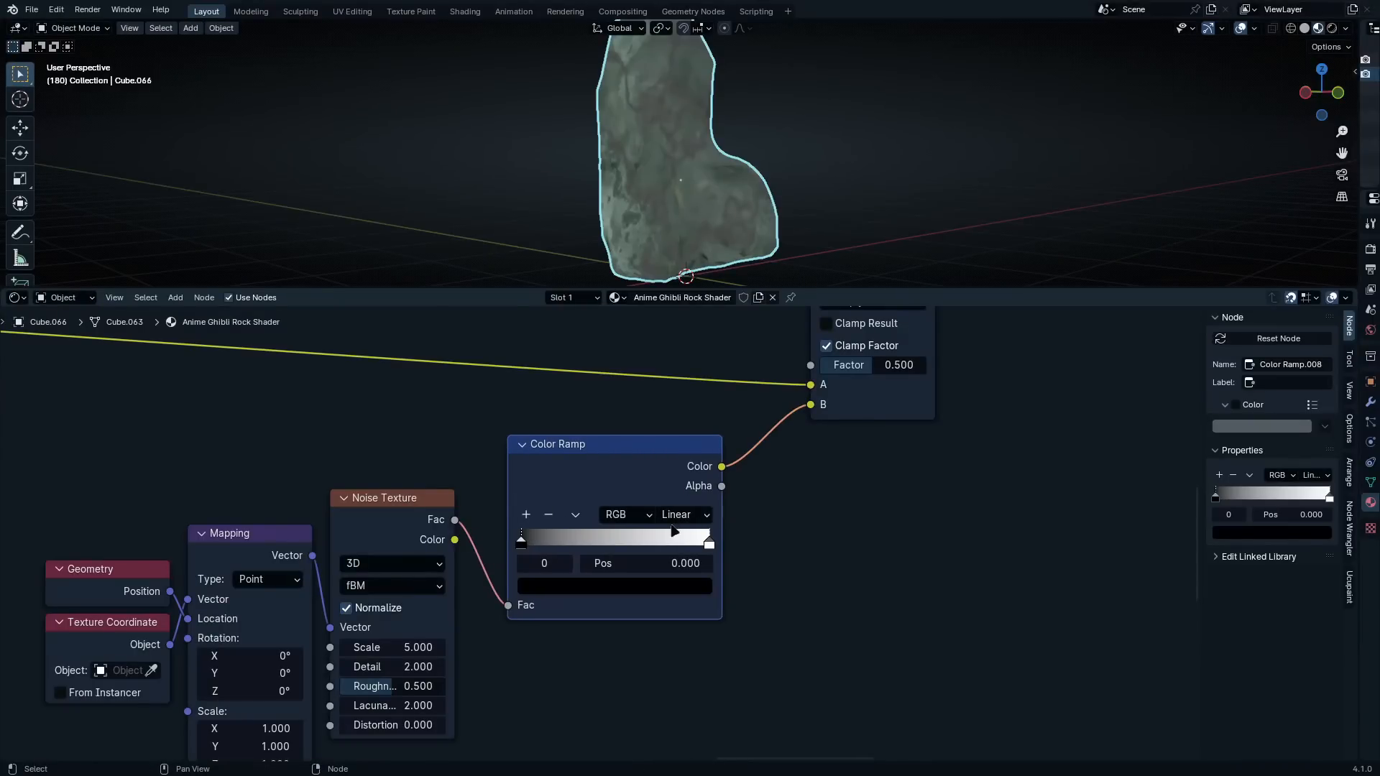
Move the new Color Ramp's black stop to about 0.245 and its white stop to about 0.395
scroll(591, 526, up, 2)
drag(487, 553, 550, 551)
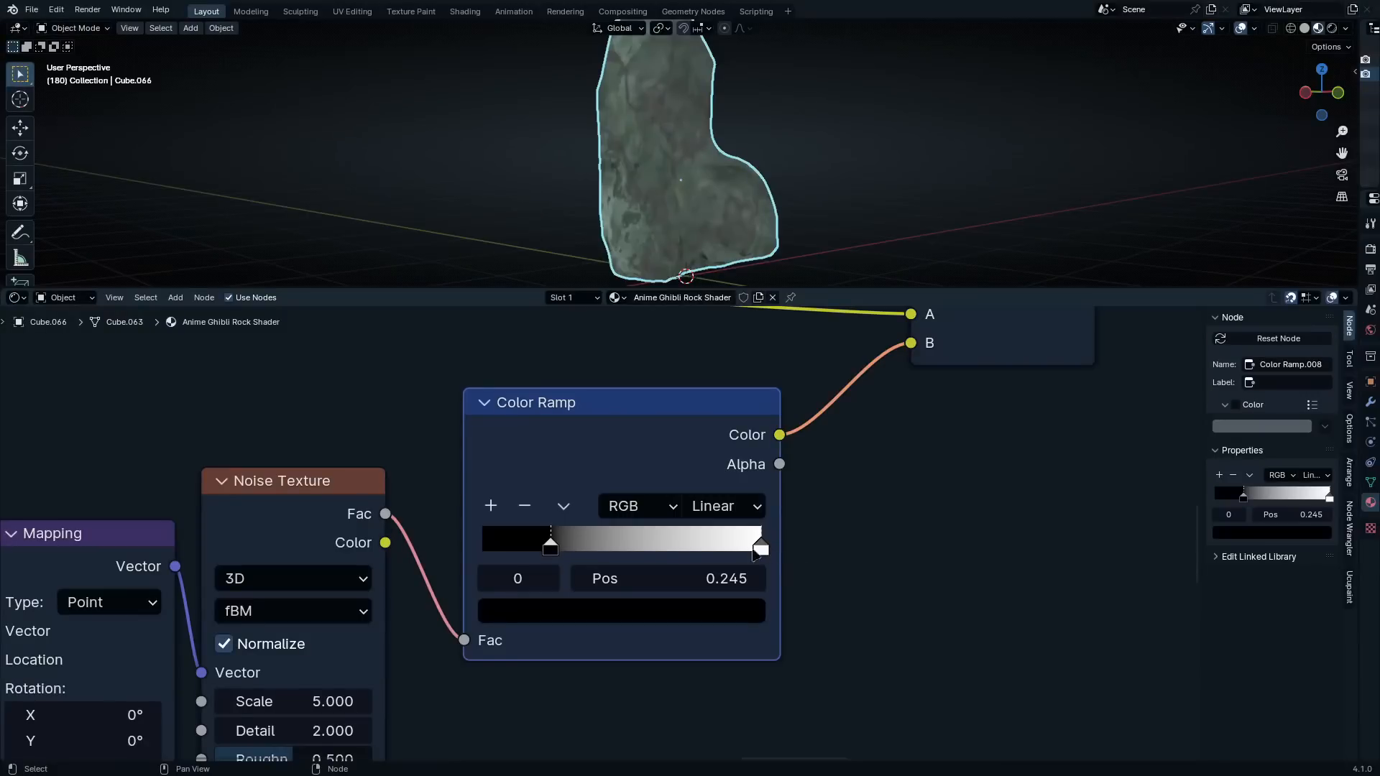
drag(756, 550, 592, 550)
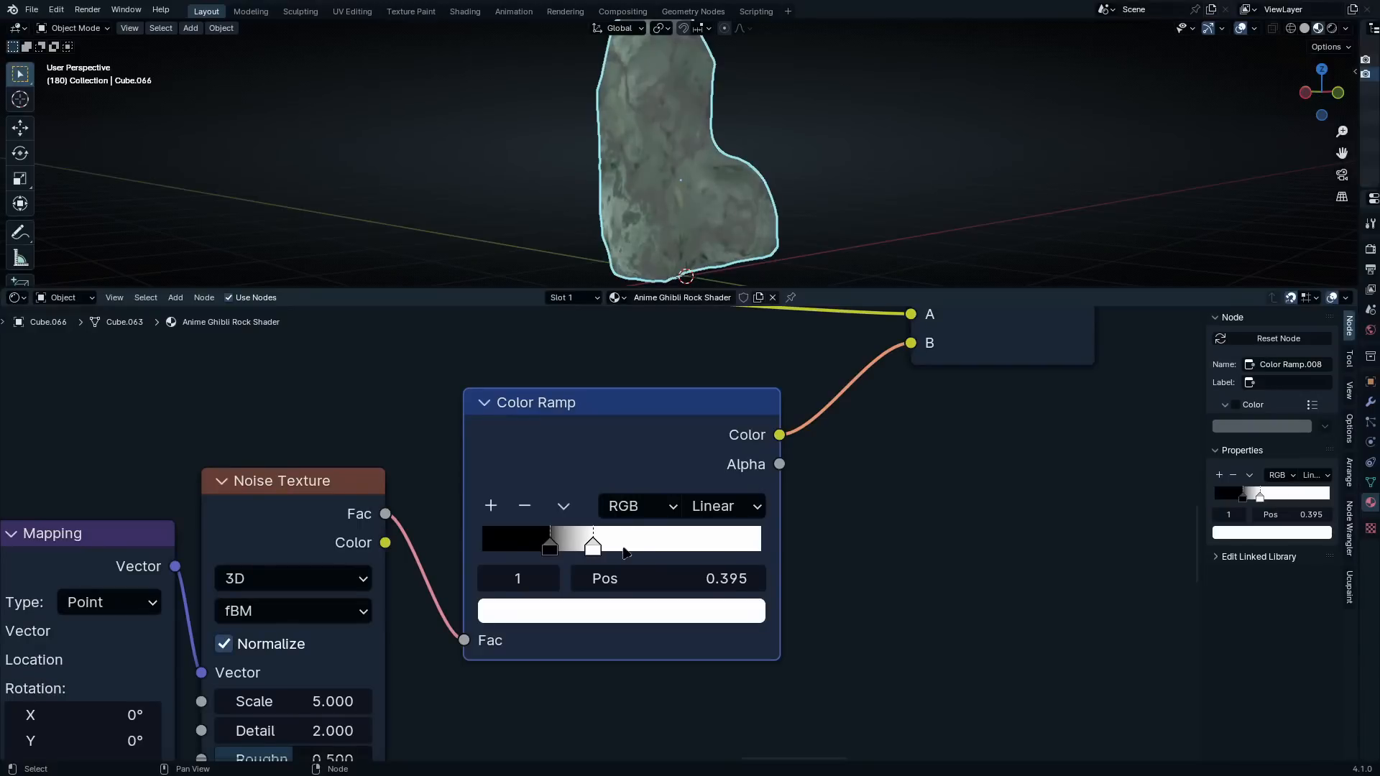
Colour the Color Ramp's black stop green with the hex value 2F790F
click(550, 549)
click(579, 611)
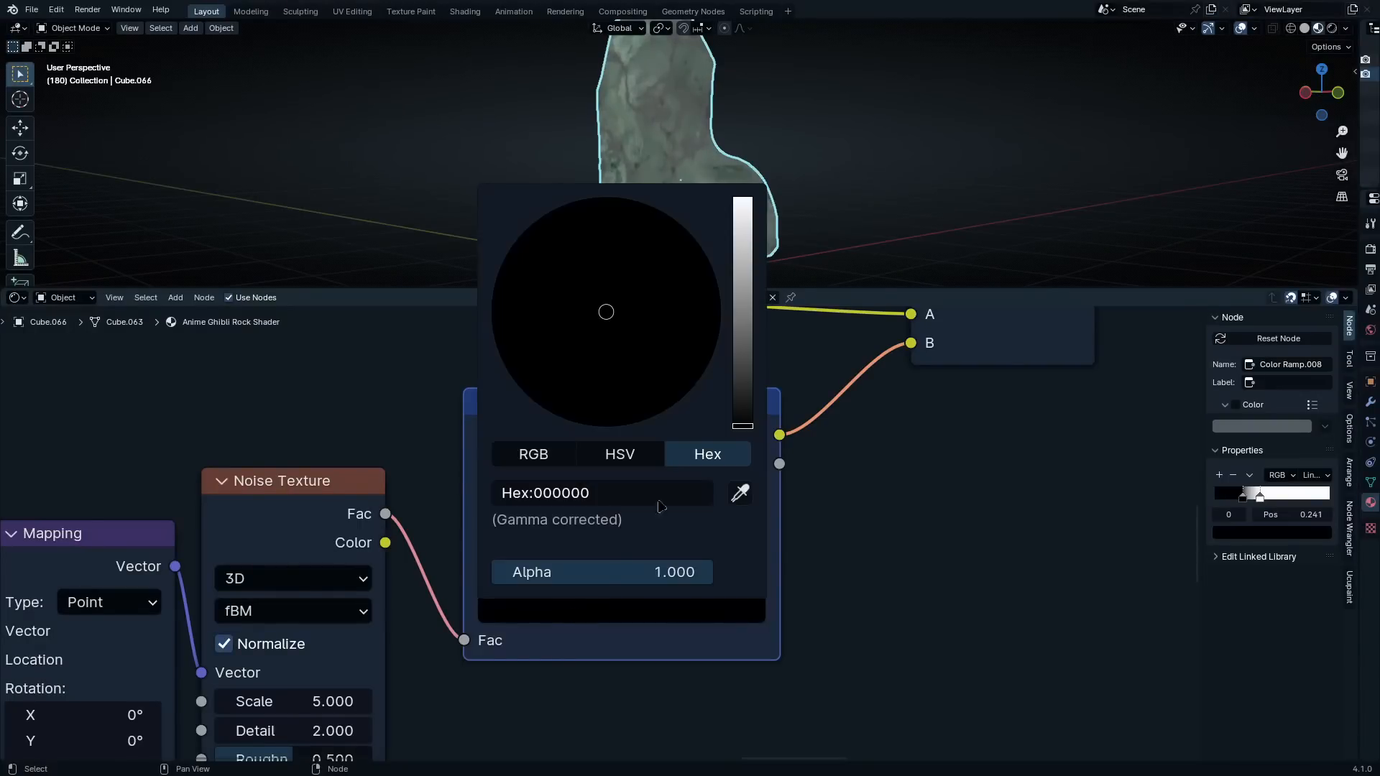
click(667, 497)
text(2F790F)
key(Return)
scroll(465, 503, up, 2)
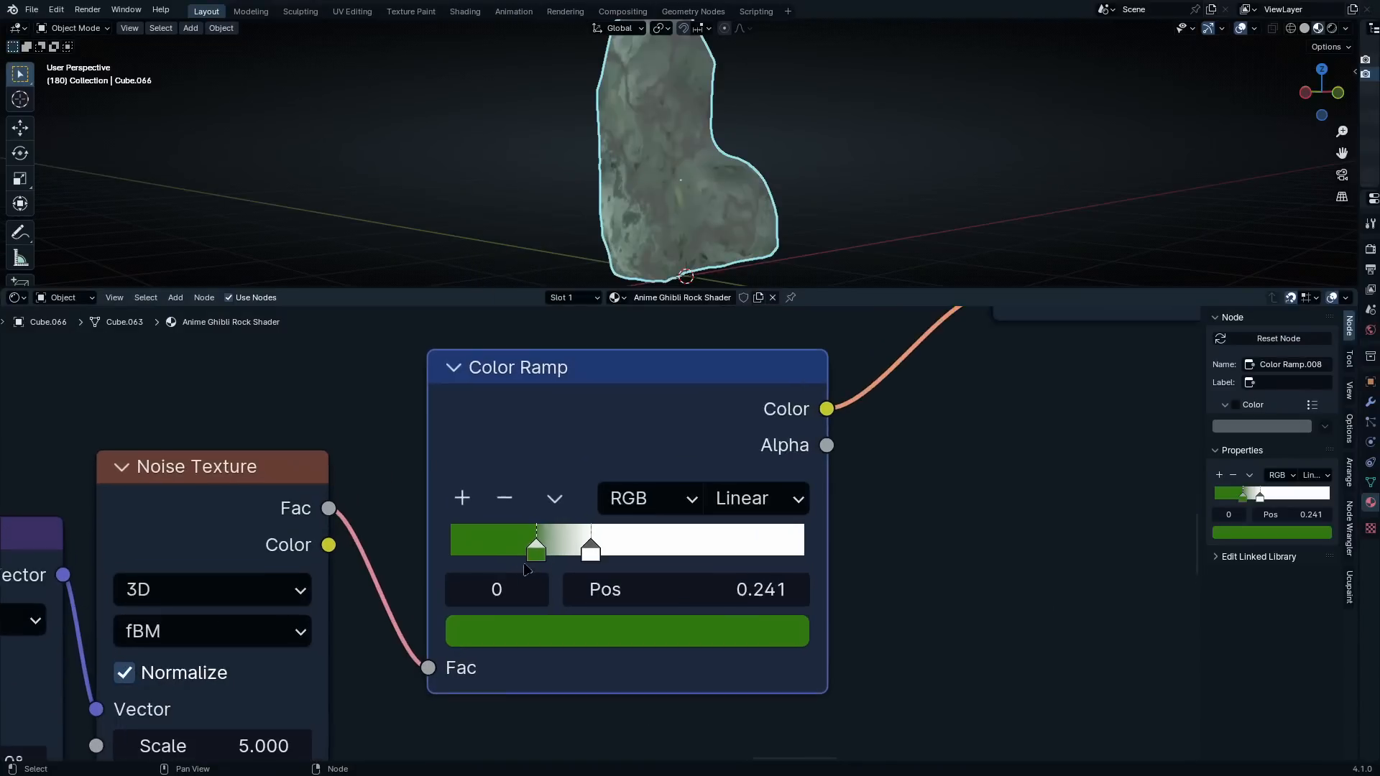
Add a middle stop to the Color Ramp in a brighter green, about 3A9613, and place it at 0.282
click(463, 500)
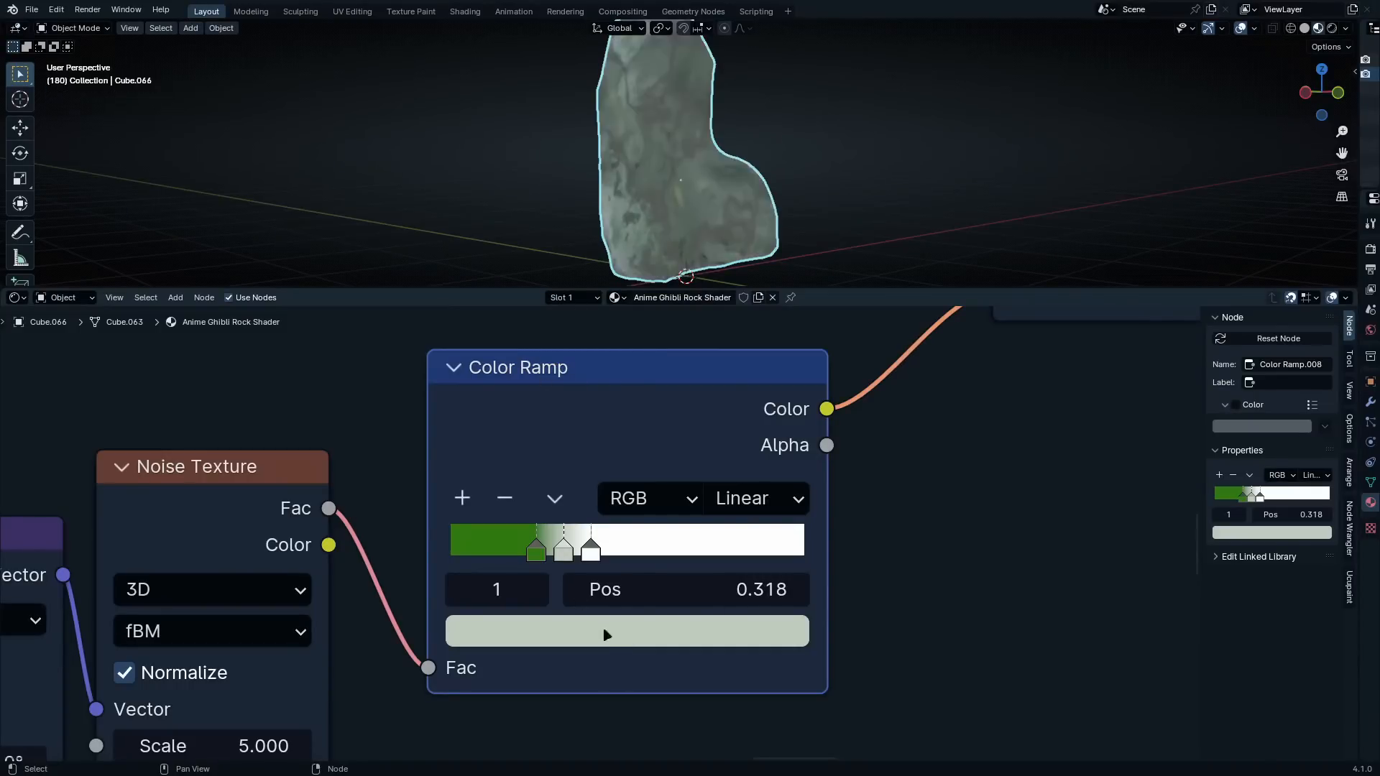
click(611, 636)
click(632, 483)
text(2F790F)
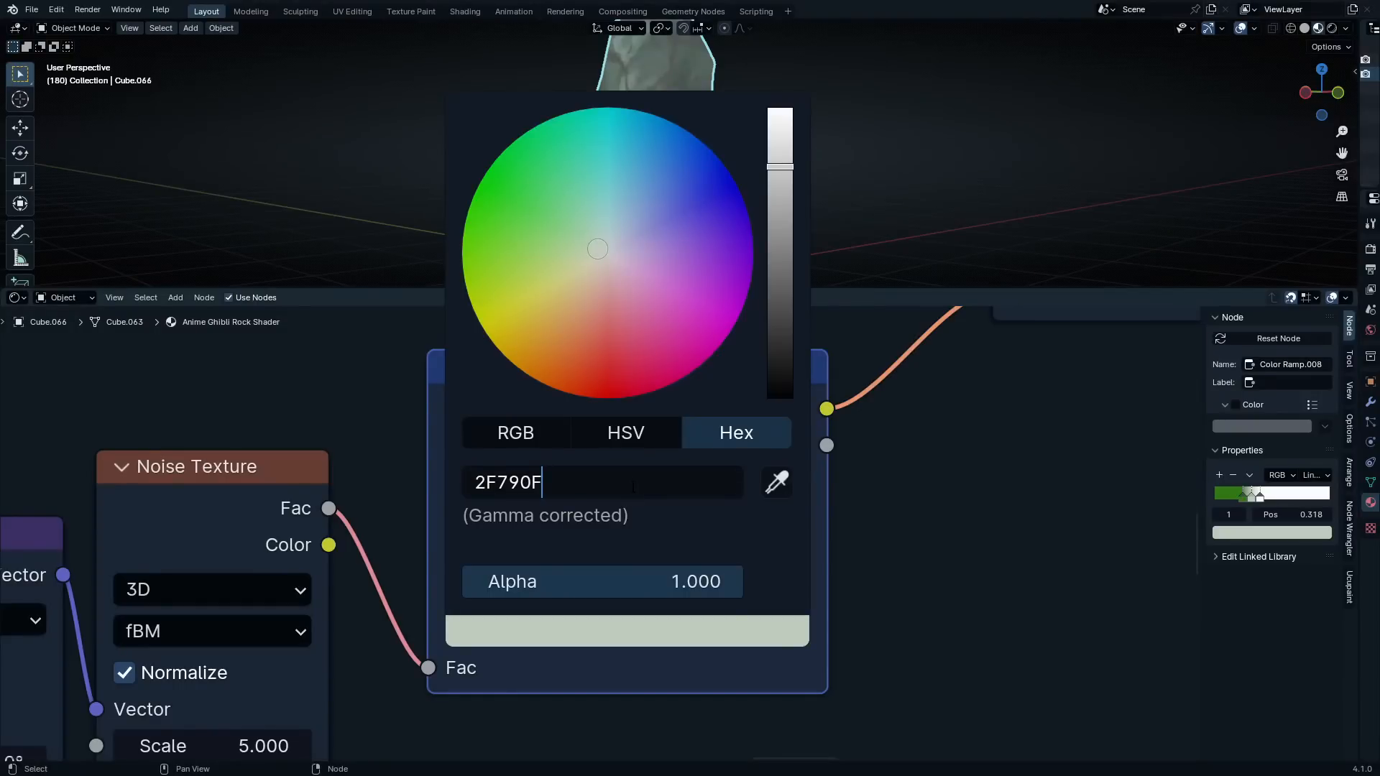
key(Return)
drag(780, 260, 780, 227)
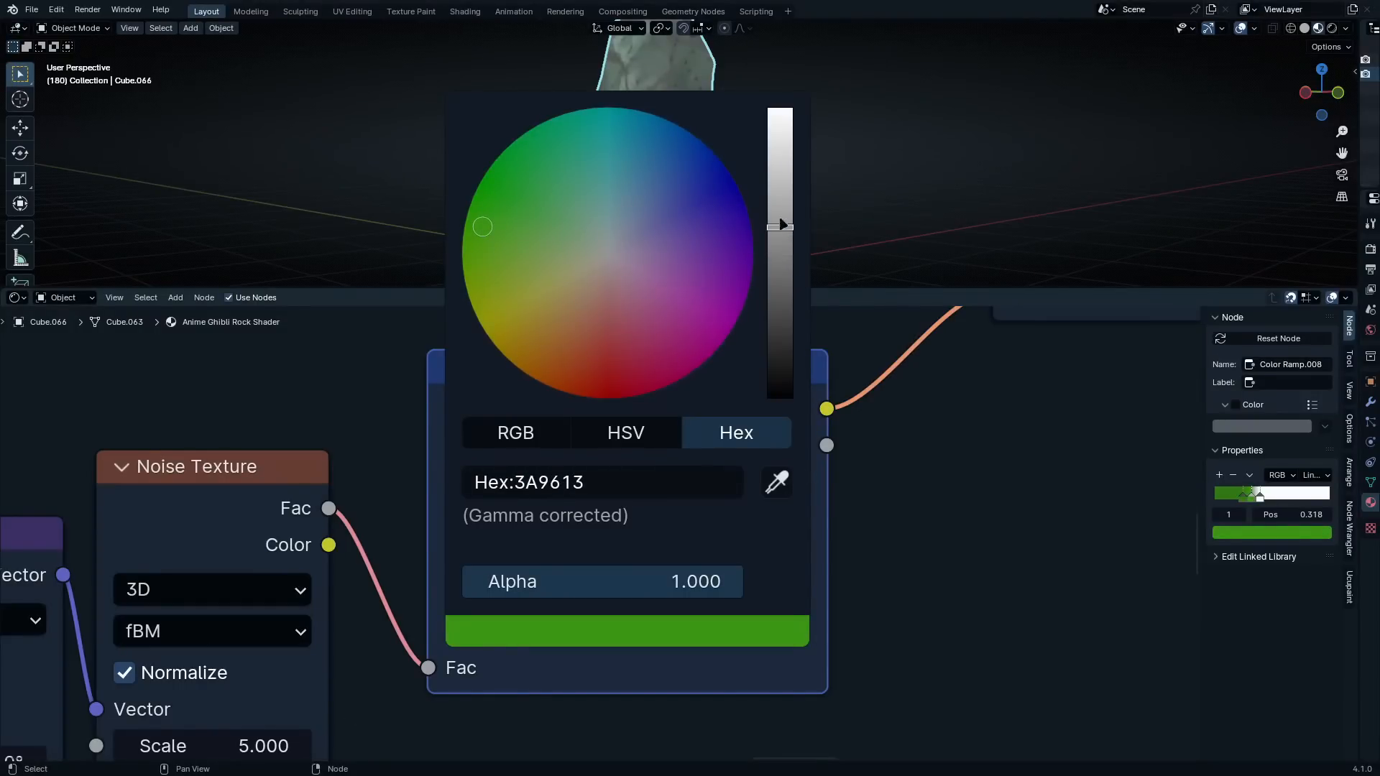
mouse_move(780, 227)
mouse_down()
mouse_move(780, 205)
mouse_move(761, 236)
mouse_up()
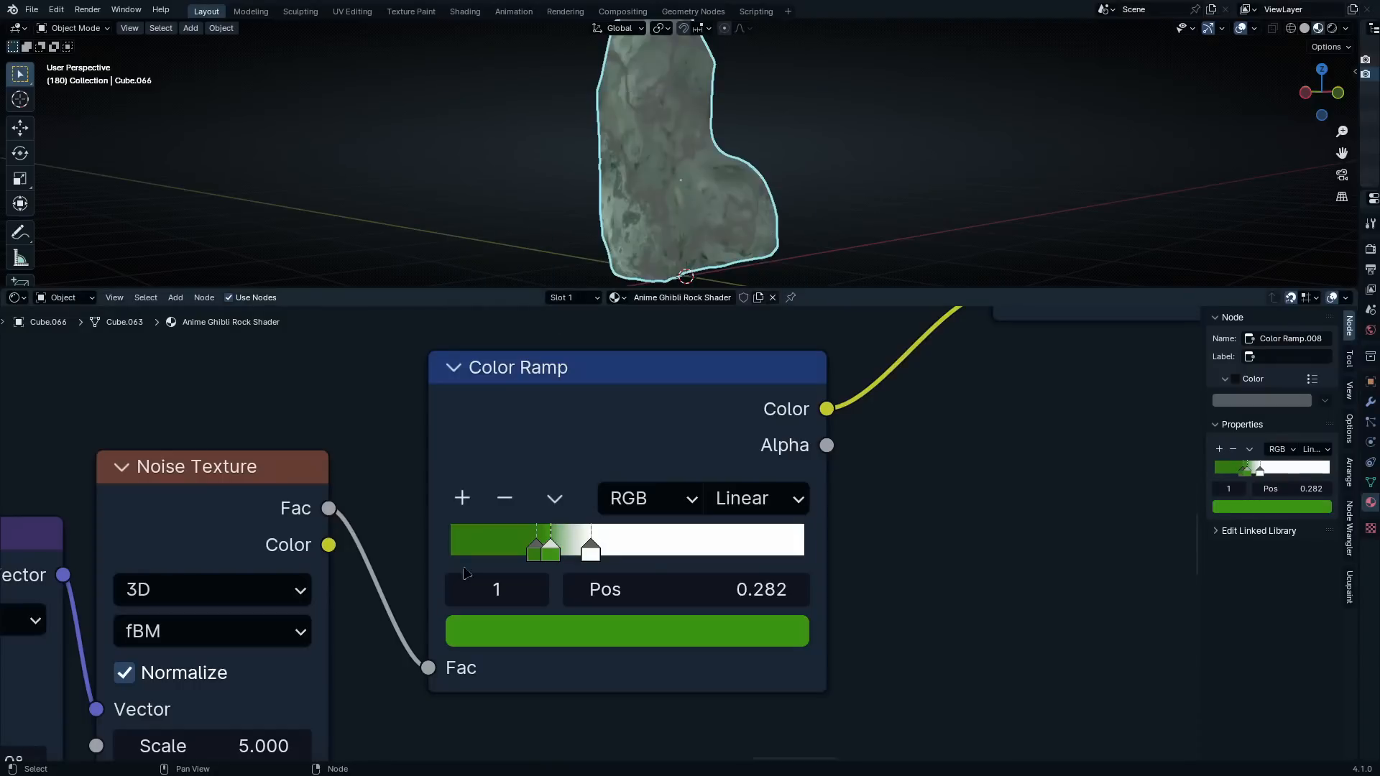
Move the Color Ramp's white stop to 0.350 and inspect the green spots on the rock
click(534, 553)
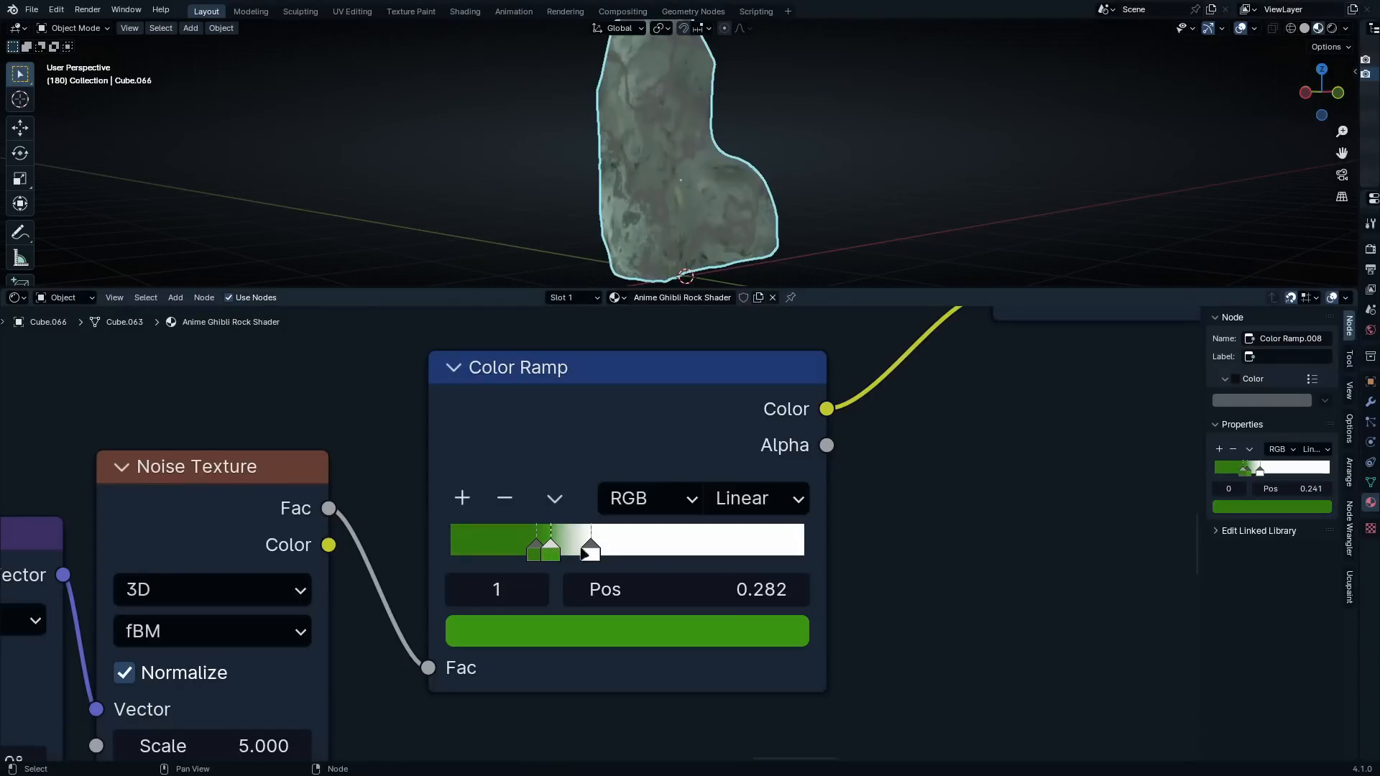
drag(586, 550, 583, 553)
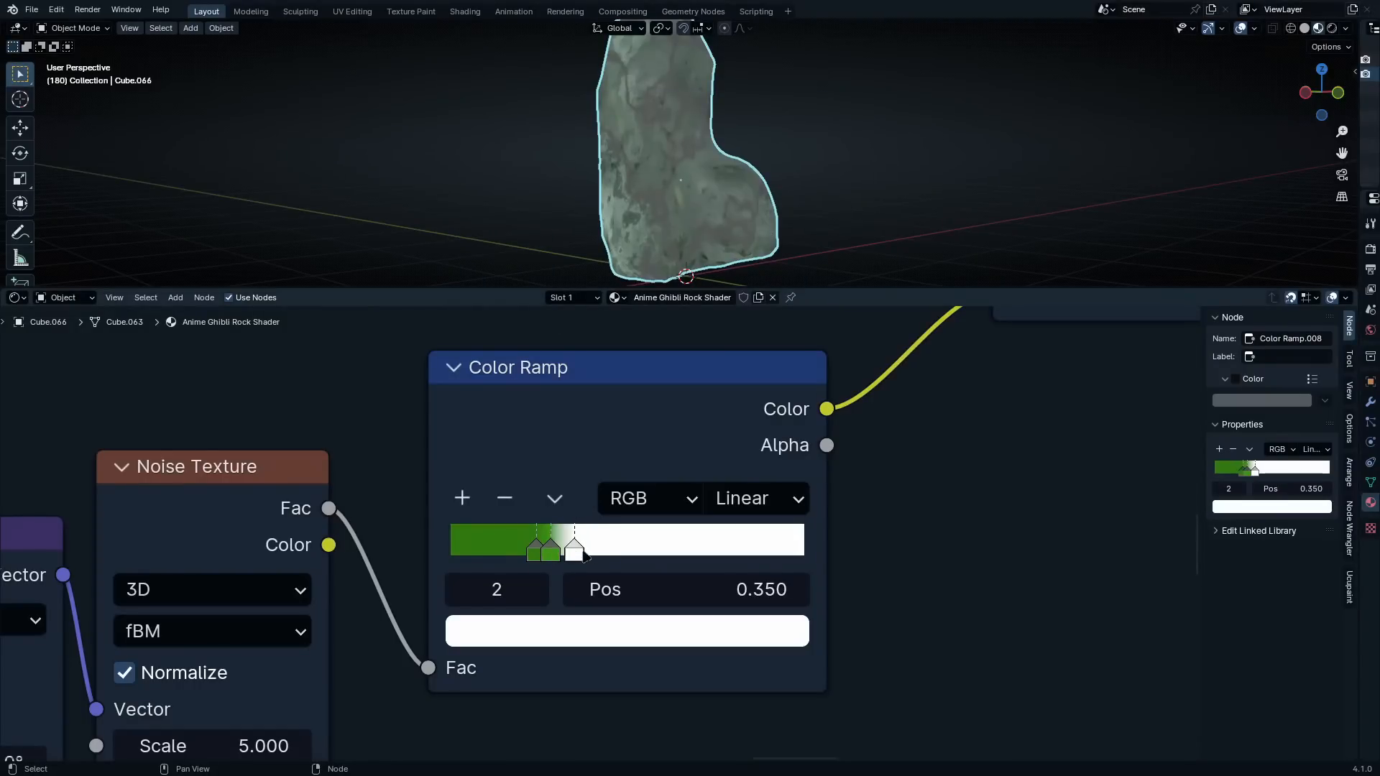
scroll(571, 532, down, 2)
scroll(889, 239, up, 4)
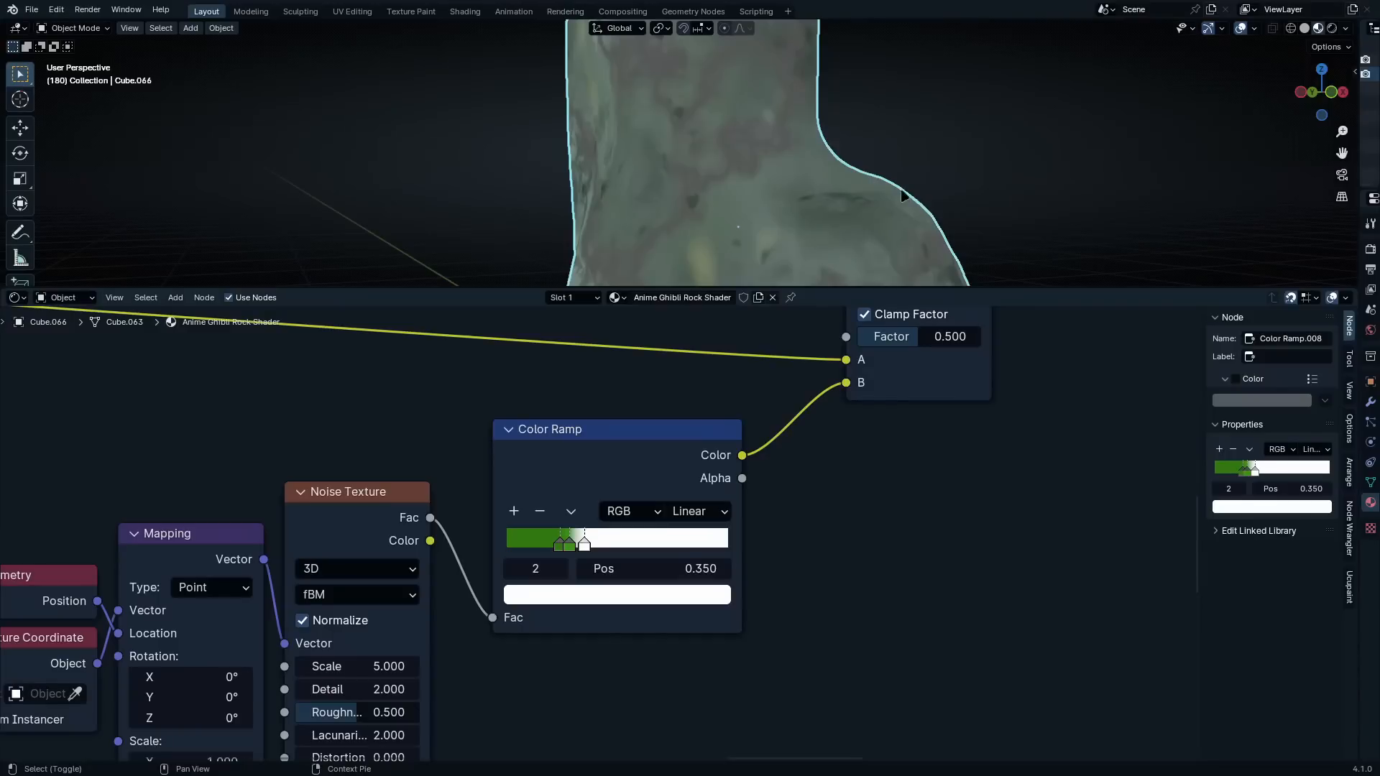
scroll(829, 160, down, 4)
scroll(786, 139, up, 6)
middle_drag(785, 140, 793, 259)
scroll(765, 89, down, 3)
scroll(676, 223, up, 3)
shift+middle_drag(602, 256, 744, 128)
Set the green-spot Noise Texture's Scale to 4 and Detail to 15
scroll(610, 616, up, 2)
middle_drag(610, 617, 889, 491)
click(588, 563)
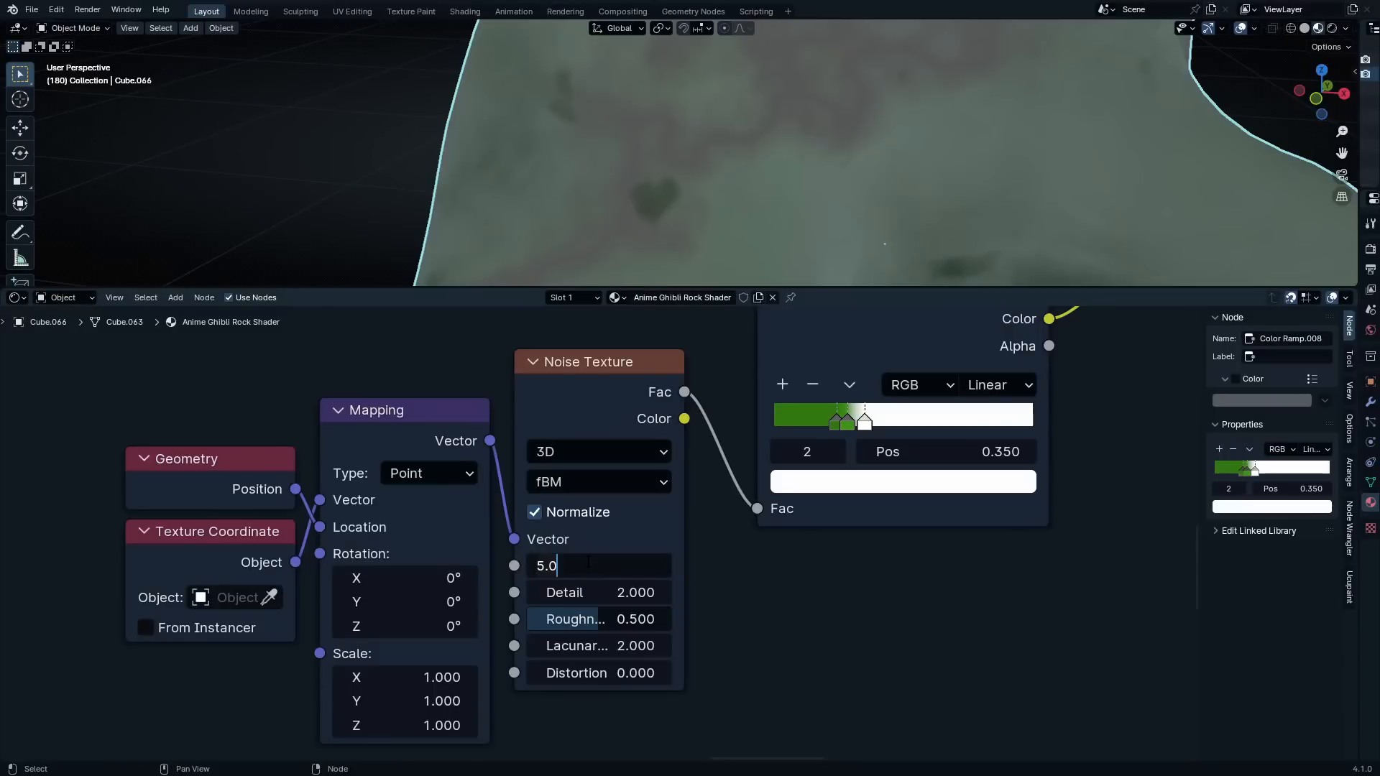
key(BackSpace)
key(BackSpace)
key(BackSpace)
text(4)
key(Return)
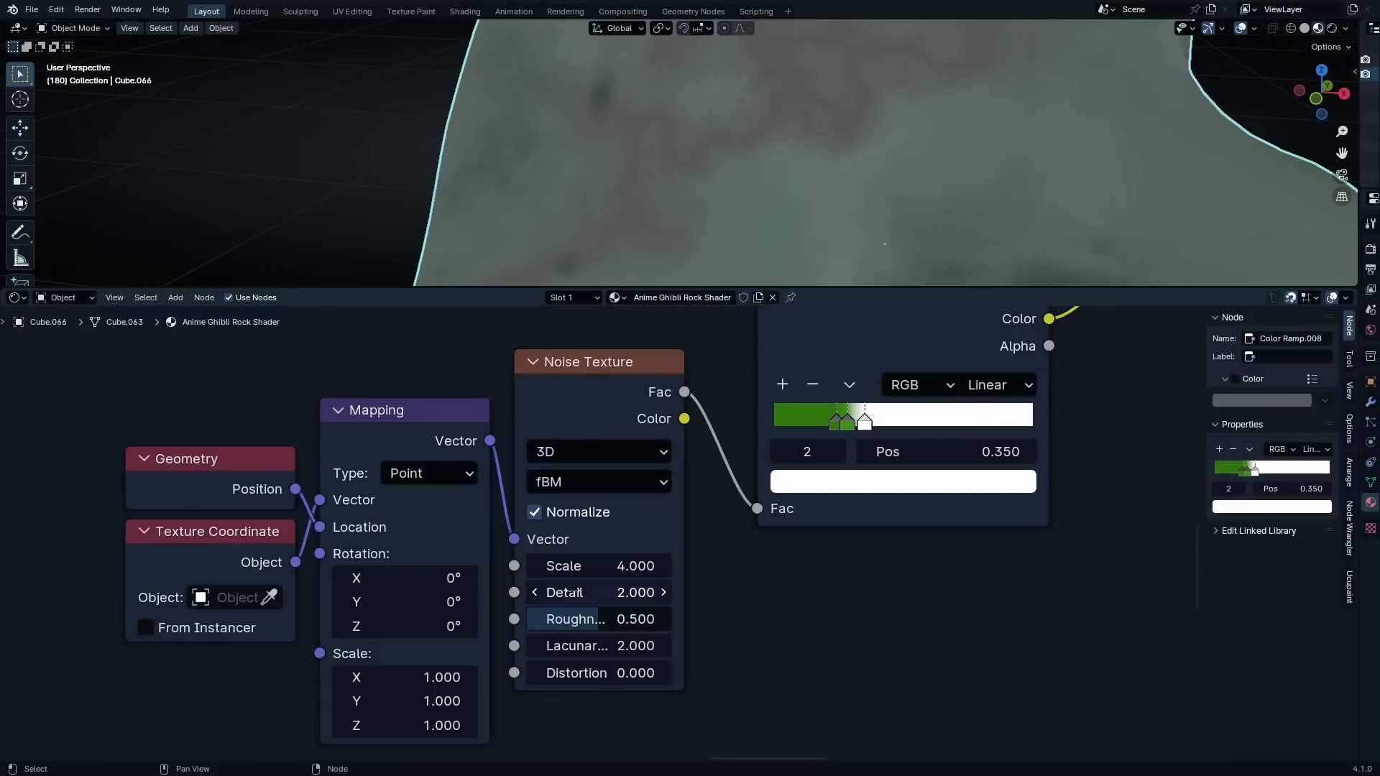
drag(600, 592, 651, 592)
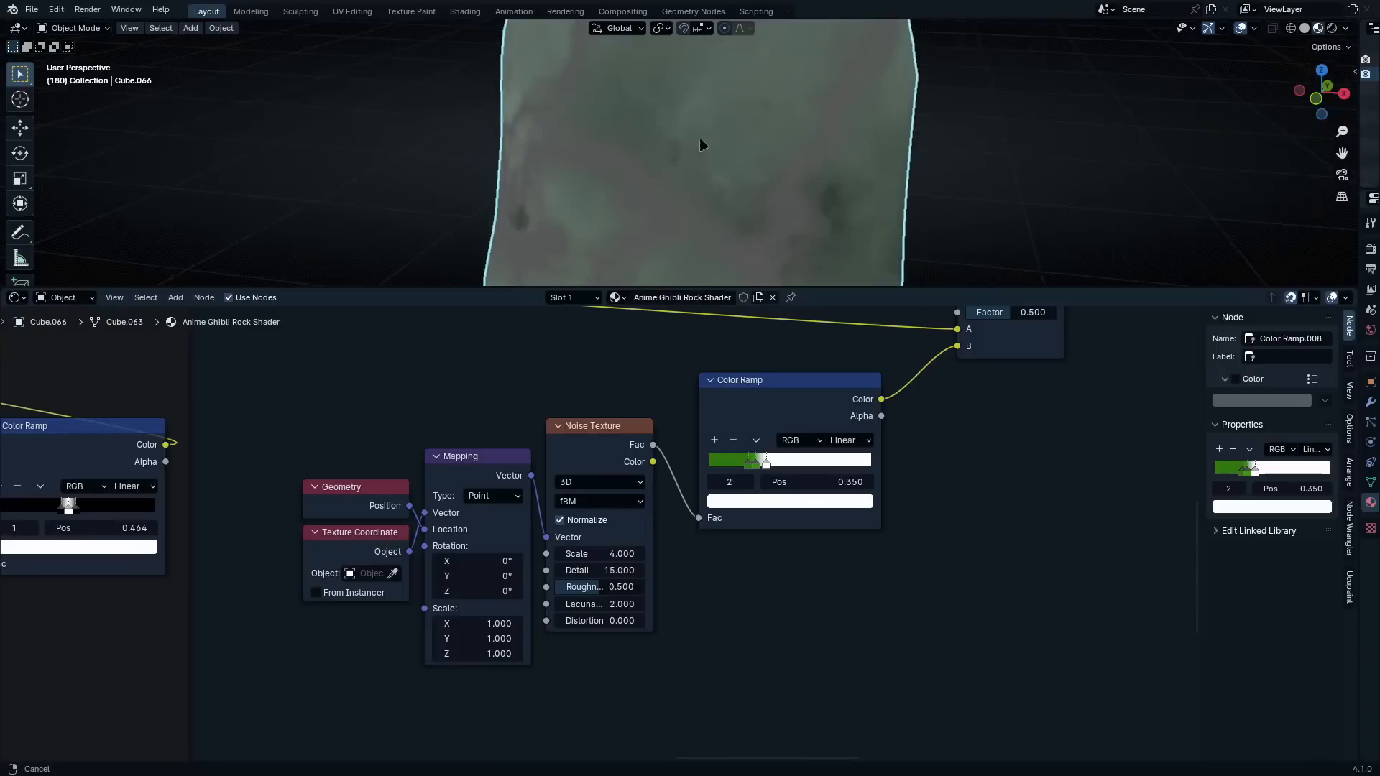
Shift the Color Ramp's stops to enlarge the green spots, placing the white stop at 0.391, and check the rock
middle_drag(702, 144, 652, 337)
middle_drag(677, 240, 607, 136)
scroll(815, 513, up, 2)
middle_drag(815, 512, 736, 580)
scroll(727, 528, up, 2)
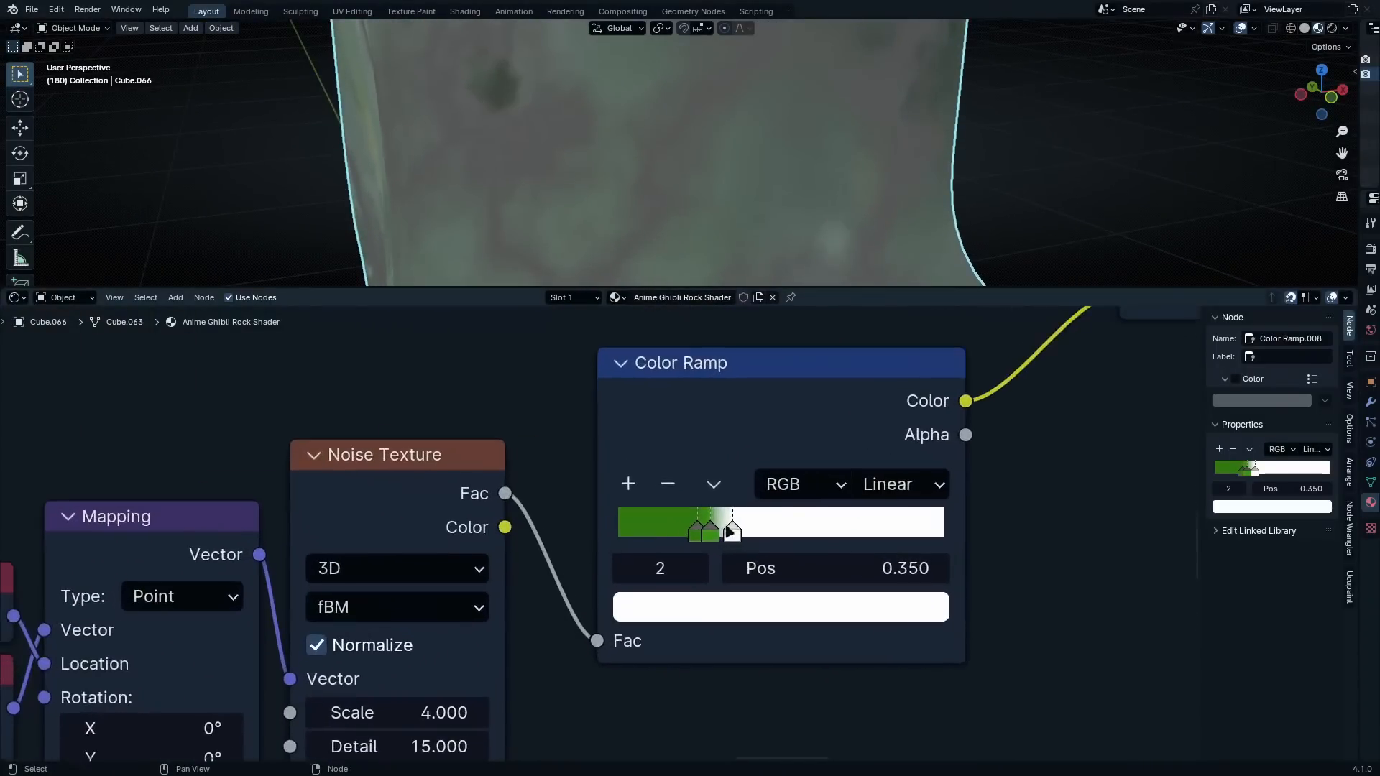
mouse_move(729, 530)
mouse_down()
mouse_move(788, 529)
mouse_move(710, 533)
mouse_move(745, 531)
mouse_up()
middle_drag(768, 180, 740, 180)
scroll(1020, 359, down, 5)
Add a Hue/Saturation/Value node between the Color Ramp's Color output and the Multiply node's B input
middle_drag(1100, 424, 878, 552)
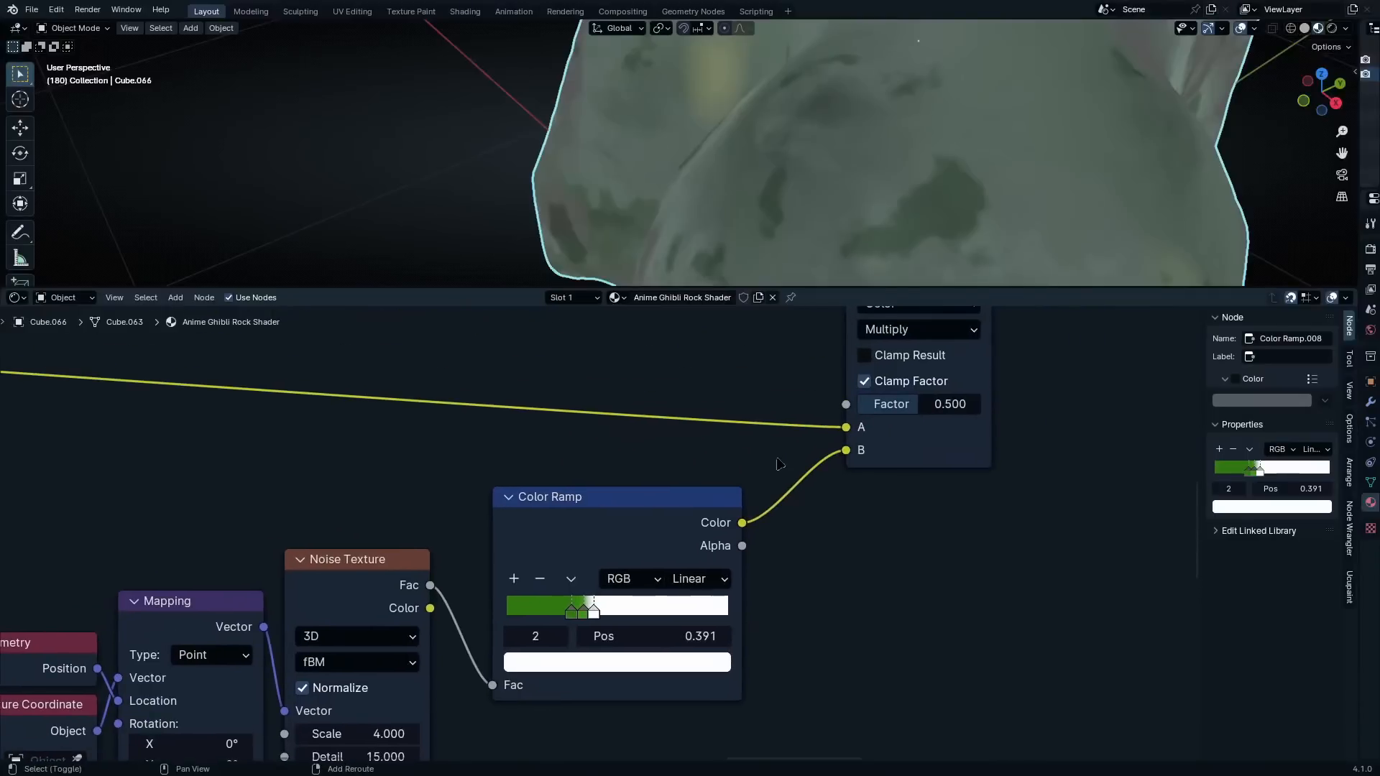
key(shift+a)
click(769, 454)
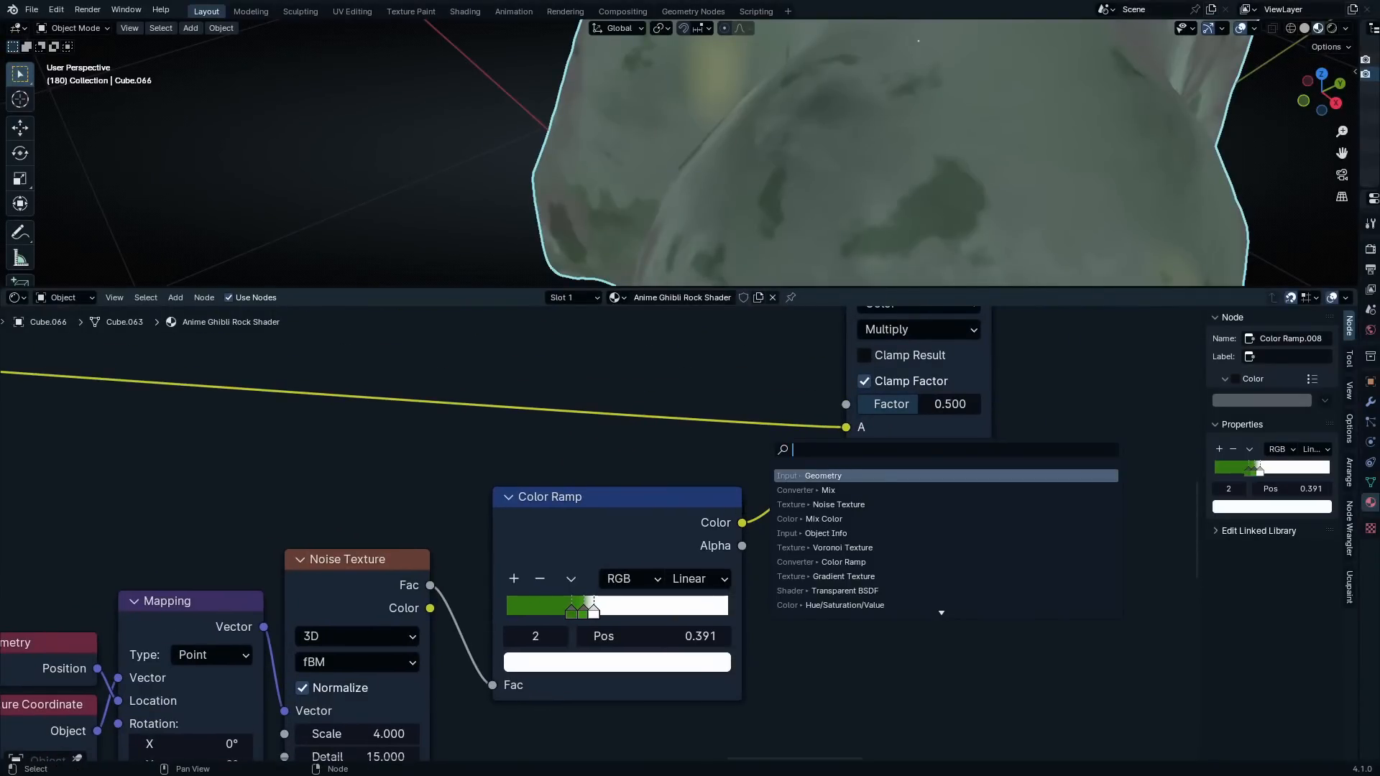
text(hsv)
key(Return)
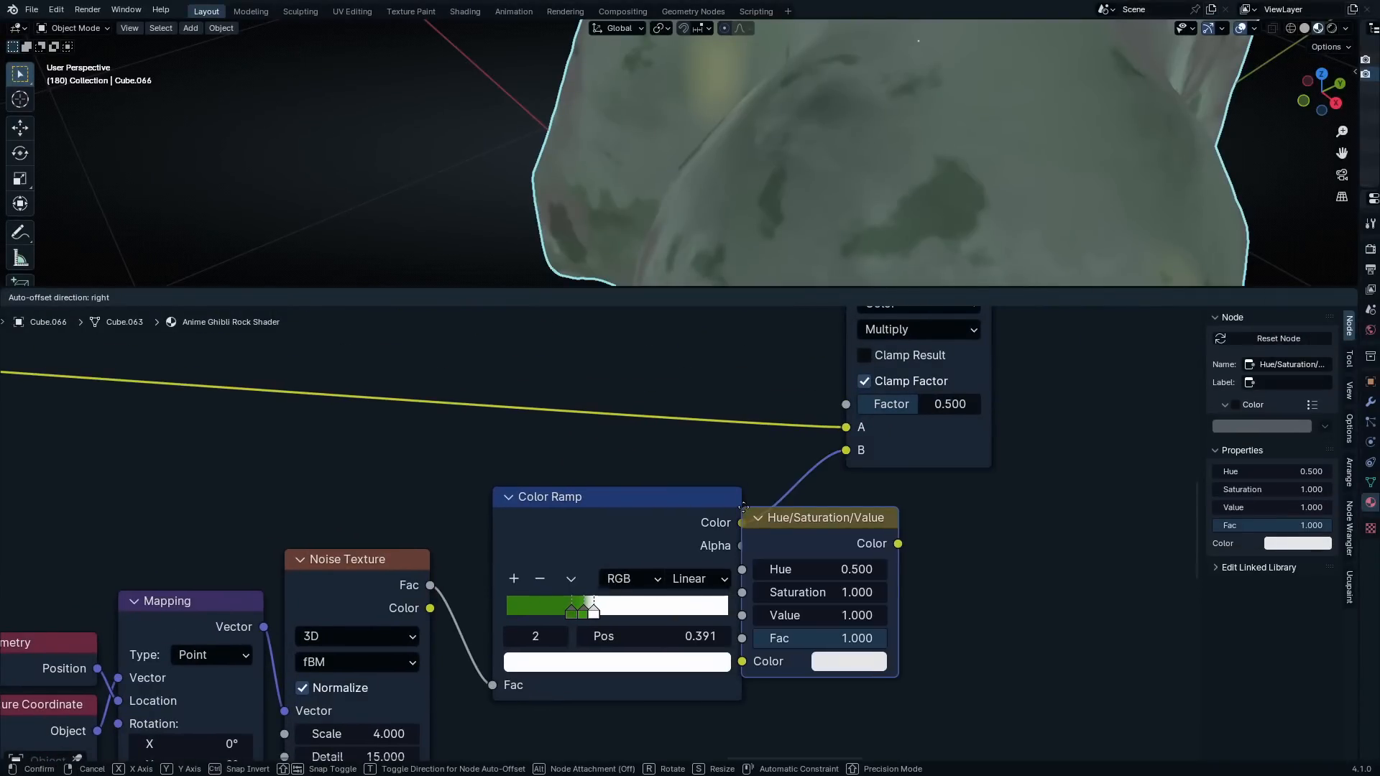
click(902, 596)
middle_drag(902, 596, 821, 581)
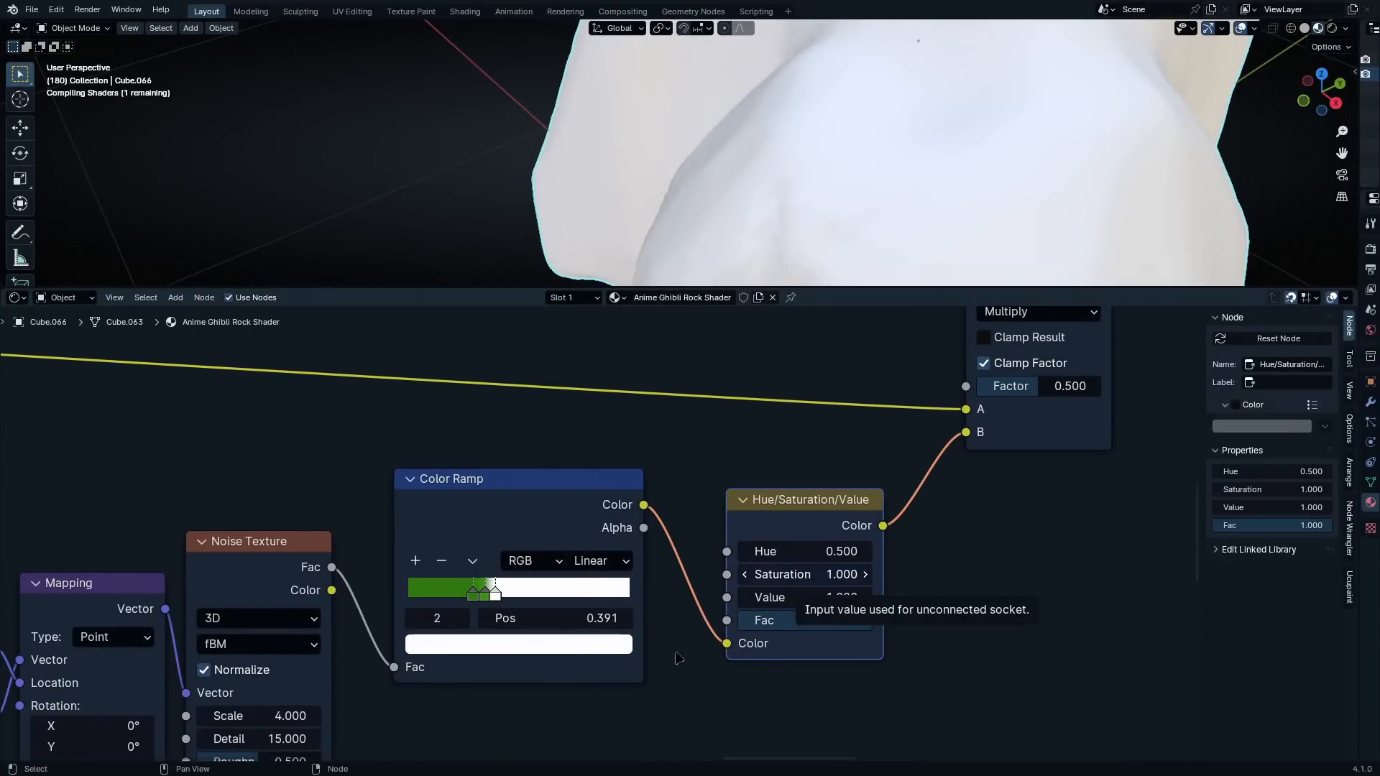
Raise the Hue/Saturation/Value node's Saturation to 1.870
scroll(832, 632, up, 3)
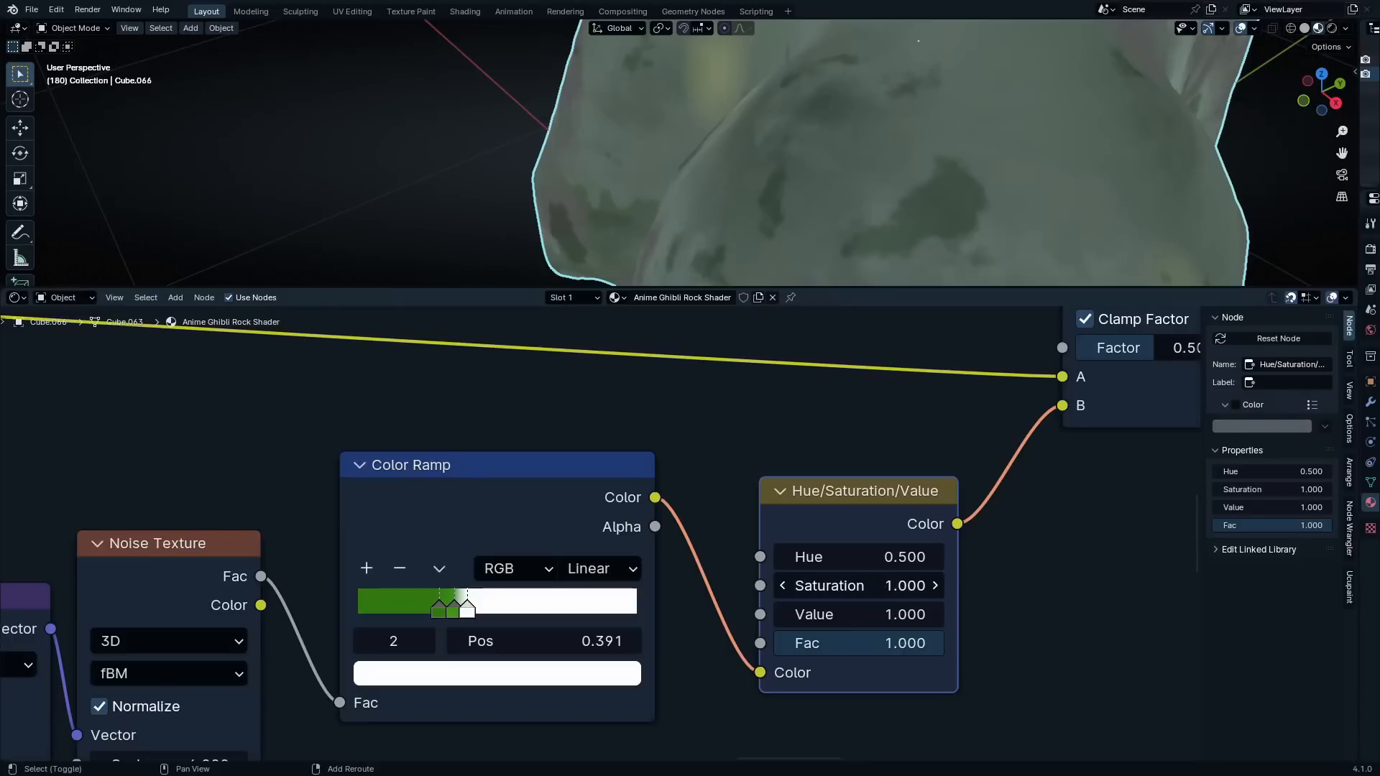
shift+drag(859, 586, 1008, 585)
scroll(858, 586, down, 5)
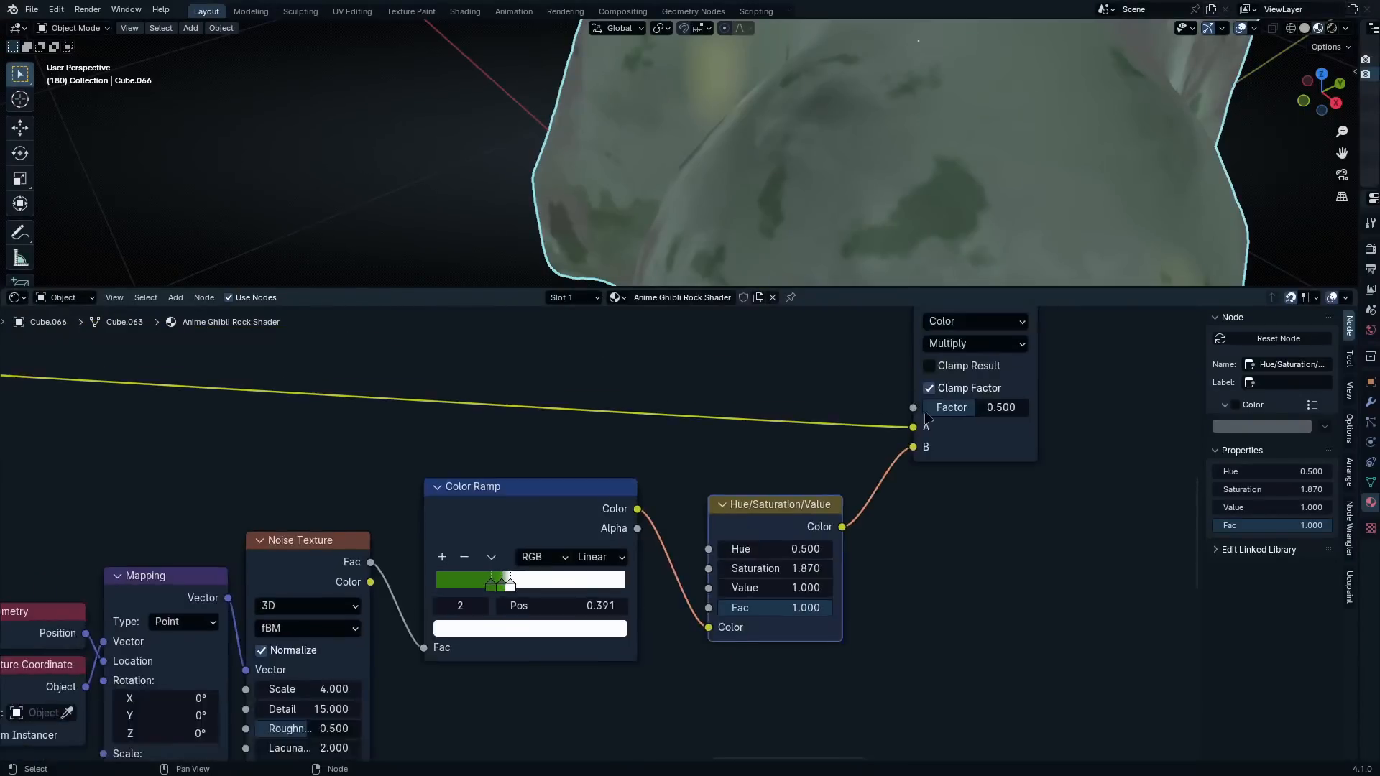
Move the Multiply node back so it sits above the Hue/Saturation/Value node
middle_drag(930, 414, 806, 524)
scroll(806, 524, up, 1)
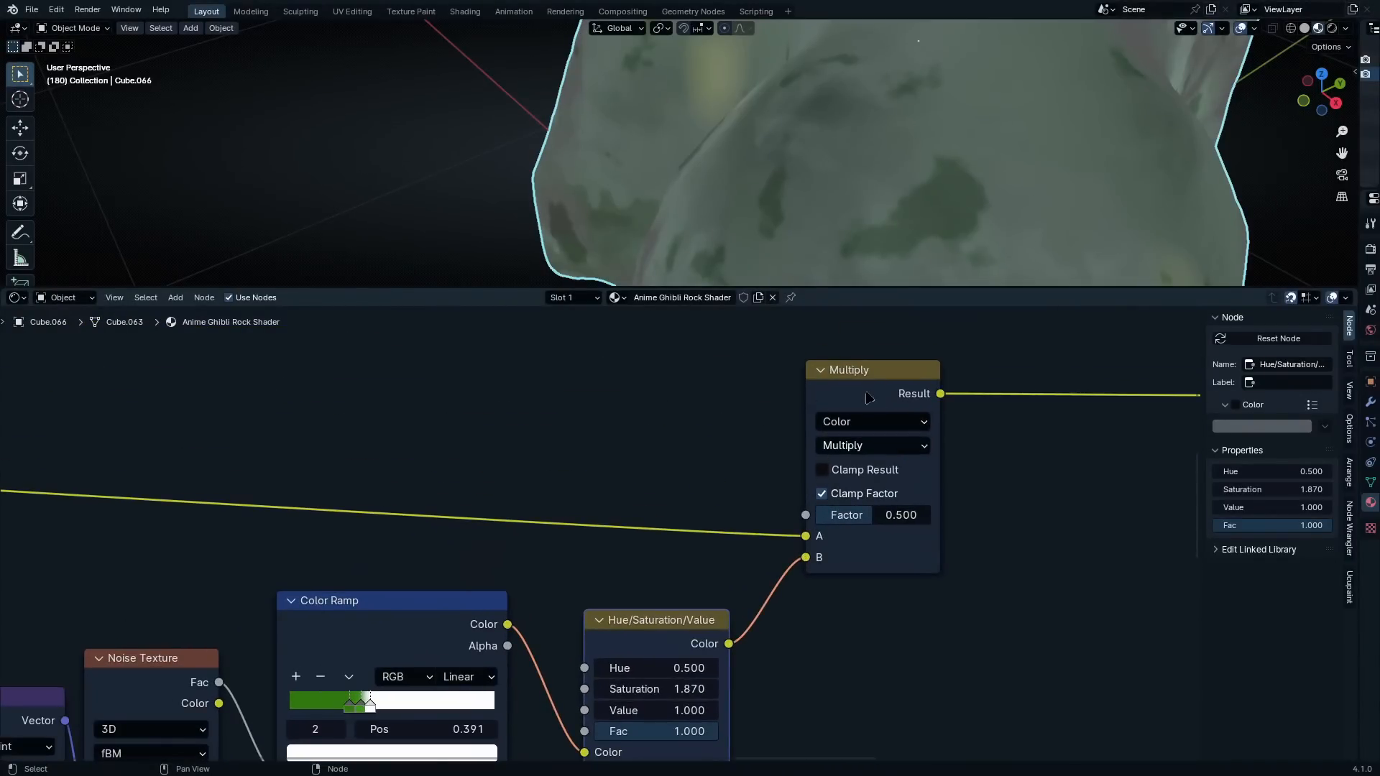
drag(868, 397, 679, 397)
scroll(844, 629, down, 3)
middle_drag(843, 630, 691, 492)
Set the green-spot Noise Texture's Lacunarity to 2.35
scroll(285, 641, up, 4)
double_click(284, 640)
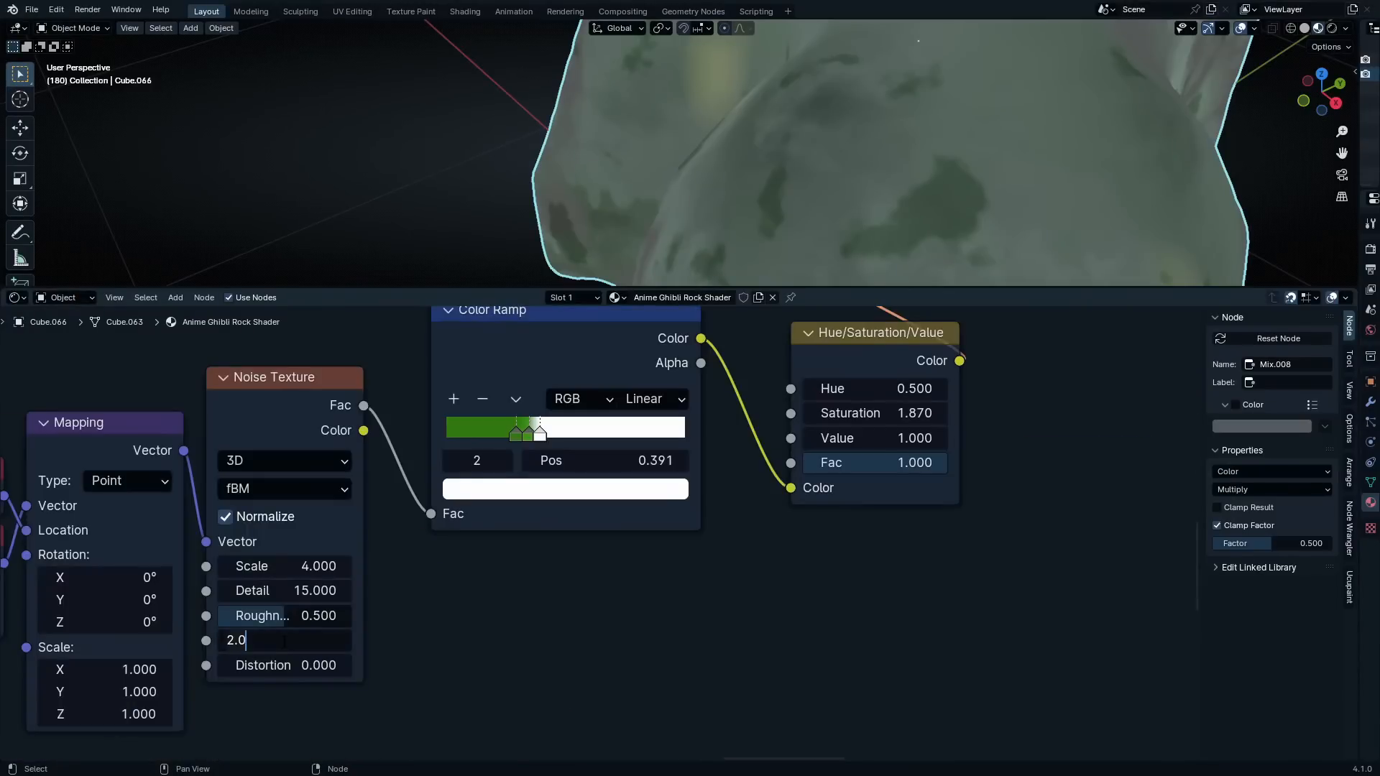
key(BackSpace)
text(35)
key(Return)
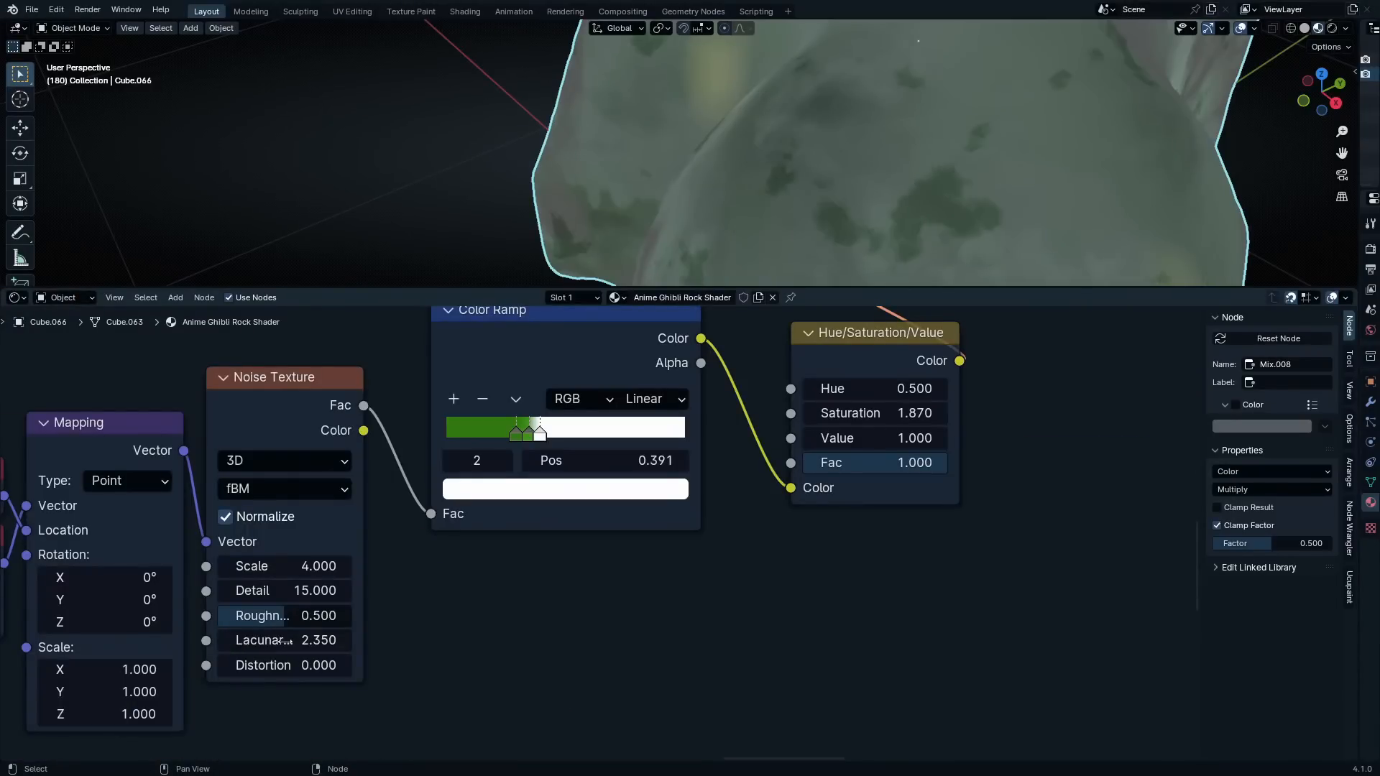
Enclose all the green-spot nodes, from Geometry and Texture Coordinate through Multiply, in one frame
scroll(369, 475, down, 3)
drag(891, 365, 291, 747)
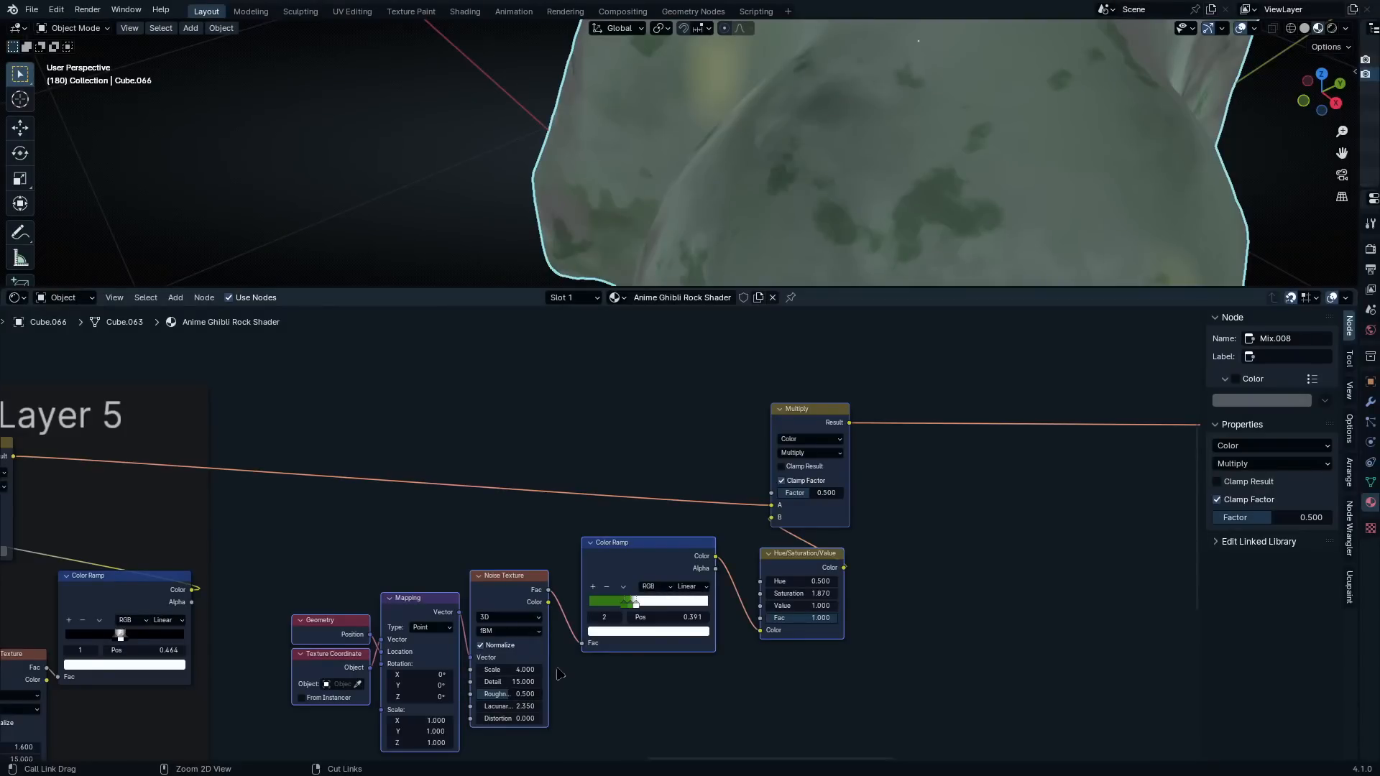
key(ctrl+j)
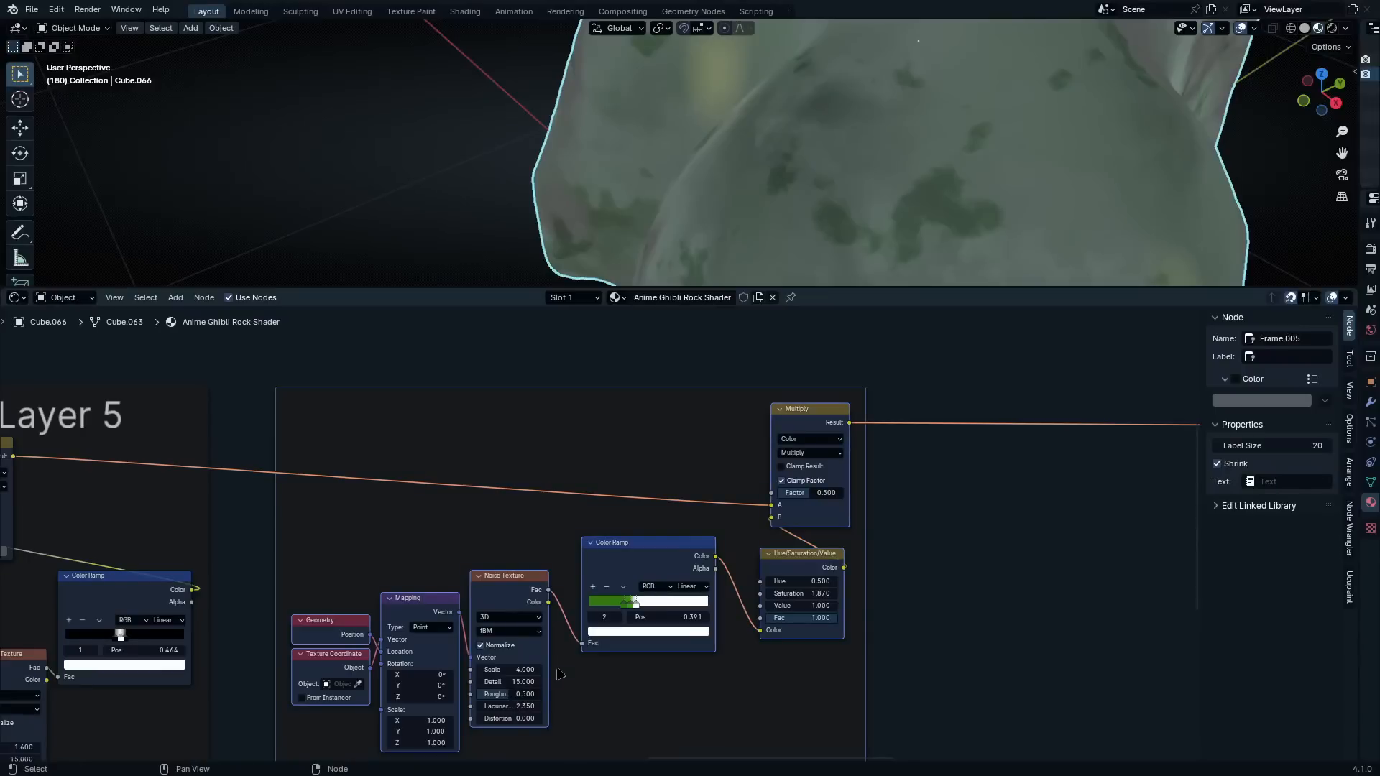
Label the new frame "Green Spots / Layer 6"
click(686, 393)
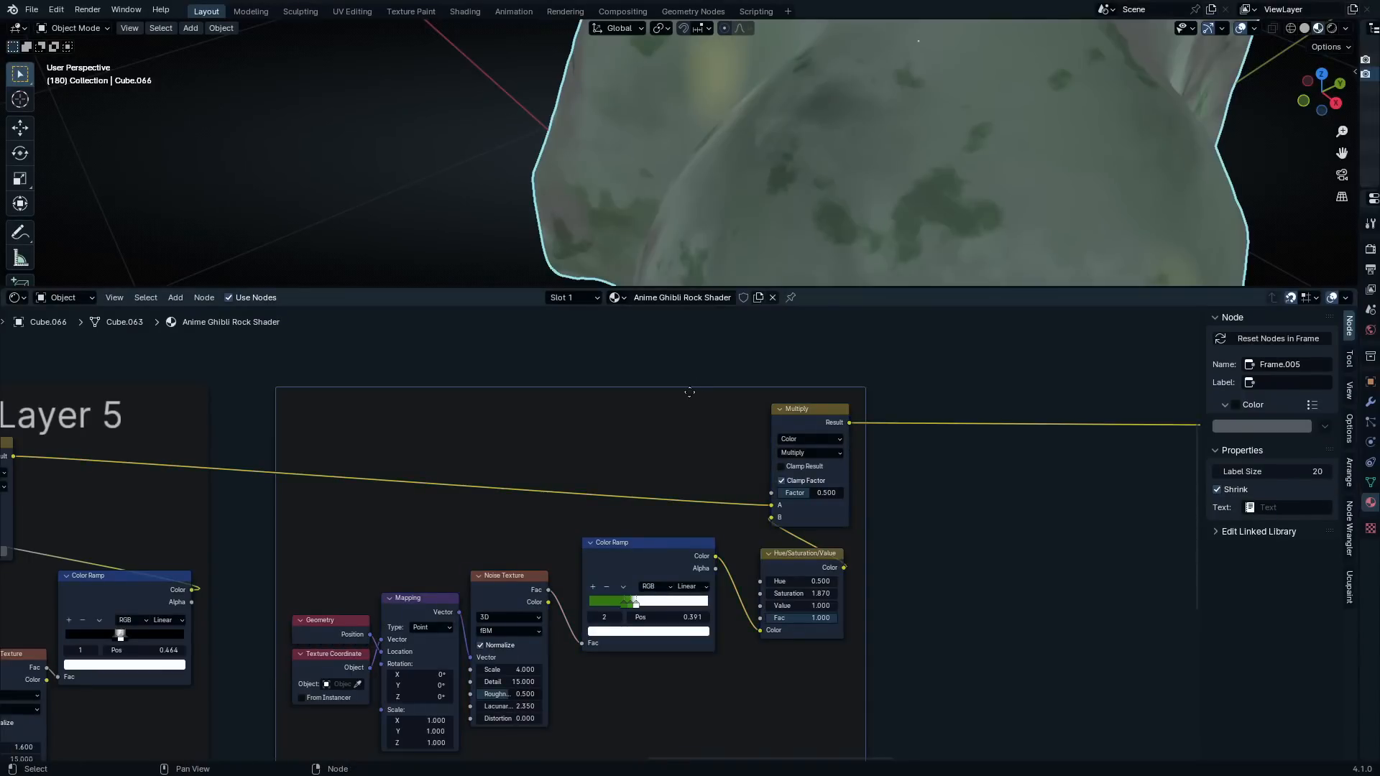
key(F2)
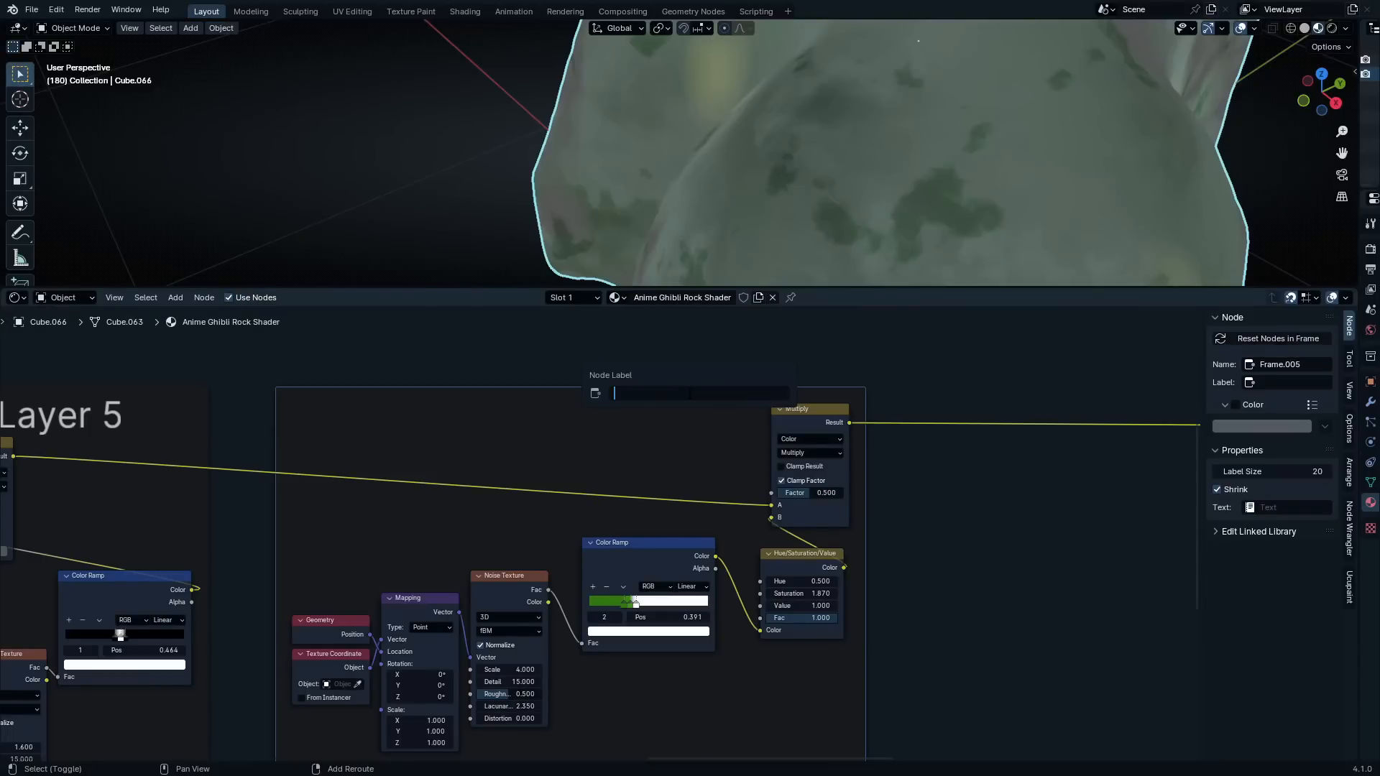
text(Green Spots / Layer 6)
key(Return)
Add a Mix Color node above the link between the Green Spots / Layer 6 frame and the Principled BSDF
scroll(689, 391, down, 8)
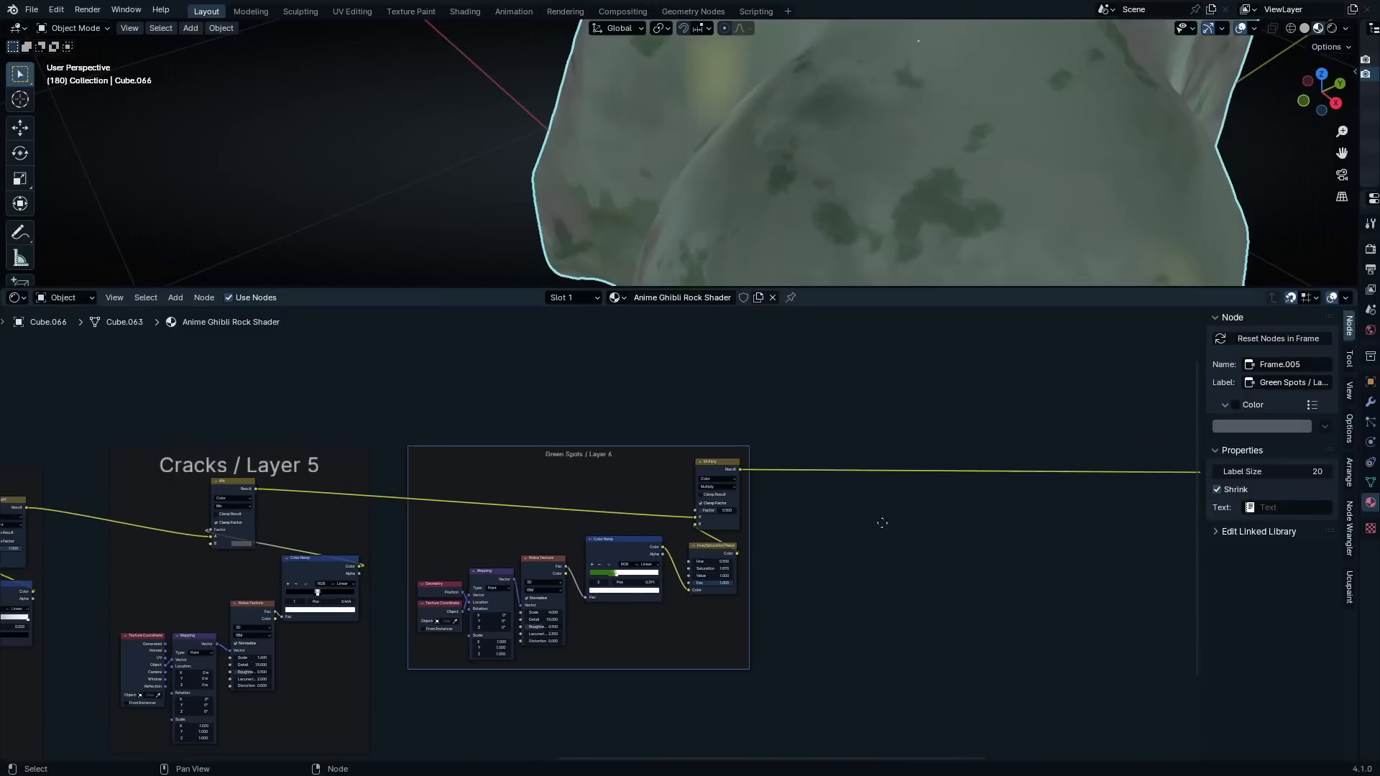
middle_drag(686, 492, 562, 501)
scroll(754, 539, down, 8)
scroll(787, 499, up, 5)
scroll(786, 499, up, 2)
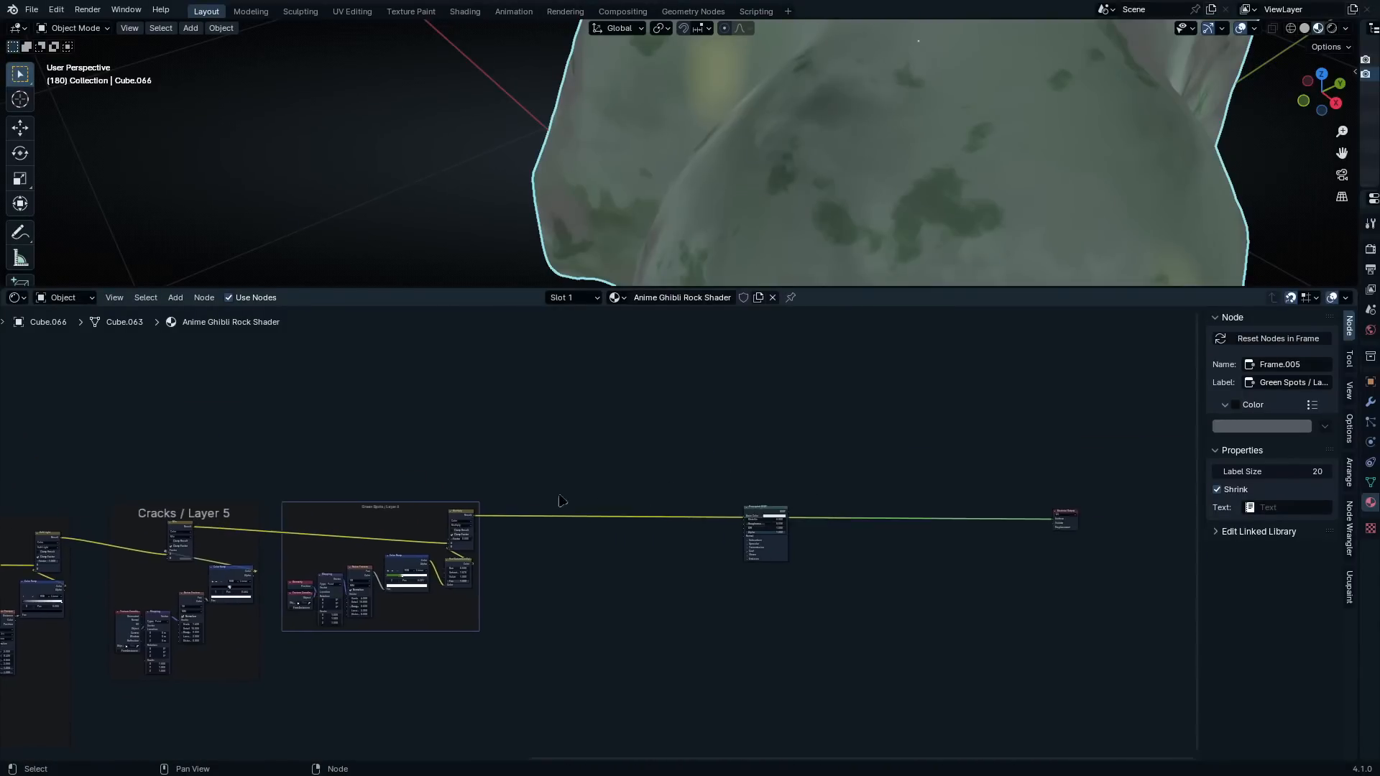
scroll(563, 503, up, 4)
middle_drag(735, 522, 592, 567)
scroll(589, 564, up, 4)
scroll(561, 496, up, 3)
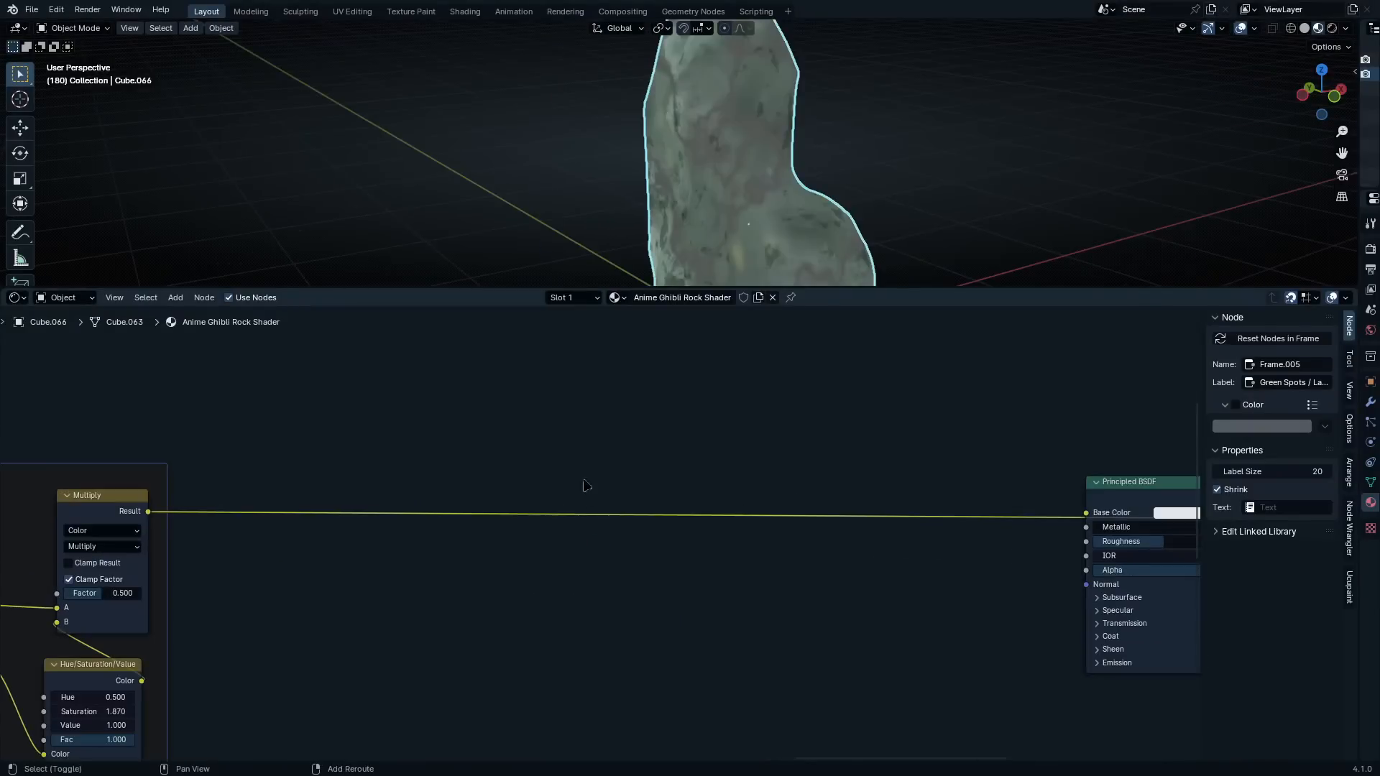
key(shift+a)
click(584, 464)
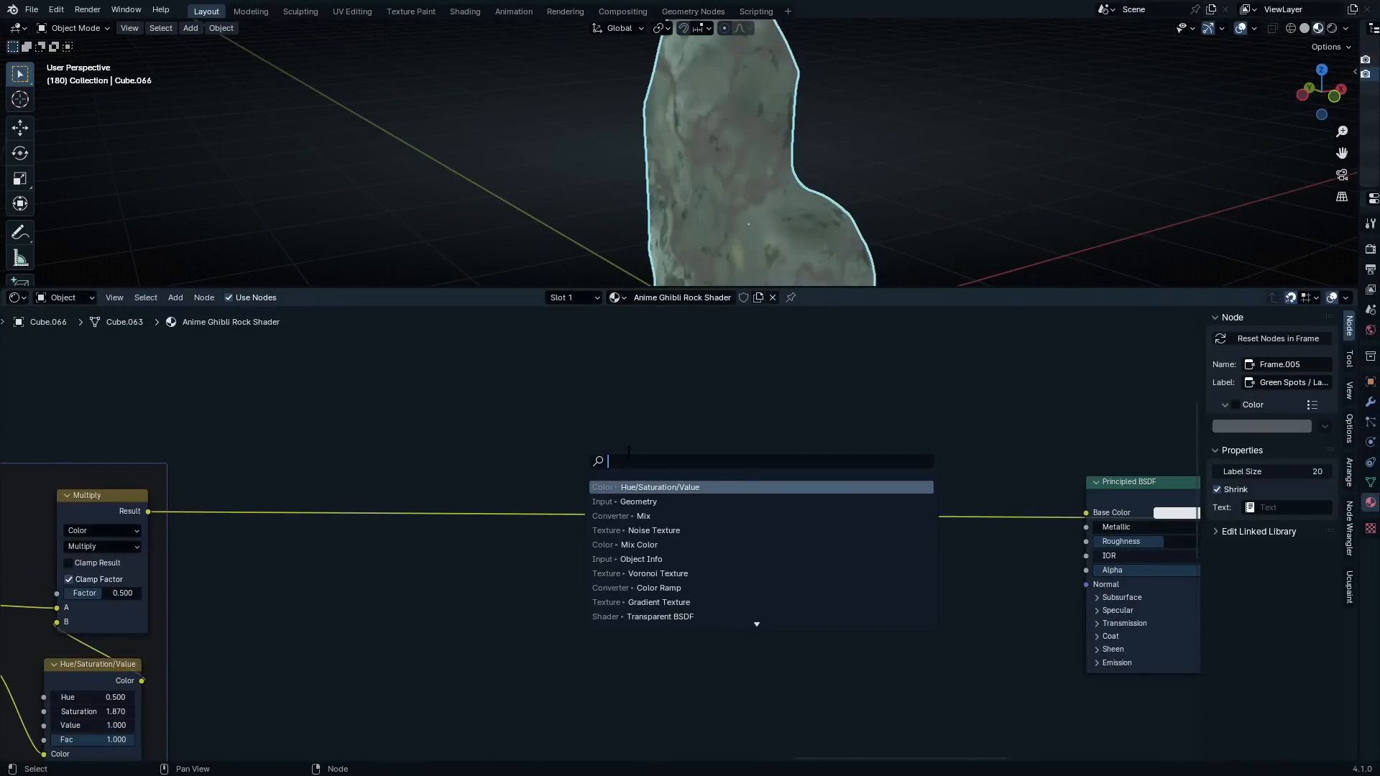
text(mix)
key(Return)
click(696, 355)
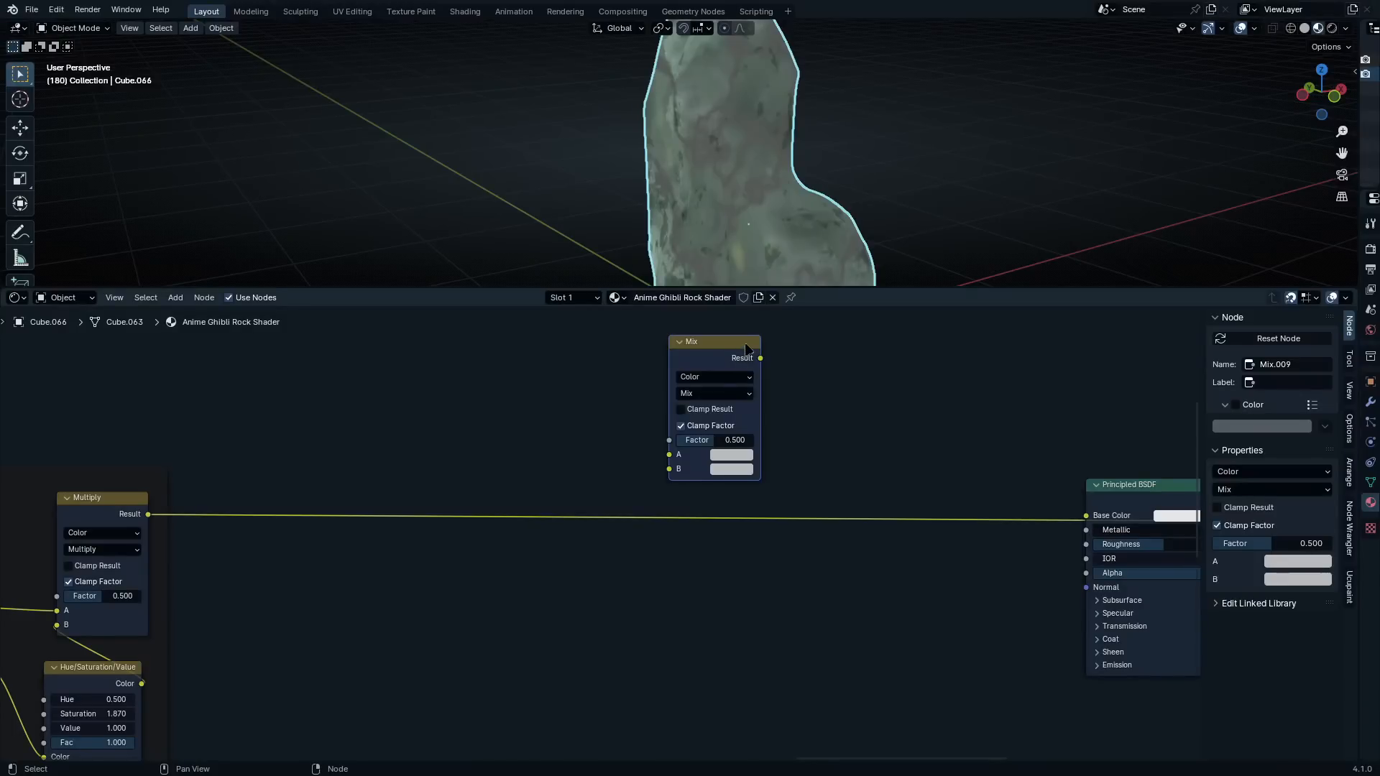
Insert the new Mix node into the link from the Multiply result to the Principled BSDF's Base Color
mouse_move(717, 184)
middle_down()
mouse_move(777, 183)
mouse_move(705, 166)
mouse_move(720, 184)
middle_up()
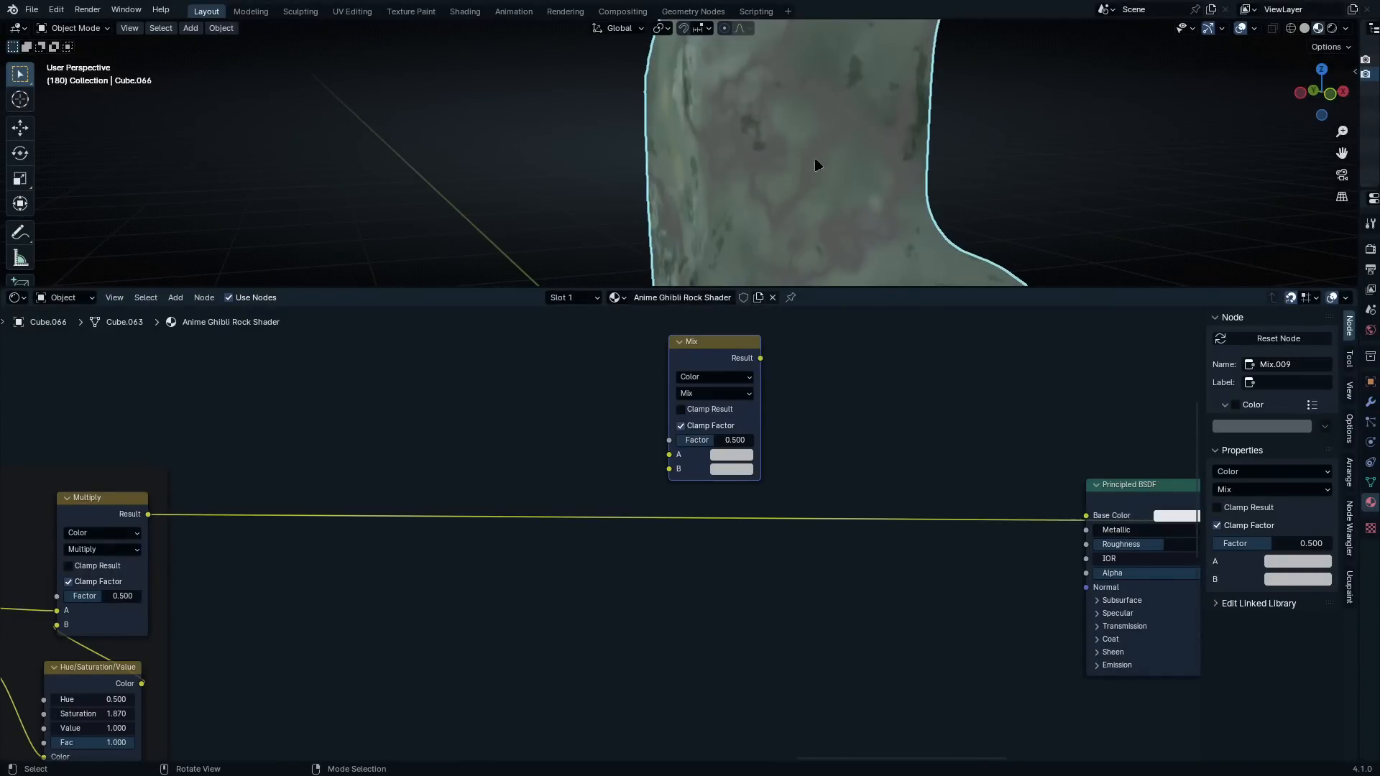
middle_drag(816, 163, 783, 173)
drag(727, 347, 624, 426)
Set the new Mix node's B color to hex B1B1B1
scroll(650, 531, up, 3)
click(626, 536)
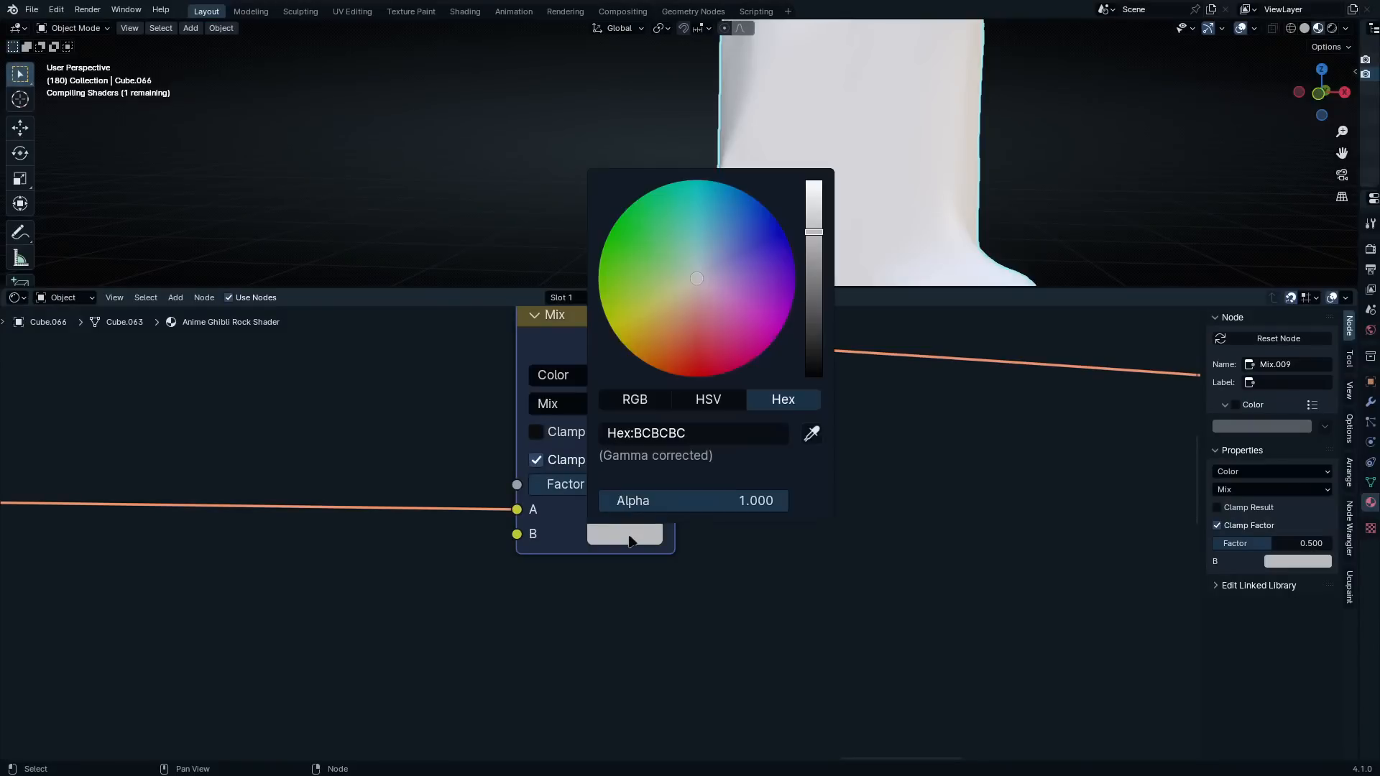
click(647, 537)
click(726, 432)
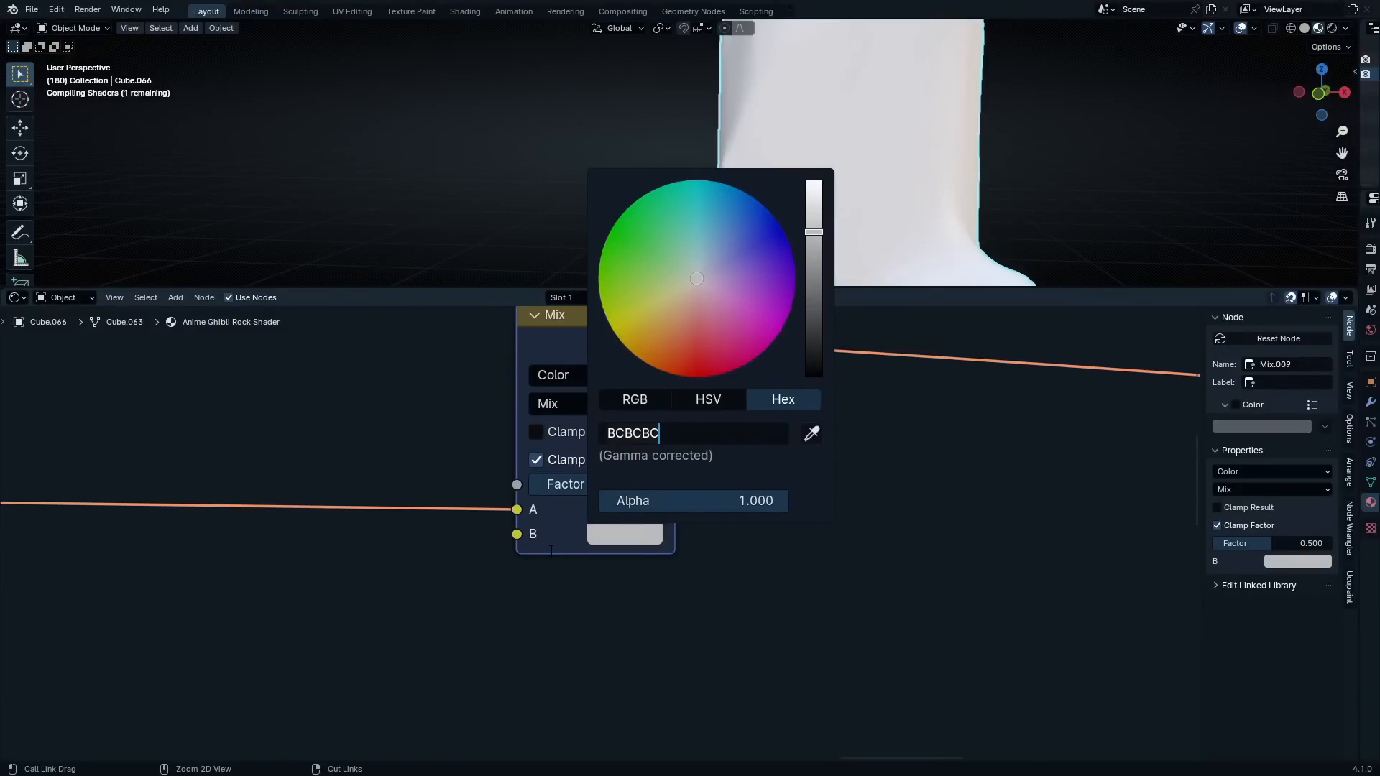
key(ctrl+a)
text(B1B1B1)
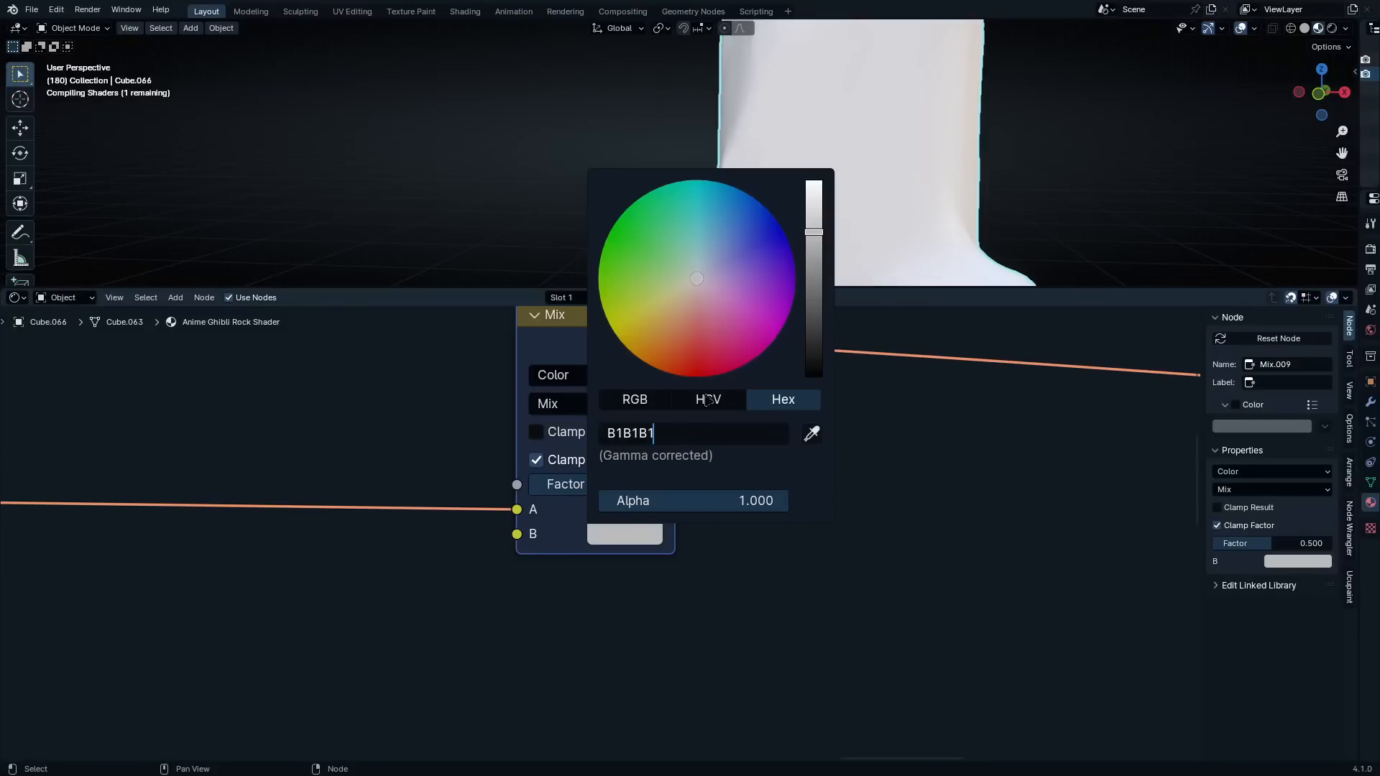
key(Return)
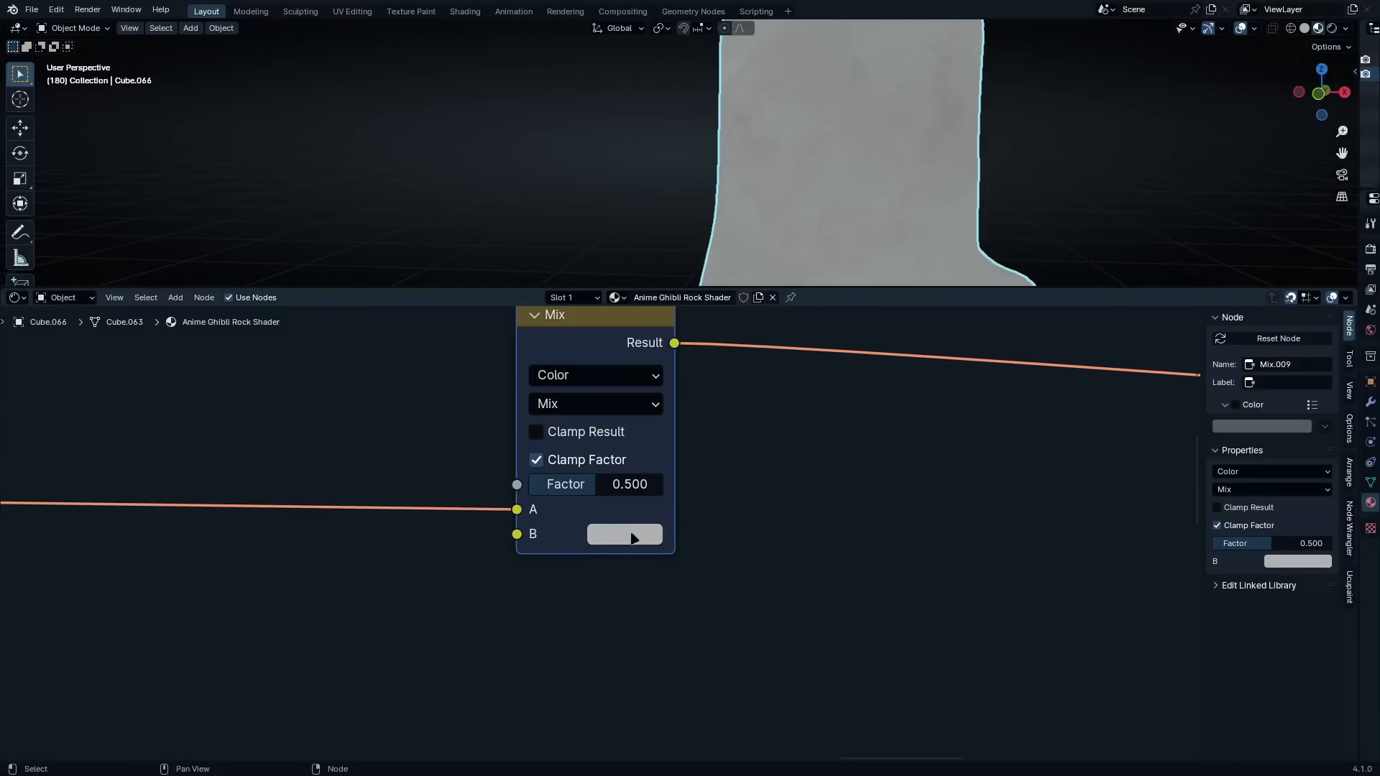
click(633, 538)
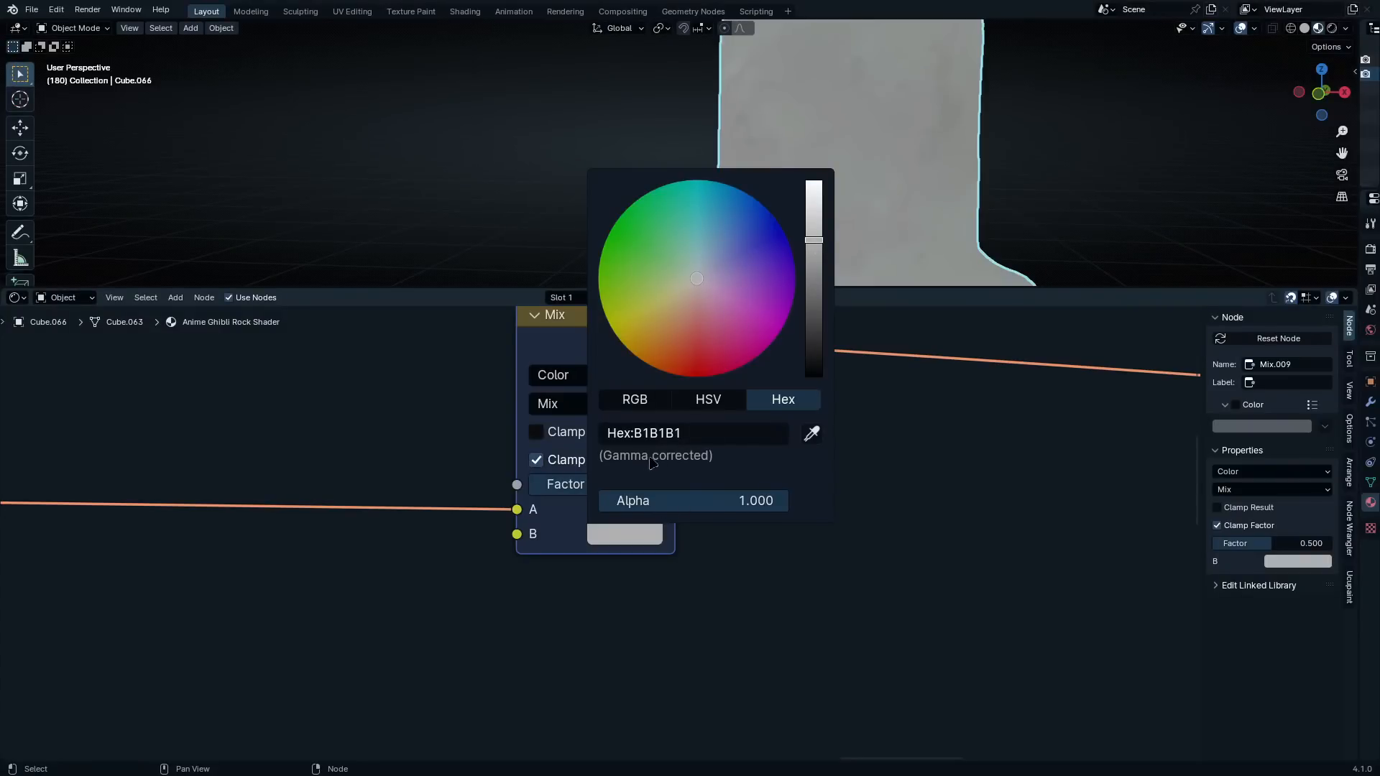
click(635, 639)
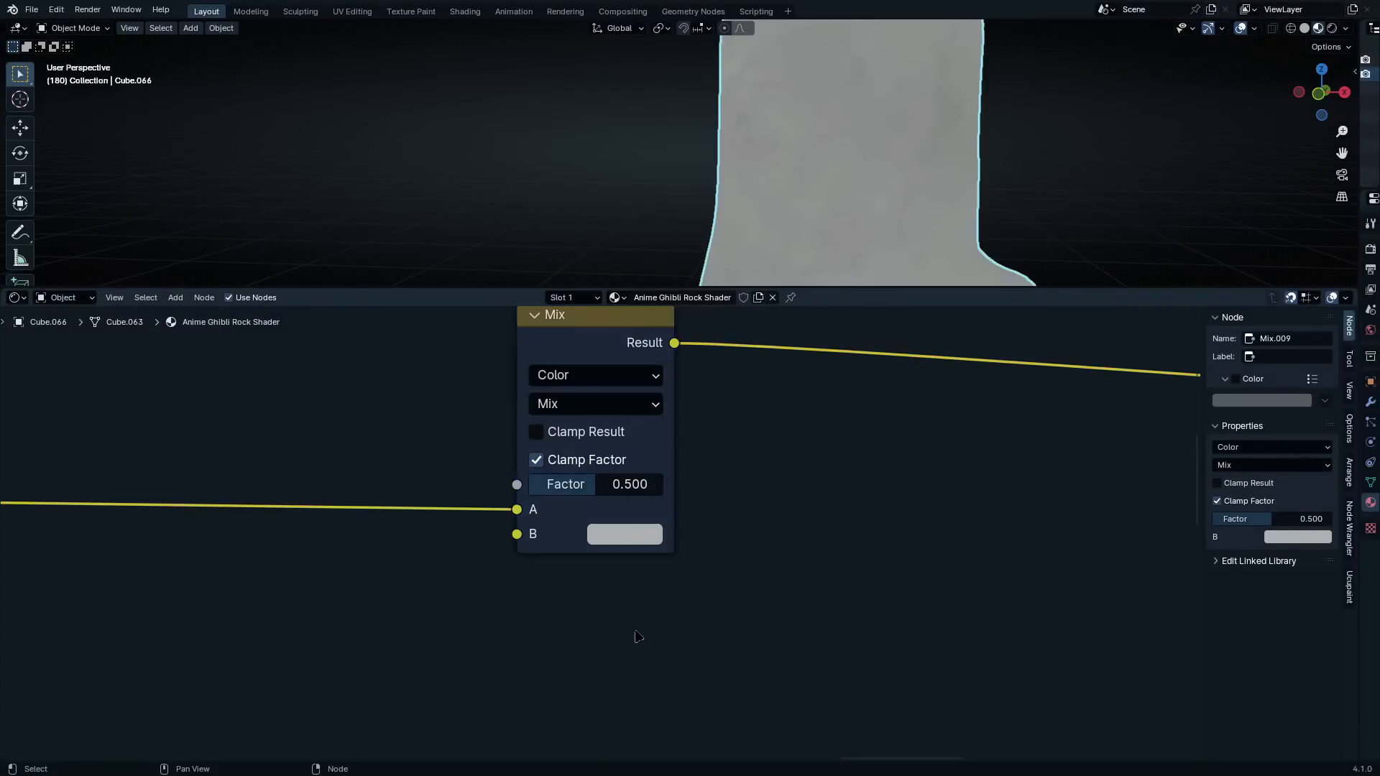
Add a Noise Texture below the new Mix node, with its Fac output feeding the Mix Factor
scroll(628, 604, down, 3)
scroll(622, 565, up, 2)
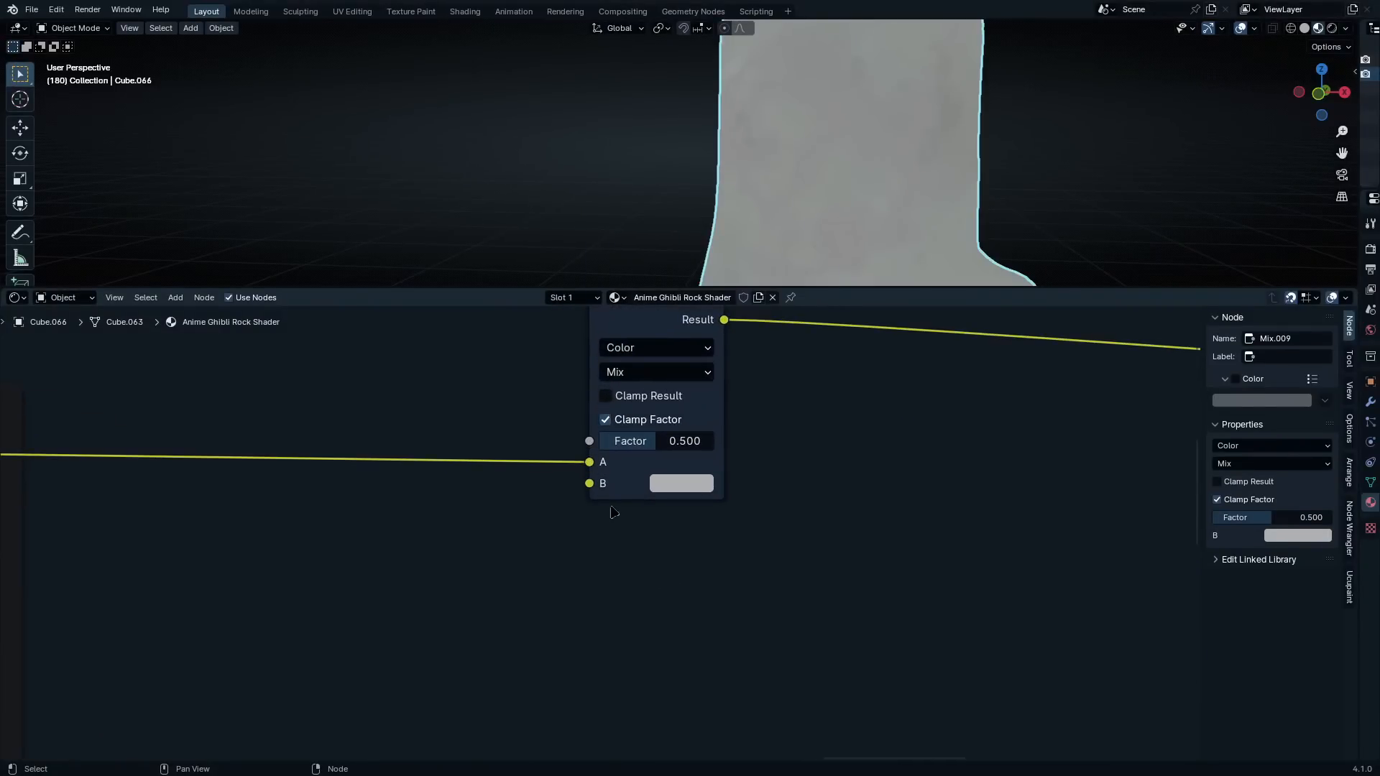
scroll(609, 508, up, 2)
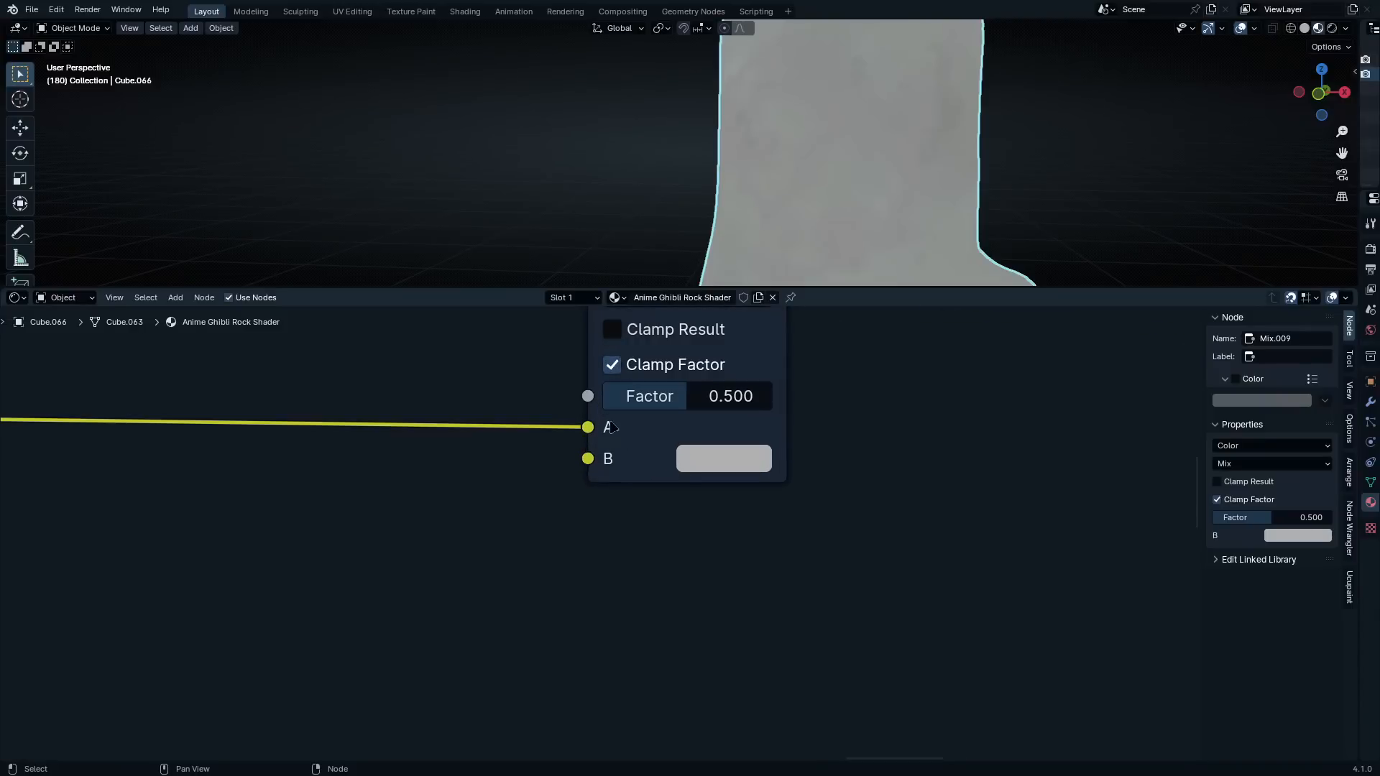
drag(588, 396, 589, 594)
text(nois)
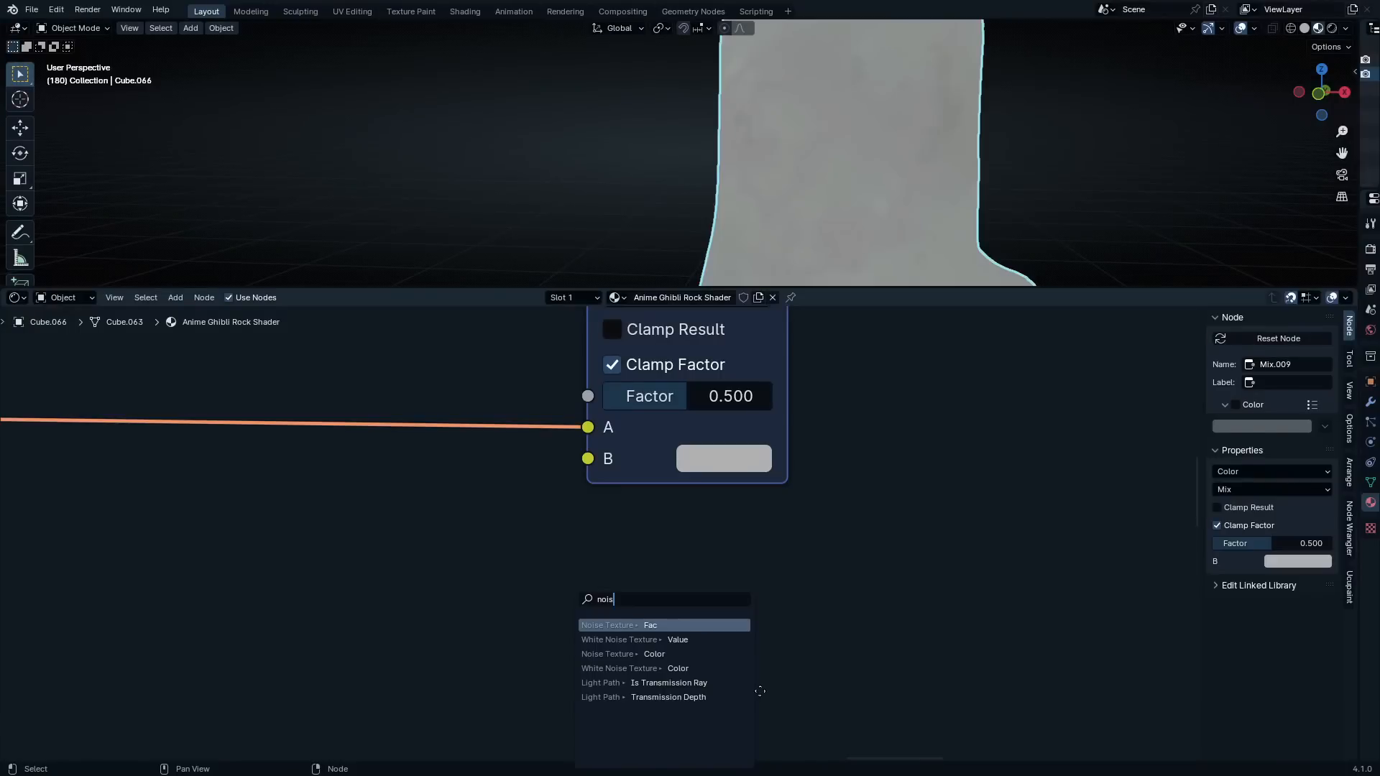
key(Return)
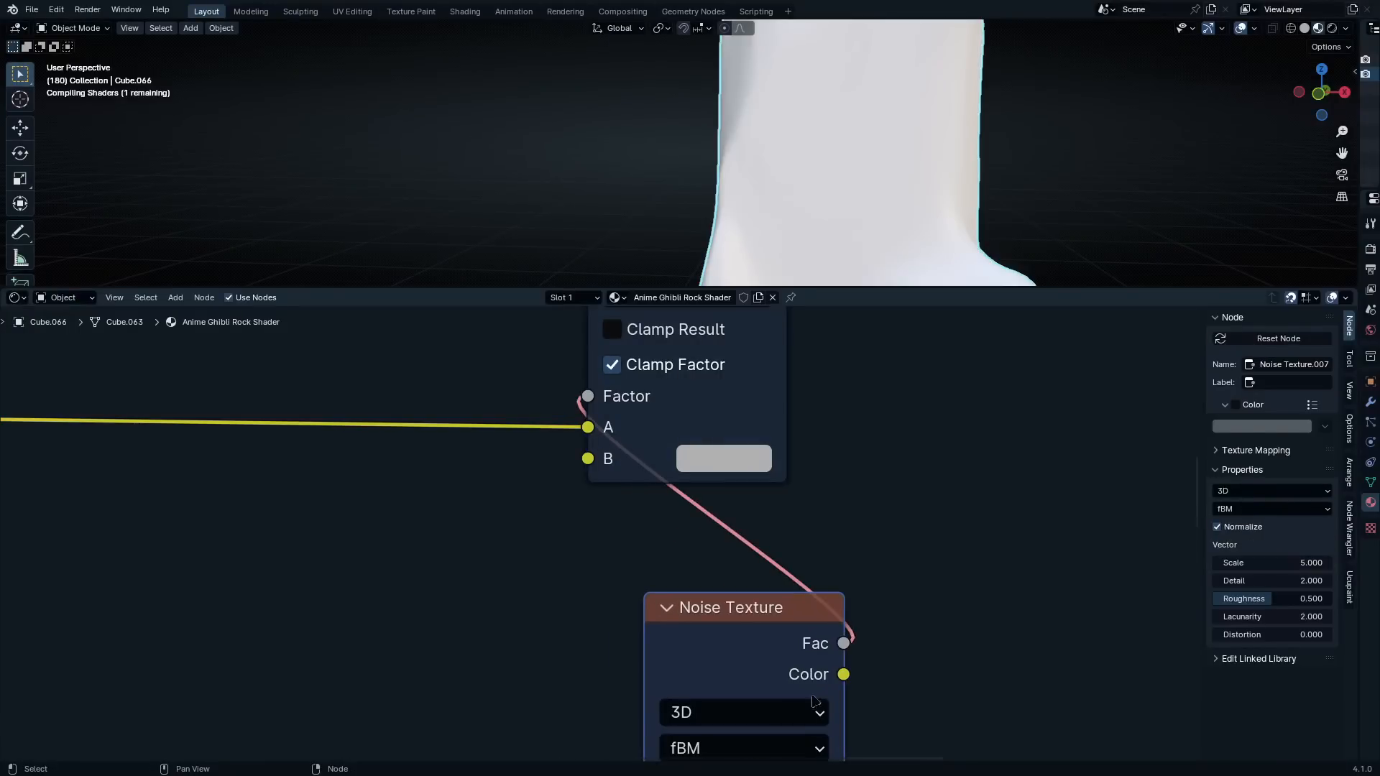
scroll(769, 647, down, 3)
middle_drag(769, 647, 817, 478)
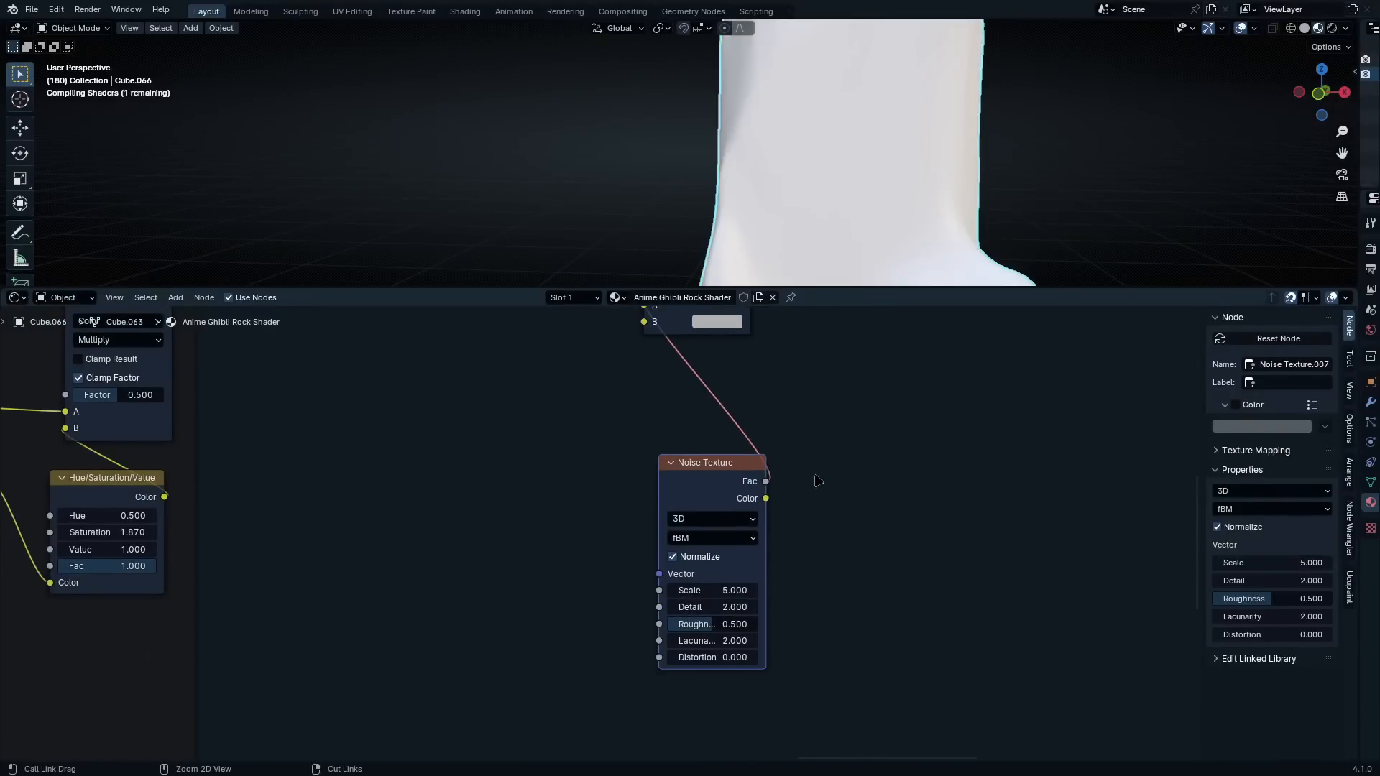
Add Texture Coordinate and Mapping nodes to the new Noise Texture, using Object coordinates for the Mapping vector
key(ctrl+t)
scroll(588, 520, up, 2)
drag(438, 576, 485, 556)
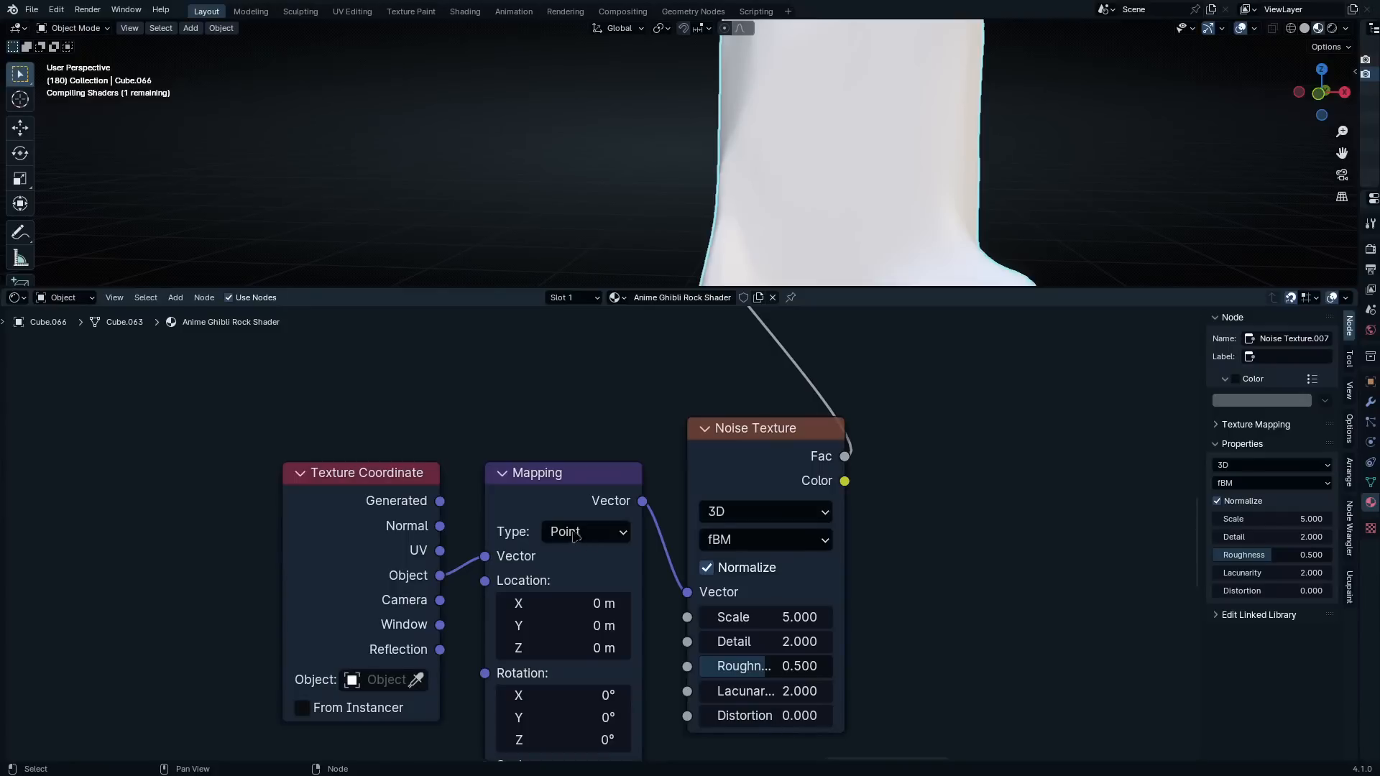
Add a Geometry node near the new Texture Coordinate node and connect its Position output to the Mapping Location
scroll(551, 512, down, 3)
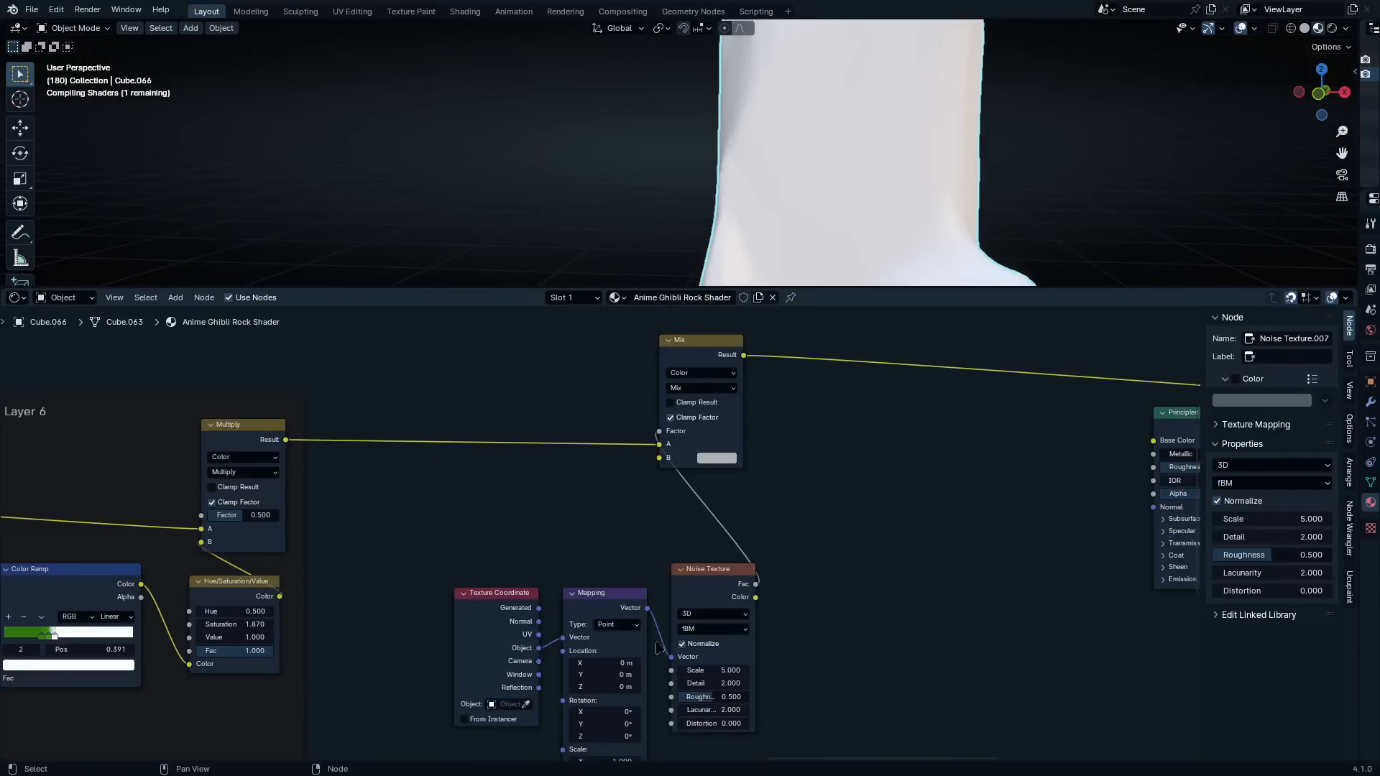
scroll(559, 575, down, 3)
scroll(557, 568, up, 4)
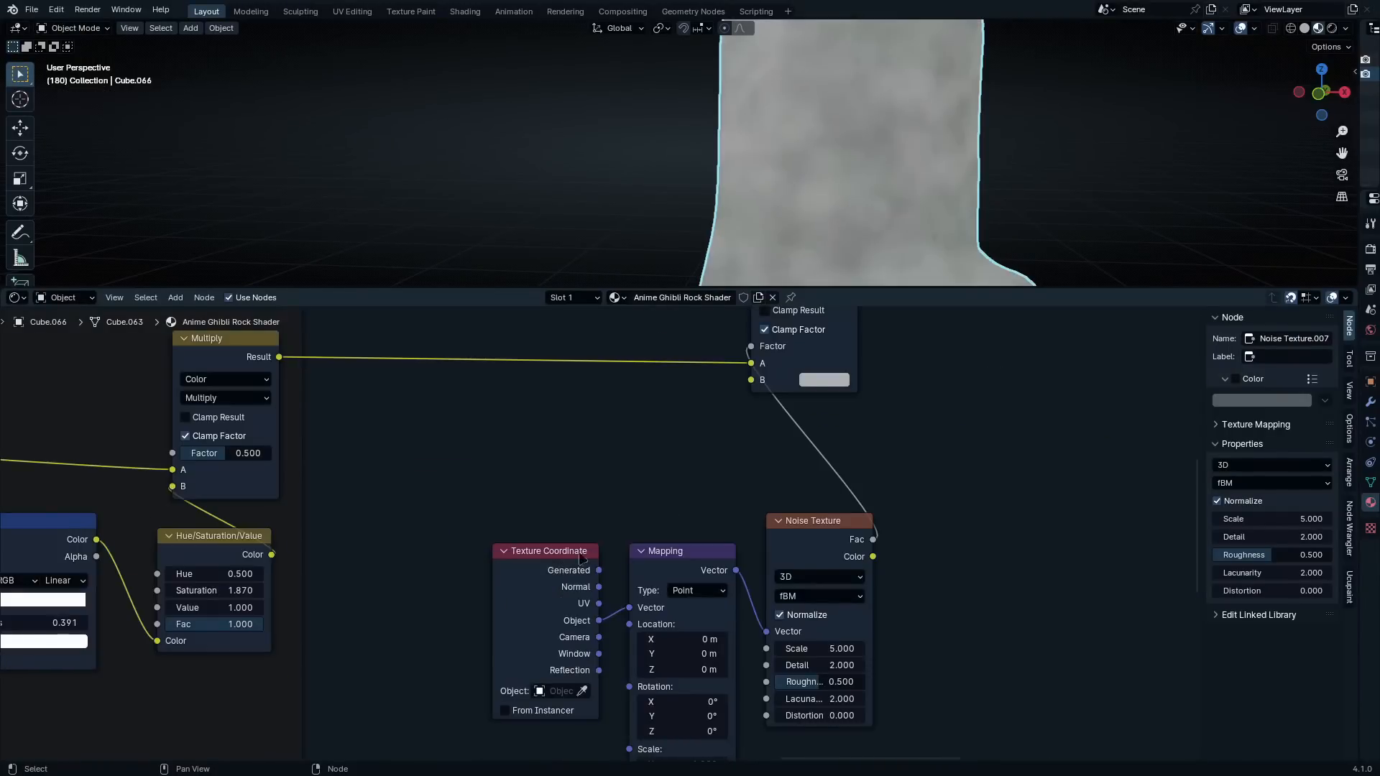
scroll(583, 561, up, 1)
key(shift+a)
text(geometry)
key(Return)
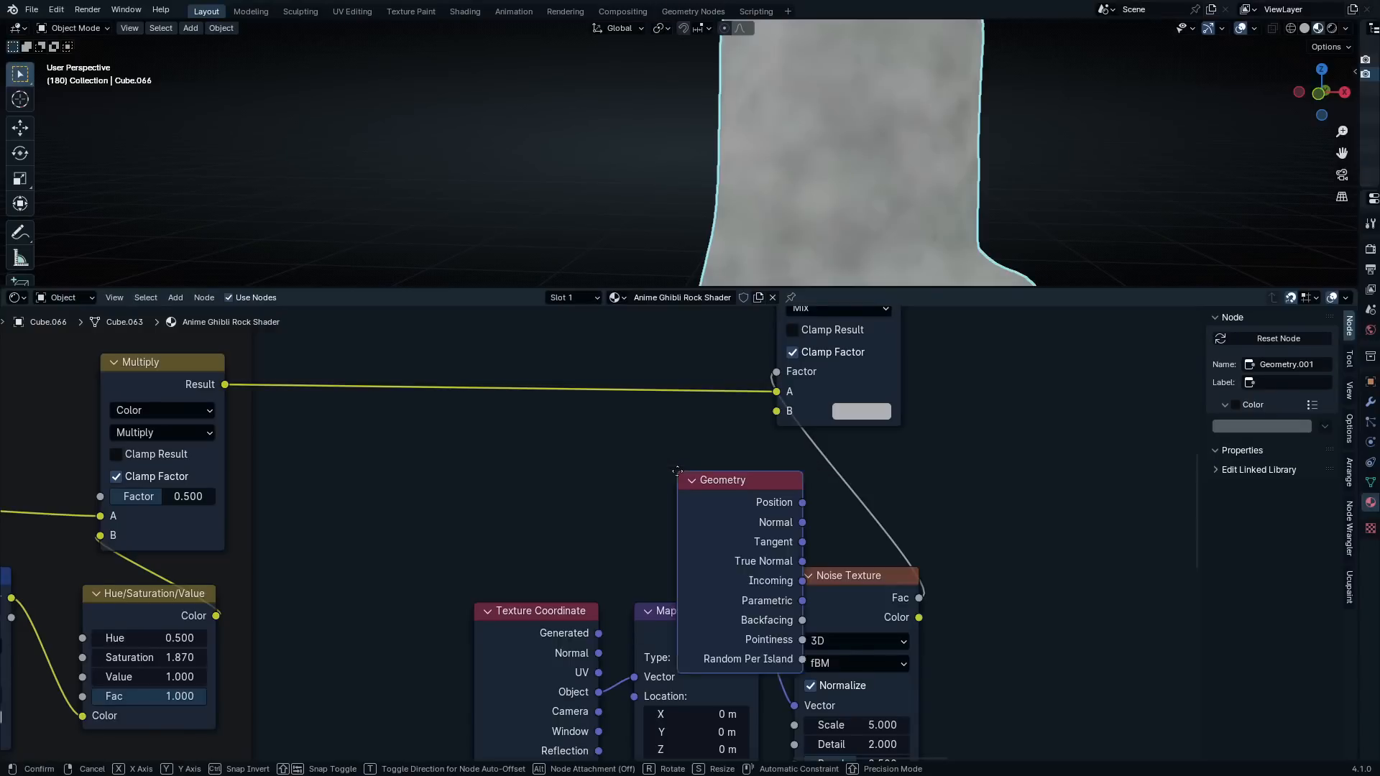
click(447, 429)
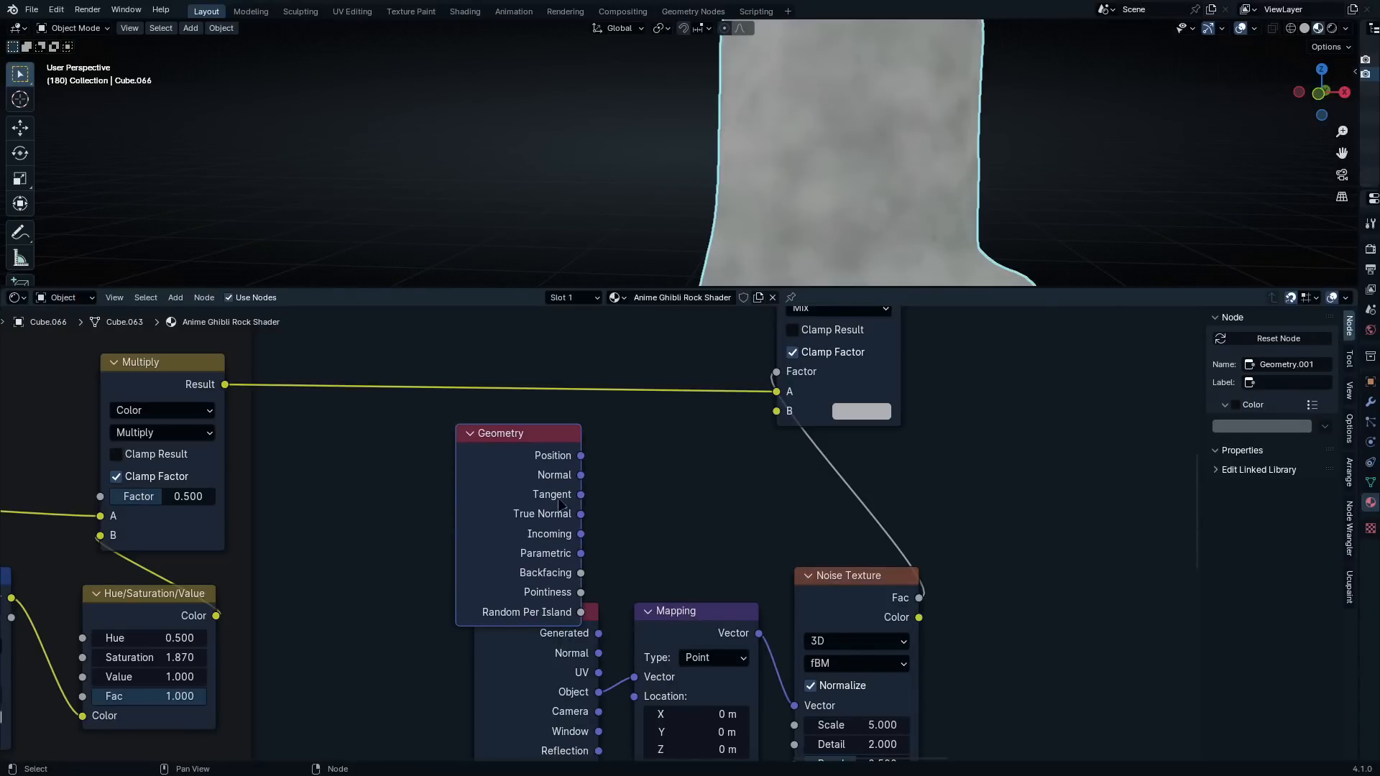
drag(580, 457, 635, 696)
Hide the new Geometry node's unused outputs and place it directly above the Texture Coordinate node
scroll(411, 526, down, 9)
scroll(374, 527, up, 1)
middle_drag(373, 528, 917, 479)
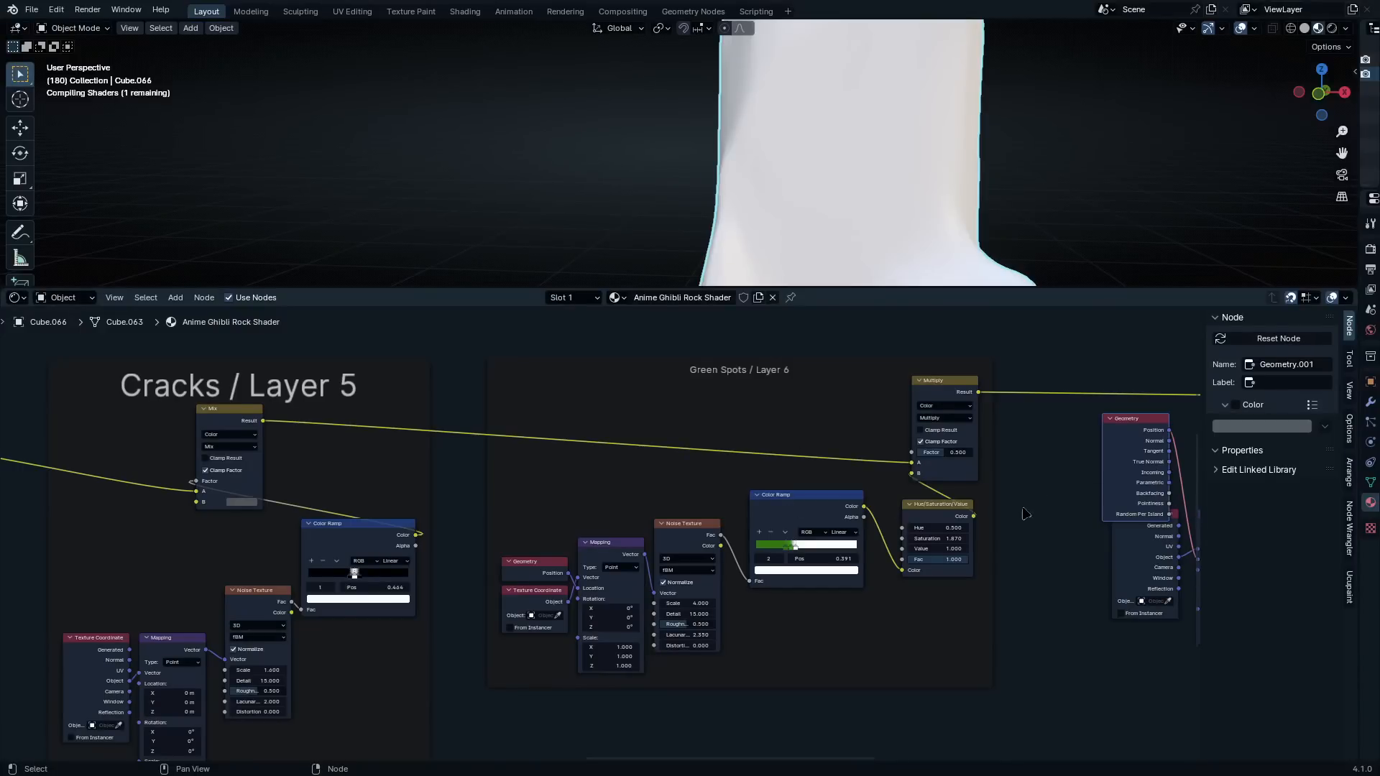
key(KP_Decimal)
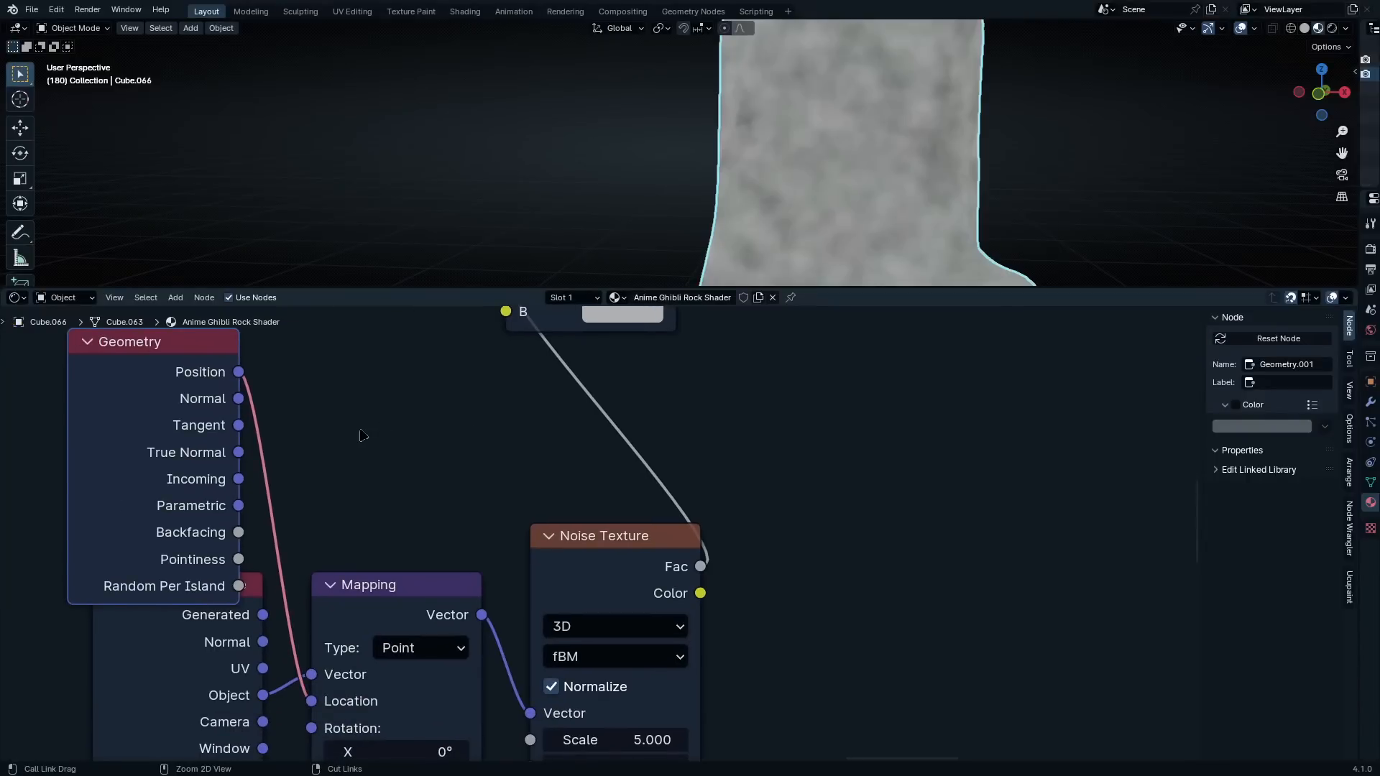
key(ctrl+h)
middle_drag(204, 474, 264, 502)
drag(237, 404, 262, 574)
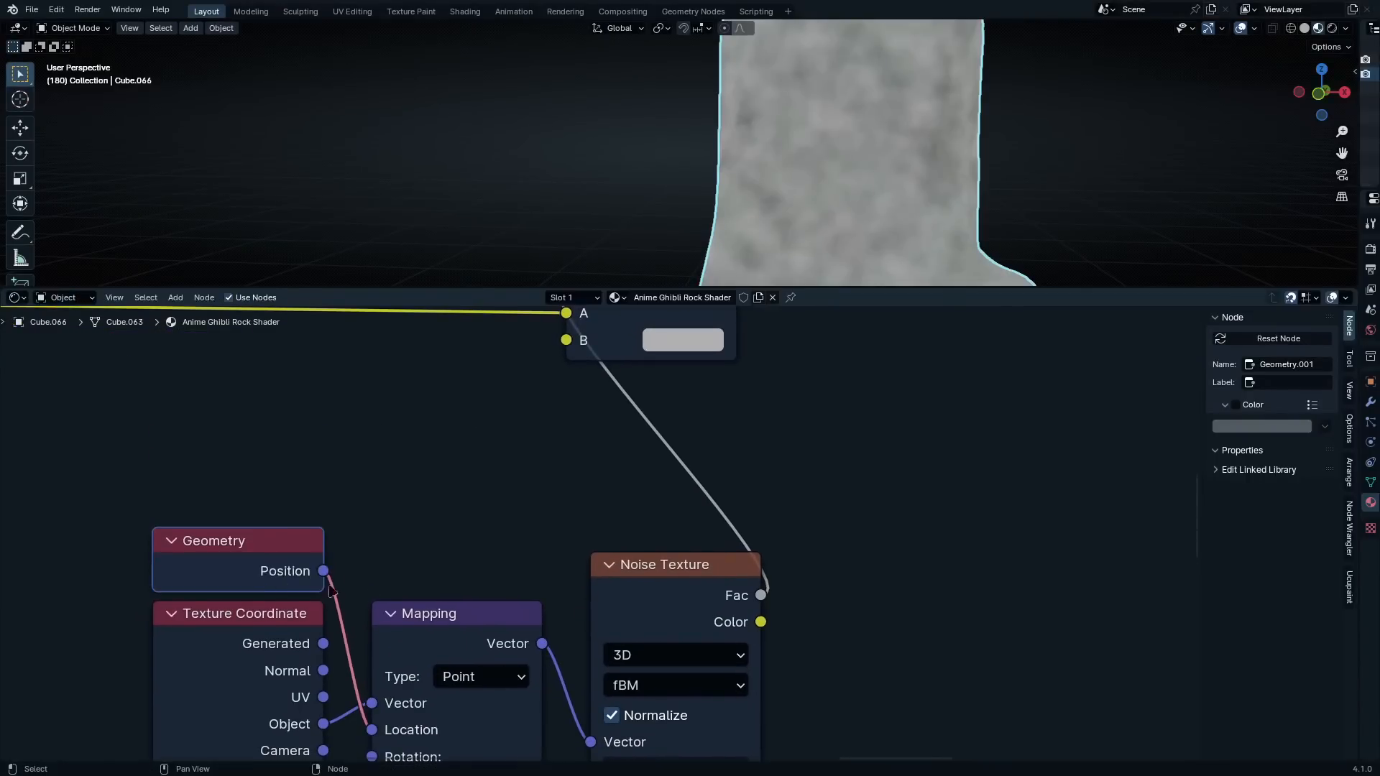
Insert a Color Ramp between the new Noise Texture's Fac output and the Mix Factor
scroll(436, 642, down, 4)
middle_drag(436, 641, 360, 509)
key(q)
click(576, 469)
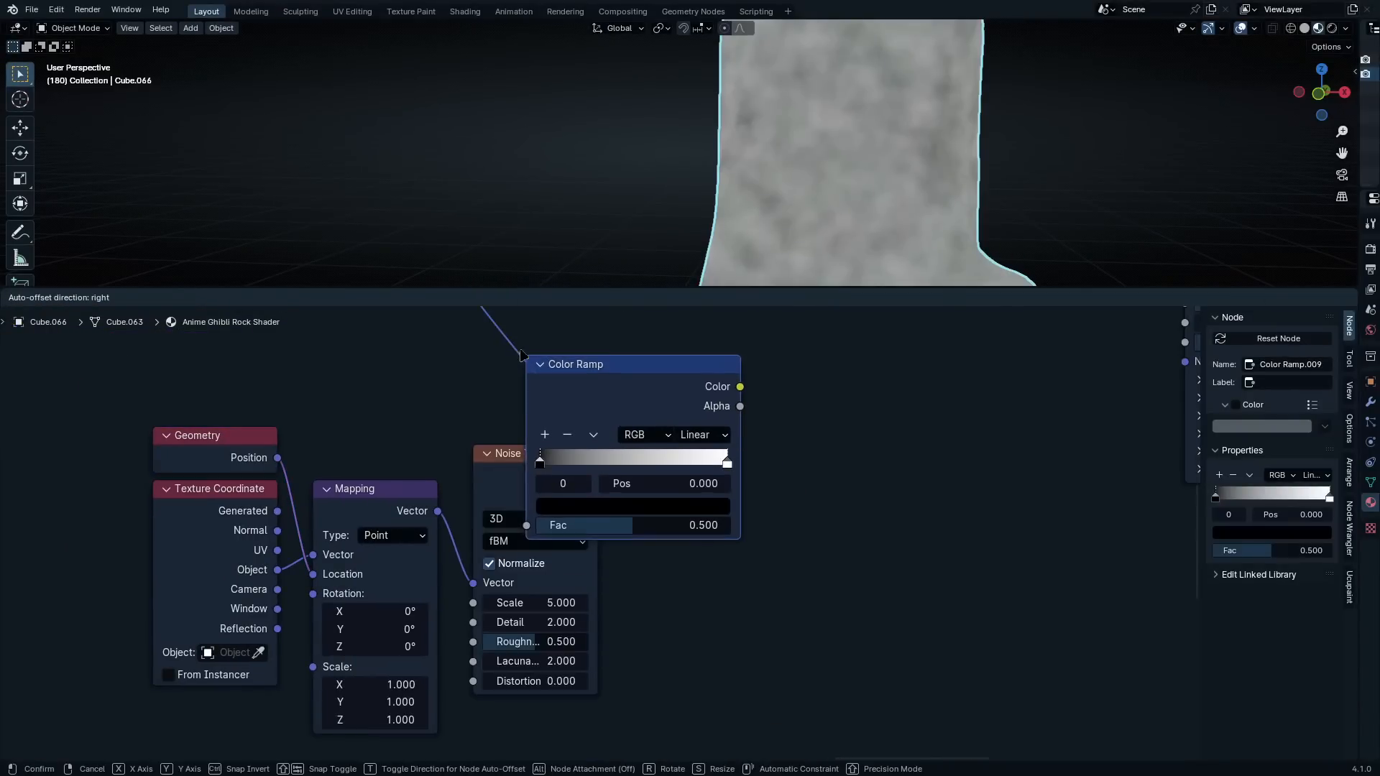
click(550, 360)
Set the new Noise Texture's Scale to 7
scroll(597, 516, up, 1)
scroll(590, 661, up, 2)
double_click(524, 625)
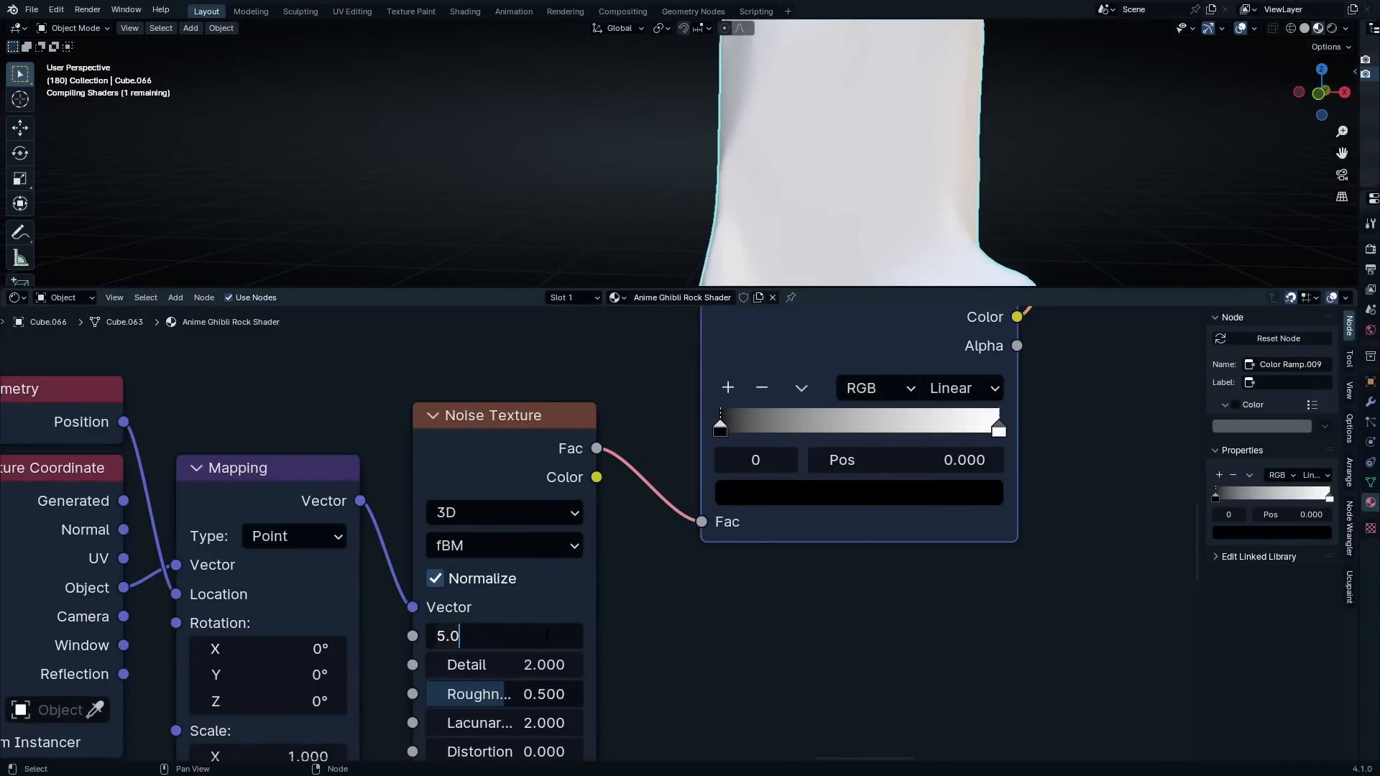
key(BackSpace)
key(BackSpace)
key(BackSpace)
text(7)
key(Return)
Set the new Noise Texture's Detail to 4
scroll(642, 508, down, 1)
scroll(599, 538, up, 3)
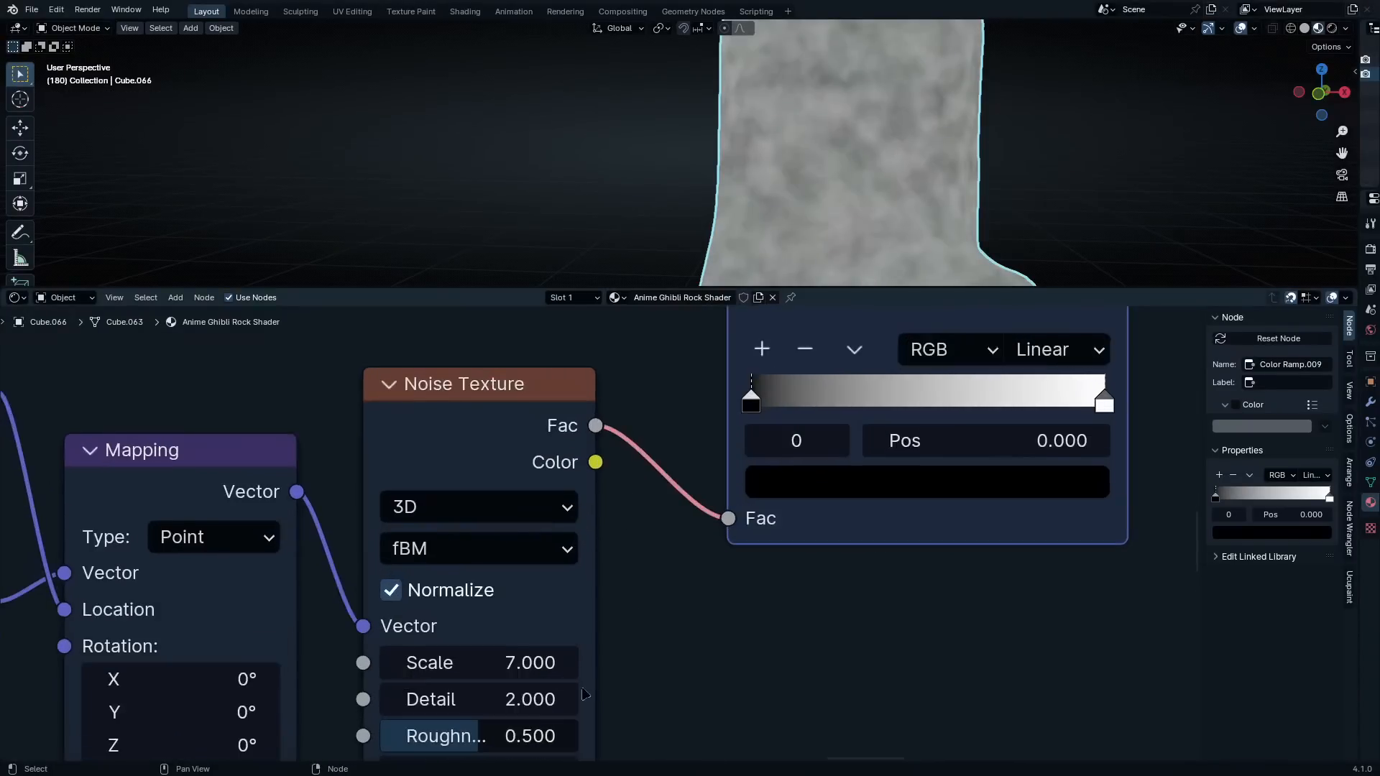
middle_drag(584, 695, 600, 564)
shift+drag(508, 575, 511, 575)
click(538, 573)
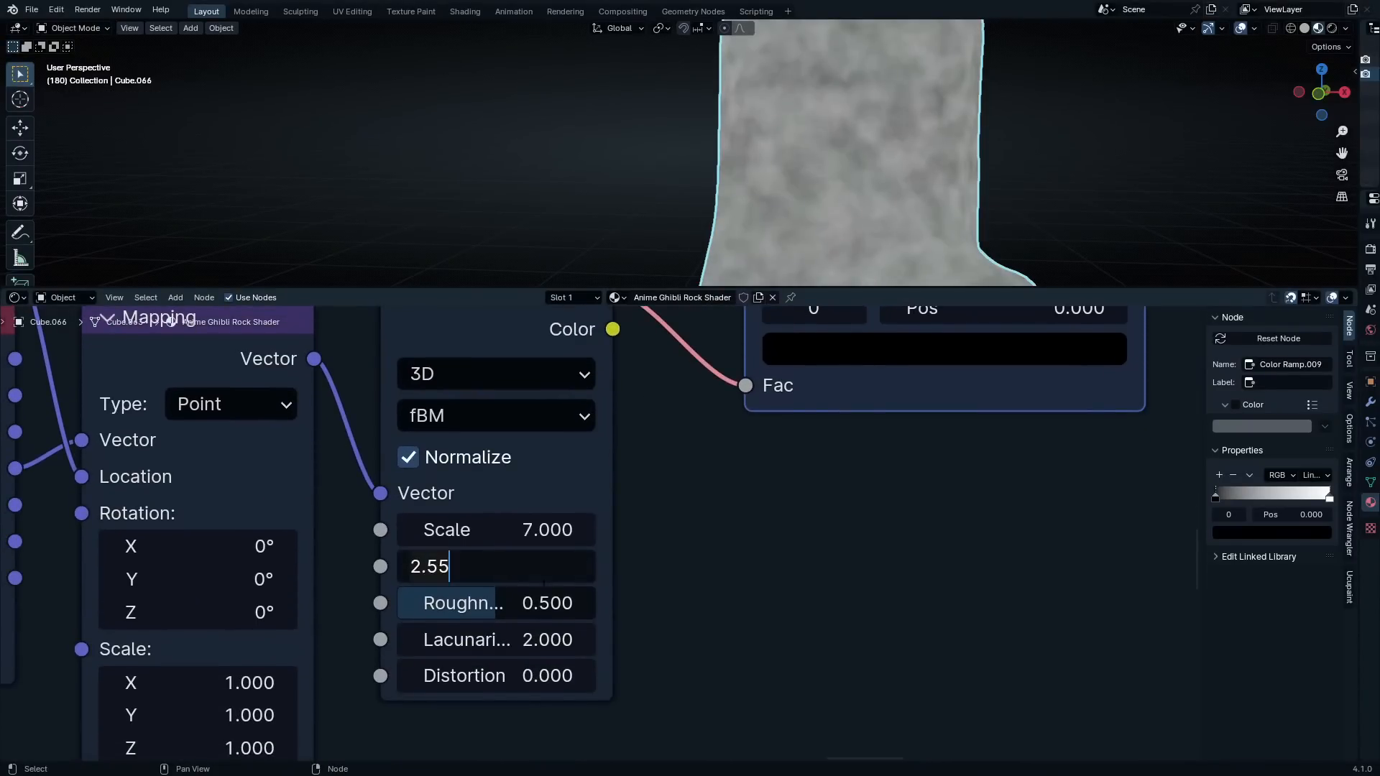
text(4)
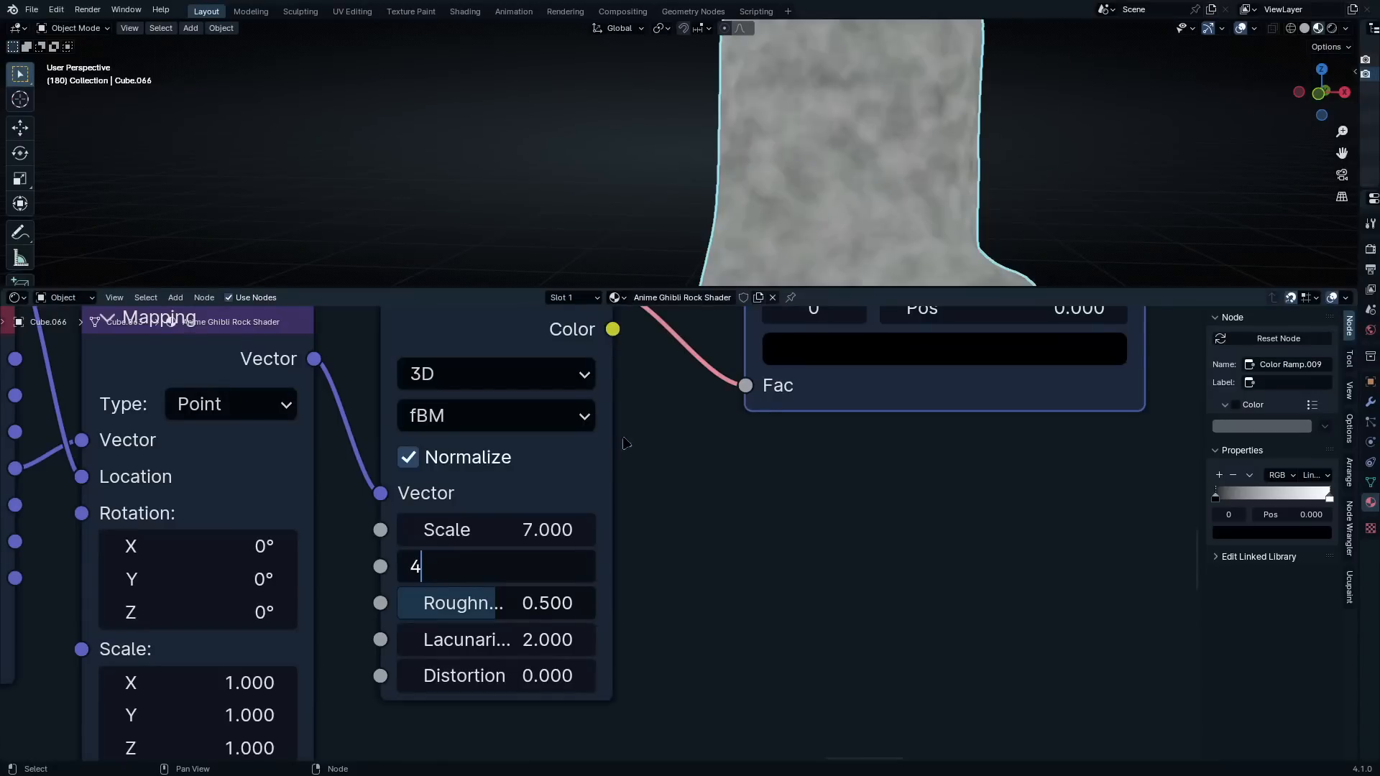
key(Return)
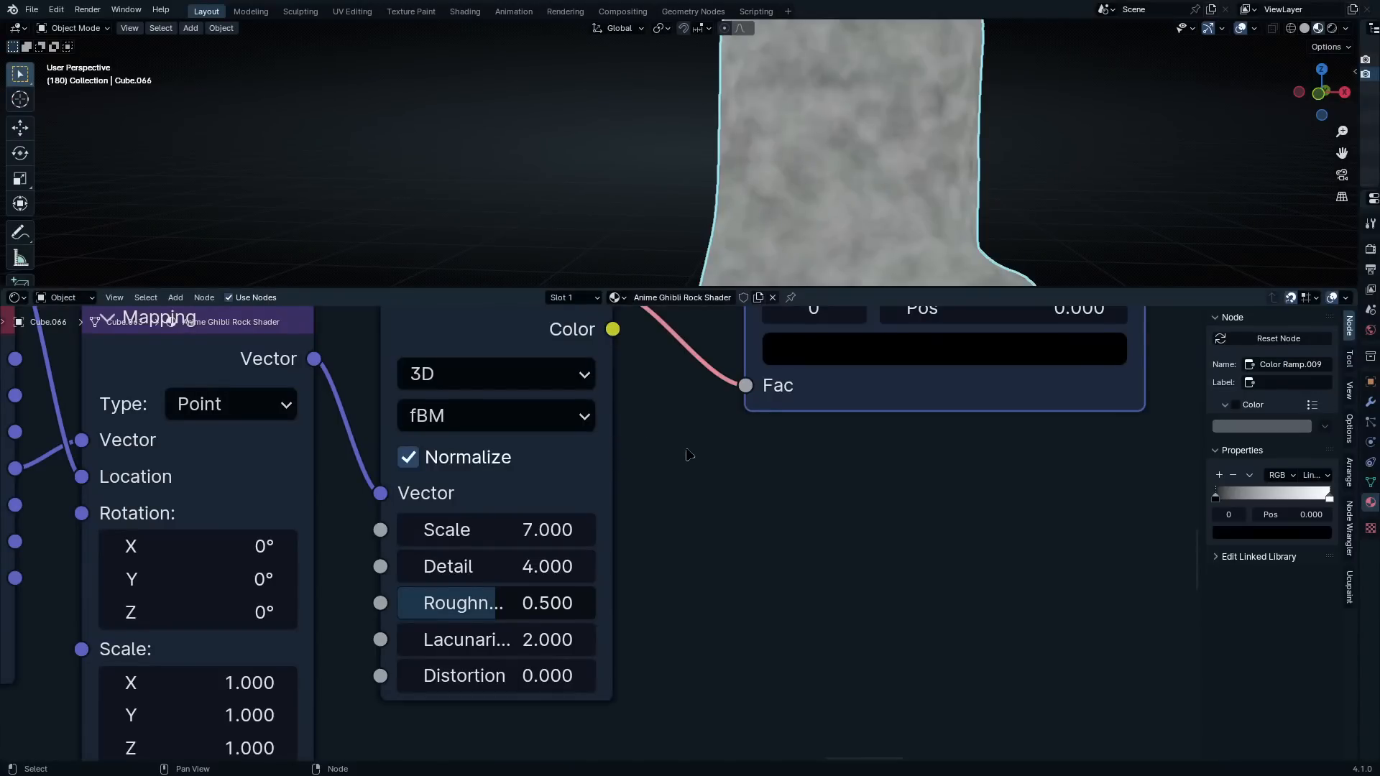
Move the new Color Ramp's black stop to 0.595 and bring its white stop inward, just beyond the black one
scroll(671, 511, down, 4)
middle_drag(671, 511, 505, 683)
scroll(600, 532, up, 4)
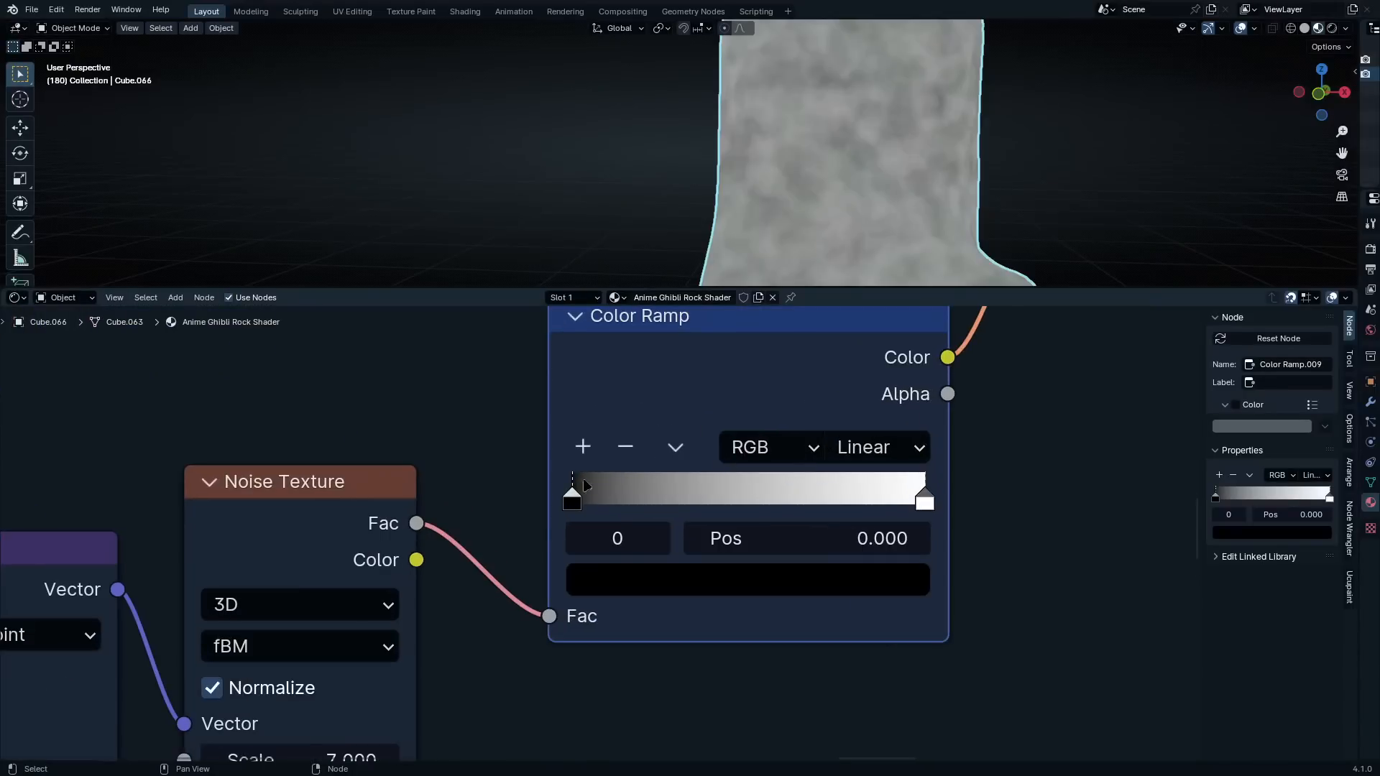
drag(572, 488, 734, 496)
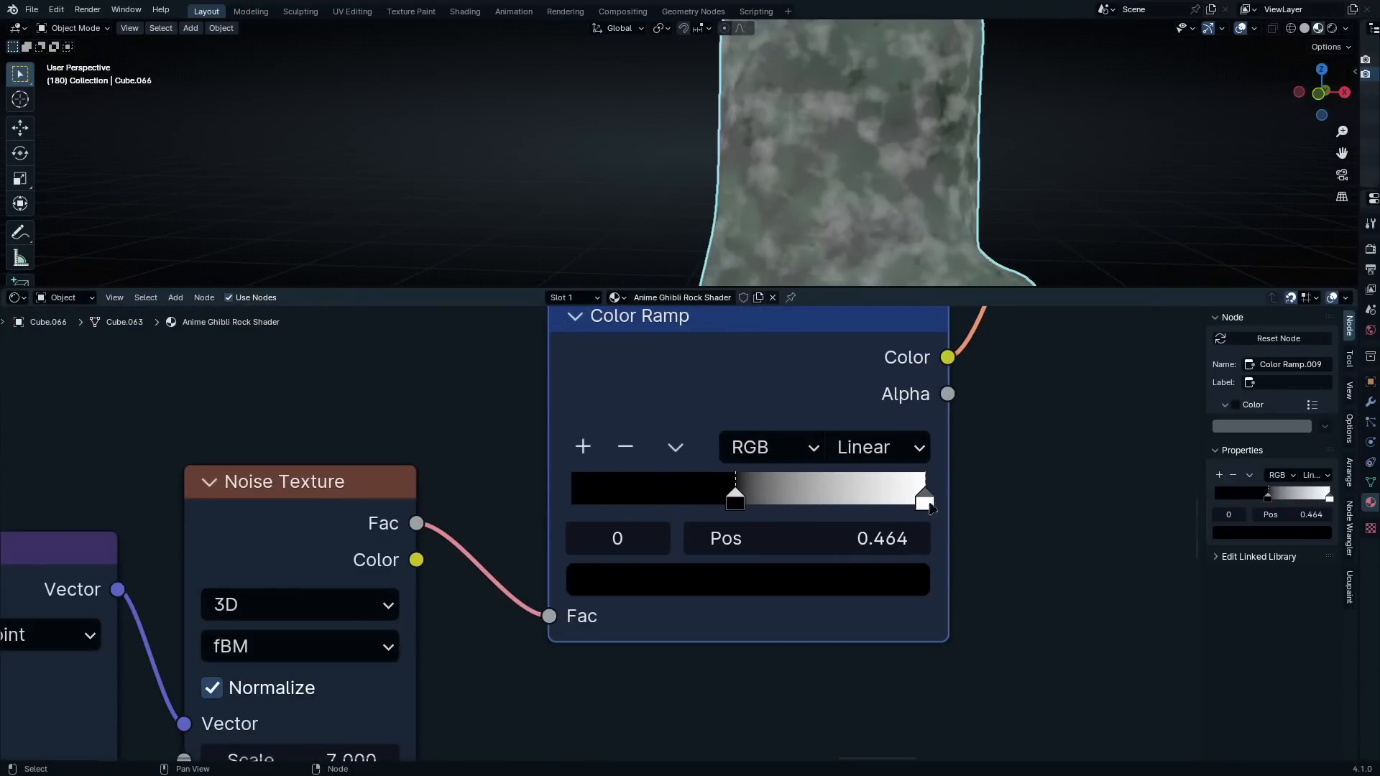
drag(925, 499, 772, 497)
mouse_move(793, 497)
mouse_down()
mouse_move(832, 499)
mouse_move(782, 497)
mouse_up()
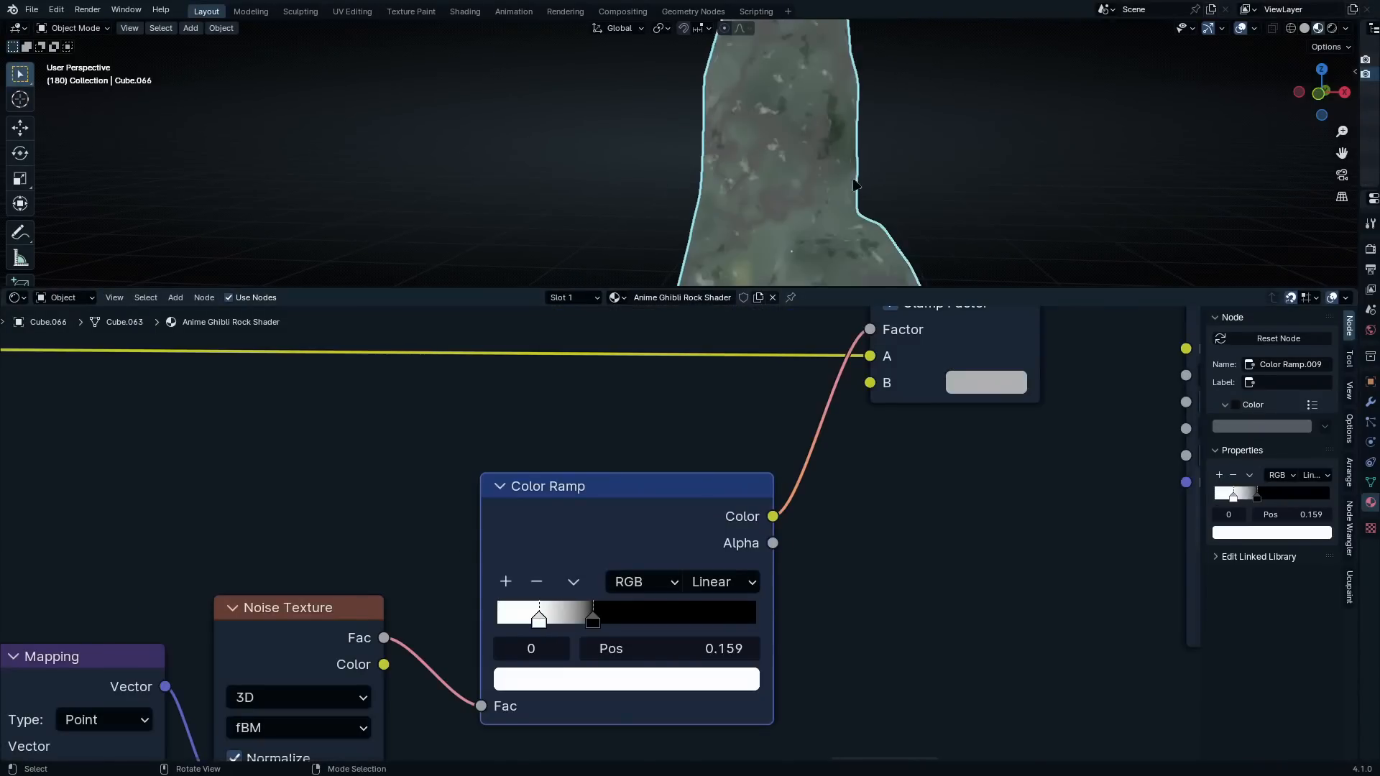
Darken the Color Ramp's white stop to light grey and check the softened spots around the rock
middle_drag(866, 162, 784, 183)
click(588, 681)
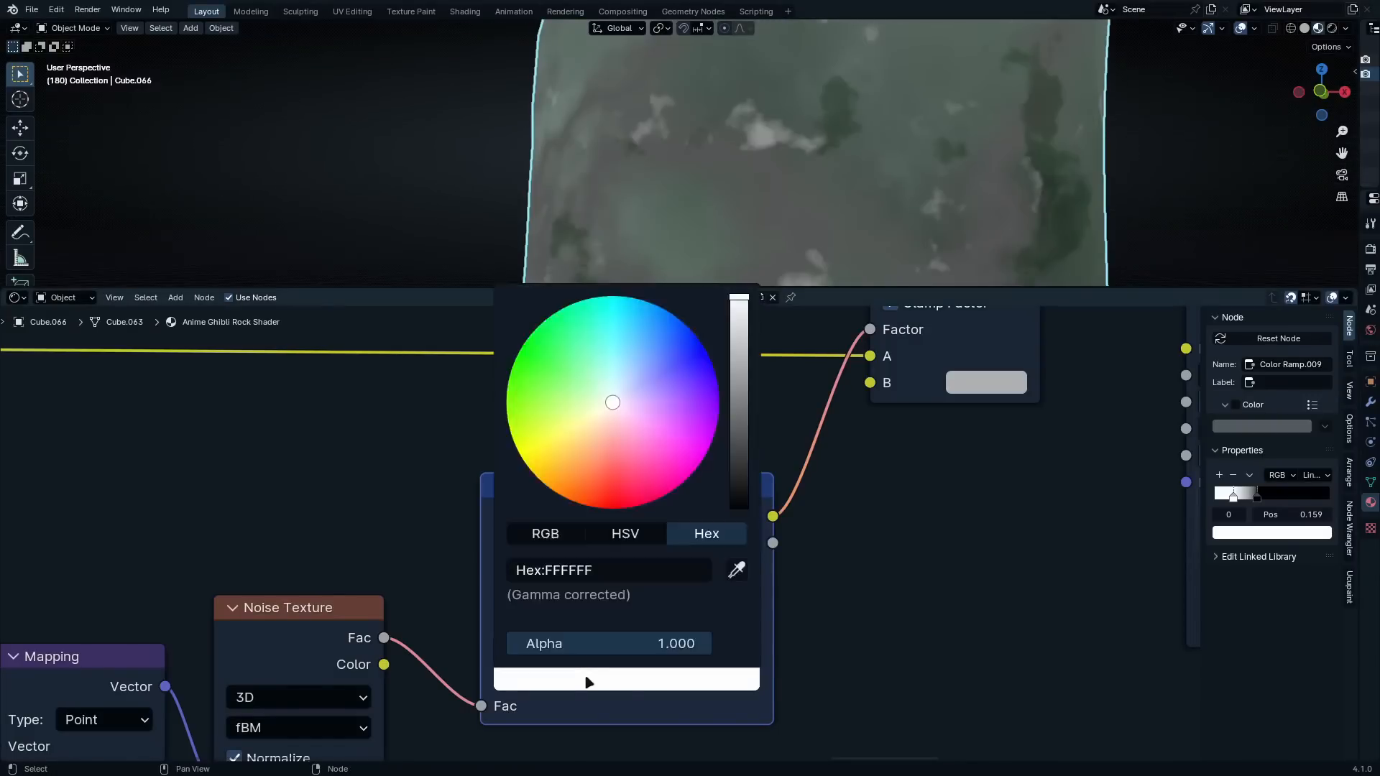
drag(738, 300, 739, 360)
scroll(738, 170, down, 3)
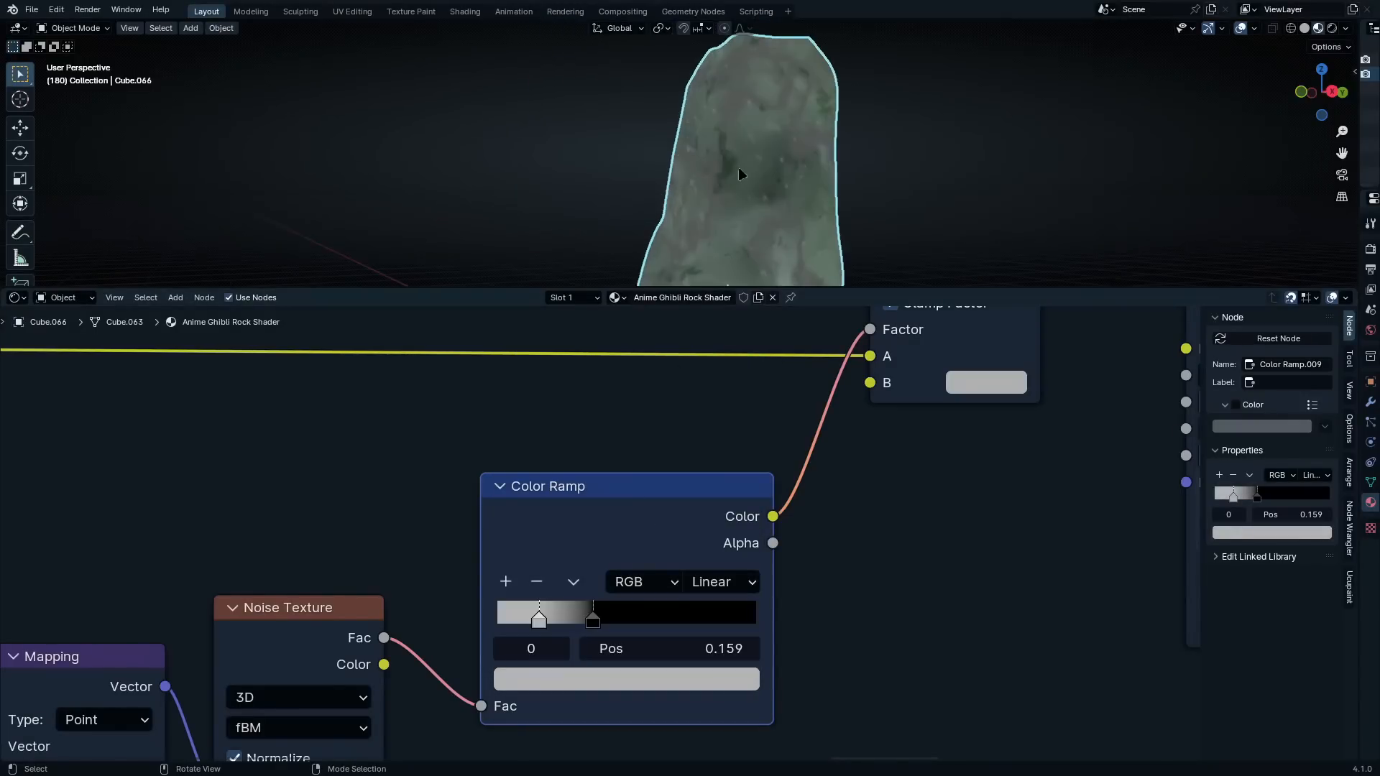
middle_drag(811, 222, 727, 259)
scroll(767, 188, up, 4)
middle_drag(771, 187, 952, 186)
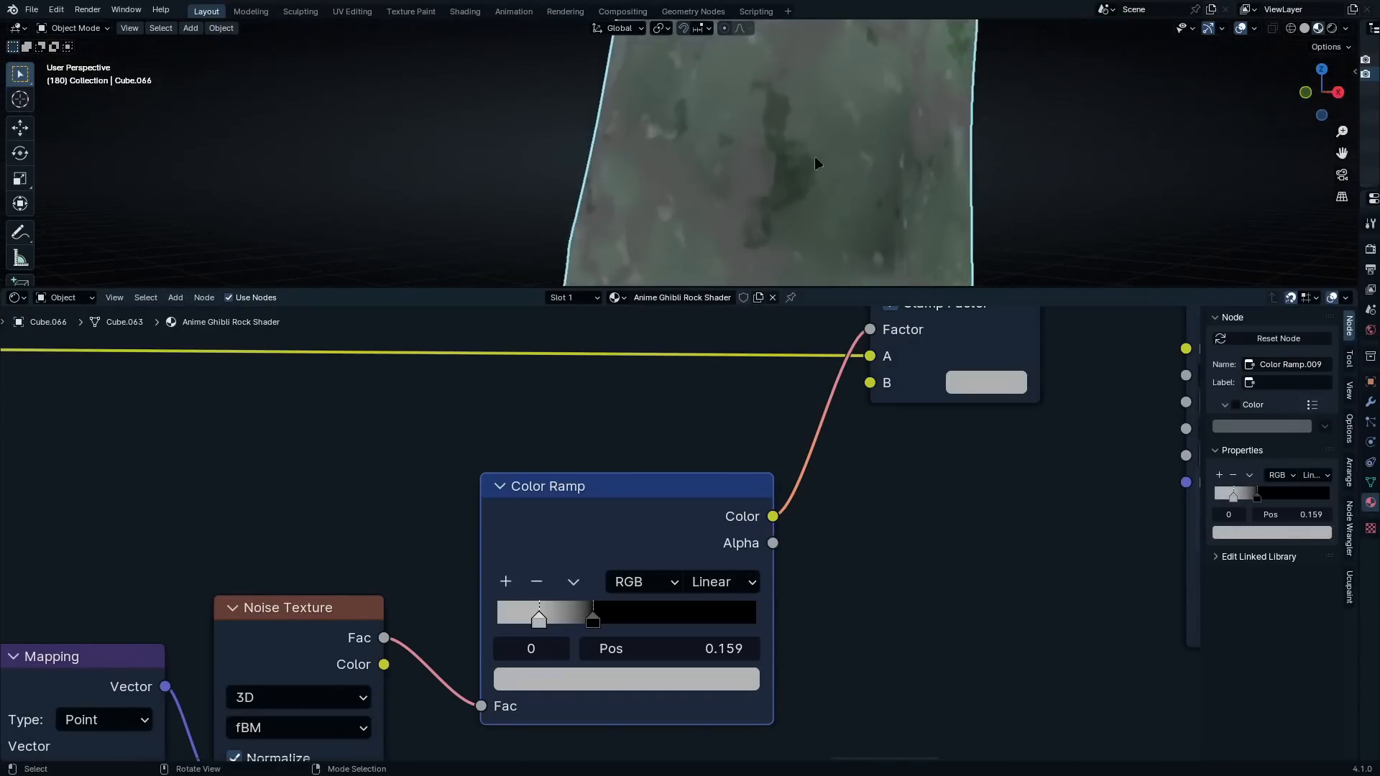
scroll(816, 164, down, 3)
mouse_move(816, 164)
middle_down()
mouse_move(760, 182)
mouse_move(872, 178)
mouse_move(826, 187)
middle_up()
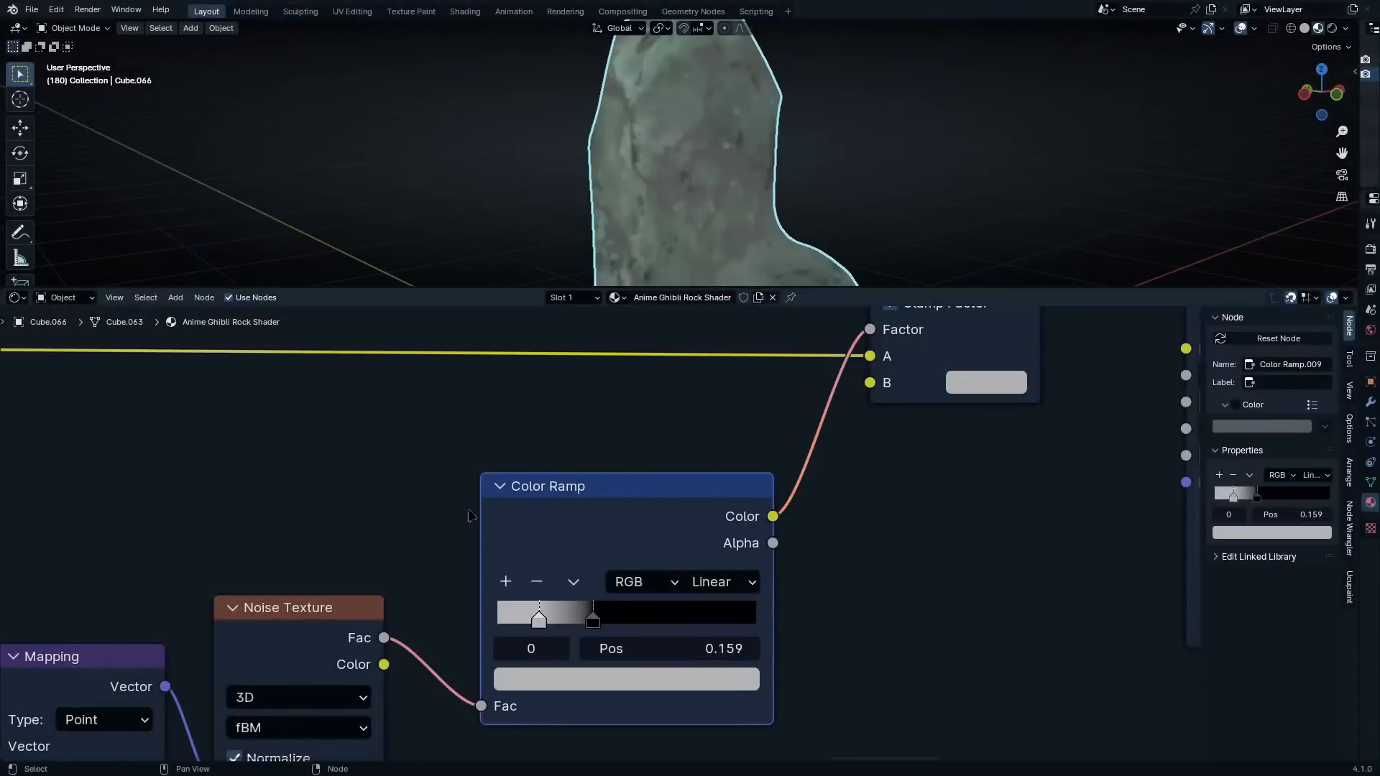
Hide the unused output sockets of the Texture Coordinate node feeding the new Noise Texture's Mapping
scroll(471, 516, down, 6)
middle_drag(328, 646, 593, 447)
scroll(593, 447, up, 3)
click(307, 434)
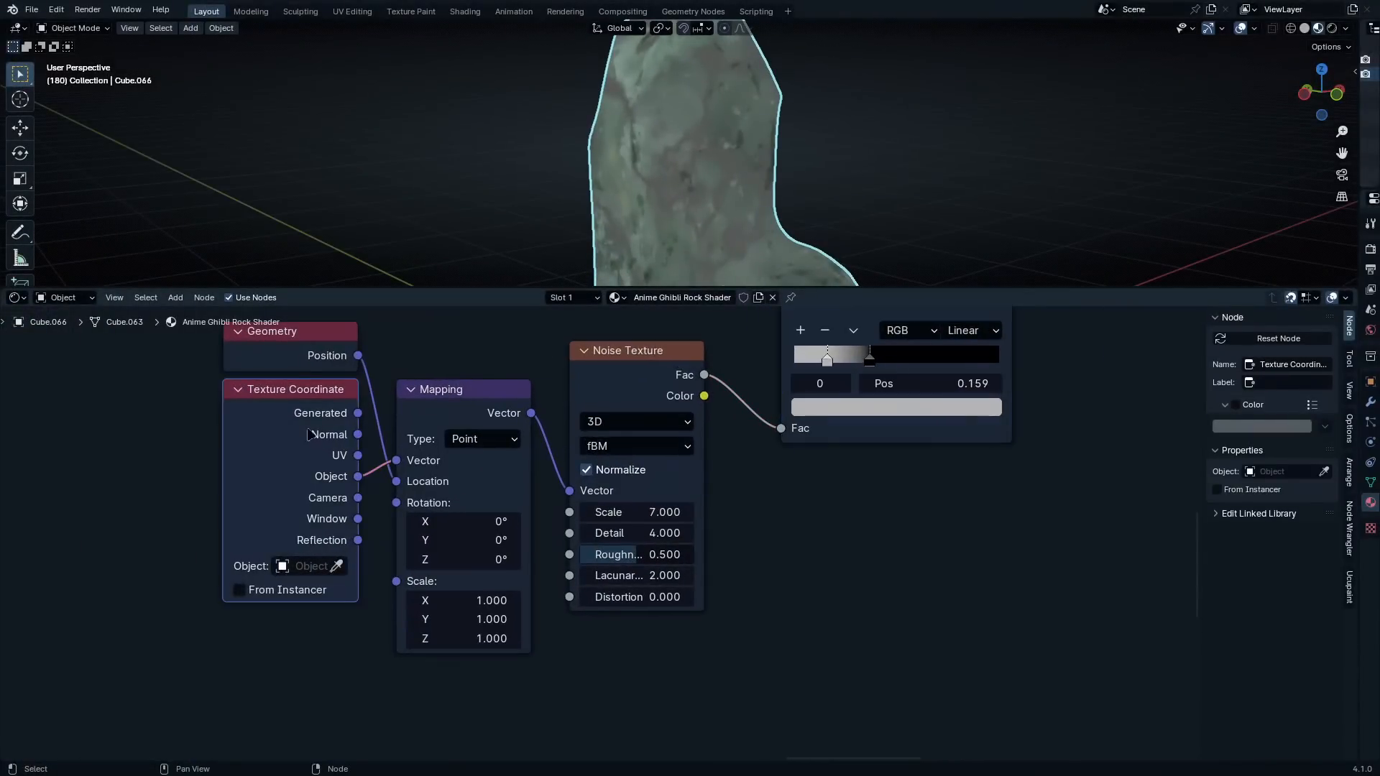
key(ctrl+h)
middle_drag(308, 434, 320, 537)
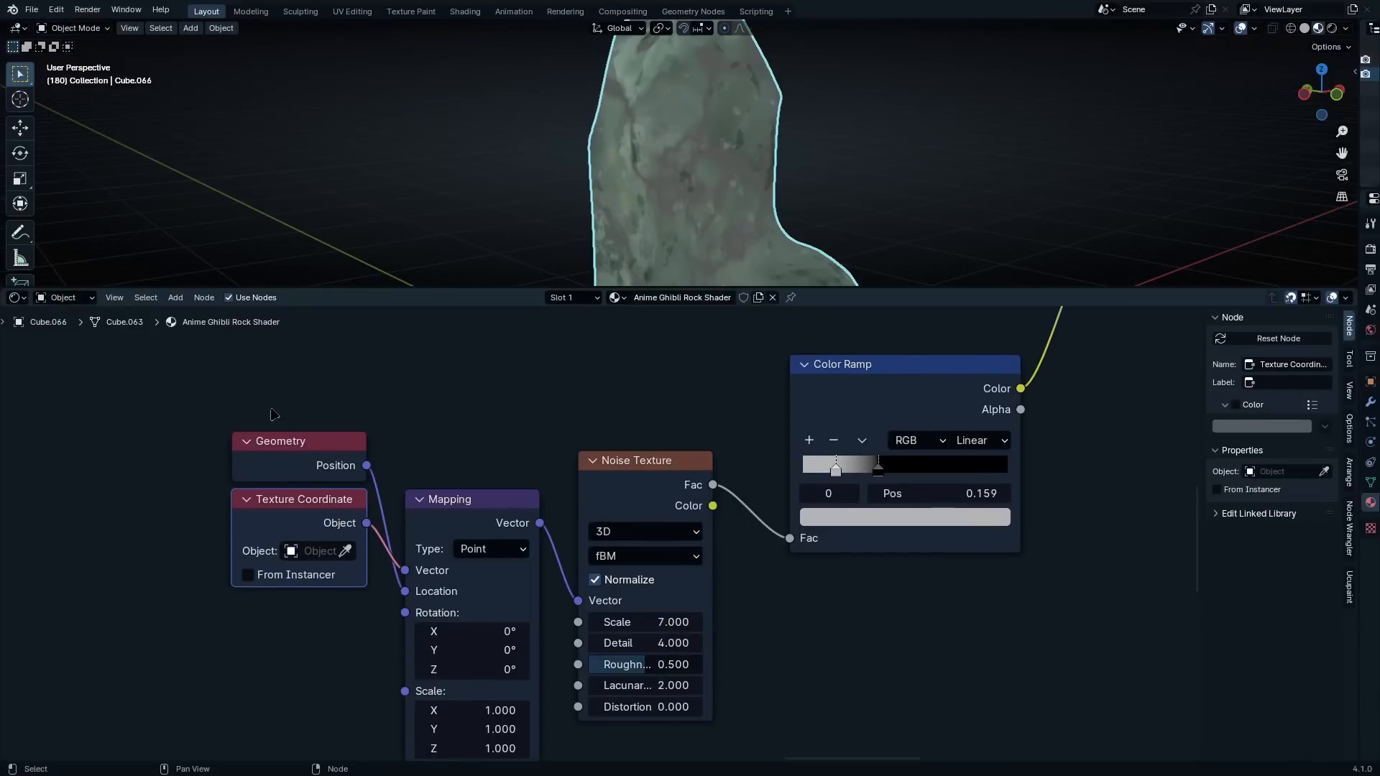
click(282, 440)
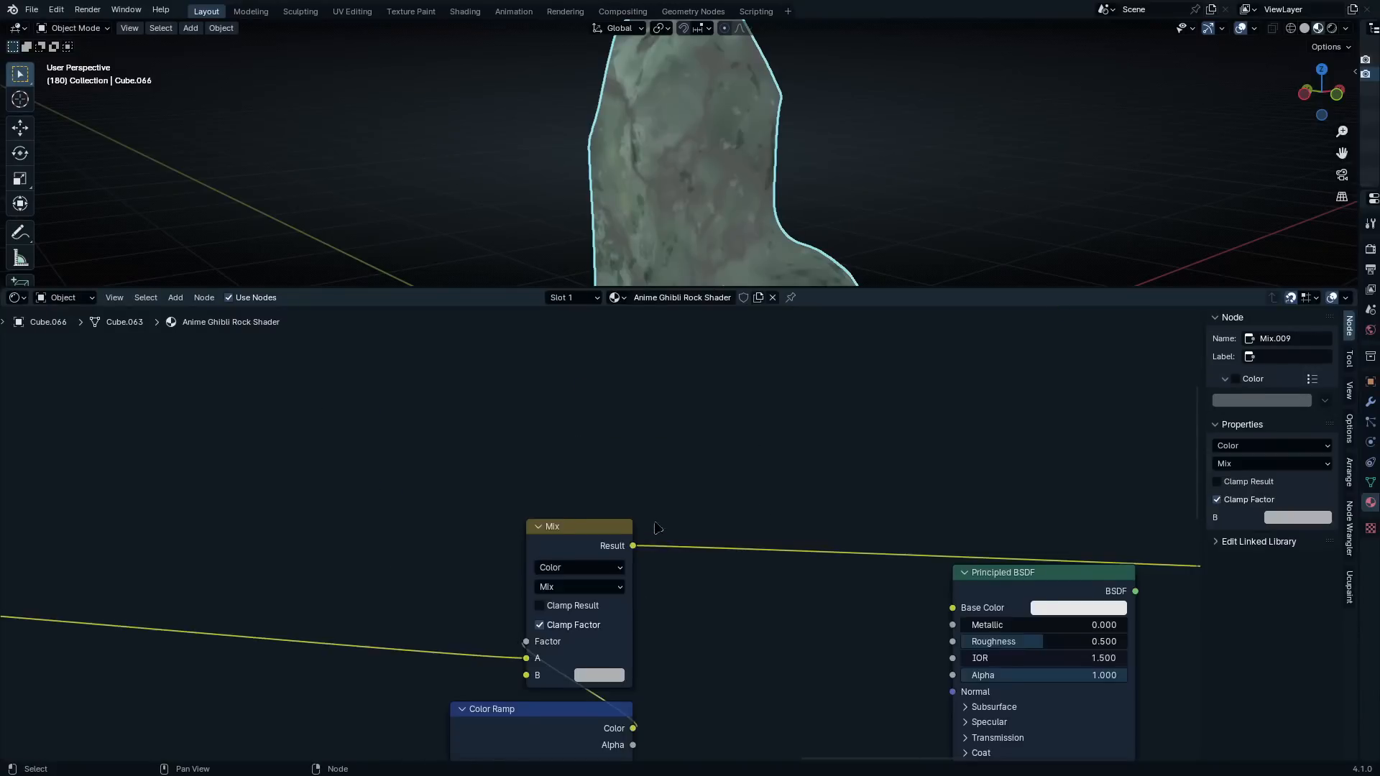
Duplicate the last Mix node and insert the copy after it, with the original's Result feeding input A
scroll(601, 533, down, 2)
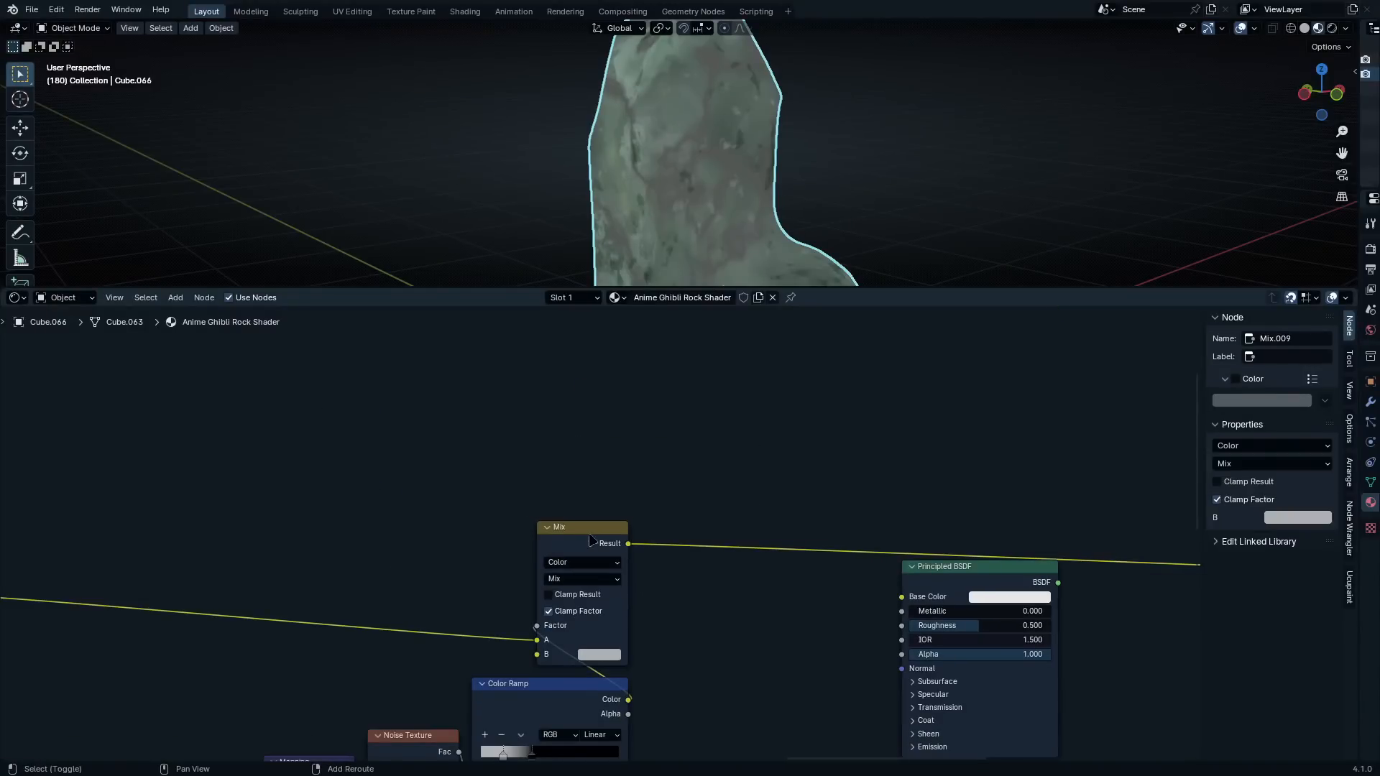
key(shift+d)
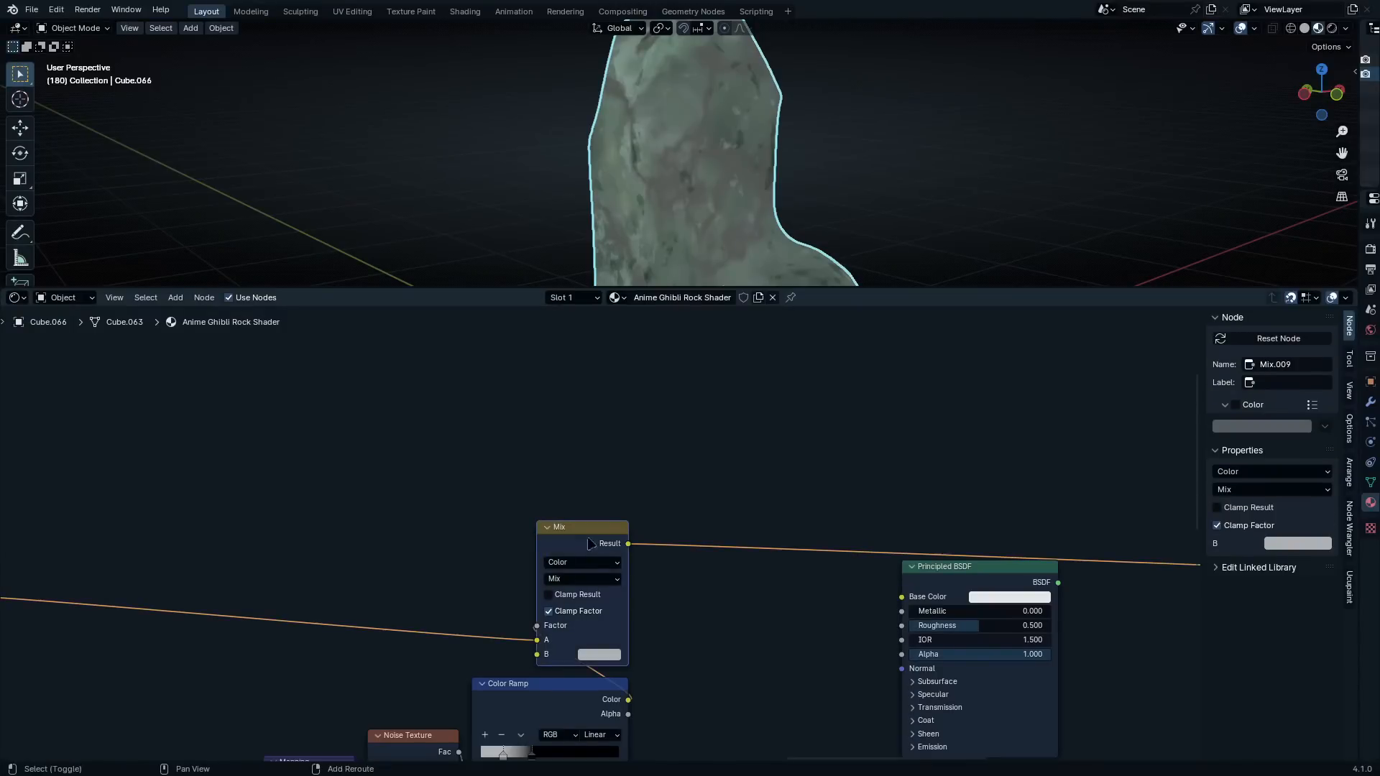
click(701, 494)
drag(697, 494, 661, 466)
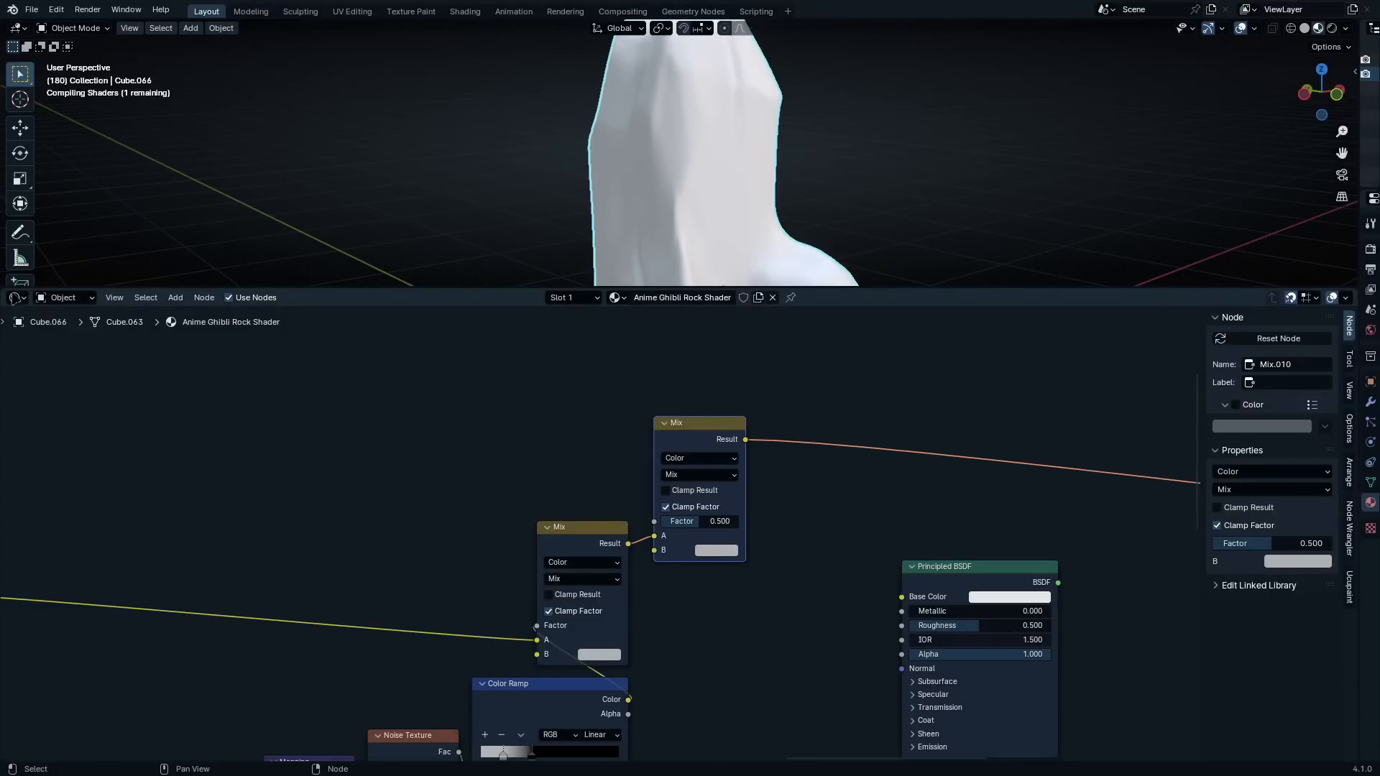
scroll(674, 545, up, 1)
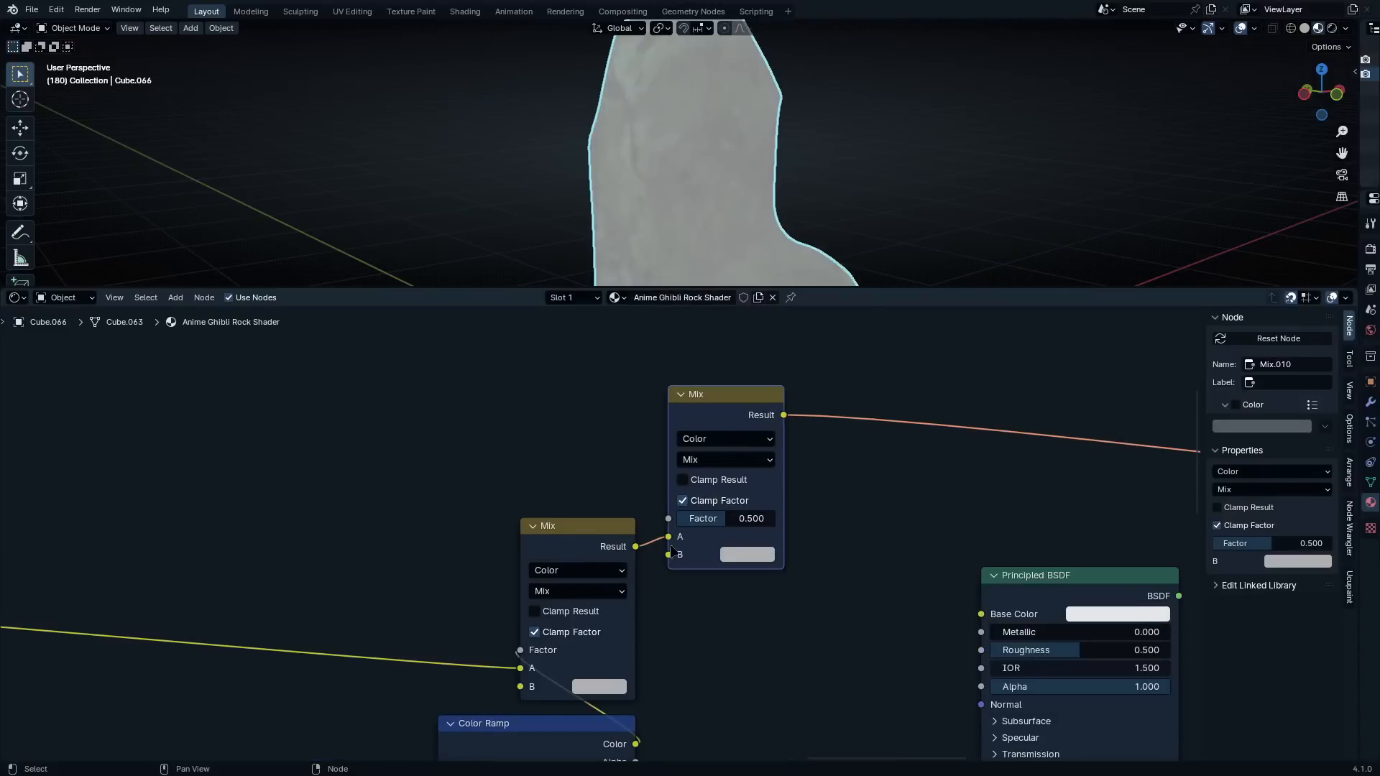
click(740, 623)
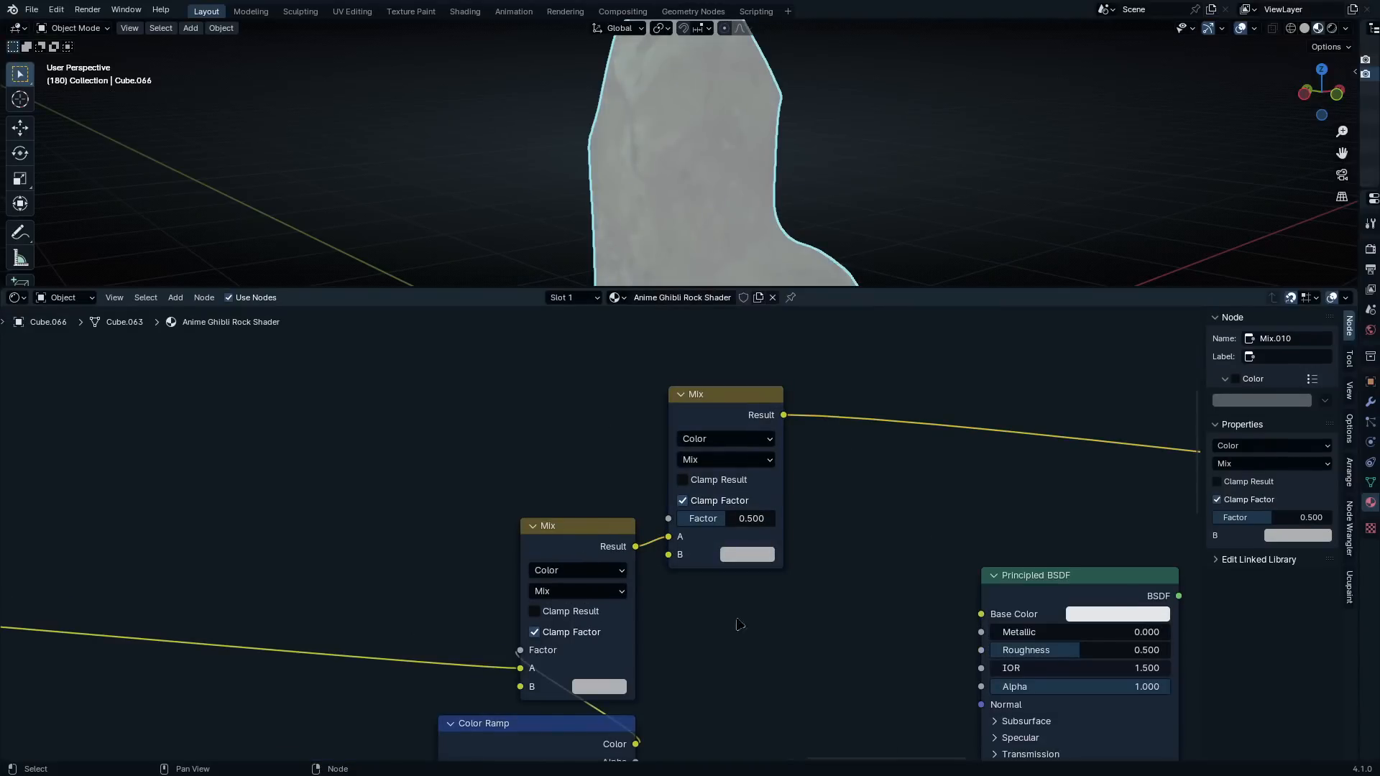
Add an Attribute node above the new Mix node and connect its Color output to the Mix Factor
middle_drag(605, 398, 690, 632)
key(shift+a)
click(635, 426)
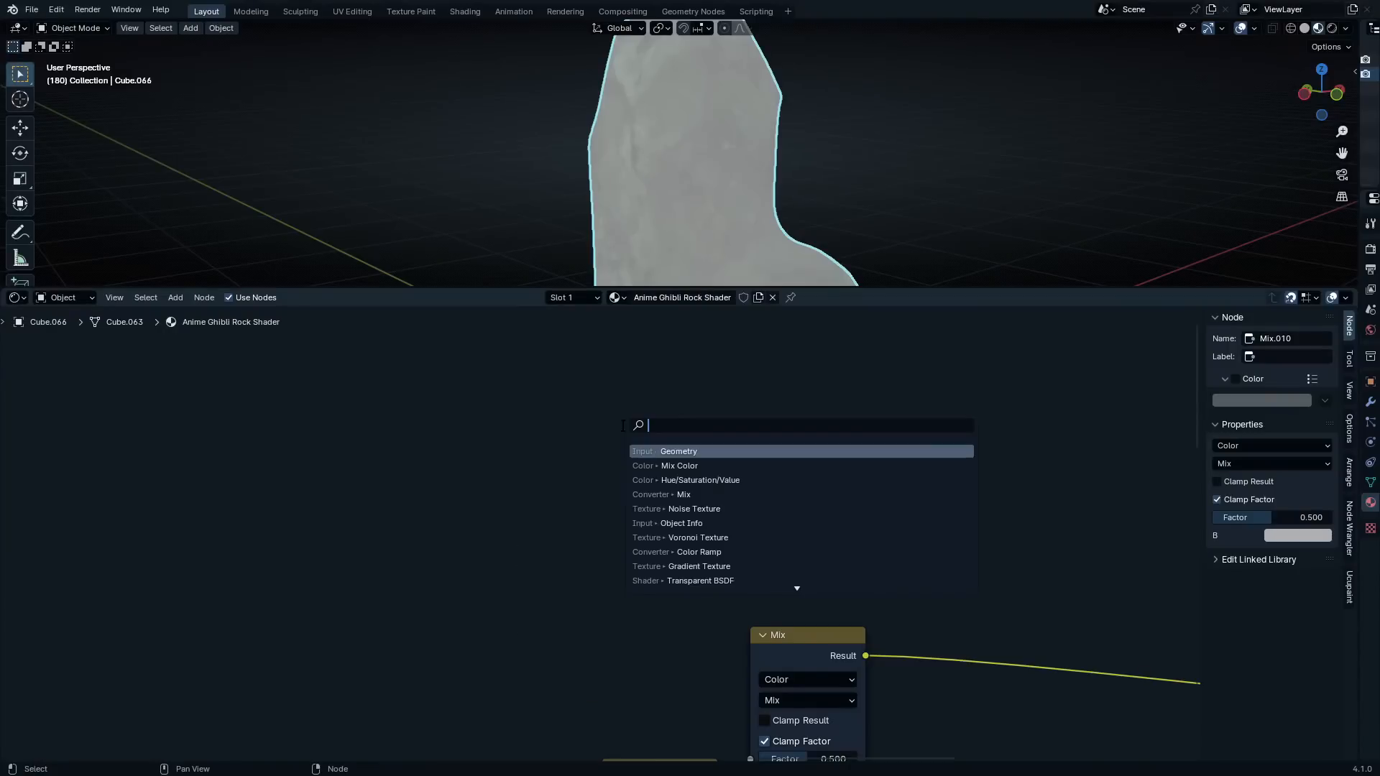
text(attribu)
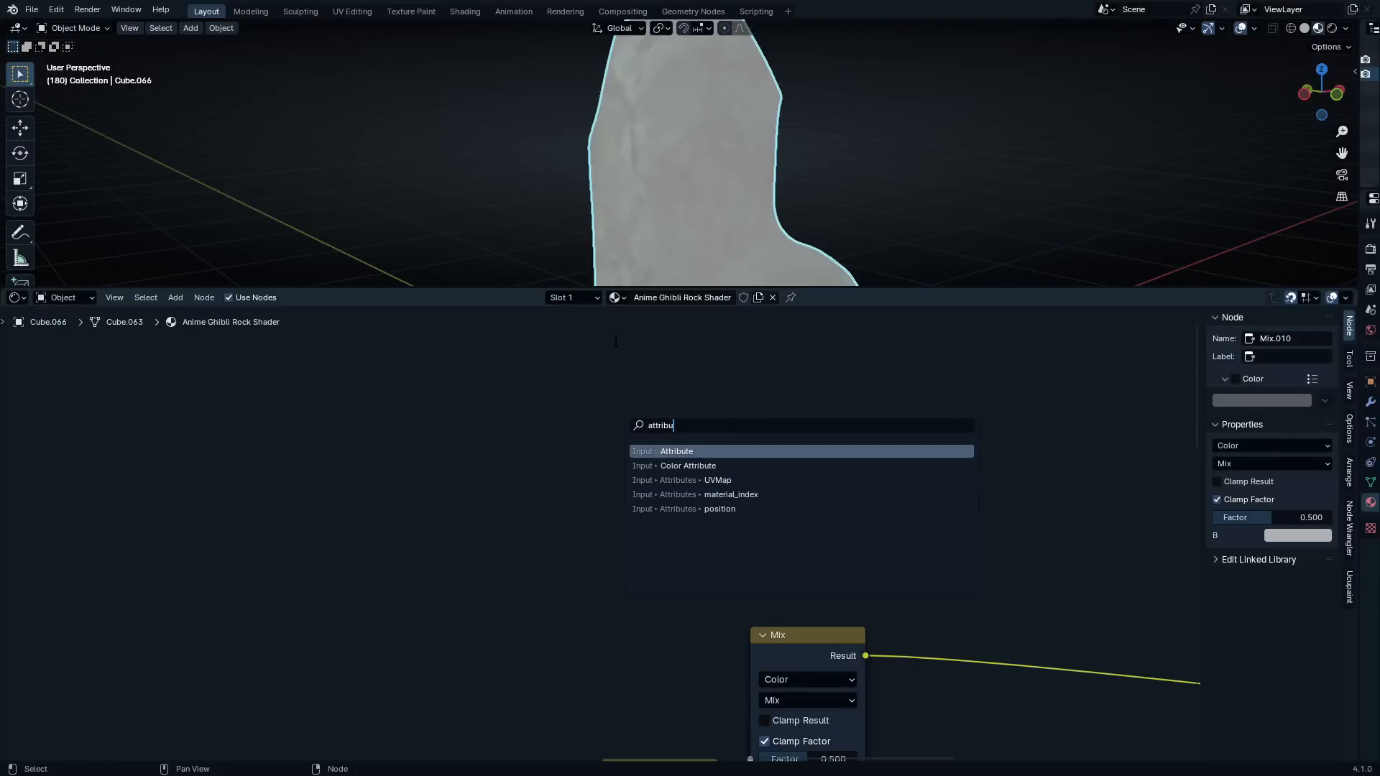
click(672, 451)
click(663, 486)
drag(652, 475, 753, 683)
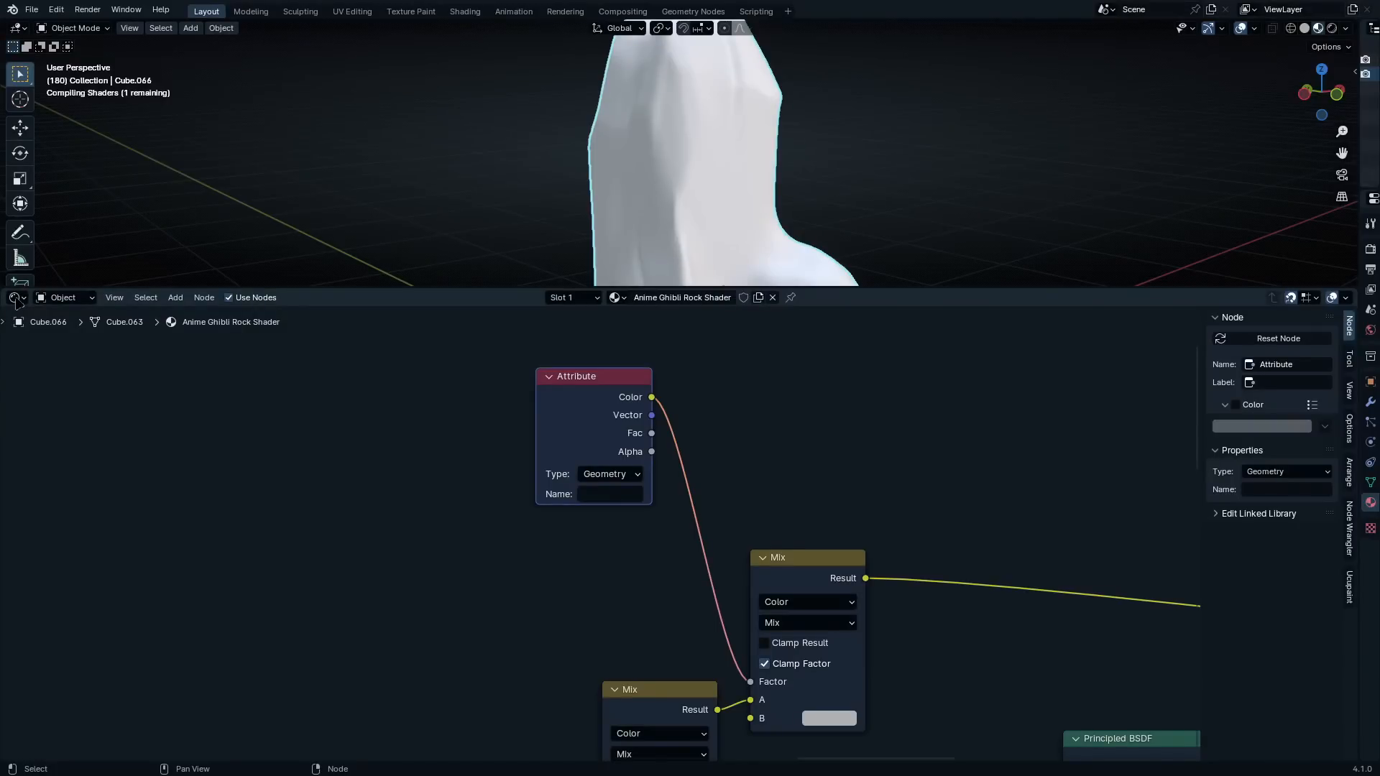
middle_drag(391, 258, 413, 249)
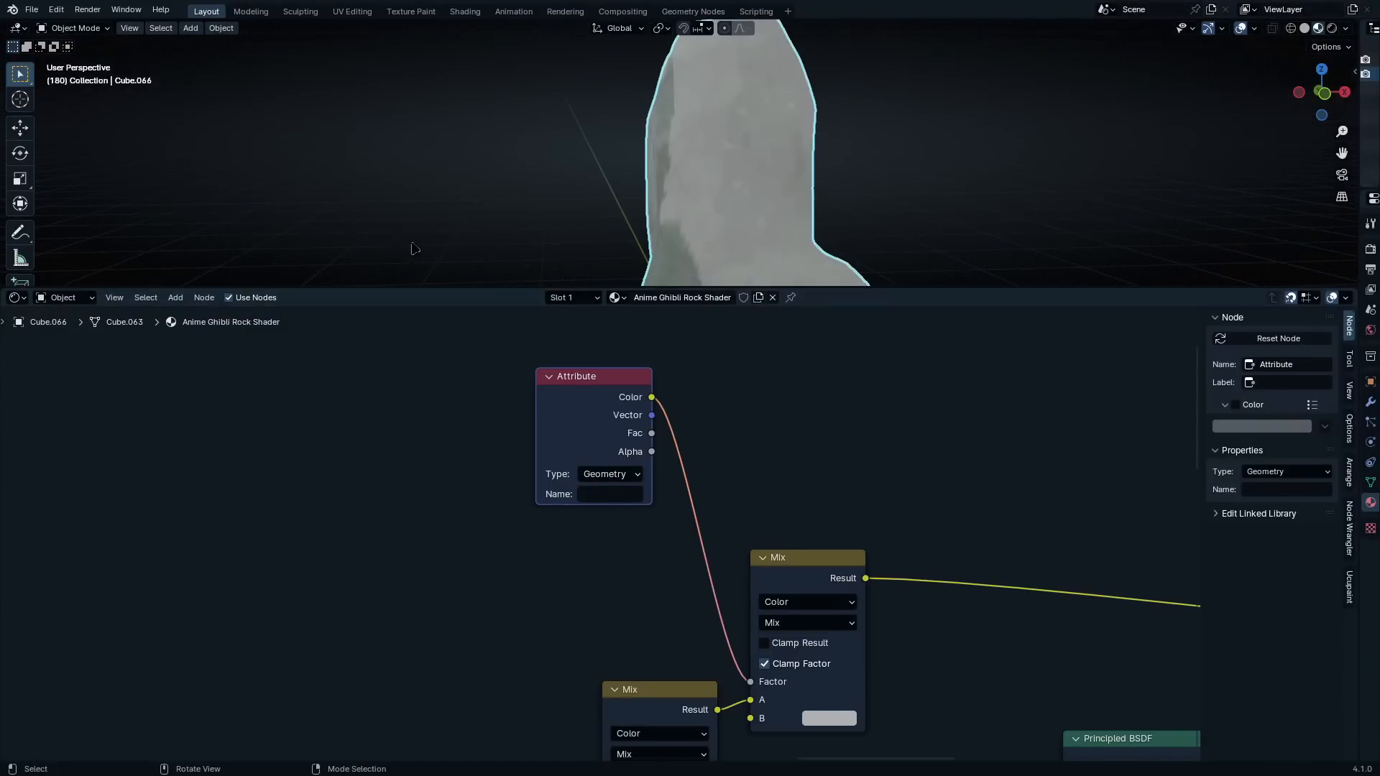
middle_drag(586, 223, 736, 209)
scroll(731, 209, up, 1)
scroll(597, 540, up, 3)
middle_drag(530, 505, 533, 590)
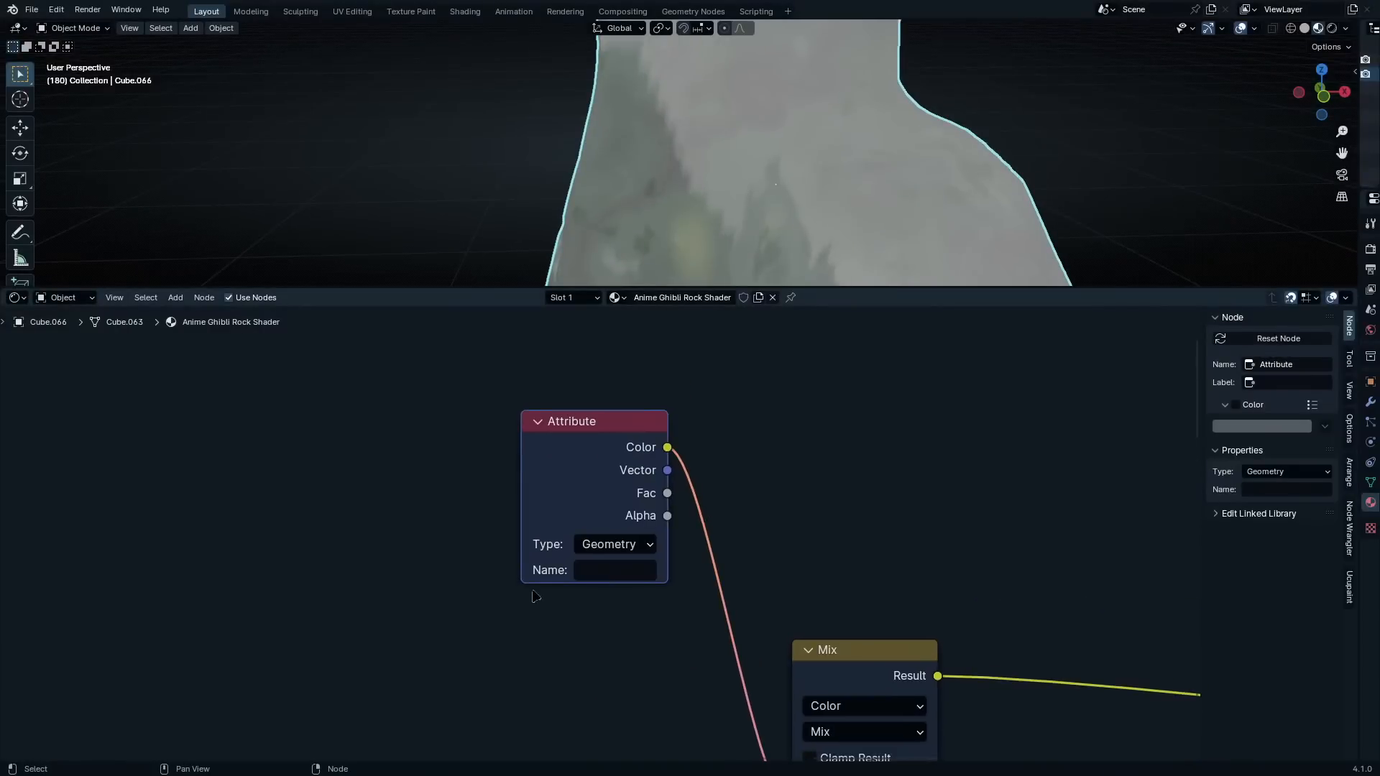
Switch the node area to the Geometry Node Editor and bring the Edging node tree into view
click(15, 298)
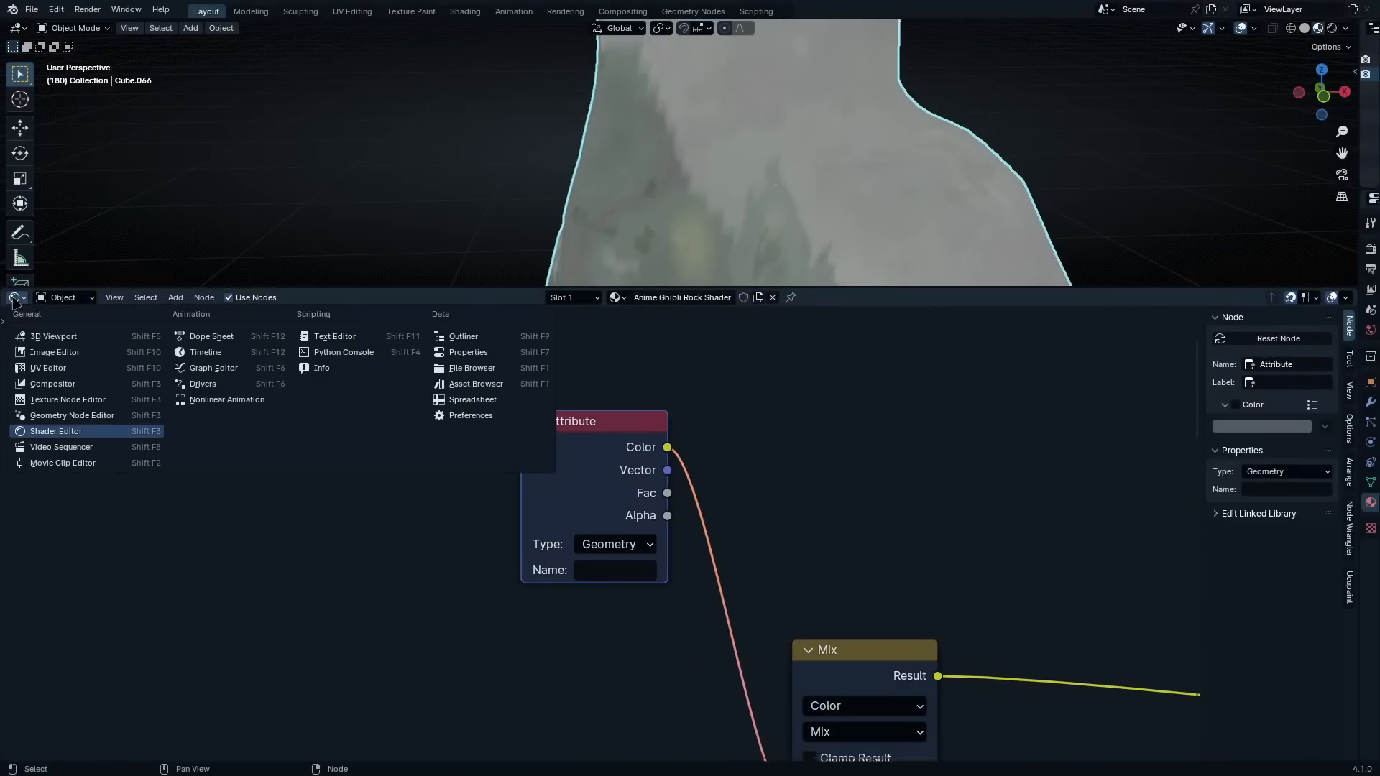
click(69, 415)
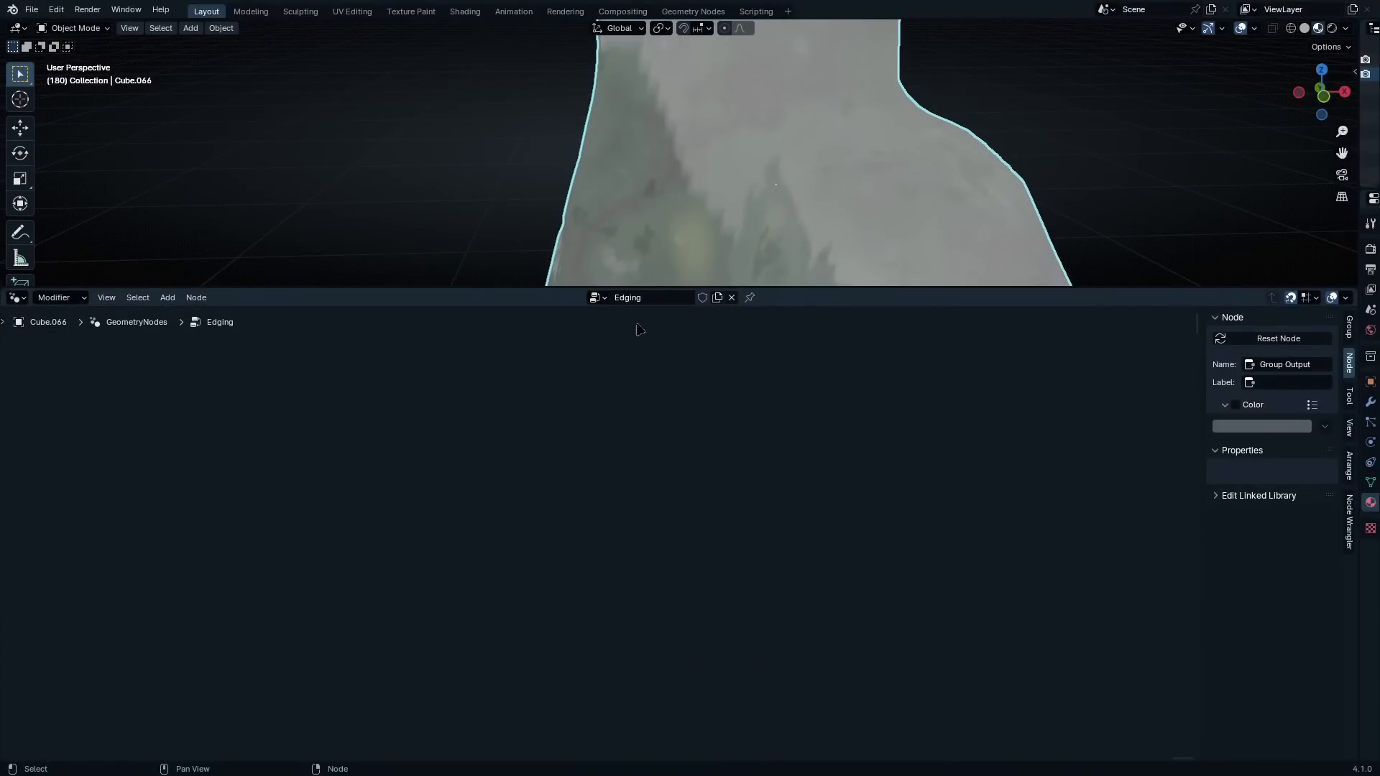
scroll(652, 416, down, 10)
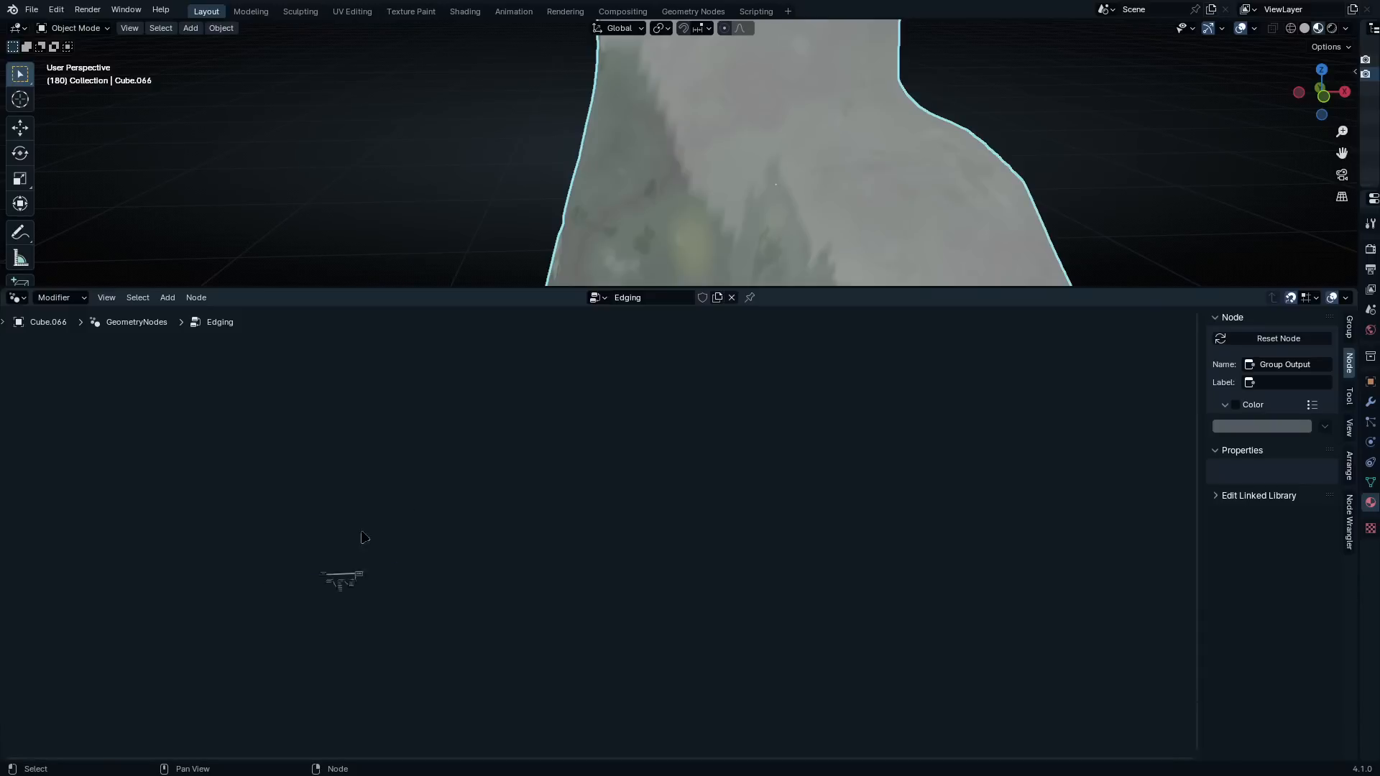
scroll(302, 567, up, 3)
middle_drag(214, 595, 686, 573)
scroll(400, 554, up, 6)
scroll(497, 663, up, 10)
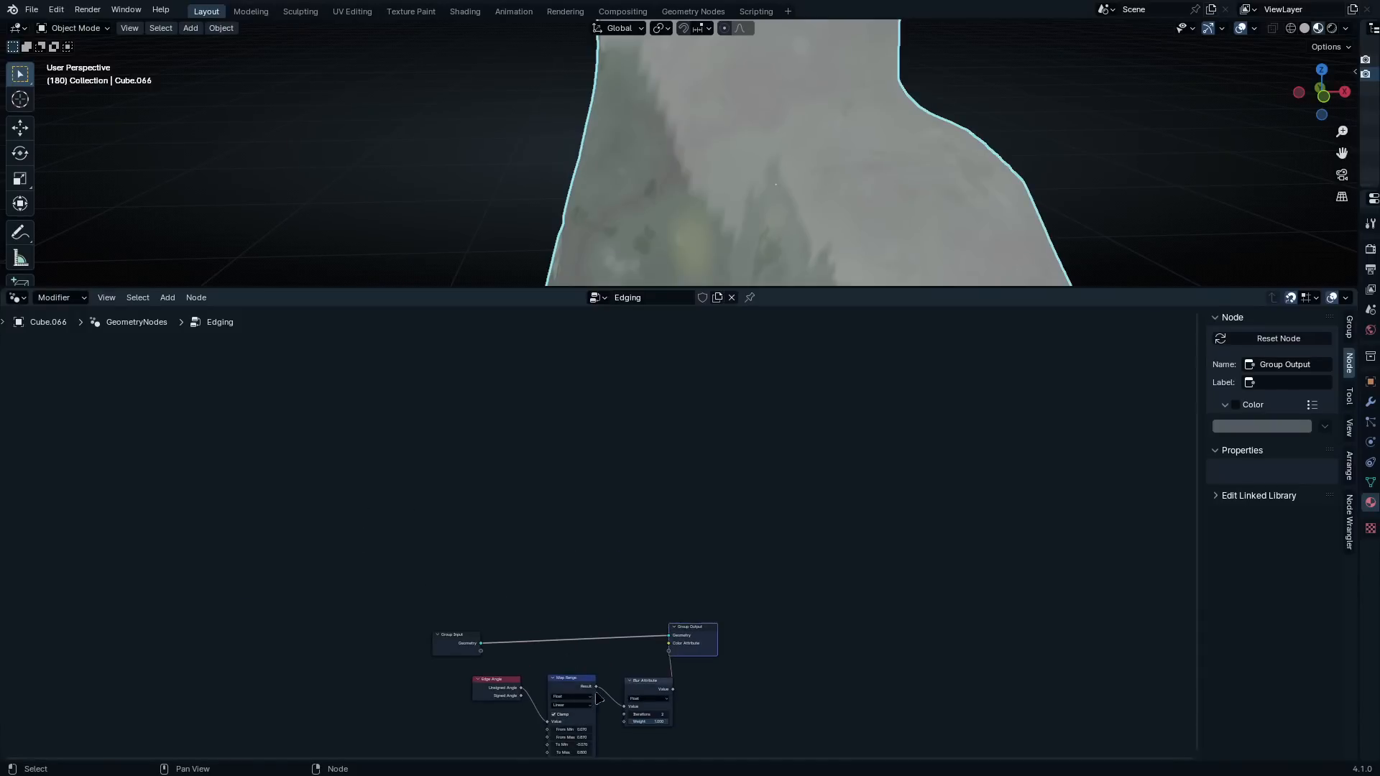
middle_drag(601, 695, 616, 613)
scroll(642, 587, up, 6)
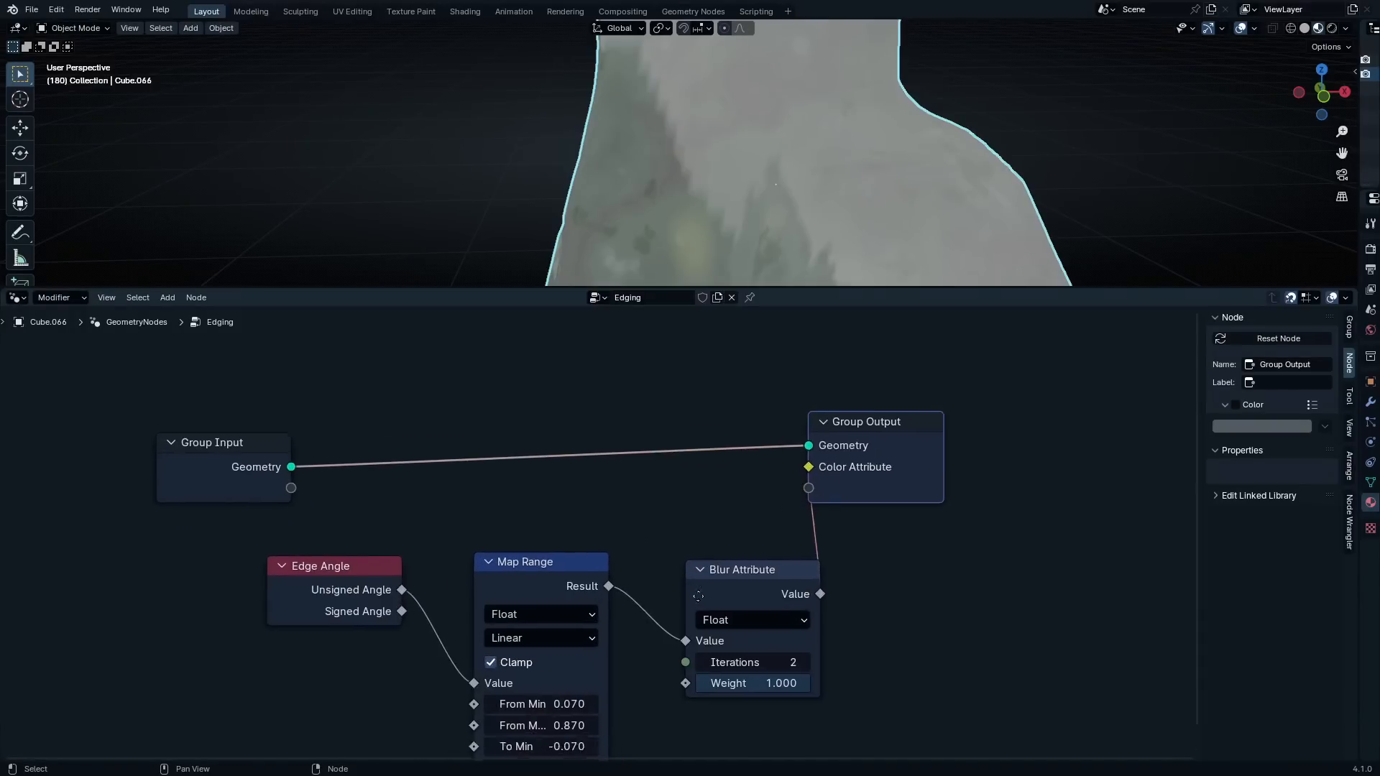
scroll(302, 515, up, 3)
Move the Map Range node closer to Edge Angle and the Blur Attribute node closer to Map Range
drag(268, 498, 274, 495)
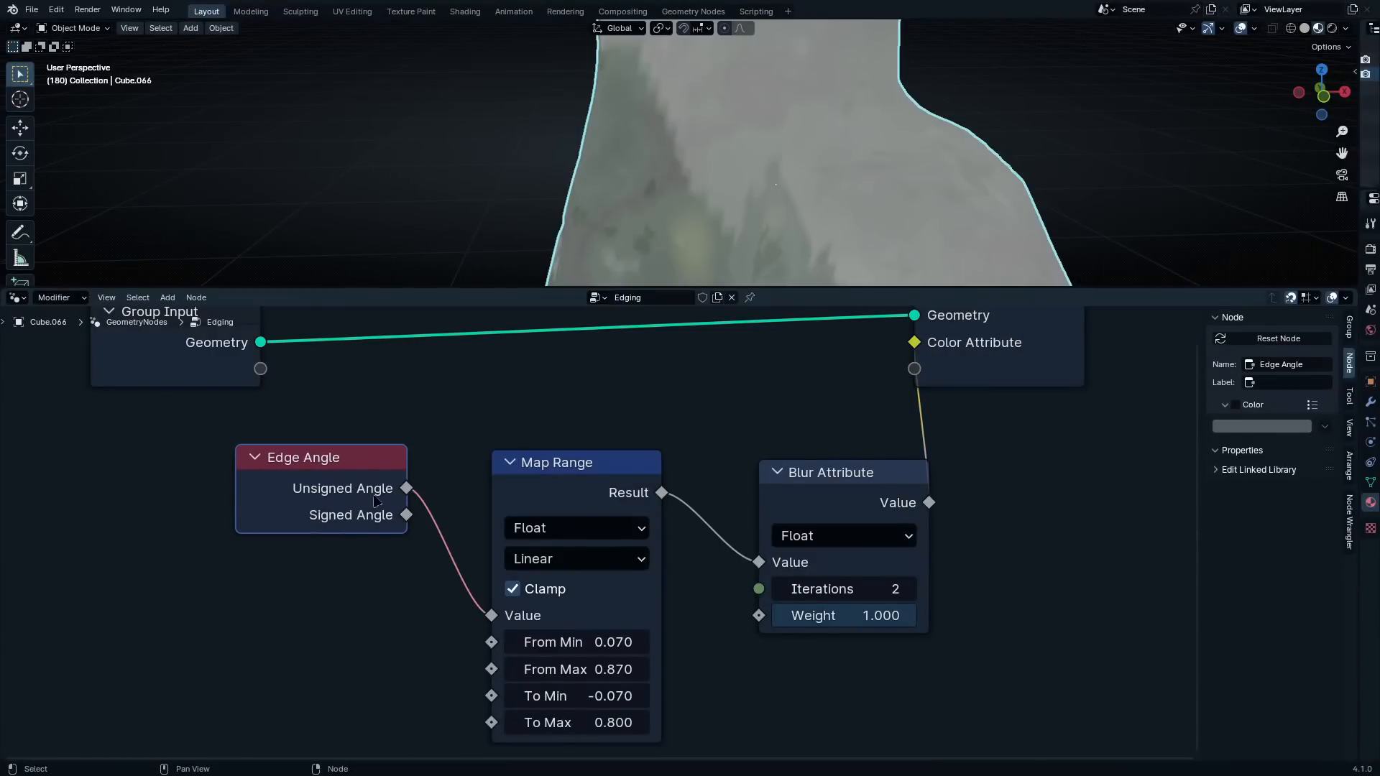
drag(553, 493, 517, 463)
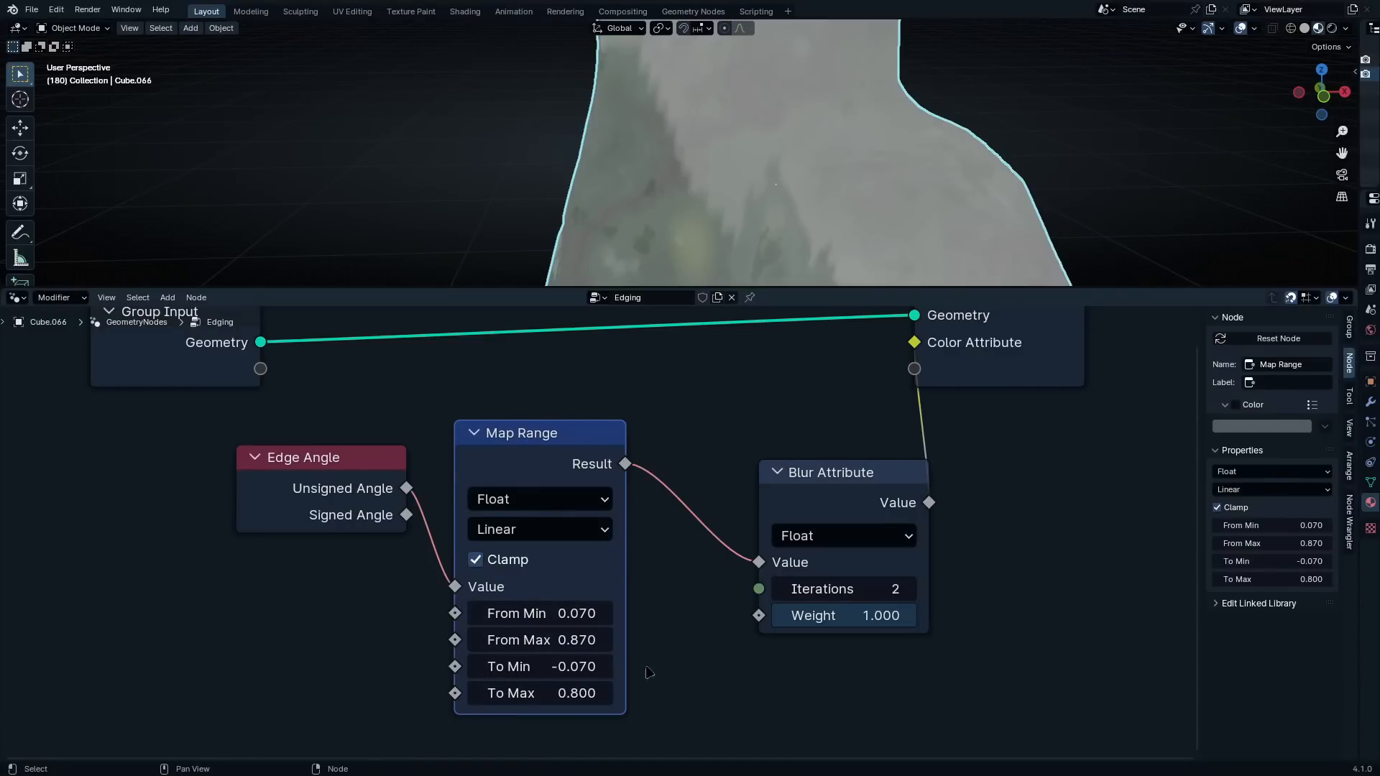
middle_drag(797, 609, 734, 631)
click(763, 531)
drag(763, 530, 679, 505)
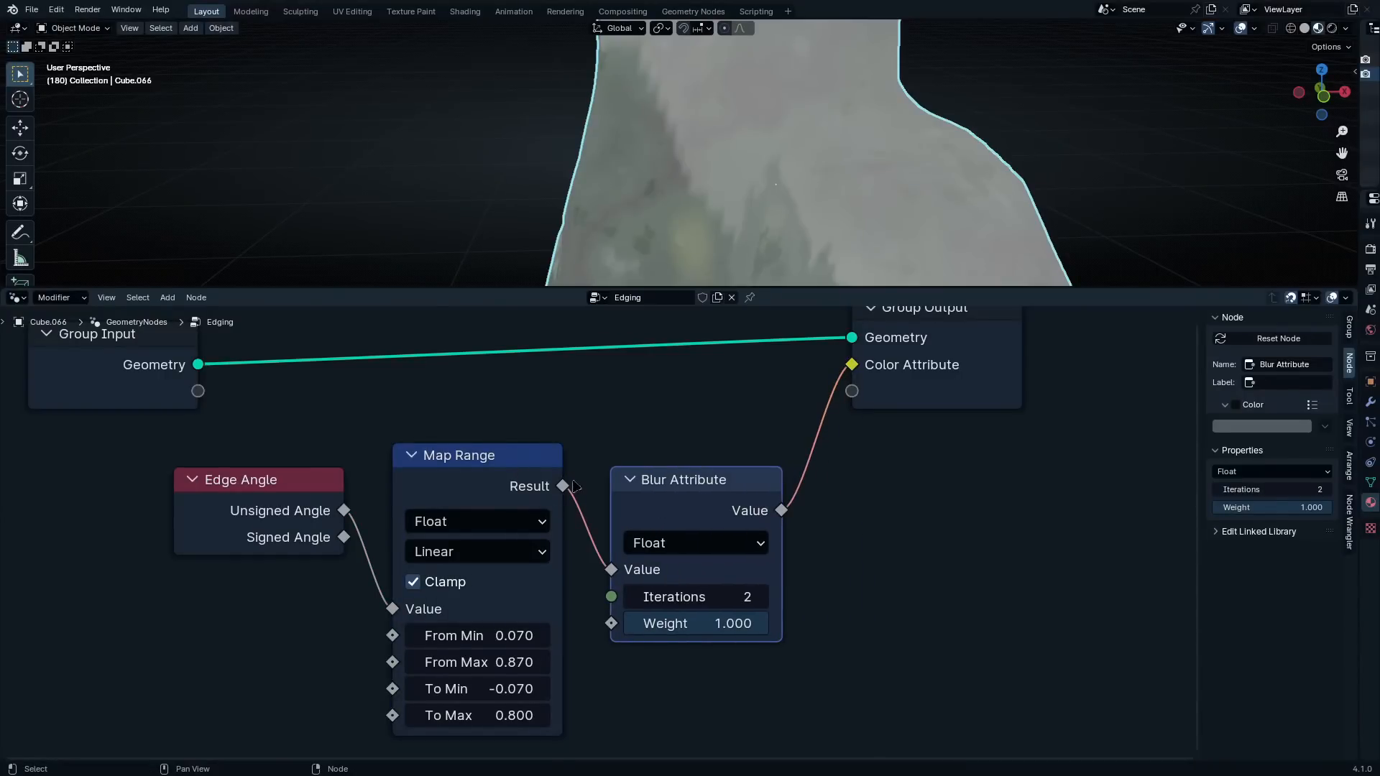
middle_drag(660, 501, 621, 493)
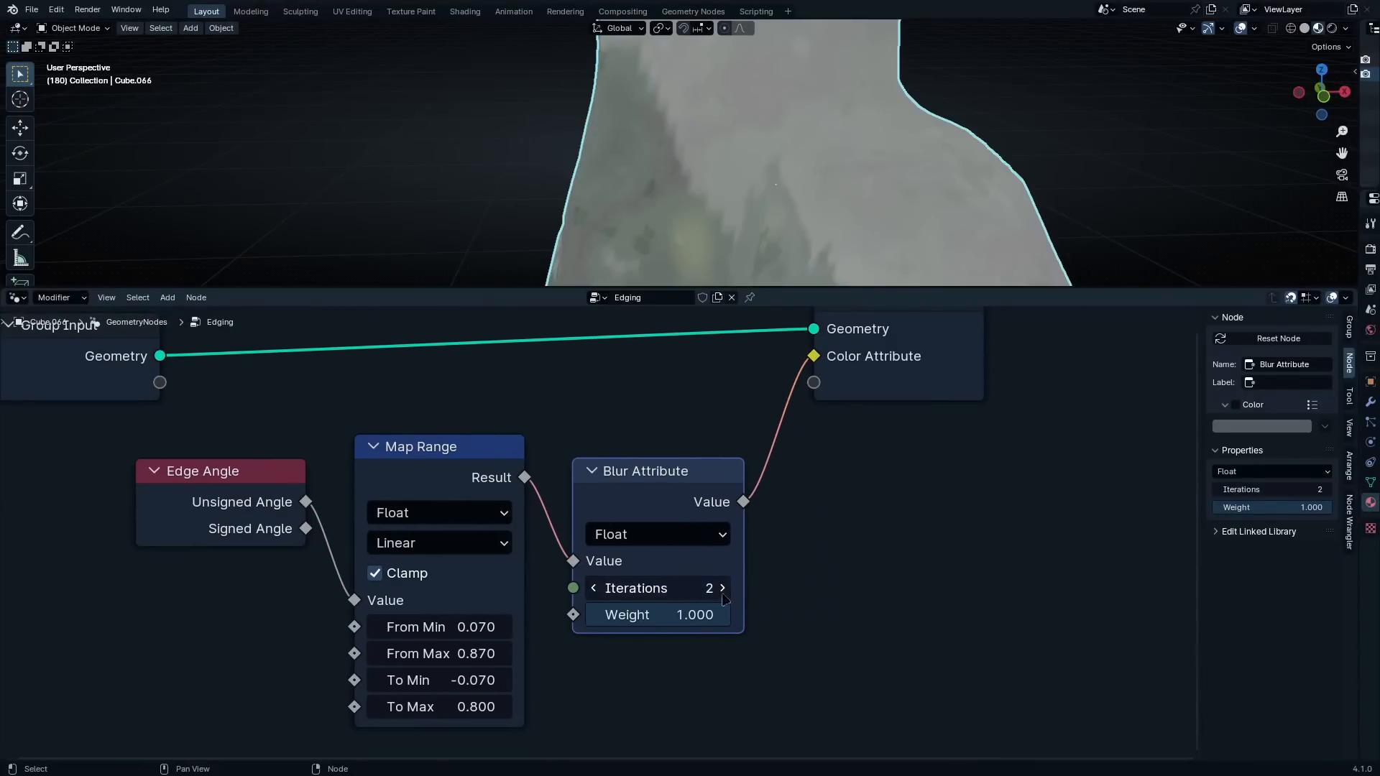
middle_drag(664, 634, 649, 649)
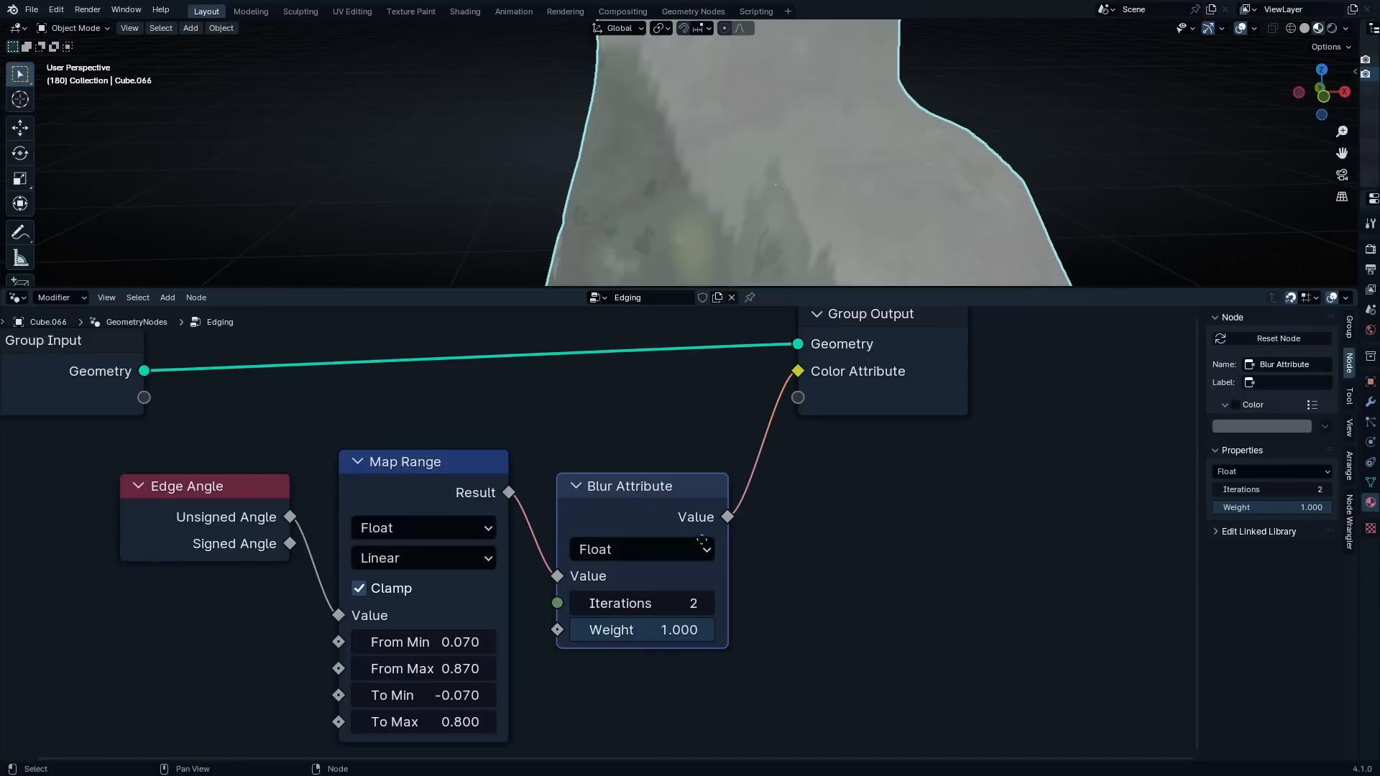
middle_drag(701, 540, 626, 631)
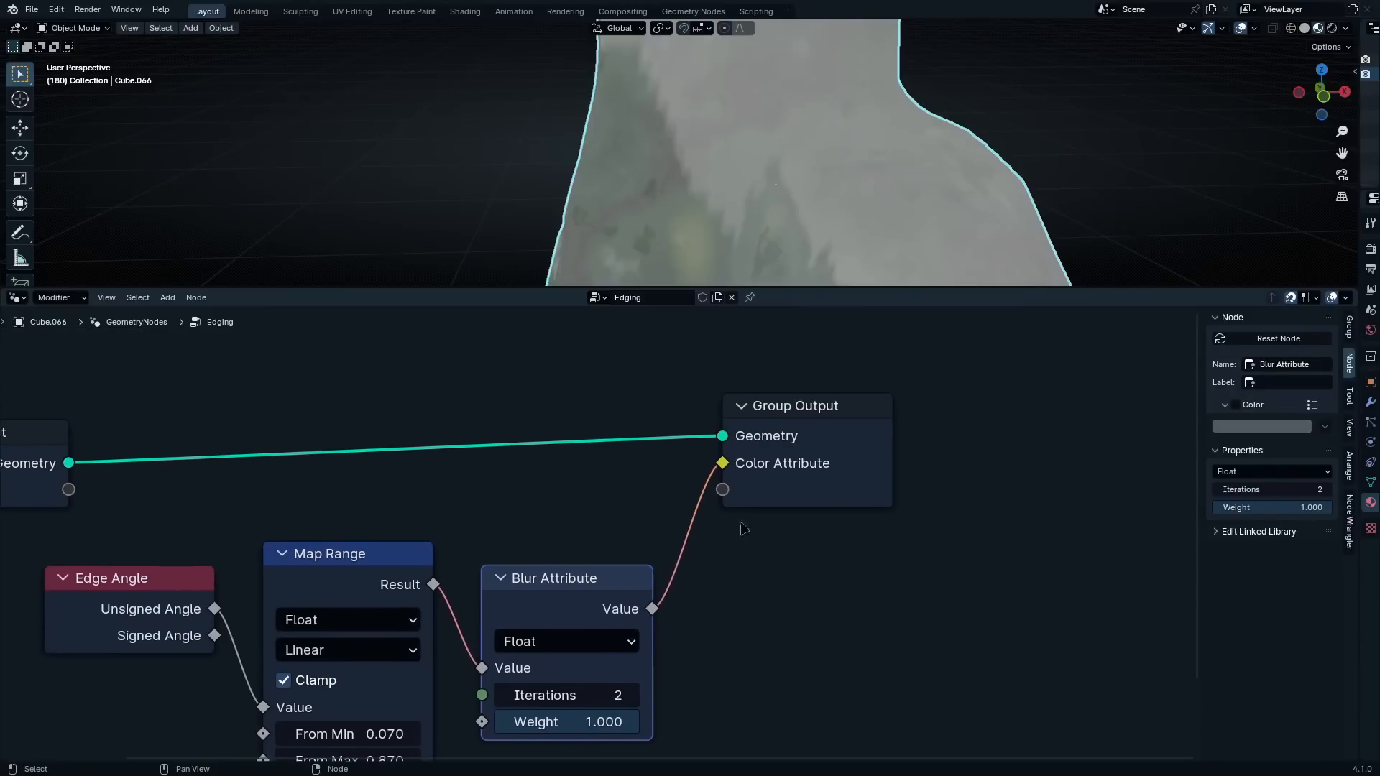
Examine the group interface settings of the Group Output's Color Attribute socket, including its type
click(772, 462)
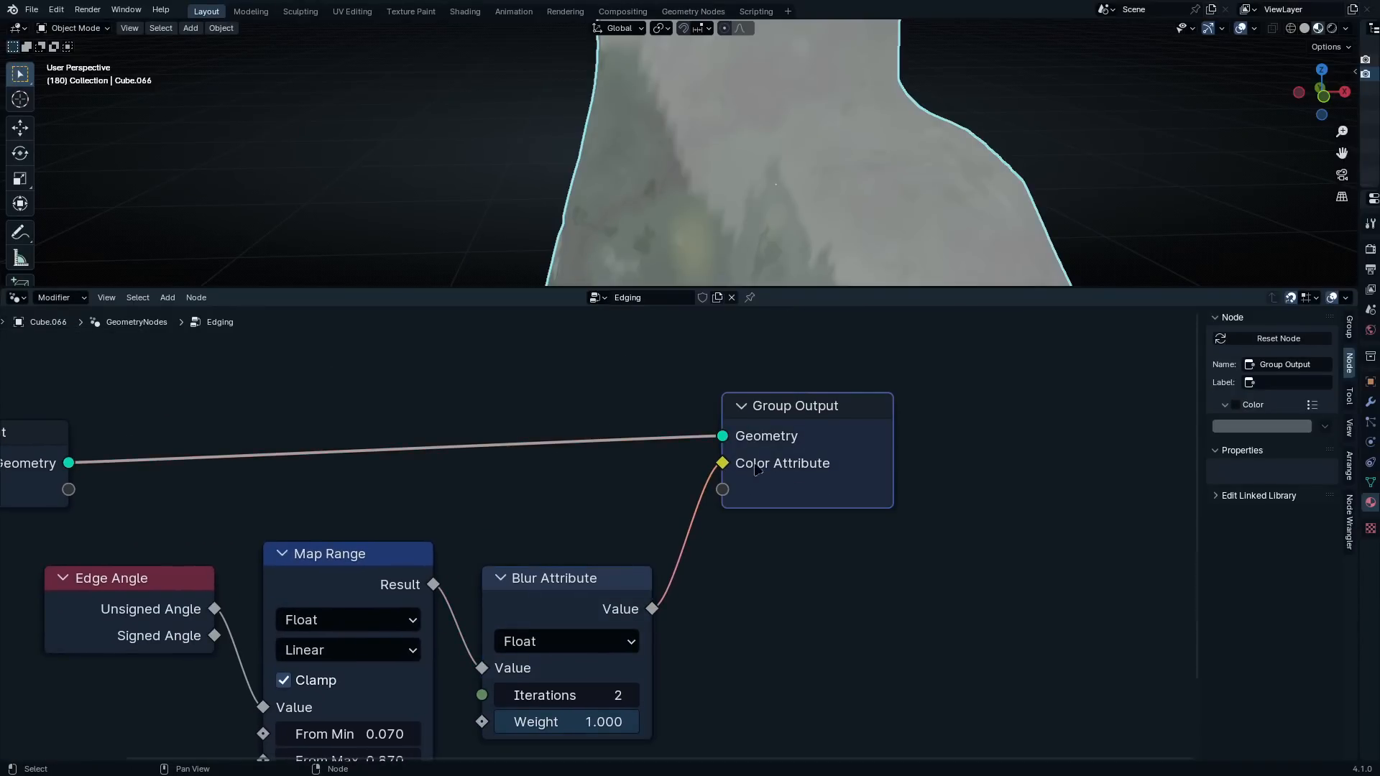
click(1349, 329)
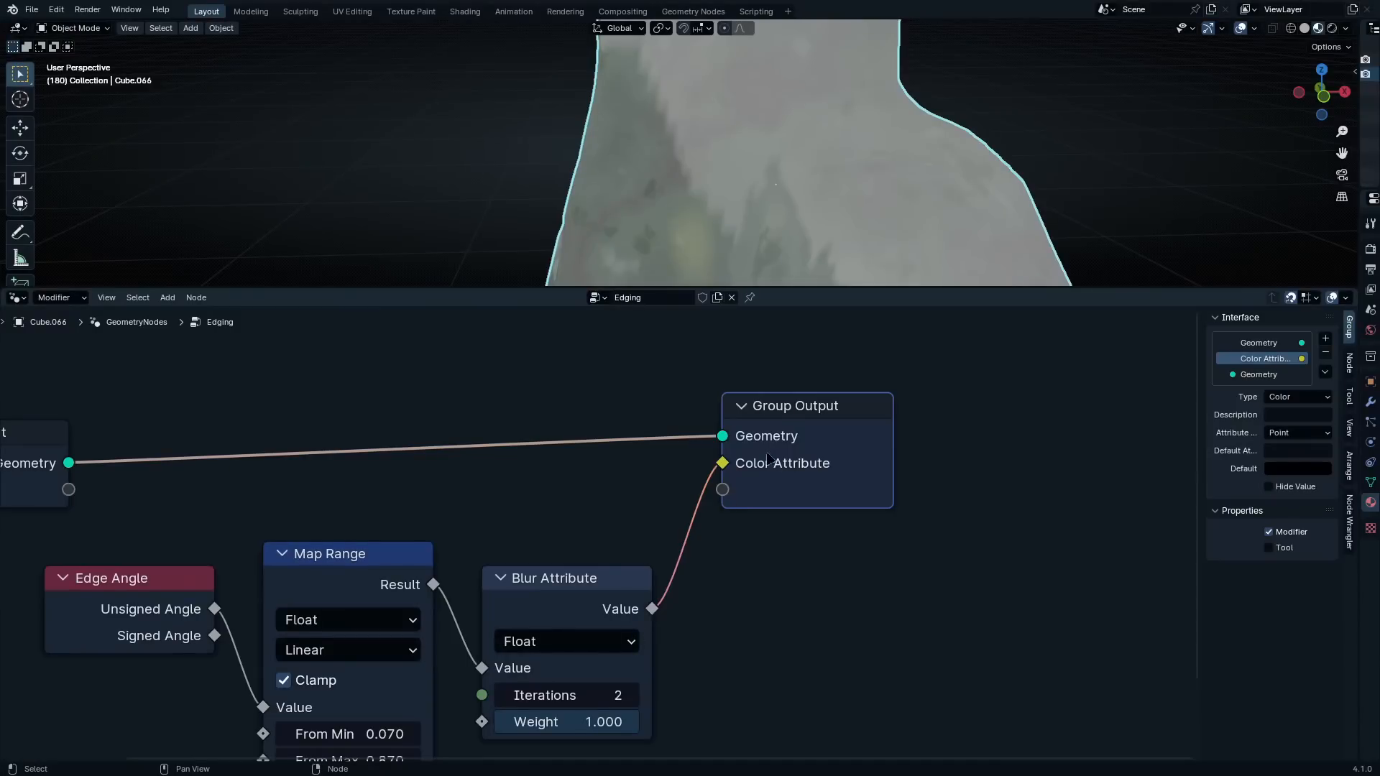
click(1284, 398)
Check the attribute name assigned to Color Attribute in the Edging modifier's output attributes
drag(1358, 420, 1137, 417)
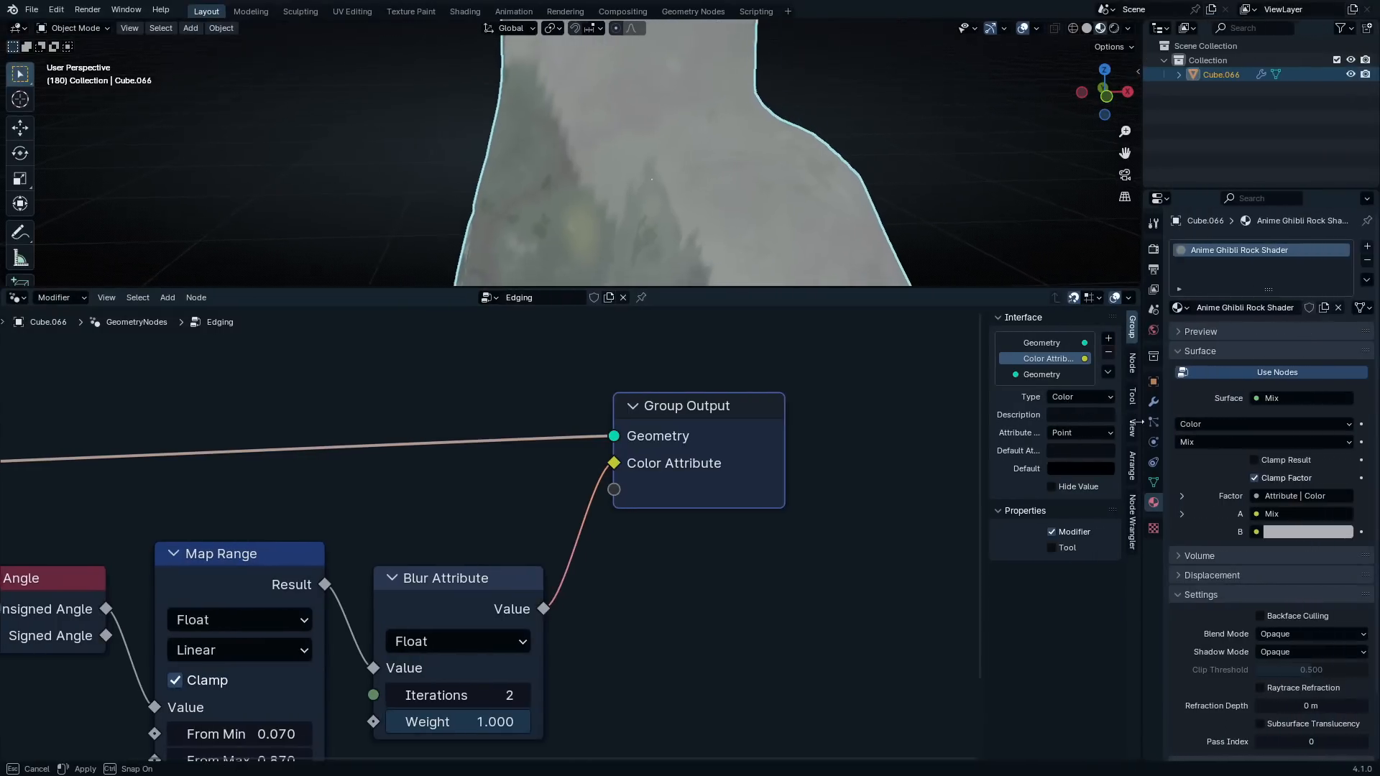
click(1148, 403)
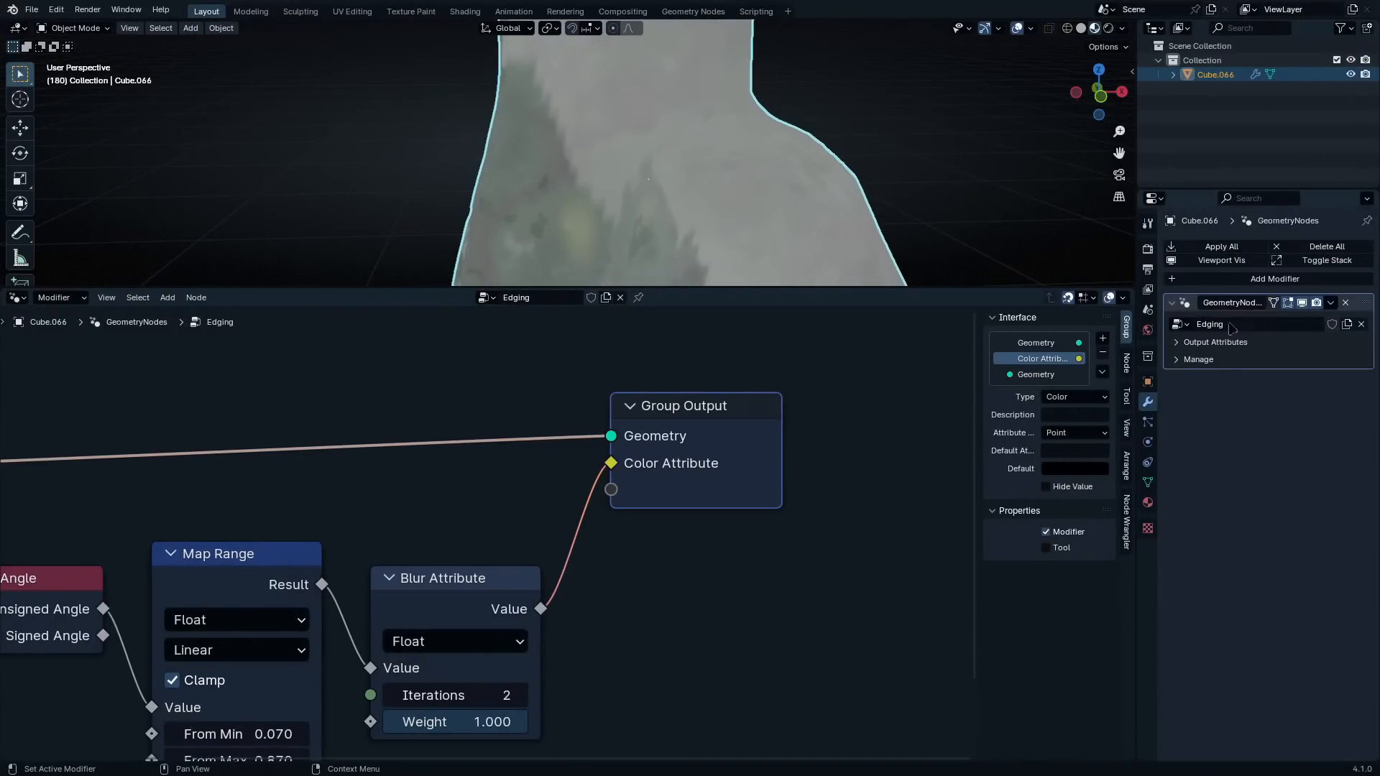
click(1188, 343)
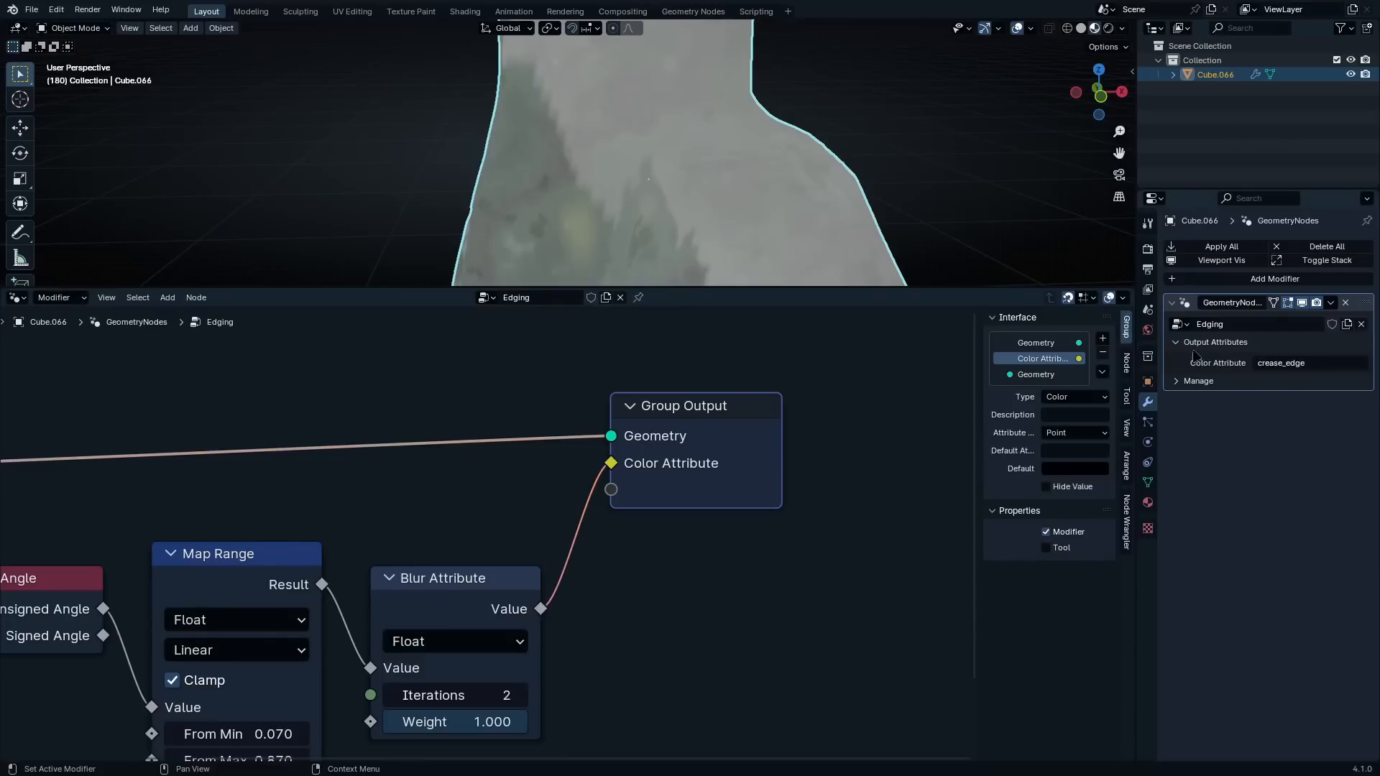
click(1331, 365)
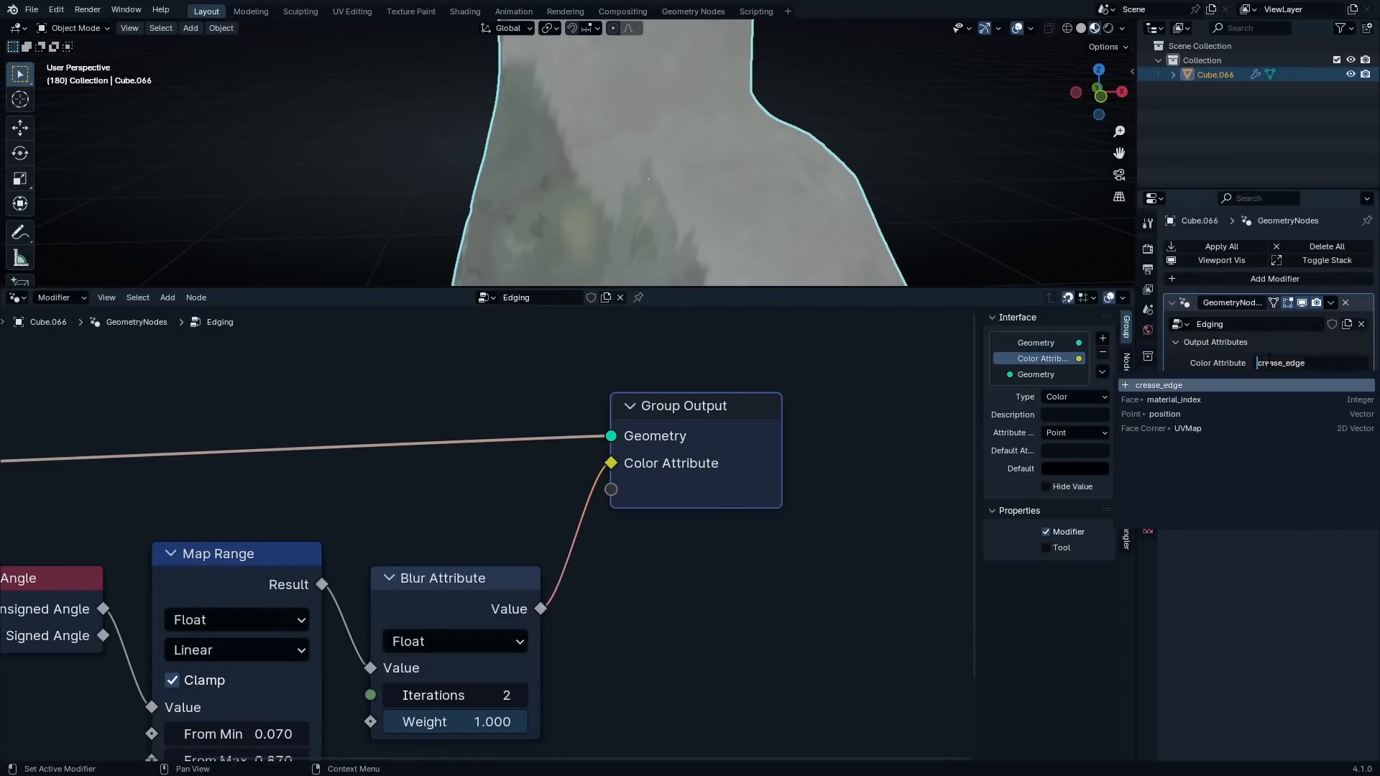
click(1262, 353)
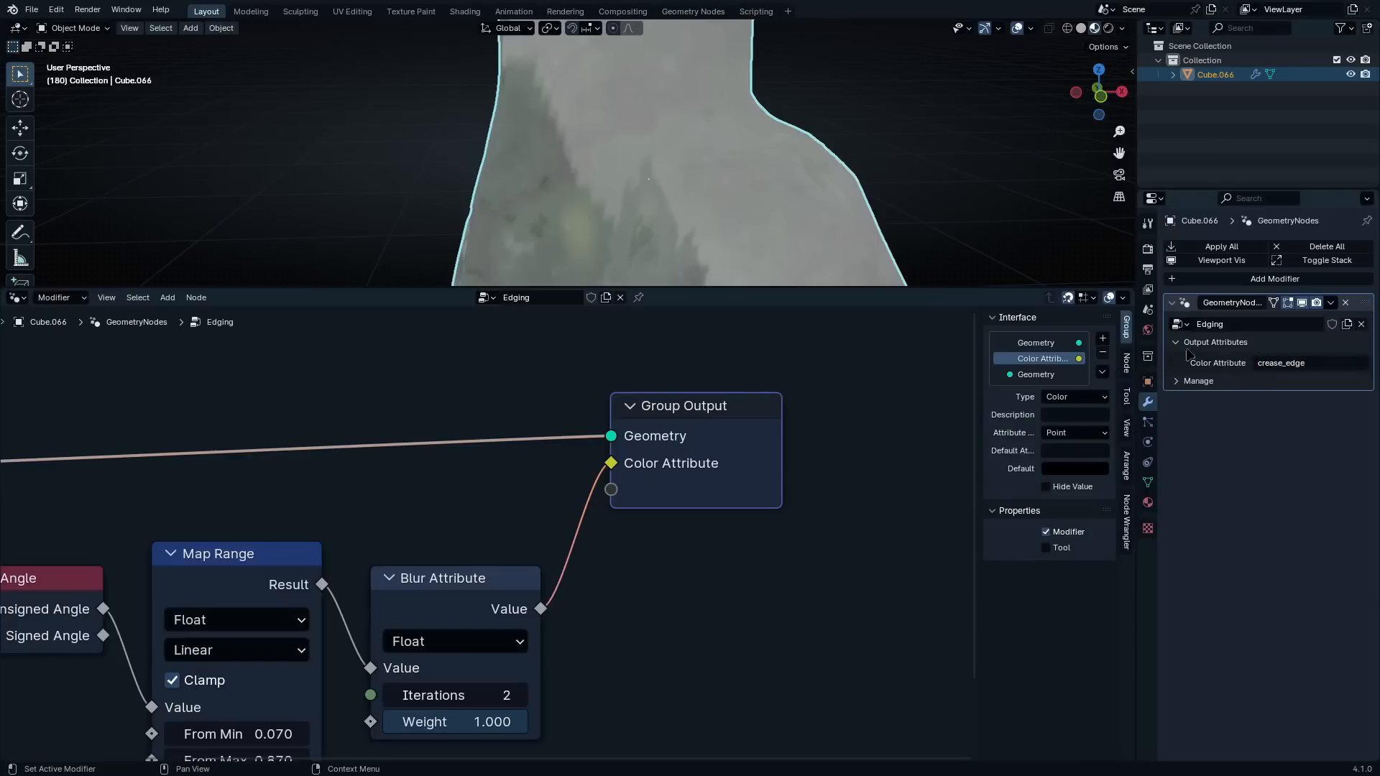
drag(1137, 351, 1360, 351)
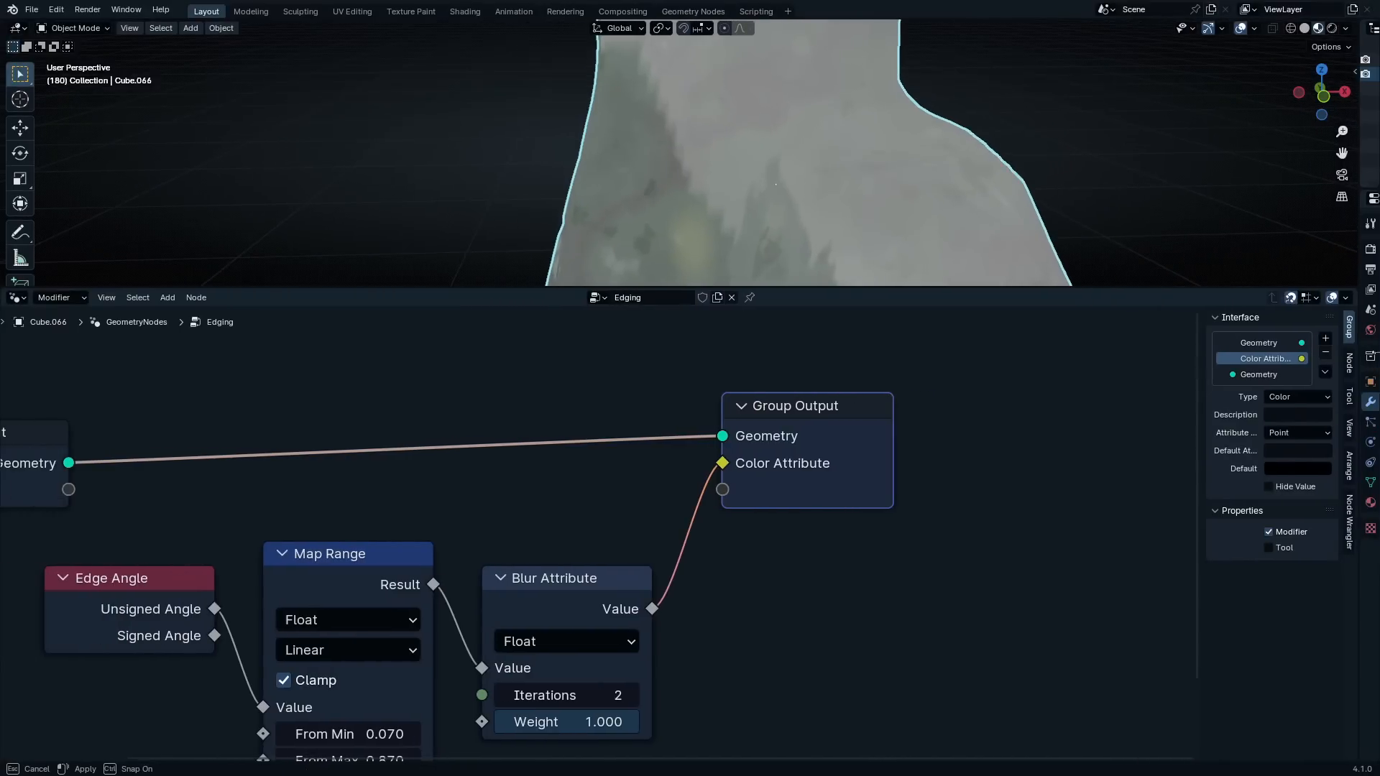
Switch the node area back to the Shader Editor and bring the Attribute node into view
click(16, 298)
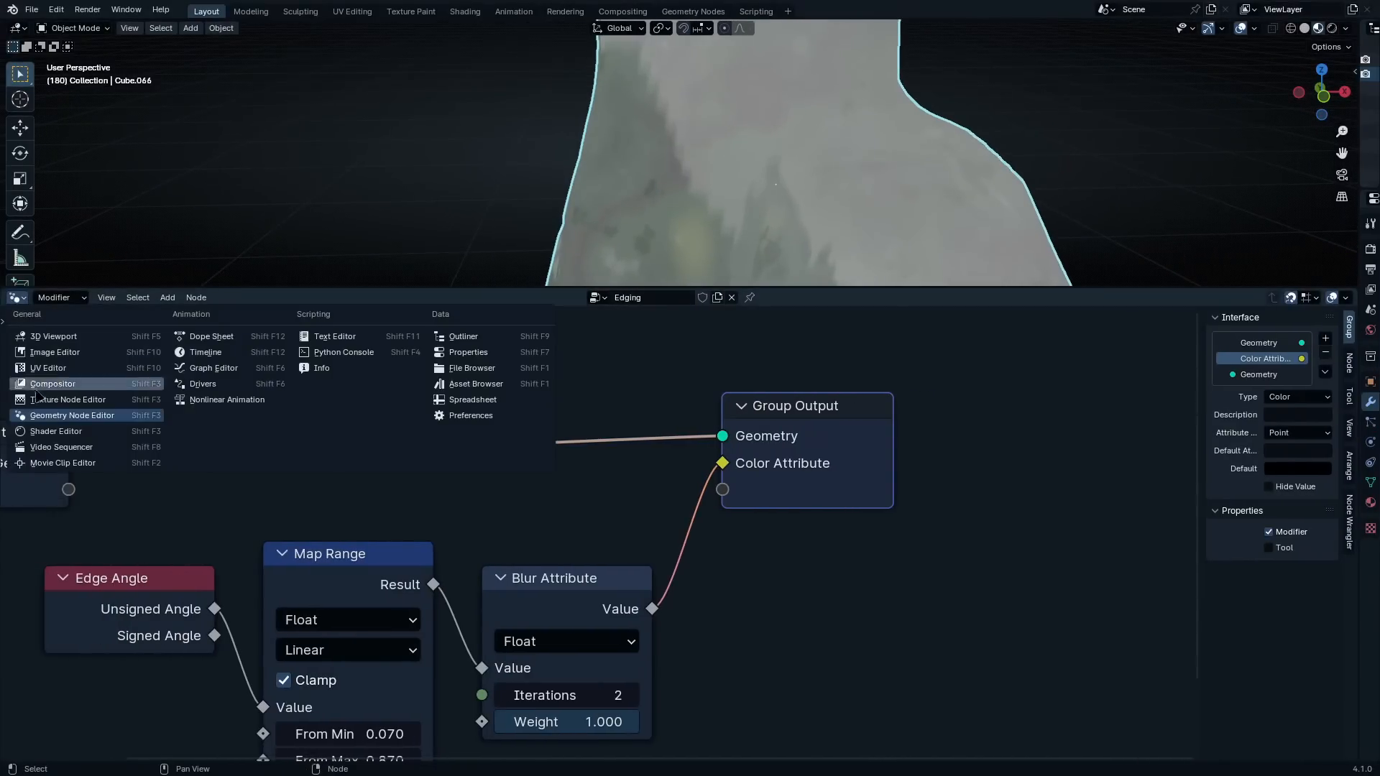
click(58, 433)
scroll(675, 519, down, 8)
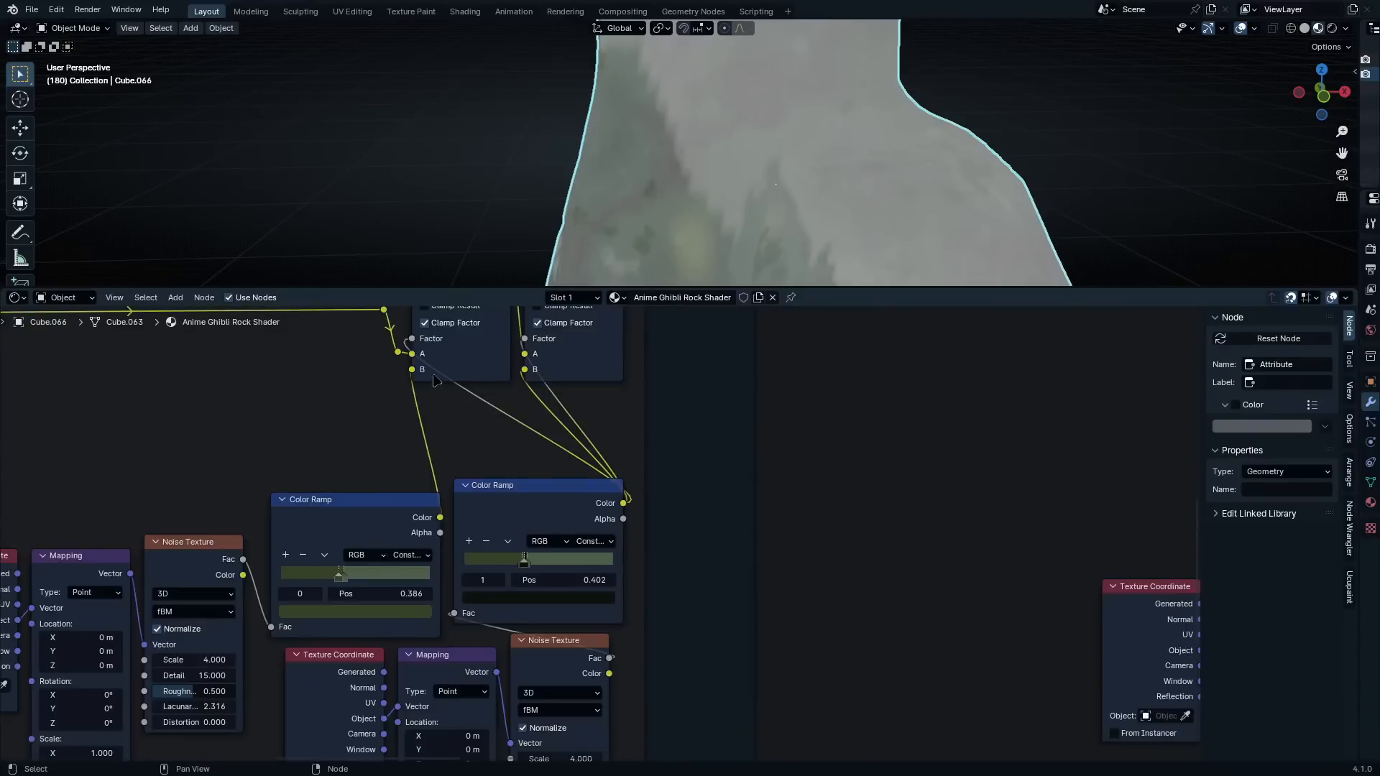
middle_drag(675, 519, 524, 506)
middle_drag(973, 447, 521, 480)
scroll(520, 481, up, 4)
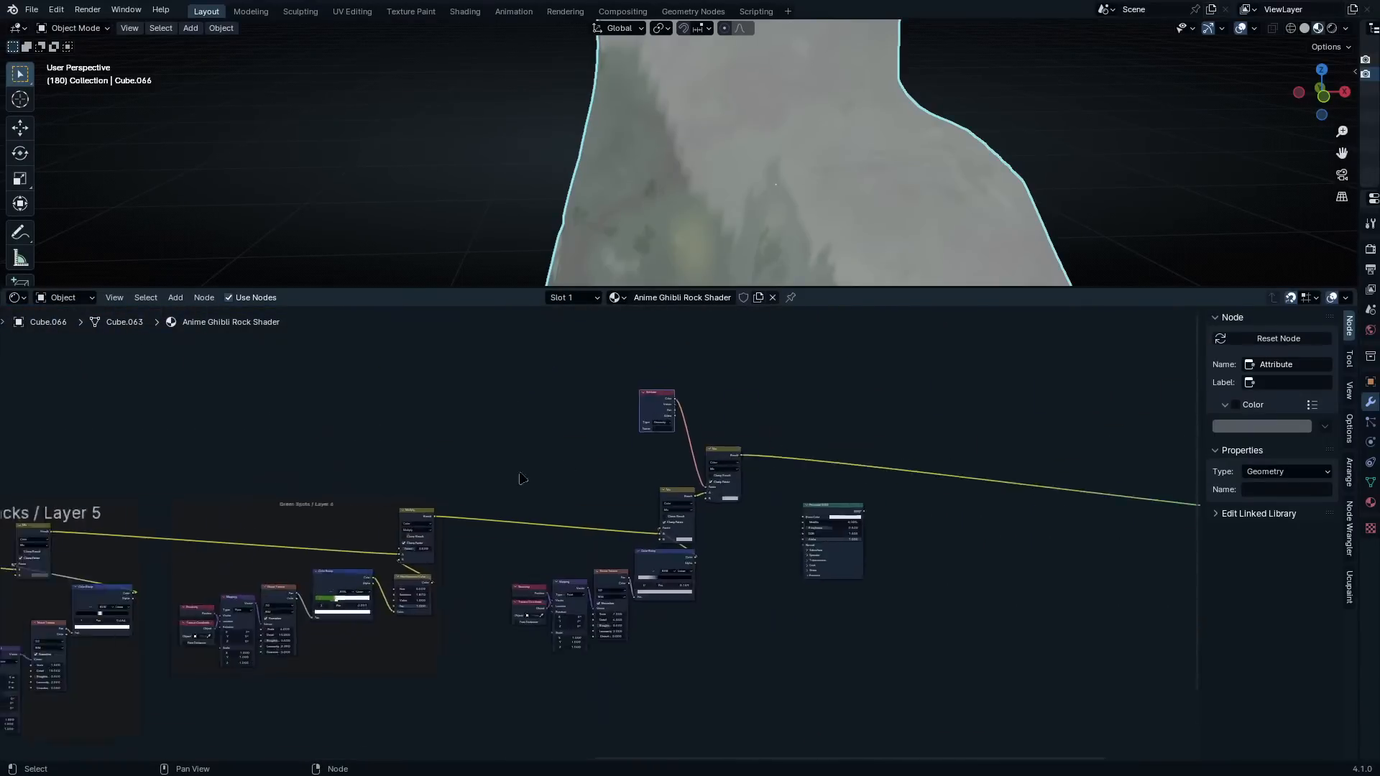
middle_drag(710, 403, 704, 450)
scroll(704, 451, up, 2)
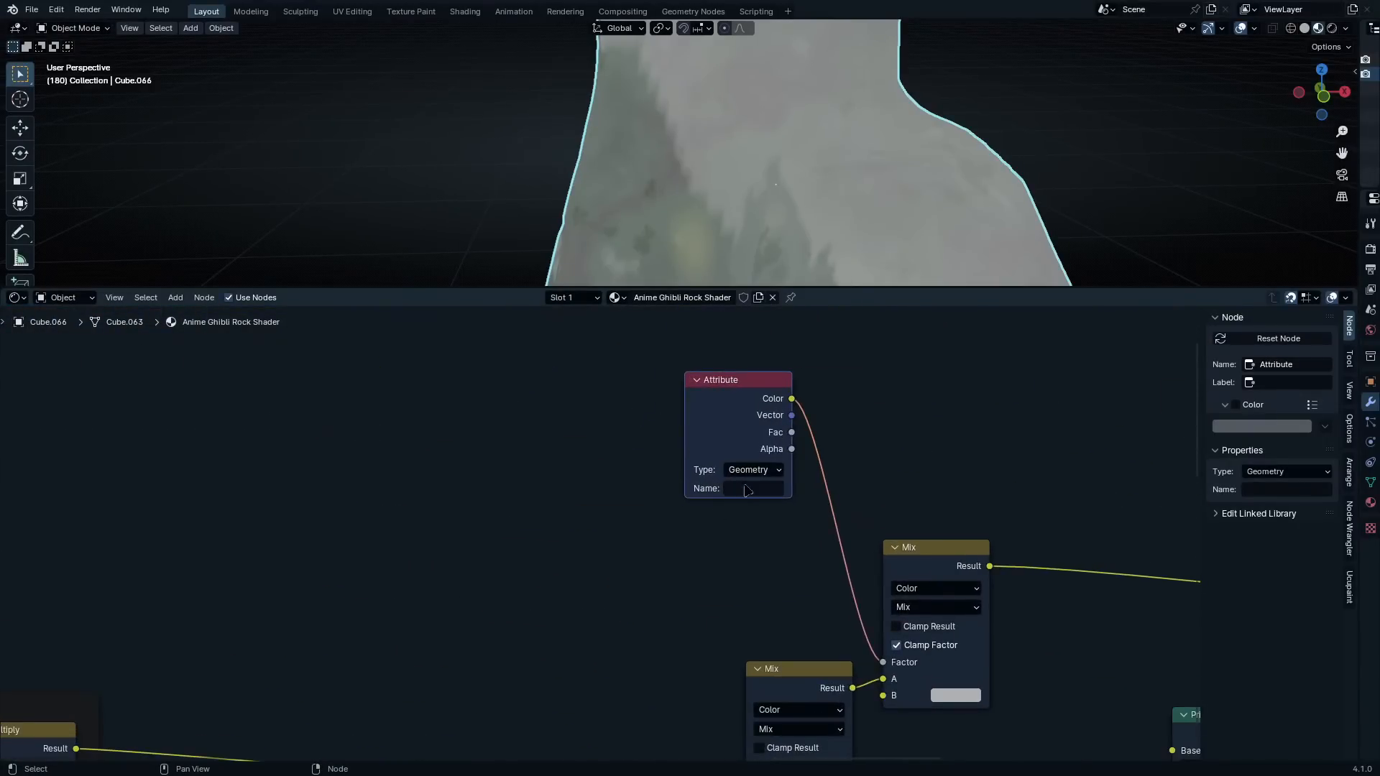
Set the Attribute node's name to crease_edge so the geometry attribute drives the Mix factor
click(744, 488)
text(crease_edge)
key(Return)
mouse_move(740, 230)
middle_down()
mouse_move(752, 206)
mouse_move(819, 198)
mouse_move(759, 214)
middle_up()
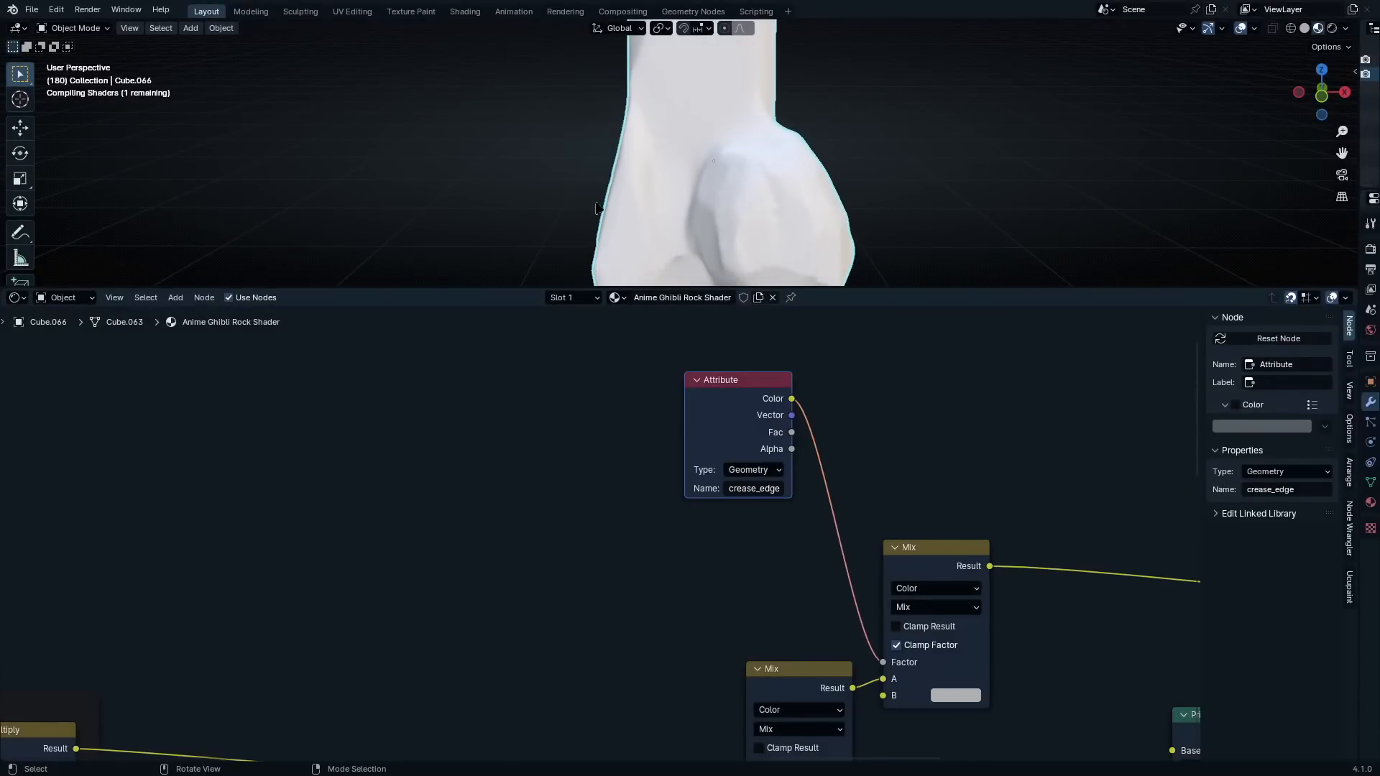
middle_drag(694, 217, 855, 181)
scroll(822, 120, down, 6)
scroll(805, 101, up, 4)
middle_drag(806, 102, 740, 85)
Join the white spots and edge attribute nodes into a new frame and move it closer to the Green Spots / Layer 6 frame
scroll(740, 94, down, 5)
scroll(684, 428, down, 3)
drag(701, 420, 728, 499)
middle_drag(790, 558, 801, 455)
scroll(801, 455, up, 1)
drag(880, 354, 477, 753)
key(ctrl+j)
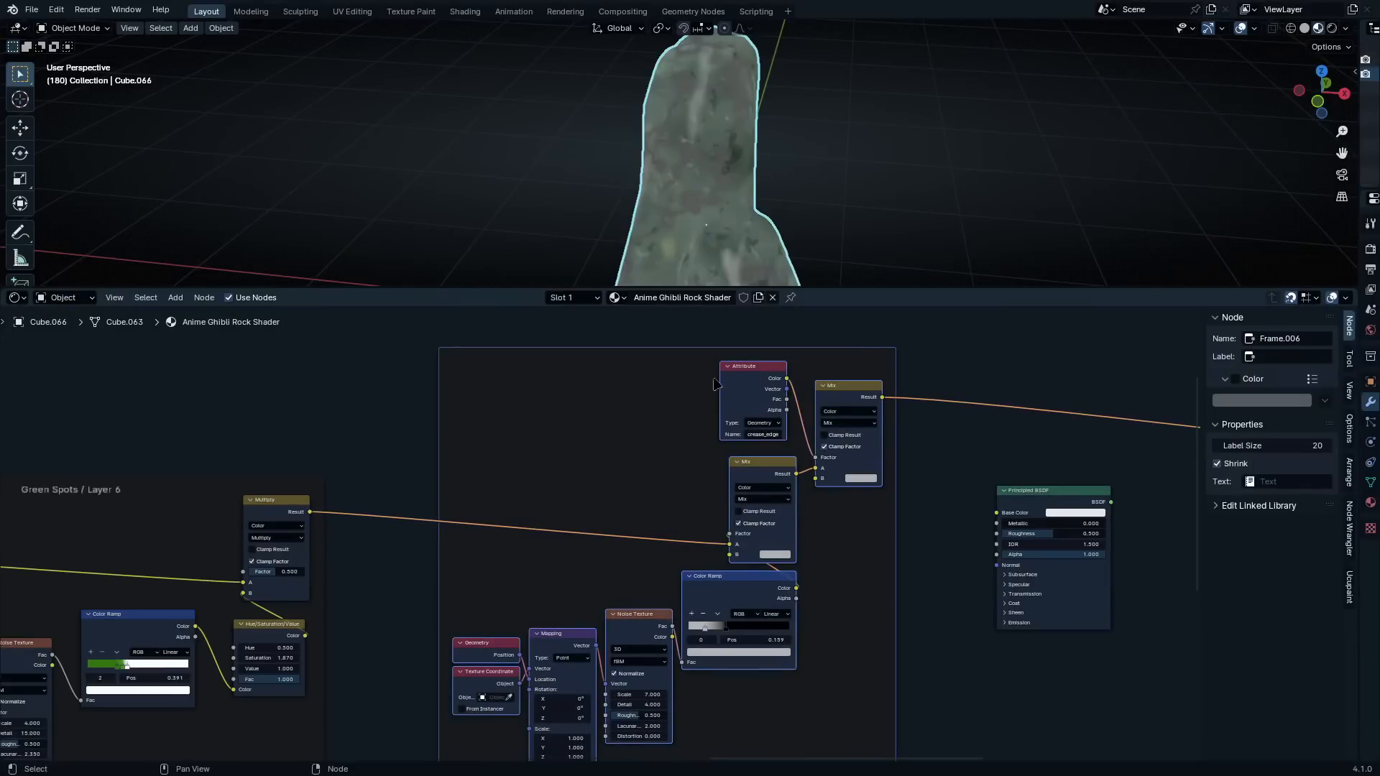
drag(707, 349, 616, 362)
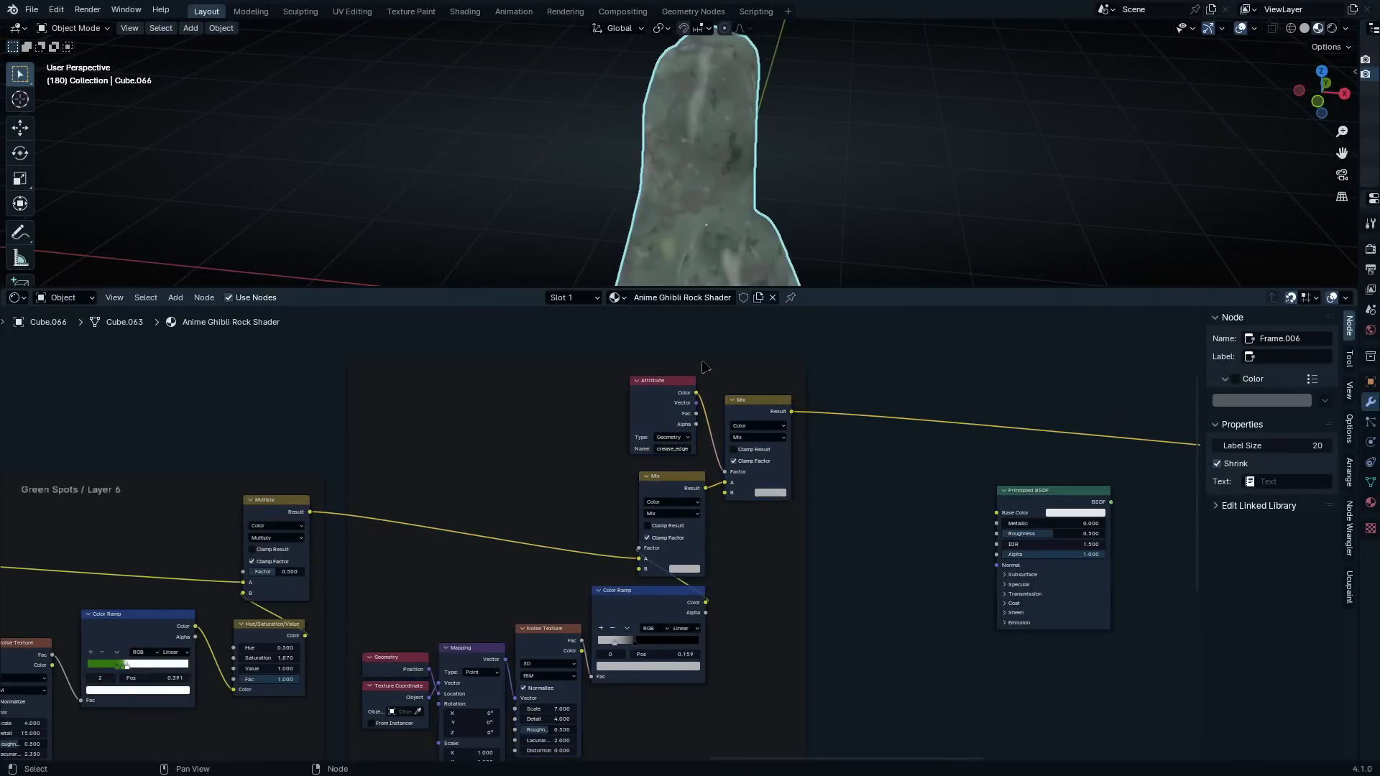
Label the new frame "Curveture / White Spots / Layer 7"
click(616, 378)
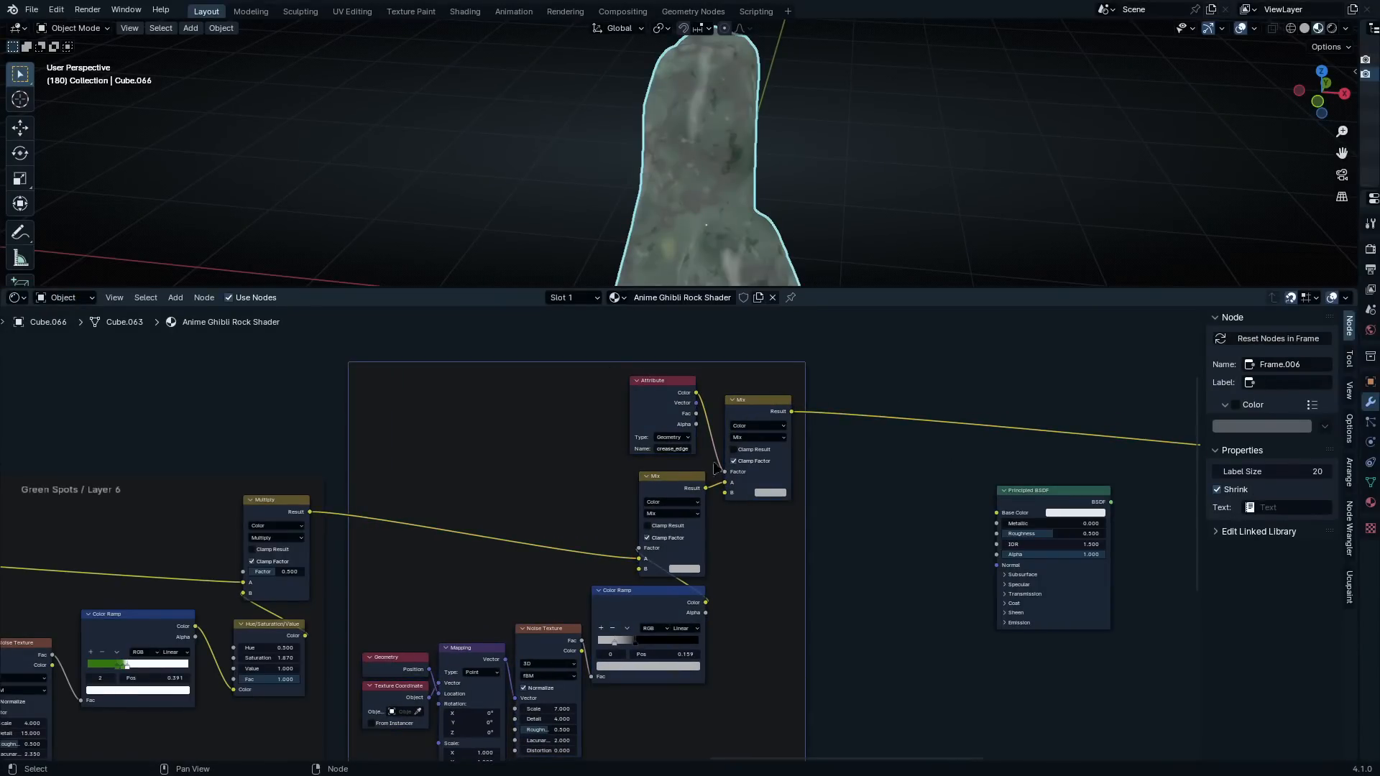
key(F2)
text(Curveture)
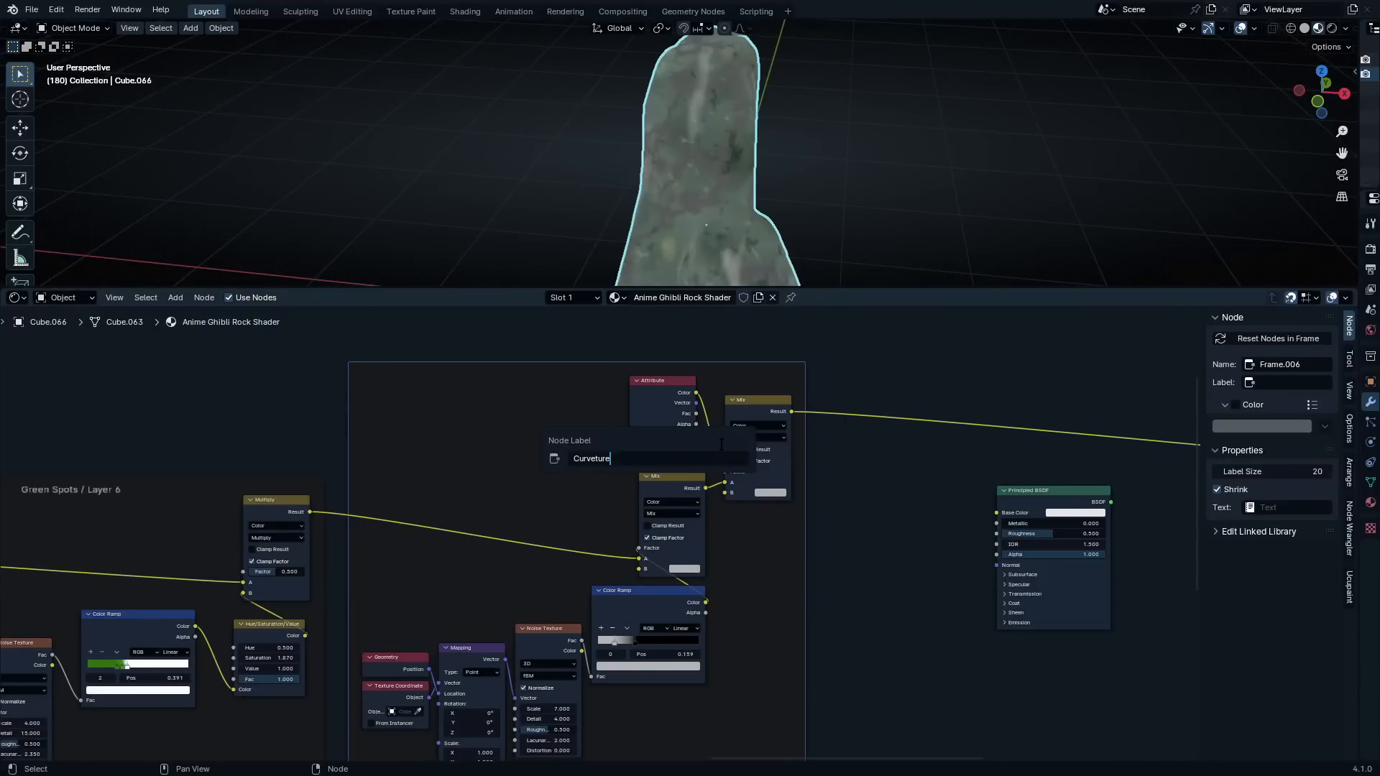
text( / White Spots / Layer 7)
key(Return)
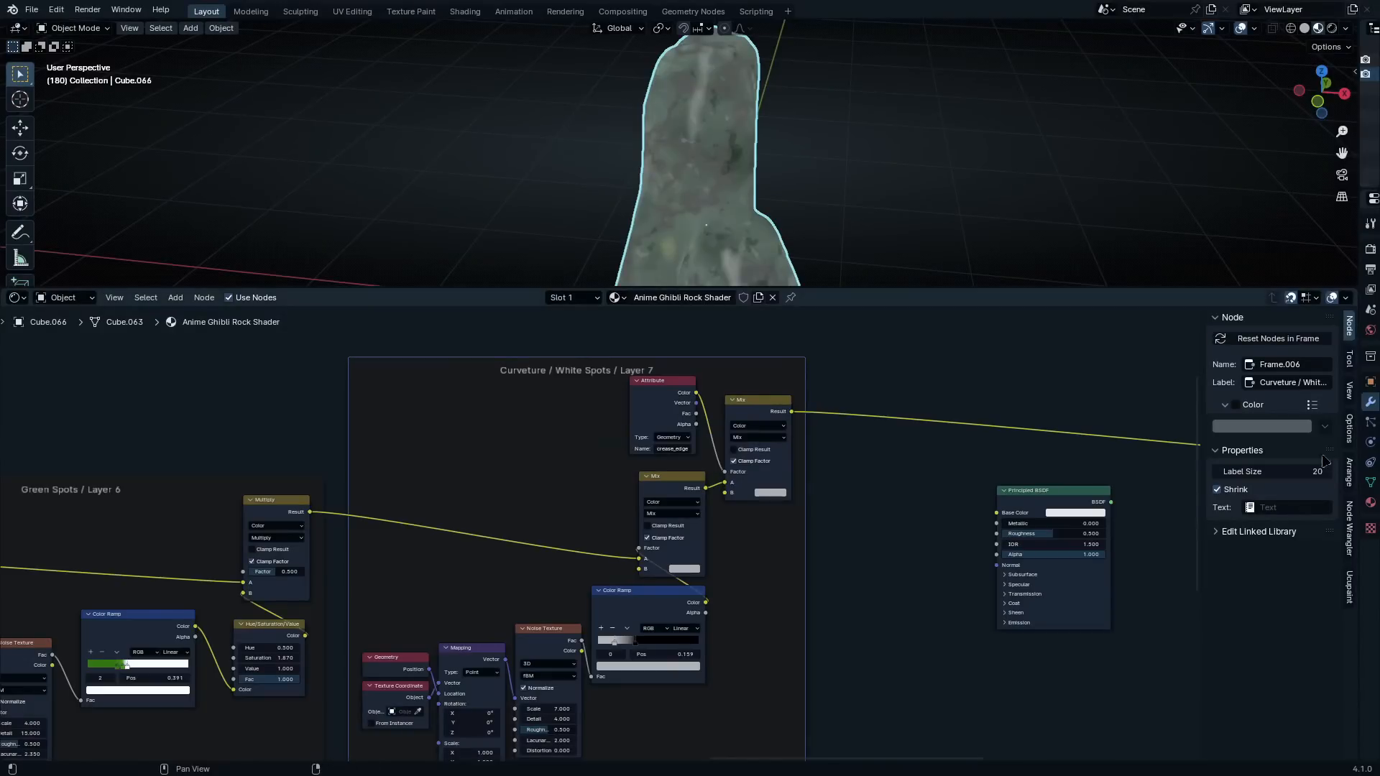
Set the label size to 62 on the Layer 7 frame and 64 on the Green Spots / Layer 6 frame
drag(1274, 471, 1359, 471)
click(144, 460)
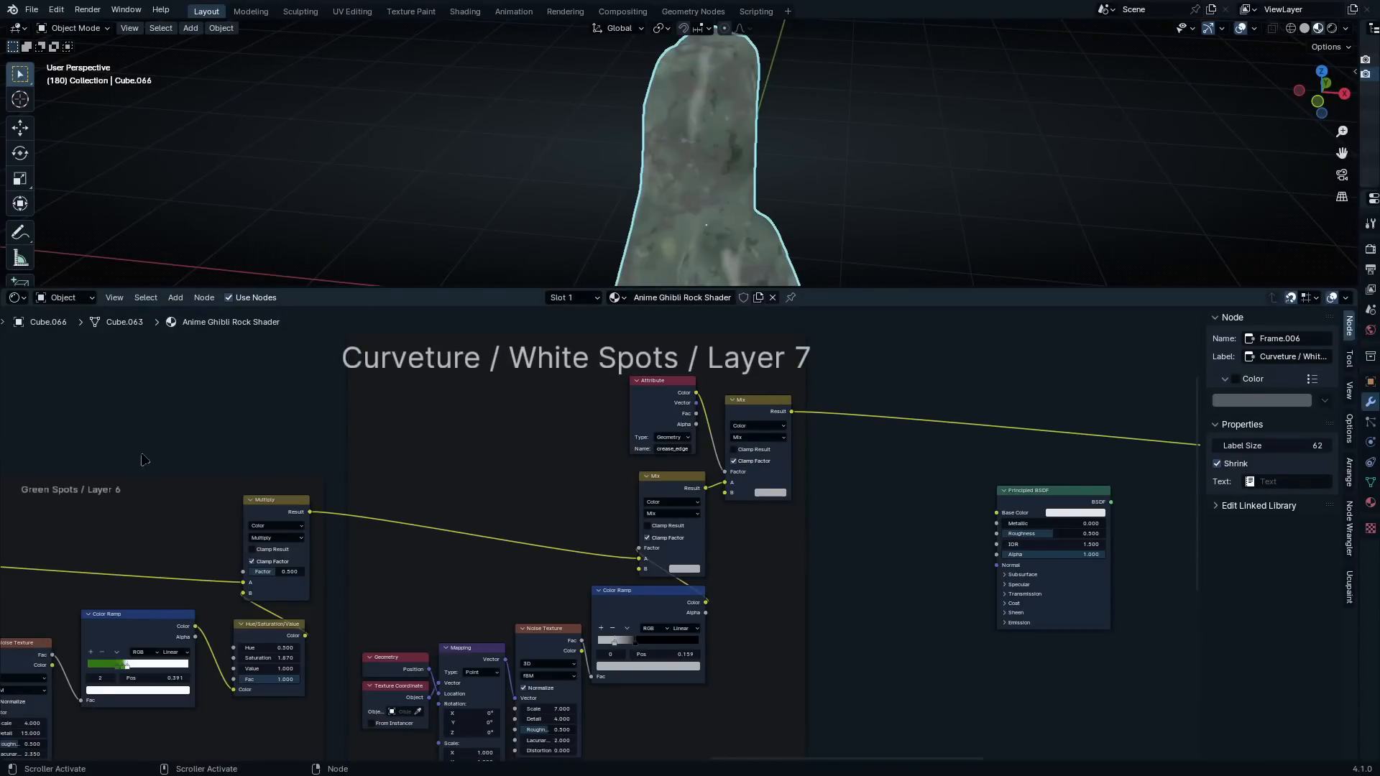
click(167, 509)
drag(1243, 472, 1329, 471)
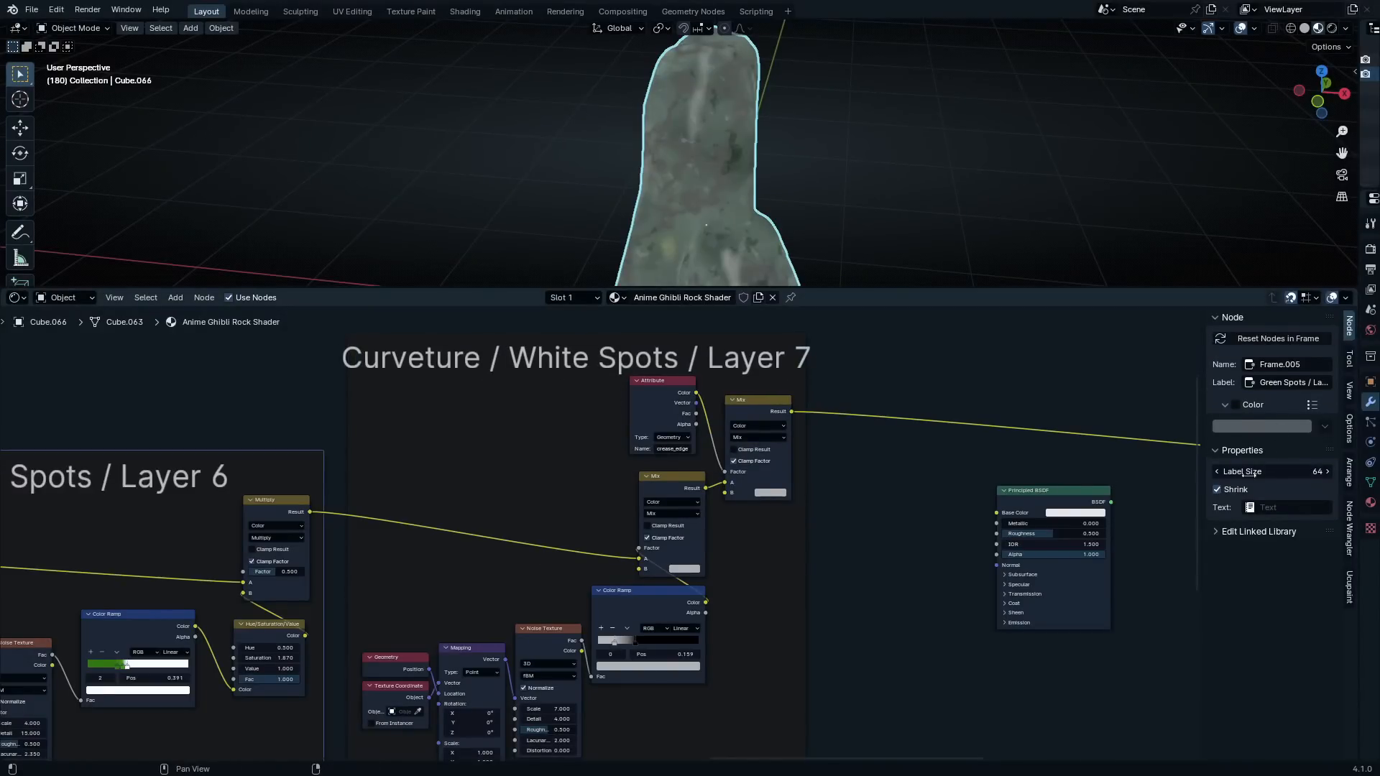
click(949, 403)
Move the unconnected Principled BSDF node over beside the Material Output node
scroll(855, 384, down, 7)
middle_drag(848, 383, 597, 443)
scroll(864, 531, up, 1)
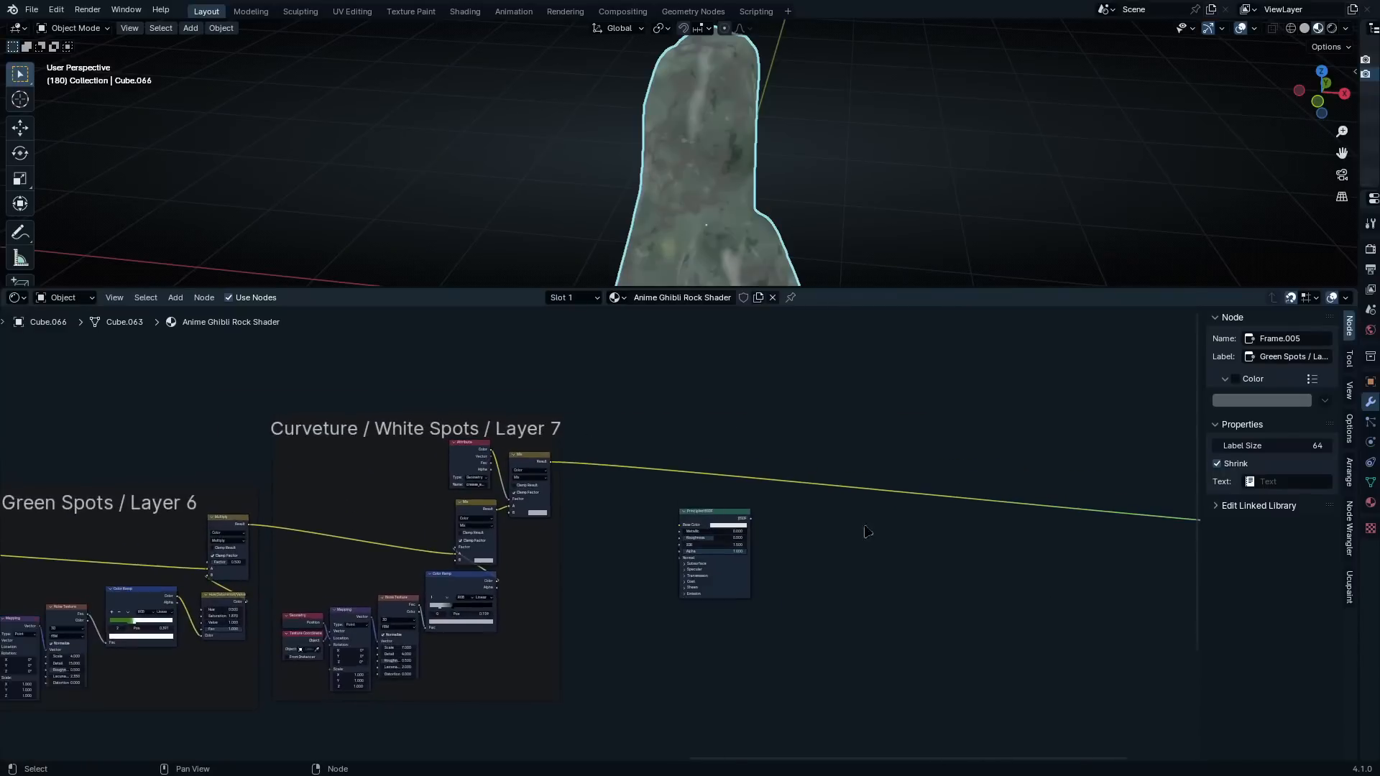
scroll(865, 529, up, 3)
middle_drag(763, 525, 423, 531)
drag(417, 522, 1087, 574)
scroll(934, 549, down, 5)
middle_drag(758, 515, 1108, 504)
scroll(700, 517, up, 4)
middle_drag(834, 560, 404, 554)
scroll(628, 561, down, 5)
scroll(644, 570, up, 1)
scroll(536, 591, up, 2)
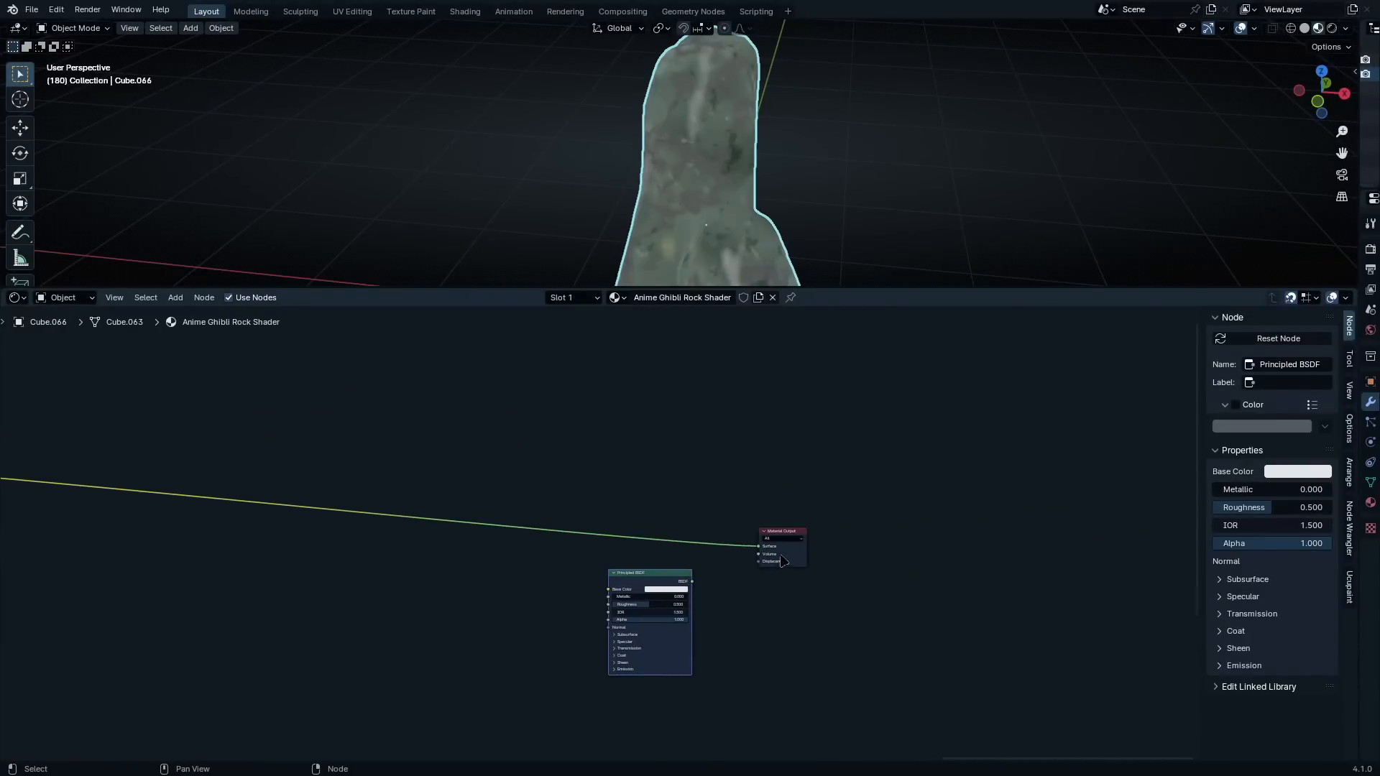
Raise the Material Output node level with the last Mix result and tuck the Principled BSDF node just below it
drag(782, 560, 687, 482)
drag(628, 576, 600, 493)
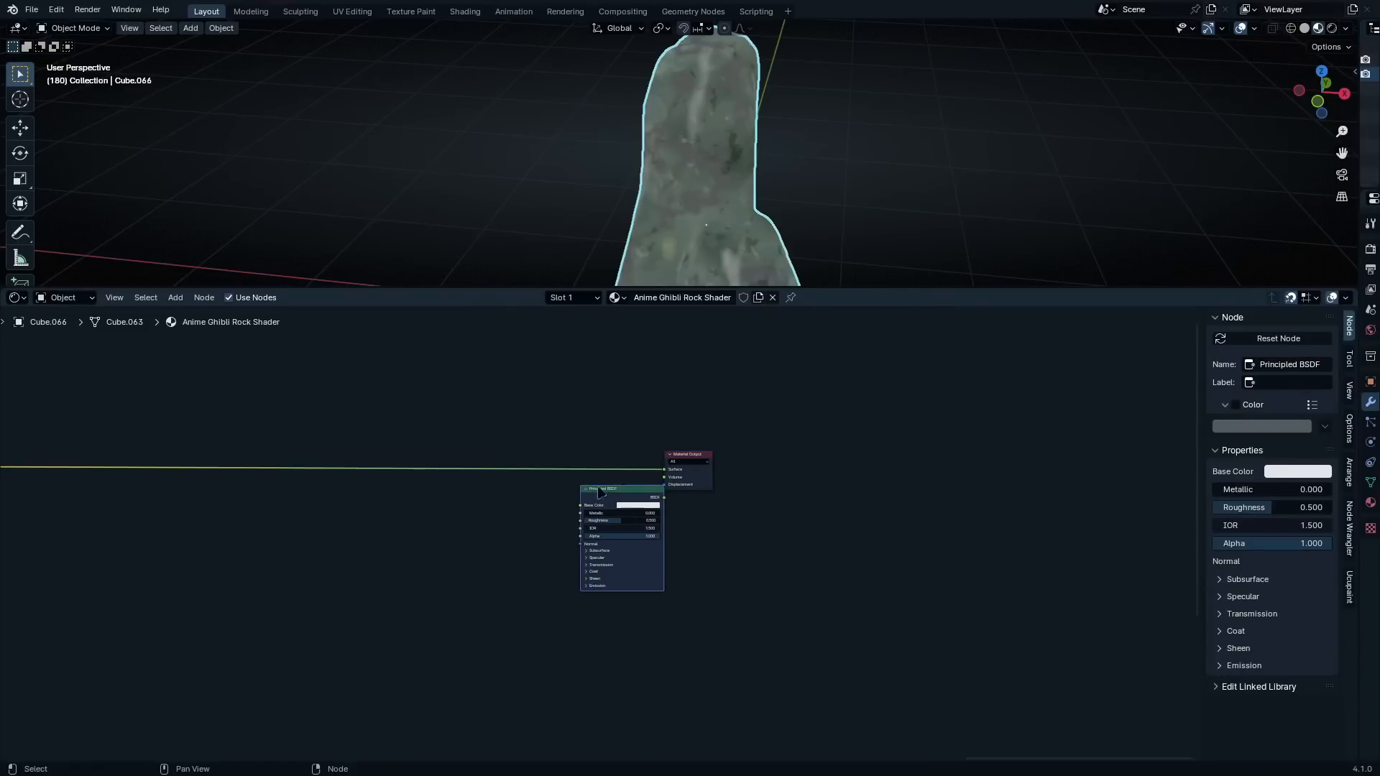
middle_drag(480, 489, 720, 506)
drag(830, 500, 795, 499)
Maximize the 3D viewport and add a Single Arrow empty at the world origin
scroll(585, 536, down, 4)
middle_drag(287, 523, 557, 552)
scroll(554, 544, up, 4)
scroll(766, 497, up, 2)
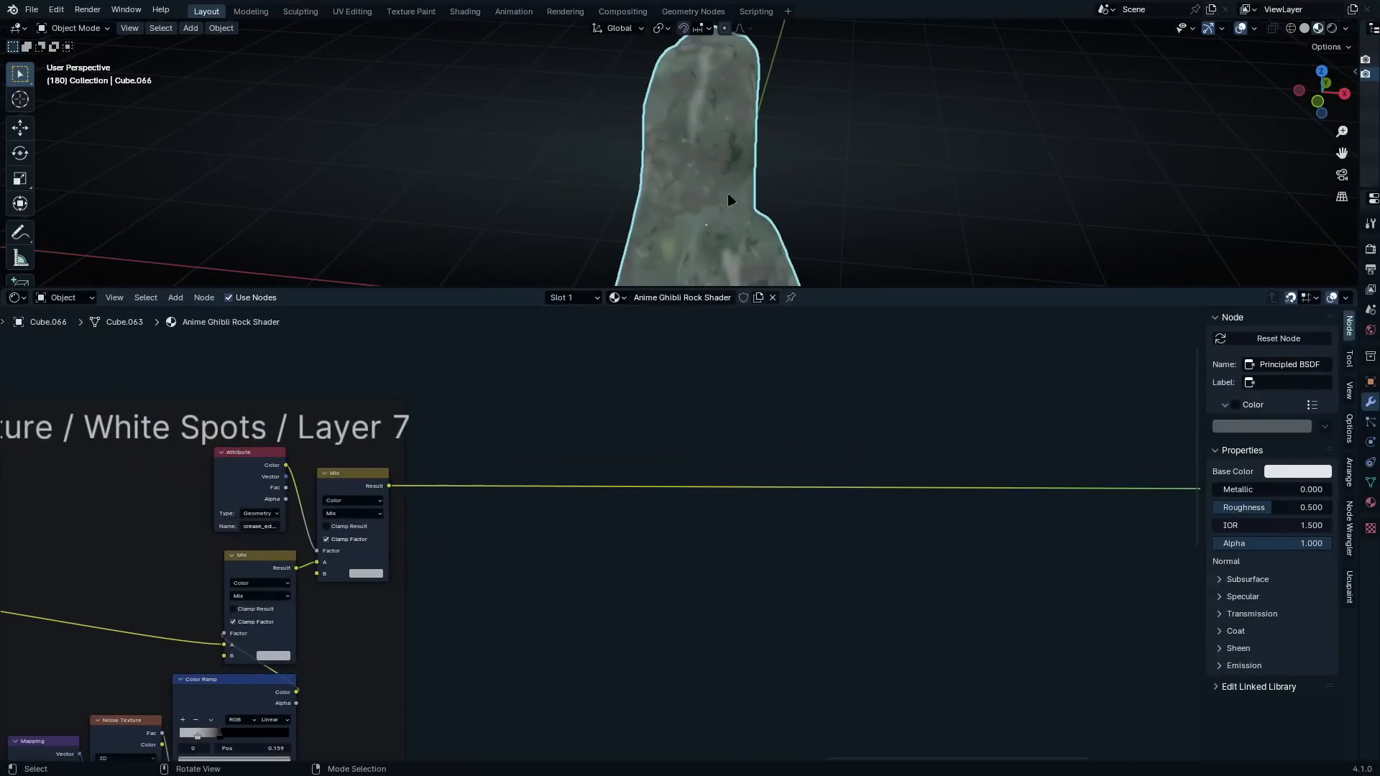
scroll(729, 200, down, 5)
key(ctrl+space)
middle_drag(719, 189, 776, 188)
scroll(792, 343, up, 4)
shift+middle_drag(766, 412, 699, 332)
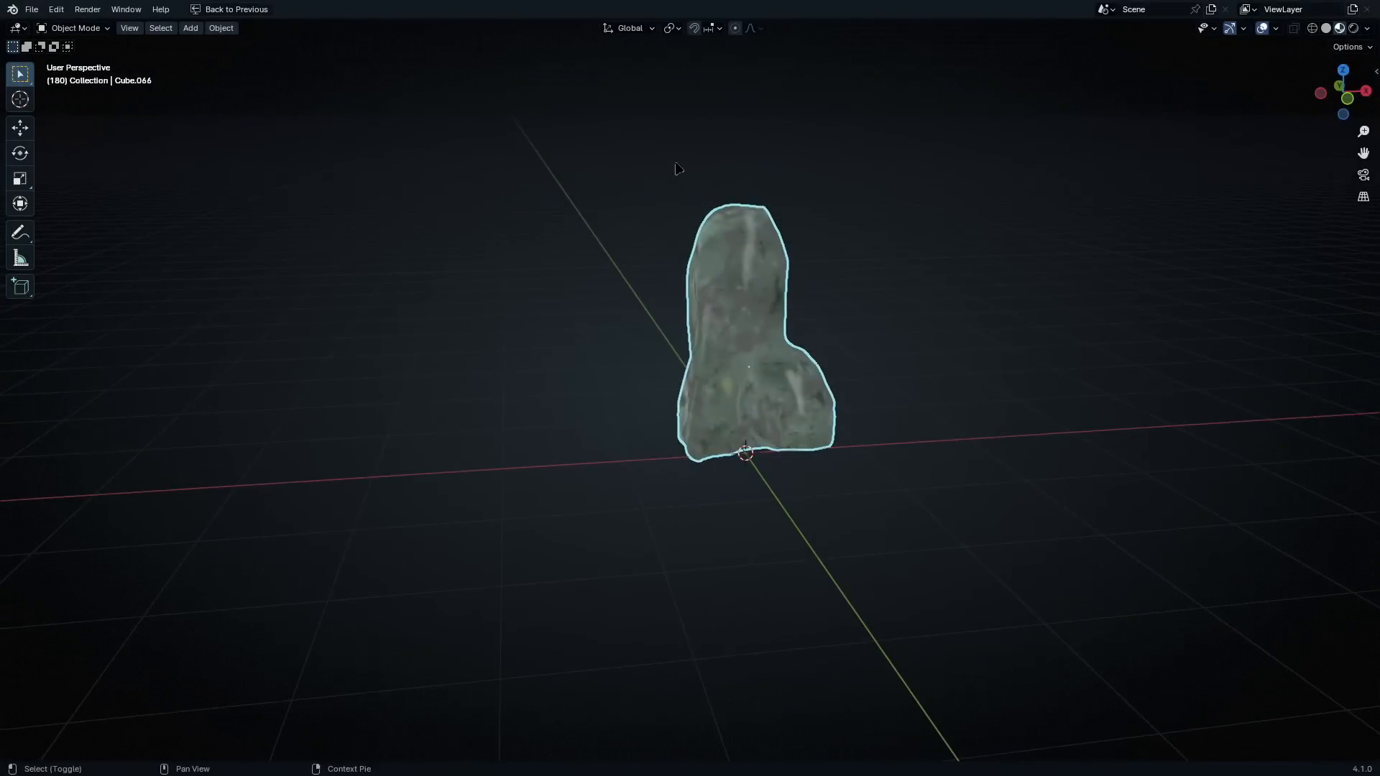
key(shift+a)
mouse_move(627, 325)
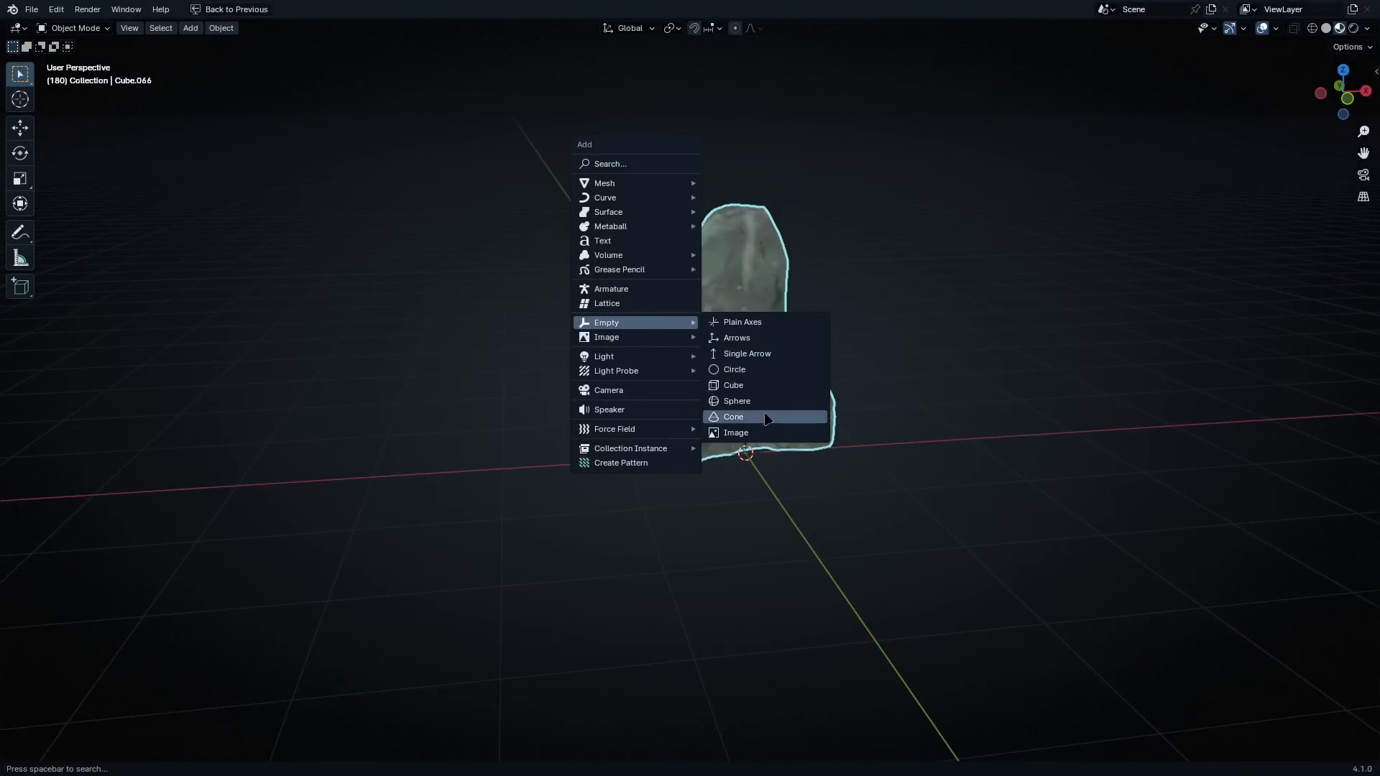
click(755, 354)
Raise the arrow empty about 2 m along Z and fine-tune its height just above the rock's top
middle_drag(752, 356, 740, 390)
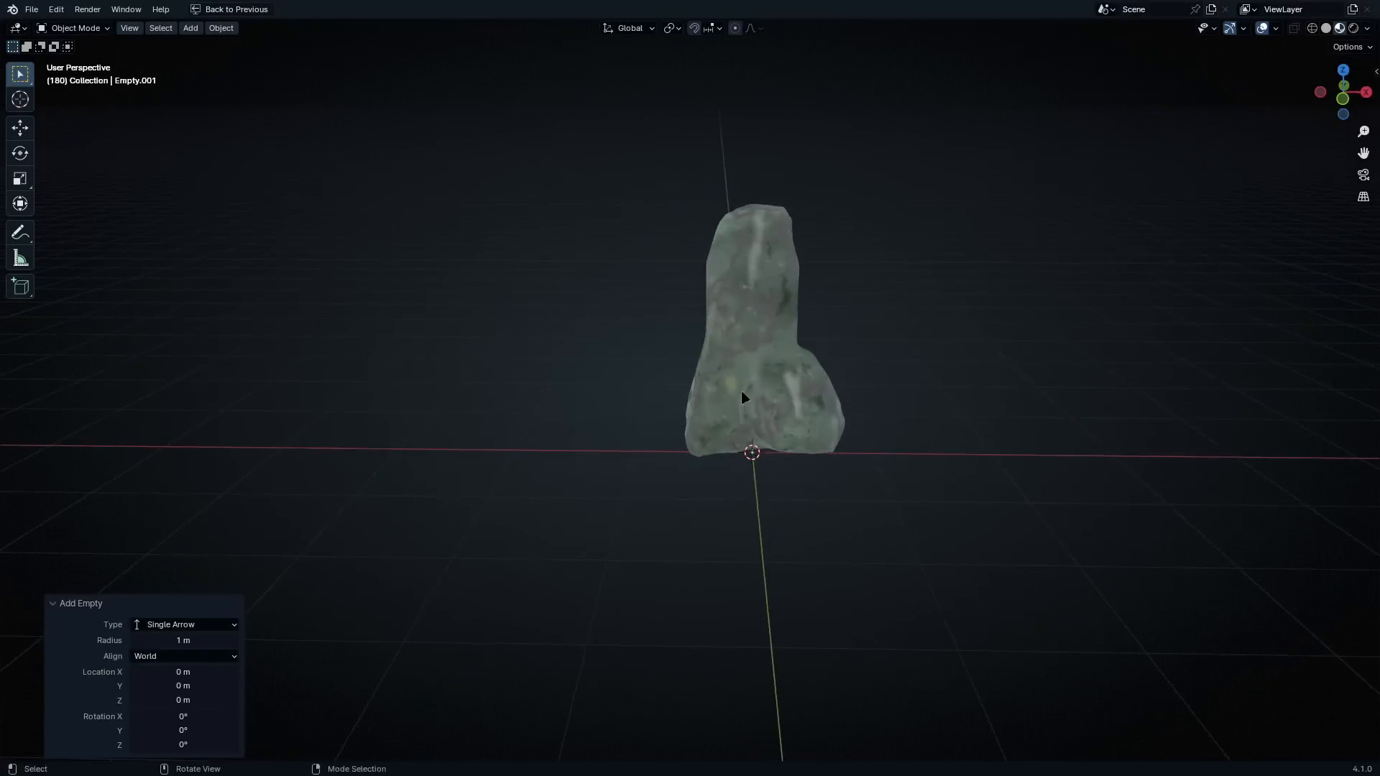
key(g)
key(z)
click(770, 150)
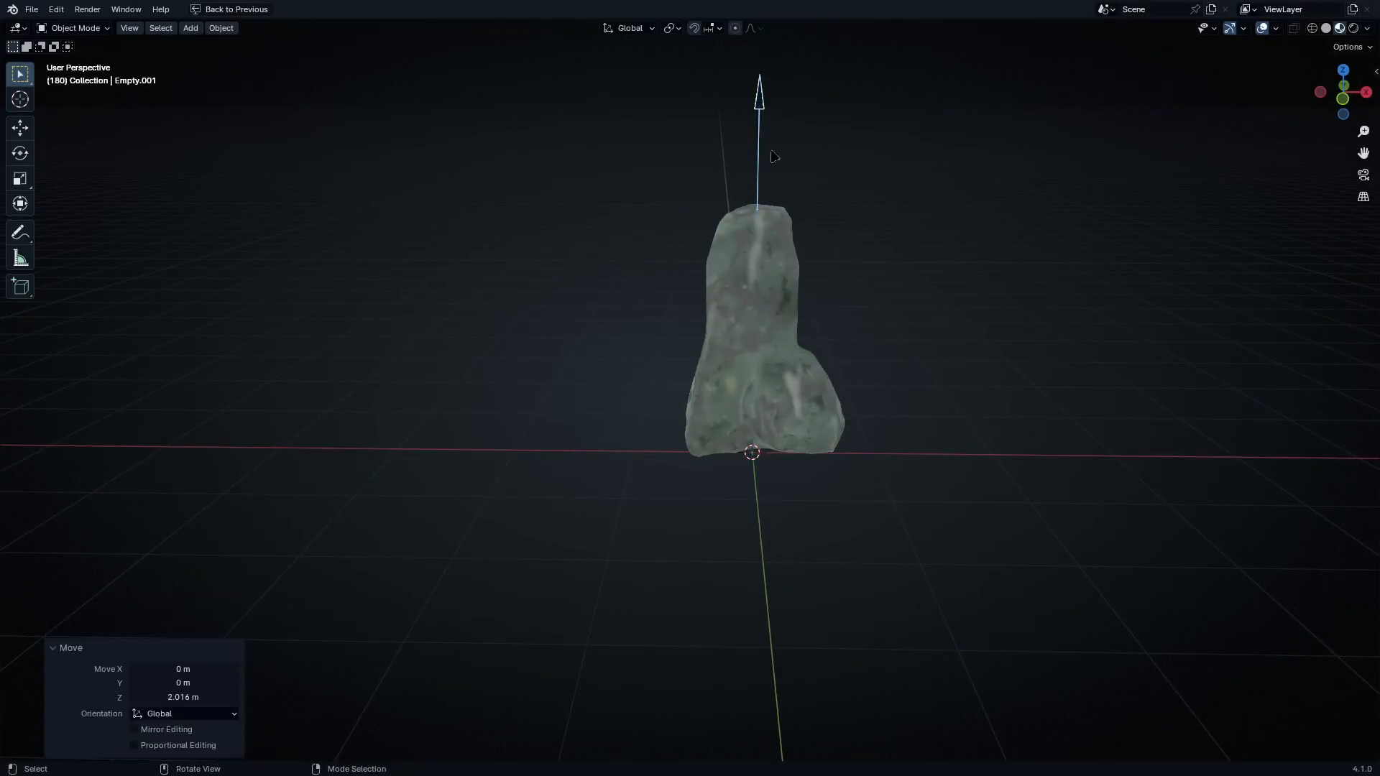
shift+middle_drag(789, 237, 729, 294)
key(g)
key(z)
click(758, 269)
Reselect the rock and return from the maximized viewport to the split layout
click(717, 317)
key(ctrl+space)
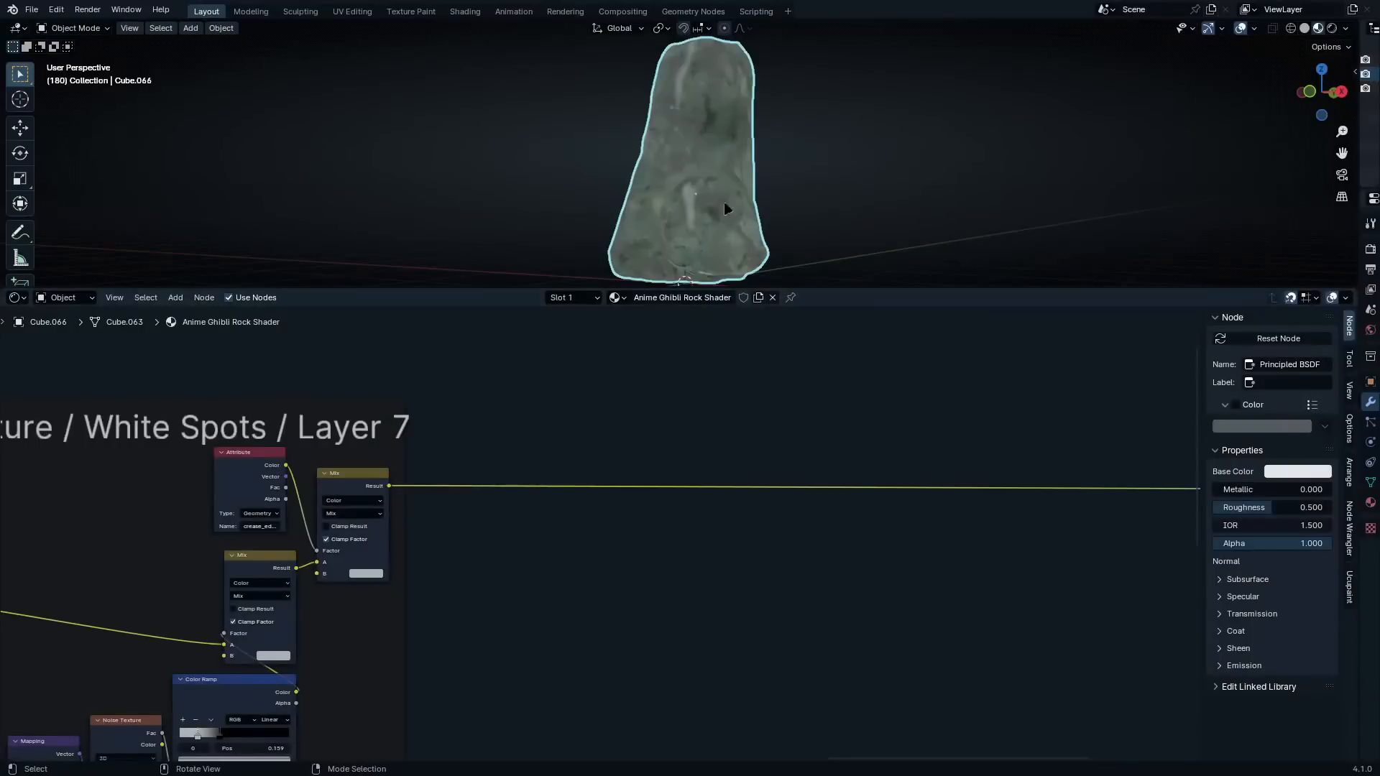
shift+middle_drag(733, 162, 707, 215)
Add a Texture Coordinate node in the empty area beyond the Layer 7 frame
scroll(699, 373, up, 2)
key(shift+a)
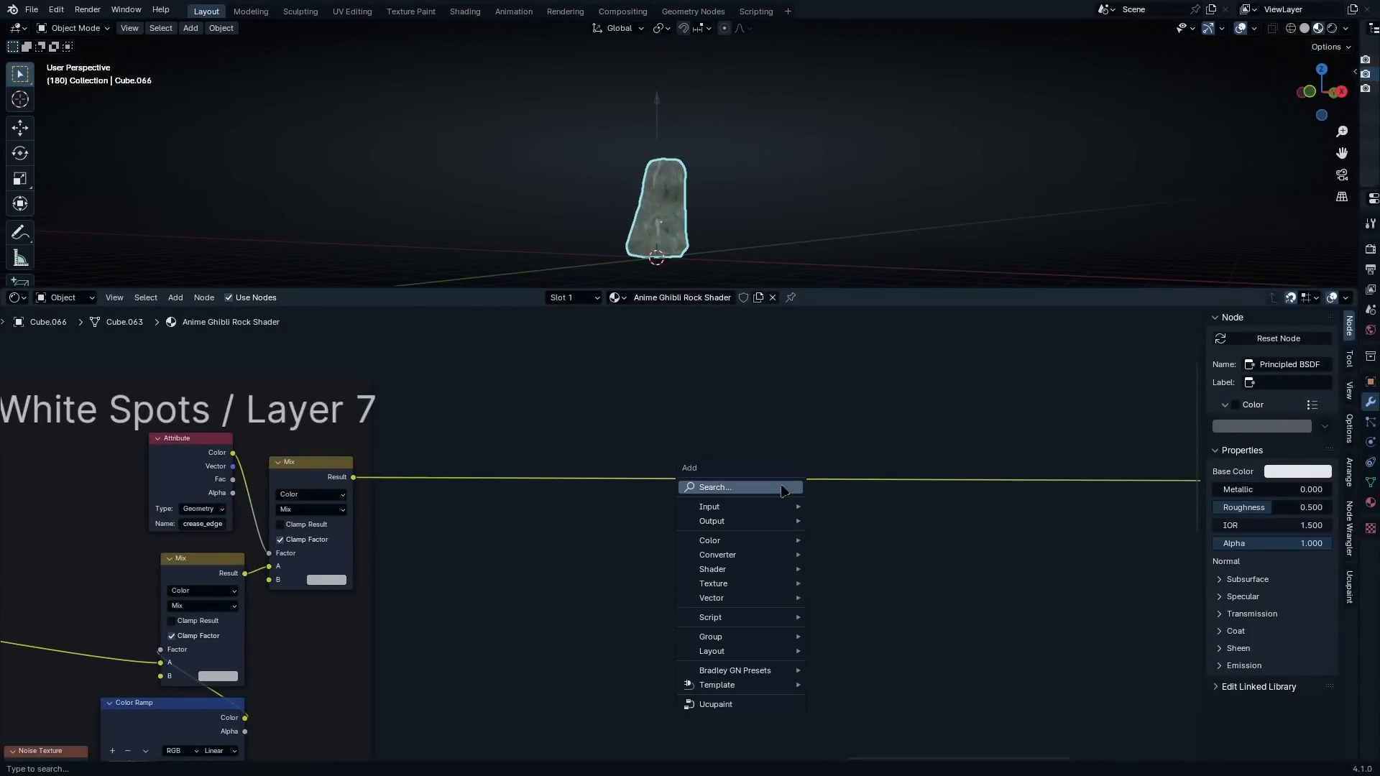
click(779, 488)
text(geomet)
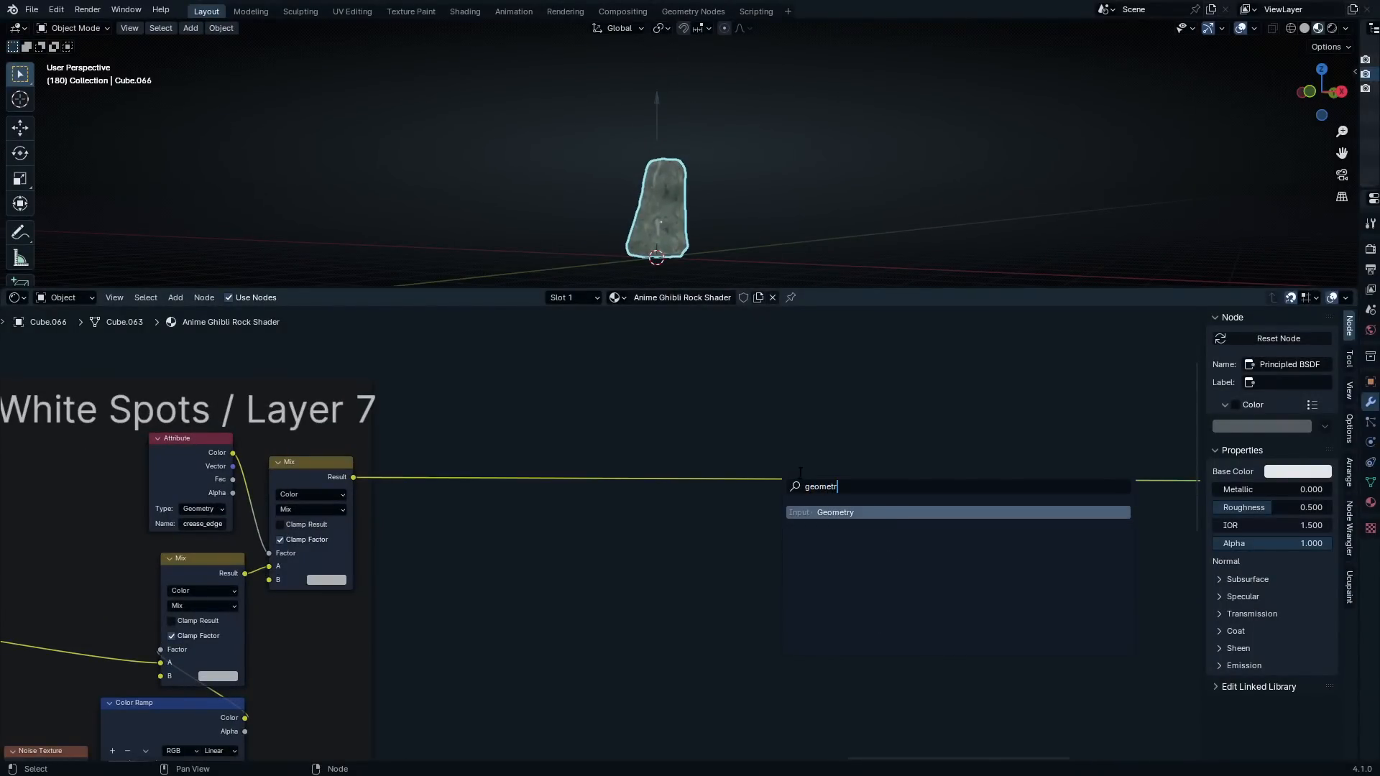
key(ctrl+BackSpace)
text(Texture coord)
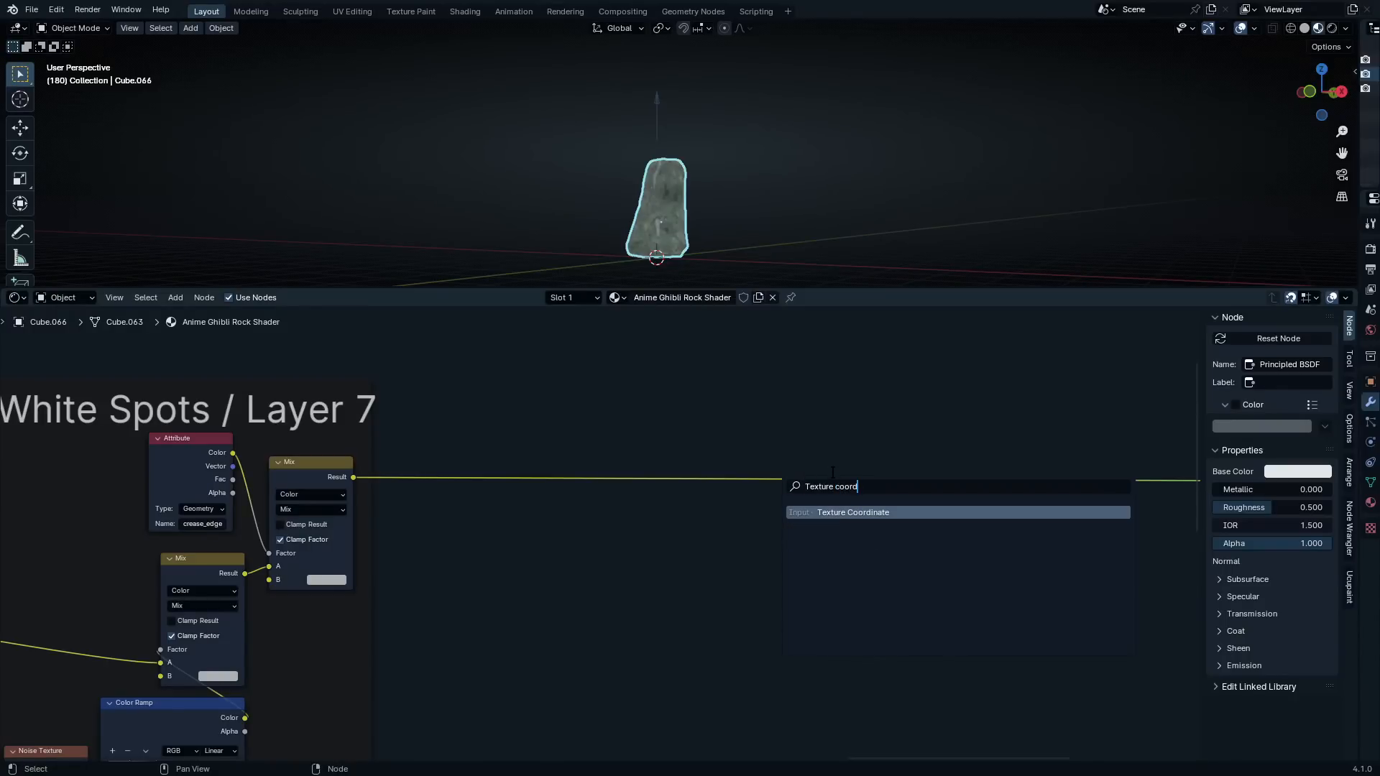
key(Return)
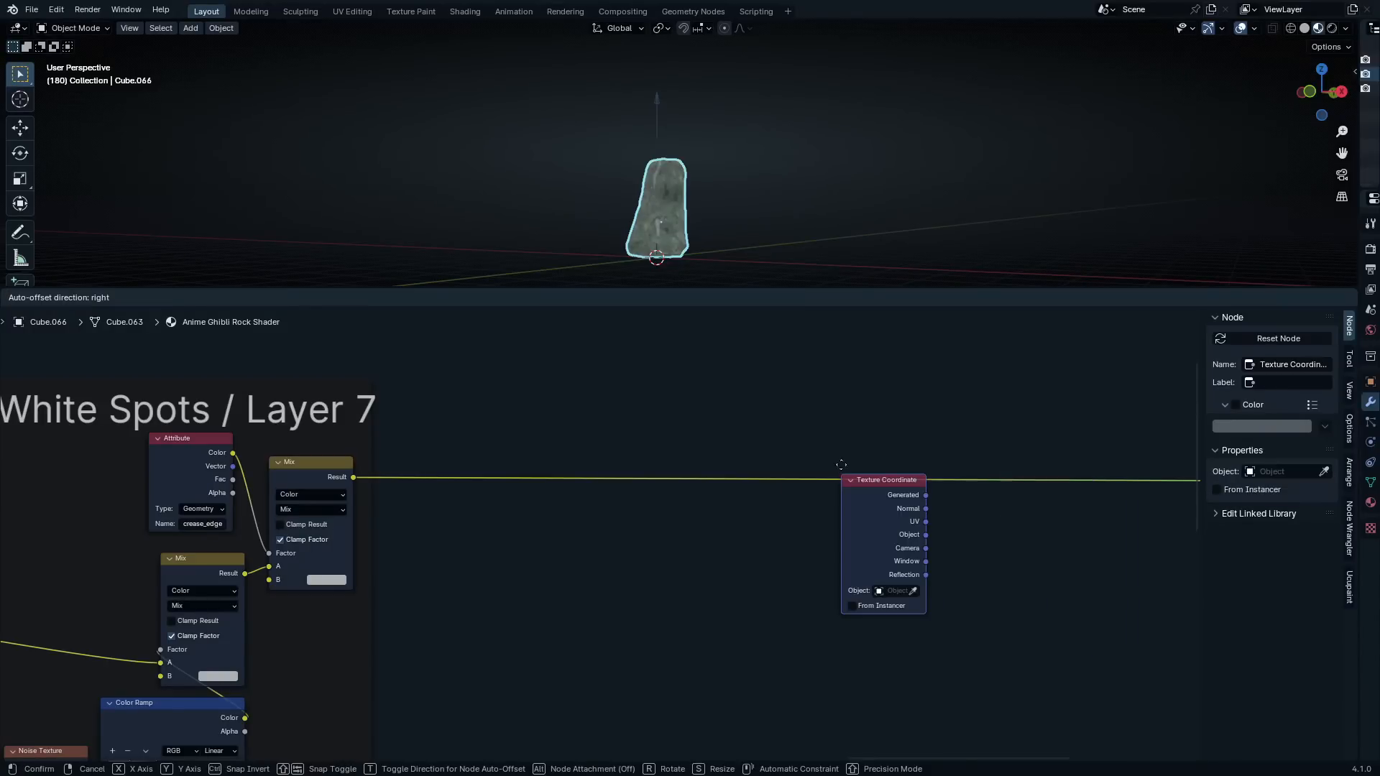
click(638, 549)
Insert a Mix Color node on the link between Layer 7's last Mix node and the Material Output
key(shift+a)
click(707, 429)
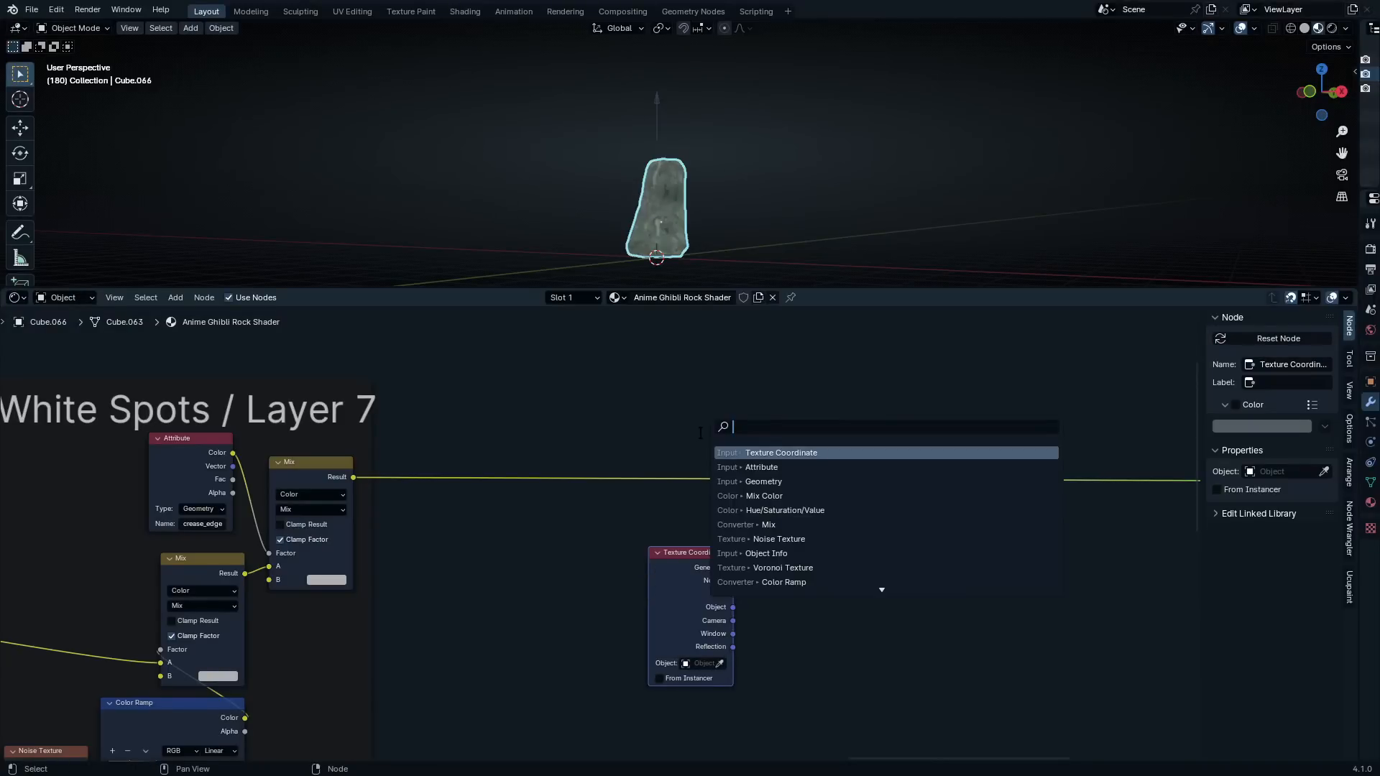
text(mix color)
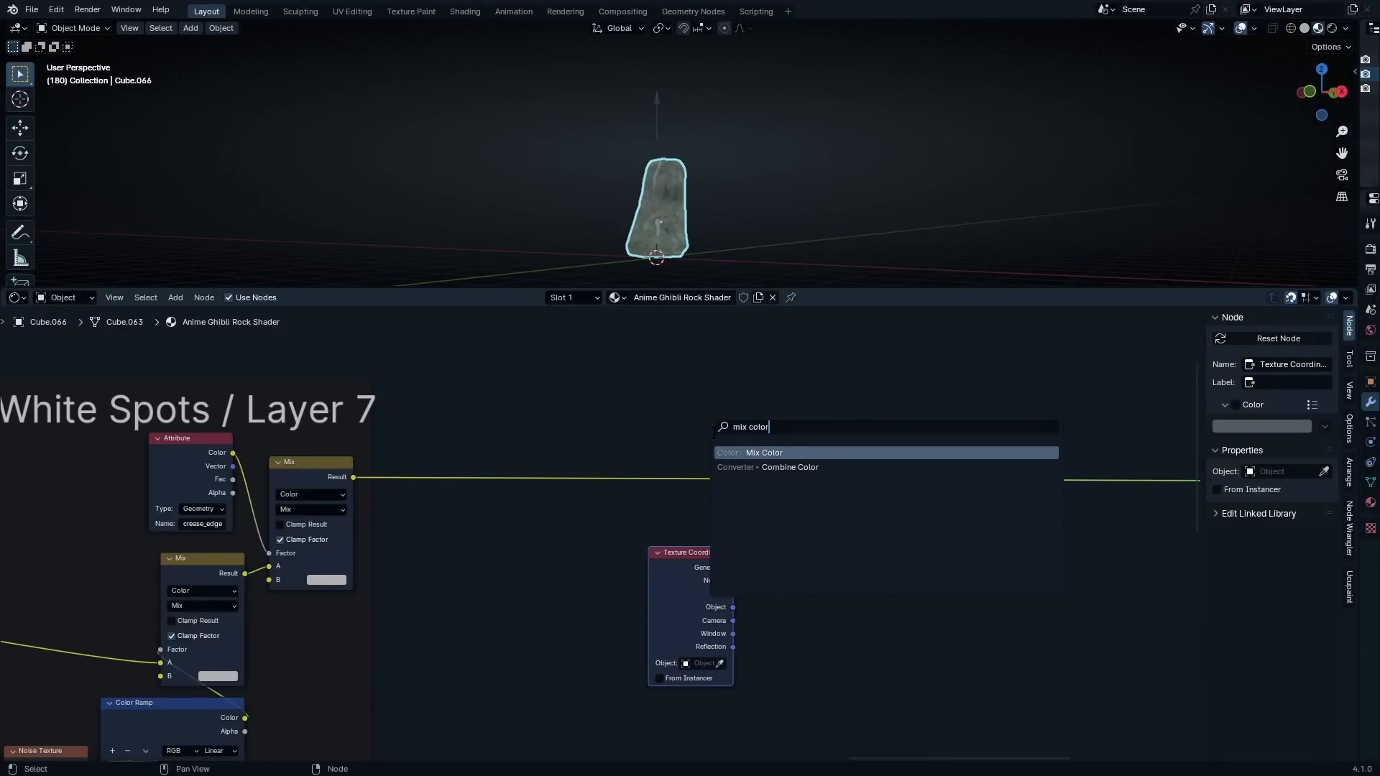
key(Return)
Move the Texture Coordinate node away from the new Mix node and connect its Object output to a new Separate XYZ node
scroll(747, 573, up, 4)
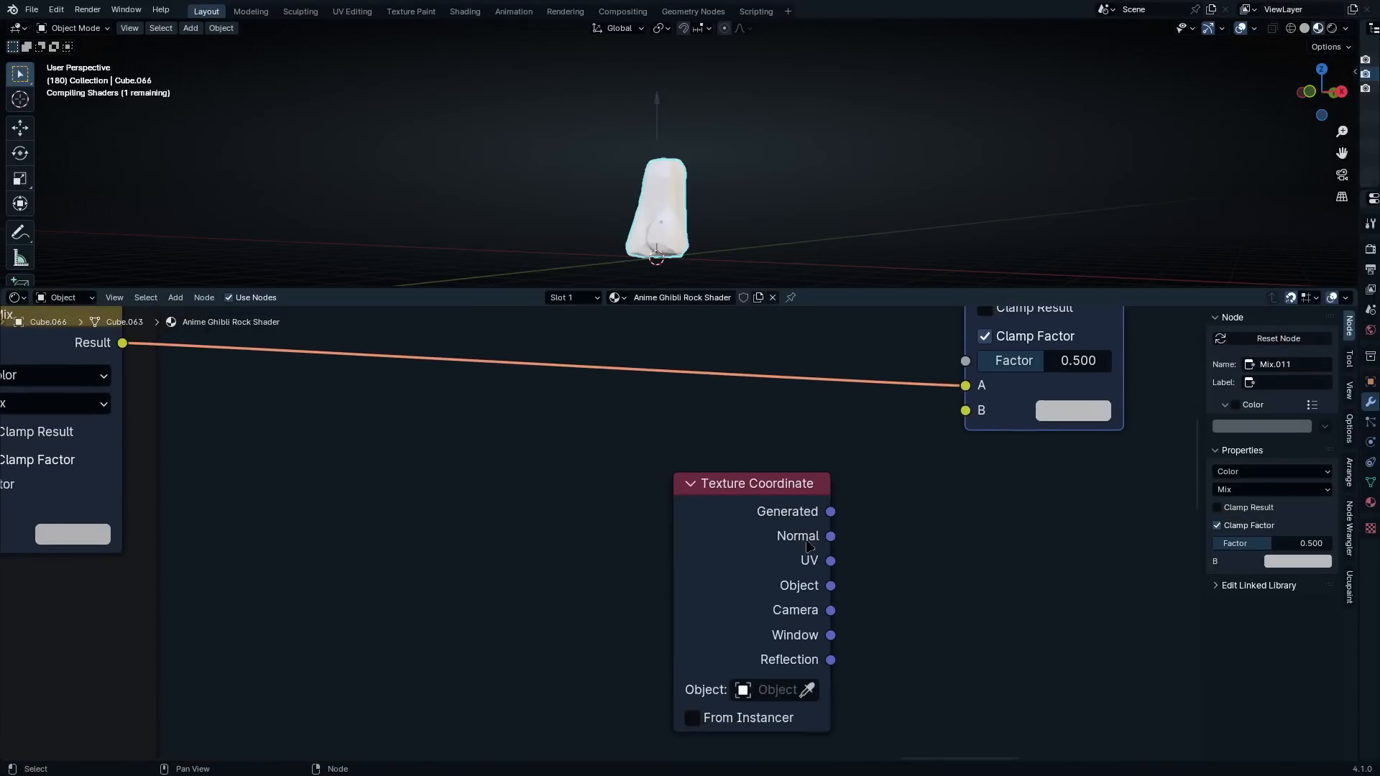
click(571, 562)
drag(628, 563, 885, 551)
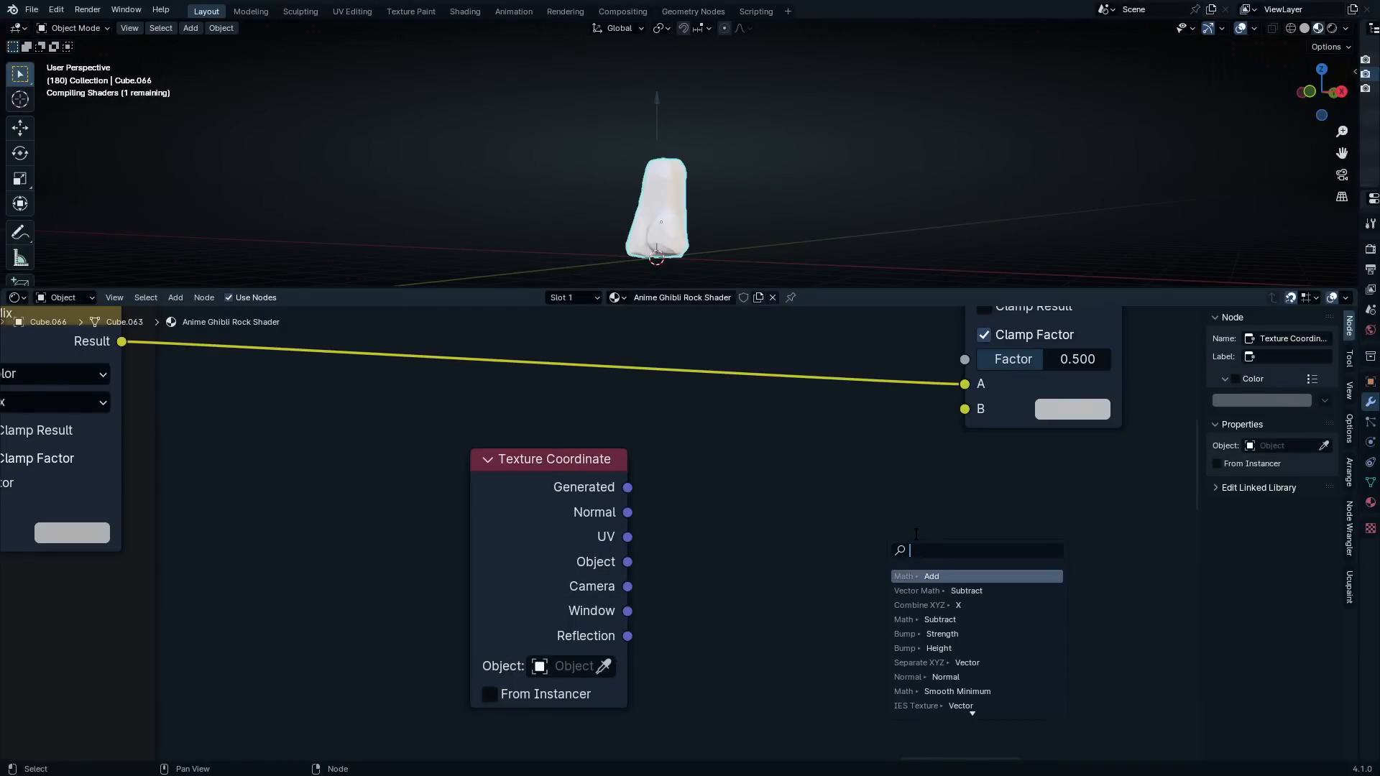
text(s)
click(967, 619)
click(734, 515)
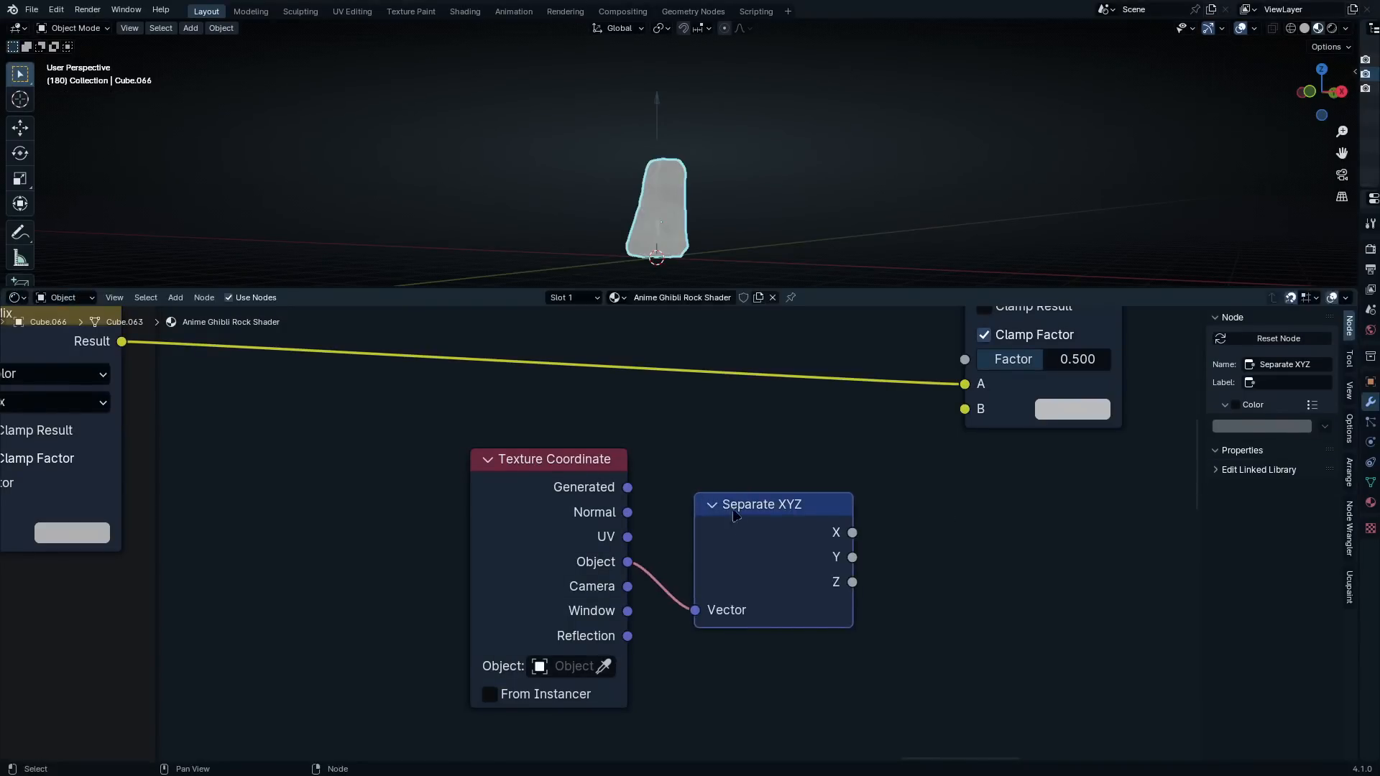
Preview the Separate XYZ node's Z output on the rock and view the gradient from several angles
ctrl+shift+click(746, 540)
ctrl+shift+click(747, 539)
ctrl+shift+click(747, 539)
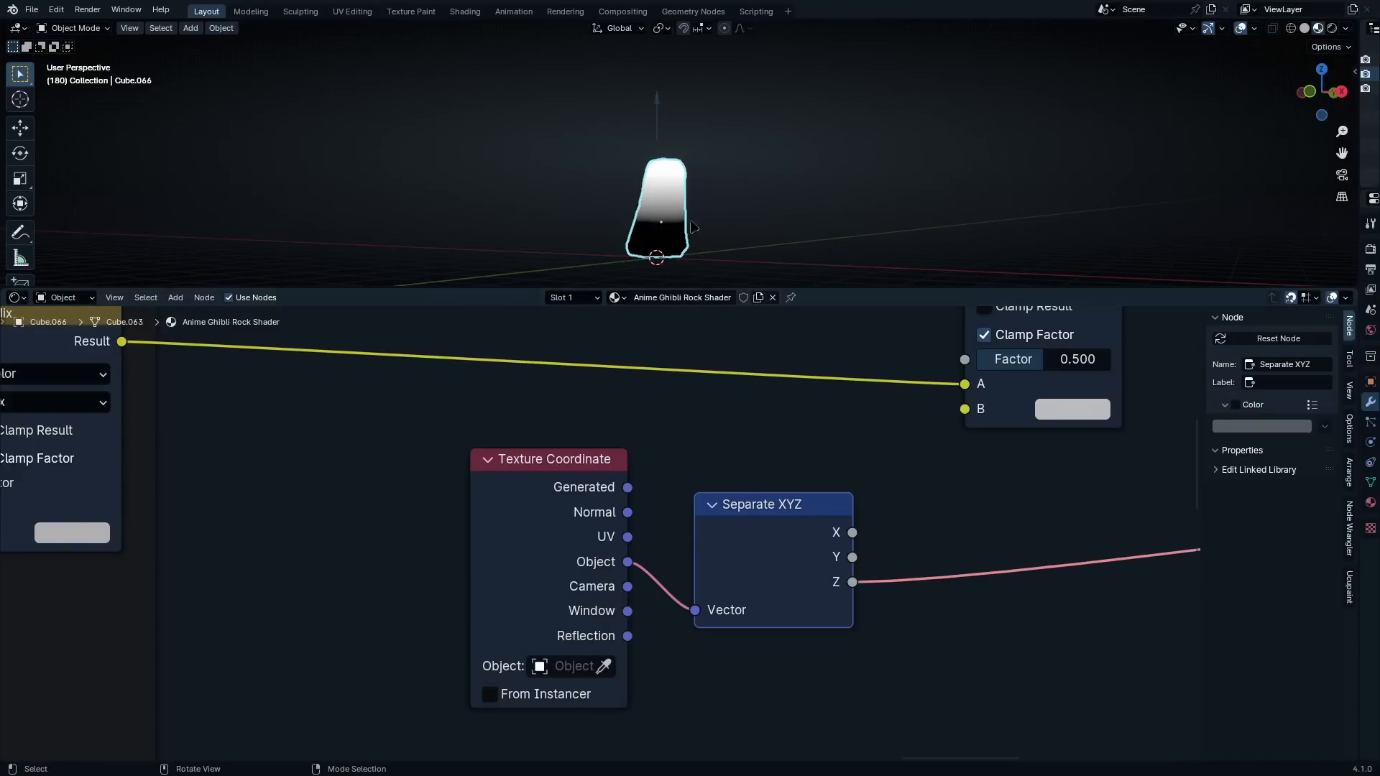
scroll(705, 215, up, 3)
scroll(704, 215, up, 1)
middle_drag(704, 215, 709, 155)
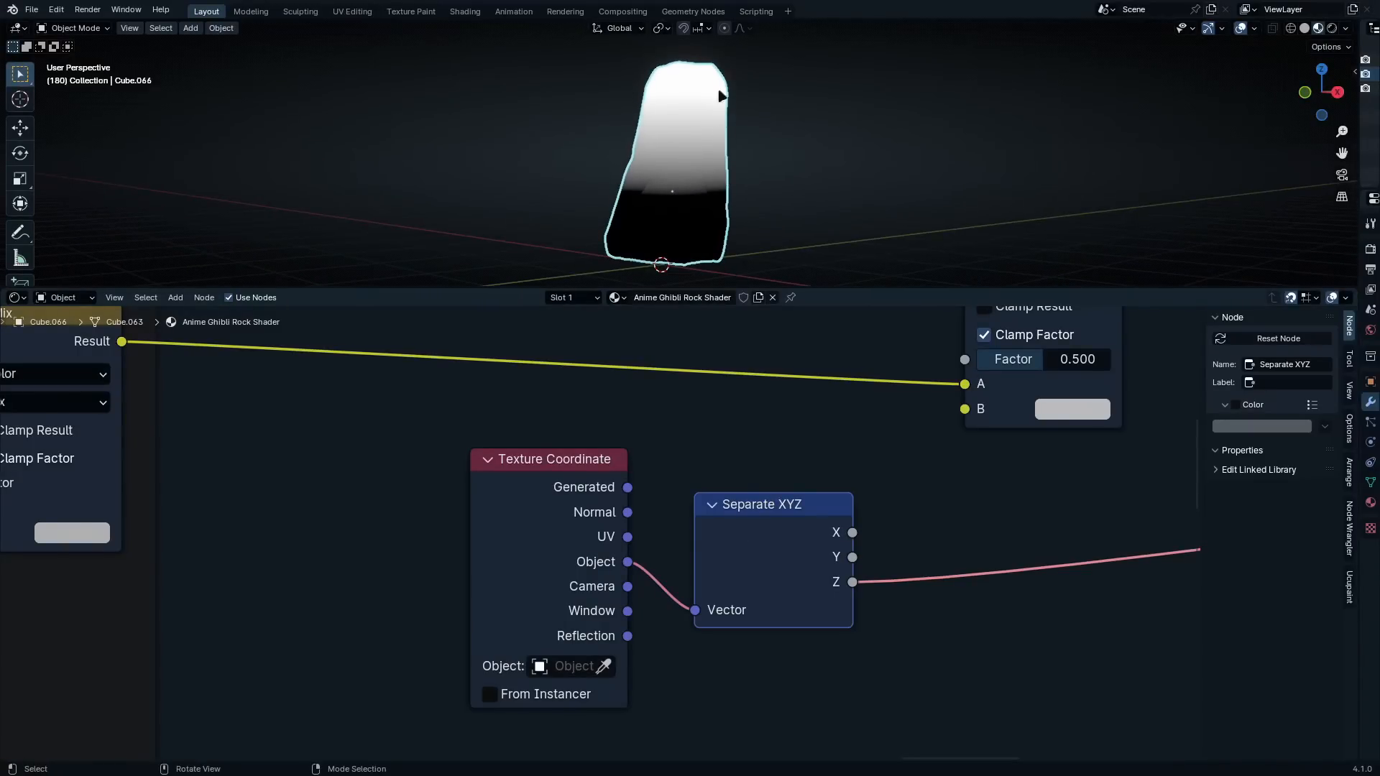
middle_drag(722, 96, 721, 146)
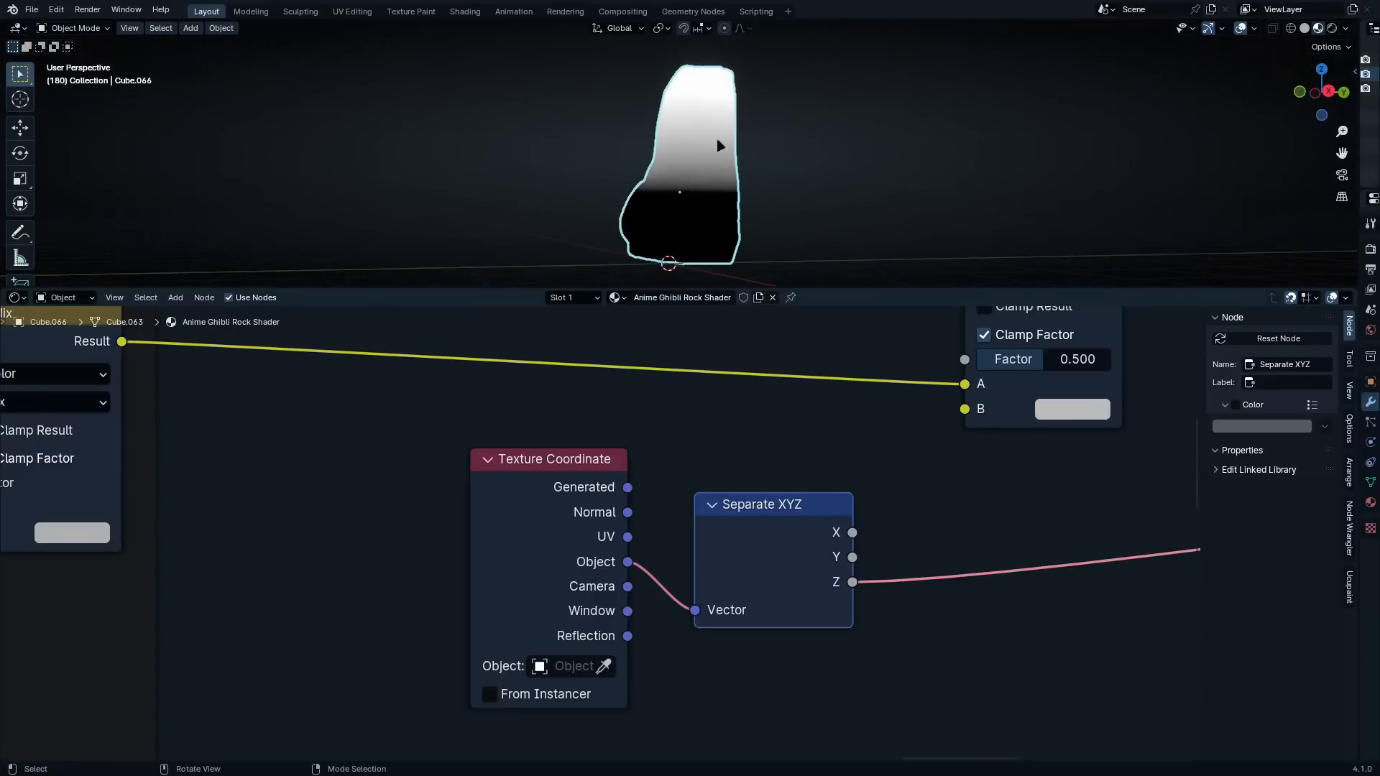
Insert a Math node set to Add on the previewed link from the Separate XYZ node's Z output and space the nodes apart
drag(791, 538, 880, 533)
scroll(880, 532, down, 5)
middle_drag(946, 555, 823, 556)
drag(751, 544, 707, 529)
key(shift+a)
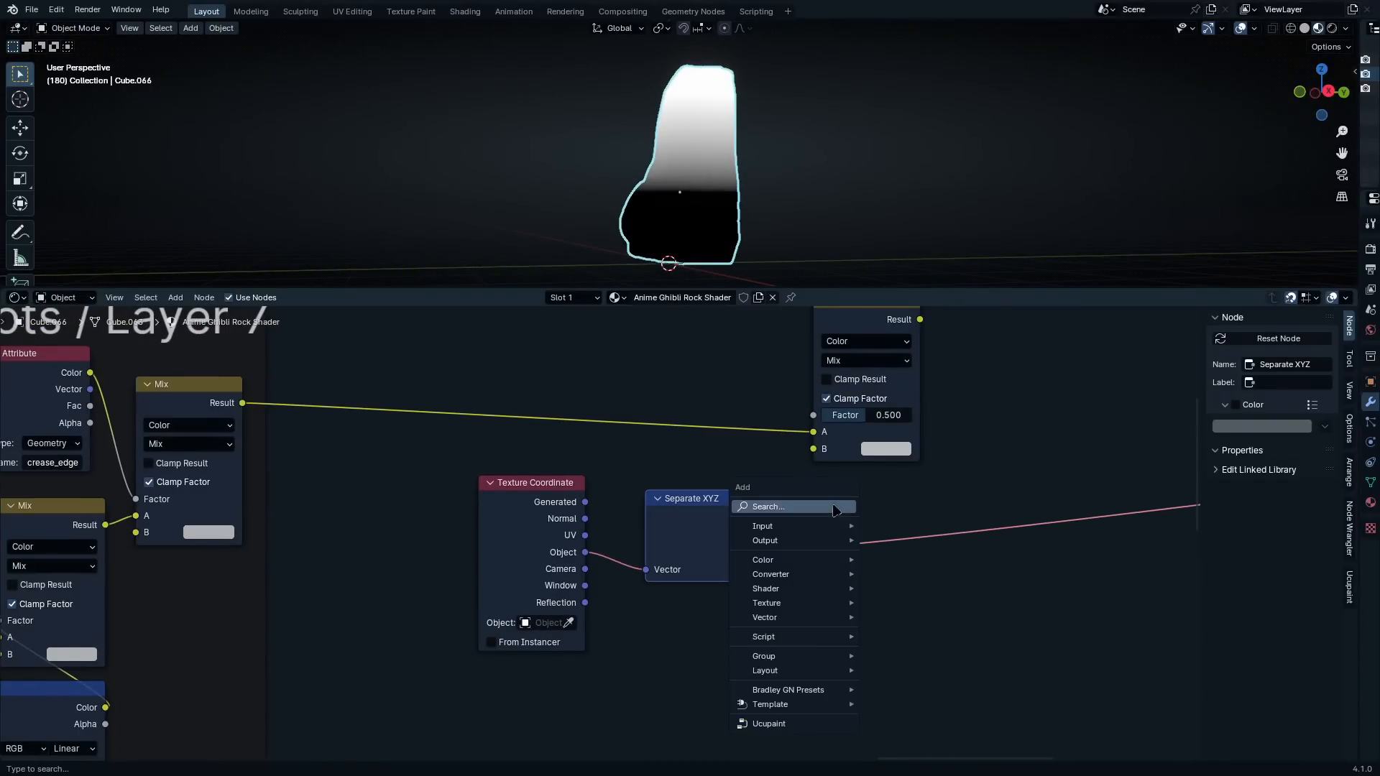
click(836, 506)
text(add)
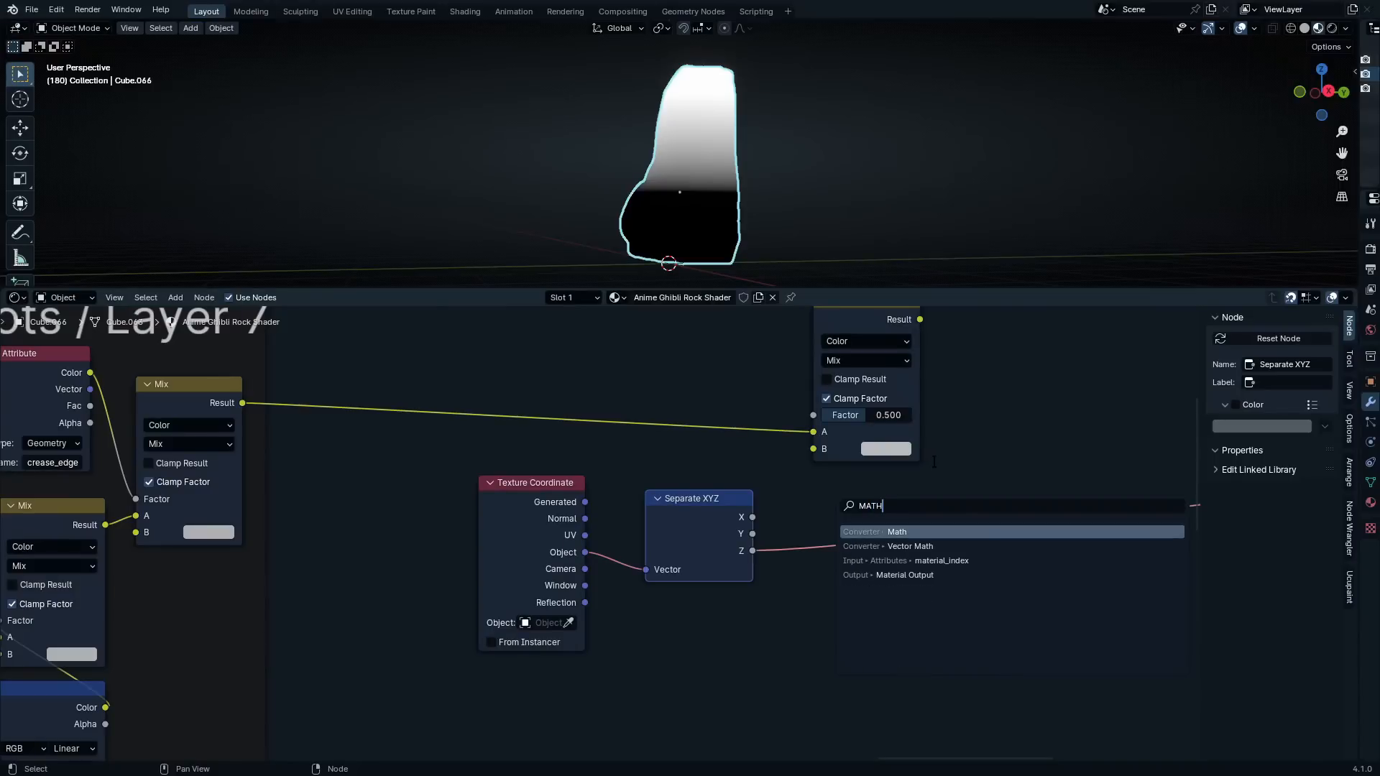
key(Return)
click(773, 471)
scroll(808, 521, up, 3)
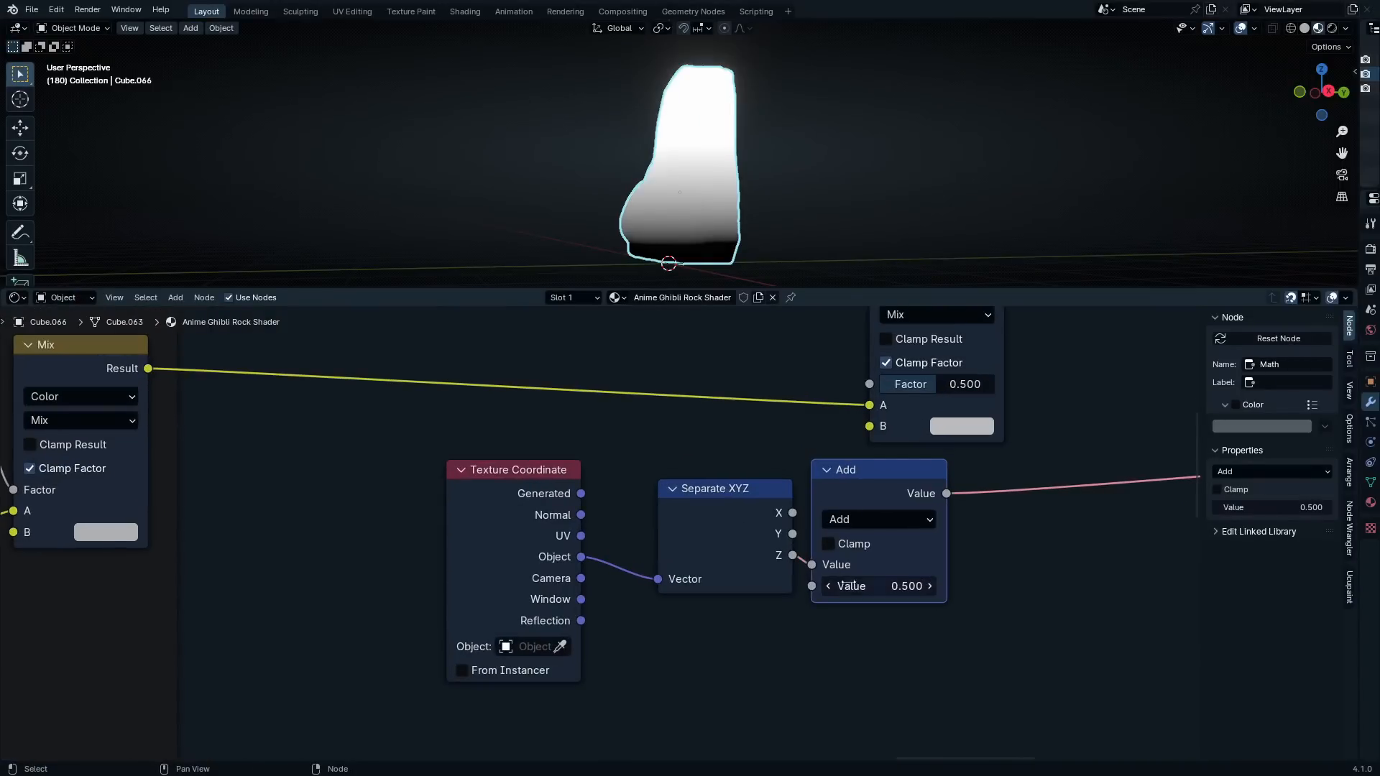
mouse_move(847, 585)
shift+mouse_down()
mouse_move(886, 585)
mouse_move(774, 585)
mouse_move(996, 585)
mouse_move(711, 585)
mouse_move(860, 585)
shift+mouse_up()
drag(725, 513, 704, 513)
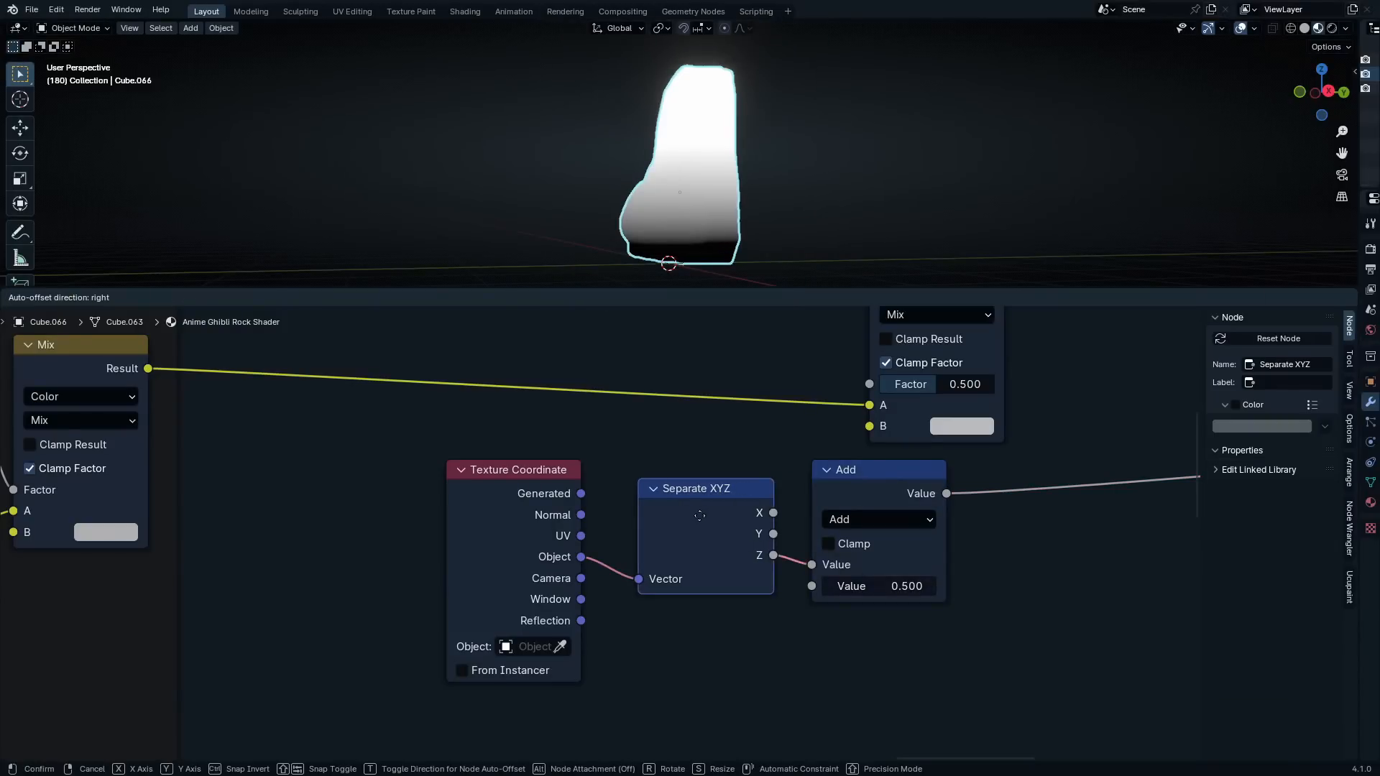
Set the Texture Coordinate node's reference object to the arrow empty above the rock using the eyedropper
click(559, 646)
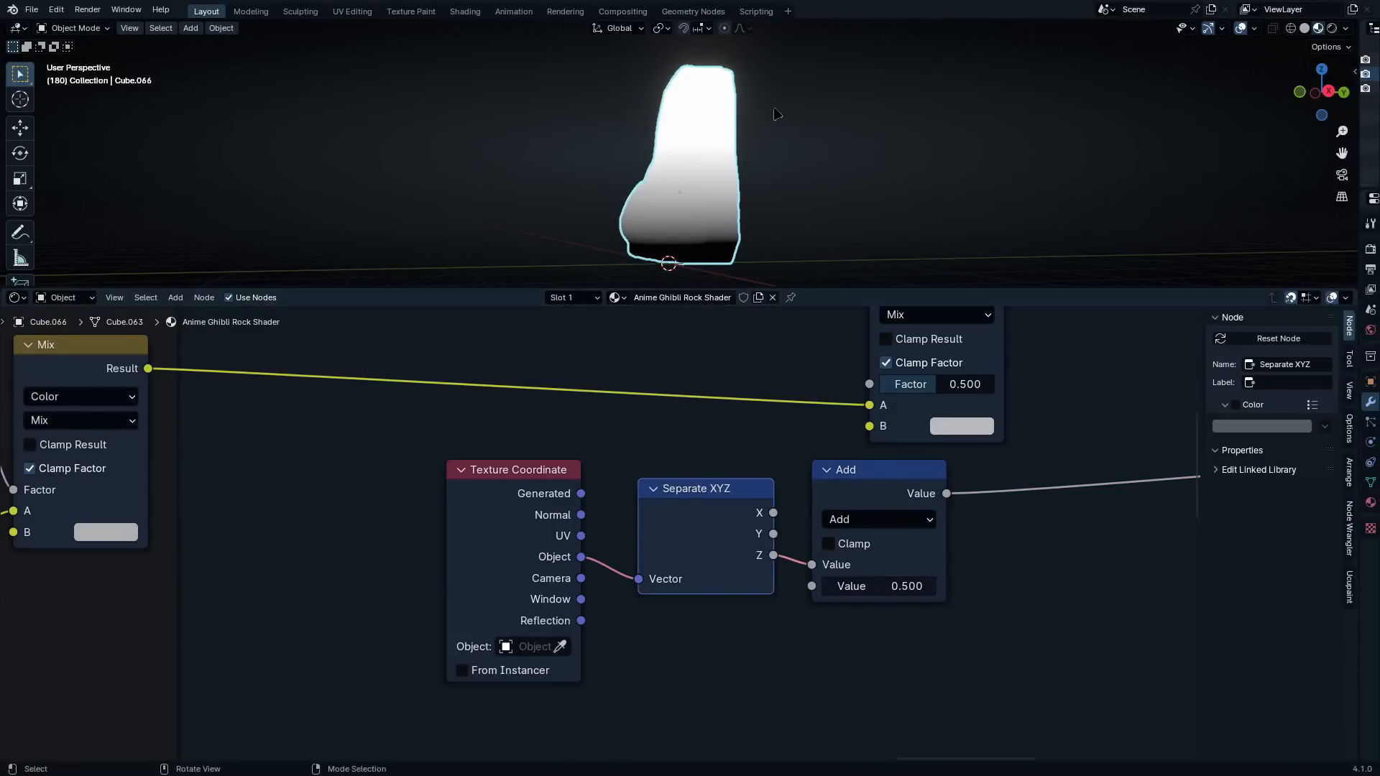
shift+middle_drag(780, 266, 781, 275)
click(560, 646)
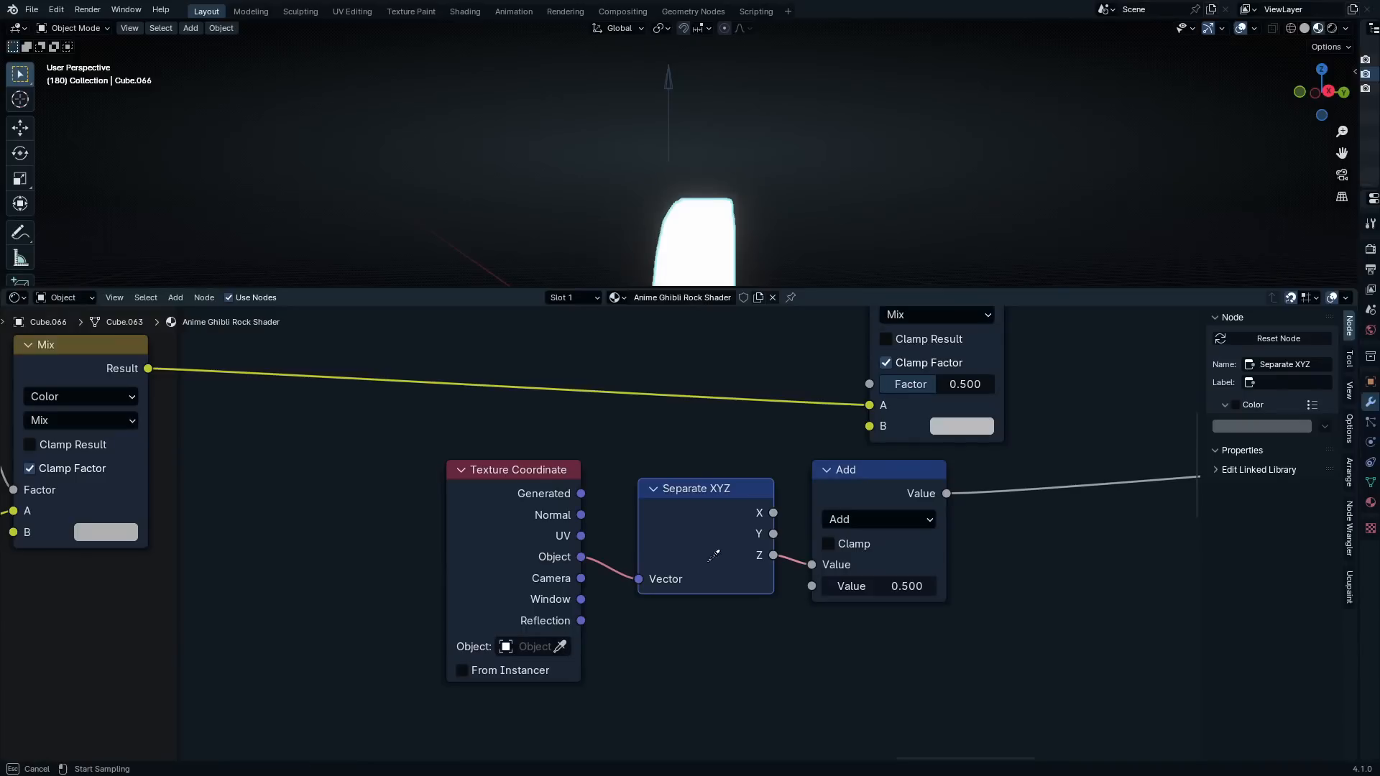
click(669, 108)
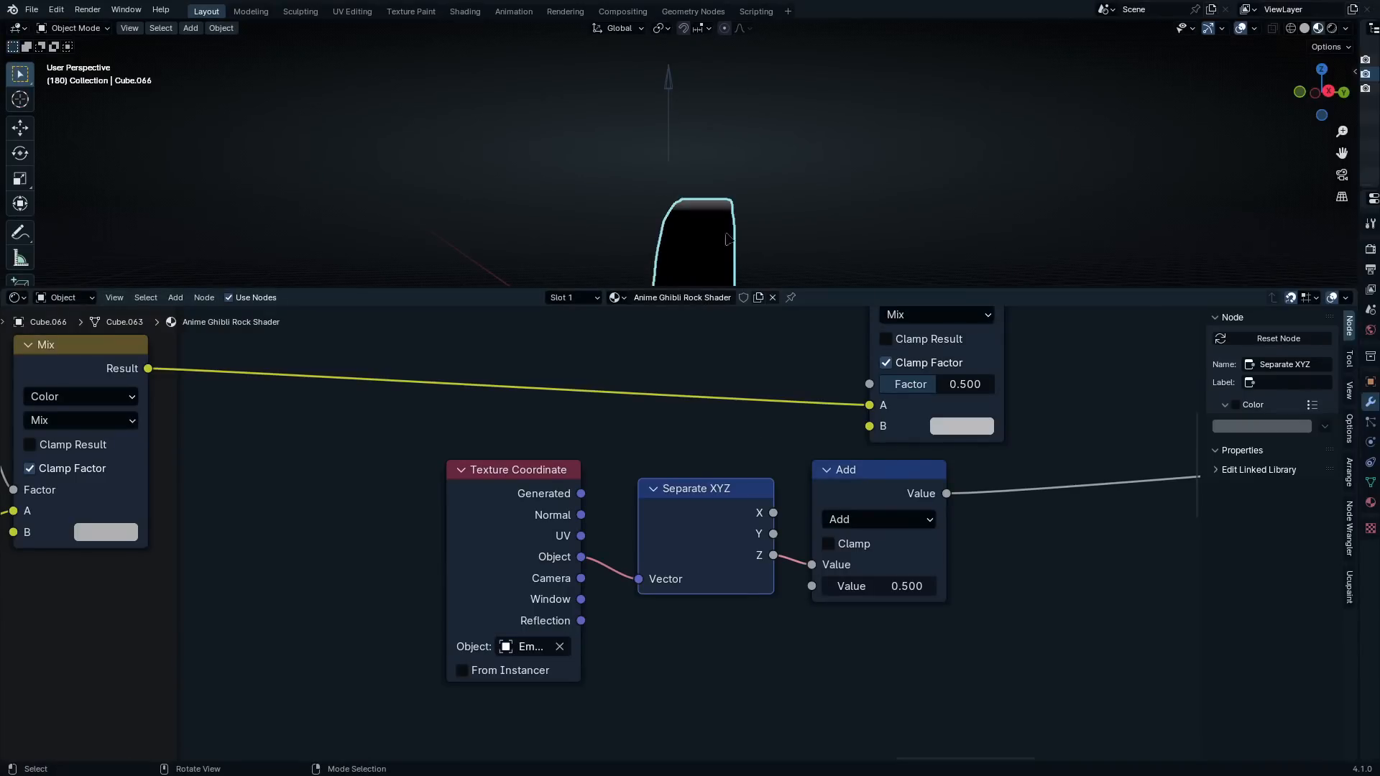
Try moving the arrow empty down along the global Z axis, cancel the move, and reselect the rock
click(668, 90)
key(g)
key(z)
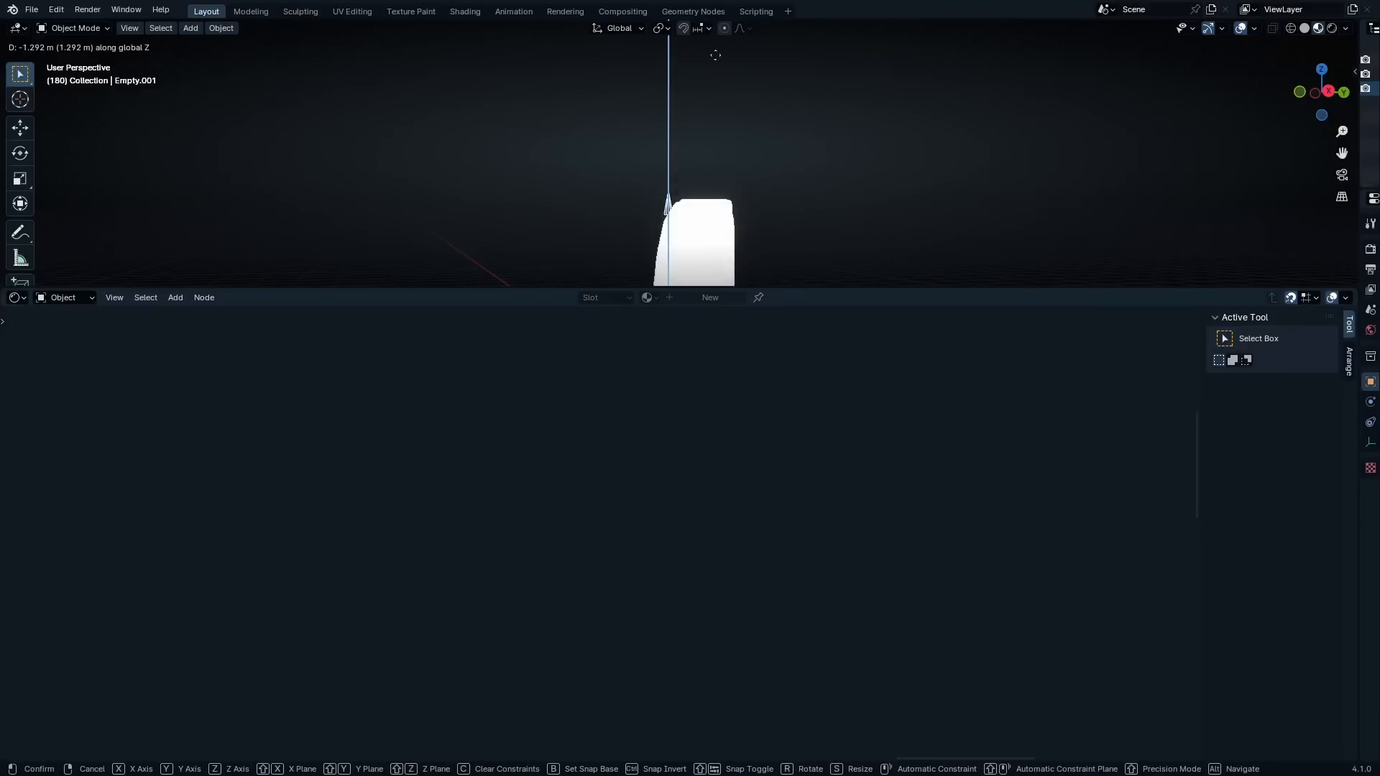
key(Escape)
click(717, 241)
Move the Separate XYZ and Add nodes away from the Texture Coordinate node to open a gap between them
scroll(701, 552, up, 1)
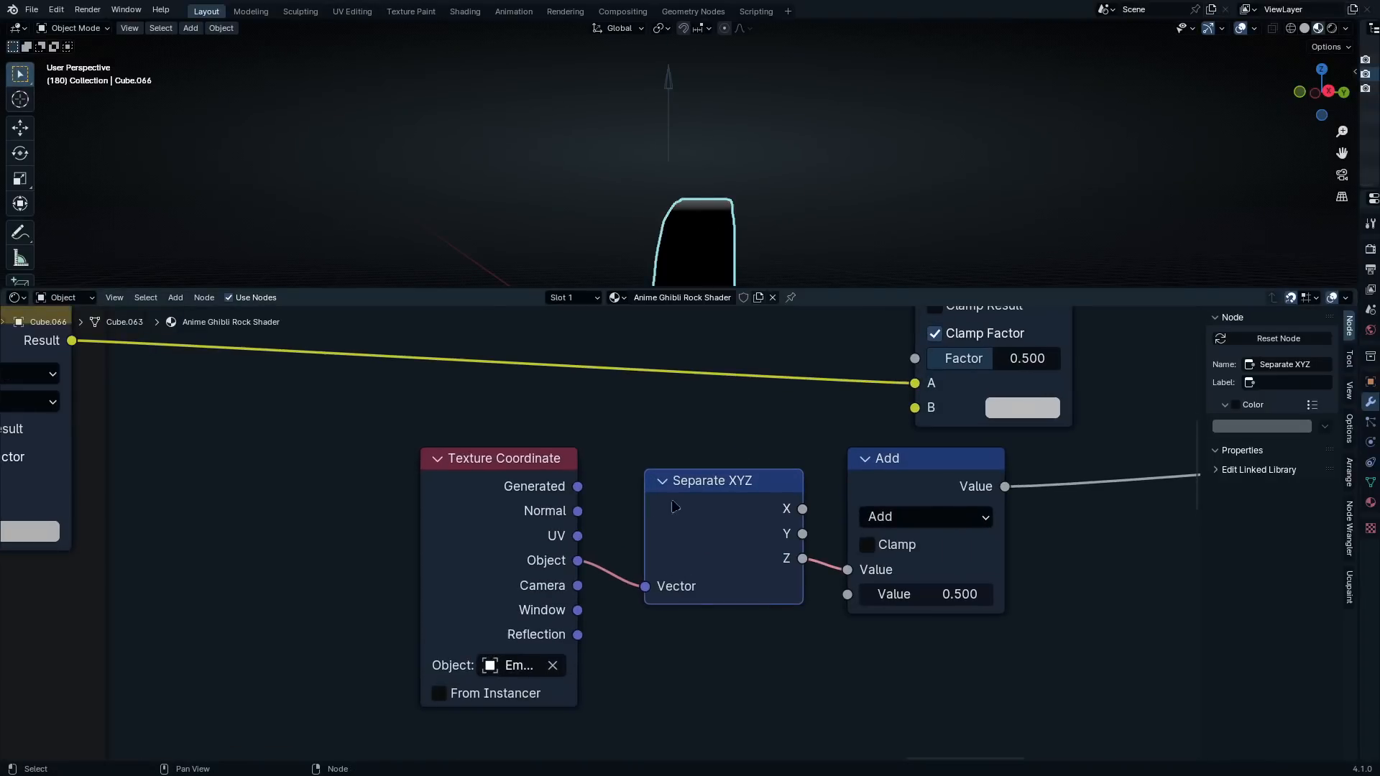
key(g)
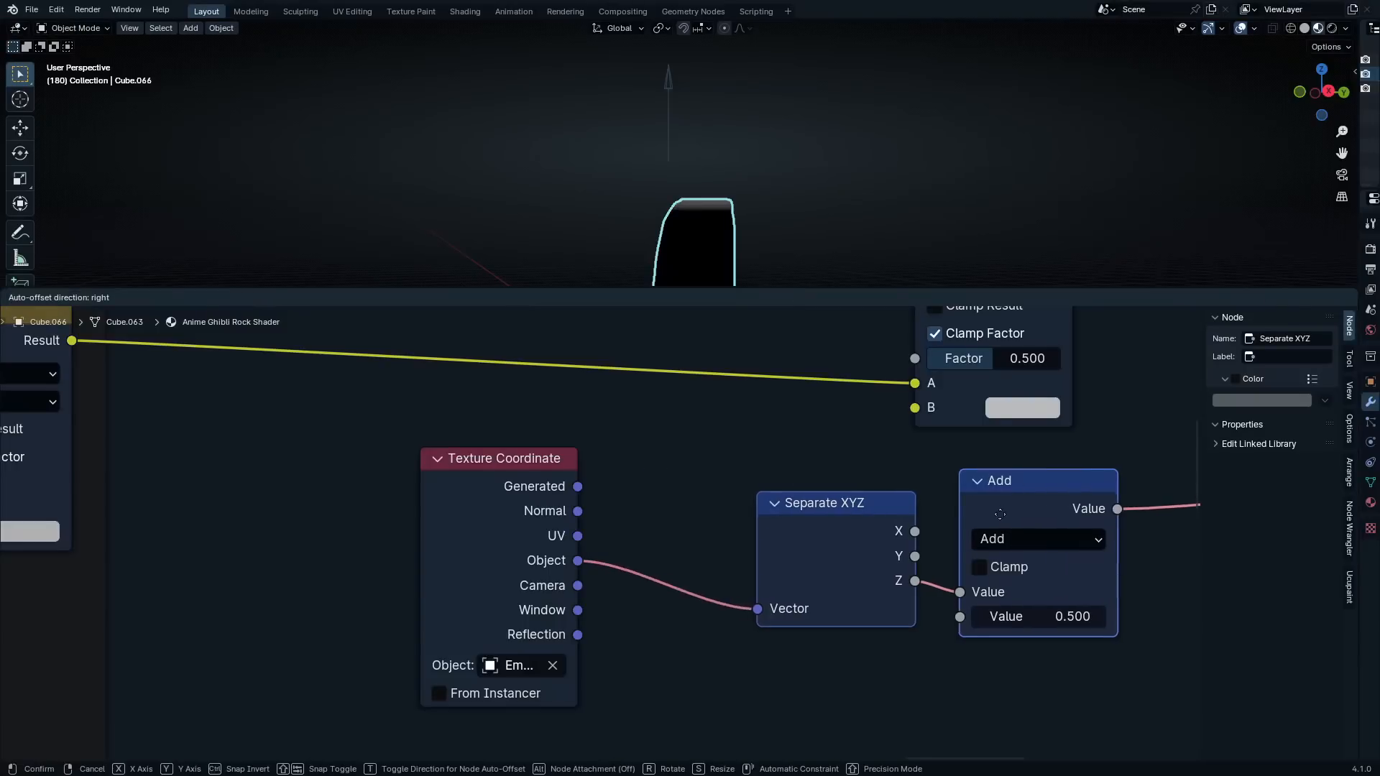
click(983, 513)
scroll(791, 166, up, 4)
shift+middle_drag(791, 238, 768, 165)
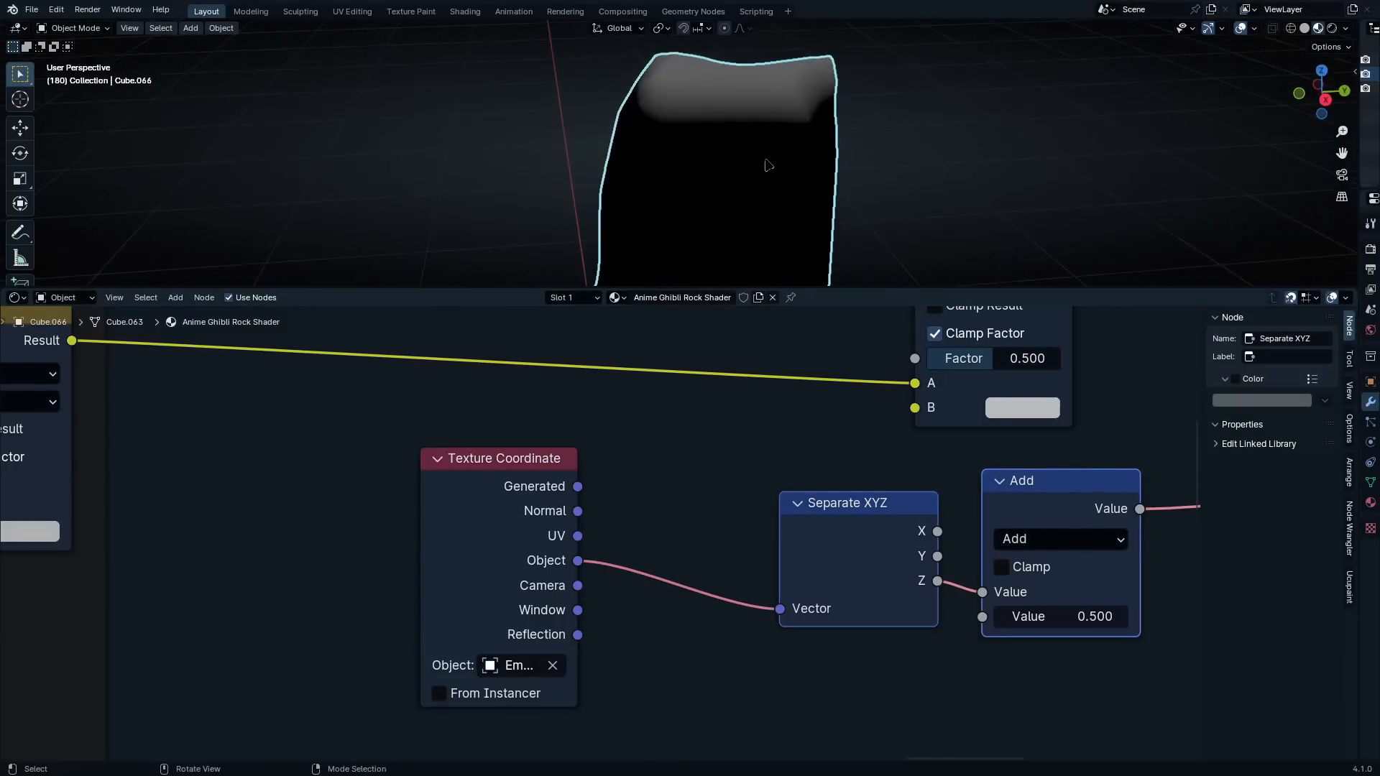
drag(511, 510, 488, 511)
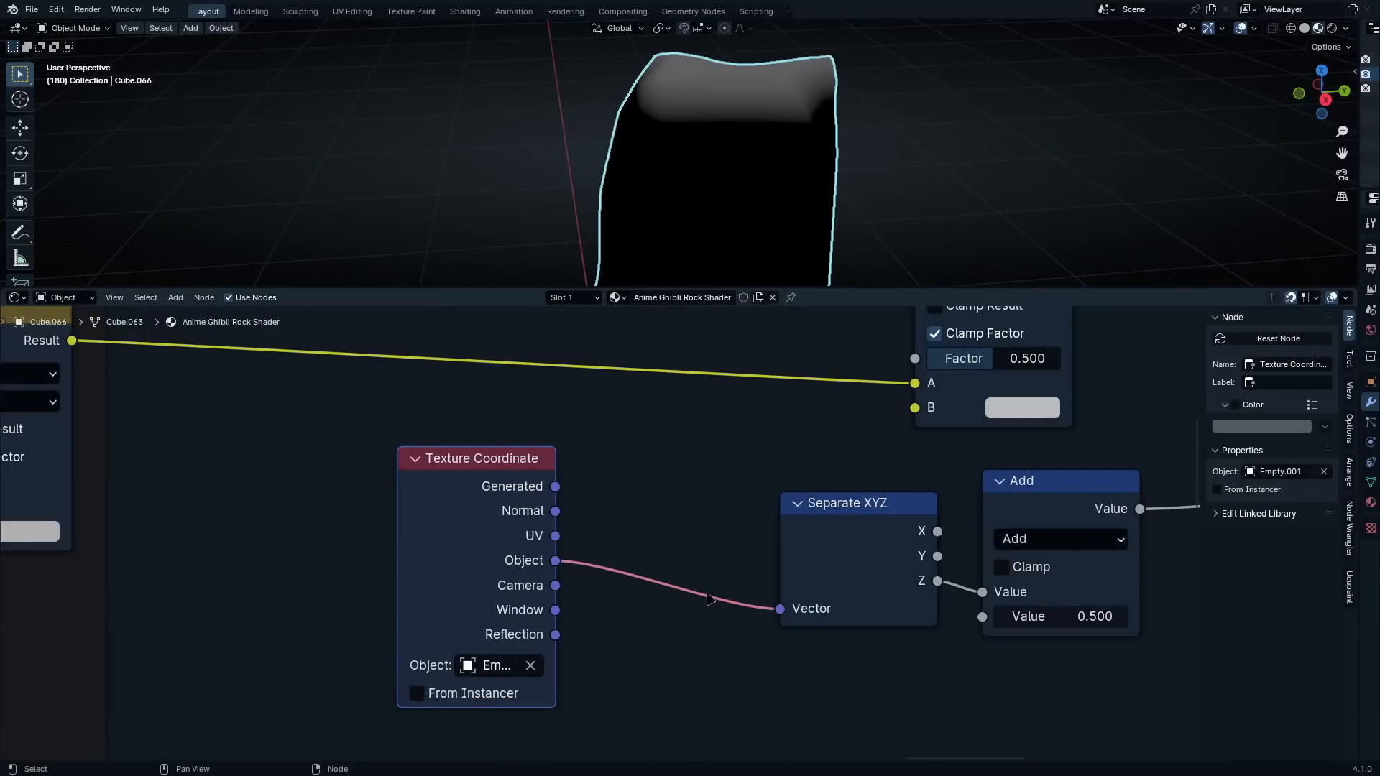
ctrl+shift+click(708, 598)
key(shift+a)
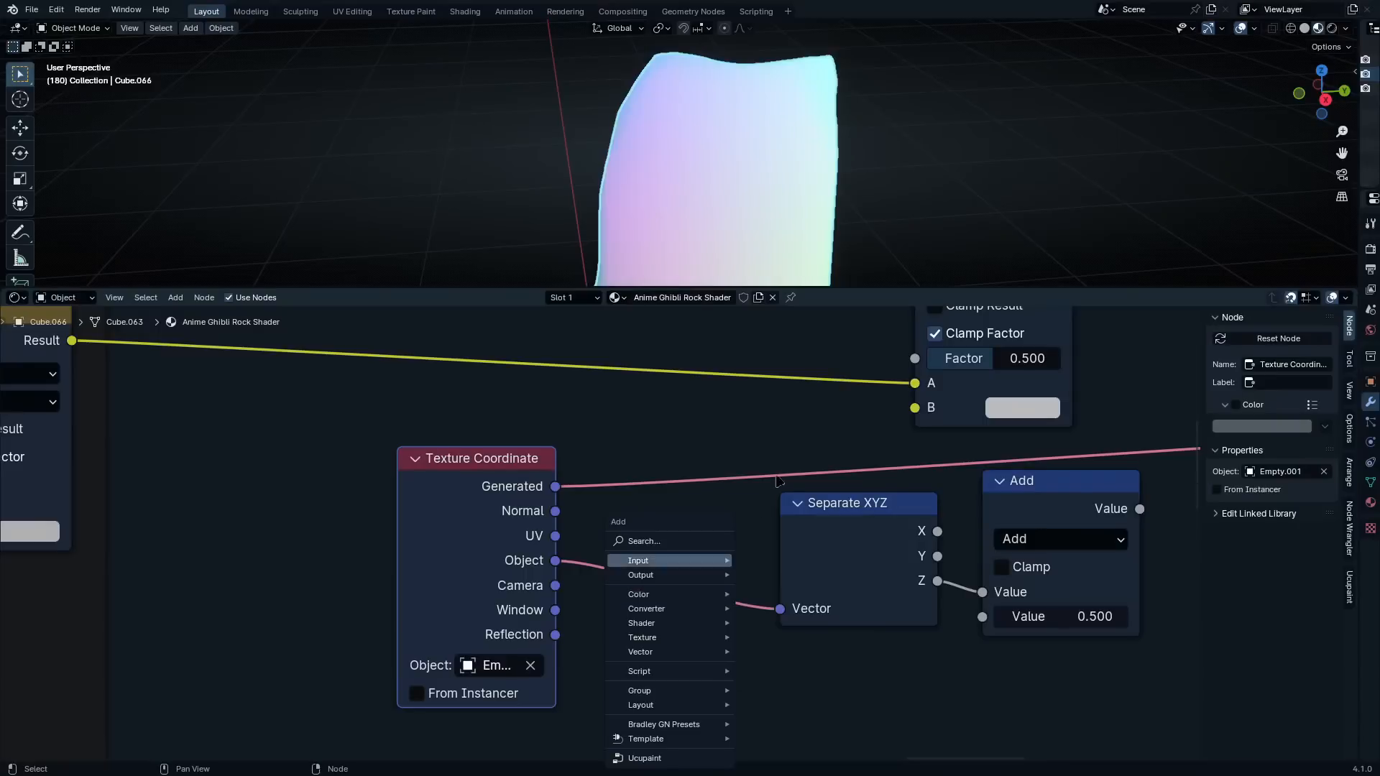
key(Escape)
scroll(720, 467, down, 2)
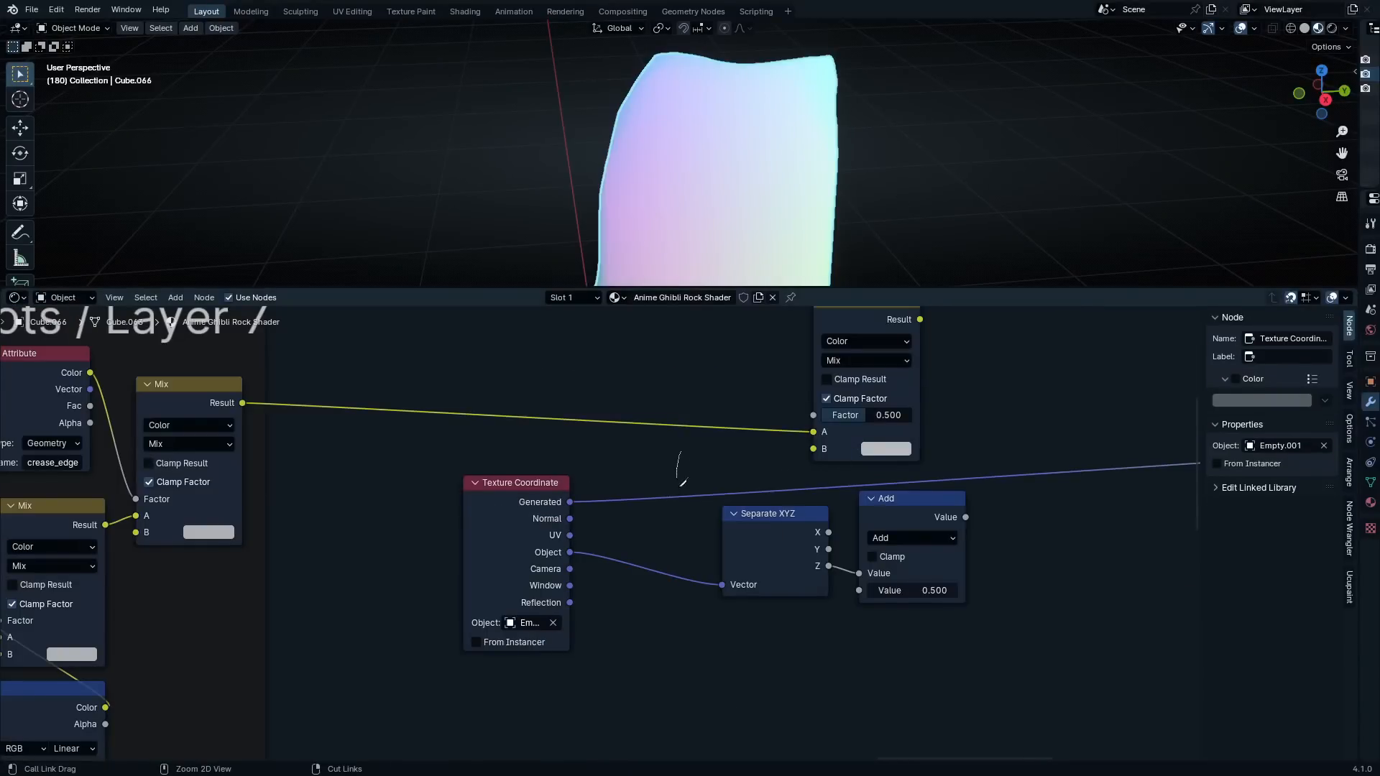
ctrl+right_drag(682, 481, 693, 535)
Add a Noise Texture node and place it below the Texture Coordinate node
scroll(639, 534, up, 2)
key(shift+a)
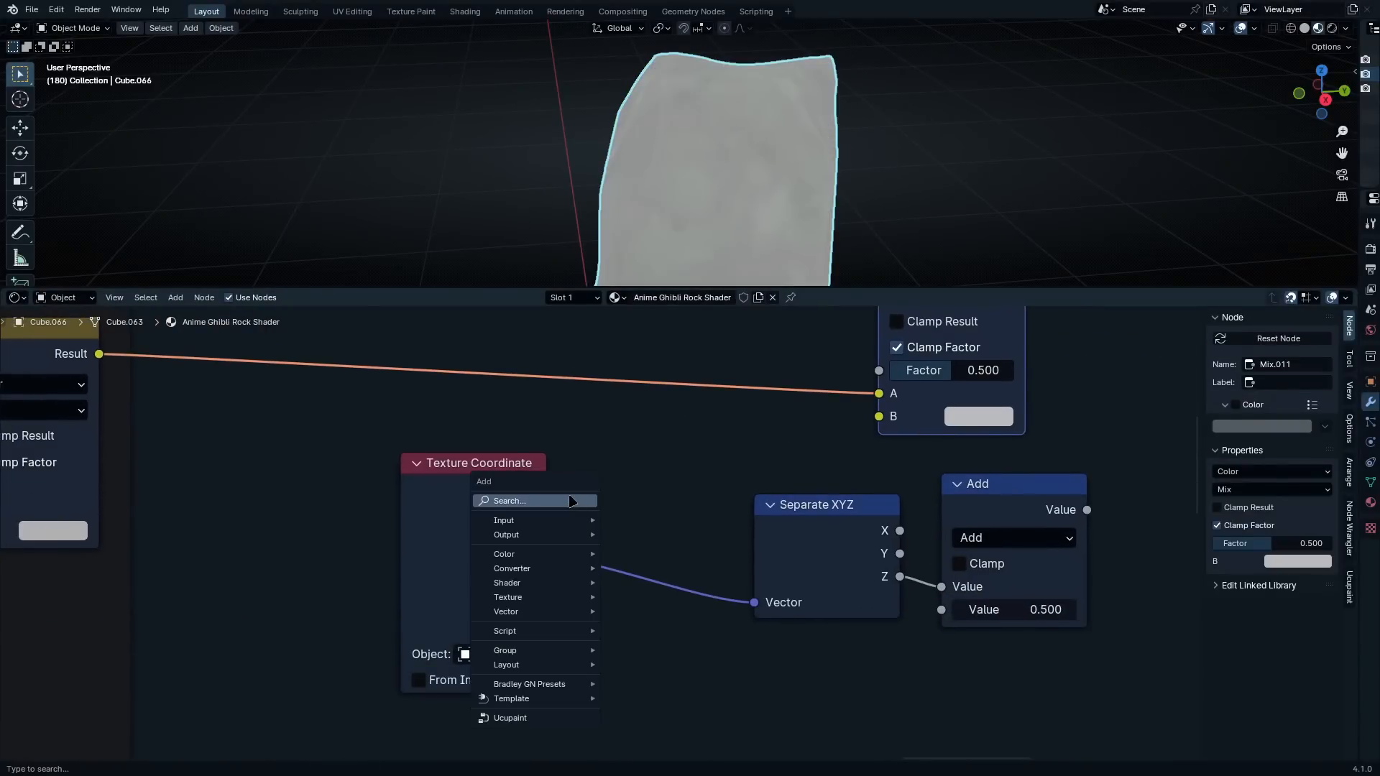
text(noise)
key(Return)
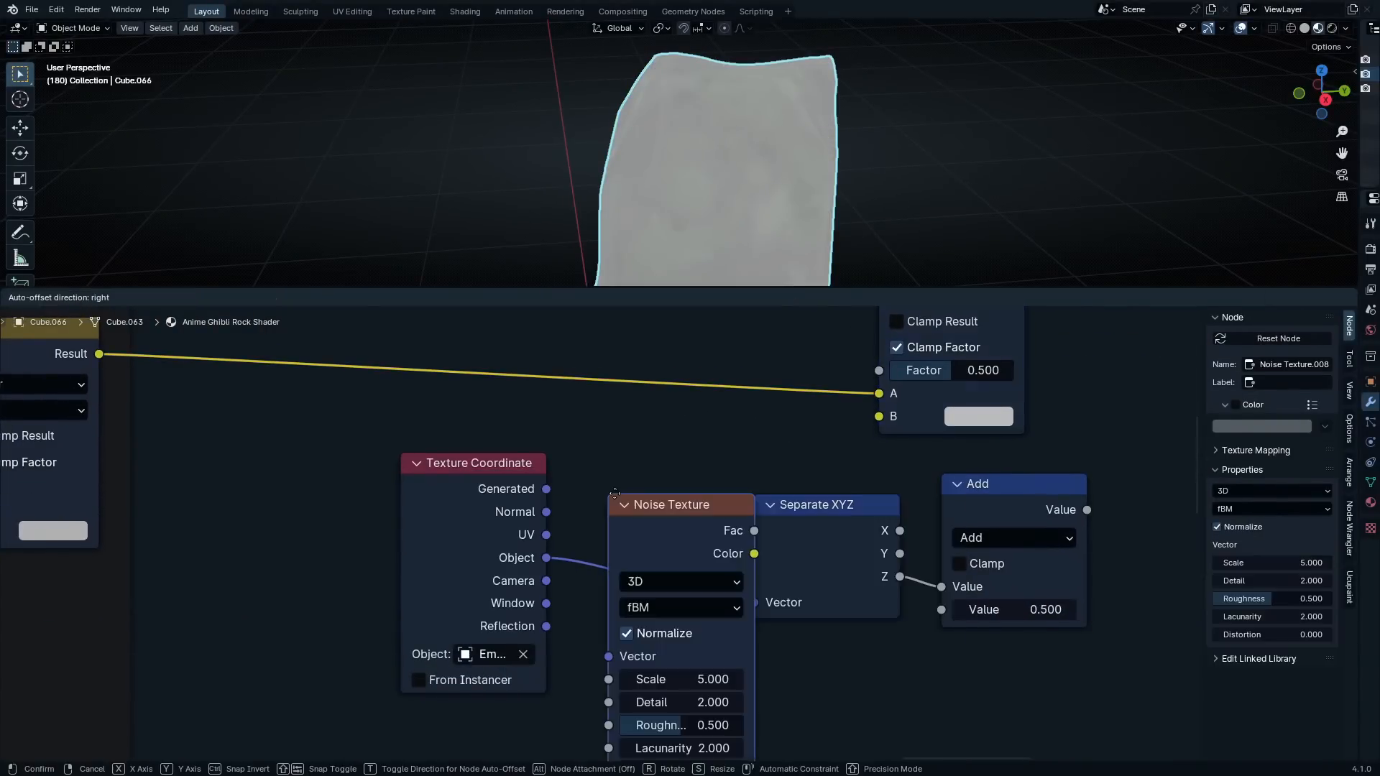
click(482, 721)
middle_drag(584, 694, 629, 553)
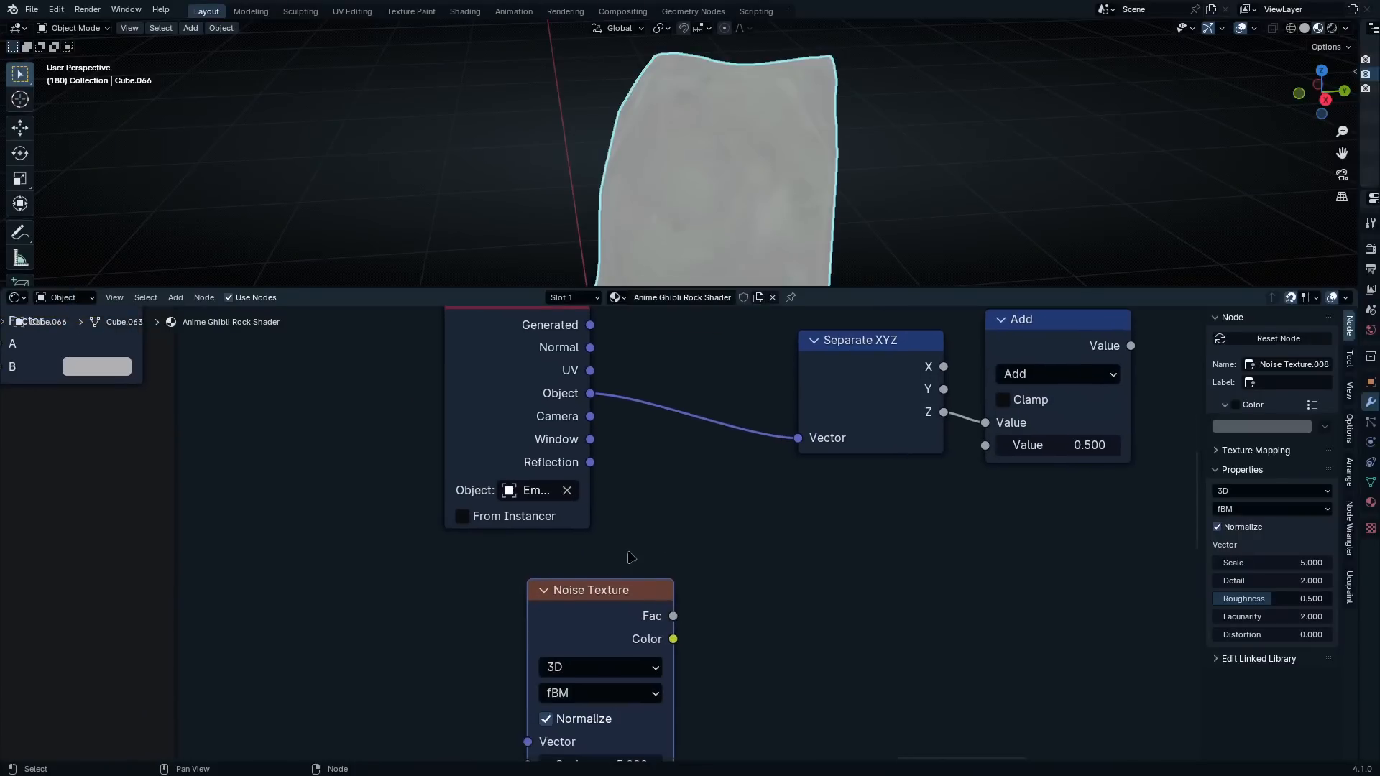
Combine the Generated output and the noise Fac output in a color Mix node, and feed its result into the Separate XYZ vector
ctrl+shift+right_drag(546, 396, 690, 595)
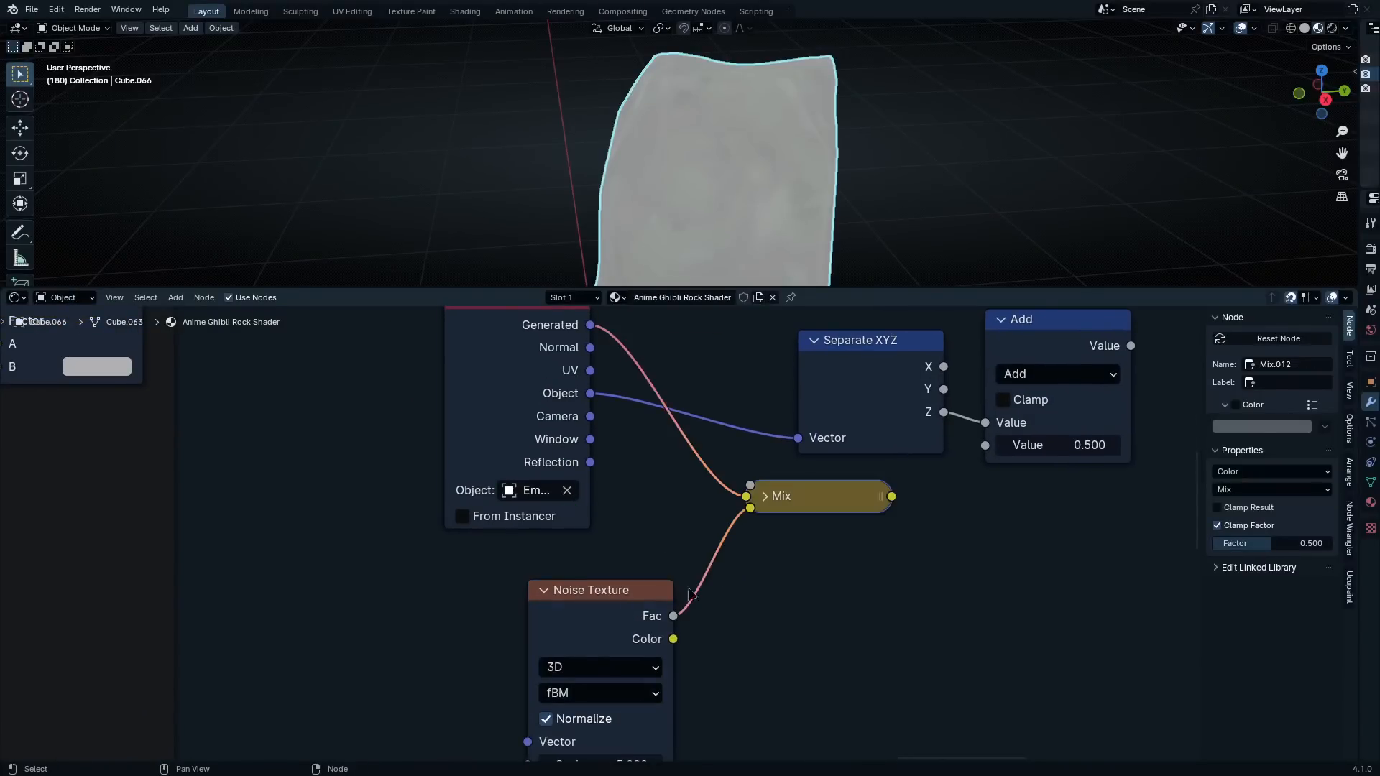
drag(788, 497, 740, 466)
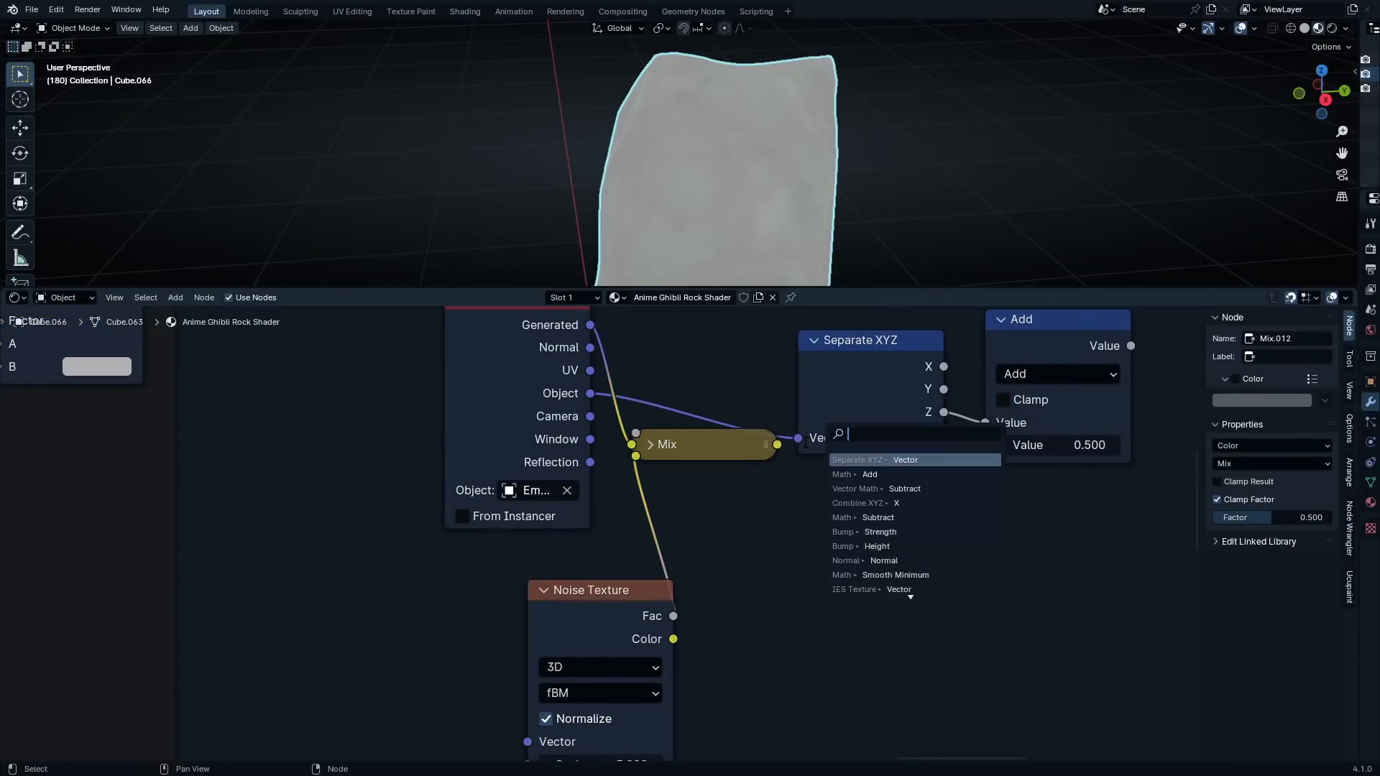
click(652, 445)
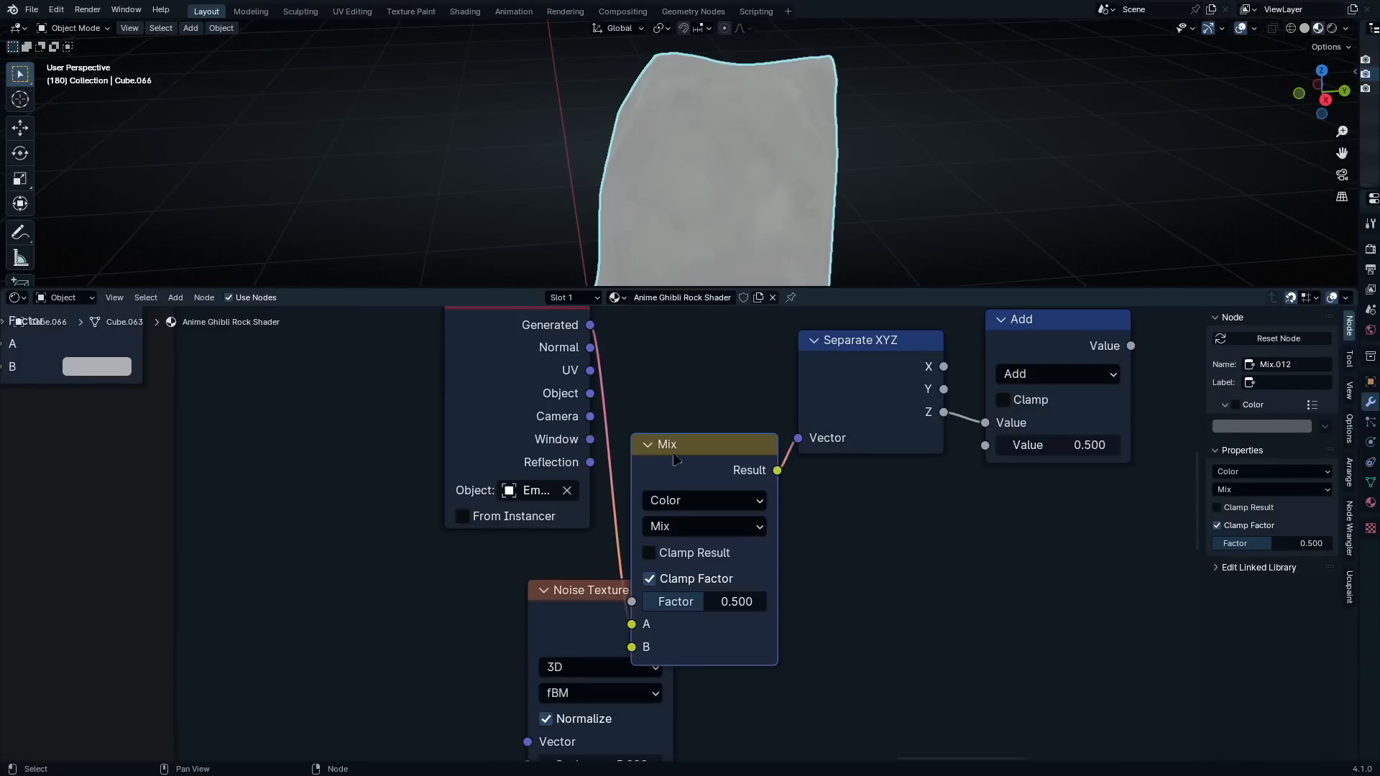
drag(663, 446, 683, 304)
click(715, 385)
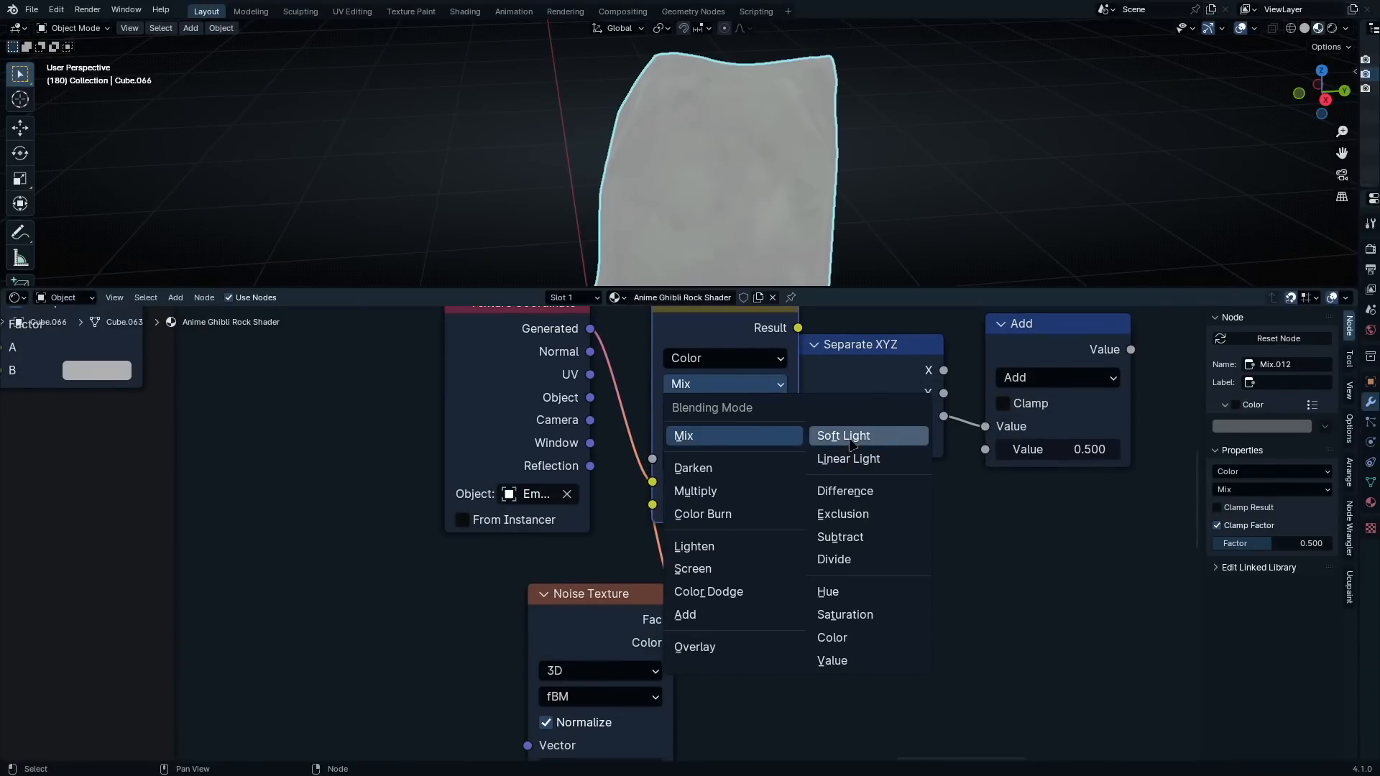
Shift the Noise Texture node aside and attach Texture Coordinate and Mapping nodes to its vector input
scroll(602, 686, down, 4)
middle_drag(603, 686, 656, 524)
scroll(656, 524, up, 5)
drag(658, 467, 725, 512)
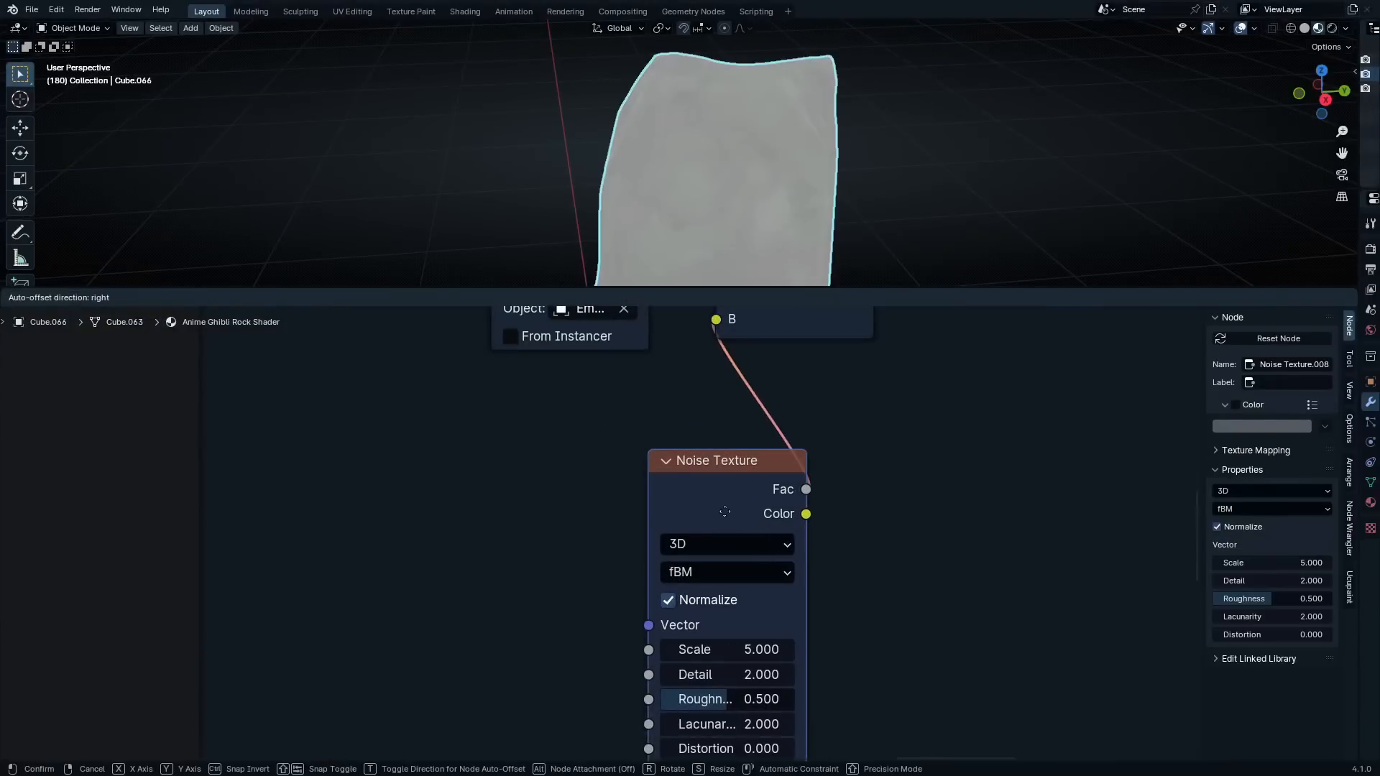
key(ctrl+t)
drag(372, 622, 446, 590)
right_click(402, 606)
middle_drag(648, 674, 609, 616)
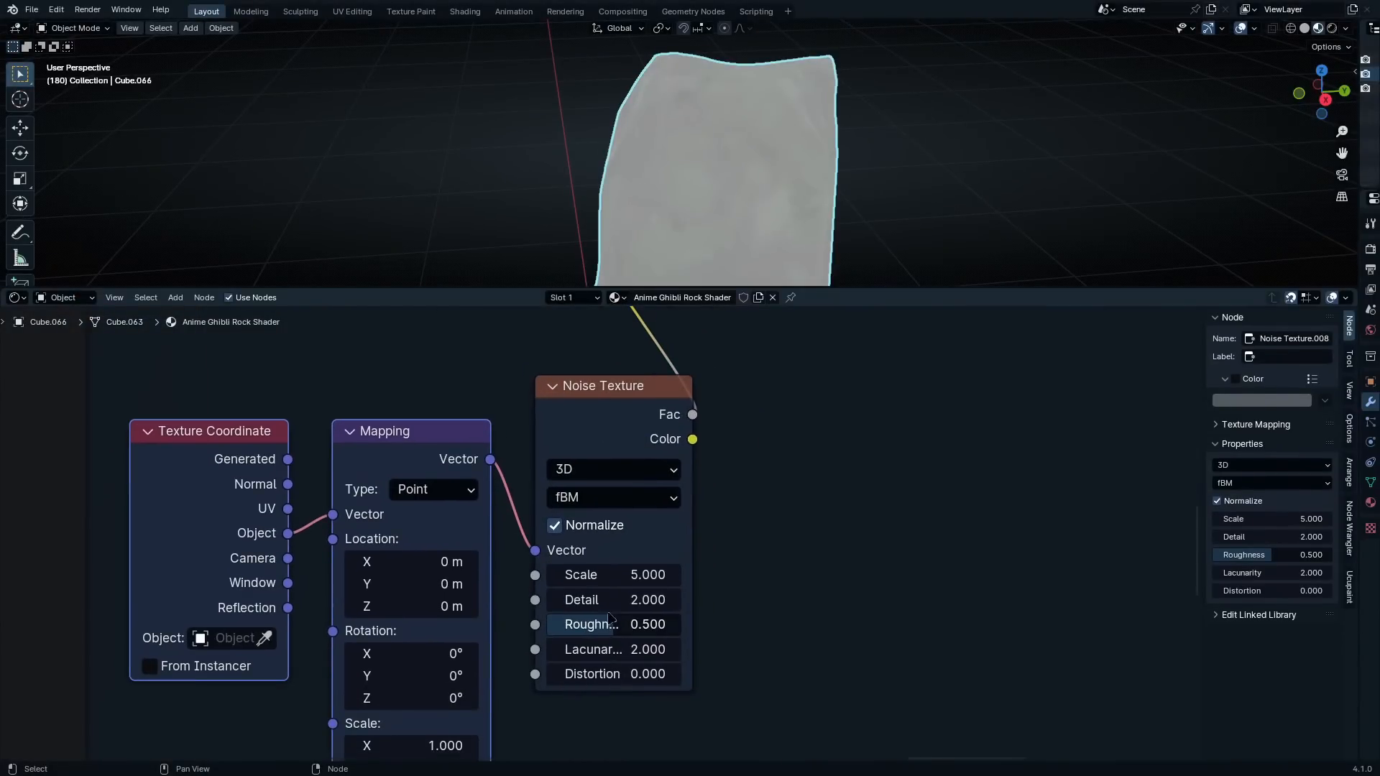
Preview the Add node's output on the rock and set its value to -0.610
middle_drag(728, 499, 645, 759)
scroll(783, 489, down, 1)
click(791, 486)
ctrl+shift+click(963, 471)
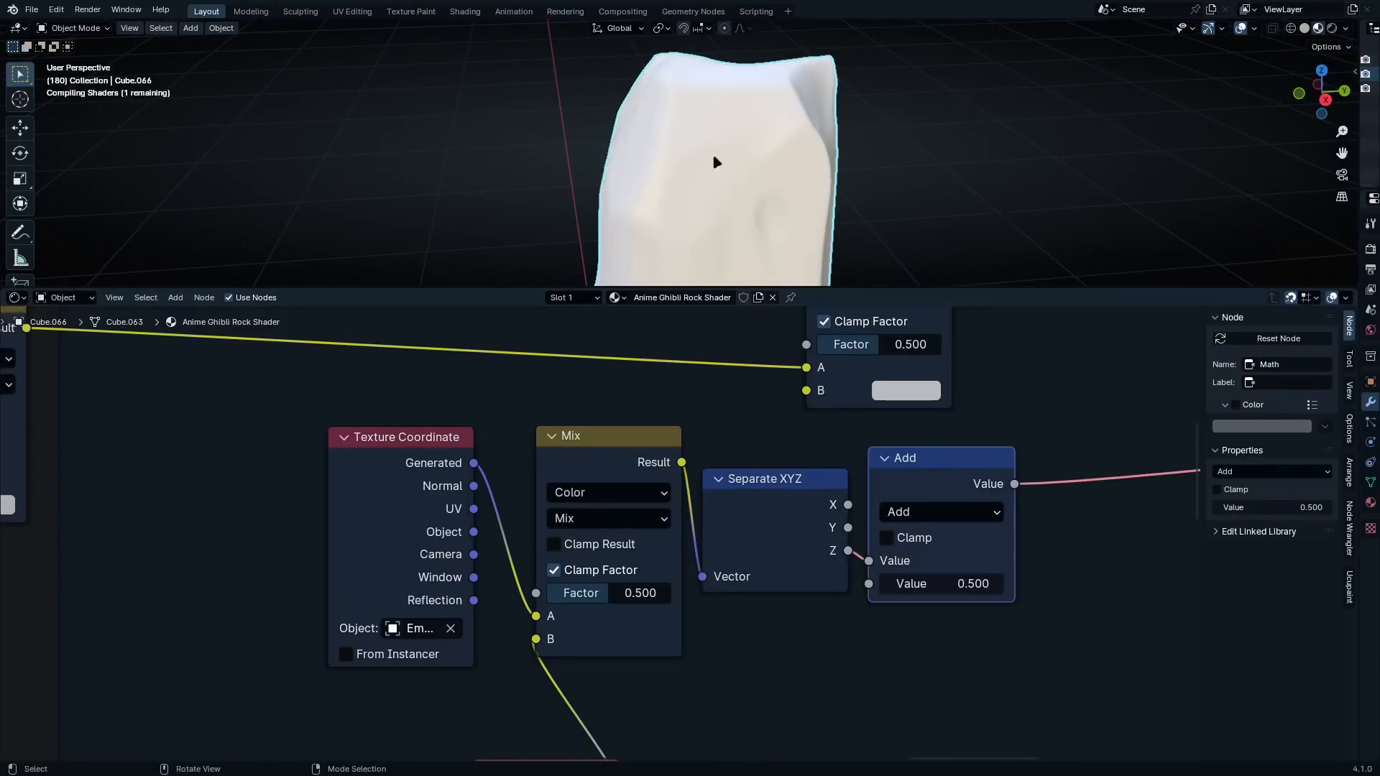
shift+drag(939, 583, 940, 583)
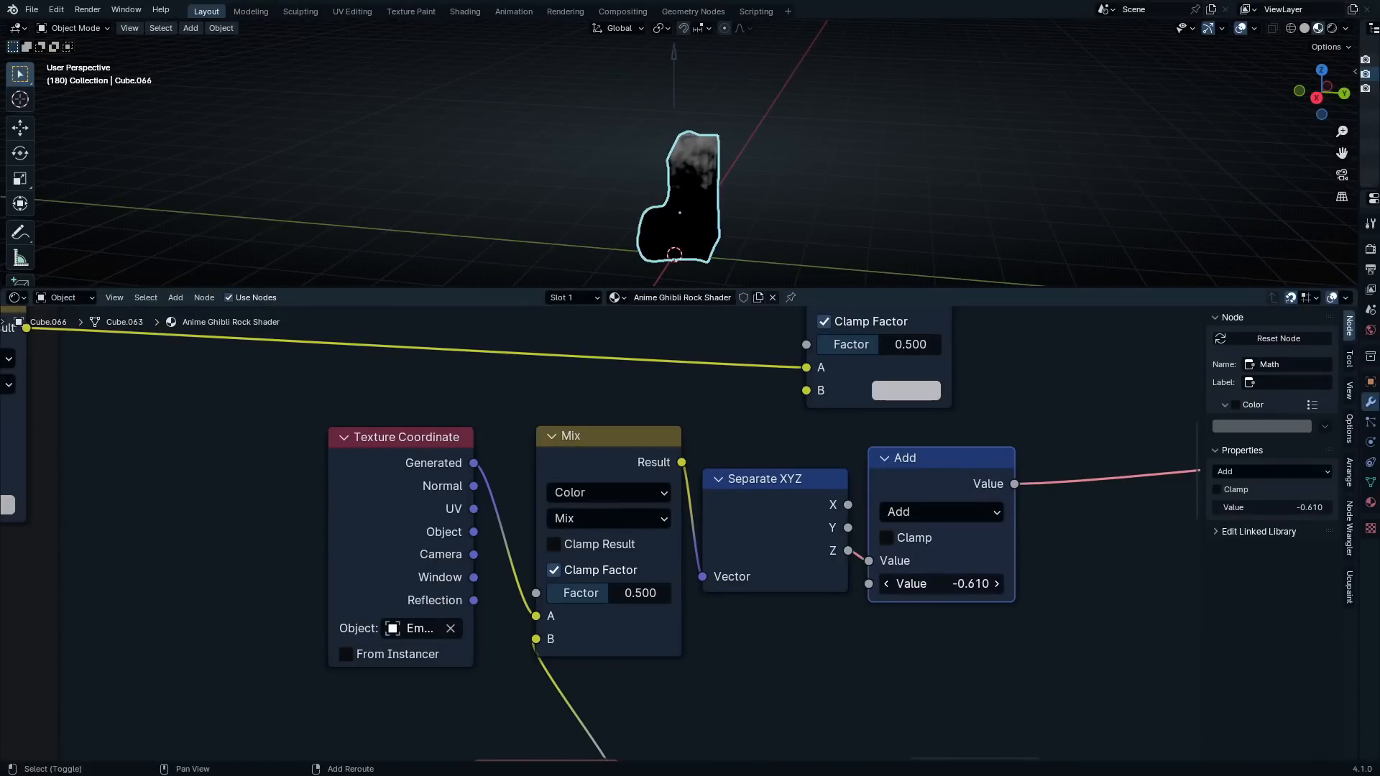
Try lowering the arrow empty along the global Z axis, then reselect the rock
scroll(783, 169, up, 2)
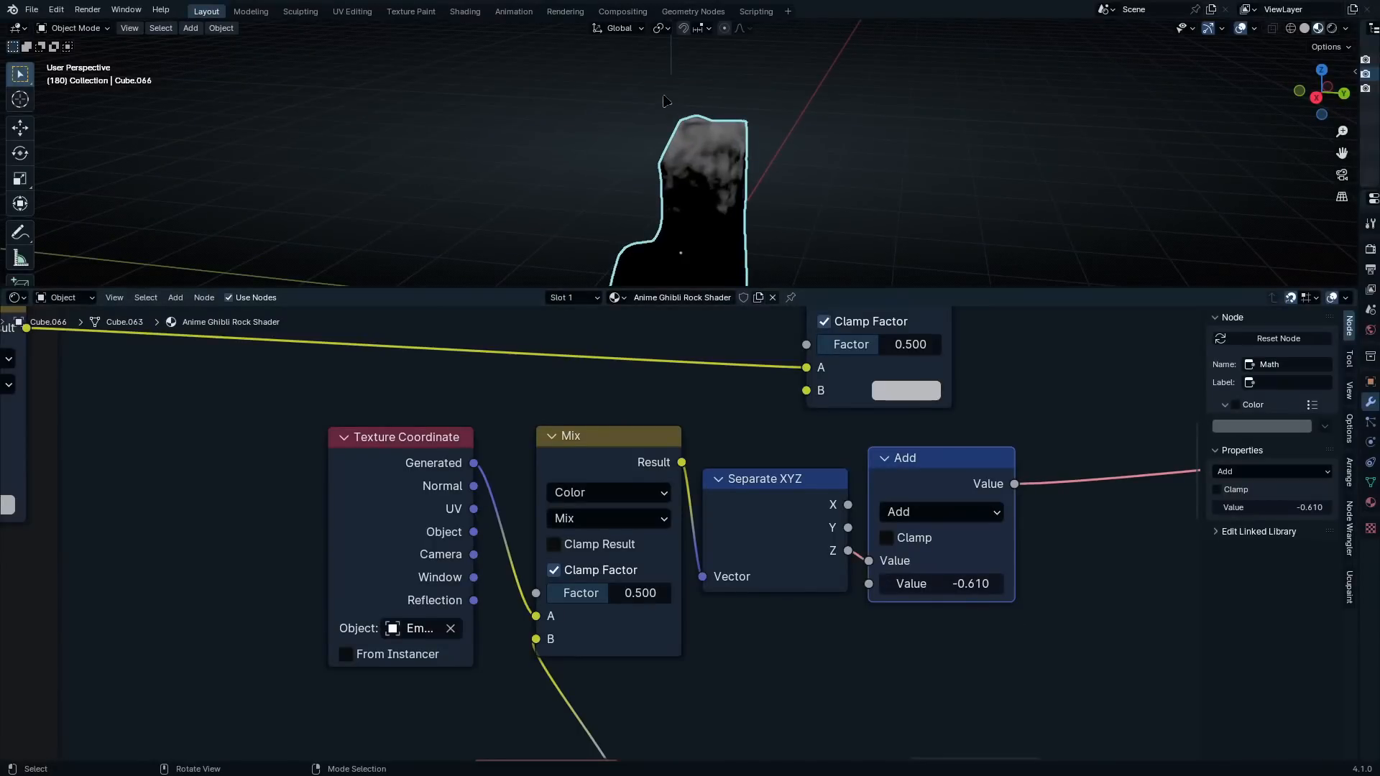
click(668, 74)
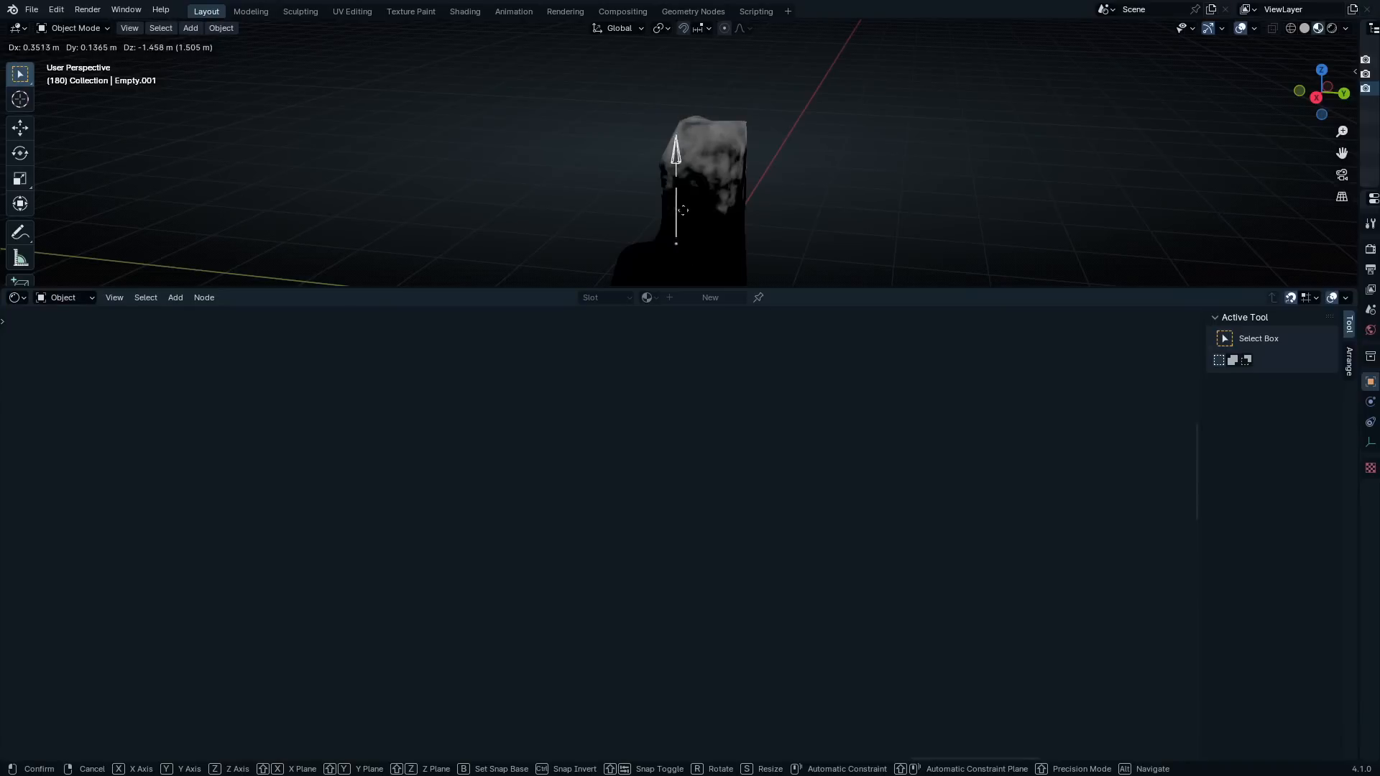
key(g)
key(z)
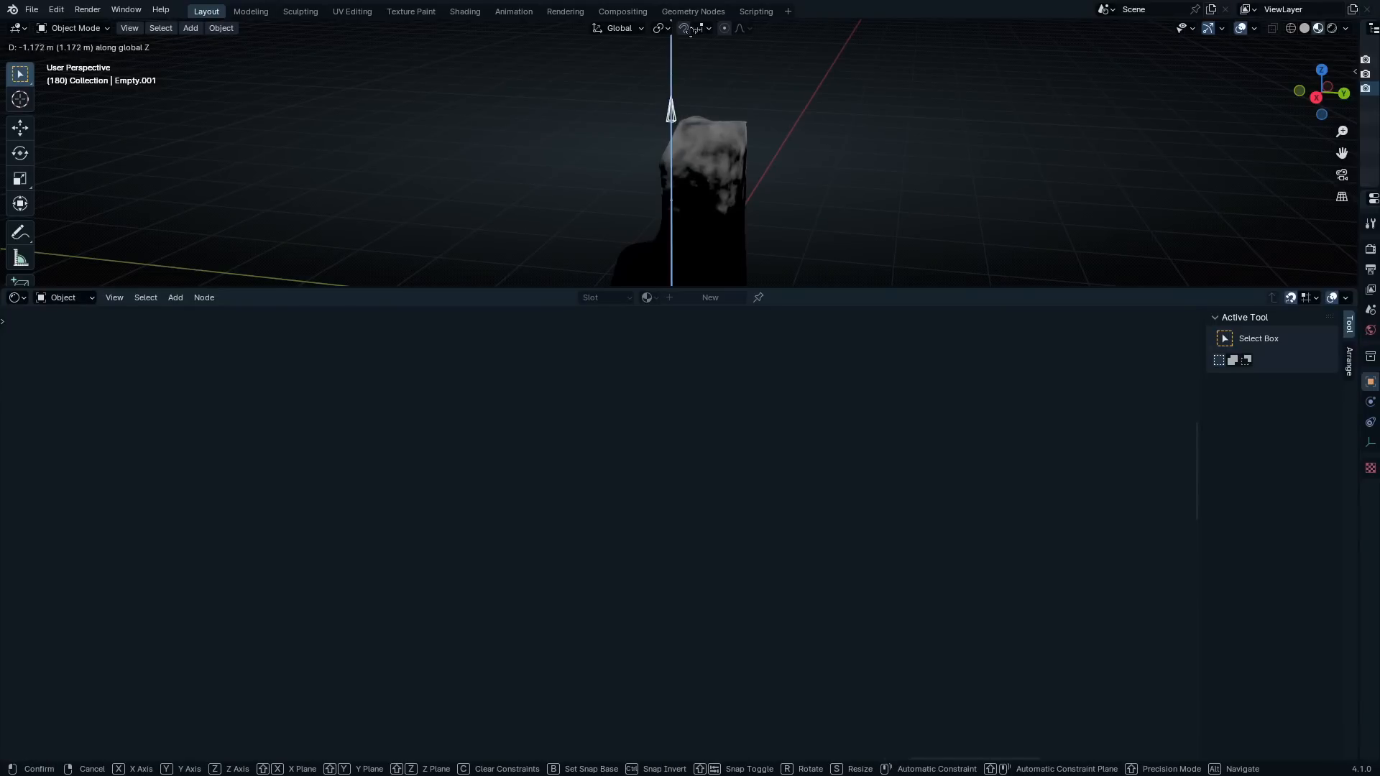
right_click(697, 216)
click(697, 215)
Set the Mix node's blend mode to Linear Light and connect the empty-based Texture Coordinate's Object output to its A input
scroll(486, 613, up, 3)
scroll(489, 604, down, 1)
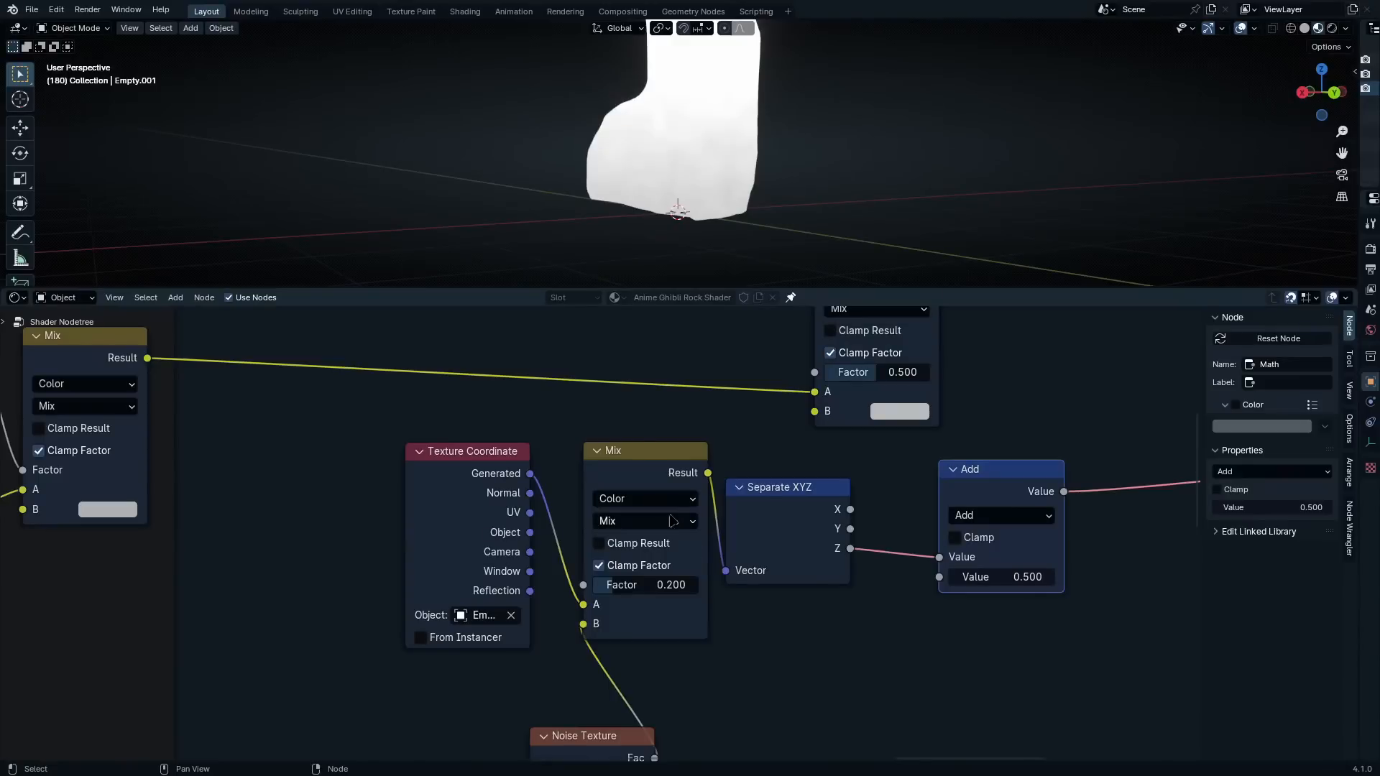
click(670, 520)
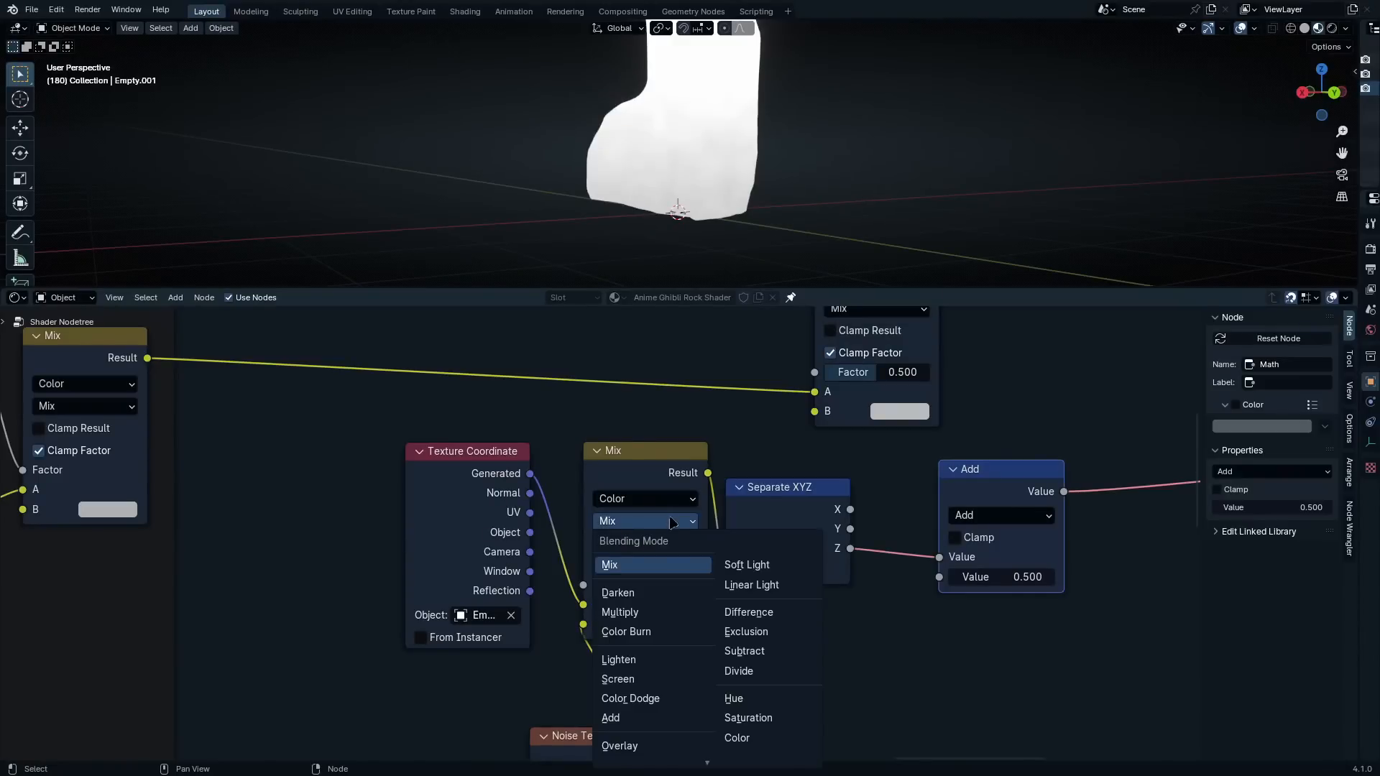
click(728, 588)
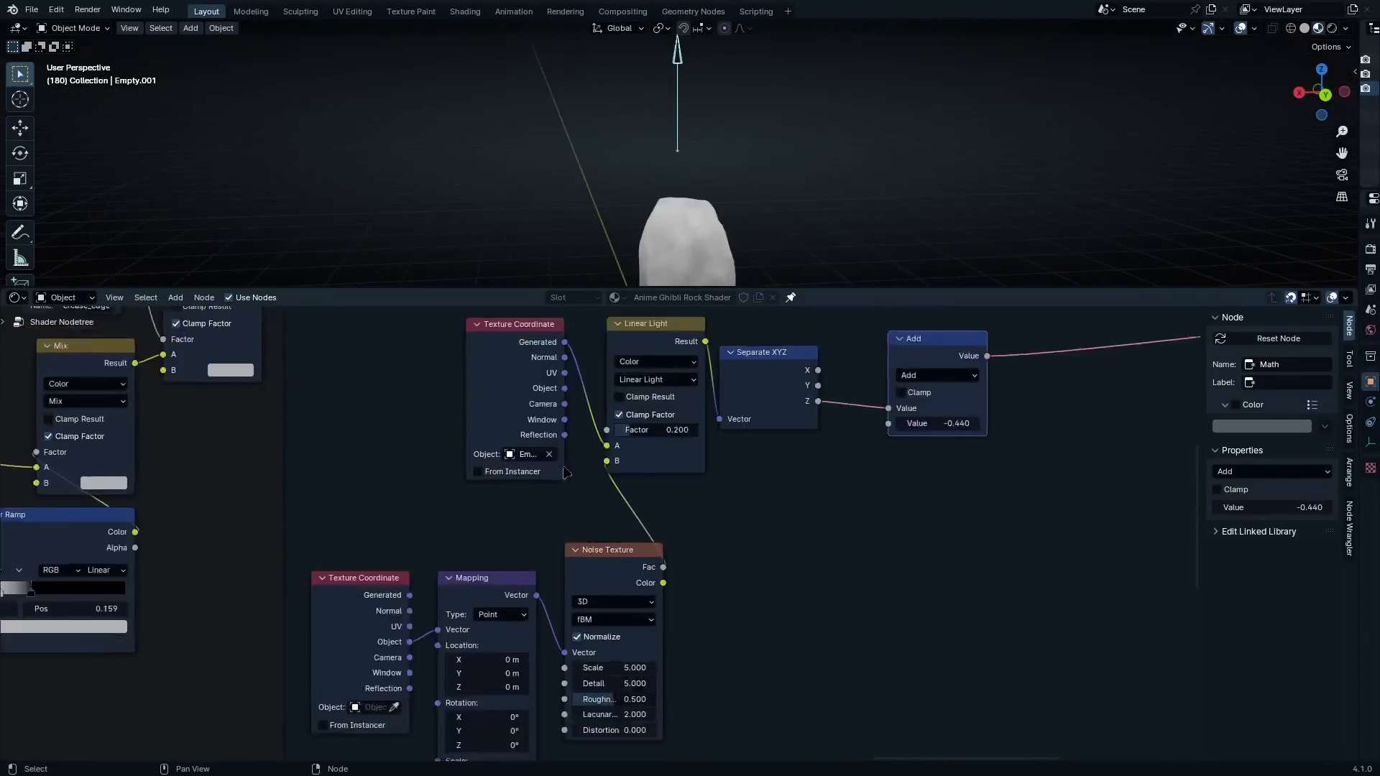
scroll(560, 379, up, 1)
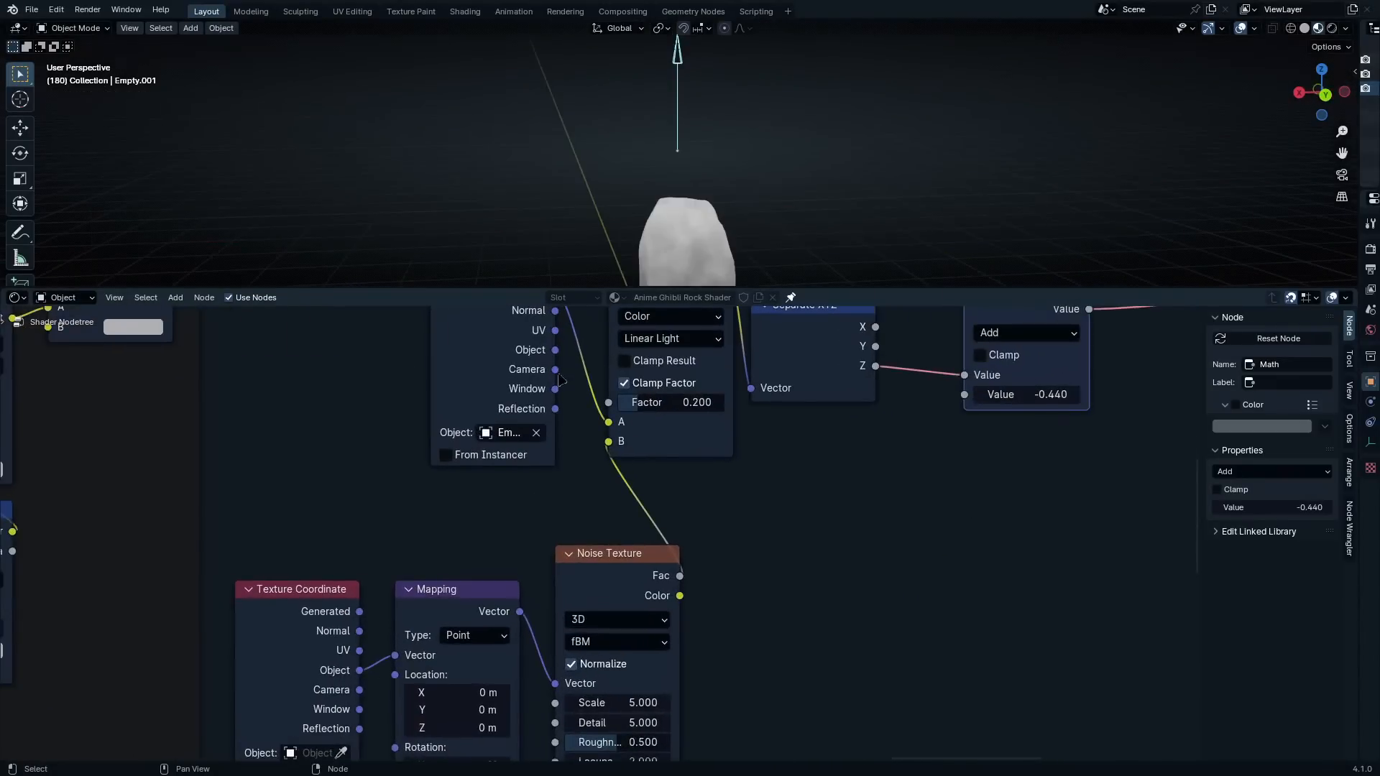
middle_drag(560, 380, 568, 475)
drag(562, 446, 619, 518)
Try moving the arrow empty along the global Z axis to test the noisy gradient
scroll(762, 194, down, 4)
middle_drag(805, 180, 777, 179)
key(g)
key(z)
right_click(786, 224)
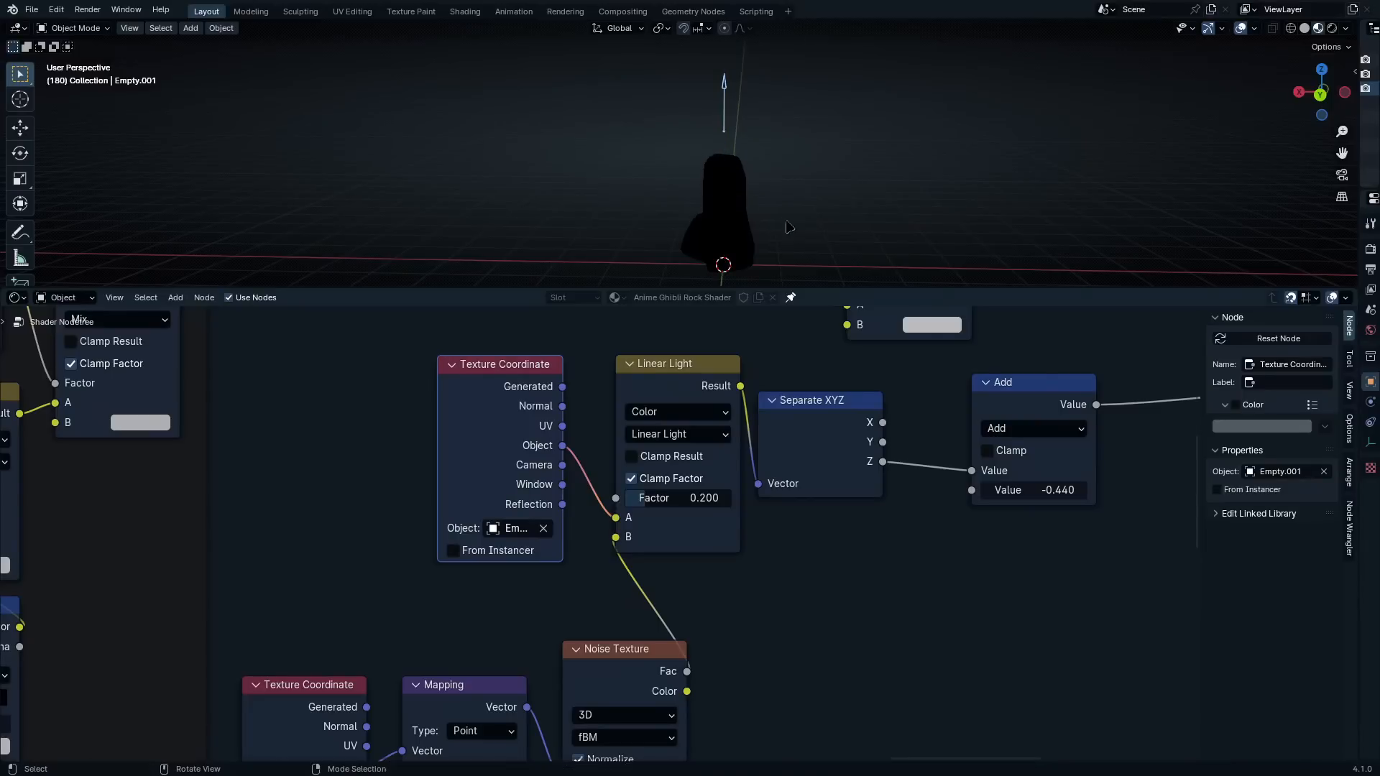
Examine the Linear Light node's connections and the noise and mapping nodes that feed it
mouse_move(544, 575)
middle_down()
mouse_move(559, 498)
mouse_move(563, 555)
middle_up()
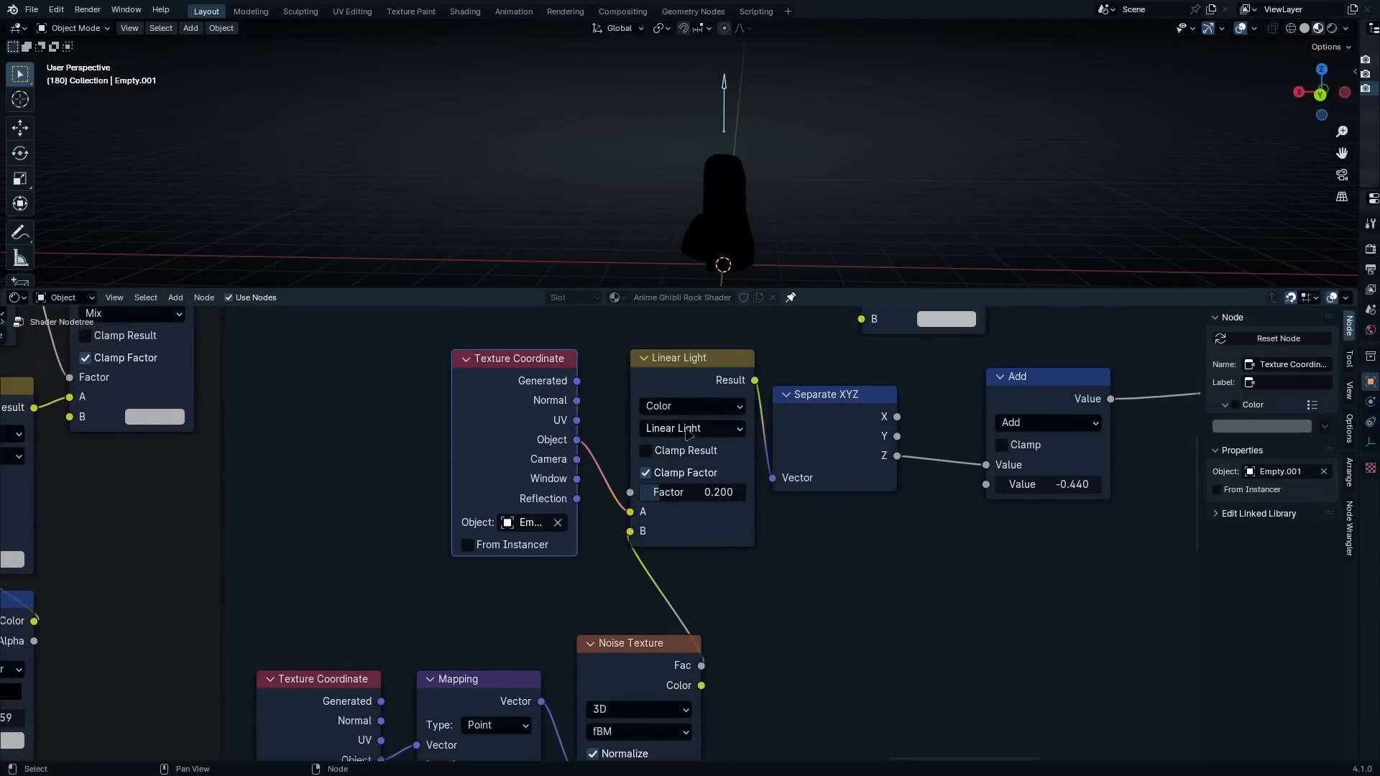
click(687, 385)
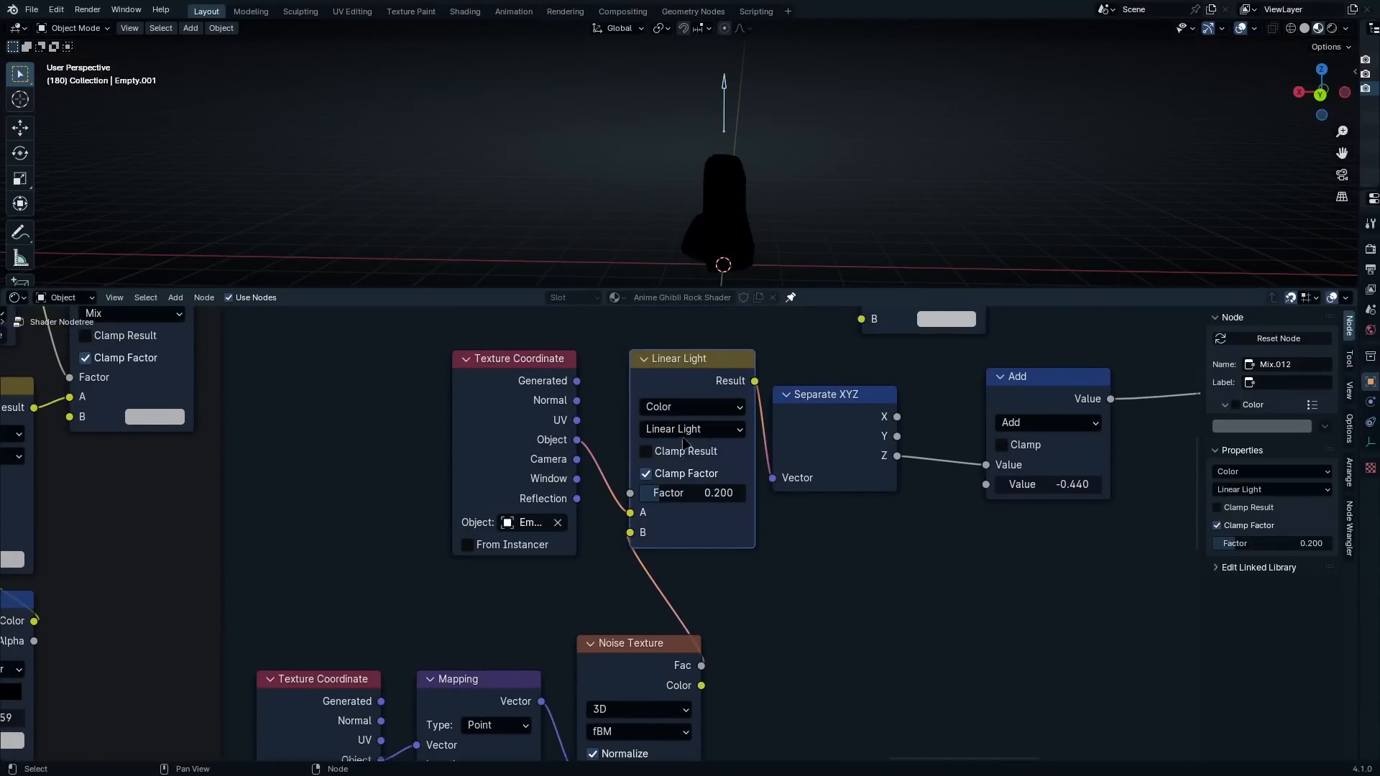
middle_drag(646, 540, 694, 399)
scroll(694, 400, up, 1)
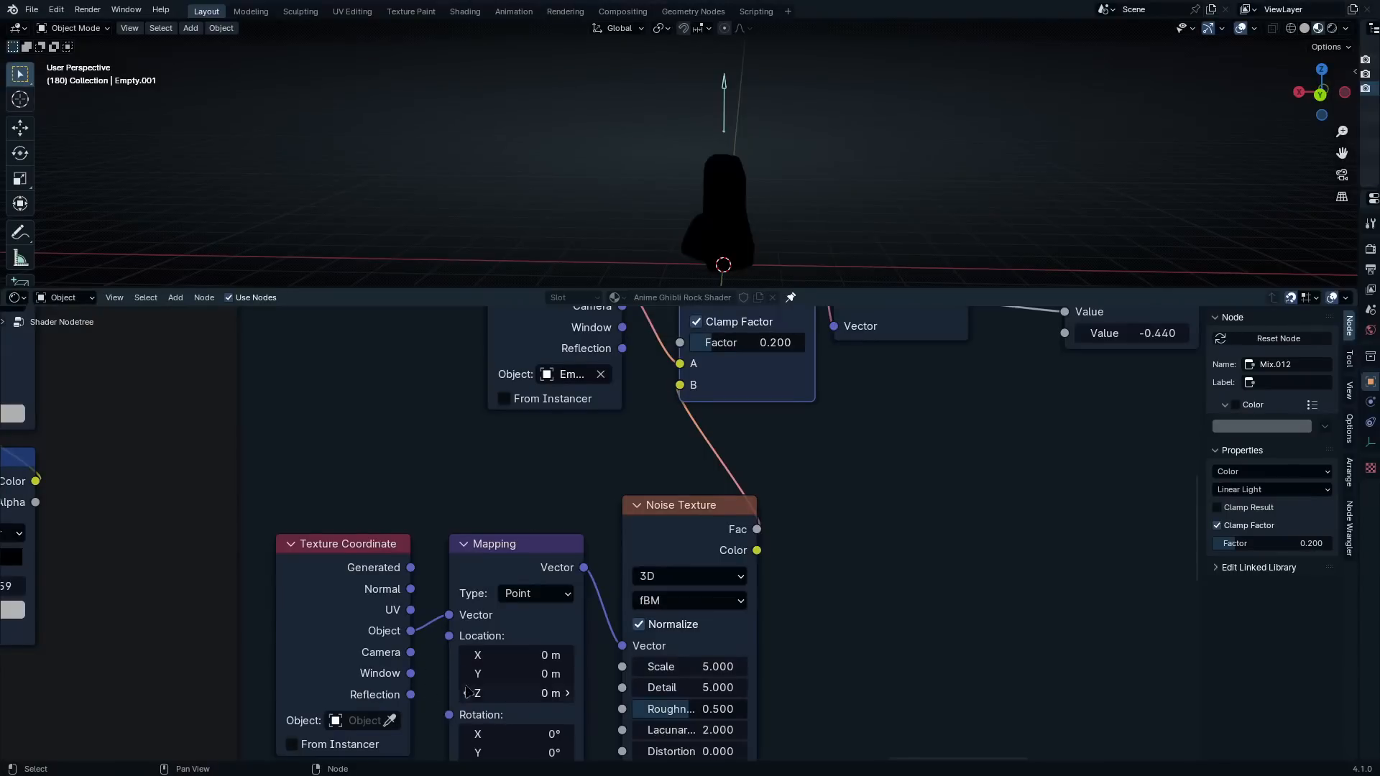
middle_drag(408, 644, 397, 544)
mouse_move(577, 427)
middle_down()
mouse_move(585, 516)
mouse_move(558, 620)
middle_up()
scroll(585, 517, down, 5)
Move the arrow empty about 1.385 m down along the global Z axis
key(g)
key(z)
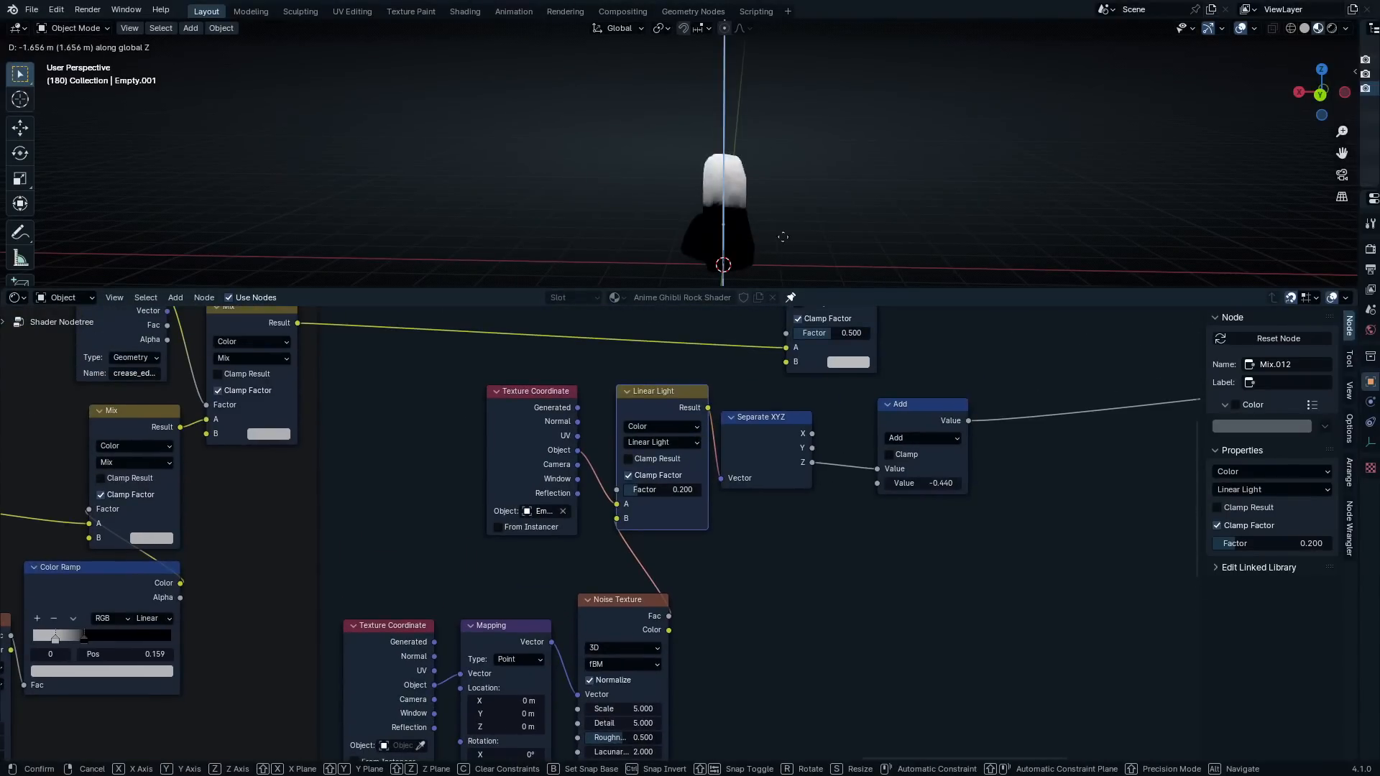
click(784, 227)
scroll(911, 173, up, 2)
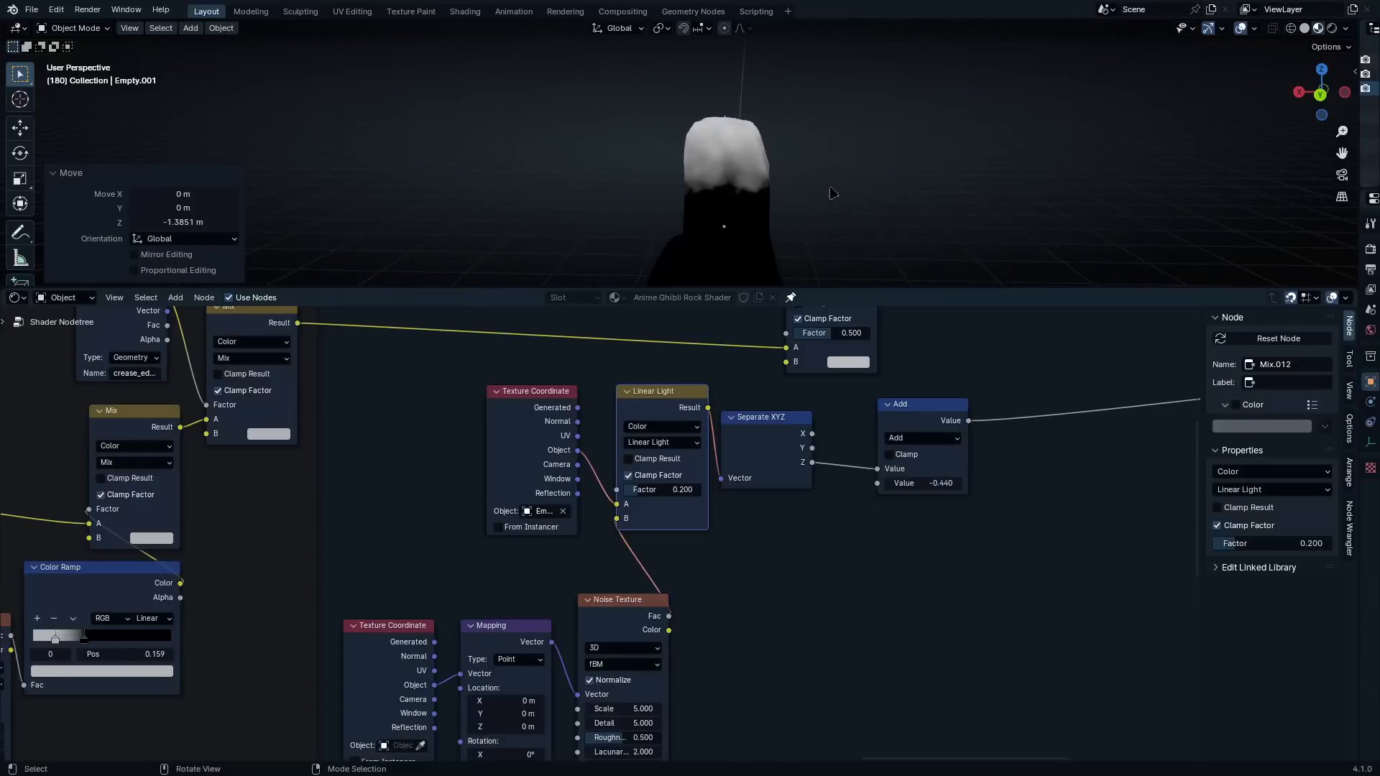
scroll(832, 193, up, 1)
Set the Add node's value to 0 and move the node closer to Separate XYZ
click(925, 484)
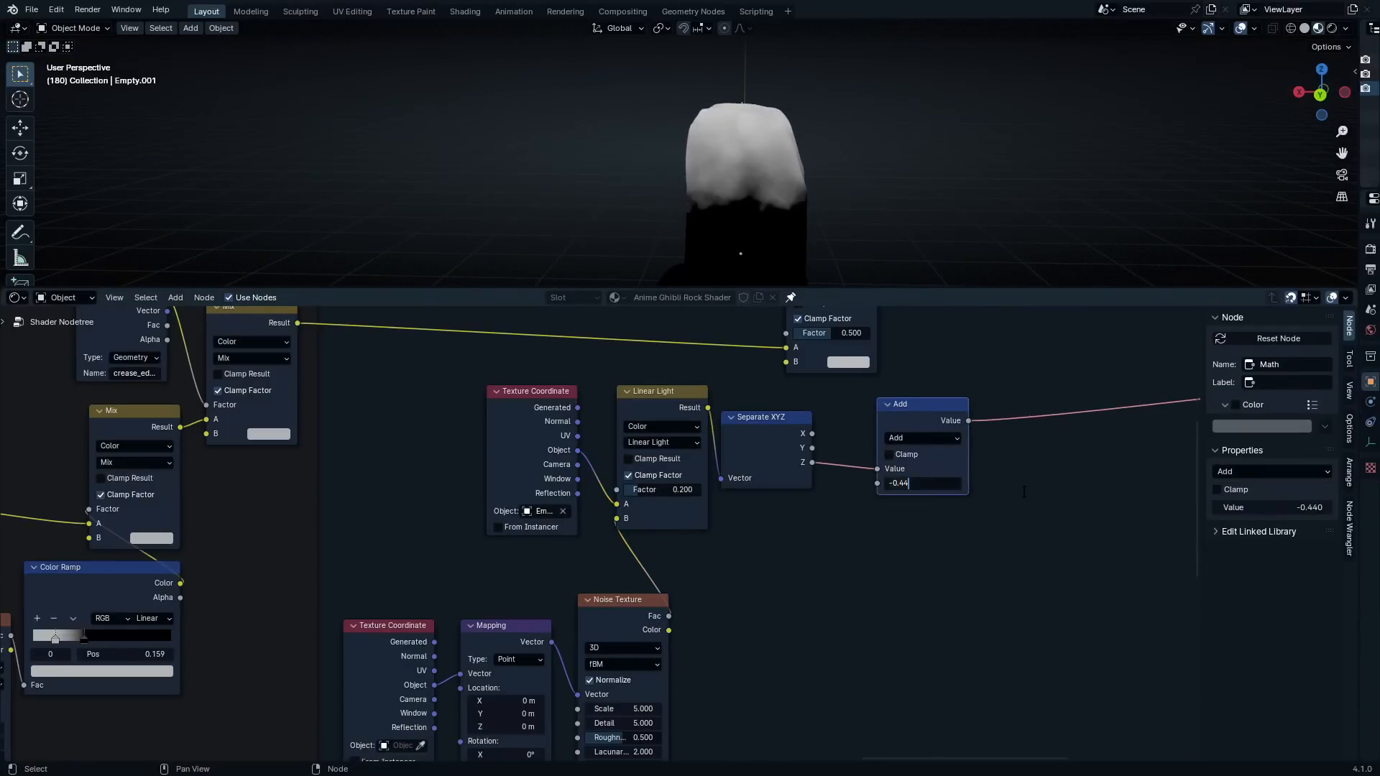
text(0)
key(Return)
drag(957, 421, 917, 422)
Reposition the arrow empty along the global Z axis, finishing with an upward move of about 0.665 m
middle_drag(840, 201, 725, 154)
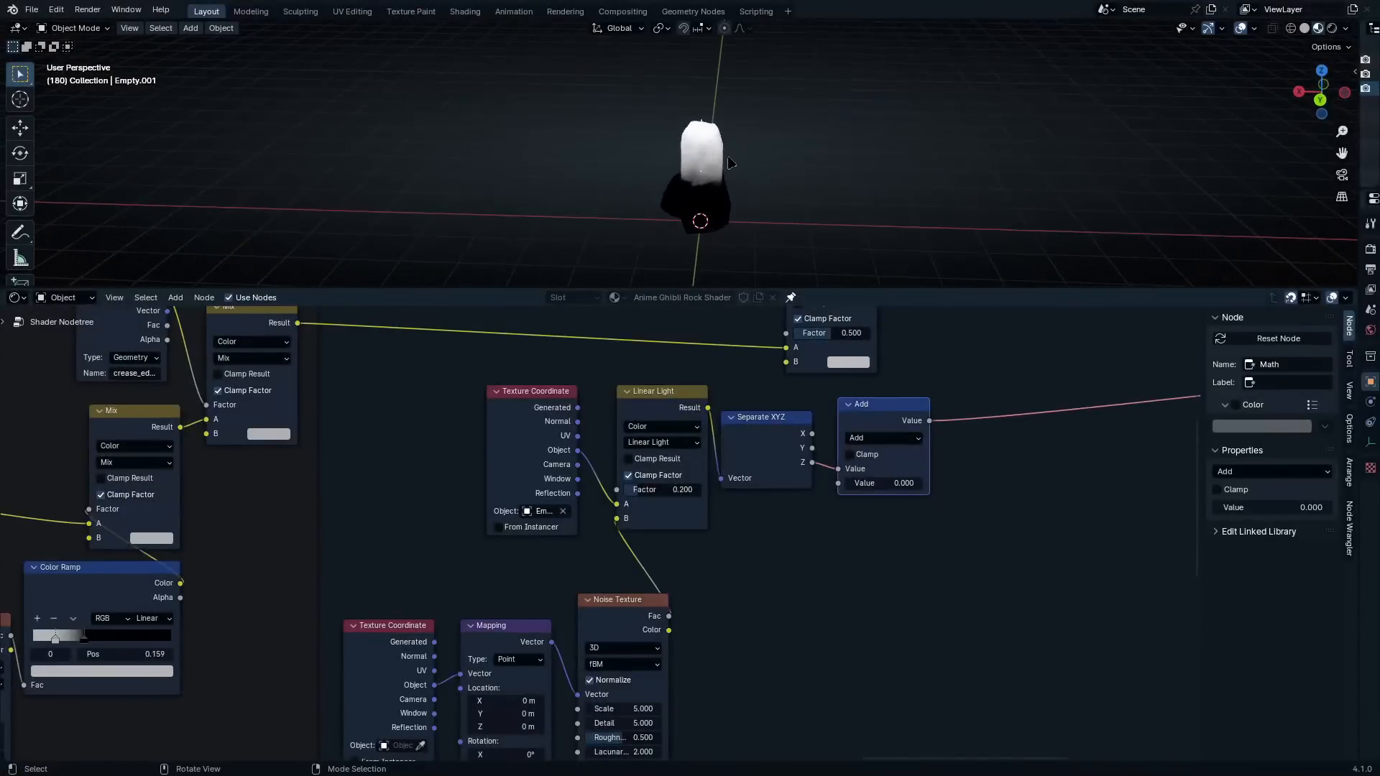
key(g)
key(z)
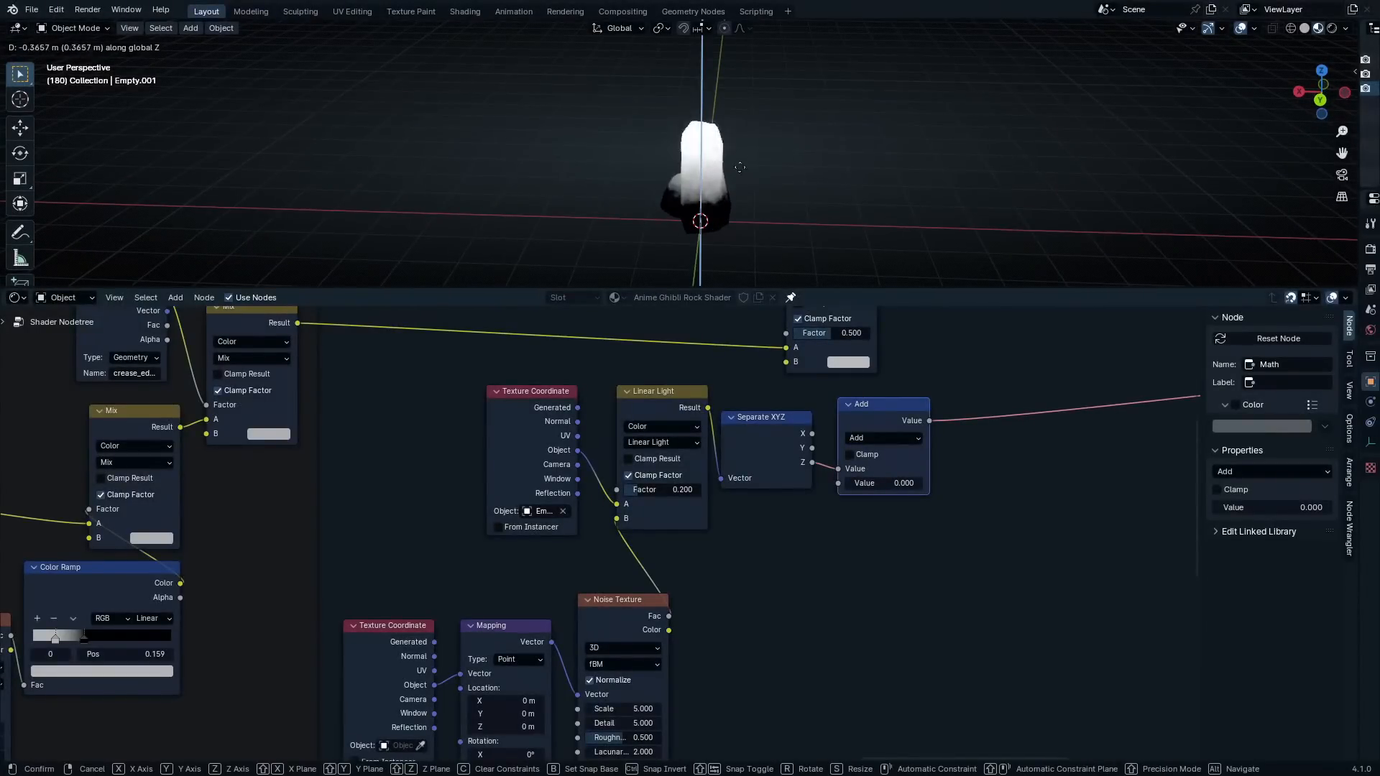
click(734, 127)
scroll(747, 173, up, 4)
key(g)
key(z)
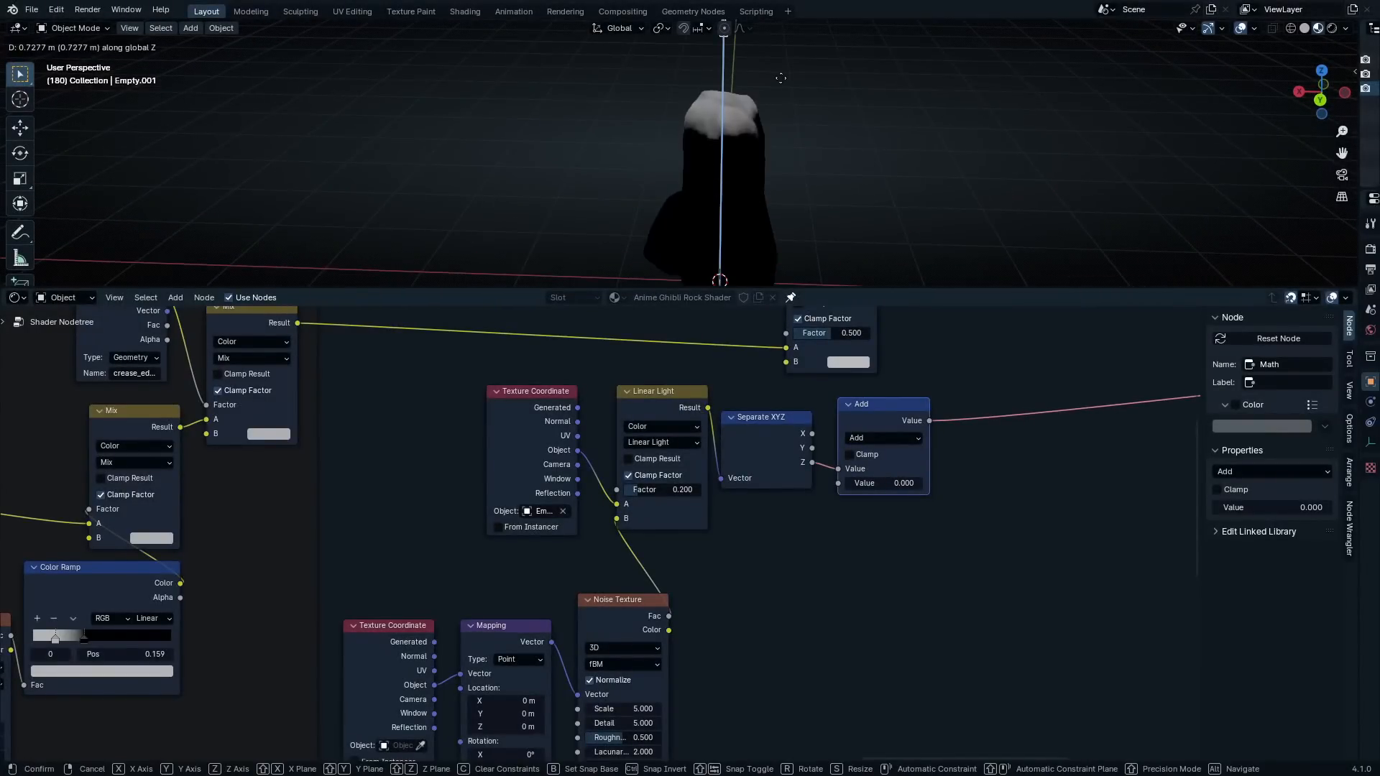
click(780, 86)
Try an Add value of 1.500 with a test move of the empty along global Z, and undo the value change
drag(888, 484, 899, 484)
key(g)
key(z)
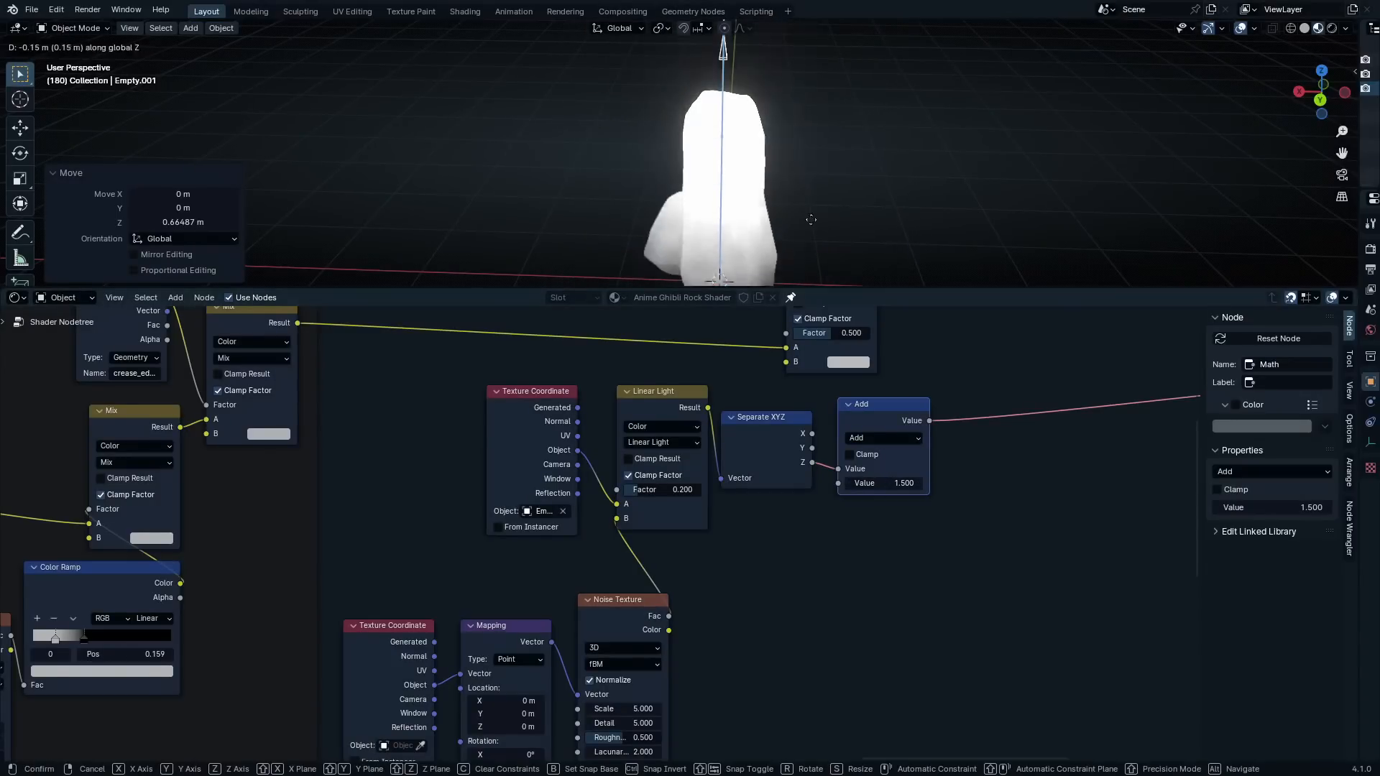
right_click(819, 148)
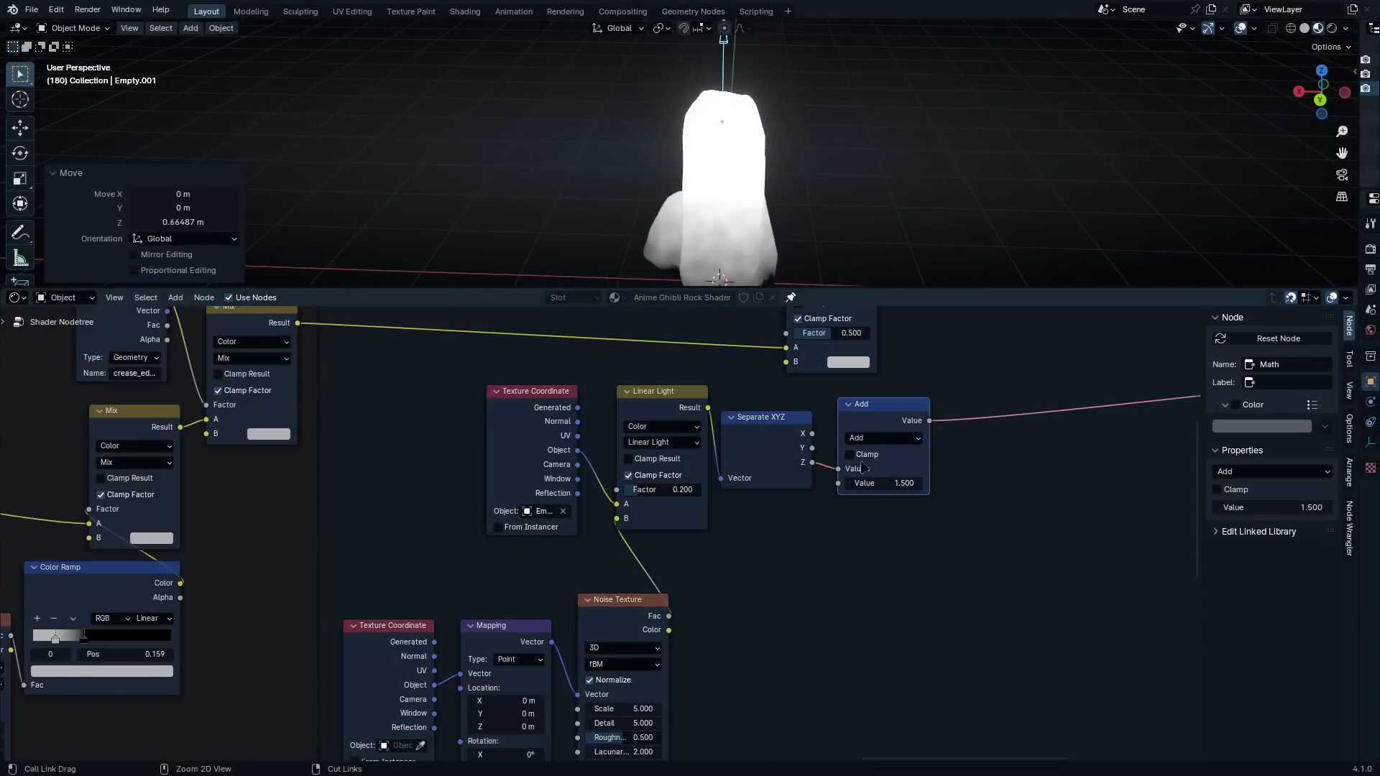
key(ctrl+z)
Move the Add node closer to Separate XYZ and try lowering the arrow empty along the global Z axis
middle_drag(799, 165, 777, 148)
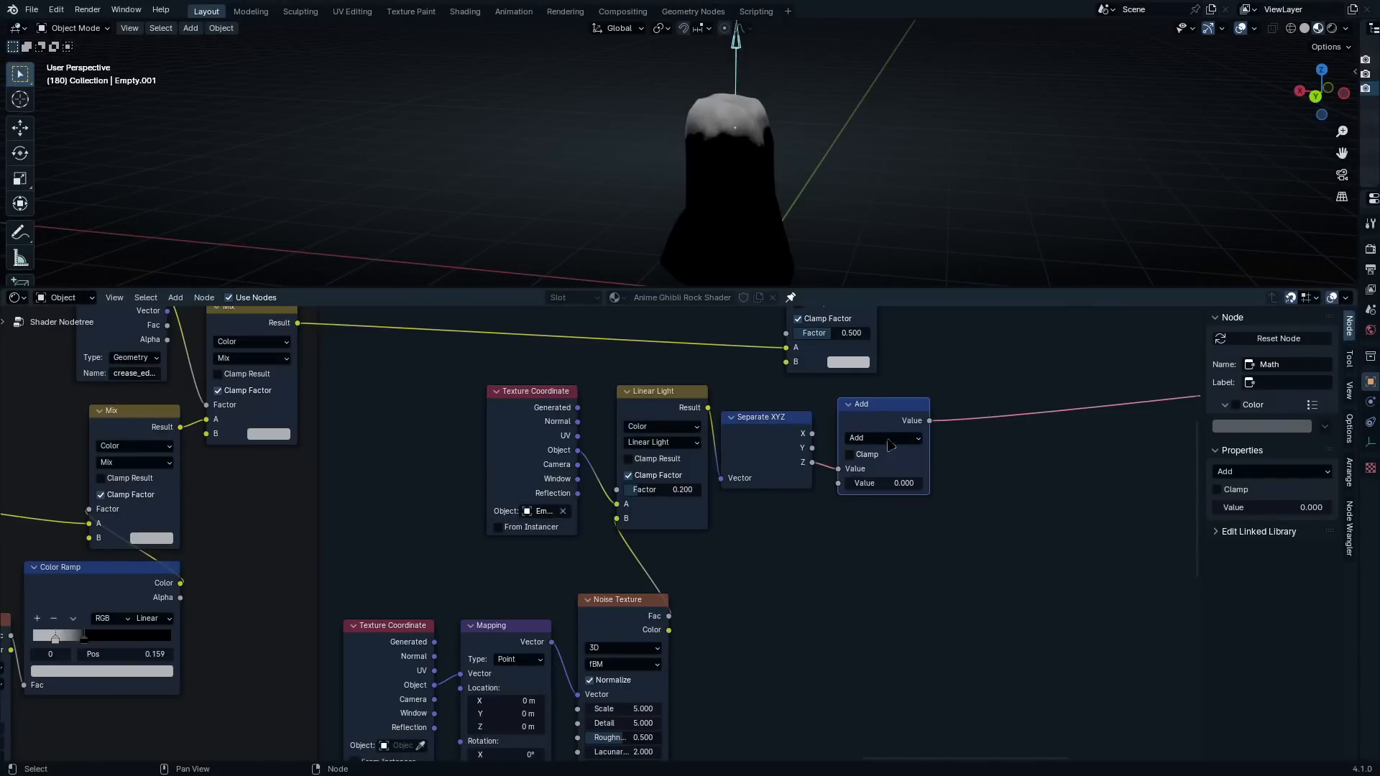
drag(882, 425, 868, 425)
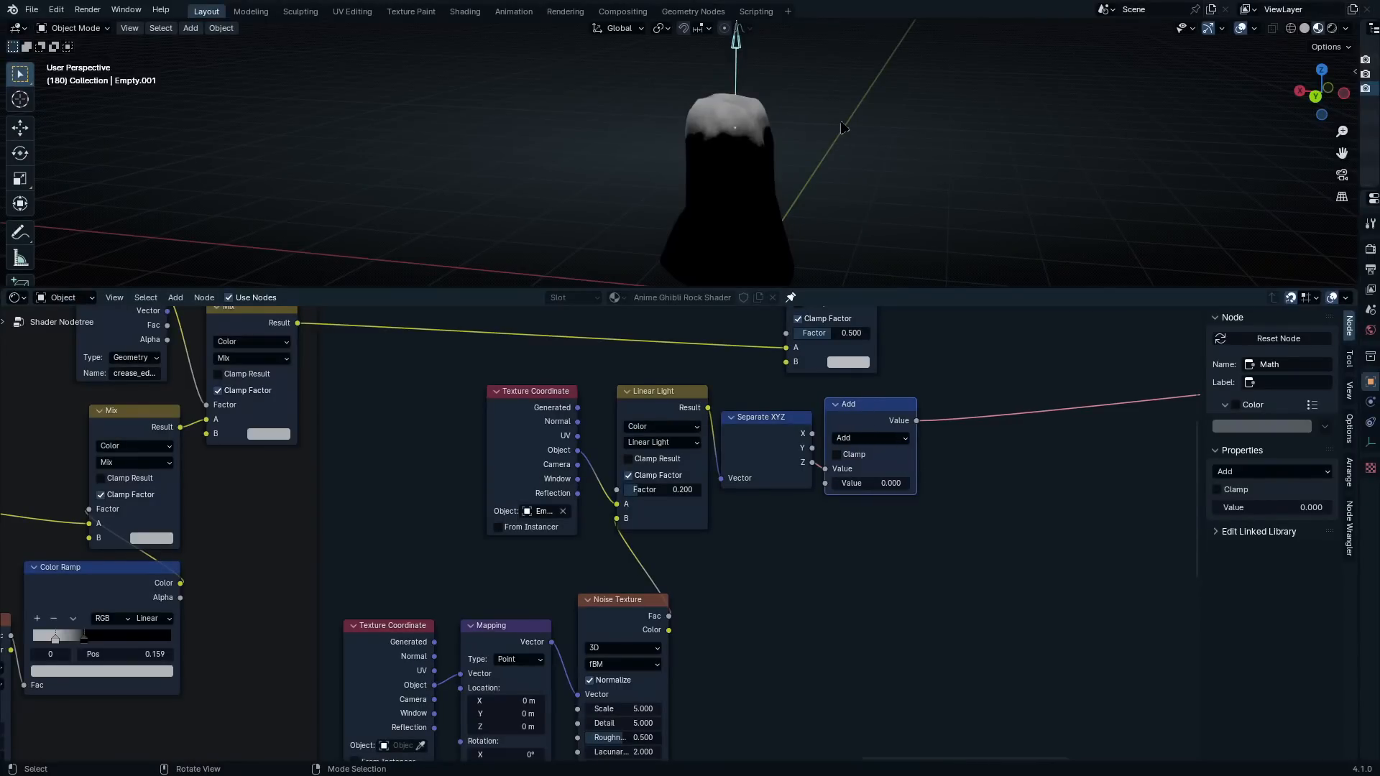
key(g)
key(z)
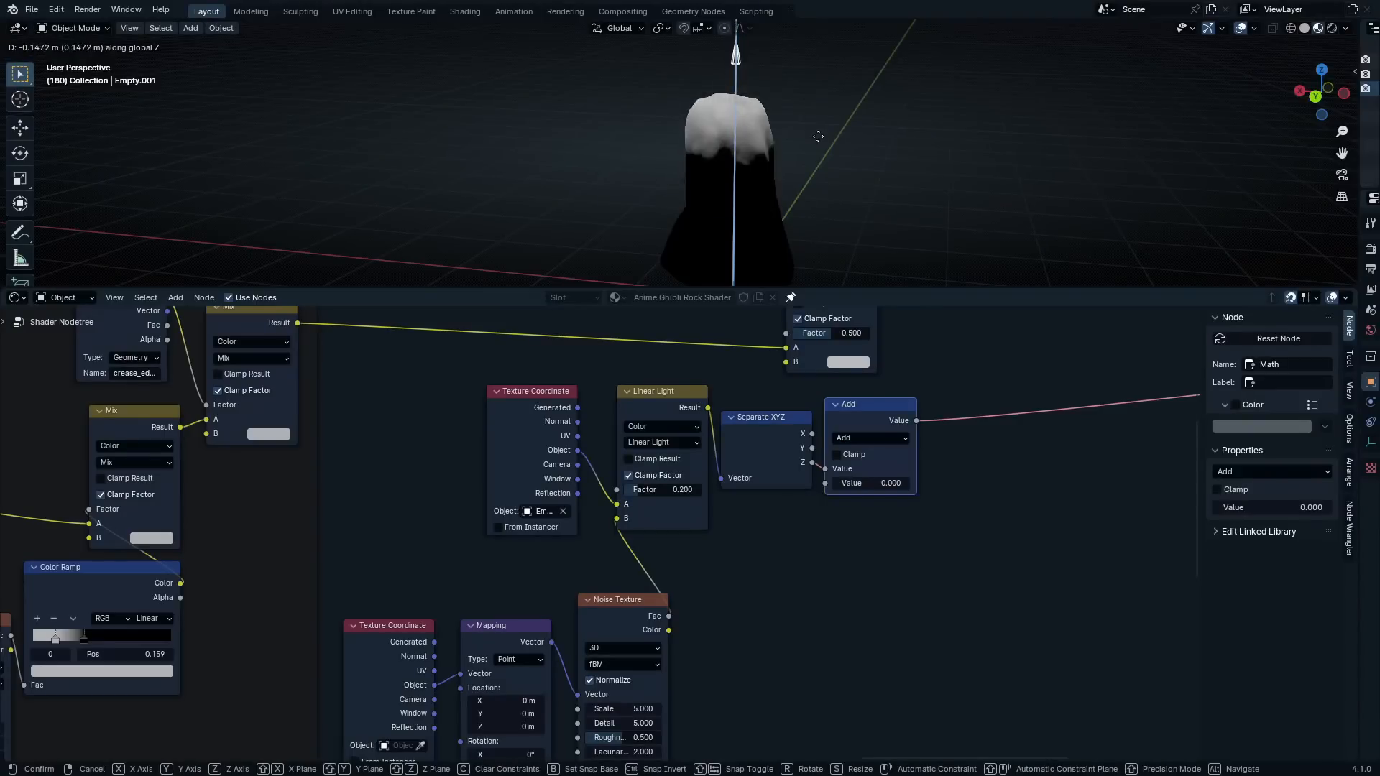
right_click(816, 197)
Connect the Add node's Value output to the Factor input of the new layer's Mix node
middle_drag(920, 436, 864, 574)
drag(861, 558, 731, 472)
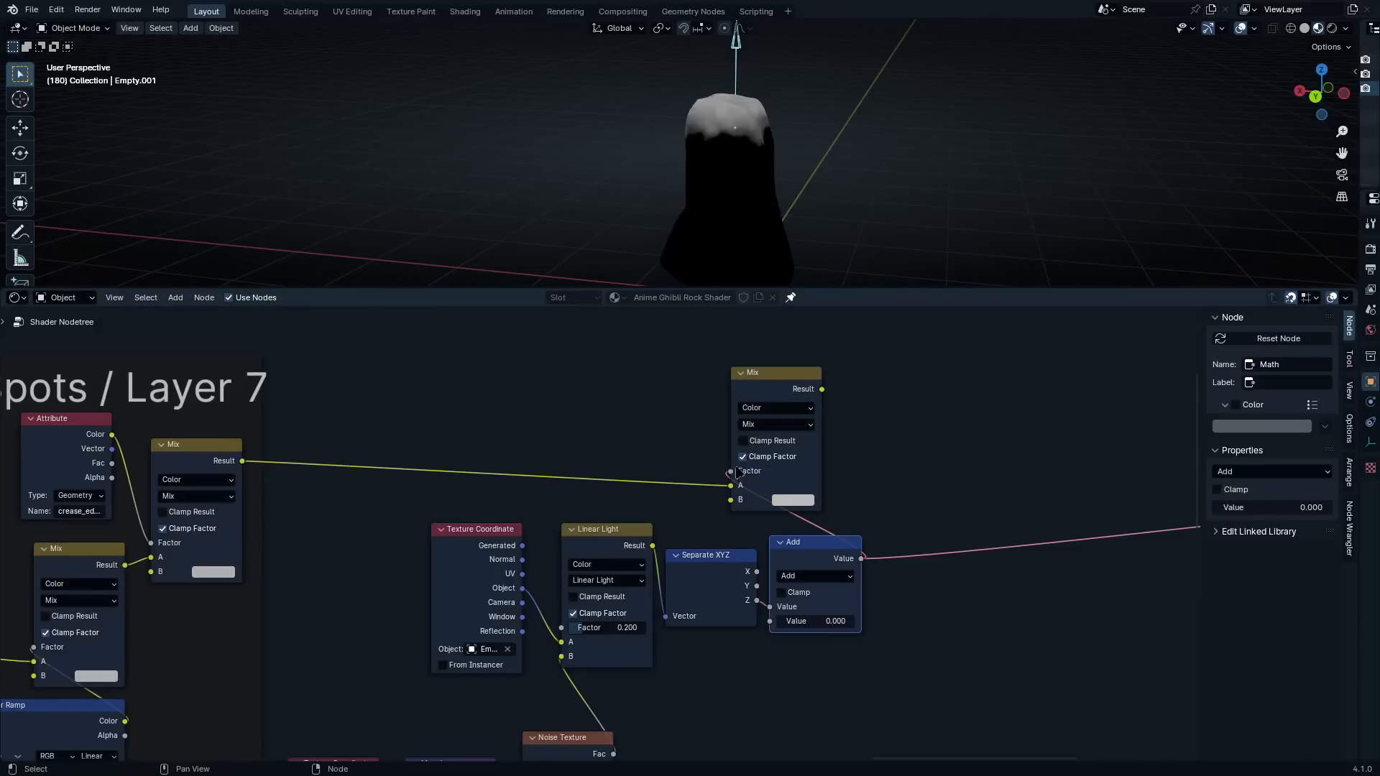
Output the new layer's Mix result to the material and duplicate the Texture Coordinate, Mapping and Noise Texture nodes below it
drag(777, 391, 929, 370)
middle_drag(930, 480, 684, 316)
scroll(601, 532, down, 4)
drag(504, 576, 229, 679)
key(shift+d)
click(566, 712)
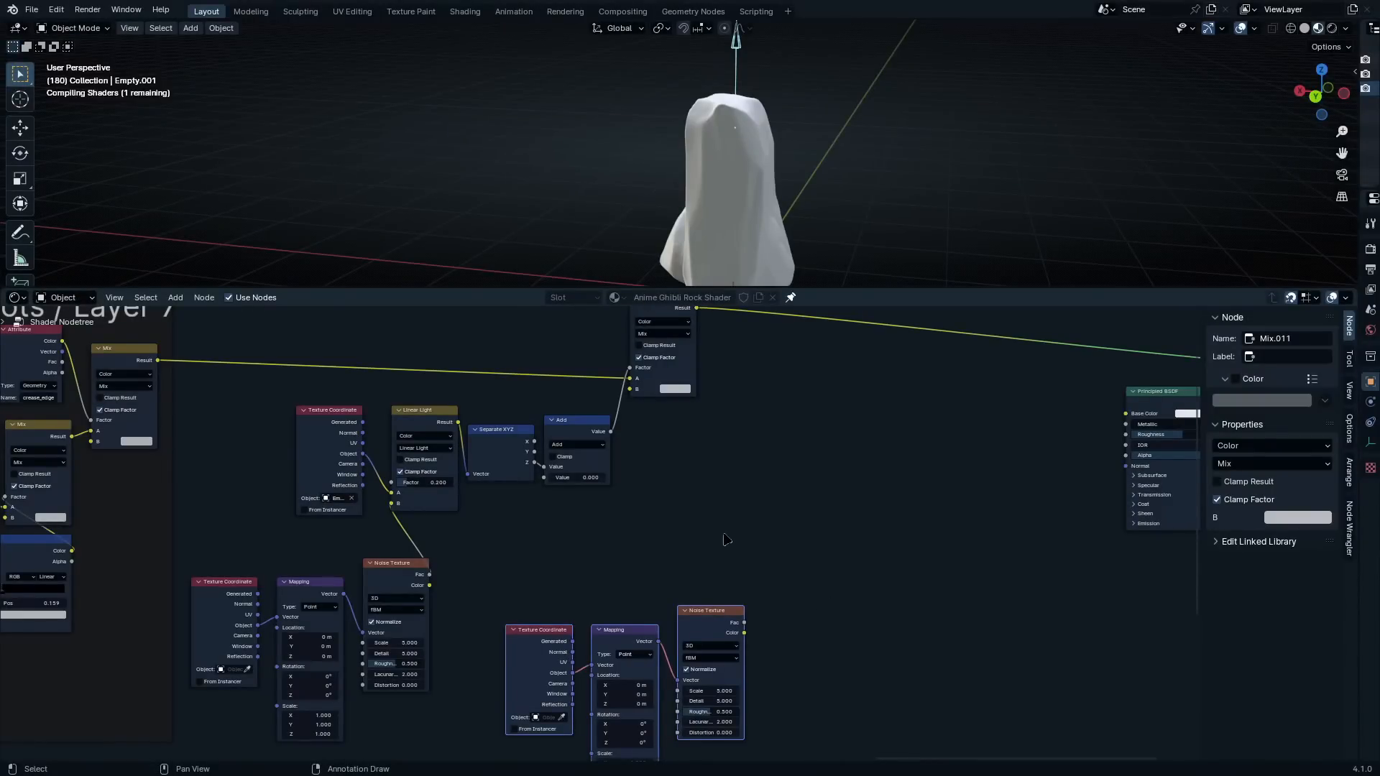
scroll(731, 532, up, 2)
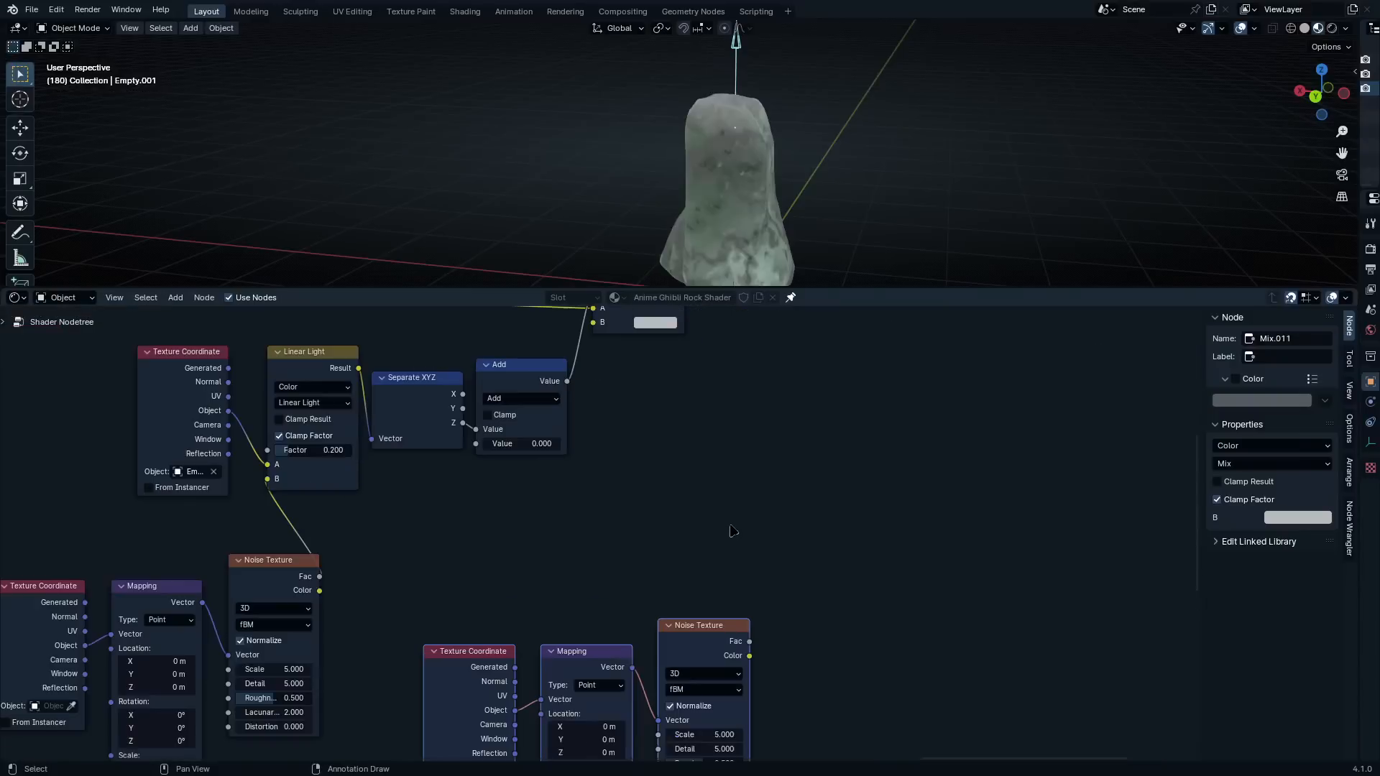
Add a Color Ramp node and connect the duplicated Noise Texture's Fac output to its Fac input
scroll(748, 560, up, 3)
key(c)
click(761, 442)
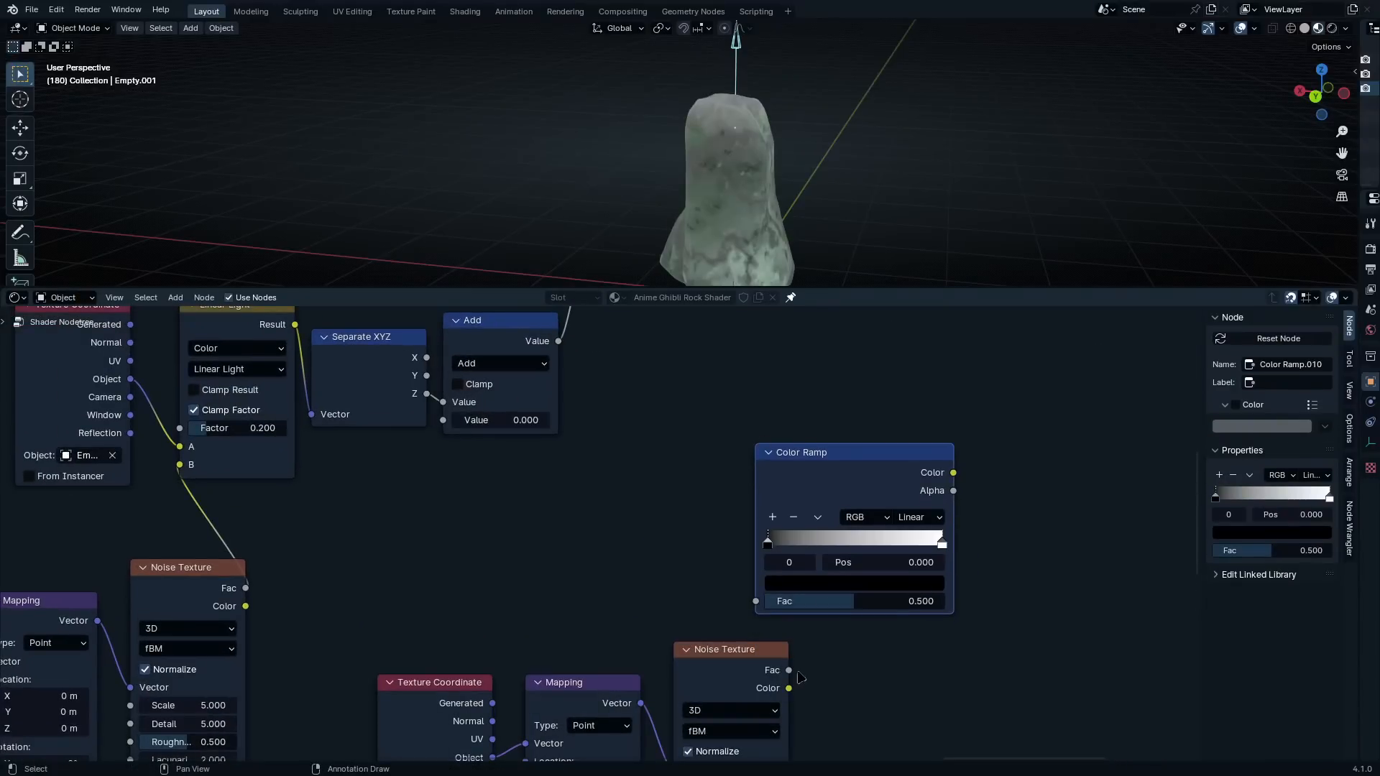
drag(789, 669, 755, 601)
scroll(985, 630, up, 2)
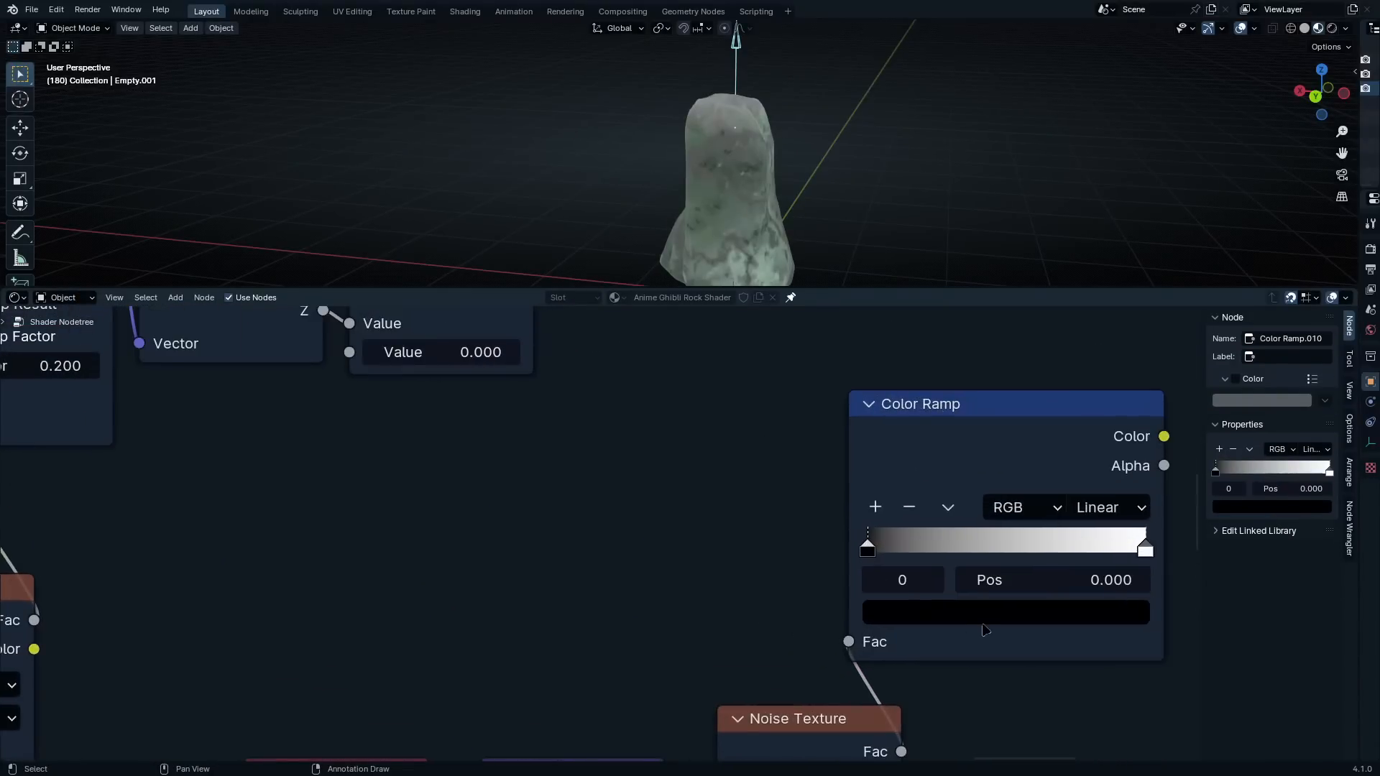
Make the Color Ramp's first stop dark green and add a bright green stop (41BF00) at position 0.500
click(984, 615)
drag(1129, 394, 1128, 377)
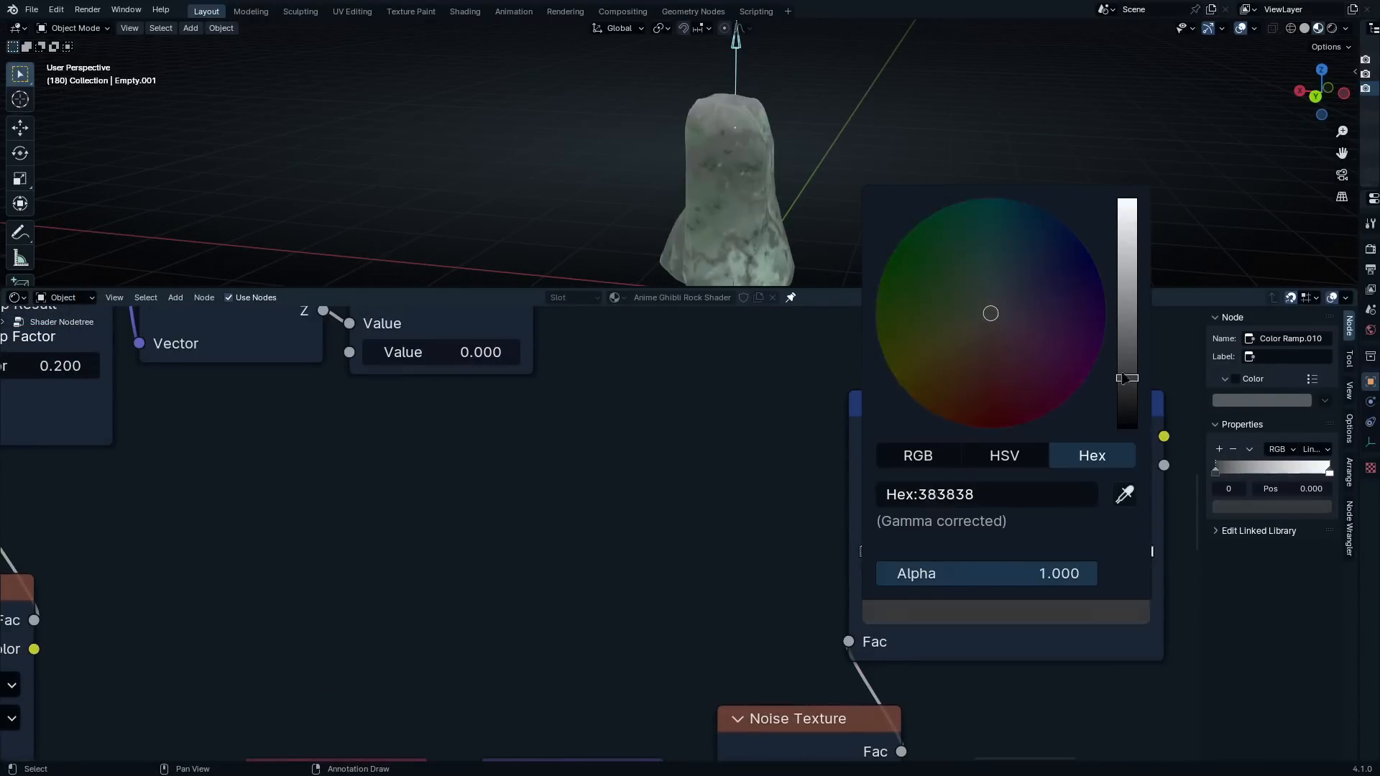
drag(934, 337, 799, 366)
click(874, 507)
click(988, 612)
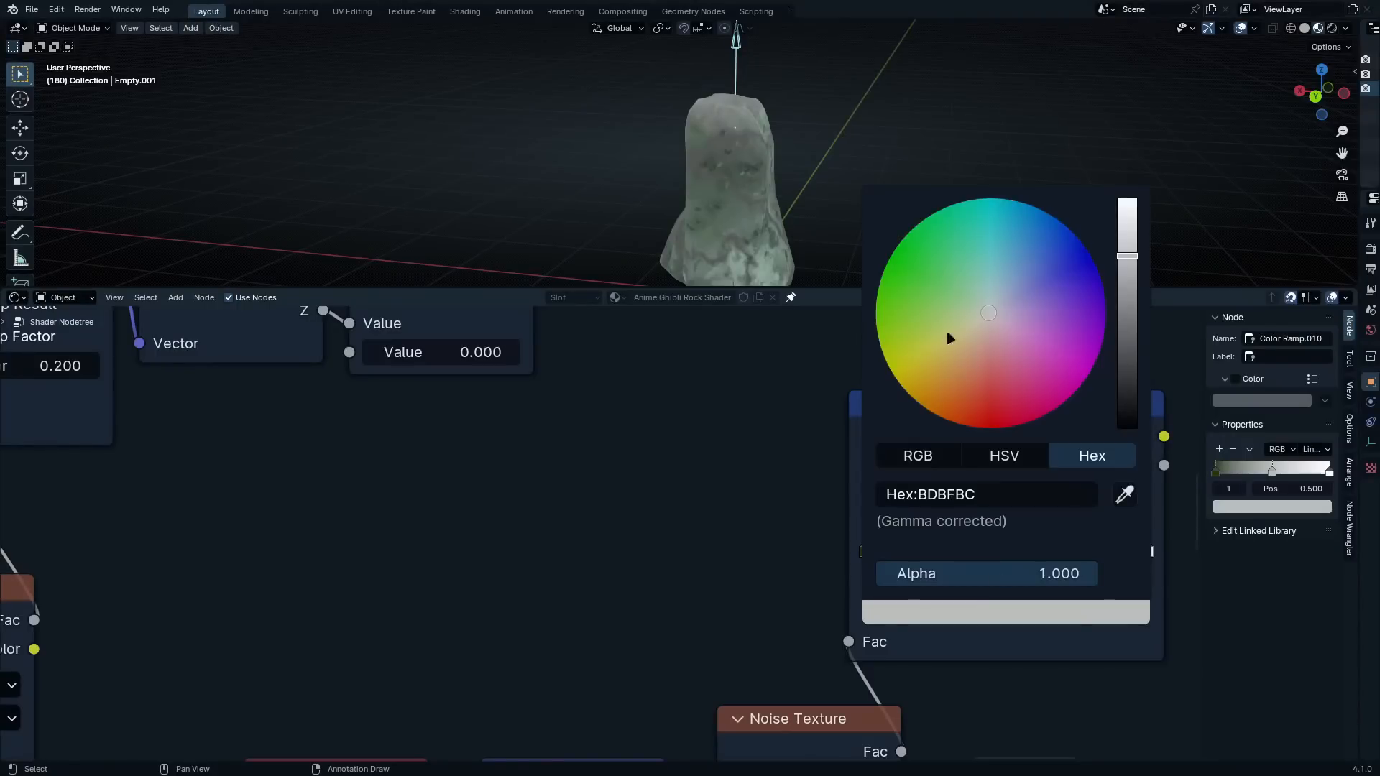
drag(949, 337, 855, 291)
Remove the surplus light stops and the white end stop from the Color Ramp, keeping the dark and bright green stops
click(878, 507)
click(880, 507)
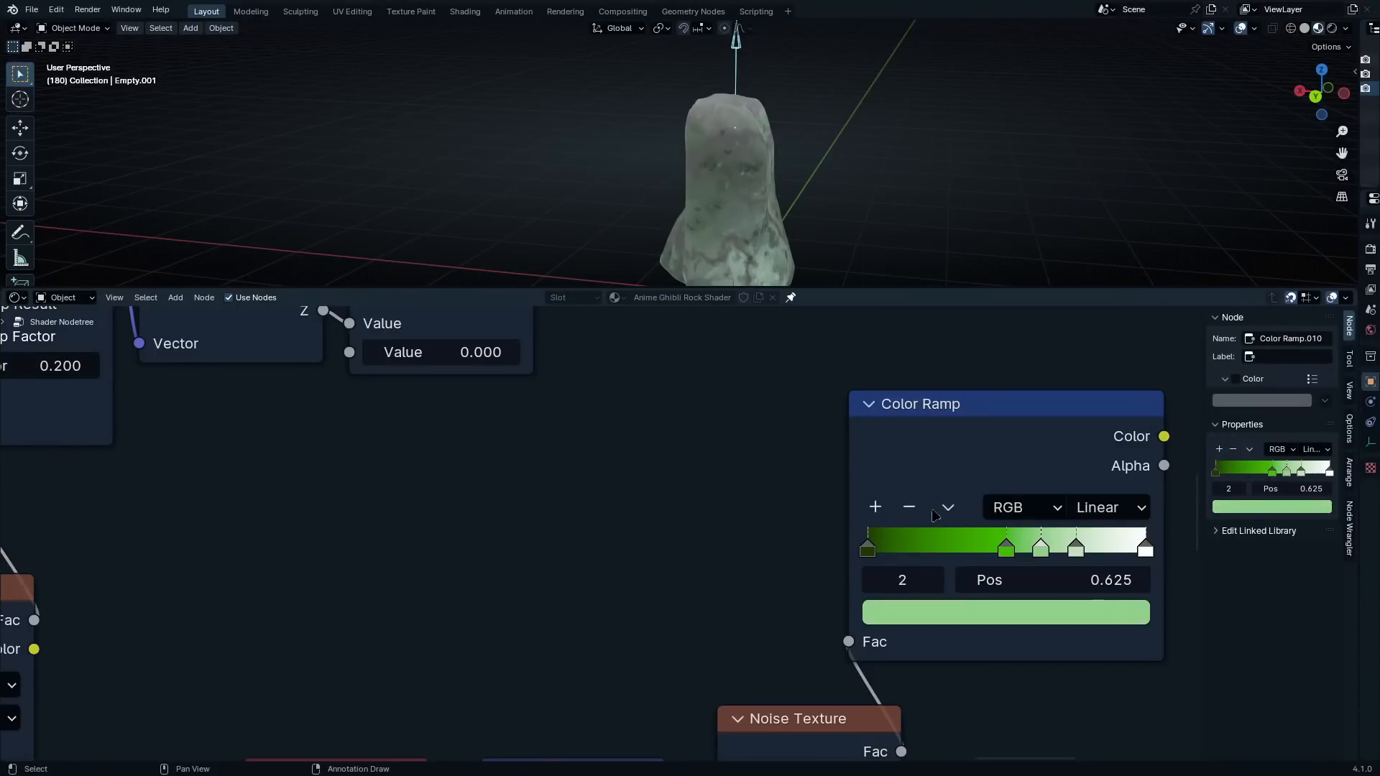
click(908, 507)
click(909, 508)
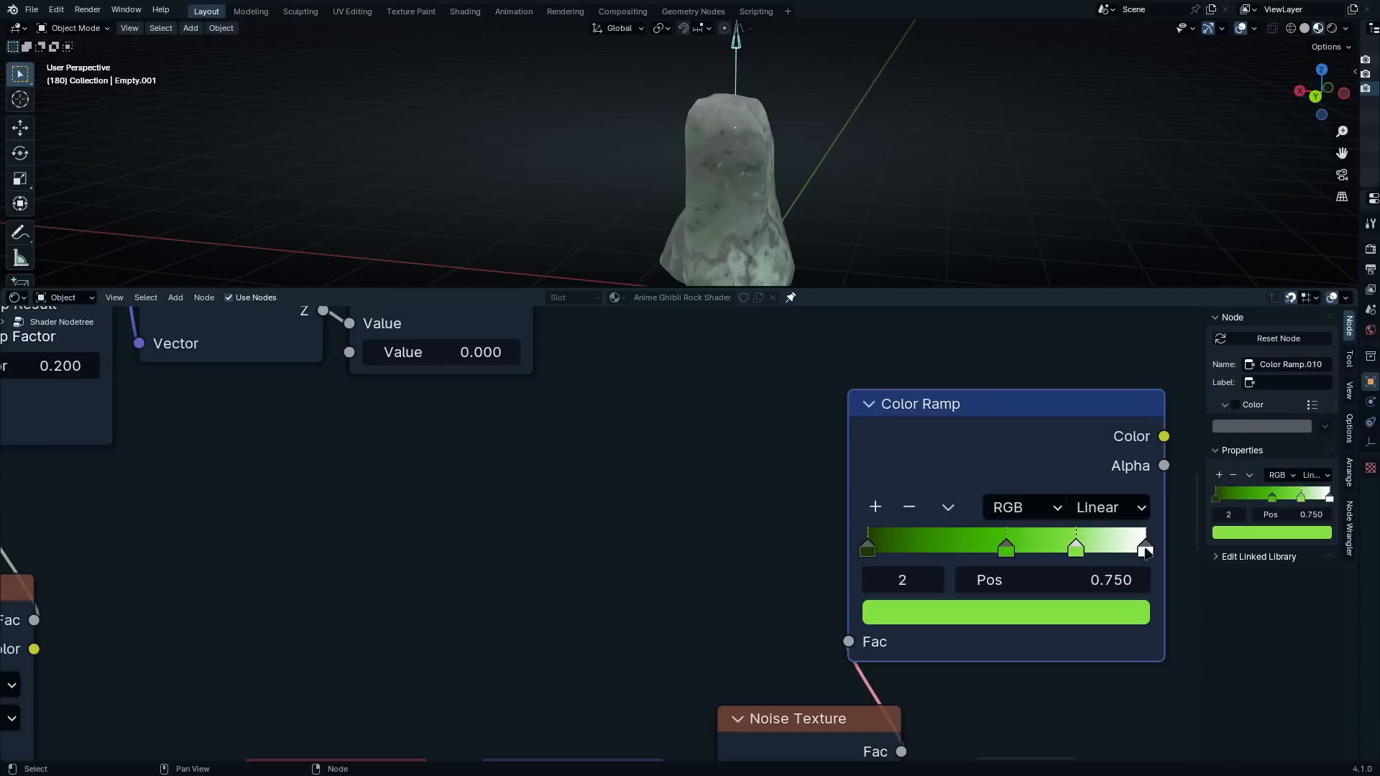
click(1145, 549)
click(917, 508)
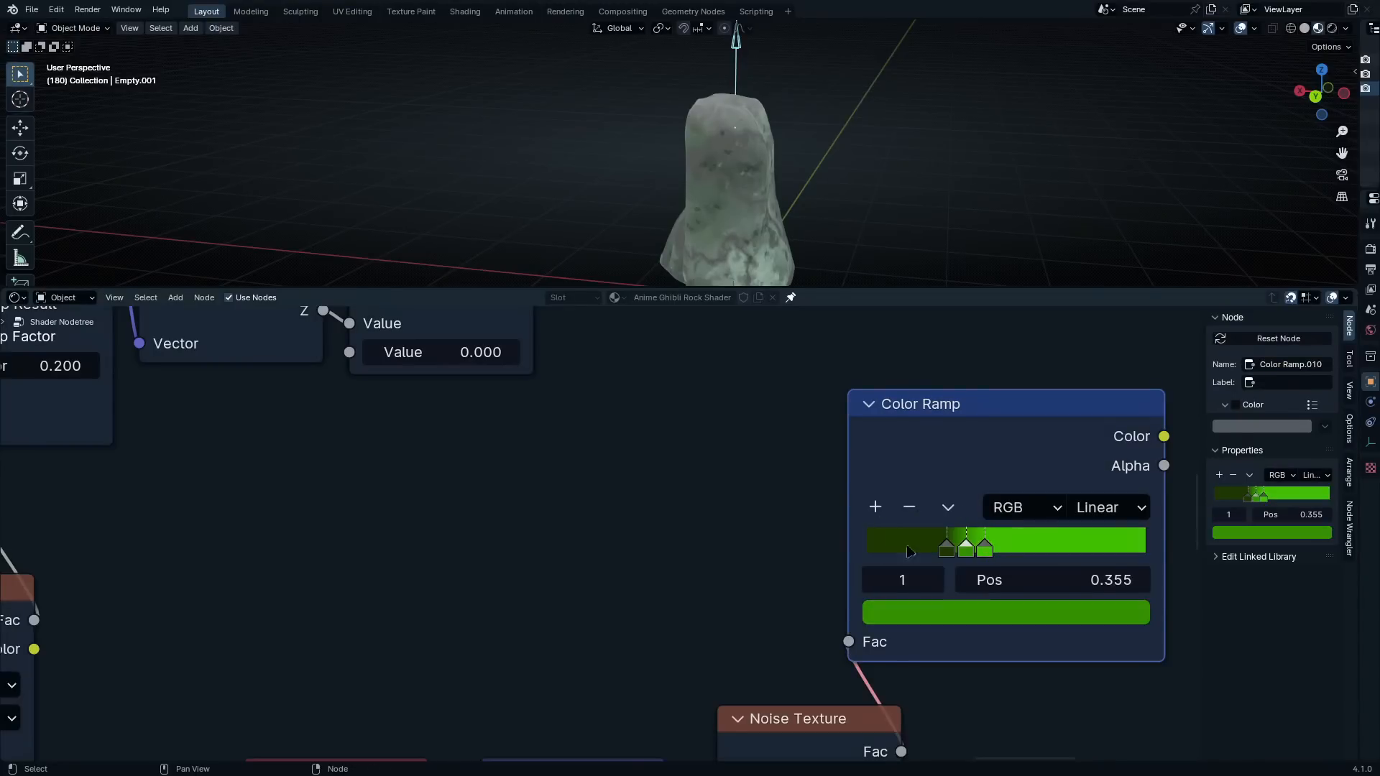
Move the green stop between the two others to position 0.000 and darken it to a very dark green
drag(966, 552, 867, 551)
click(965, 615)
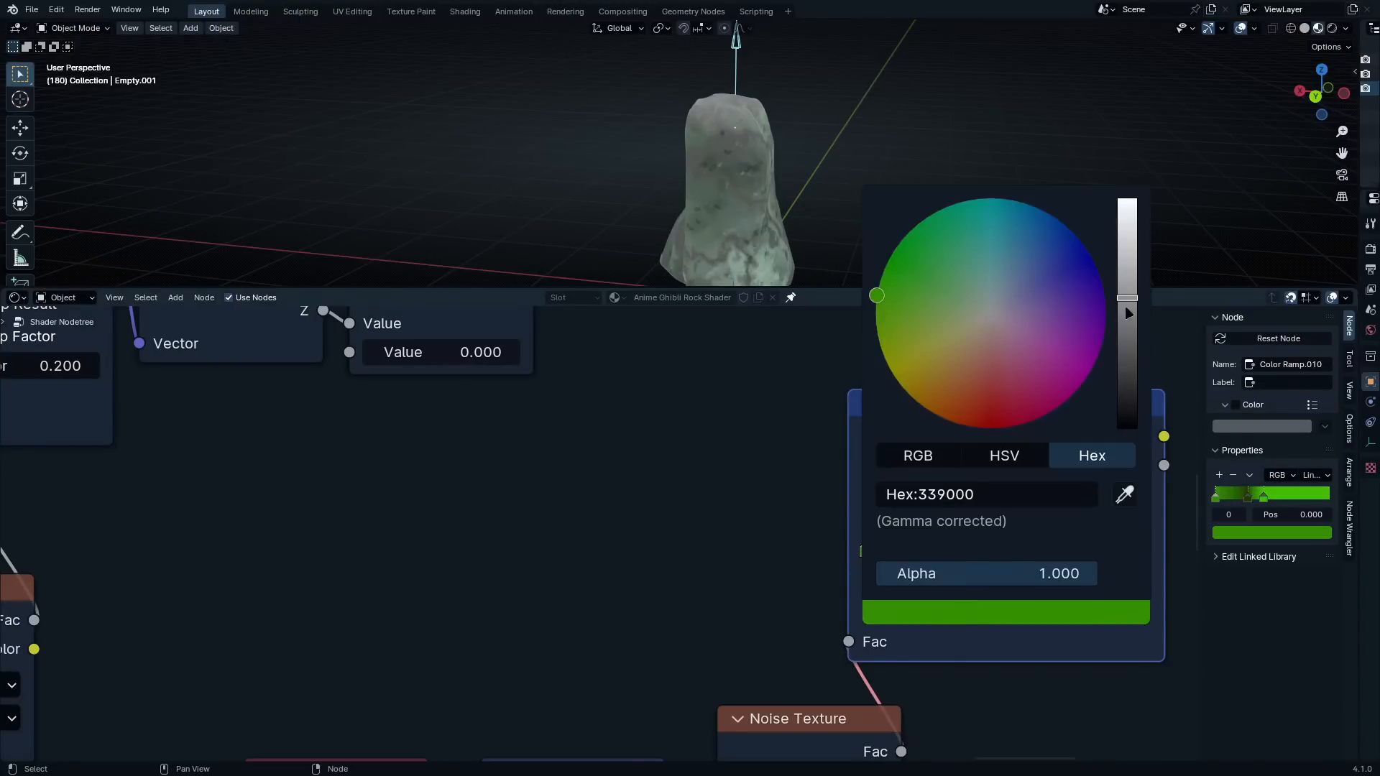
drag(1124, 304, 1124, 398)
click(1006, 548)
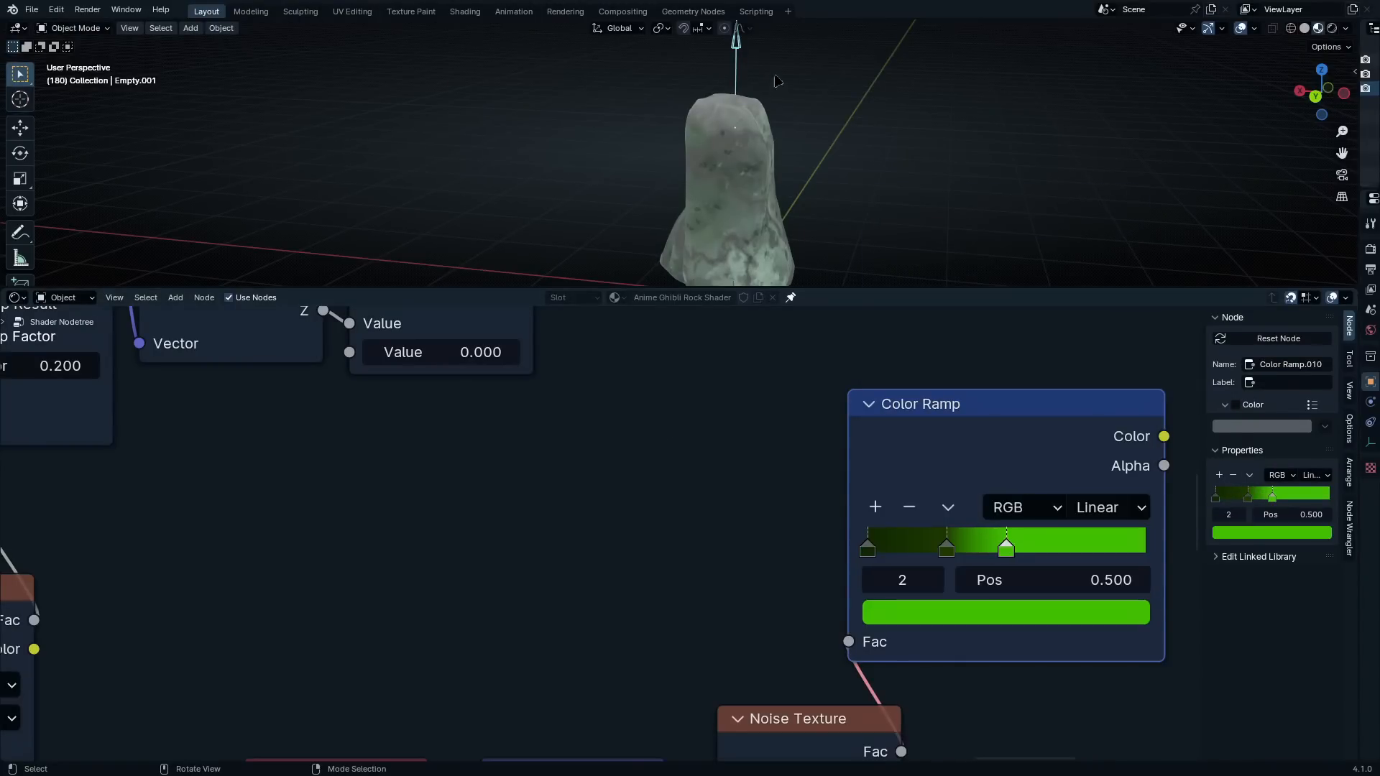
Lower the arrow empty by about 0.408 m along the global Z axis
middle_drag(776, 81, 781, 117)
key(g)
key(z)
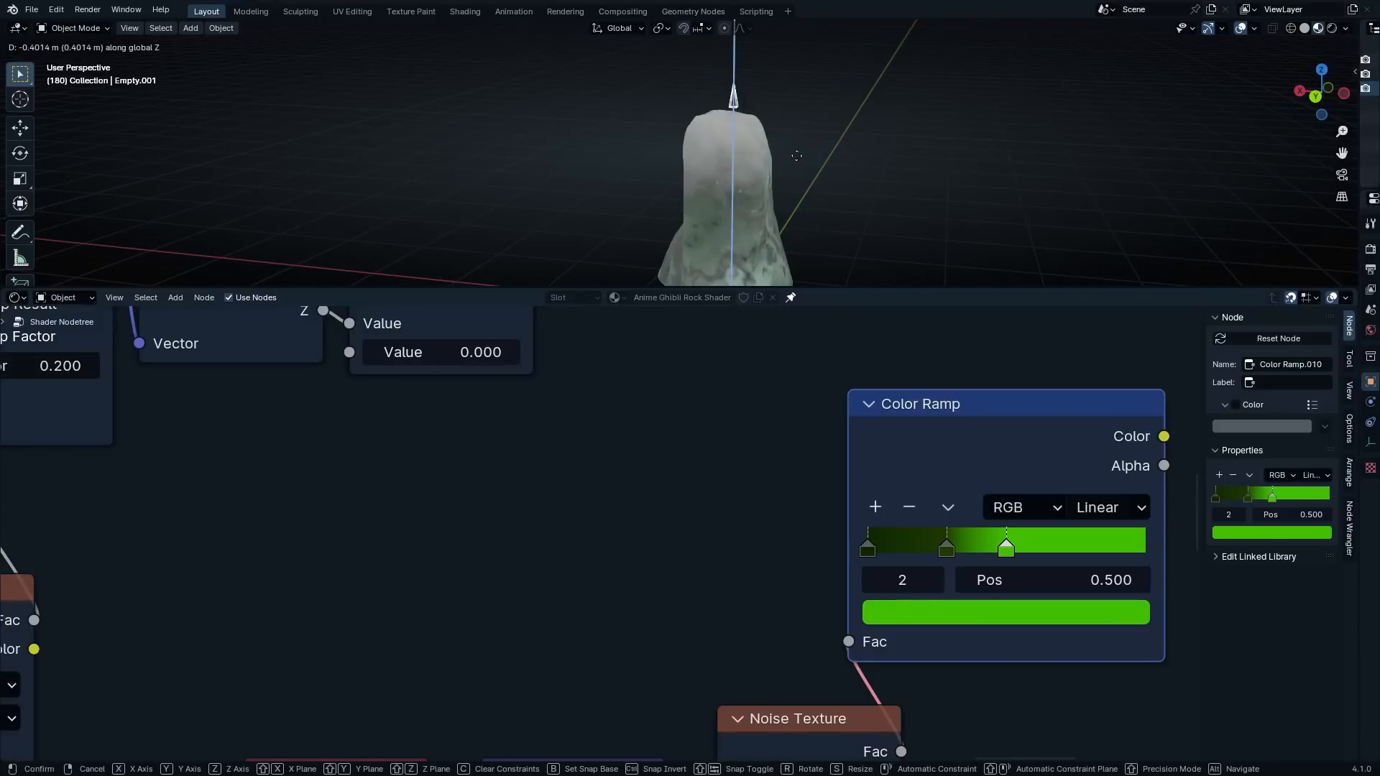
click(790, 163)
Connect the Color Ramp's Color output to the B input of the new layer's Mix node
scroll(1016, 464, down, 7)
middle_drag(1019, 468, 1024, 618)
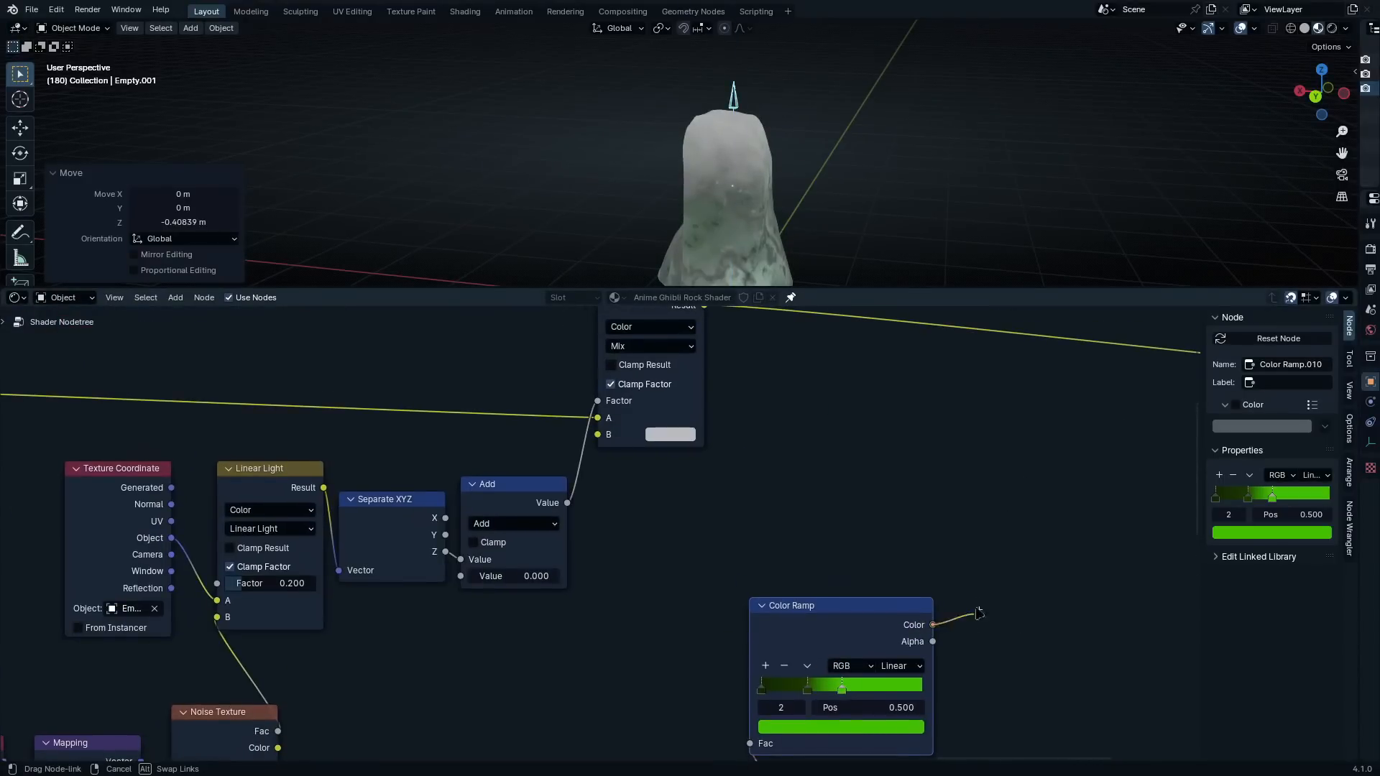
drag(978, 613, 598, 435)
Raise the arrow empty by about 0.028 m along the global Z axis
middle_drag(665, 551, 776, 388)
scroll(776, 388, up, 3)
Shift the green ramp's second stop close to the dark end and set the bright green stop's position to 0.636
scroll(901, 162, up, 4)
key(g)
key(z)
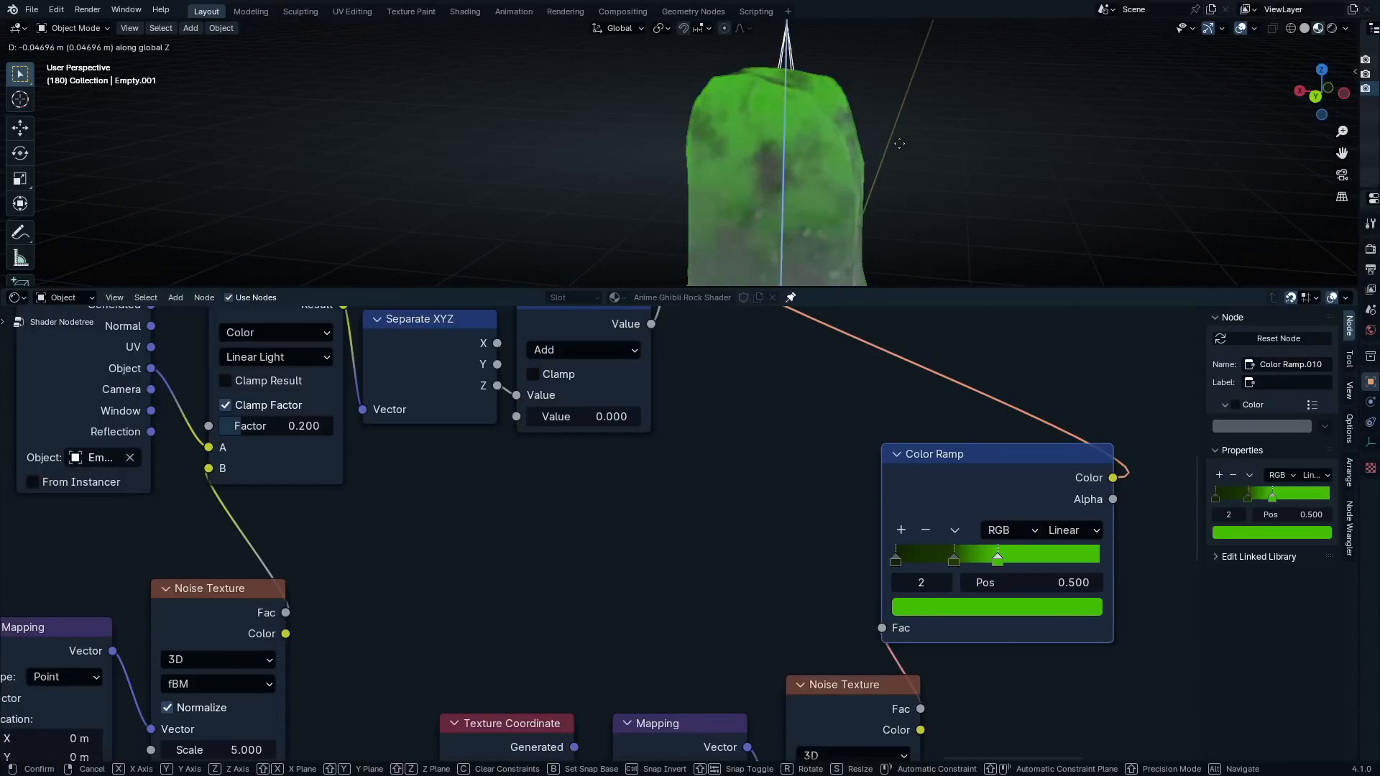
click(899, 144)
scroll(1042, 561, up, 2)
mouse_move(1084, 569)
mouse_down()
mouse_move(1106, 572)
mouse_move(1083, 568)
mouse_up()
middle_drag(896, 529, 808, 513)
drag(1009, 550, 965, 549)
drag(1055, 552, 1093, 555)
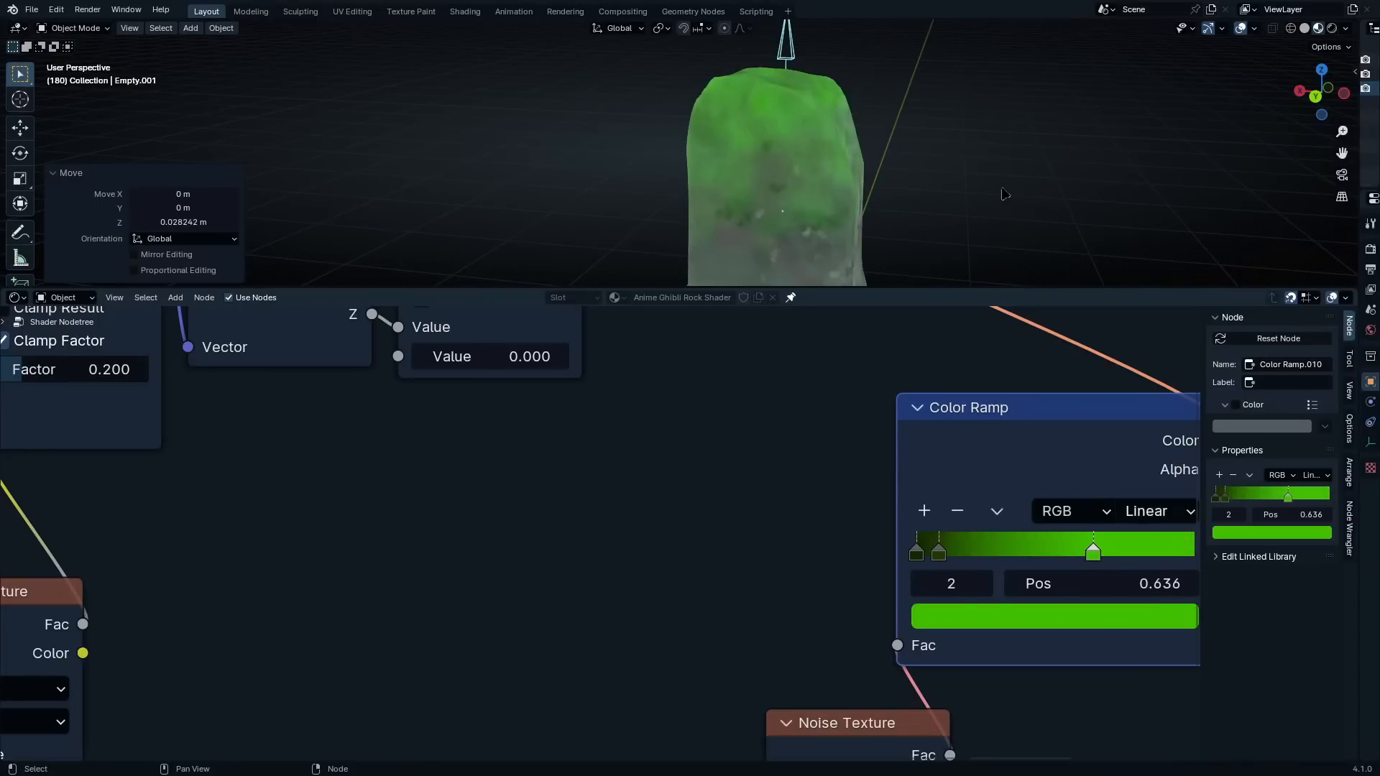
Lower the arrow empty by about 0.075 m along the global Z axis
key(g)
key(z)
click(883, 81)
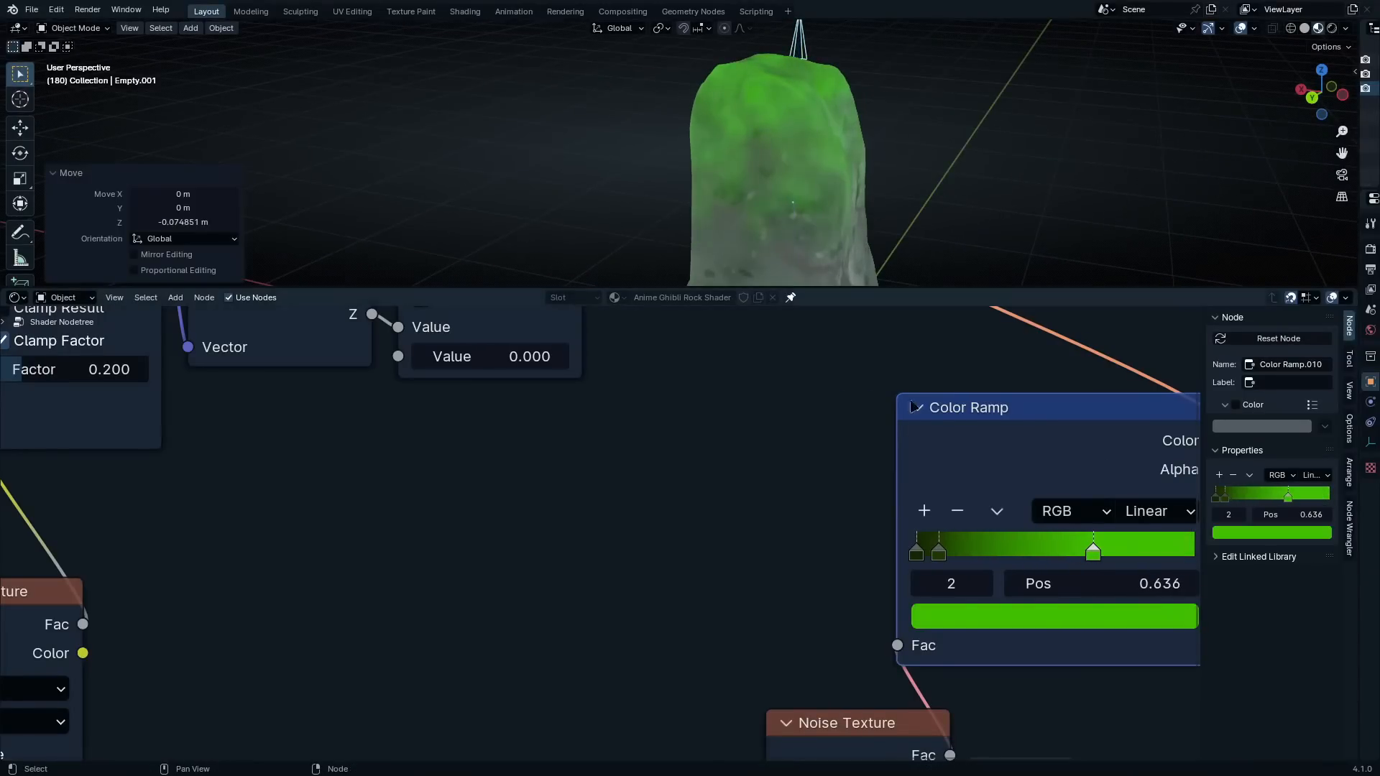
Try the Linear Light blending mode on the new layer's Mix node and check the rock from another angle
scroll(758, 452, down, 5)
scroll(759, 453, up, 3)
middle_drag(759, 453, 774, 528)
scroll(708, 385, up, 1)
middle_drag(709, 385, 675, 704)
scroll(763, 490, down, 1)
scroll(639, 474, up, 5)
click(665, 387)
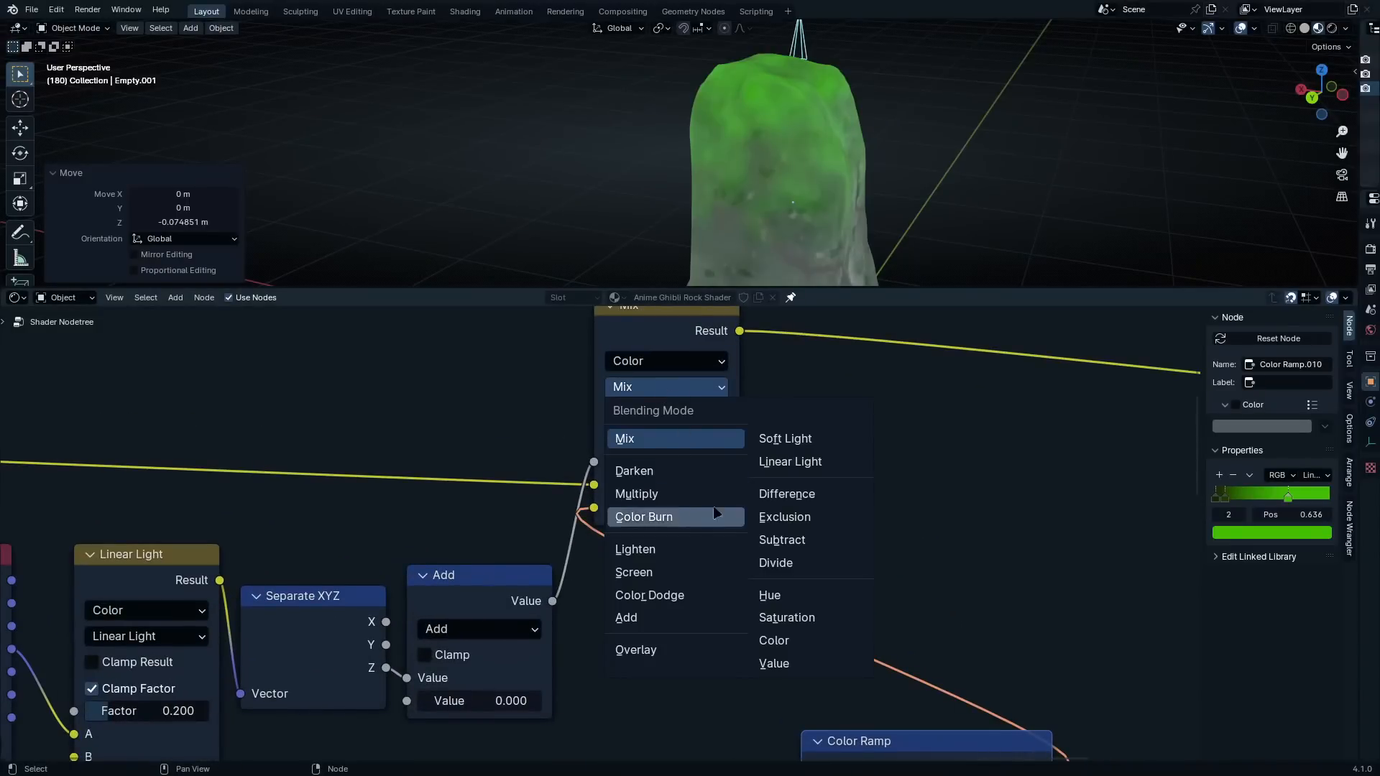
click(788, 463)
scroll(788, 463, down, 3)
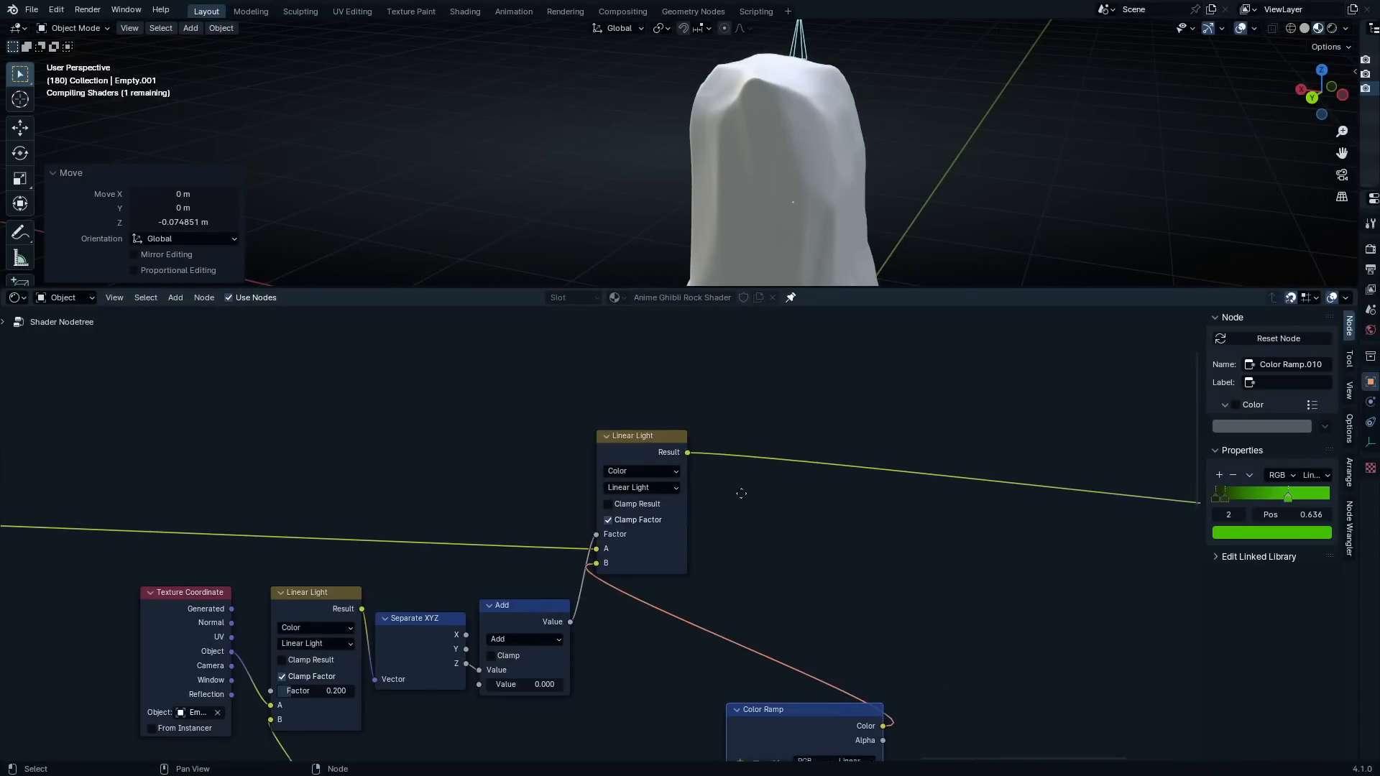
middle_drag(797, 265, 881, 172)
scroll(881, 172, down, 1)
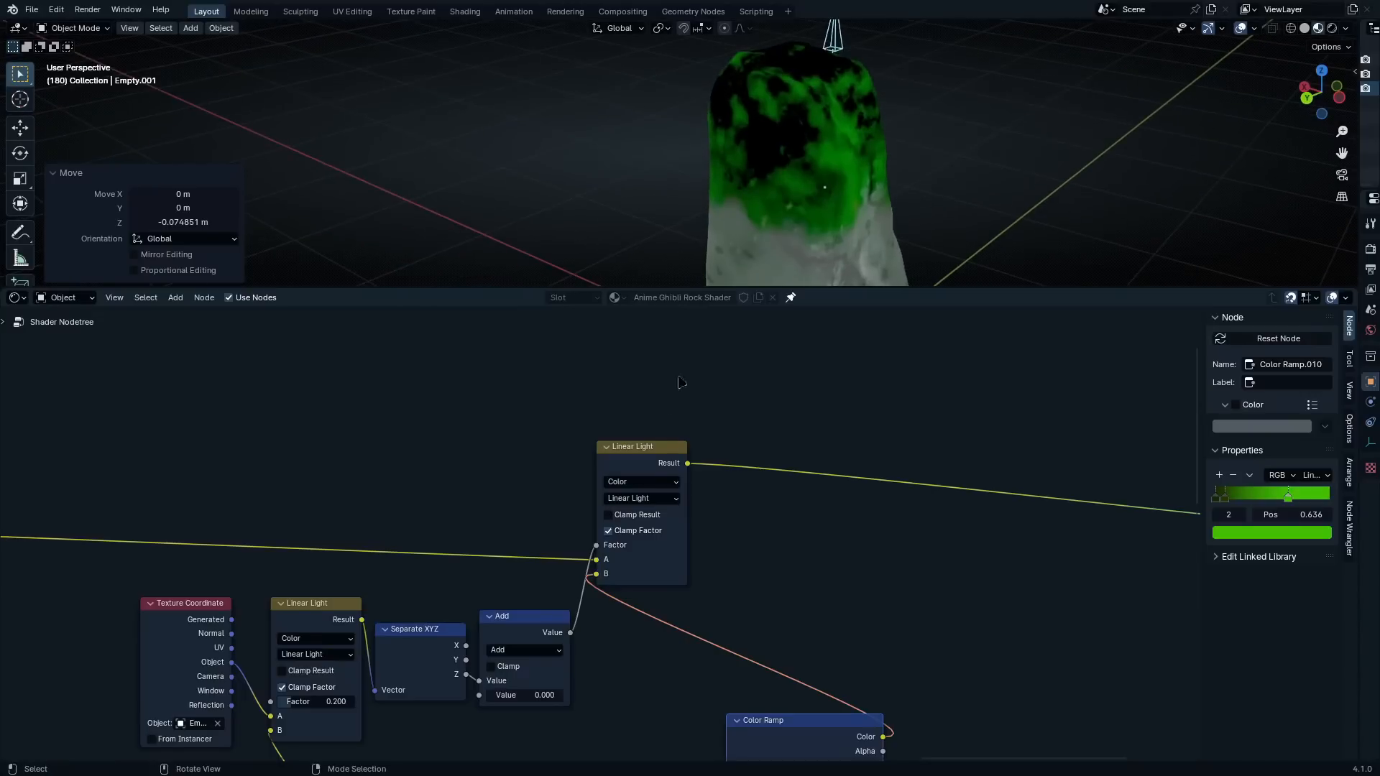
Move the green ramp's second stop toward the middle and try different brightness values for the first and last stops
scroll(600, 532, up, 2)
scroll(871, 239, down, 2)
scroll(871, 238, up, 2)
middle_drag(927, 747, 870, 413)
scroll(903, 644, up, 2)
click(901, 640)
drag(1049, 392, 1047, 275)
right_click(1047, 275)
click(965, 573)
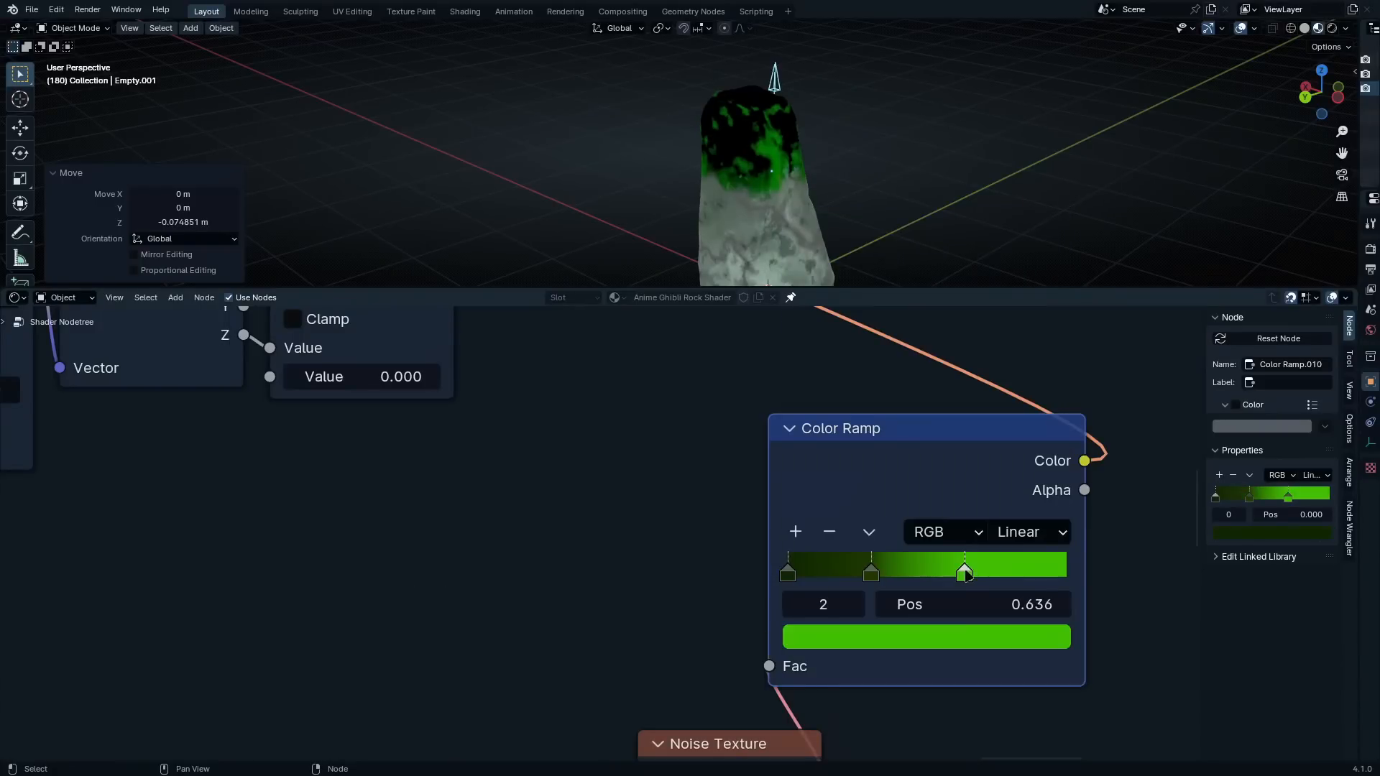
click(977, 633)
drag(1042, 361, 1047, 444)
right_click(1047, 444)
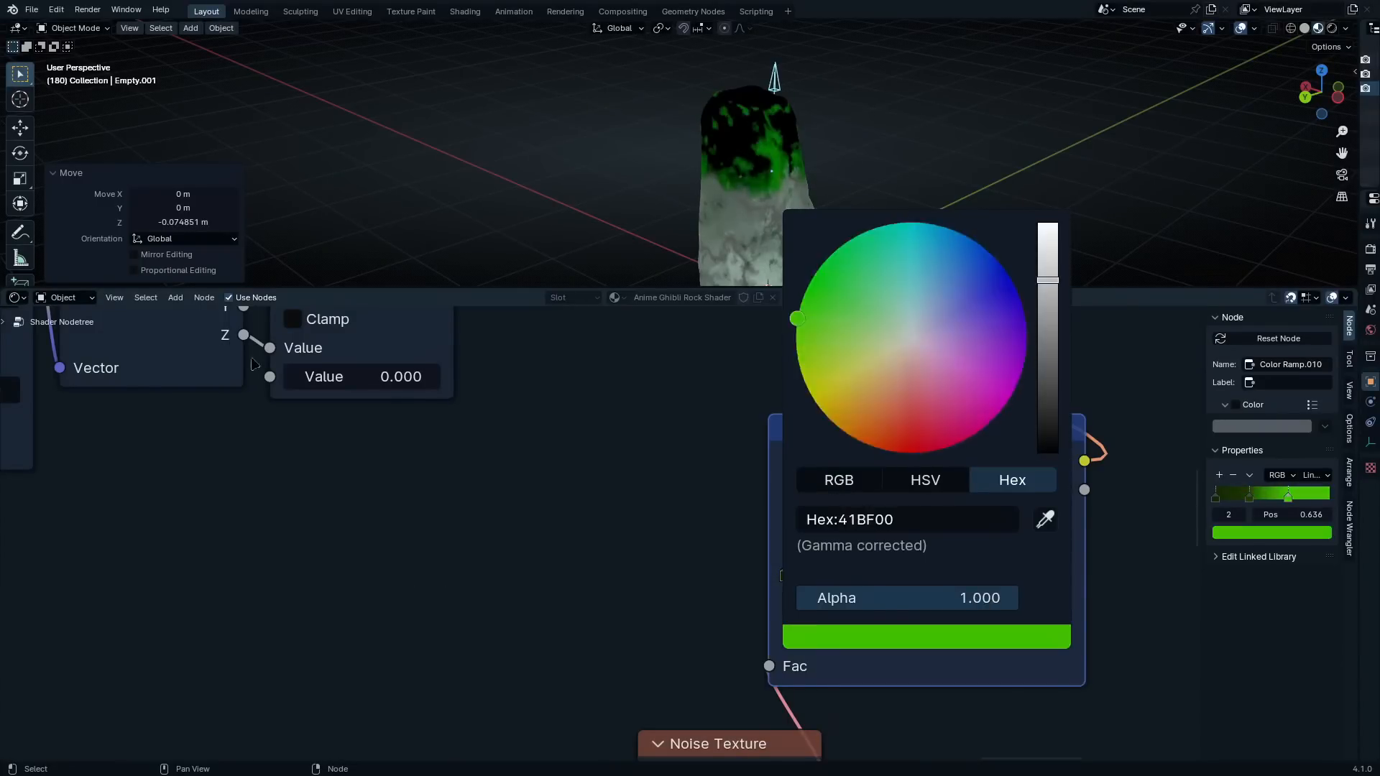
Set the new layer's color mix node to the Overlay blending mode
middle_drag(646, 335, 671, 677)
middle_drag(674, 422, 709, 523)
scroll(698, 443, up, 1)
click(701, 420)
click(647, 357)
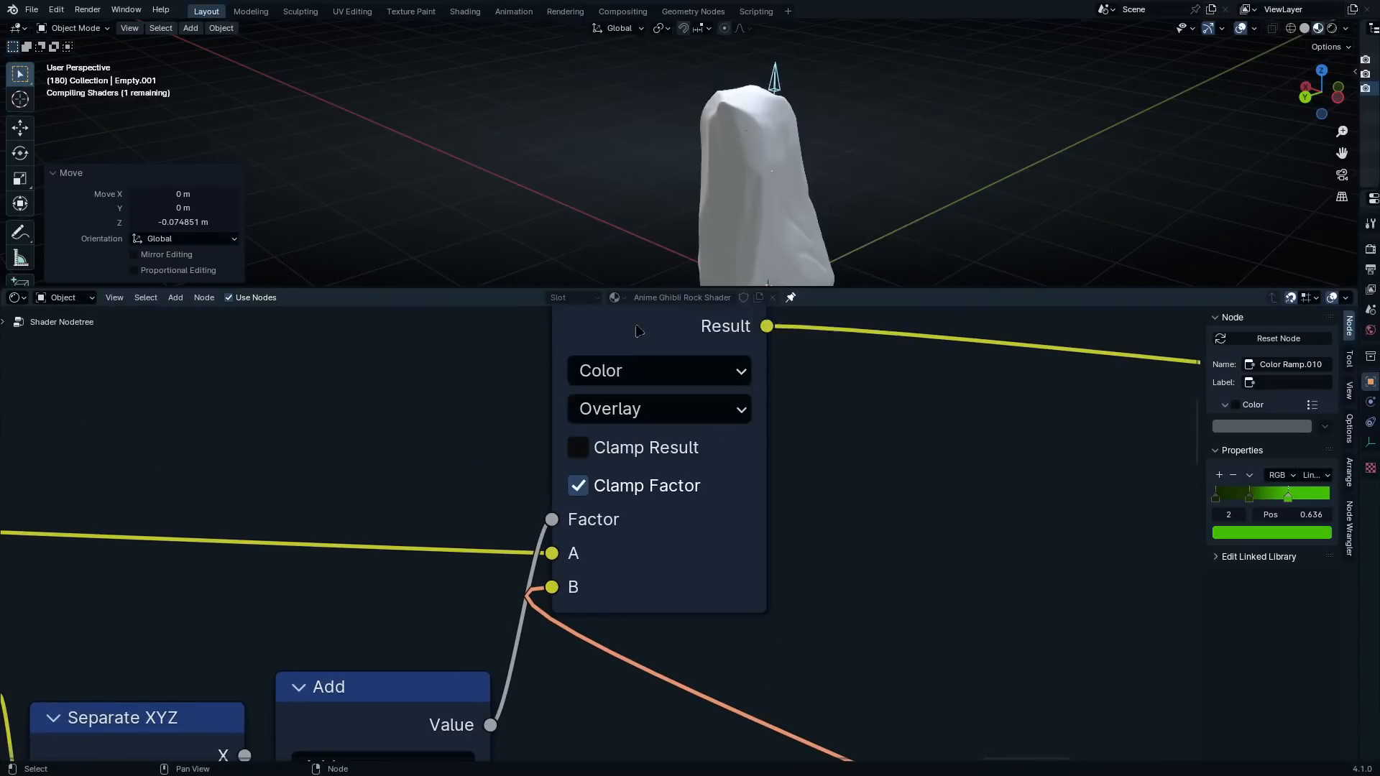
scroll(643, 324, up, 1)
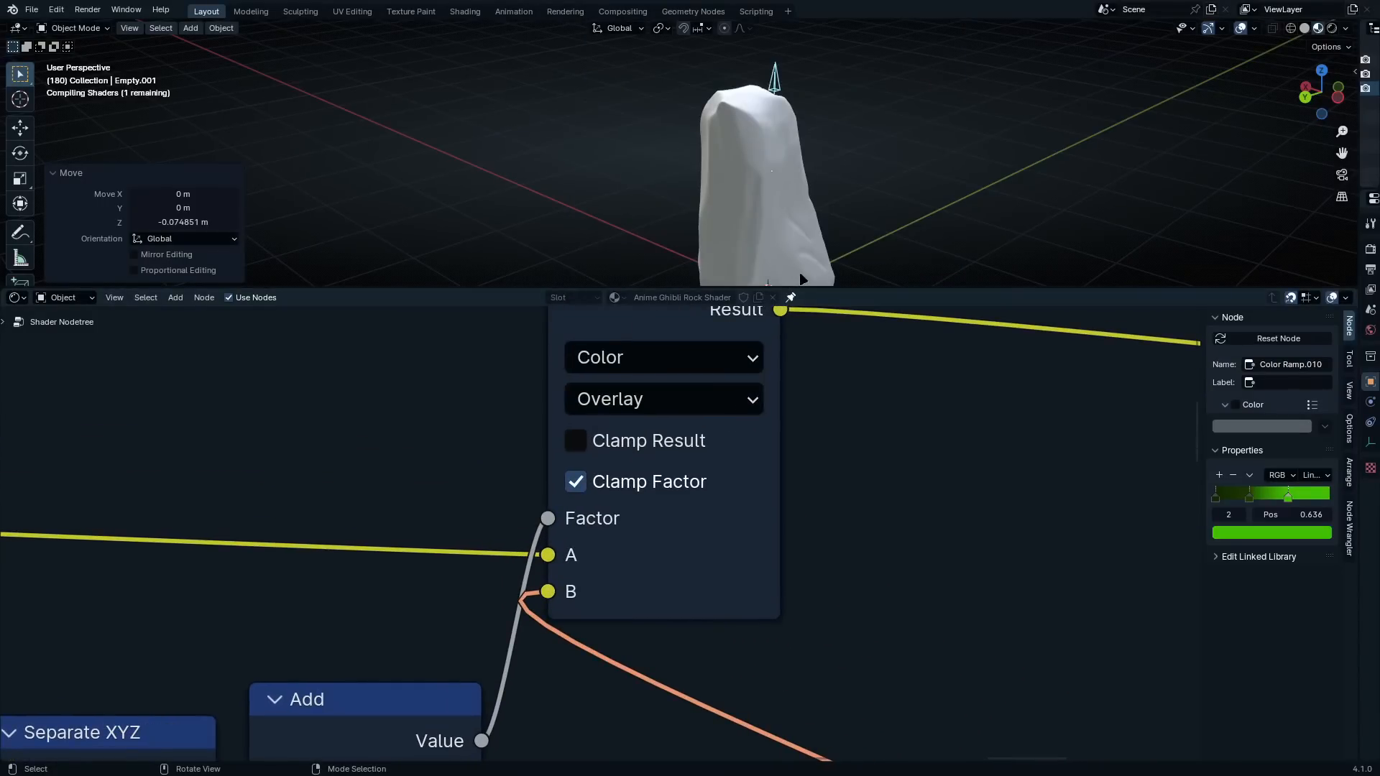
Lower the arrow empty about 0.341 m along global Z, and raise it again by about 0.321 m
middle_drag(768, 147, 857, 108)
key(g)
key(z)
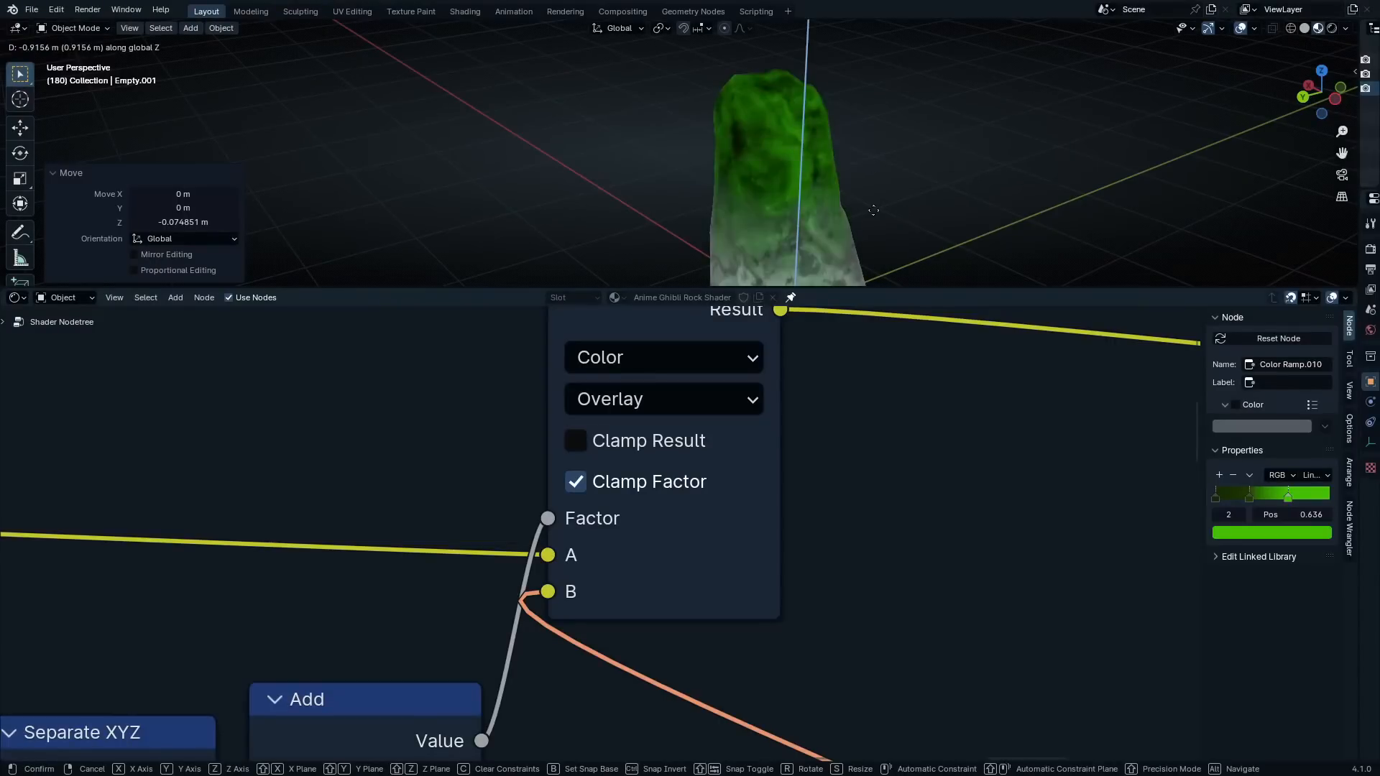
click(863, 111)
middle_drag(865, 111, 795, 201)
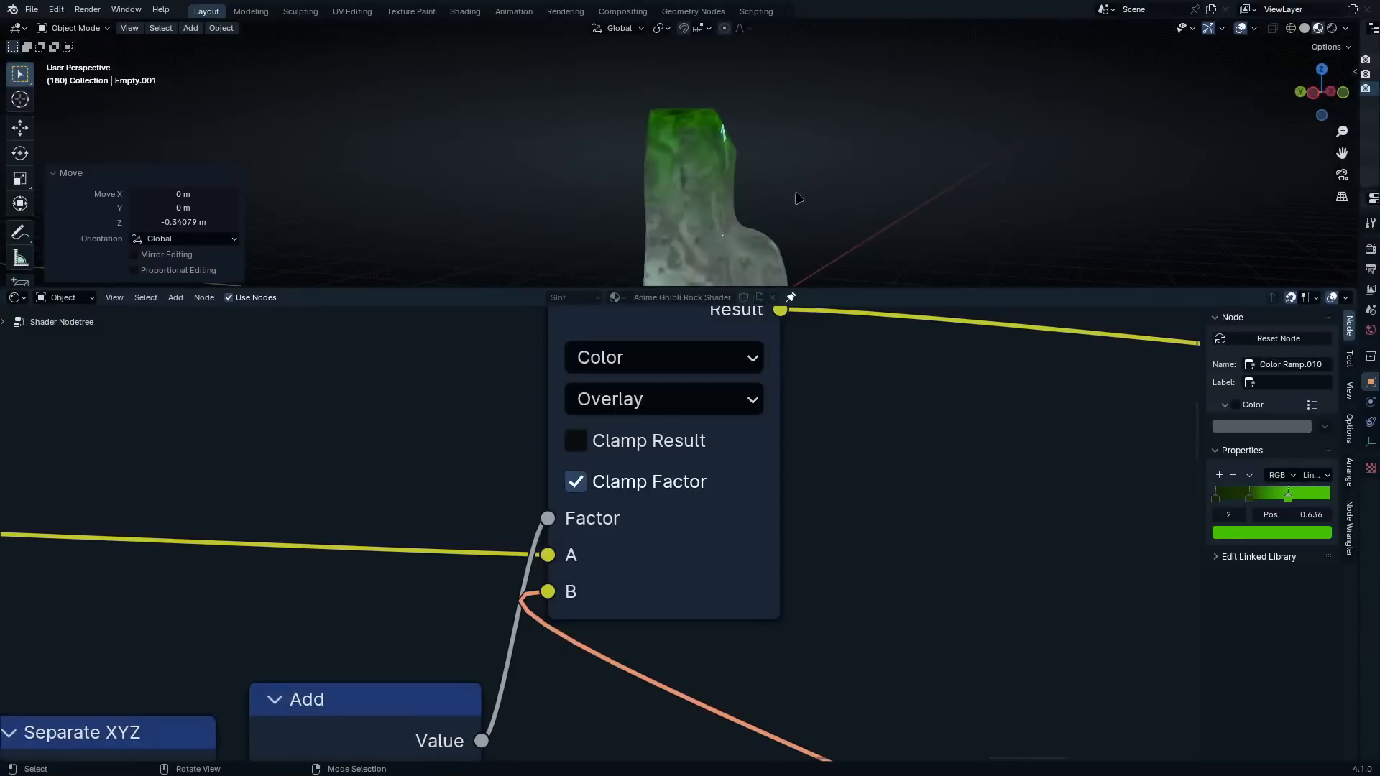
key(g)
key(z)
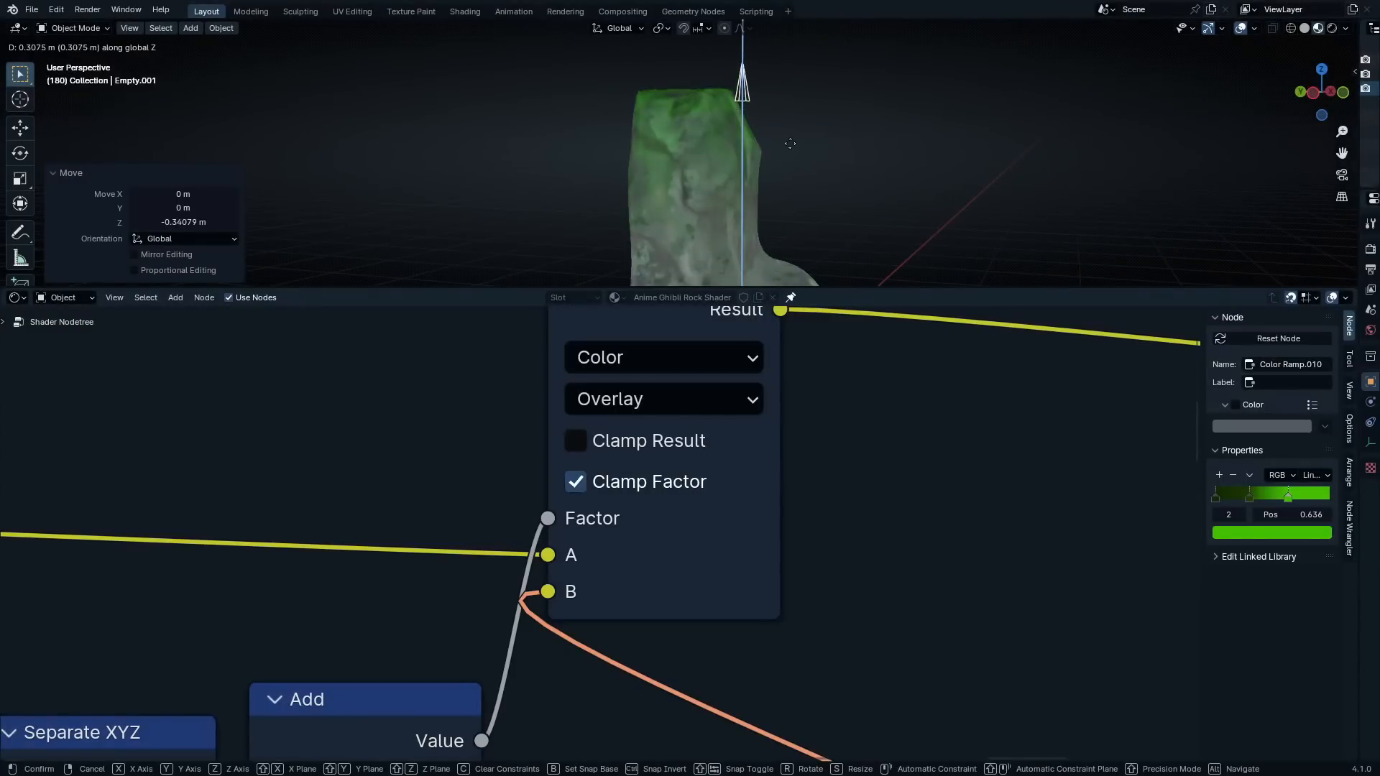
click(807, 138)
Lower the arrow empty about 0.172 m along global Z and review the green coverage around the rock
middle_drag(806, 138, 791, 187)
key(g)
key(z)
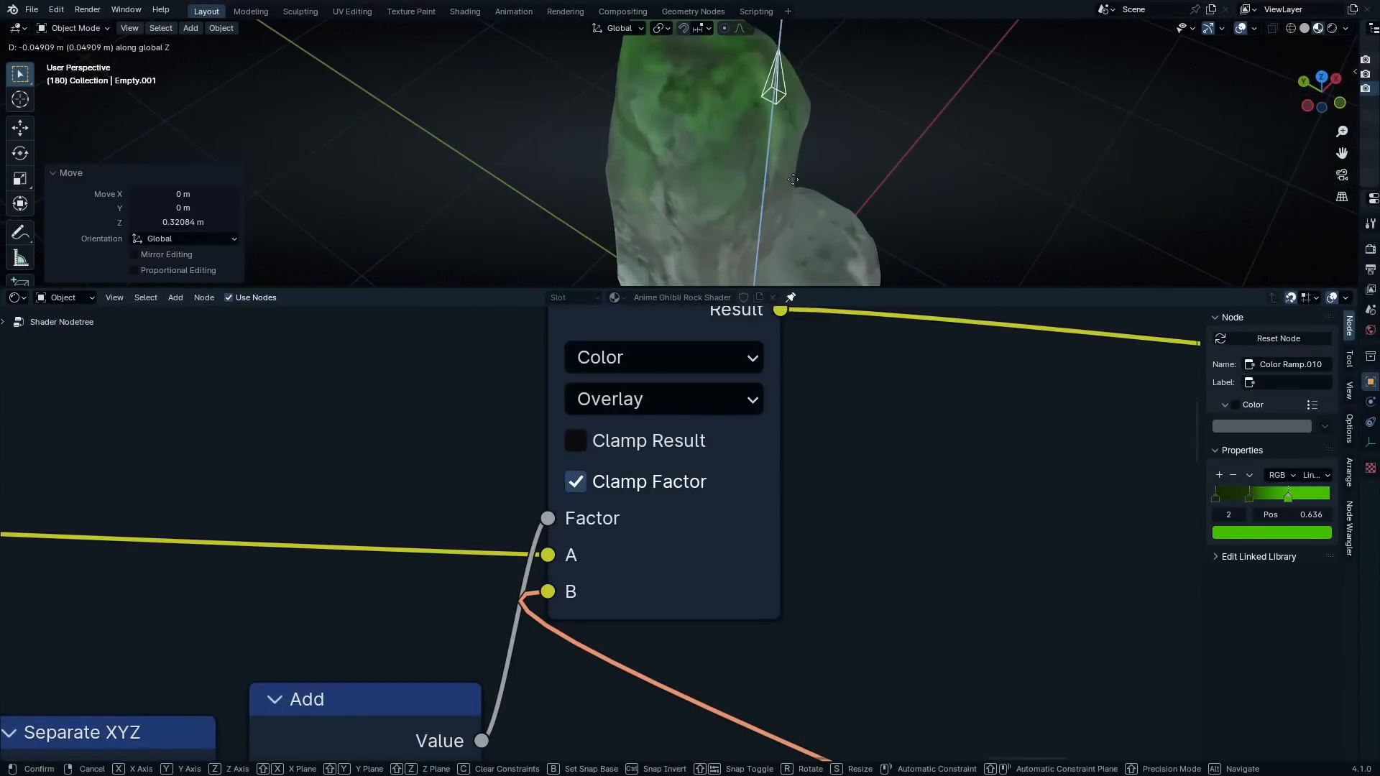
click(798, 196)
middle_drag(857, 115, 704, 131)
scroll(825, 99, down, 5)
scroll(780, 139, up, 4)
scroll(780, 139, down, 3)
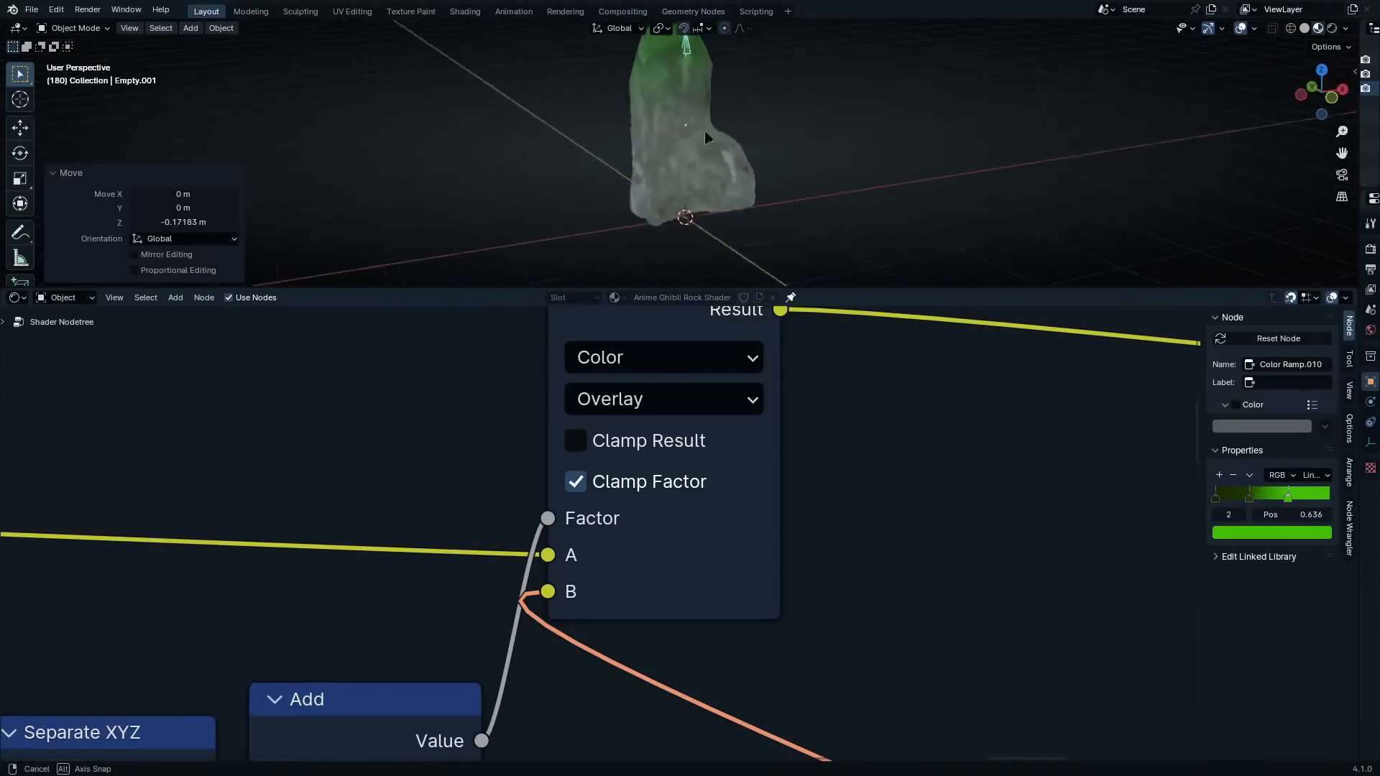
Move the green Color Ramp with its Texture Coordinate, Mapping and Noise Texture nodes closer to the rest of the layer
scroll(818, 541, down, 3)
scroll(818, 541, down, 5)
middle_drag(773, 530, 850, 418)
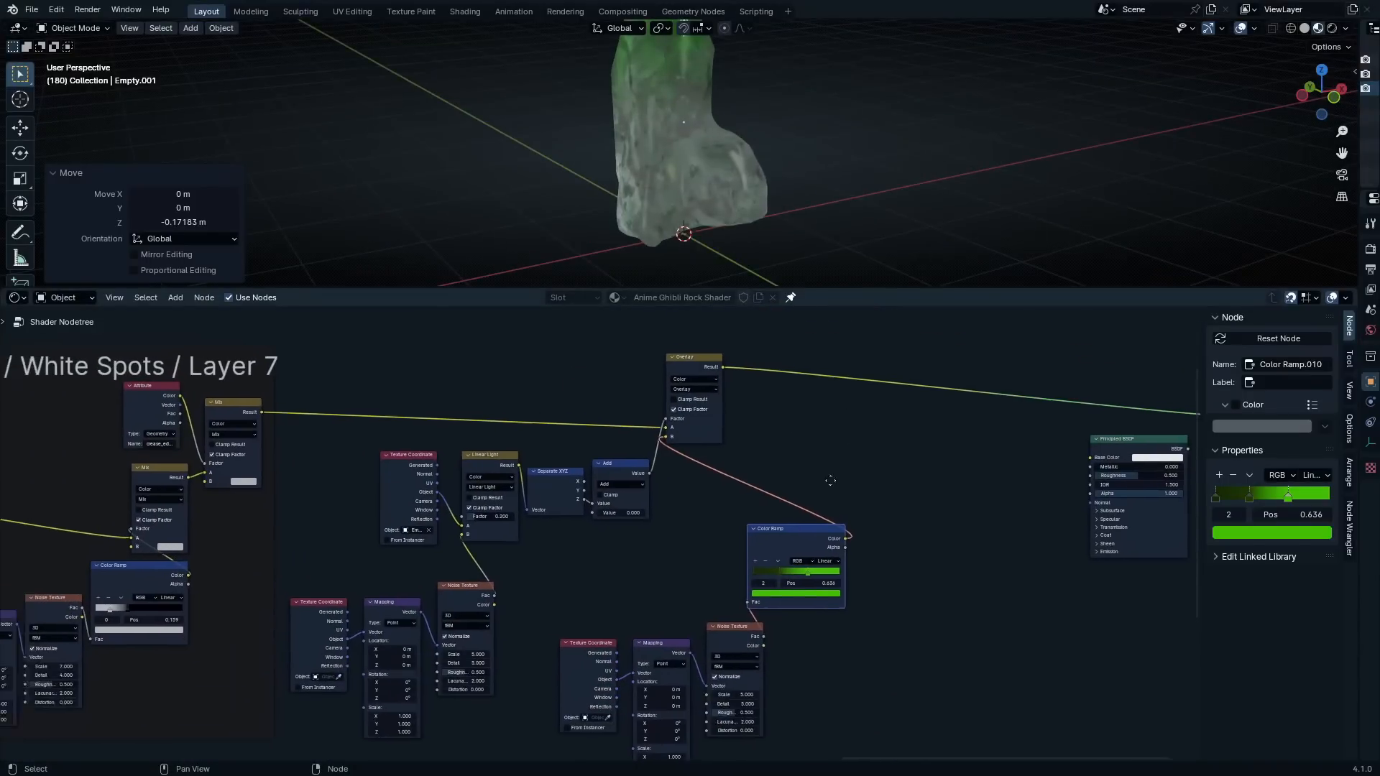
middle_drag(829, 477, 861, 476)
drag(949, 563, 553, 748)
key(g)
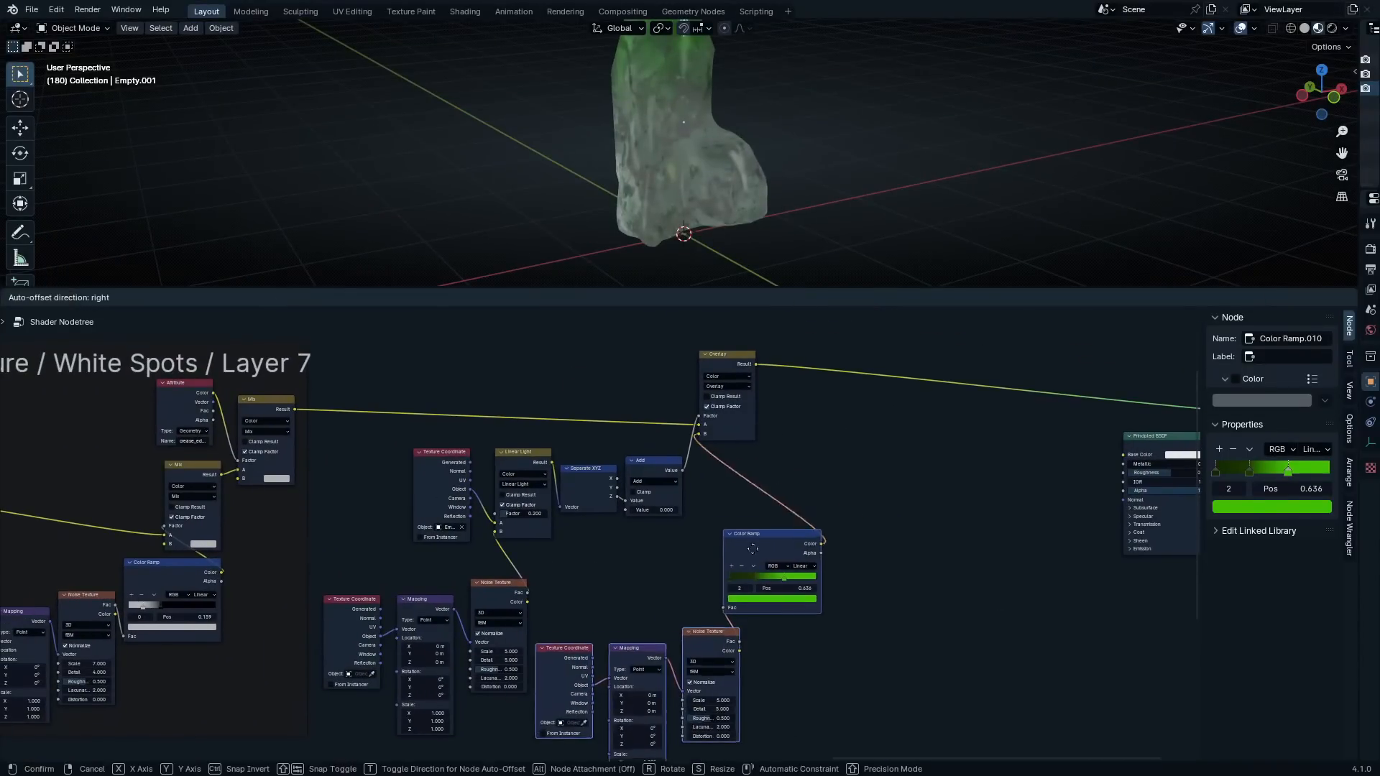
click(780, 494)
Shift all the new layer's nodes away from the Layer 7 frame and enclose them in a frame
drag(872, 317, 323, 736)
drag(344, 636, 420, 632)
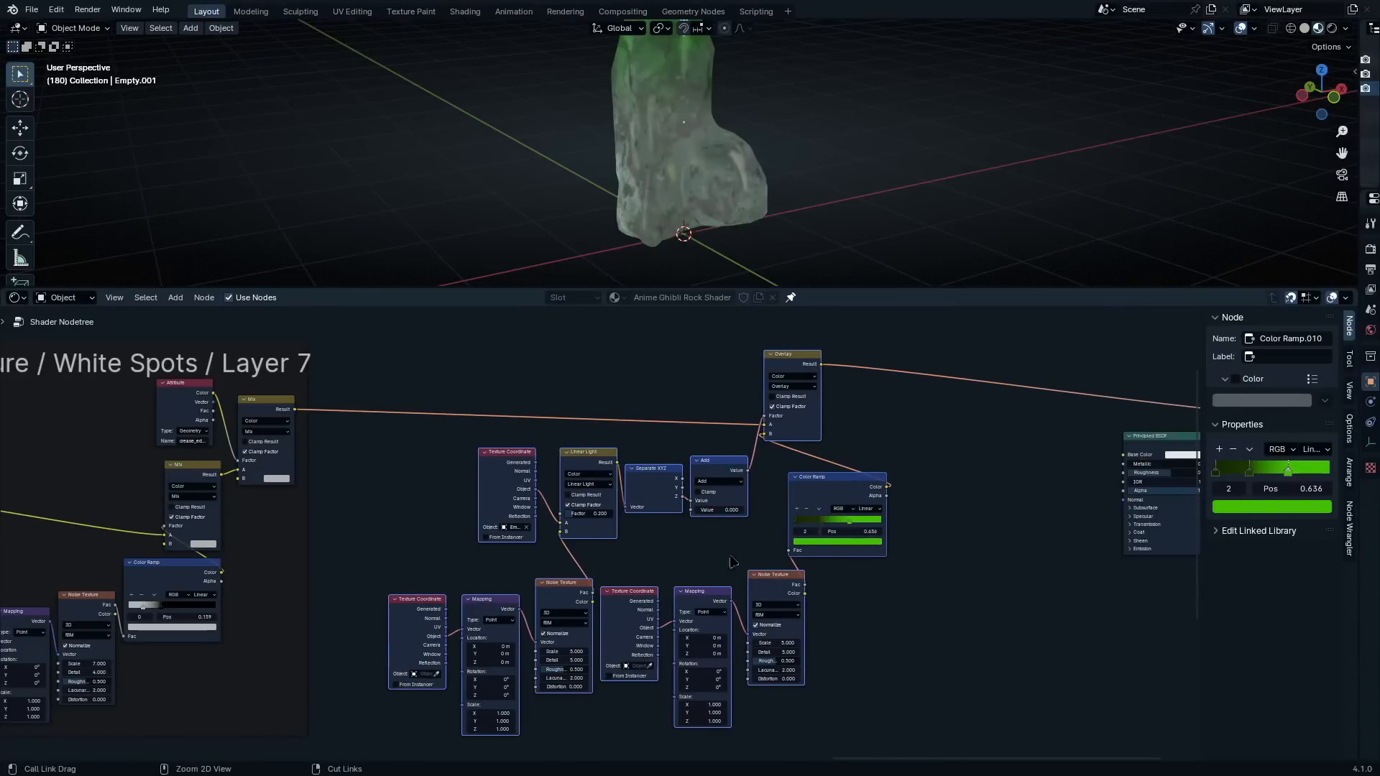
key(ctrl+j)
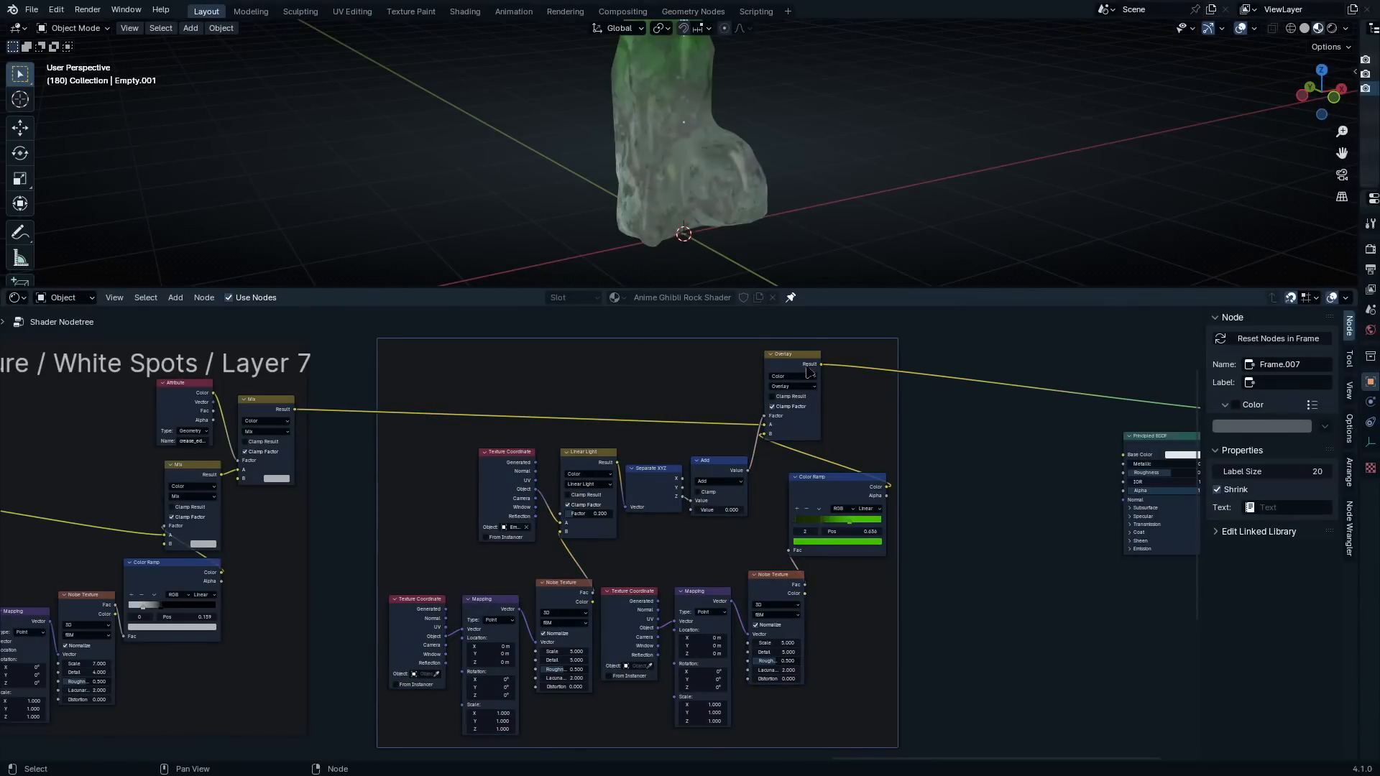
Label the new frame "Moss / Layer 8" and set its label size to 64
key(F2)
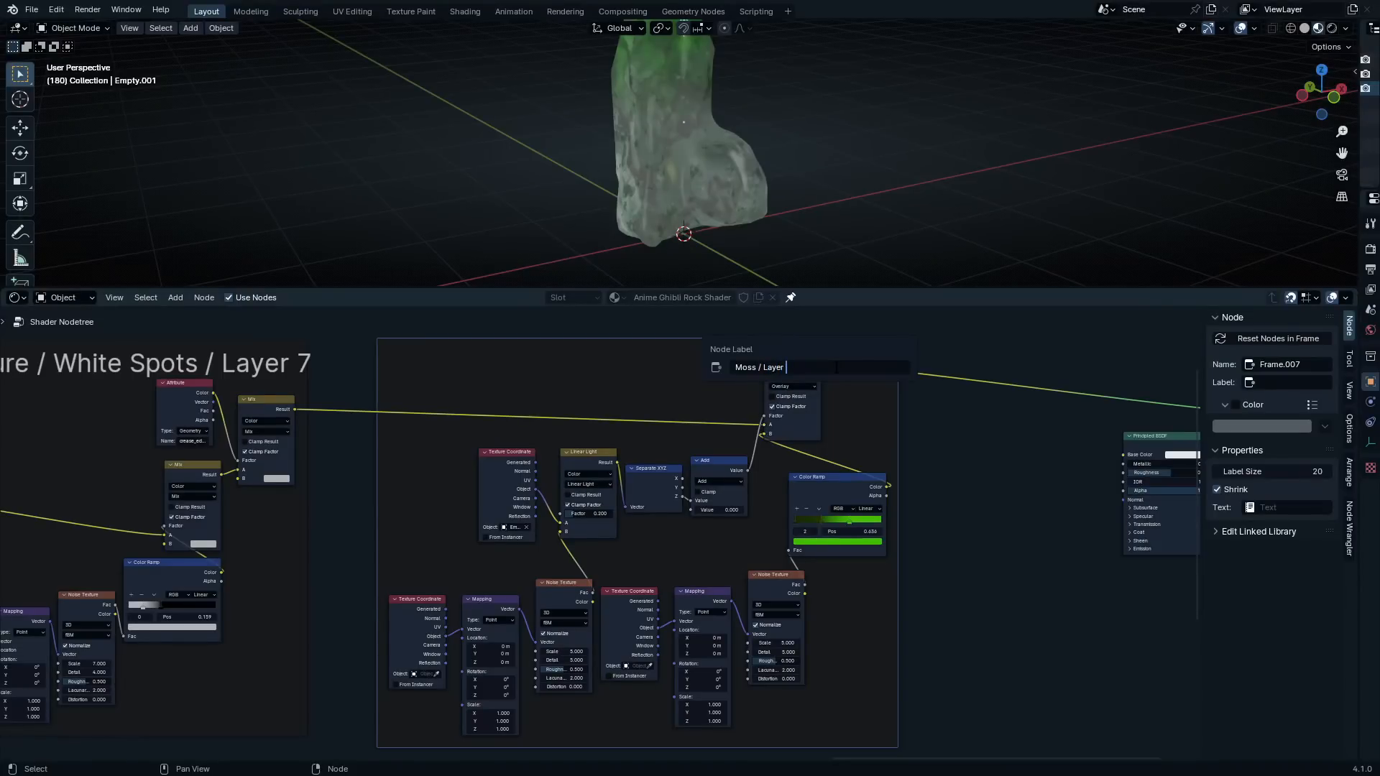
text(Moss / Layer 8)
key(Return)
scroll(987, 456, down, 3)
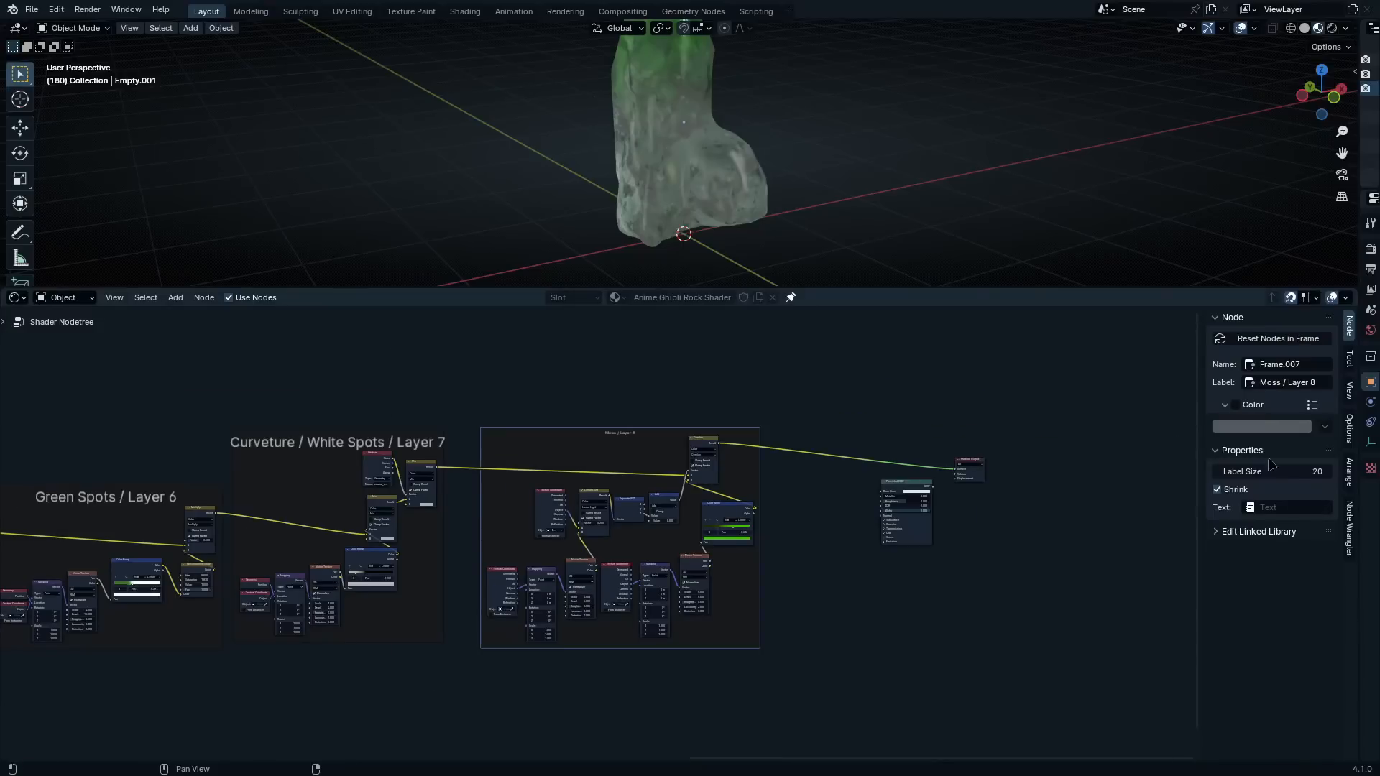
drag(1293, 476, 1324, 475)
click(778, 411)
scroll(783, 382, down, 2)
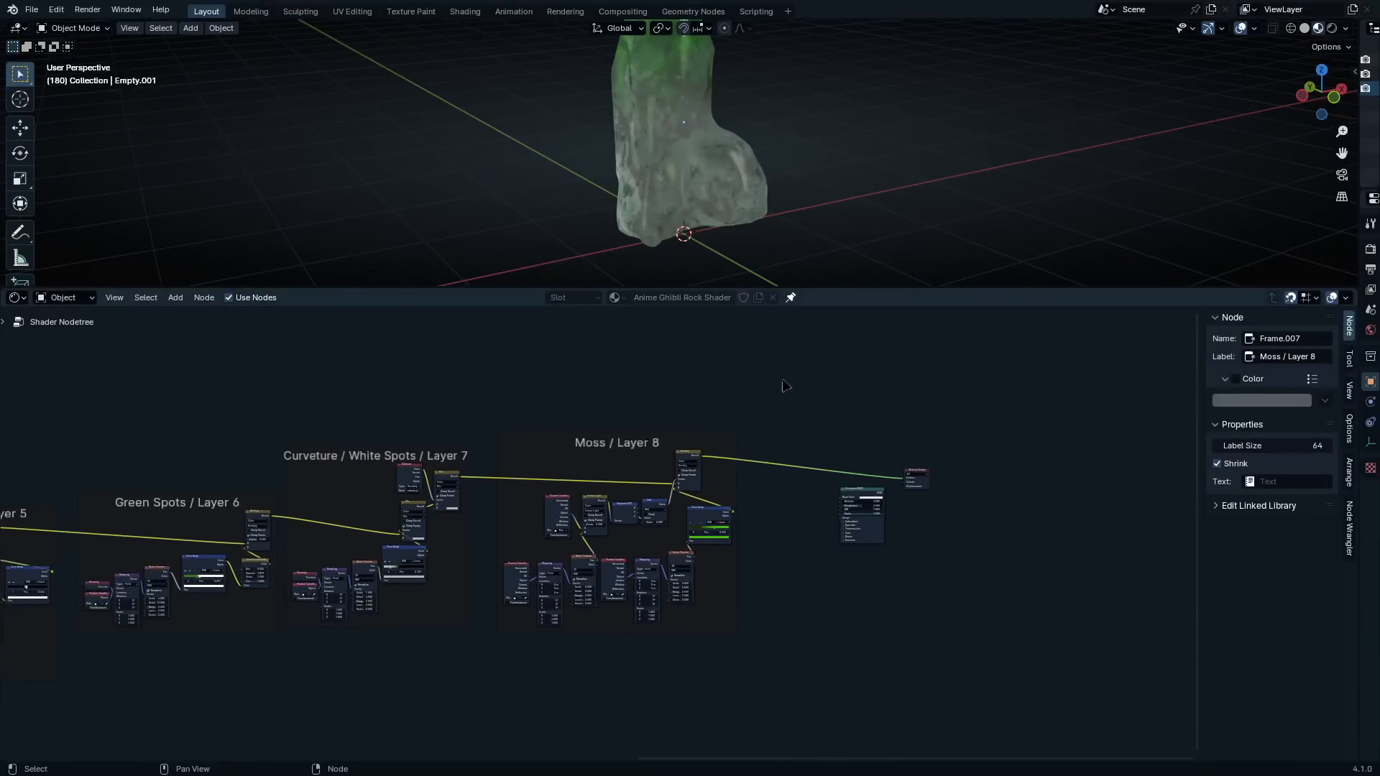
Move the Principled BSDF and Material Output nodes farther away from the Moss / Layer 8 frame
middle_drag(771, 426, 706, 513)
scroll(705, 512, up, 5)
drag(820, 517, 1054, 700)
scroll(863, 615, down, 3)
key(g)
click(727, 557)
click(726, 558)
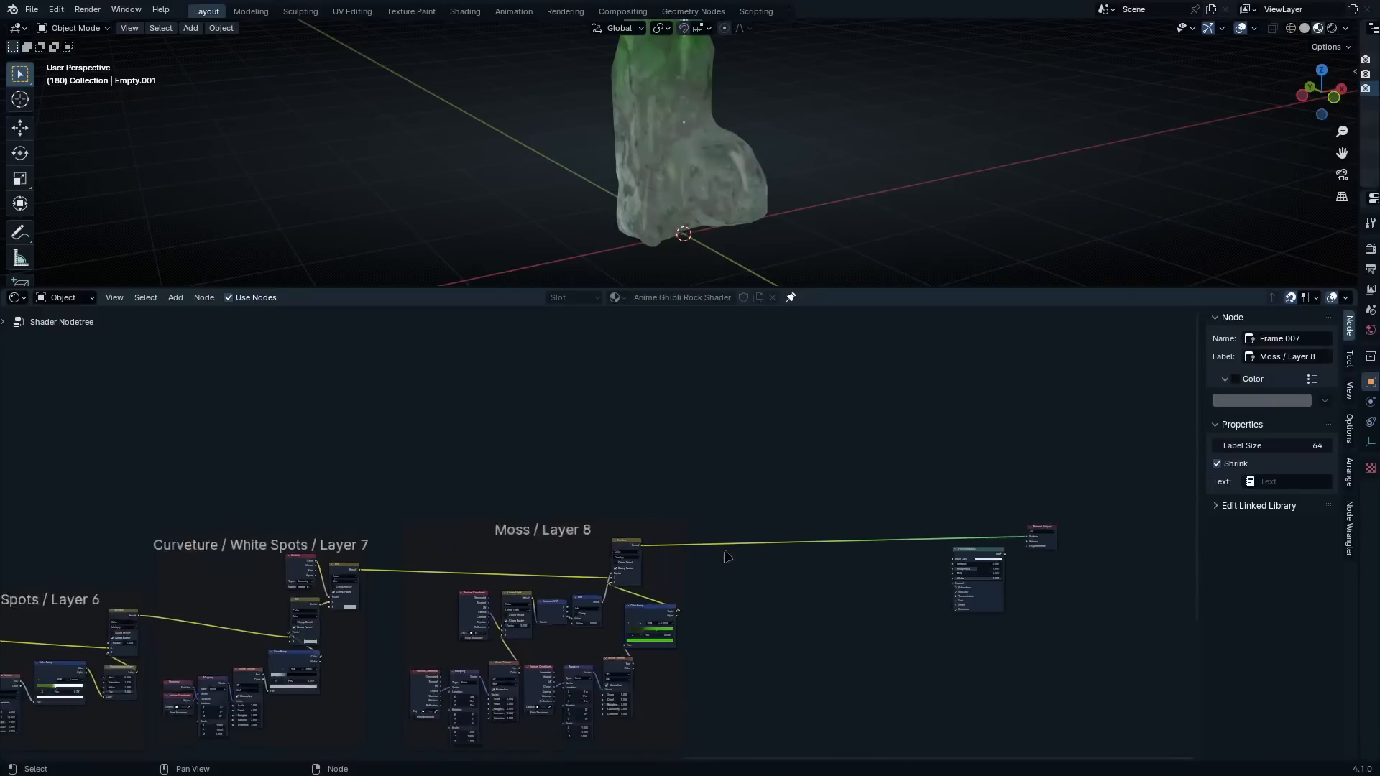
scroll(828, 537, up, 6)
middle_drag(1056, 576, 644, 549)
drag(721, 476, 988, 600)
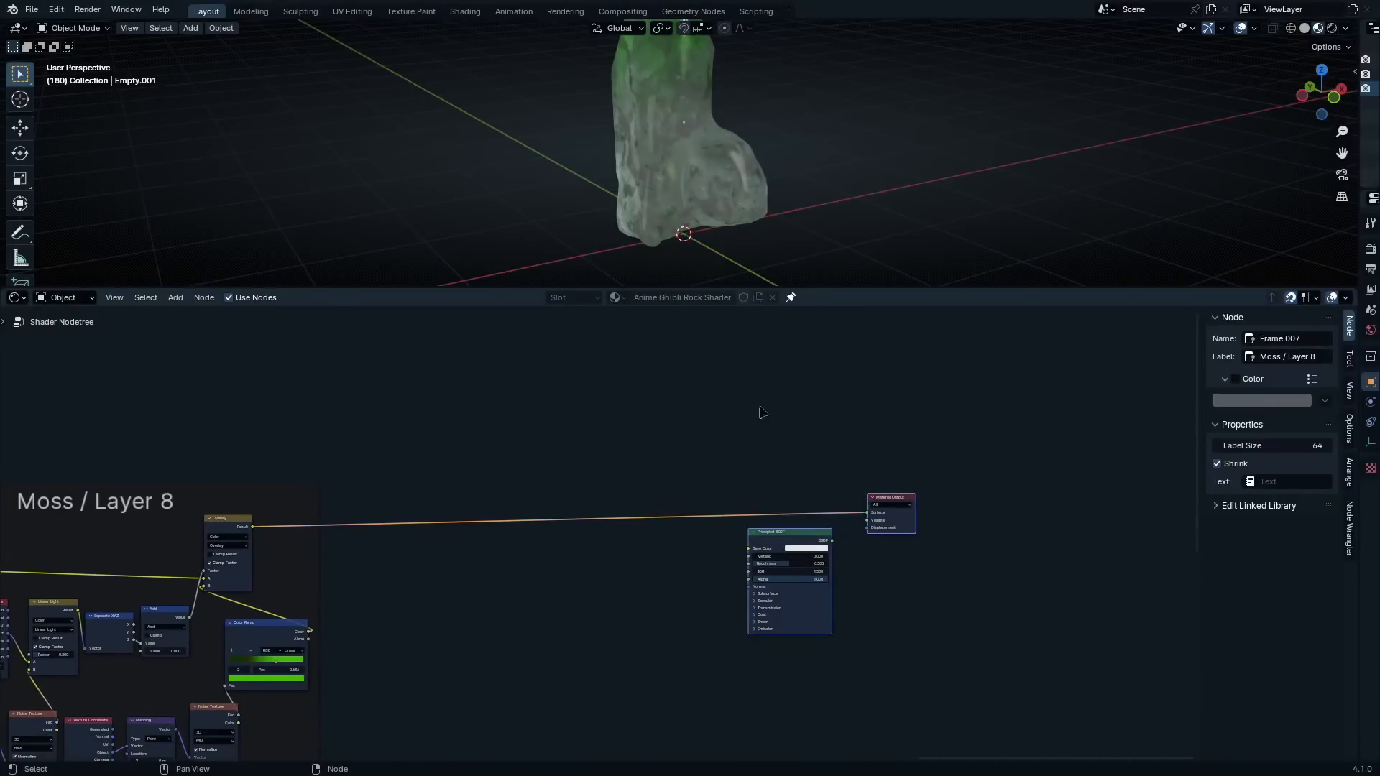
Insert the Principled BSDF between the Moss layer's Overlay result and the Material Output, and place the output node close beside it
scroll(691, 101, up, 2)
middle_drag(692, 101, 863, 200)
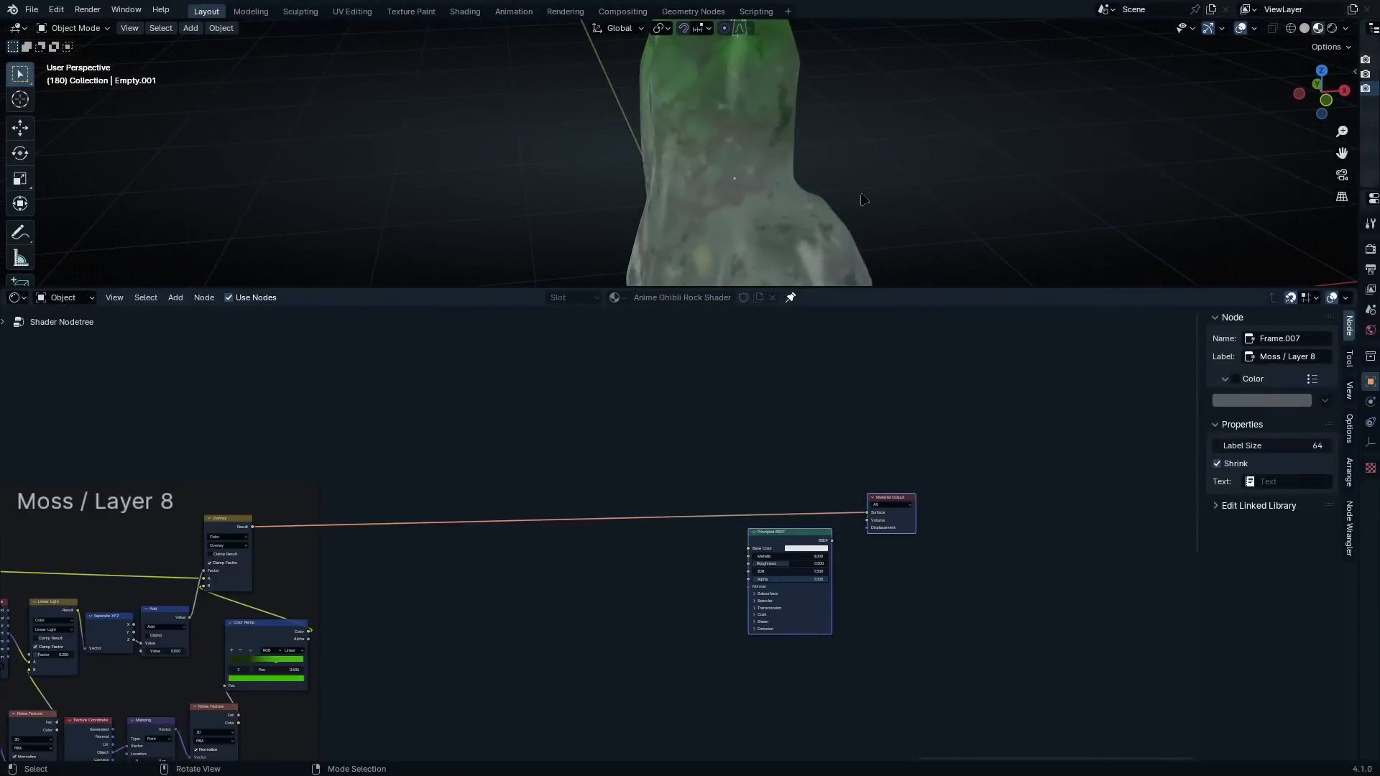
scroll(741, 461, up, 3)
click(830, 544)
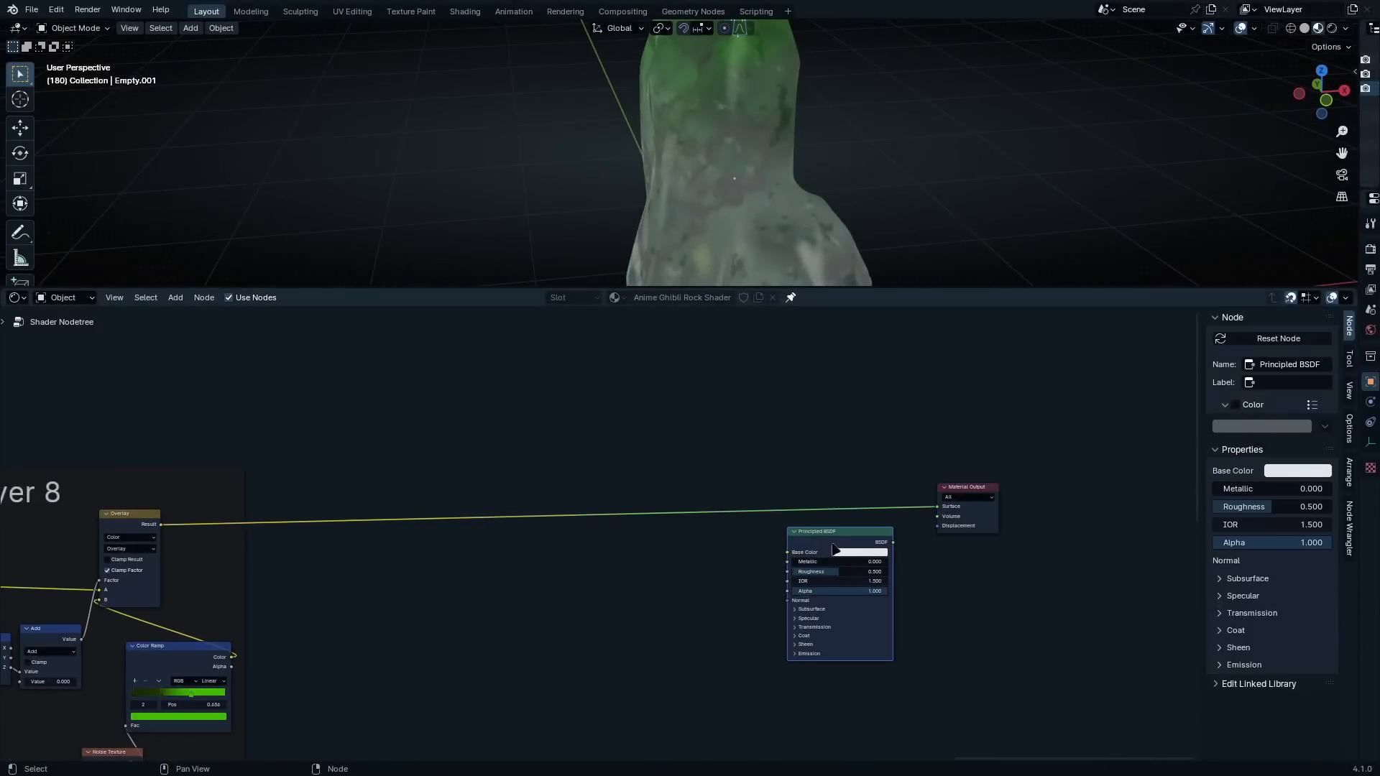
key(g)
click(716, 563)
scroll(716, 563, up, 2)
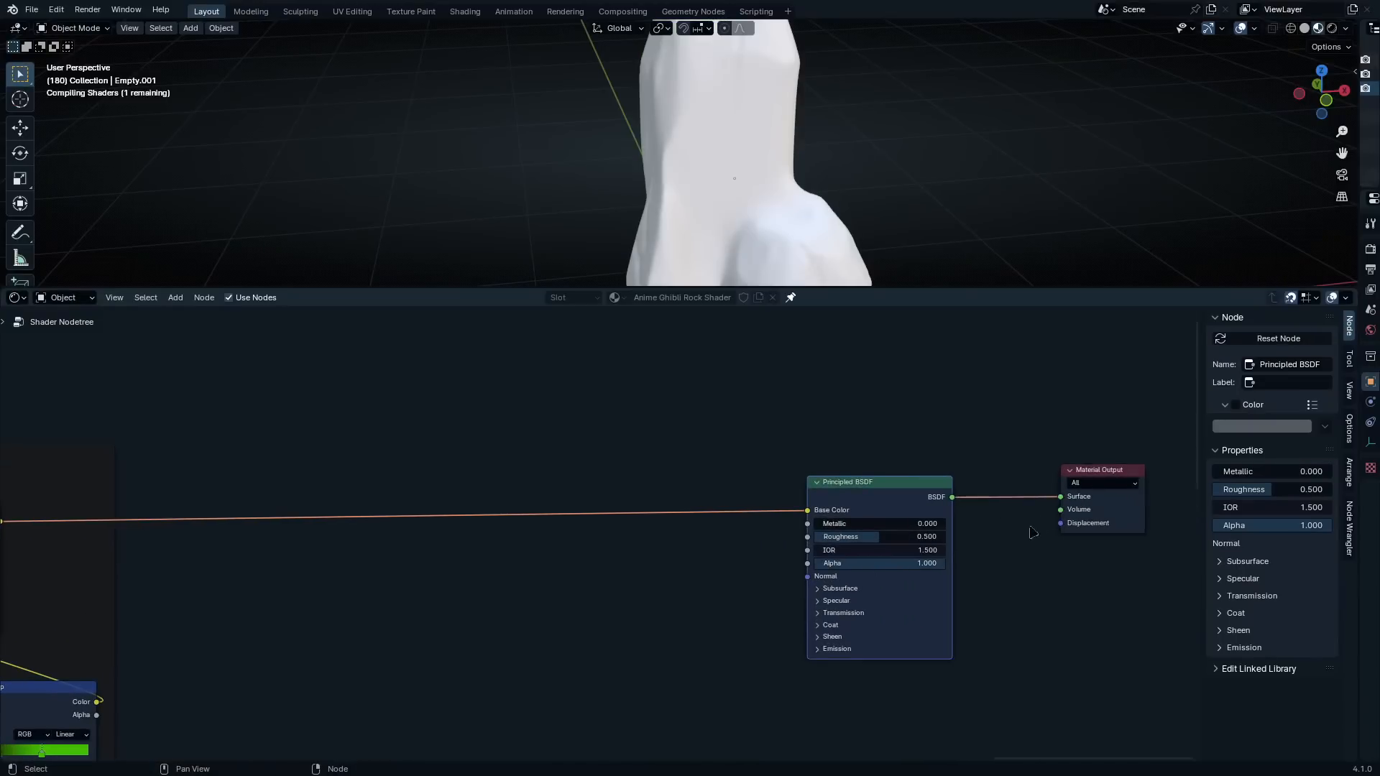
drag(1092, 526, 994, 526)
scroll(732, 538, up, 2)
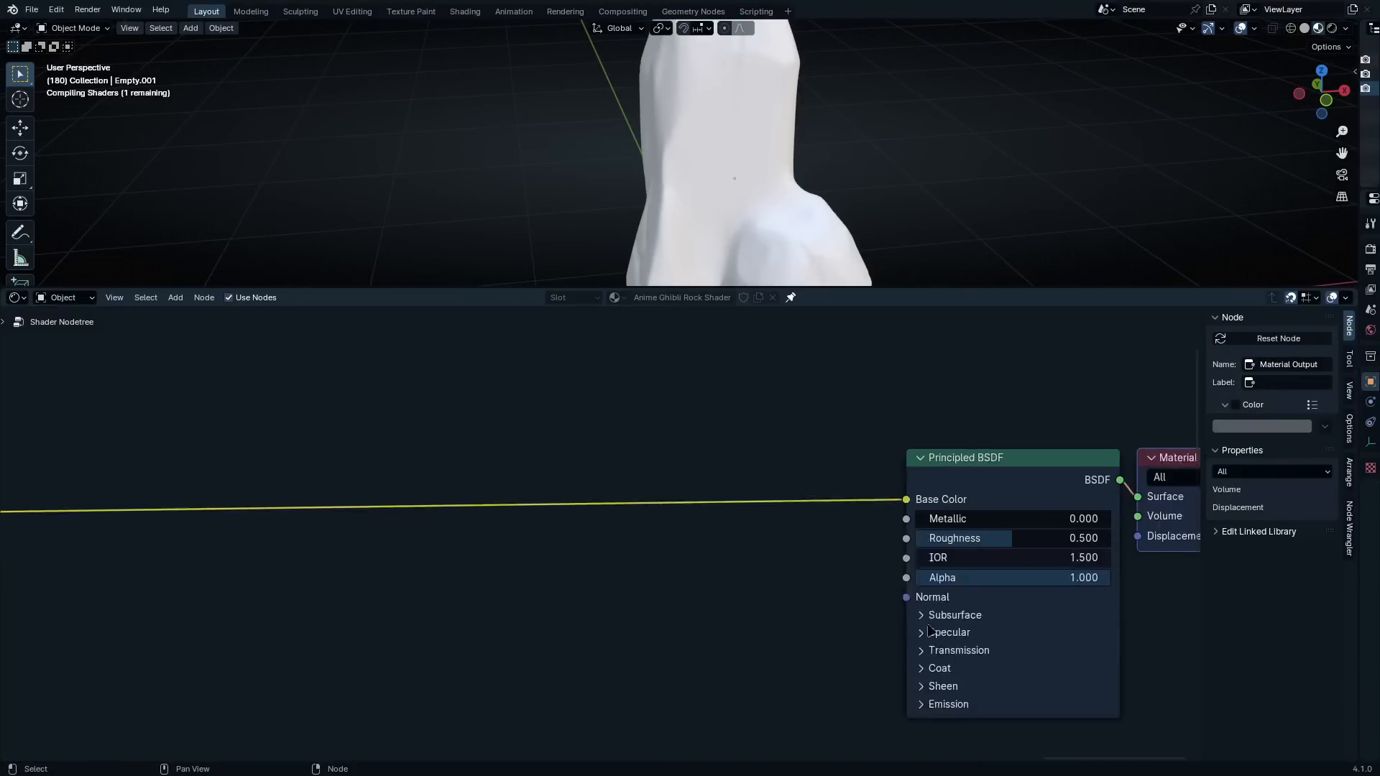
Set the Principled BSDF's sheen tint to bright green and its sheen weight to 0.055
middle_drag(932, 667, 622, 443)
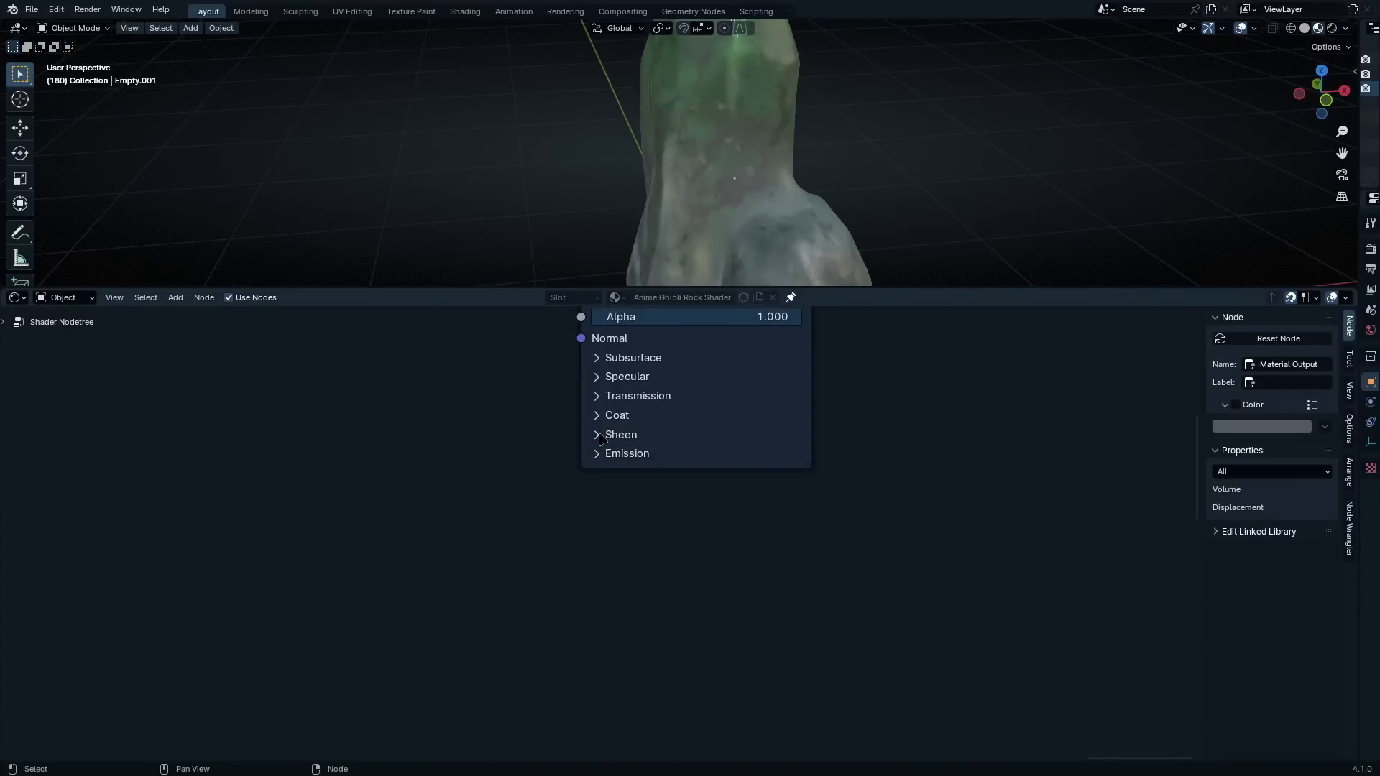
click(599, 435)
click(710, 503)
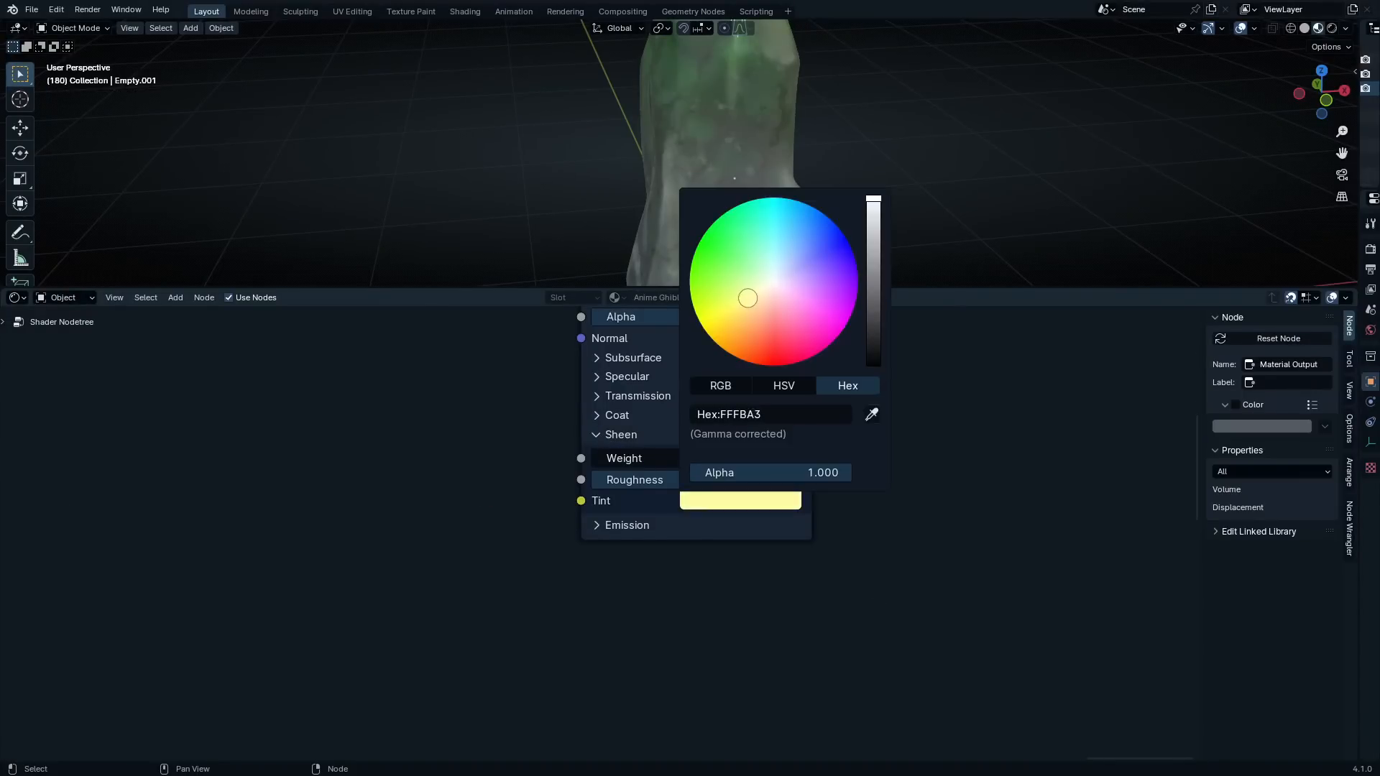
drag(748, 297, 691, 263)
scroll(682, 461, up, 2)
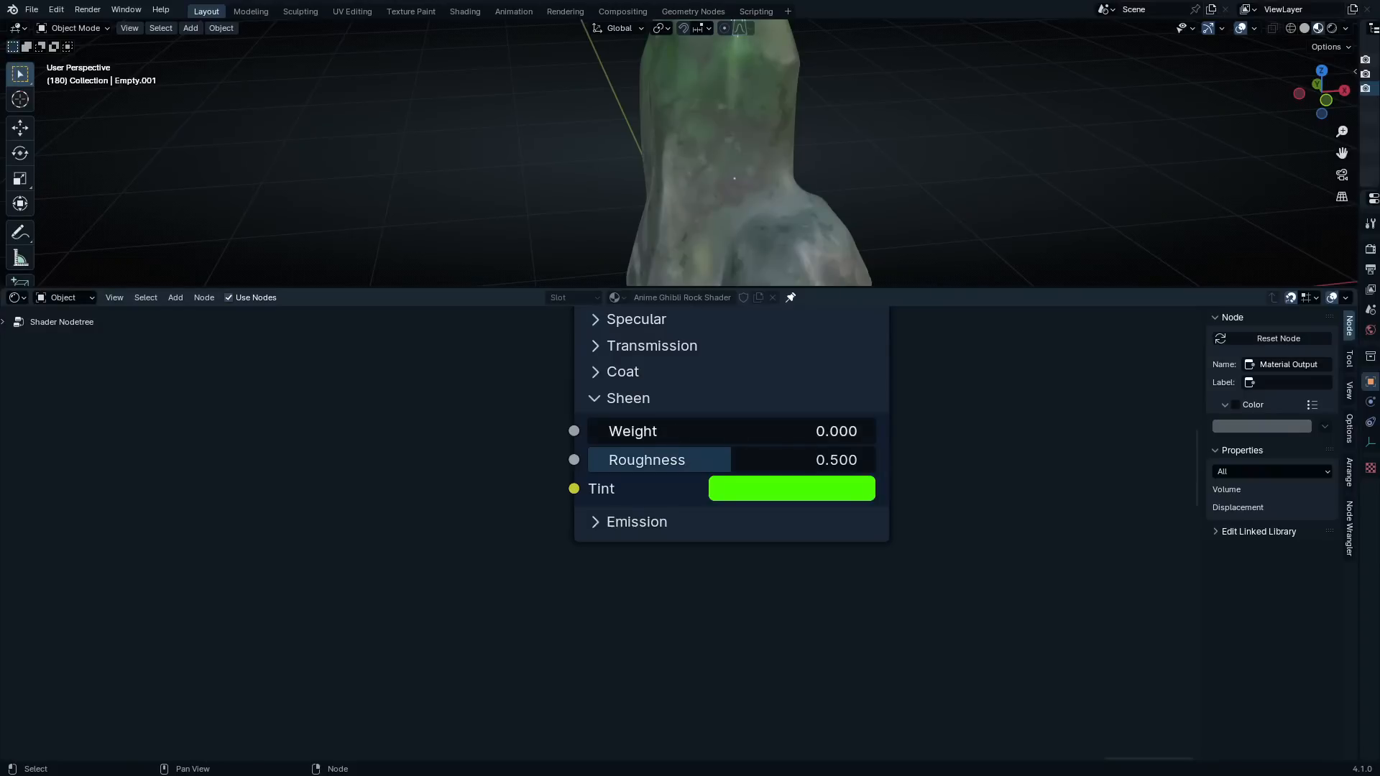
drag(596, 431, 635, 431)
mouse_move(697, 194)
middle_down()
mouse_move(606, 184)
mouse_move(709, 209)
middle_up()
scroll(595, 411, down, 1)
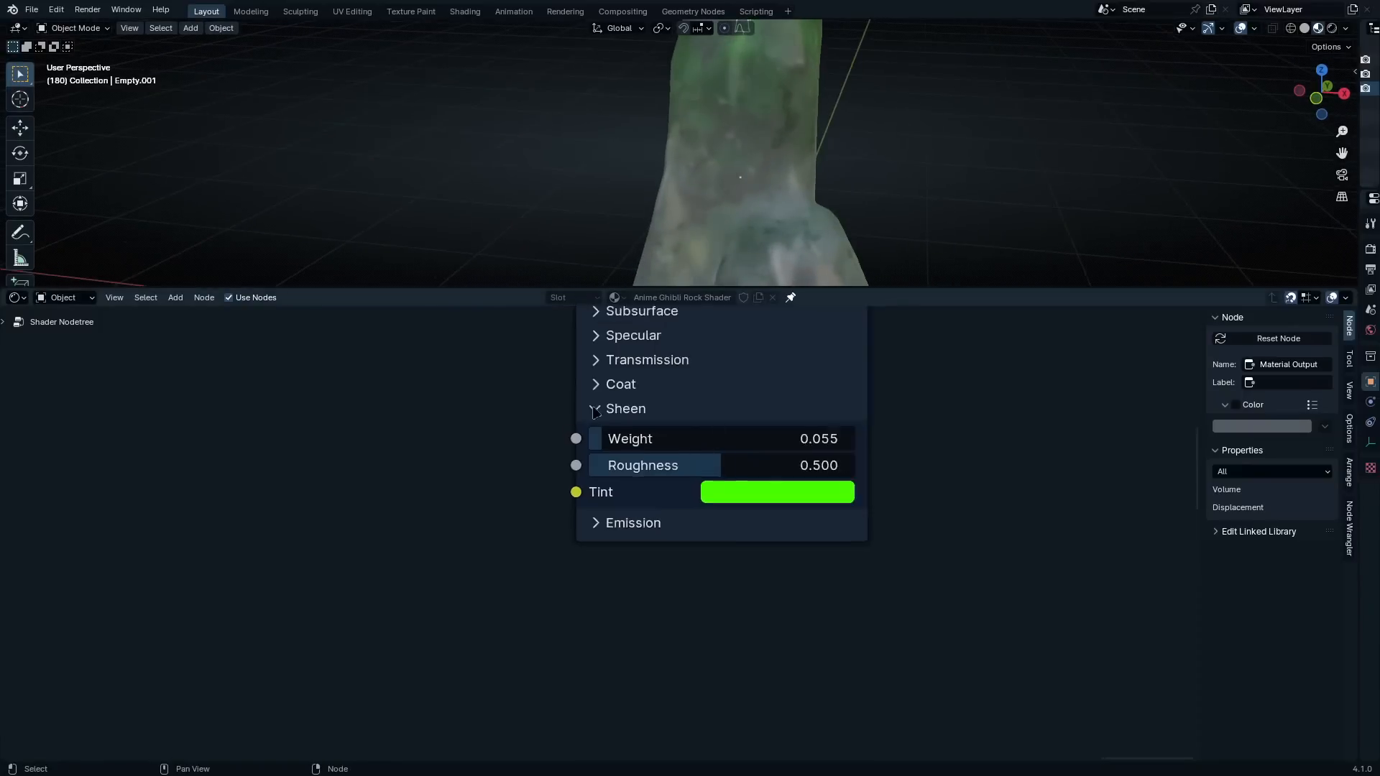
Insert a Mix Color node into the link feeding the Principled BSDF's Base Color
scroll(595, 411, down, 5)
middle_drag(595, 411, 737, 687)
middle_drag(521, 471, 697, 510)
key(shift+a)
click(761, 452)
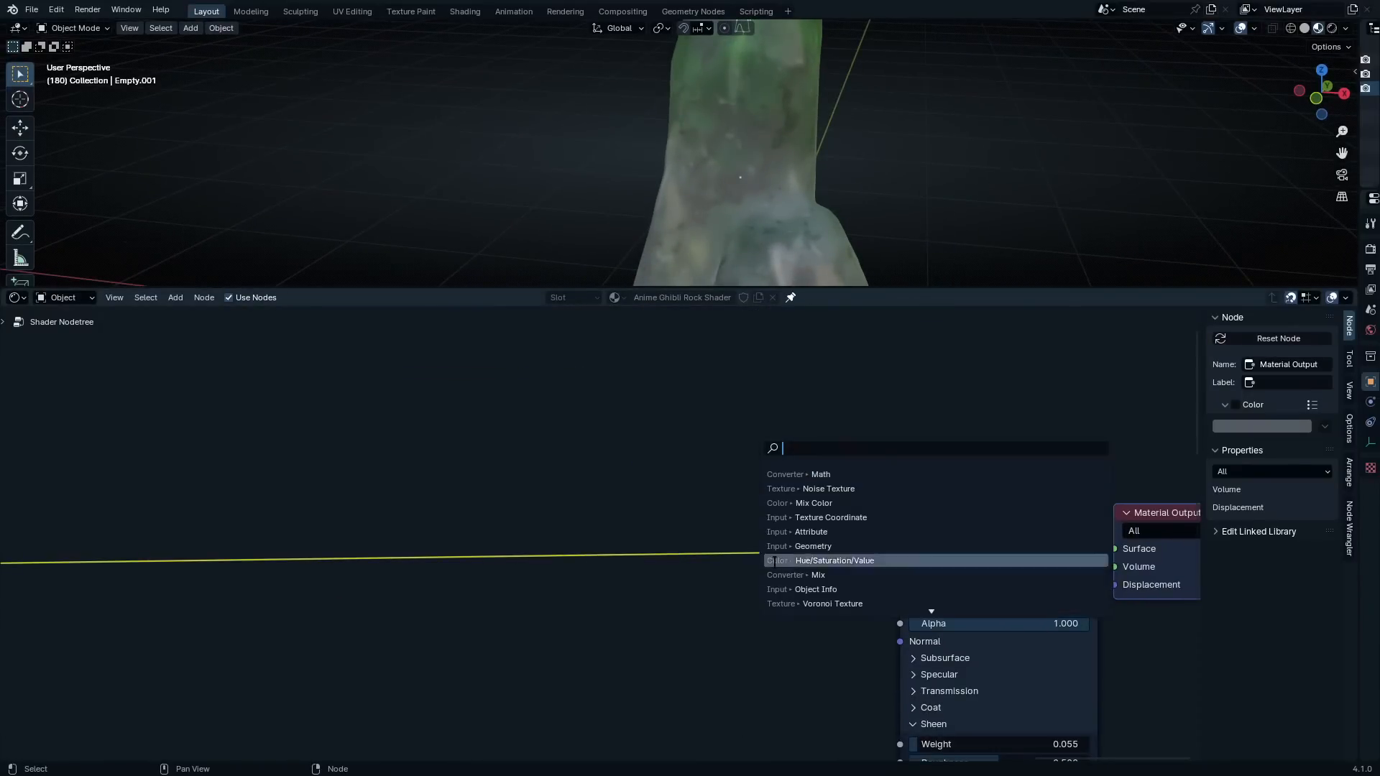
text(mix color)
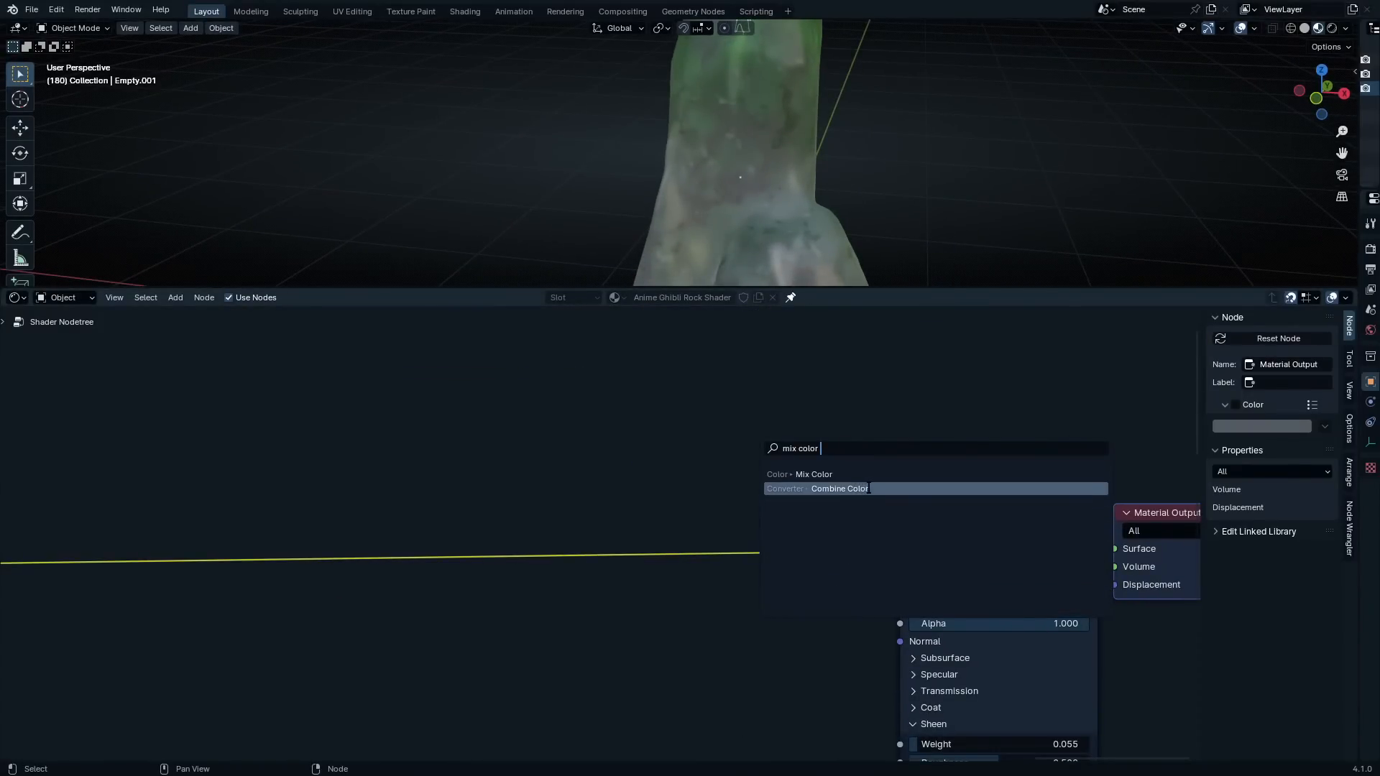
click(866, 473)
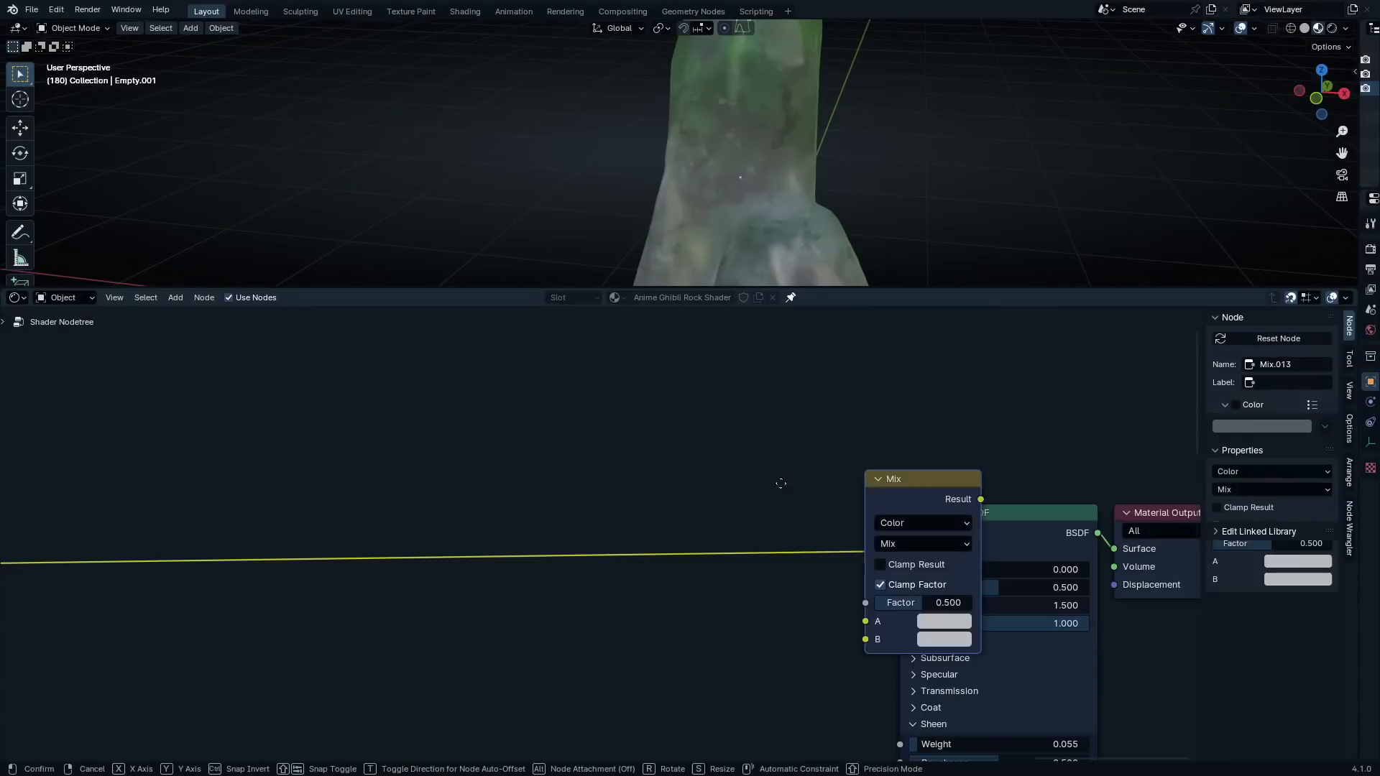
click(688, 468)
drag(725, 502, 705, 486)
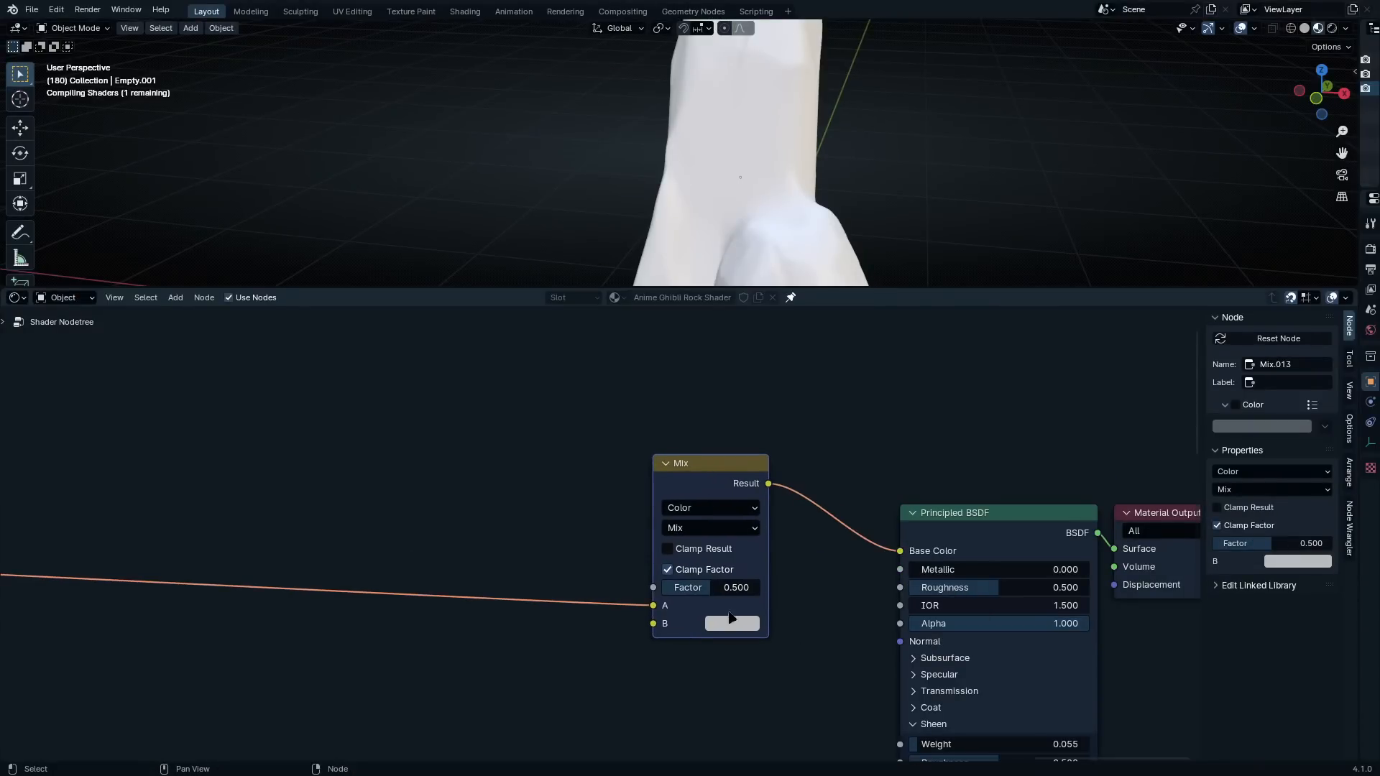
Switch the new Mix Color node to Overlay blending and set its B color to a saturated green
scroll(731, 618, up, 3)
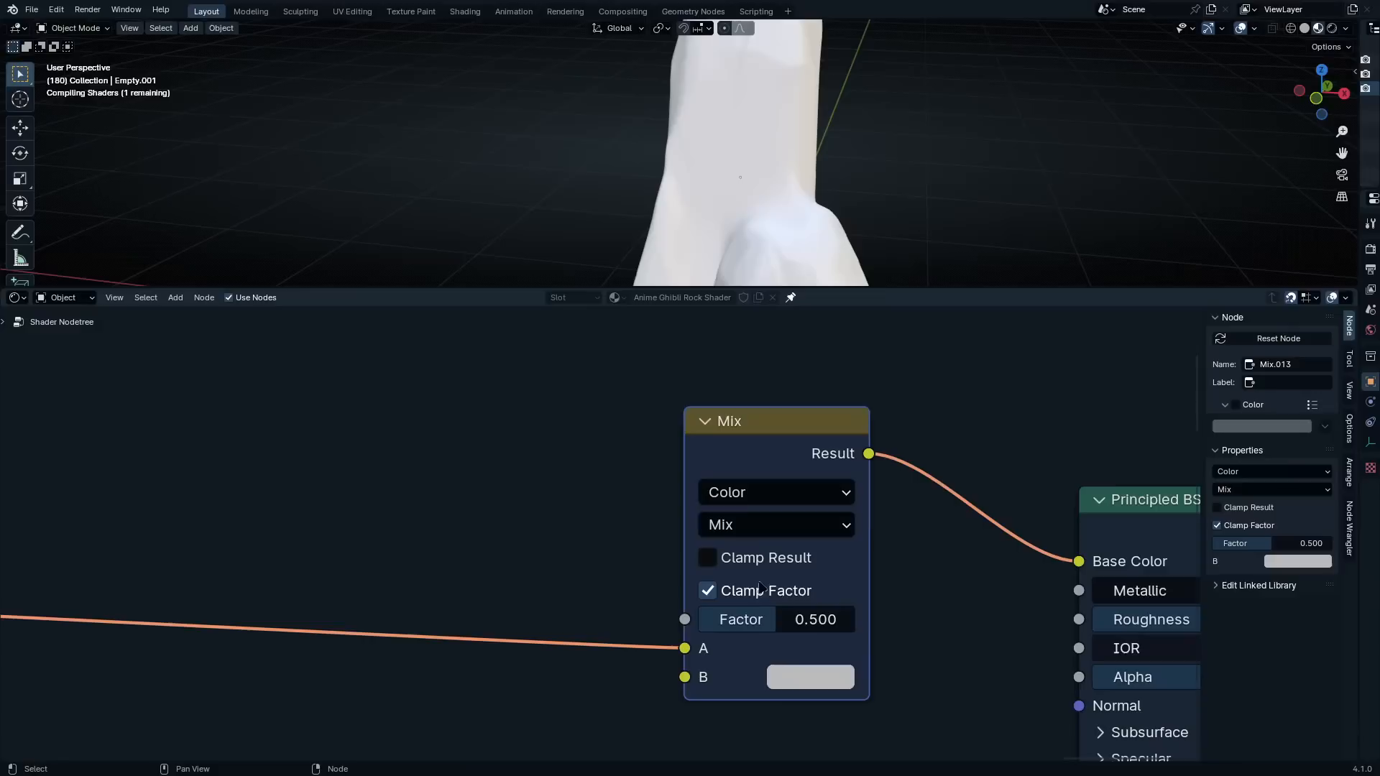
click(811, 525)
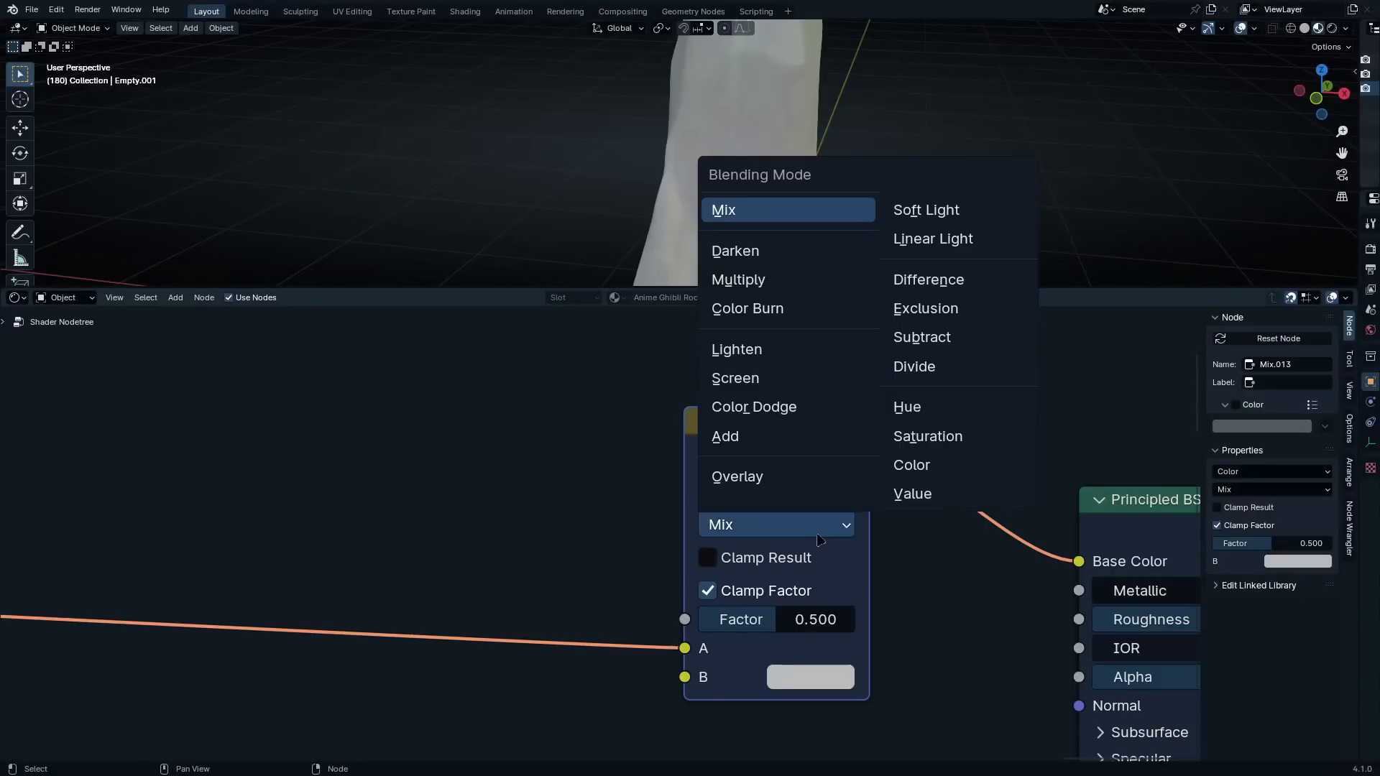
click(748, 477)
click(810, 678)
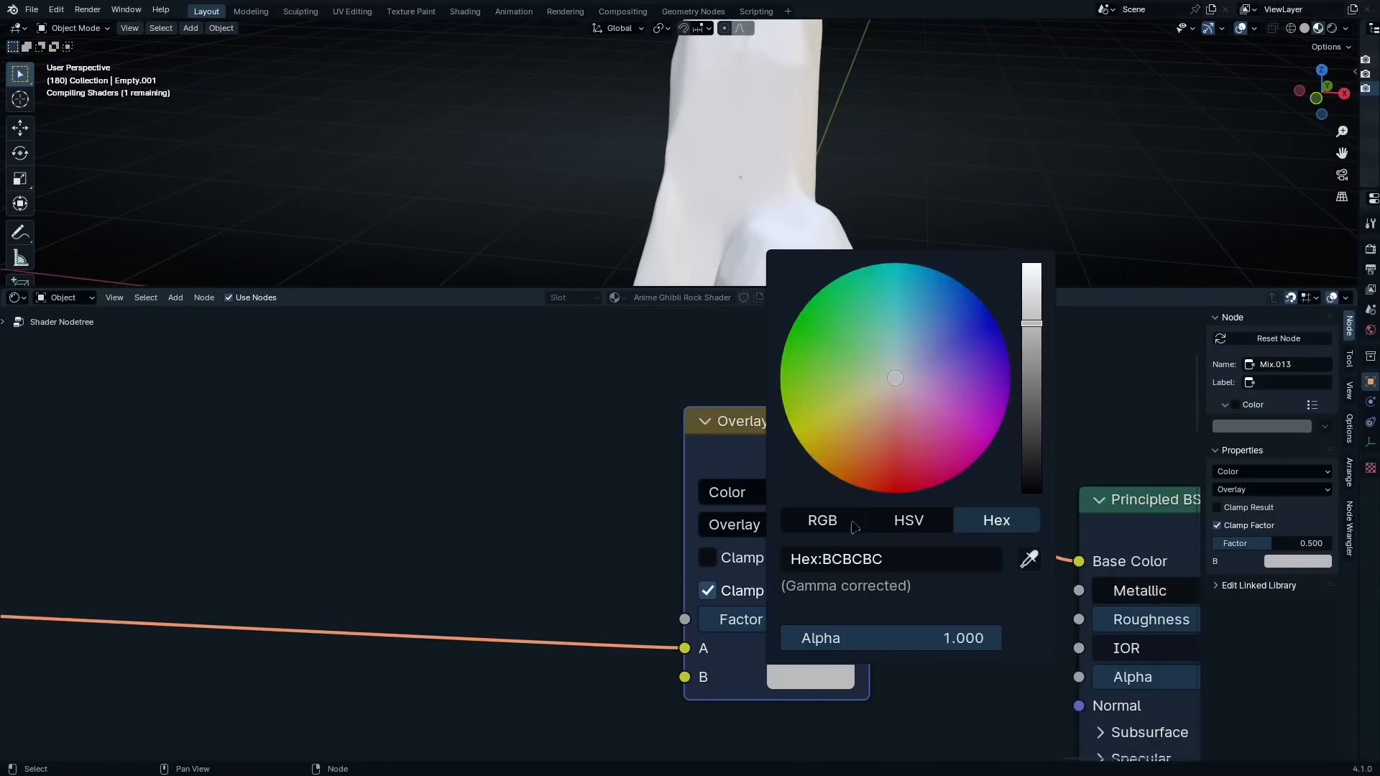
drag(896, 380, 852, 373)
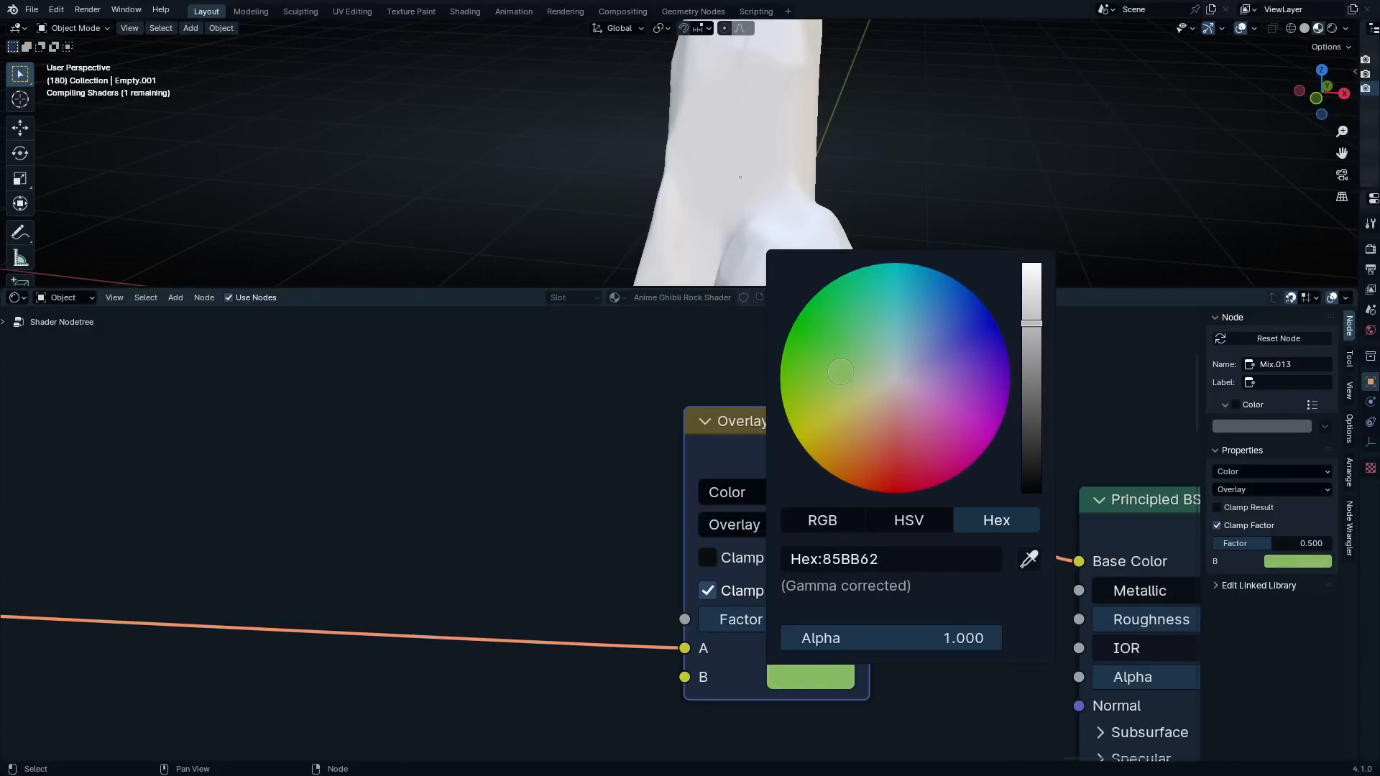
drag(818, 366, 816, 363)
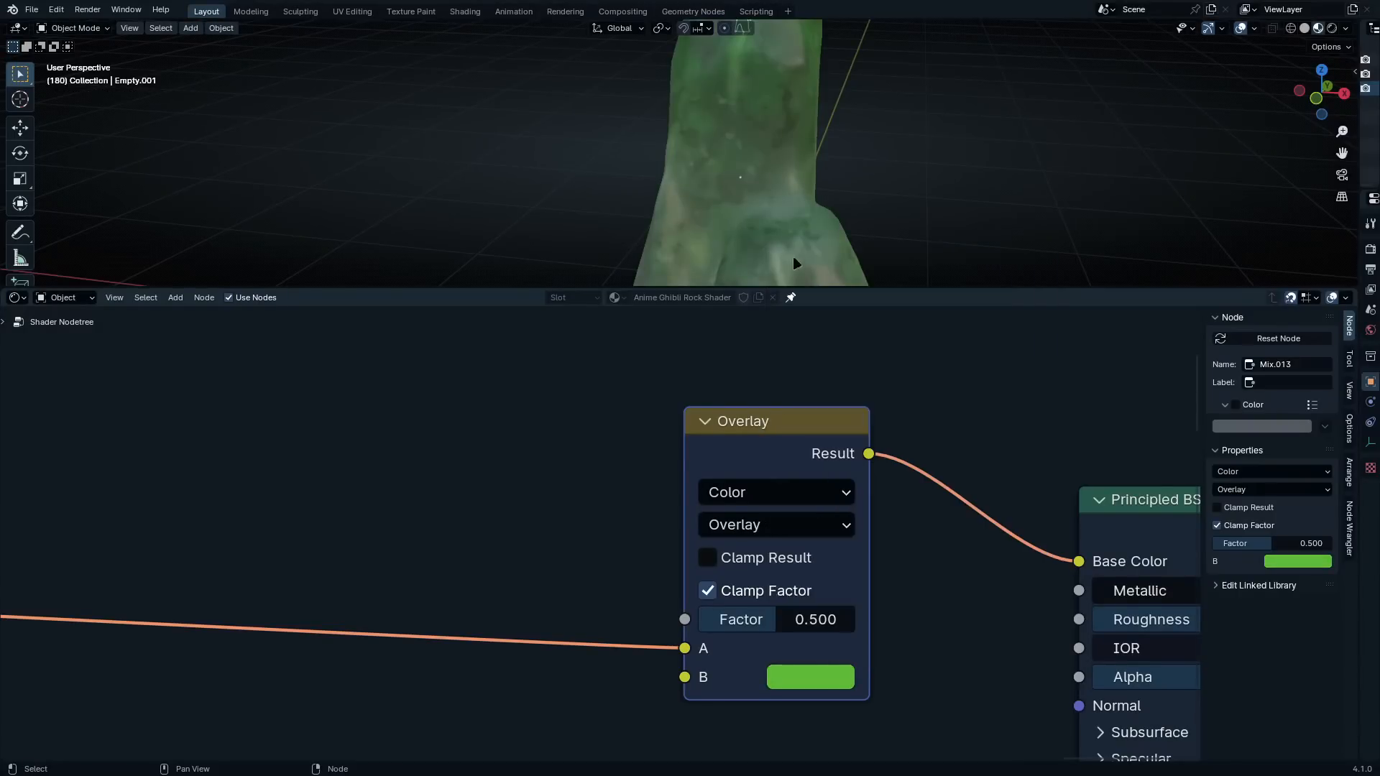
Set the Overlay node's factor to 0.433 and raise the arrow empty about 0.4 m along global Z
middle_drag(799, 188, 798, 77)
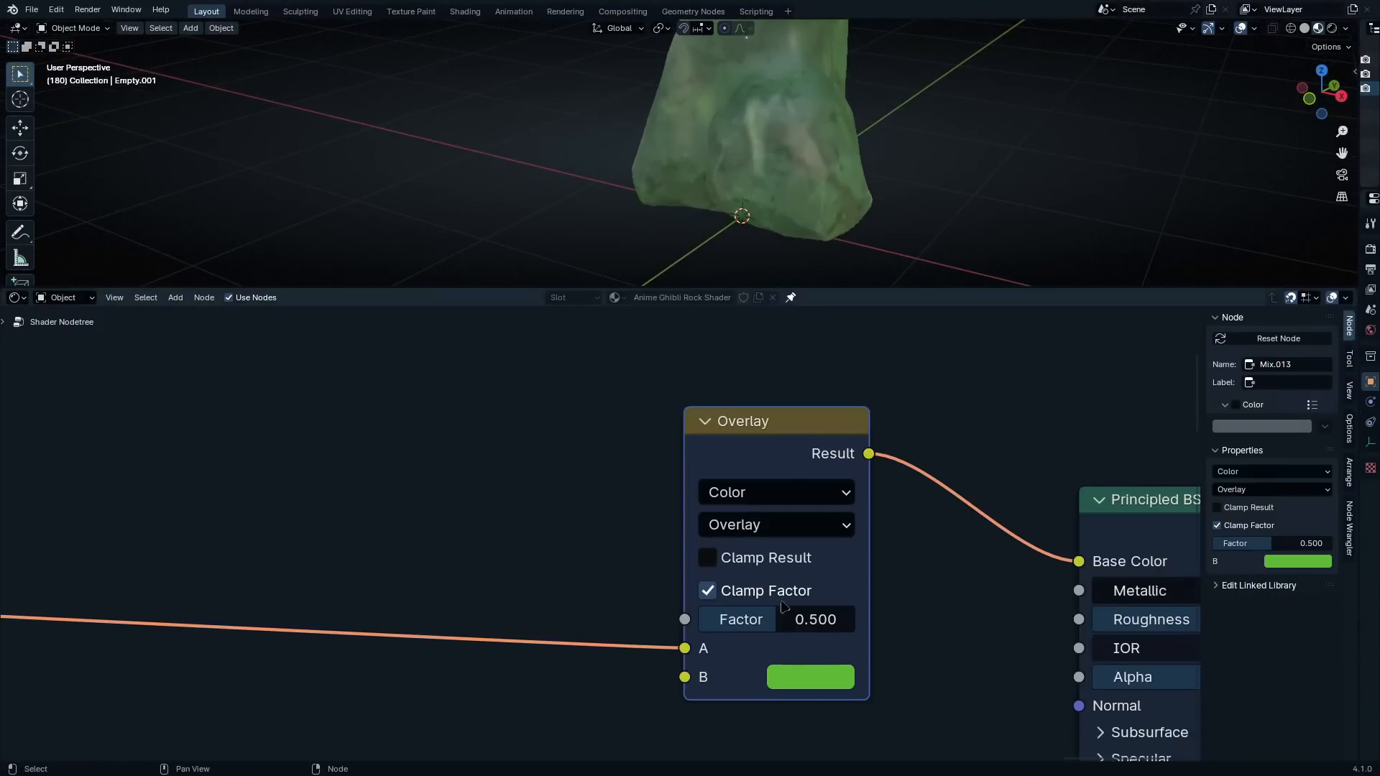
mouse_move(755, 620)
mouse_down()
mouse_move(699, 619)
mouse_move(855, 619)
mouse_move(749, 619)
mouse_move(779, 619)
mouse_up()
middle_drag(875, 183, 779, 168)
key(g)
key(z)
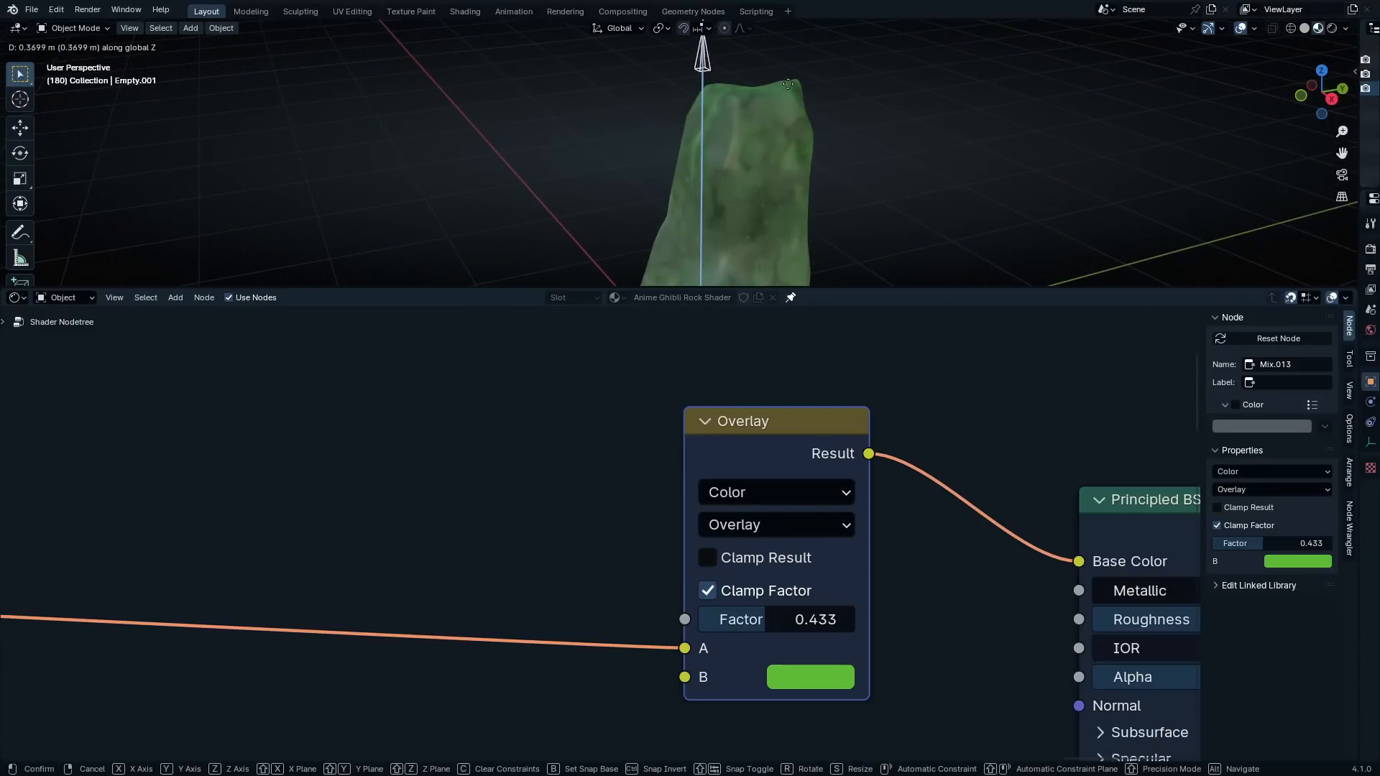
click(791, 63)
Set the Overlay node's factor to 0.016 and the Principled BSDF's roughness to 1.000
middle_drag(745, 237, 866, 130)
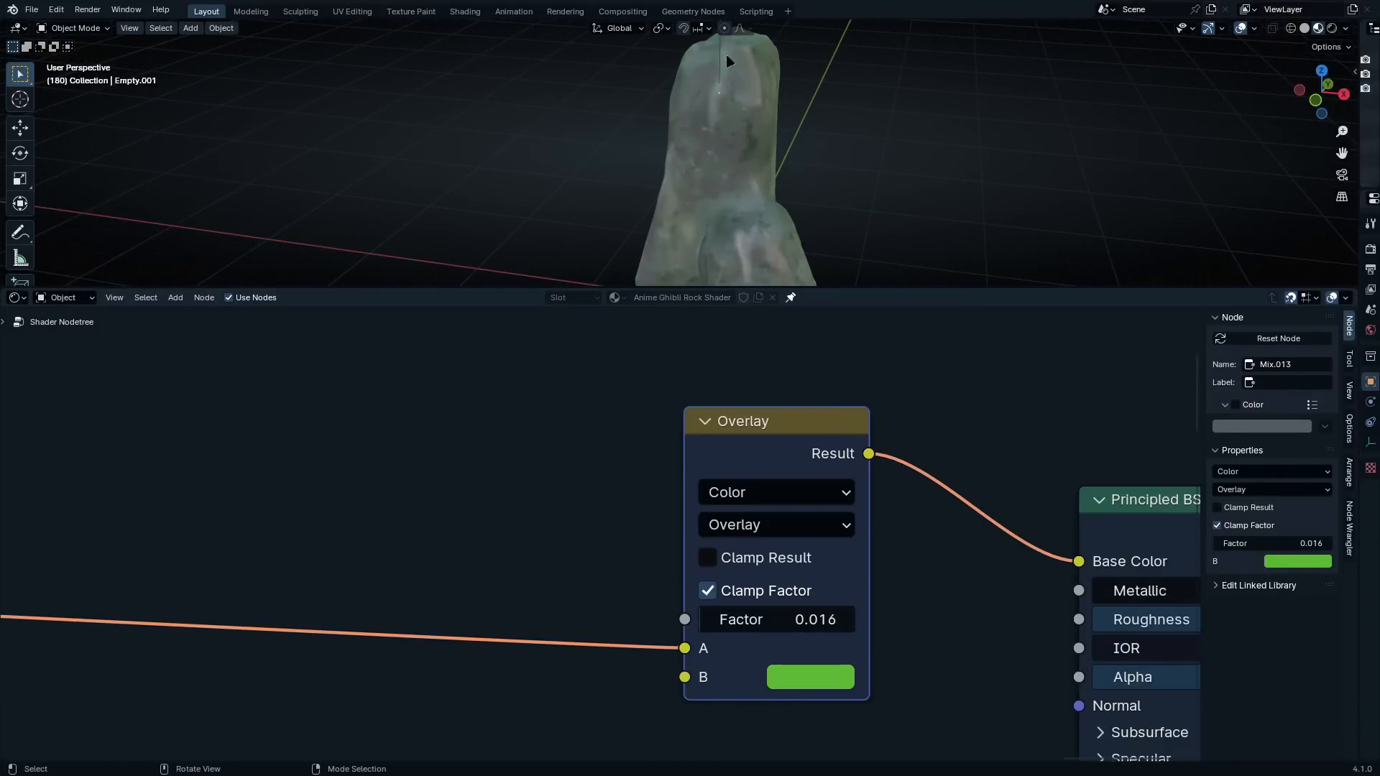
scroll(801, 149, down, 5)
middle_drag(747, 104, 718, 112)
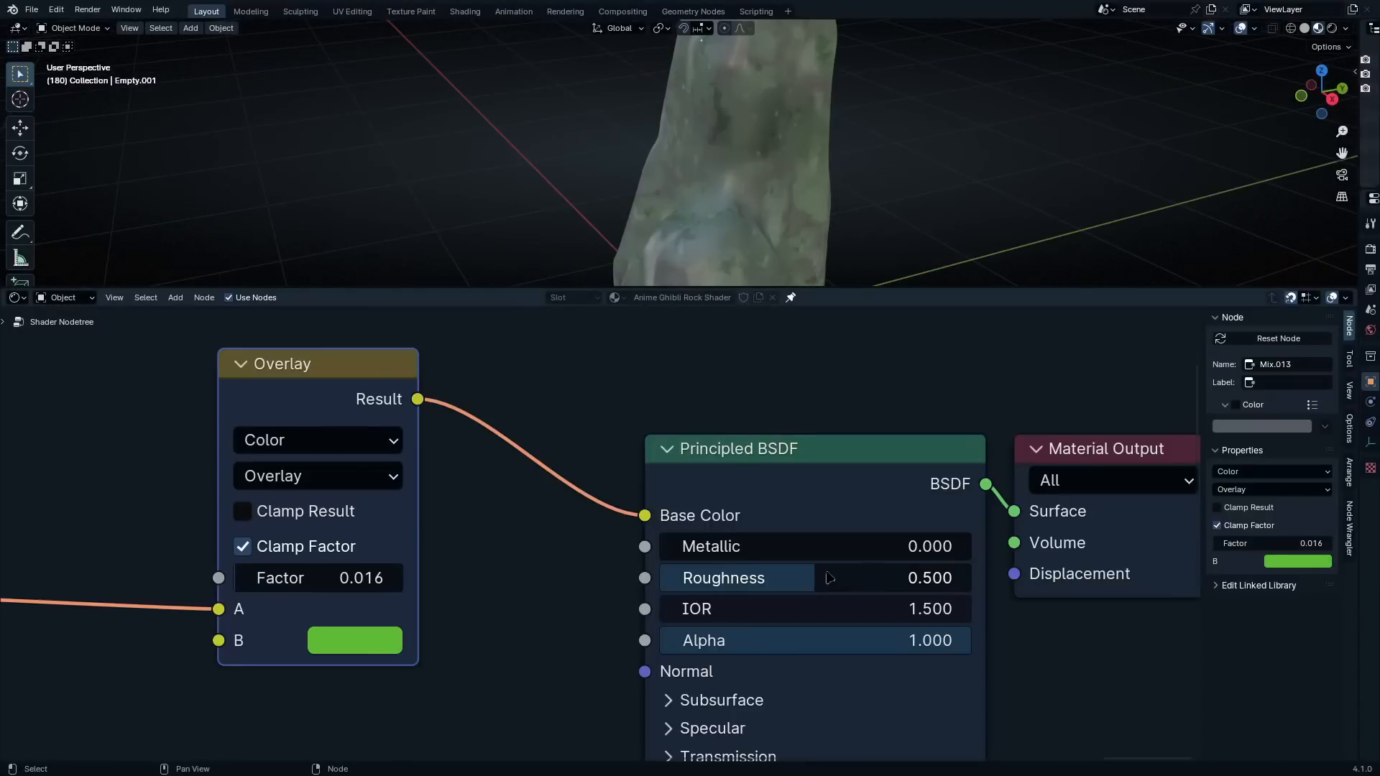
drag(821, 578, 950, 578)
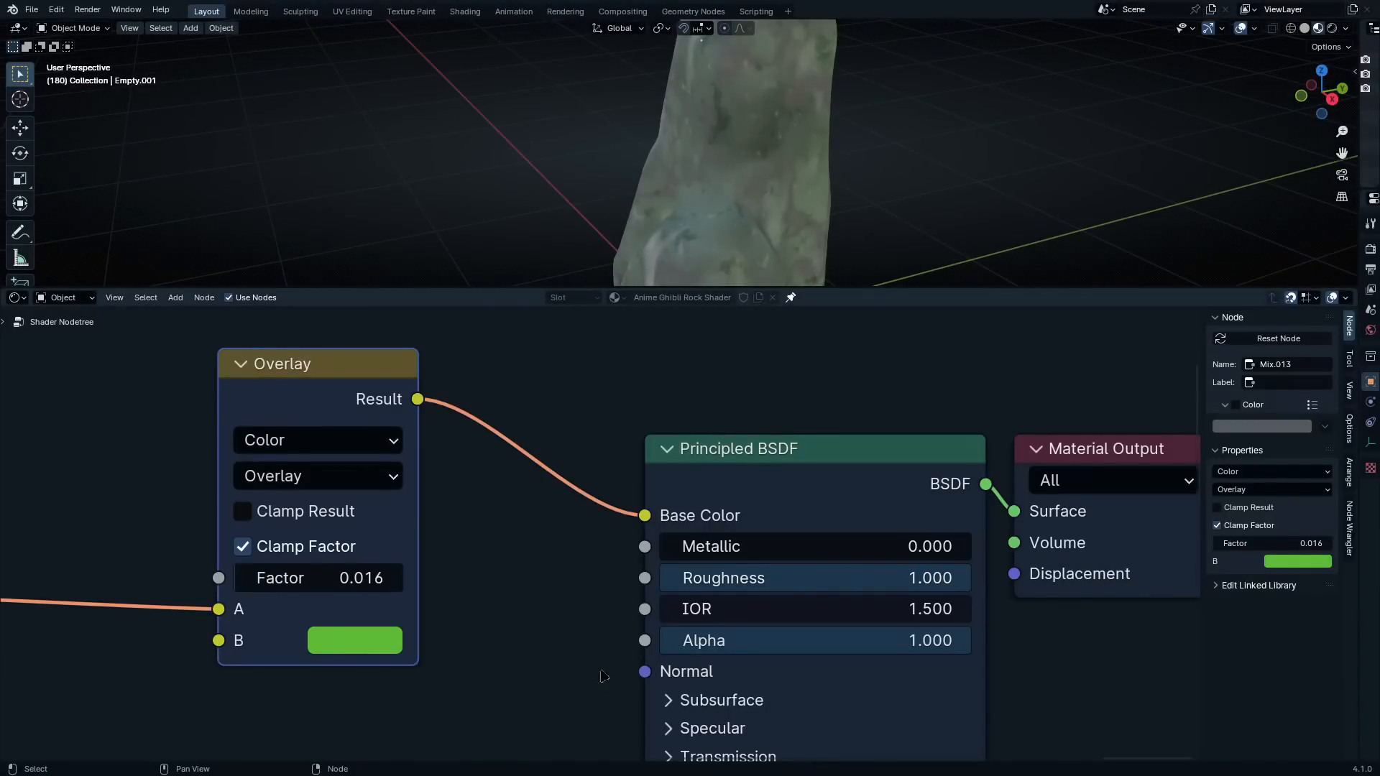
Examine the whole node tree, from the Base Layer frame through the Moss / Layer 8 frame
middle_drag(603, 675, 633, 554)
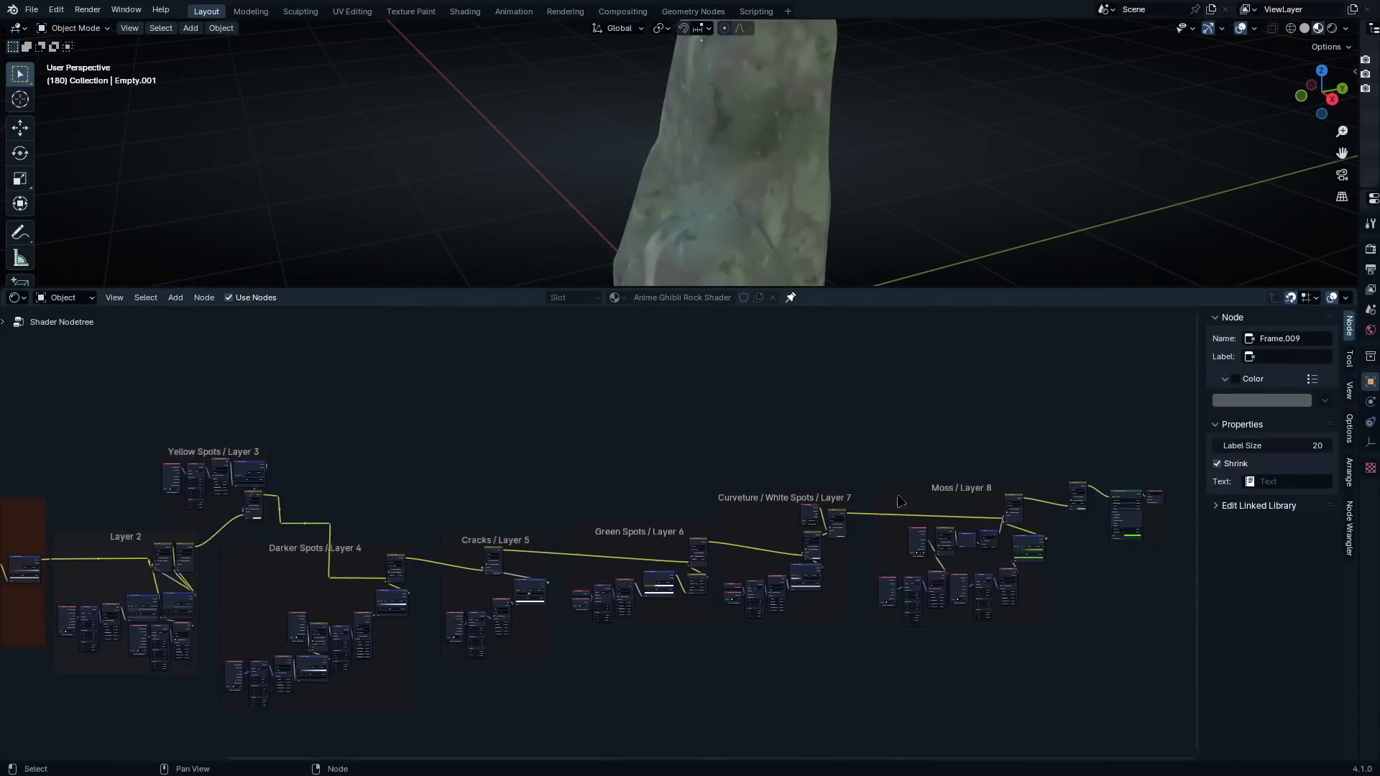
middle_drag(623, 482, 740, 453)
scroll(617, 523, down, 5)
middle_drag(622, 523, 631, 522)
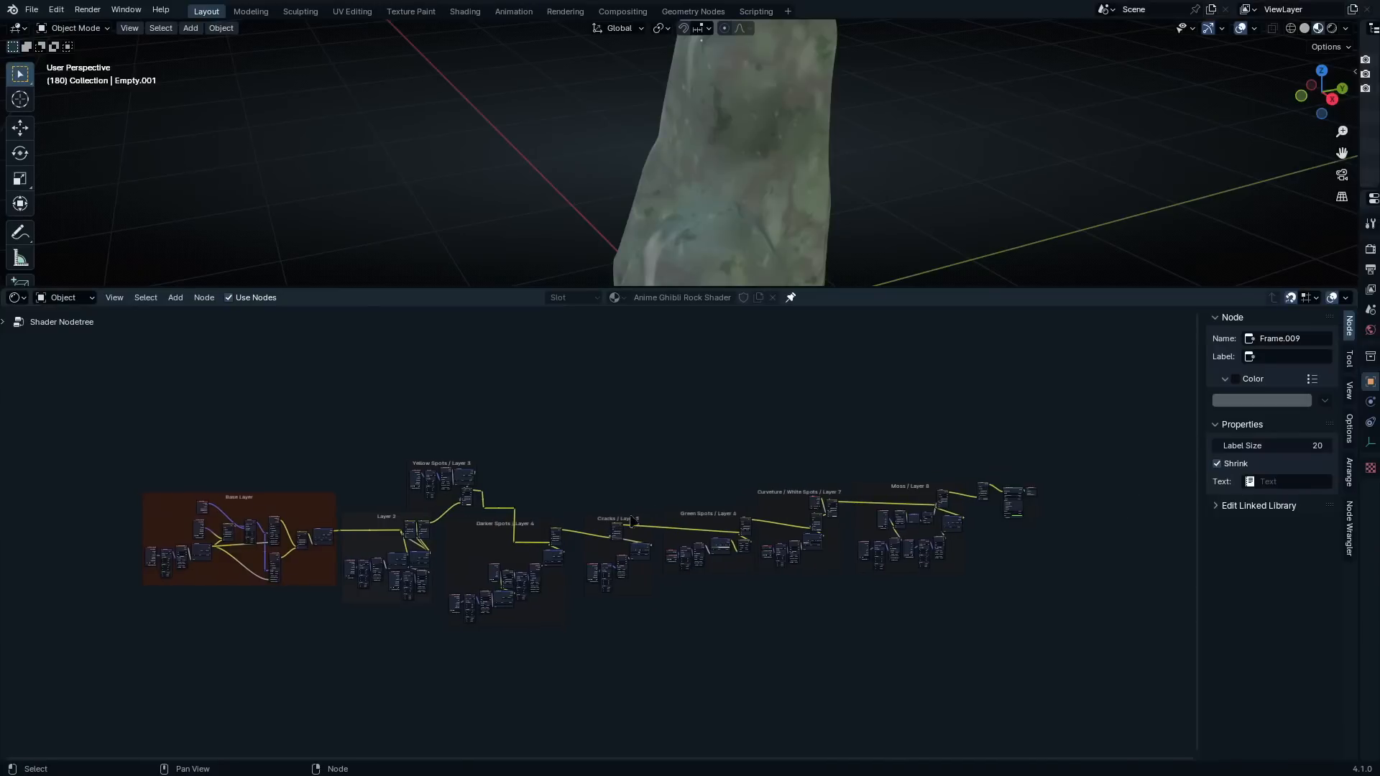
scroll(508, 565, up, 6)
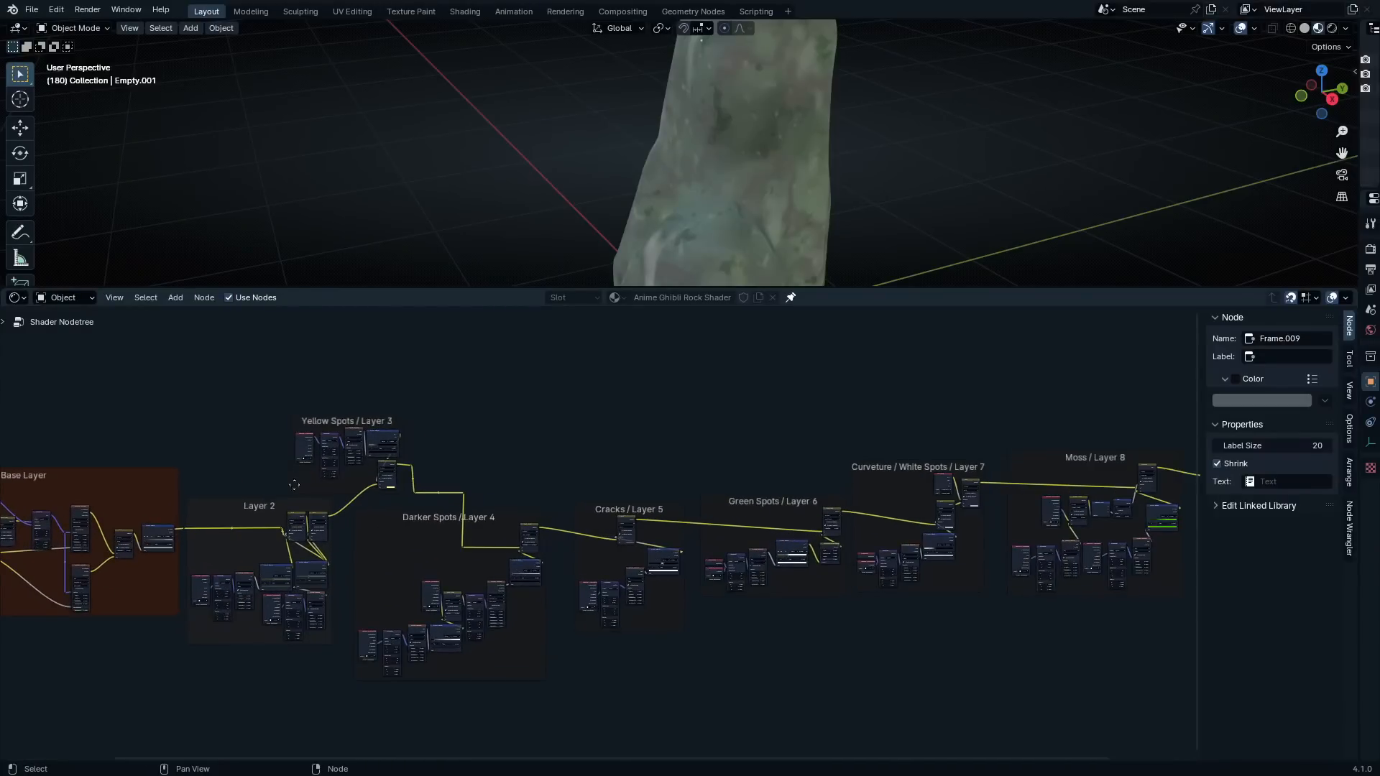
middle_drag(294, 485, 371, 445)
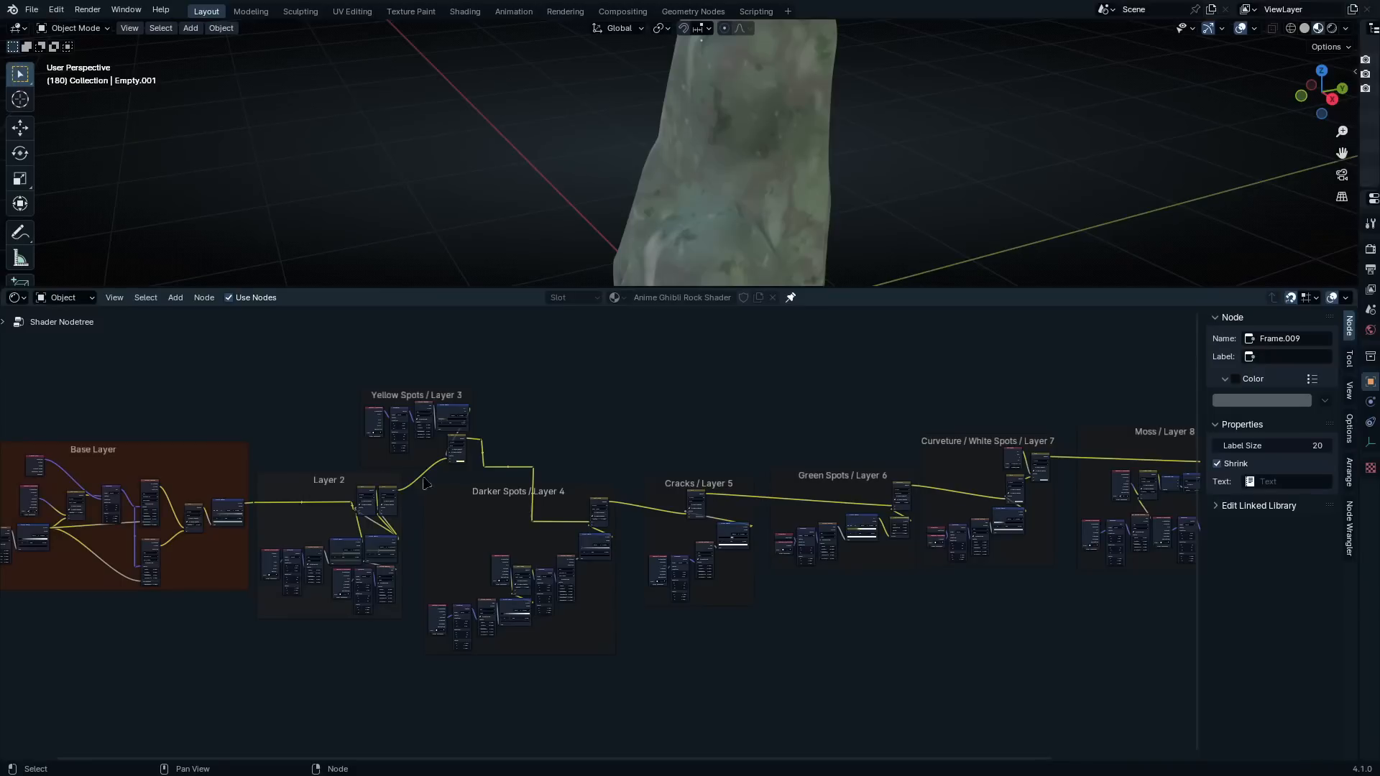
scroll(588, 531, up, 2)
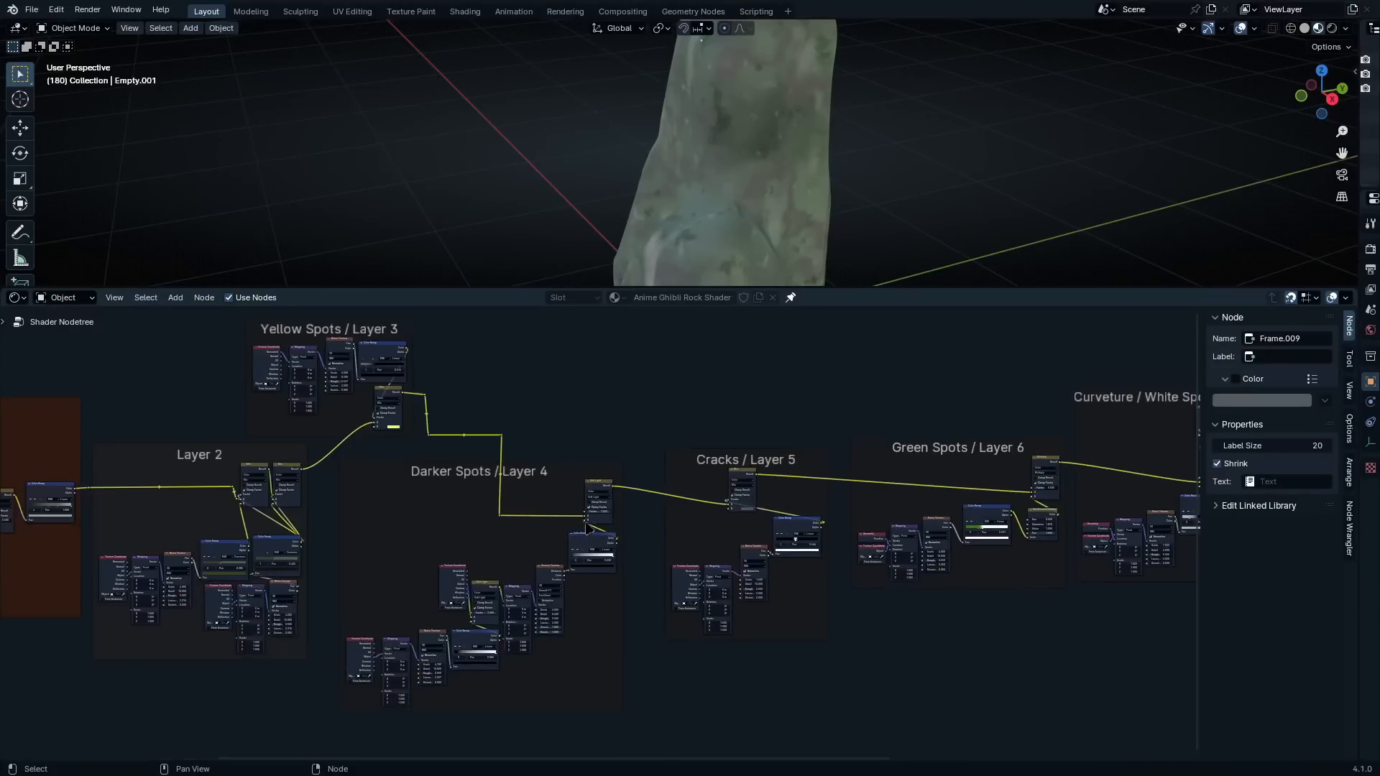
scroll(587, 516, down, 2)
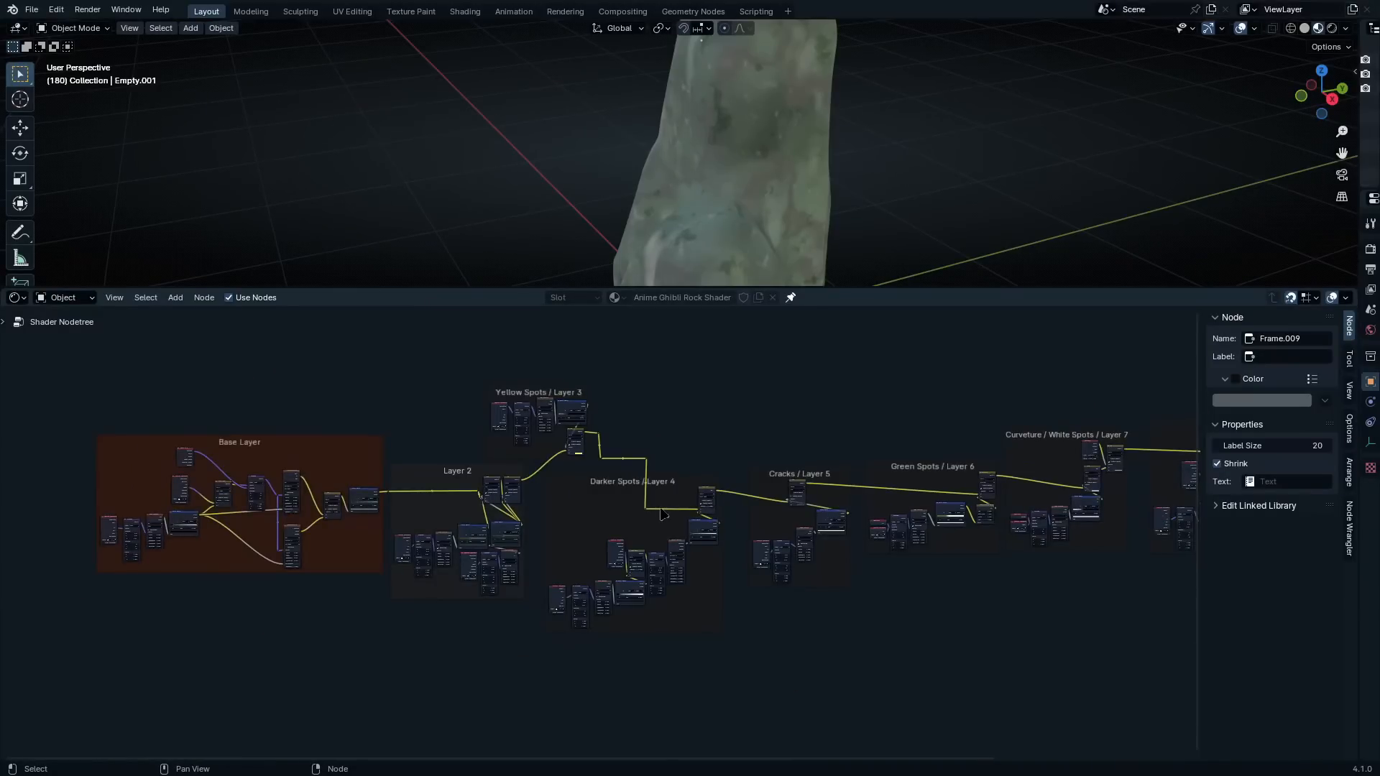
scroll(182, 546, up, 4)
middle_drag(191, 550, 641, 532)
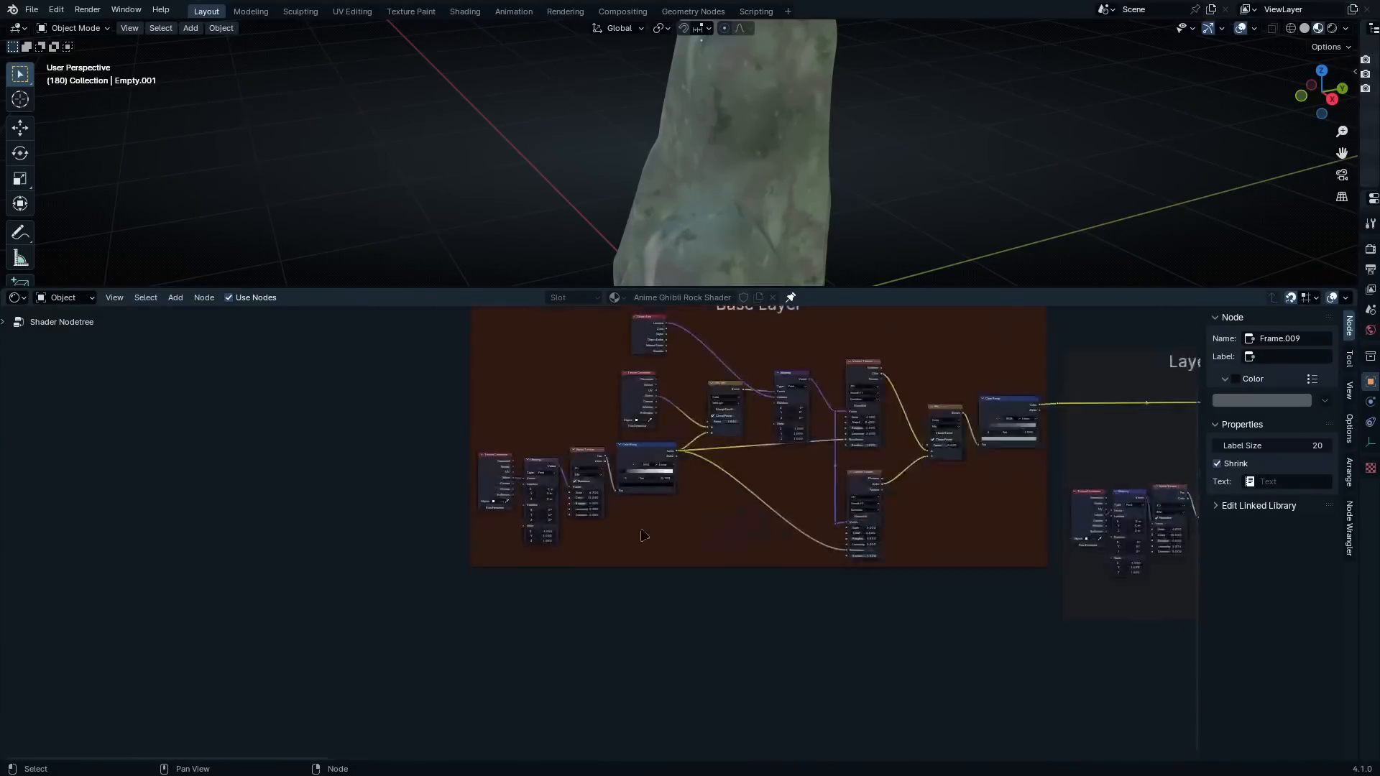
Maximize the node editor to fill the whole window
key(ctrl+space)
middle_drag(481, 381, 665, 493)
scroll(596, 410, up, 3)
key(shift+a)
click(487, 325)
text(grou)
click(579, 179)
Combine all nodes of the shader tree into a single node group
scroll(579, 179, down, 9)
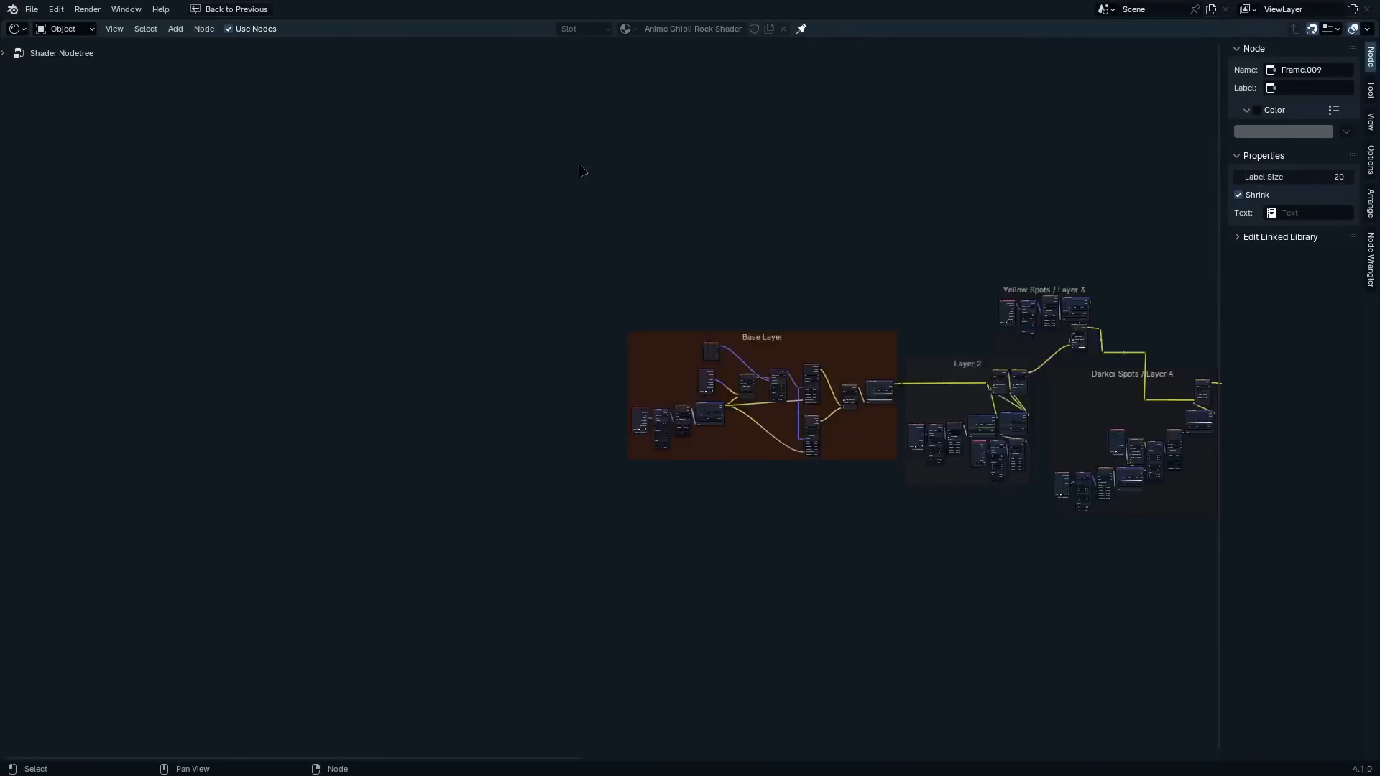
middle_drag(513, 517, 209, 572)
key(a)
key(ctrl+g)
scroll(183, 405, up, 7)
Move the Group Input node near the Base Layer's first Noise Texture and expose that texture's Scale and Detail as group inputs
click(188, 229)
scroll(247, 429, up, 5)
middle_drag(248, 428, 622, 246)
scroll(646, 471, up, 4)
middle_drag(646, 471, 1001, 606)
drag(143, 56, 125, 248)
drag(884, 547, 263, 245)
drag(884, 576, 264, 277)
Rename the exposed Scale and Detail inputs of the group as "Brush Scale" and "Brush Detail"
scroll(264, 277, down, 3)
middle_drag(264, 278, 318, 416)
click(244, 377)
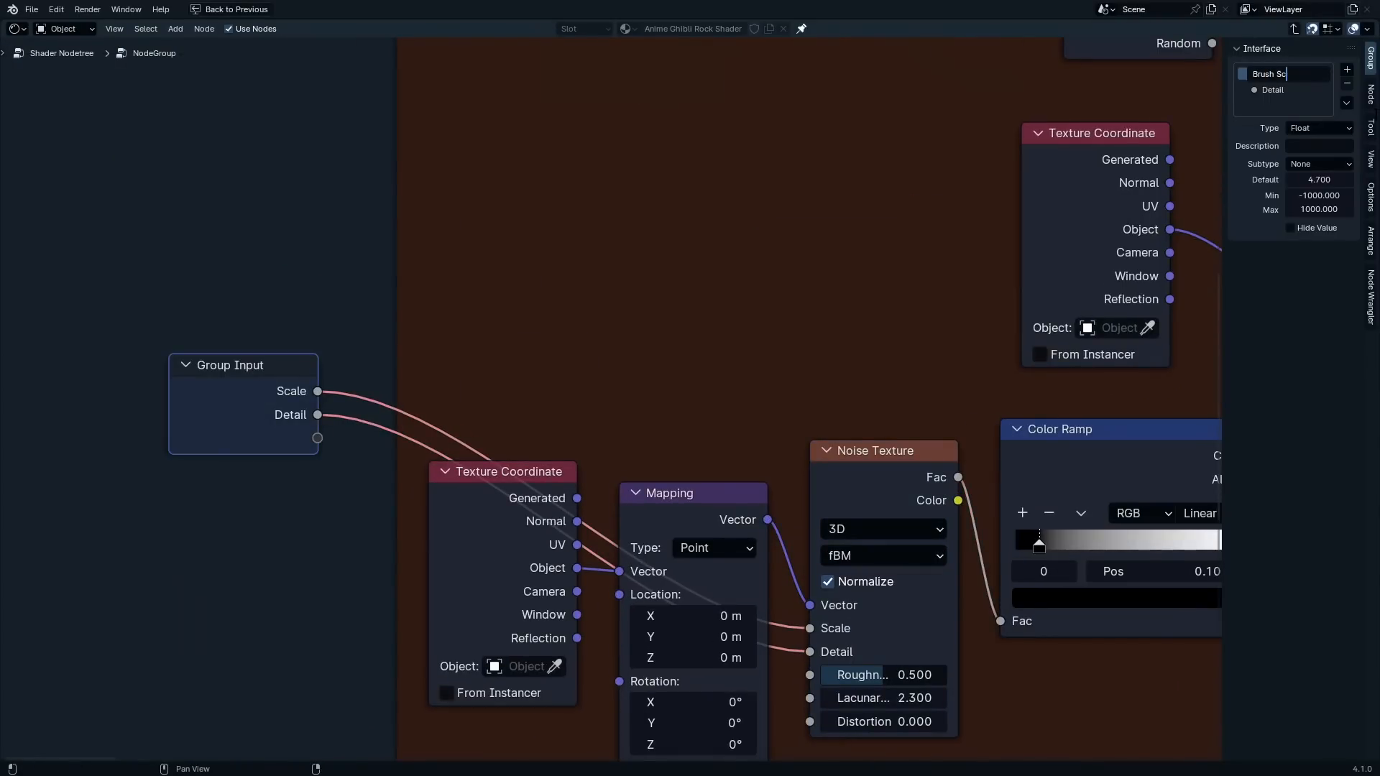
double_click(1272, 90)
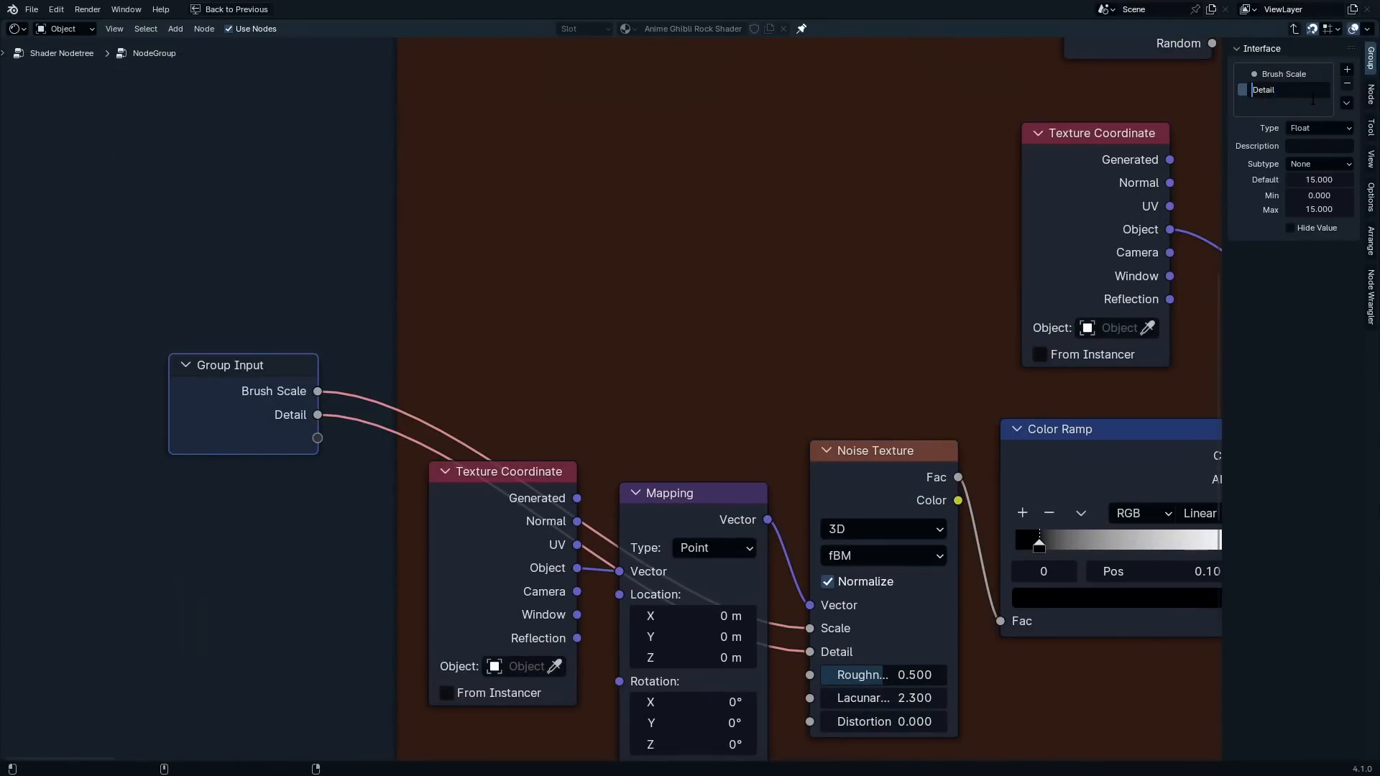
Expose the Base Layer Voronoi Texture's Scale as a group input, move it to the top of the inputs and name it "Brush Scale"
middle_drag(1179, 359, 708, 391)
drag(403, 354, 222, 457)
click(1281, 105)
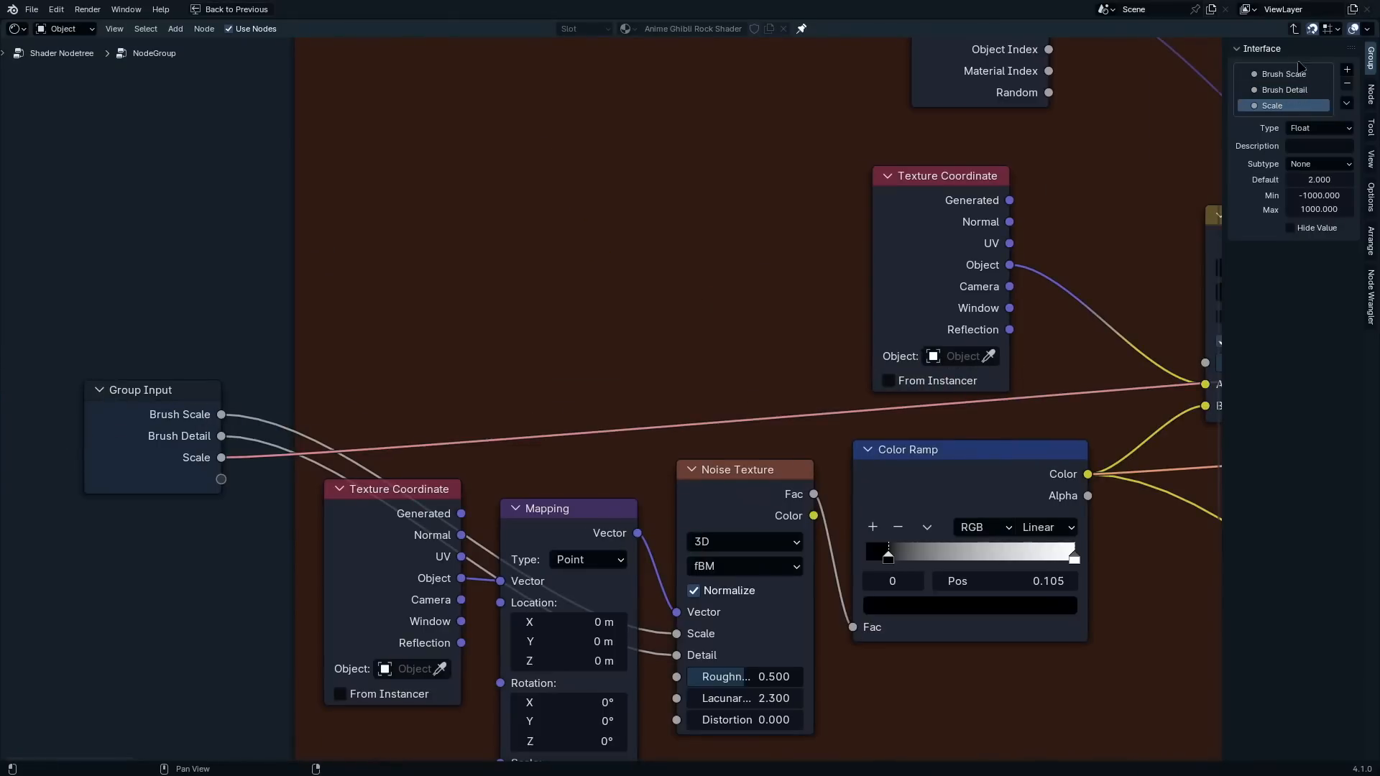
drag(1281, 105, 1281, 70)
double_click(1277, 74)
text(Brush Scale)
key(Return)
Rename the first Noise Texture's scale input as "Detal Scale" and place it below Brush Detail
double_click(1296, 88)
text(DetalScale)
key(Return)
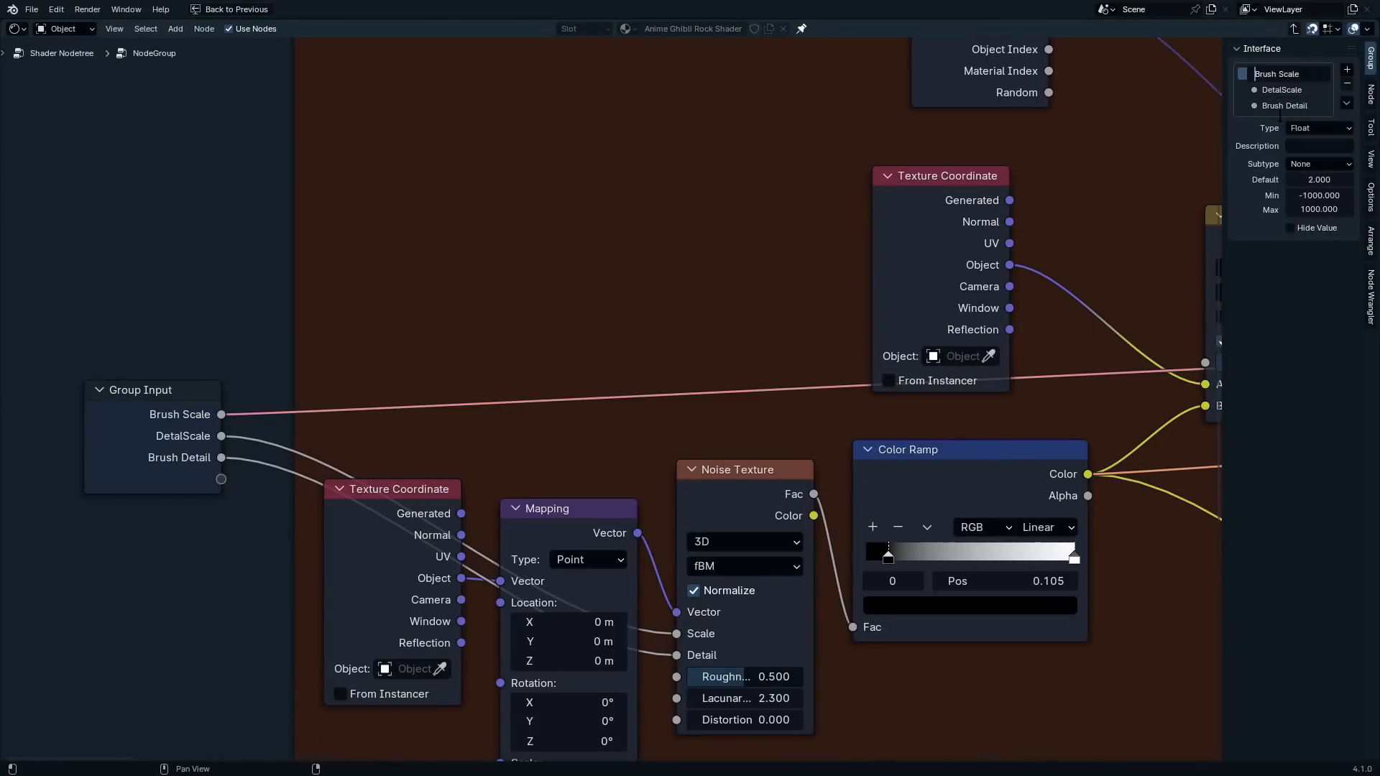
click(136, 432)
scroll(798, 434, up, 4)
drag(1295, 106, 1296, 85)
scroll(305, 417, down, 7)
middle_drag(884, 459, 99, 511)
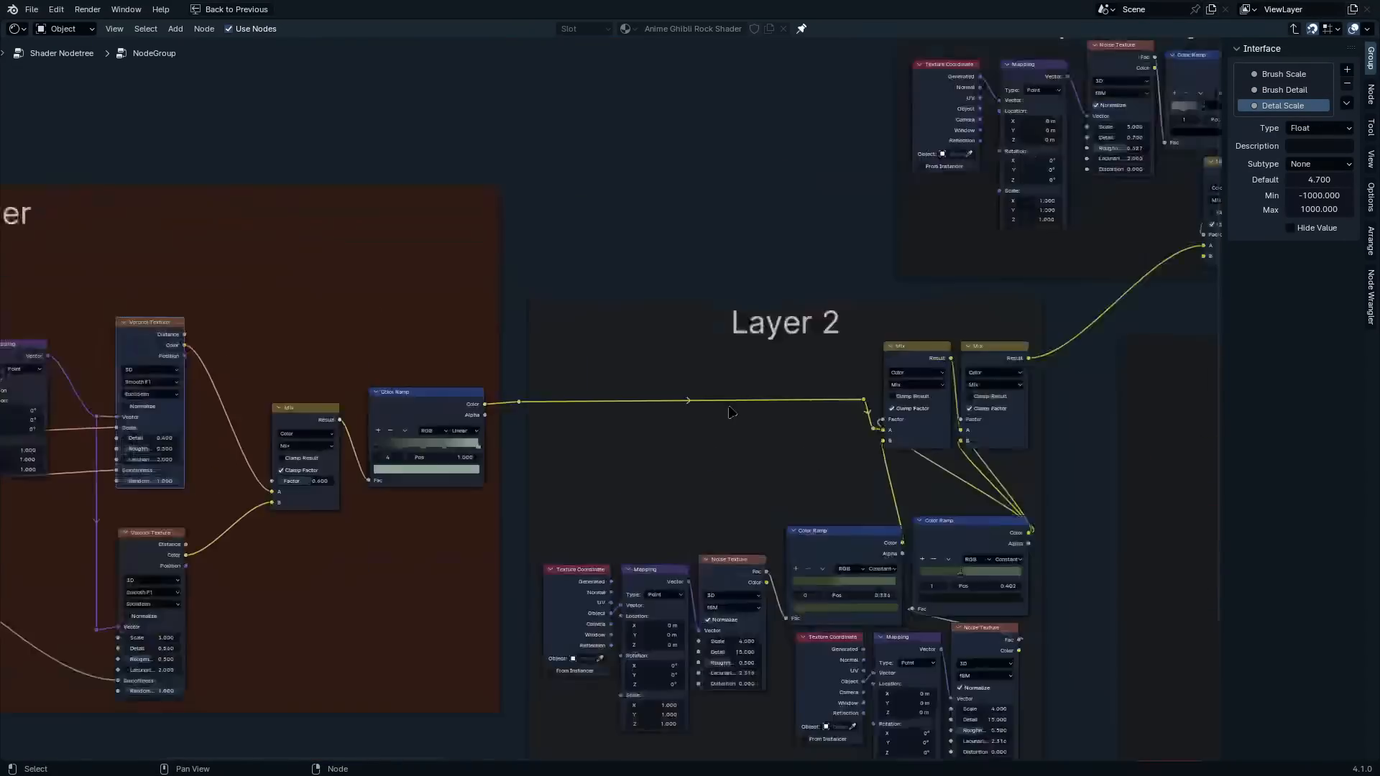
Duplicate the Group Input node and place the copy beside the Yellow Spots / Layer 3 frame
scroll(730, 413, down, 4)
click(122, 439)
middle_drag(351, 575, 352, 541)
key(shift+d)
click(1144, 370)
scroll(1131, 546, up, 9)
scroll(708, 460, up, 5)
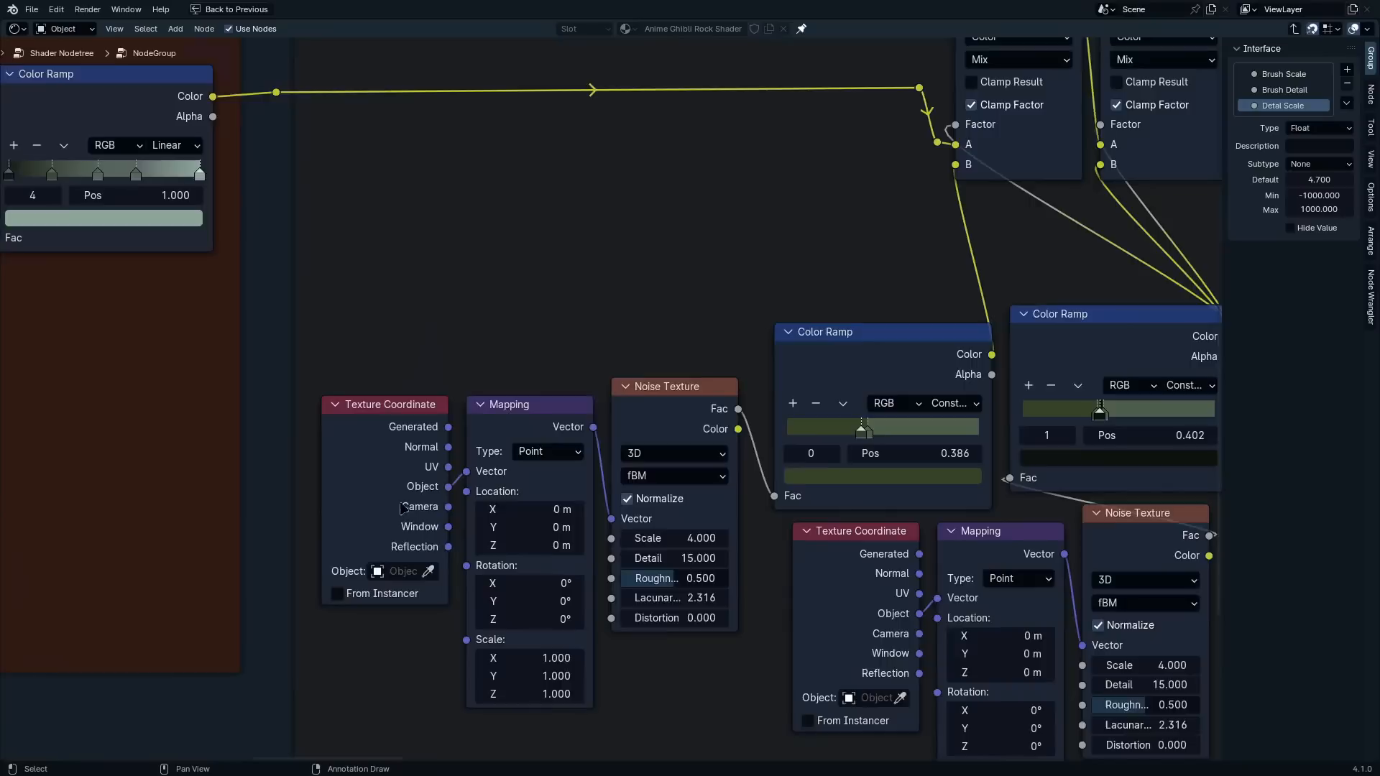
scroll(699, 485, down, 5)
middle_drag(998, 88, 745, 416)
scroll(704, 143, up, 6)
Expose the Yellow Spots Noise Texture's Scale as a group input named "Yellow Spots Scale"
drag(200, 471, 988, 263)
double_click(1272, 122)
text(Yello)
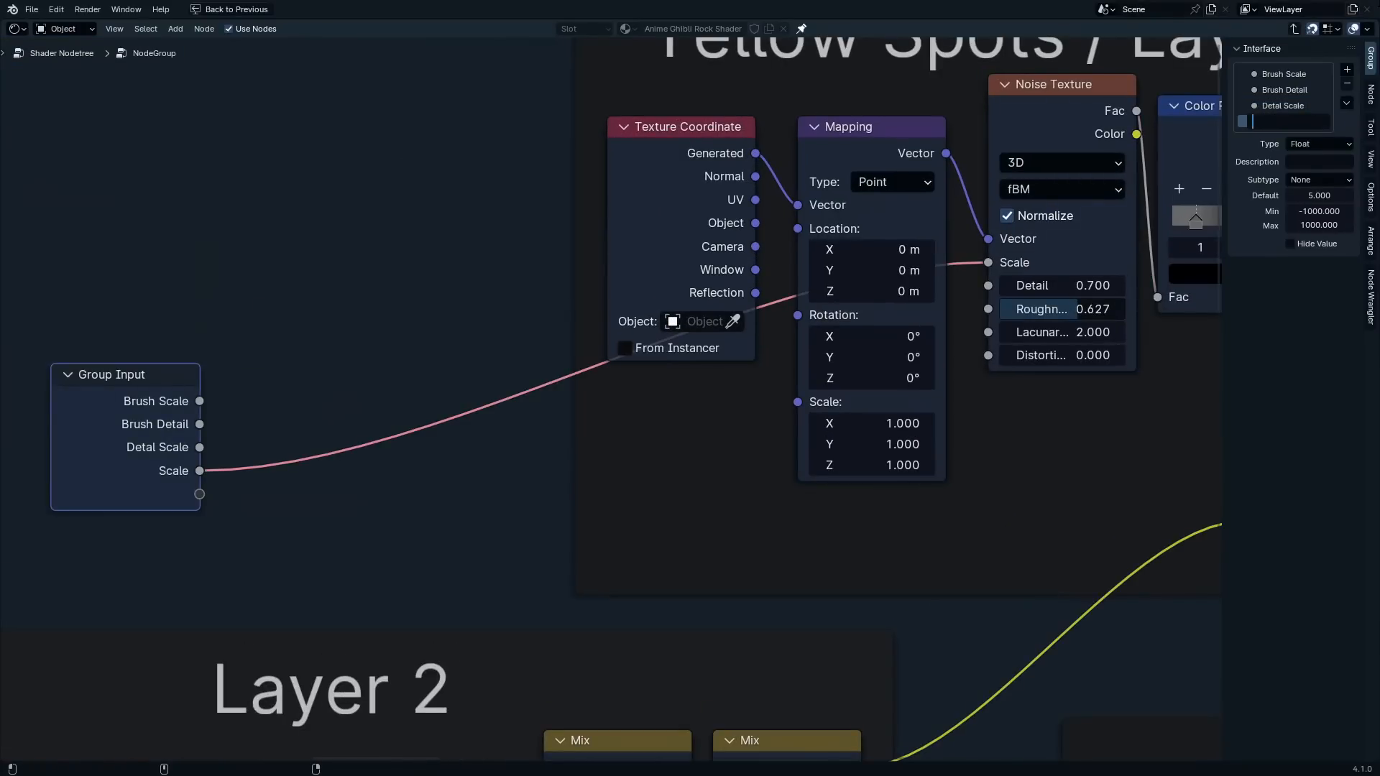
text(w Spots Scale)
key(Return)
Expose the B color of the Yellow Spots Mix node as a group input named "Yellow Spots Color"
scroll(614, 401, down, 2)
drag(286, 475, 1110, 514)
double_click(1279, 137)
text(Ye)
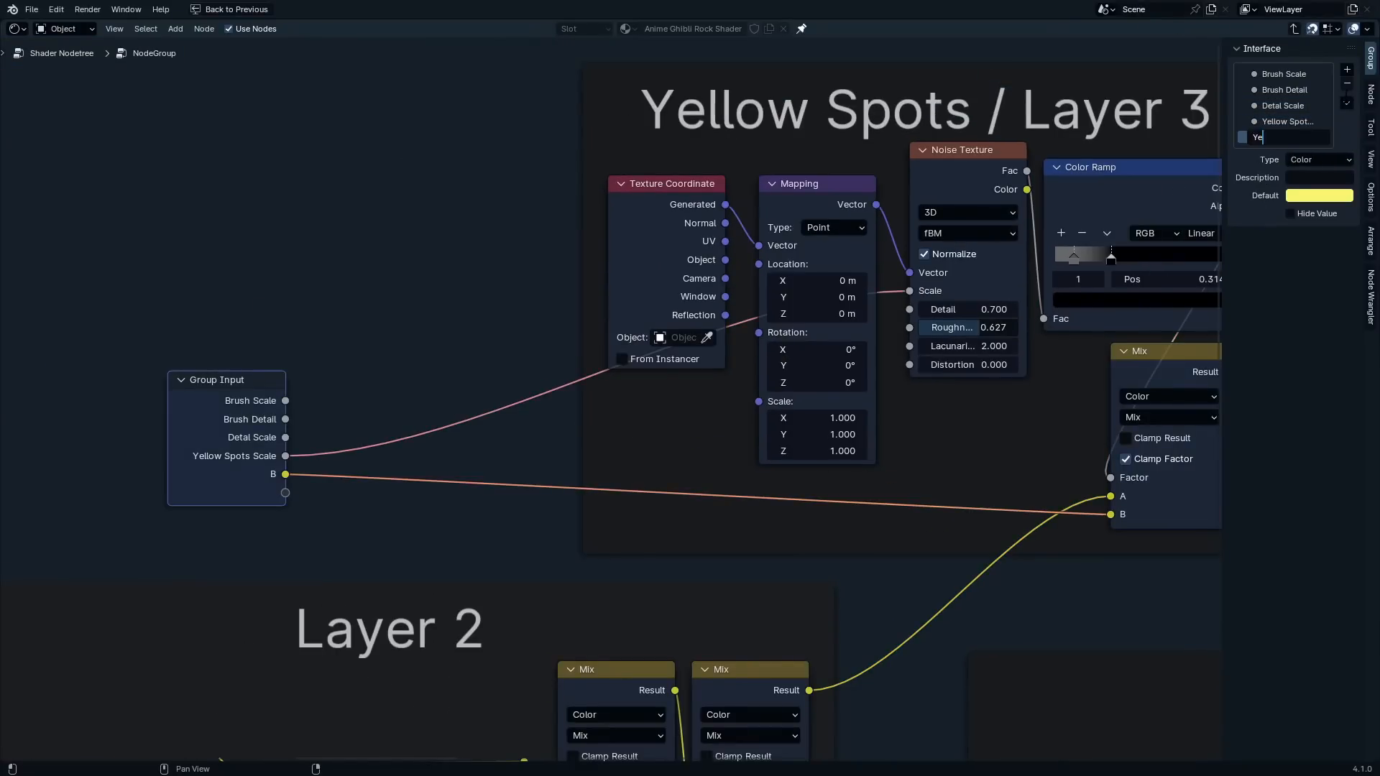
key(Return)
Duplicate the Group Input node for the Darker Spots / Layer 4 frame
scroll(863, 431, down, 12)
middle_drag(862, 431, 388, 375)
key(shift+d)
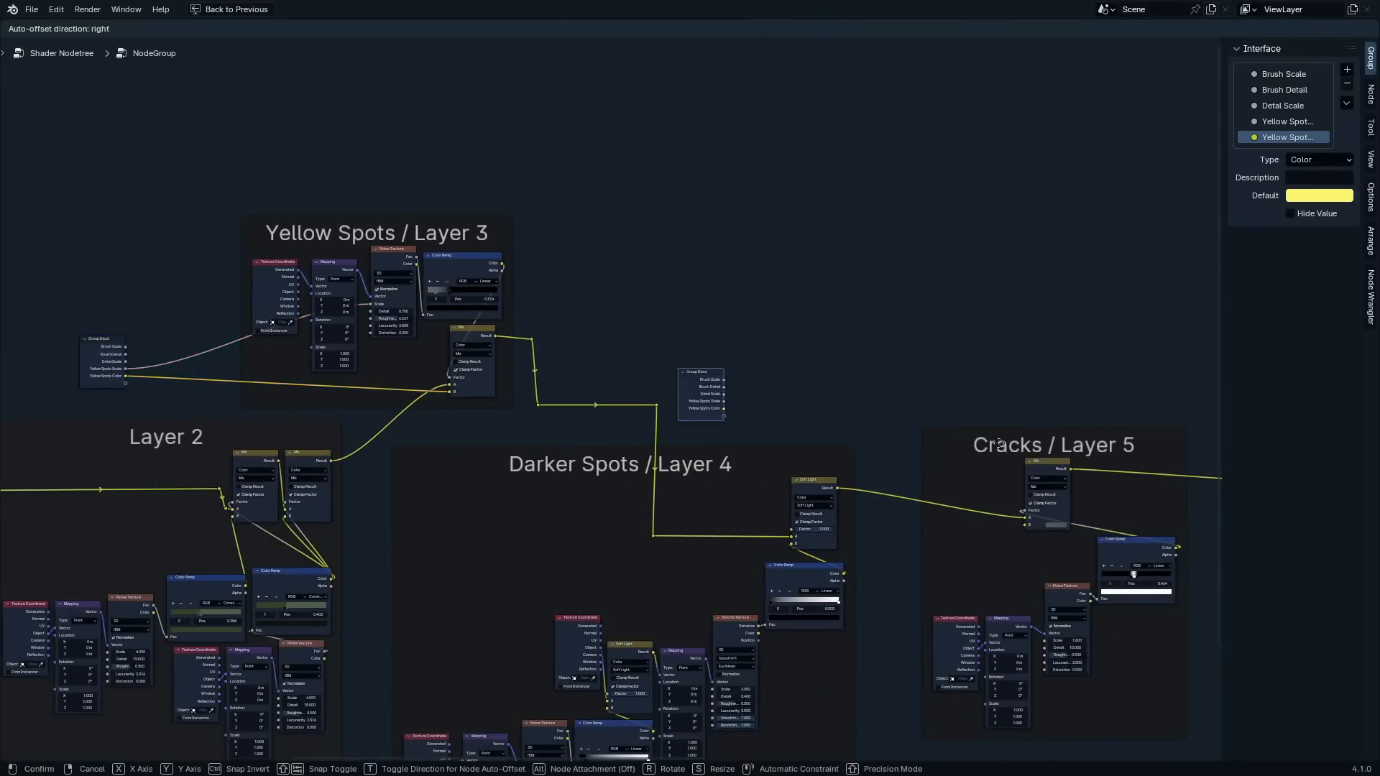
click(948, 378)
scroll(707, 546, up, 9)
middle_drag(708, 561, 932, 140)
Expose the texture Scale of Darker Spots / Layer 4 as a group input named "Darker Spots Scale"
scroll(942, 360, up, 5)
drag(945, 362, 276, 645)
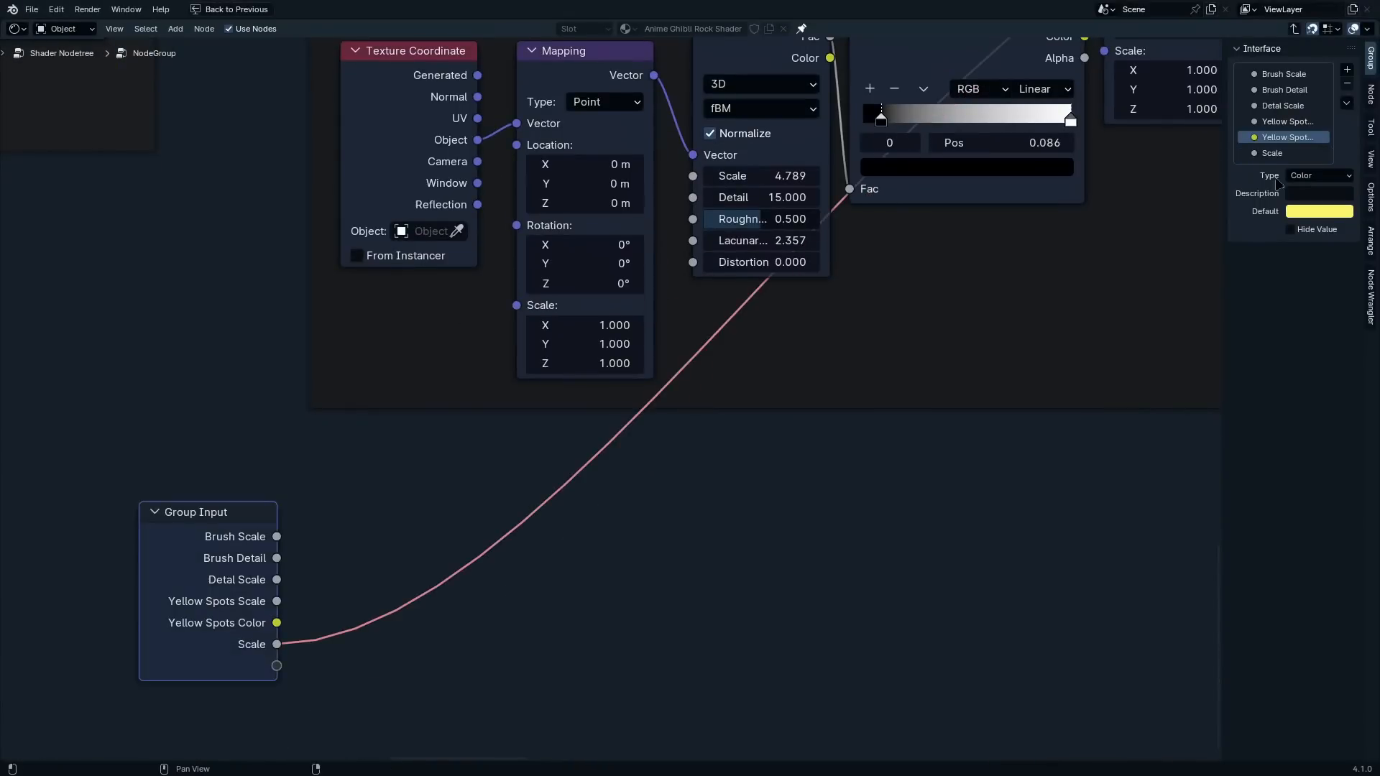
double_click(1276, 154)
text(Darker Spots Scale)
key(Return)
Expose the Darker Spots texture's Detail as a group input named "DetailDarker Spots Detail"
middle_drag(726, 209, 667, 289)
drag(633, 278, 217, 703)
double_click(1279, 168)
text(Darker Spots Detail)
Place a Group Input copy below Cracks / Layer 5 and expose its Mix node's B color as "Cracks Color"
scroll(247, 604, down, 7)
key(shift+d)
click(1060, 524)
scroll(1060, 287, up, 6)
drag(633, 216, 625, 629)
double_click(1279, 184)
text(Cracks Color)
key(Return)
Expose the Cracks layer's texture Scale as a group input named "Cracks Scale"
drag(739, 65, 647, 563)
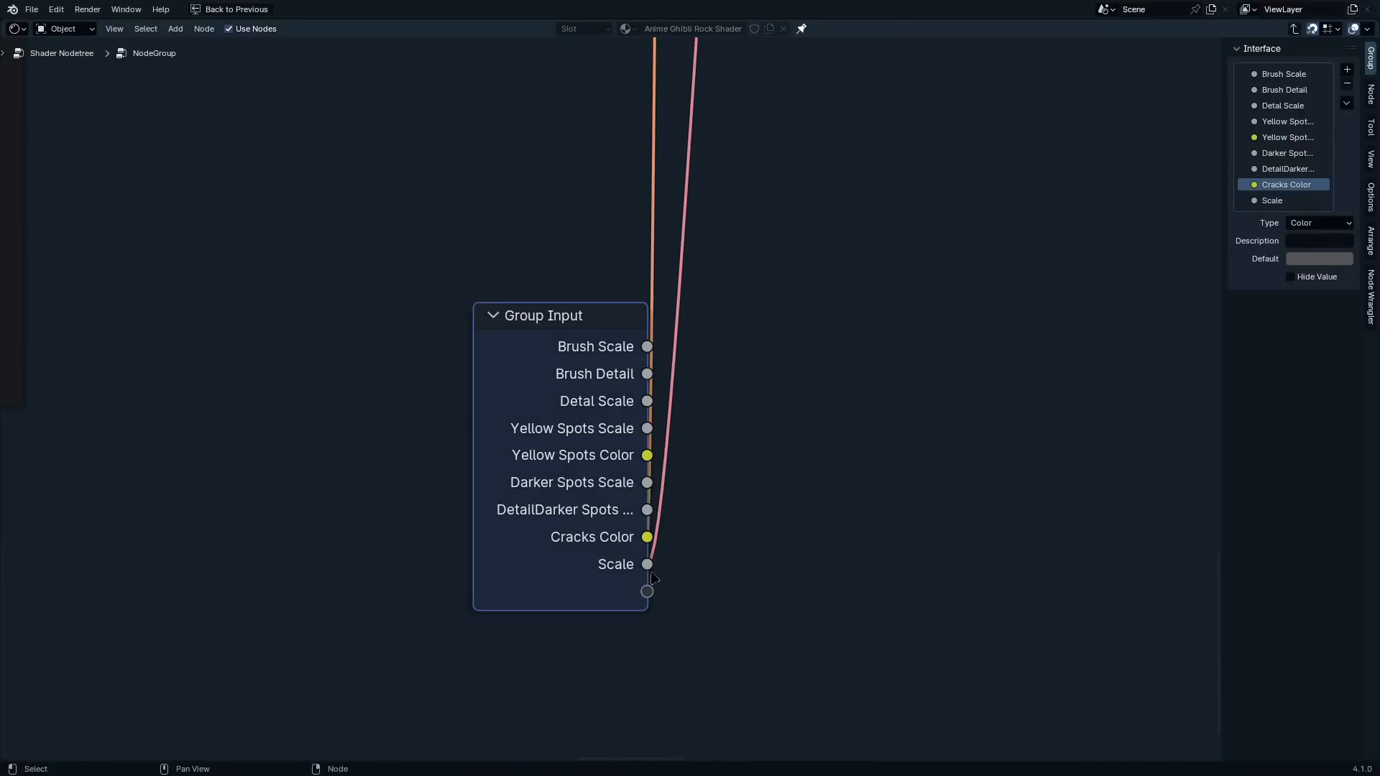
double_click(1279, 201)
text(Cracks Scale)
key(Return)
Using a Group Input copy below Green Spots / Layer 6, expose the layer's blend Factor as "Green Spots Opacity"
scroll(1035, 300, down, 4)
scroll(1071, 97, up, 4)
drag(832, 209, 447, 632)
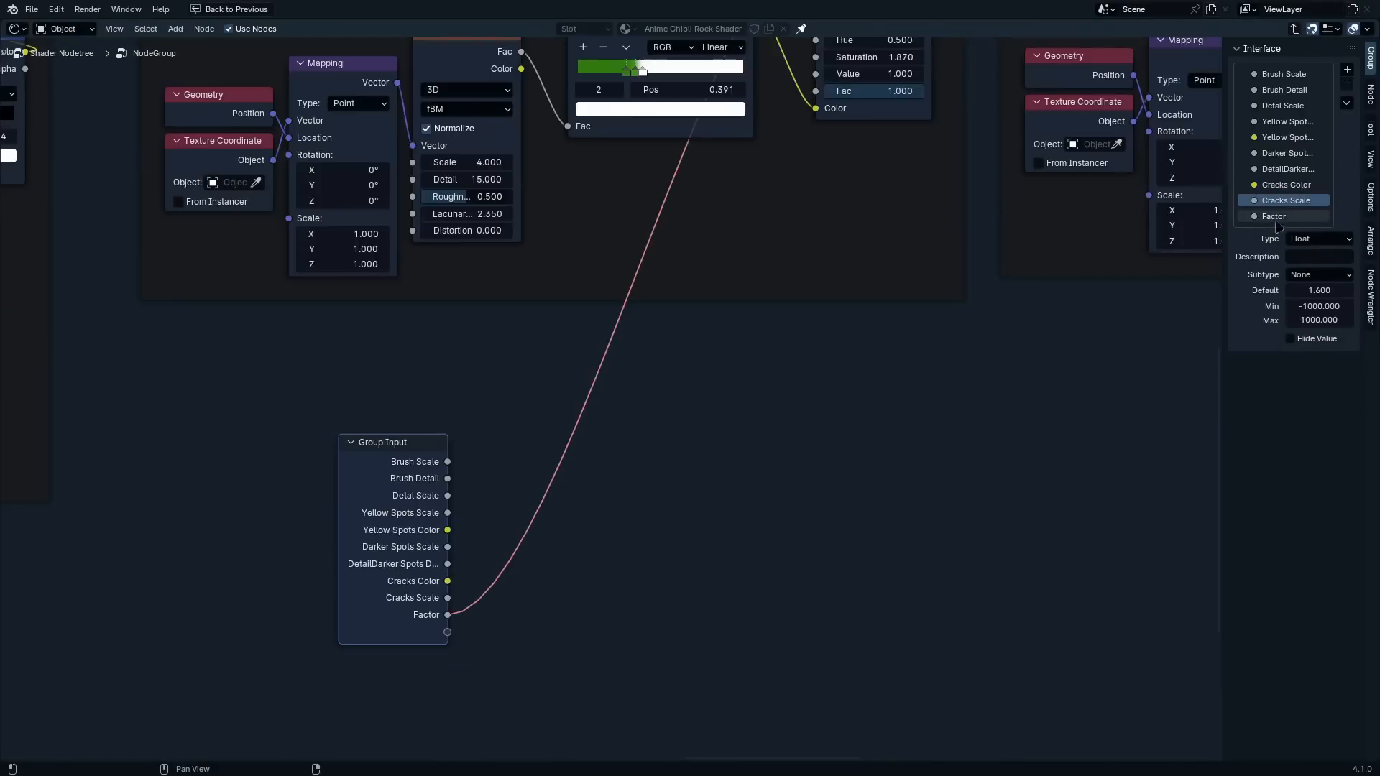
double_click(1282, 216)
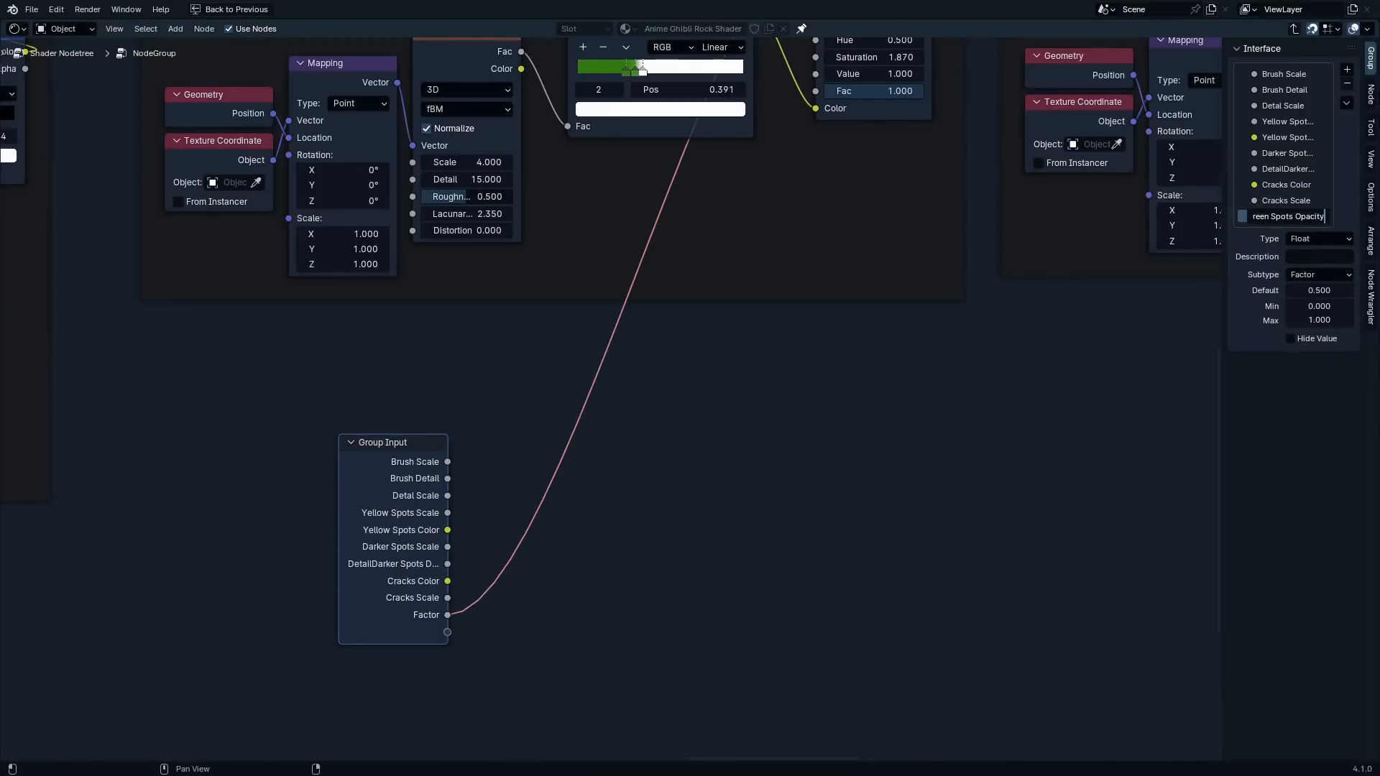
key(Return)
Place a Group Input copy below Curveture / White Spots / Layer 7 and remove the Color Ramp between the crease-edge Attribute and the Mix node, keeping the link
scroll(489, 646, down, 6)
middle_drag(665, 478, 493, 557)
scroll(919, 208, up, 8)
key(shift+a)
click(913, 271)
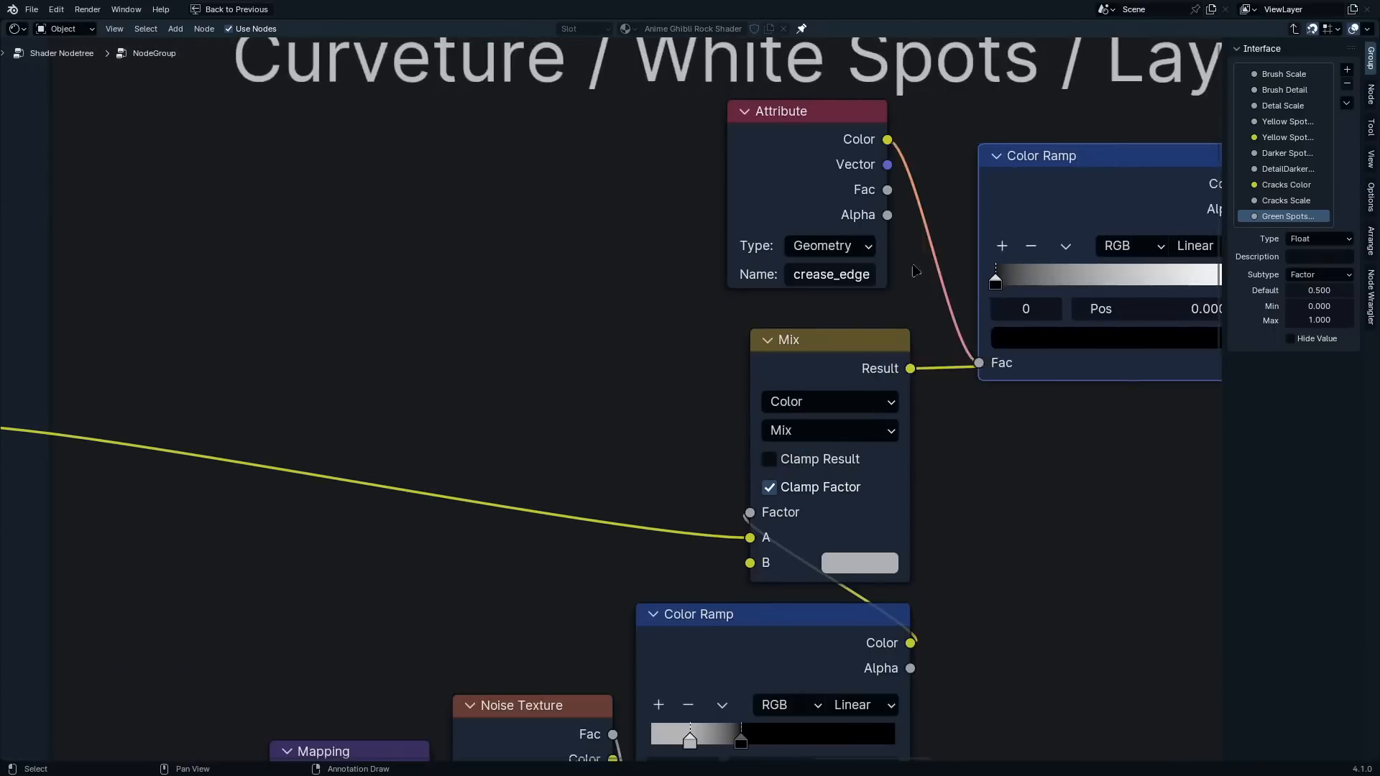
click(914, 271)
scroll(914, 270, down, 2)
middle_drag(914, 271, 899, 140)
key(ctrl+x)
scroll(908, 127, down, 3)
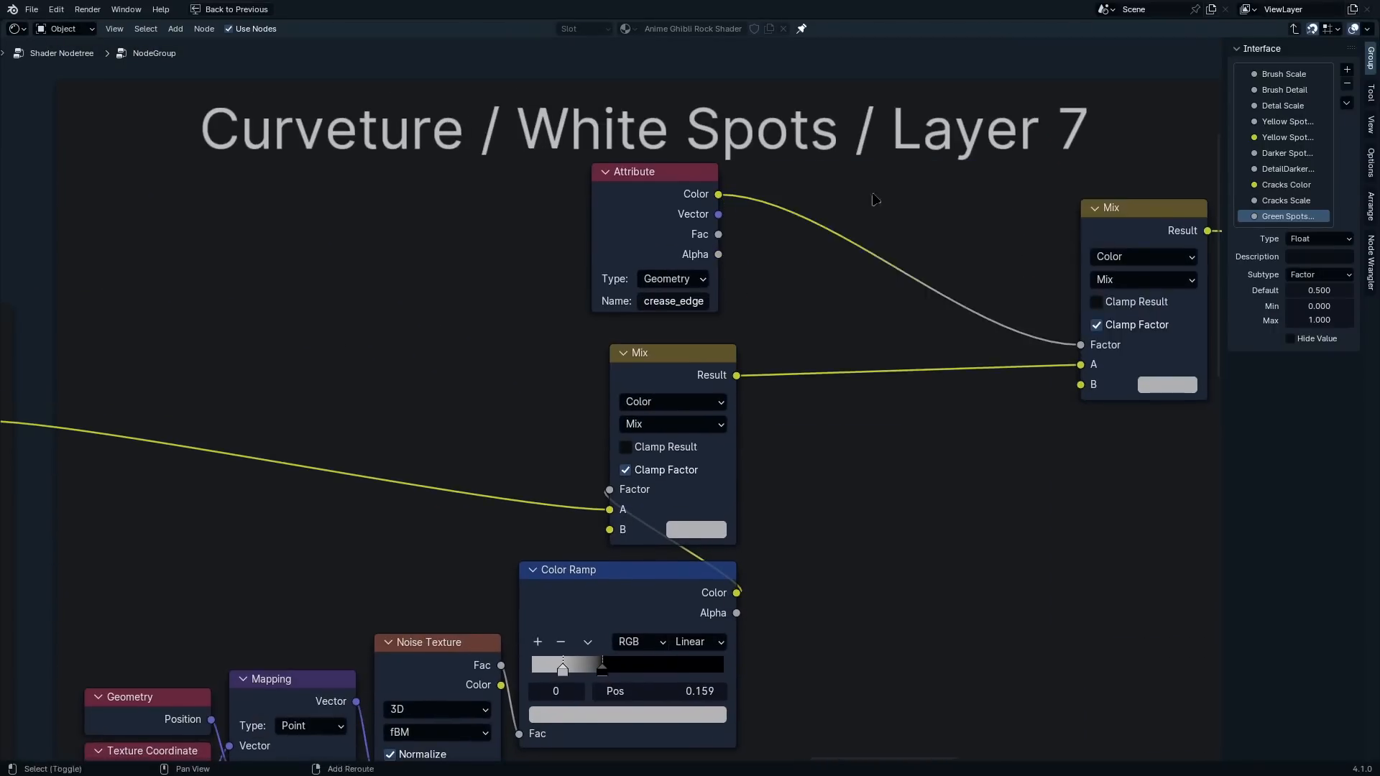
Insert a Power math node with exponent 0.5 between the crease-edge Attribute and the Mix node's Factor
key(shift+a)
text(pow)
key(Return)
scroll(796, 322, down, 2)
click(796, 326)
text(0.5)
key(Return)
Expose the Power node's exponent as "Curvuture Power" and the last Layer 7 Mix node's B color as "Curviture Color"
drag(753, 326, 408, 631)
double_click(1293, 232)
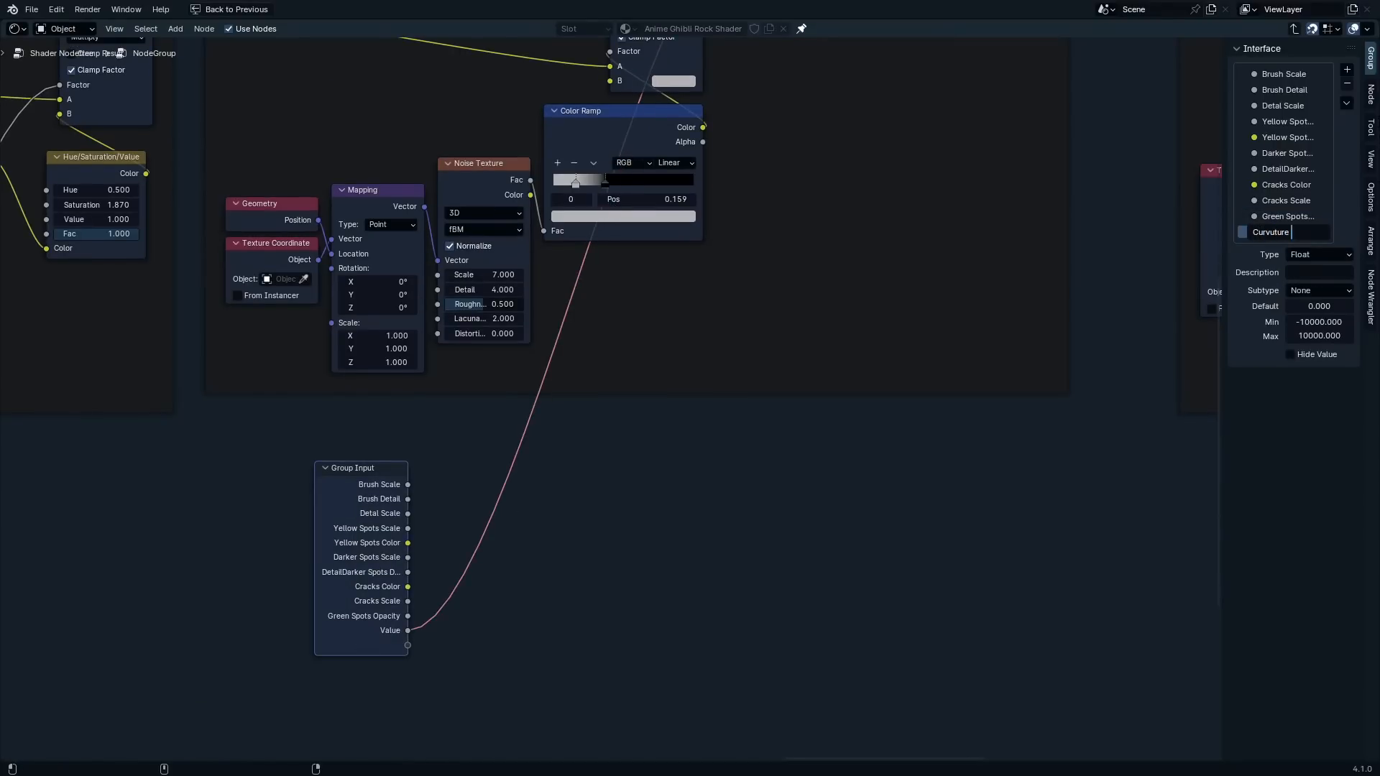
scroll(805, 287, down, 1)
middle_drag(812, 216, 751, 434)
scroll(875, 93, up, 3)
drag(884, 253, 240, 623)
double_click(1294, 248)
key(BackSpace)
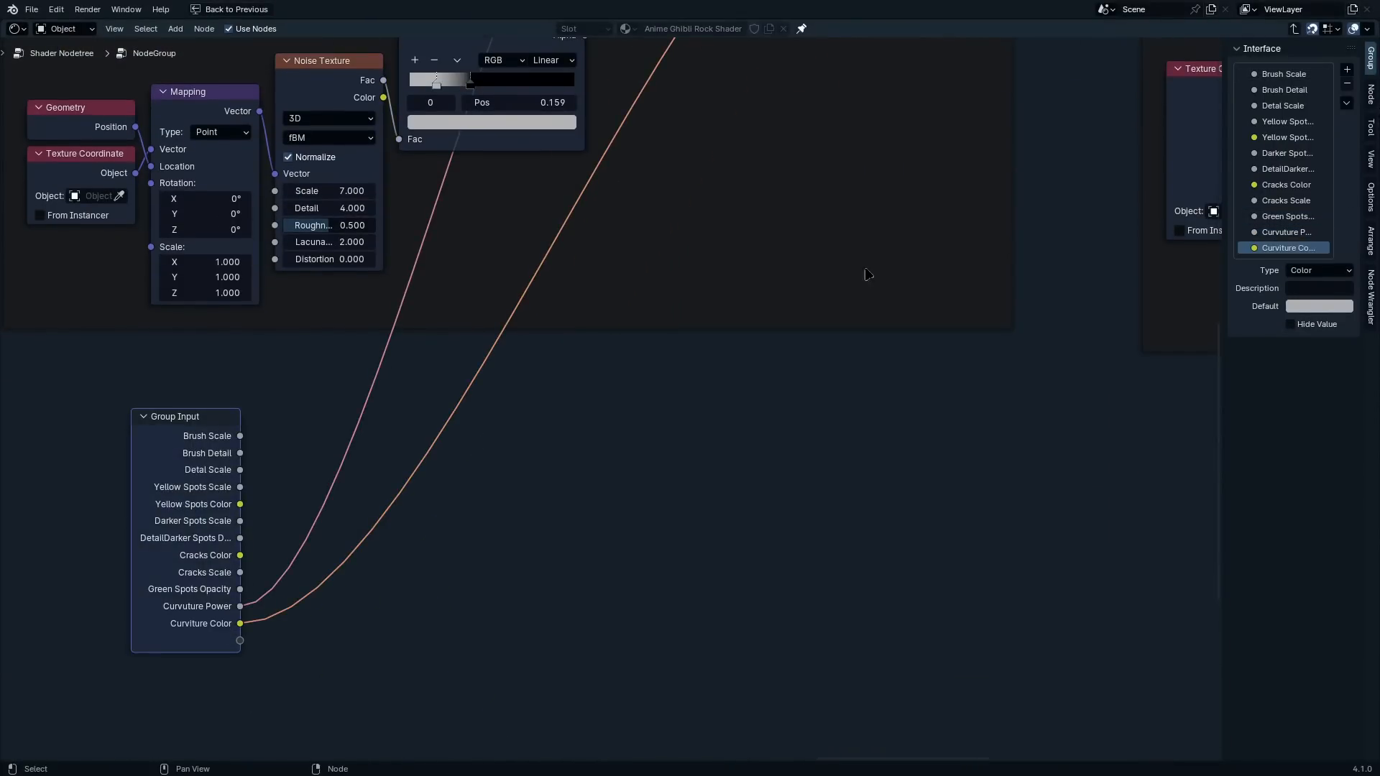
Place a Group Input copy below Moss / Layer 8 and expose the Add node's second value as "Moss Treshhold"
scroll(868, 275, down, 8)
key(shift+d)
click(1060, 437)
scroll(1070, 215, up, 8)
drag(779, 225, 581, 670)
double_click(1293, 264)
text(Mo)
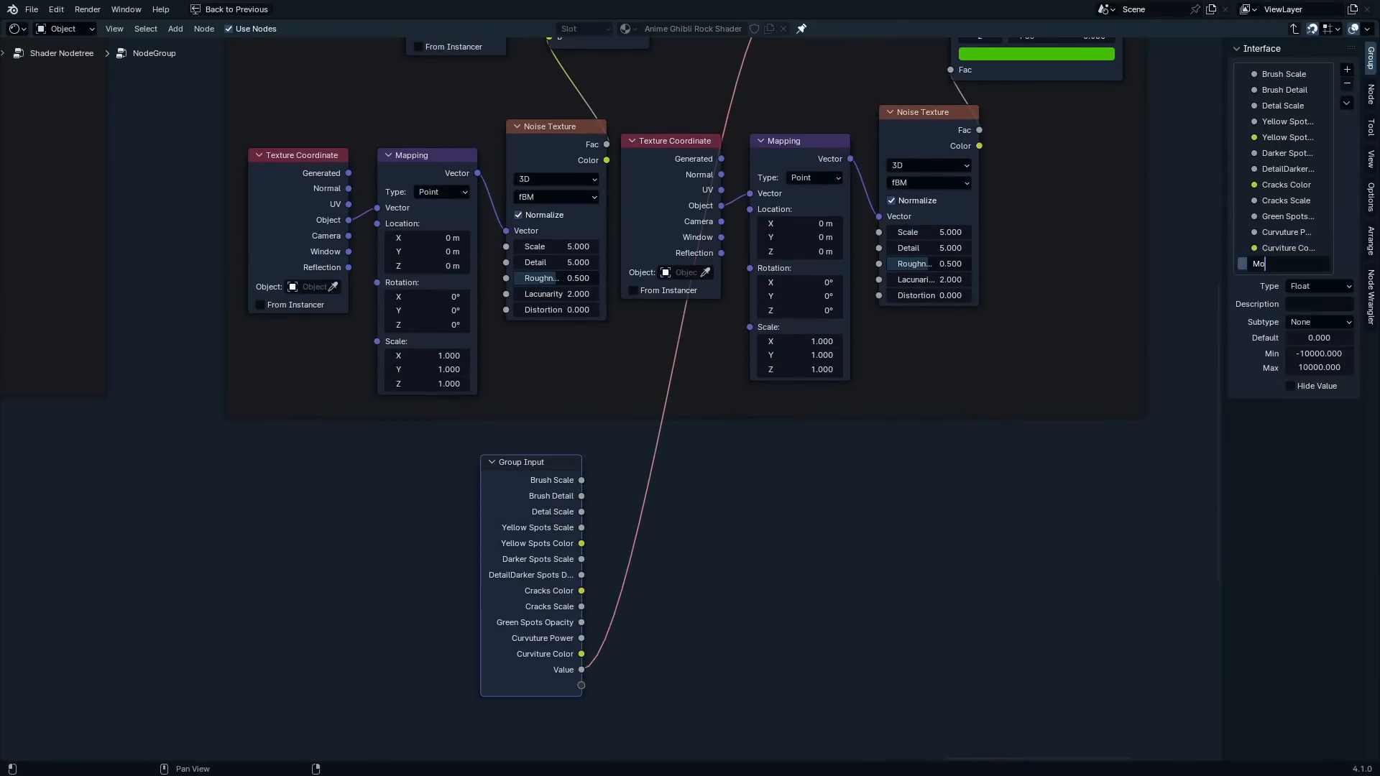
key(Return)
Expose the Detail of the Noise Texture feeding the moss Linear Light node as a group input named "Moss Details"
scroll(857, 352, down, 6)
middle_drag(856, 352, 711, 496)
scroll(666, 319, up, 6)
middle_drag(666, 319, 807, 391)
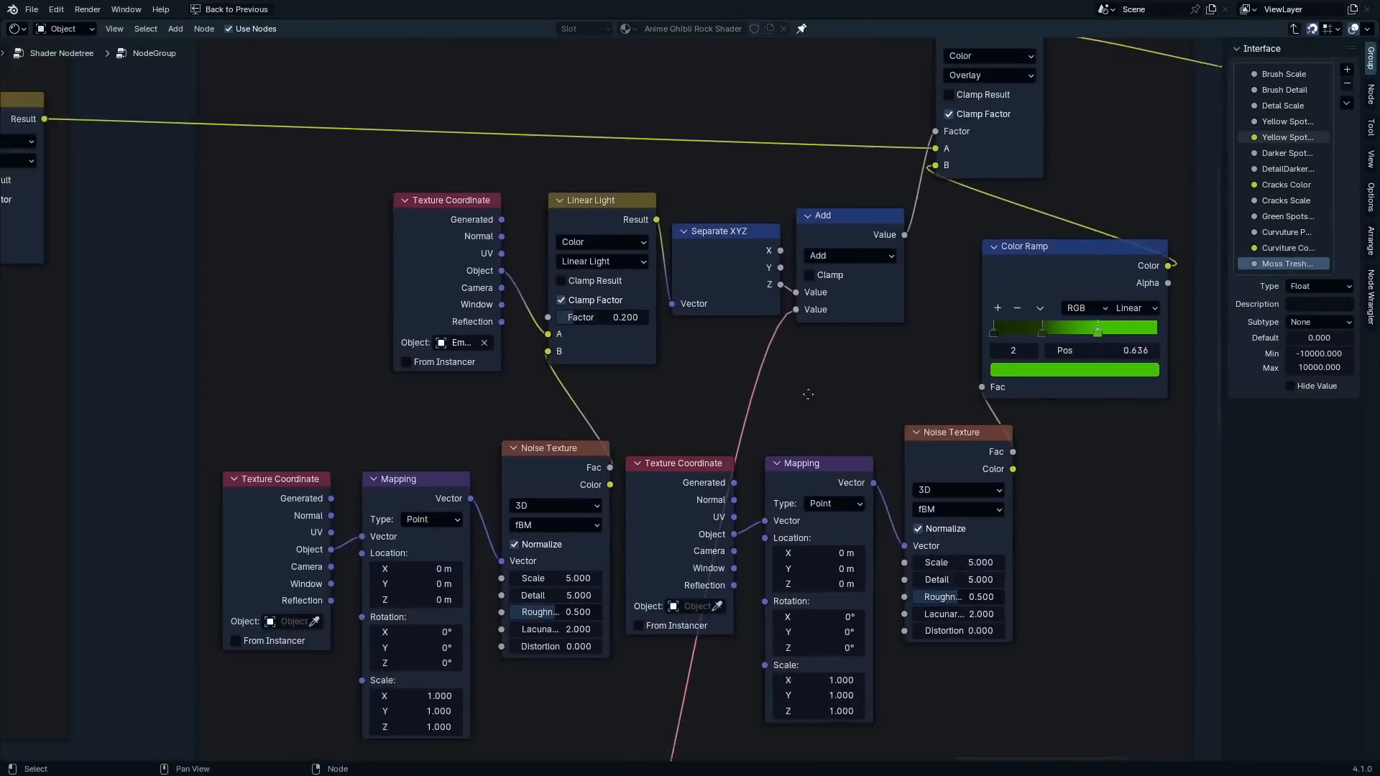
scroll(502, 590, up, 4)
middle_drag(503, 589, 657, 399)
drag(656, 396, 768, 608)
double_click(1293, 280)
text(Moss Details)
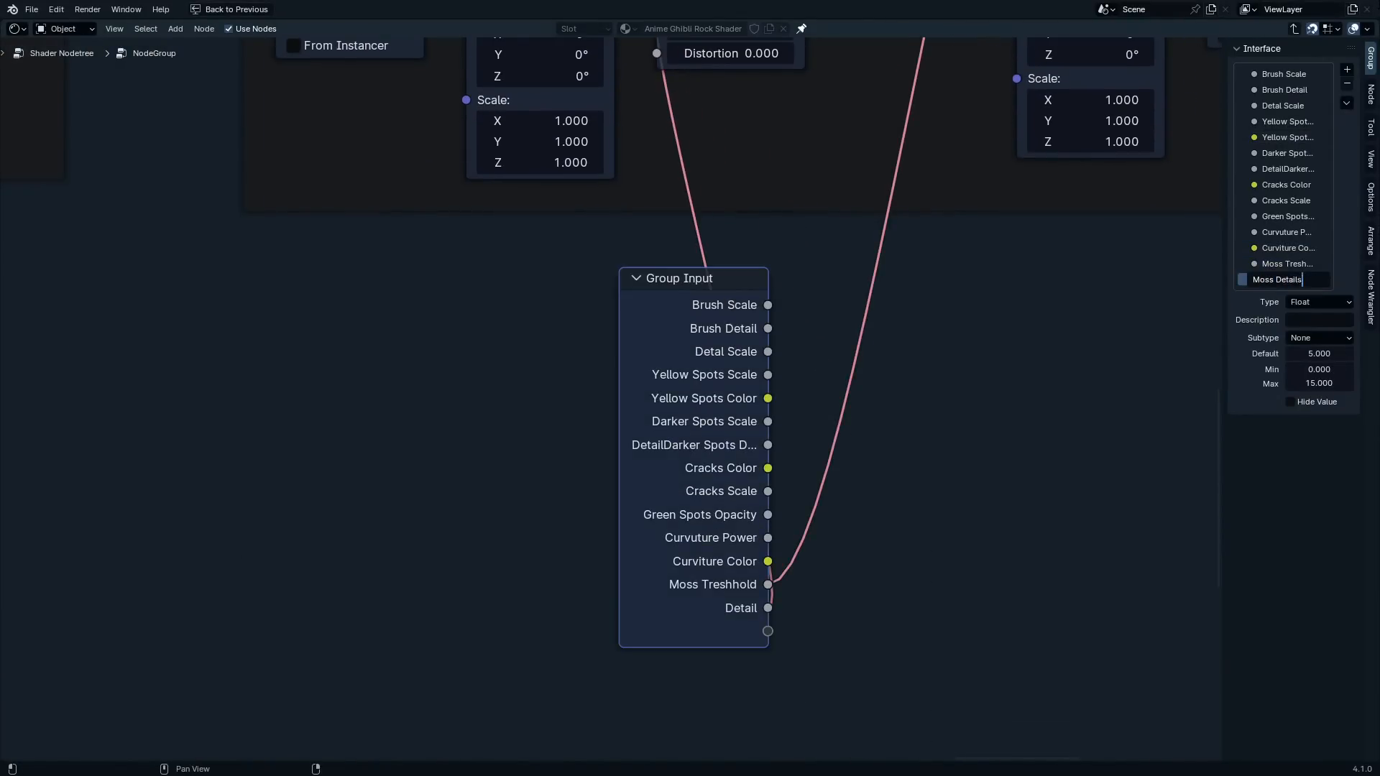
key(Return)
Place a Group Input copy below the final Overlay node and expose that node's B color as "overlay Color"
scroll(857, 352, down, 9)
middle_drag(857, 352, 203, 652)
key(shift+d)
click(745, 470)
drag(589, 318, 643, 651)
double_click(1286, 295)
text(overlay Col)
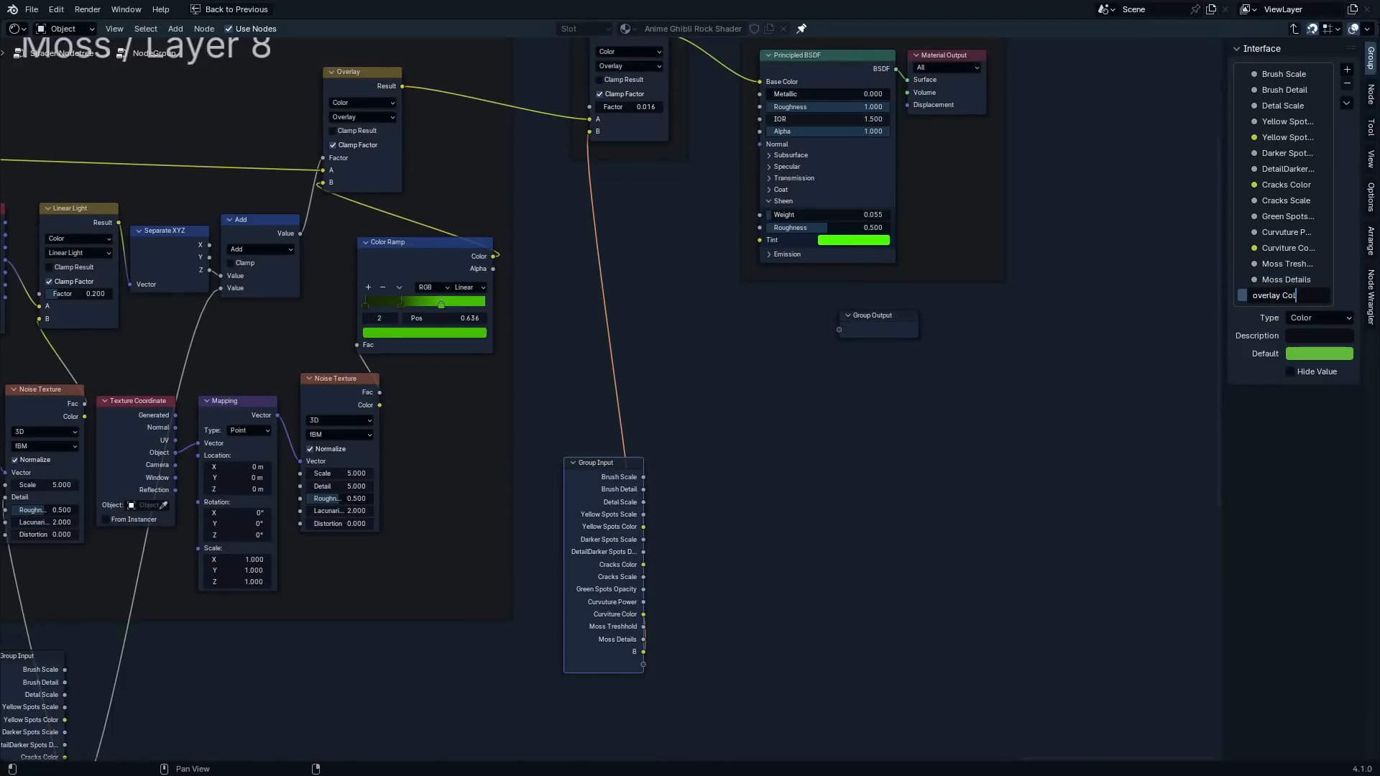
text(or)
key(Return)
Expose the final Overlay node's Factor as a group input named "Overlay Opacity"
drag(589, 107, 643, 654)
double_click(1286, 311)
text(Overlay Opacity)
key(Return)
Expose the Principled BSDF's Sheen Tint, Sheen Weight and Roughness as group inputs
drag(759, 229, 643, 666)
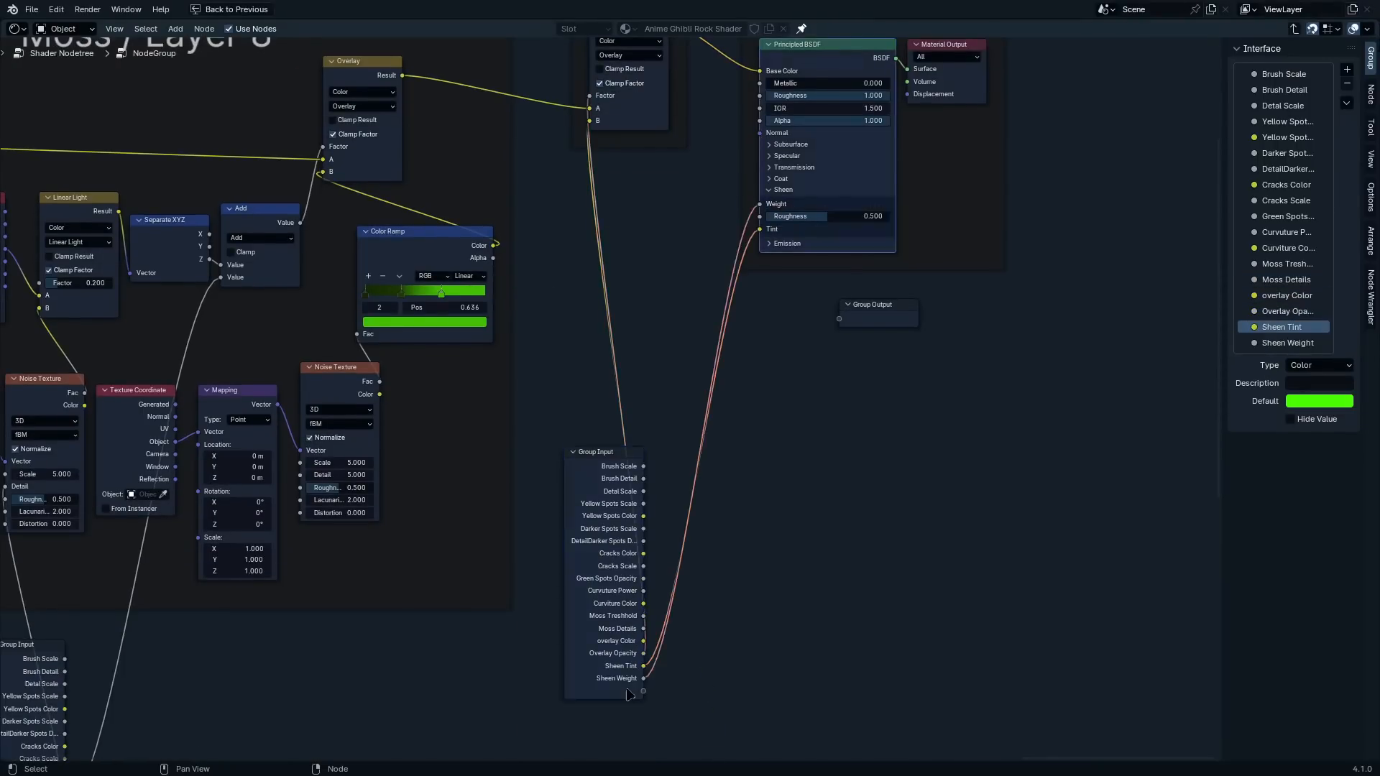
click(630, 695)
middle_drag(953, 215, 979, 367)
scroll(979, 366, up, 4)
drag(726, 236, 571, 747)
scroll(518, 431, down, 14)
middle_drag(388, 331, 940, 357)
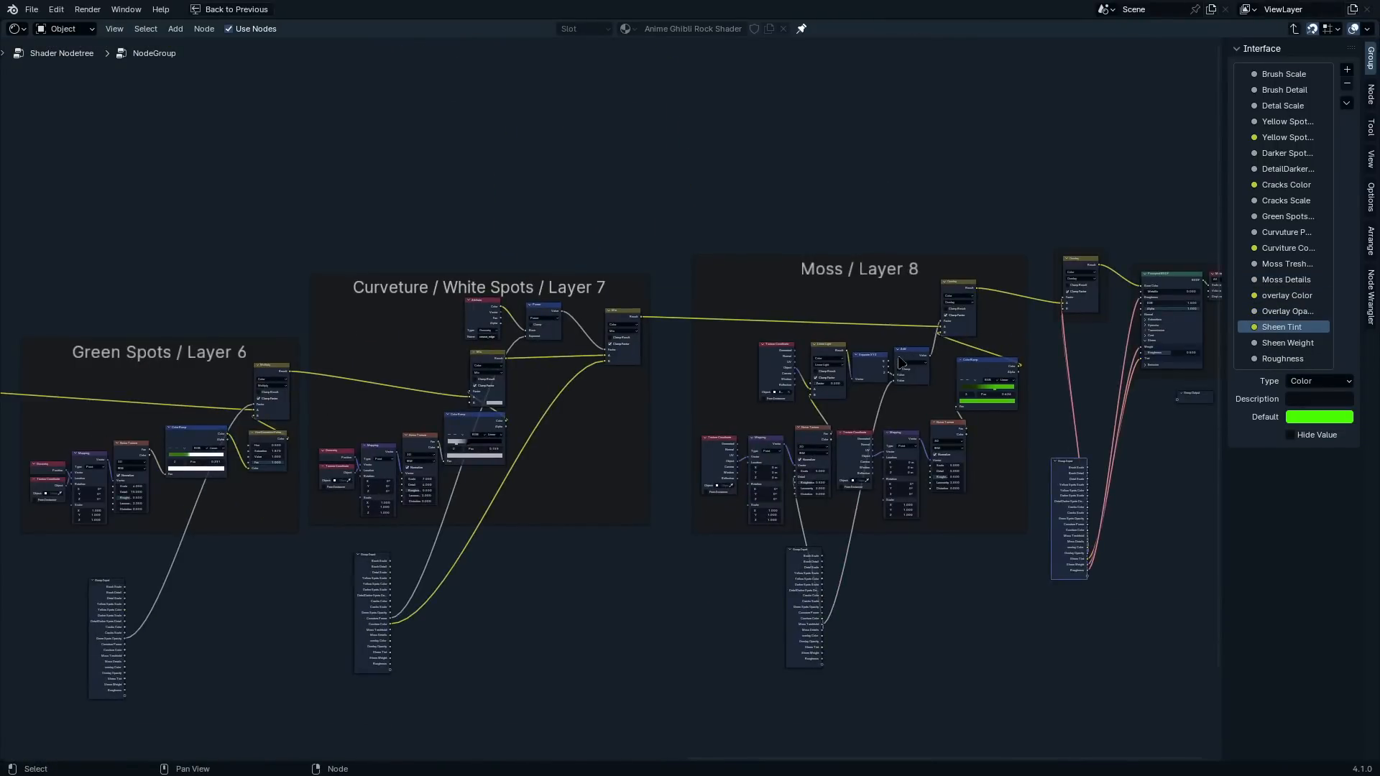
Leave the group and rename the node group as "Ghibli Material"
key(Tab)
scroll(762, 535, up, 7)
middle_drag(731, 627, 585, 331)
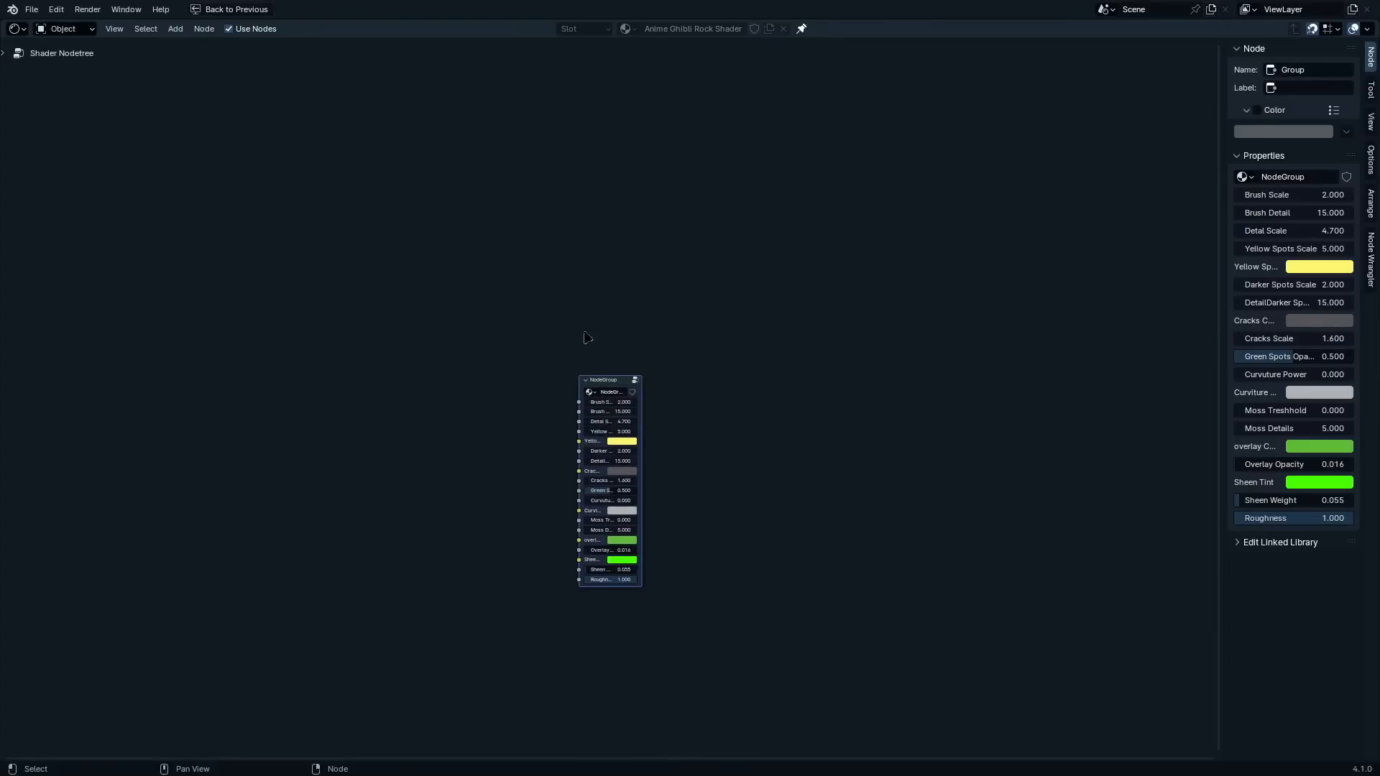
scroll(595, 277, up, 8)
drag(601, 373, 636, 264)
scroll(674, 270, up, 2)
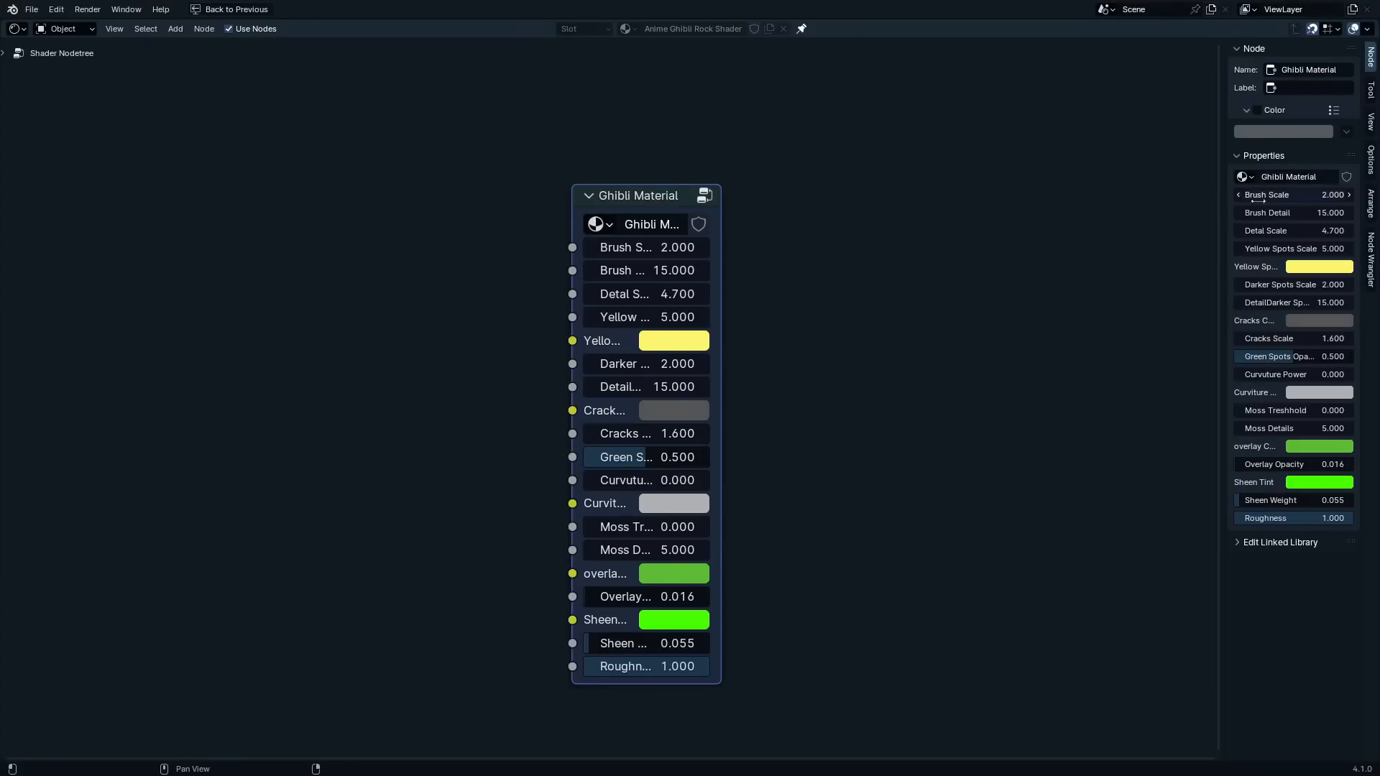
Widen the Ghibli Material node so its input names are readable and restore the split layout with the 3D viewport
drag(718, 231, 908, 232)
drag(812, 200, 829, 163)
ctrl+middle_drag(611, 175, 586, 226)
ctrl+middle_drag(553, 305, 602, 233)
key(ctrl+space)
middle_drag(767, 172, 794, 212)
middle_drag(808, 199, 754, 191)
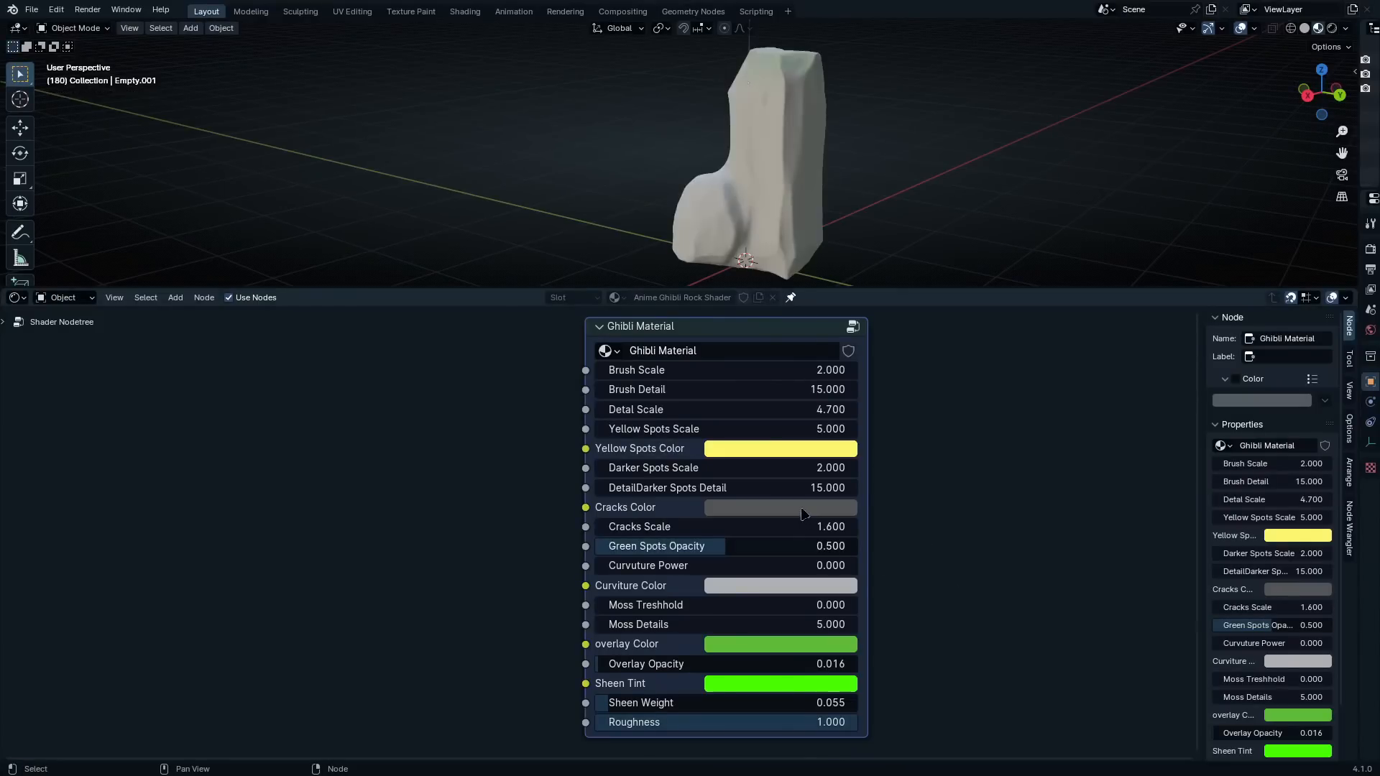
Open the Ghibli Material group and examine the node wiring from the Base Layer through to the Curveture layer
key(Tab)
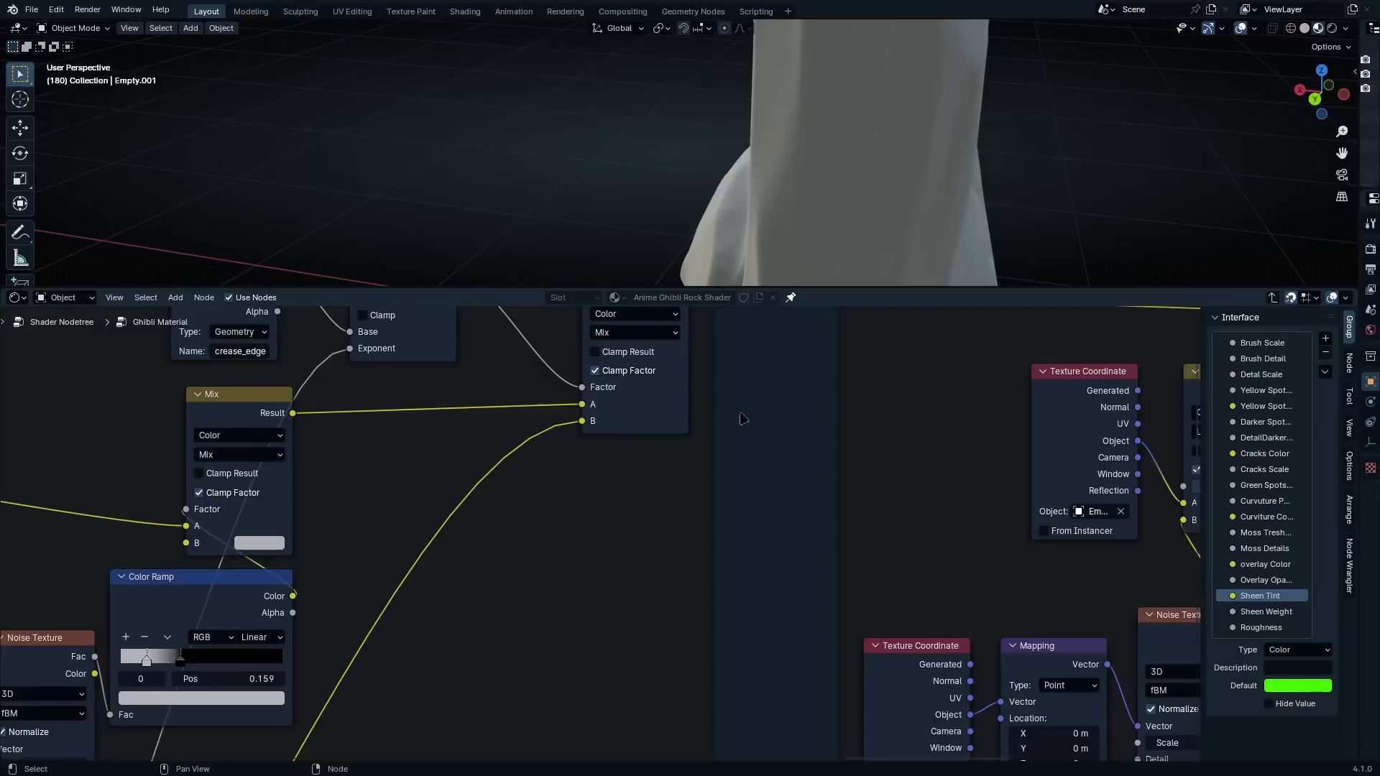
ctrl+middle_drag(740, 418, 1056, 406)
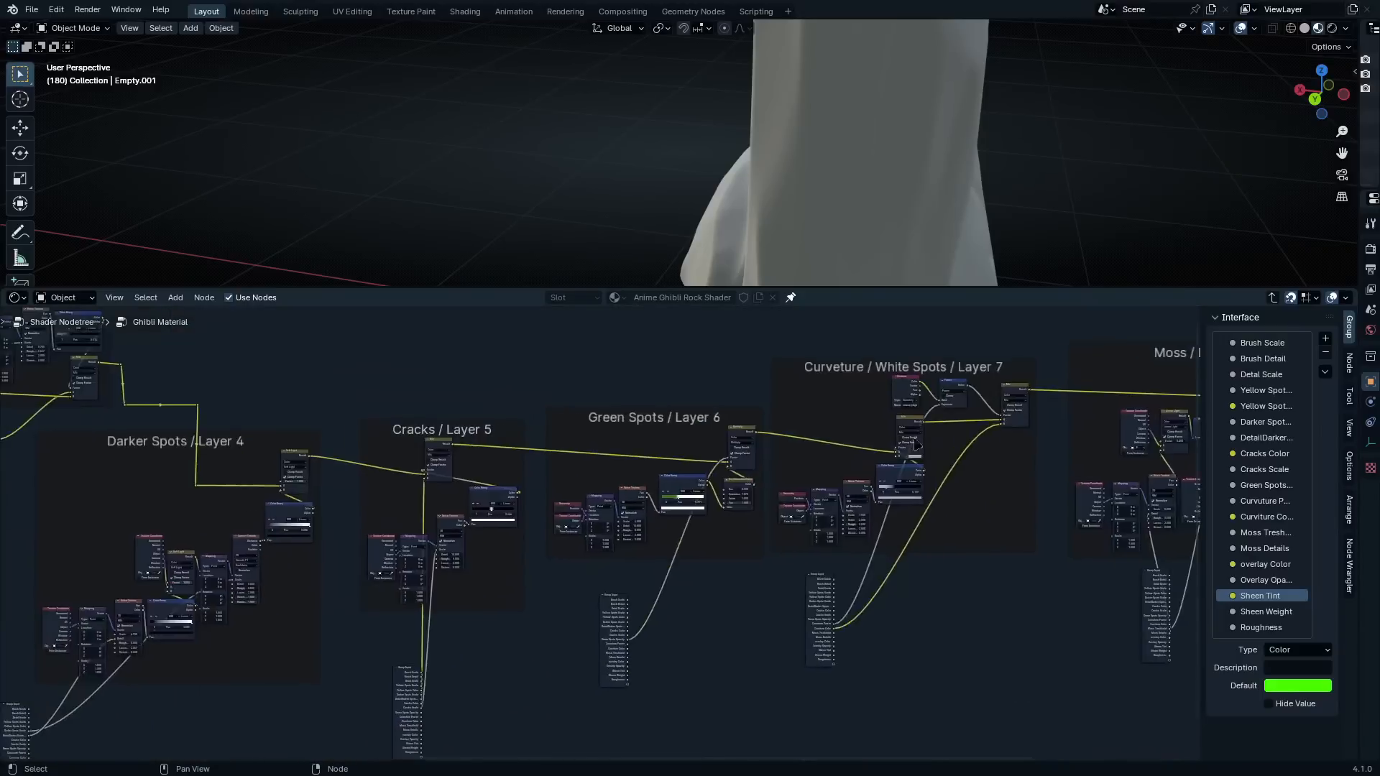
scroll(503, 431, up, 4)
middle_drag(189, 423, 595, 465)
scroll(594, 465, down, 4)
middle_drag(33, 491, 917, 442)
scroll(758, 469, up, 5)
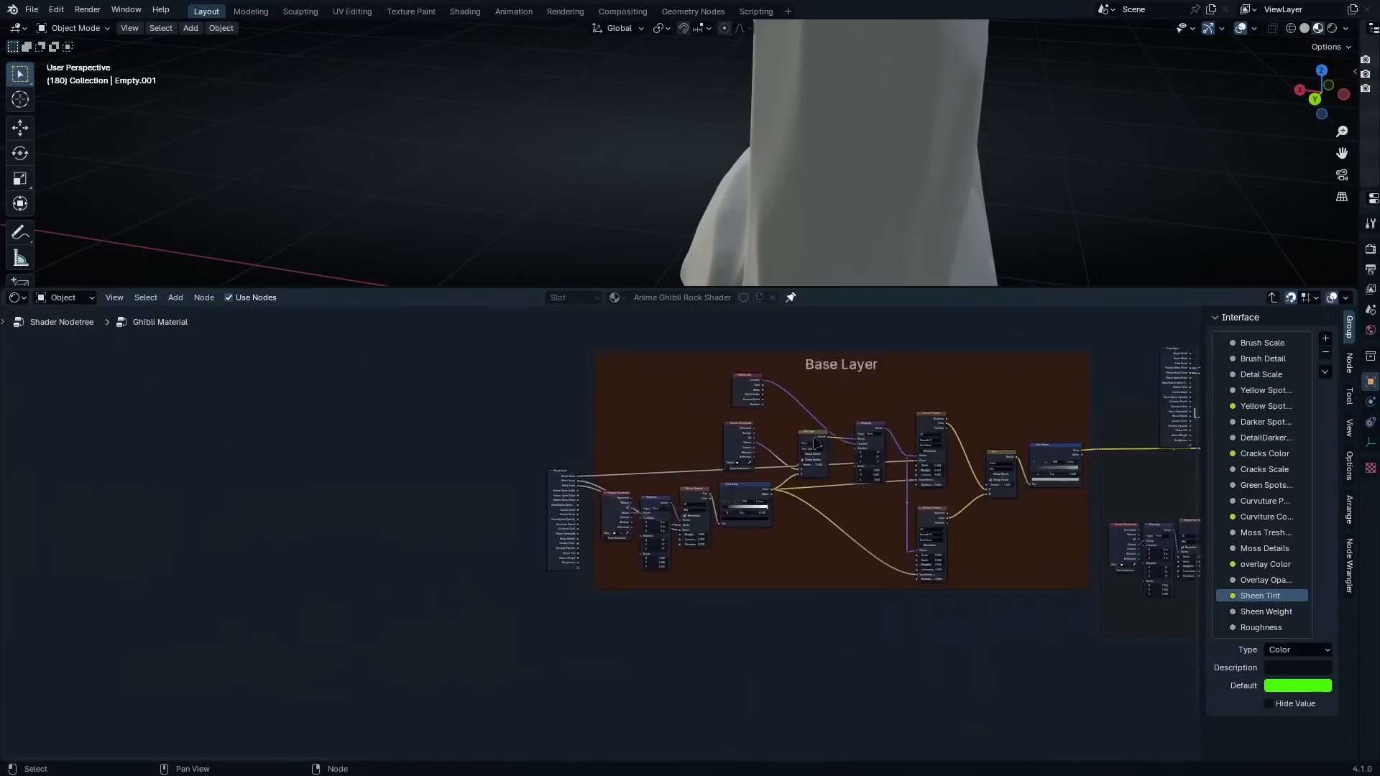
middle_drag(970, 396, 194, 562)
scroll(801, 449, up, 5)
scroll(802, 451, down, 7)
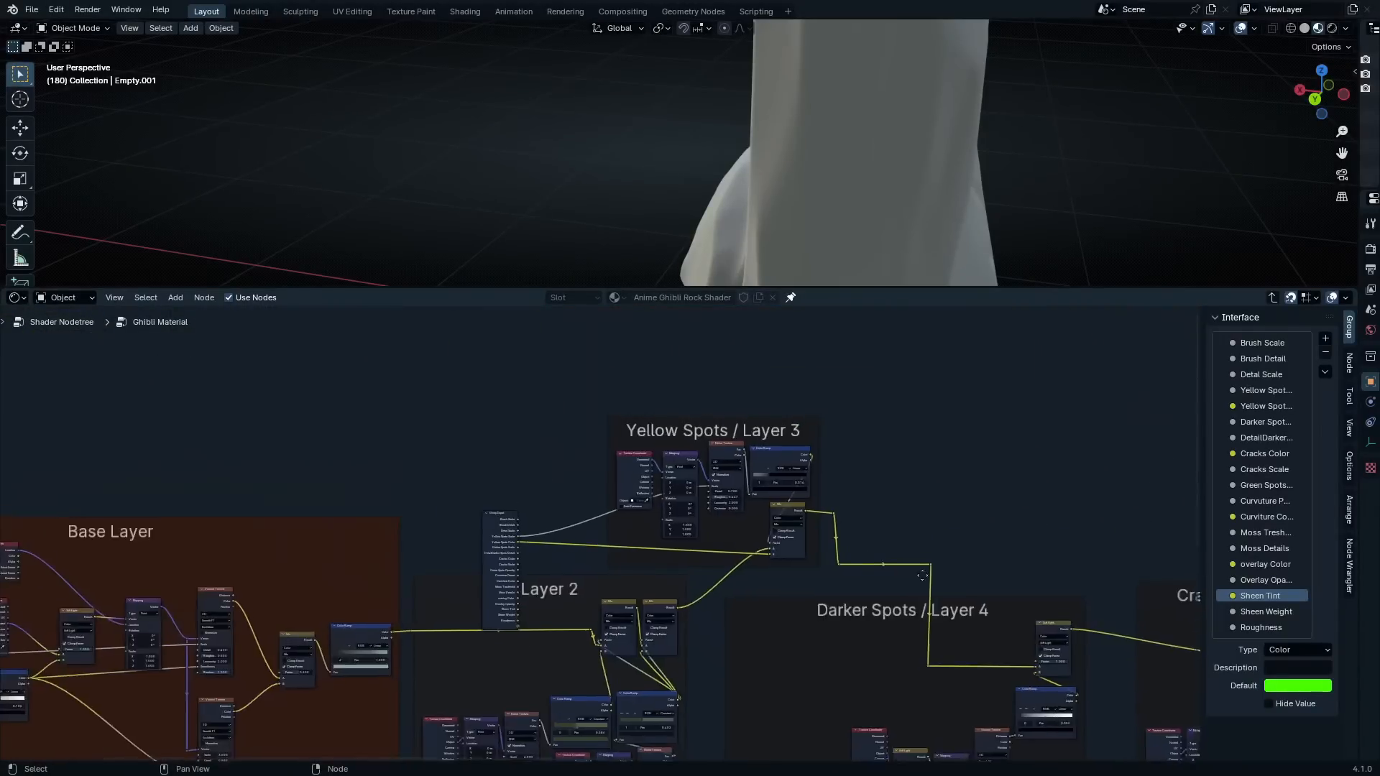
middle_drag(1006, 632, 574, 517)
scroll(948, 546, up, 2)
middle_drag(572, 617, 7, 636)
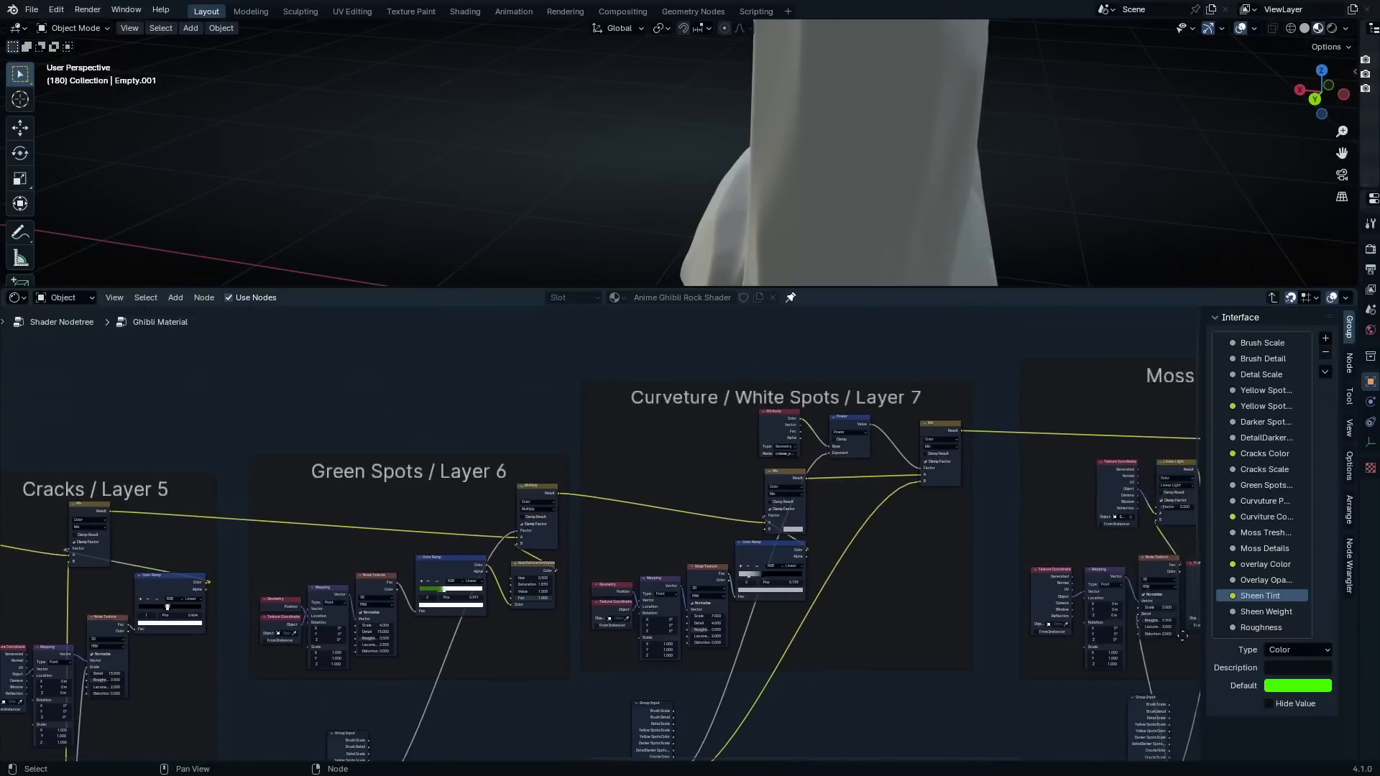
Mute the Power node in the Curveture / White Spots layer and check its effect on the rock's edges
scroll(871, 458, up, 9)
middle_drag(819, 415, 820, 476)
scroll(819, 476, up, 3)
click(806, 393)
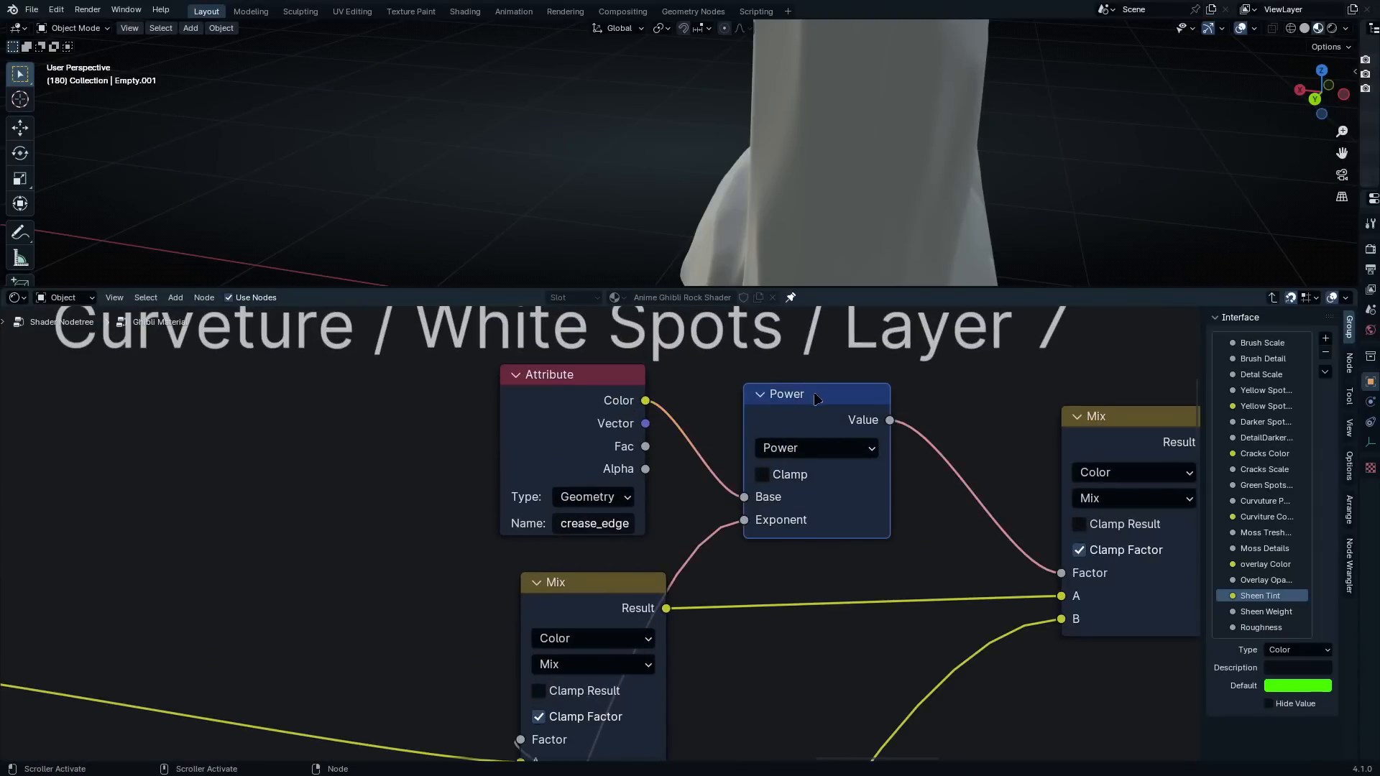
key(m)
scroll(793, 234, down, 3)
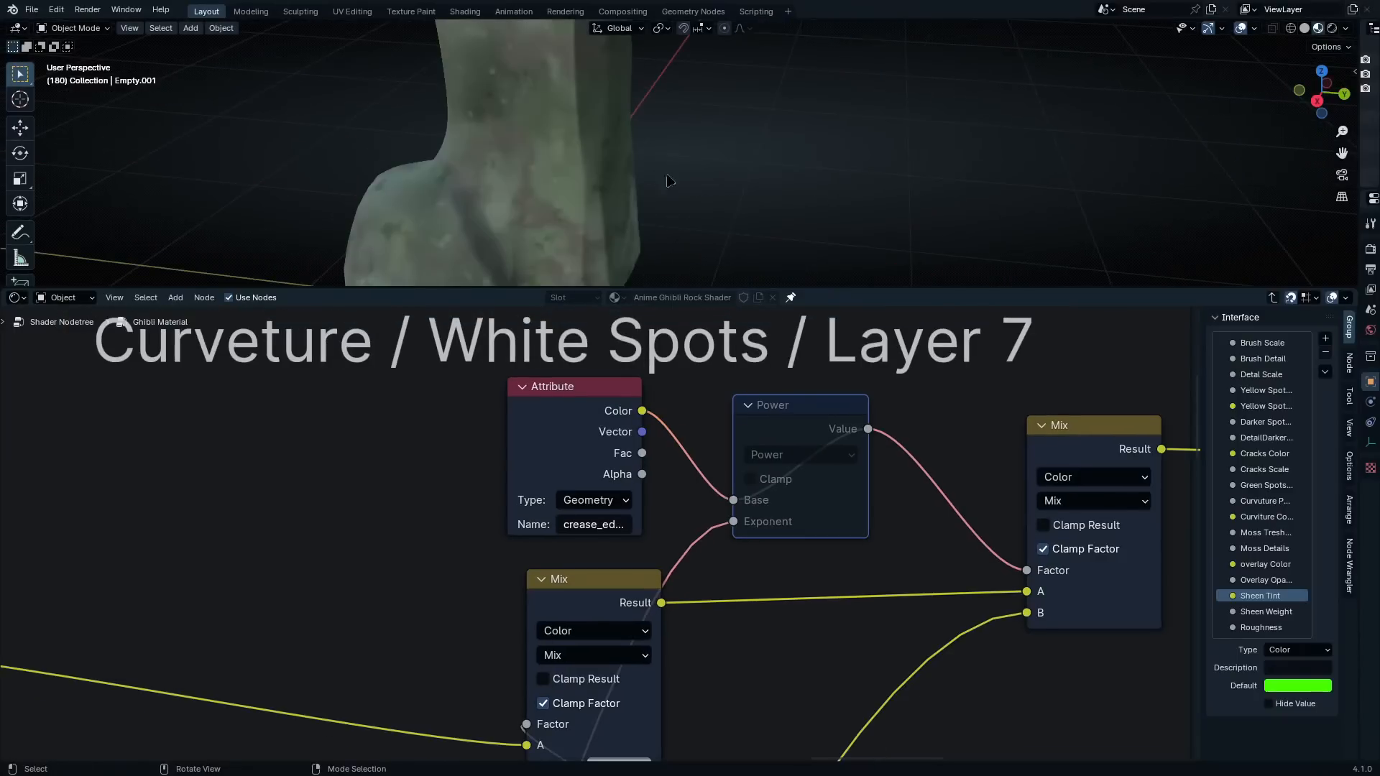
middle_drag(671, 175, 633, 173)
scroll(719, 571, down, 1)
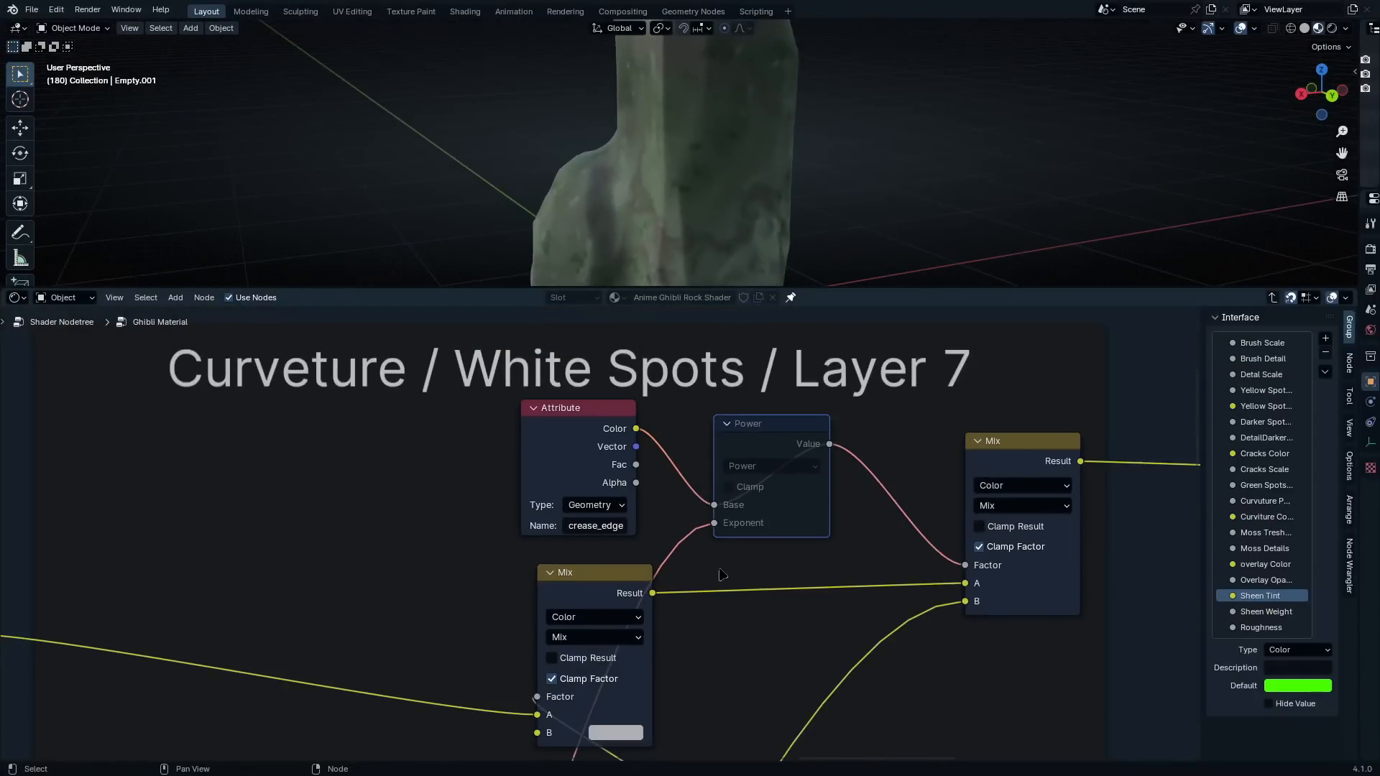
Leave the Ghibli Material group and examine the painted rock from several sides in a maximized 3D viewport
key(Tab)
scroll(721, 579, down, 2)
scroll(722, 585, up, 4)
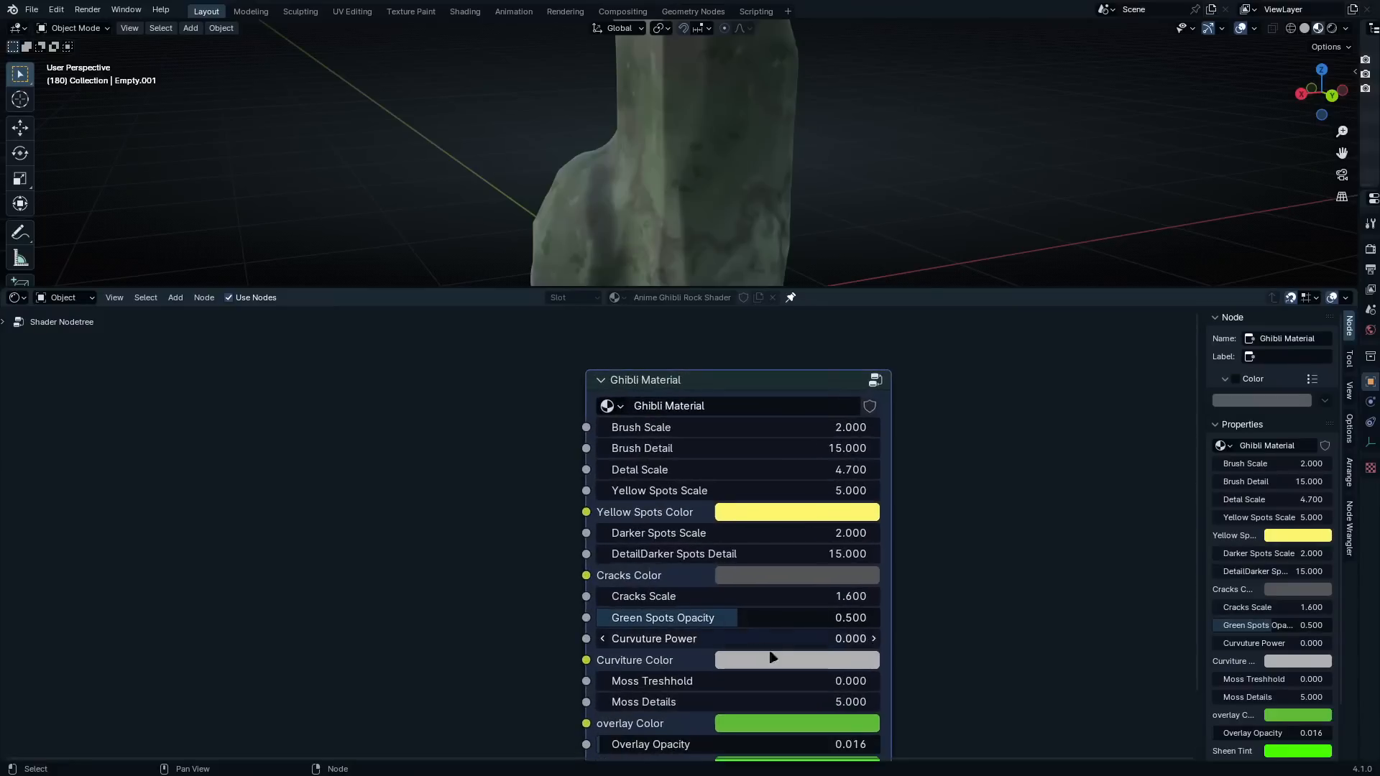
middle_drag(748, 623, 637, 469)
middle_drag(655, 522, 647, 669)
scroll(674, 192, down, 3)
middle_drag(675, 192, 830, 208)
scroll(700, 184, up, 3)
key(ctrl+space)
middle_drag(679, 368, 597, 345)
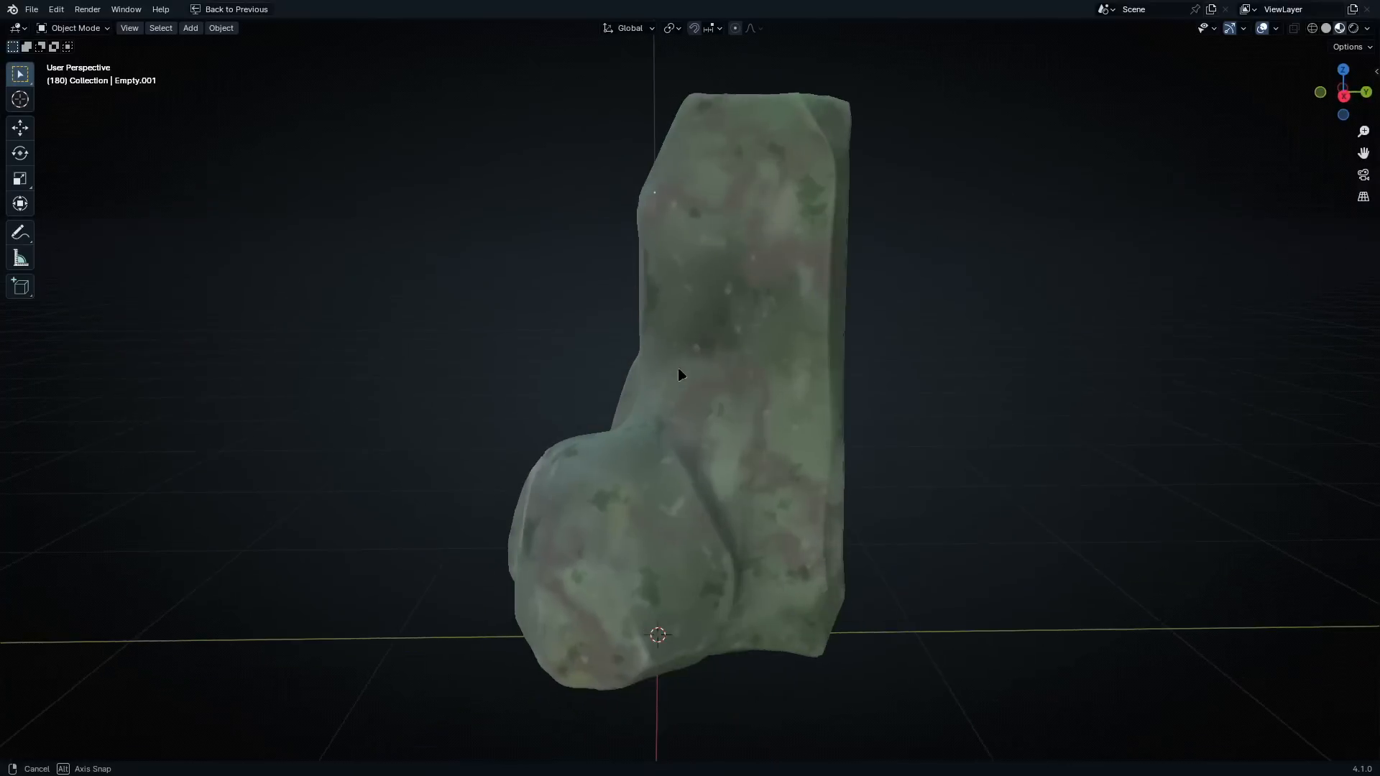
scroll(681, 374, down, 3)
middle_drag(708, 378, 769, 388)
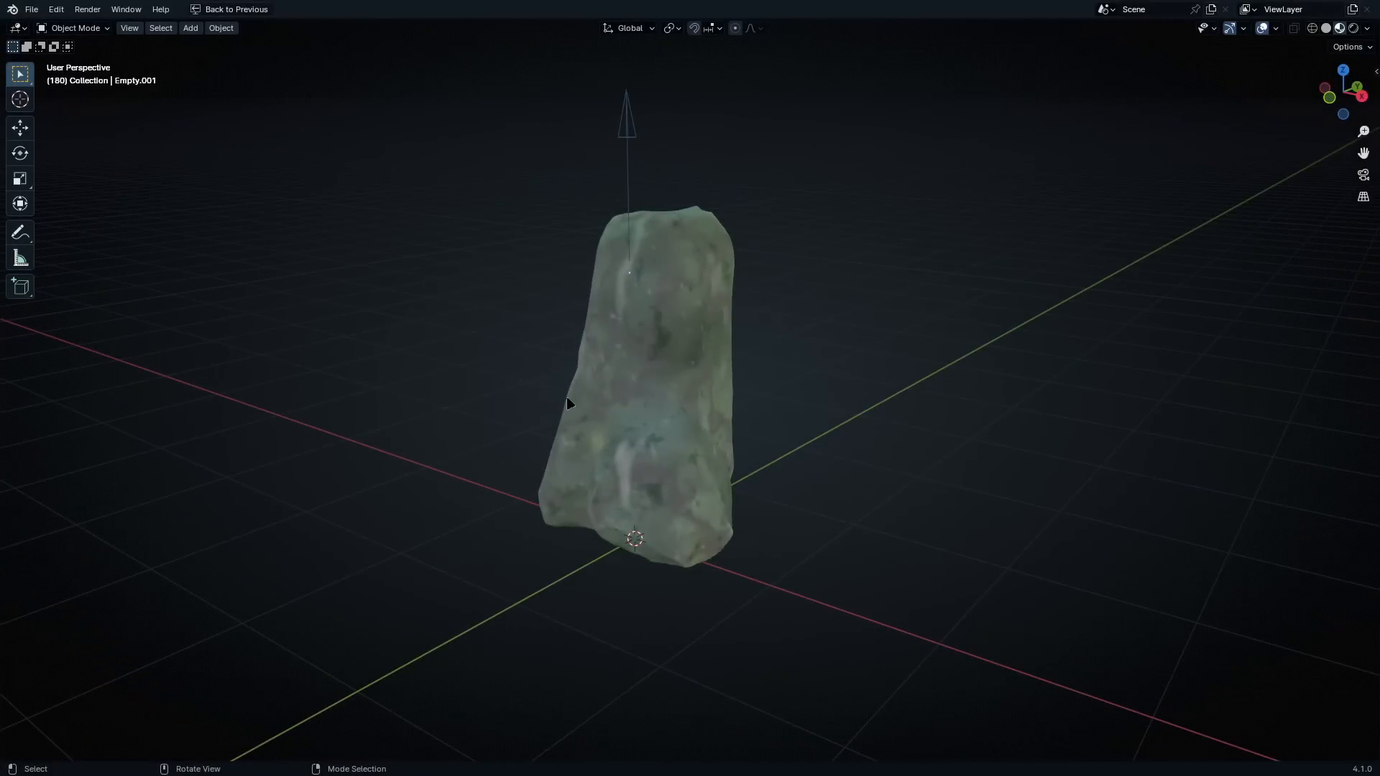
Switch the viewport to Rendered shading, paste the copied area and sun lights, and restore the multi-editor layout
key(z)
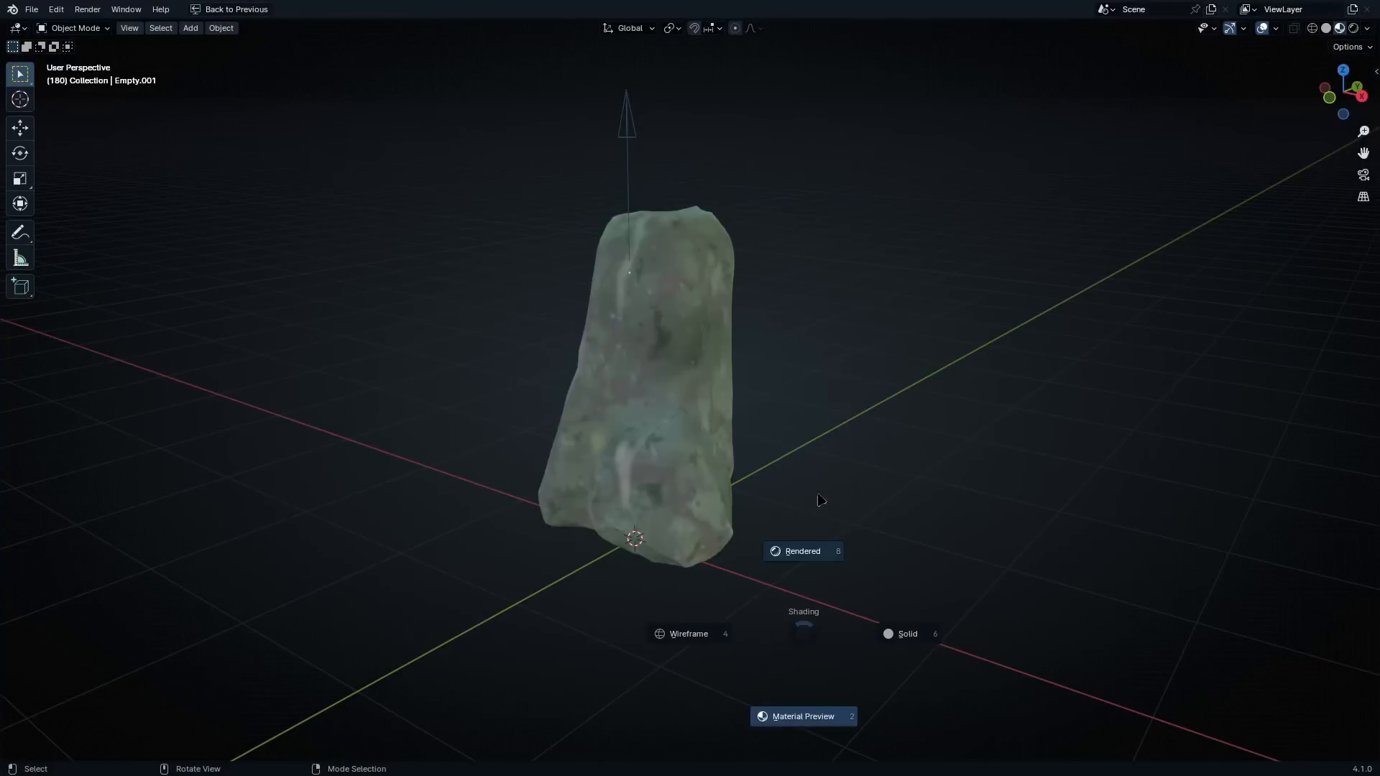
click(816, 446)
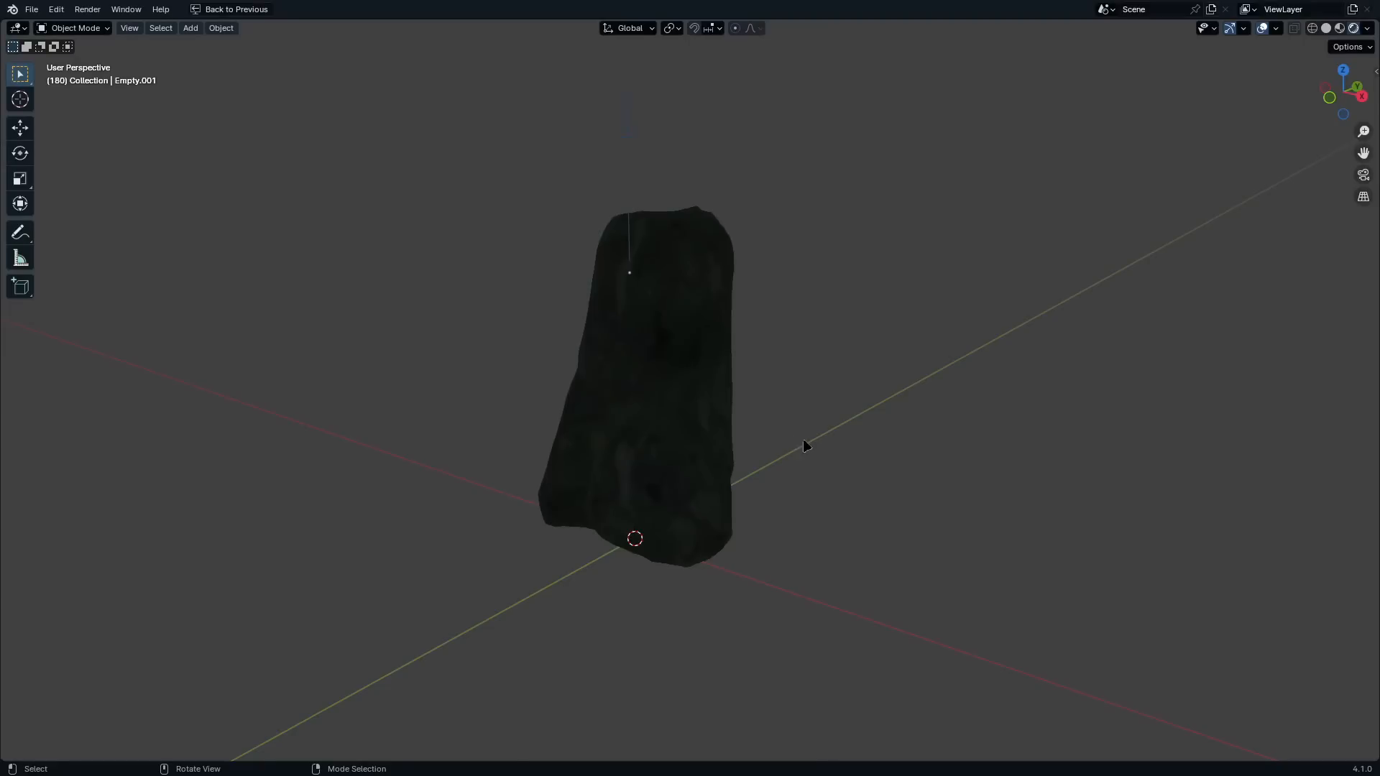
middle_drag(803, 441, 801, 440)
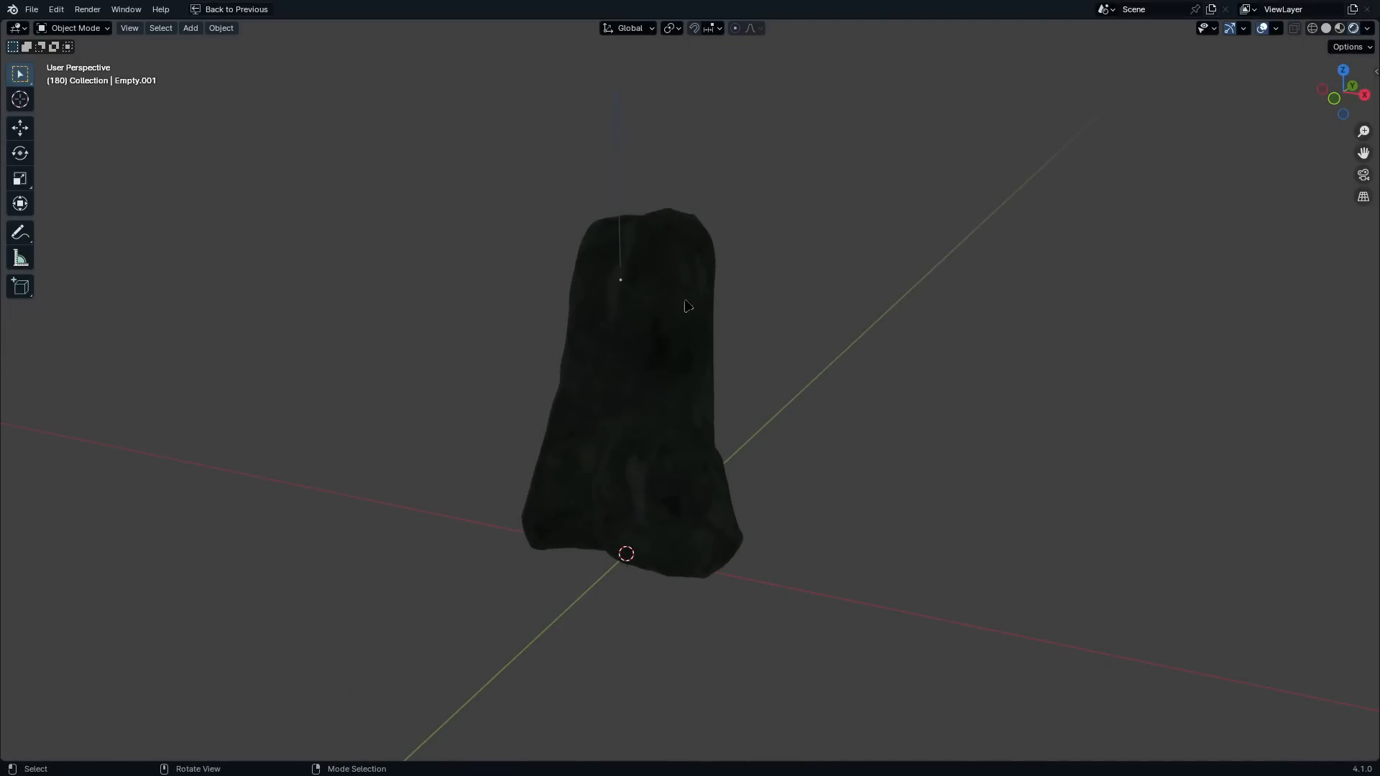
key(ctrl+v)
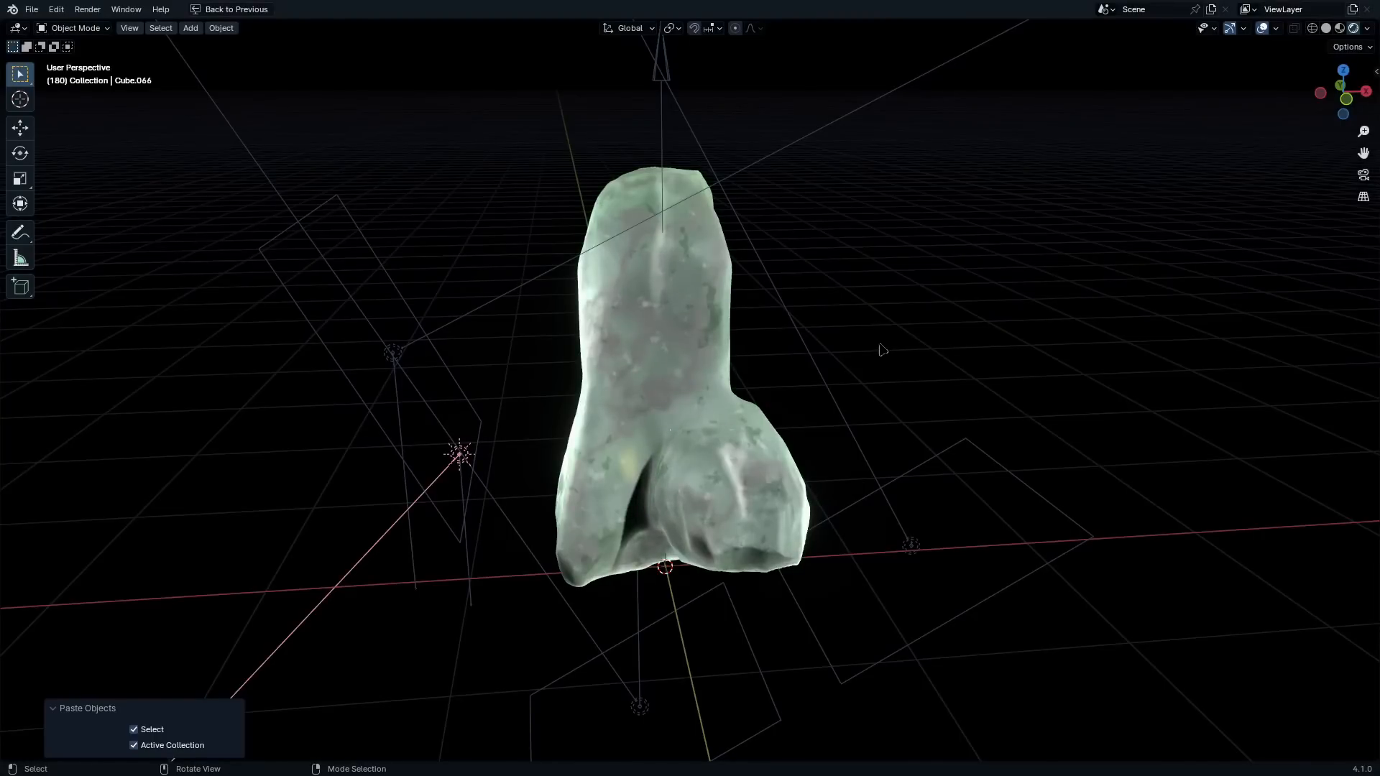
middle_drag(882, 348, 1058, 447)
key(ctrl+space)
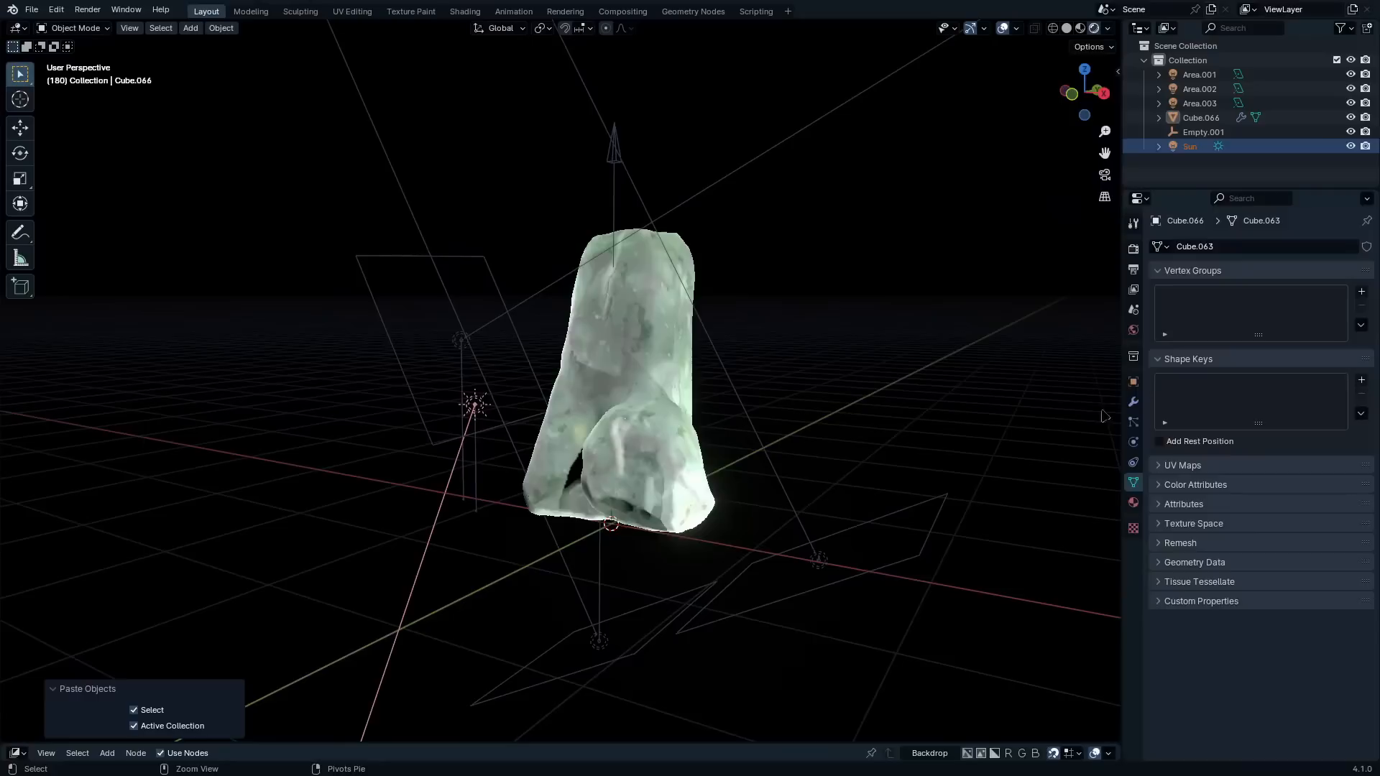
Disable Bloom in the EEVEE render settings and enable the compositor in the 3D viewport
click(1133, 251)
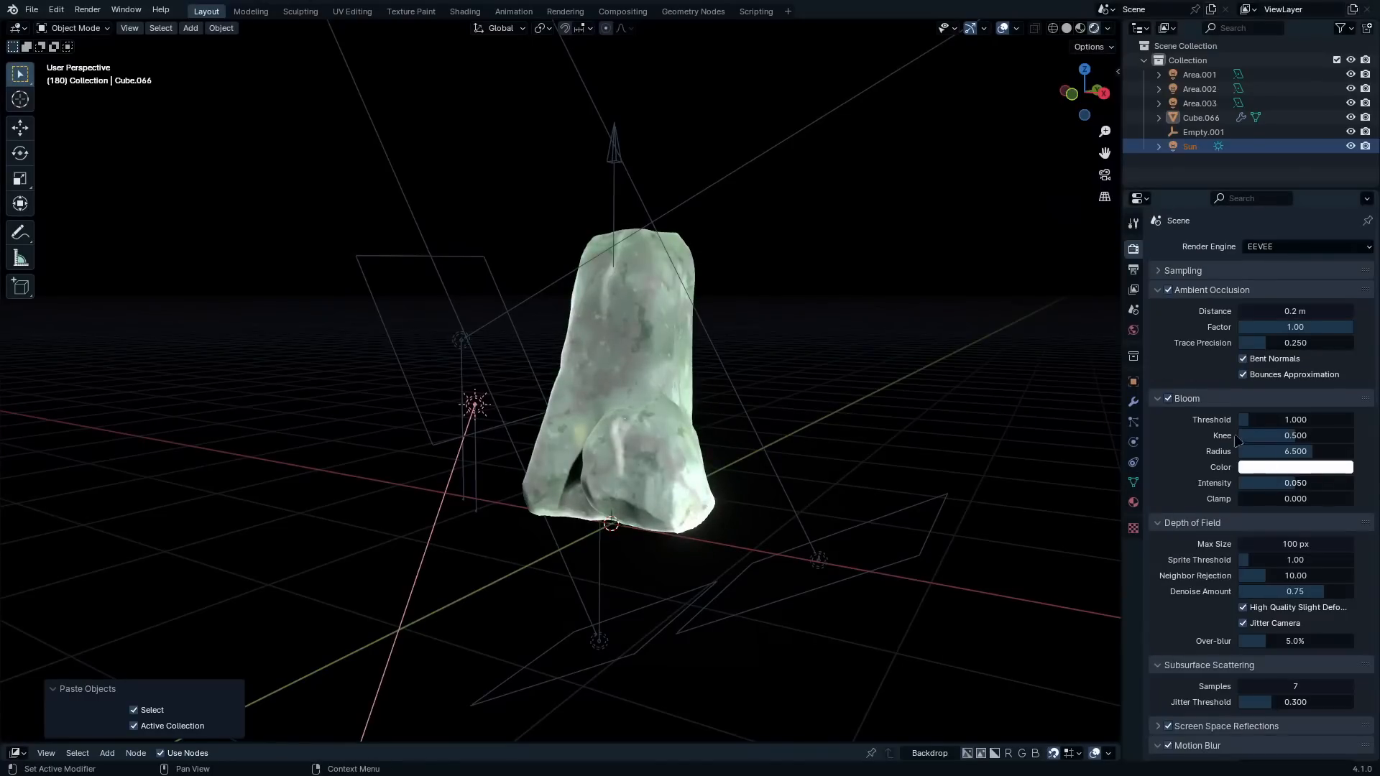
click(1167, 399)
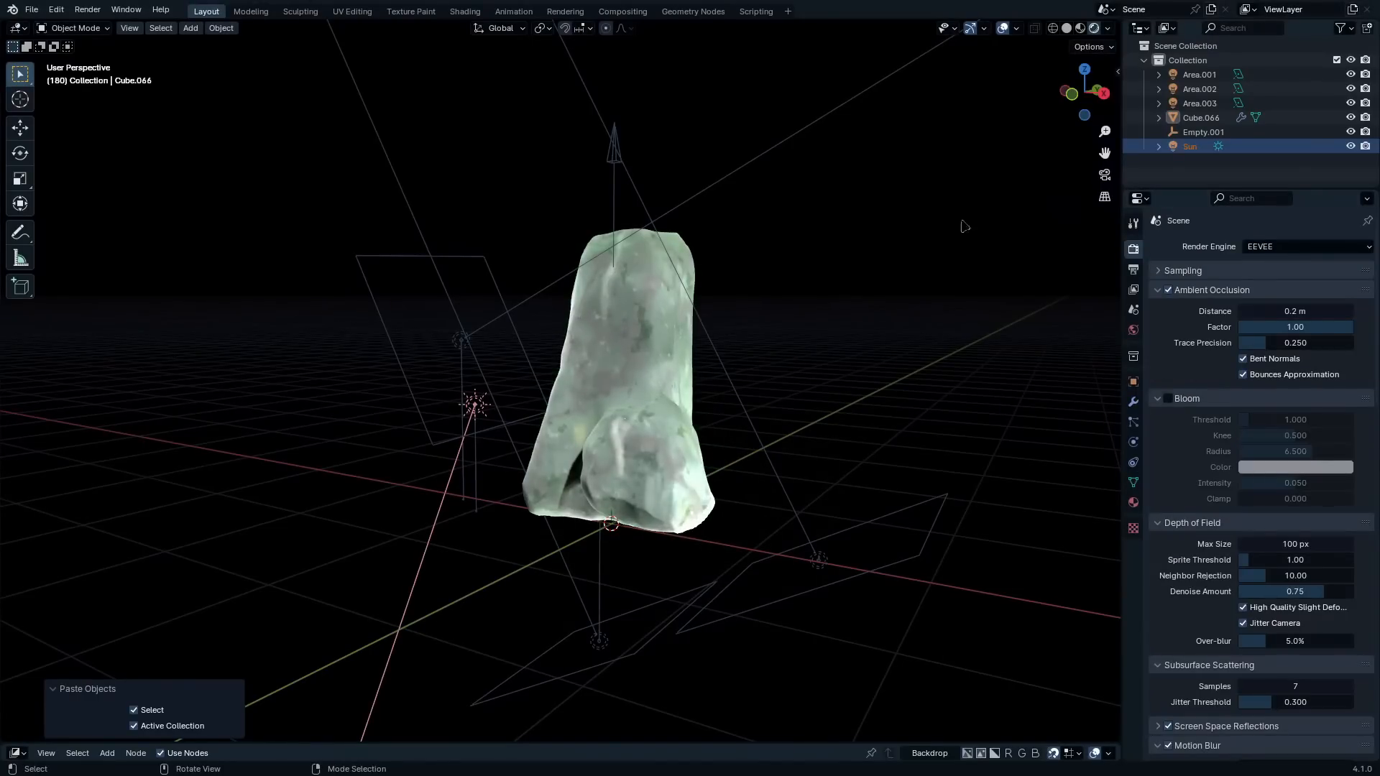
click(1109, 29)
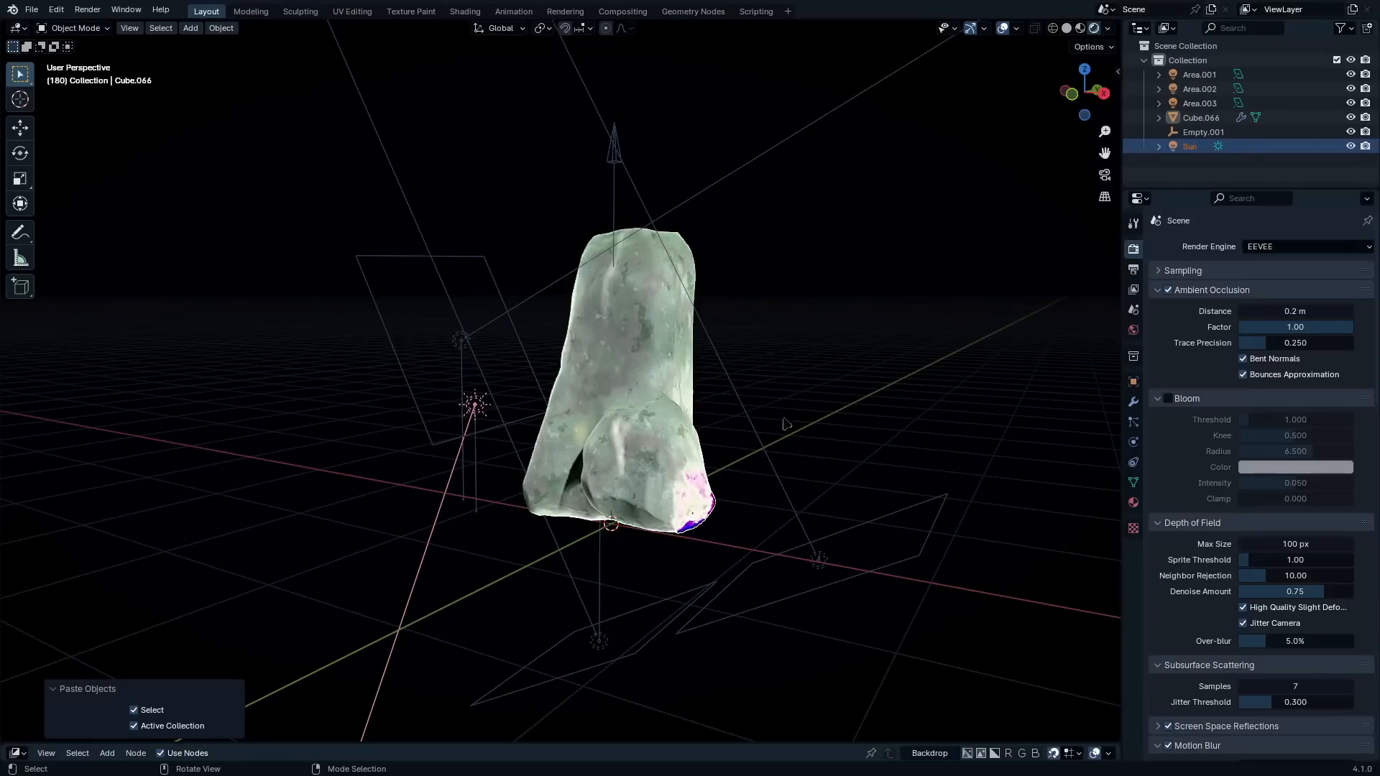
key(ctrl+space)
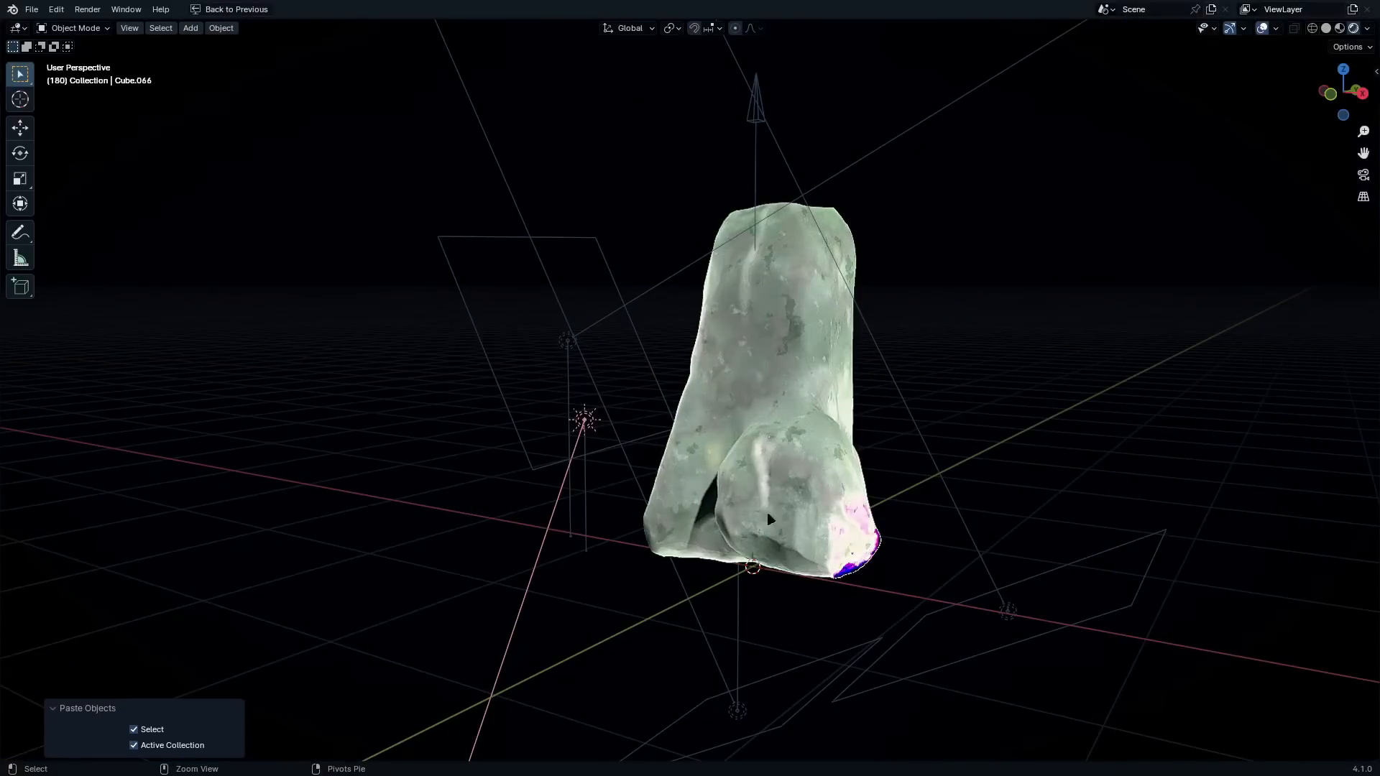
key(ctrl+space)
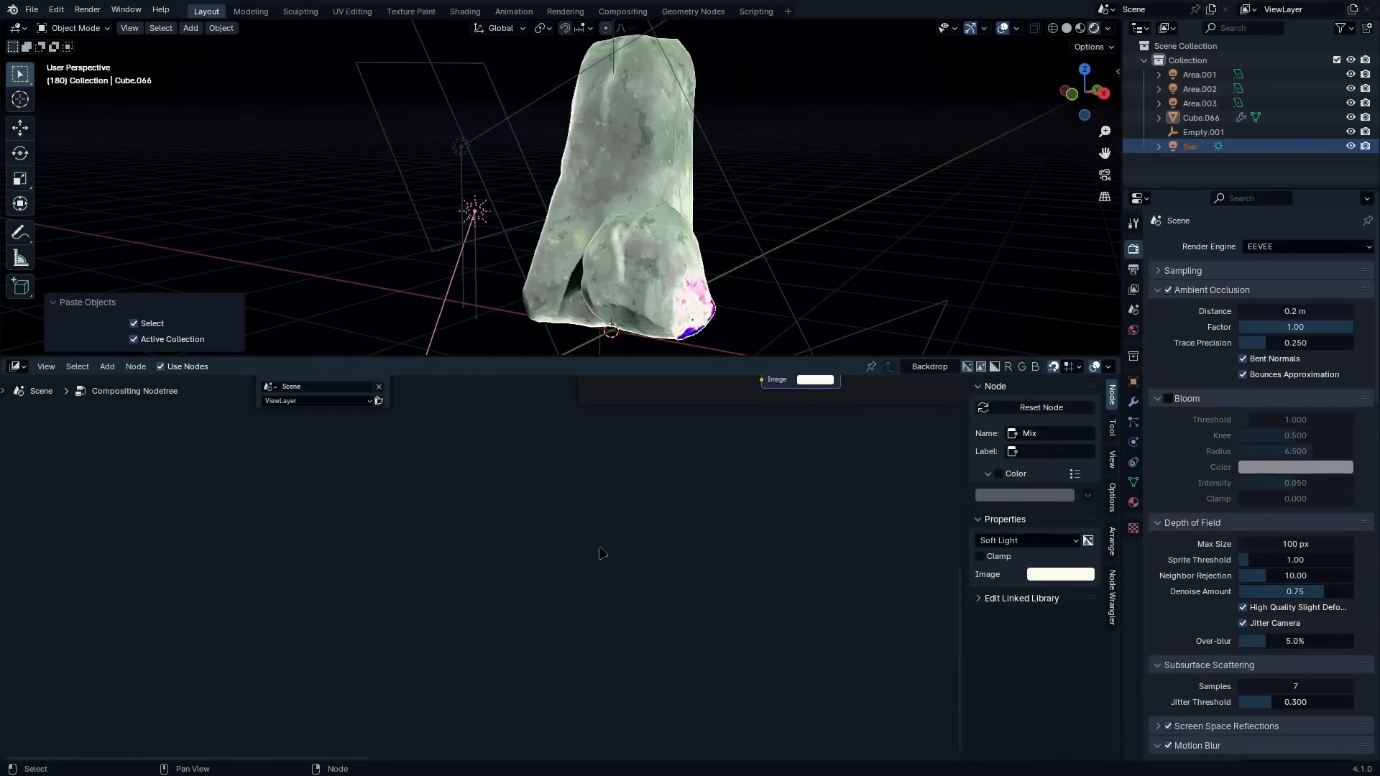
Mute the Ghosts and Fog Glow Glare nodes in the Coloring / Blooming frame of the compositor
scroll(604, 510, down, 2)
middle_drag(620, 458, 607, 596)
scroll(590, 523, up, 8)
middle_drag(912, 424, 697, 514)
scroll(700, 514, down, 1)
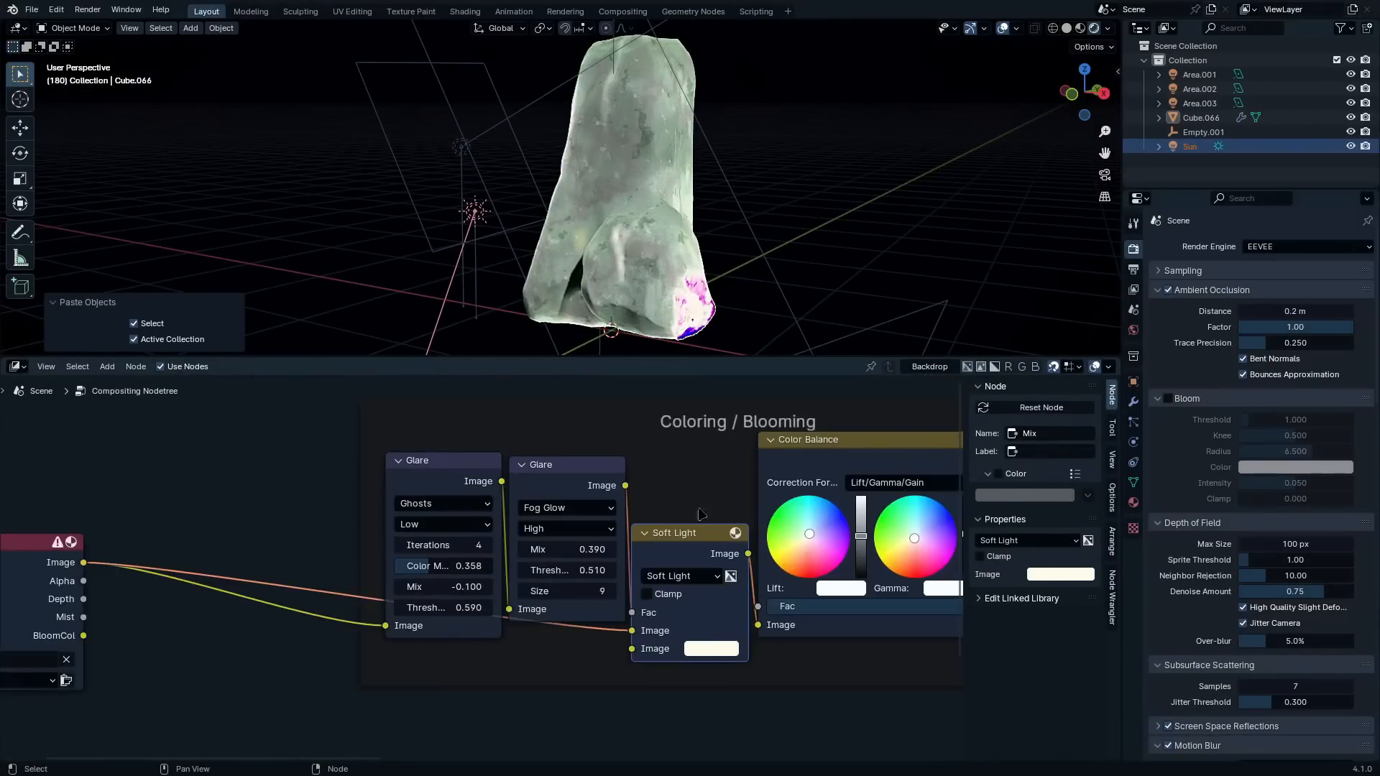
drag(696, 467, 407, 644)
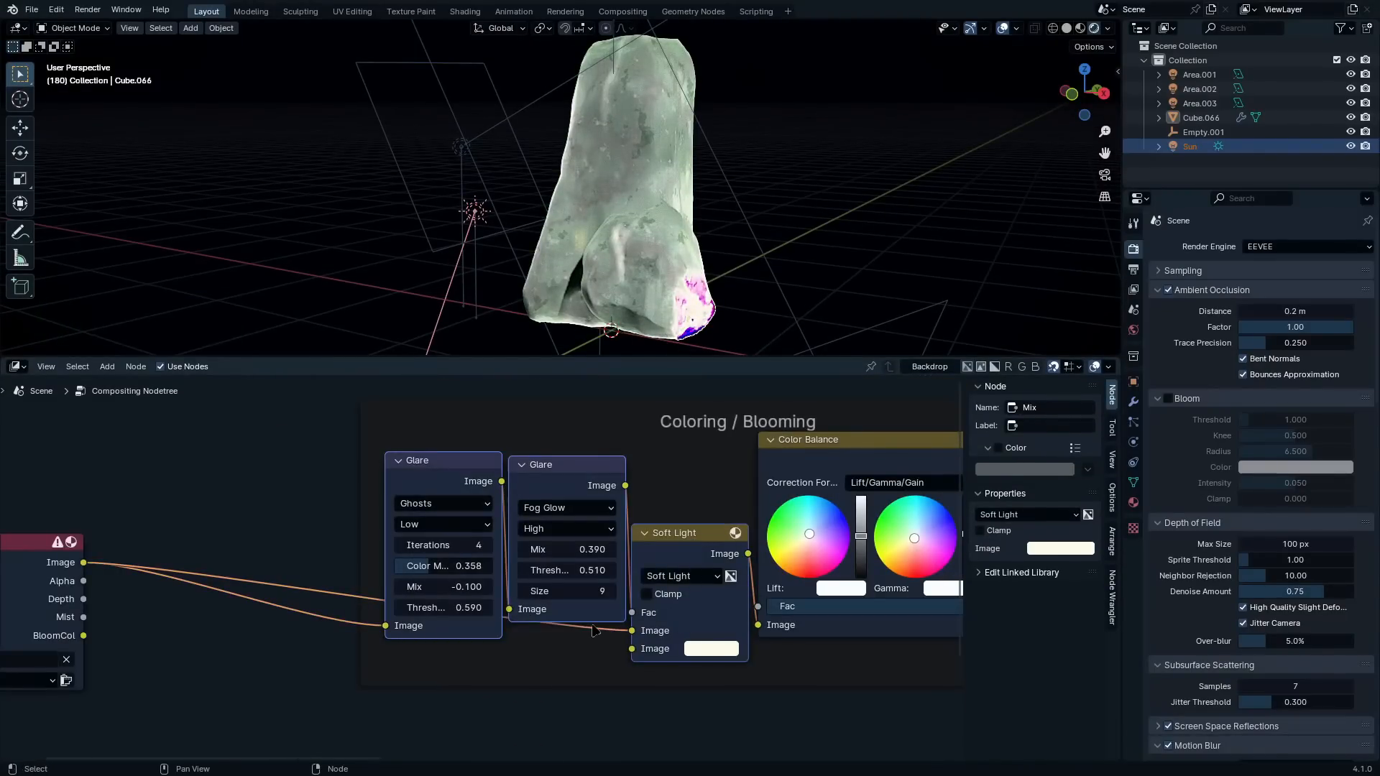
key(m)
In the Quality frame, set the Box Sharpen factor to 0 and the Soften factor to 0.5
scroll(478, 572, down, 8)
middle_drag(871, 537, 570, 565)
scroll(329, 578, up, 8)
scroll(329, 573, up, 6)
scroll(589, 562, up, 3)
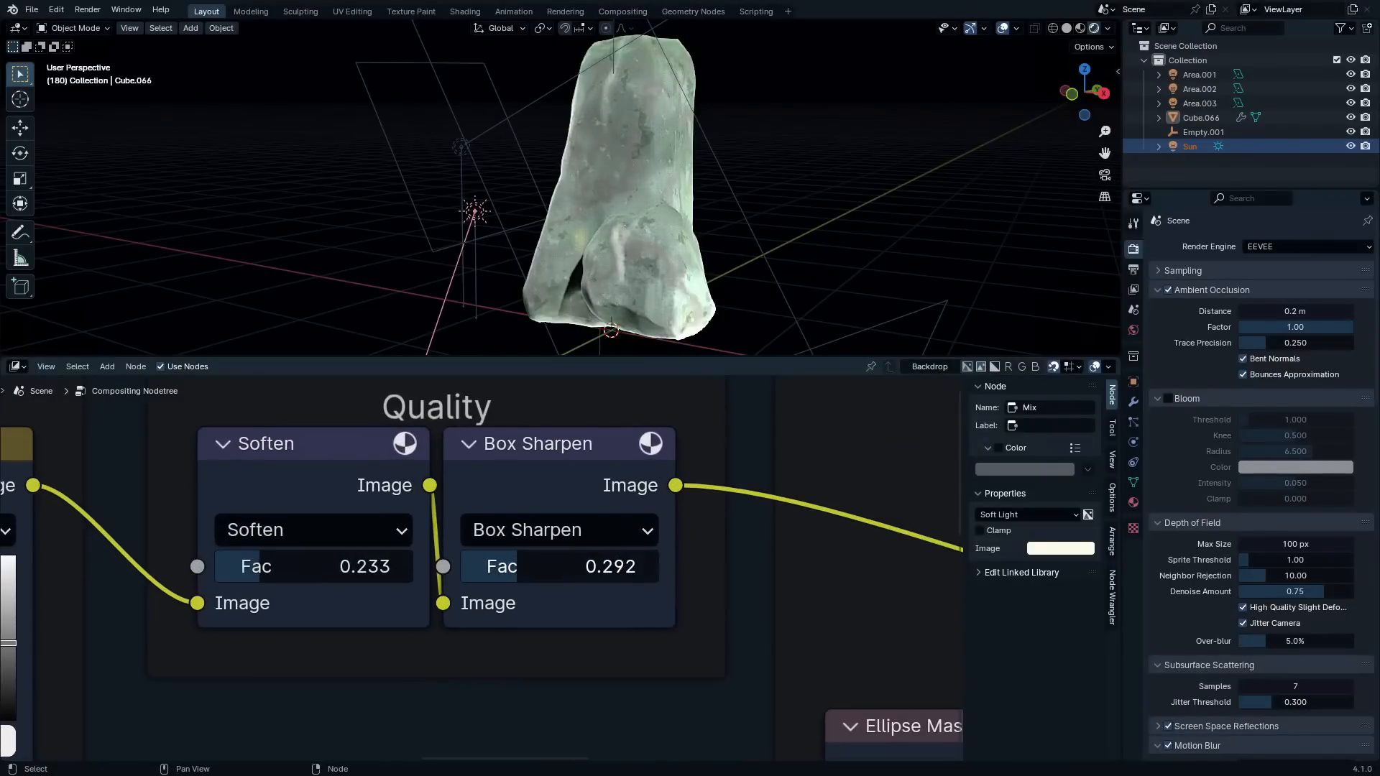
drag(589, 566, 530, 565)
drag(260, 566, 314, 571)
middle_drag(606, 290, 670, 271)
scroll(533, 560, down, 3)
mouse_move(532, 560)
middle_down()
mouse_move(305, 490)
mouse_move(520, 567)
middle_up()
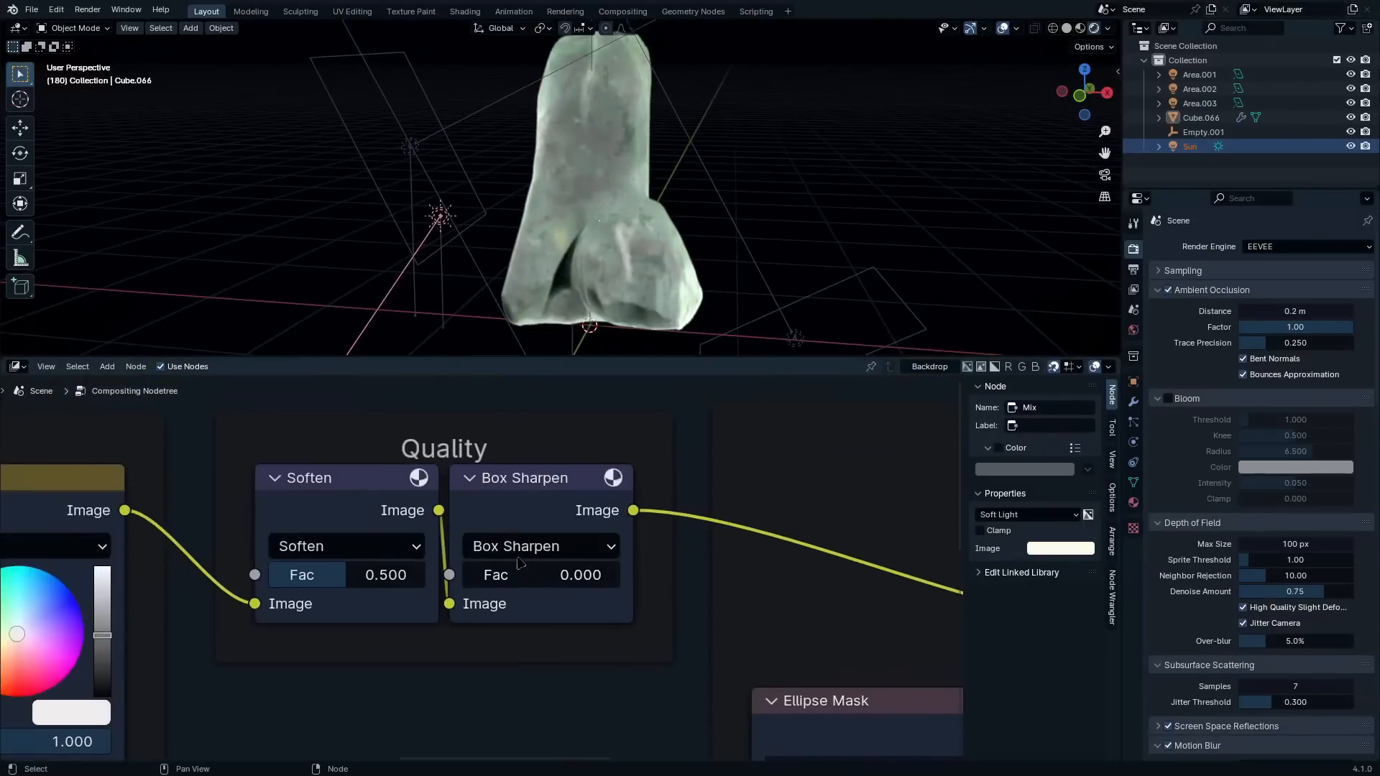
Change the Box Sharpen filter to Diamond Sharpen and set its factor to 1
click(520, 549)
click(570, 384)
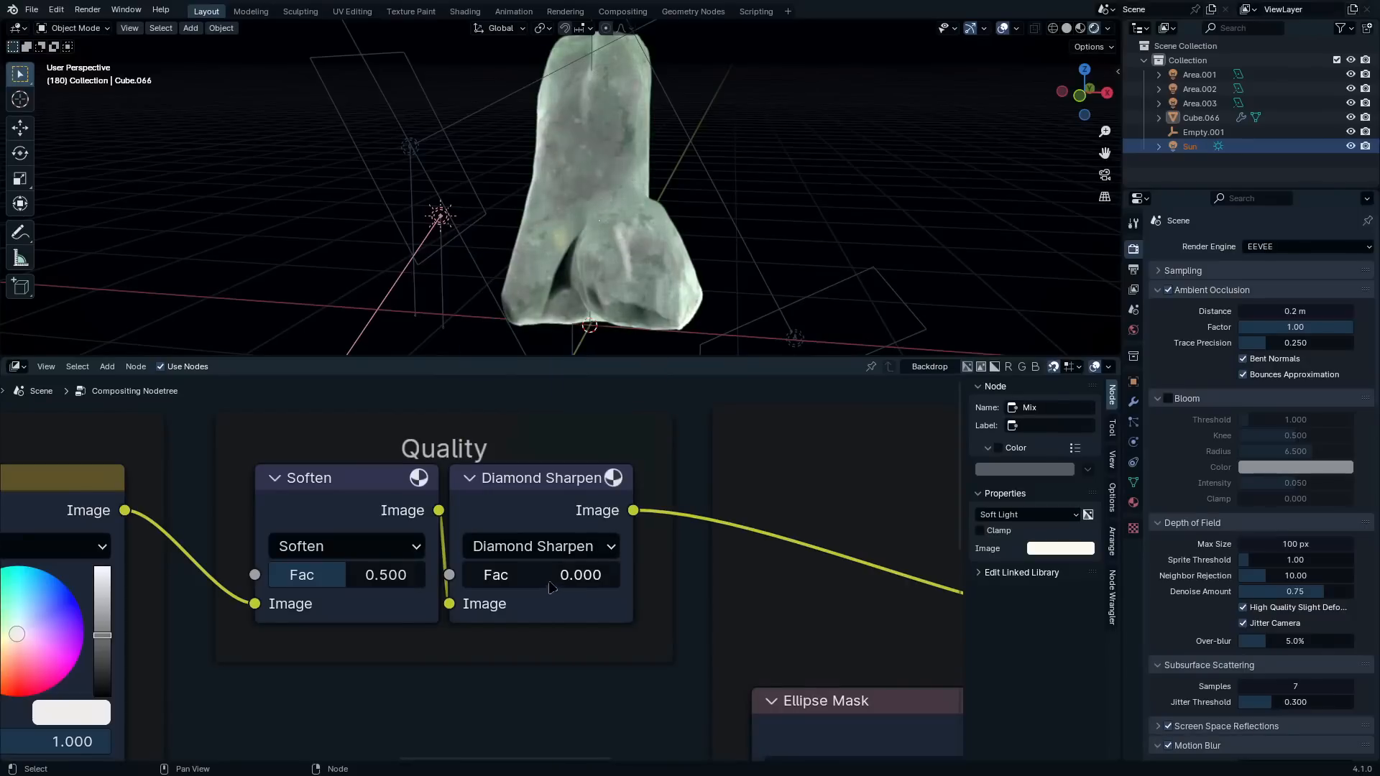
drag(552, 587, 618, 575)
click(530, 561)
scroll(650, 295, up, 4)
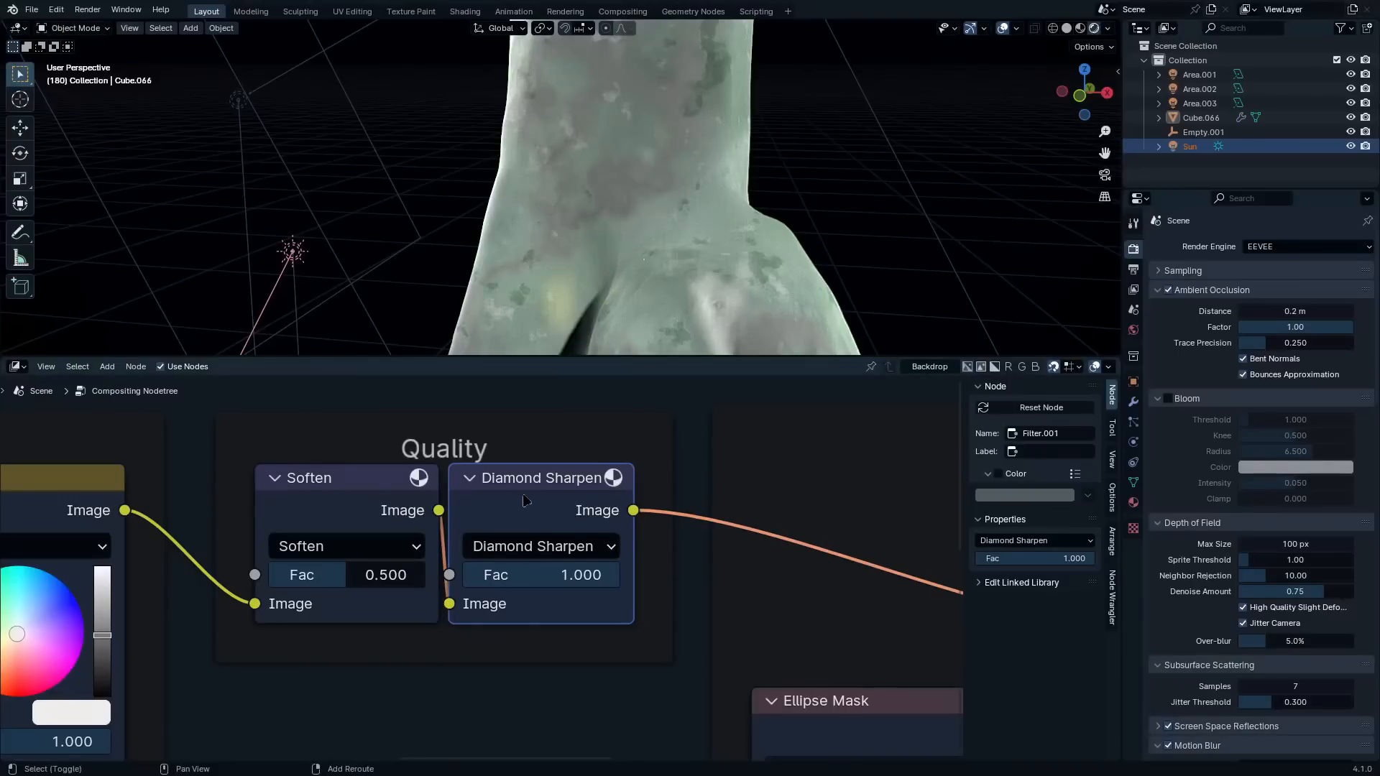
Duplicate the Diamond Sharpen node and insert the copy in the chain directly after the original
key(shift+d)
click(813, 485)
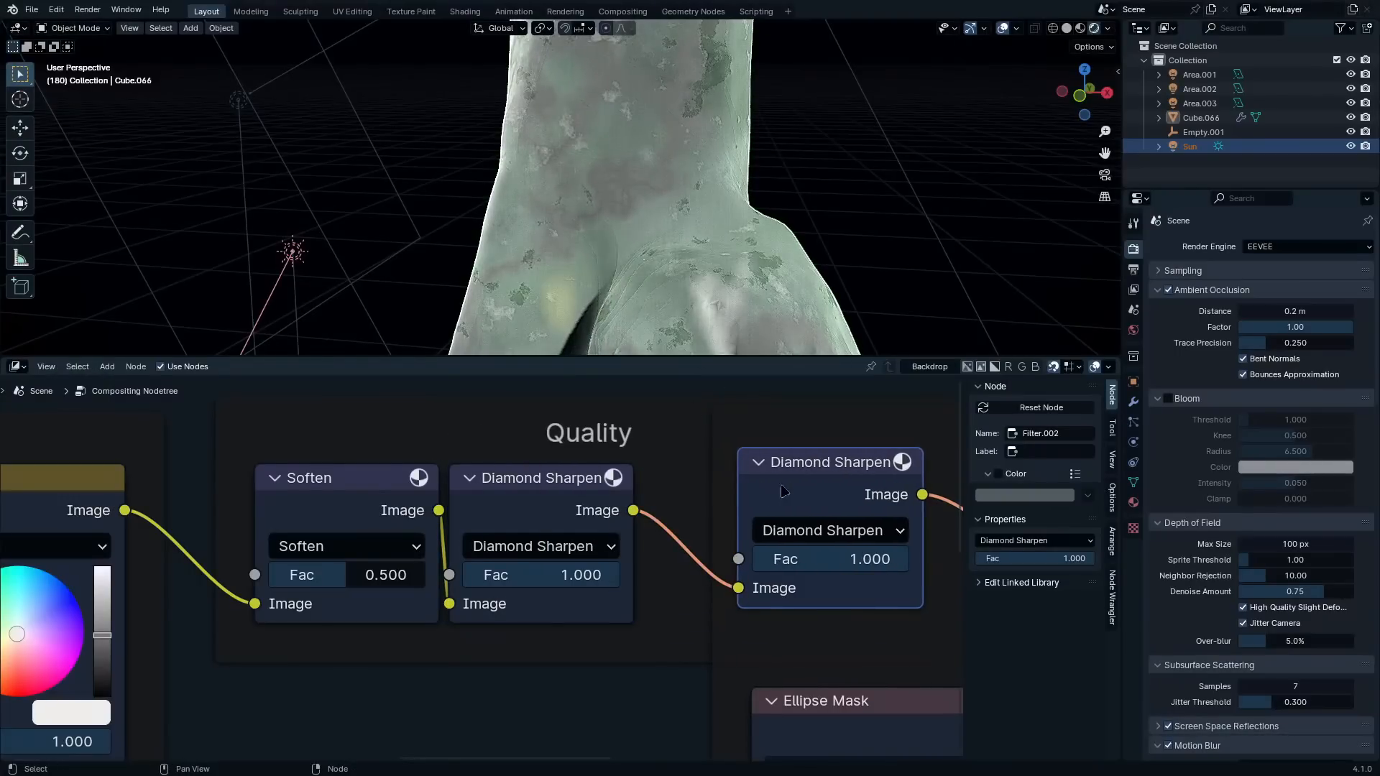
drag(782, 491, 675, 488)
scroll(657, 479, down, 3)
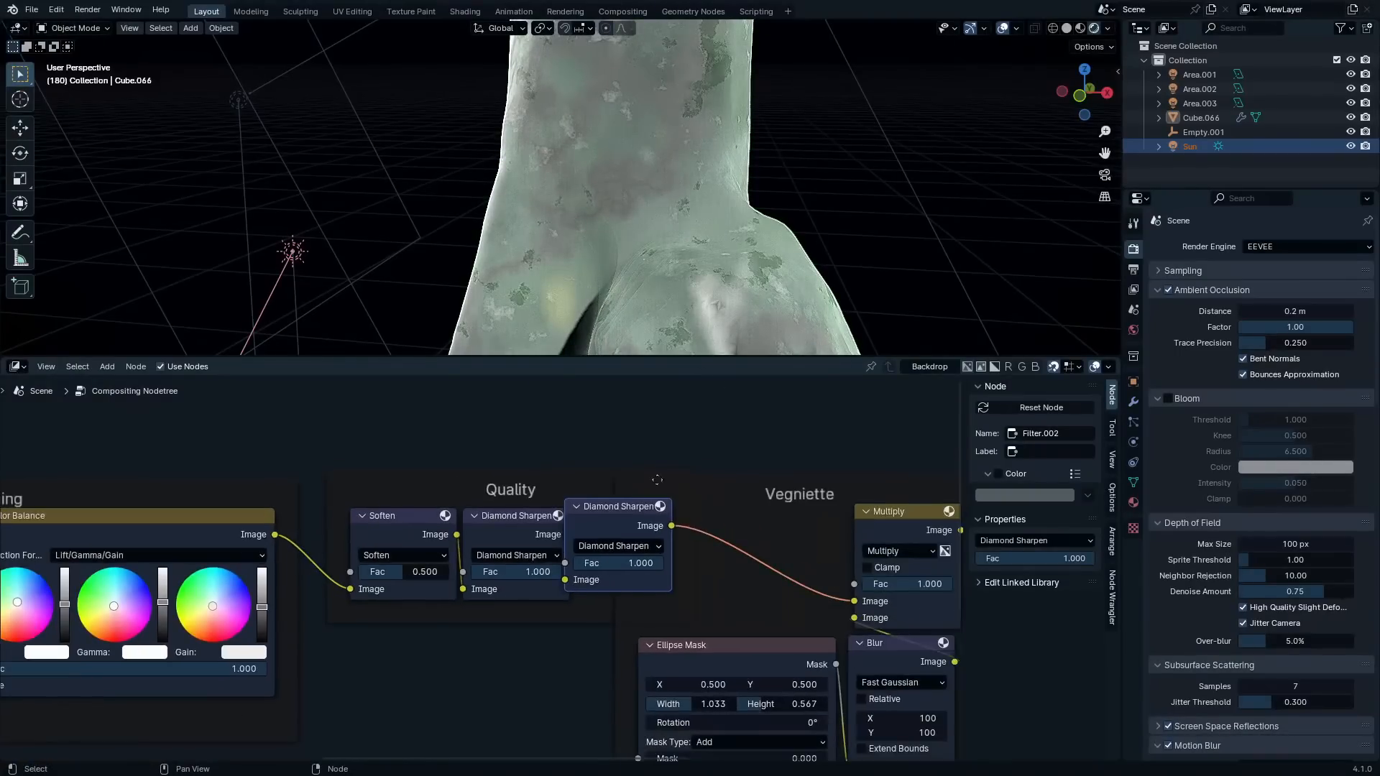
click(729, 483)
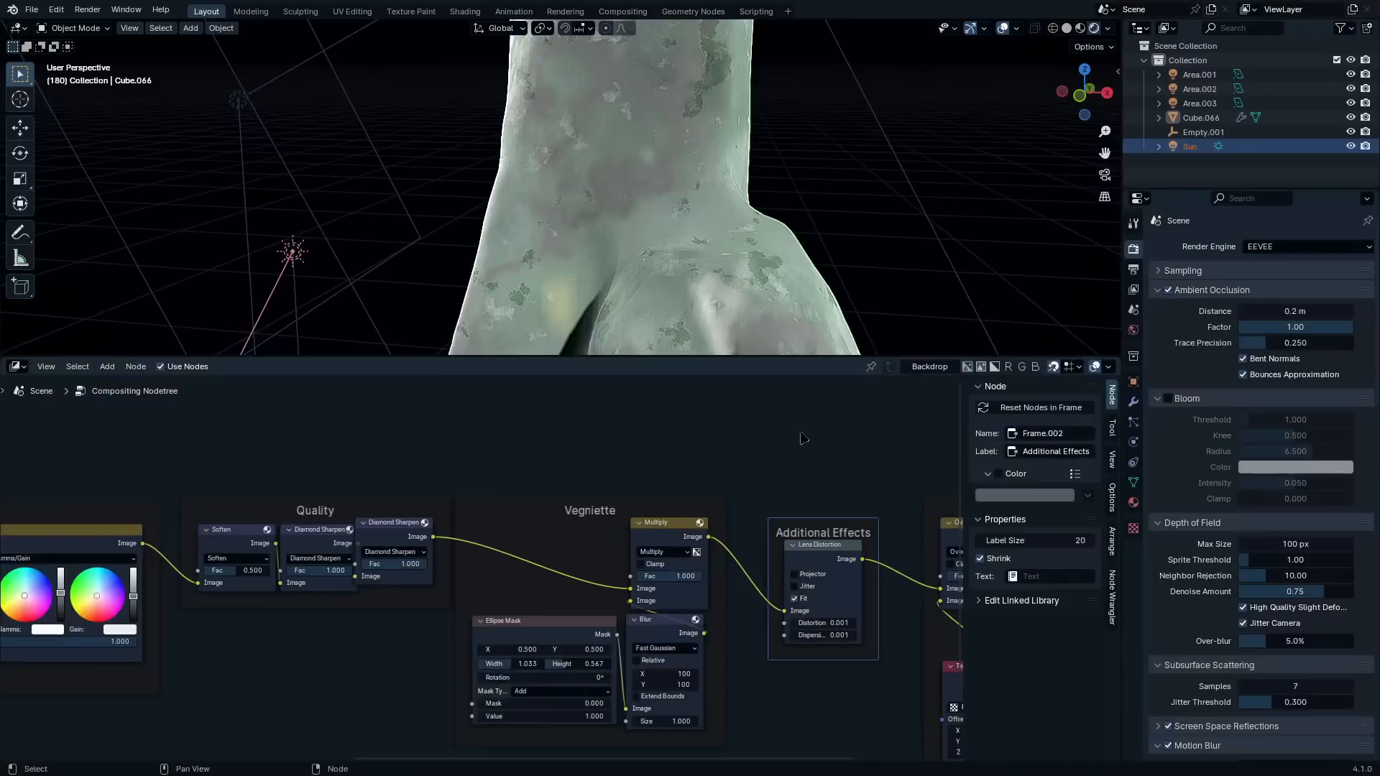
drag(839, 518, 888, 521)
middle_drag(891, 528, 555, 582)
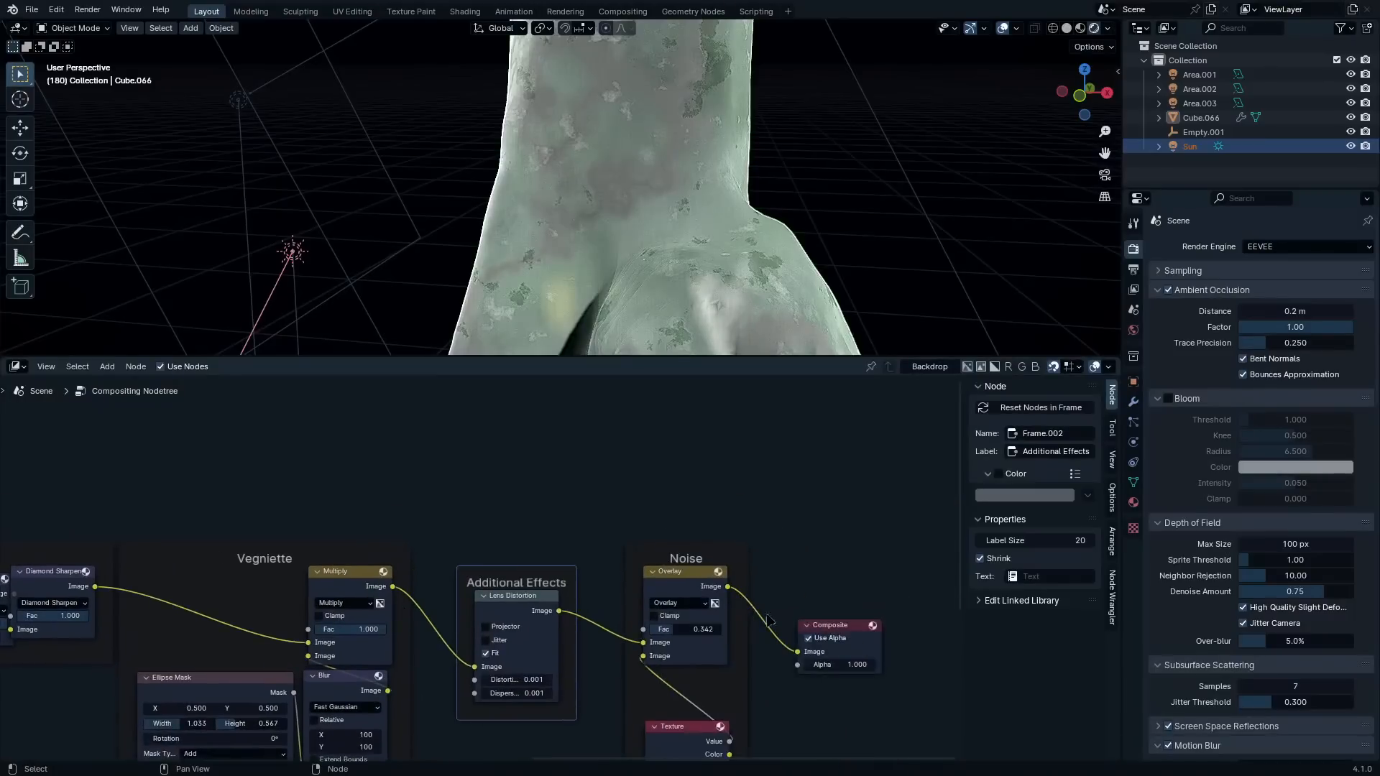
Move the Composite node away to make room and insert a Kuwahara node between the Noise Overlay and Composite
scroll(767, 621, up, 3)
middle_drag(741, 633, 460, 575)
drag(530, 523, 735, 647)
drag(567, 576, 943, 552)
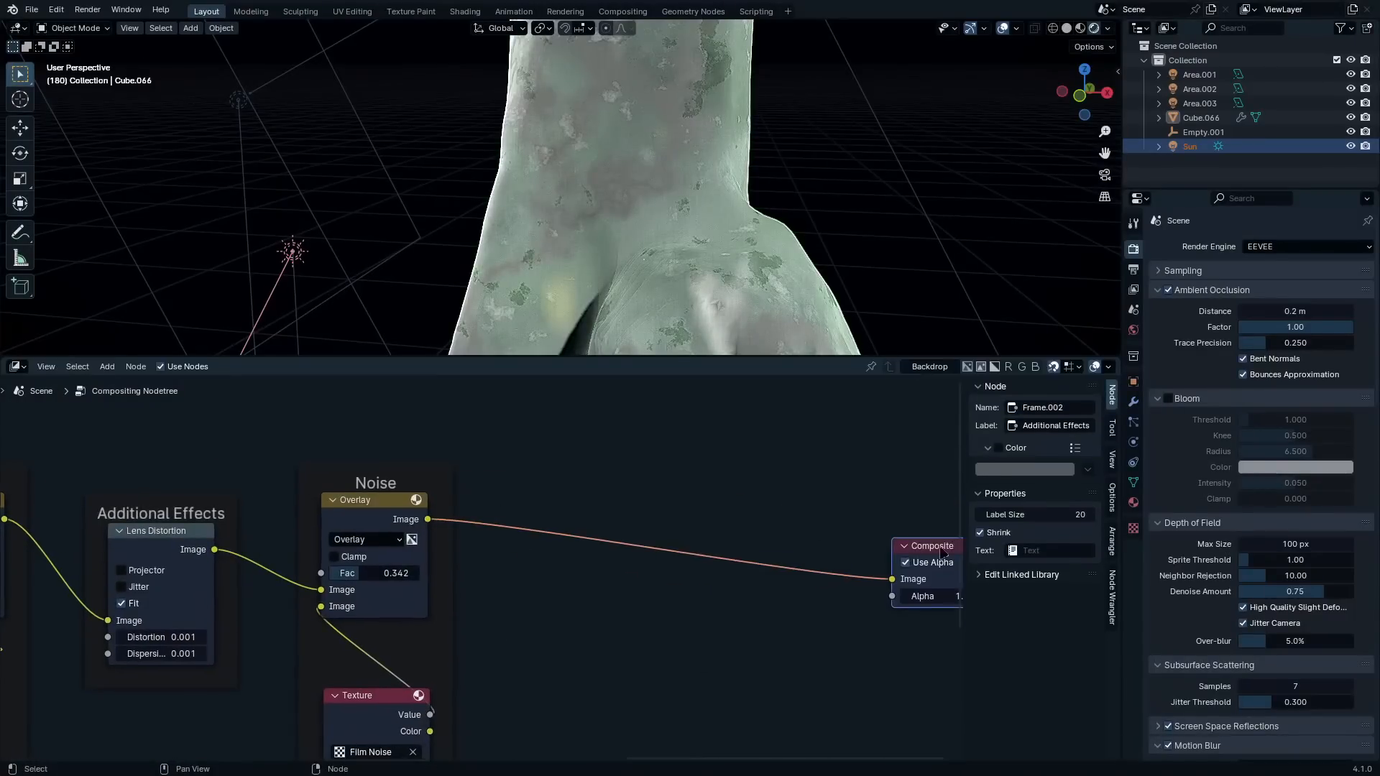
key(shift+a)
click(778, 494)
text(kuaha)
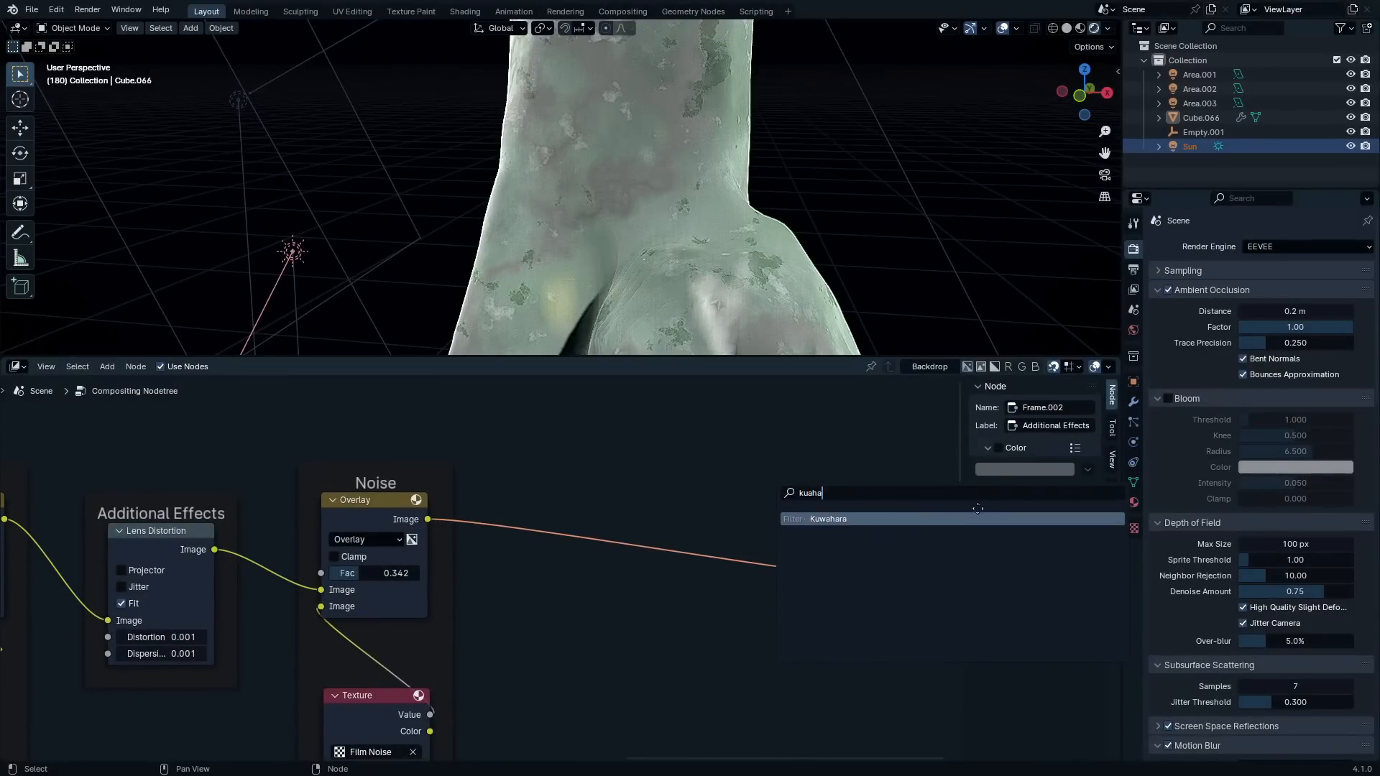
key(Return)
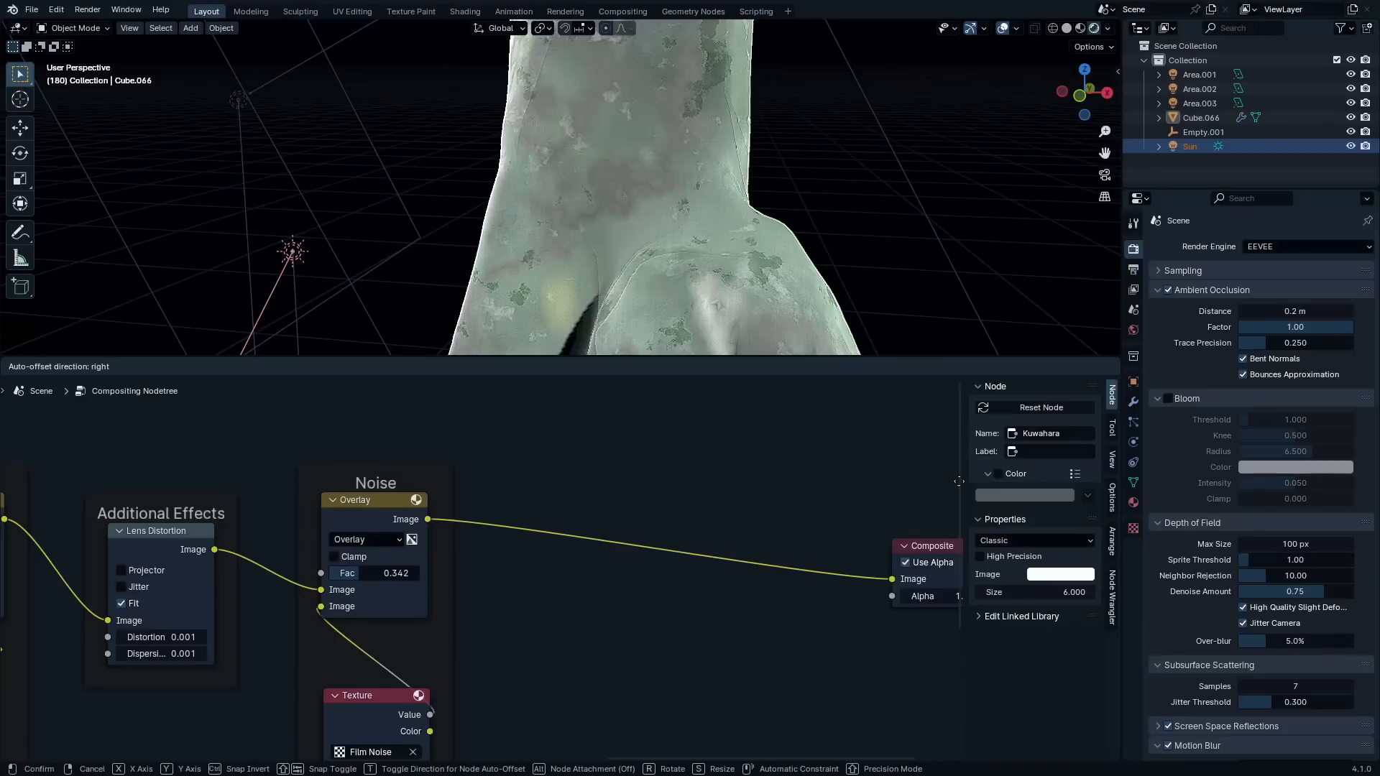
click(603, 494)
middle_drag(732, 173, 692, 302)
middle_drag(822, 615, 658, 617)
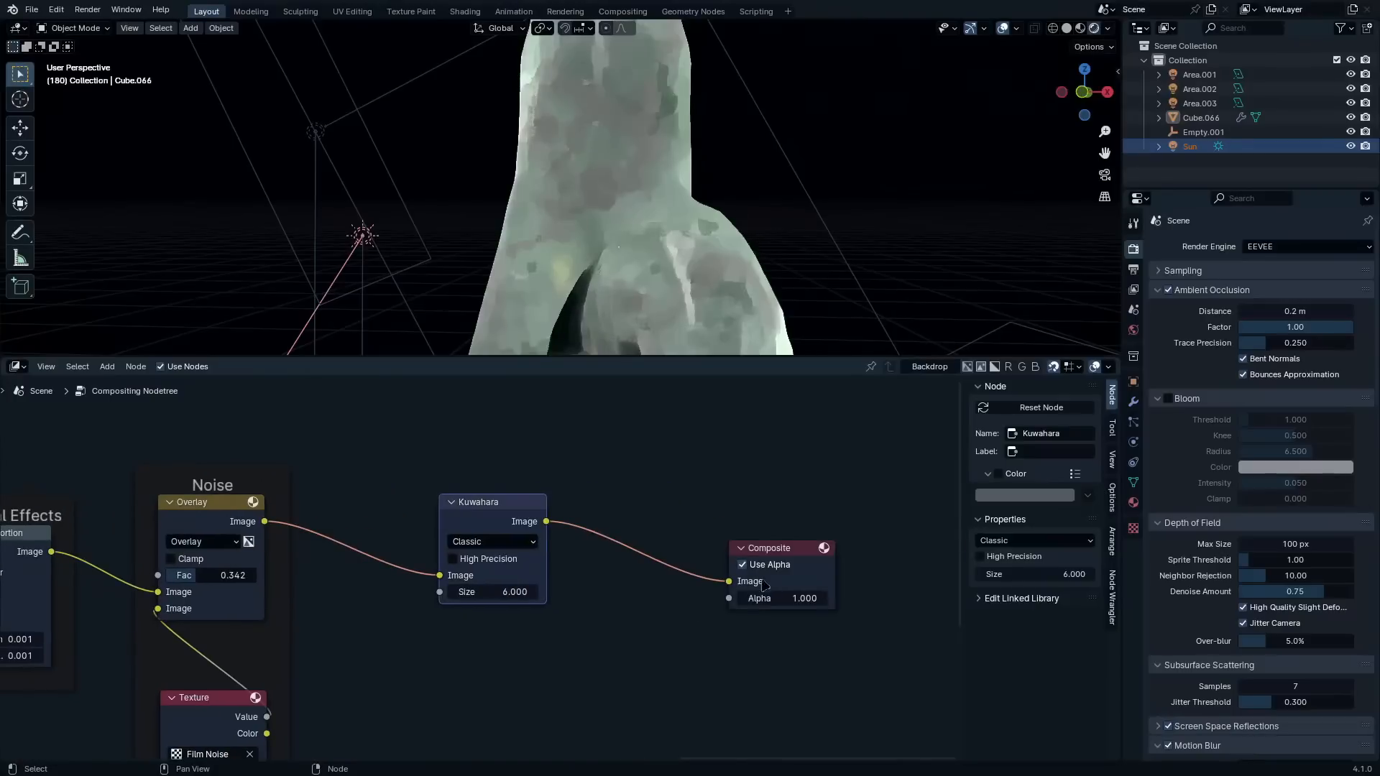
Insert a Filter node between Kuwahara and Composite and set its filter type to Shadow
drag(772, 564, 878, 534)
key(shift+a)
click(715, 482)
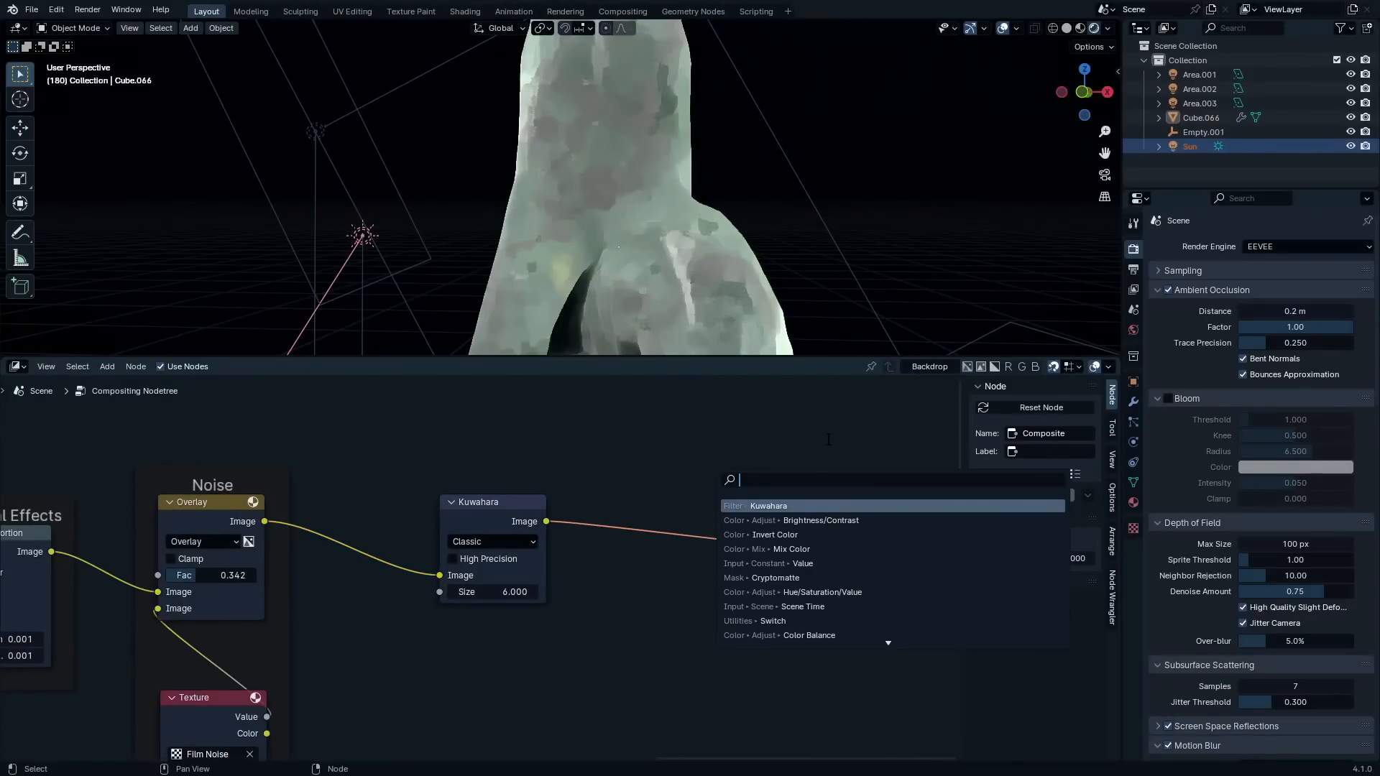
text(filter)
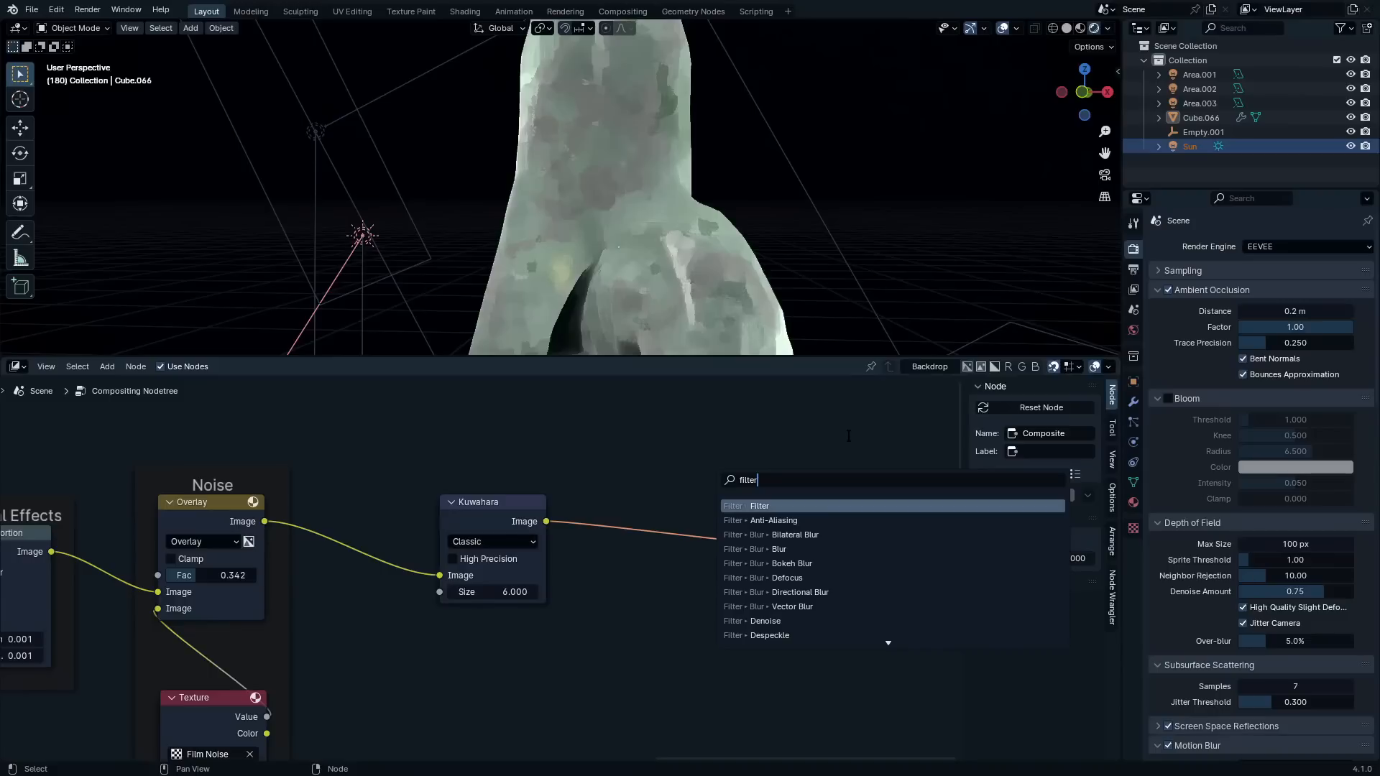
key(Return)
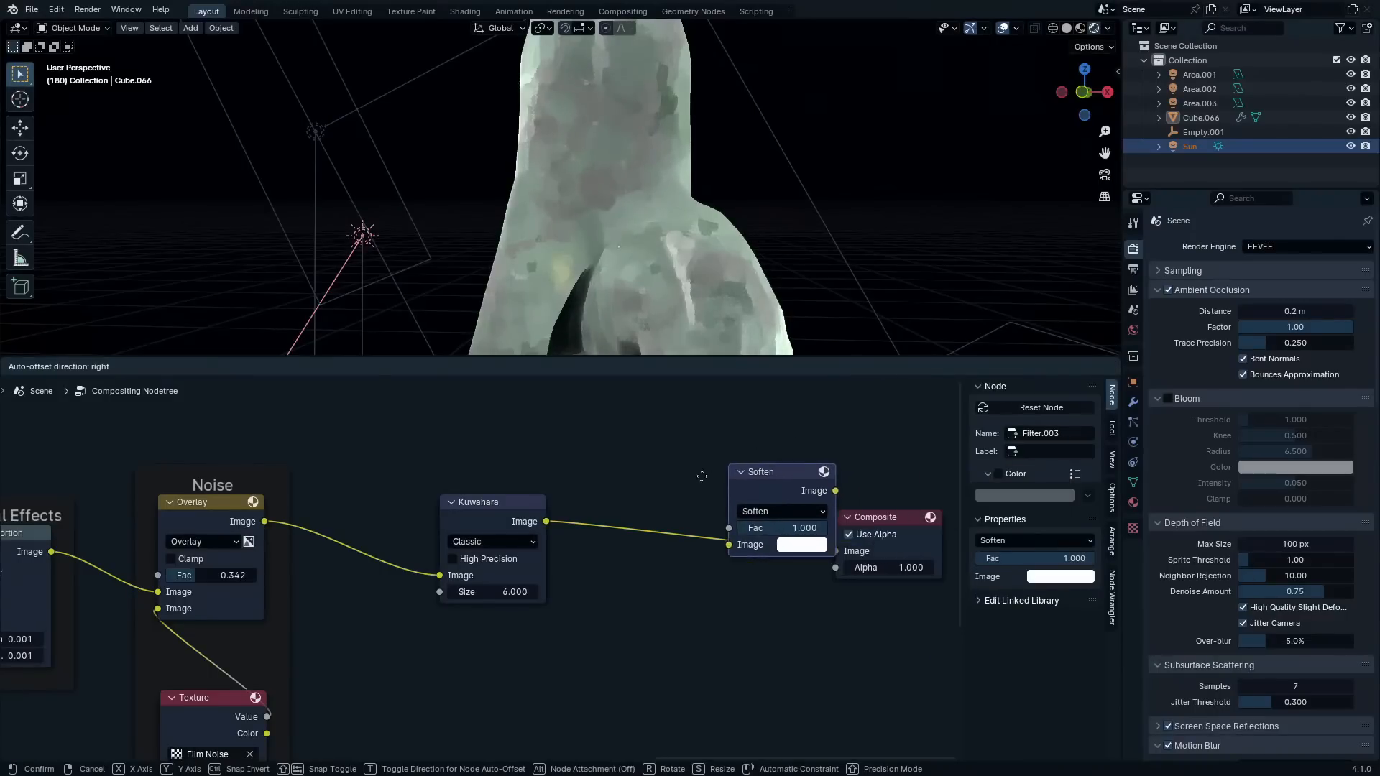
click(697, 485)
scroll(717, 538, up, 1)
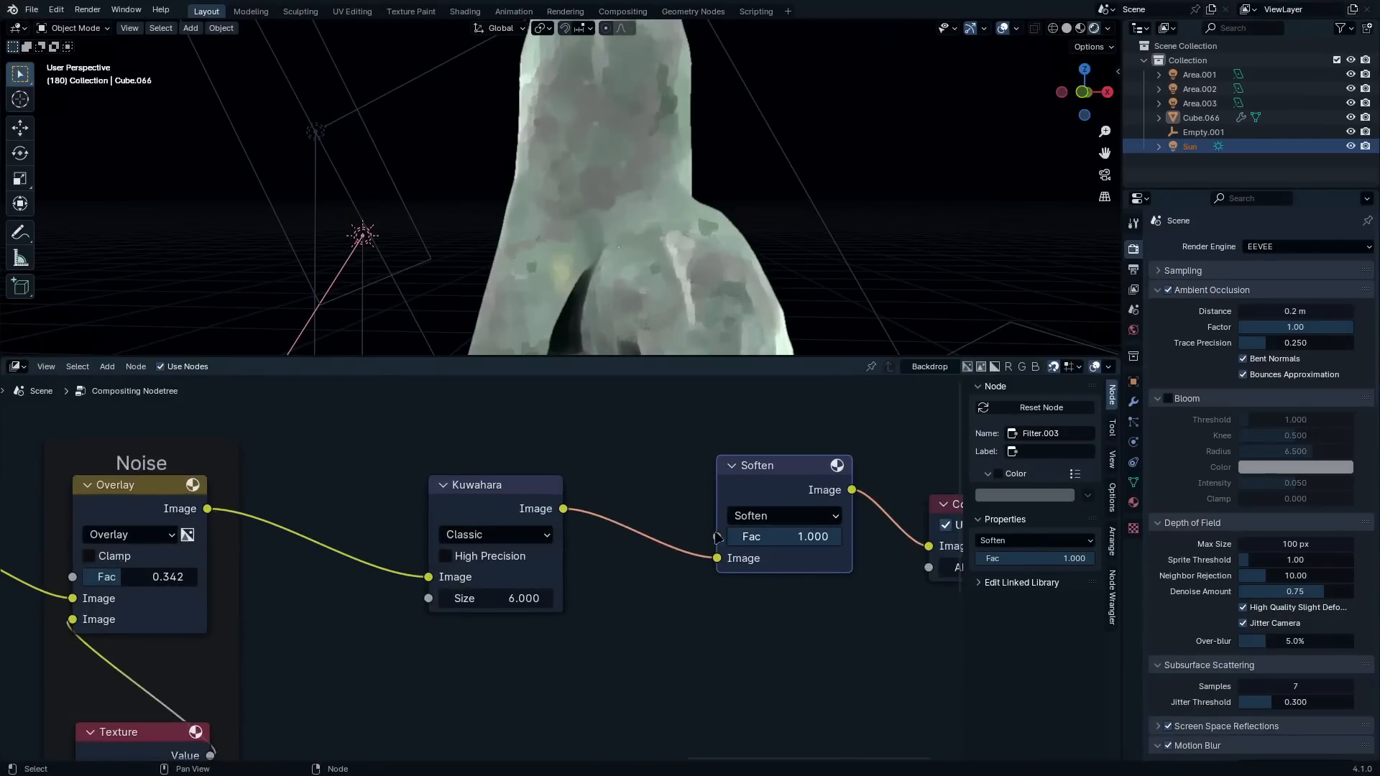
click(778, 518)
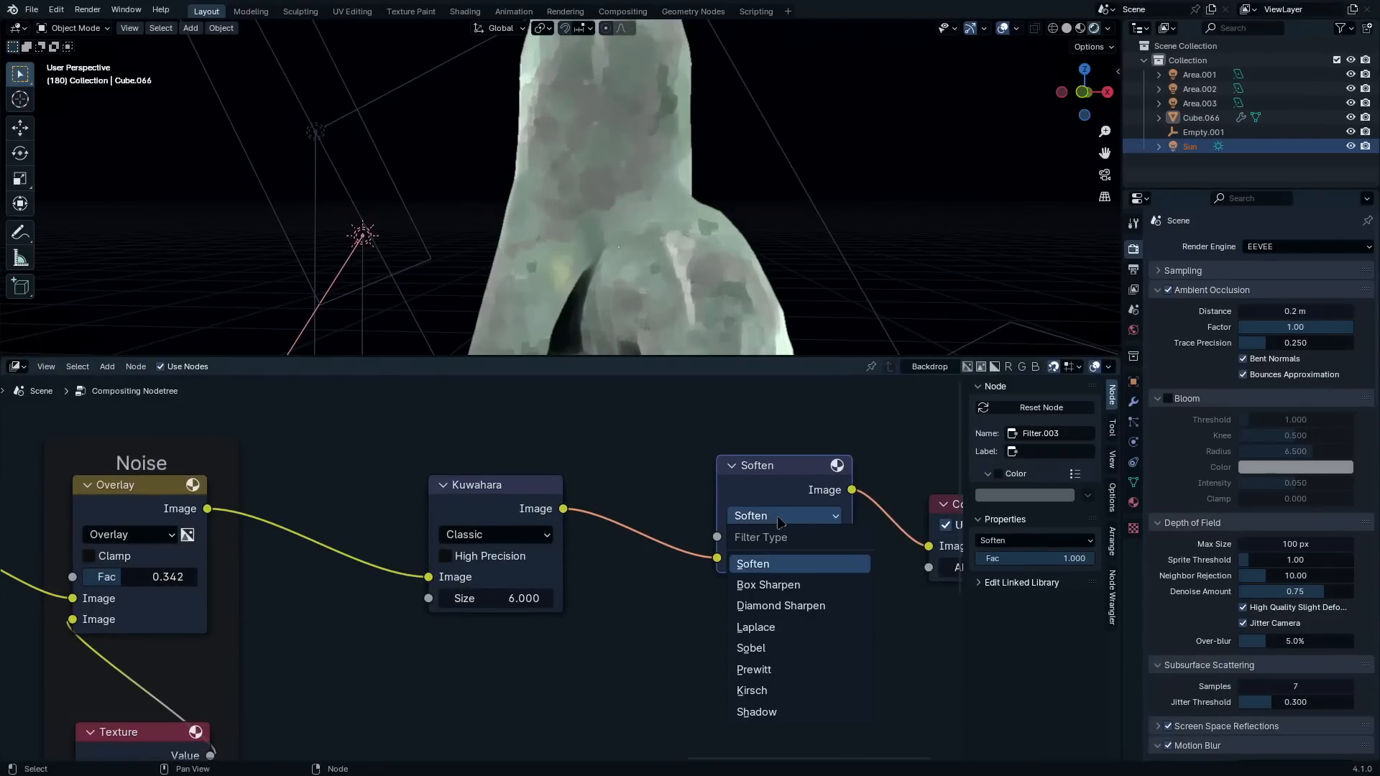
click(777, 714)
click(481, 510)
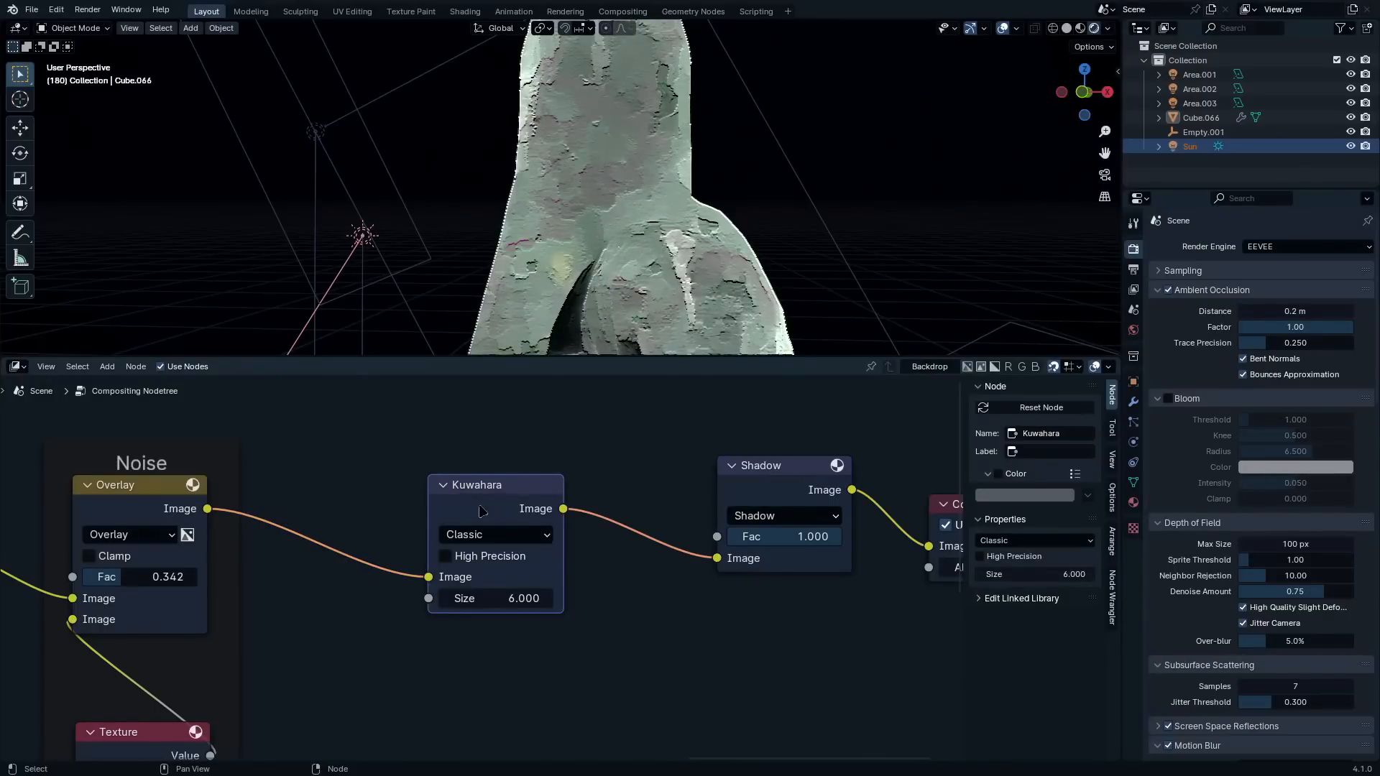
Mute the Kuwahara node for comparison, lower the Shadow filter's factor to 0, and re-enable Kuwahara with a size of 1.33
key(m)
middle_drag(688, 280, 776, 267)
drag(797, 537, 652, 529)
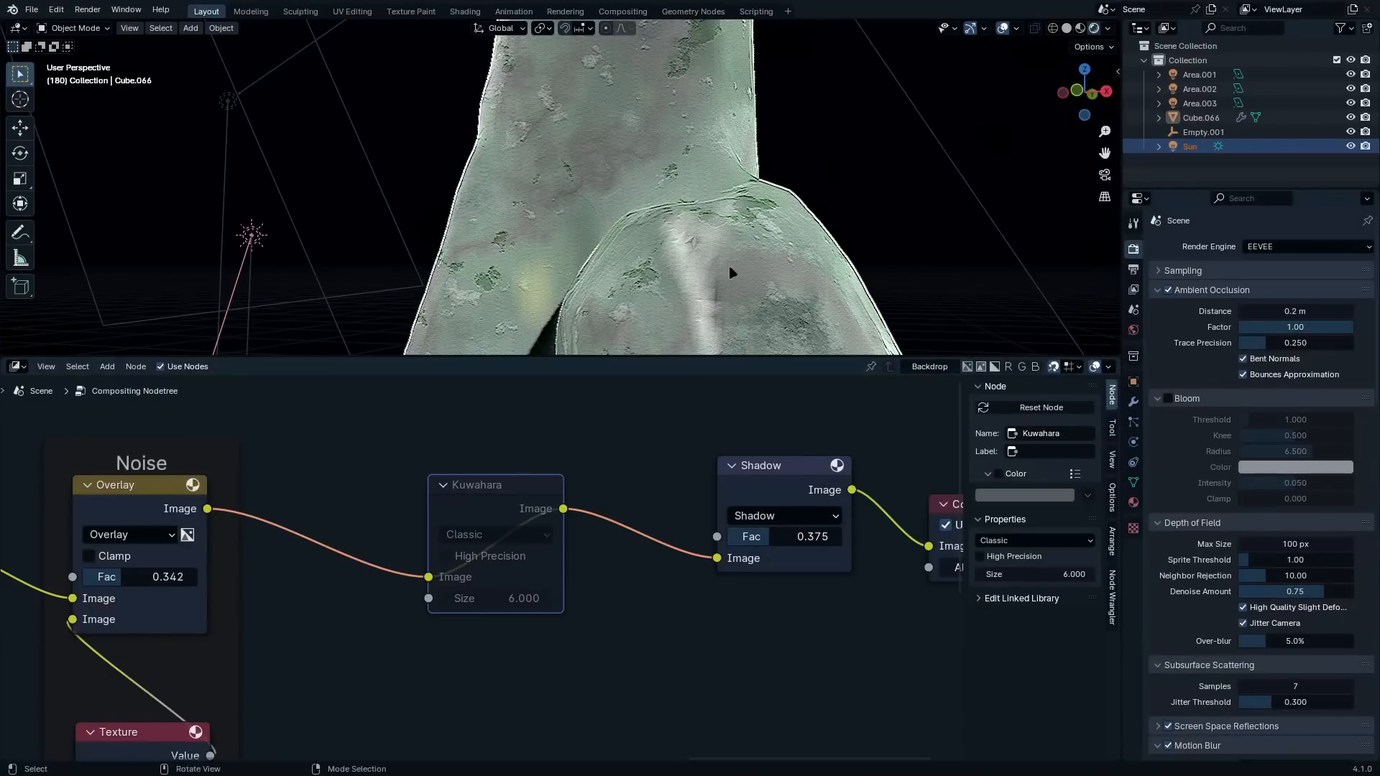
middle_drag(733, 273, 715, 294)
drag(770, 537, 751, 537)
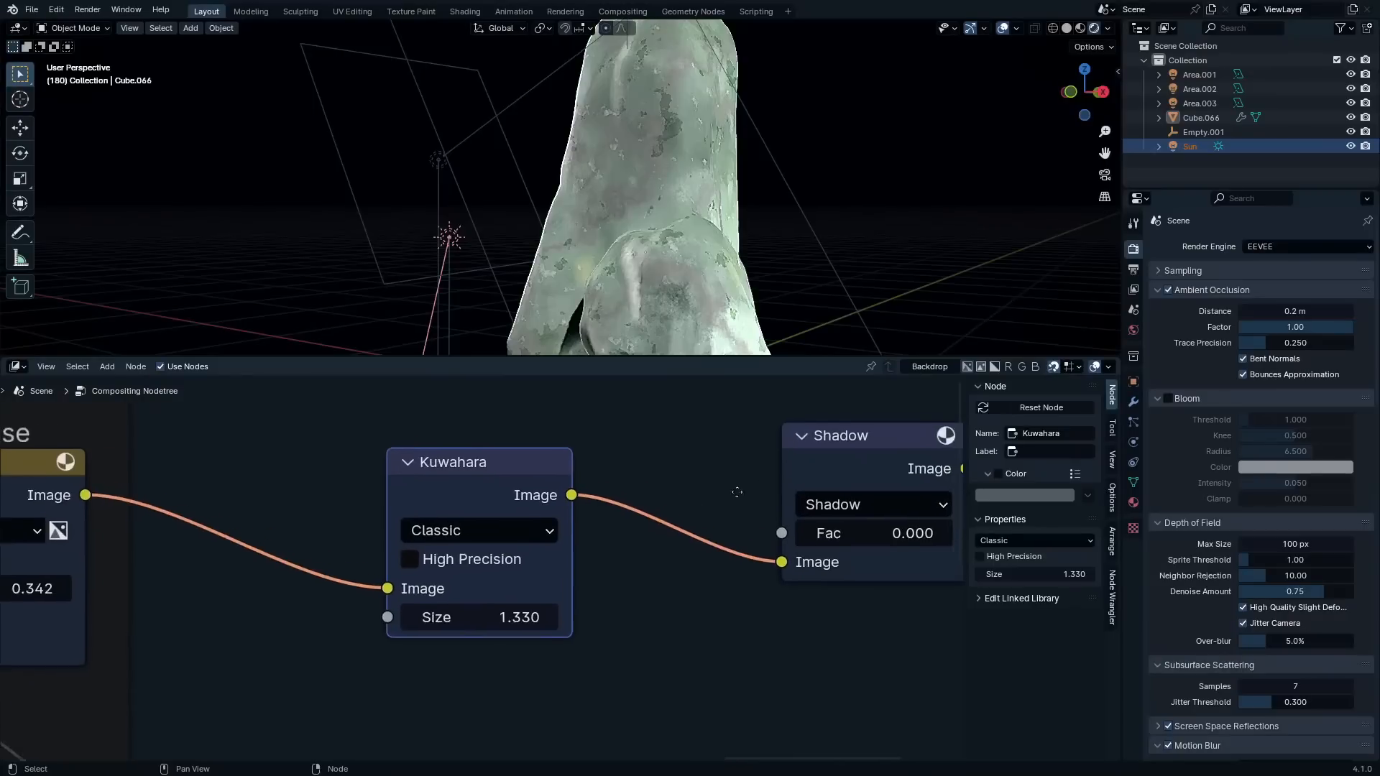
Set the Kuwahara filter to Anisotropic with sharpness 1, eccentricity about 1.43 and size 2.73
click(468, 540)
click(468, 601)
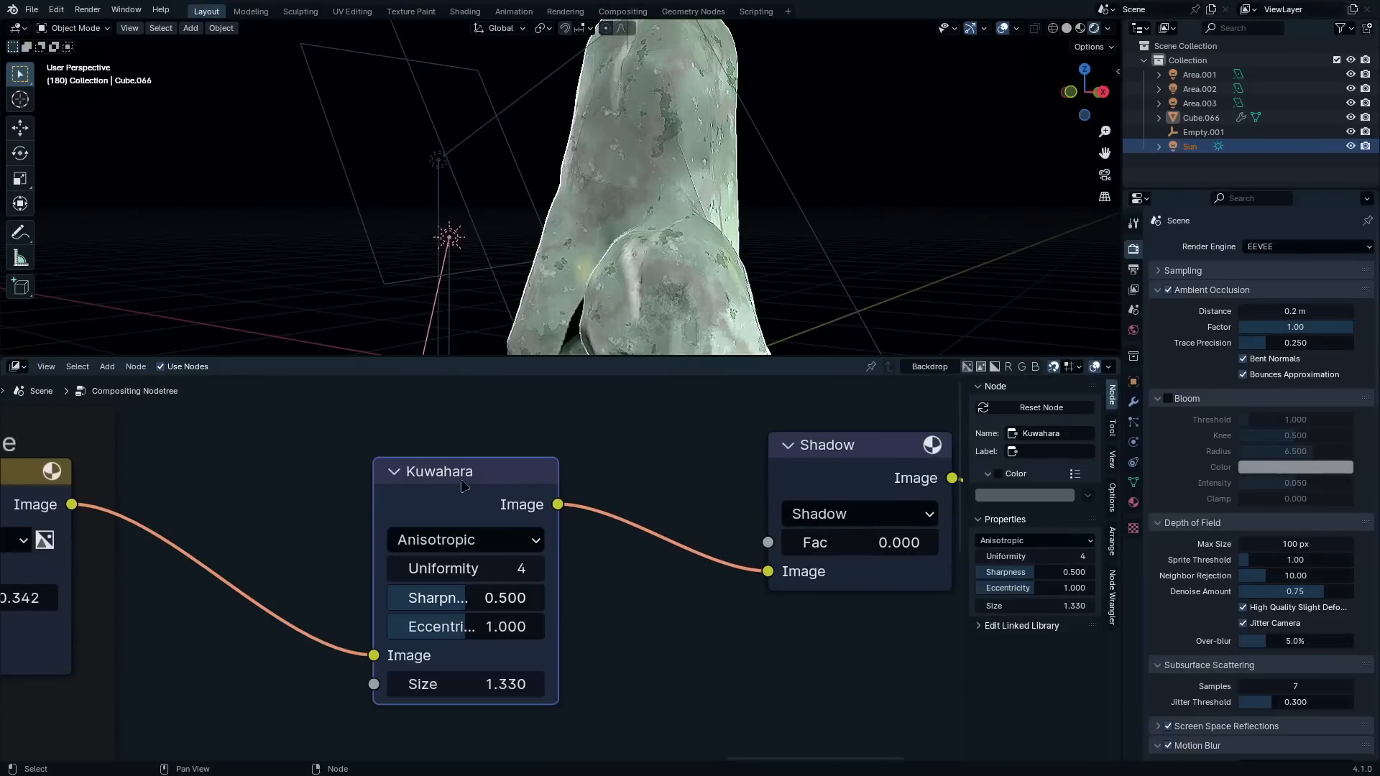
mouse_move(503, 609)
mouse_down()
mouse_move(494, 625)
mouse_move(518, 627)
mouse_up()
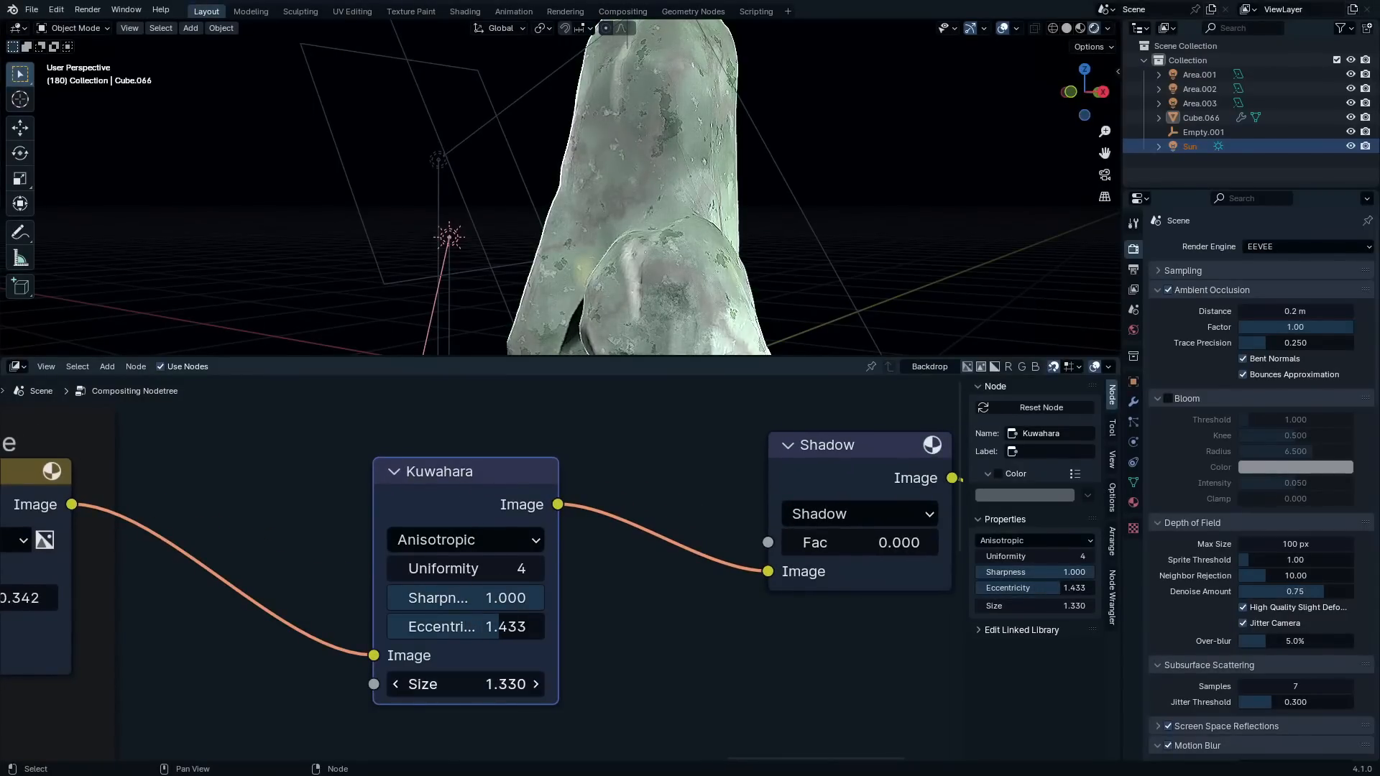
mouse_move(490, 684)
mouse_down()
mouse_move(513, 684)
mouse_move(492, 684)
mouse_up()
scroll(686, 180, up, 2)
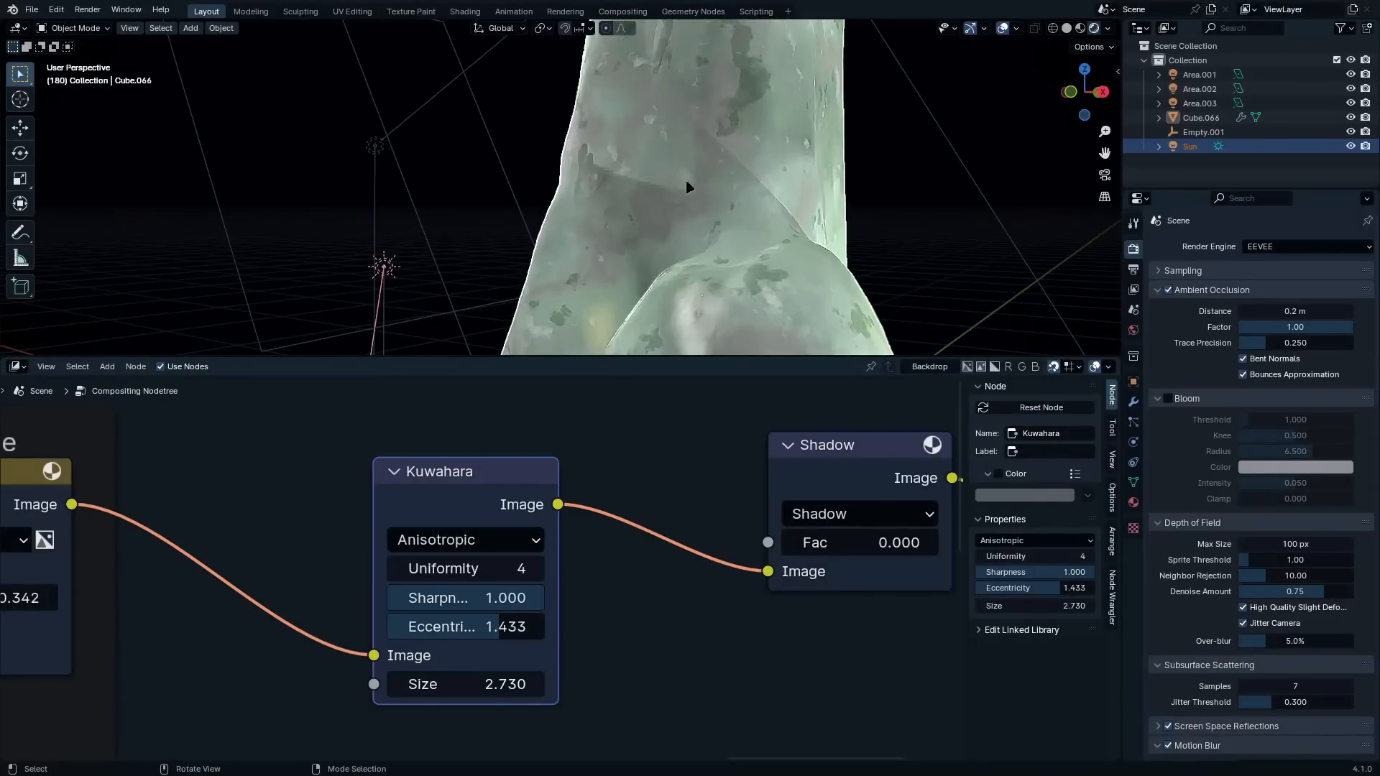
middle_drag(685, 179, 833, 216)
scroll(693, 176, down, 4)
scroll(827, 215, up, 2)
Select the Area.002 light beside the rock and lower its power in the light settings
click(433, 207)
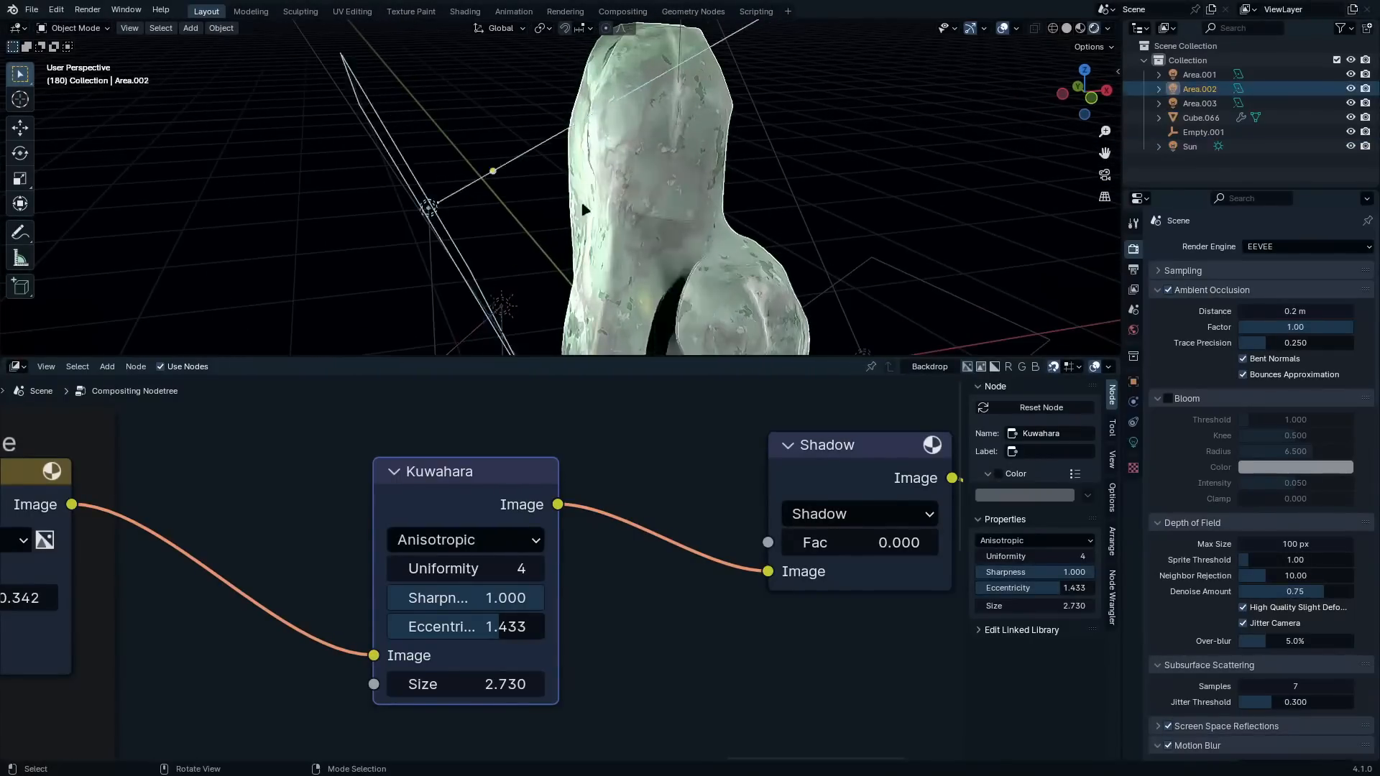
middle_drag(584, 209, 632, 215)
click(1133, 443)
scroll(1020, 222, down, 4)
shift+middle_drag(906, 265, 896, 225)
shift+drag(853, 227, 747, 280)
shift+drag(666, 316, 612, 335)
drag(1295, 345, 1104, 341)
scroll(642, 243, up, 3)
Show the rock's material in the Shader Editor and raise the Ghibli Material group's Overlay Opacity to about 0.455
click(636, 191)
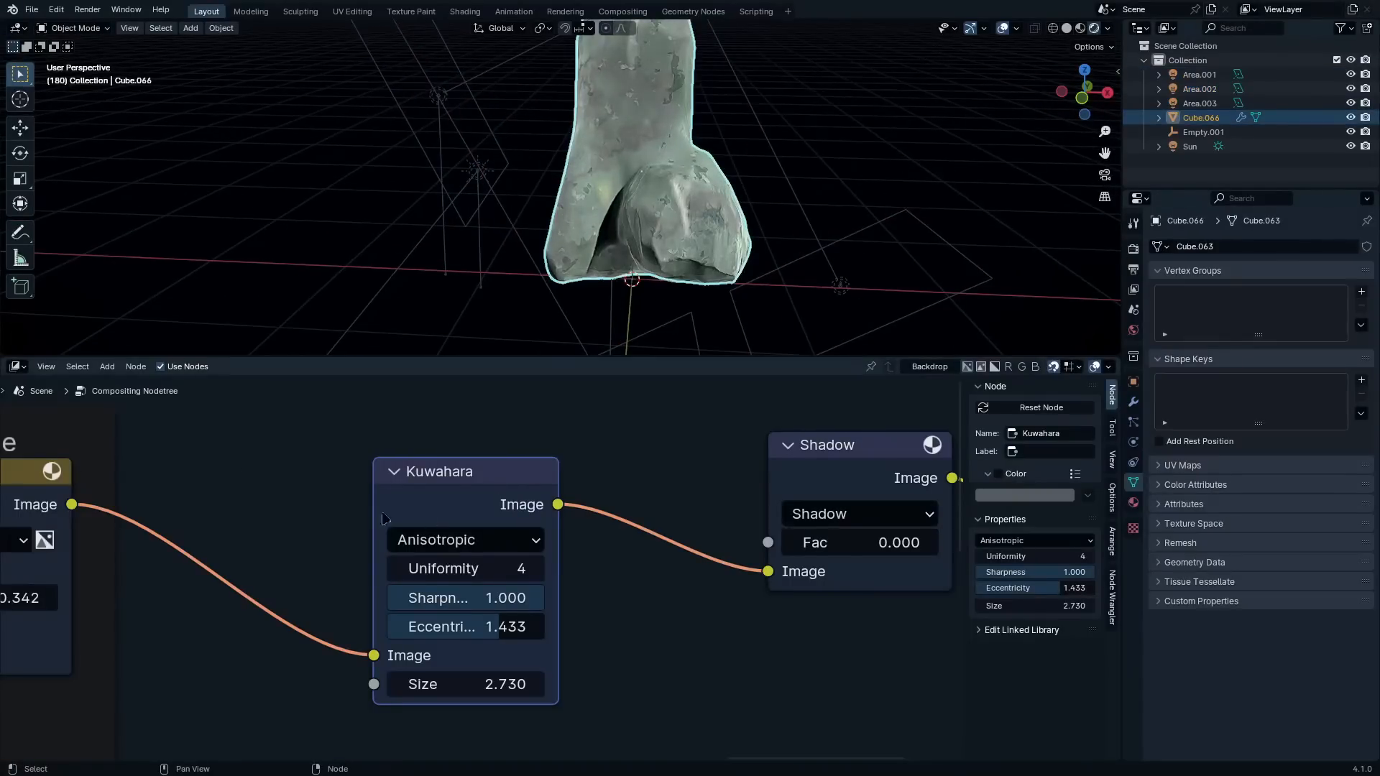
click(20, 369)
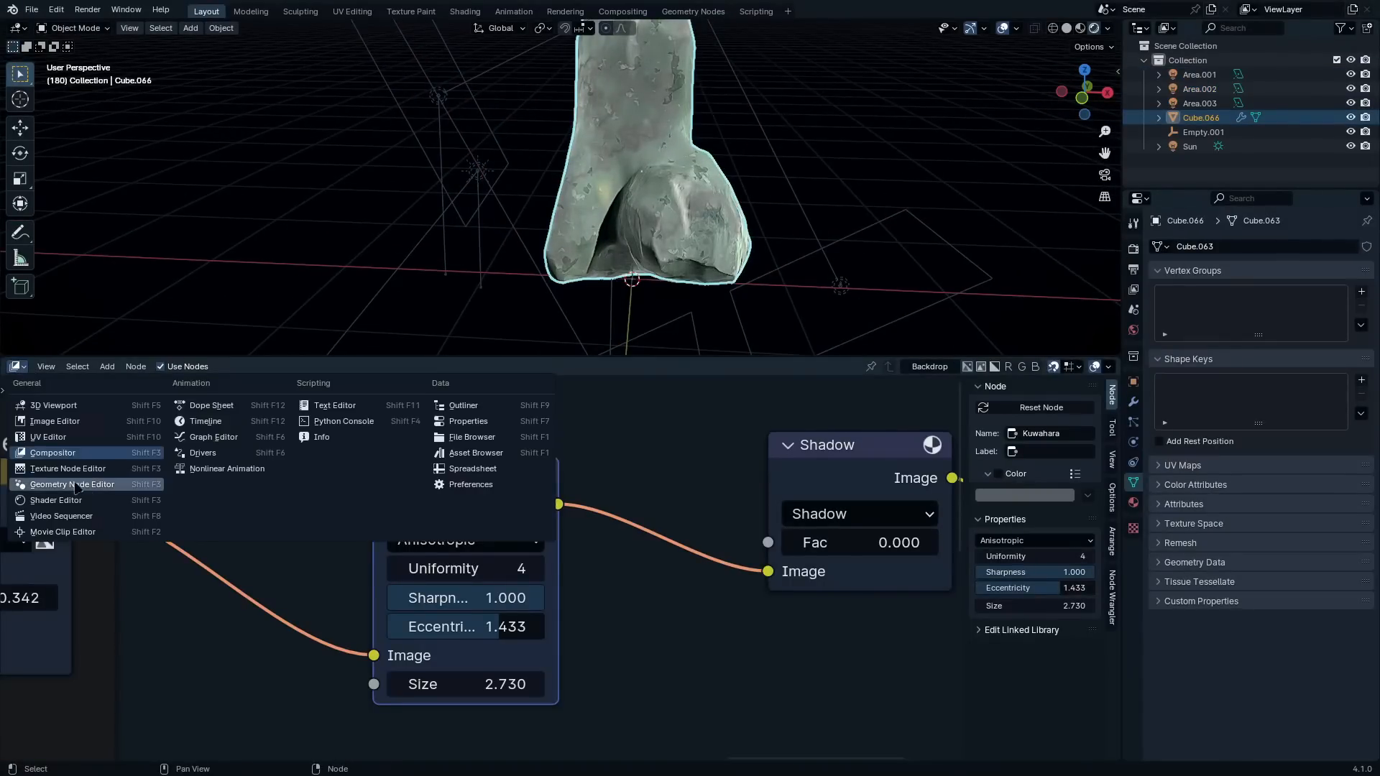
click(90, 502)
scroll(317, 588, up, 2)
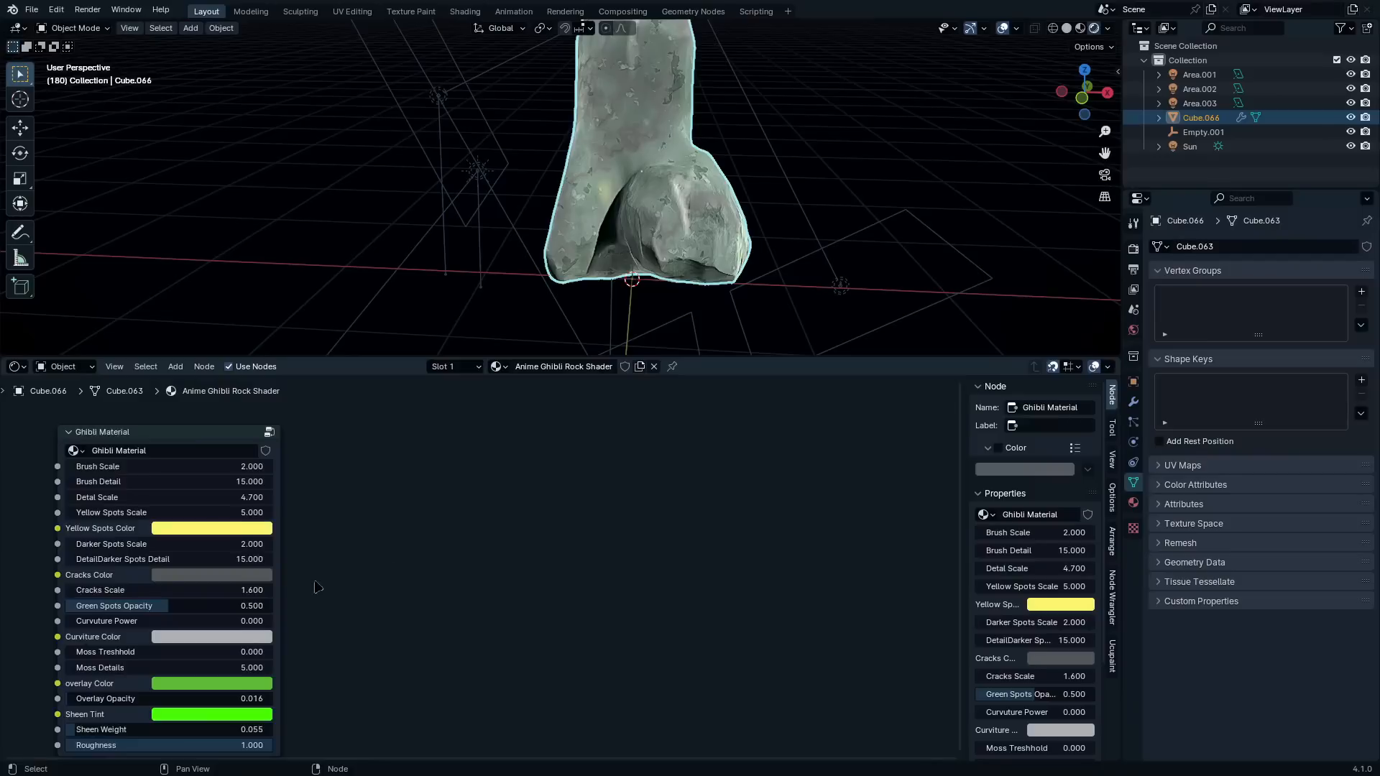
middle_drag(317, 588, 551, 611)
scroll(548, 612, up, 2)
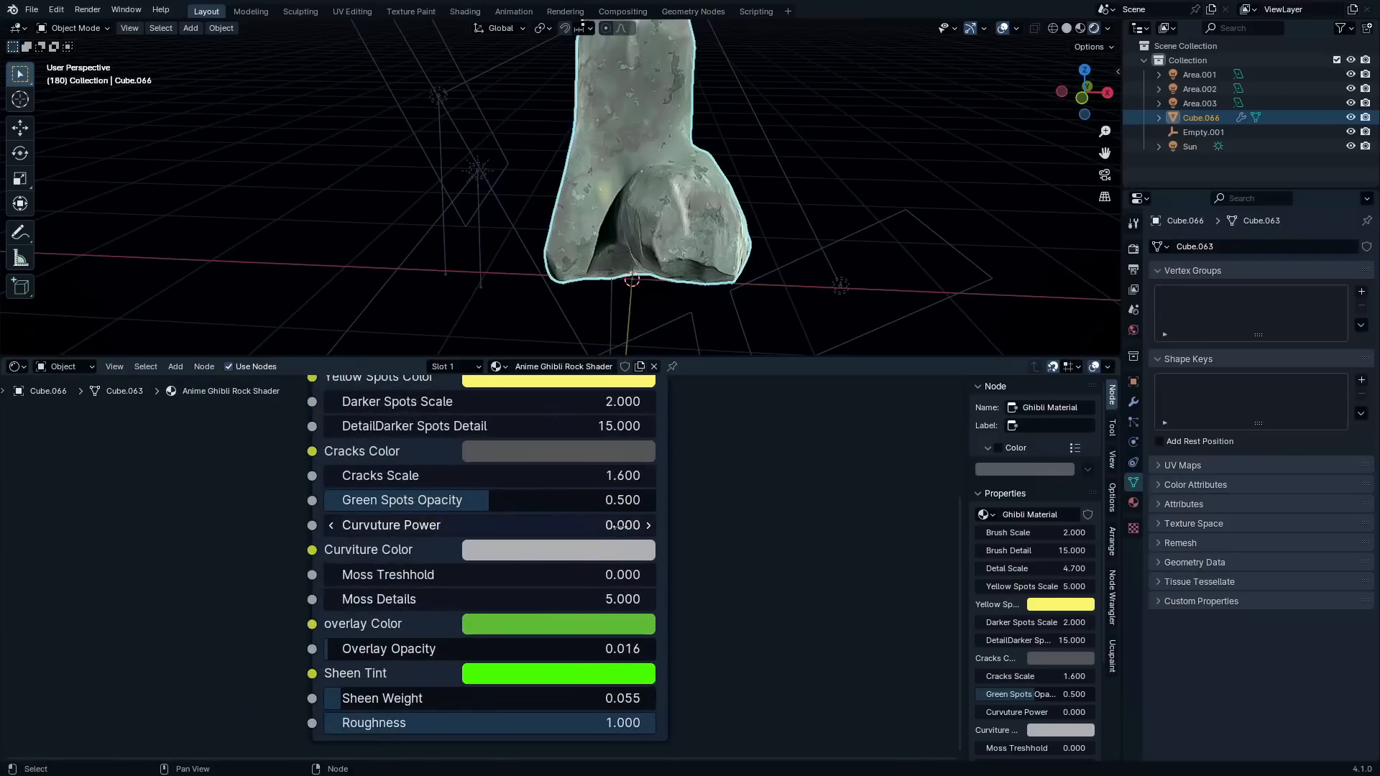
middle_drag(568, 663, 575, 699)
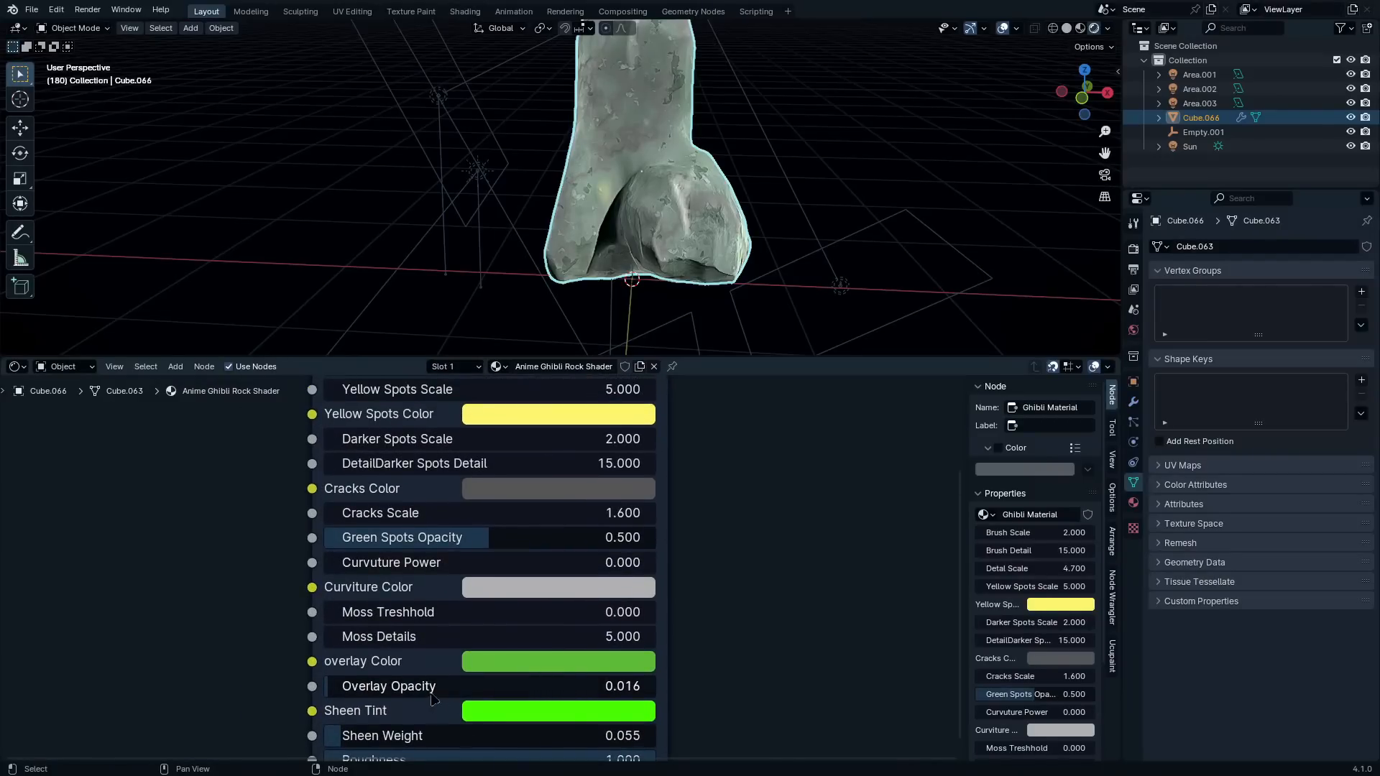
mouse_move(329, 686)
mouse_down()
mouse_move(554, 686)
mouse_move(474, 686)
mouse_up()
scroll(687, 176, down, 1)
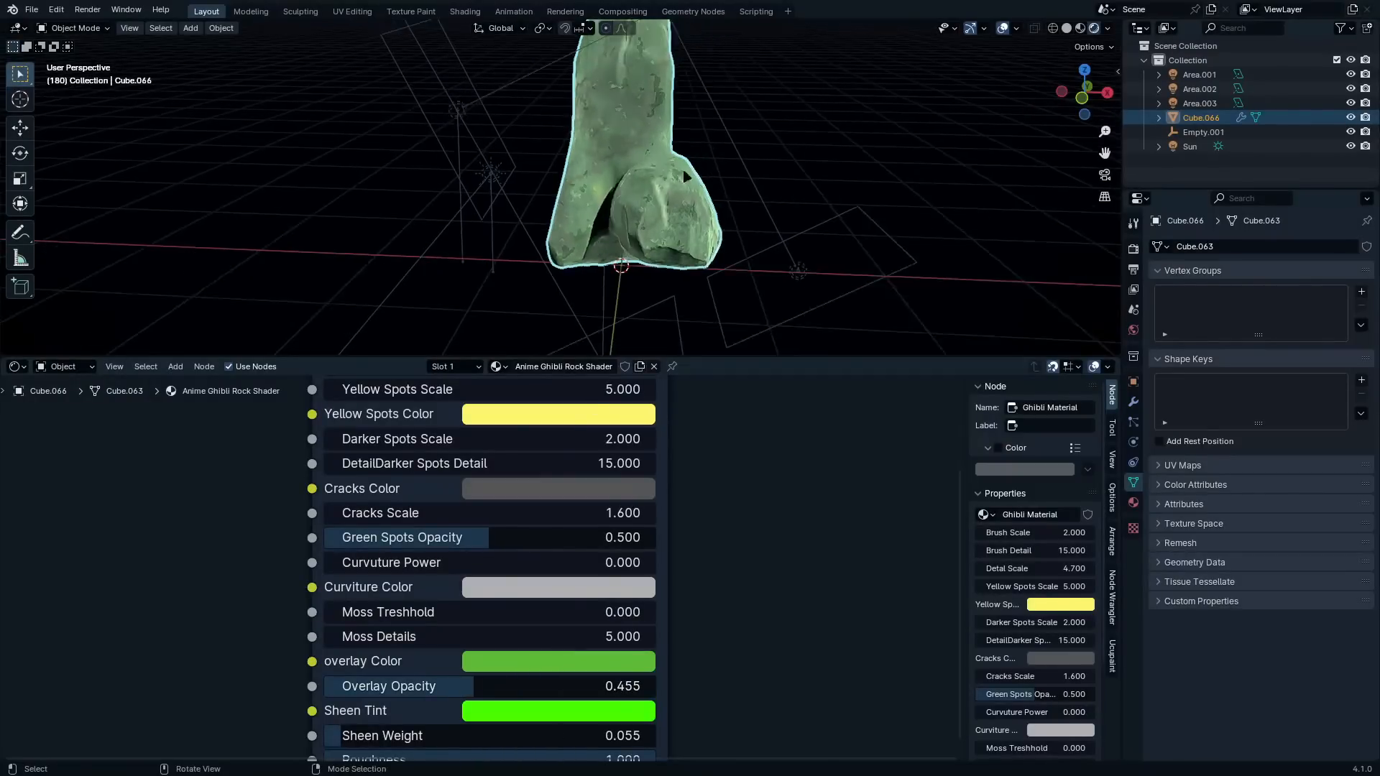
Select the single-arrow empty above the rock and, in a maximized viewport, move it down about 0.61 m along Z
scroll(687, 177, down, 2)
click(642, 103)
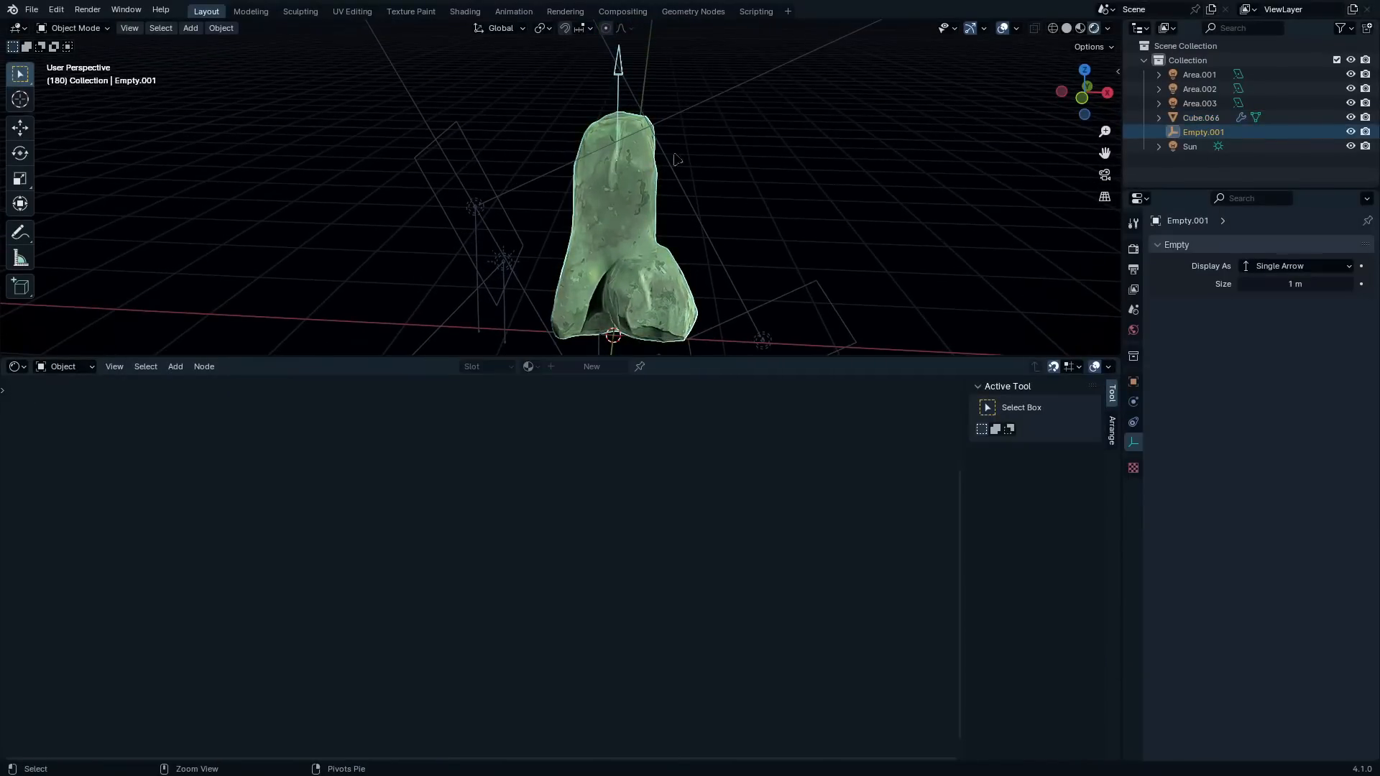
key(ctrl+space)
middle_drag(762, 273, 810, 340)
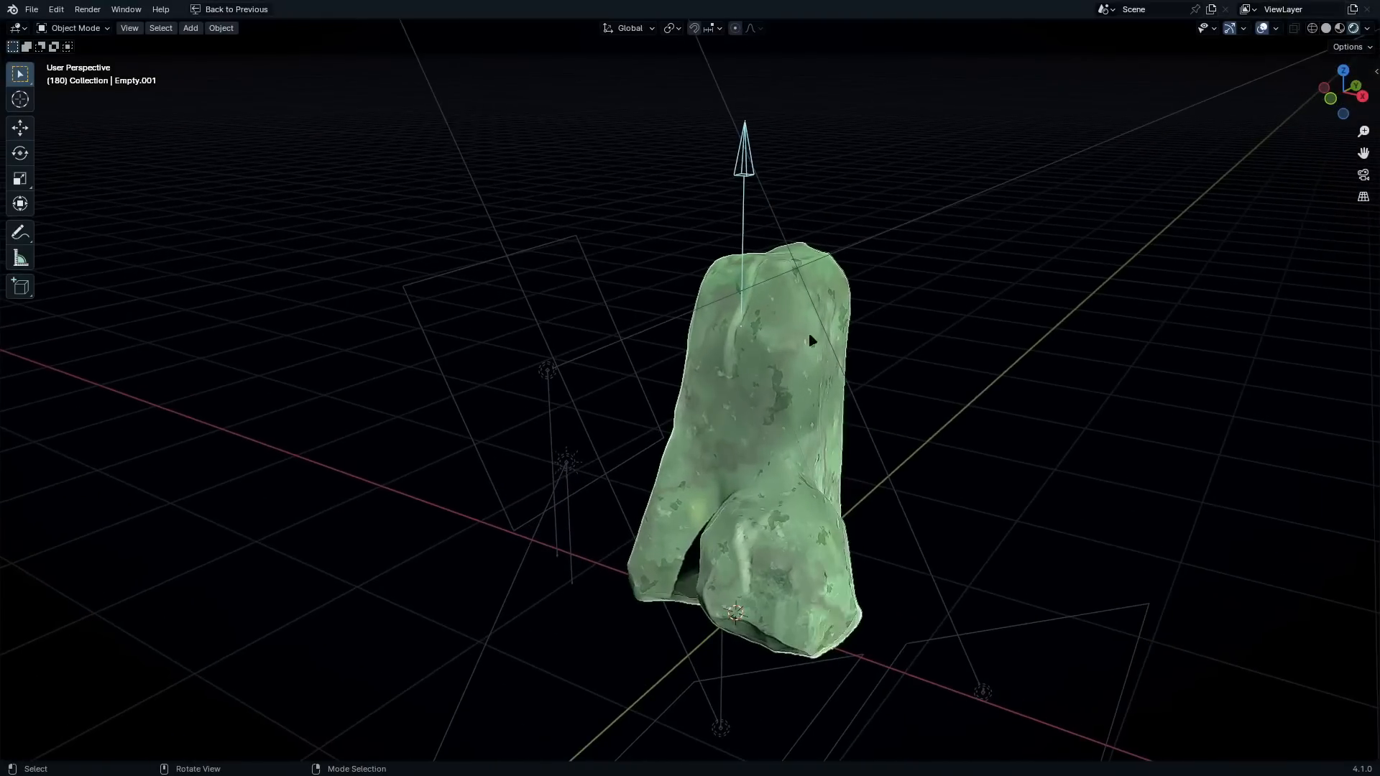
key(g)
key(z)
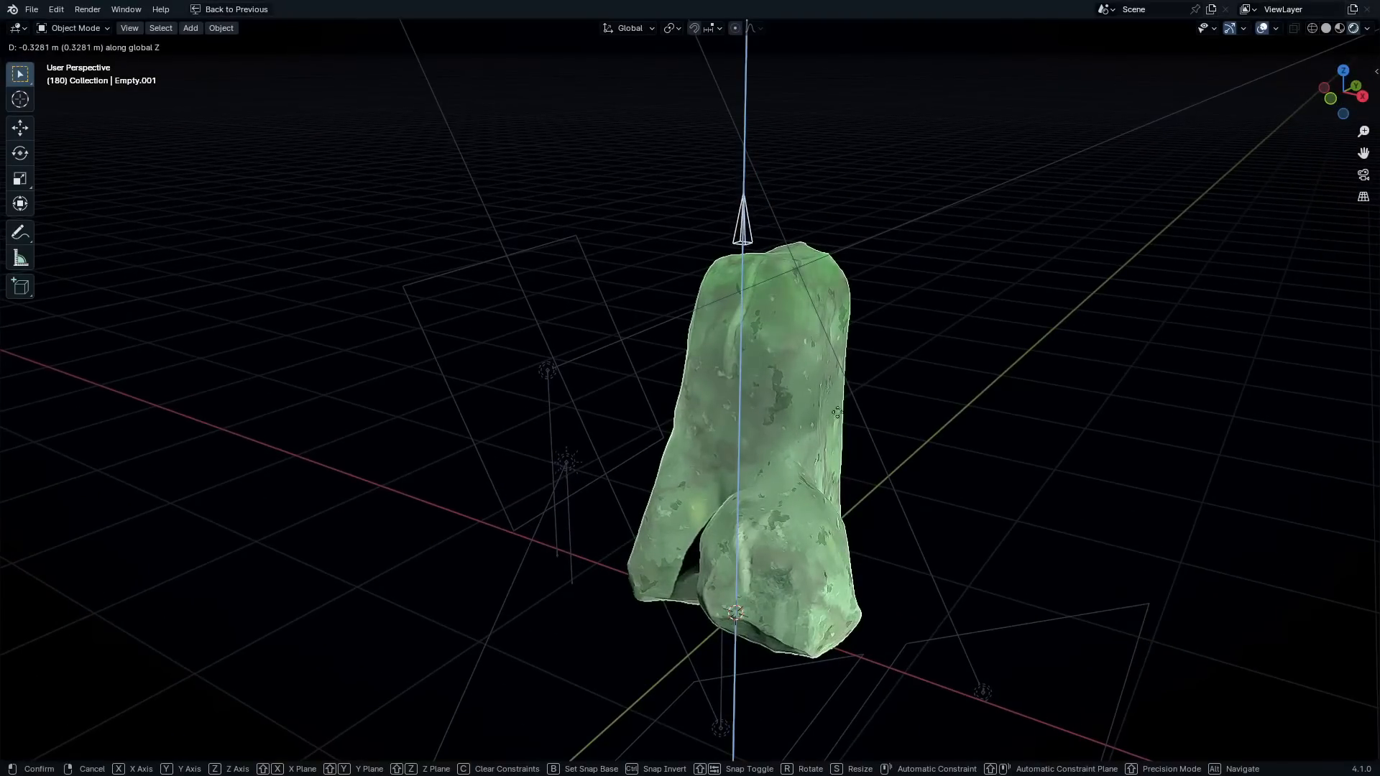
click(704, 386)
middle_drag(704, 386, 890, 350)
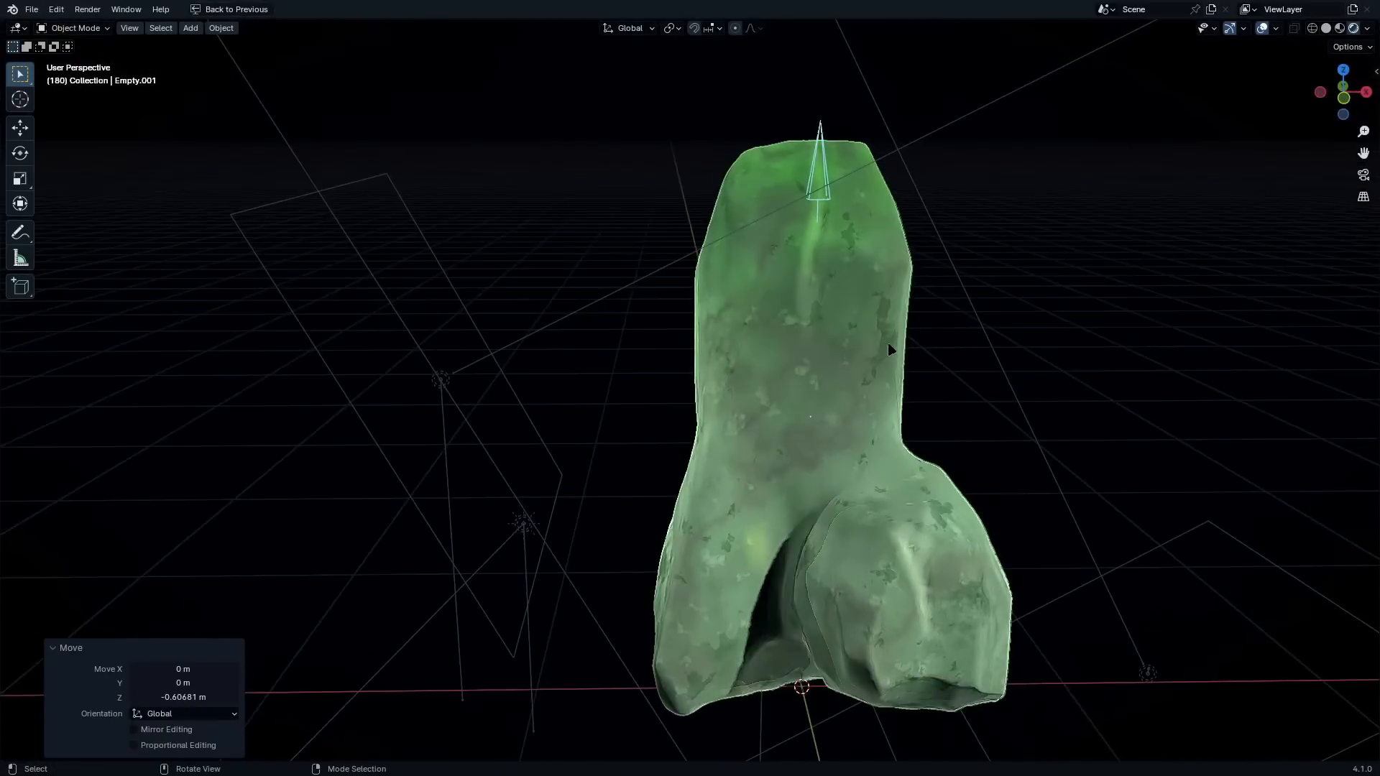
Raise the arrow empty about 0.1 m along the Z axis
key(g)
key(z)
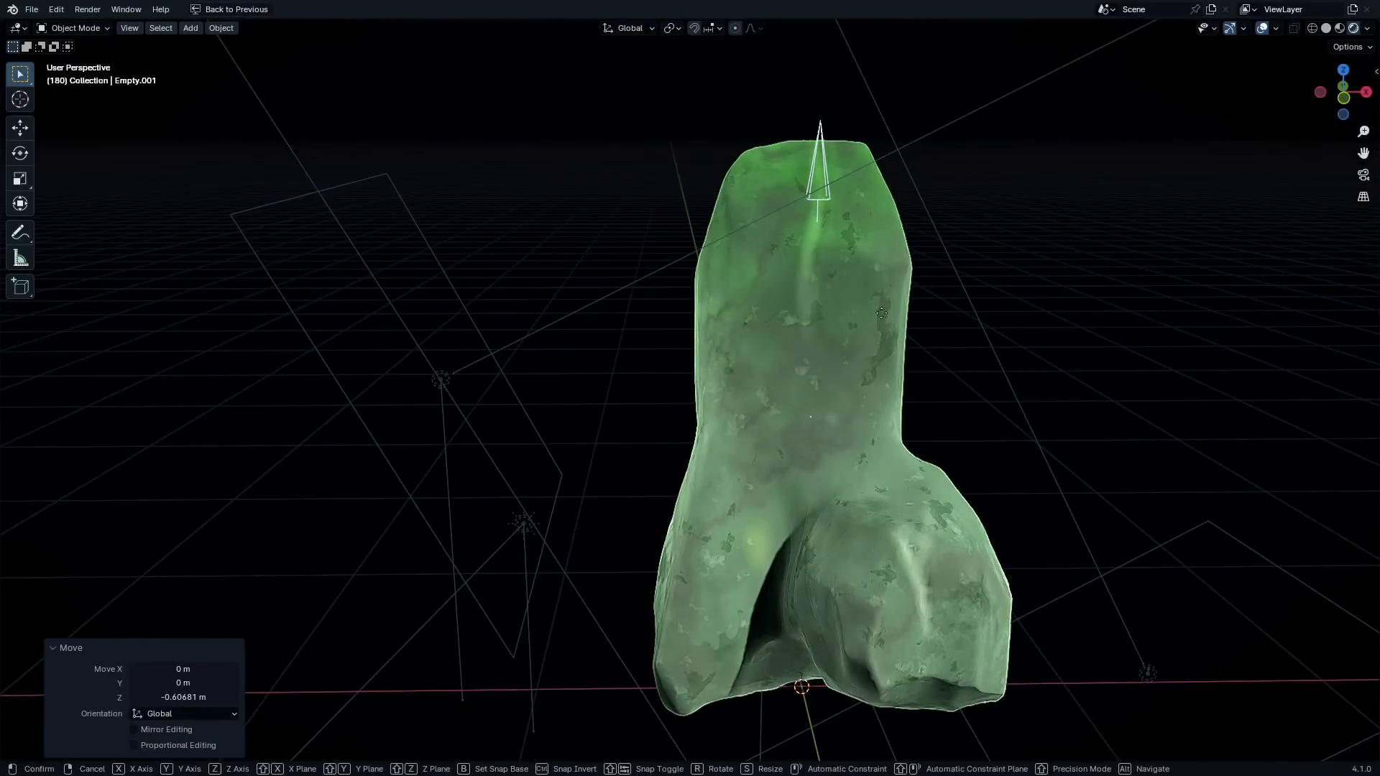
click(886, 338)
middle_drag(885, 338, 859, 326)
scroll(859, 326, down, 2)
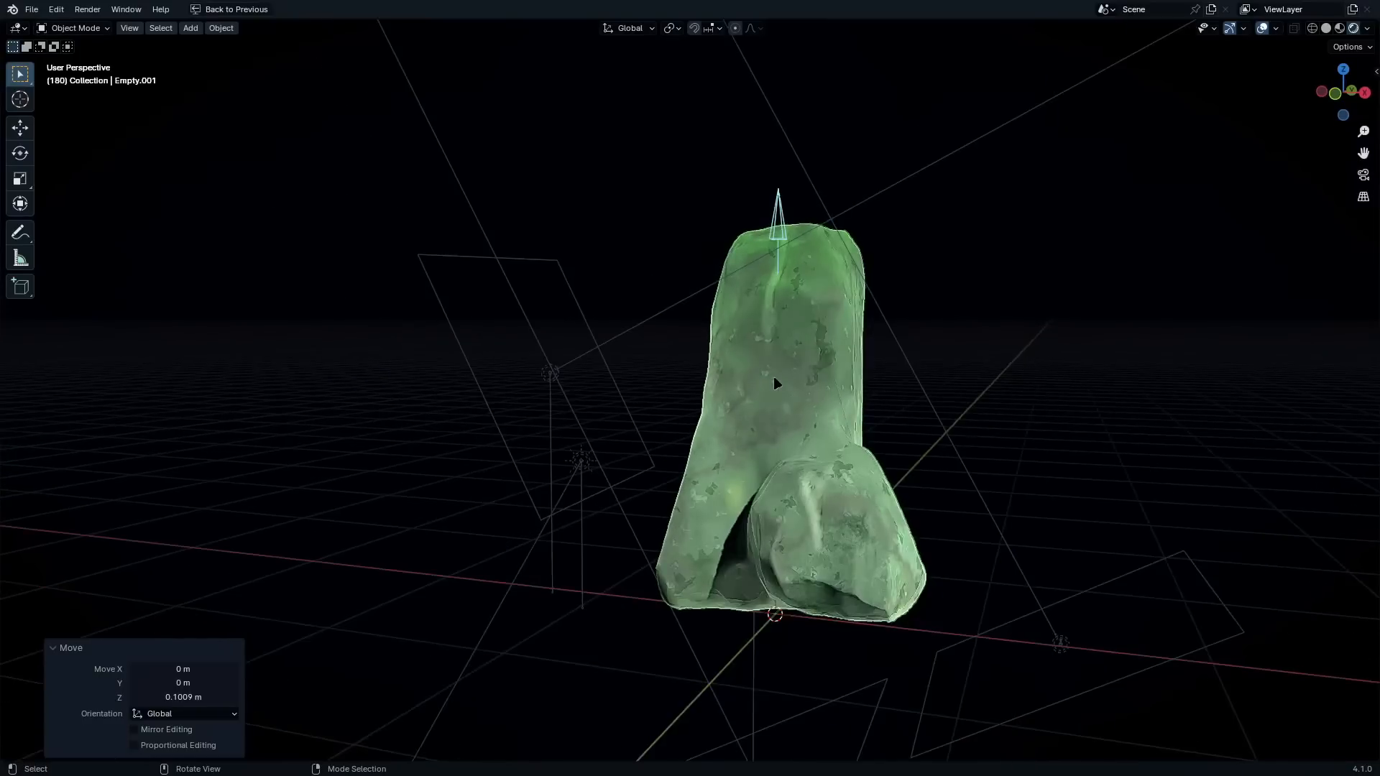
middle_drag(773, 377, 760, 371)
scroll(799, 400, up, 2)
shift+middle_drag(787, 284, 773, 270)
key(shift+a)
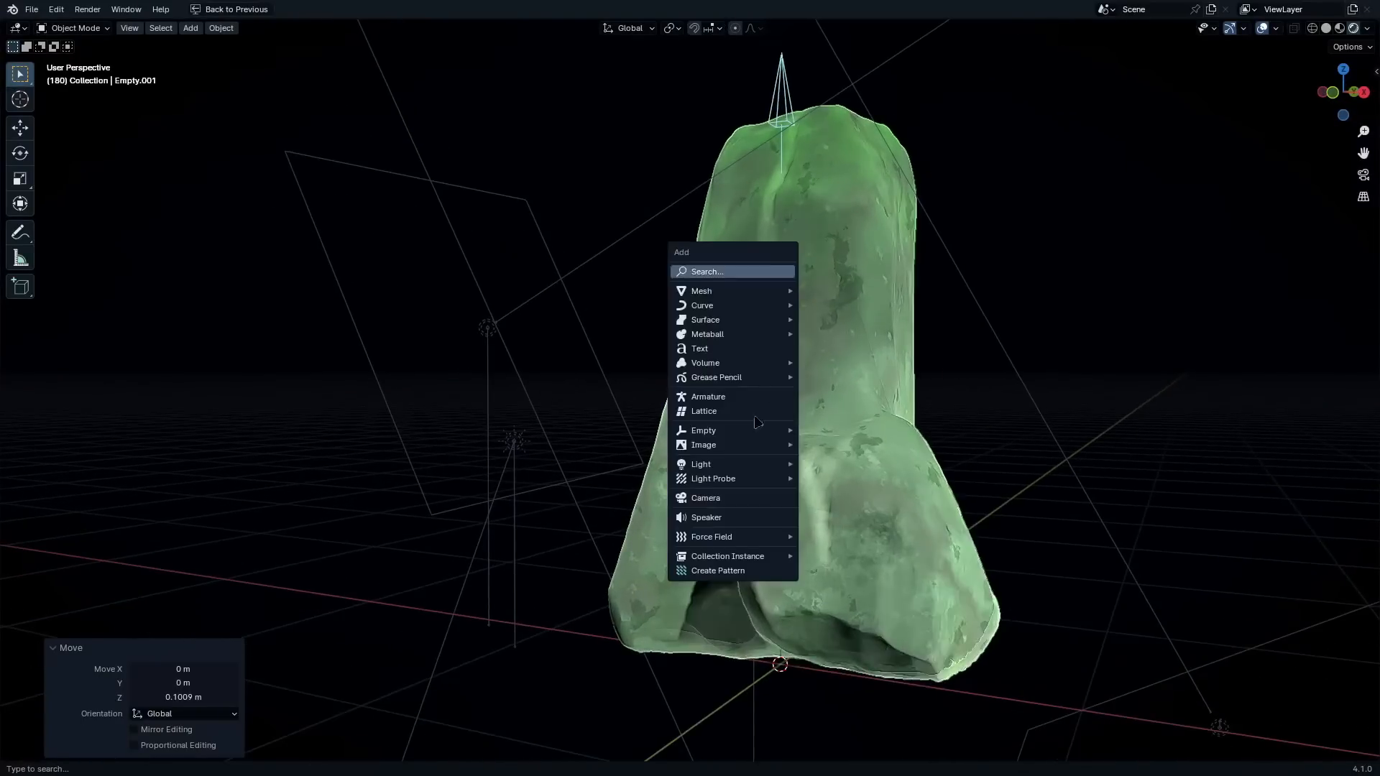
key(Escape)
middle_drag(869, 332, 797, 354)
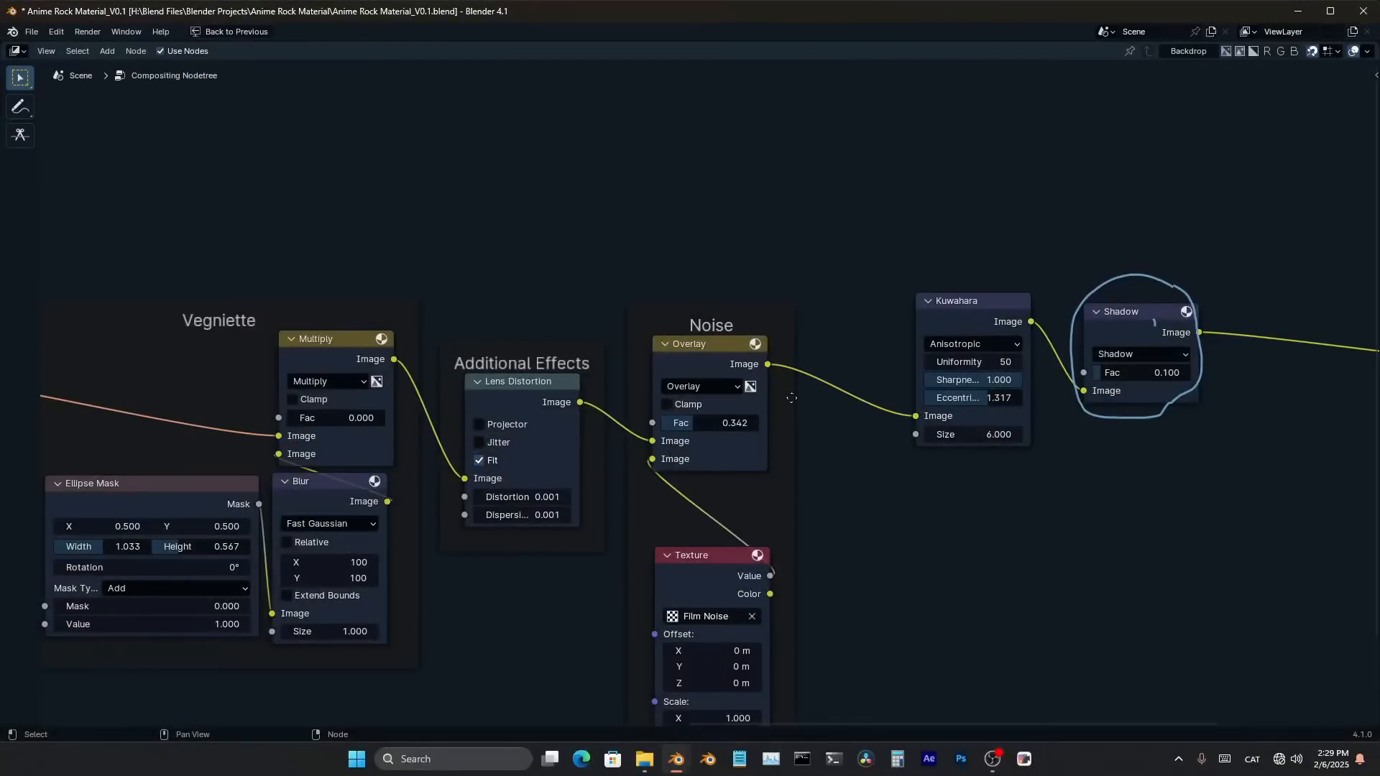
key(alt+Tab)
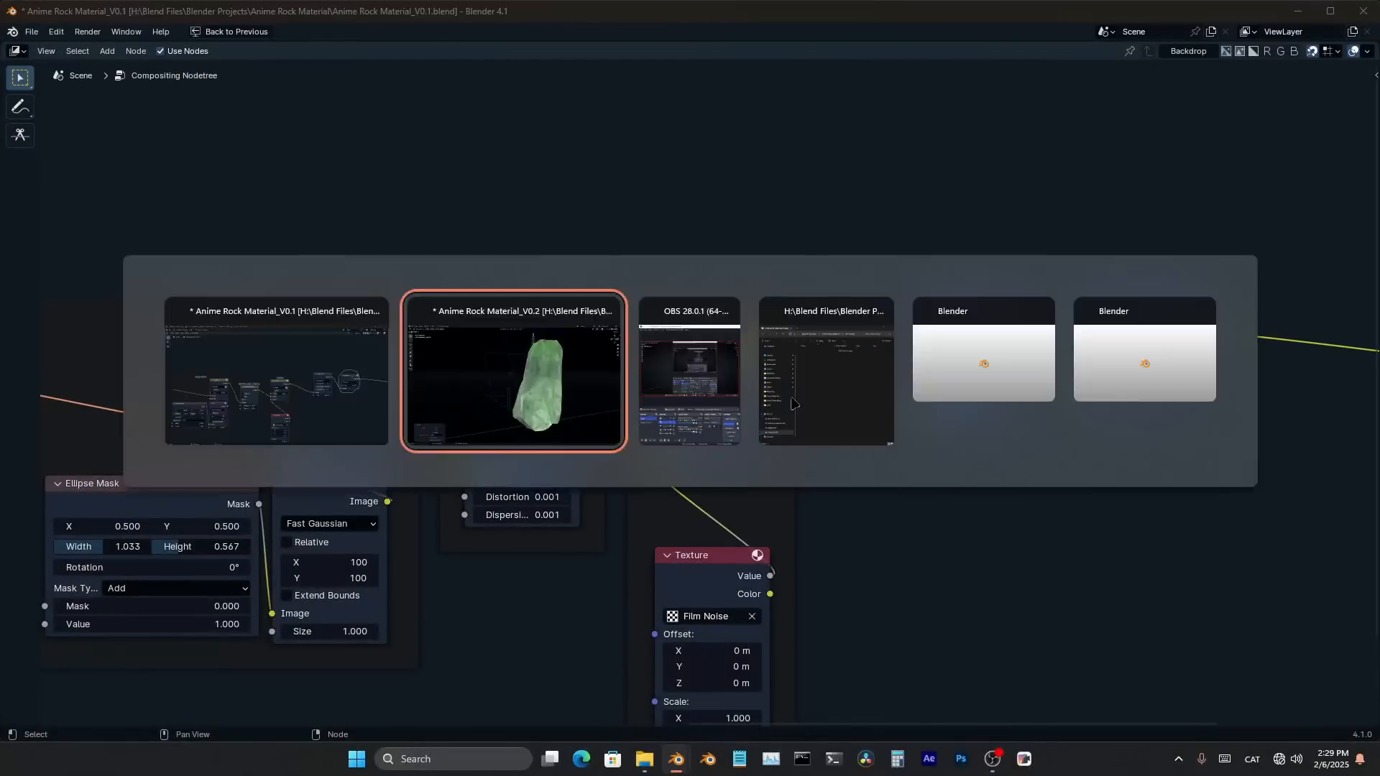
Restore the split layout, reselect the rock, and hide the node sidebar to clear space around the Ghibli Material node
key(ctrl+space)
click(614, 335)
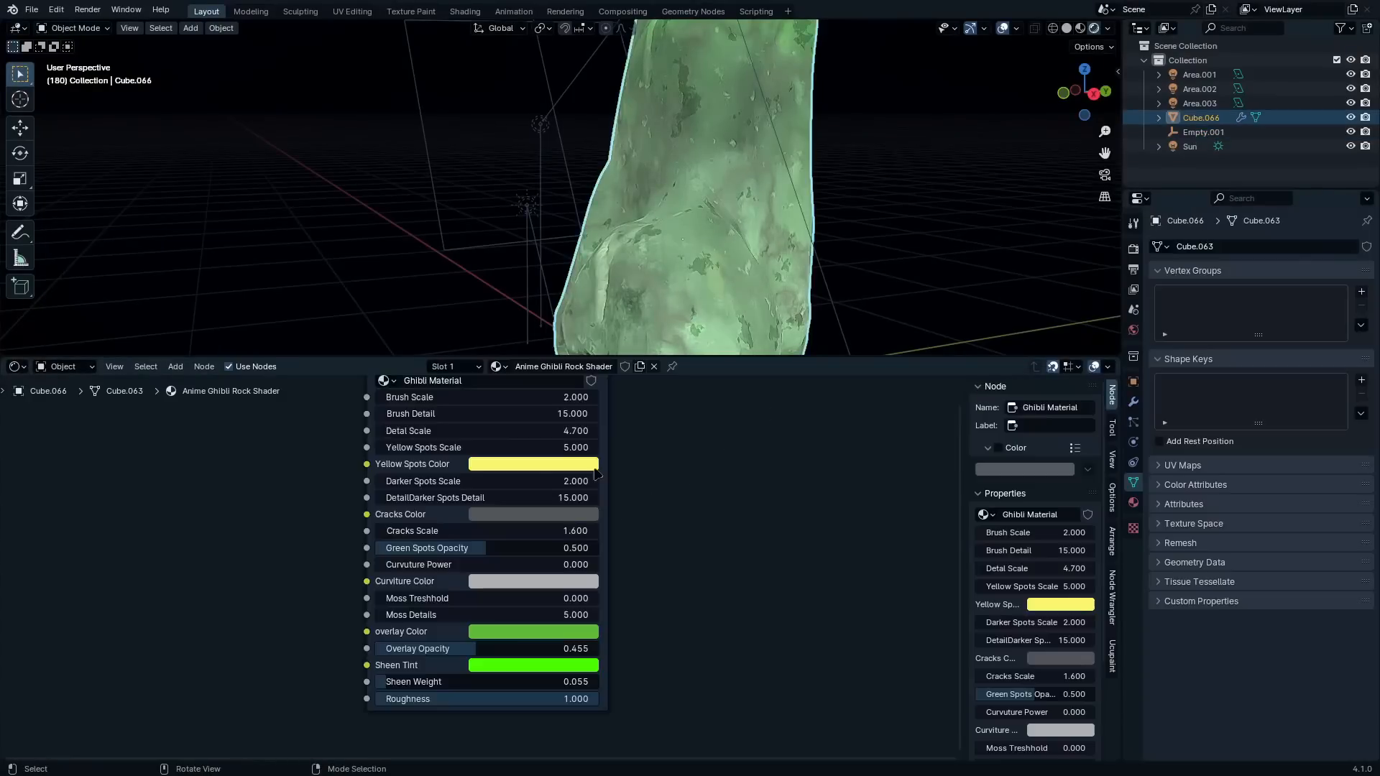
scroll(716, 509, down, 2)
scroll(716, 509, up, 3)
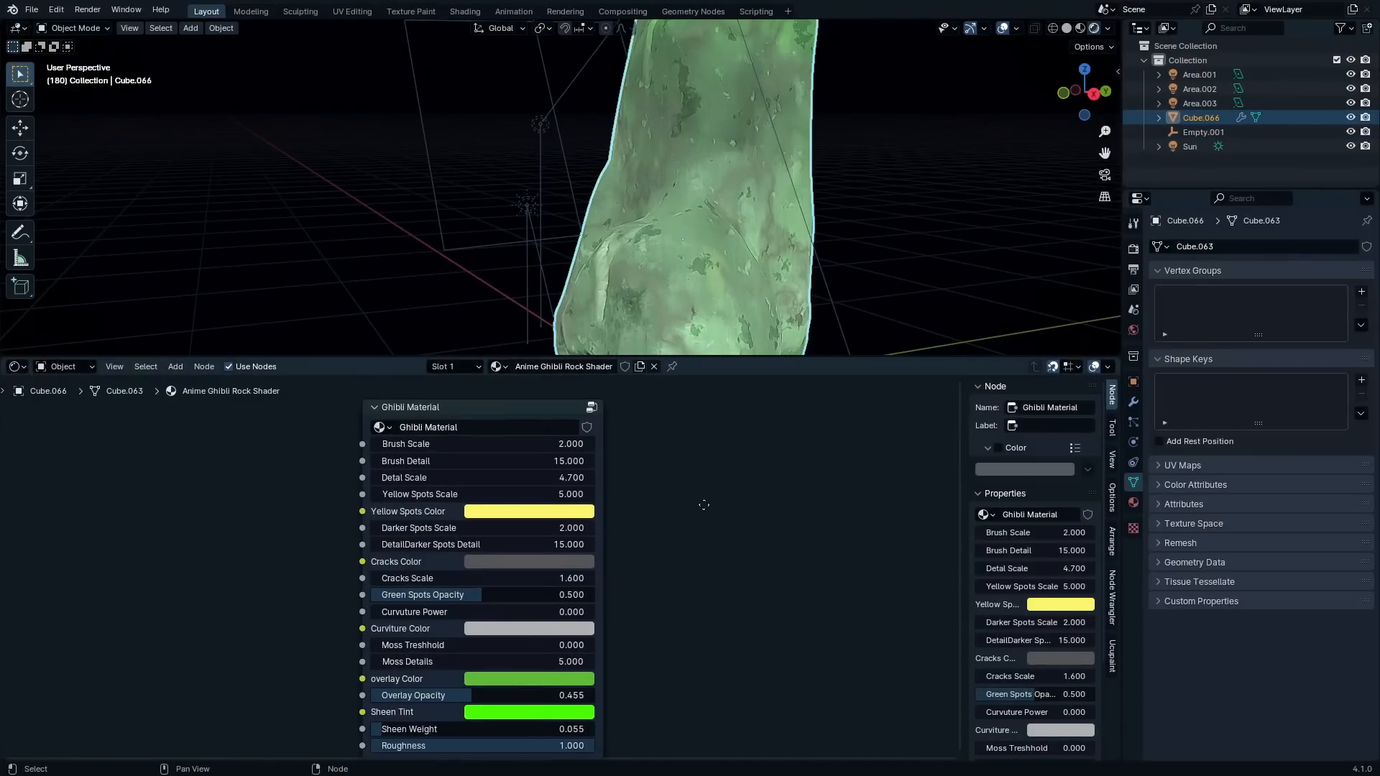
key(n)
middle_drag(667, 482, 766, 482)
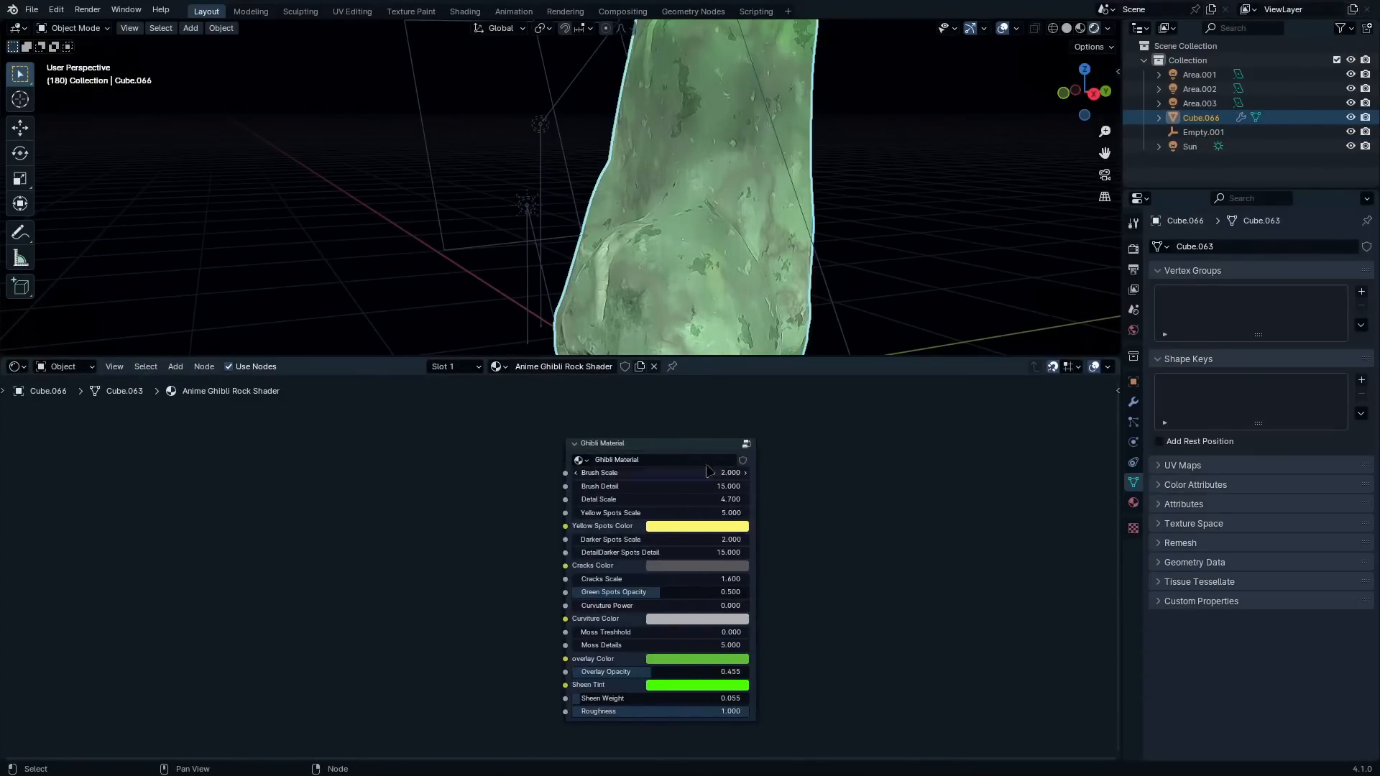
drag(691, 447, 754, 437)
Examine all the exposed parameters of the Ghibli Material group node, from Brush Scale down to Roughness
scroll(733, 467, up, 6)
middle_drag(696, 509, 671, 524)
scroll(683, 514, up, 2)
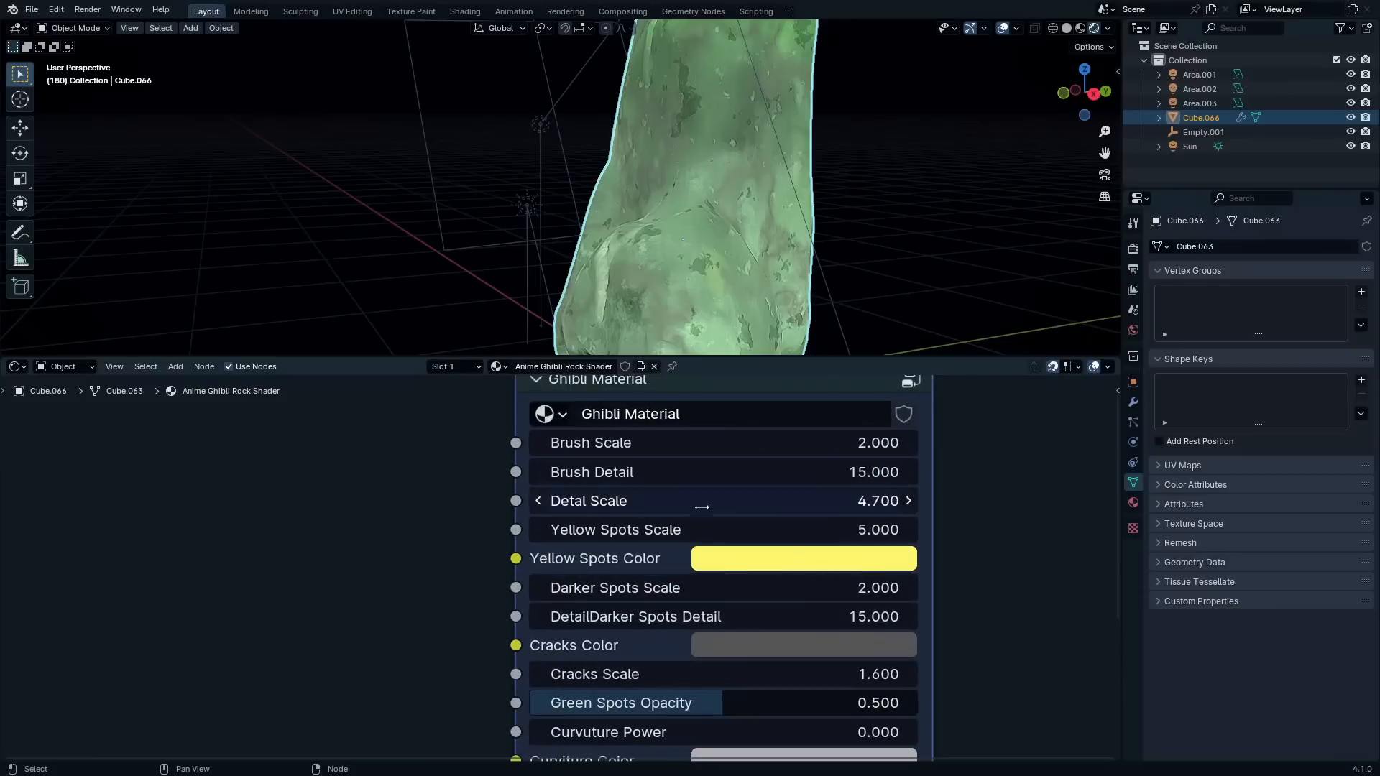
scroll(633, 557, down, 3)
middle_drag(633, 586, 633, 491)
scroll(632, 488, up, 1)
middle_drag(704, 543, 701, 522)
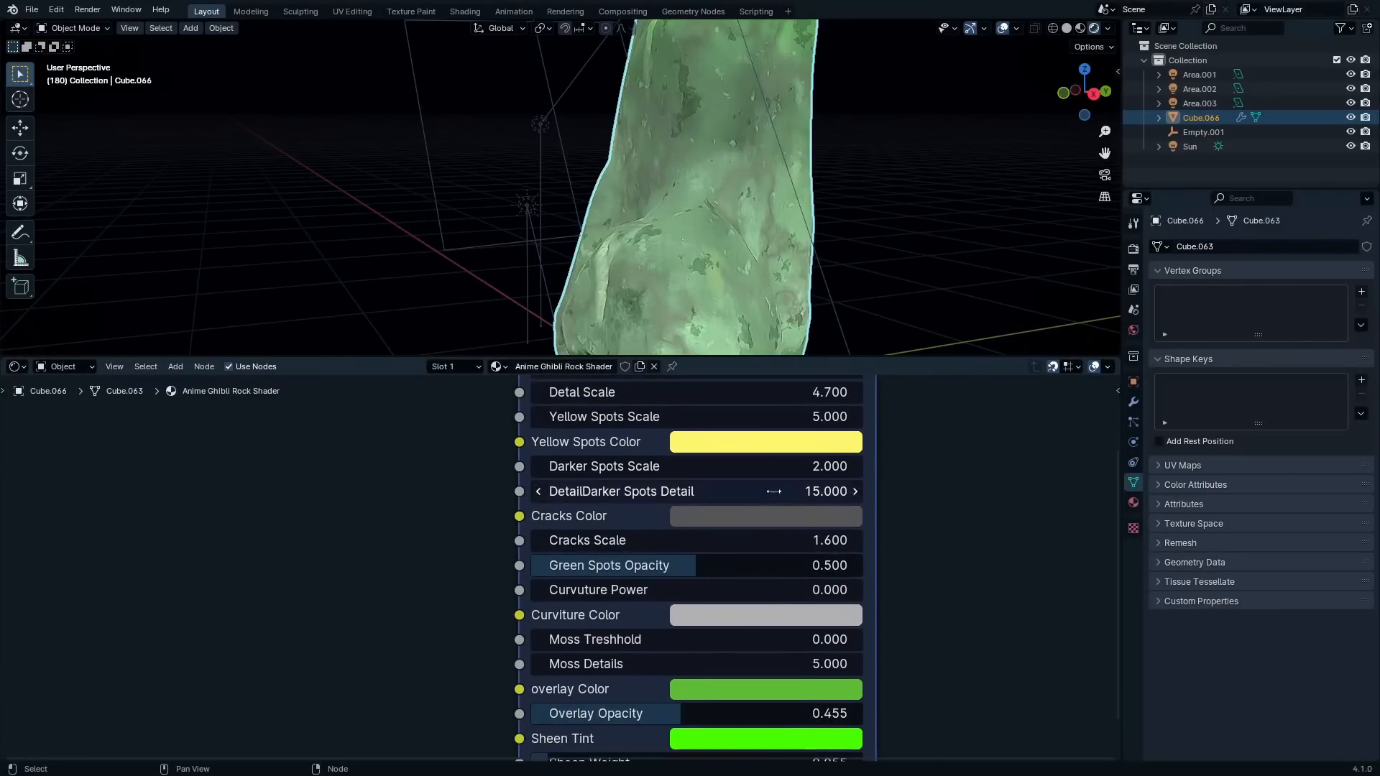
shift+scroll(755, 494, down, 3)
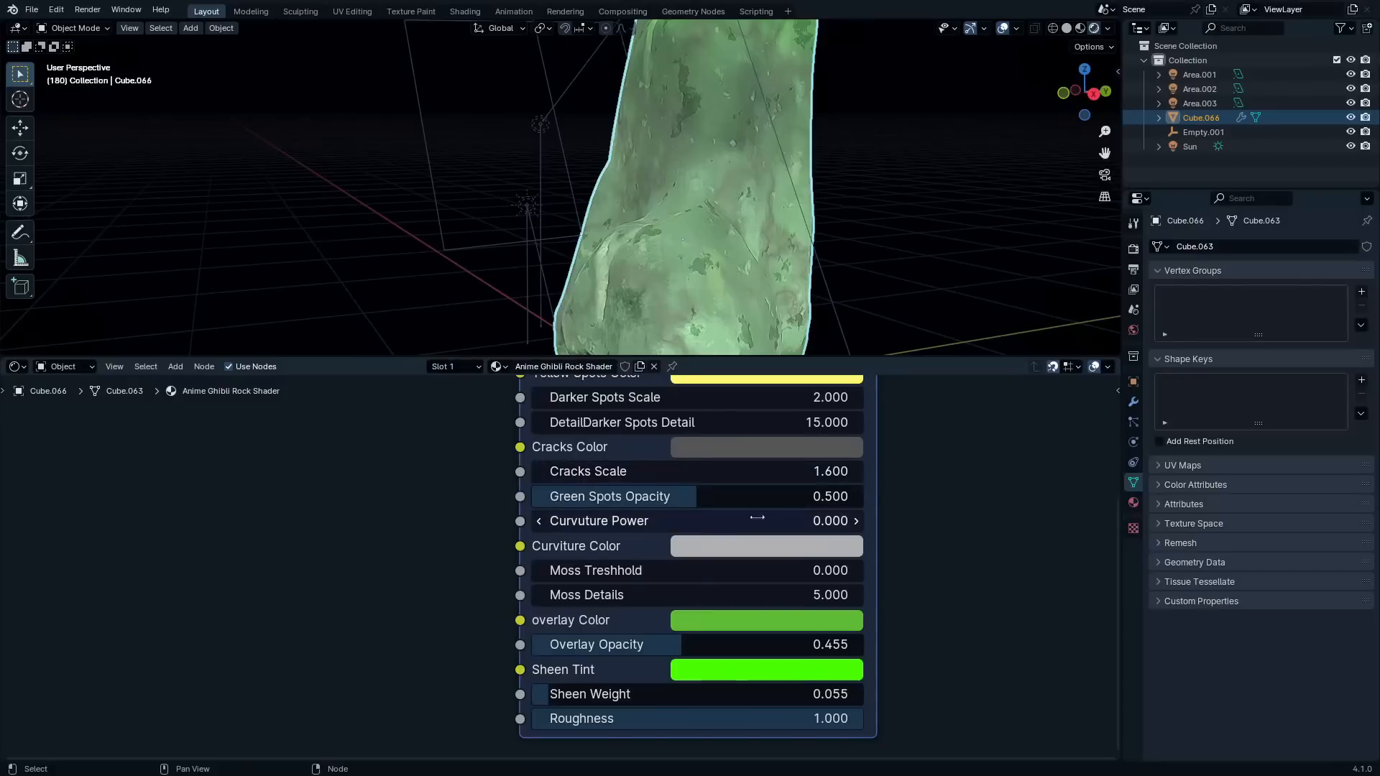
scroll(687, 551, down, 3)
middle_drag(785, 564, 776, 645)
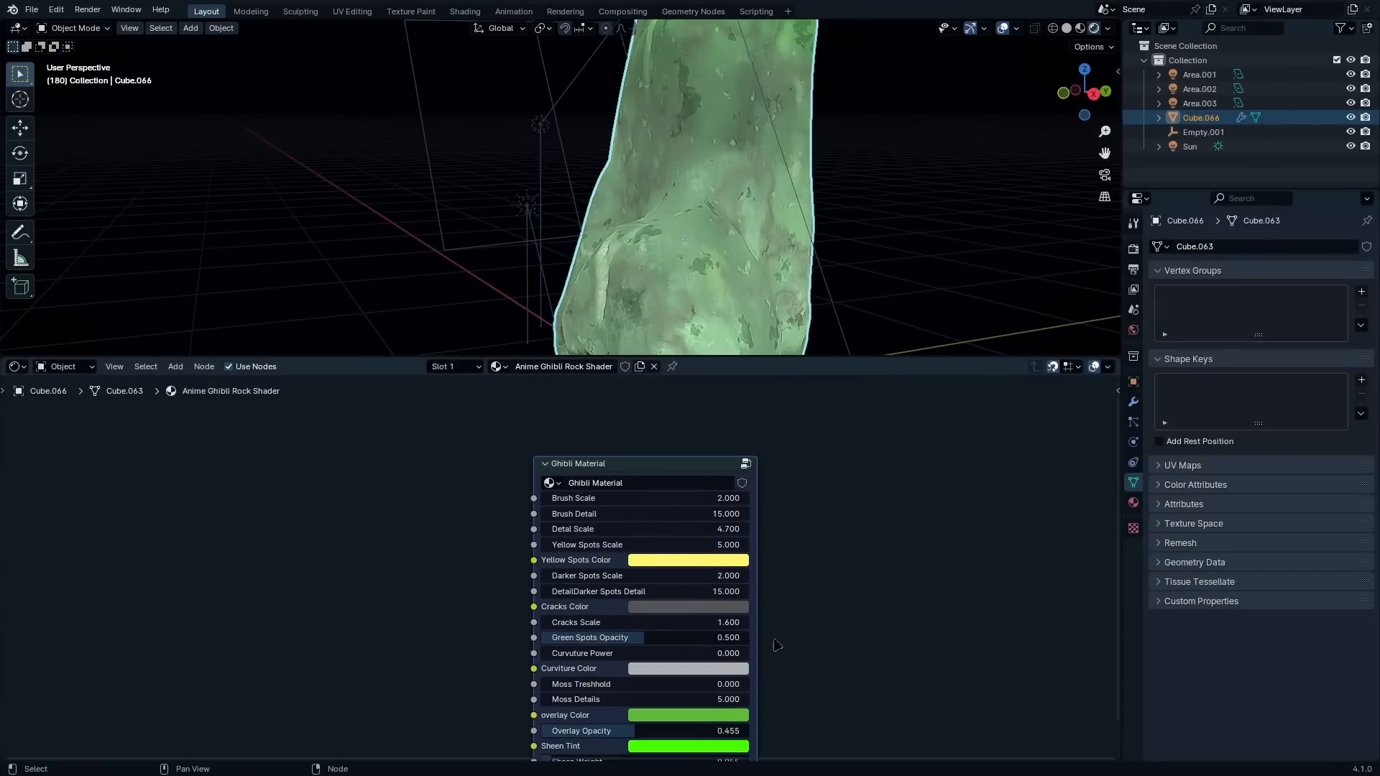
drag(691, 470, 748, 470)
Add a UV sphere with 32 segments and 16 rings and move it beside the rock, about -1.87 m in X and -0.97 m in Y
scroll(718, 228, down, 3)
middle_drag(718, 228, 784, 251)
key(shift+a)
mouse_move(683, 201)
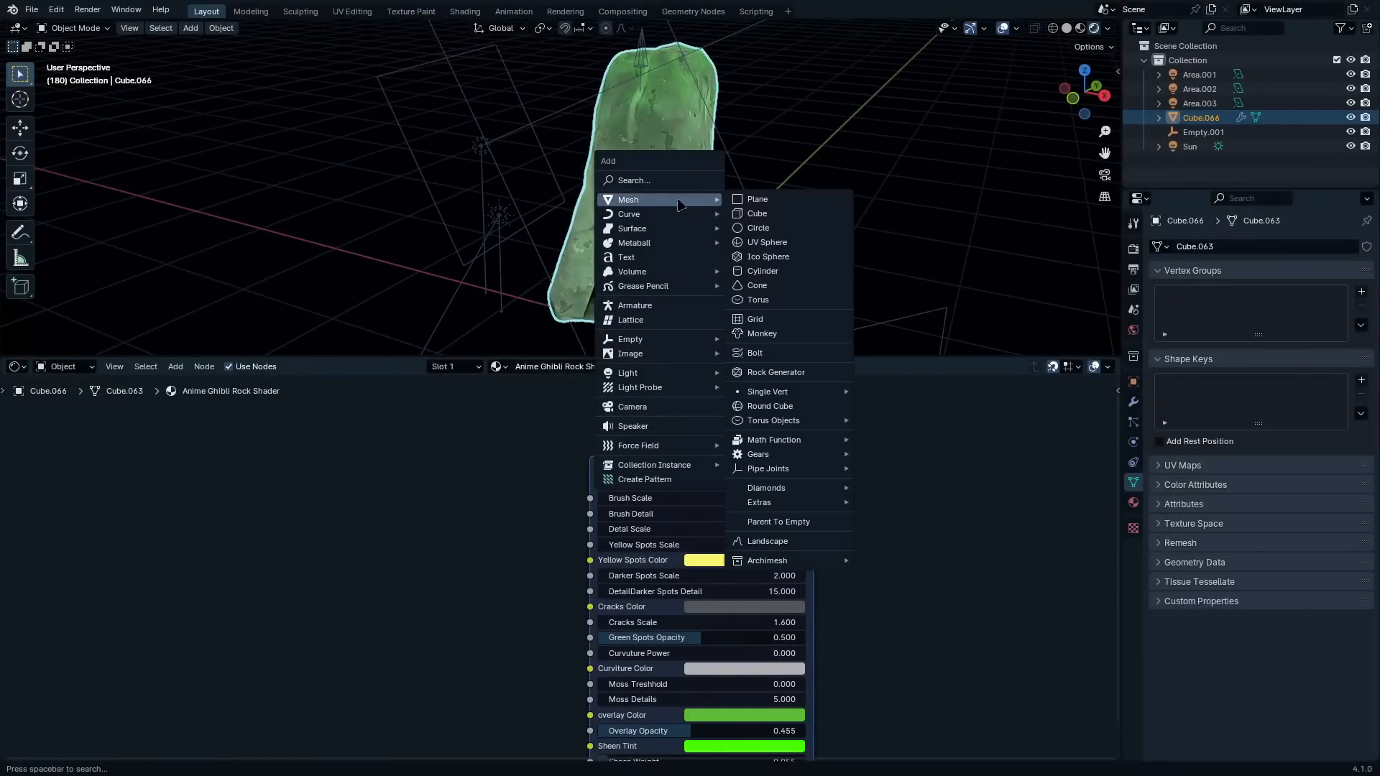
click(758, 228)
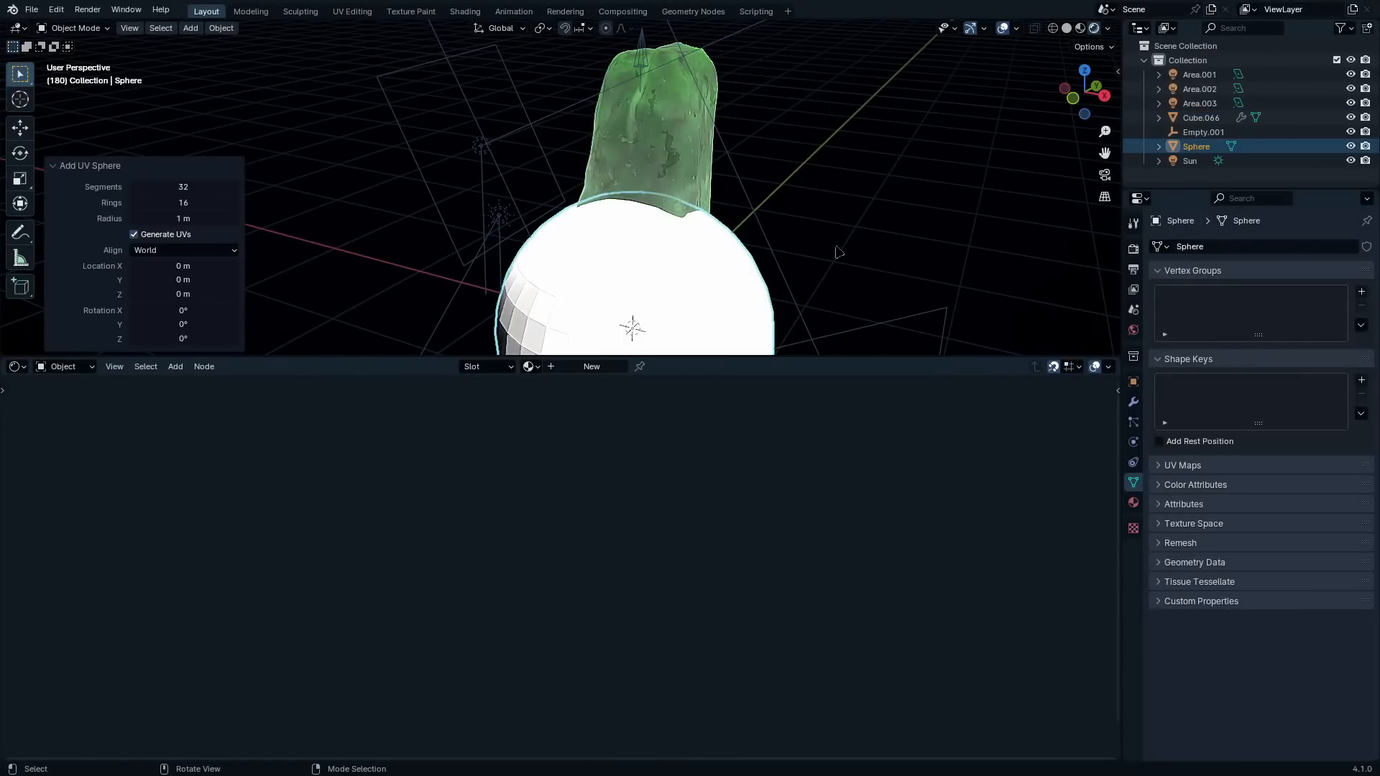
key(g)
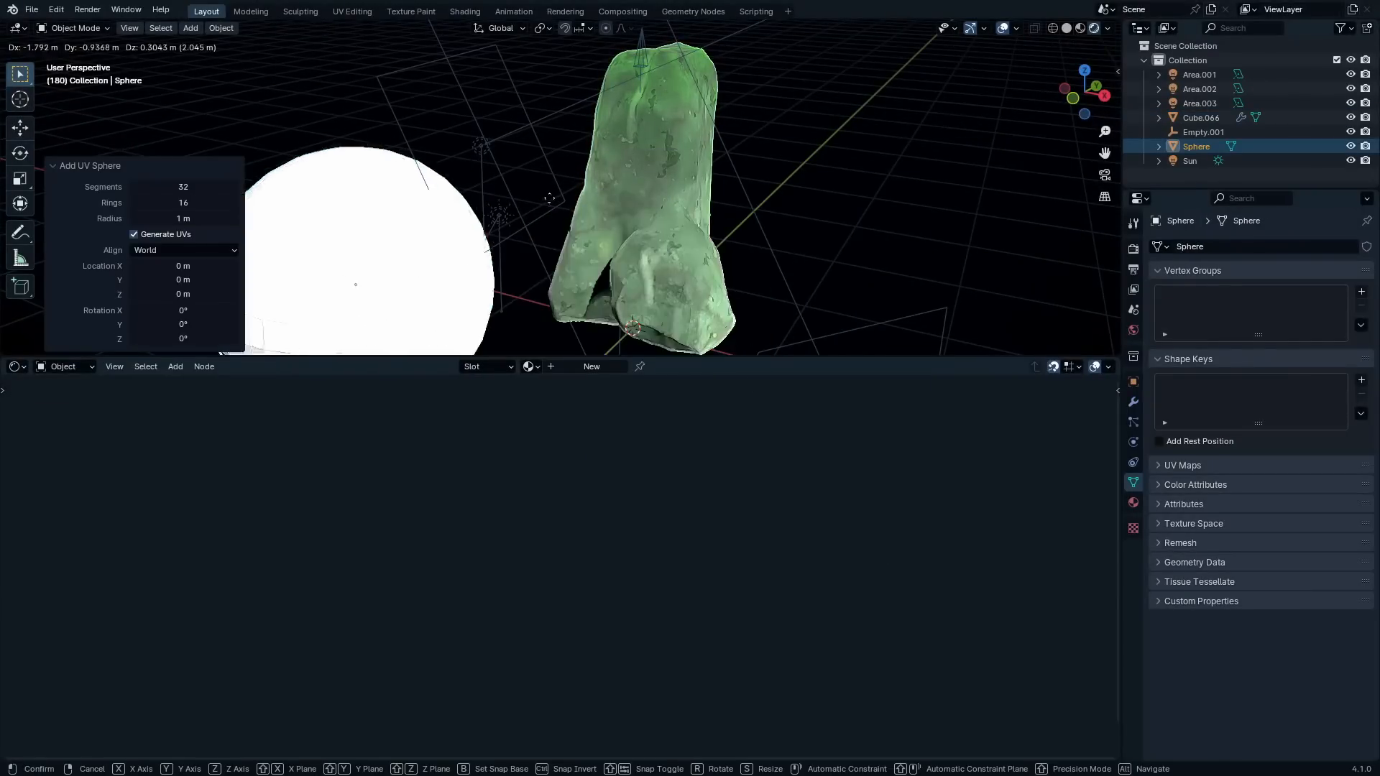
click(550, 204)
Assign the existing Anime Ghibli Rock Shader material to the sphere
click(531, 366)
click(581, 390)
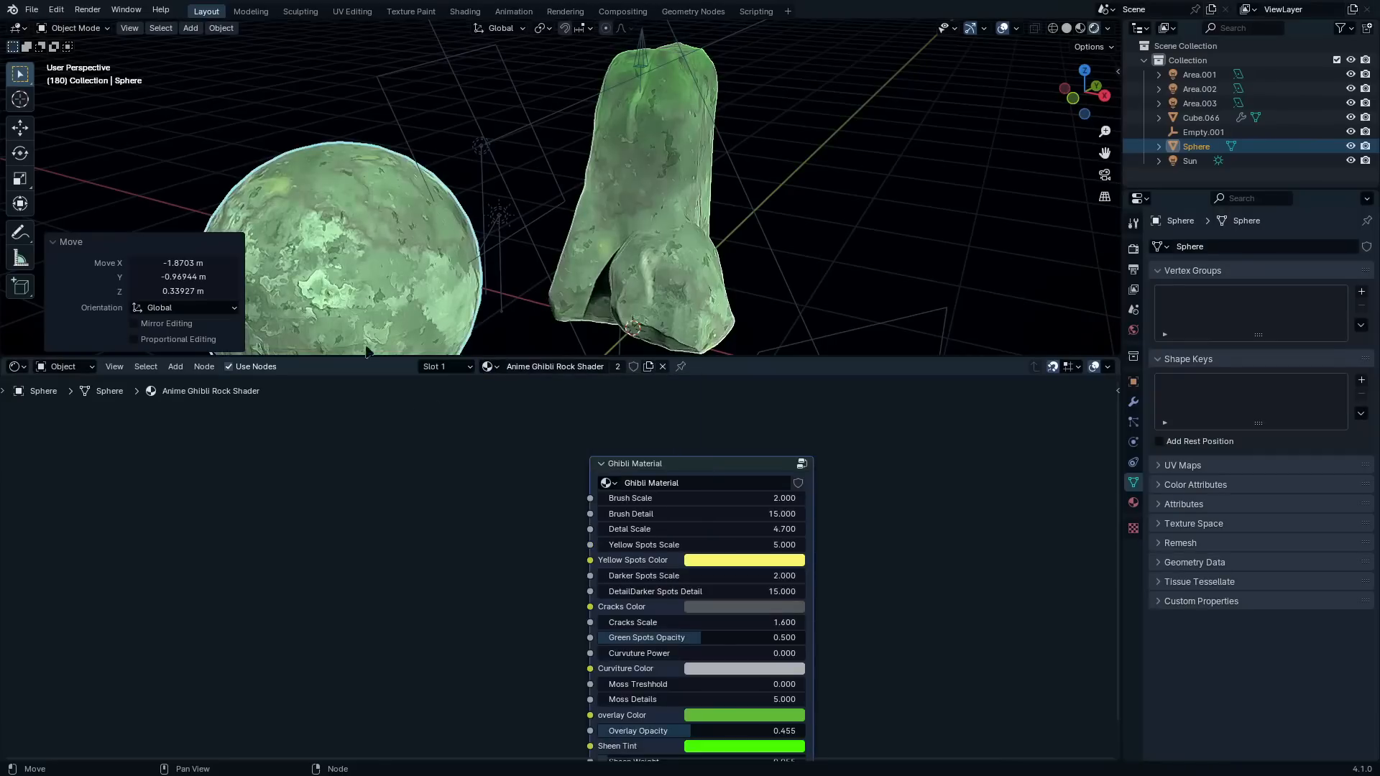
shift+middle_drag(437, 264, 563, 224)
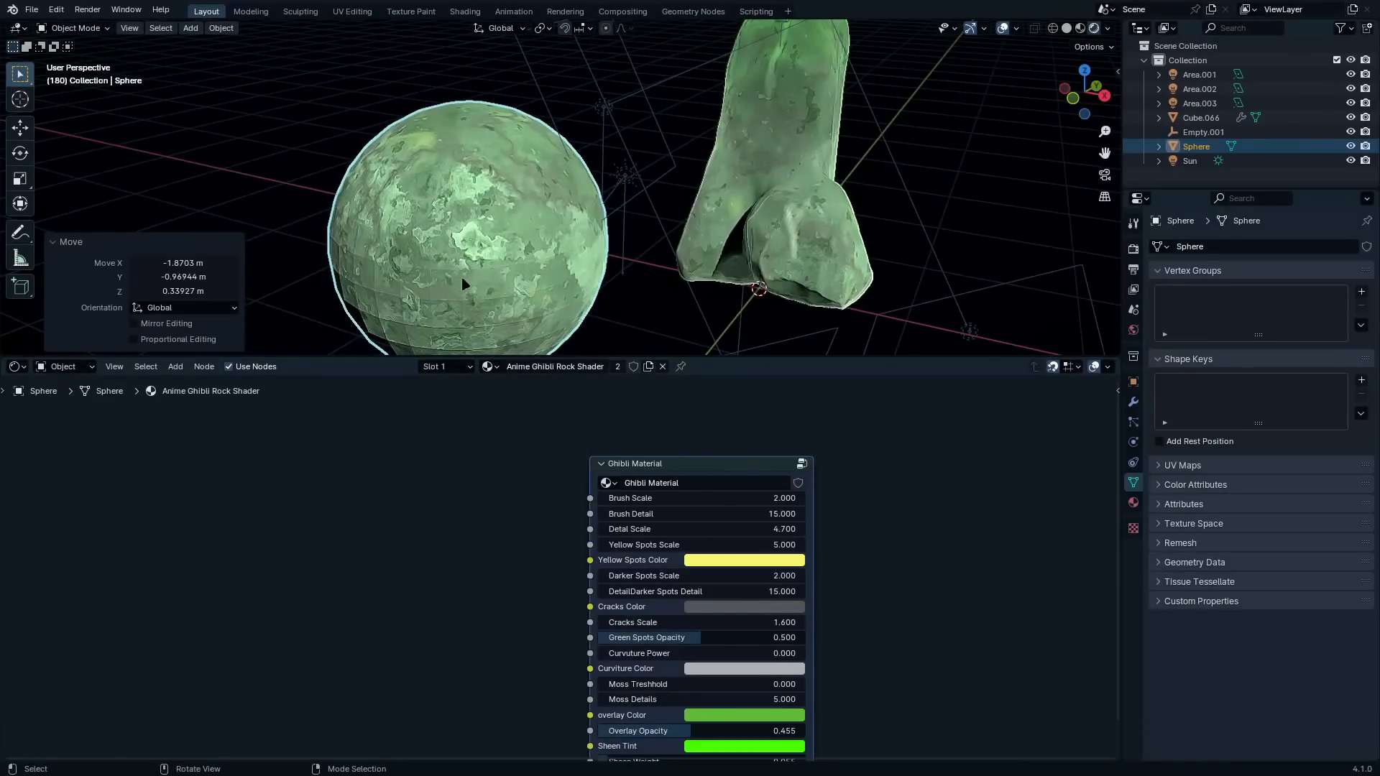
Maximize the viewport, apply smooth shading to the sphere and view its surface from another angle
key(ctrl+space)
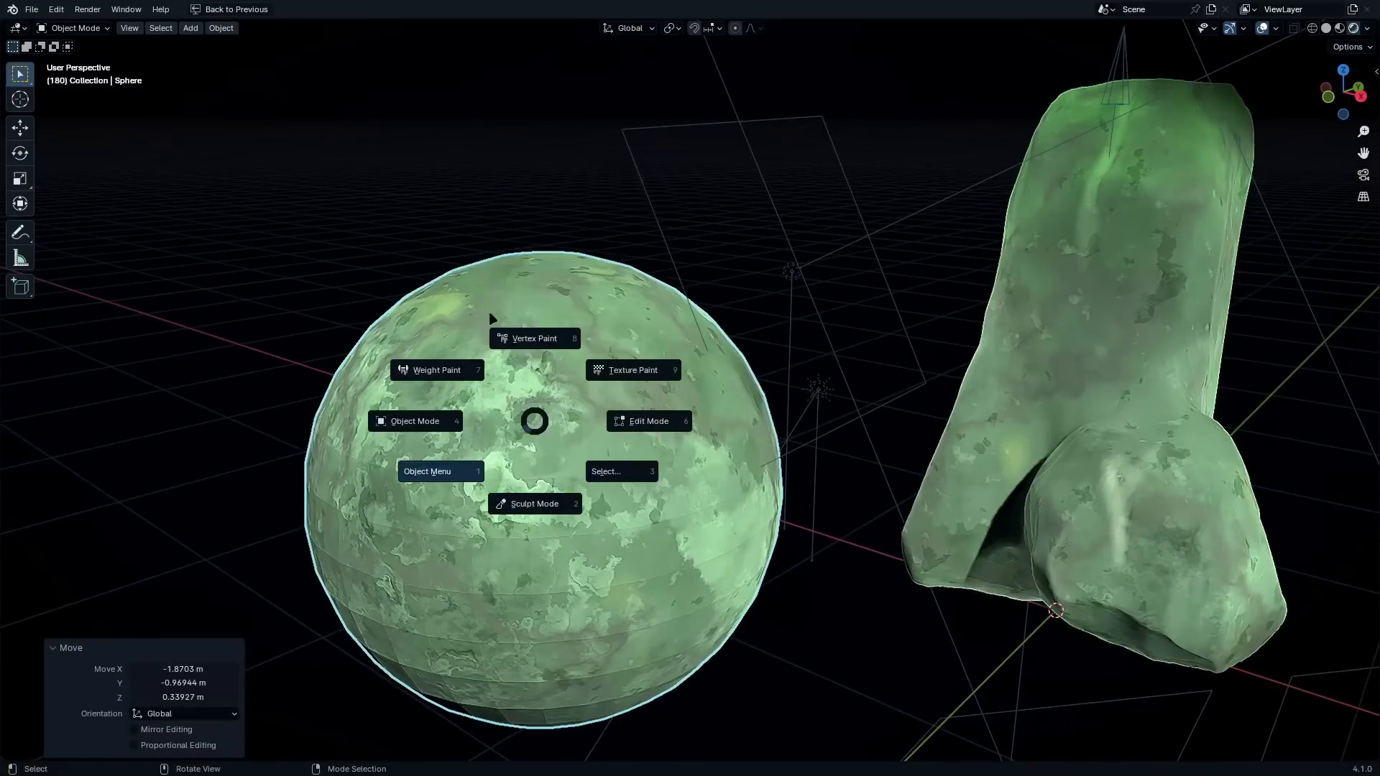
click(455, 473)
click(534, 184)
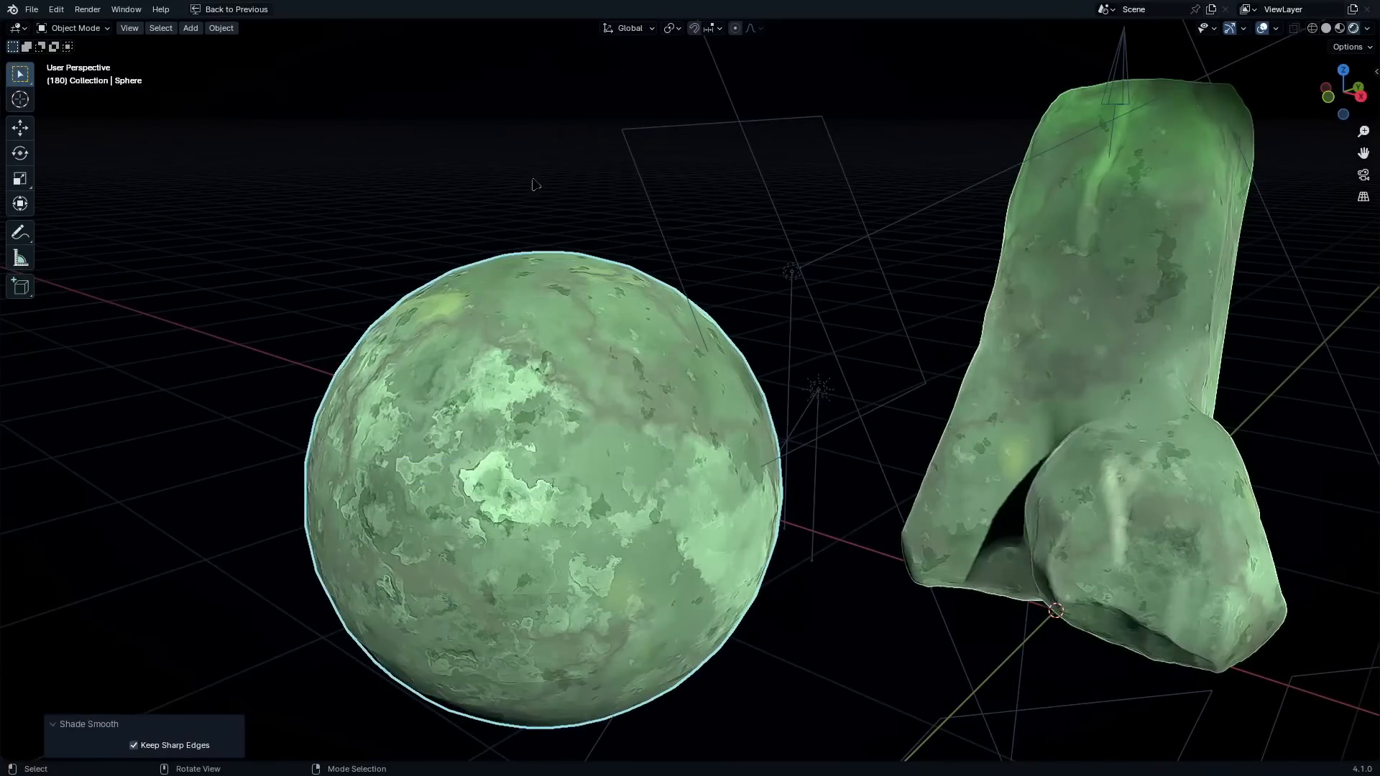
middle_drag(495, 403, 613, 475)
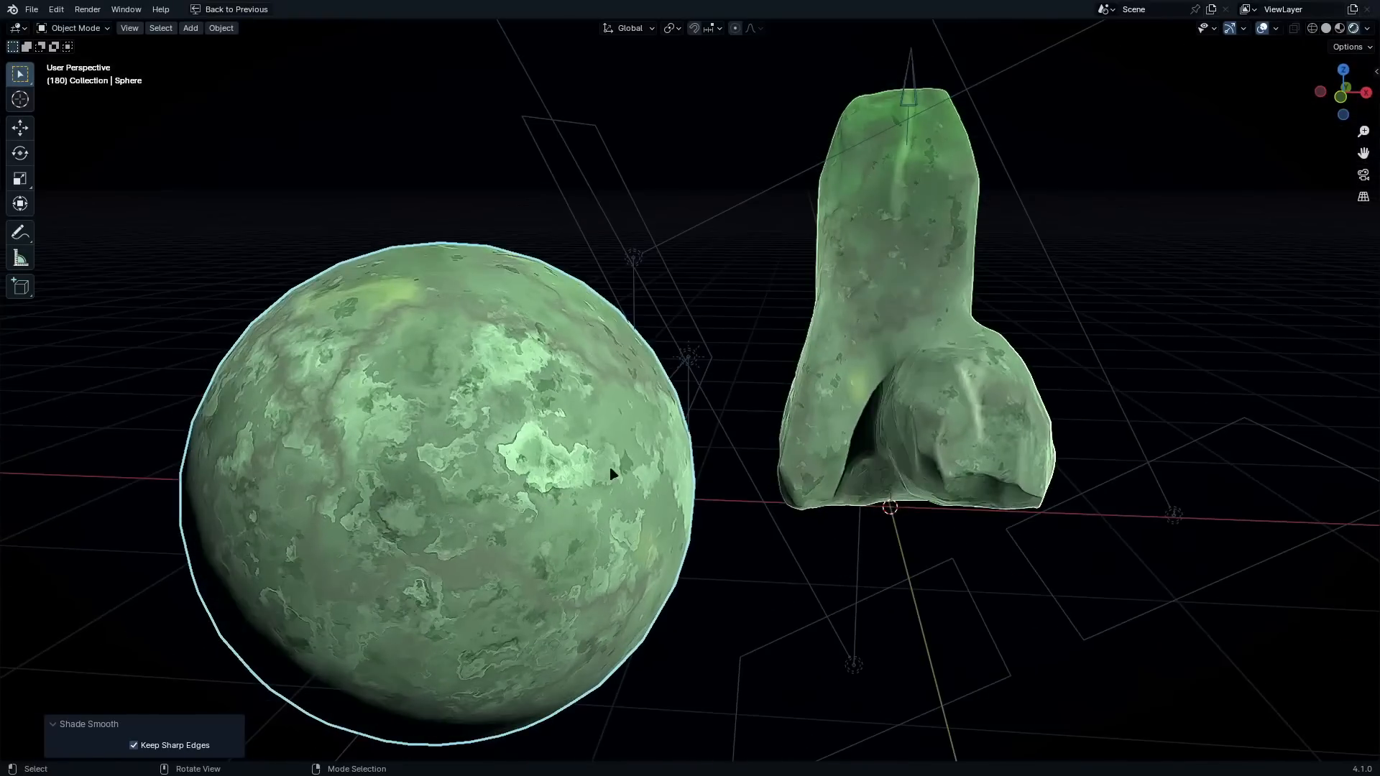